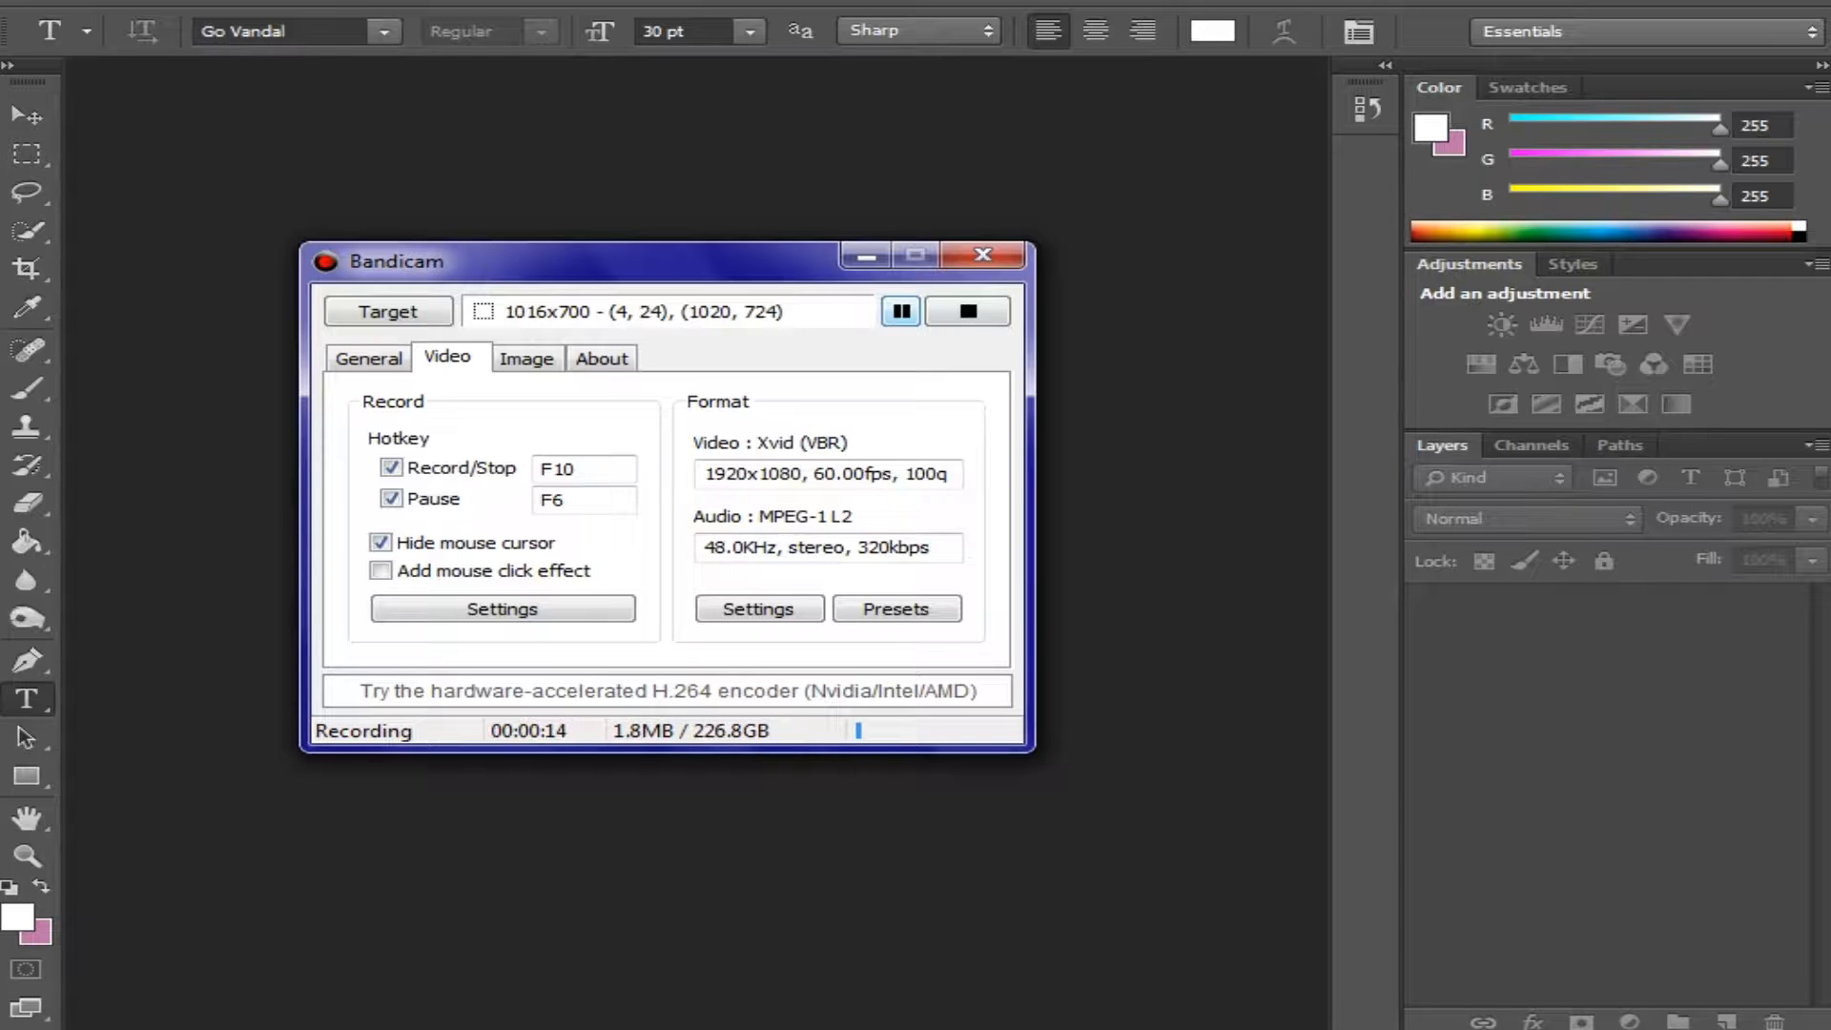
# - Minimize the Bandicam window, dismiss its notification, and set the opacity of its recording frame to 20%
pyautogui.click(865, 255)
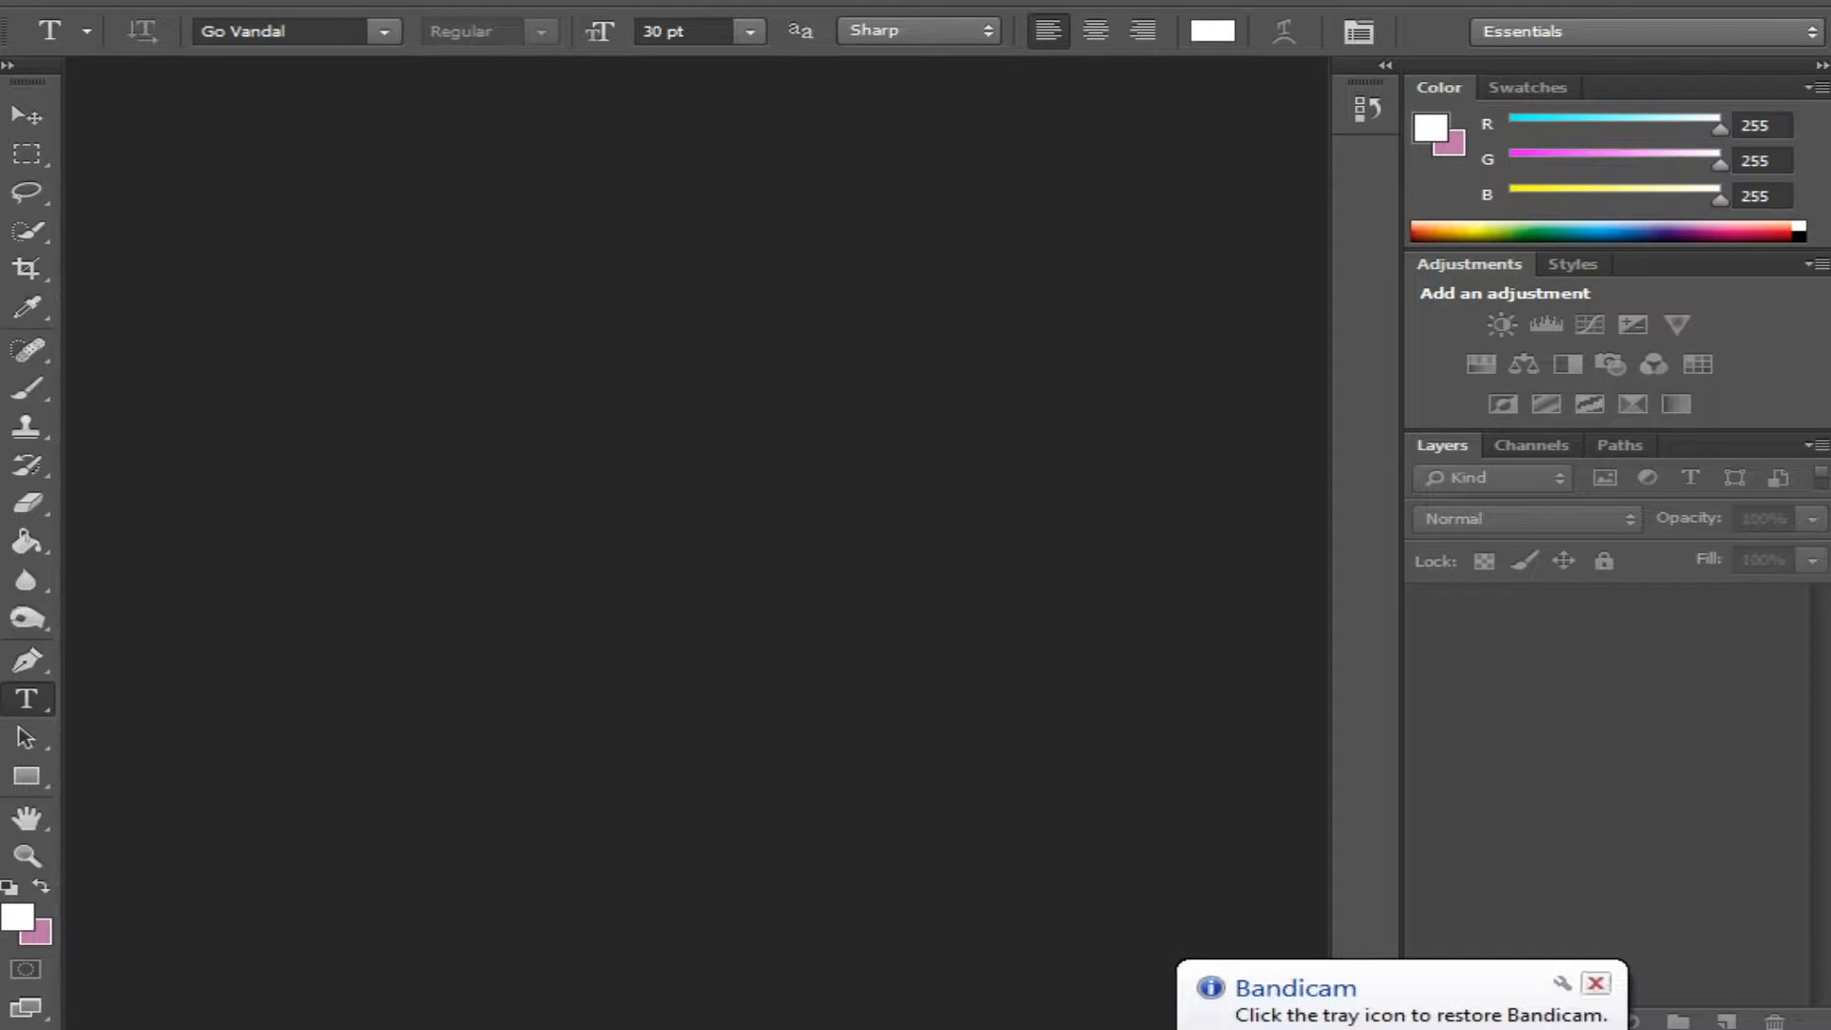
pyautogui.click(1596, 984)
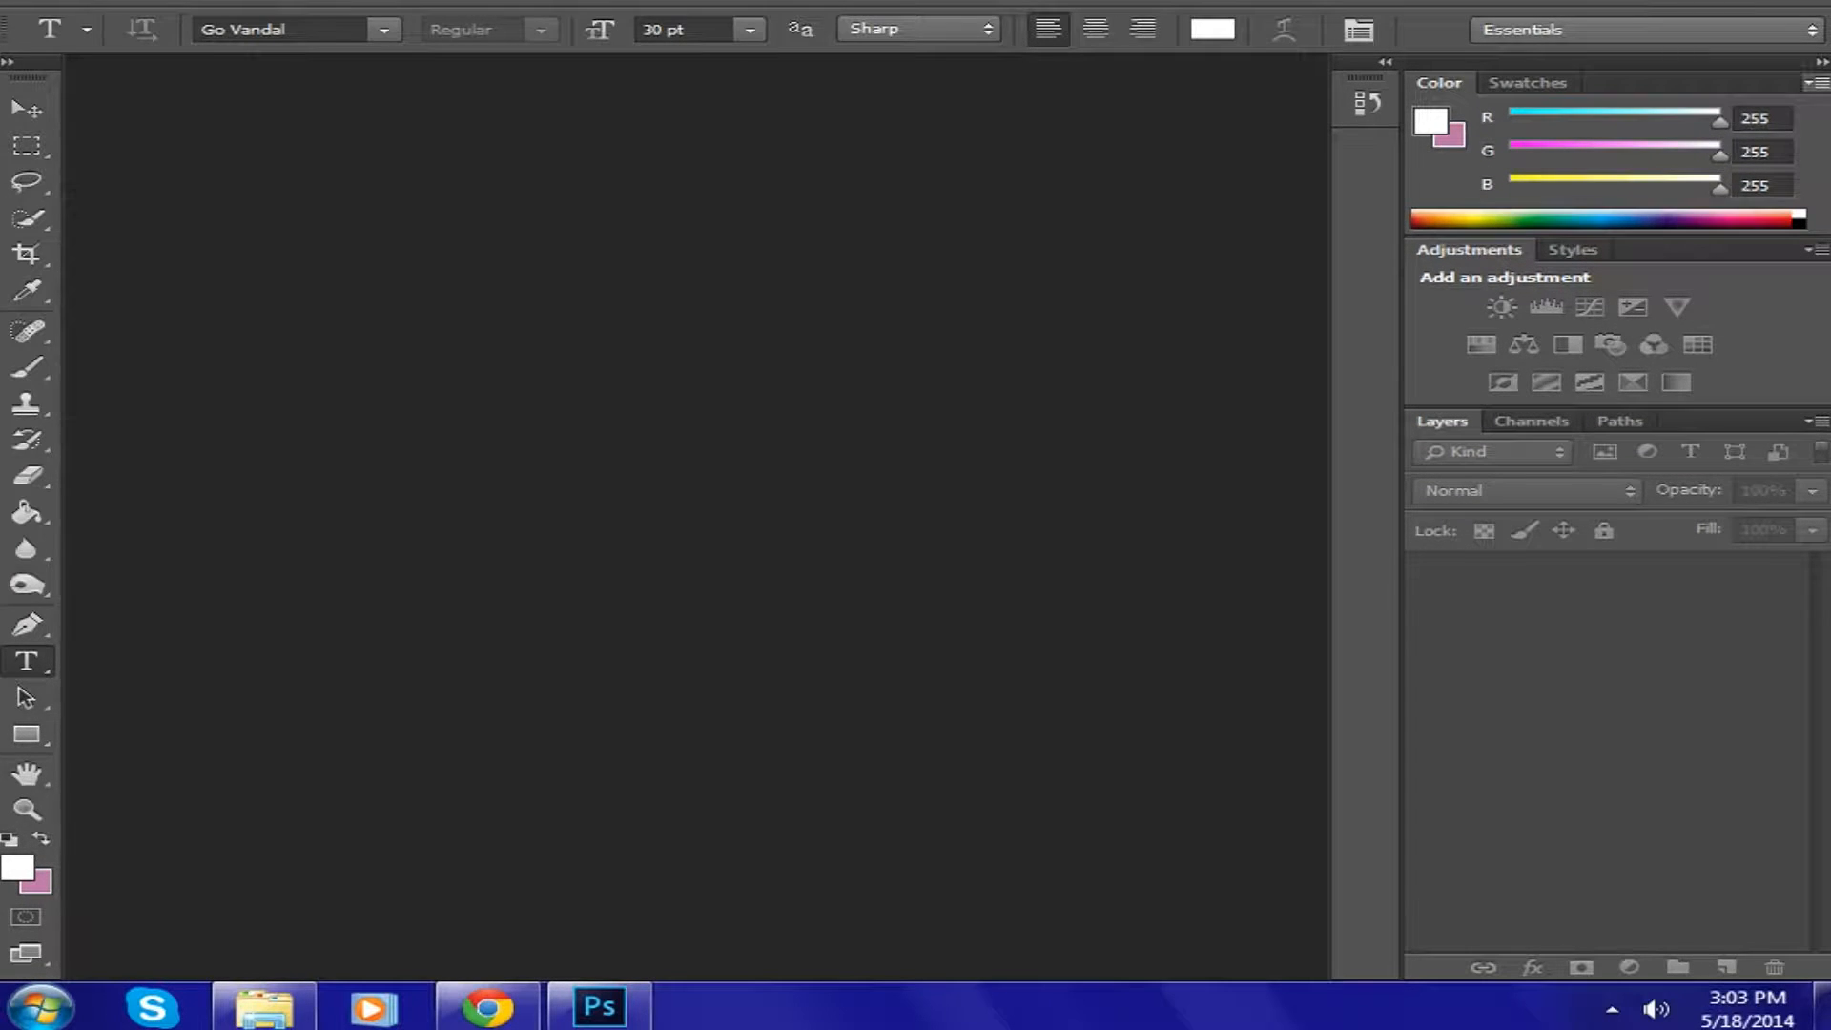
pyautogui.rightClick(1403, 2)
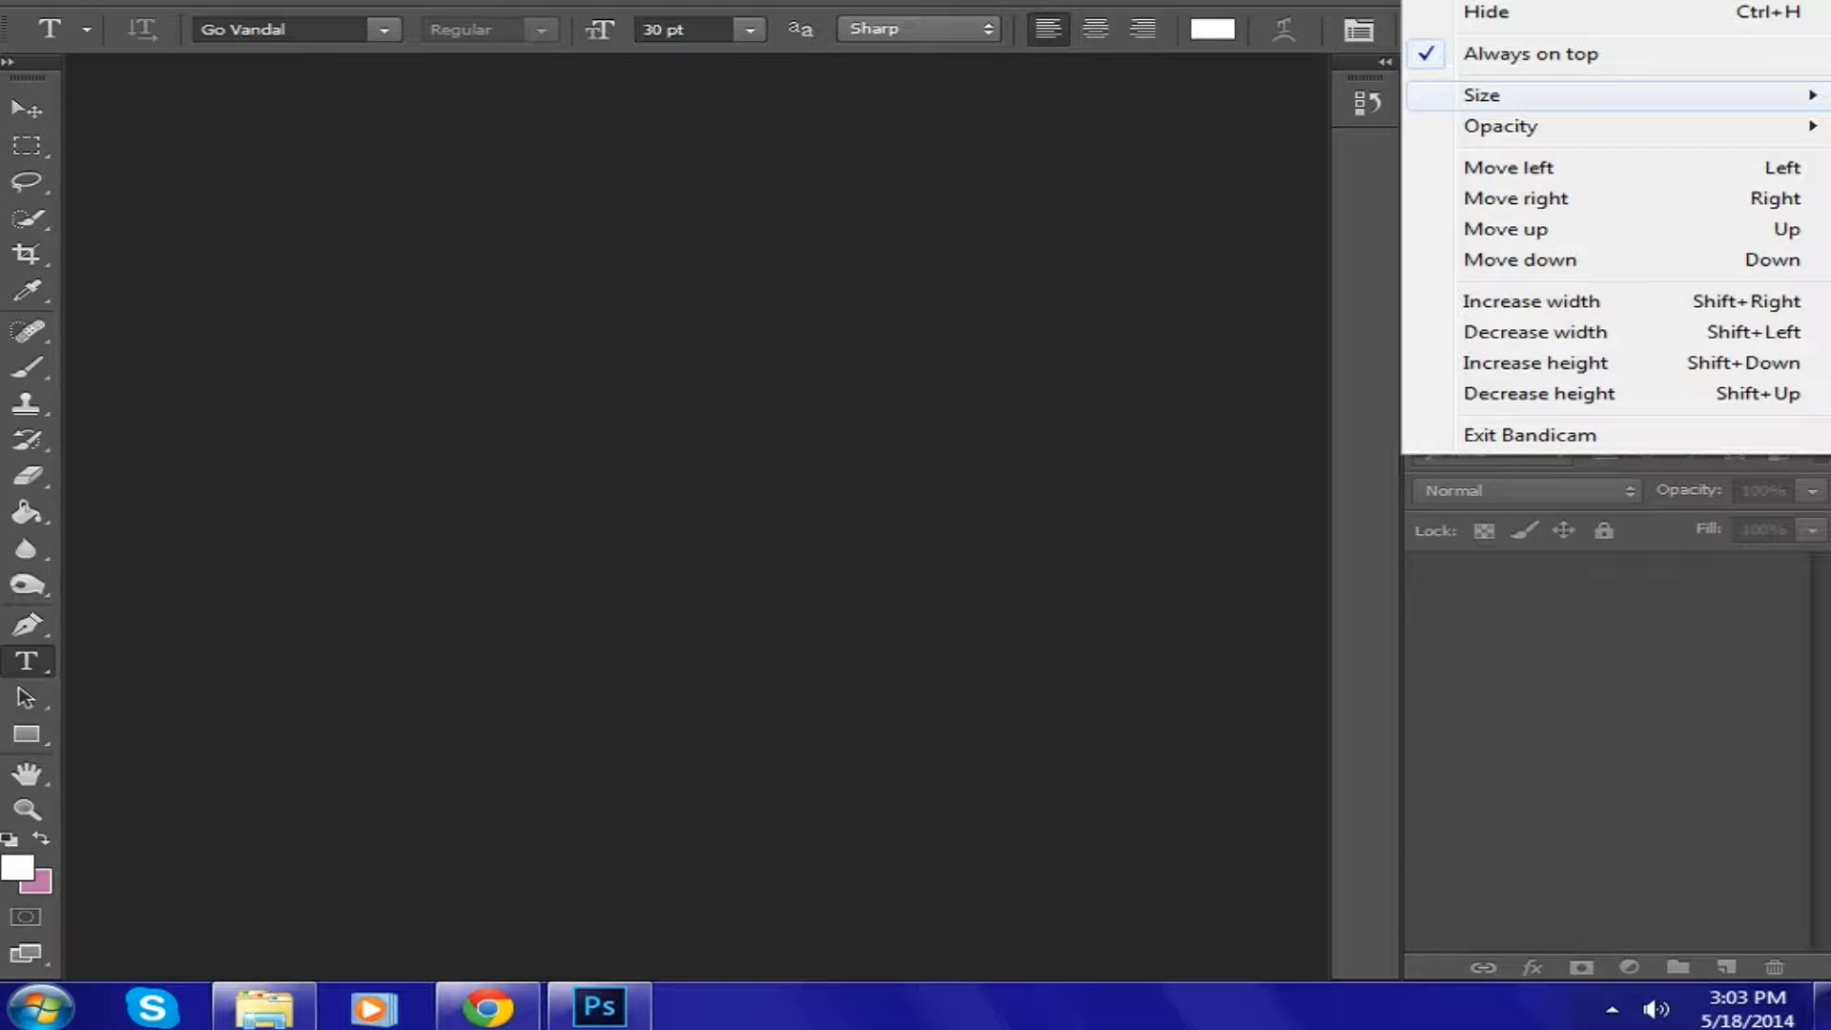
pyautogui.moveTo(1501, 126)
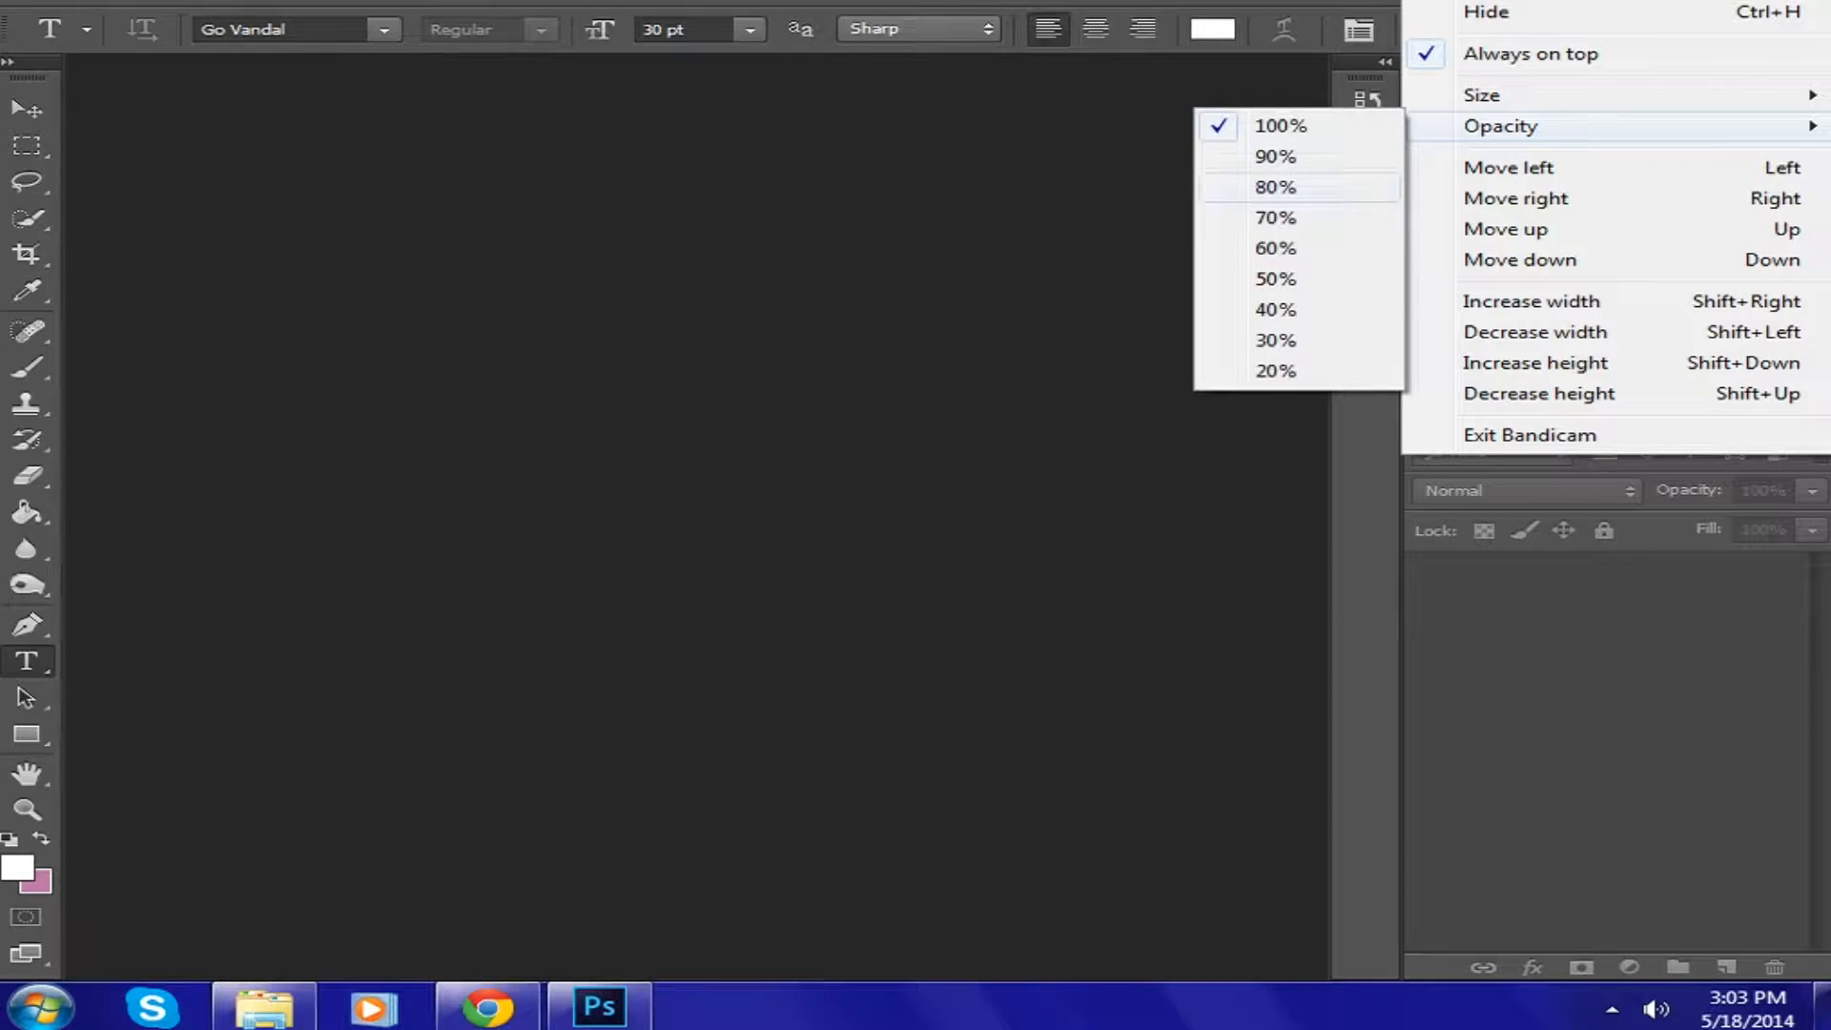
pyautogui.click(1278, 370)
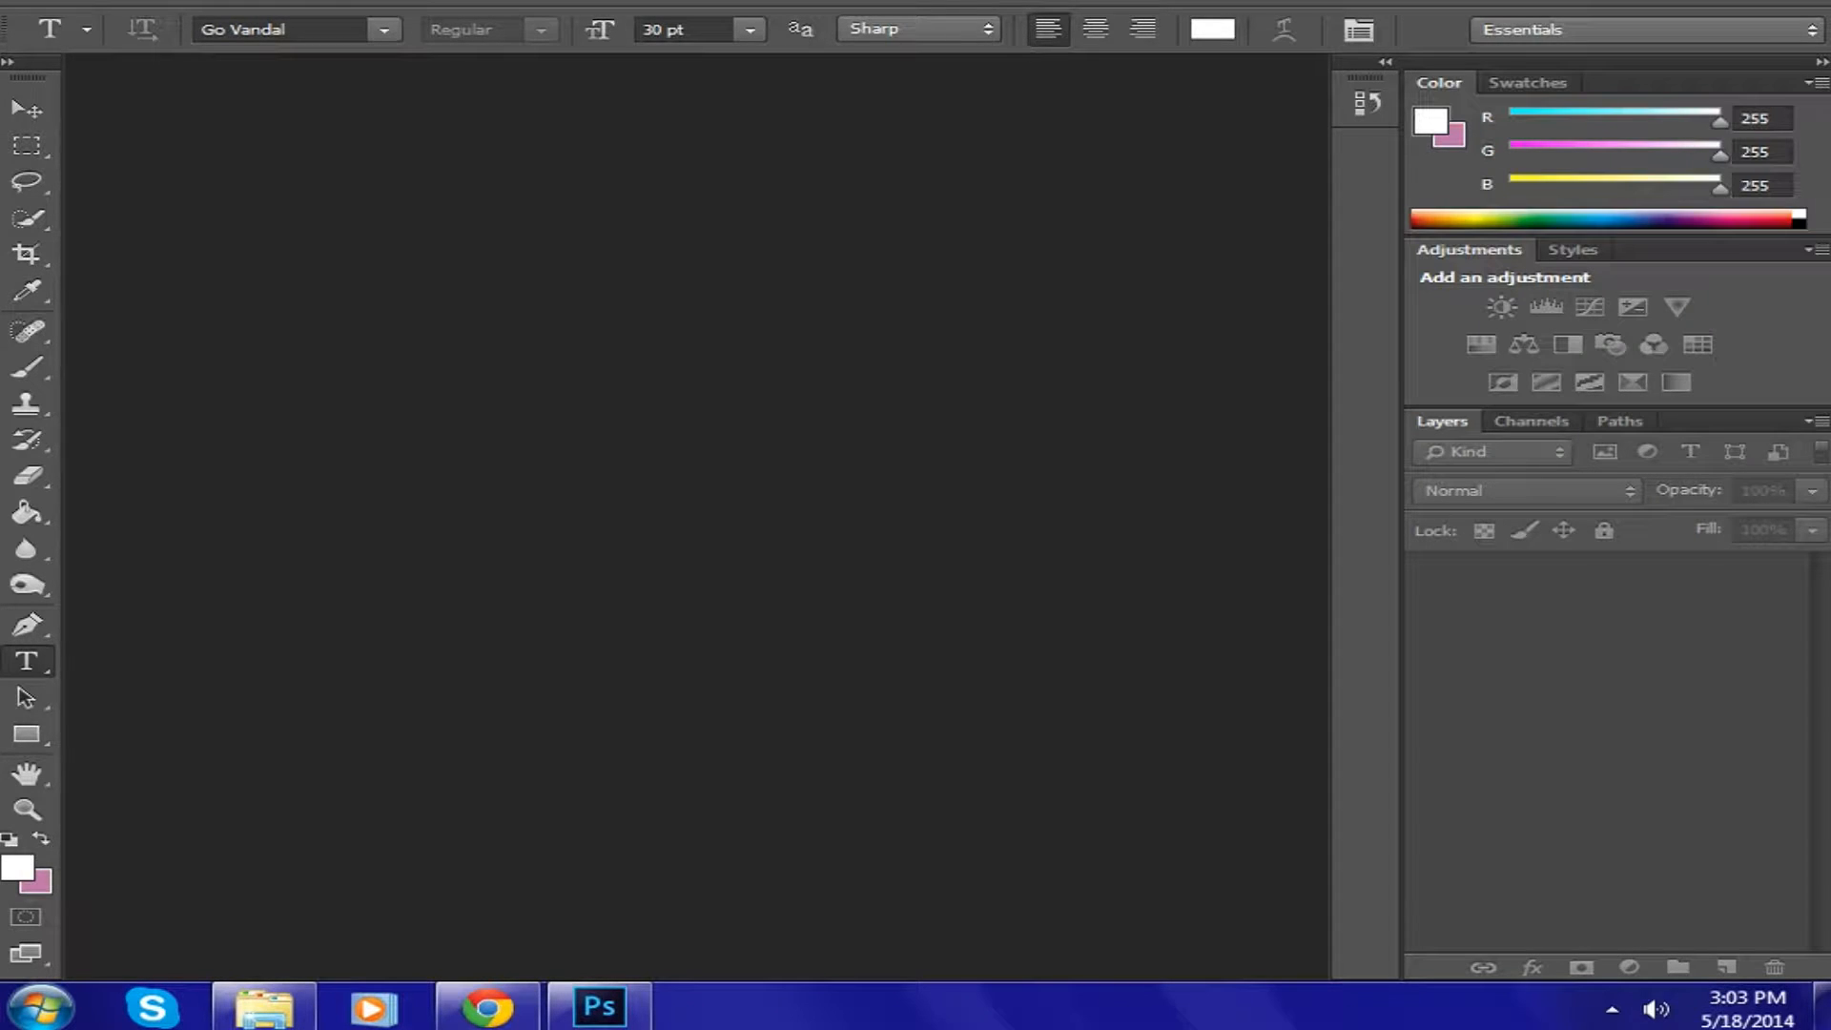
pyautogui.click(78, 2)
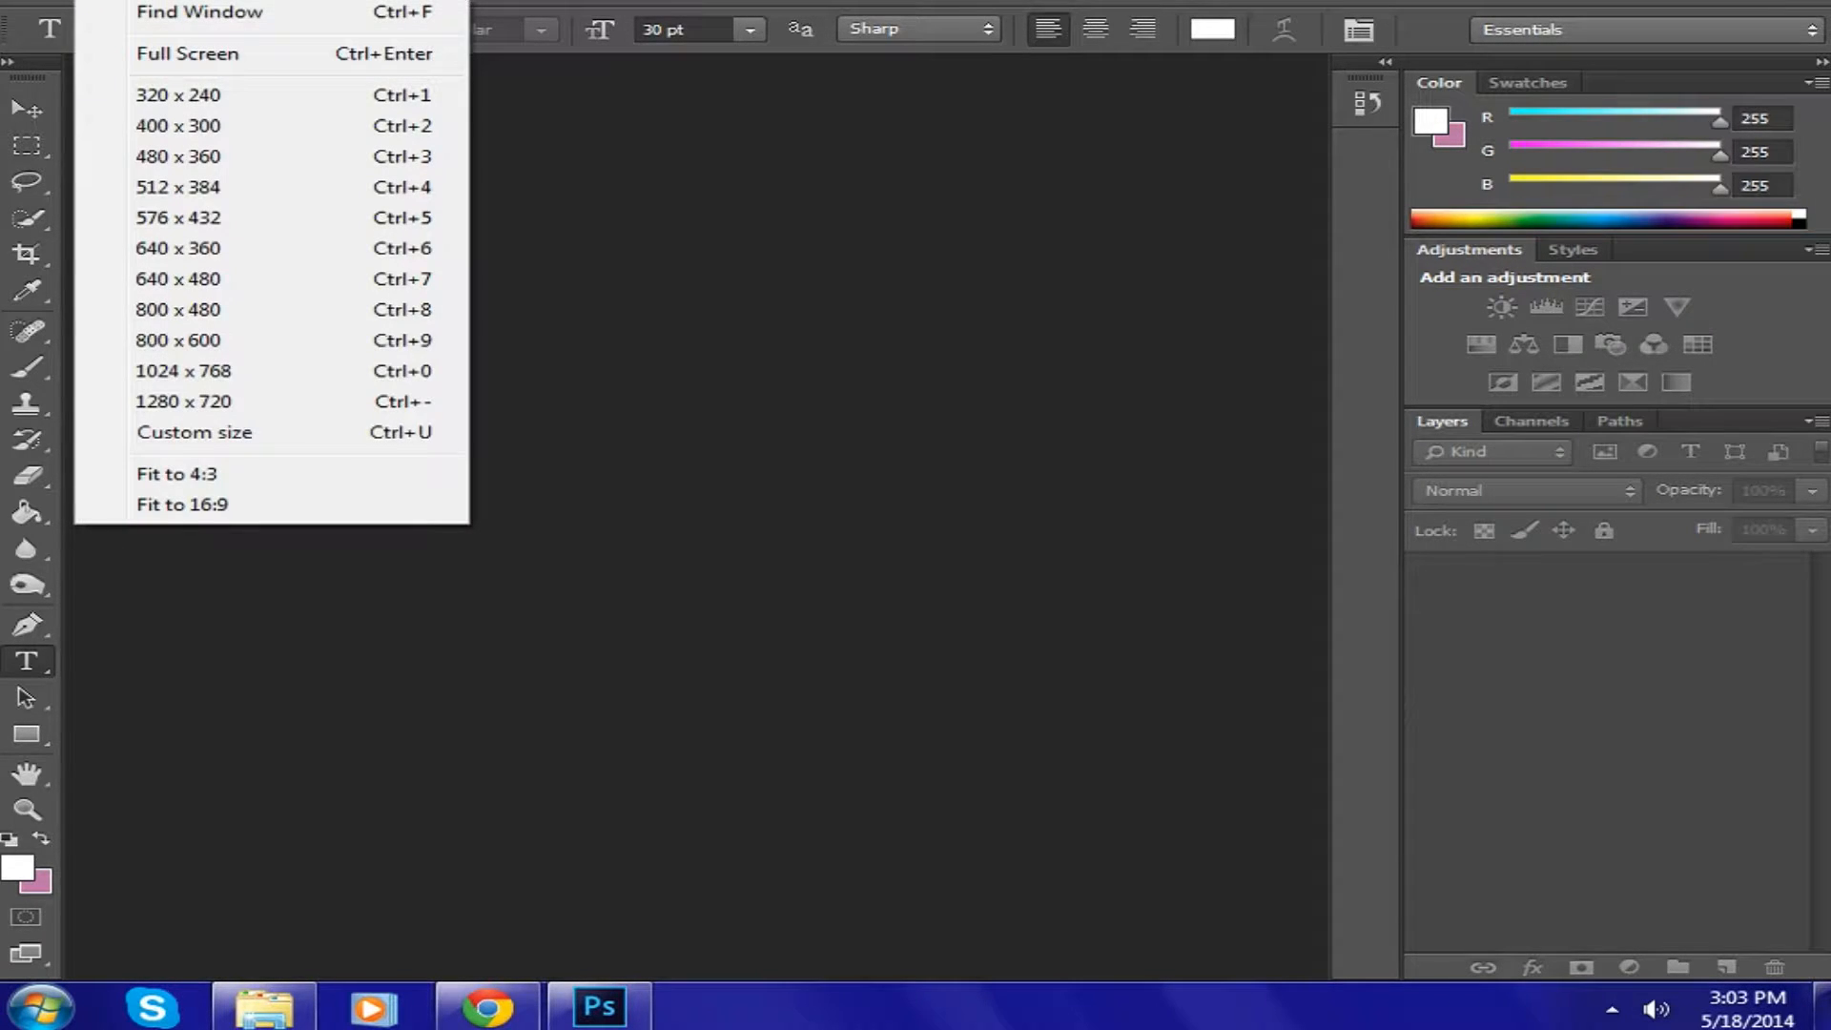
pyautogui.click(610, 286)
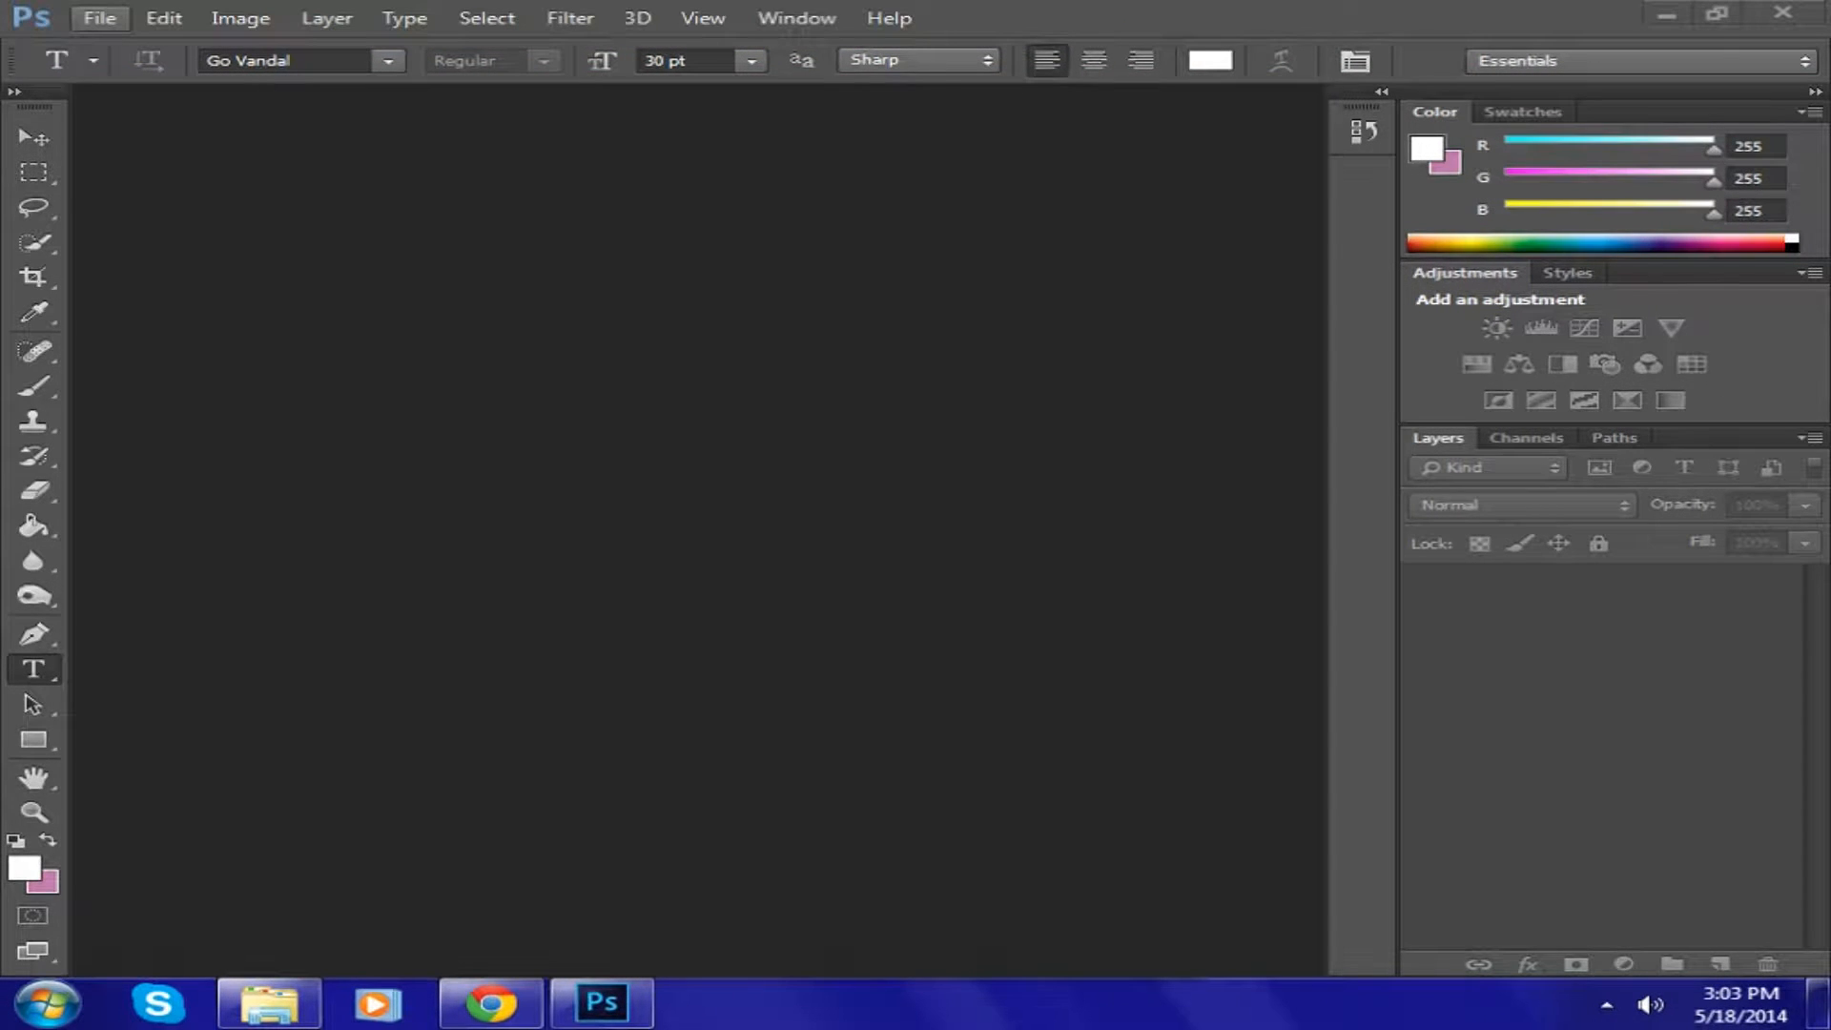
pyautogui.click(99, 18)
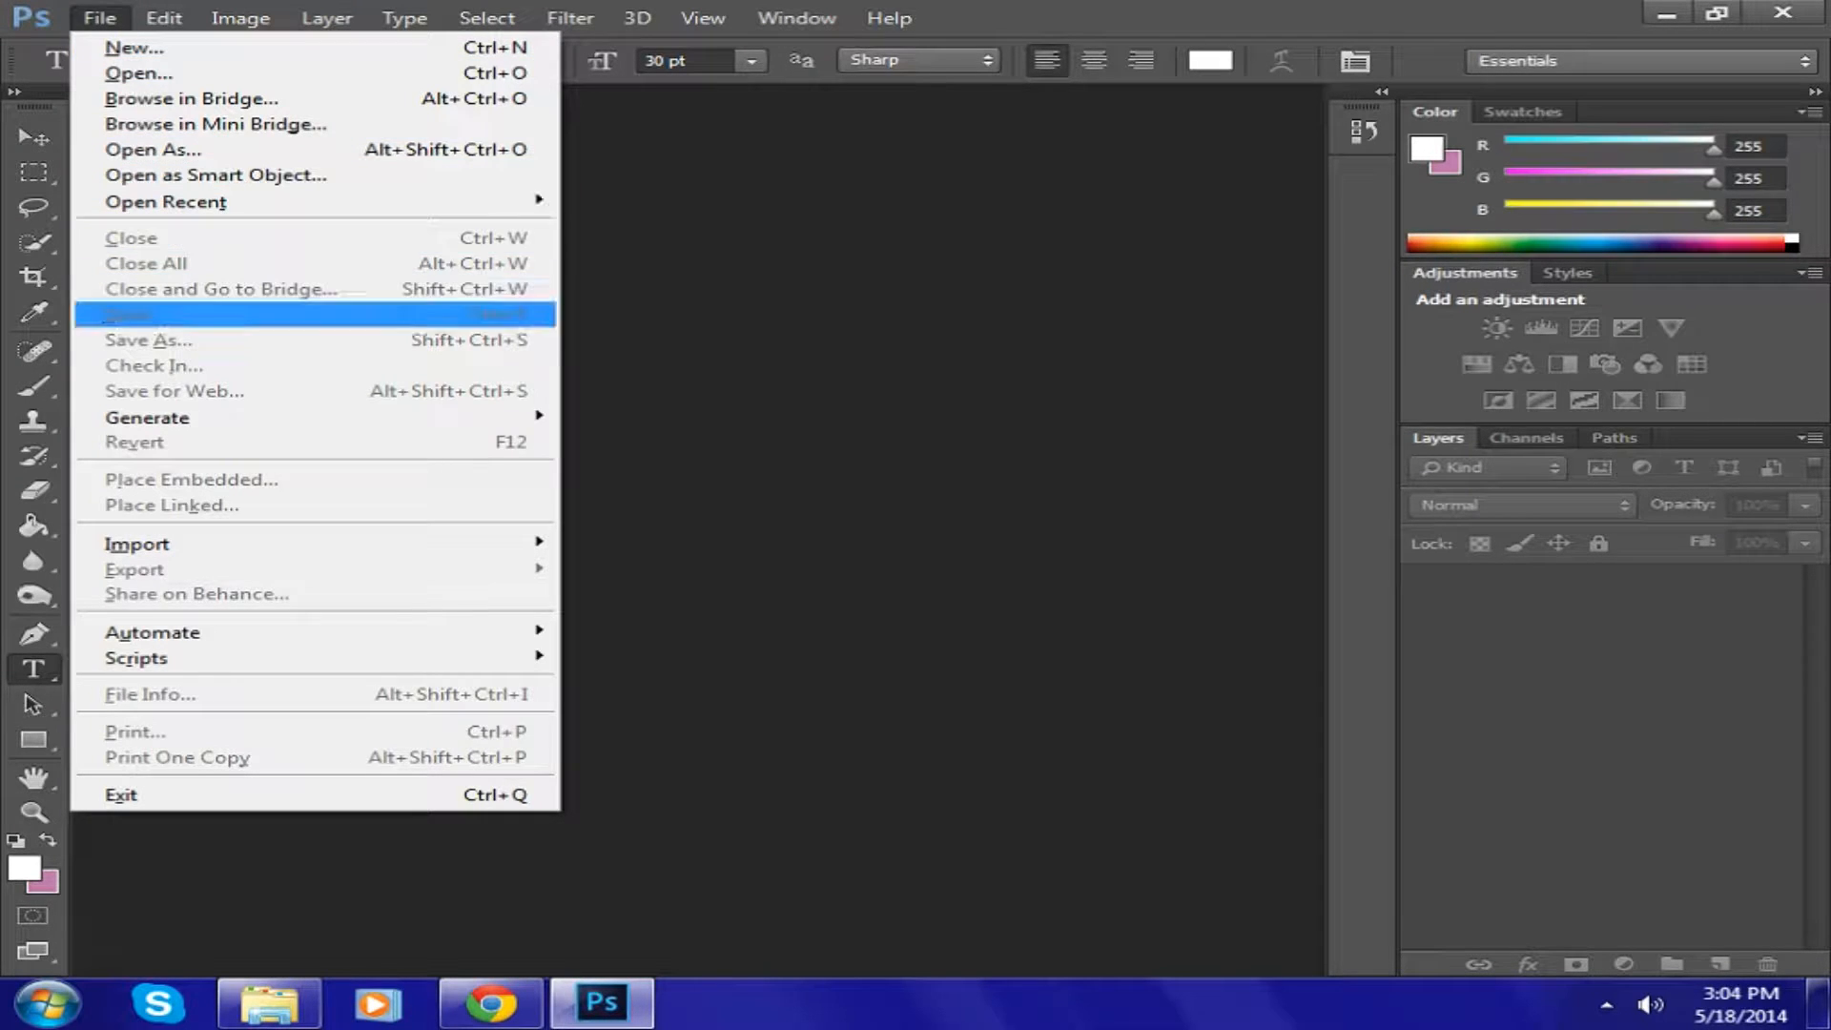
pyautogui.click(1607, 1005)
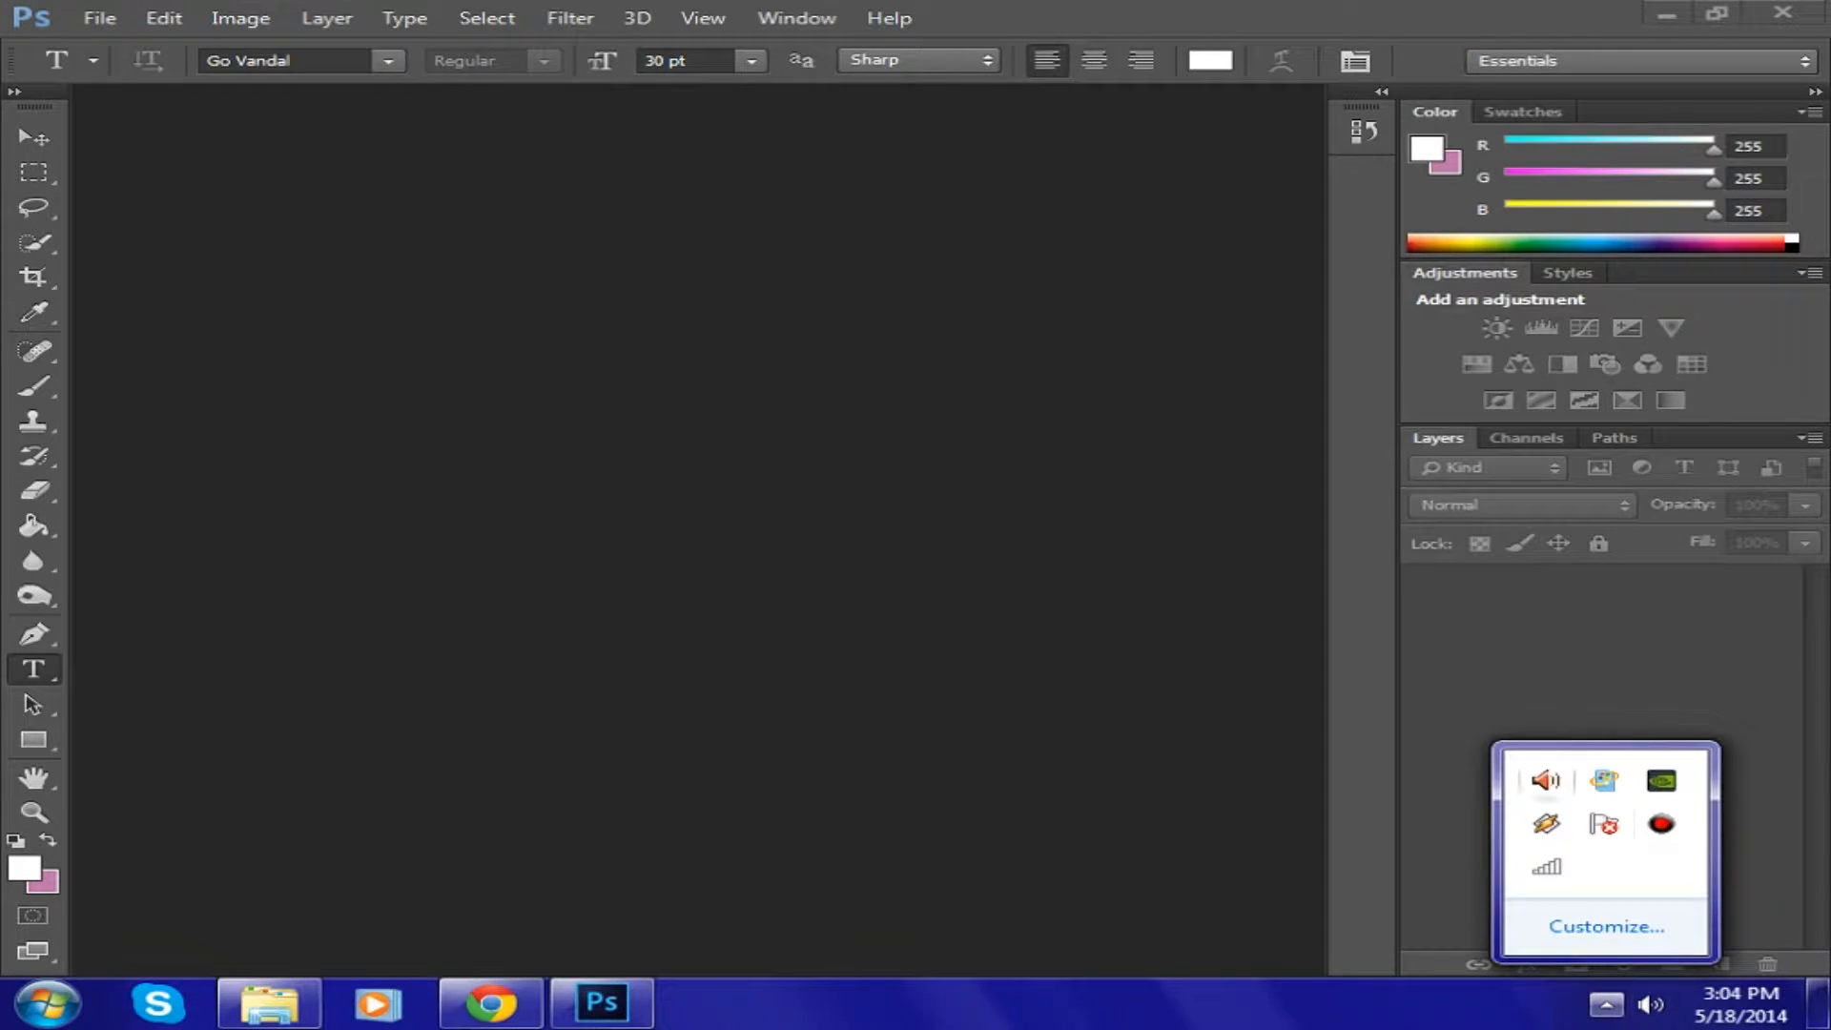
# - Create a new 8-bit document 1900 pixels wide and 1600 pixels high
pyautogui.click(100, 18)
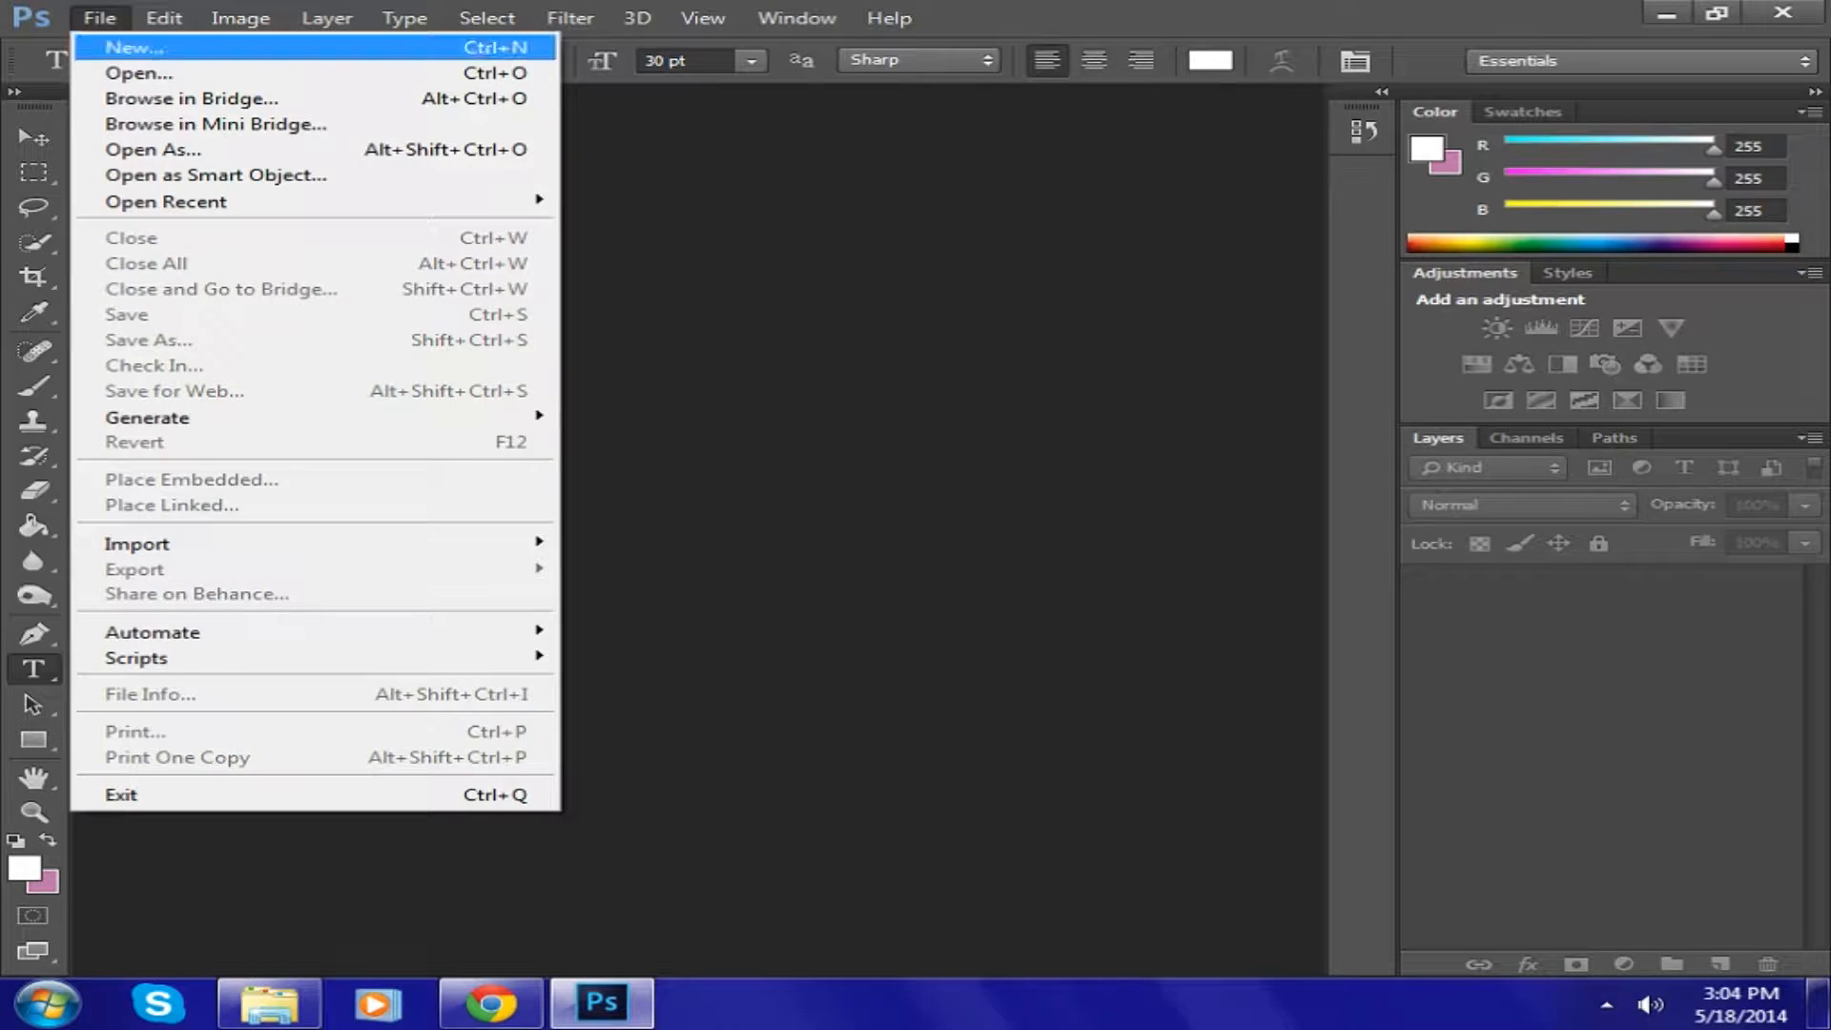
pyautogui.click(135, 48)
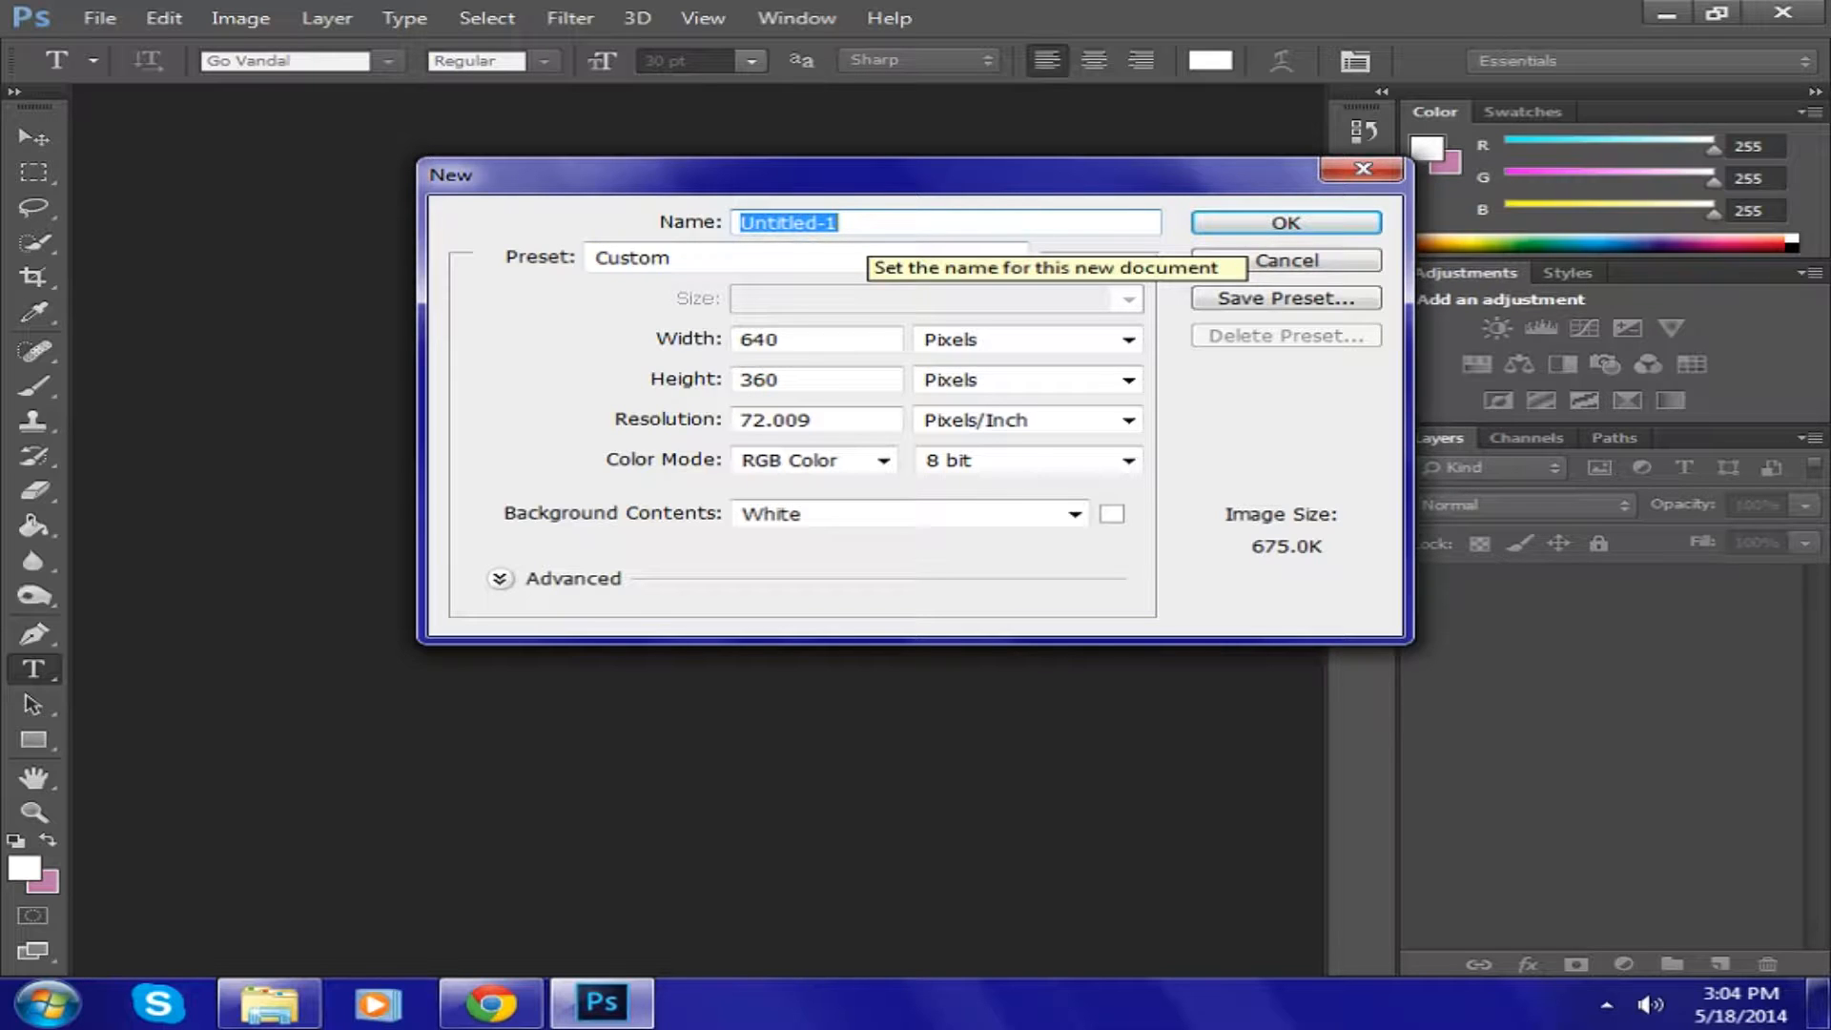
pyautogui.doubleClick(819, 337)
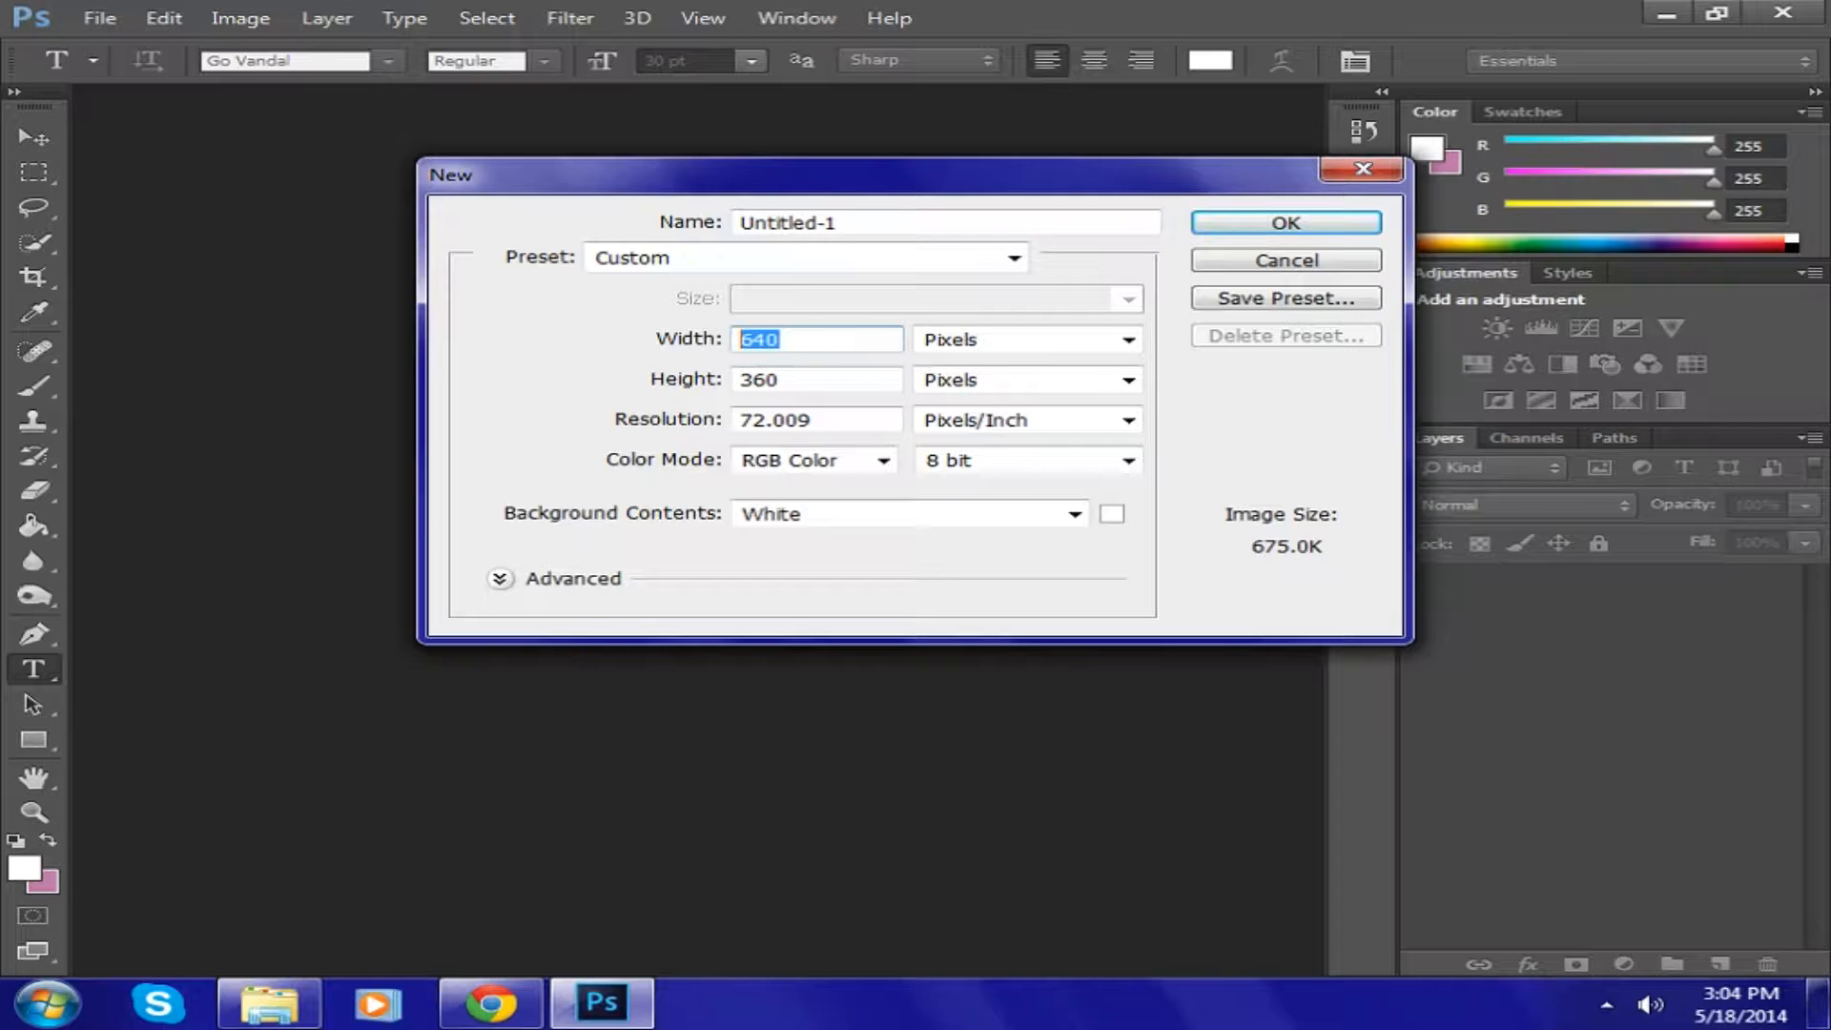
pyautogui.write('50')
pyautogui.press('BackSpace')
pyautogui.press('BackSpace')
pyautogui.write('1900')
pyautogui.press('Tab')
pyautogui.press('Tab')
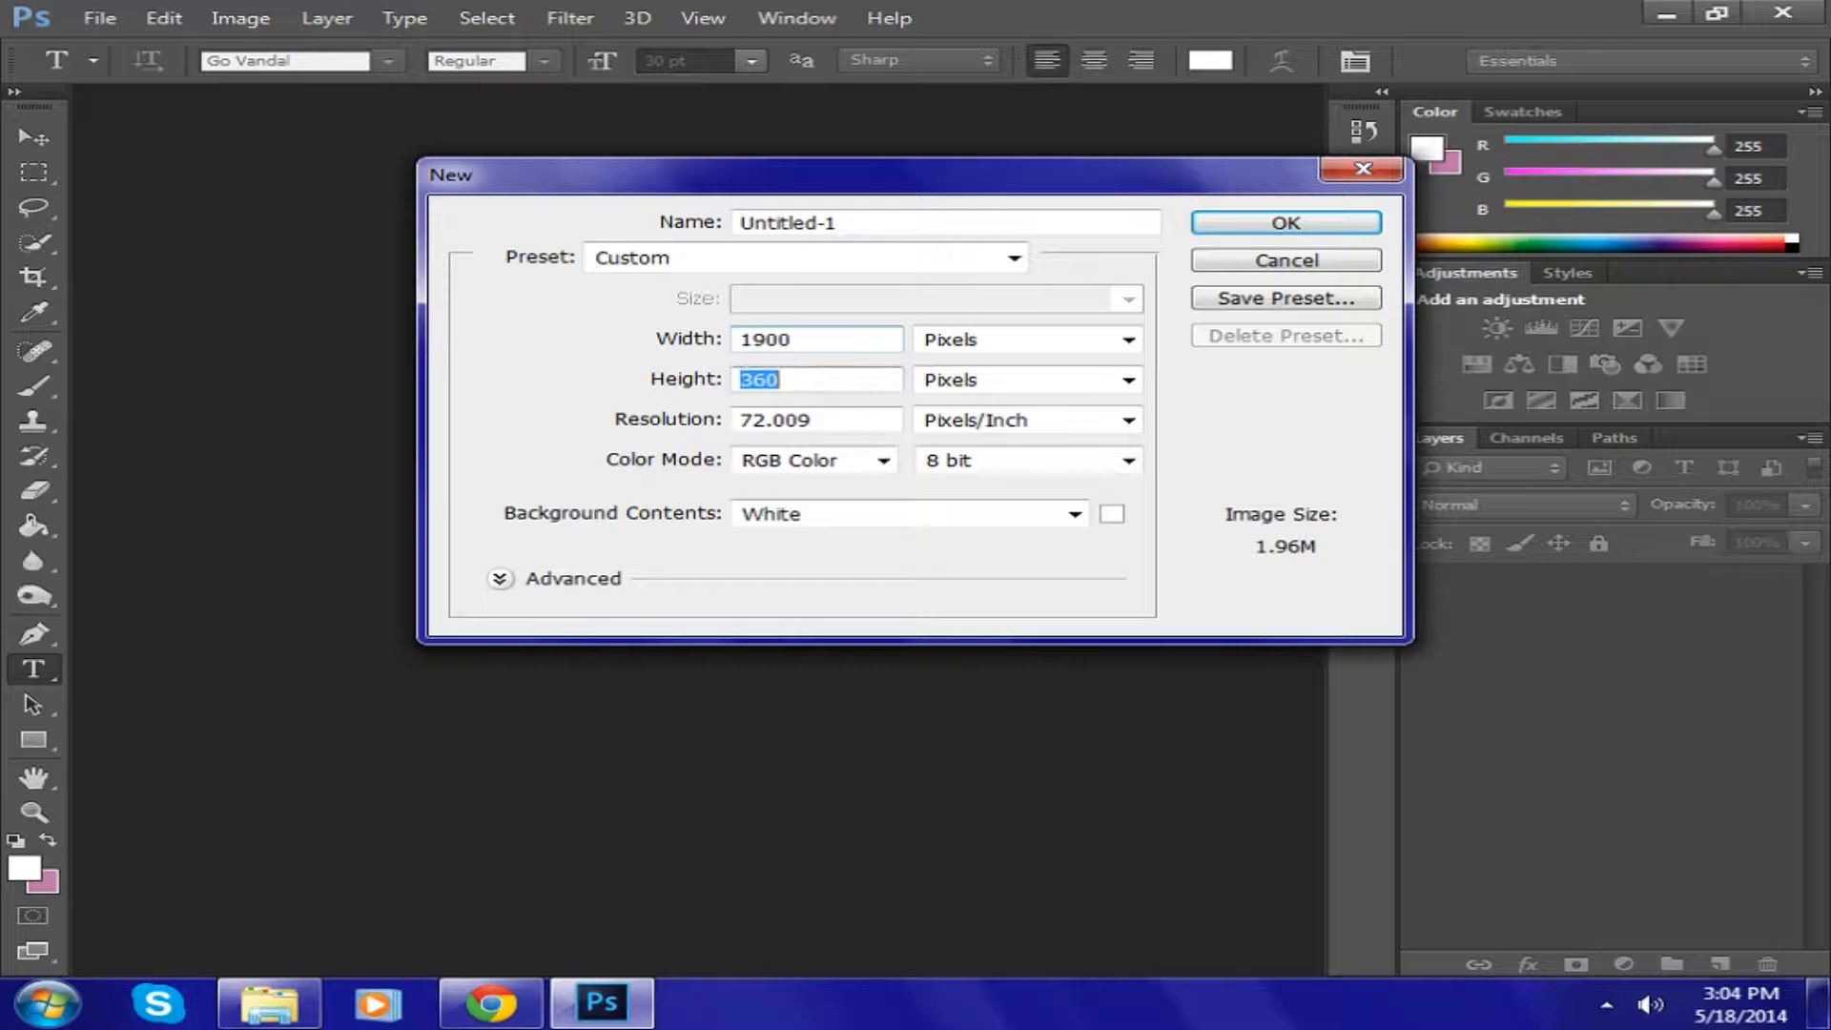
pyautogui.write('1600')
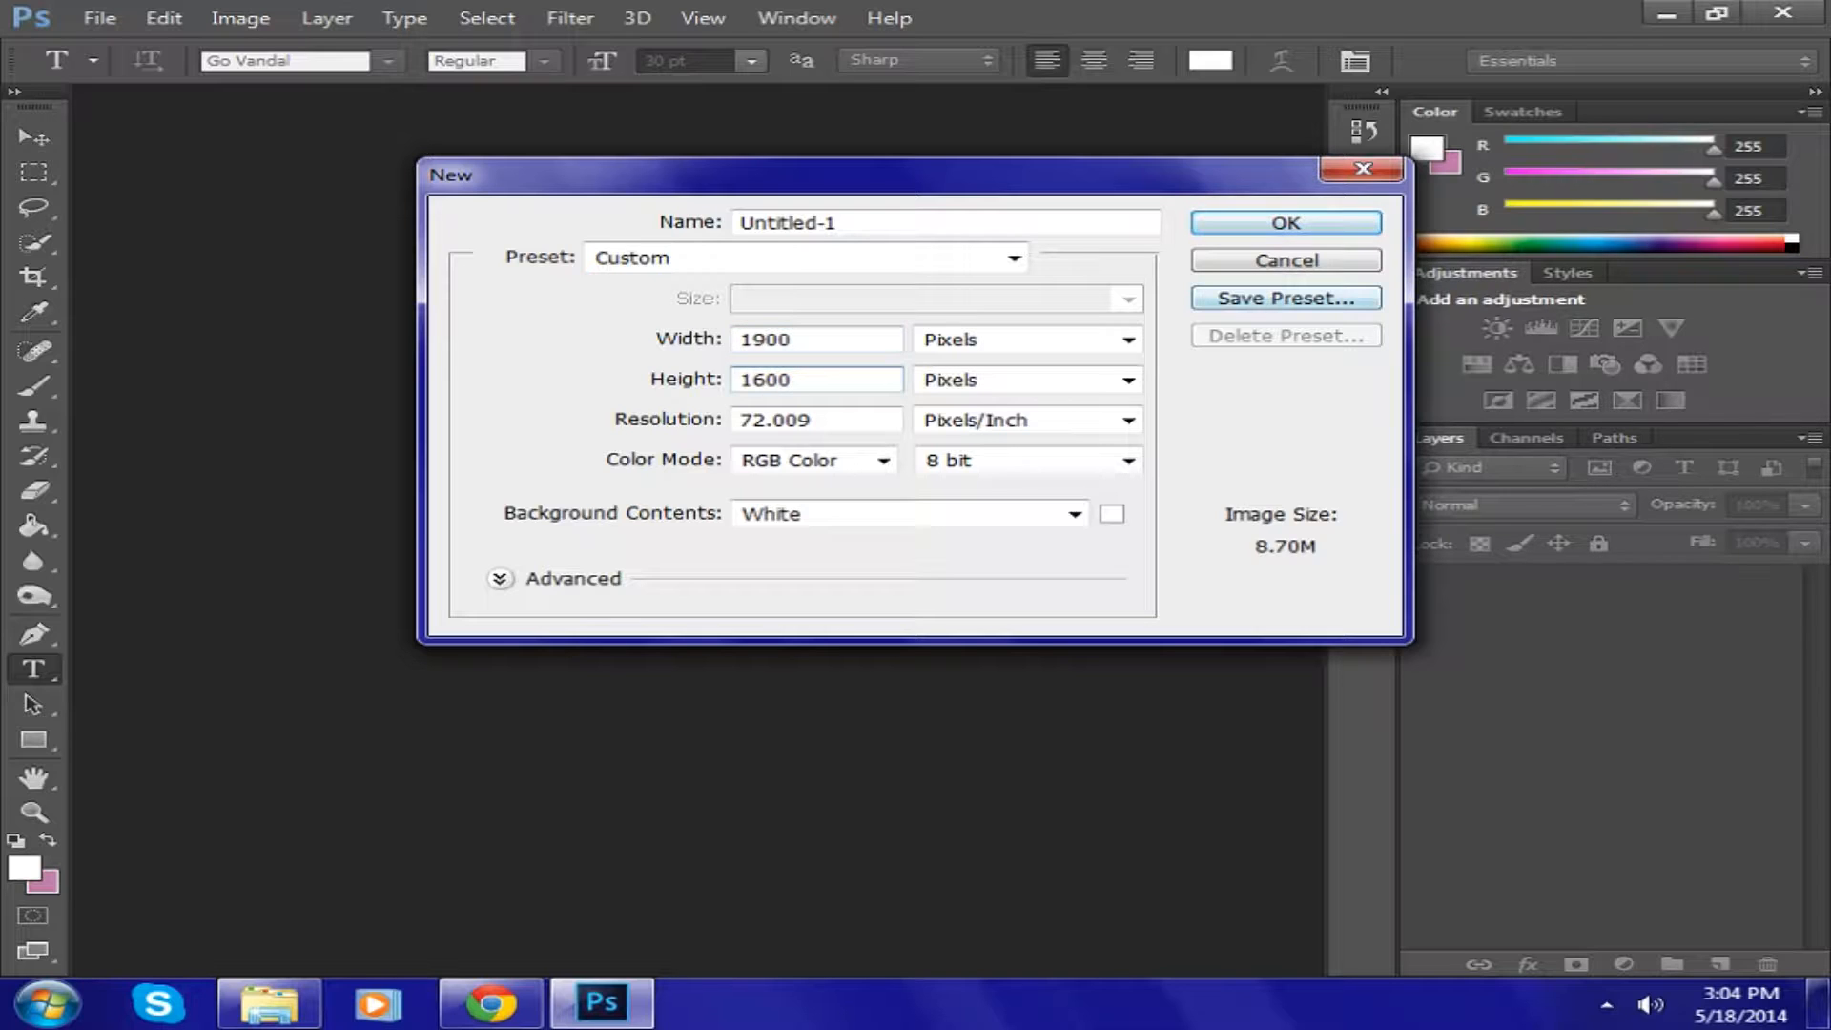
pyautogui.click(1128, 460)
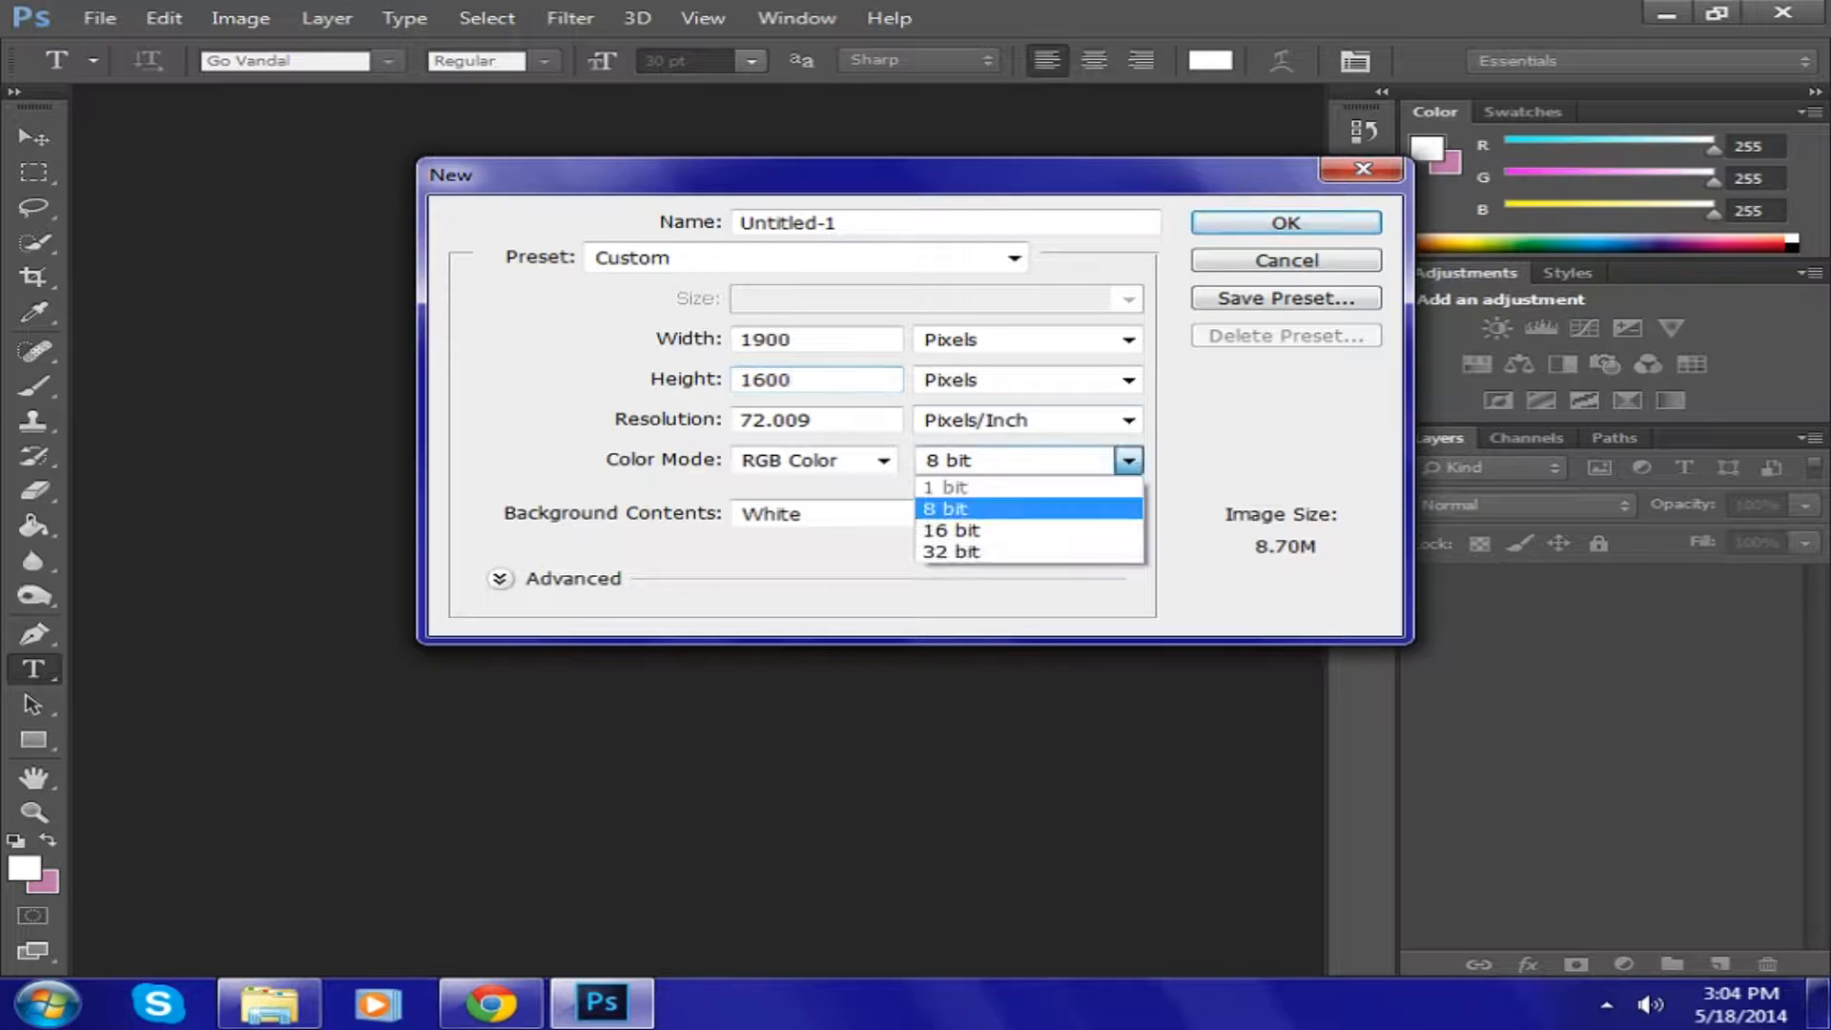
pyautogui.click(1129, 461)
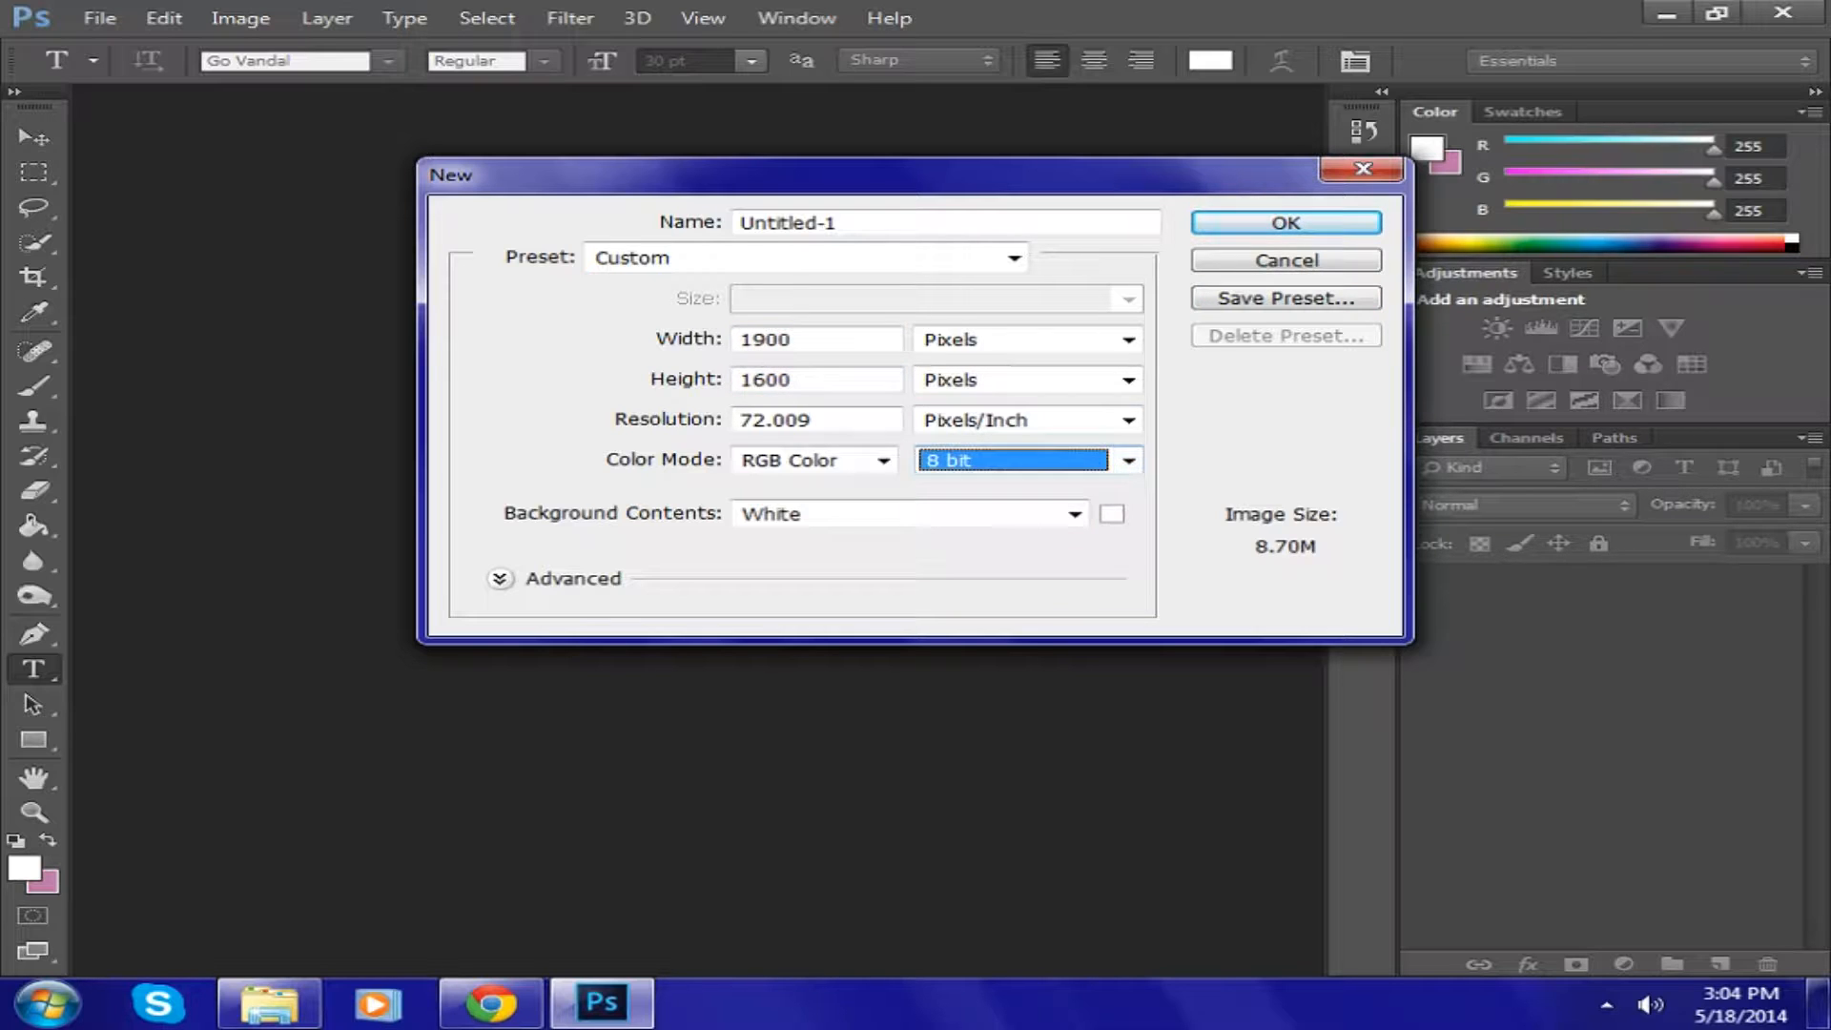
pyautogui.press('Return')
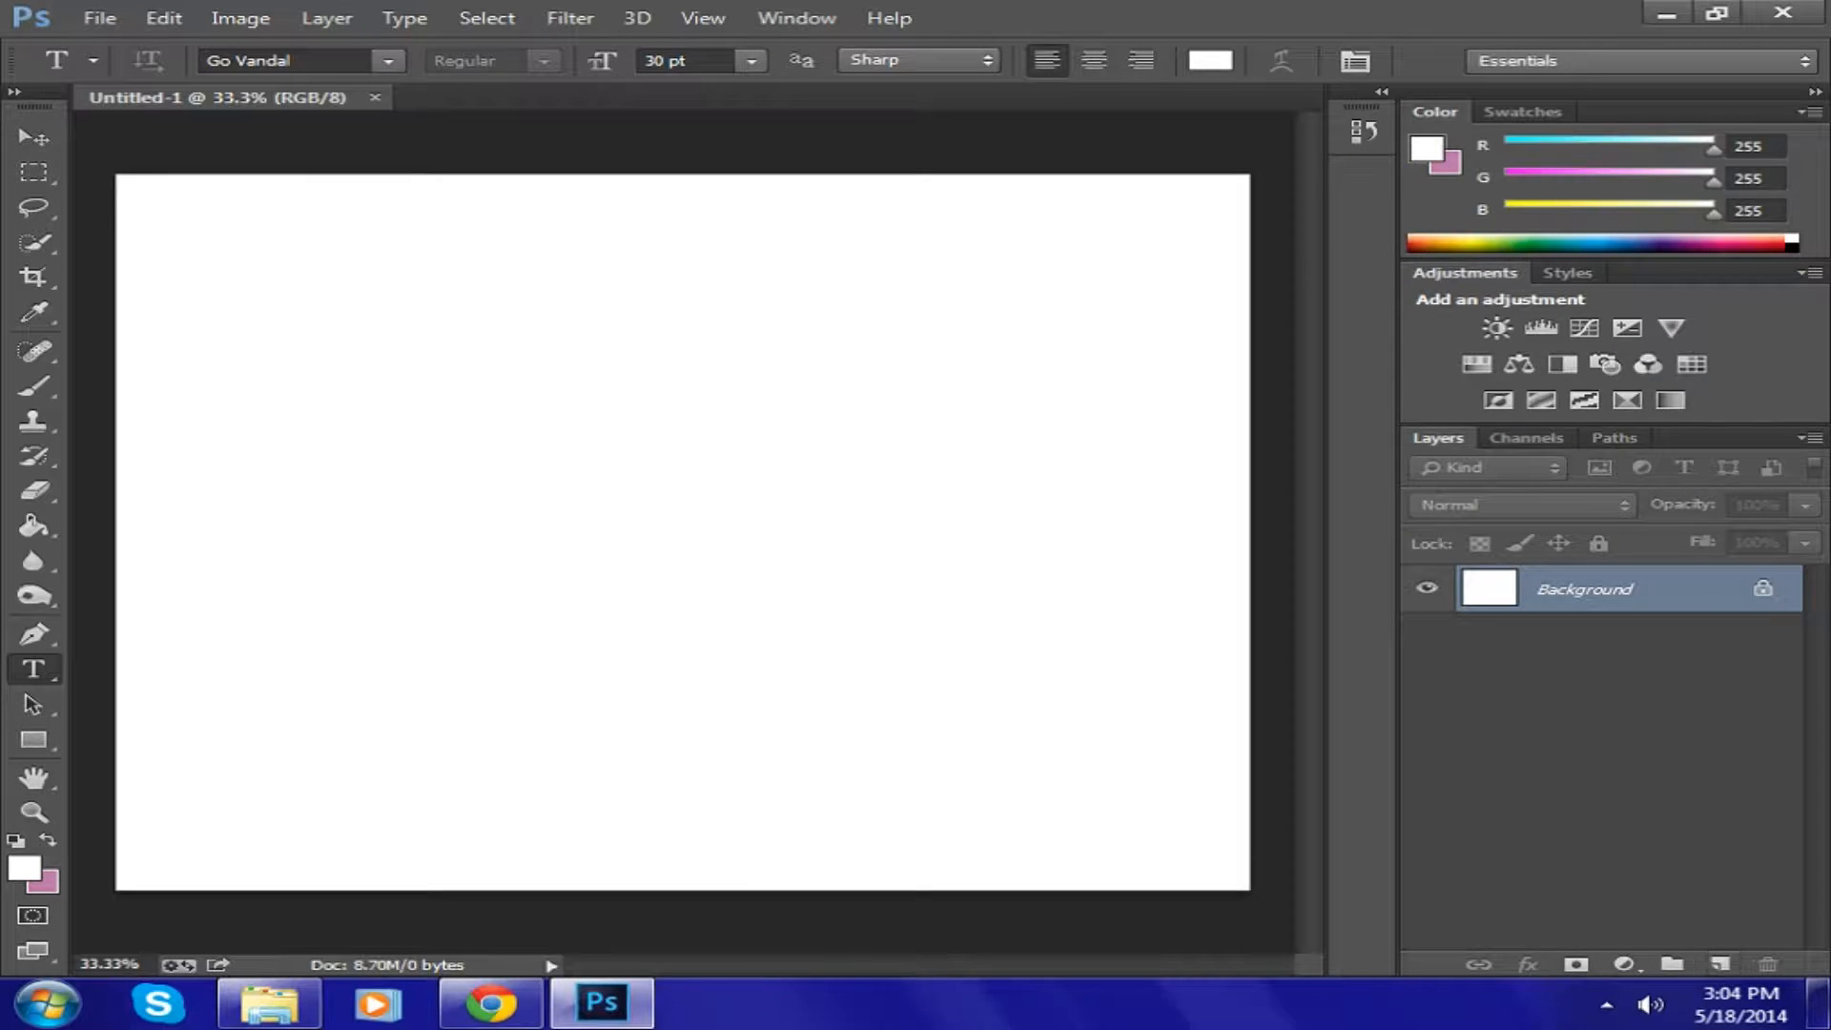
# - Add a new empty layer and delete the Background layer
pyautogui.click(1720, 963)
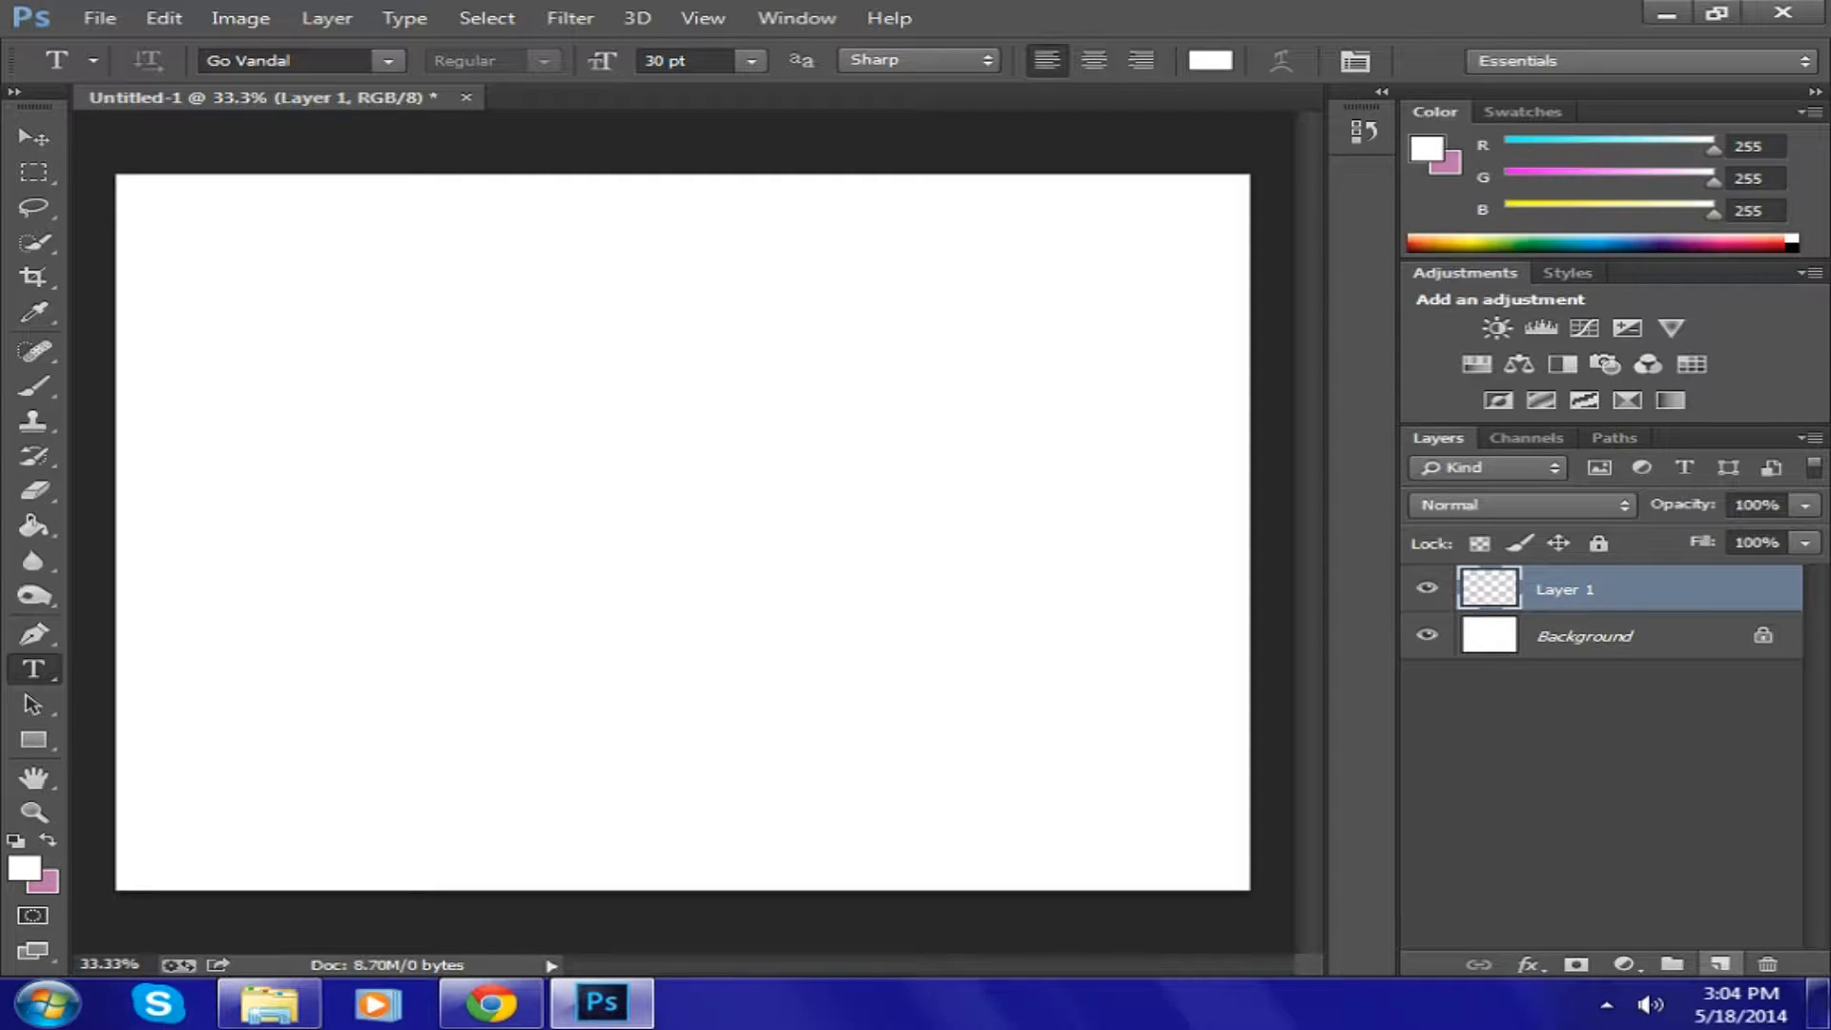
pyautogui.click(1628, 744)
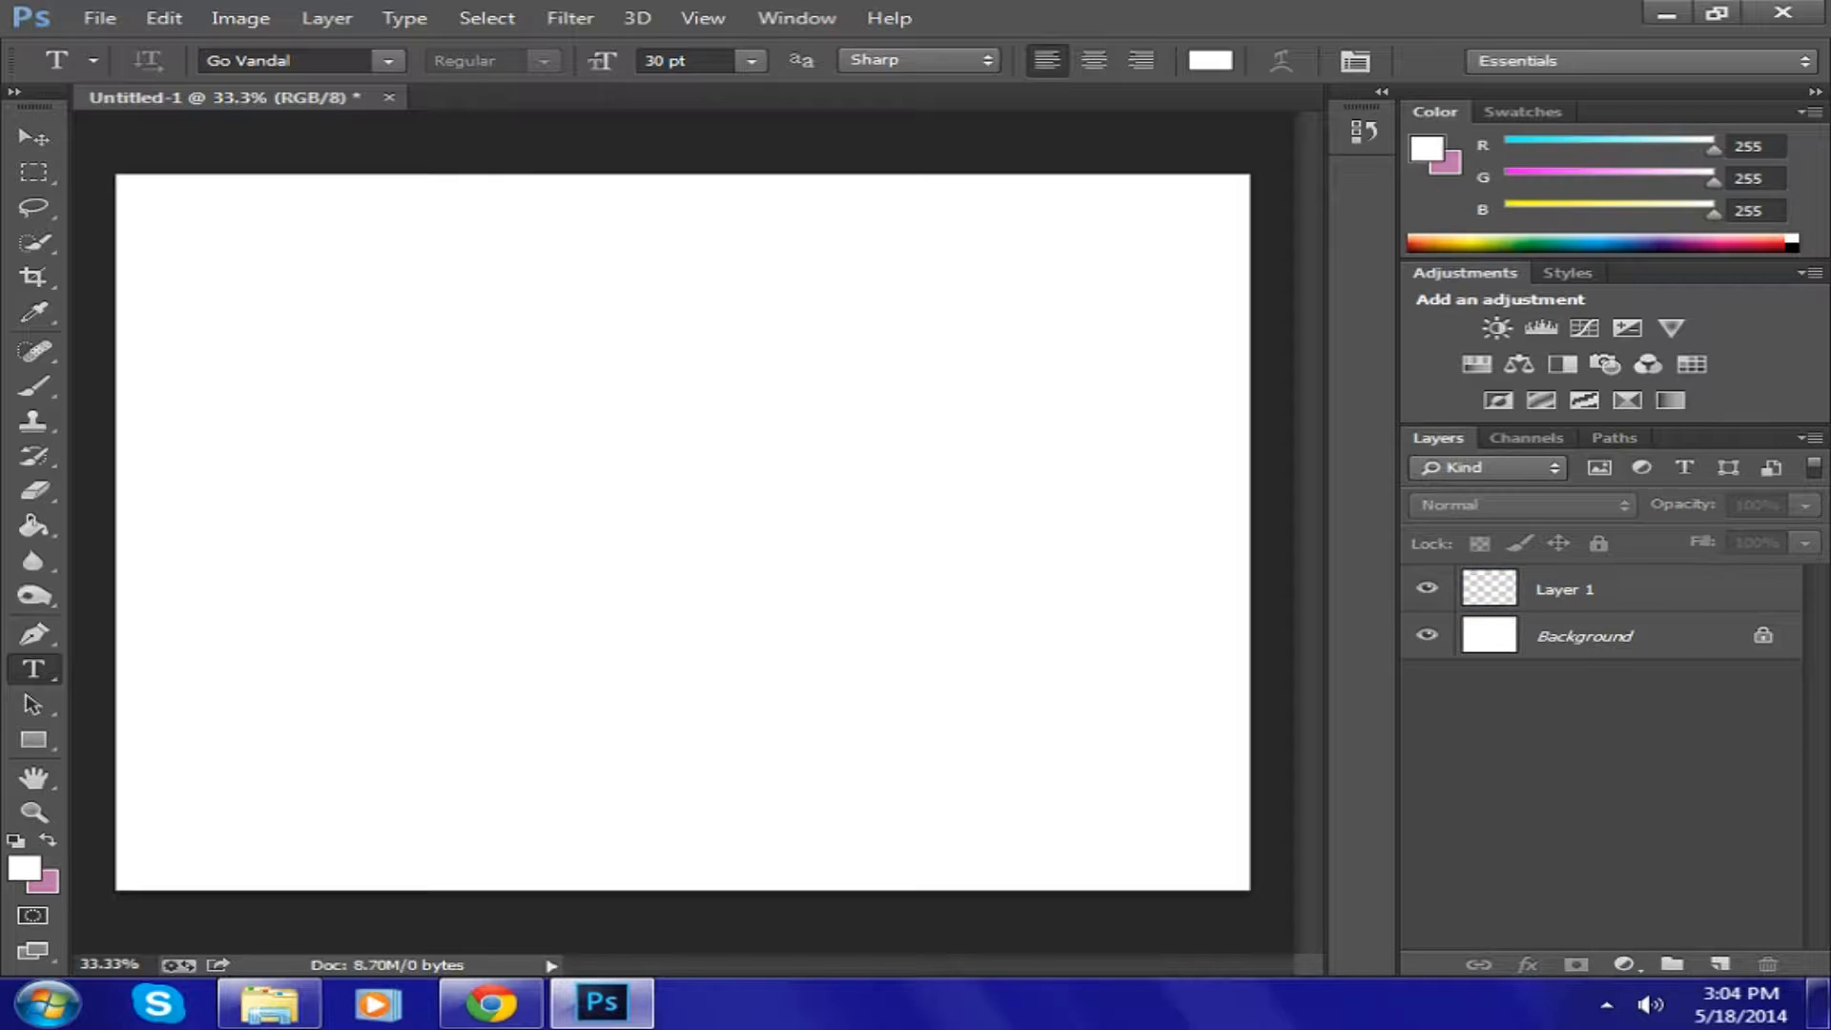
pyautogui.click(1622, 589)
pyautogui.click(1622, 636)
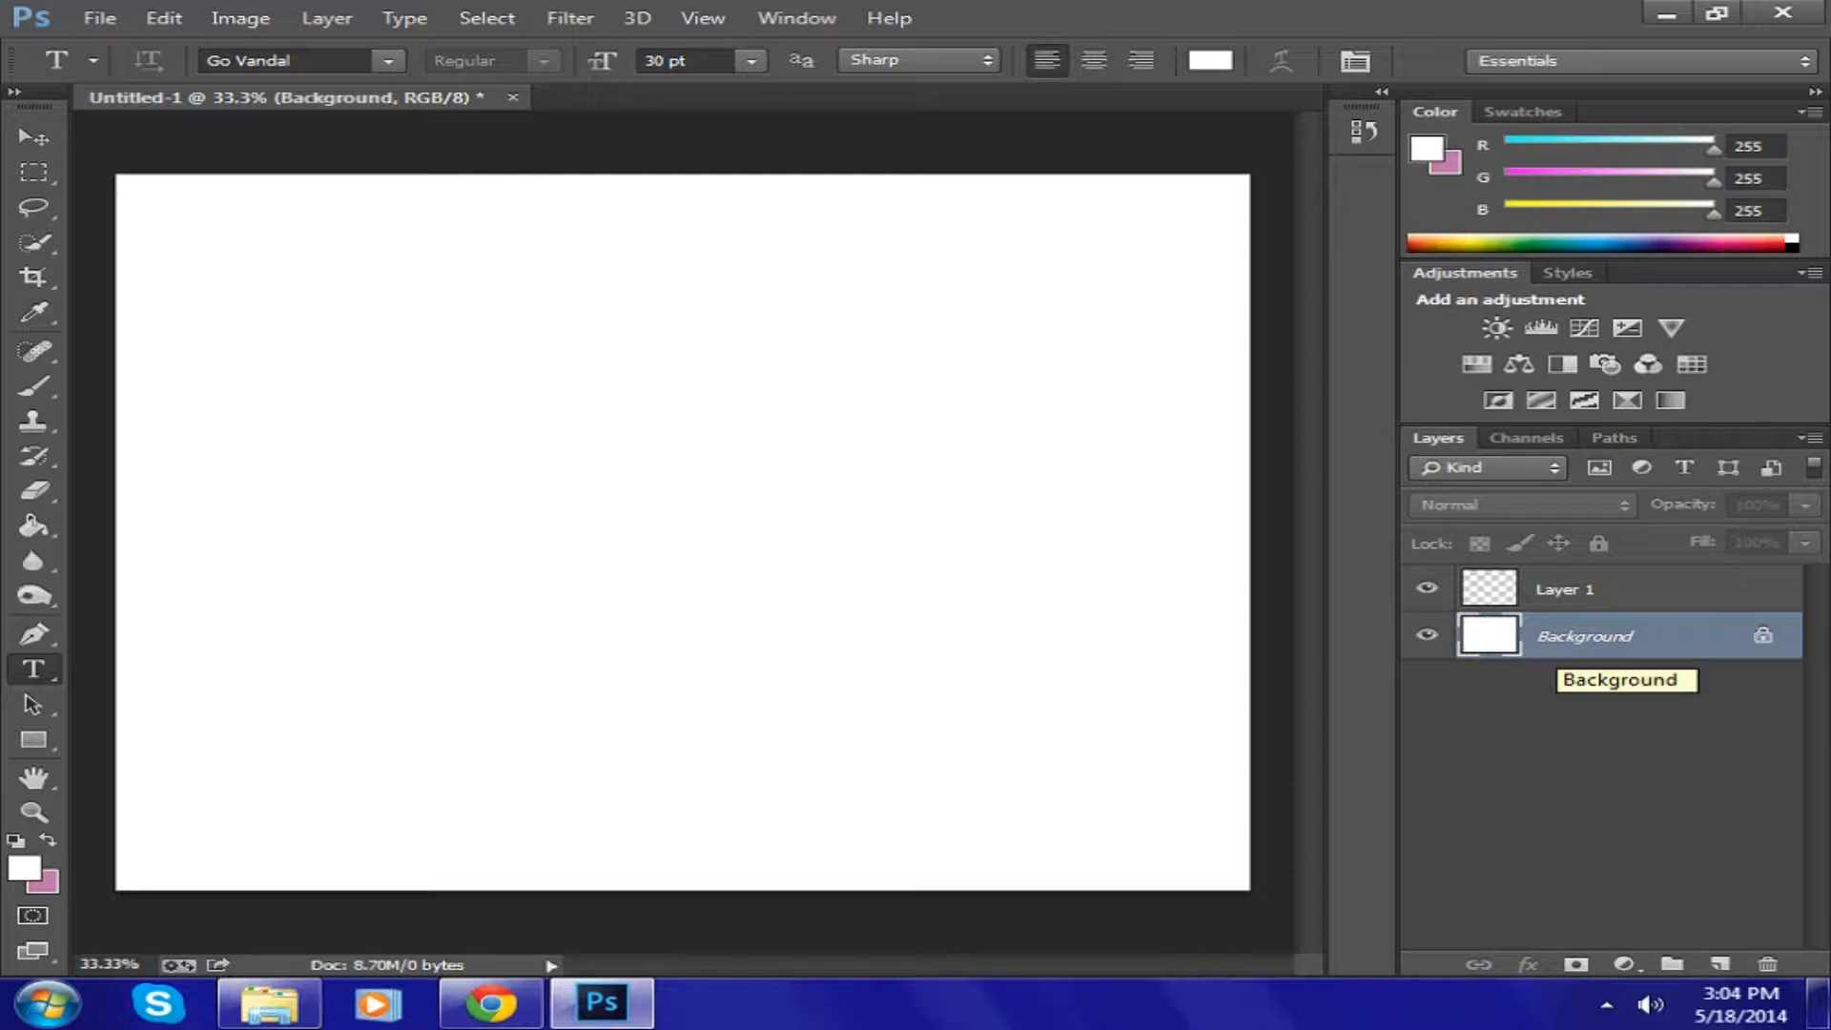
pyautogui.press('Delete')
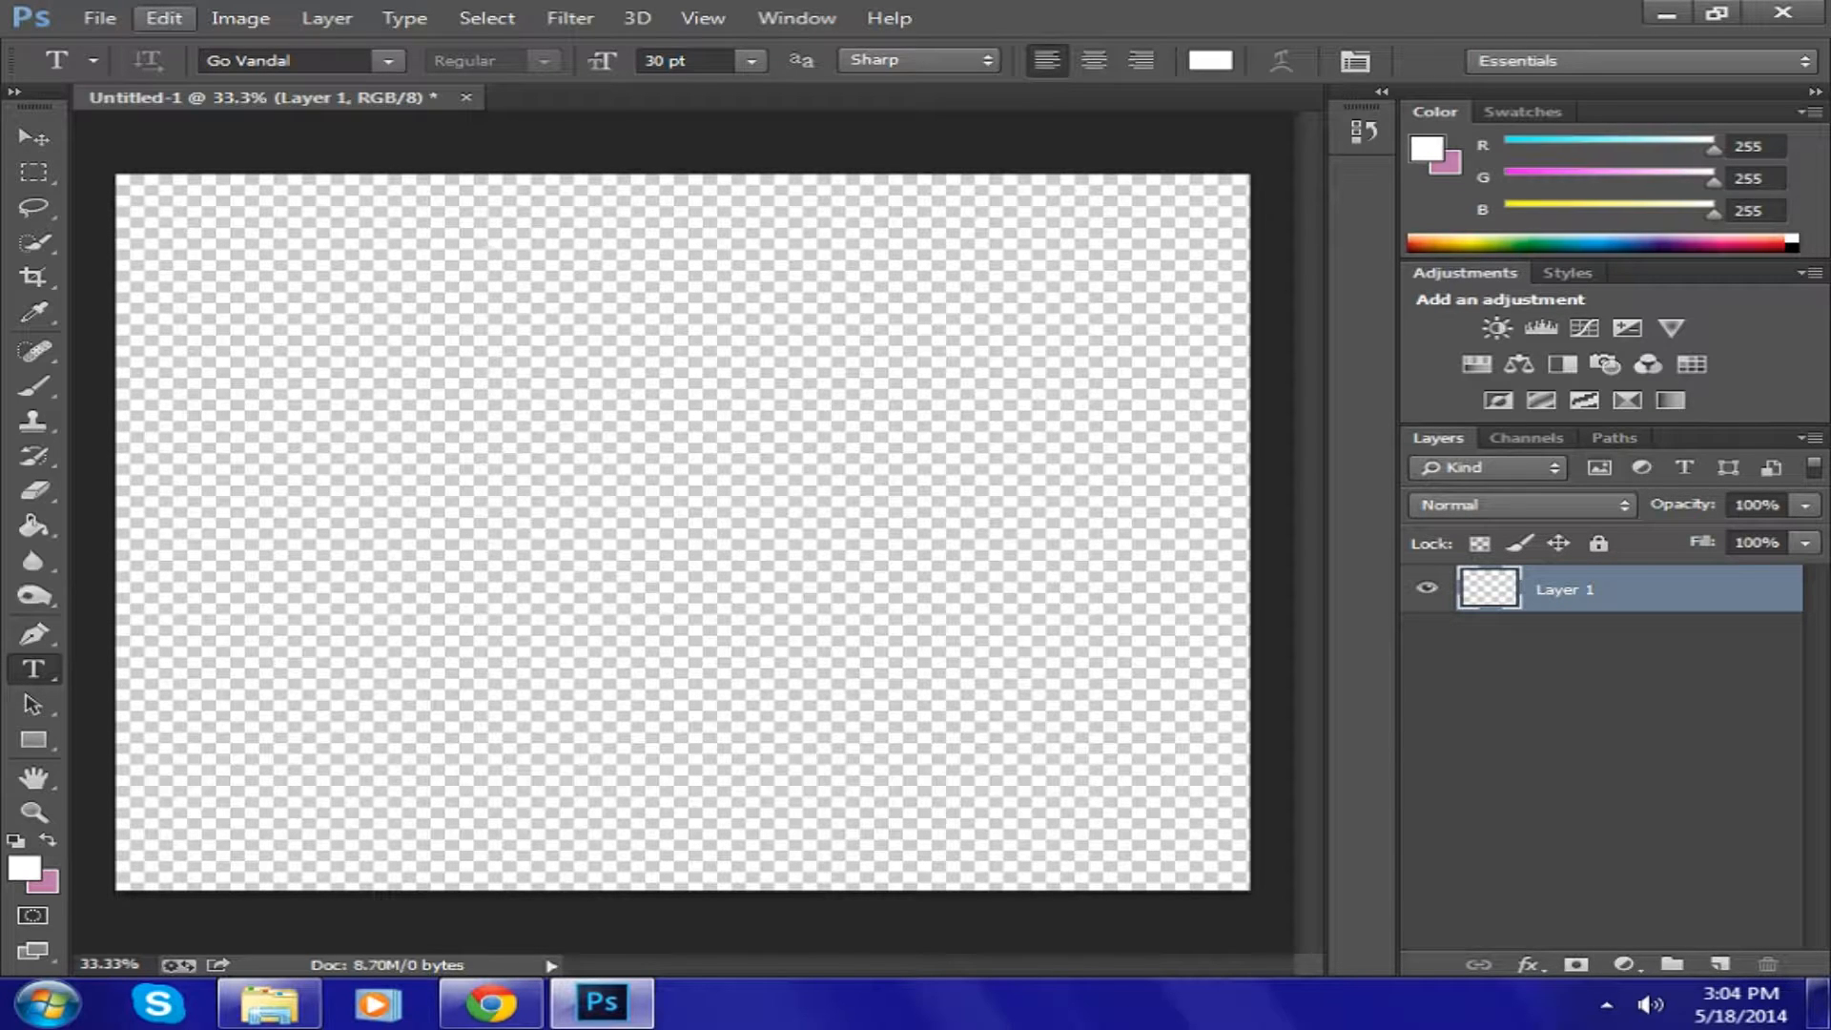
pyautogui.click(100, 18)
pyautogui.moveTo(165, 19)
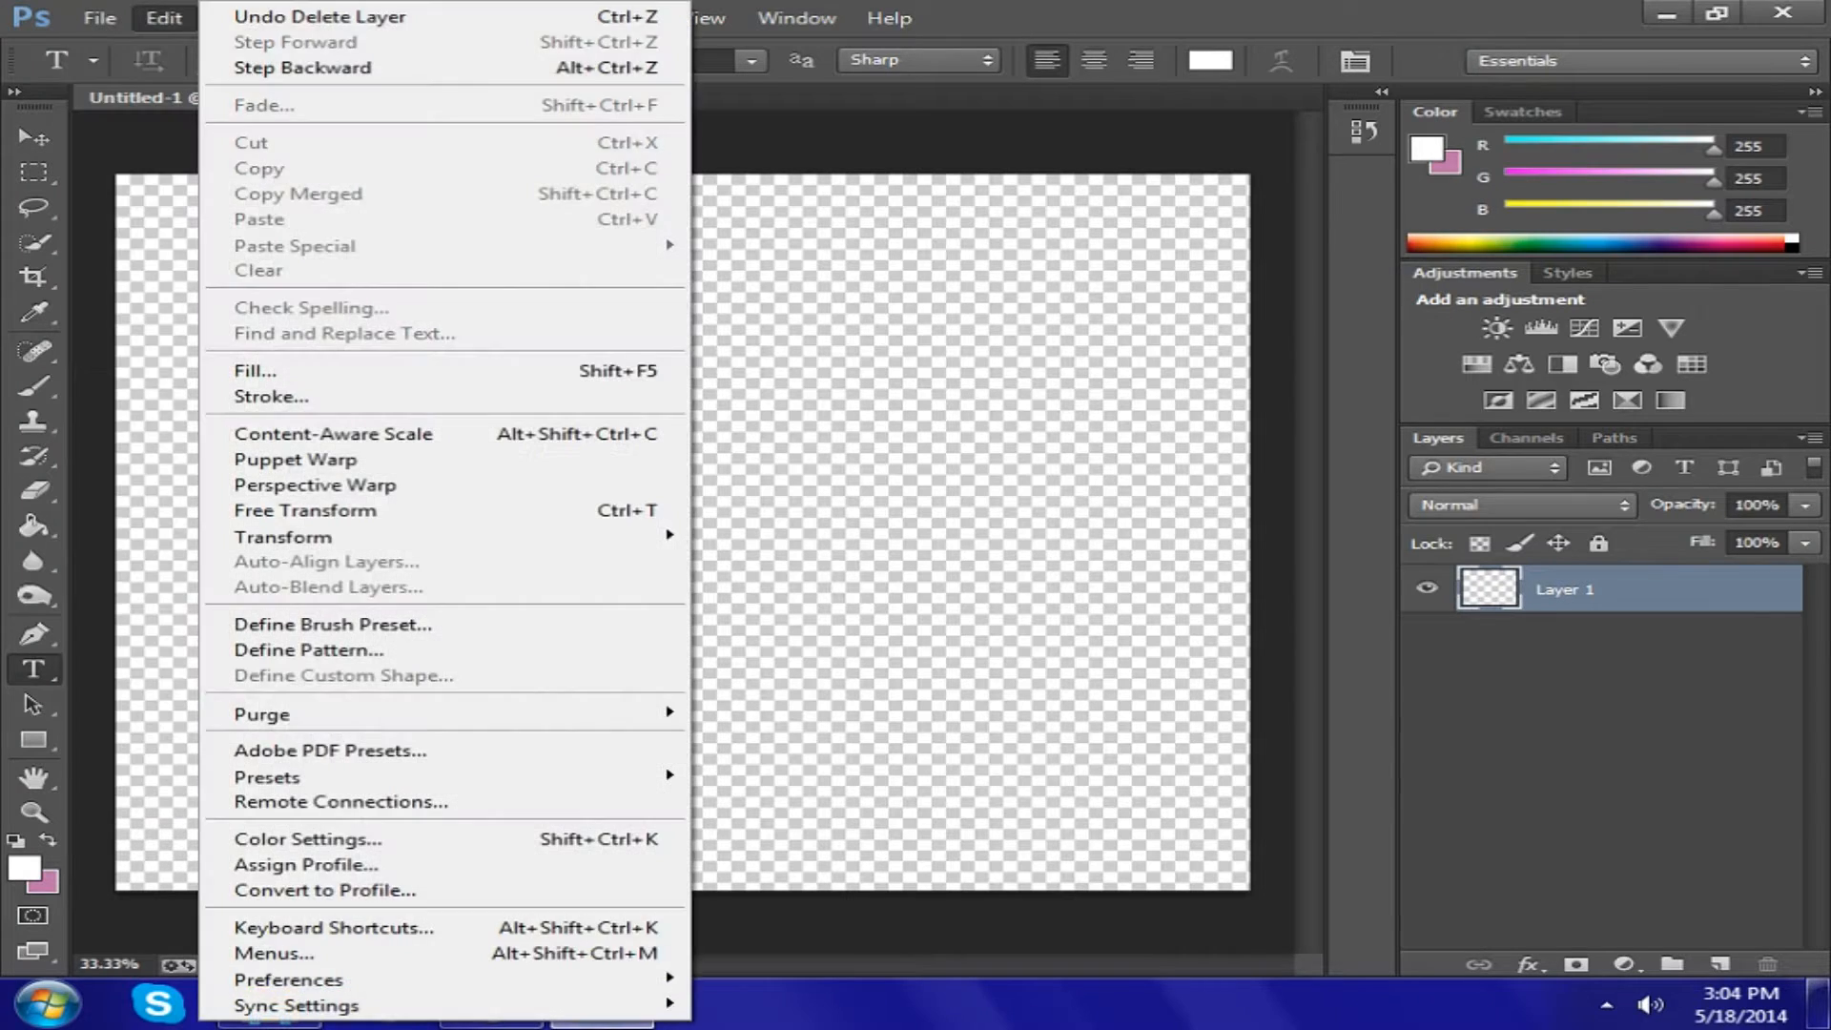
pyautogui.press('Escape')
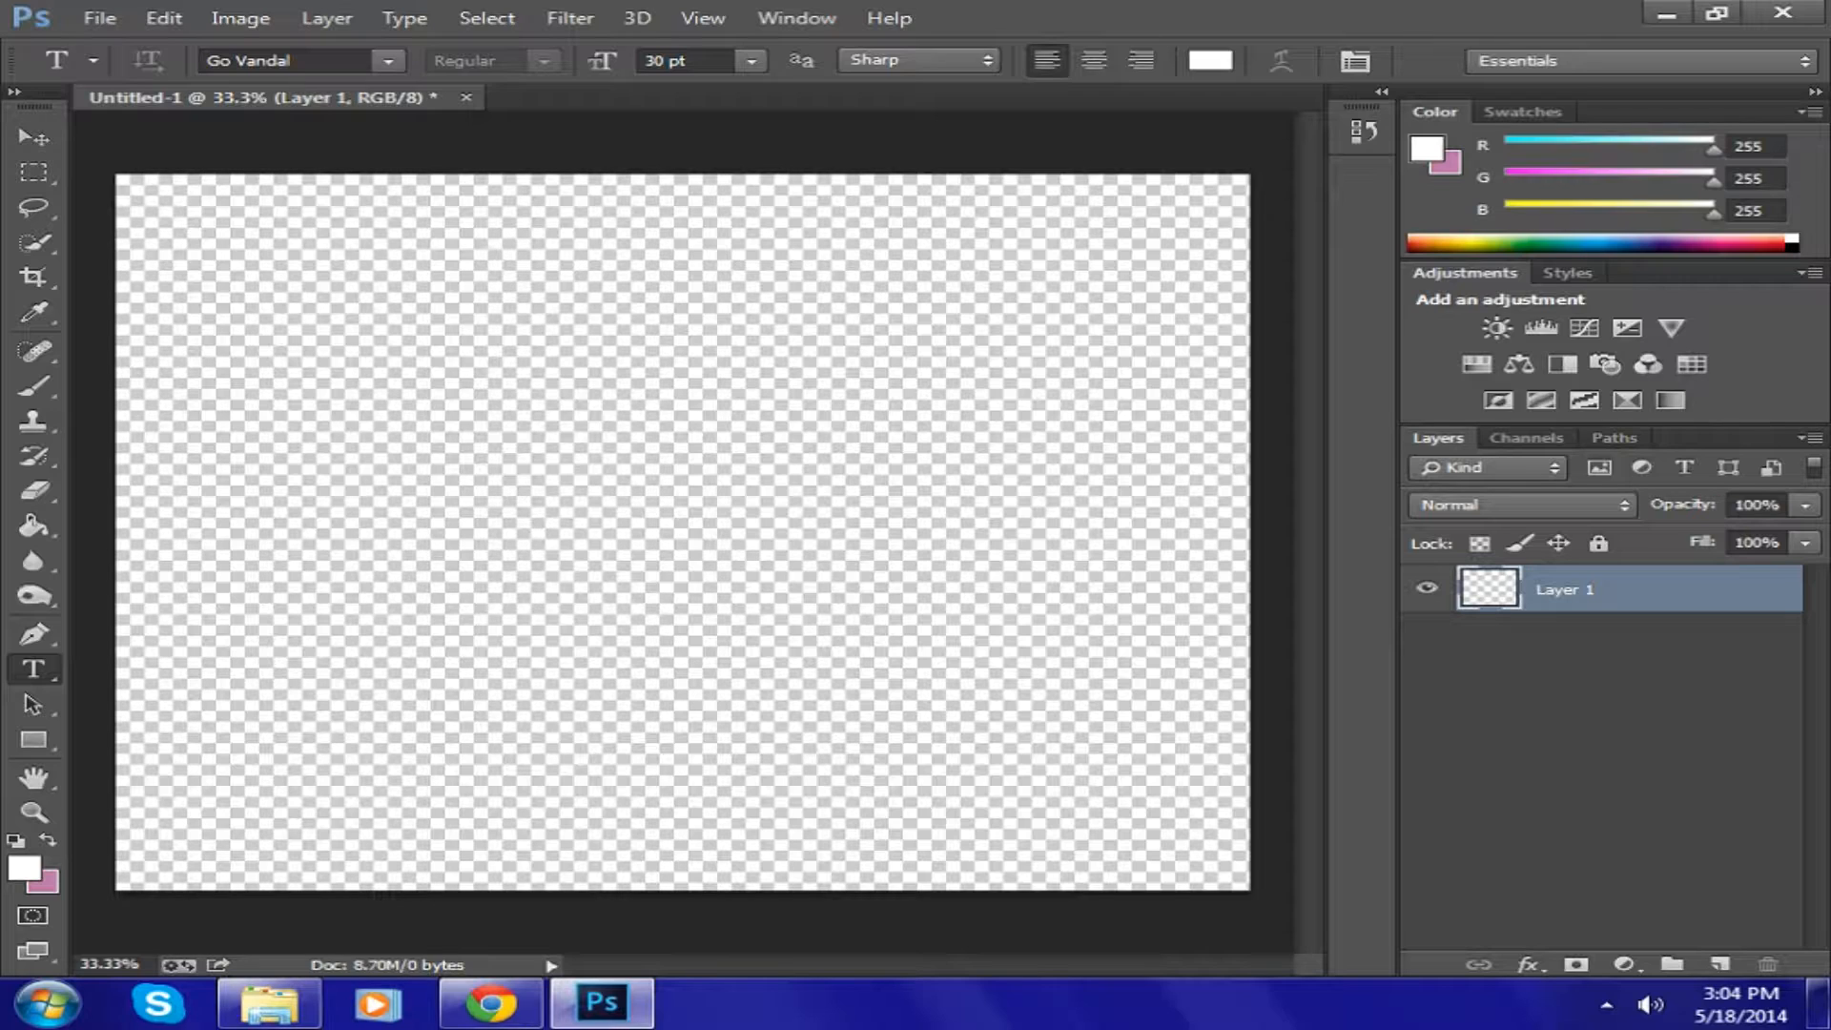
pyautogui.click(602, 1004)
pyautogui.click(602, 1005)
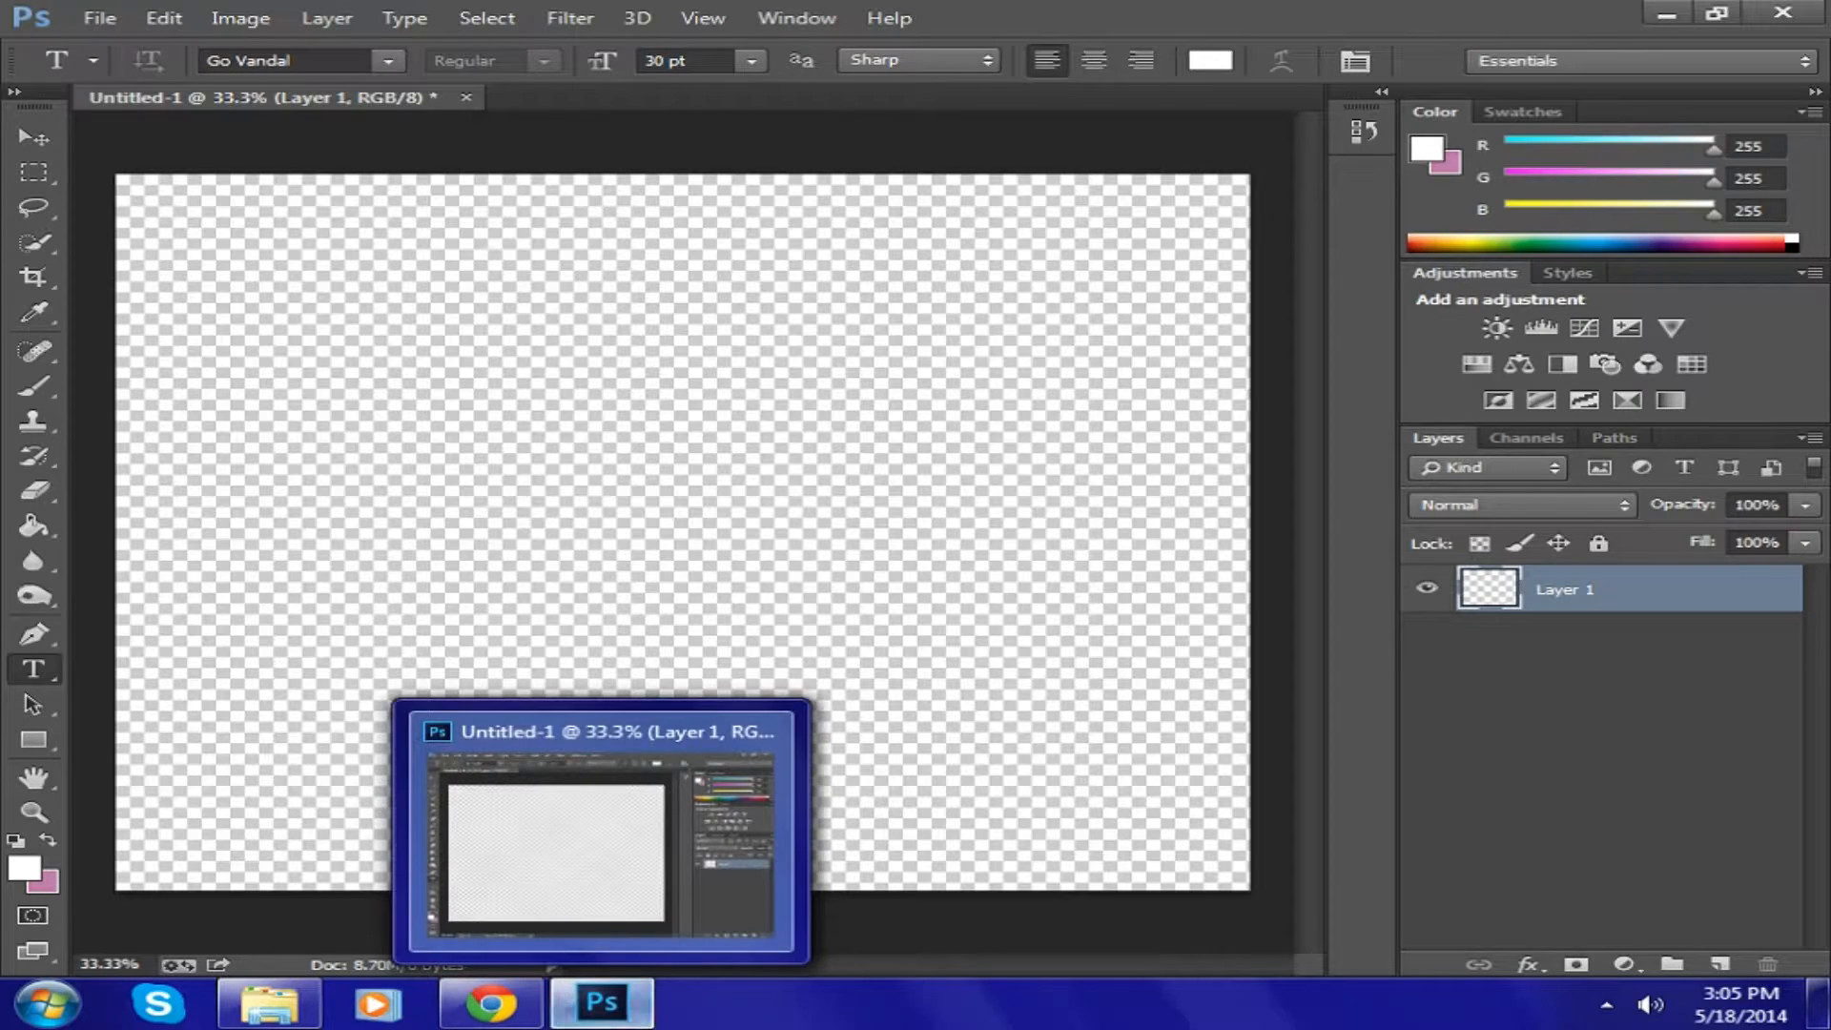
# - Start opening an existing file and browse to the Desktop folder "Stuff thats not needed on the desktop"
pyautogui.click(99, 18)
pyautogui.click(143, 71)
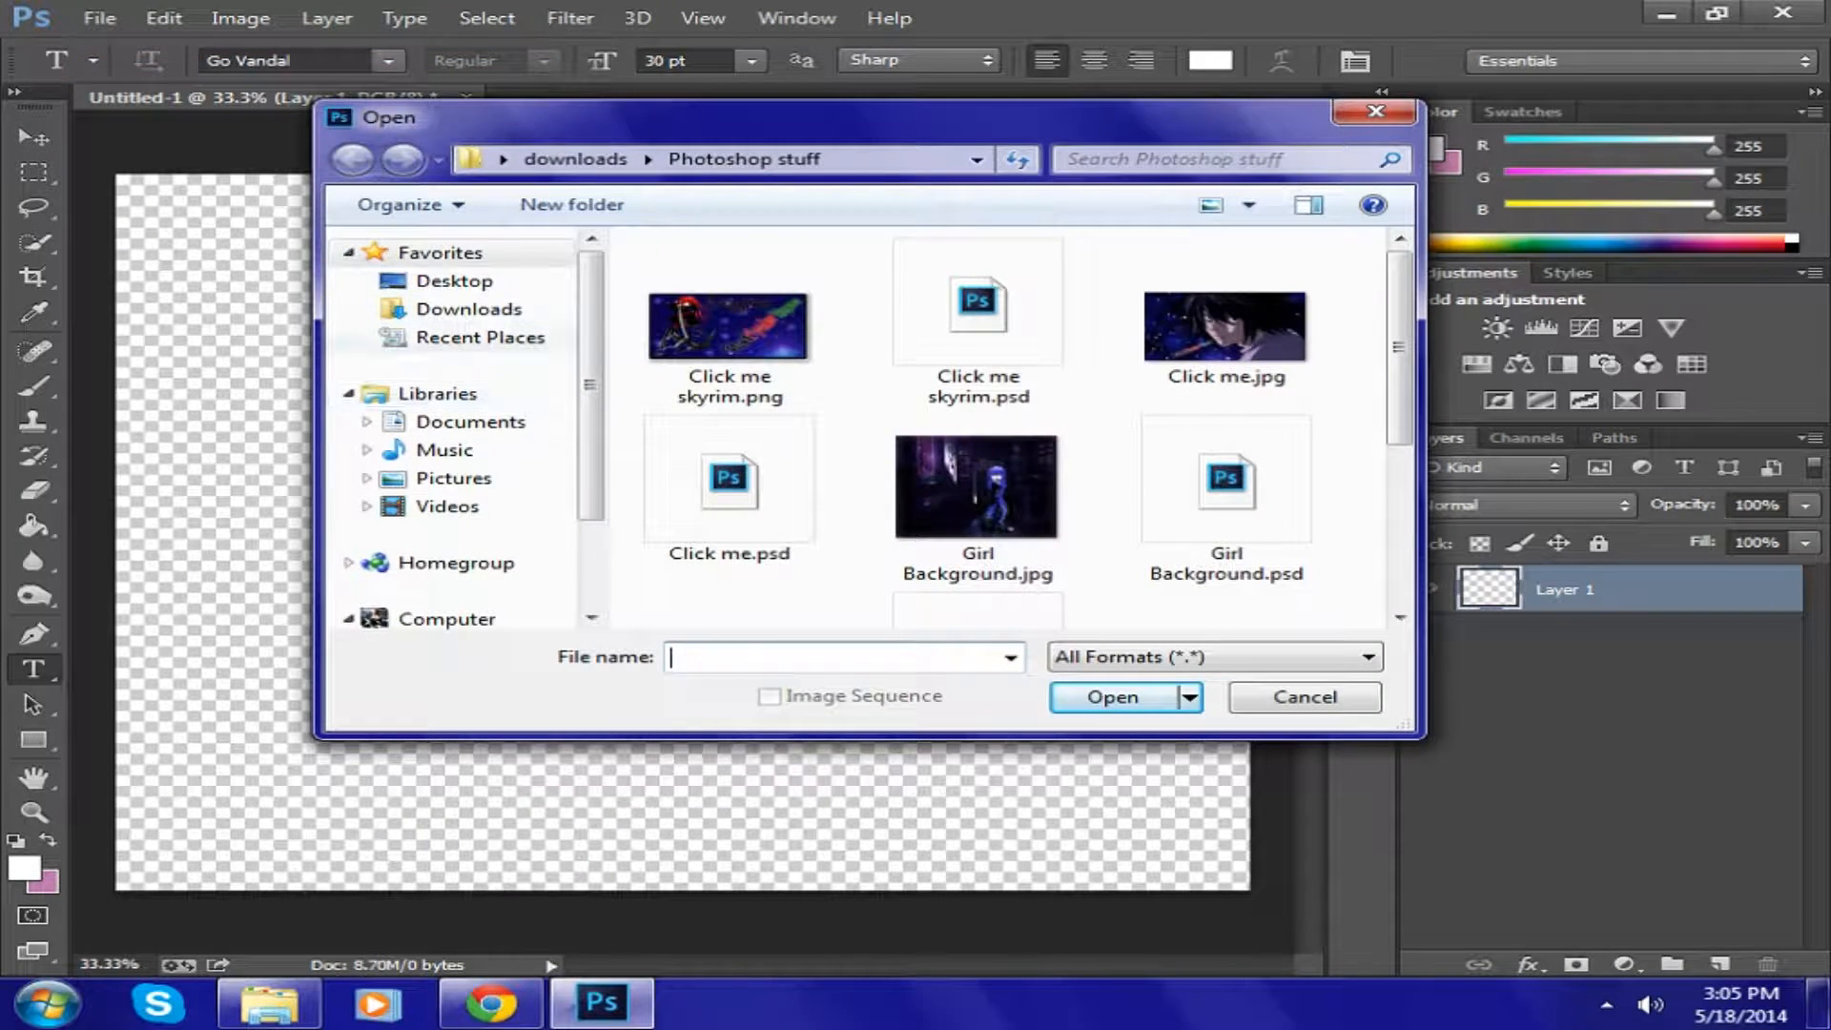
pyautogui.click(454, 282)
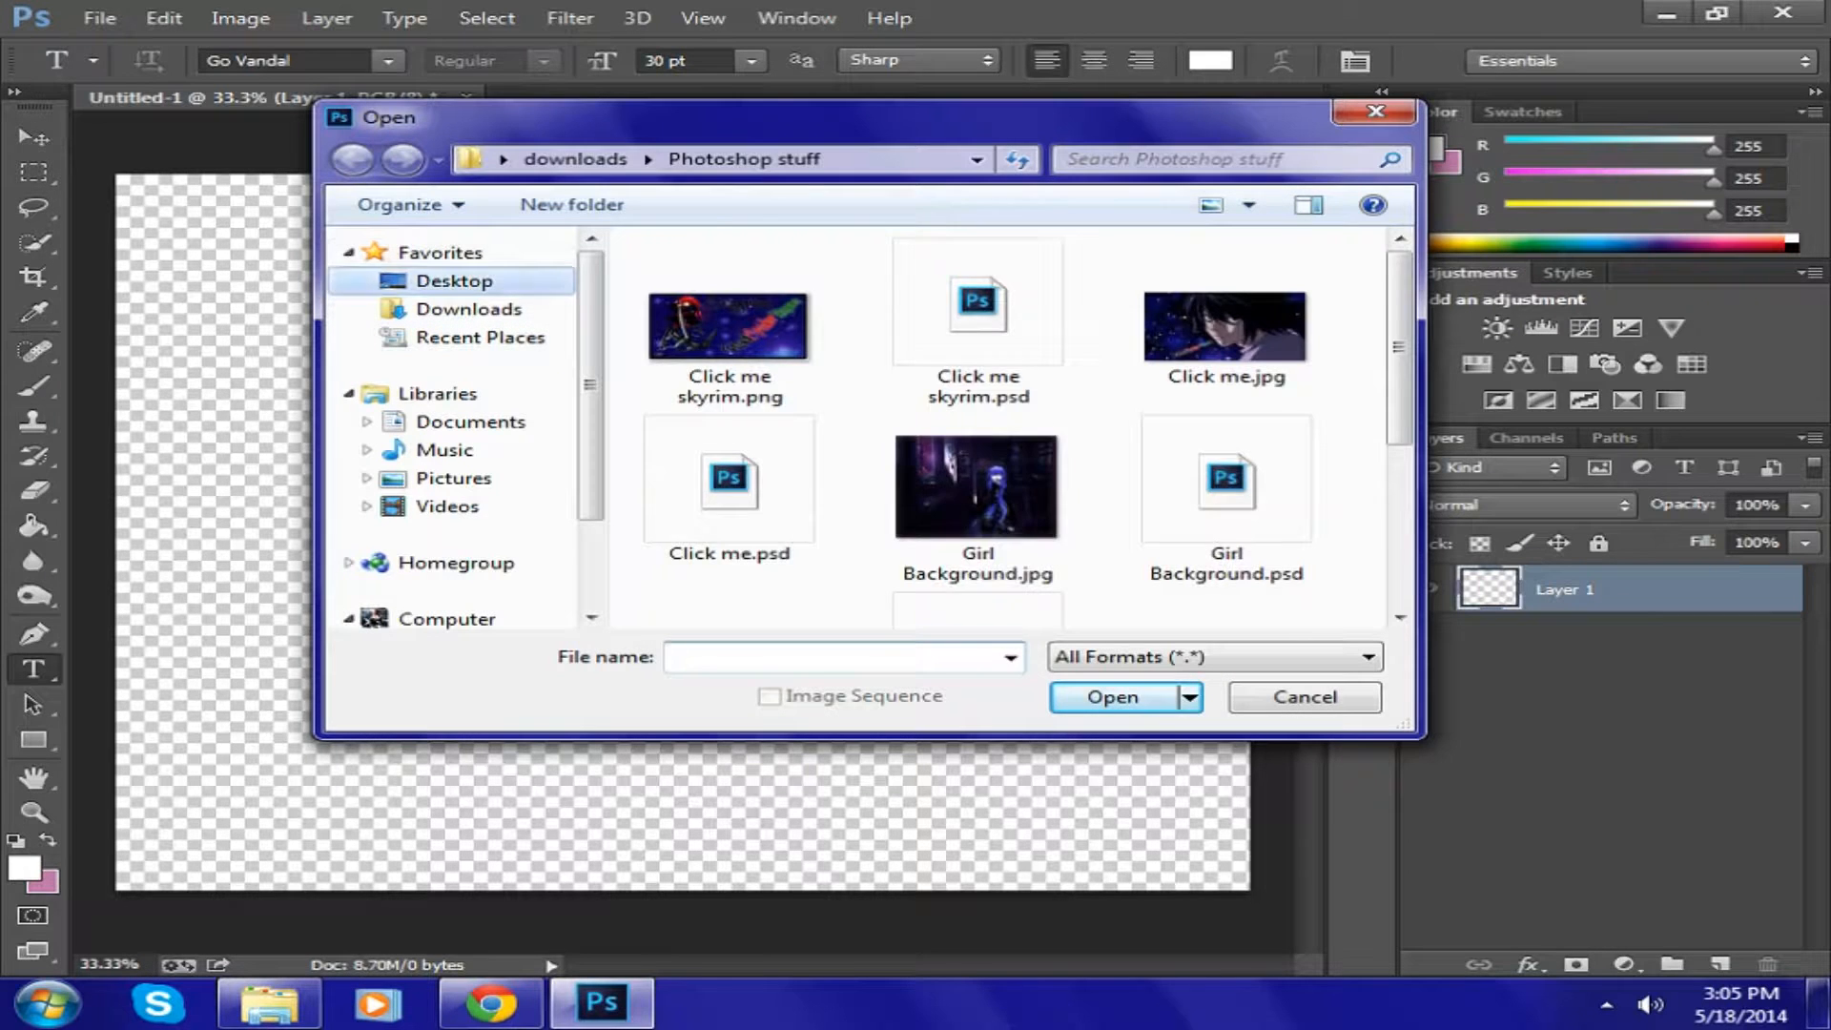
pyautogui.click(839, 439)
pyautogui.scroll(-10, 839, 438)
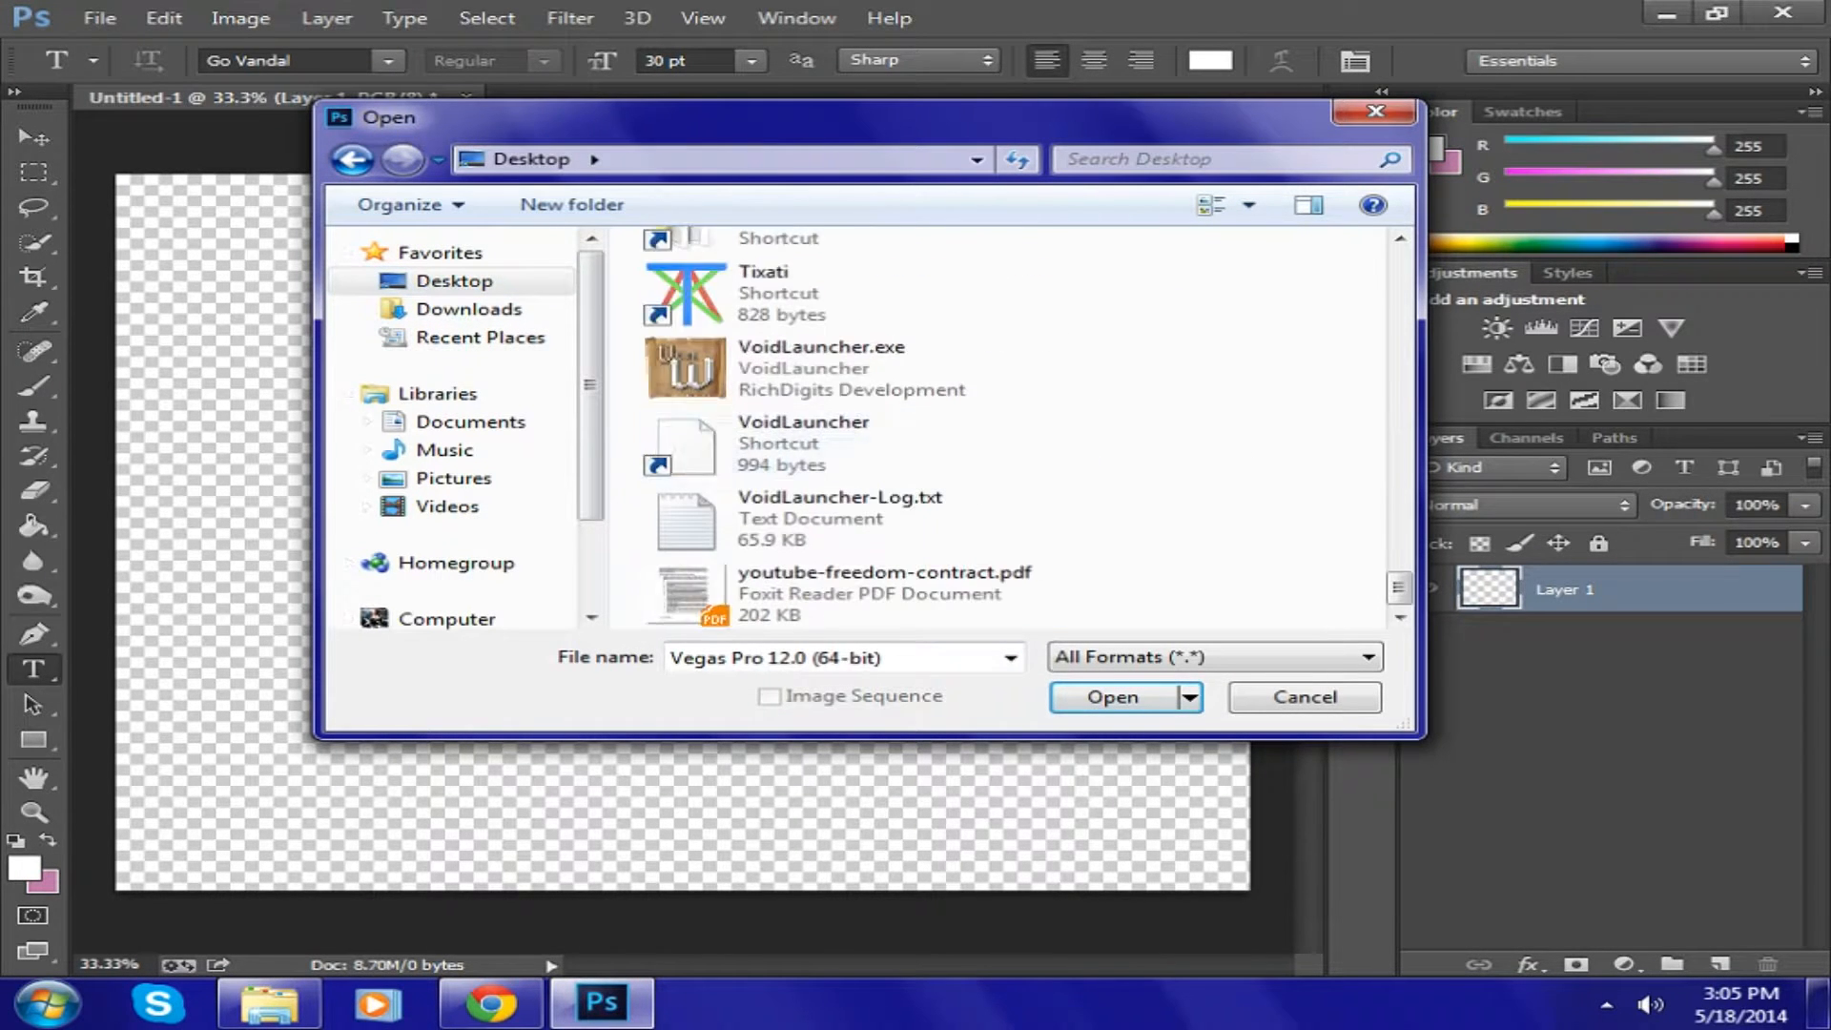
pyautogui.scroll(3, 859, 486)
pyautogui.scroll(-4, 858, 487)
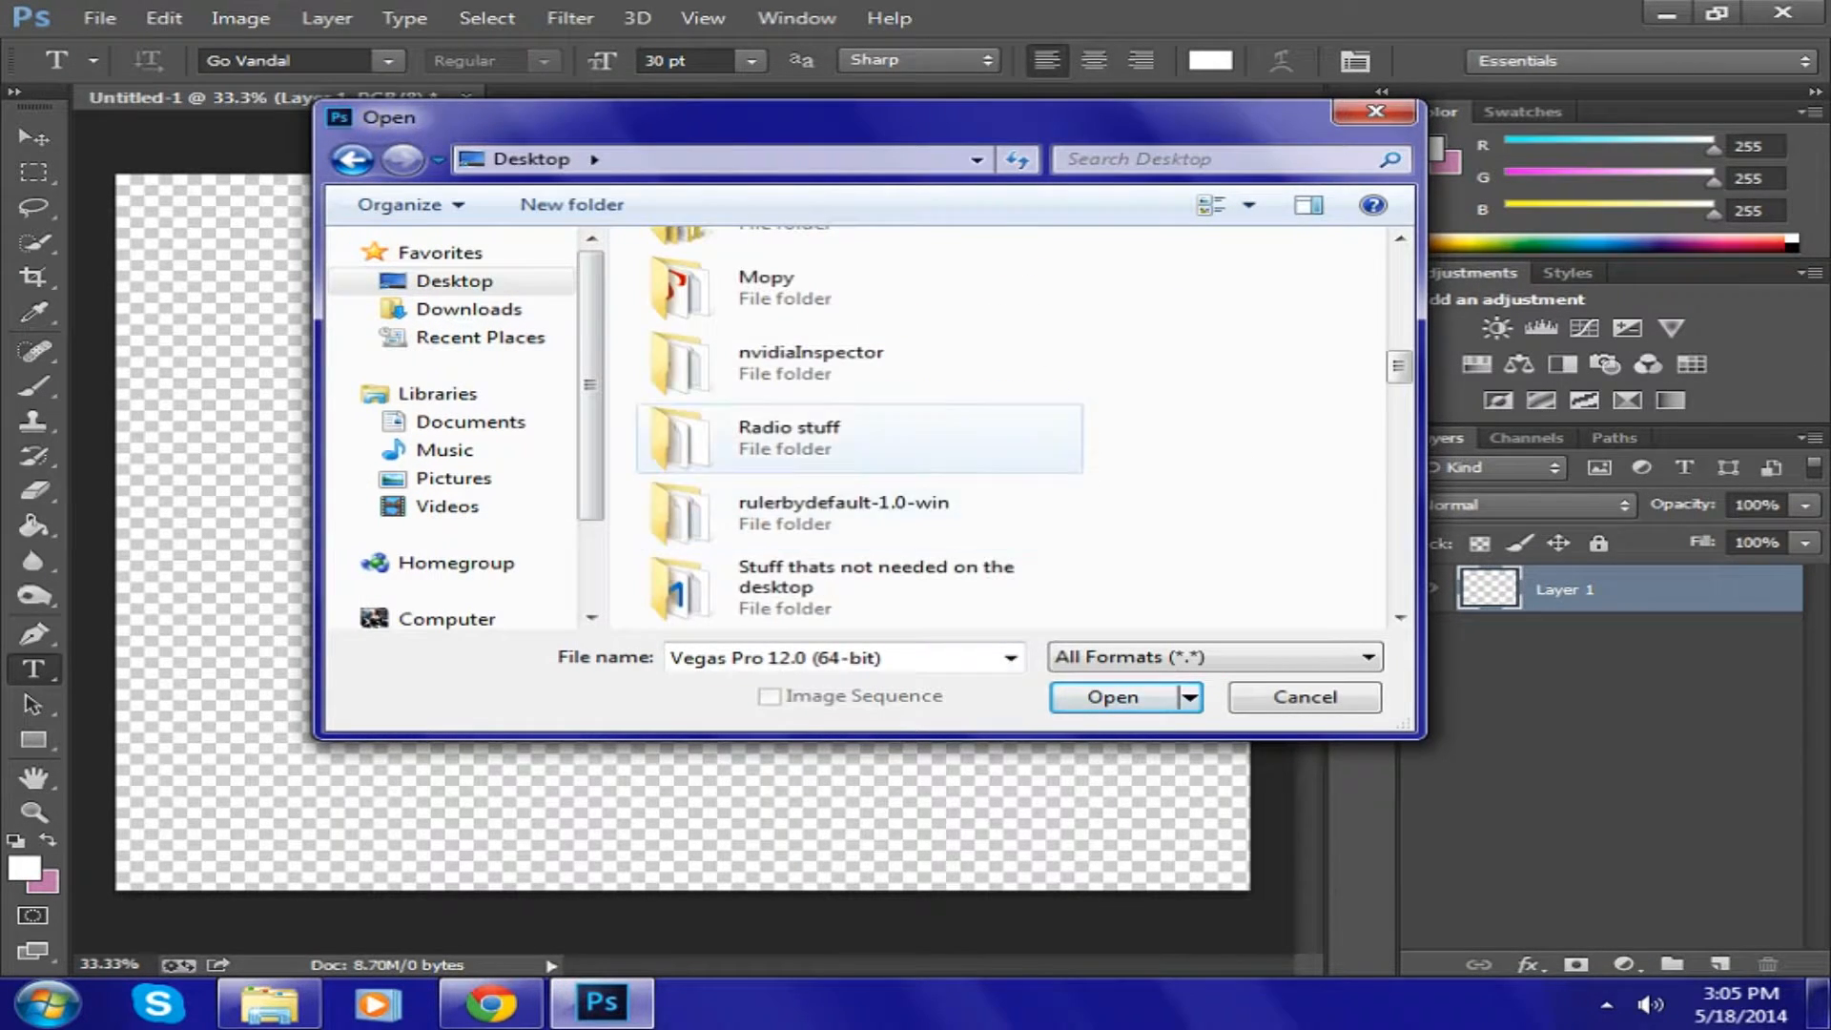
pyautogui.doubleClick(830, 363)
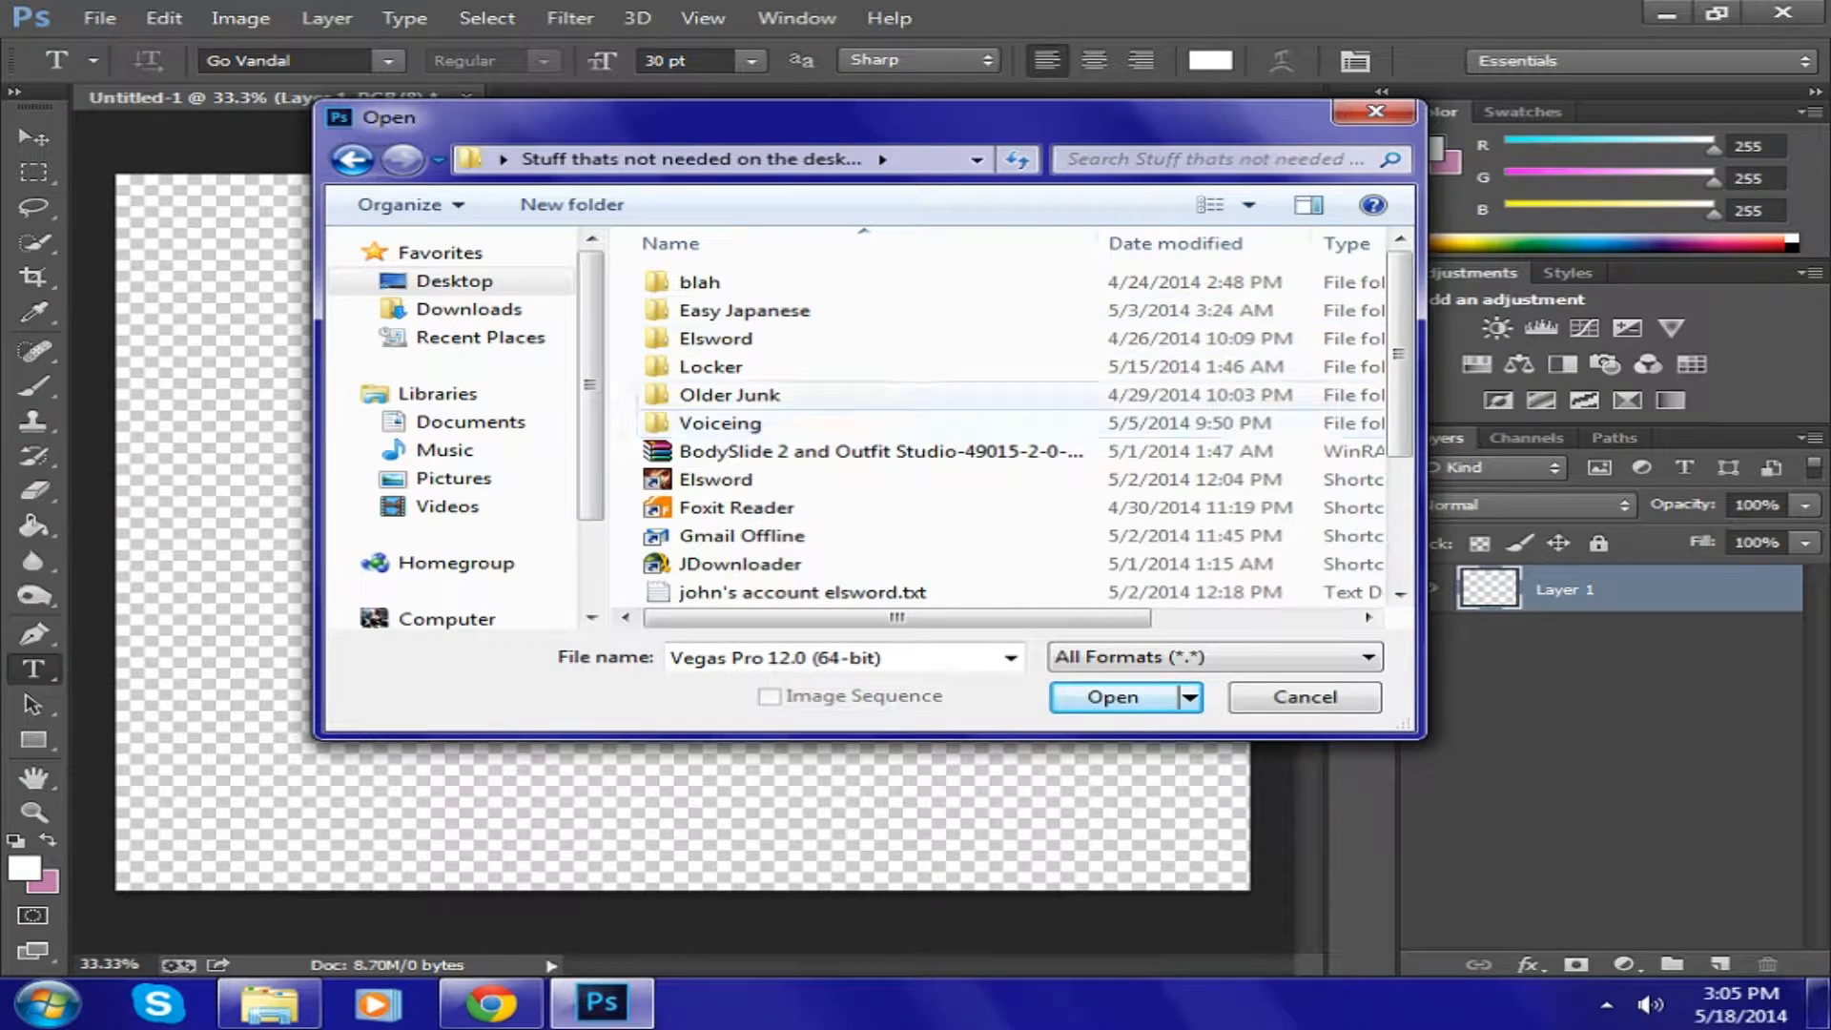
# - Browse through Older Junk and its user-named subfolder to Desk, Anime stuff, Renders, Render Pack
pyautogui.click(821, 396)
pyautogui.doubleClick(821, 395)
pyautogui.doubleClick(811, 282)
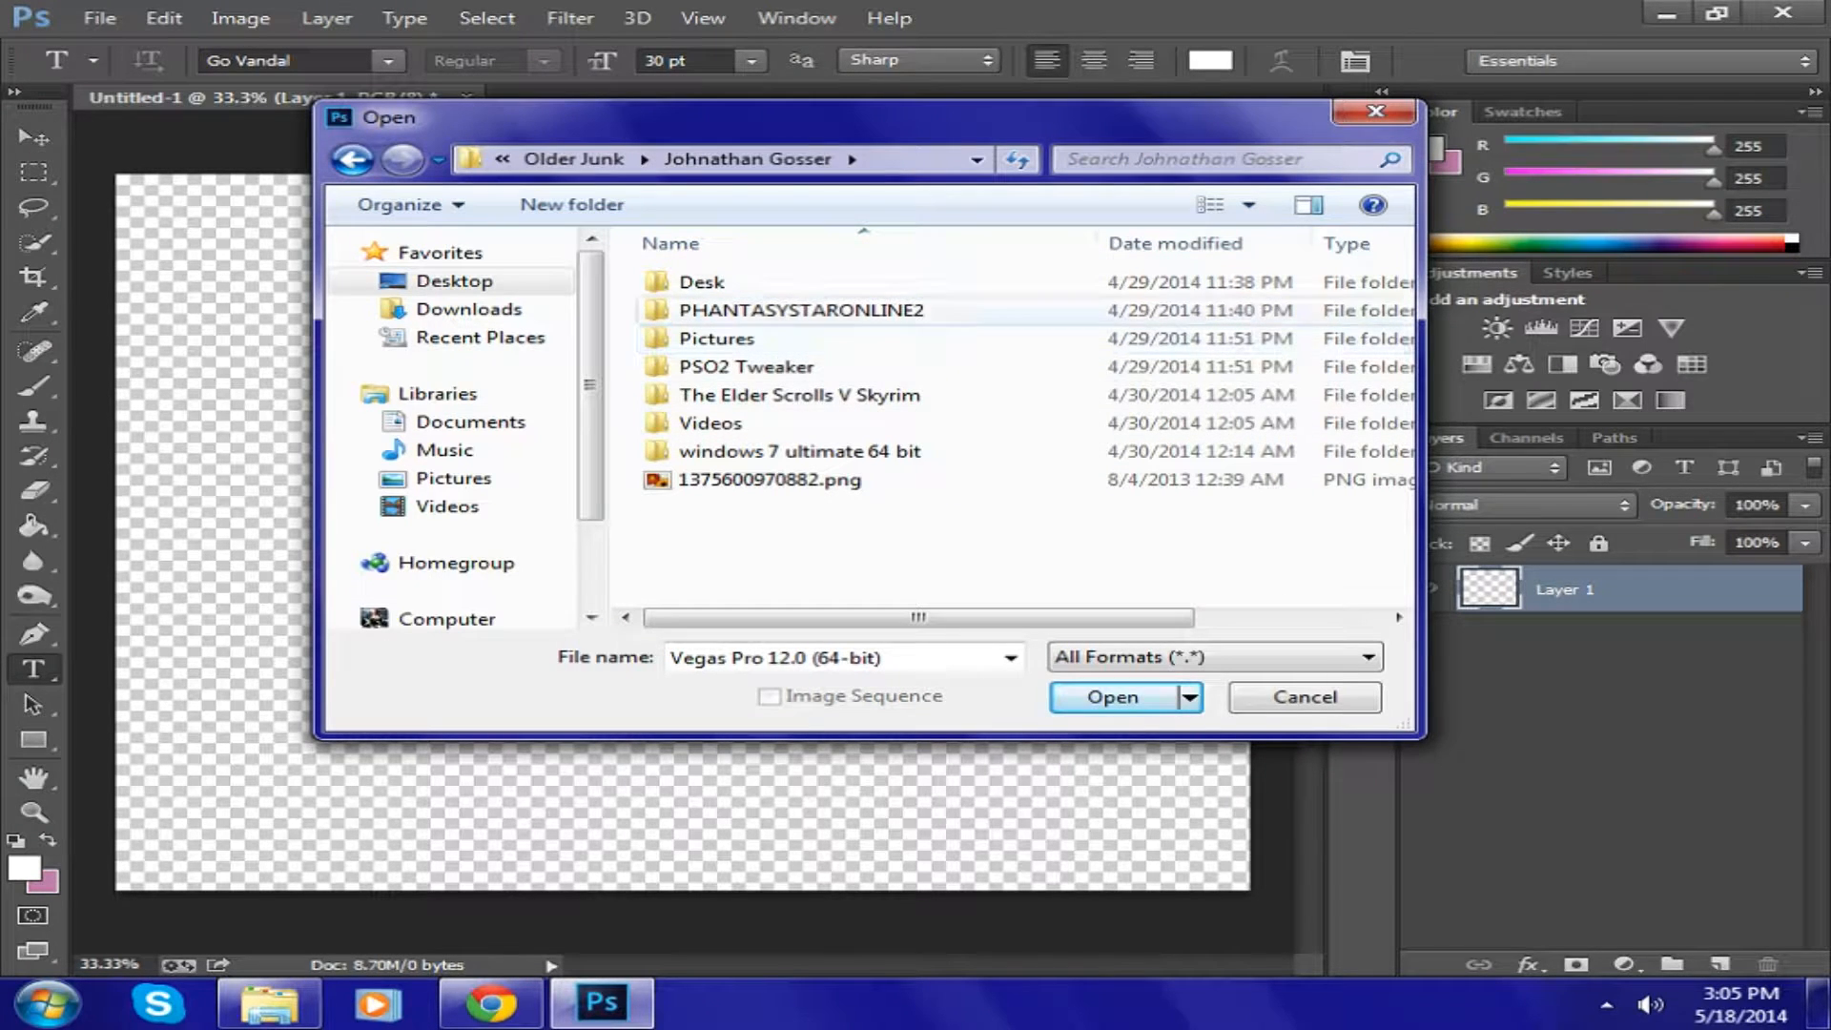
pyautogui.doubleClick(706, 283)
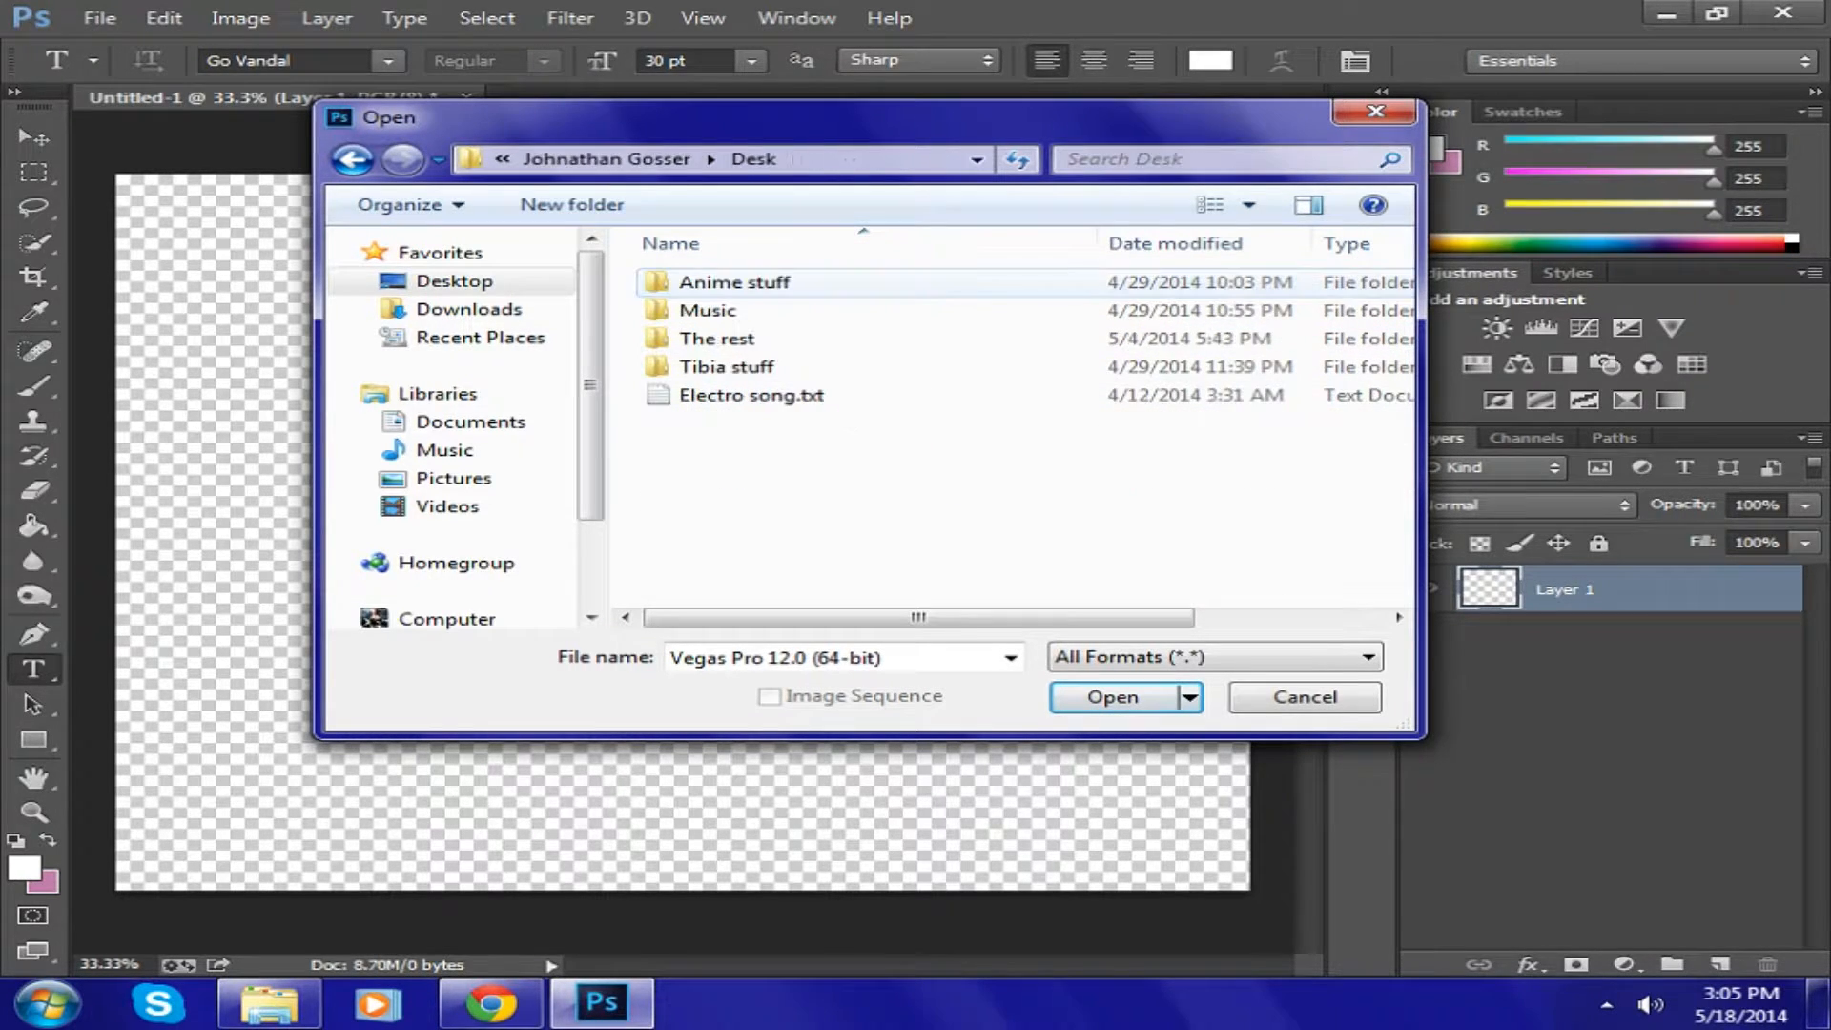
pyautogui.doubleClick(706, 283)
pyautogui.doubleClick(706, 310)
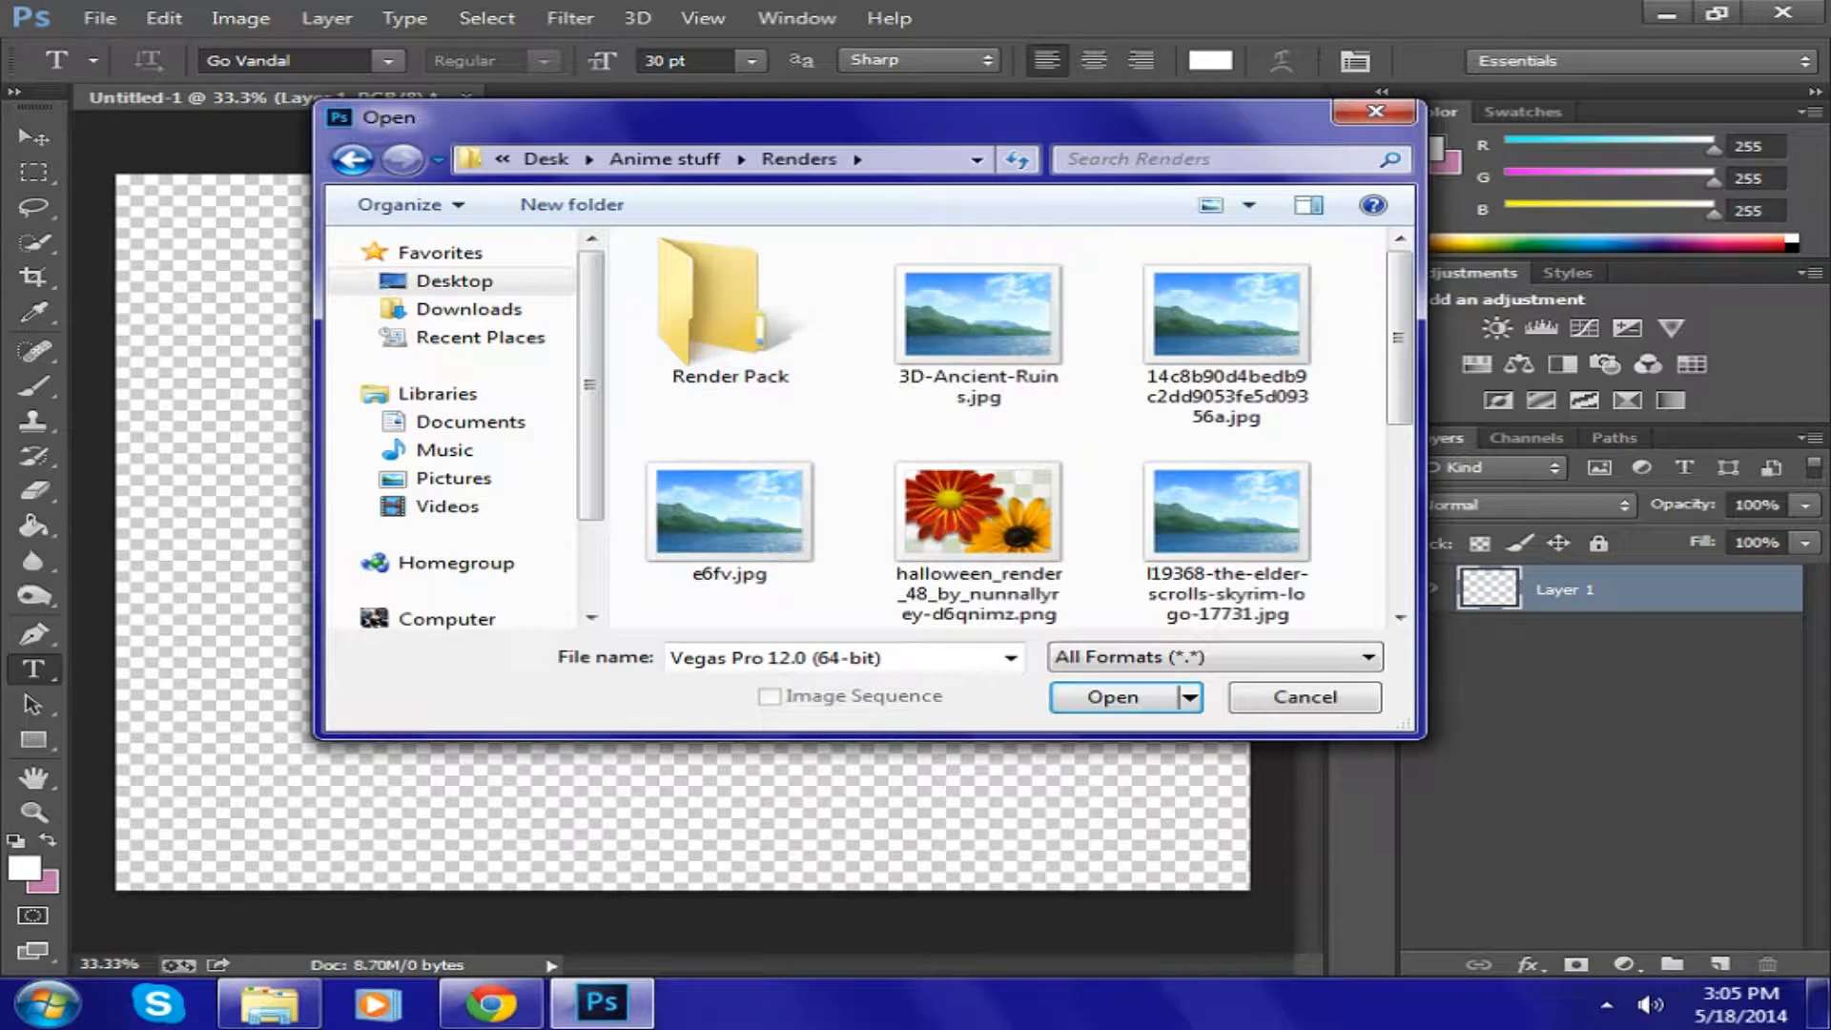
pyautogui.doubleClick(734, 315)
# - Find Anime_002.png in the Render Pack folder and open it
pyautogui.scroll(-8, 1011, 429)
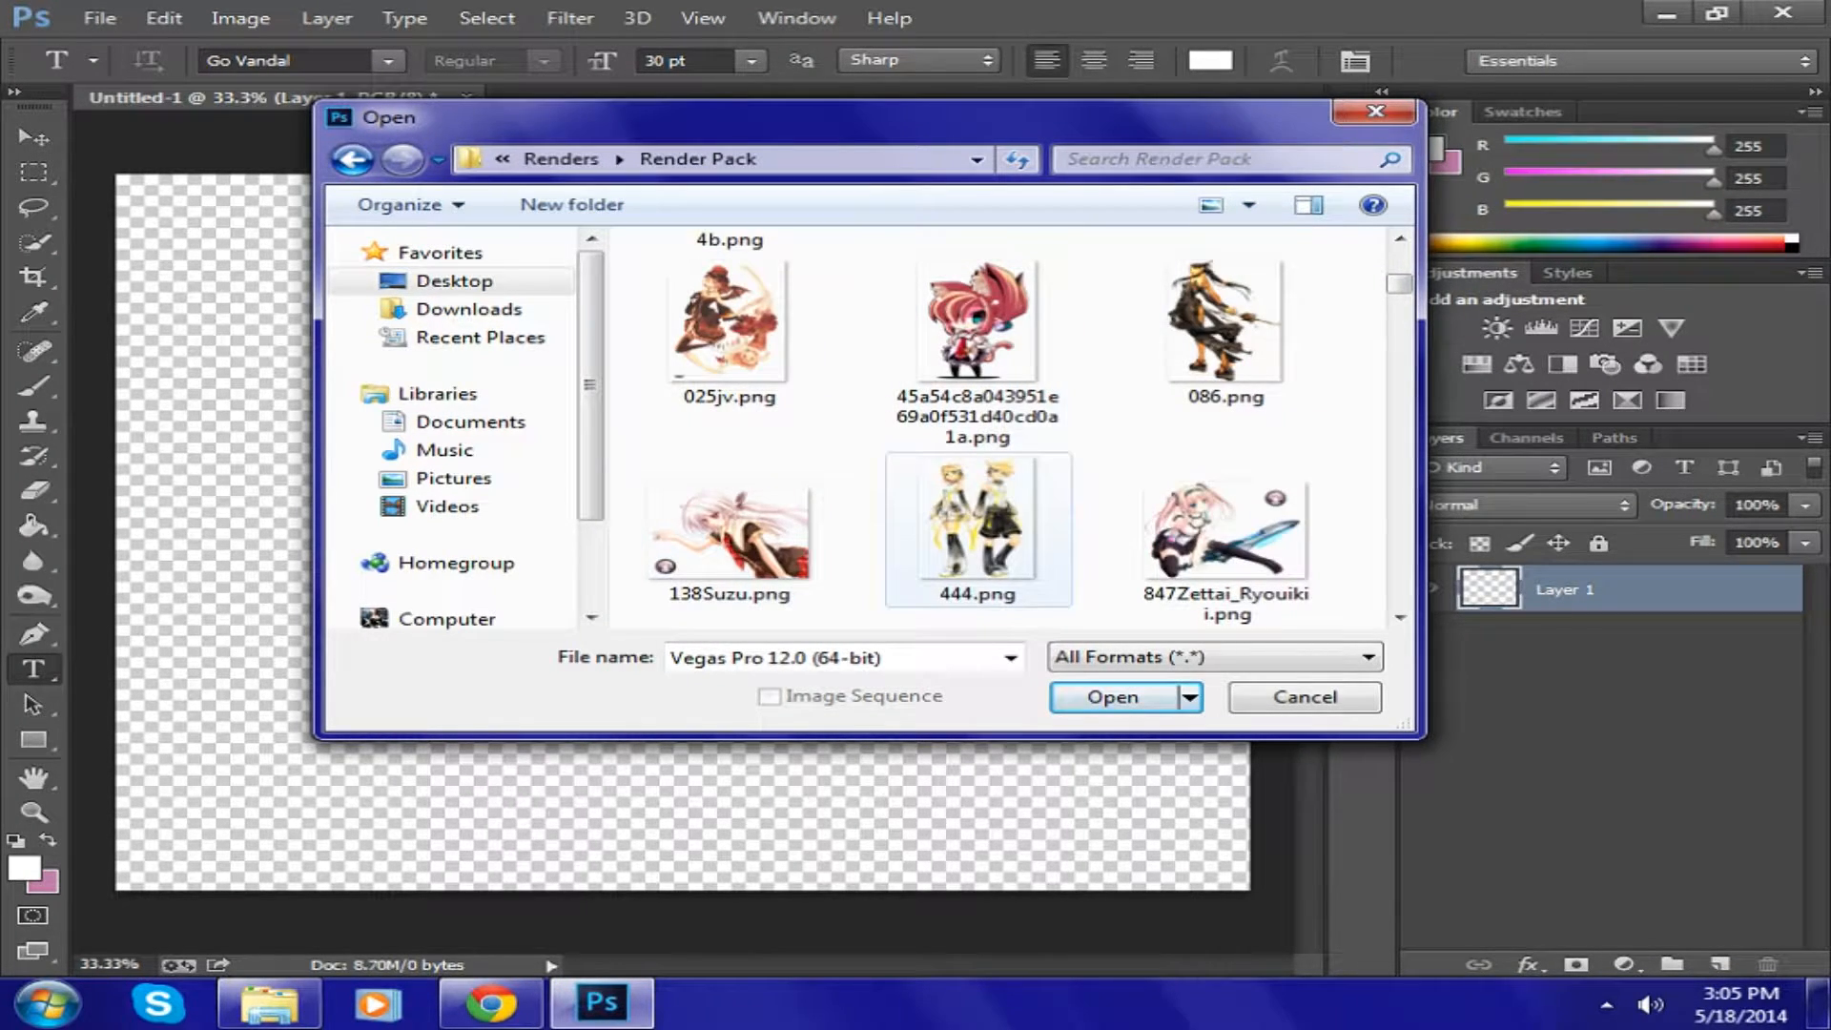
pyautogui.scroll(-3, 978, 524)
pyautogui.scroll(-1, 978, 525)
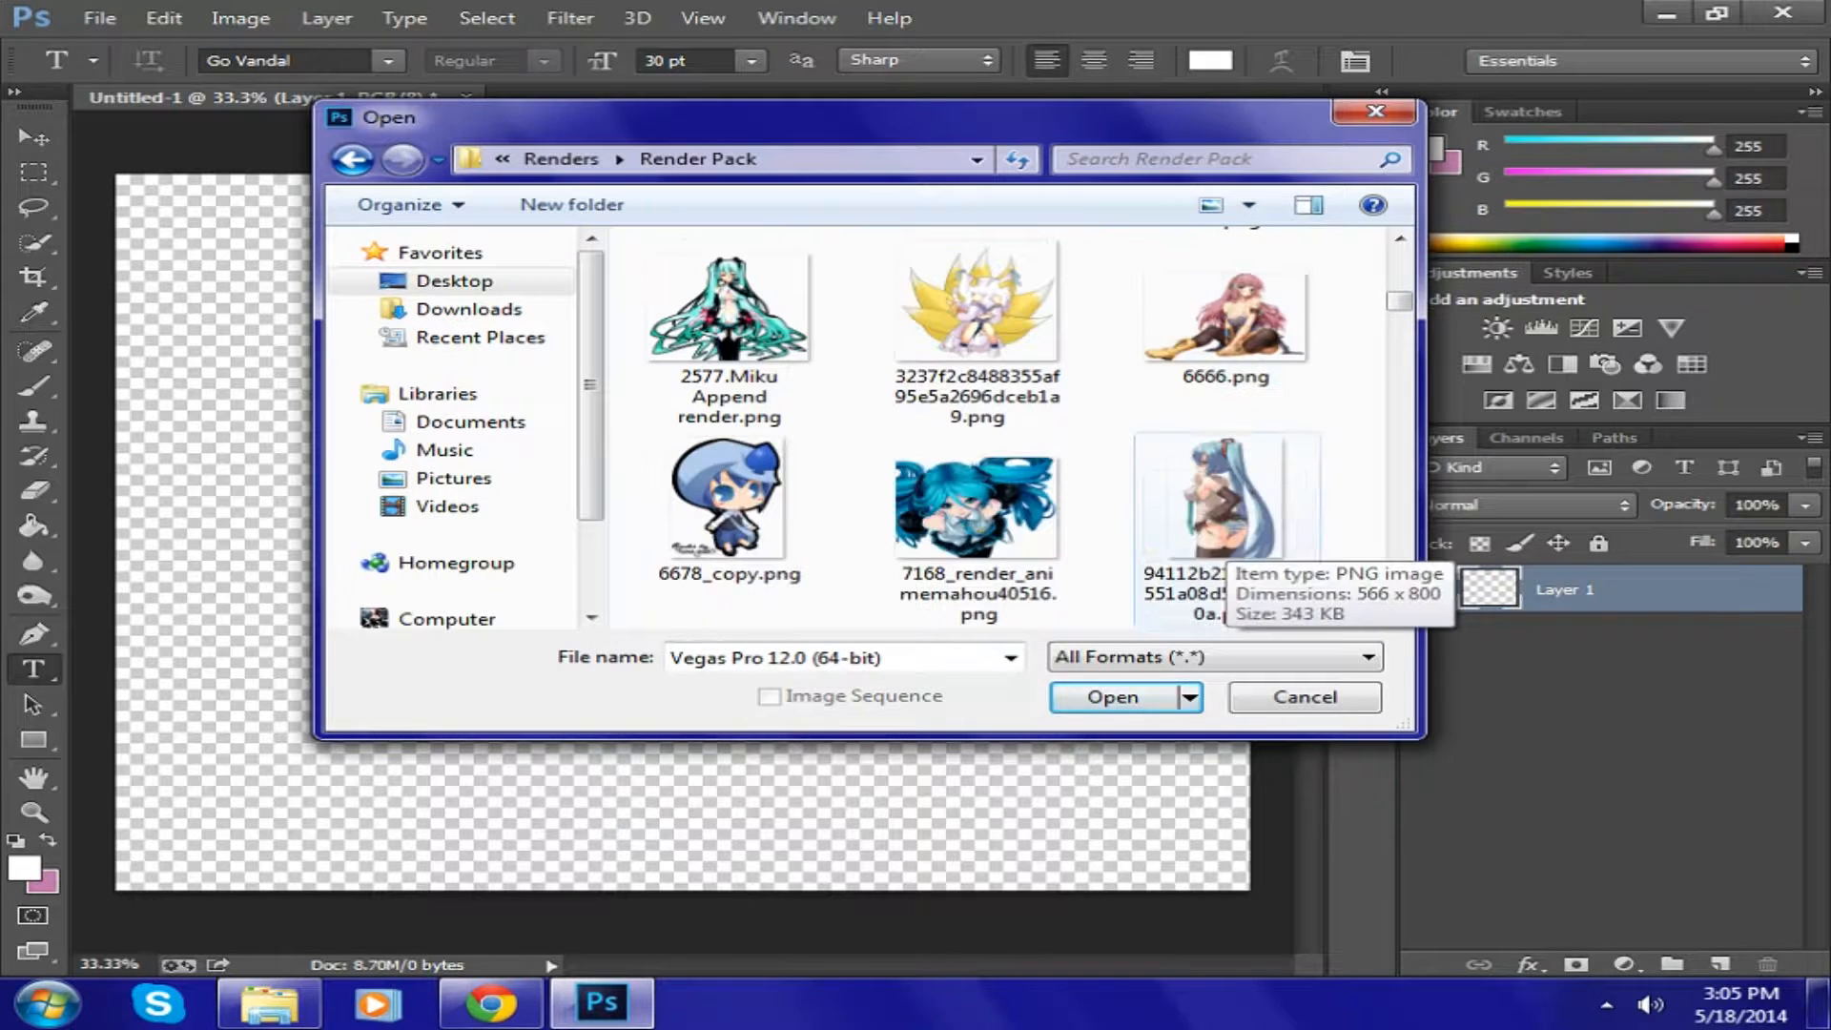
pyautogui.scroll(-1, 978, 525)
pyautogui.scroll(-1, 978, 534)
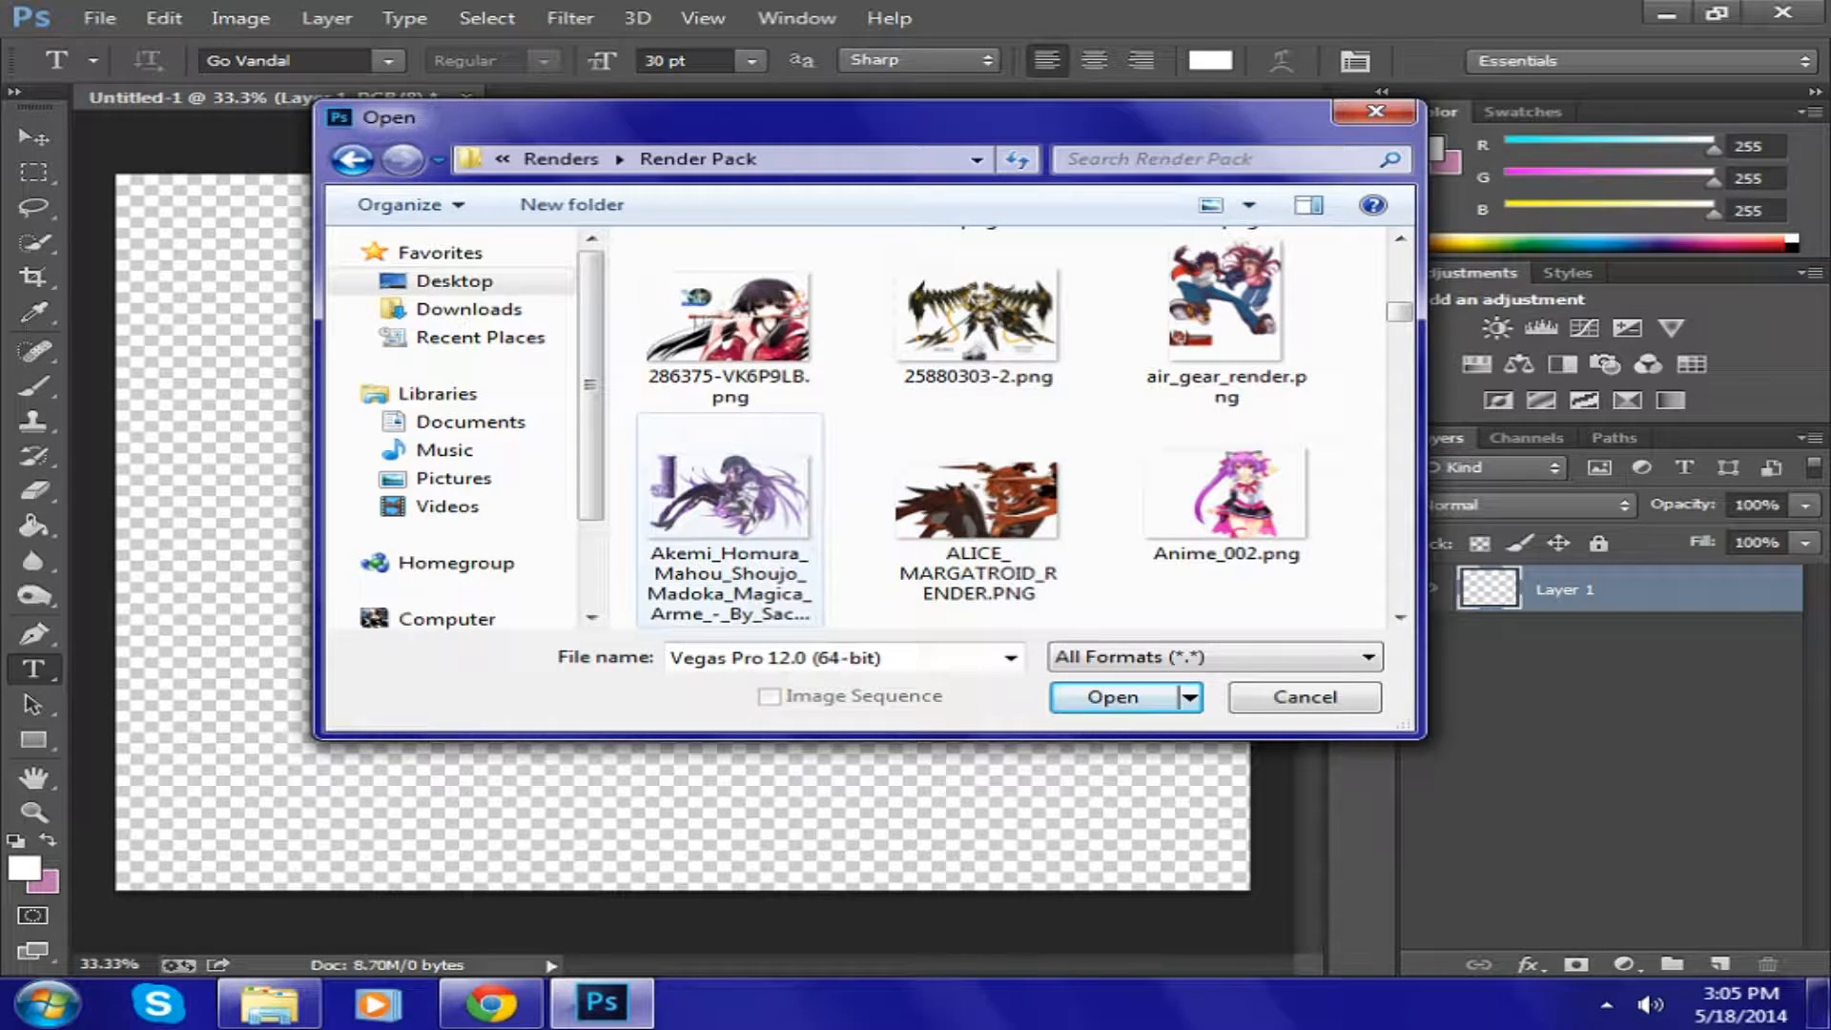
pyautogui.scroll(-1, 978, 525)
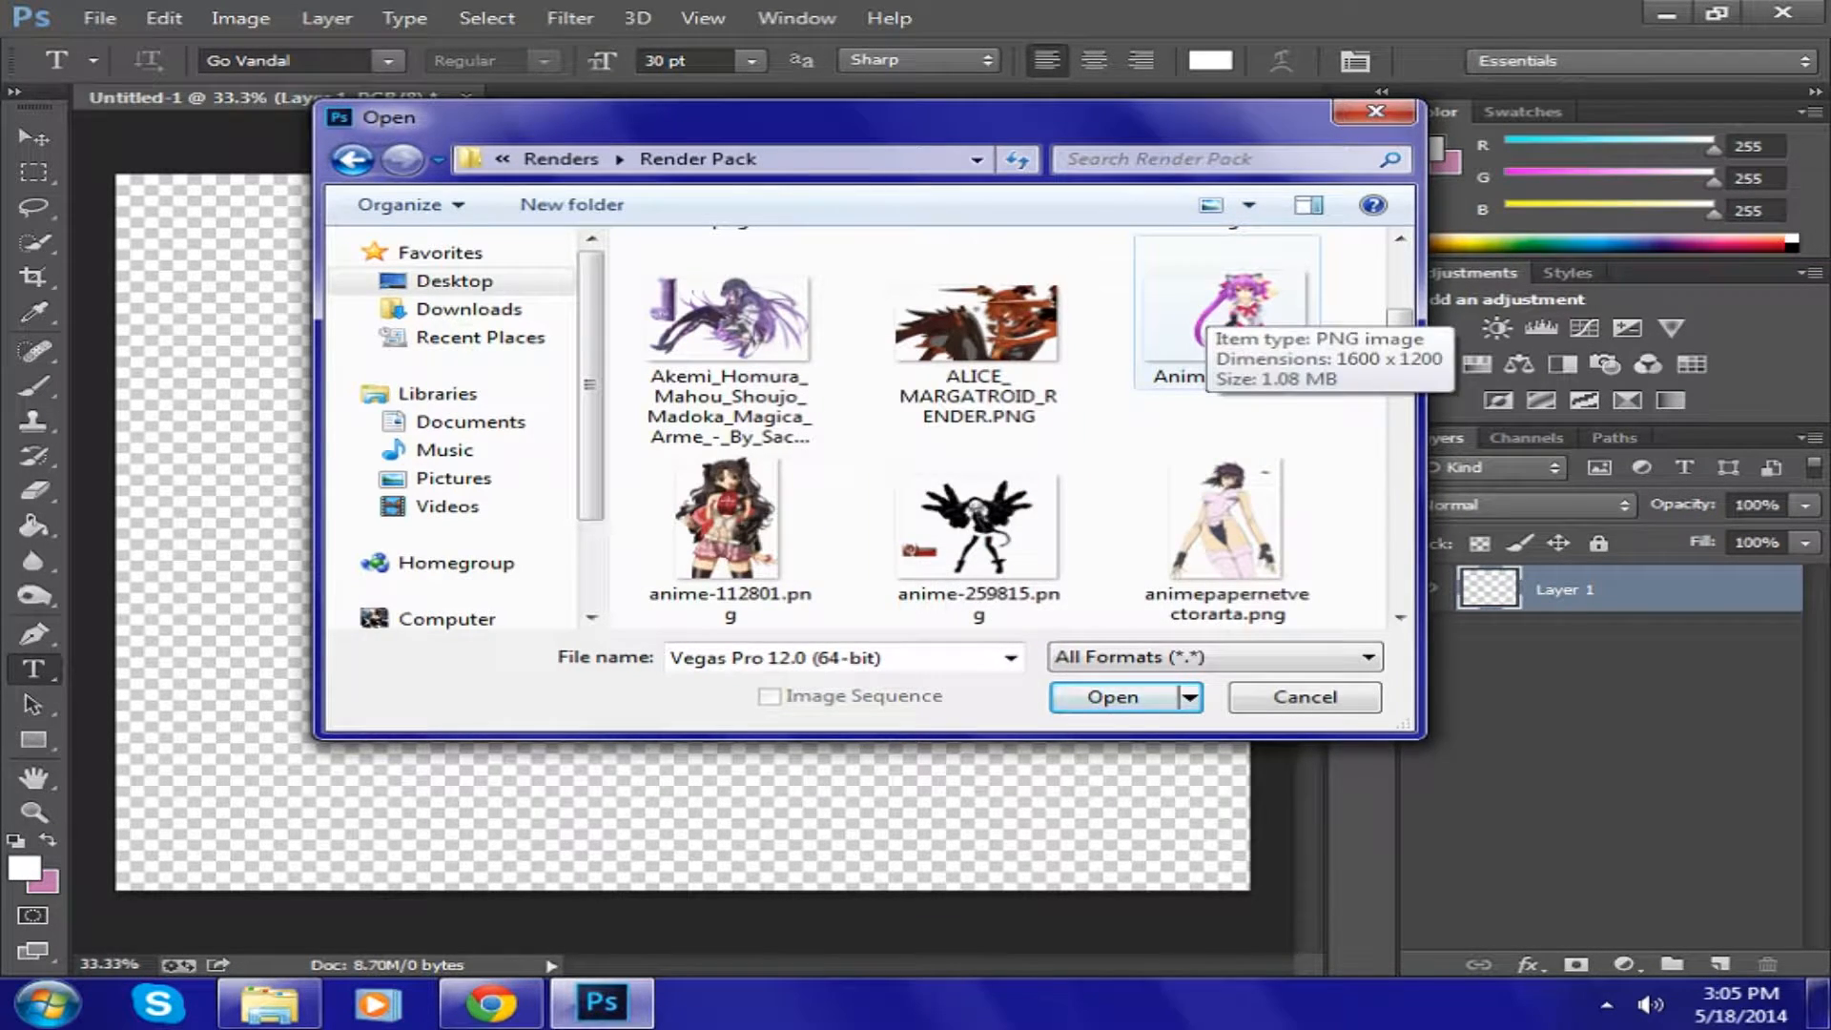
pyautogui.doubleClick(1228, 314)
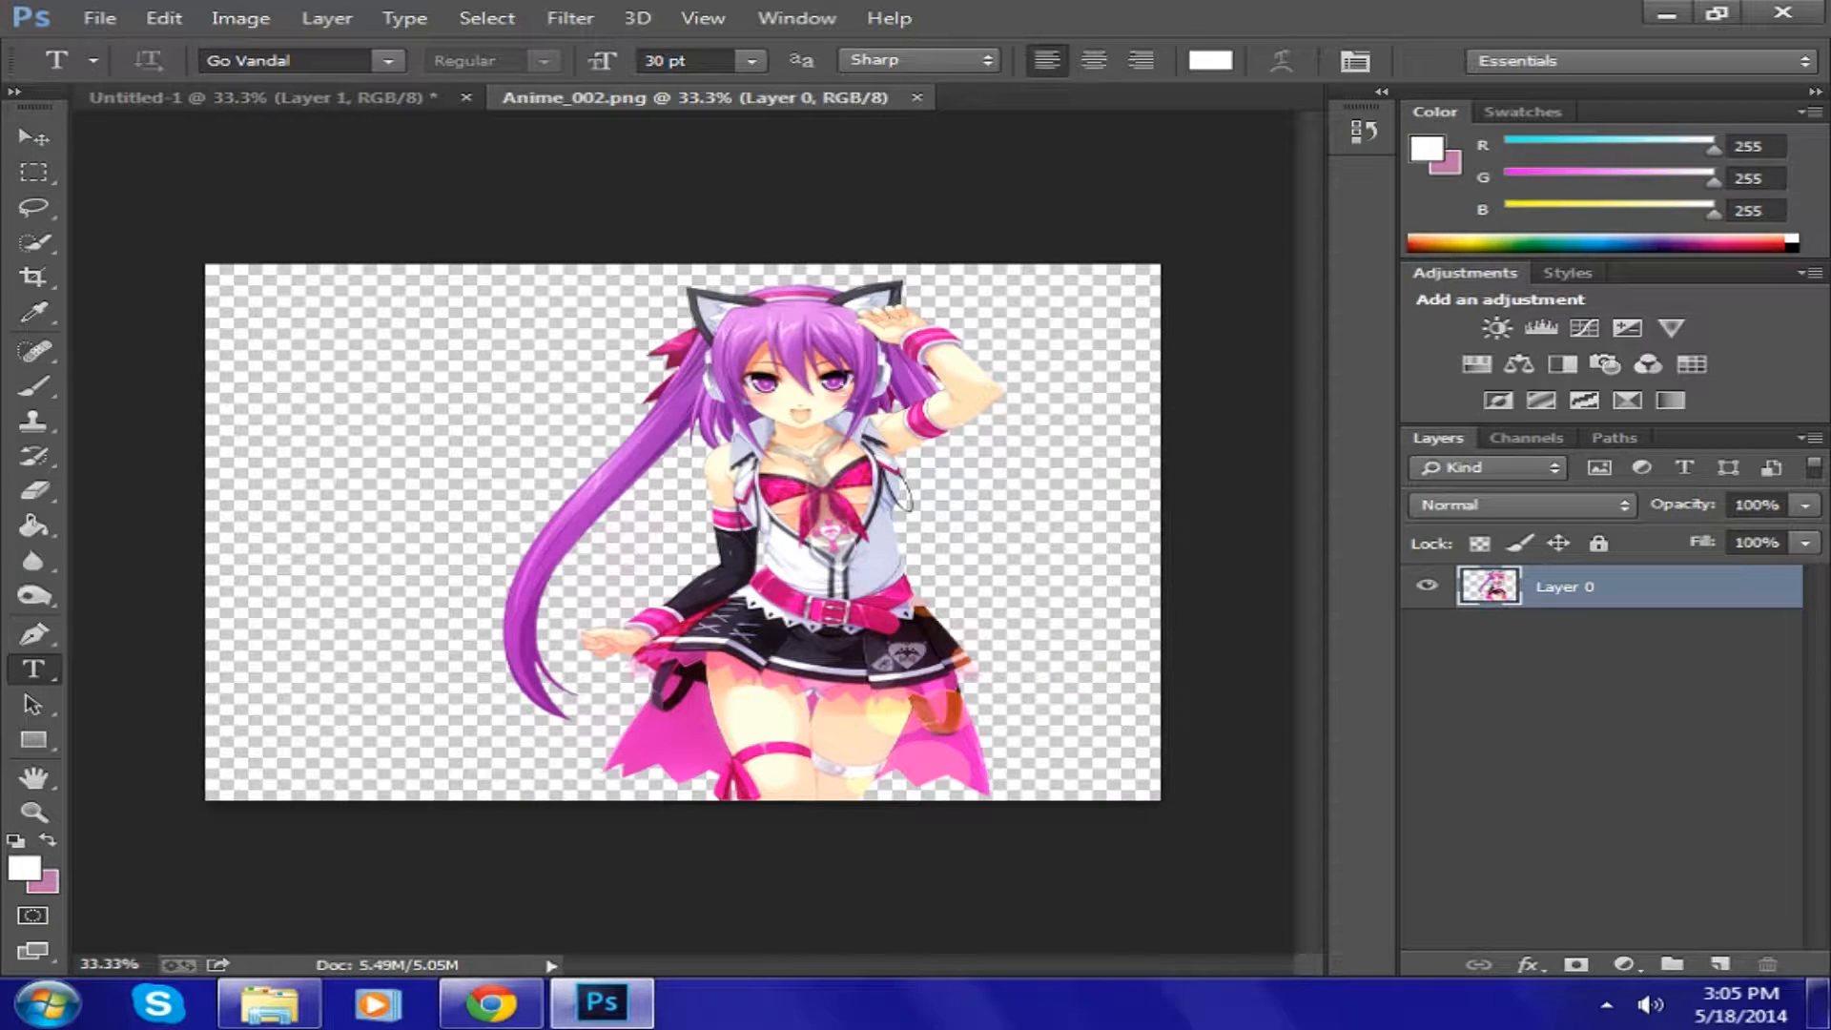
pyautogui.hotkey('ctrl', 'a')
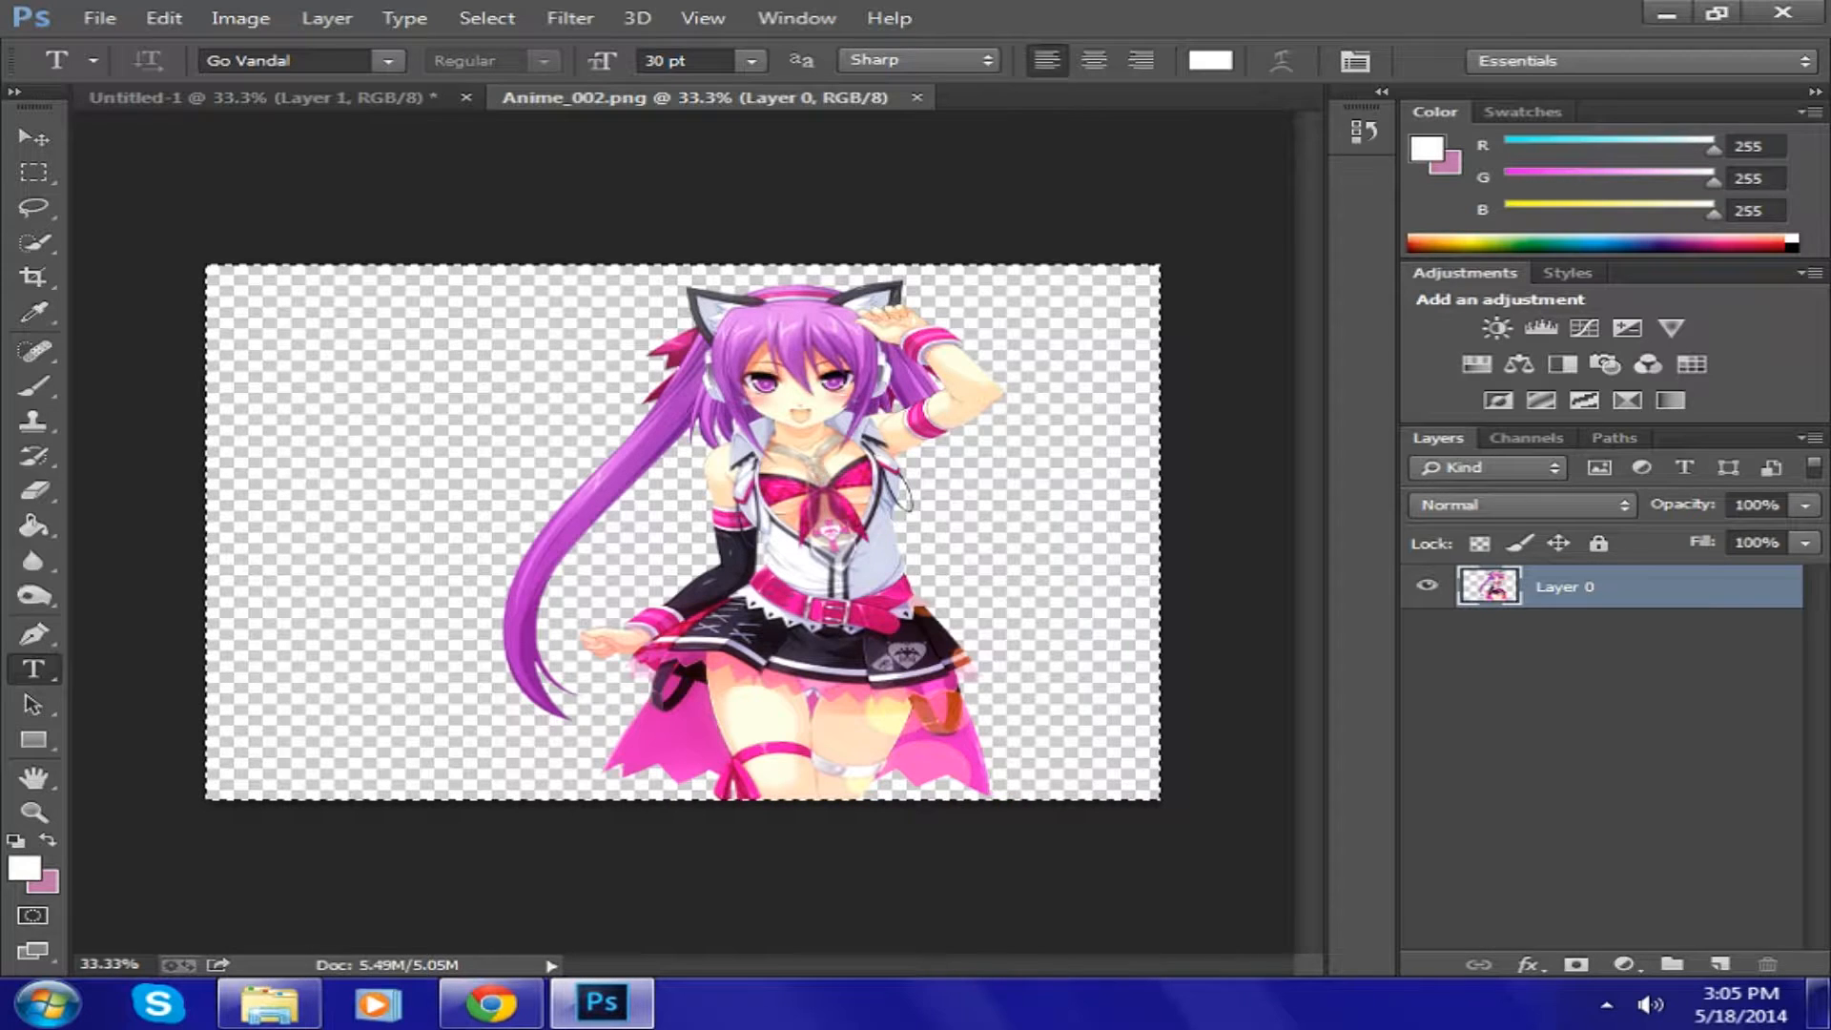
pyautogui.rightClick(1494, 586)
pyautogui.click(727, 441)
pyautogui.click(727, 442)
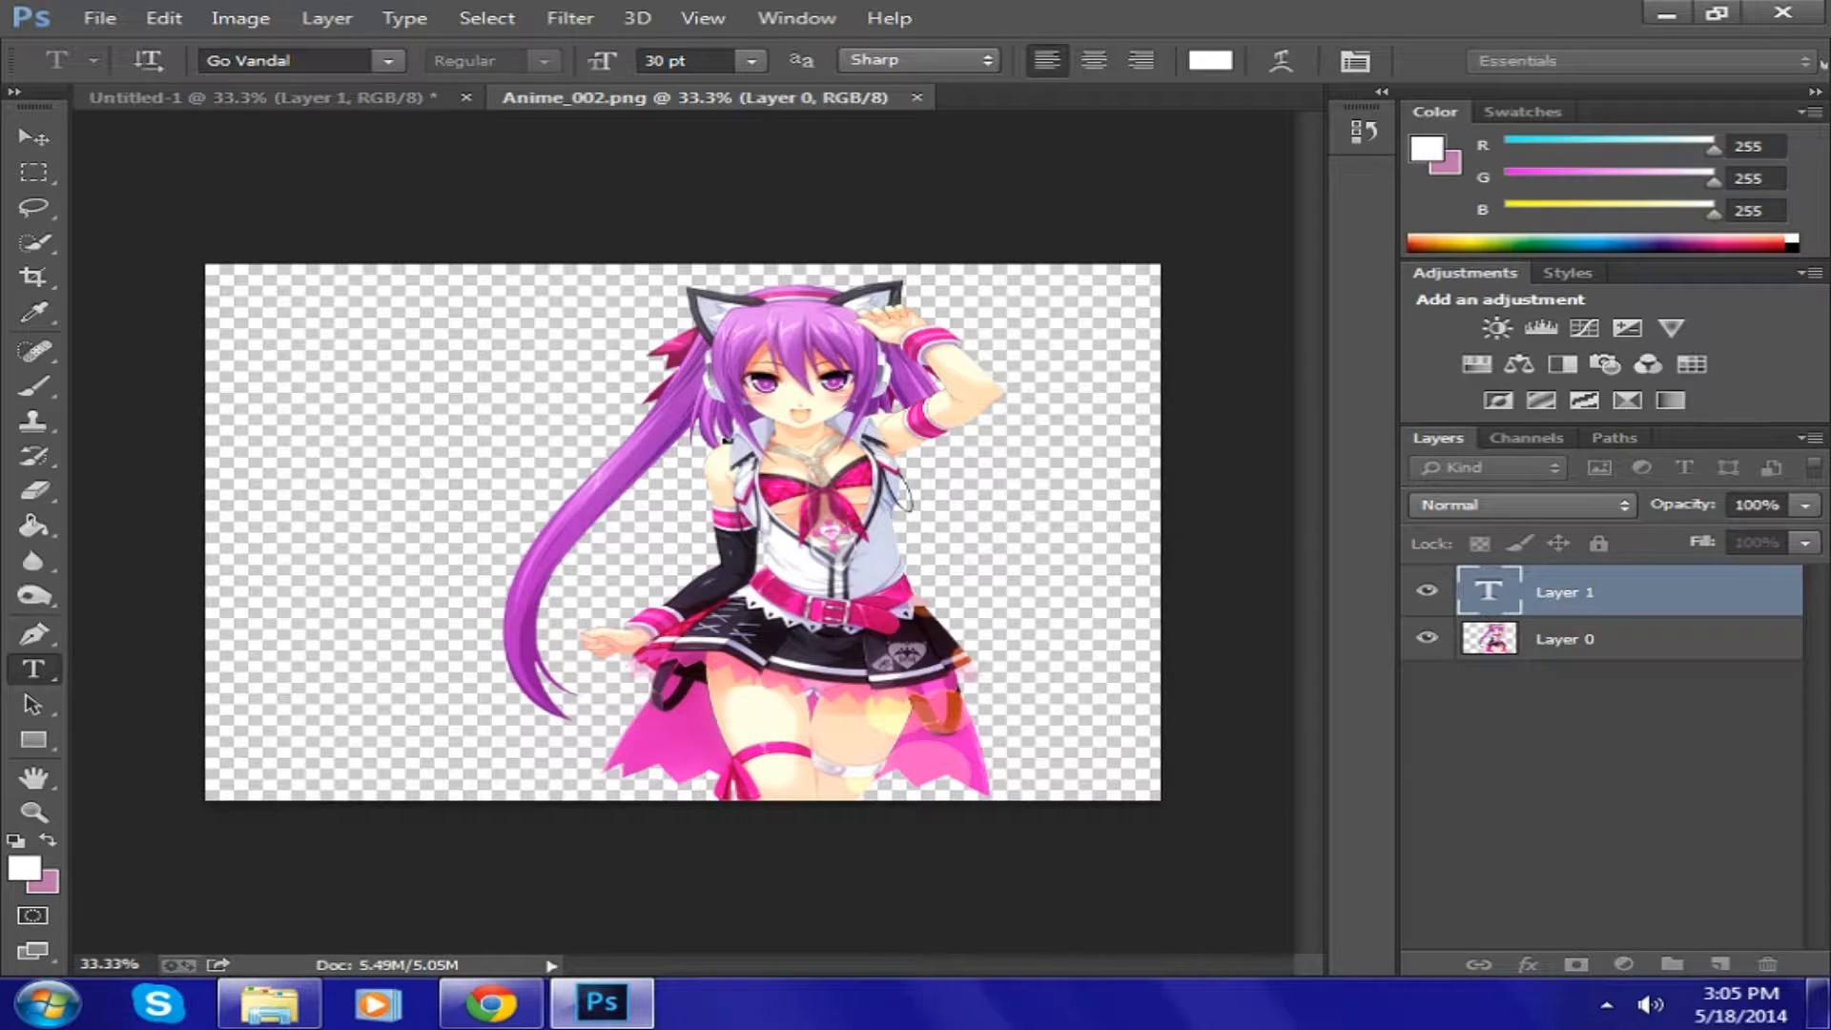
pyautogui.press('Escape')
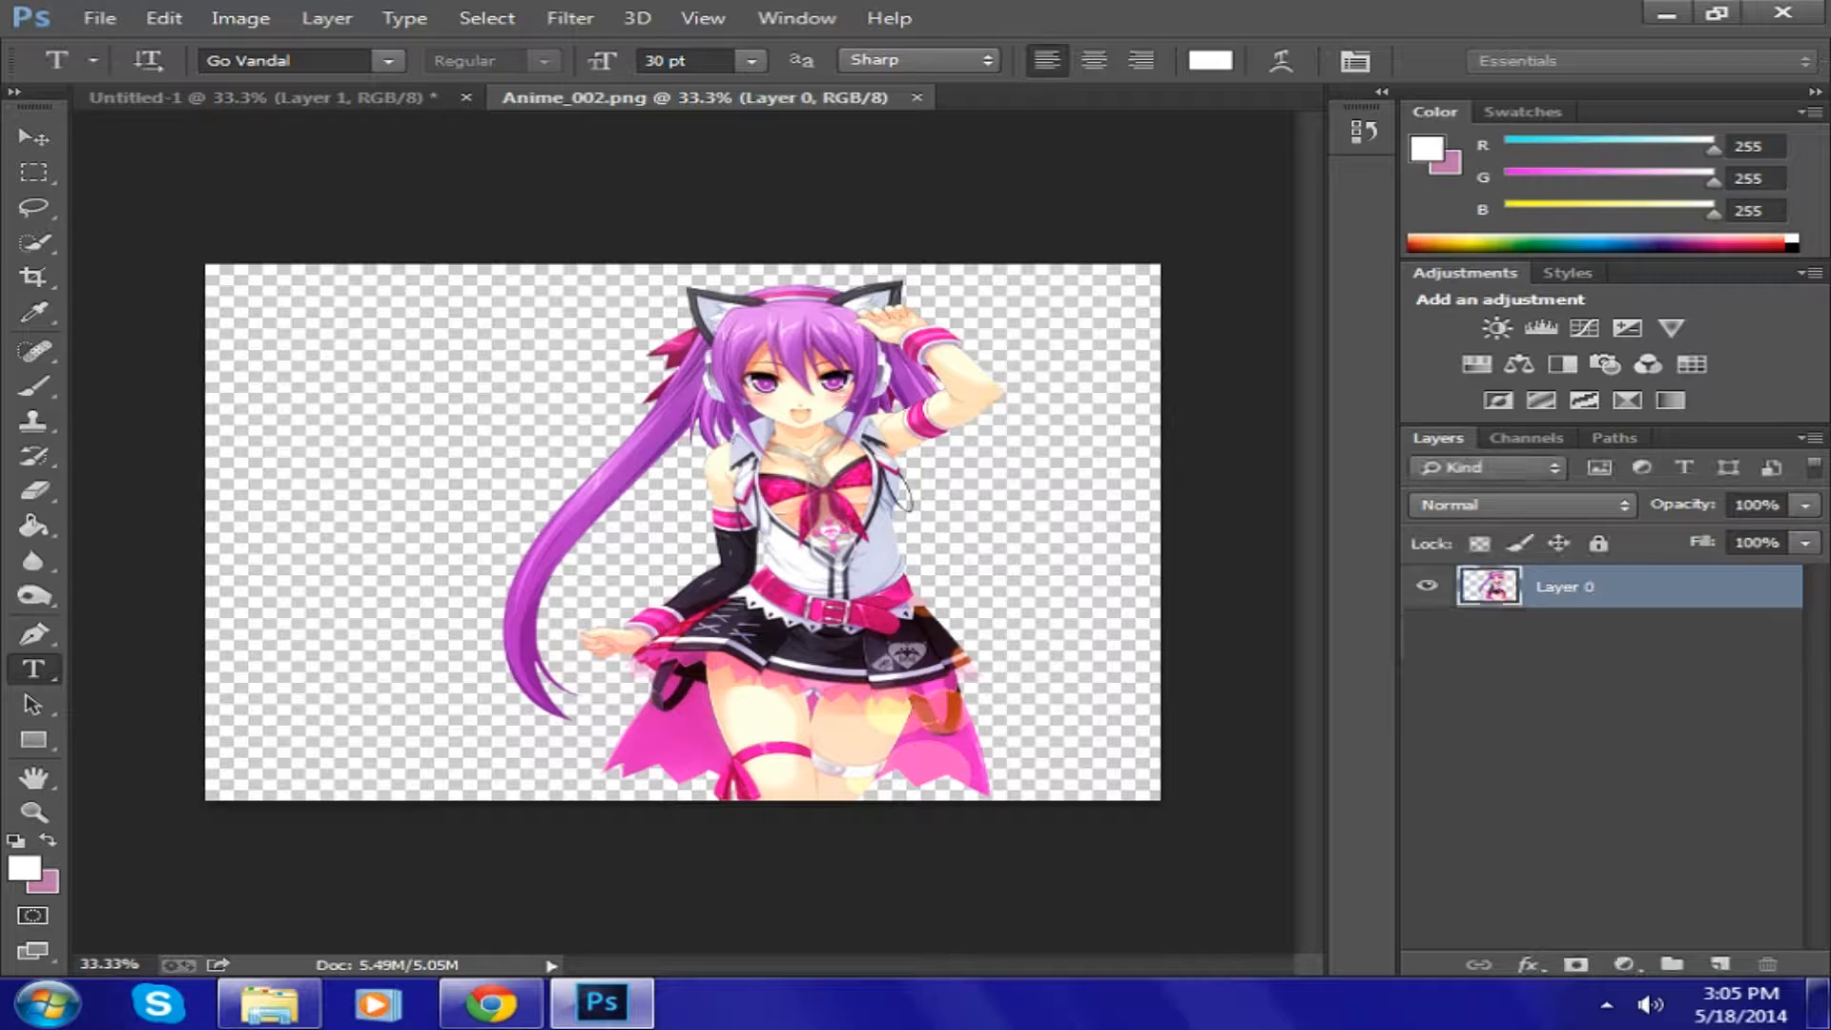
# - Select the pixels of Layer 0 in Anime_002.png, copy them and paste them into the Untitled-1 document
pyautogui.click(34, 139)
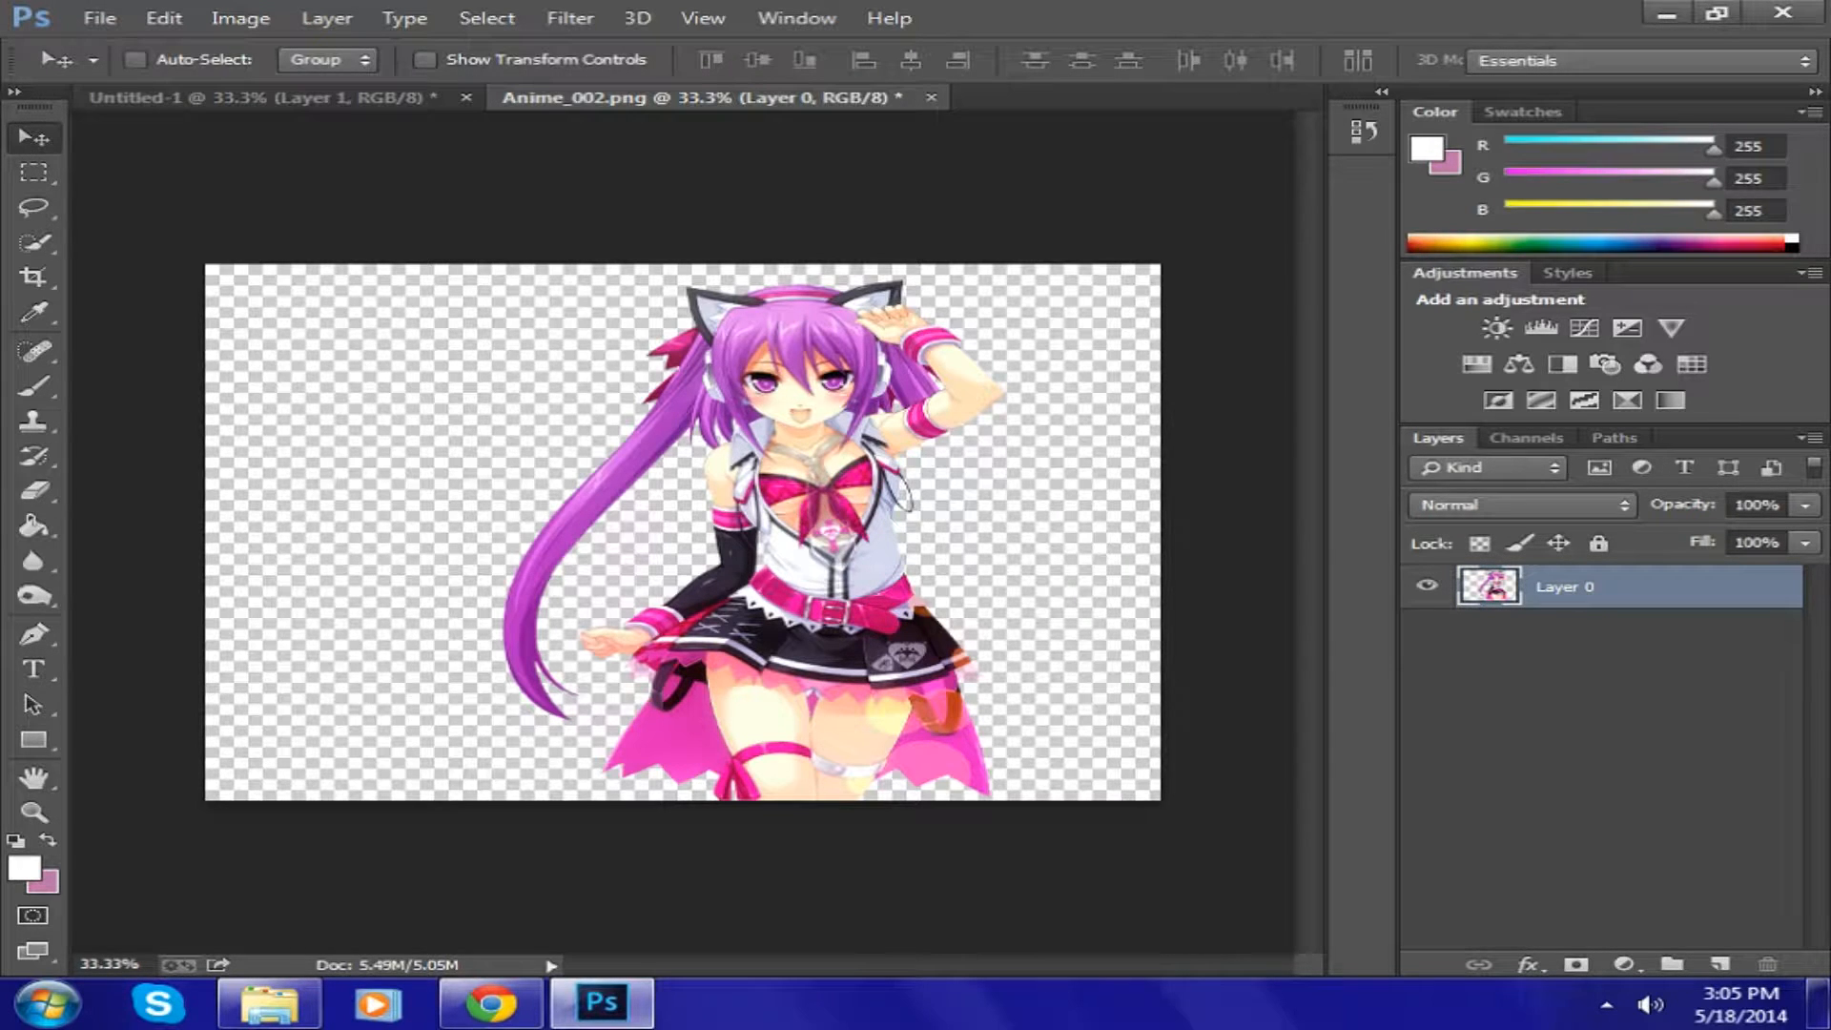
pyautogui.rightClick(1489, 586)
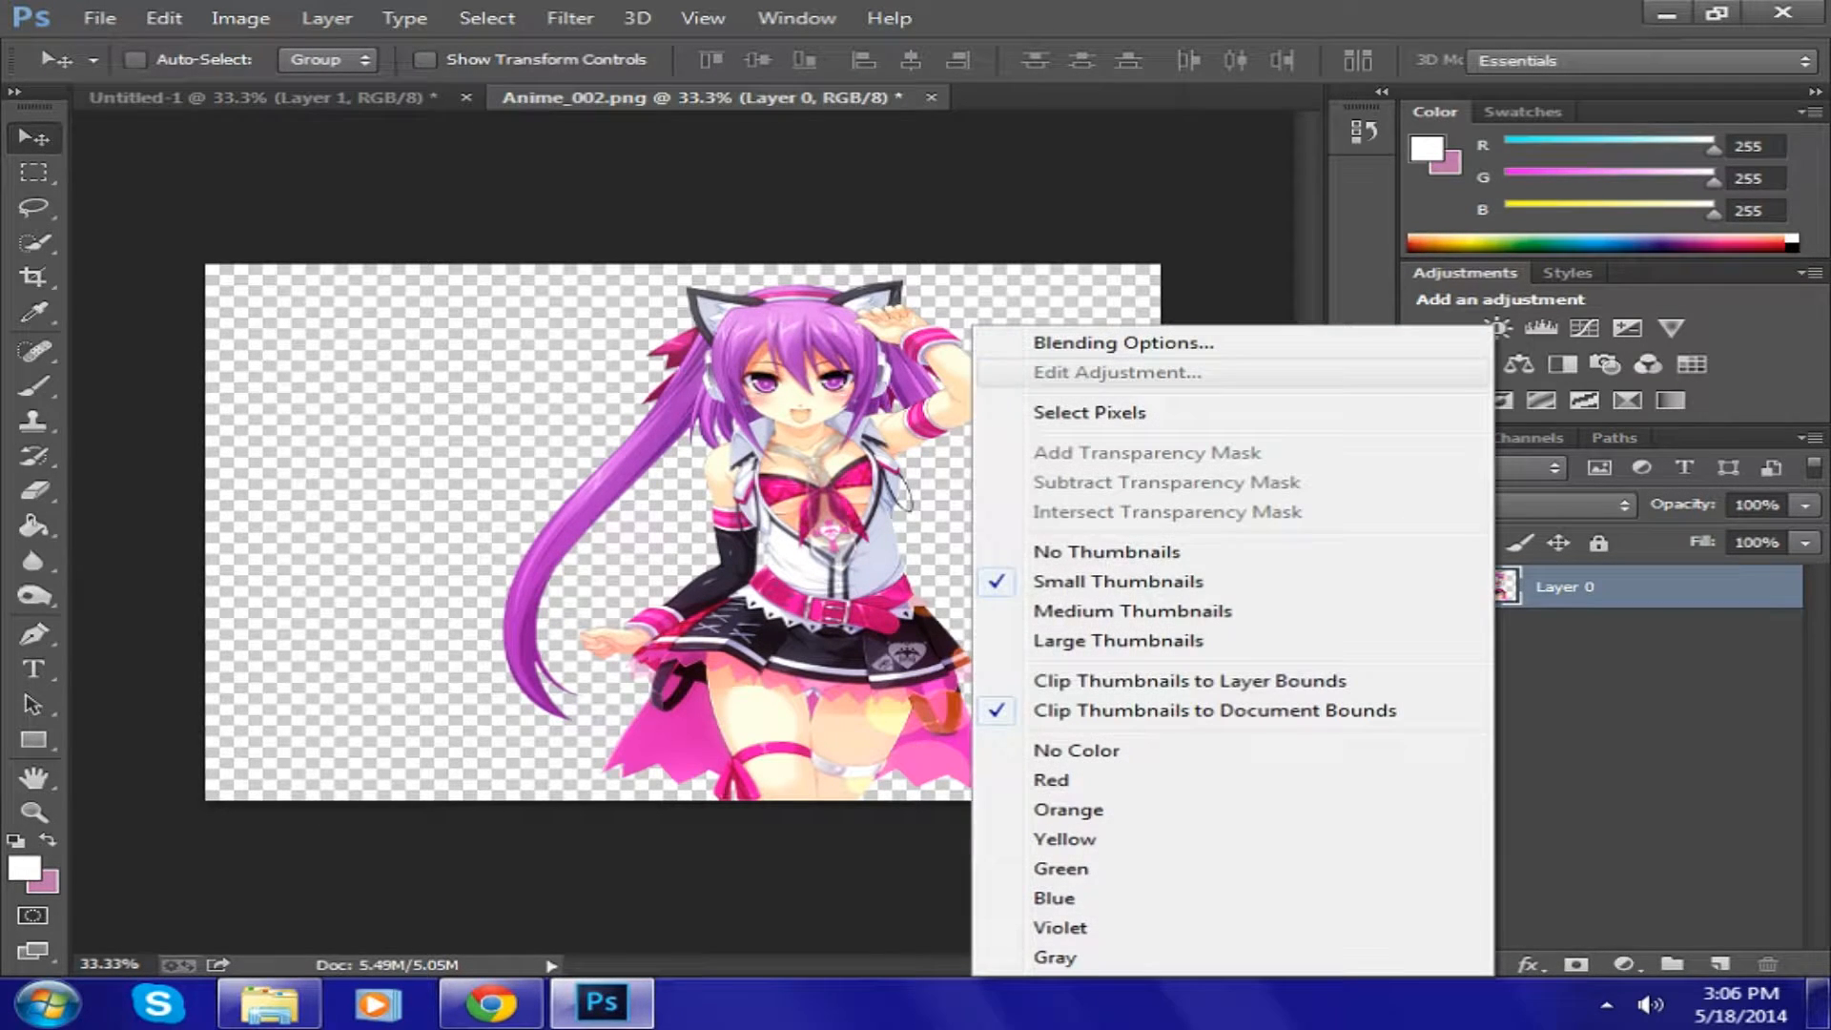
pyautogui.click(1097, 410)
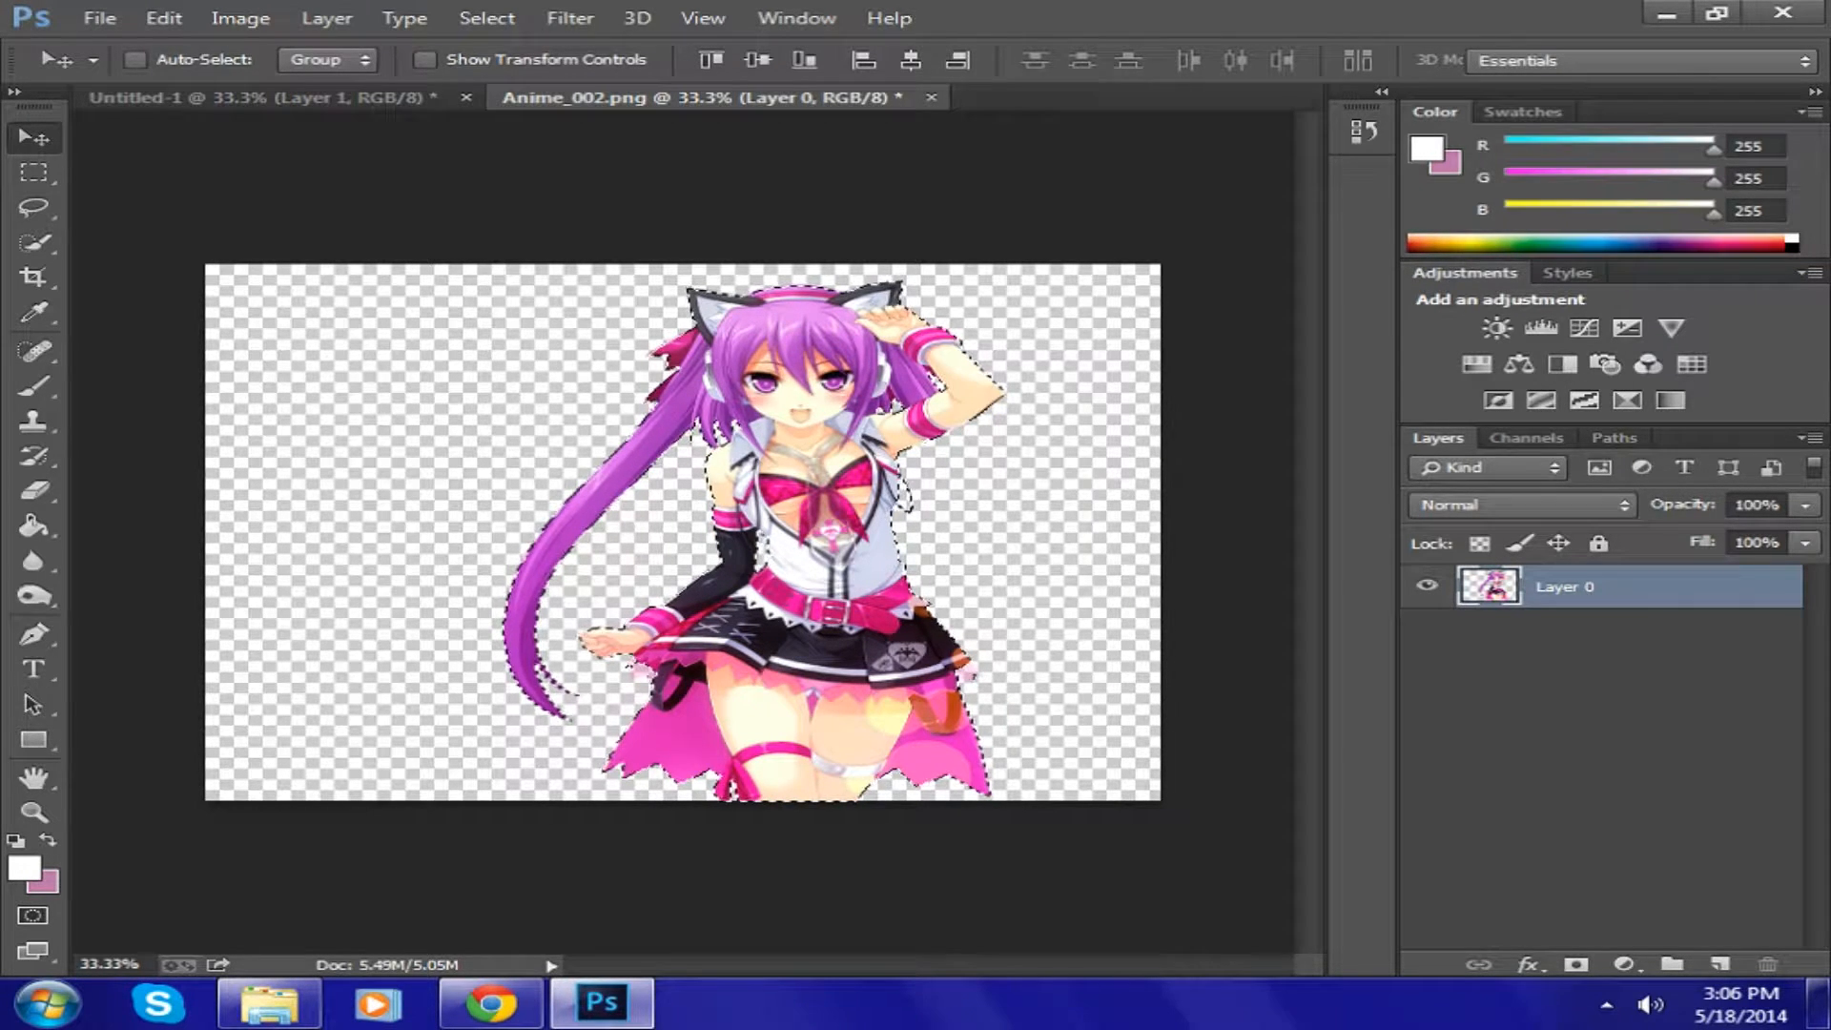
pyautogui.rightClick(859, 475)
pyautogui.press('Escape')
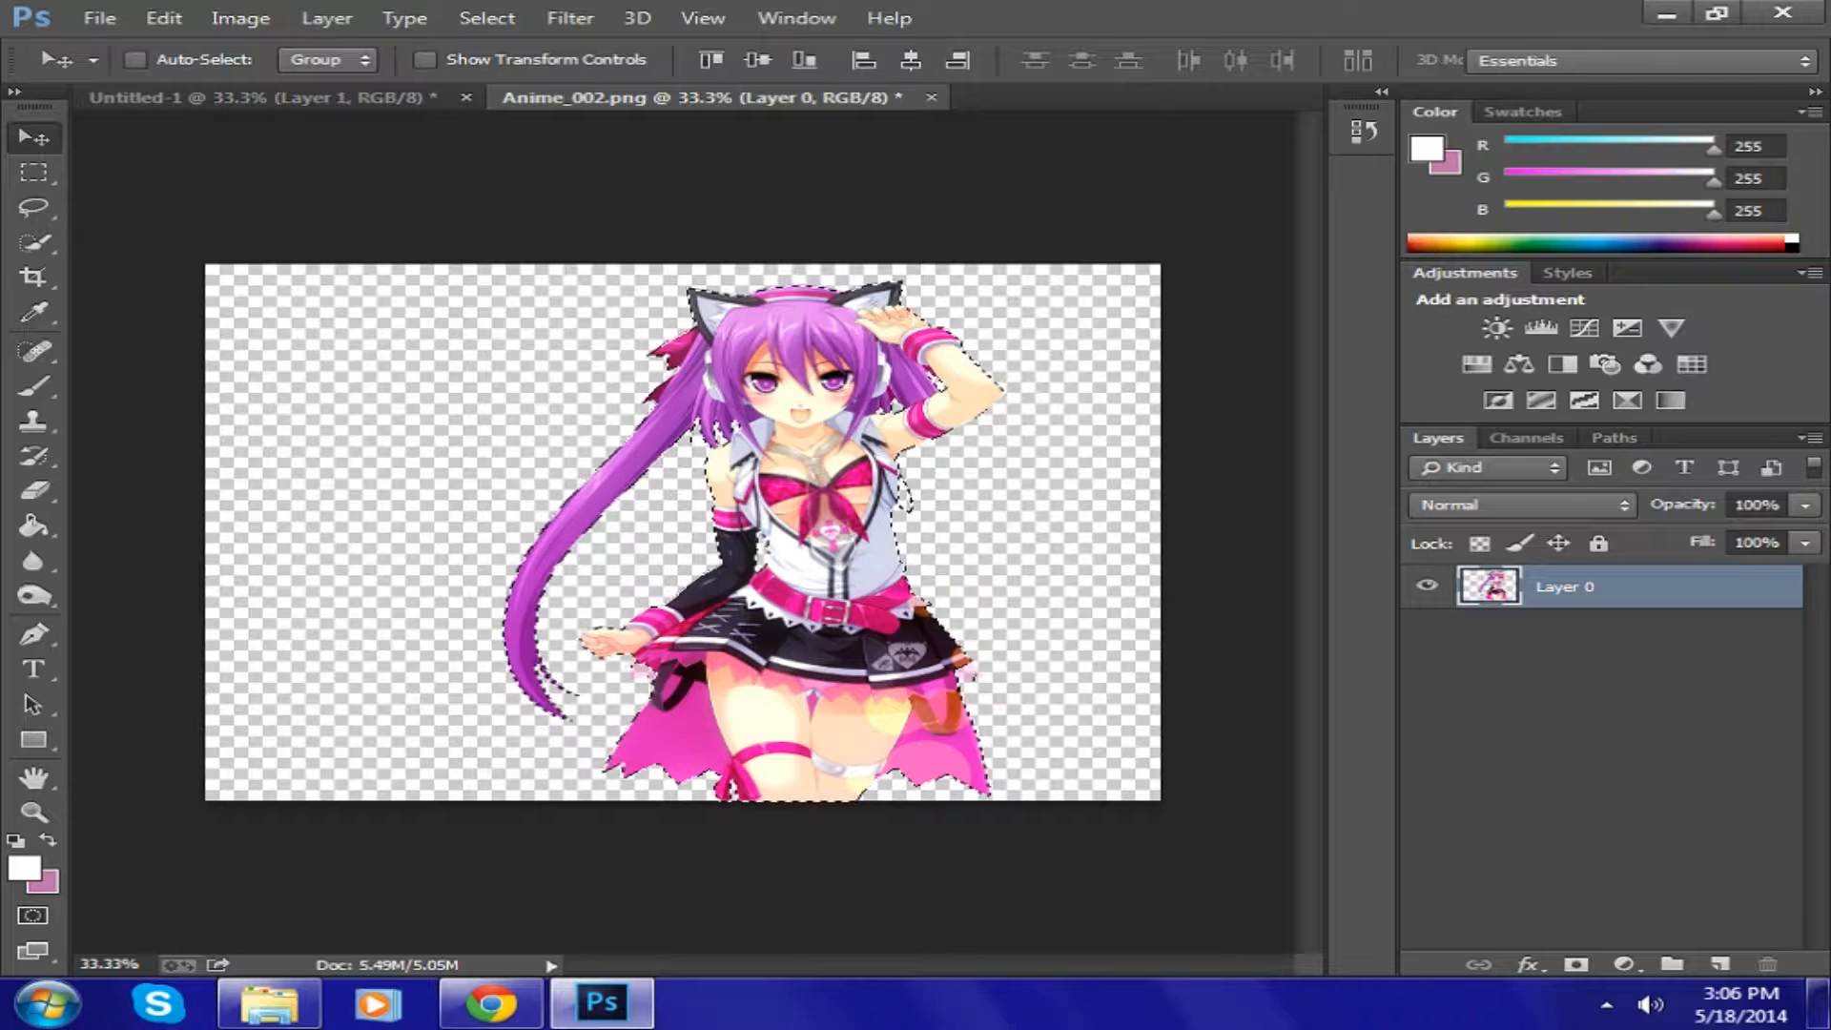
pyautogui.hotkey('ctrl', 'Tab')
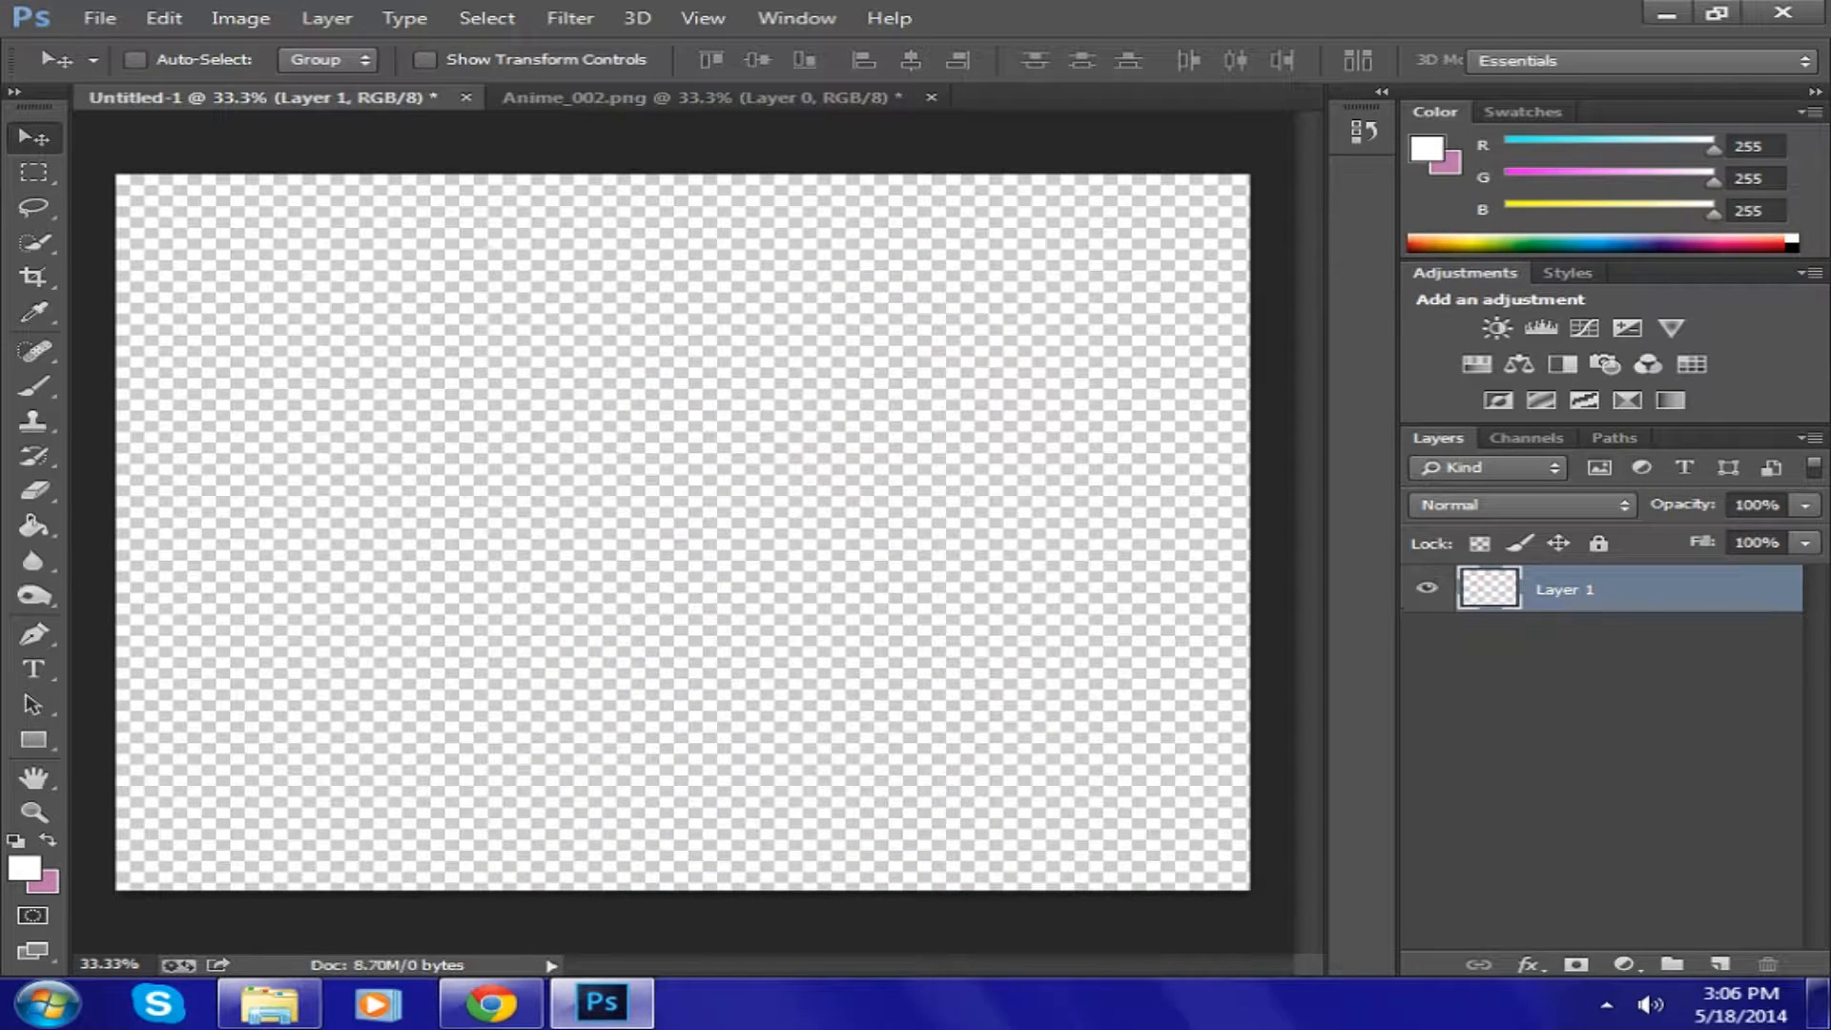
pyautogui.hotkey('ctrl', 'v')
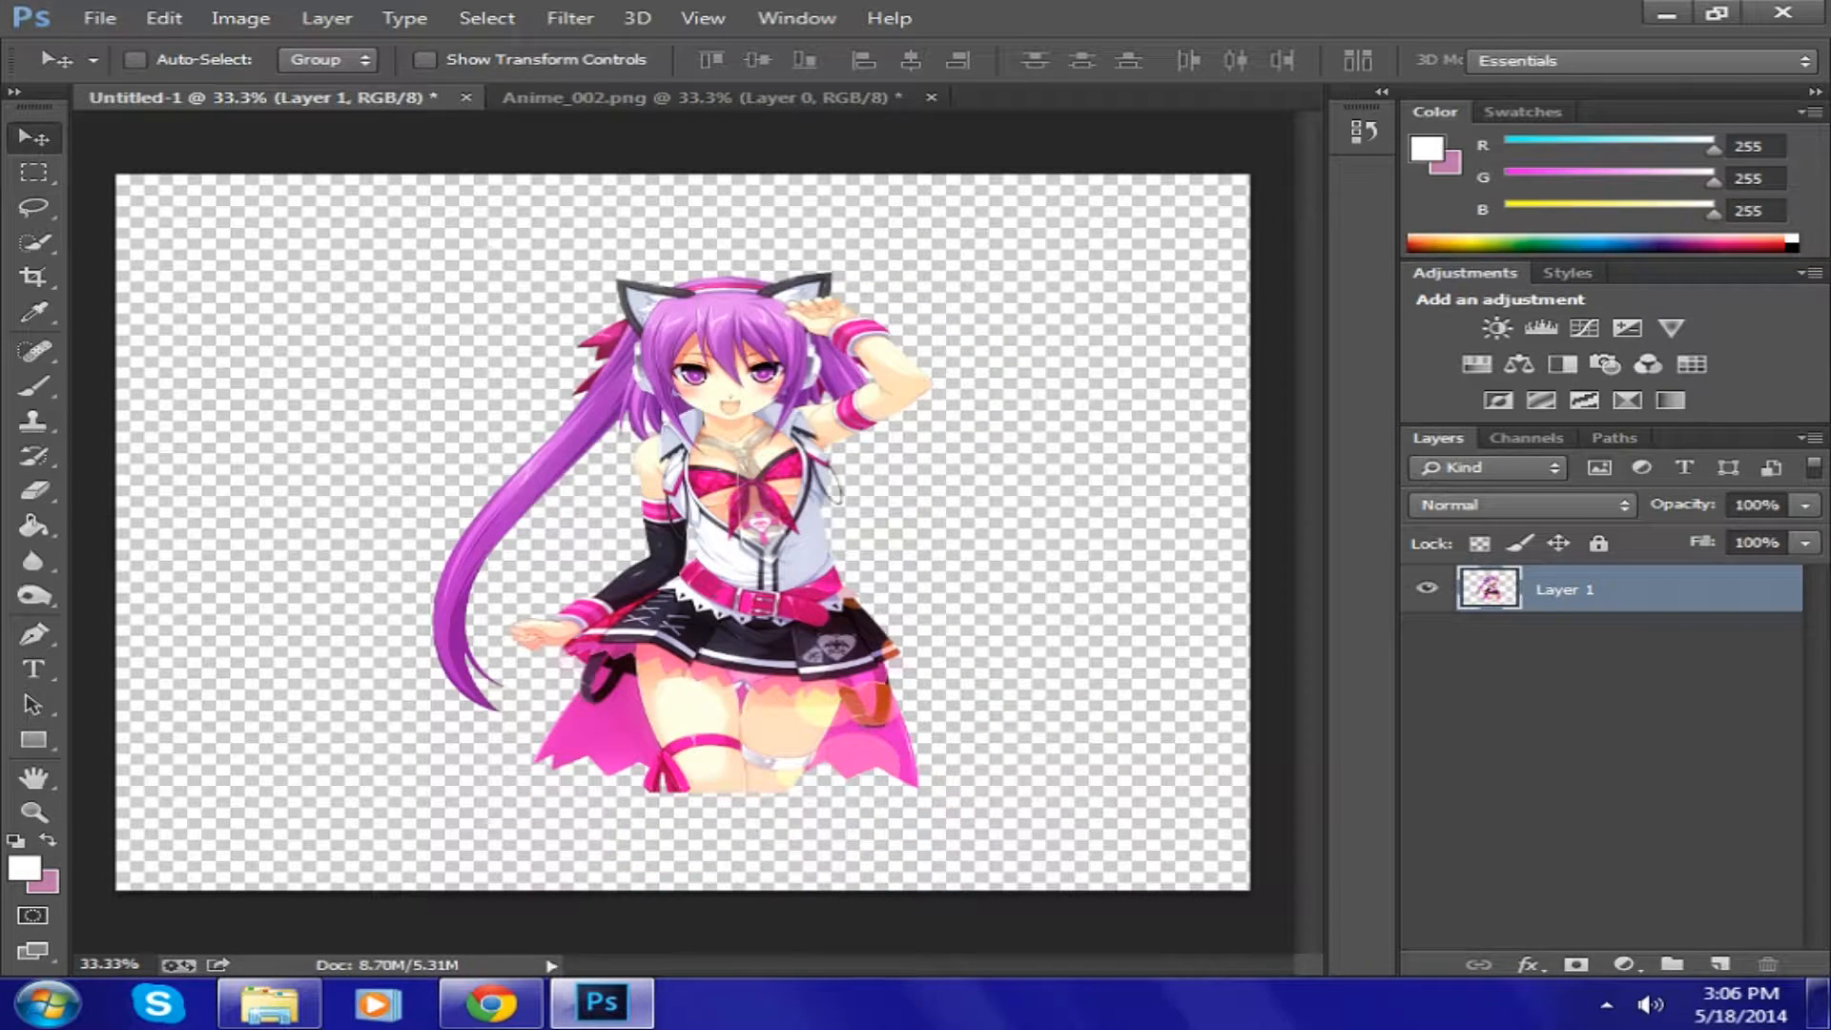
# - Reposition the pasted character so it stands on the canvas's bottom edge, somewhat right of centre
pyautogui.moveTo(816, 484); pyautogui.dragTo(798, 570)
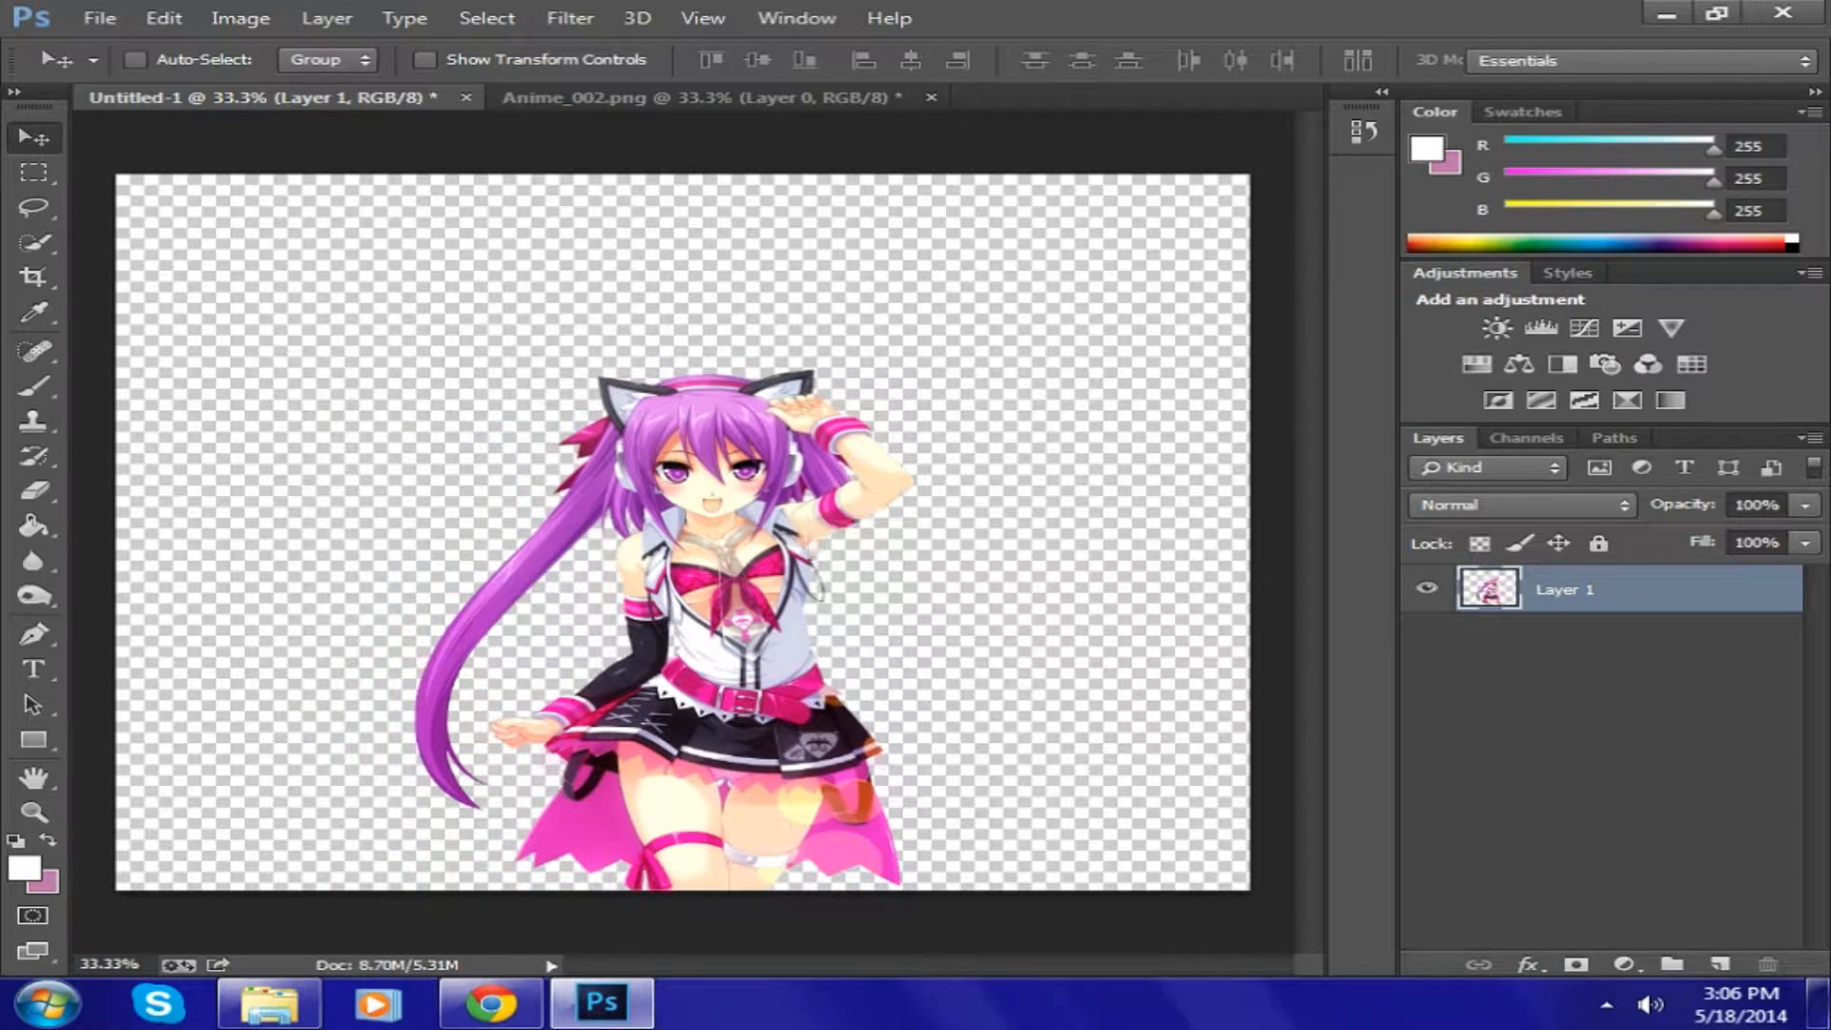
pyautogui.moveTo(706, 501); pyautogui.dragTo(973, 501)
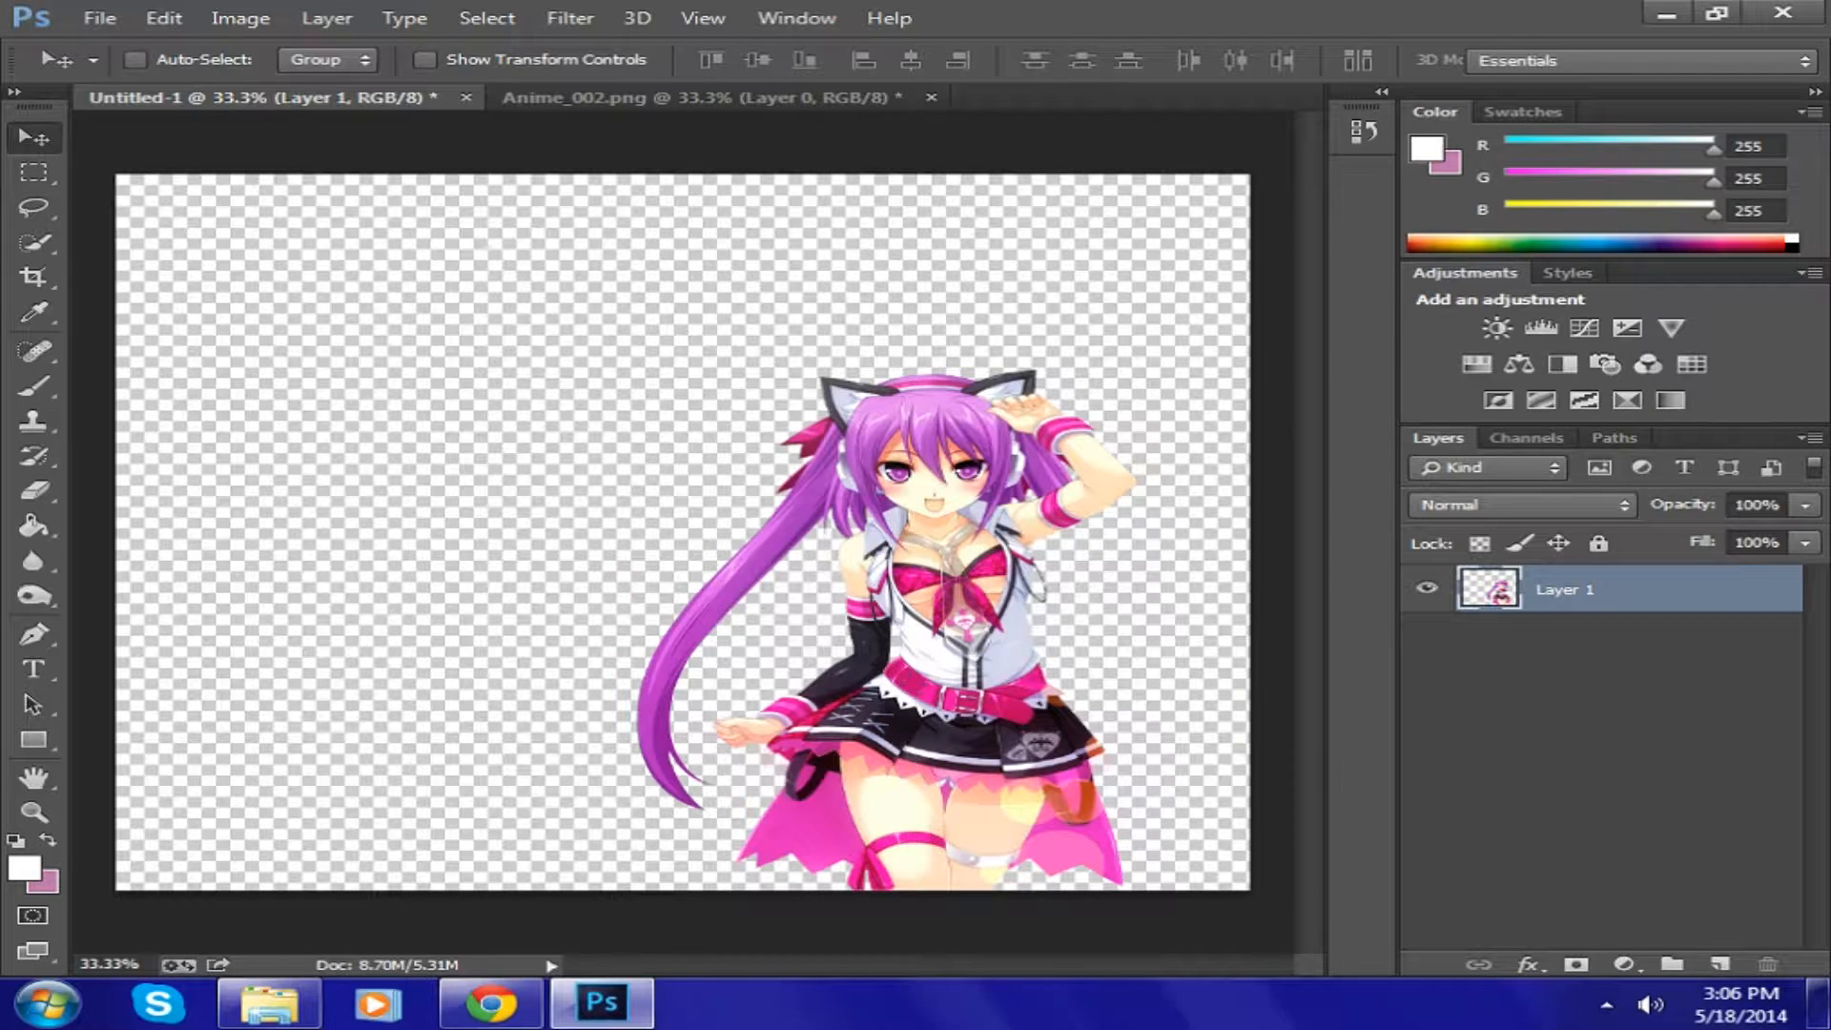
pyautogui.moveTo(927, 567); pyautogui.dragTo(916, 562)
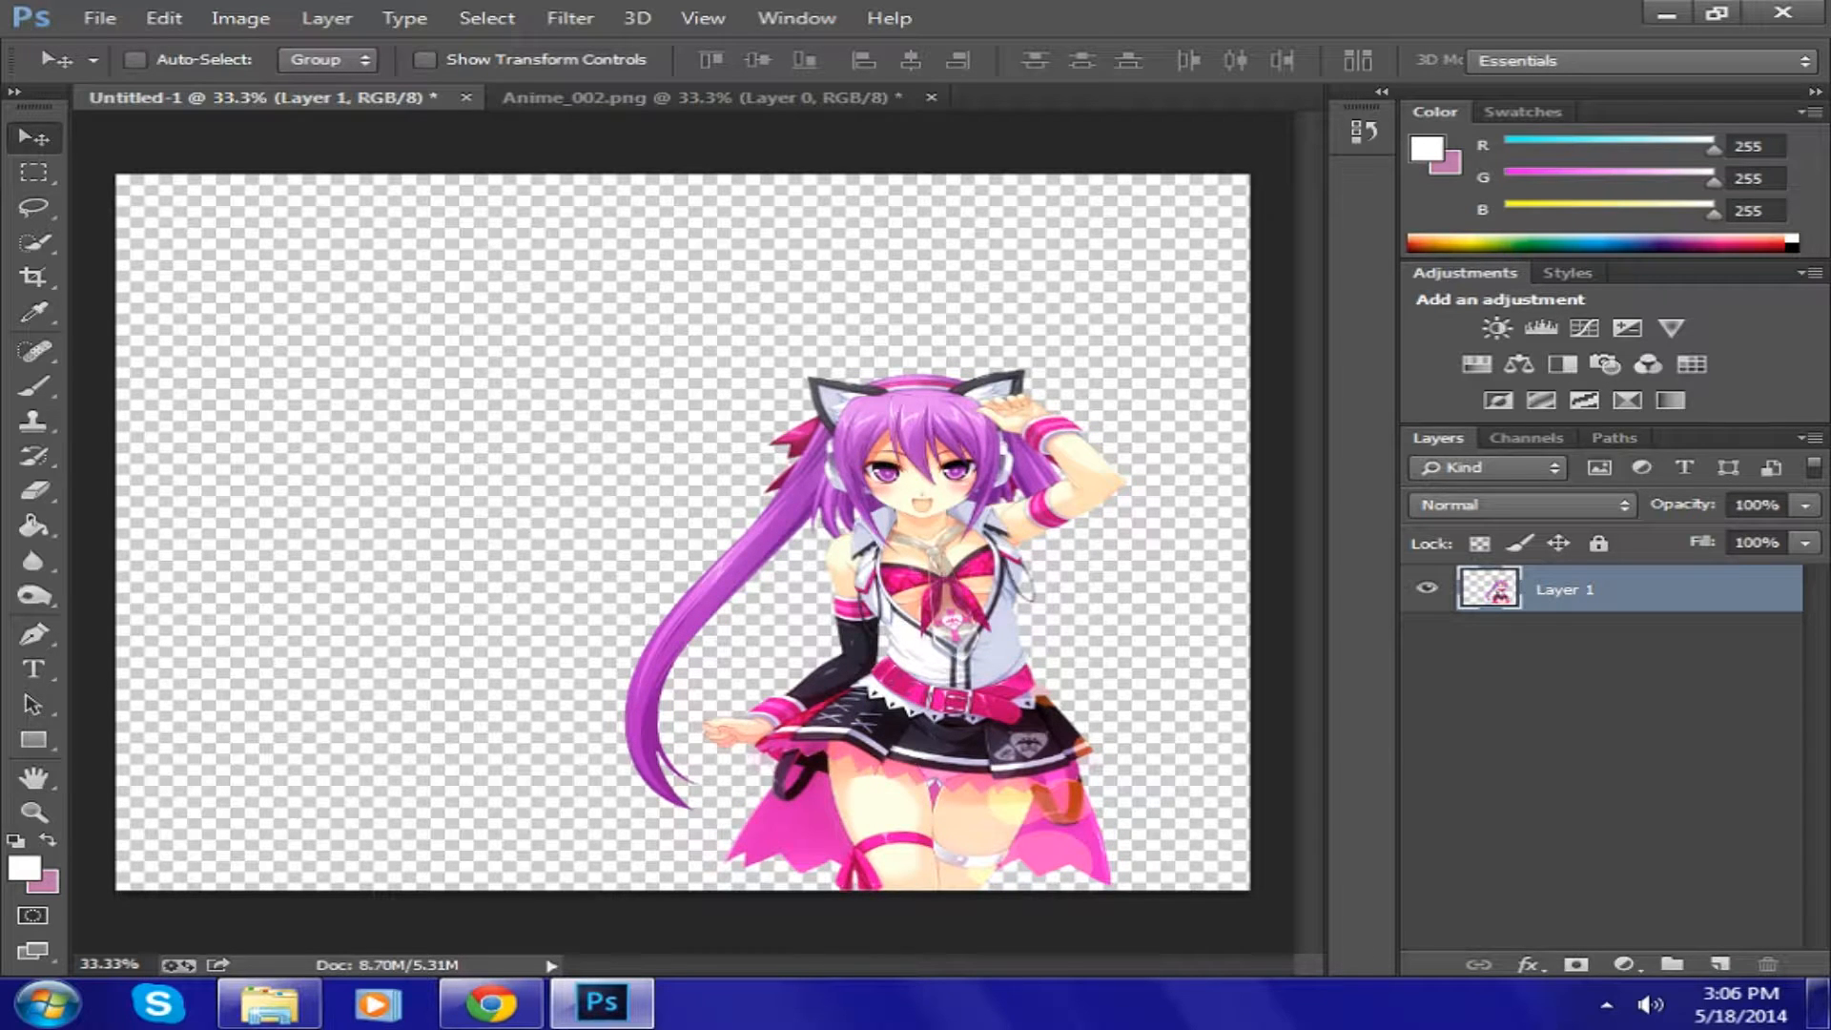
pyautogui.moveTo(938, 480); pyautogui.dragTo(453, 477)
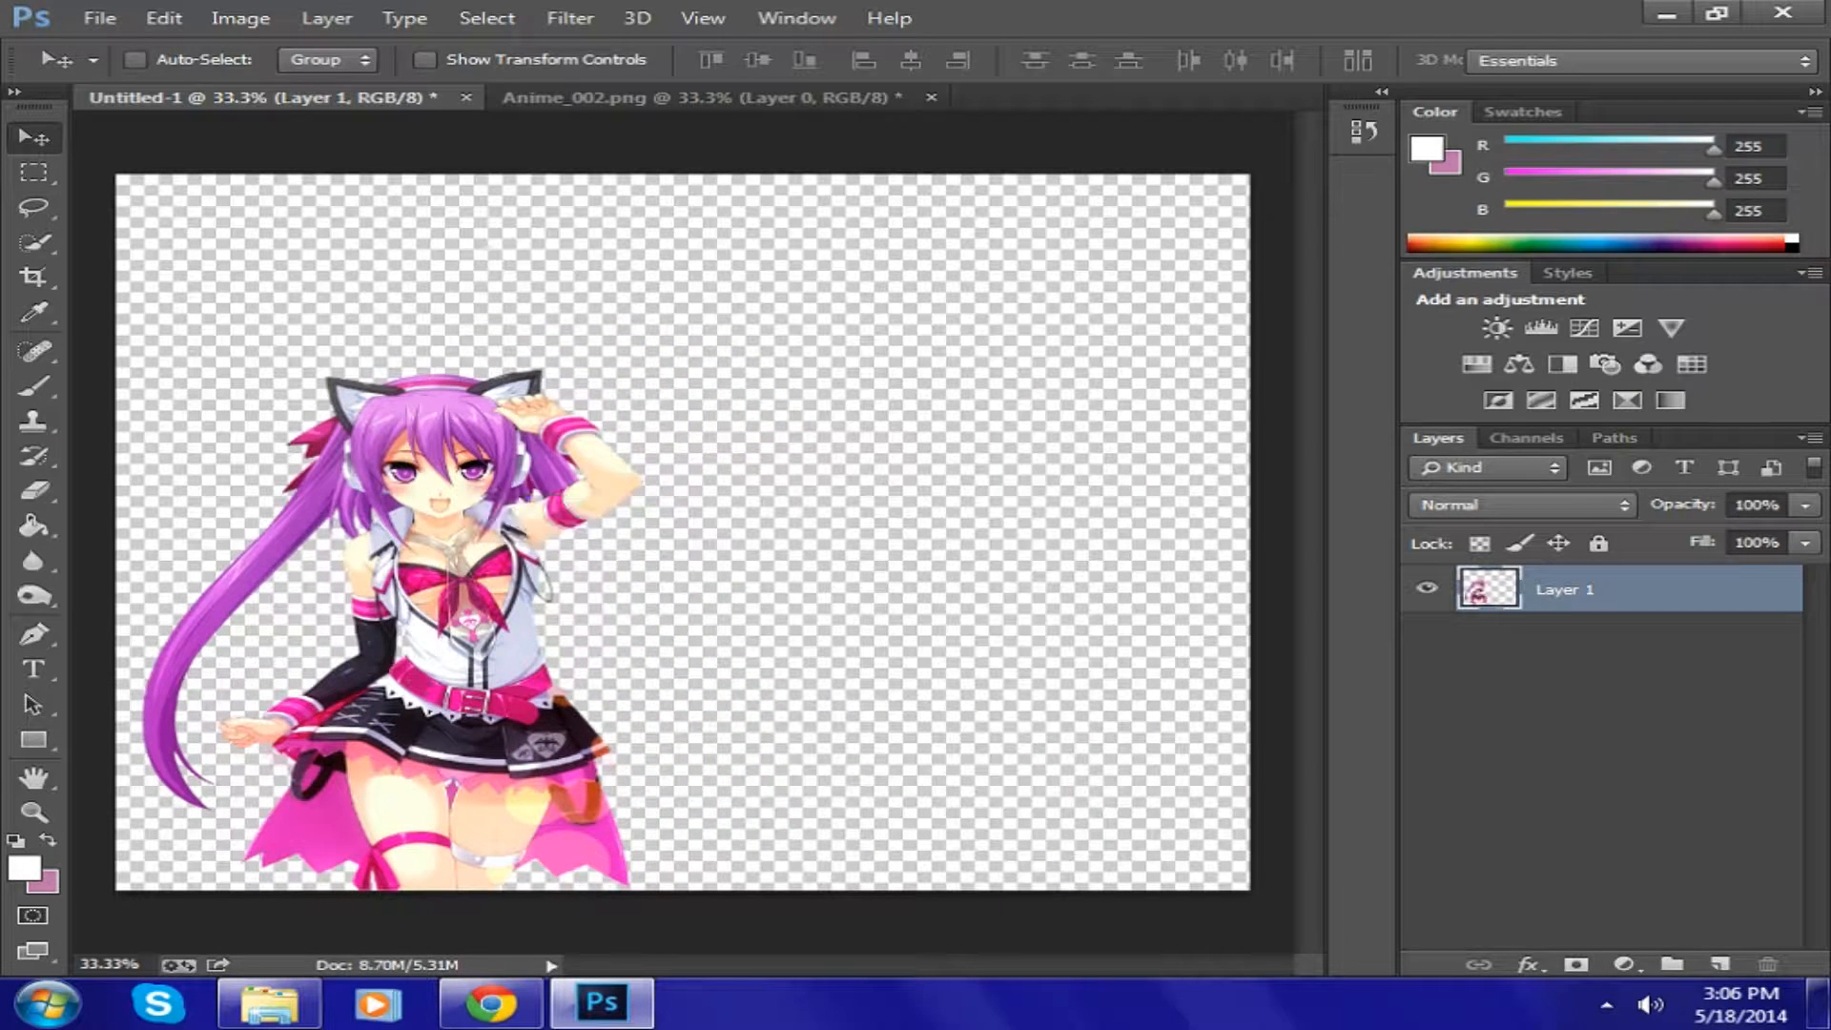
pyautogui.moveTo(474, 554); pyautogui.dragTo(718, 553)
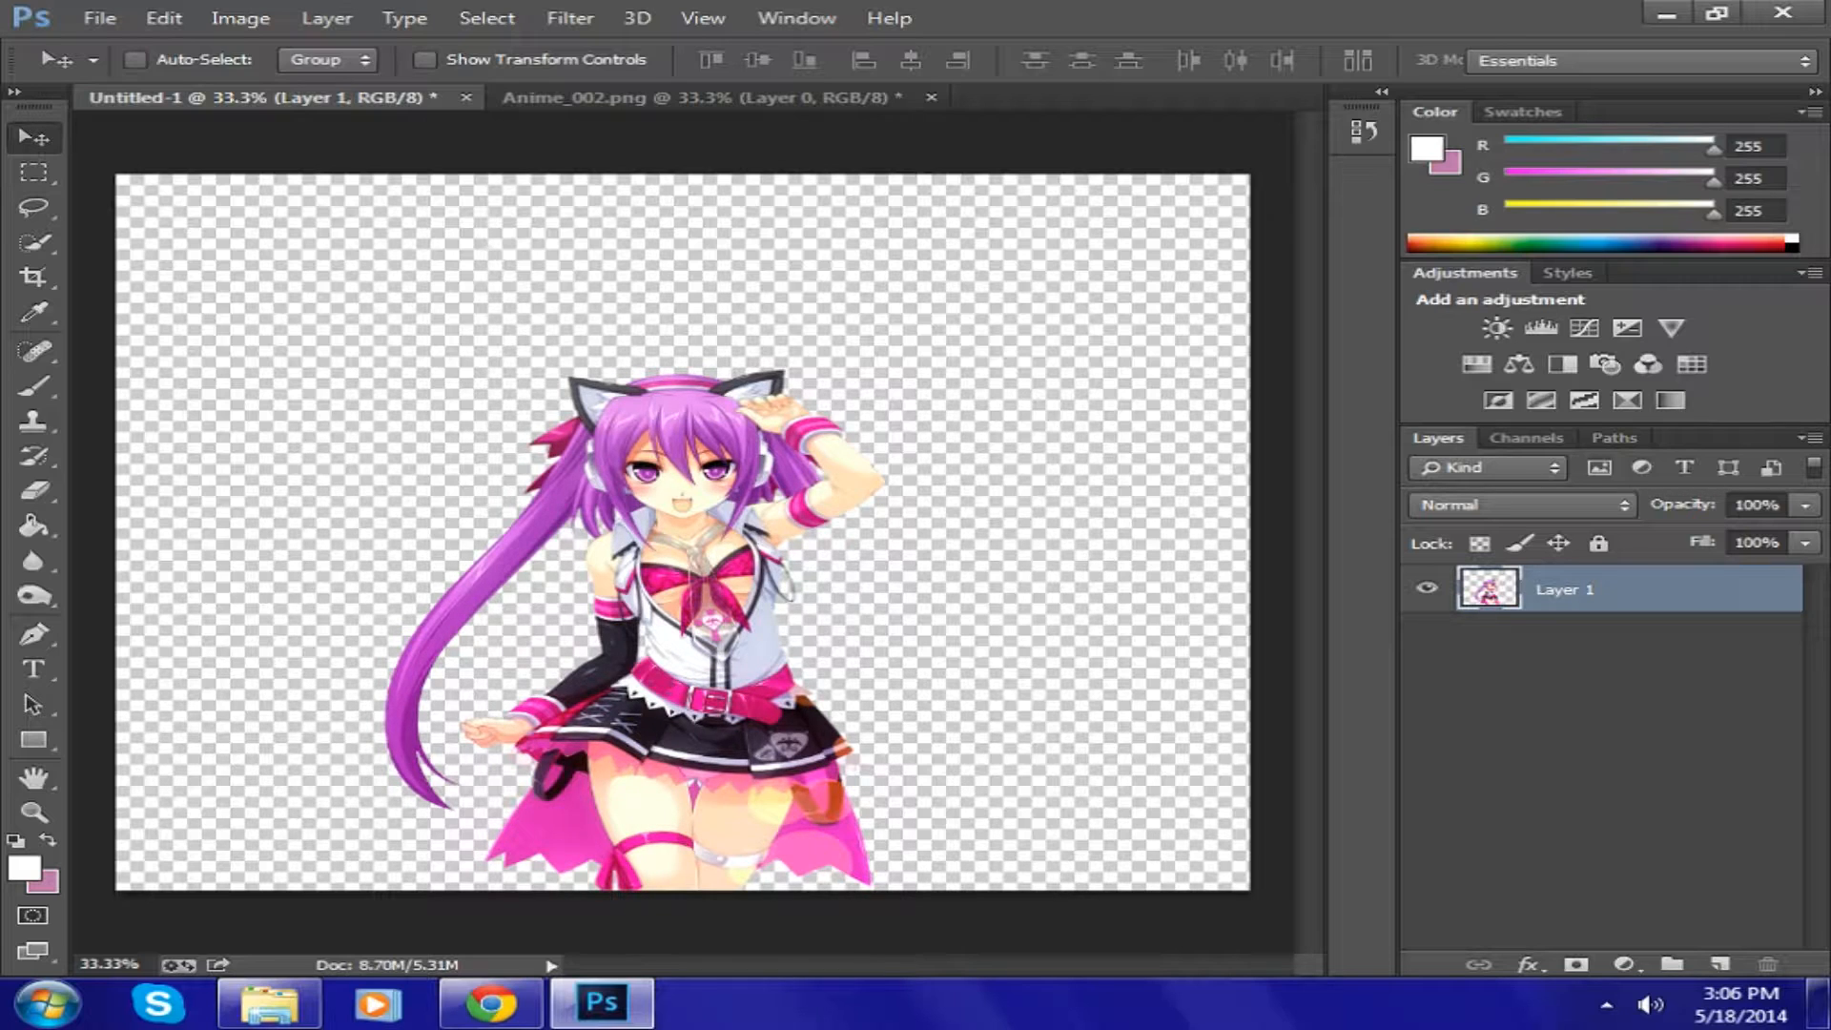
pyautogui.moveTo(718, 572); pyautogui.dragTo(878, 565)
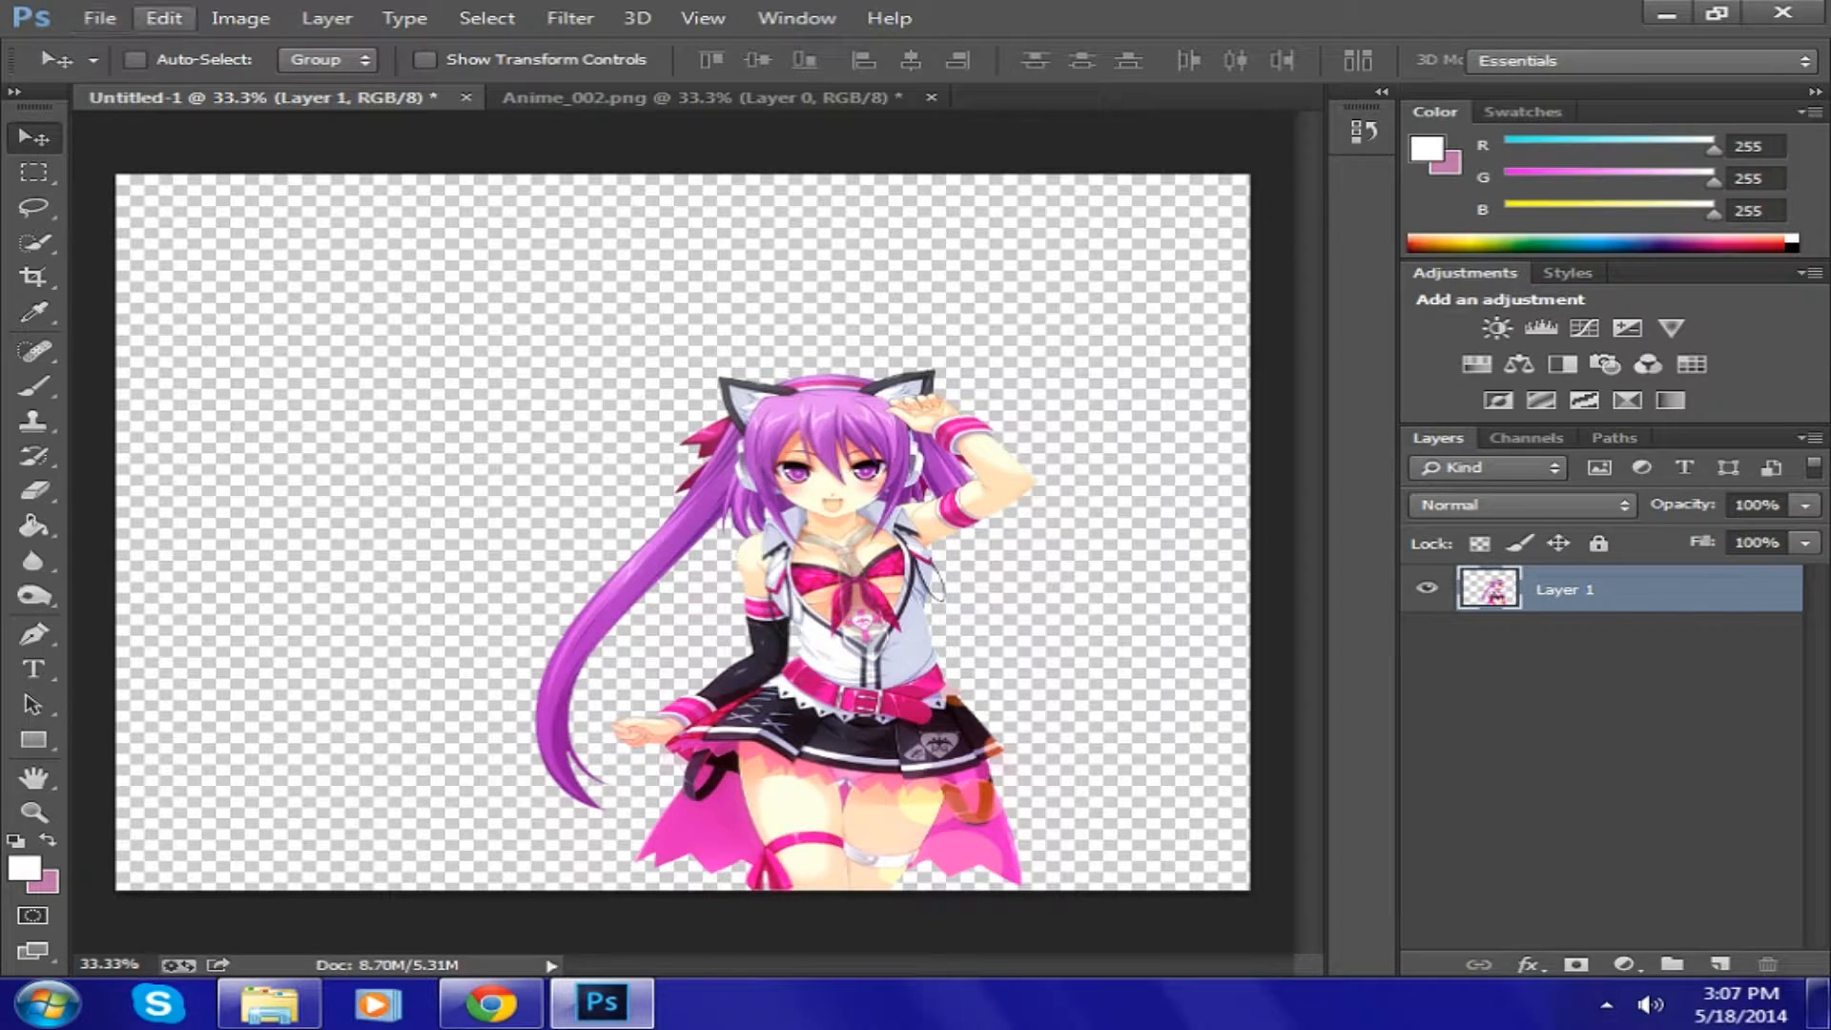
# - Try scaling the character to about 155% width and 127% height, and undo the transformation
pyautogui.click(163, 17)
pyautogui.moveTo(287, 537)
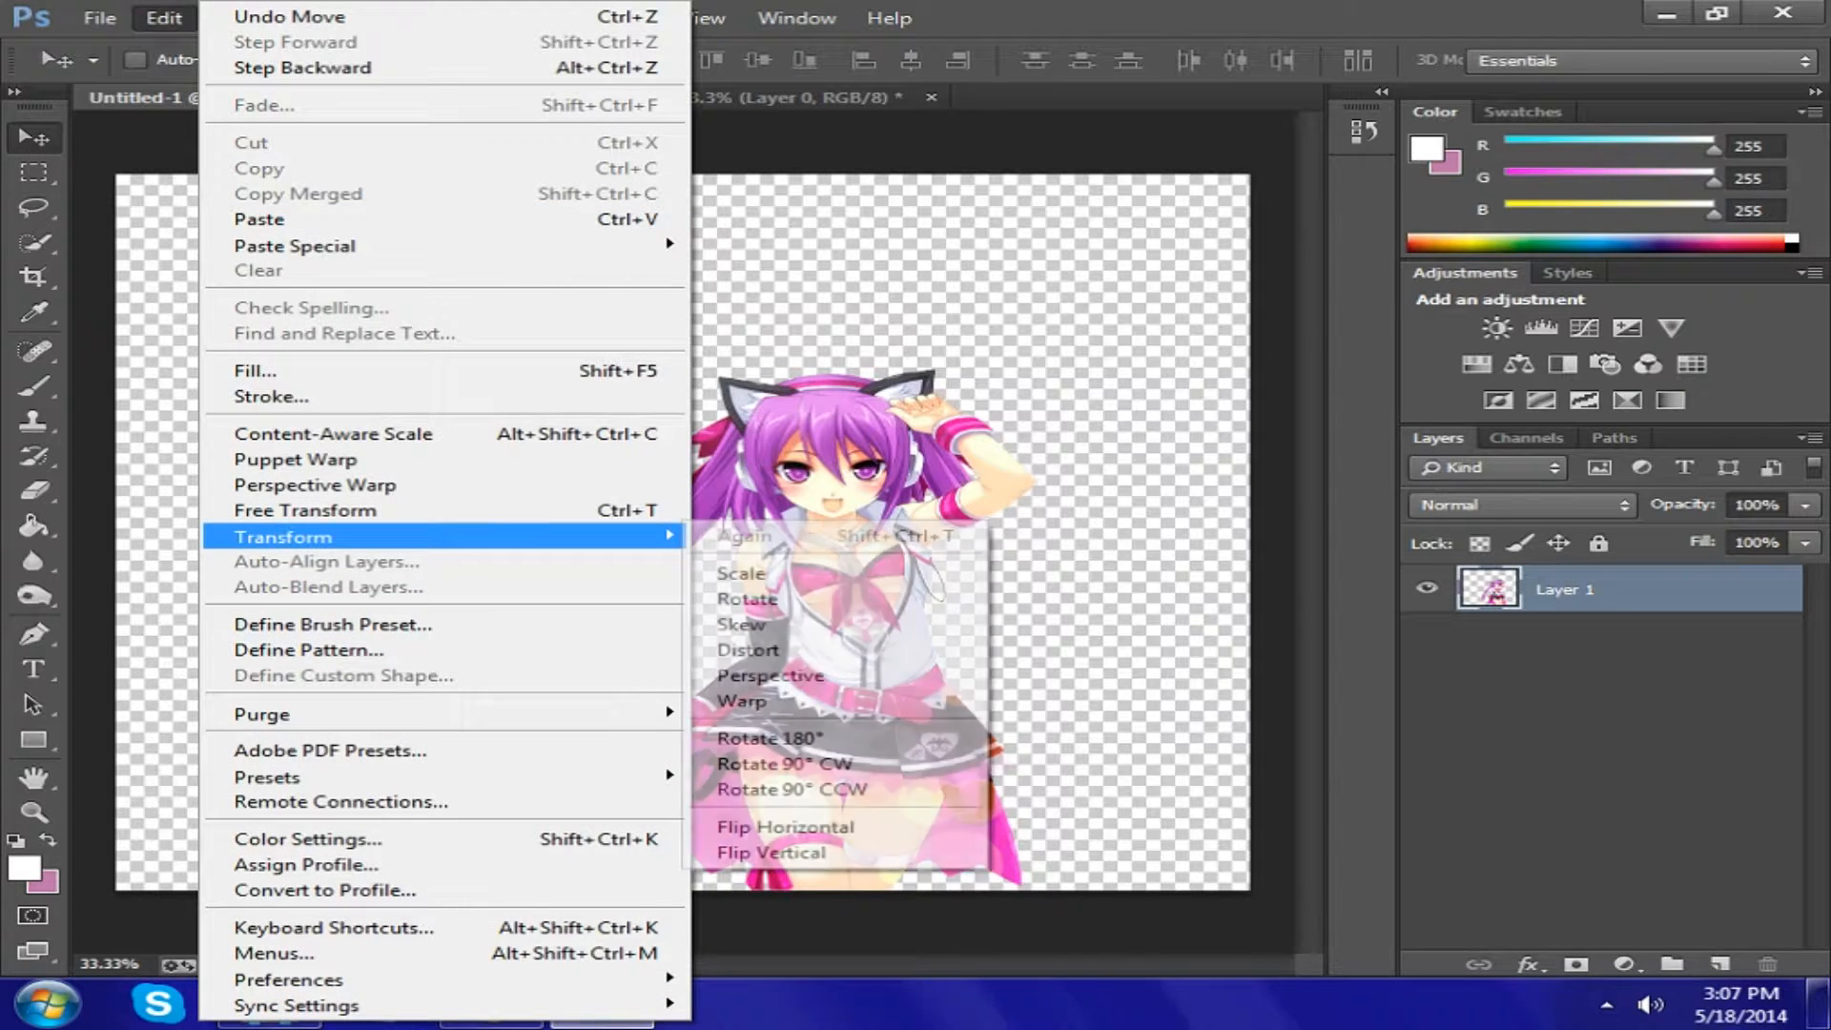
pyautogui.click(744, 573)
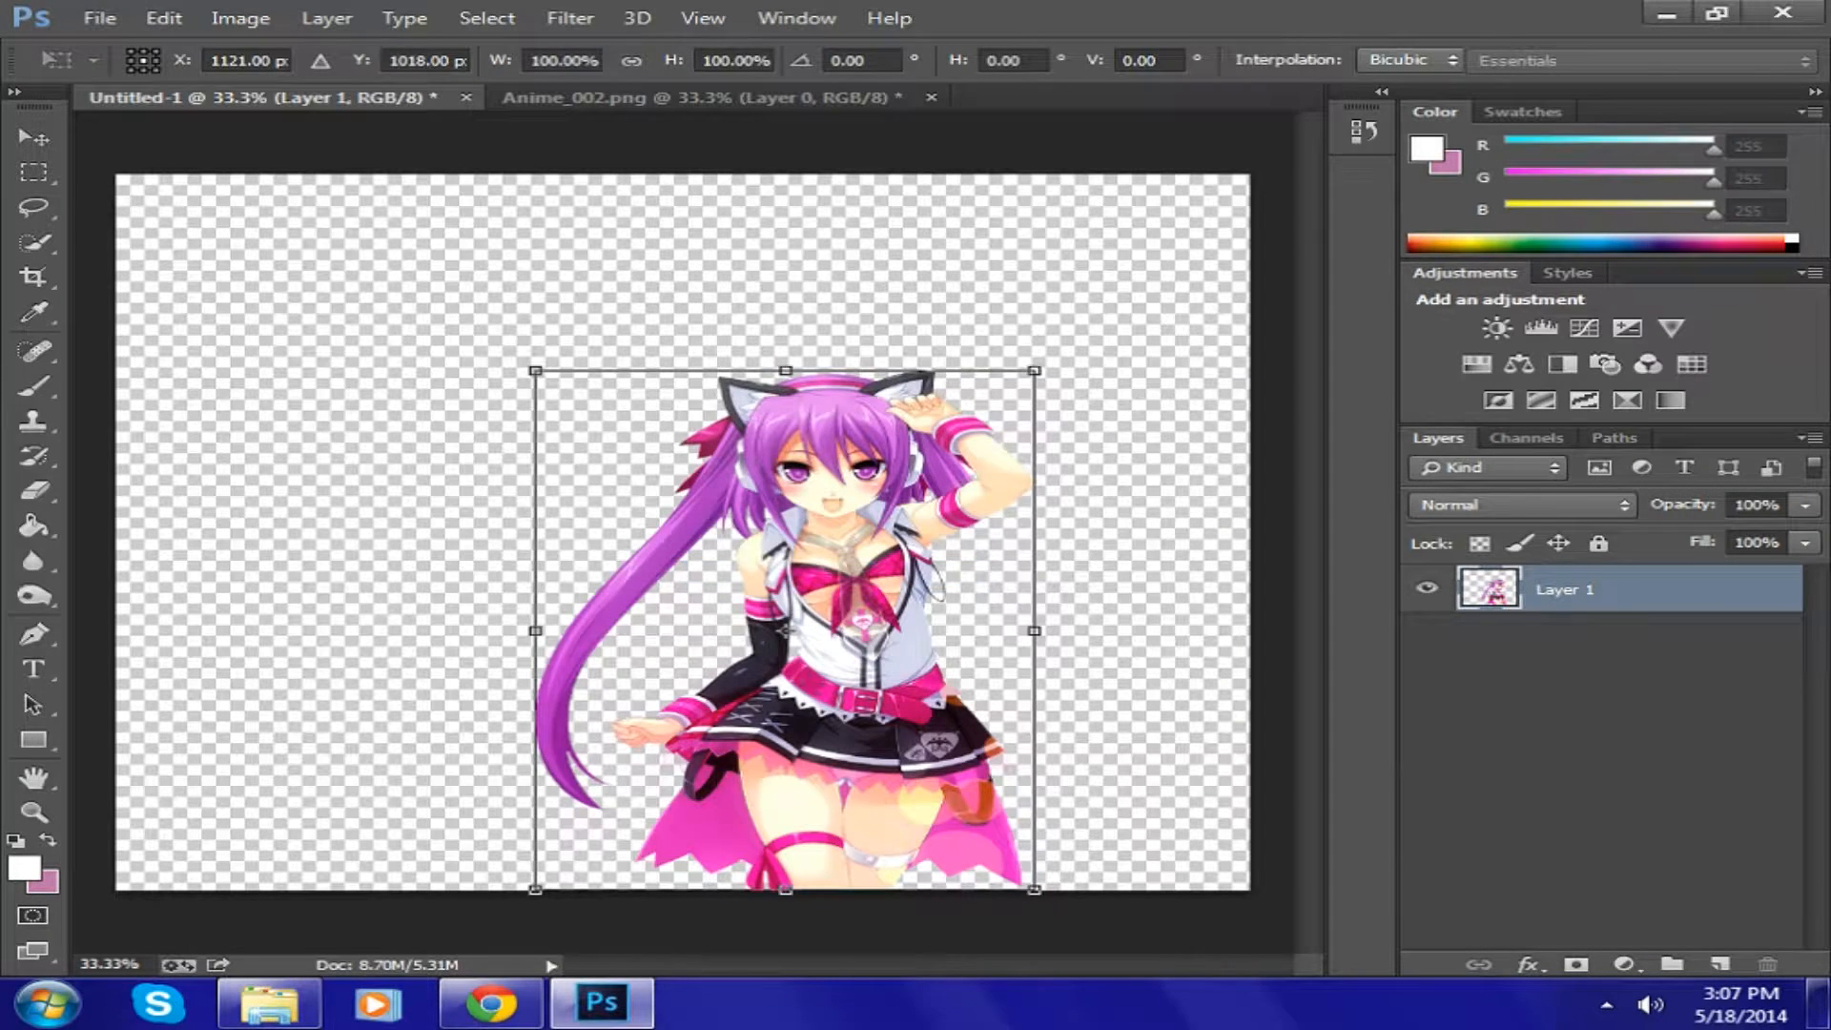
pyautogui.moveTo(536, 371); pyautogui.dragTo(262, 229)
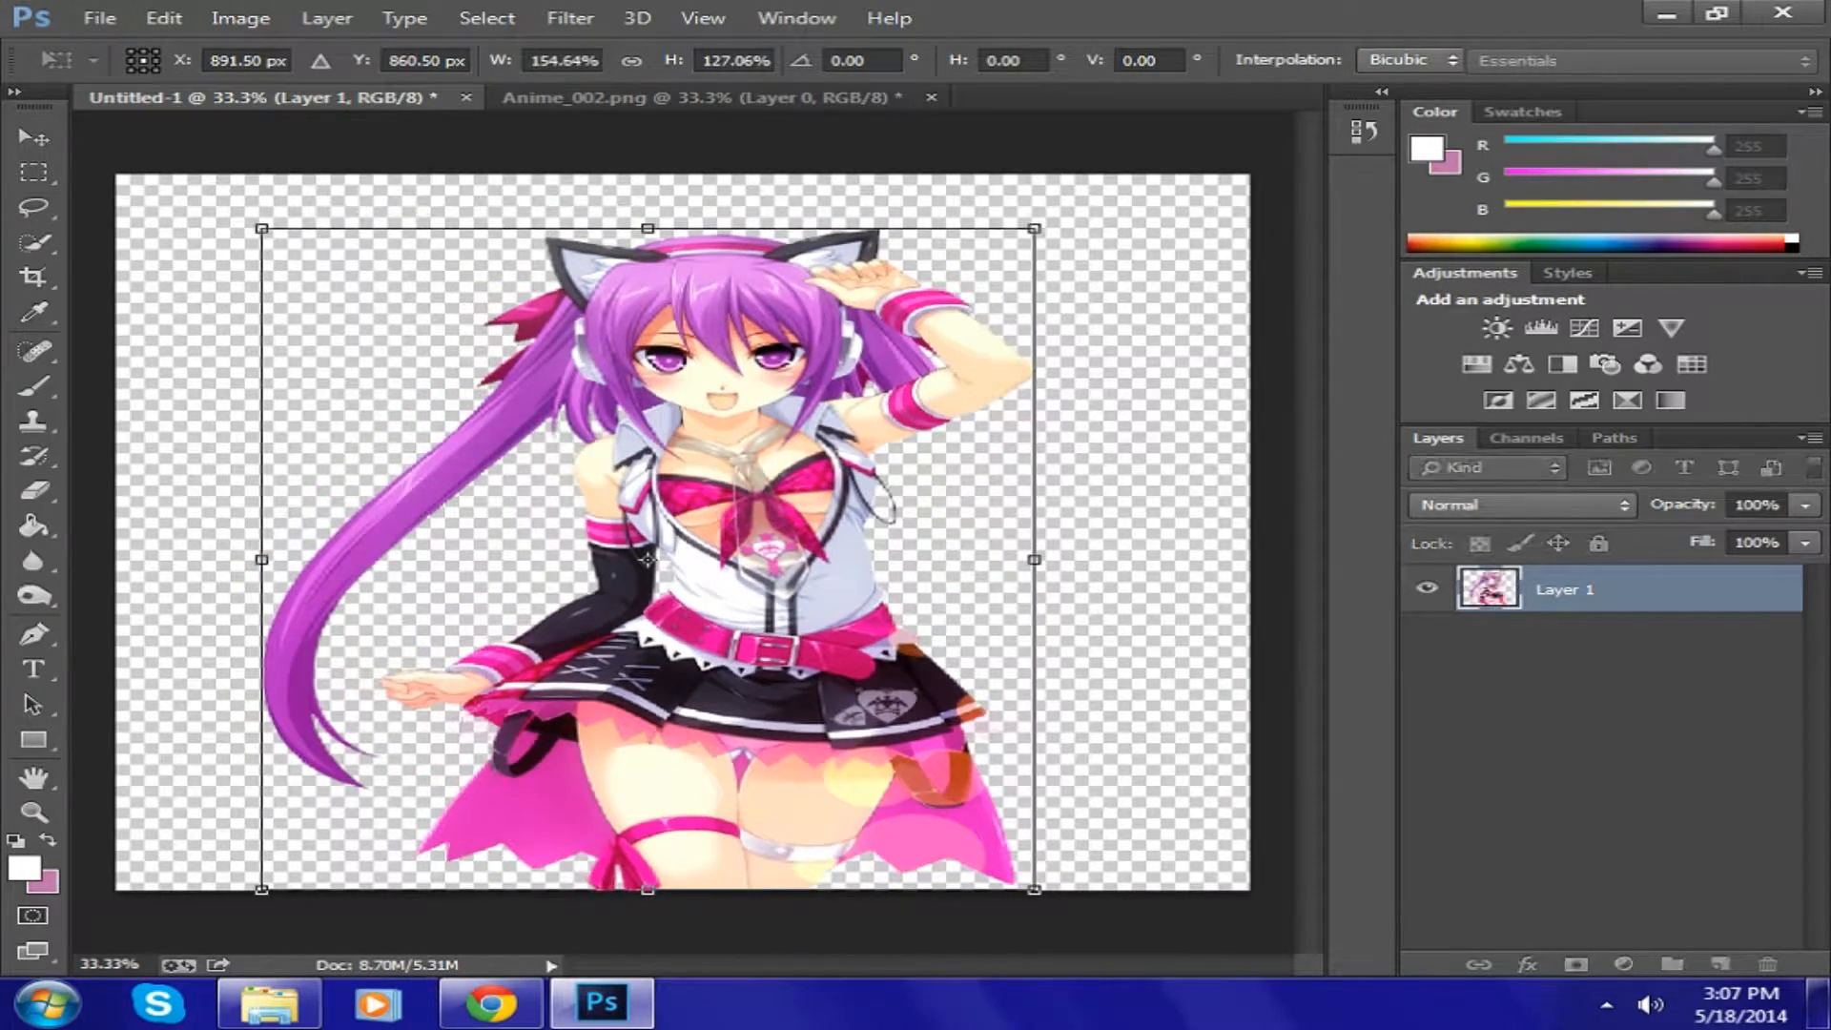
pyautogui.press('v')
pyautogui.press('Return')
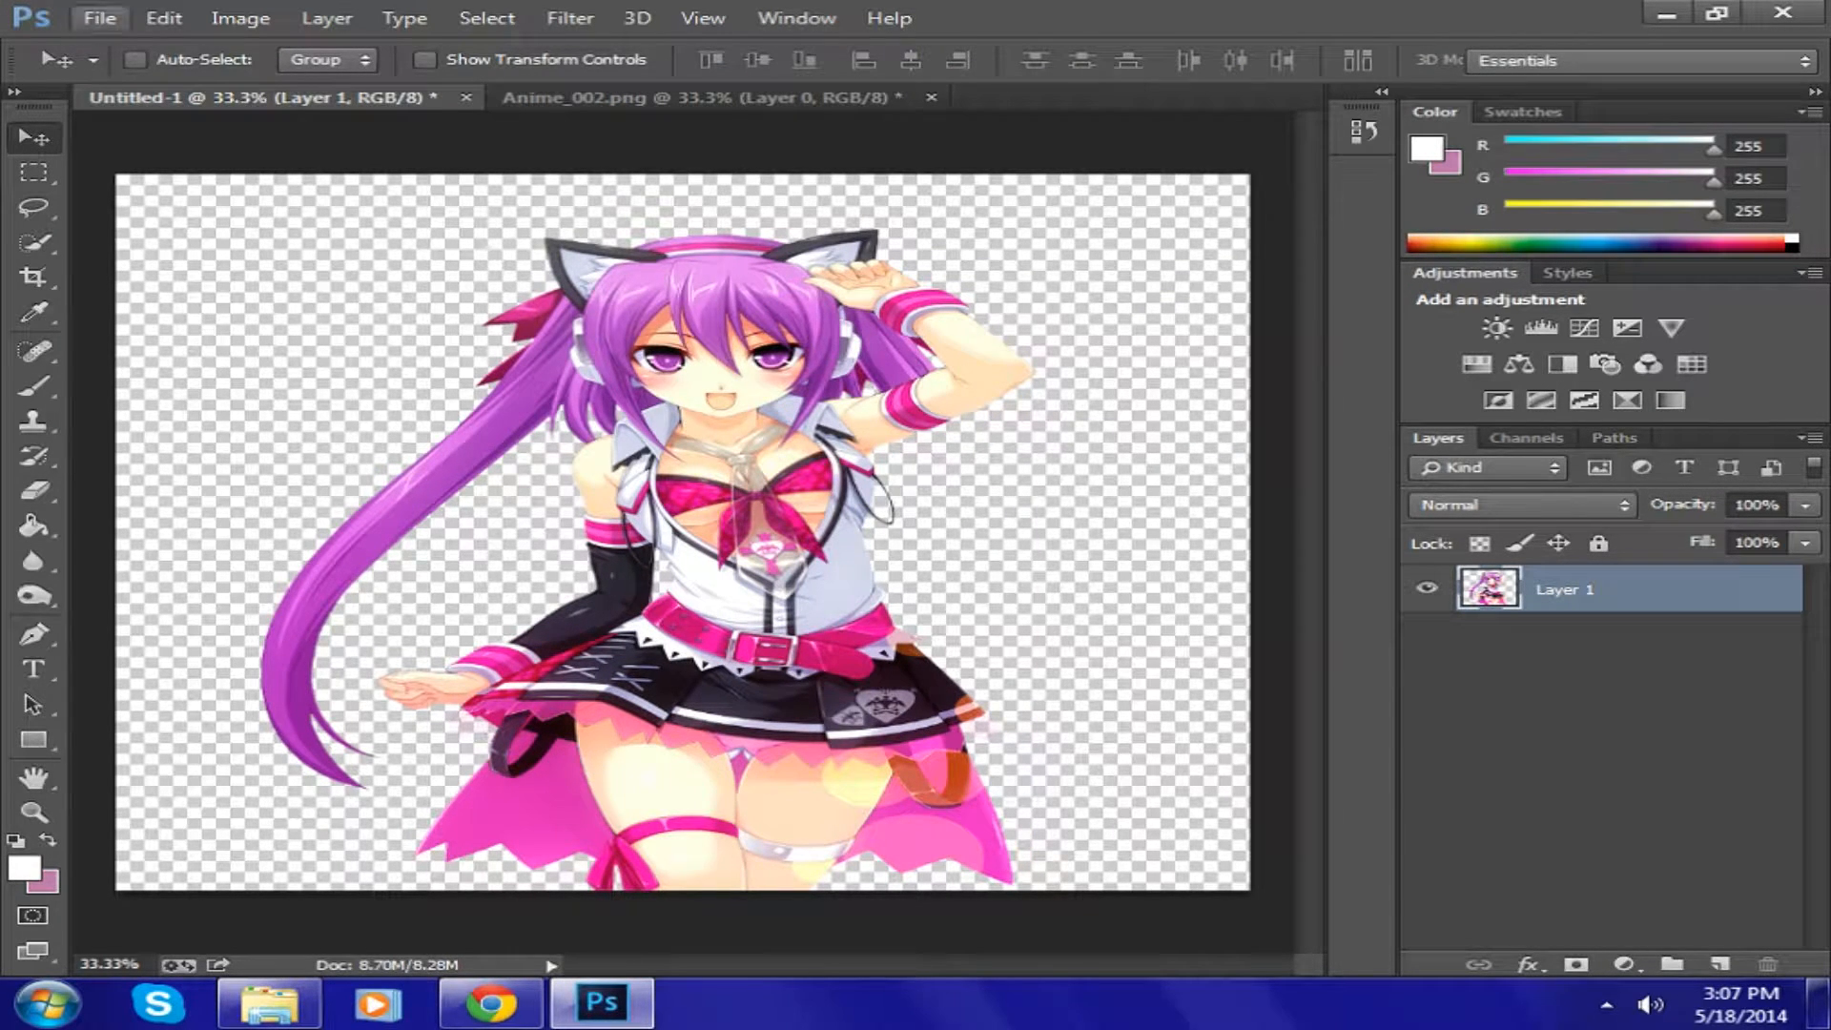
pyautogui.click(164, 17)
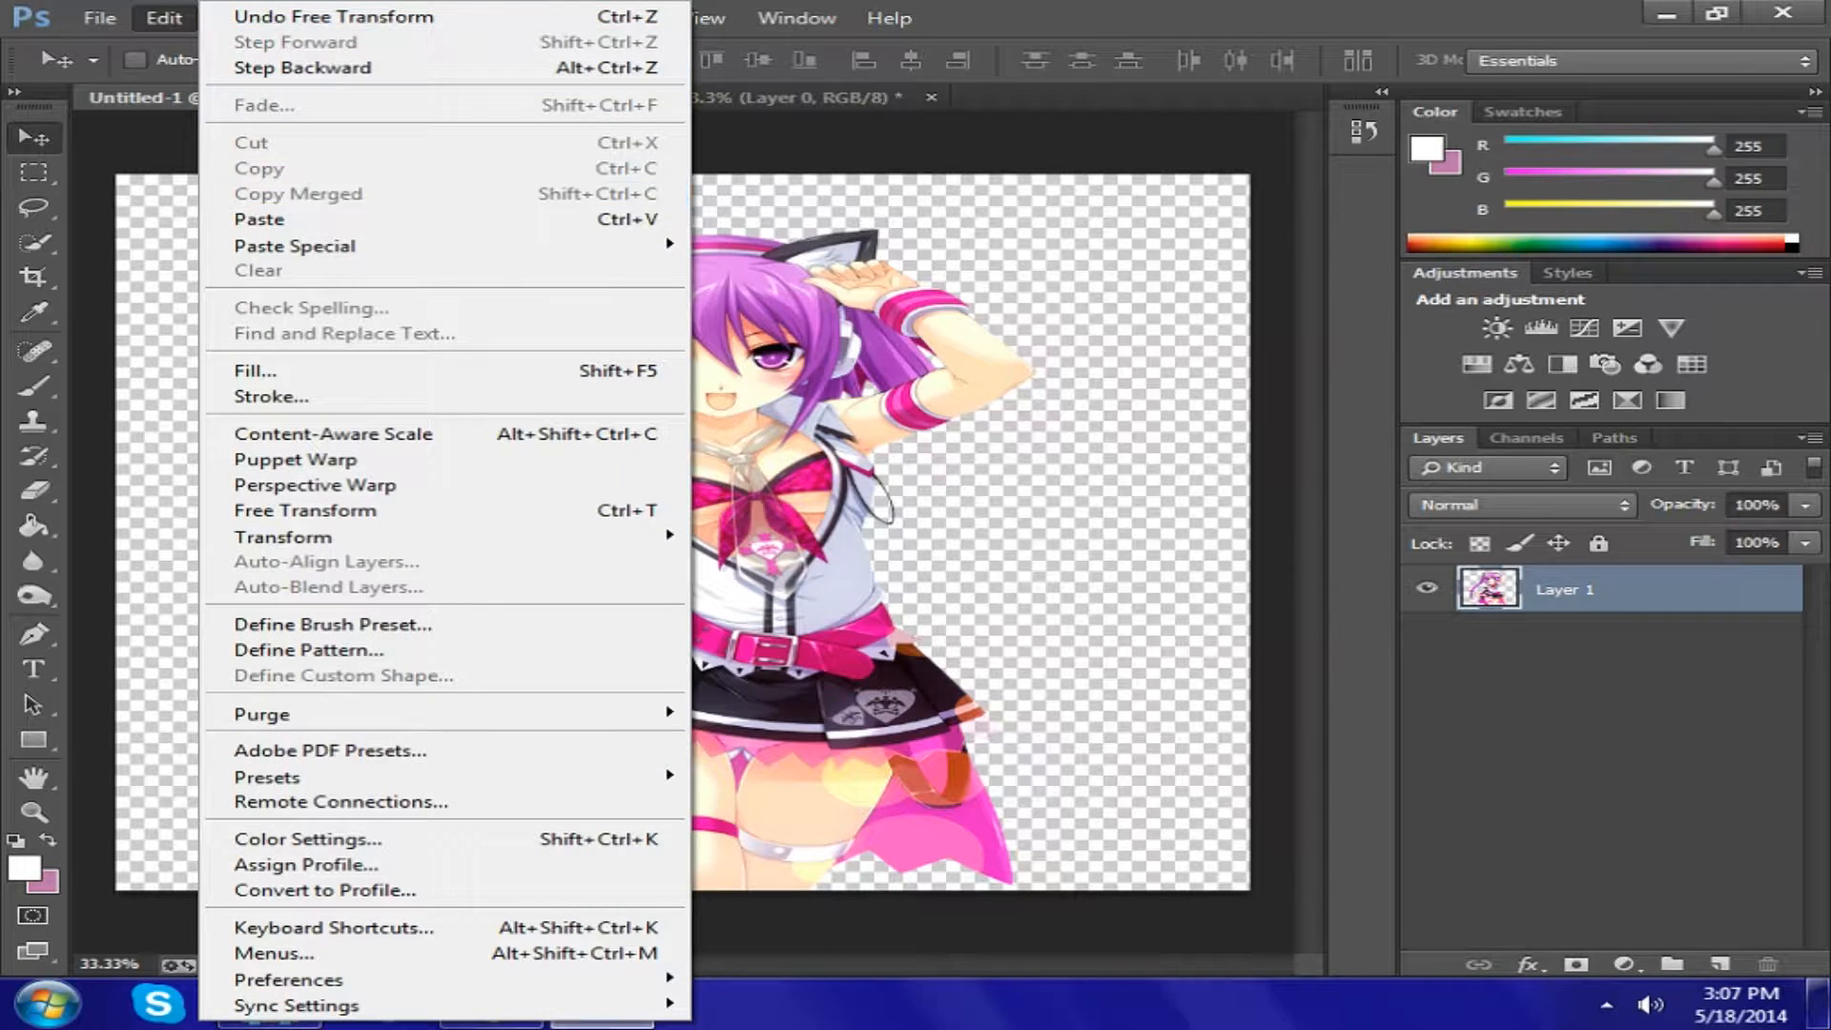
pyautogui.click(334, 17)
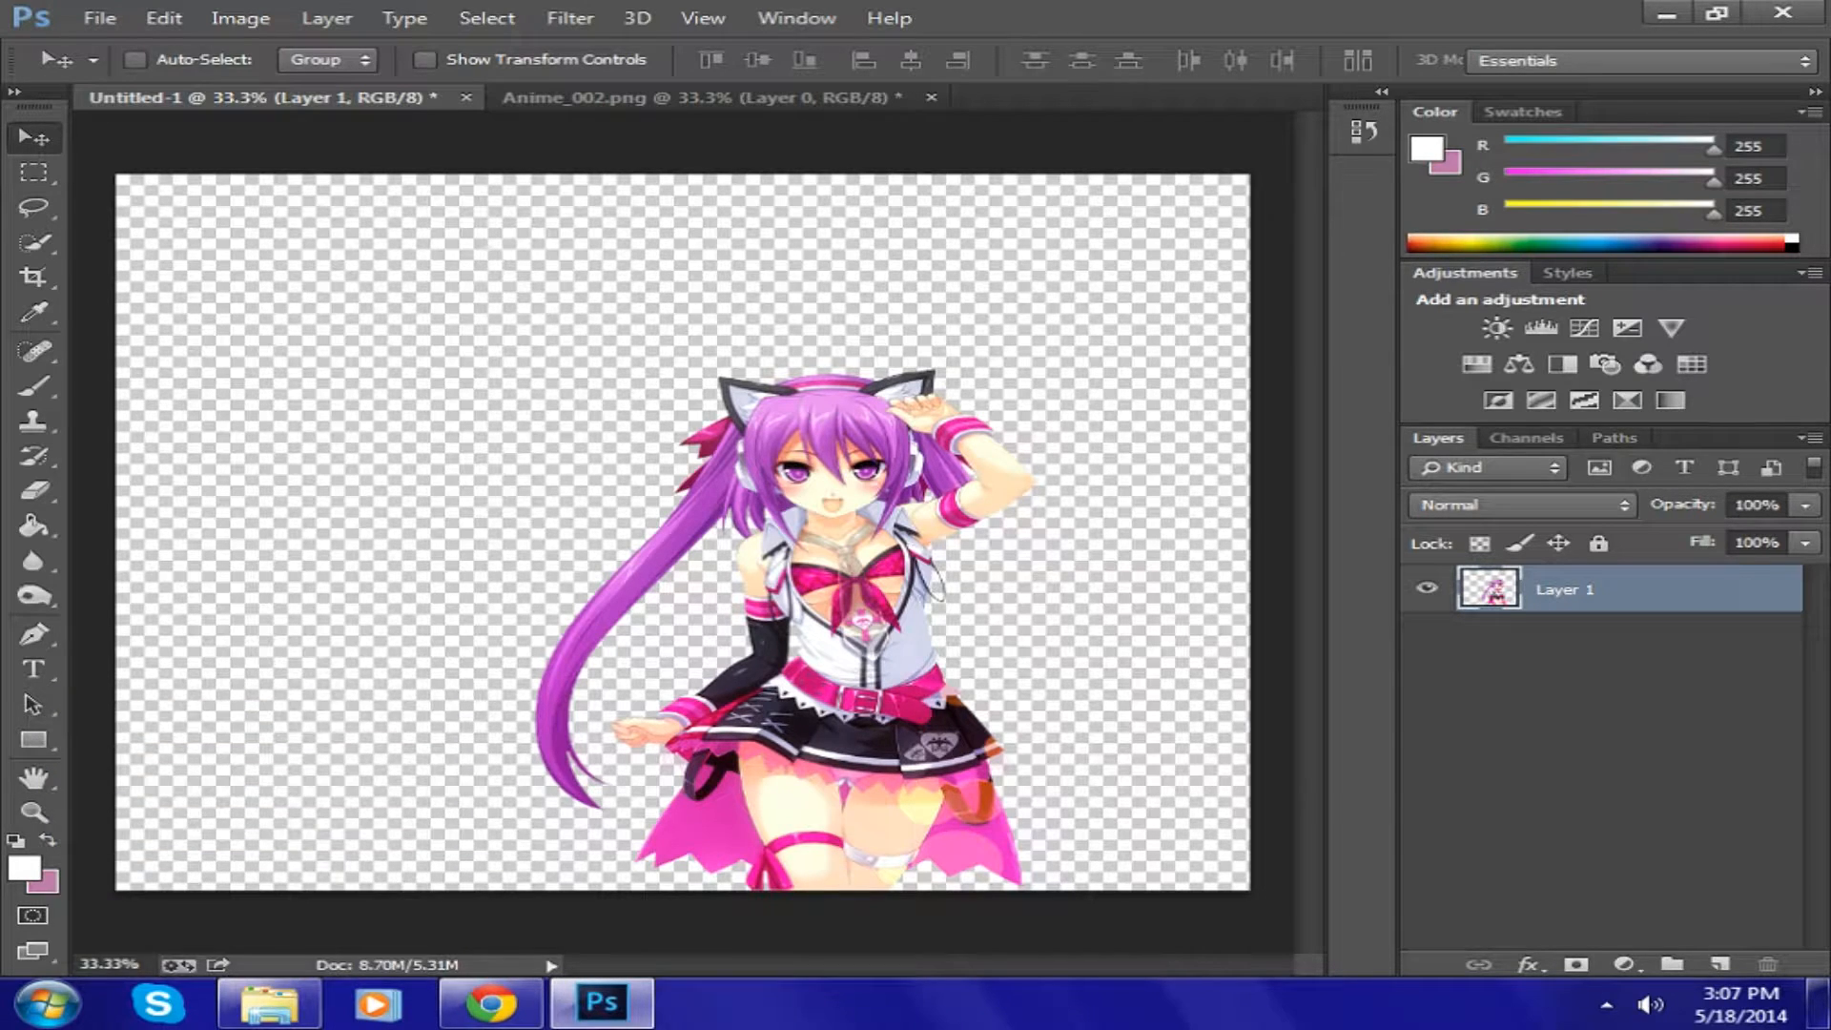
# - Shift the character slightly further toward the canvas's right edge, keeping it on the bottom edge
pyautogui.moveTo(902, 510); pyautogui.dragTo(941, 510)
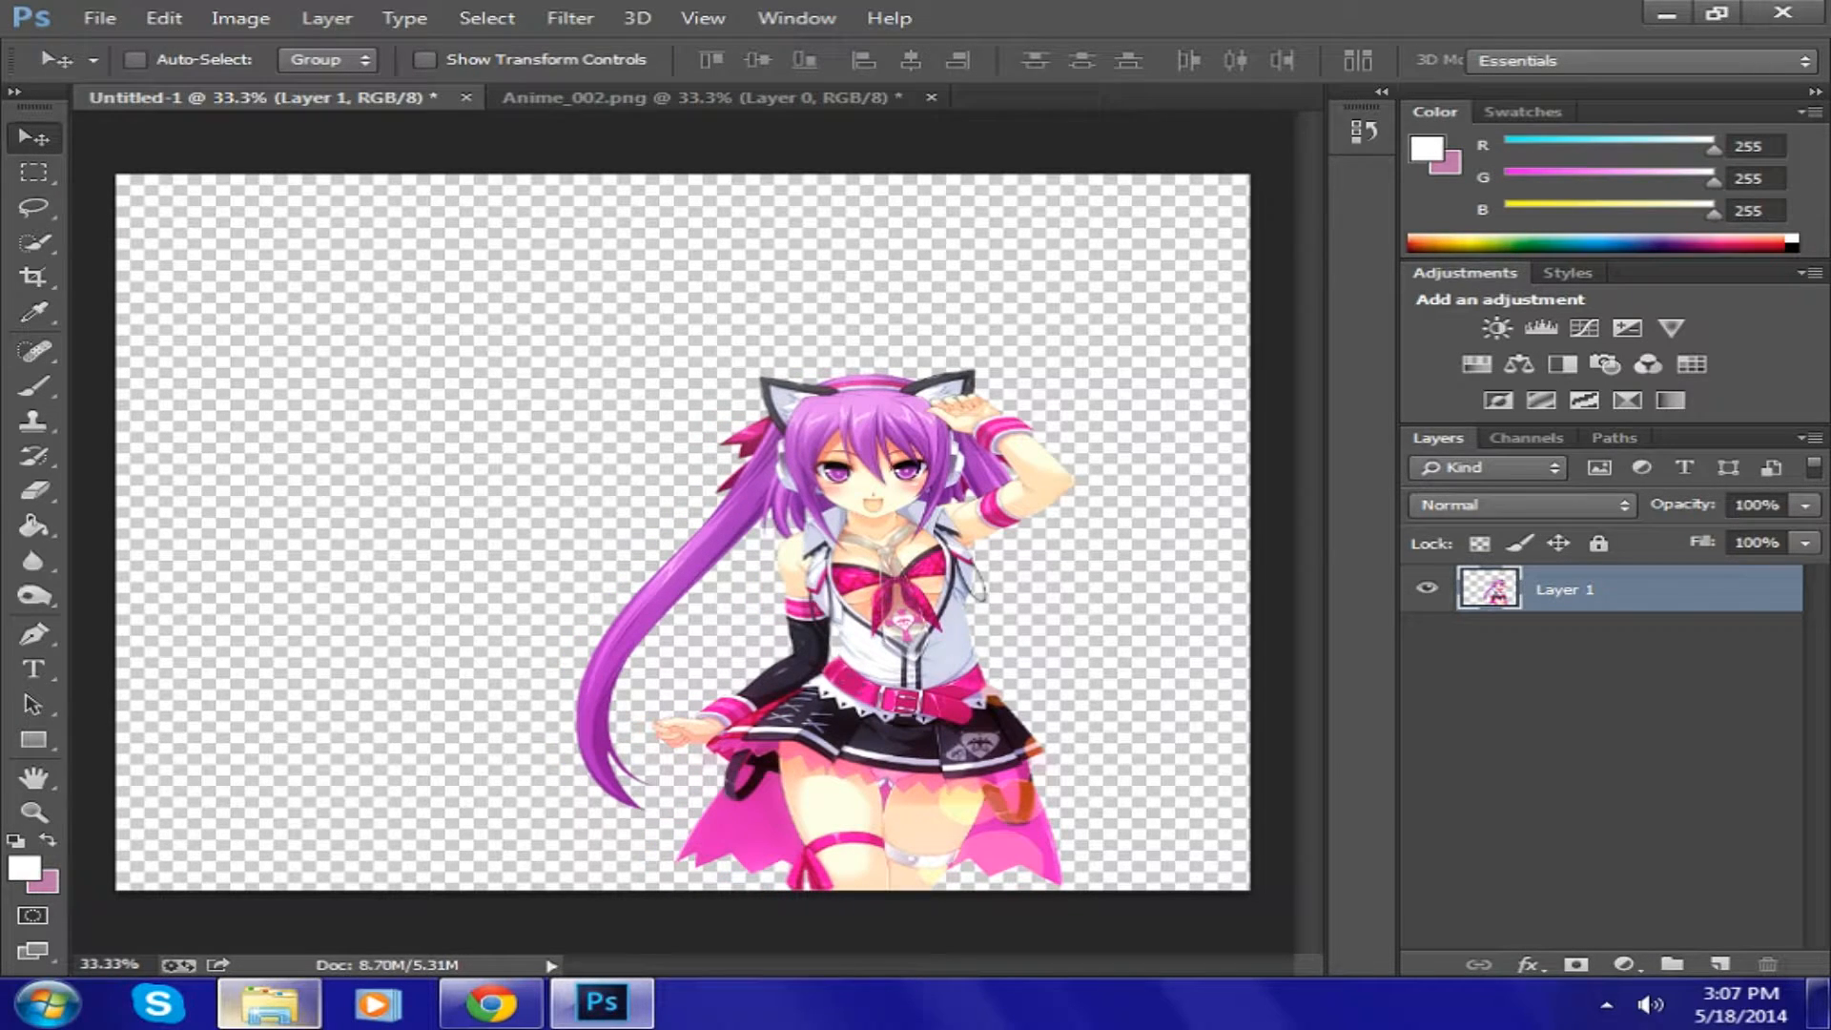
# - Switch to Google Chrome and open a new tab
pyautogui.moveTo(269, 1004)
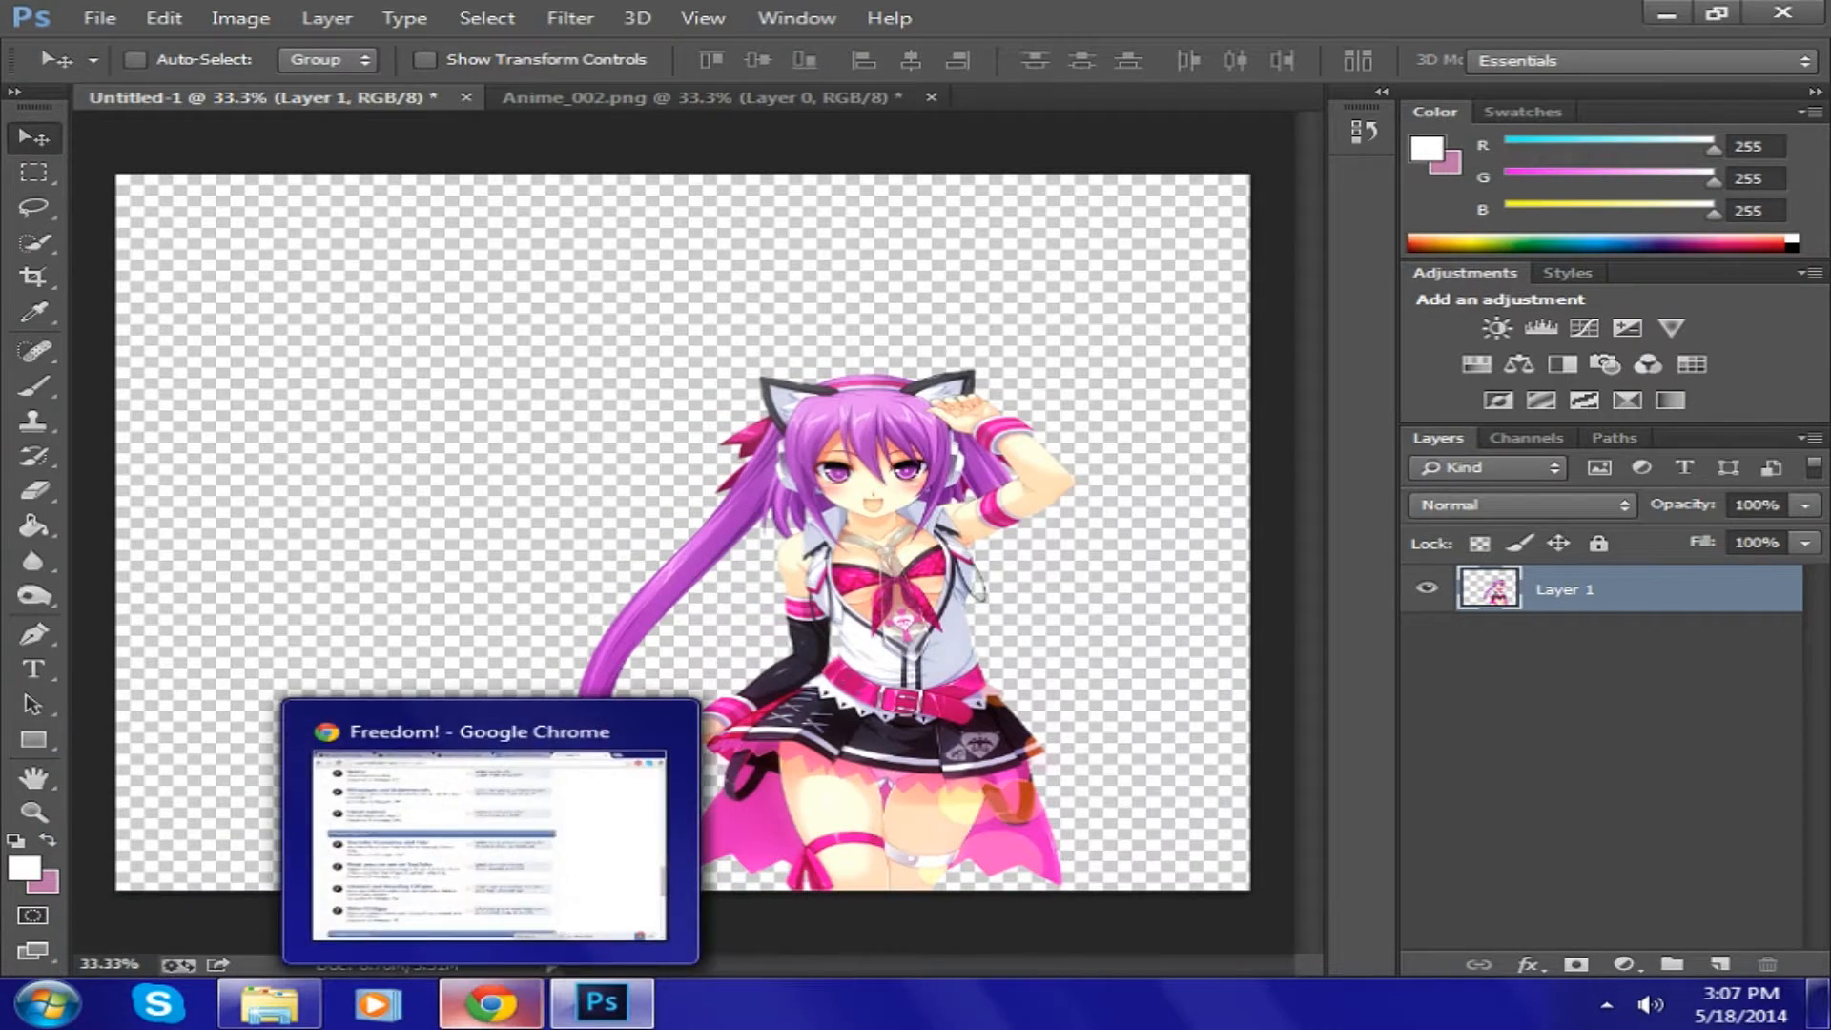
pyautogui.click(491, 1003)
pyautogui.click(1581, 17)
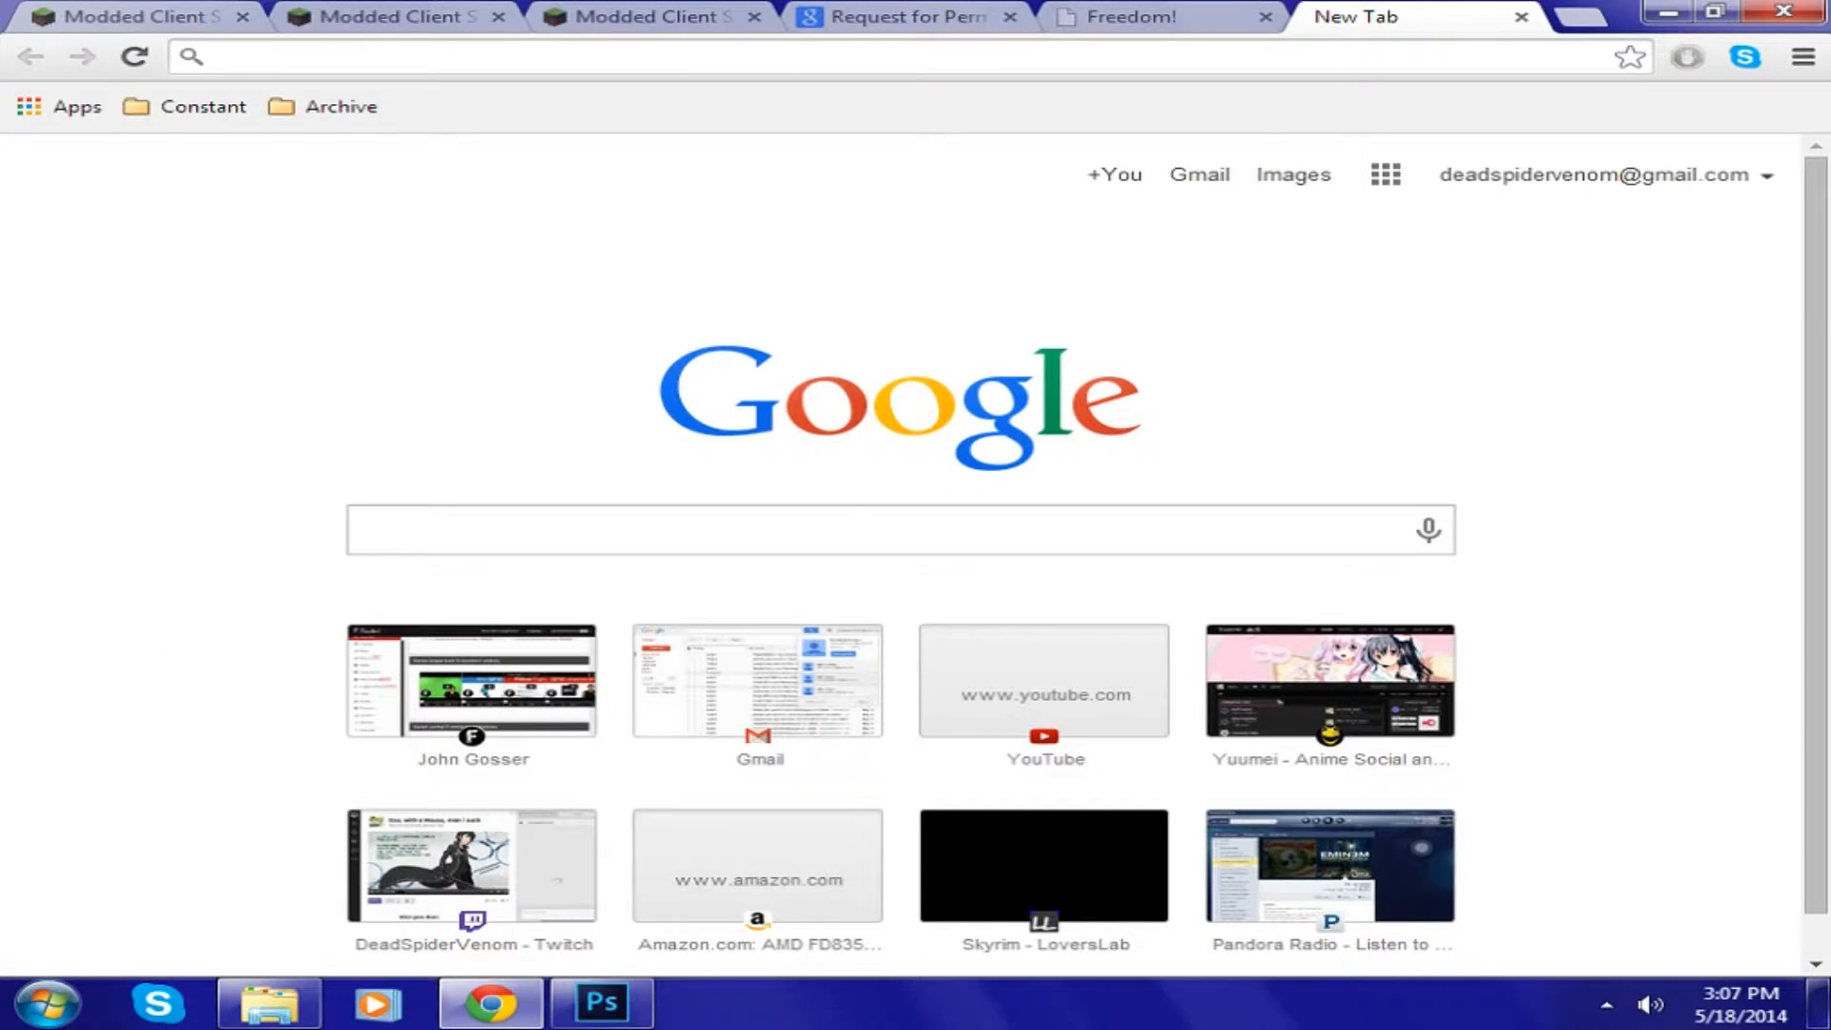
pyautogui.write('floo')
pyautogui.press('BackSpace')
pyautogui.press('BackSpace')
pyautogui.press('BackSpace')
pyautogui.press('BackSpace')
# - Search the web for "field with wildflowers"
pyautogui.write('f')
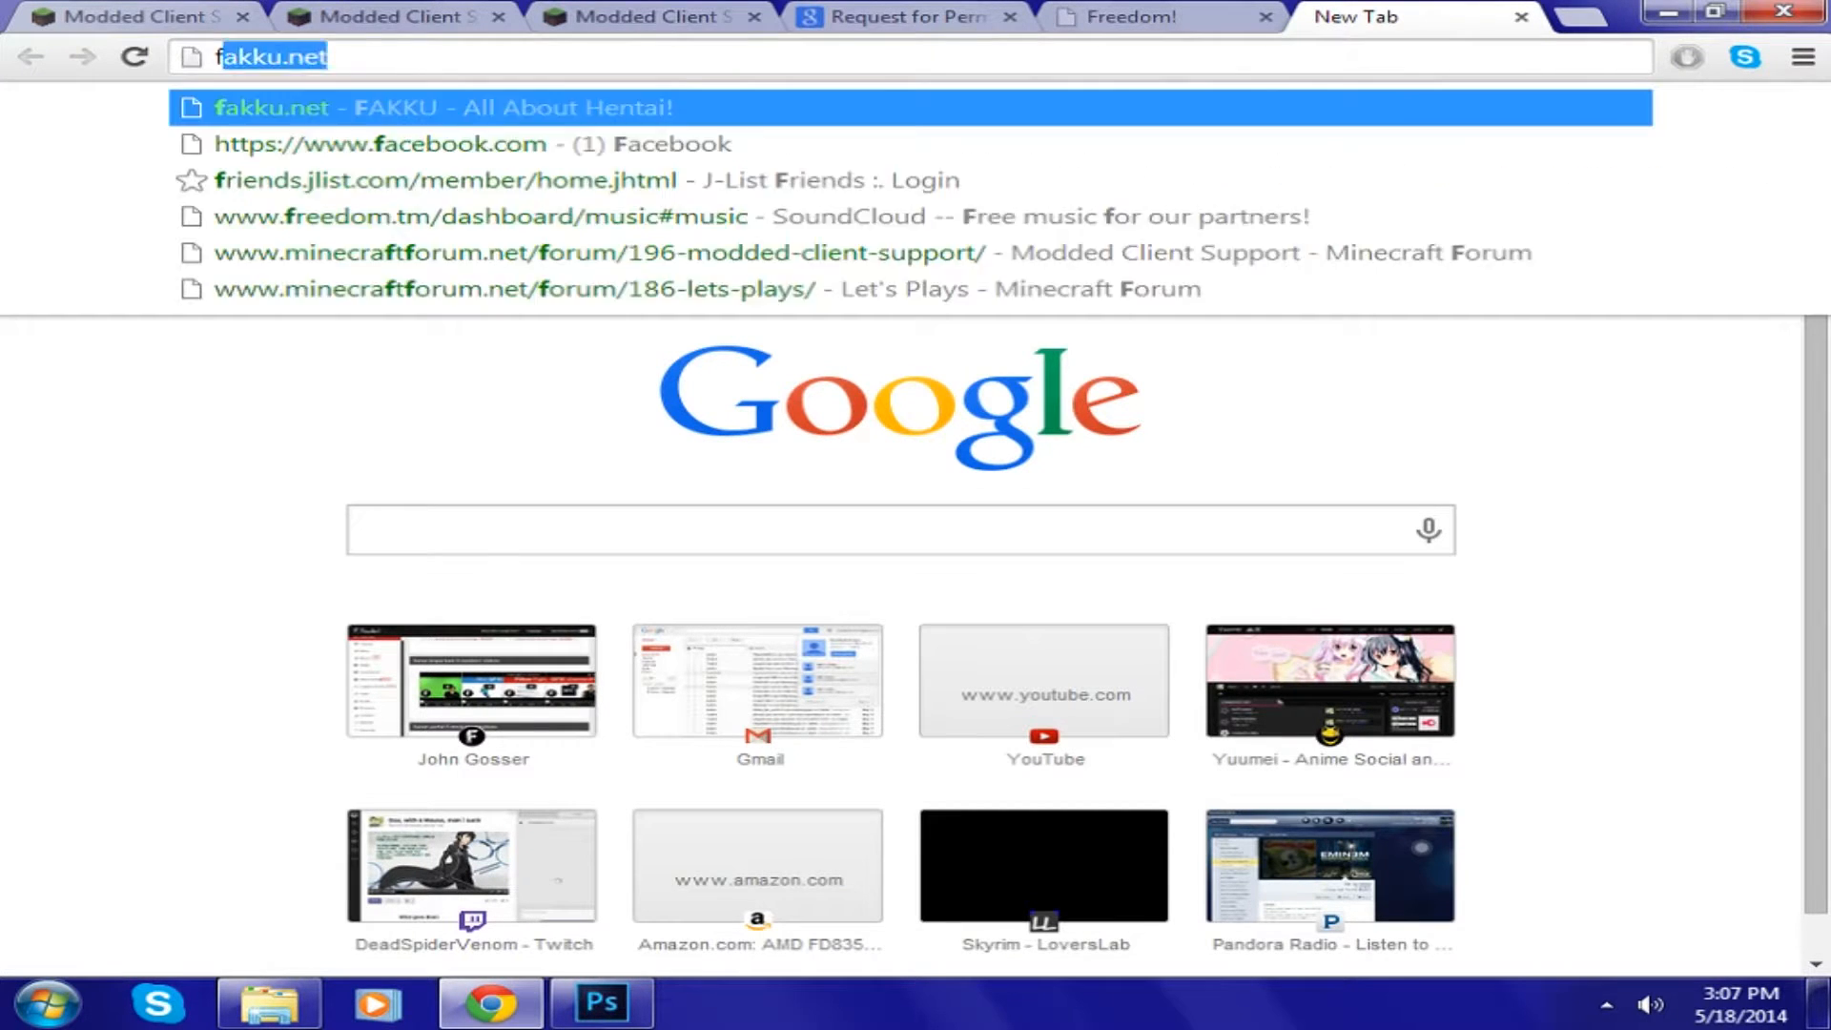
pyautogui.write('ei')
pyautogui.press('BackSpace')
pyautogui.press('BackSpace')
pyautogui.write('oe')
pyautogui.press('BackSpace')
pyautogui.press('BackSpace')
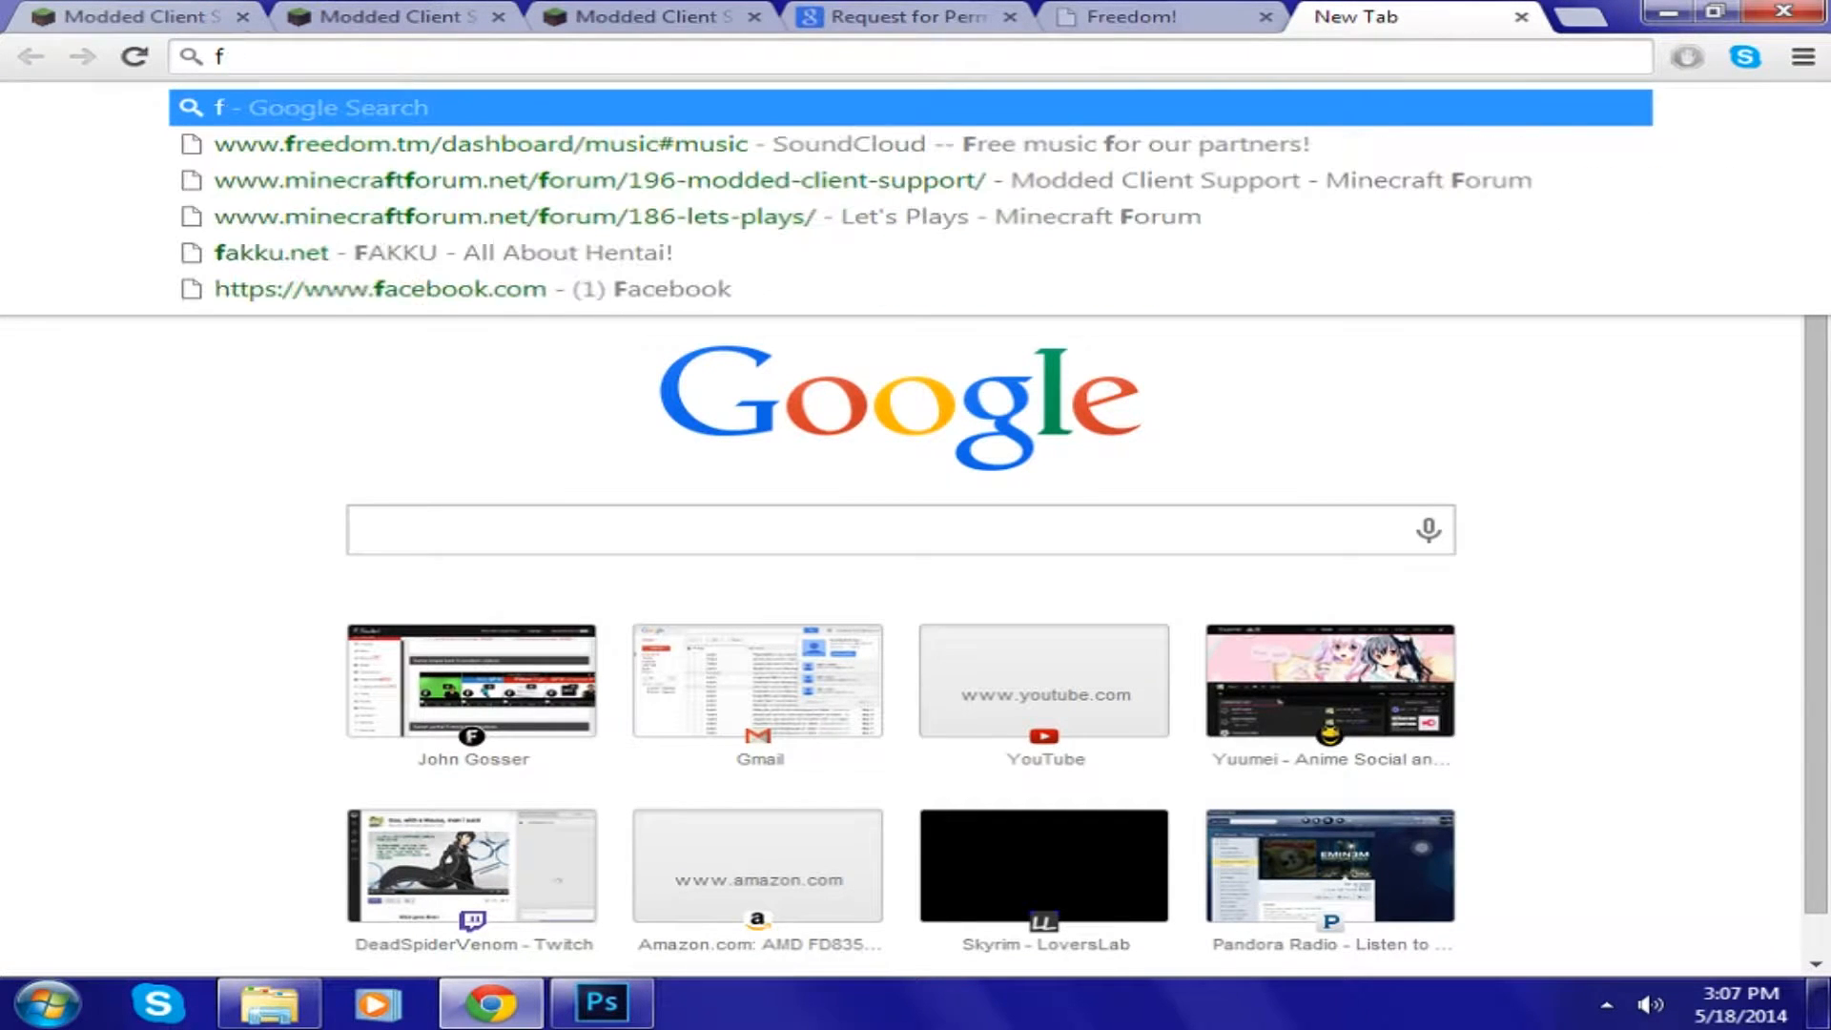
pyautogui.write('ield ')
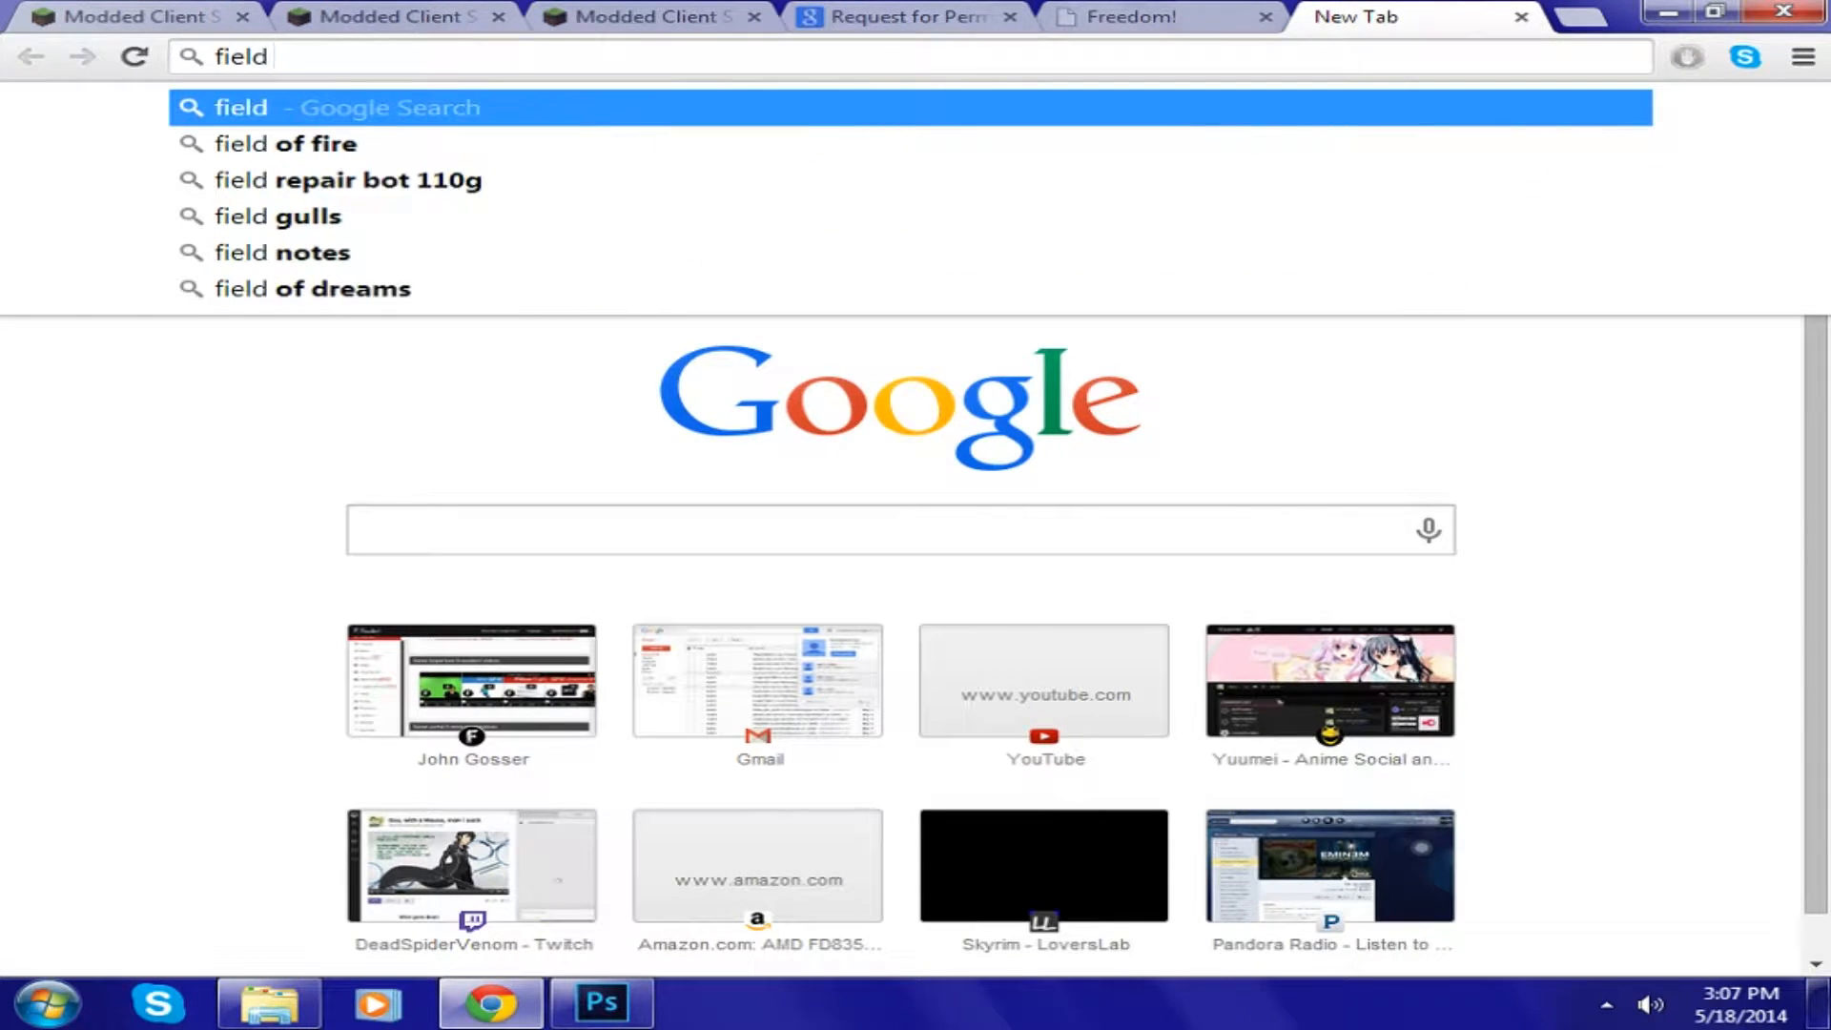
pyautogui.write('with flow')
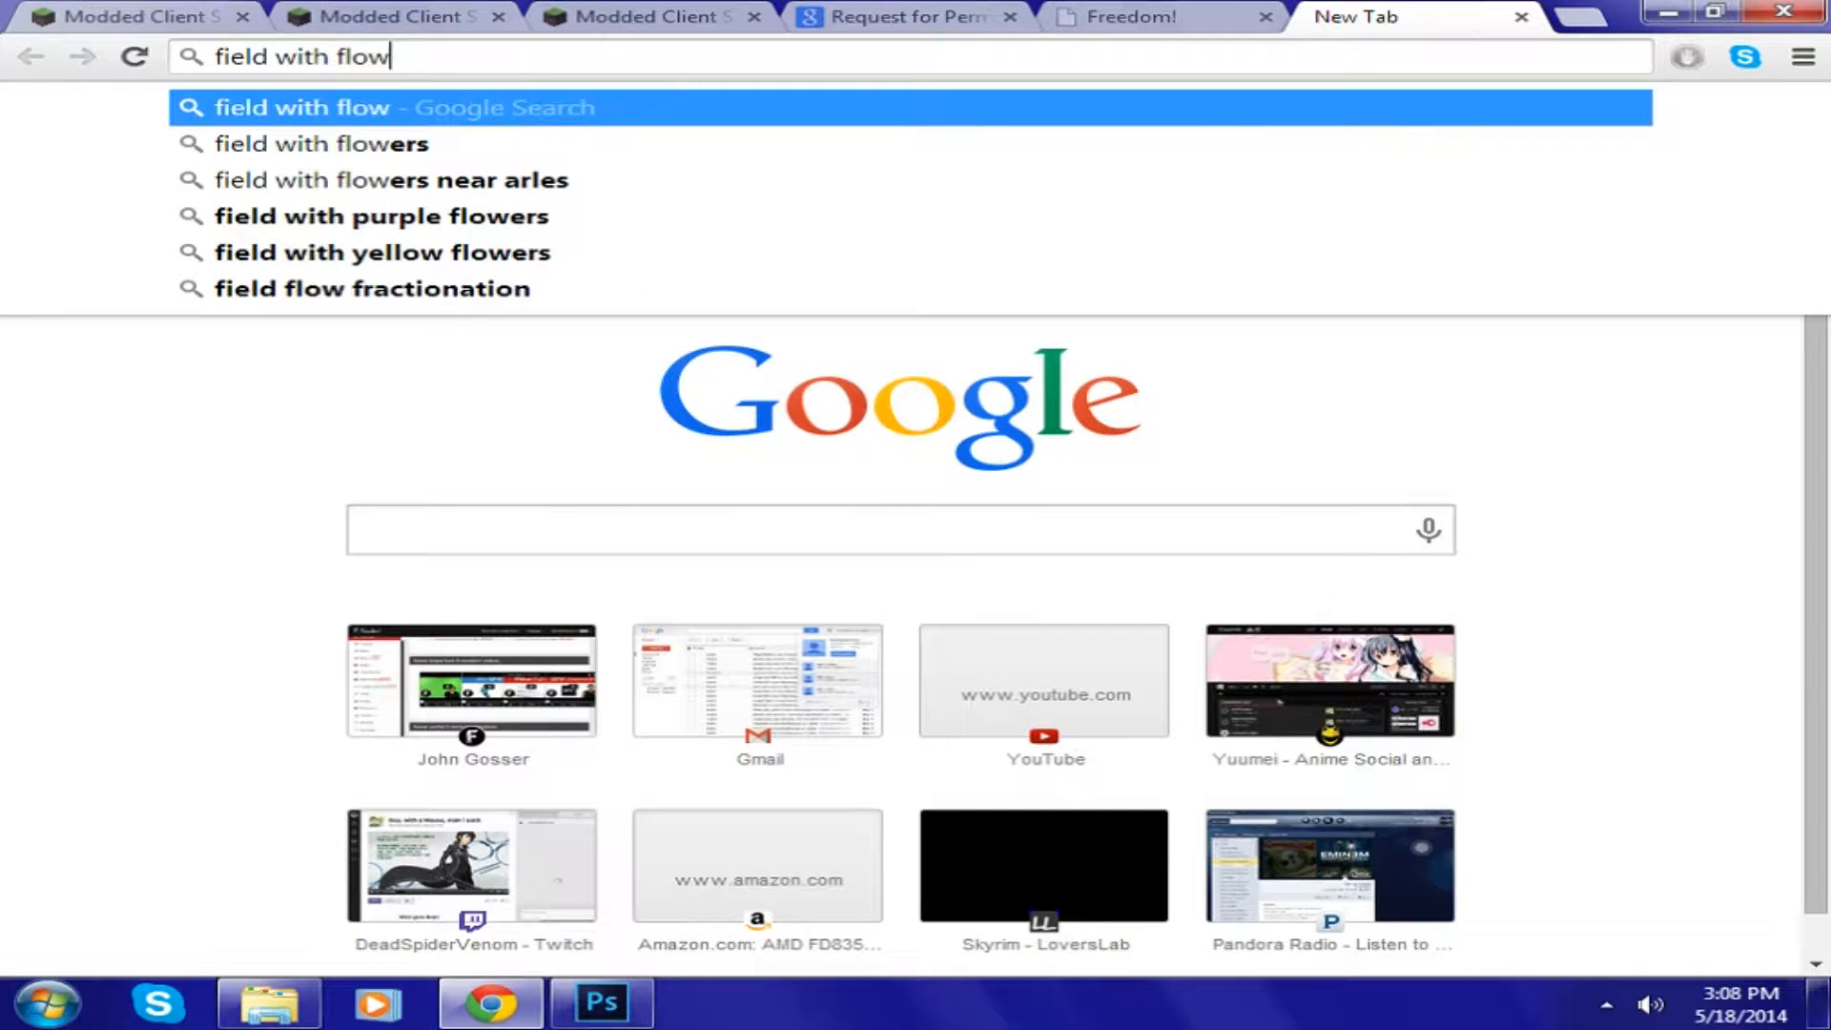
pyautogui.press('BackSpace')
pyautogui.press('BackSpace')
pyautogui.press('BackSpace')
pyautogui.press('BackSpace')
pyautogui.write('wild')
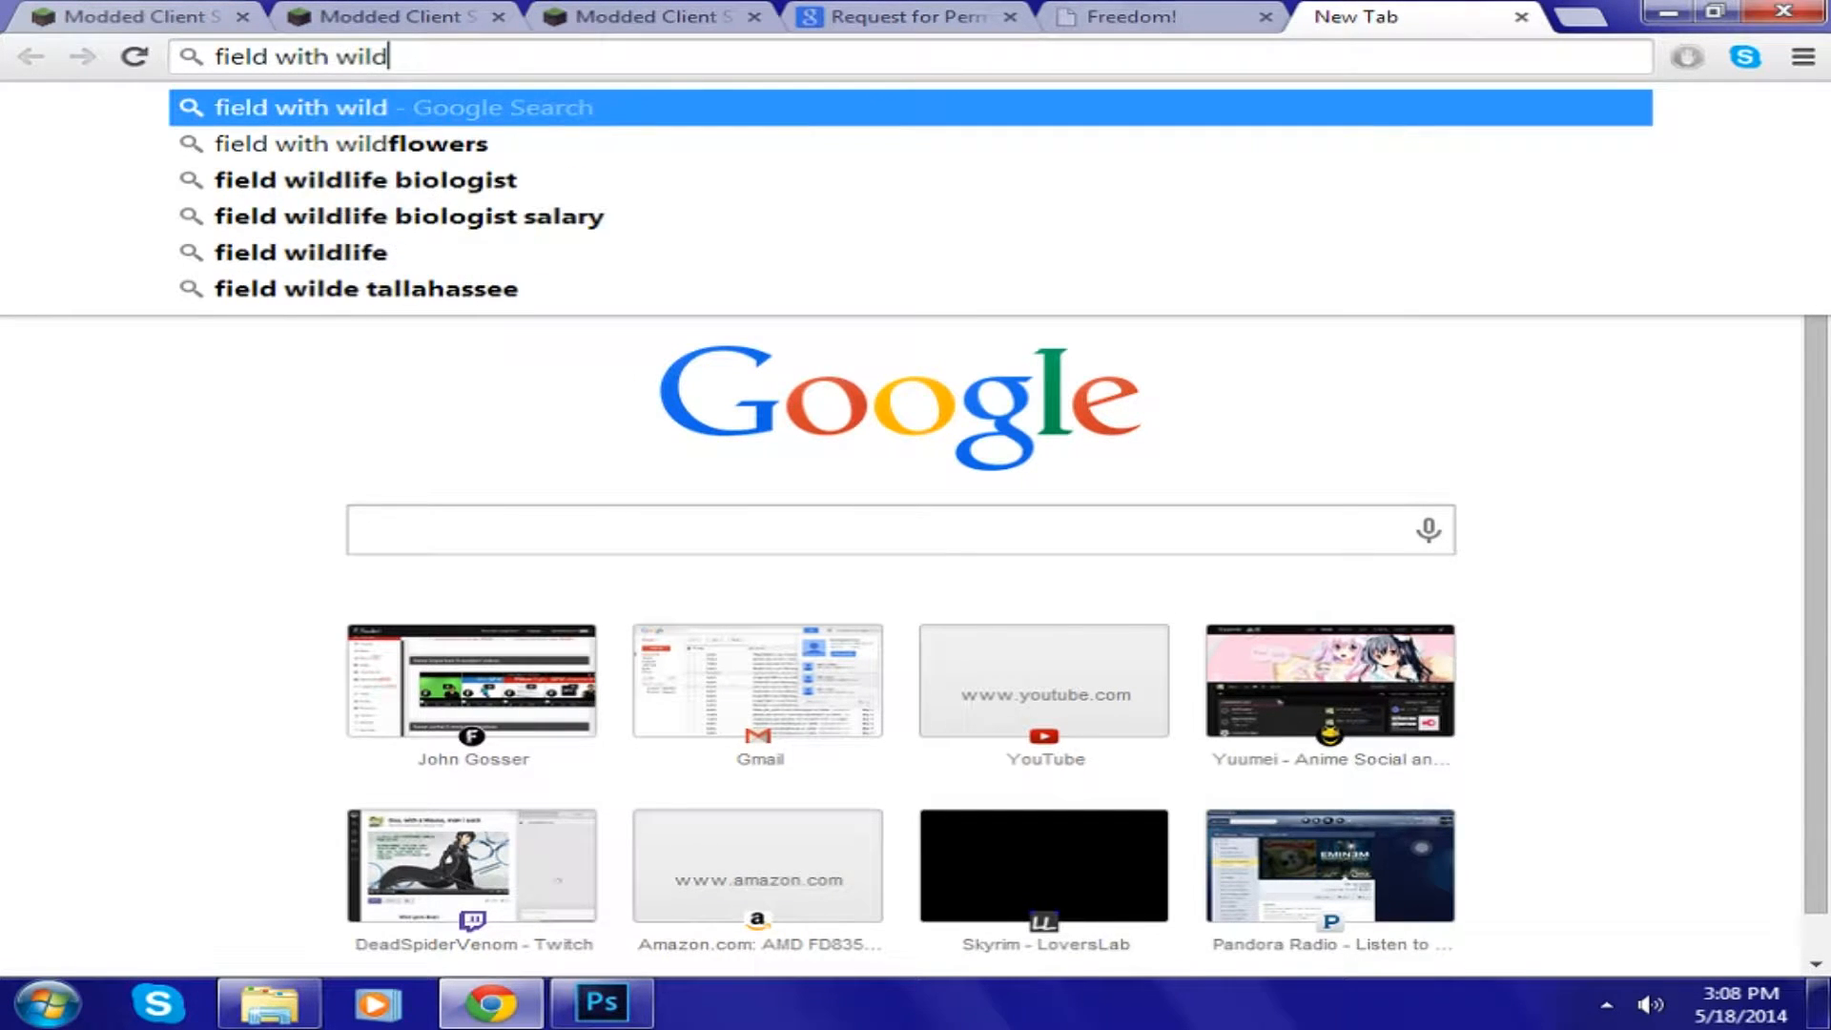
pyautogui.press('Down')
pyautogui.press('Return')
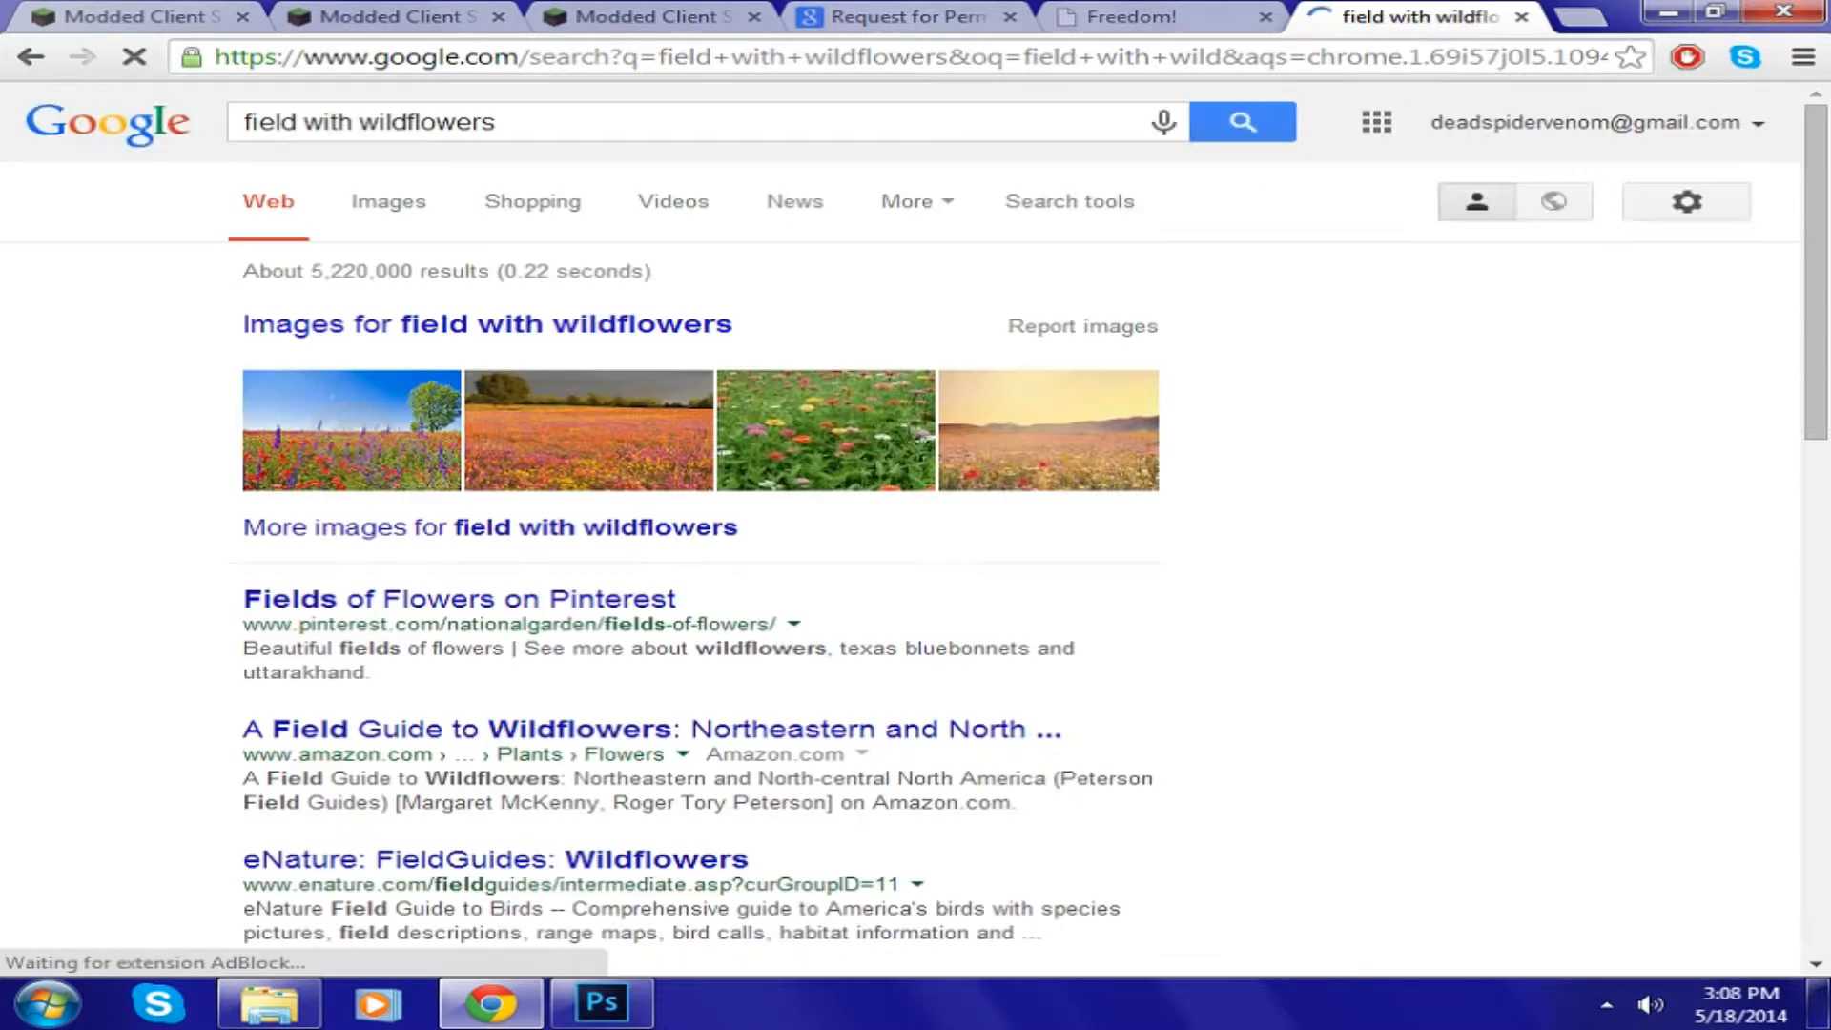
# - Switch the wildflower search to image results and browse to the sunset meadow picture from presse17.blogspot.com
pyautogui.click(388, 201)
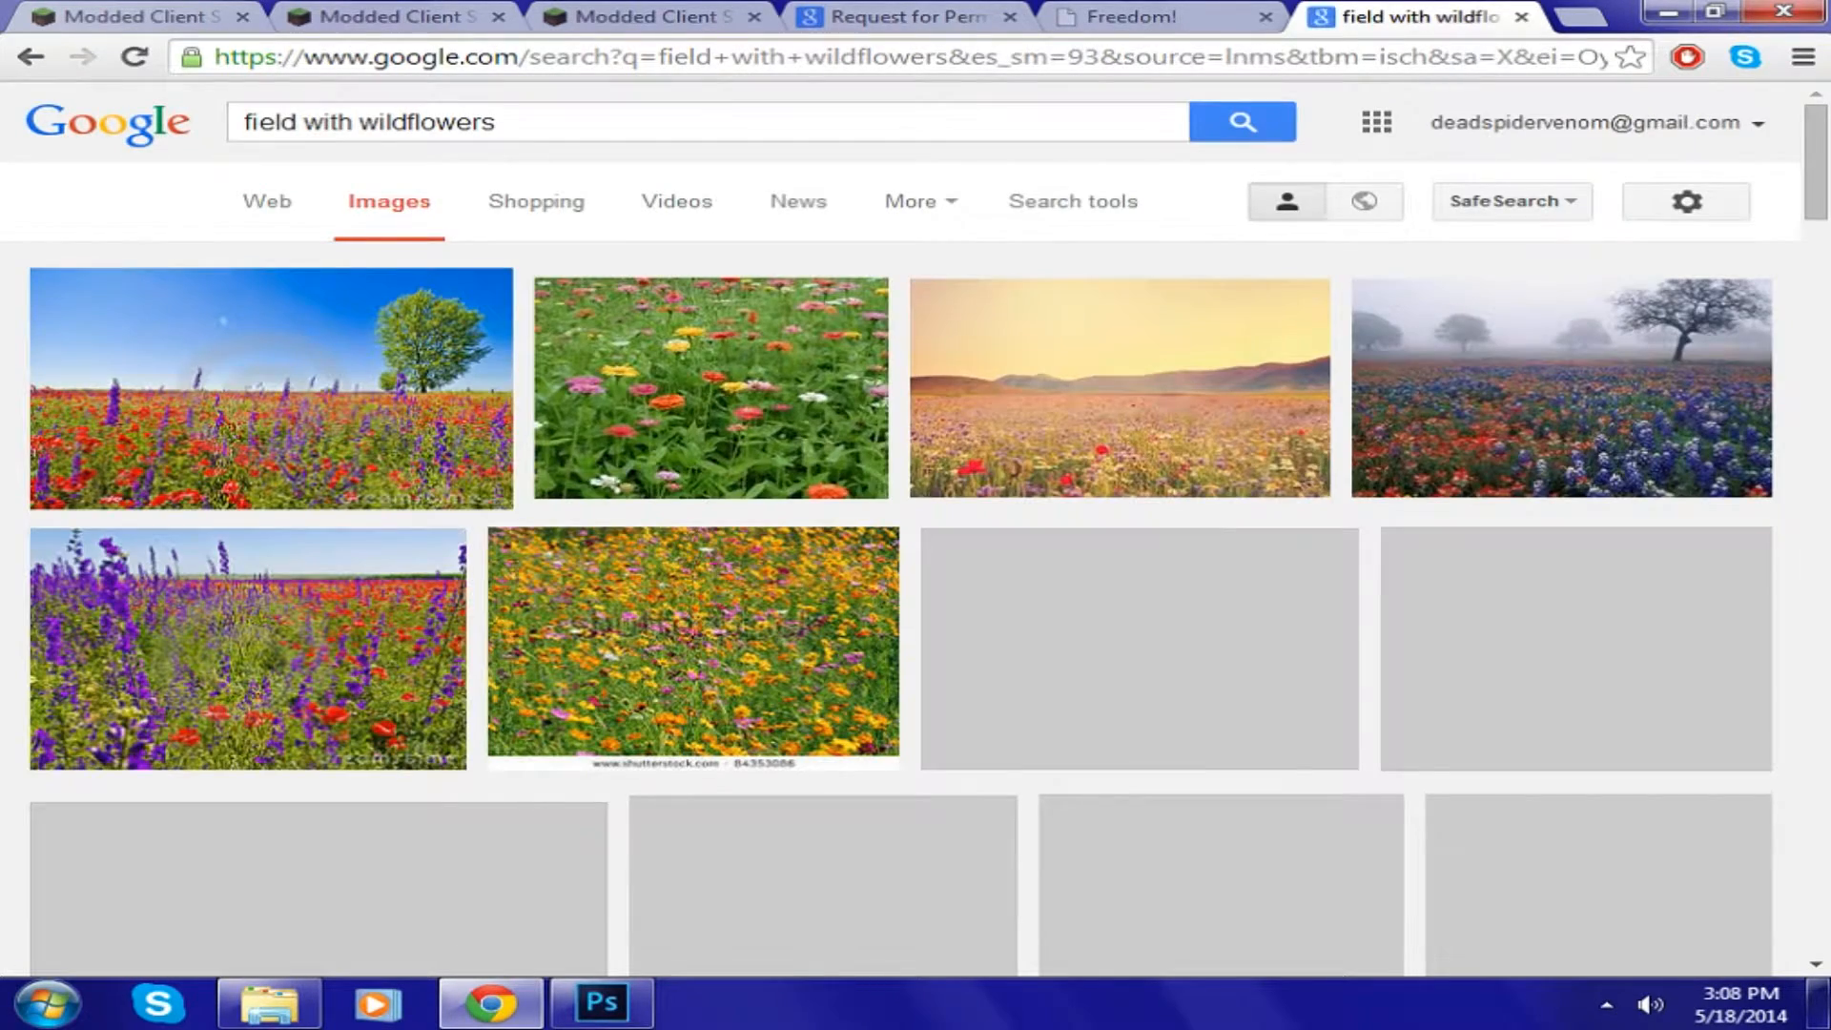
pyautogui.scroll(-4, 711, 458)
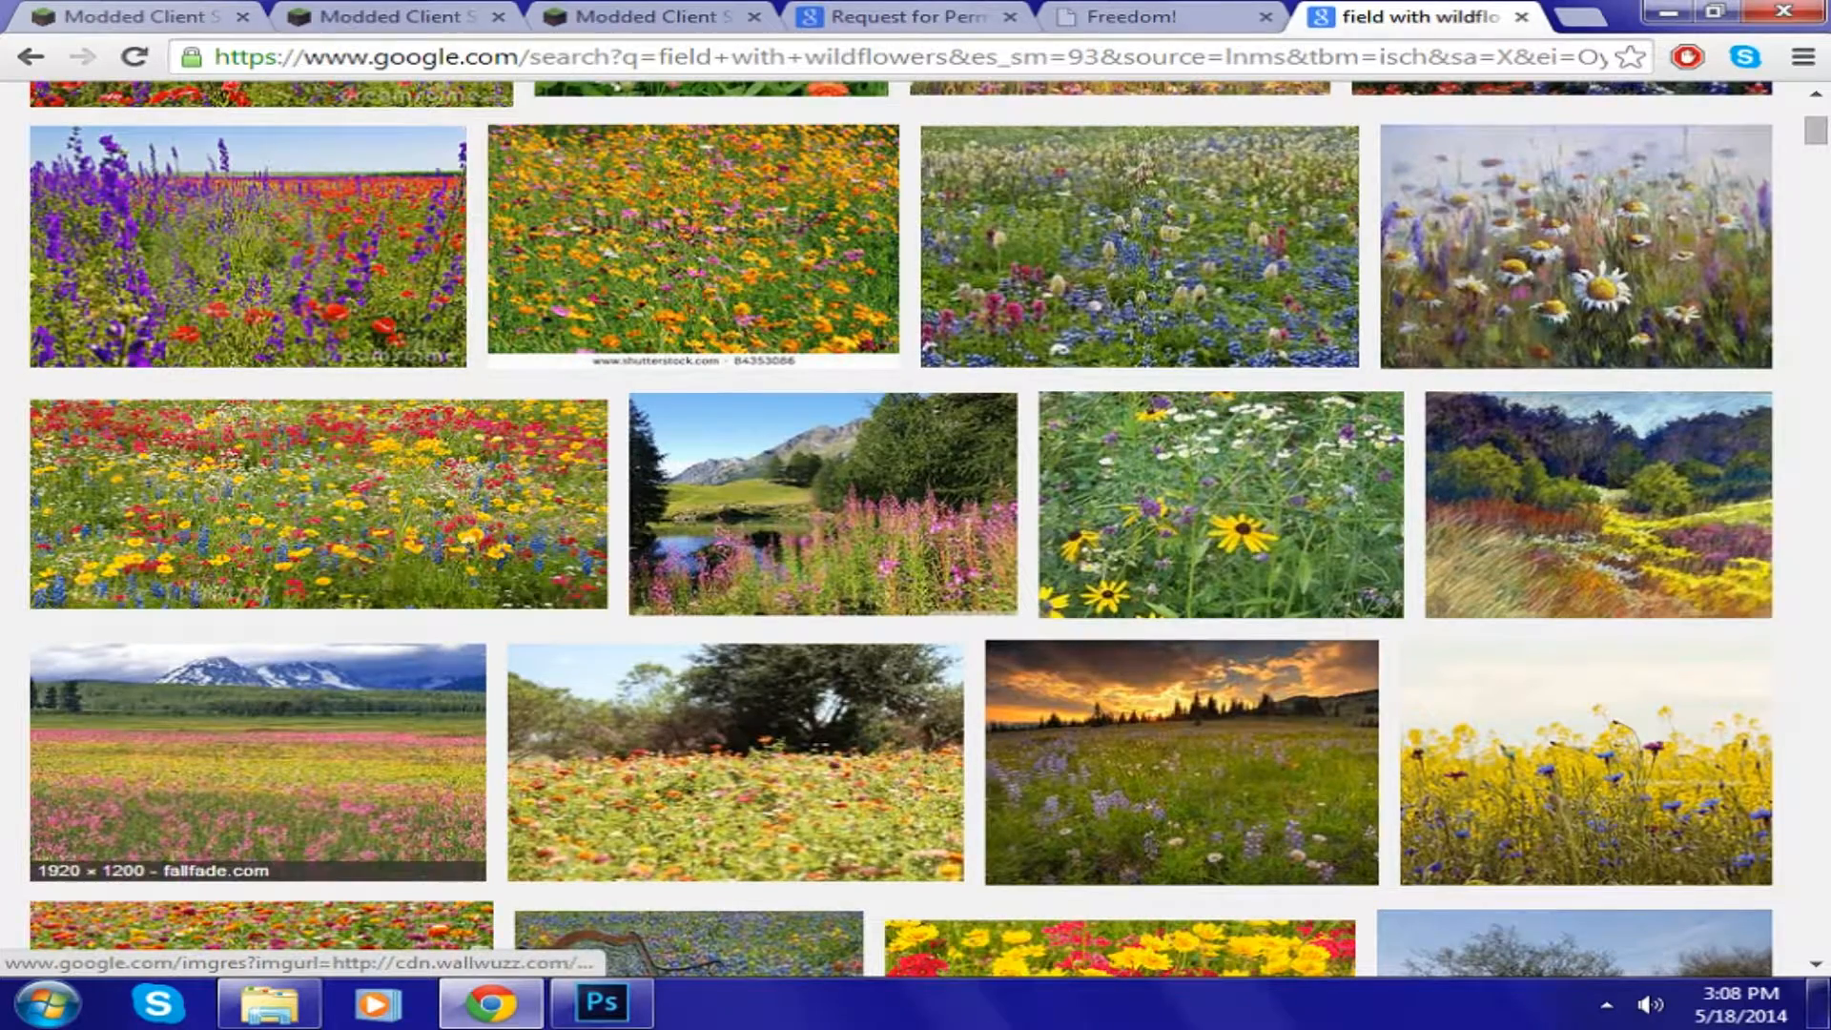
pyautogui.scroll(-1, 1183, 668)
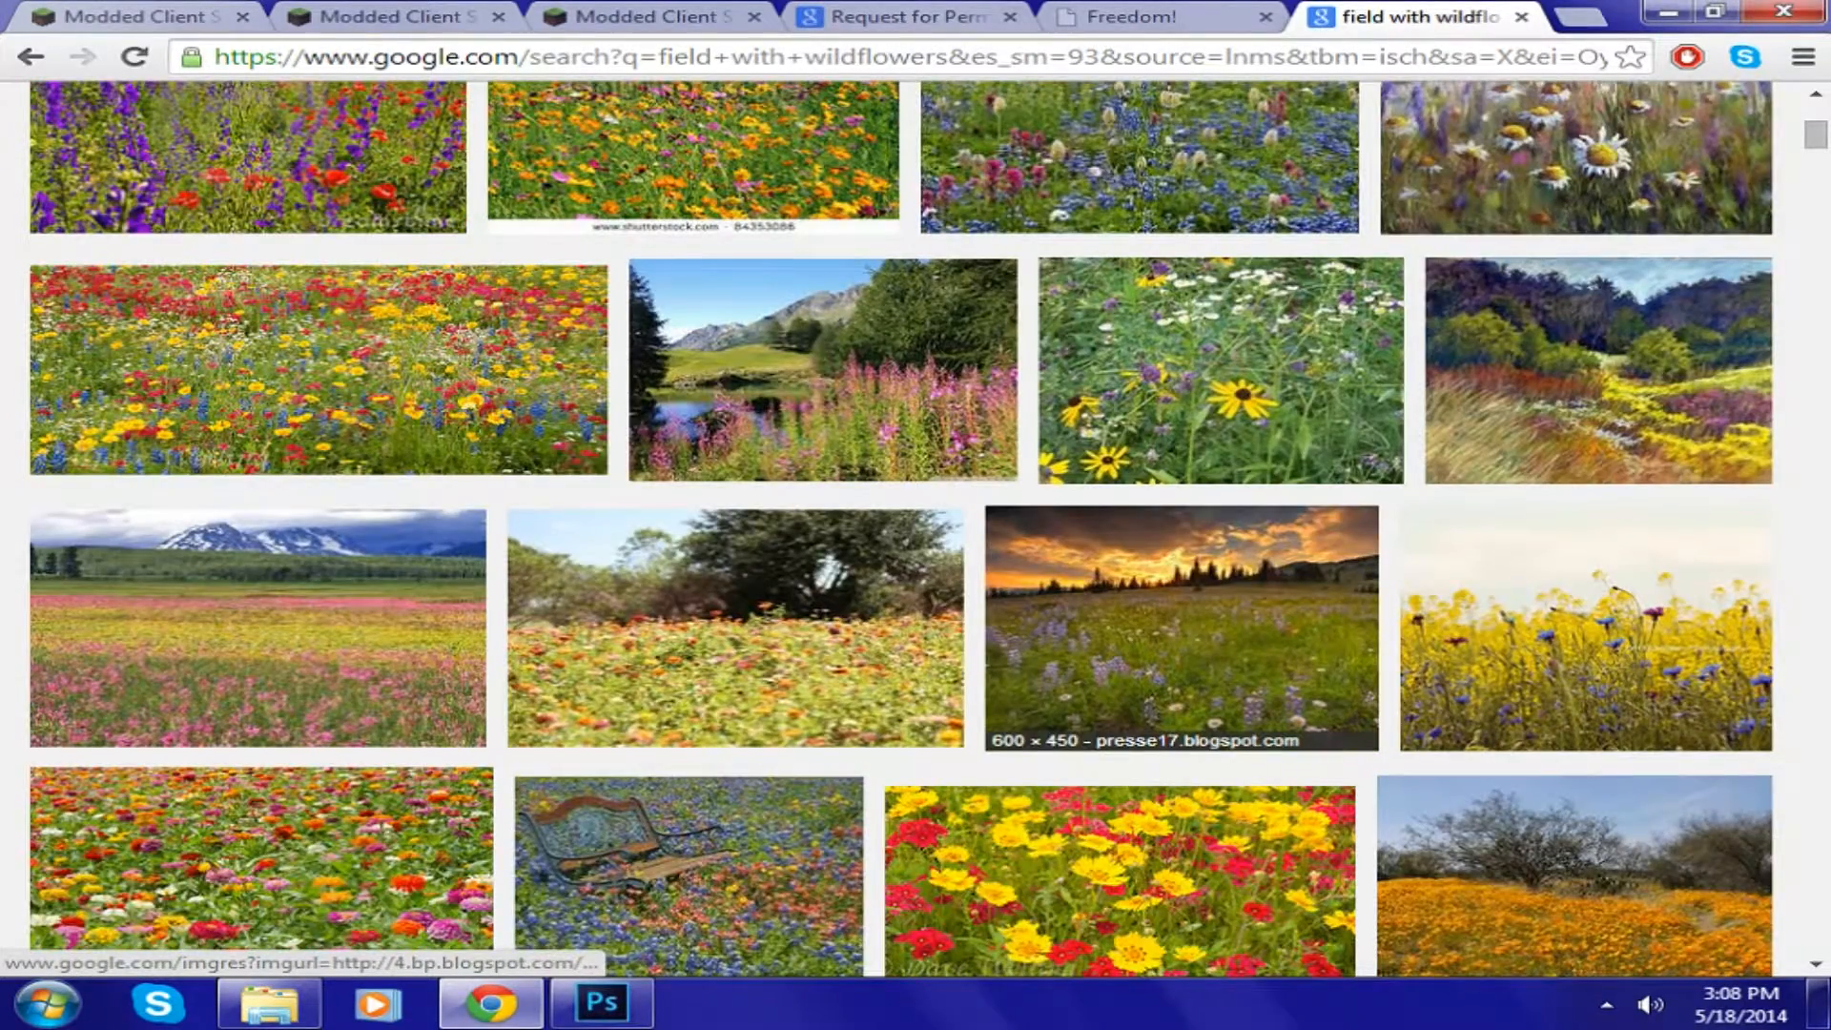
pyautogui.scroll(-3, 1183, 620)
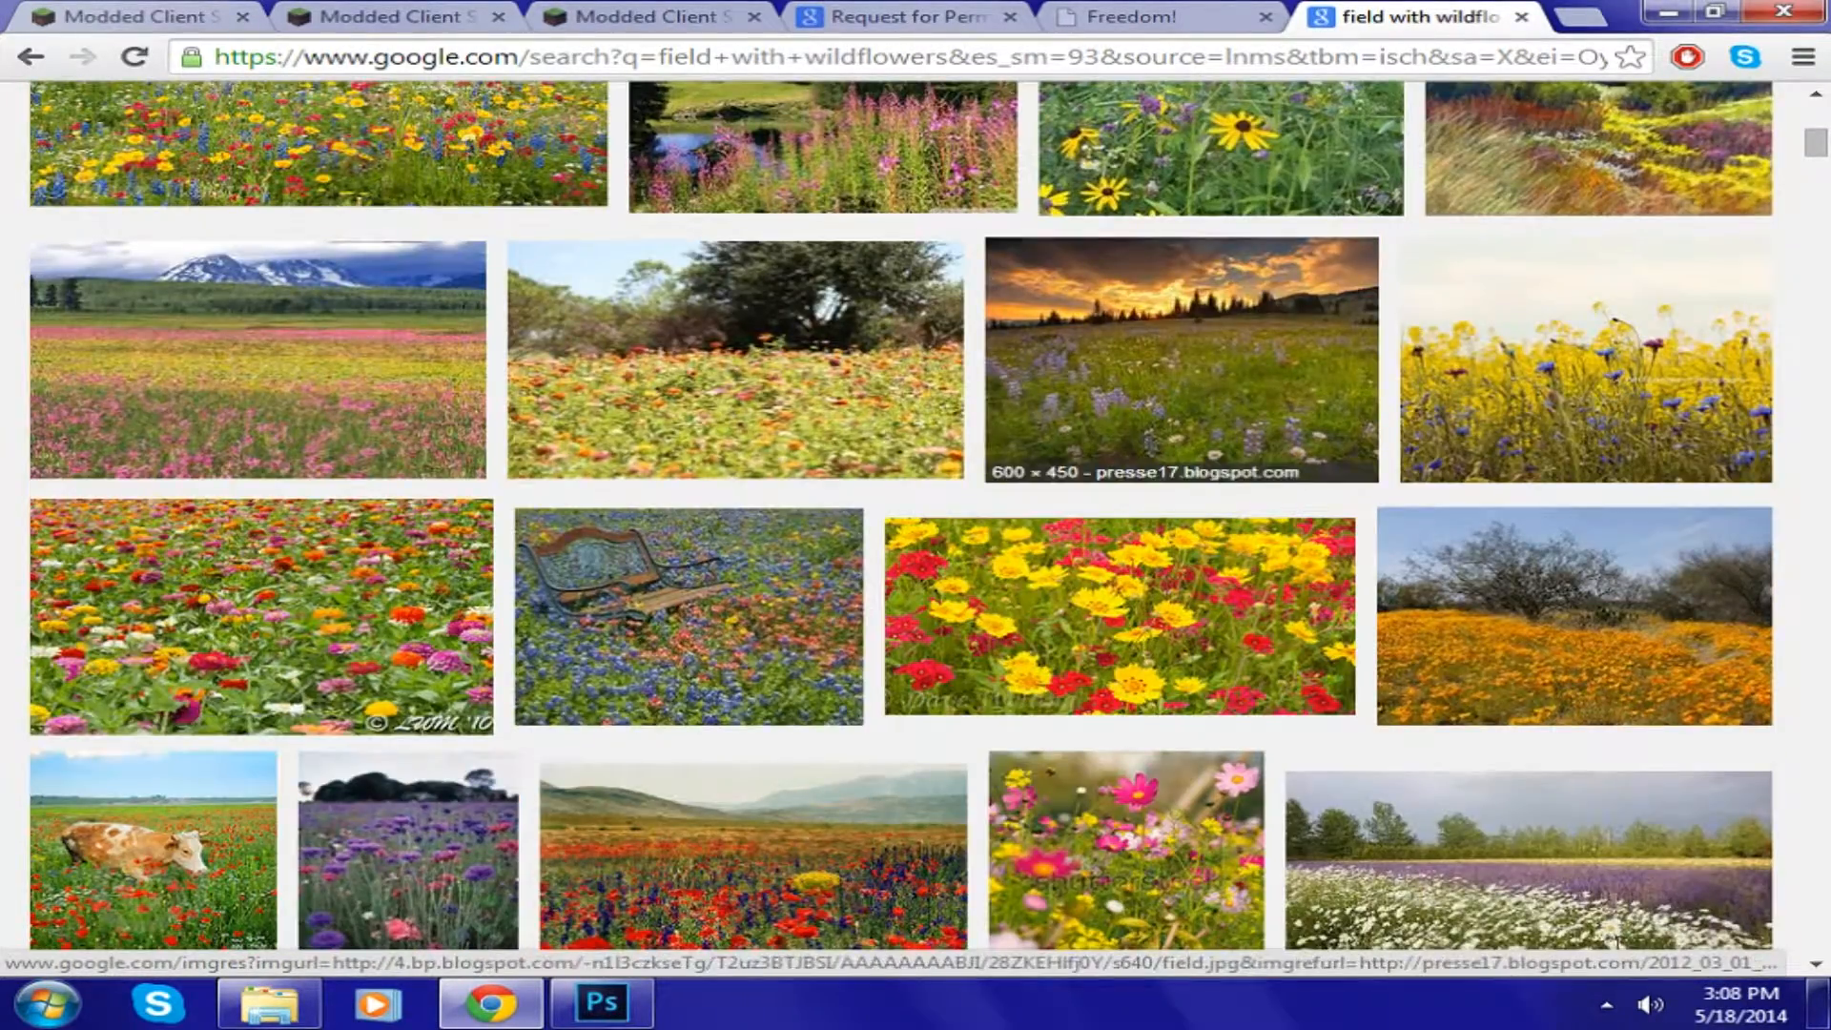
# - Preview the 600 × 450 sunset meadow picture with its related images, and close the preview
pyautogui.click(1183, 362)
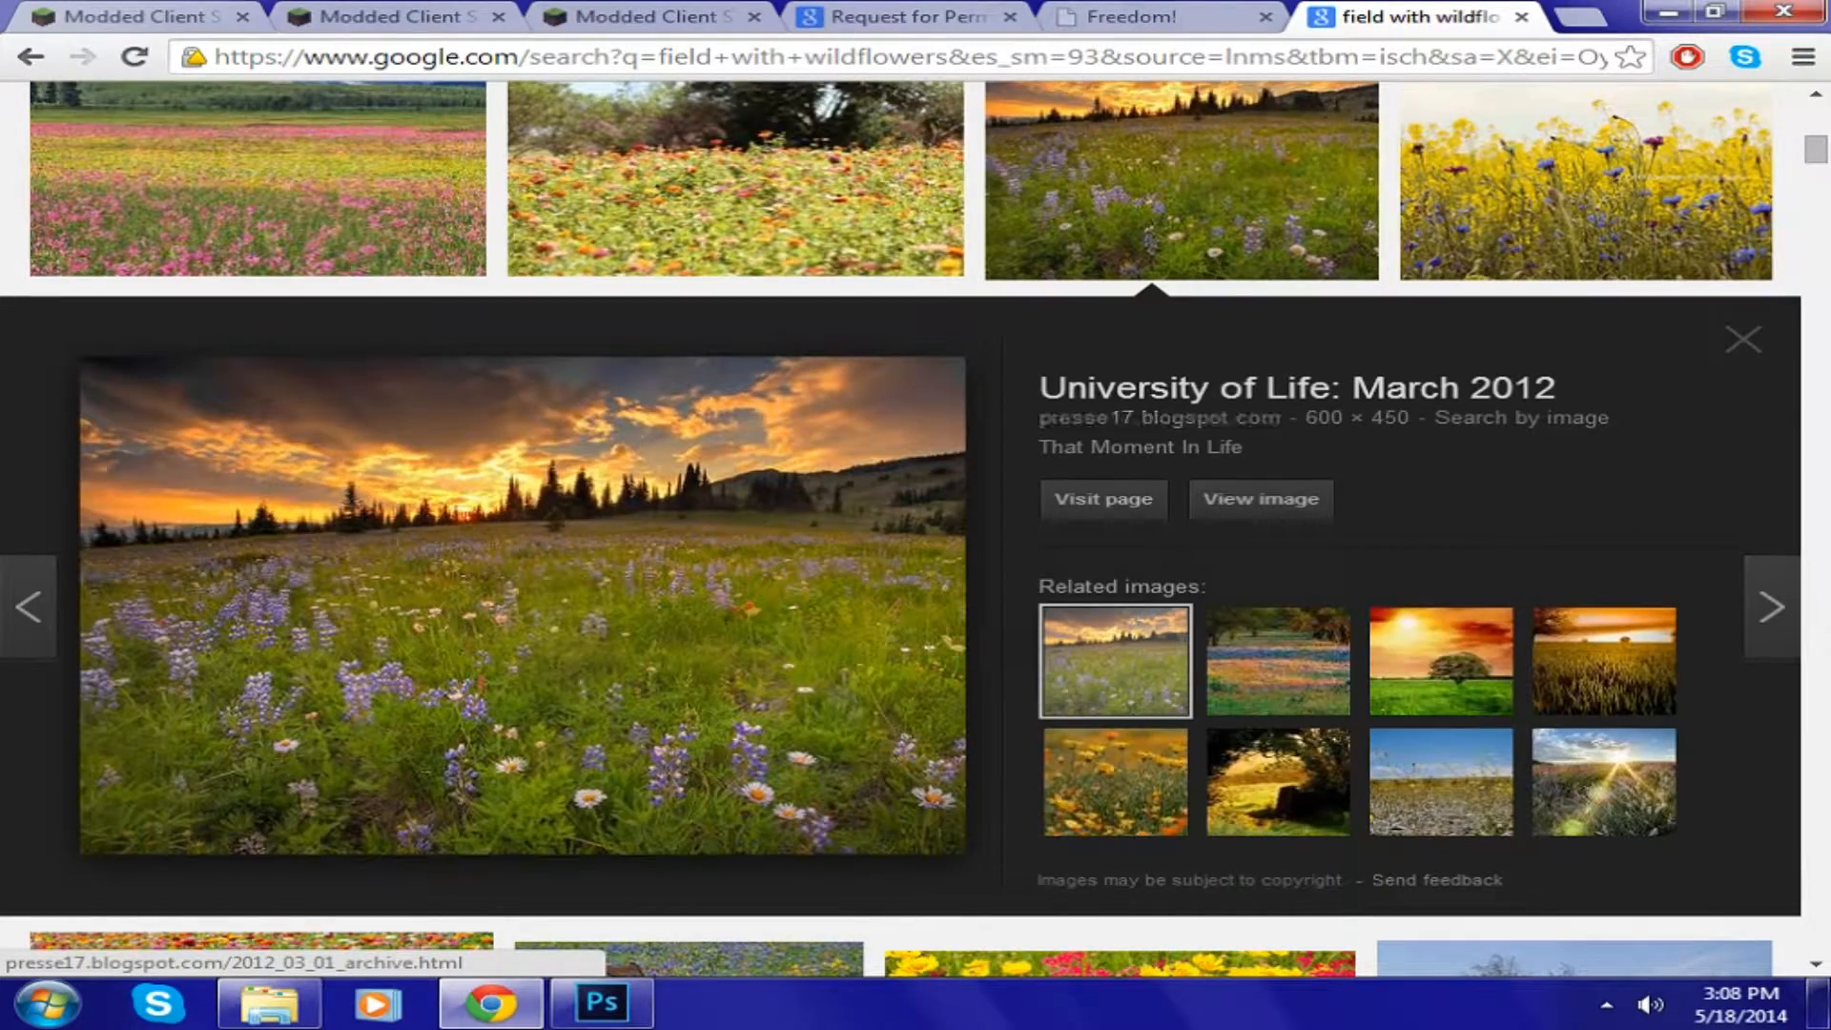
pyautogui.moveTo(1383, 516); pyautogui.dragTo(1021, 353)
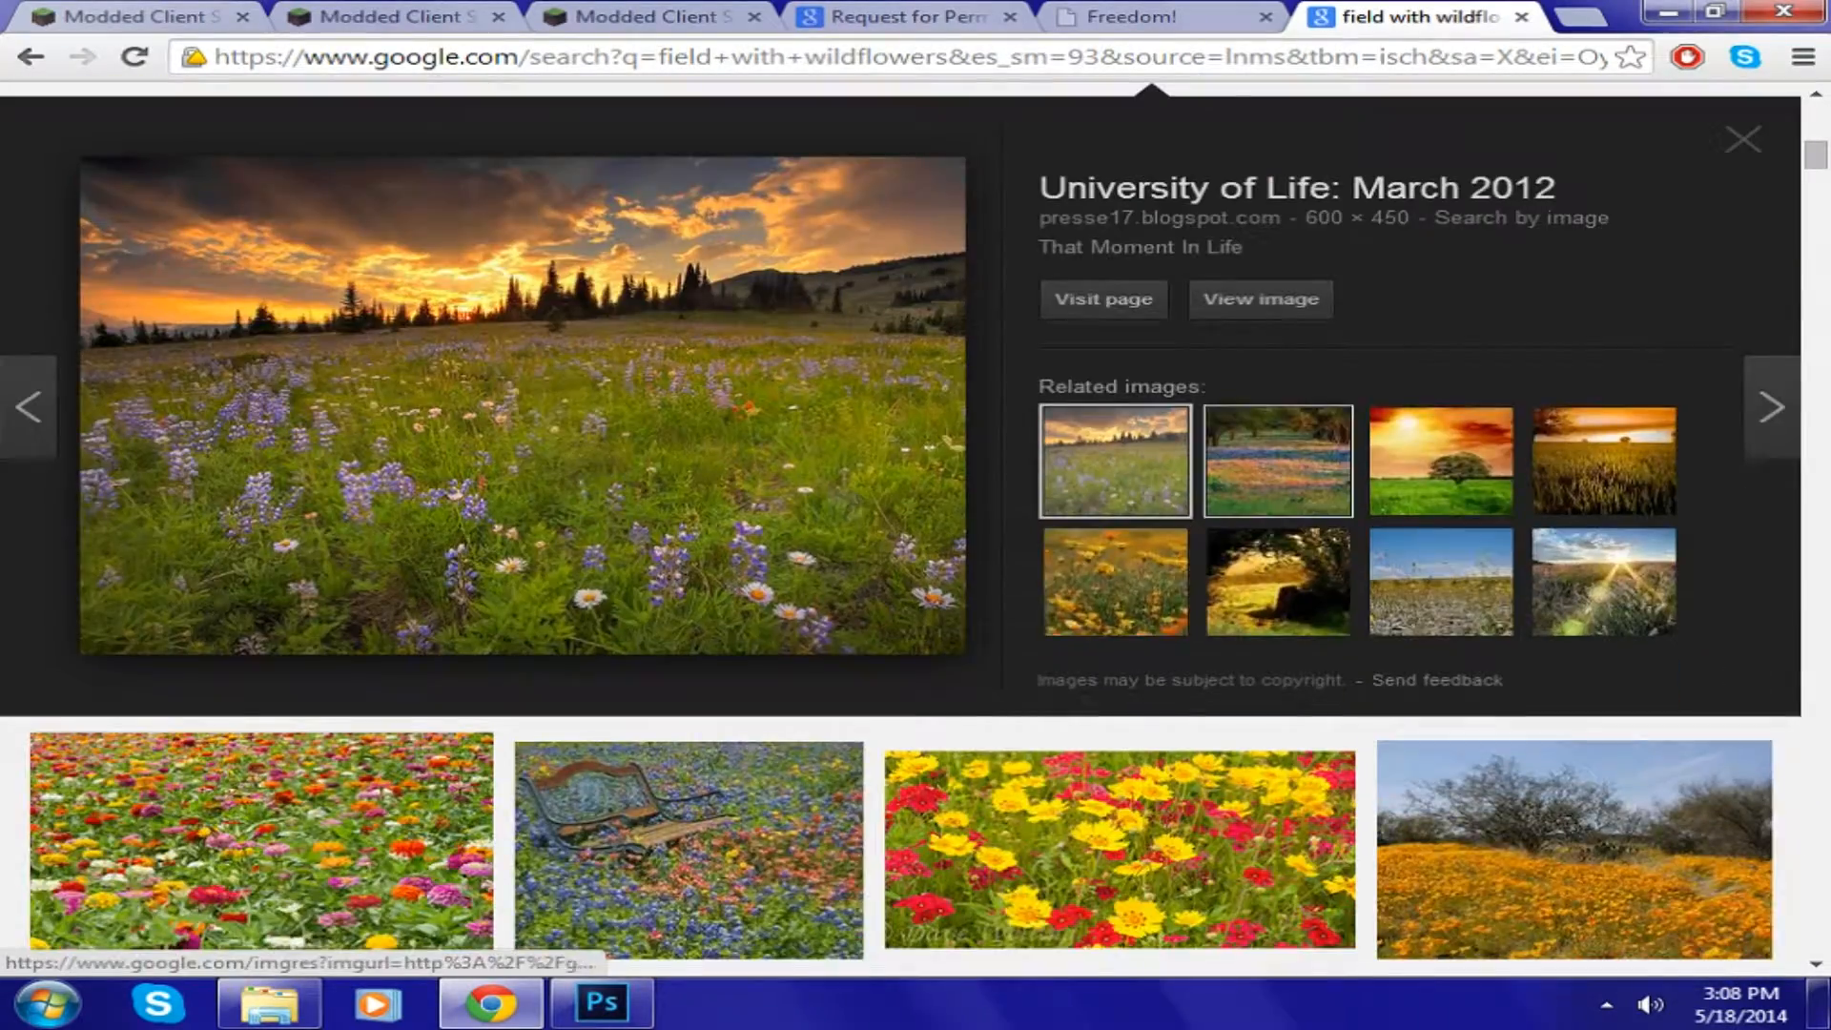
pyautogui.scroll(3, 915, 534)
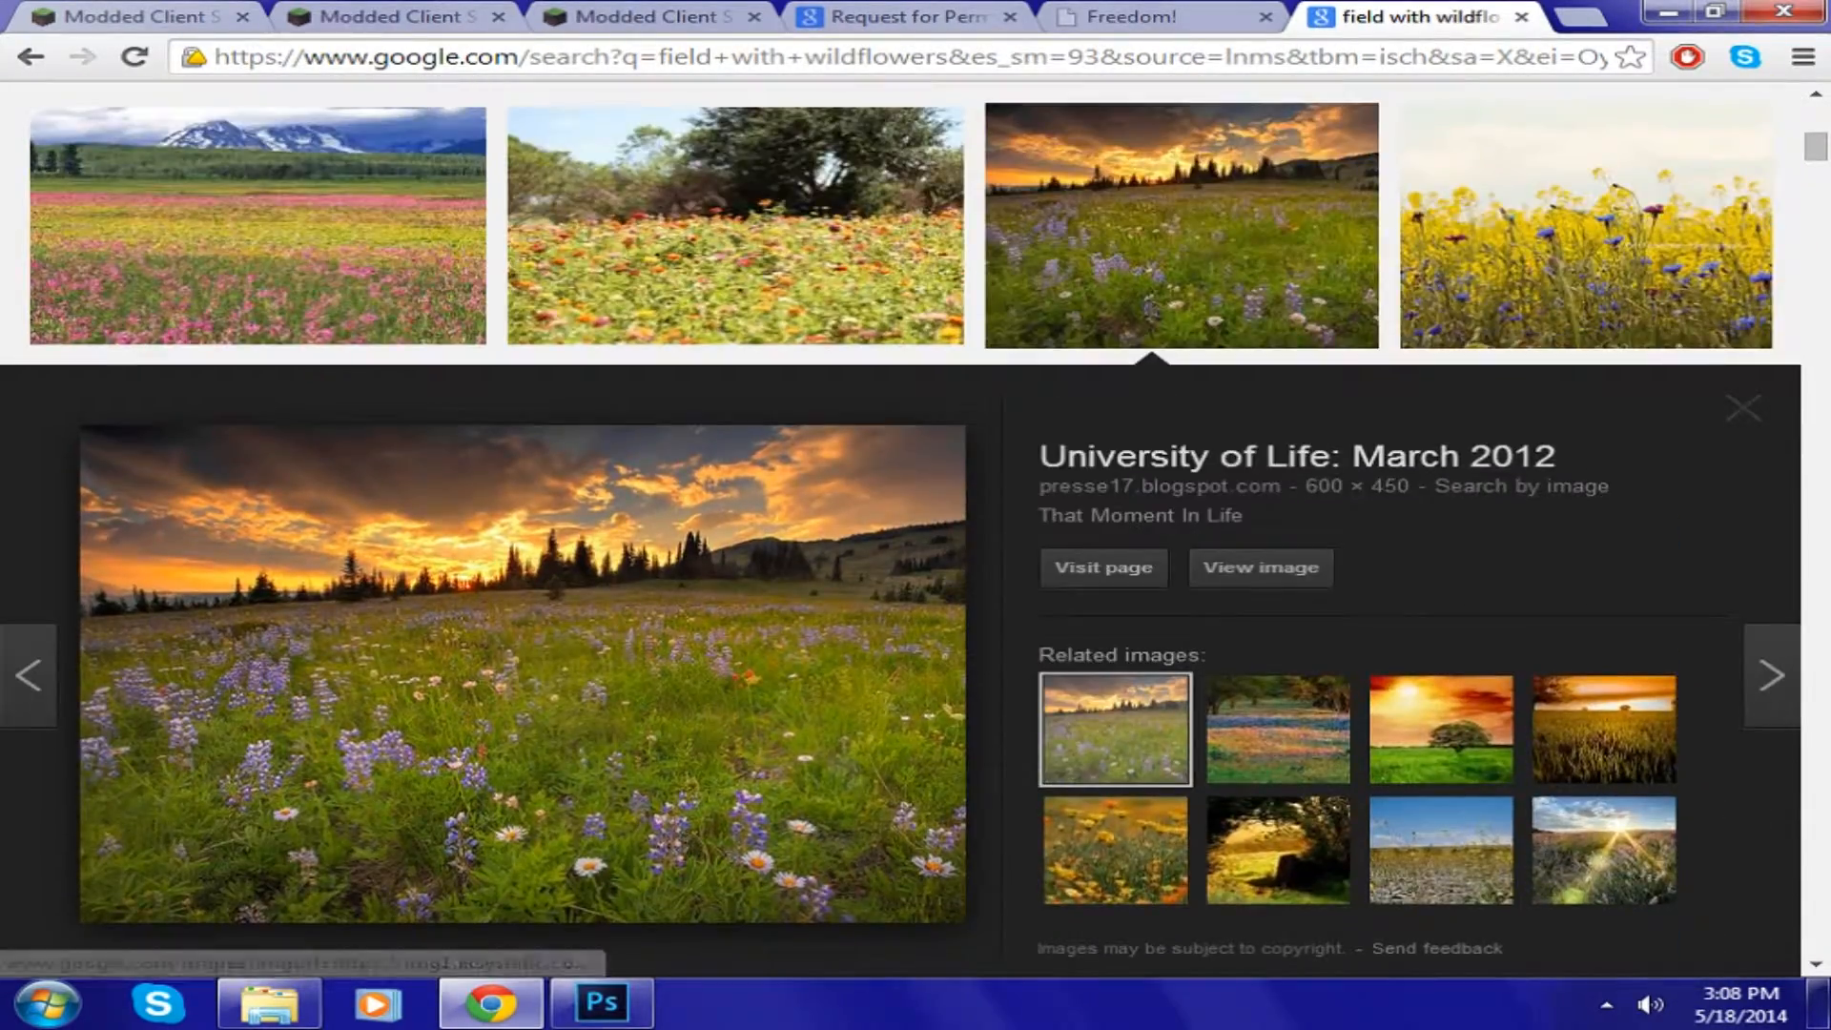
pyautogui.press('Escape')
# - Look further through the wildflower field image results for a suitable background picture
pyautogui.scroll(-3, 764, 744)
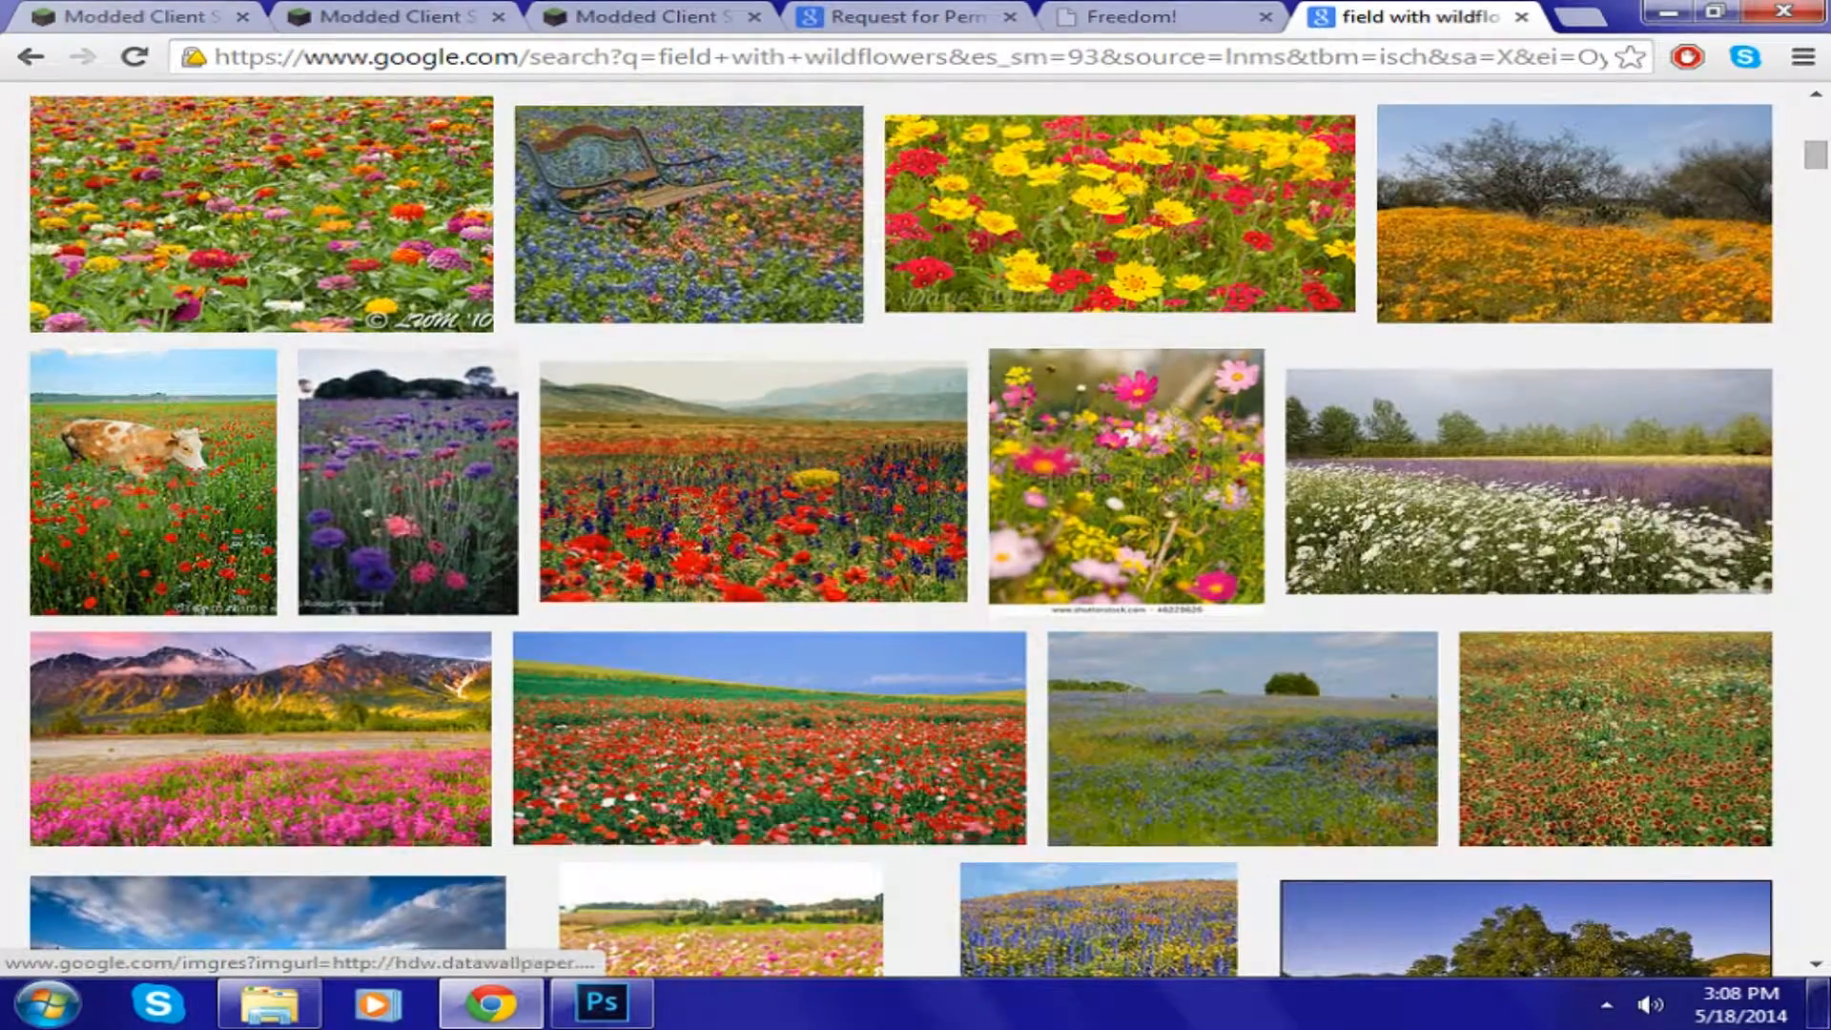
pyautogui.scroll(-3, 901, 531)
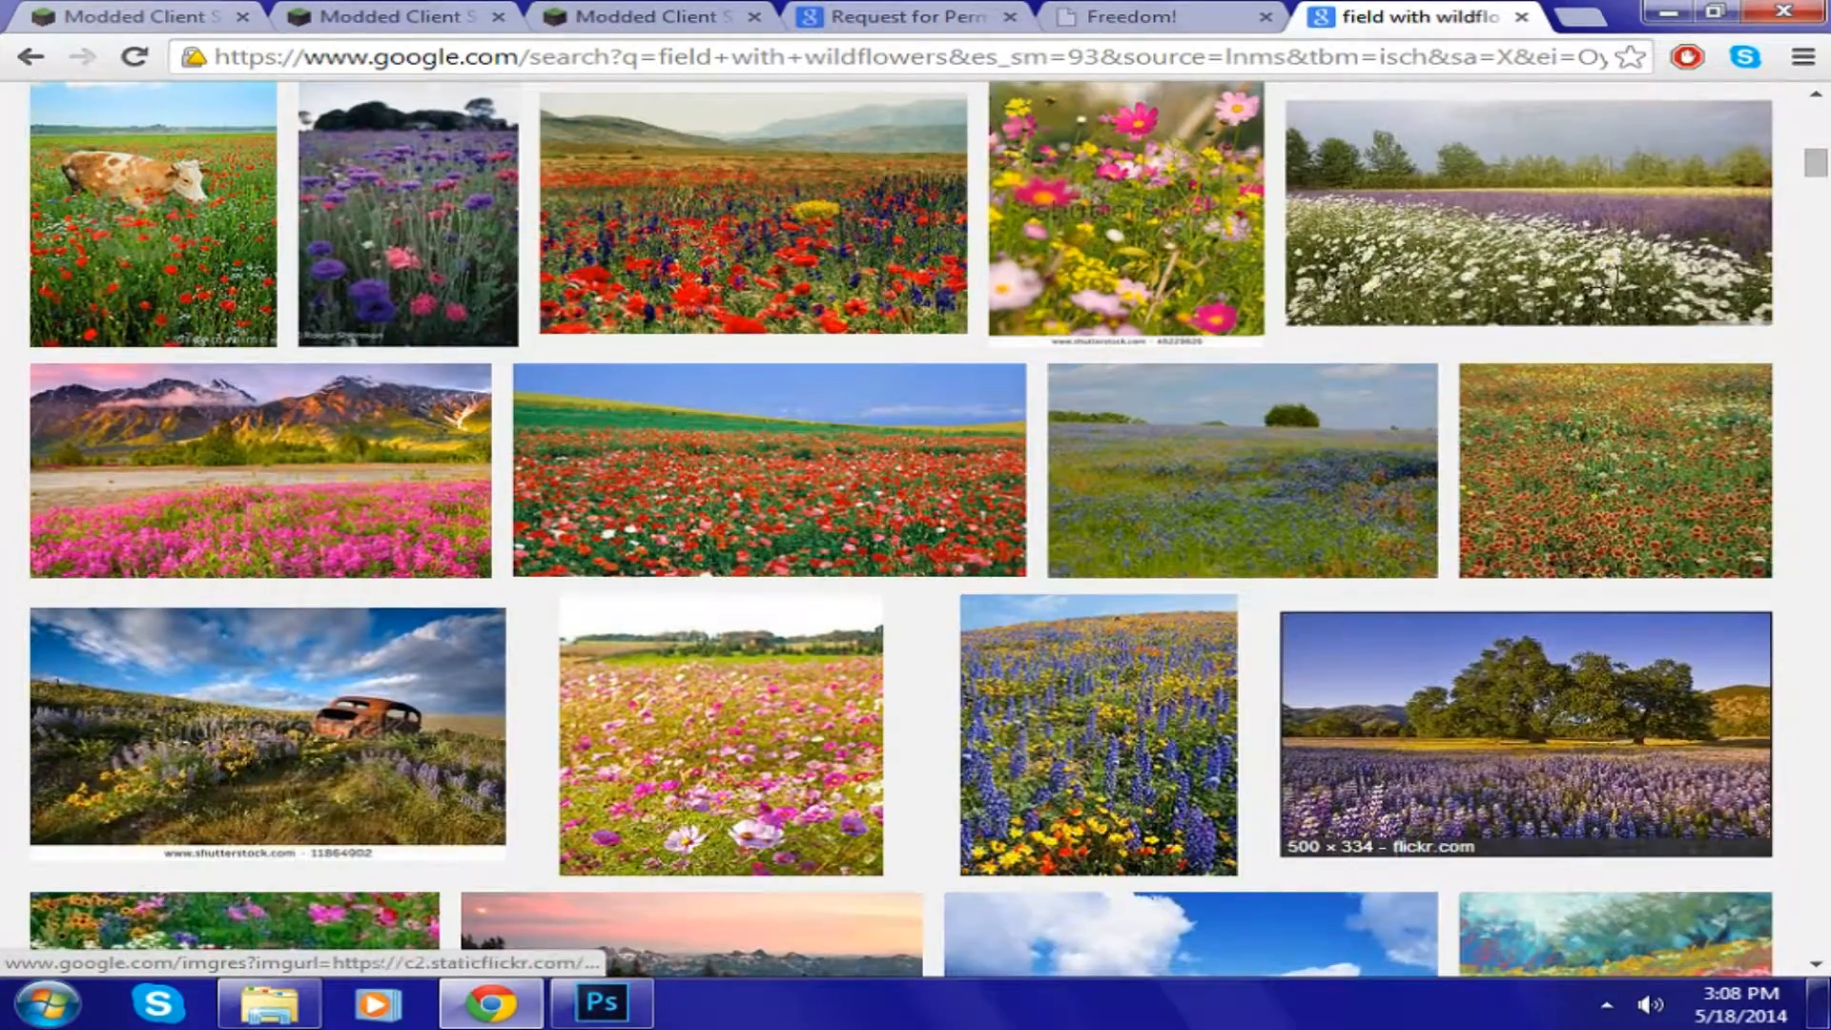
pyautogui.scroll(-3, 248, 763)
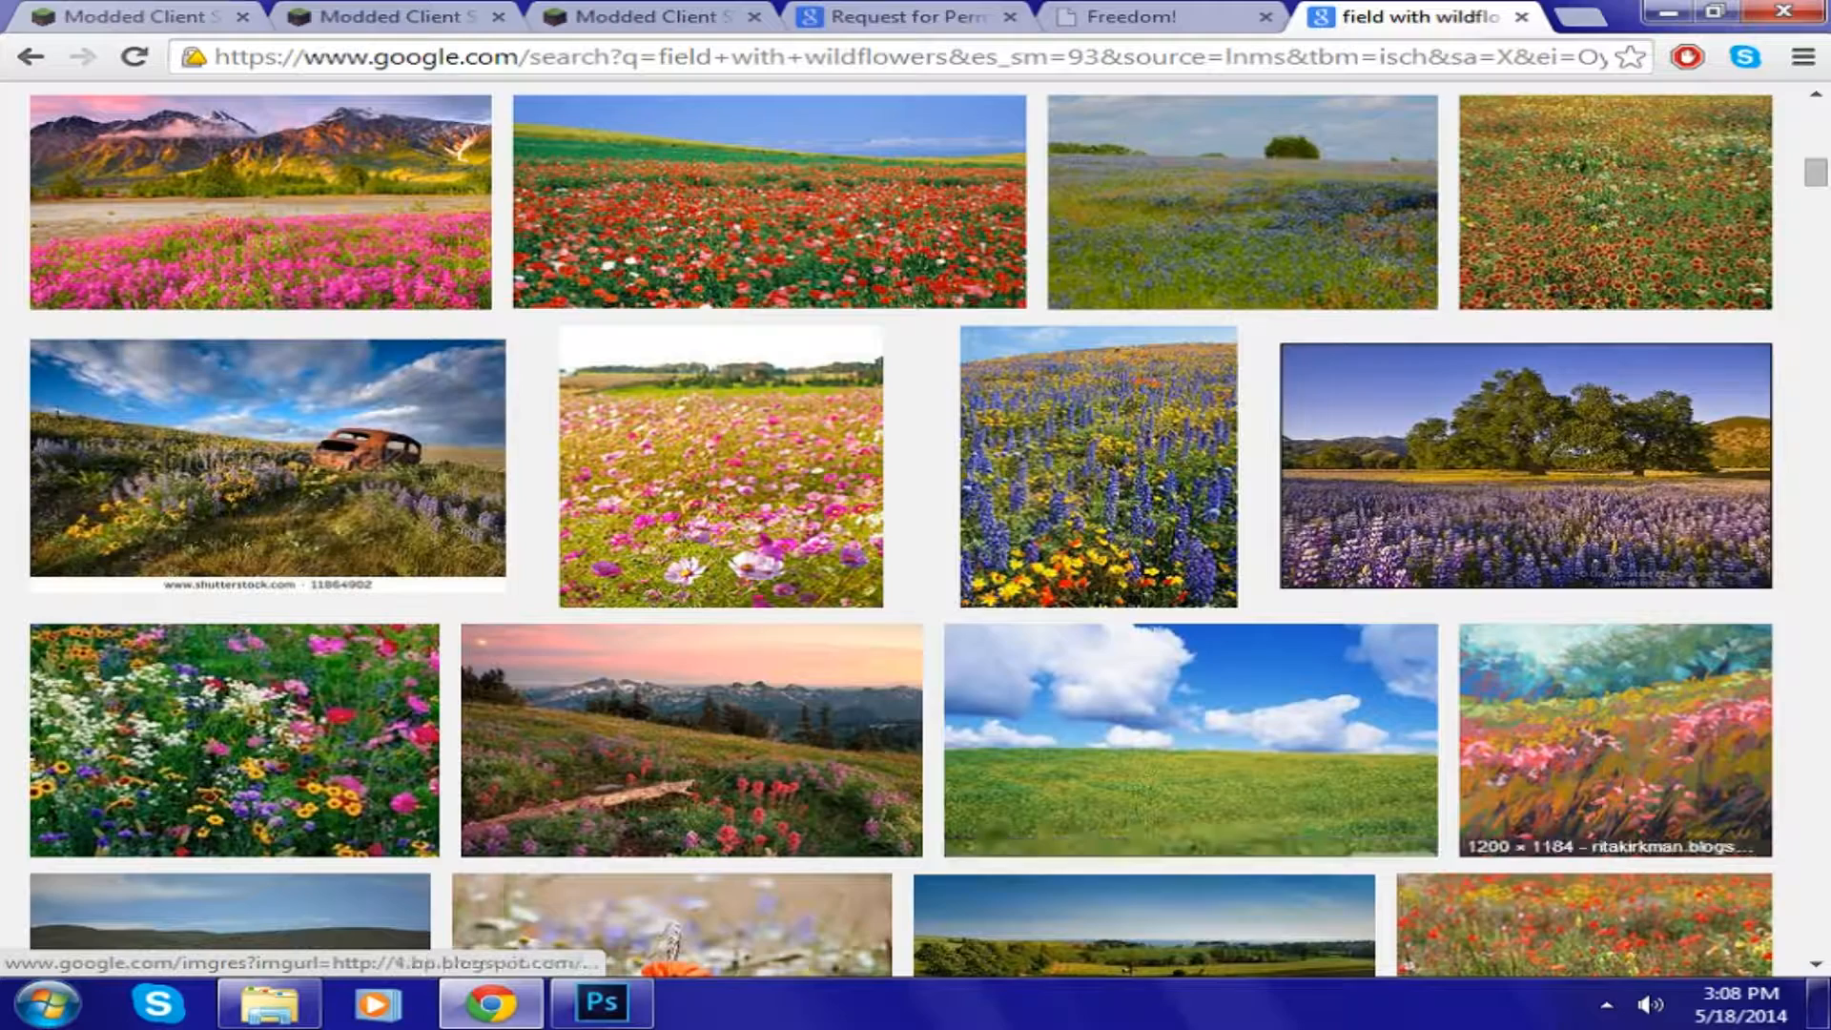
pyautogui.scroll(-3, 902, 530)
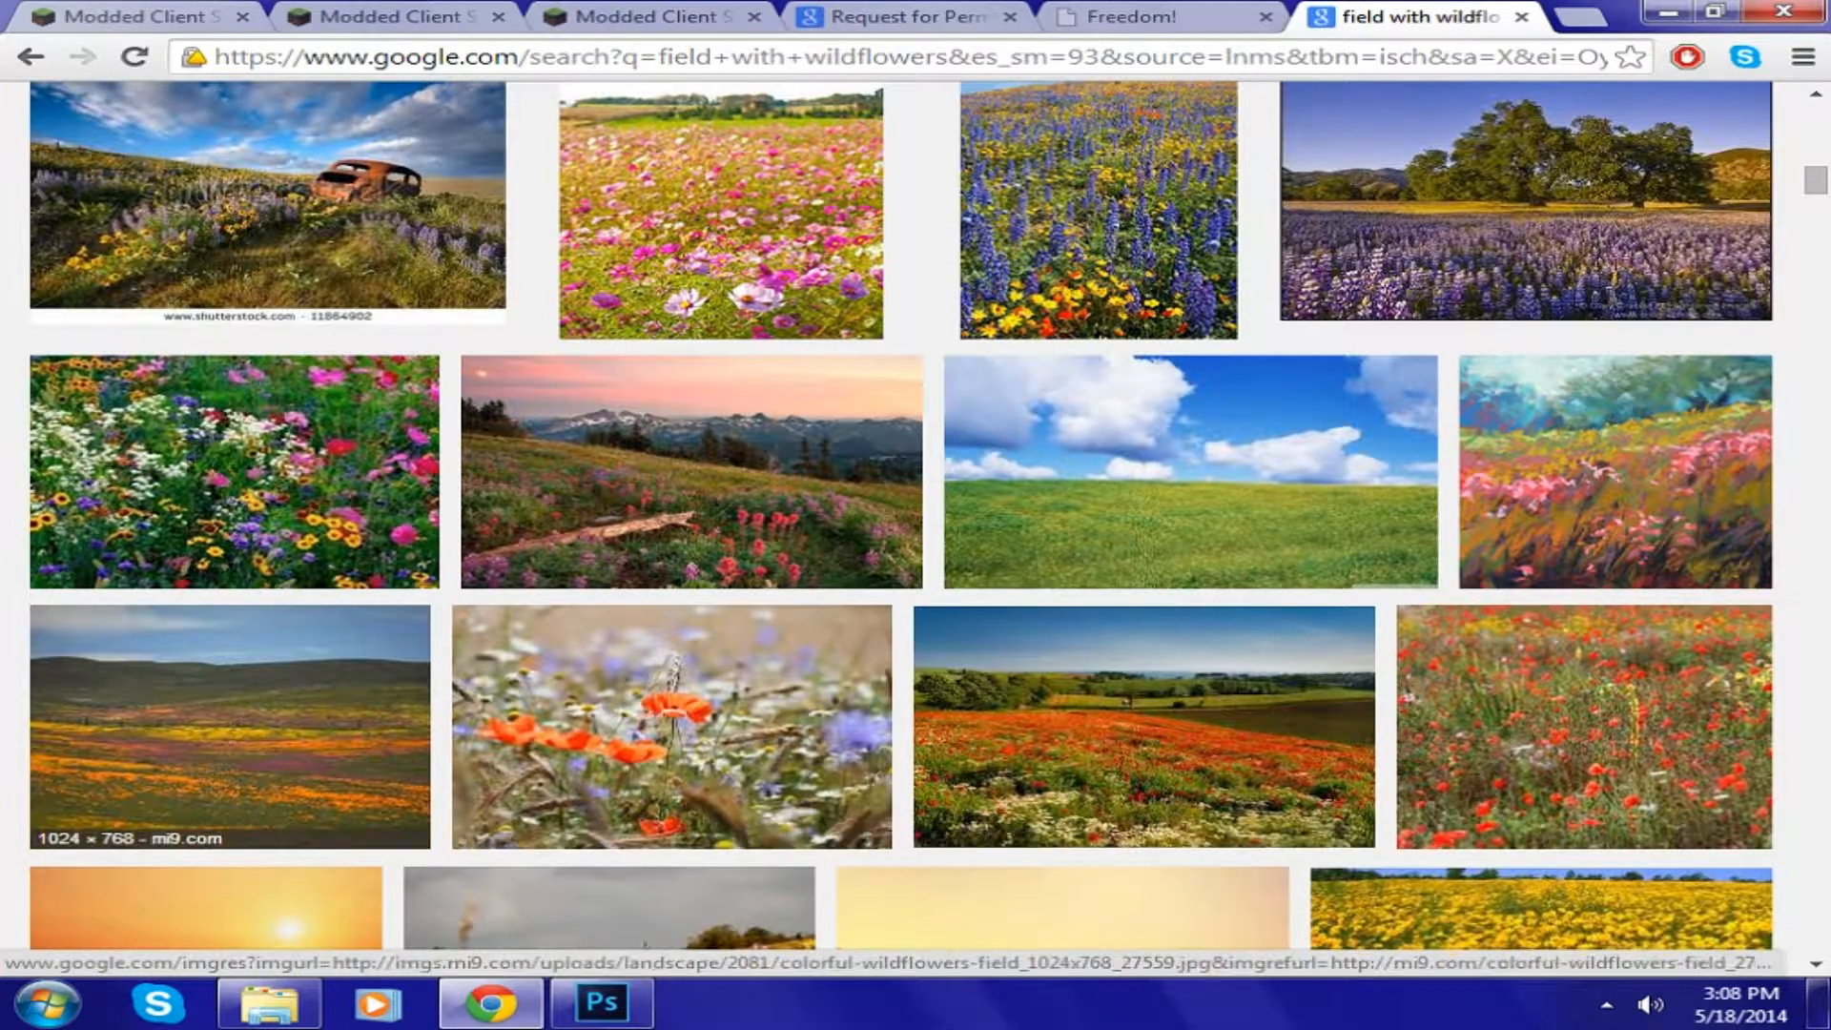
pyautogui.scroll(-3, 901, 516)
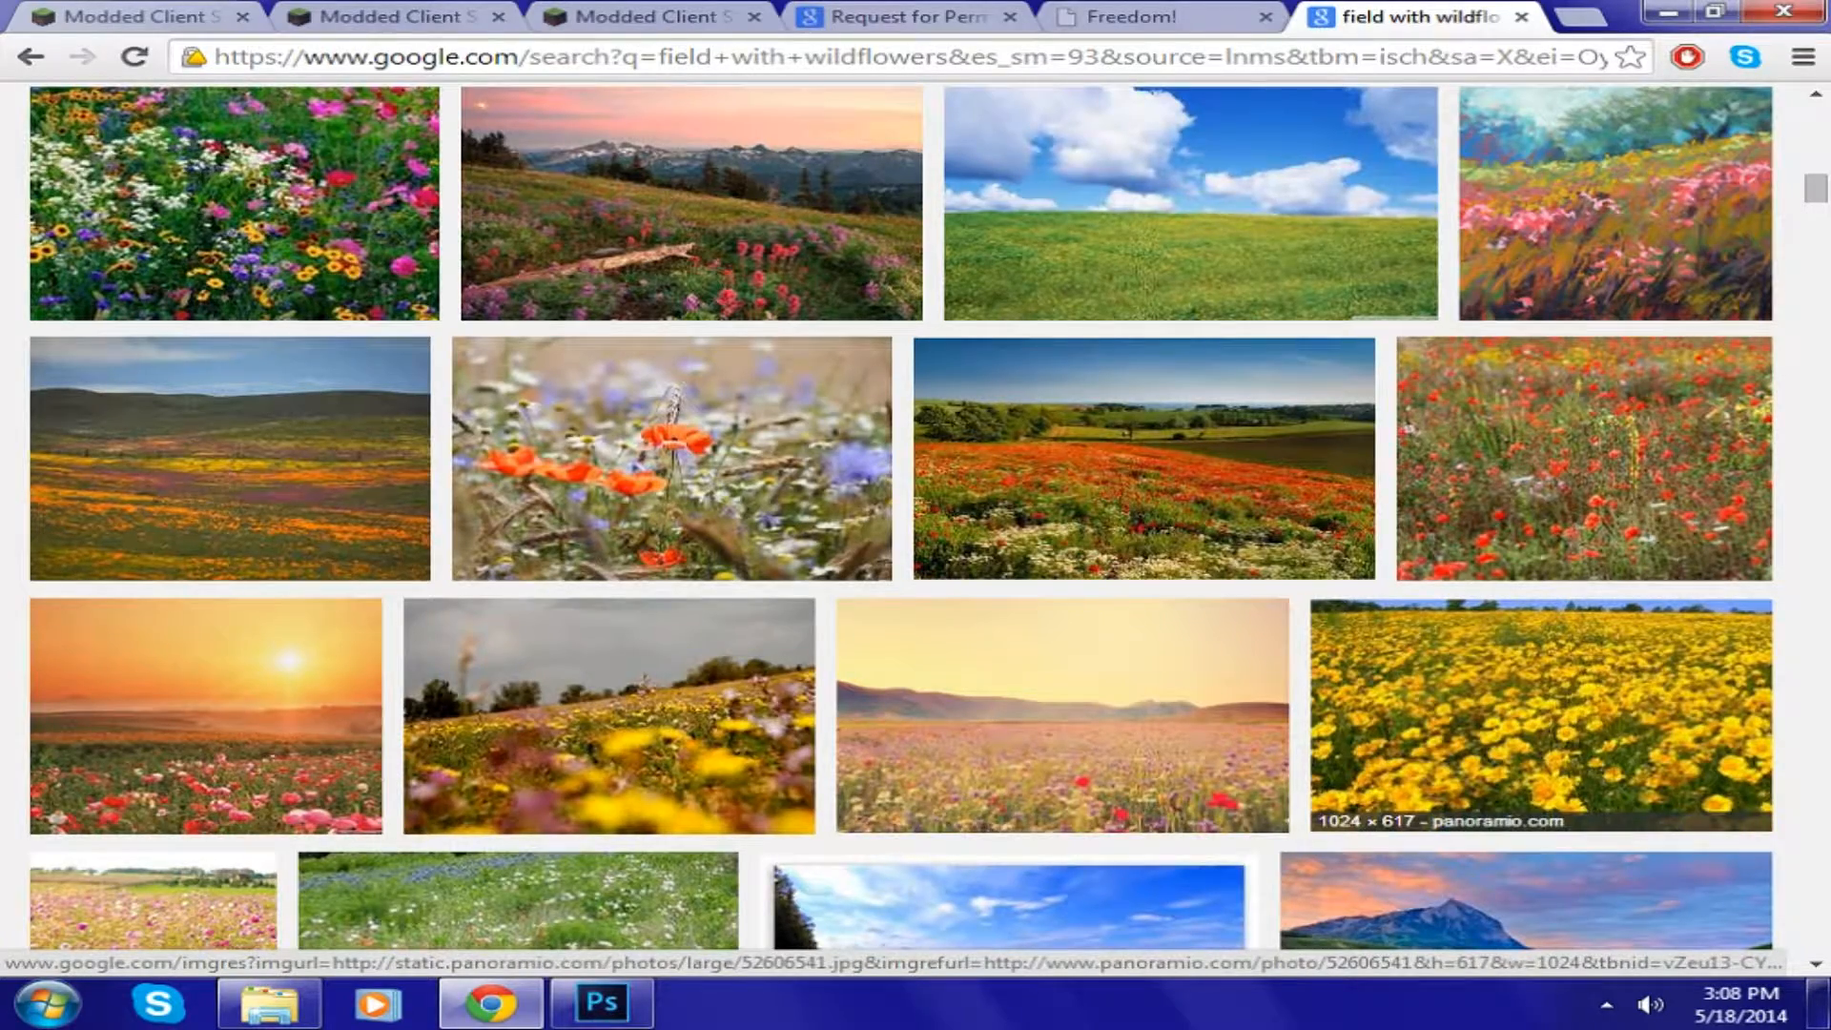
pyautogui.scroll(-5, 668, 668)
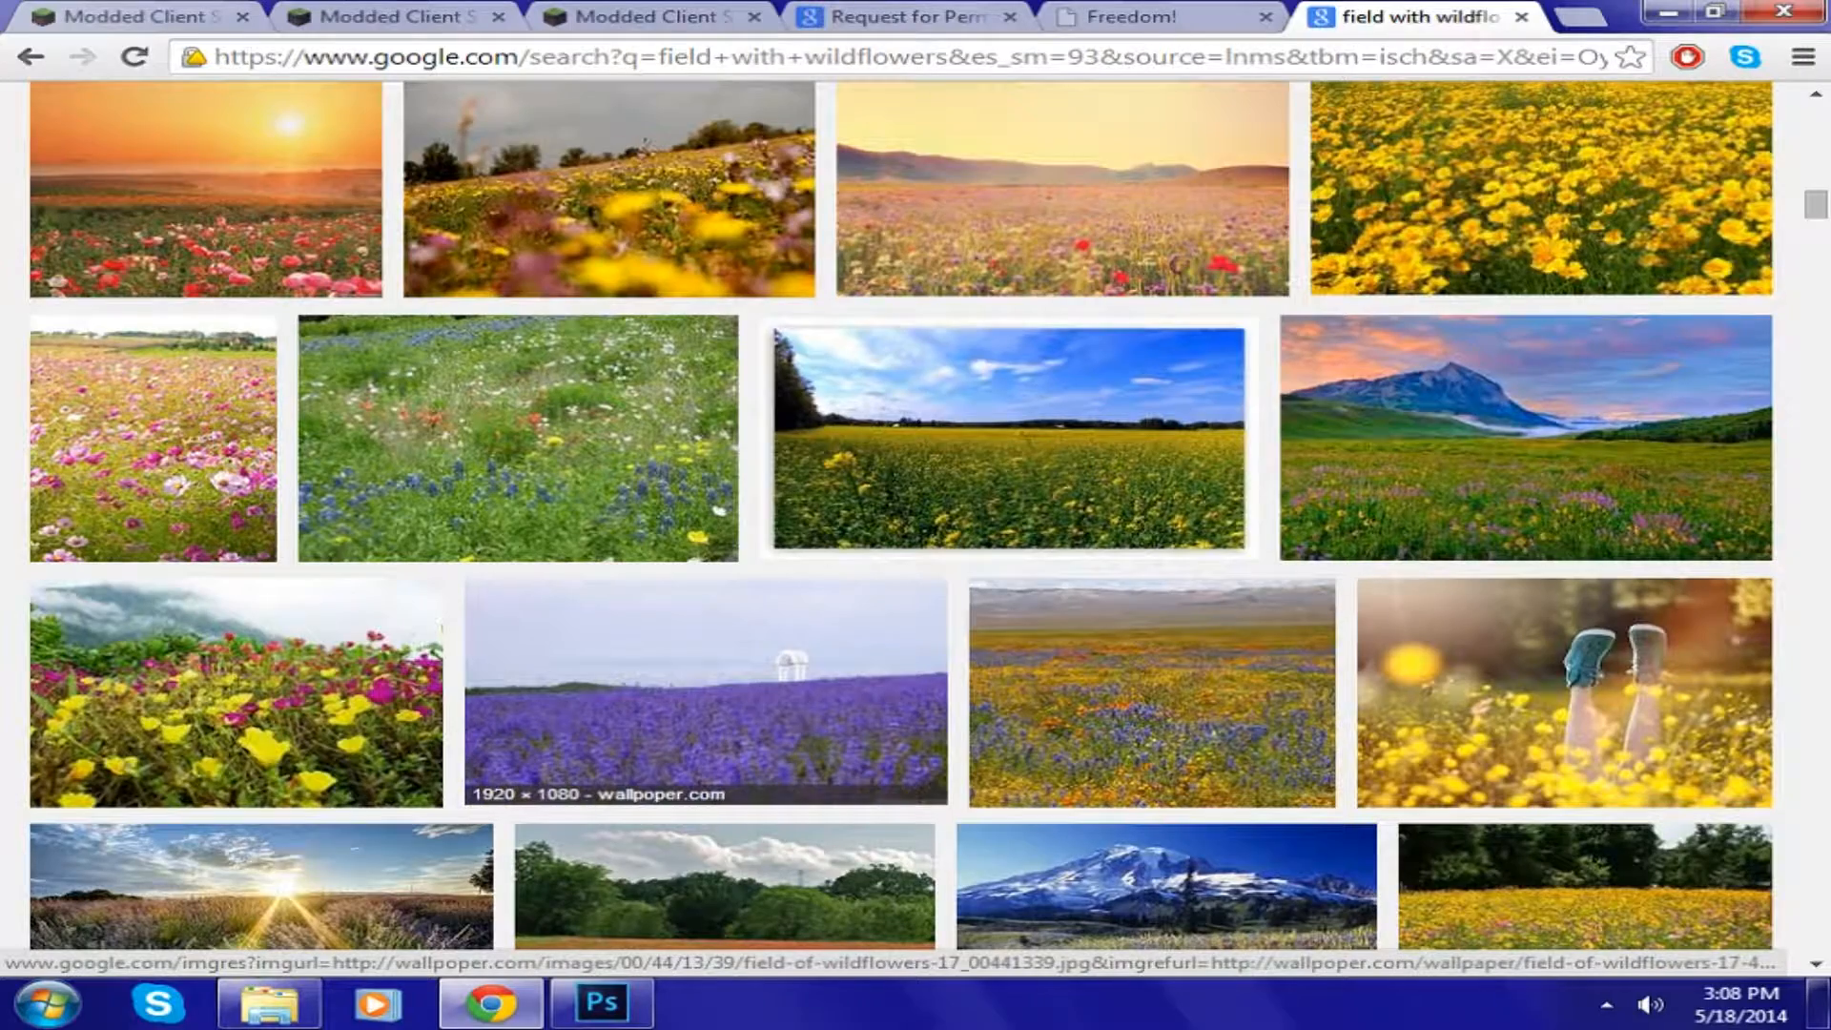
pyautogui.scroll(-8, 153, 429)
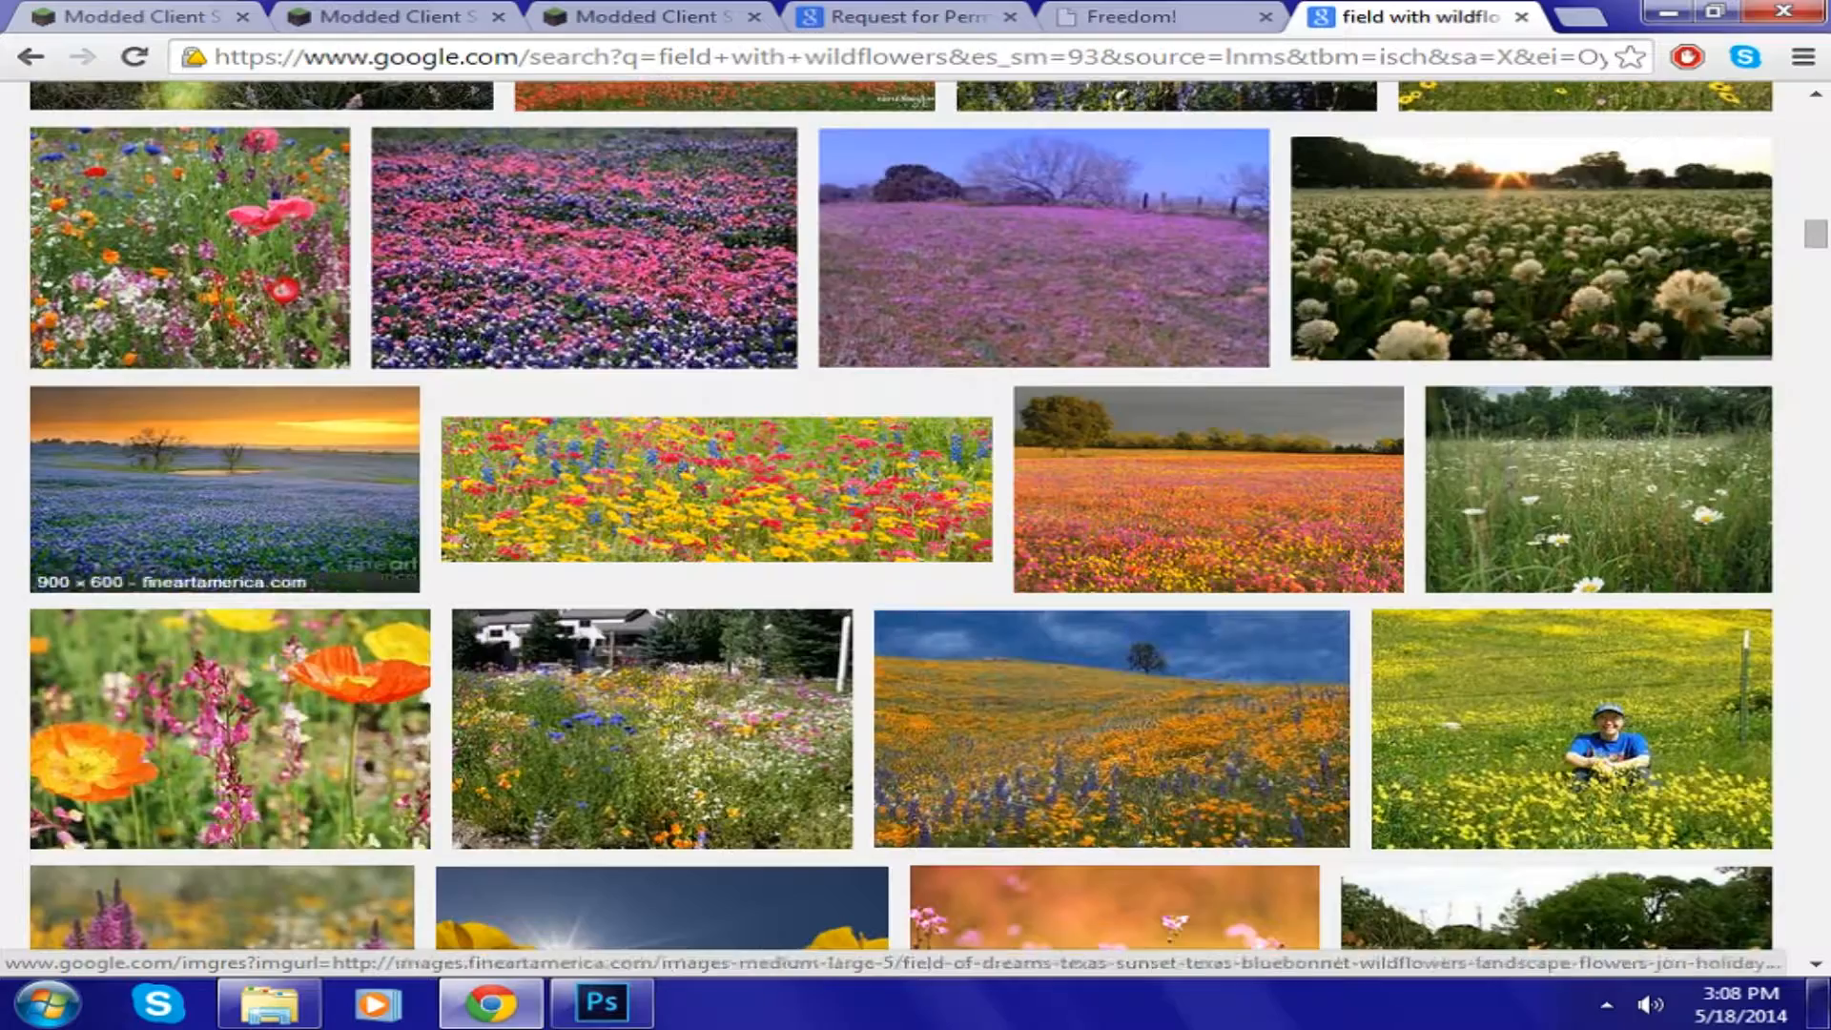
pyautogui.scroll(1, 225, 753)
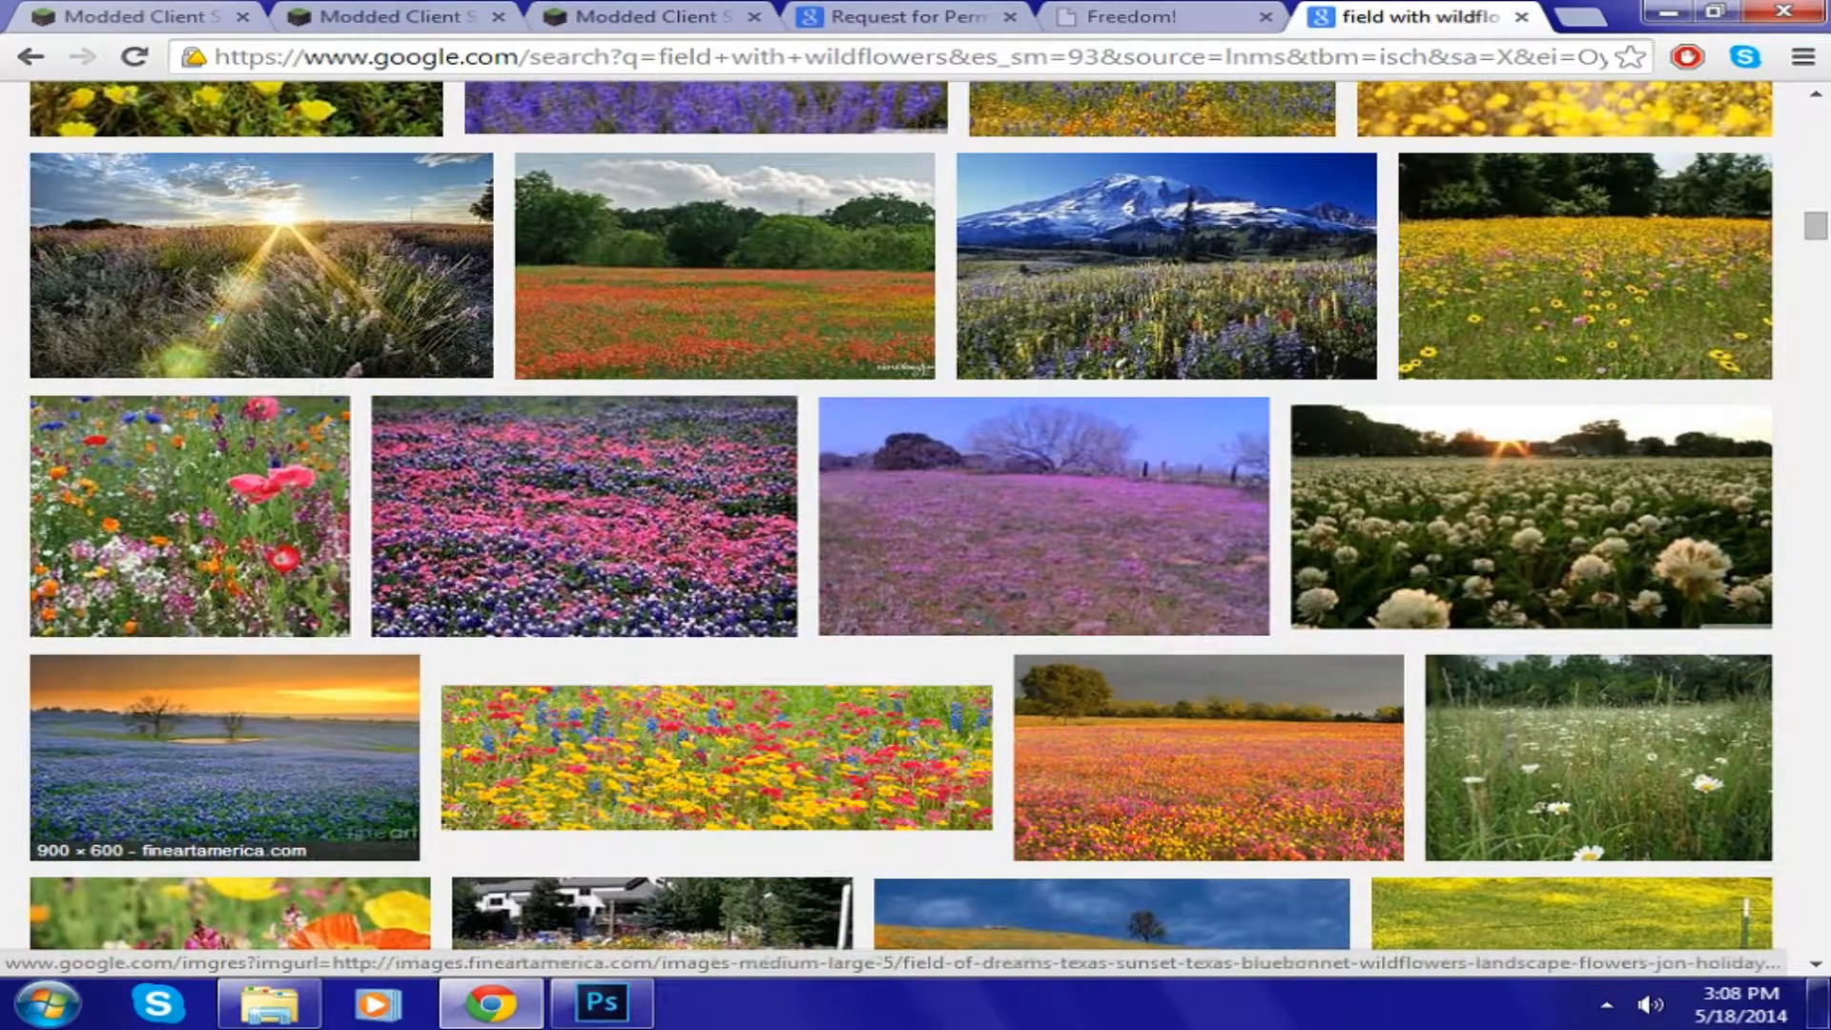
pyautogui.scroll(-3, 1574, 763)
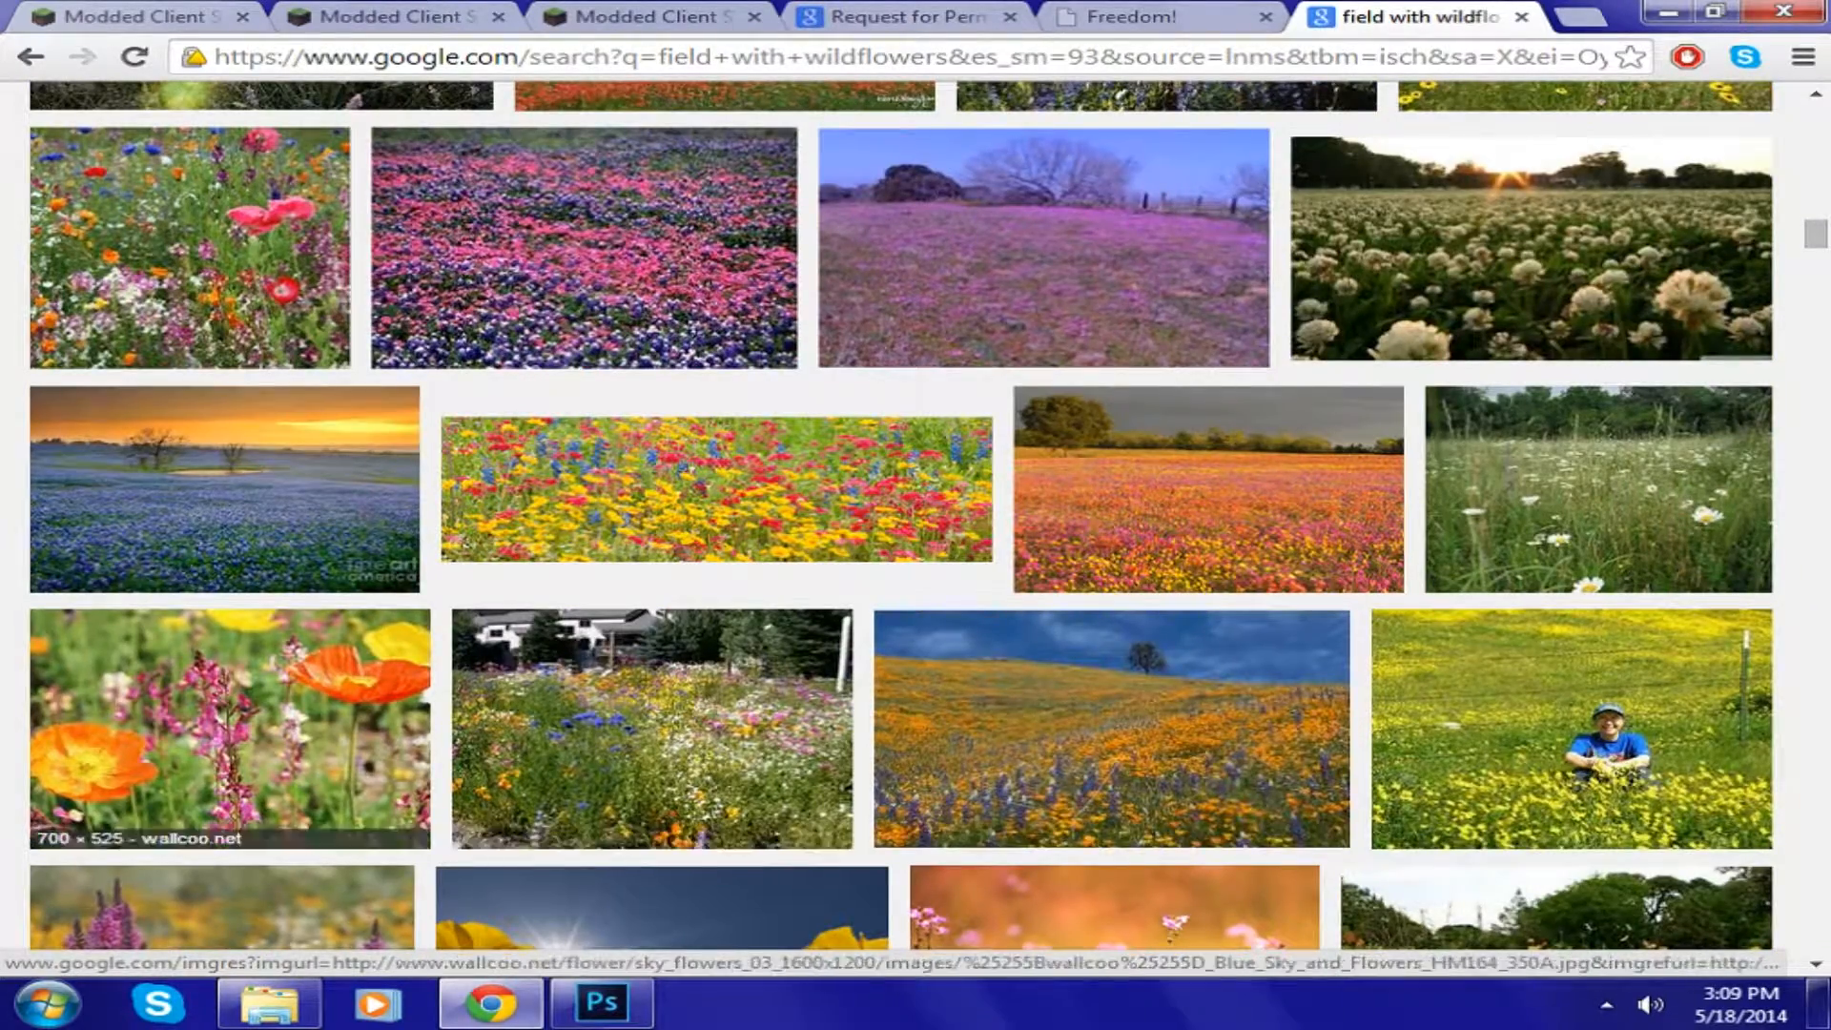
pyautogui.scroll(-5, 901, 515)
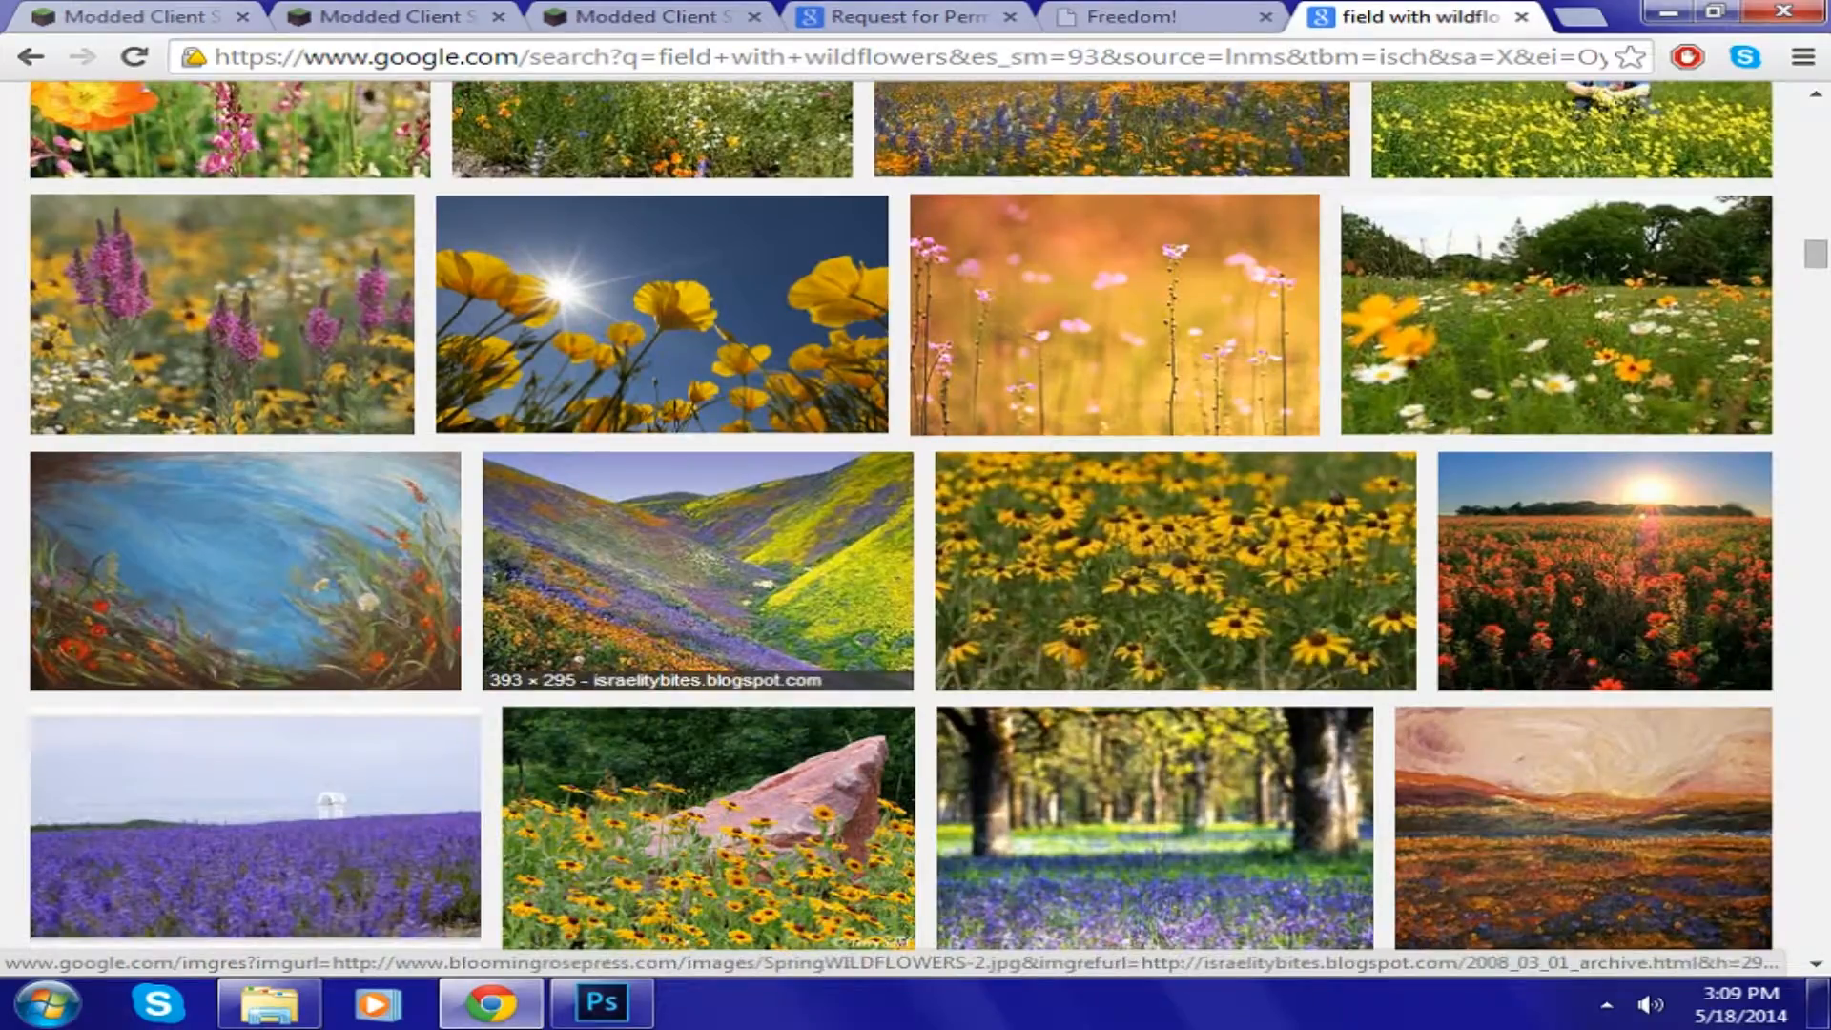
pyautogui.scroll(-4, 1603, 620)
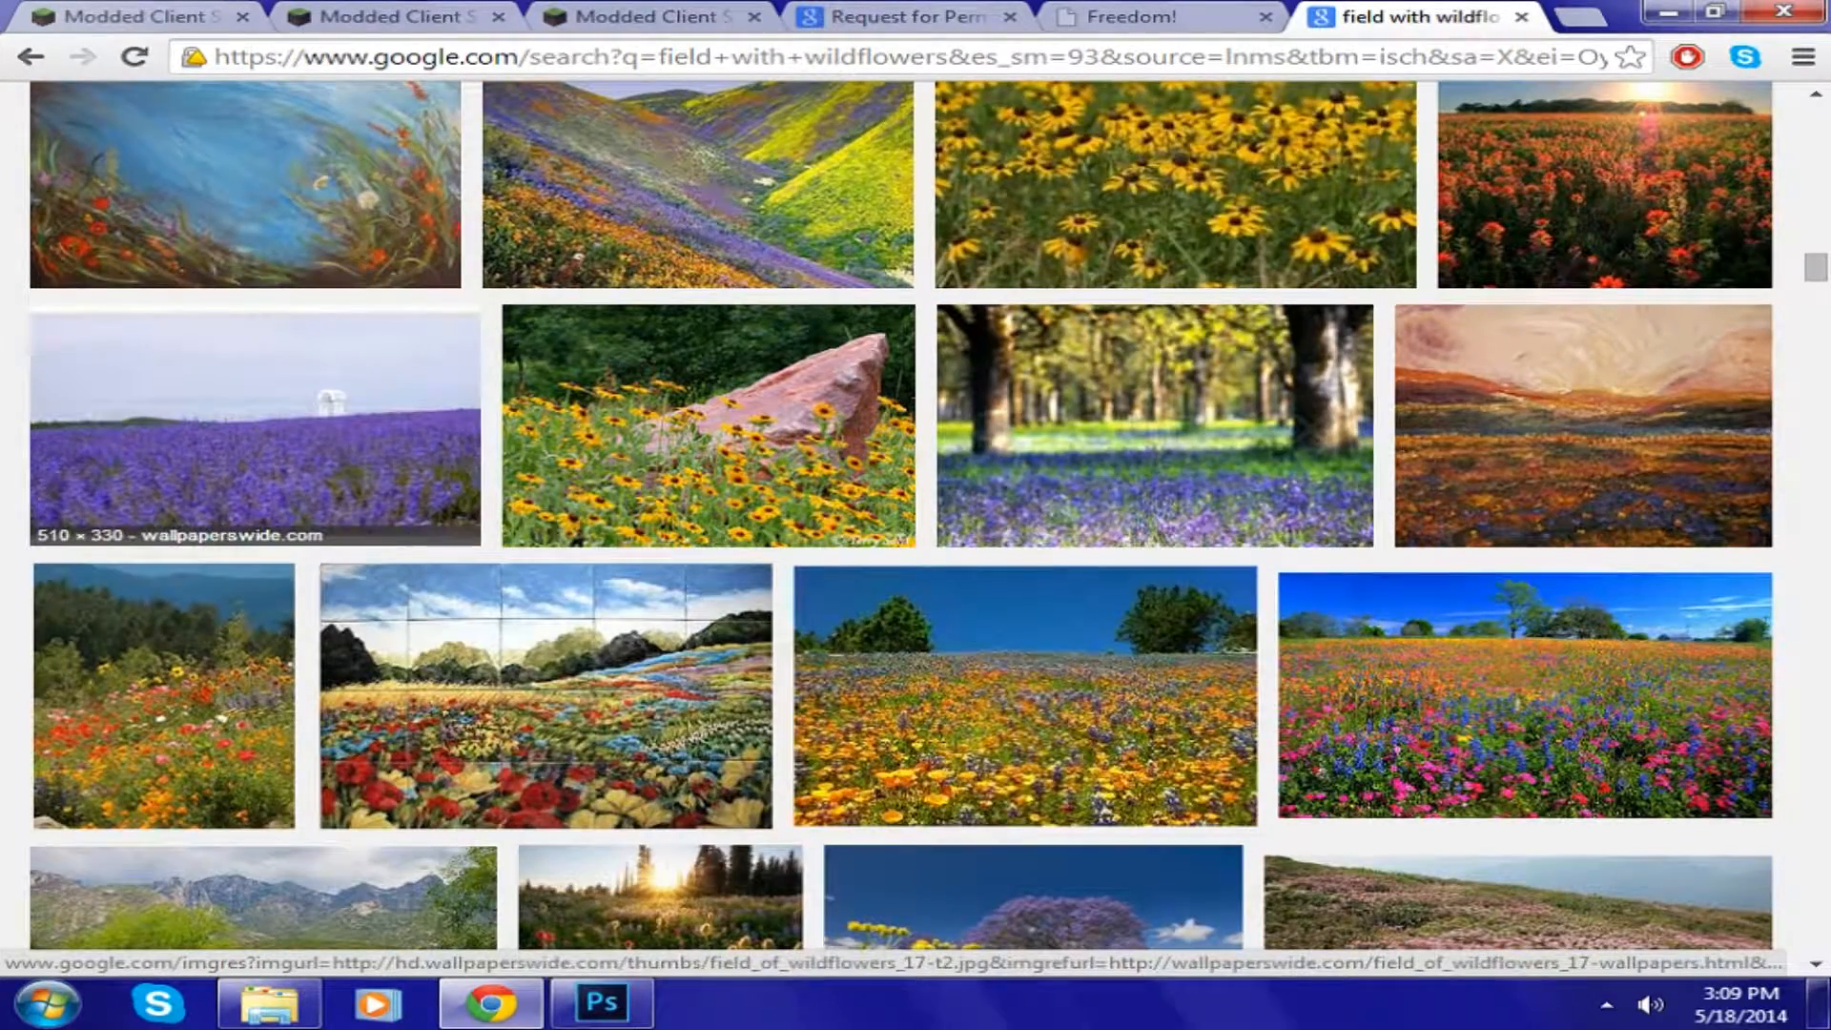
pyautogui.scroll(-3, 1526, 801)
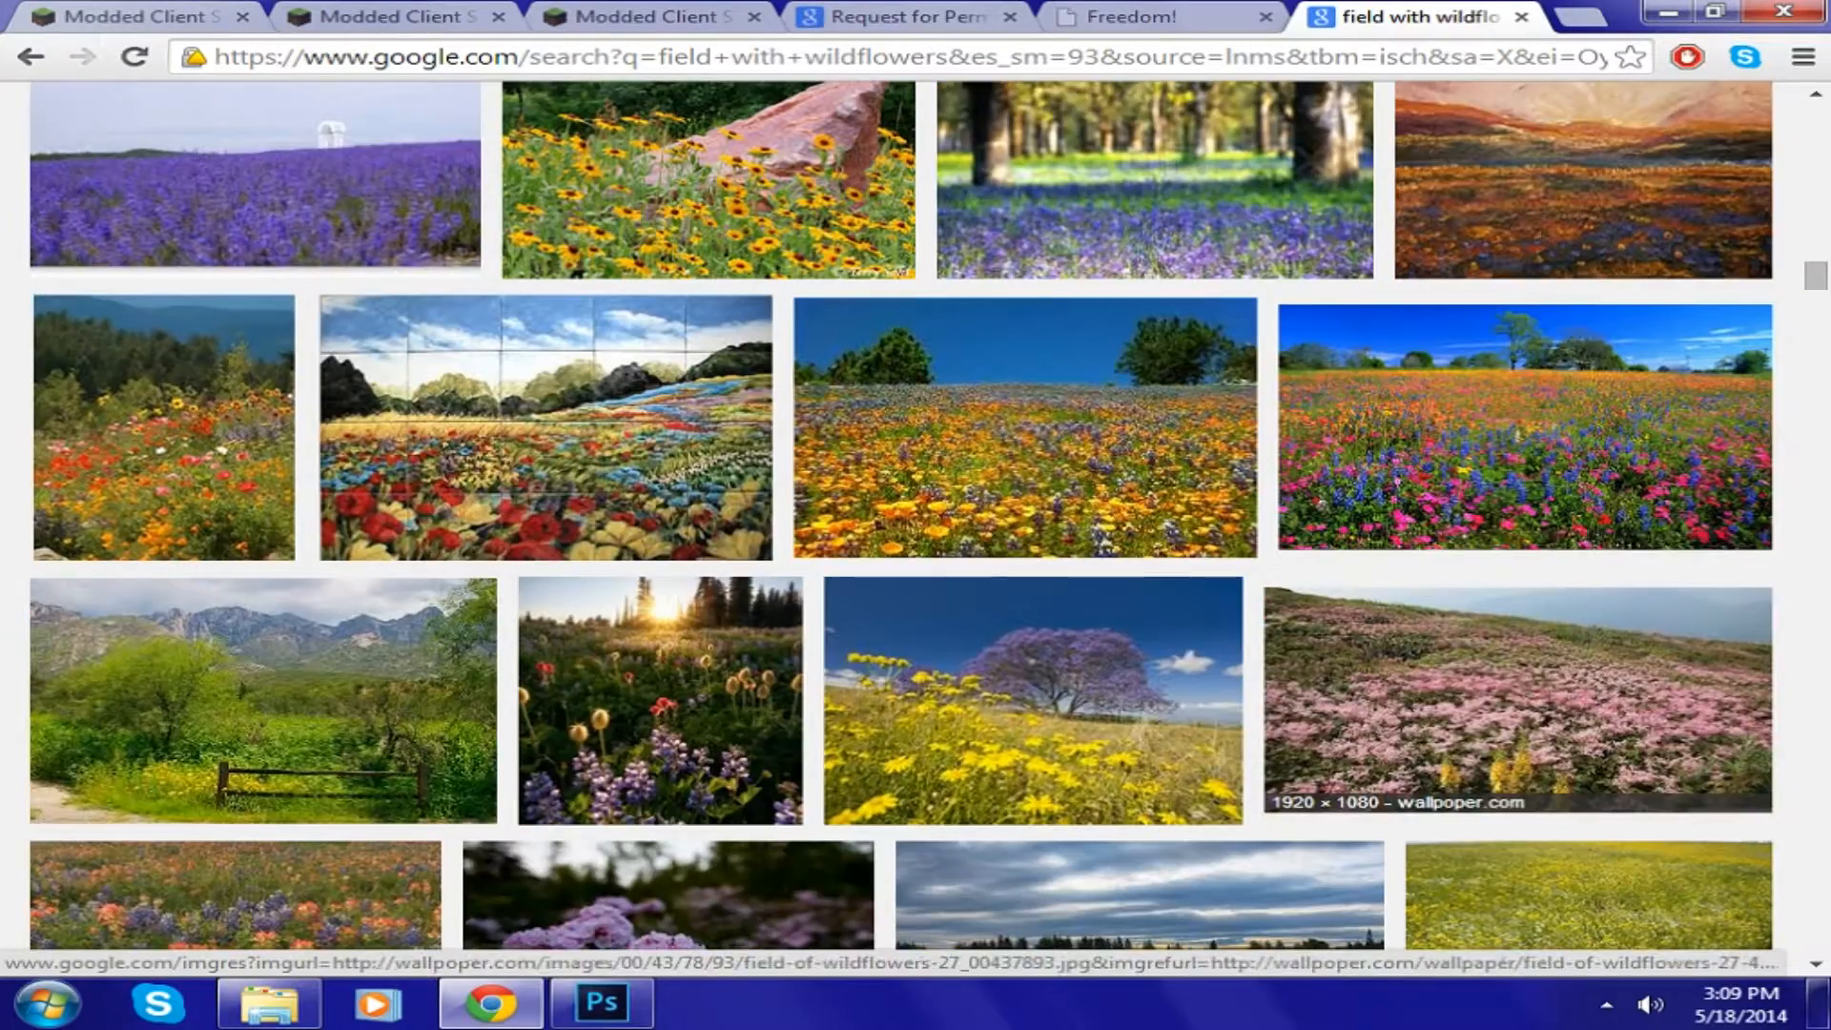
pyautogui.scroll(-3, 1526, 801)
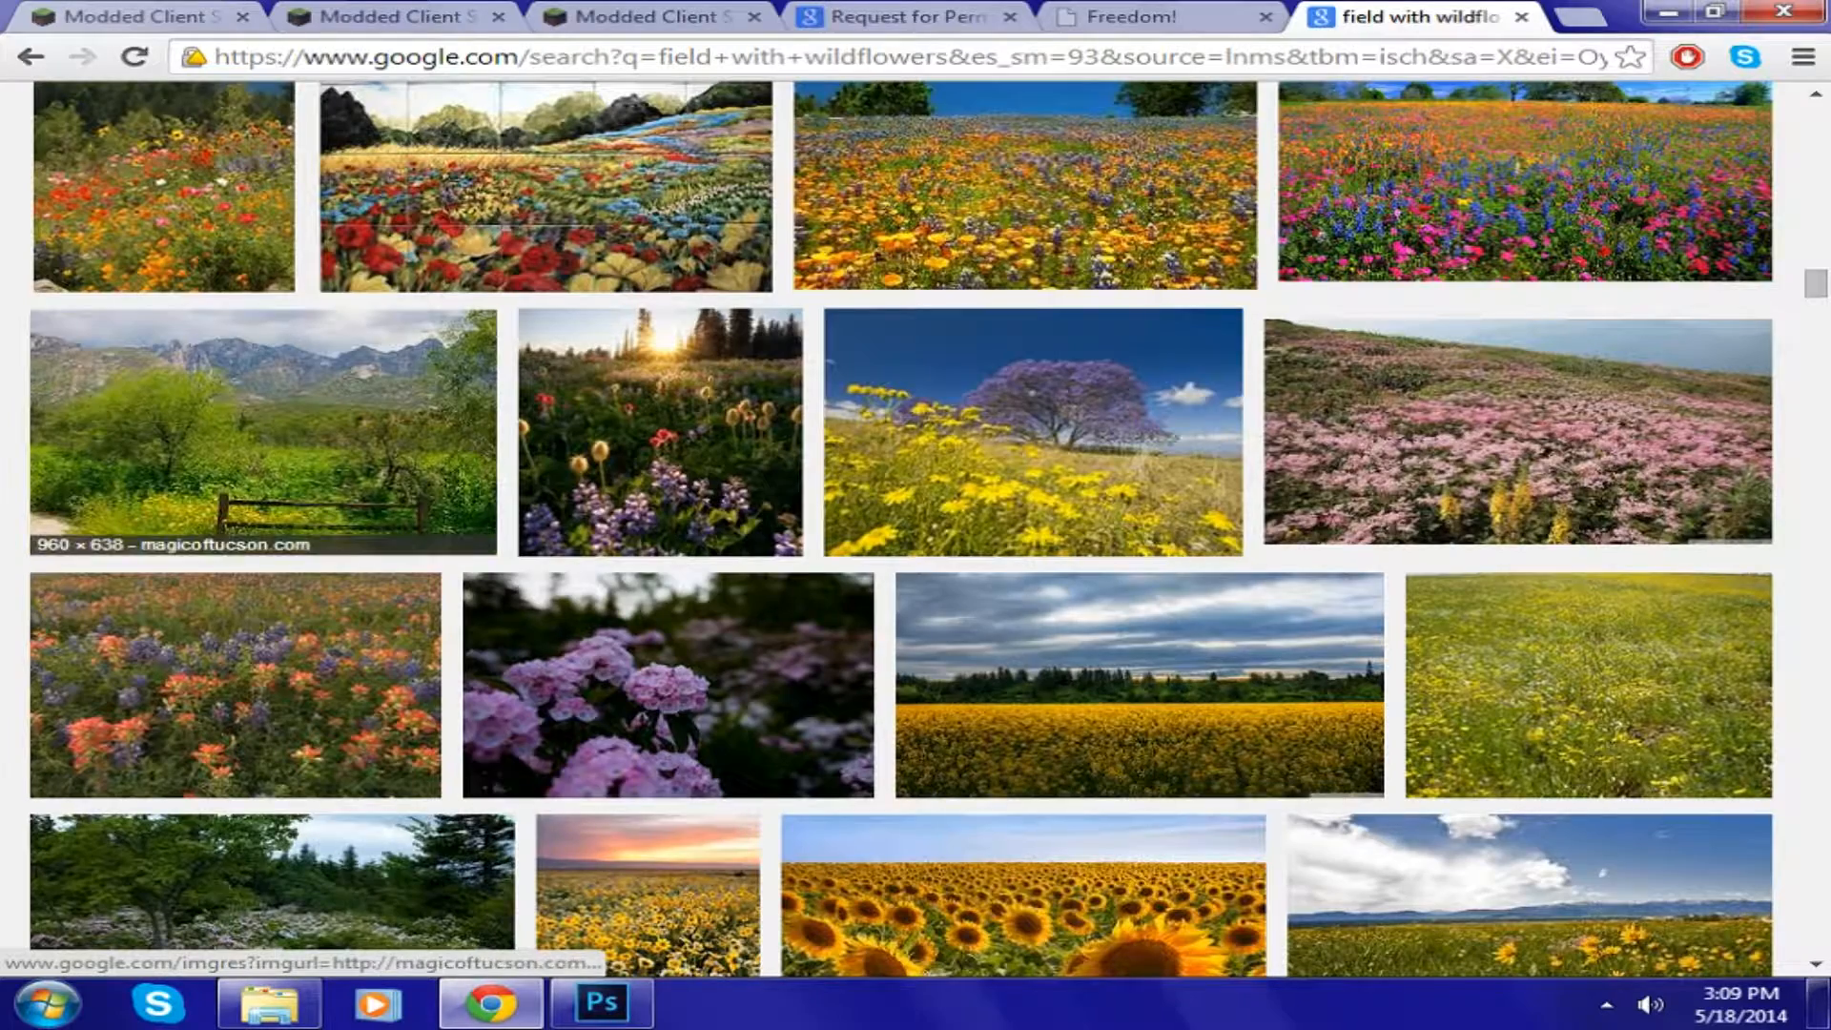
pyautogui.scroll(-5, 238, 476)
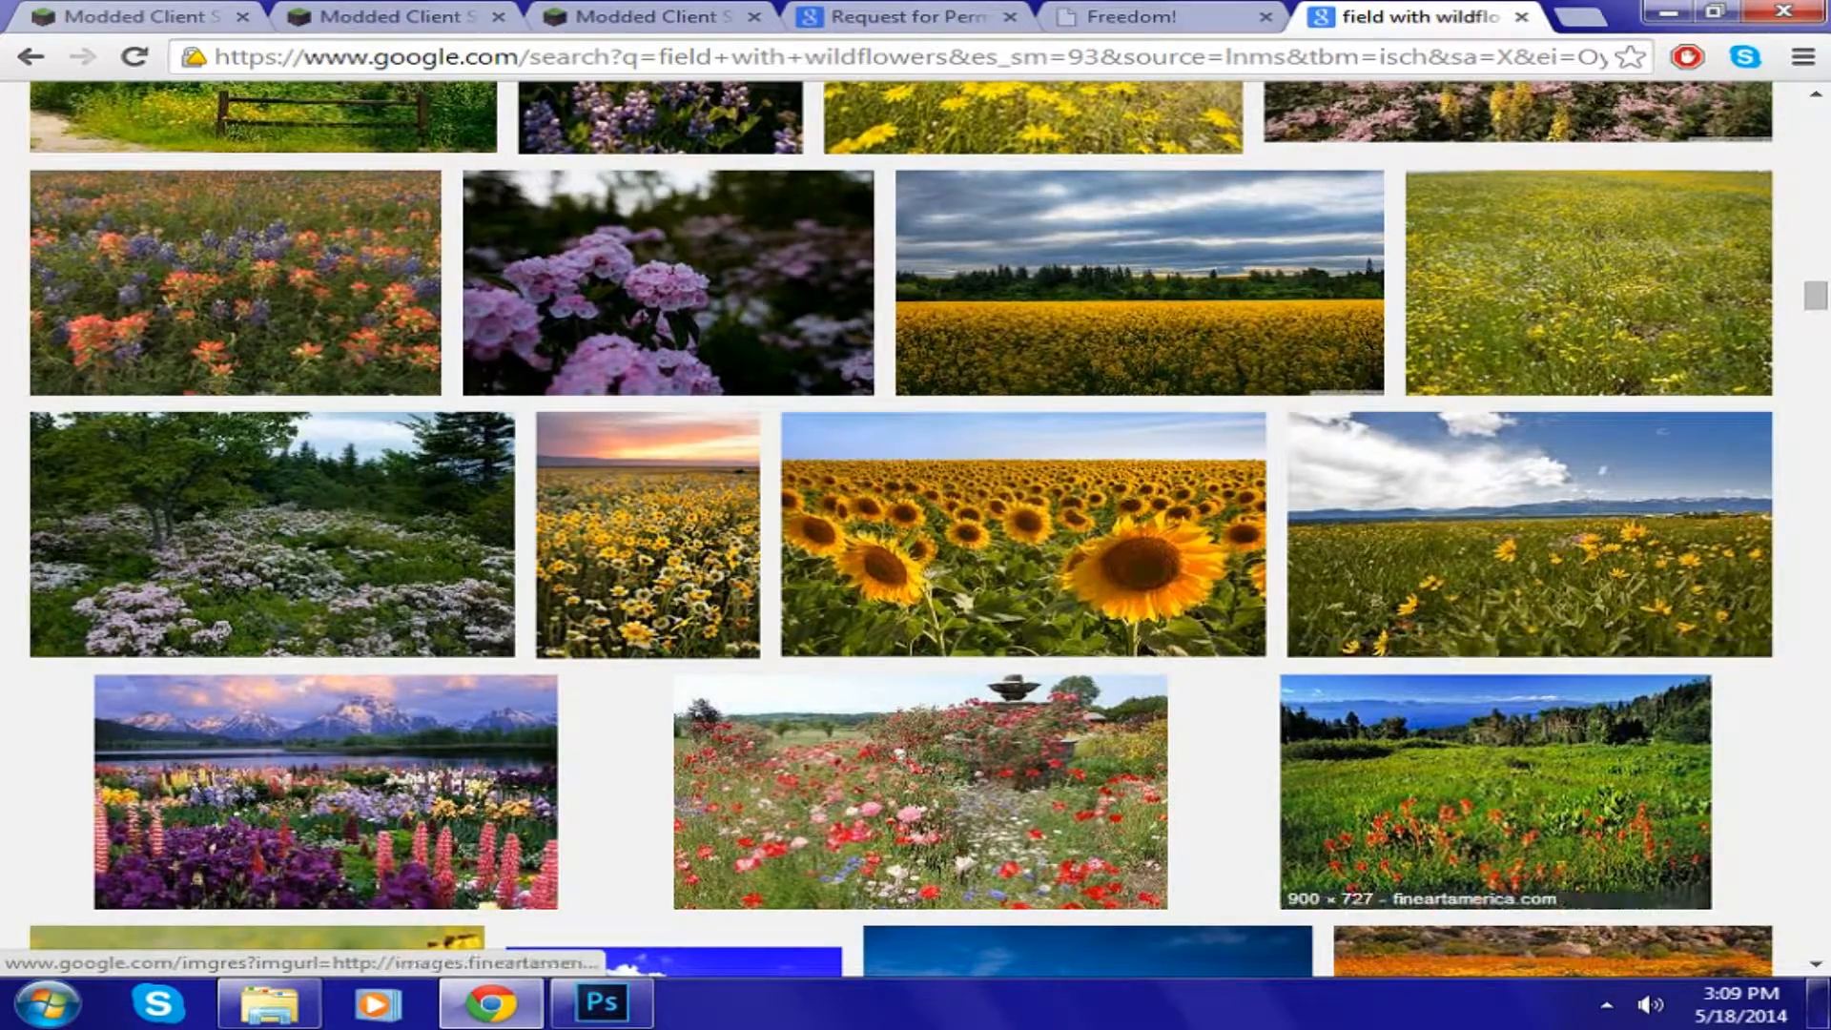
pyautogui.scroll(-4, 1527, 725)
pyautogui.scroll(-10, 1526, 725)
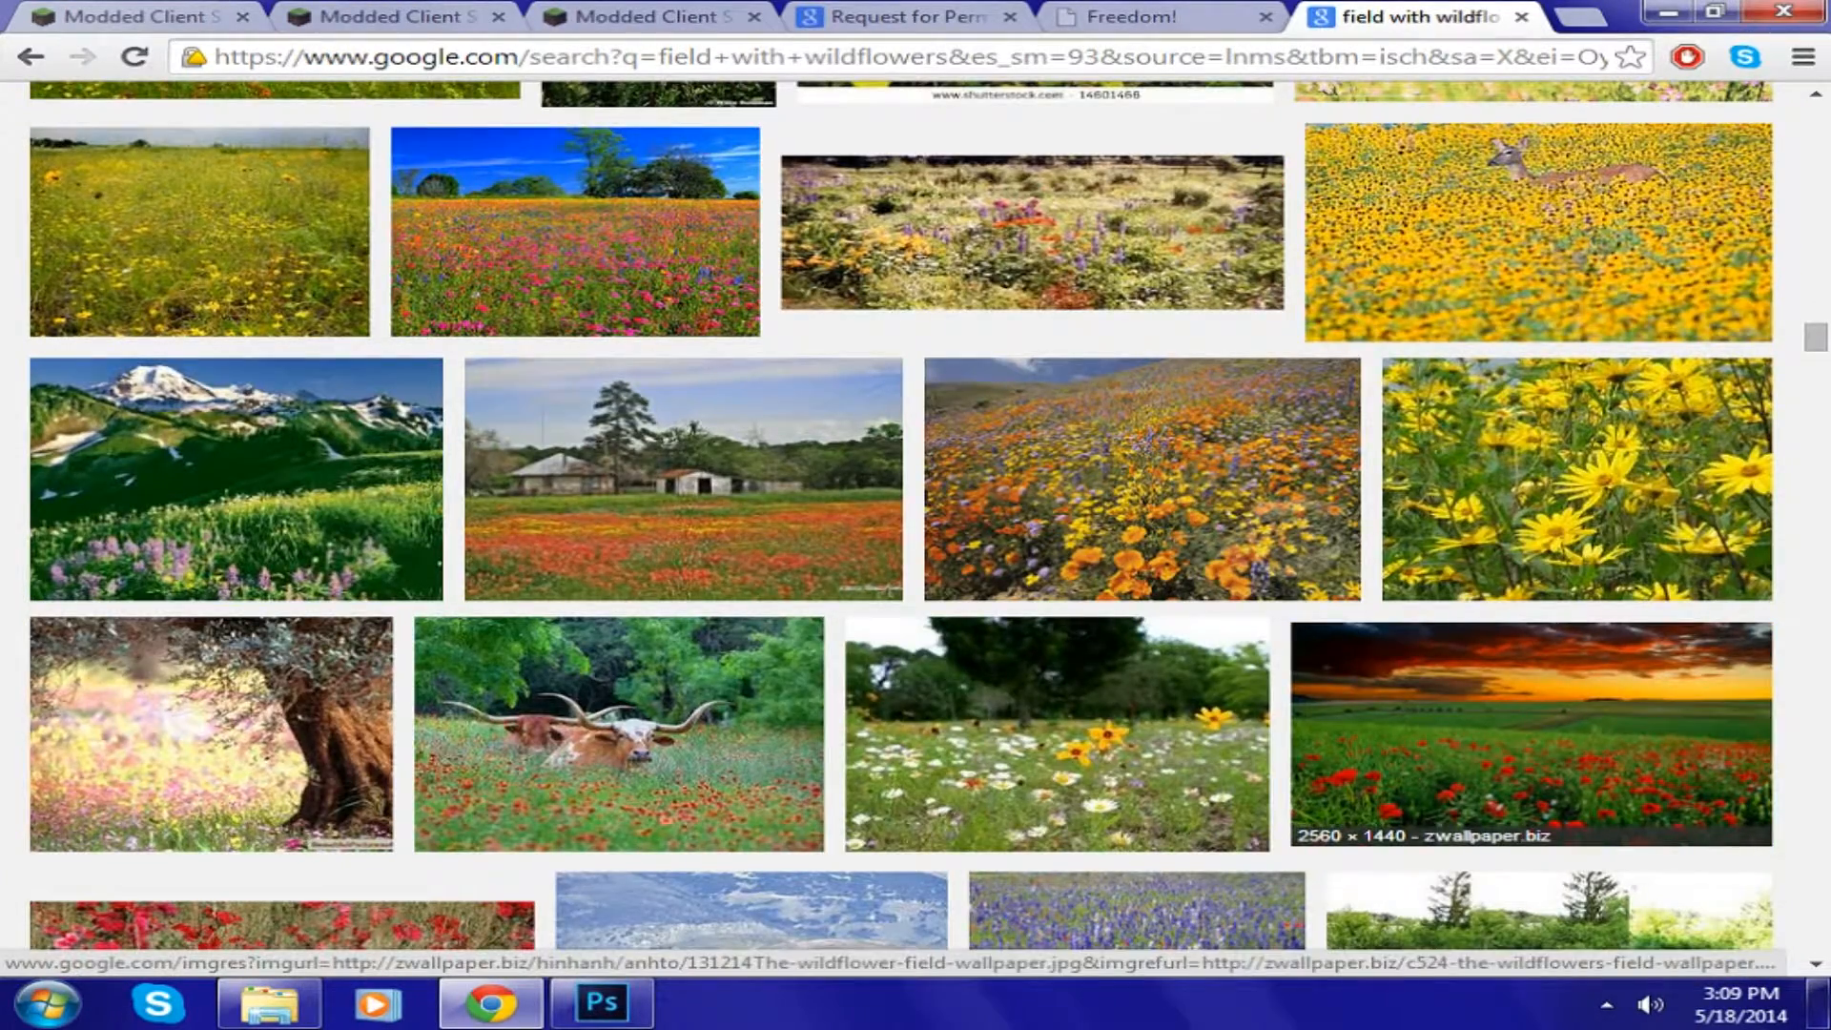
# - Open the 2560 × 1440 zwallpaper.biz picture of red poppies under a sunset at full size and inspect it zoomed in
pyautogui.click(1531, 735)
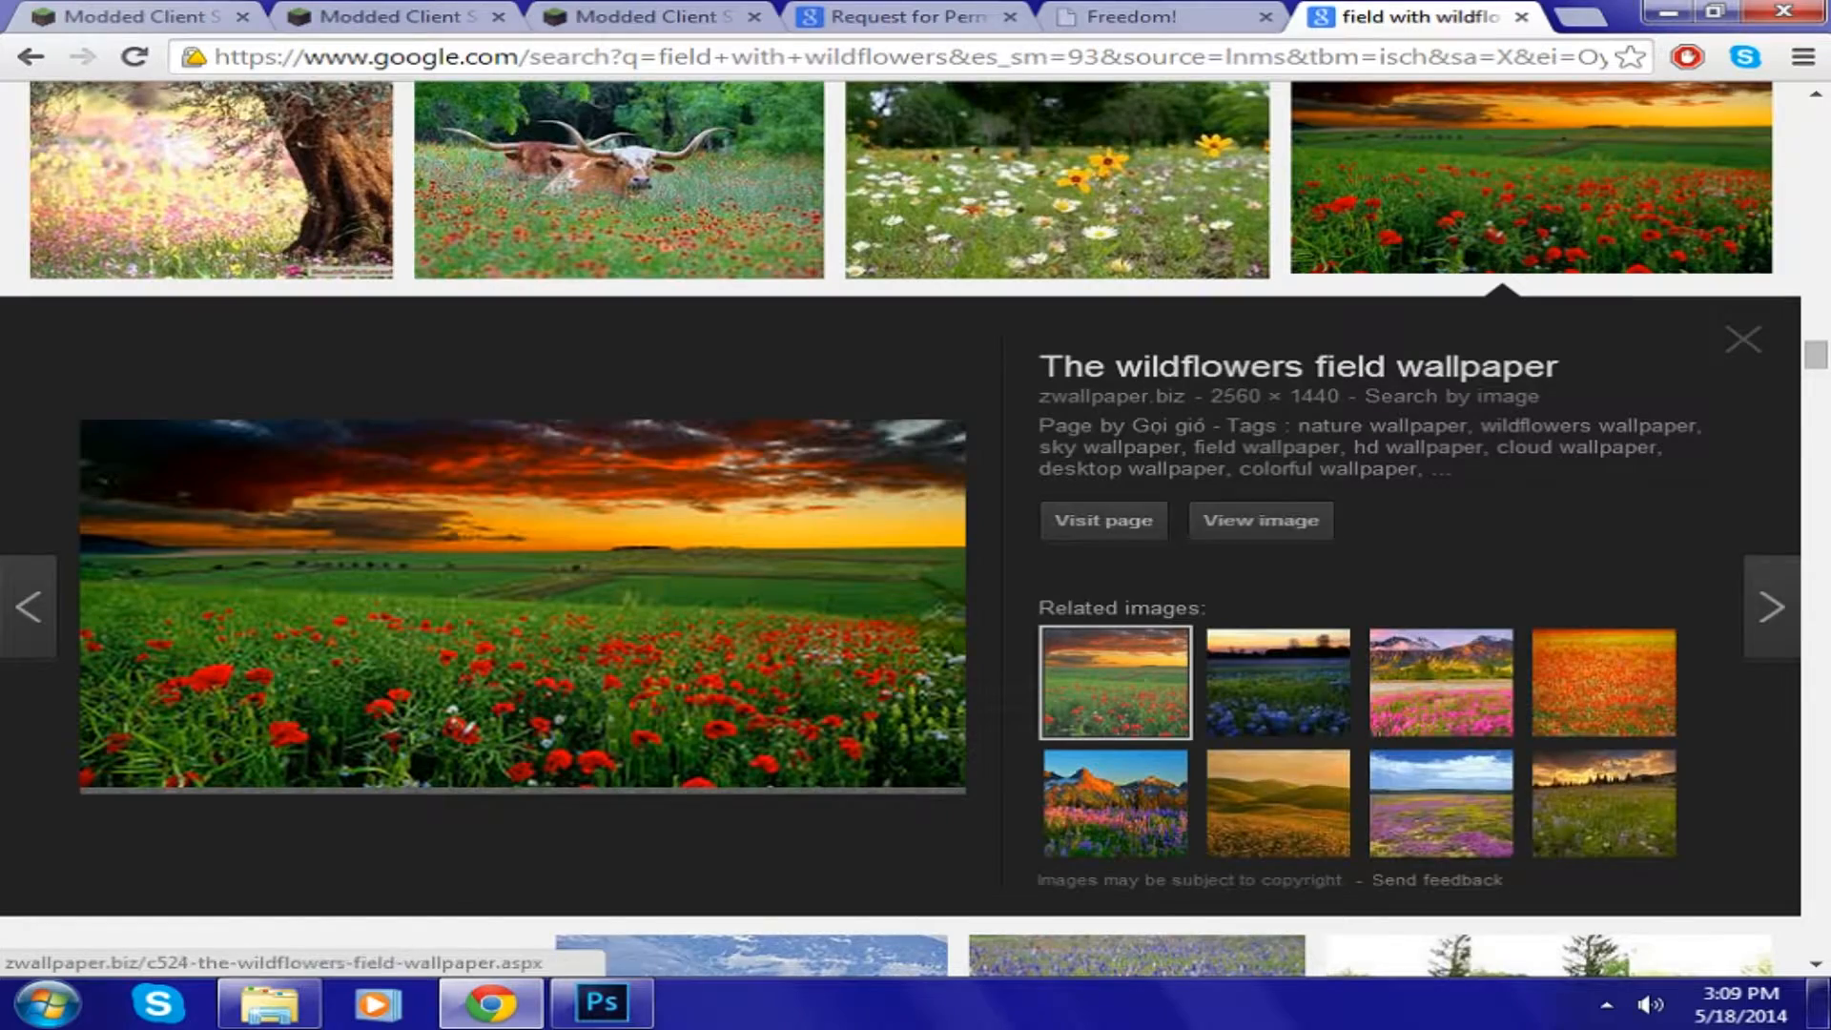
pyautogui.scroll(3, 1442, 650)
pyautogui.scroll(-5, 1442, 650)
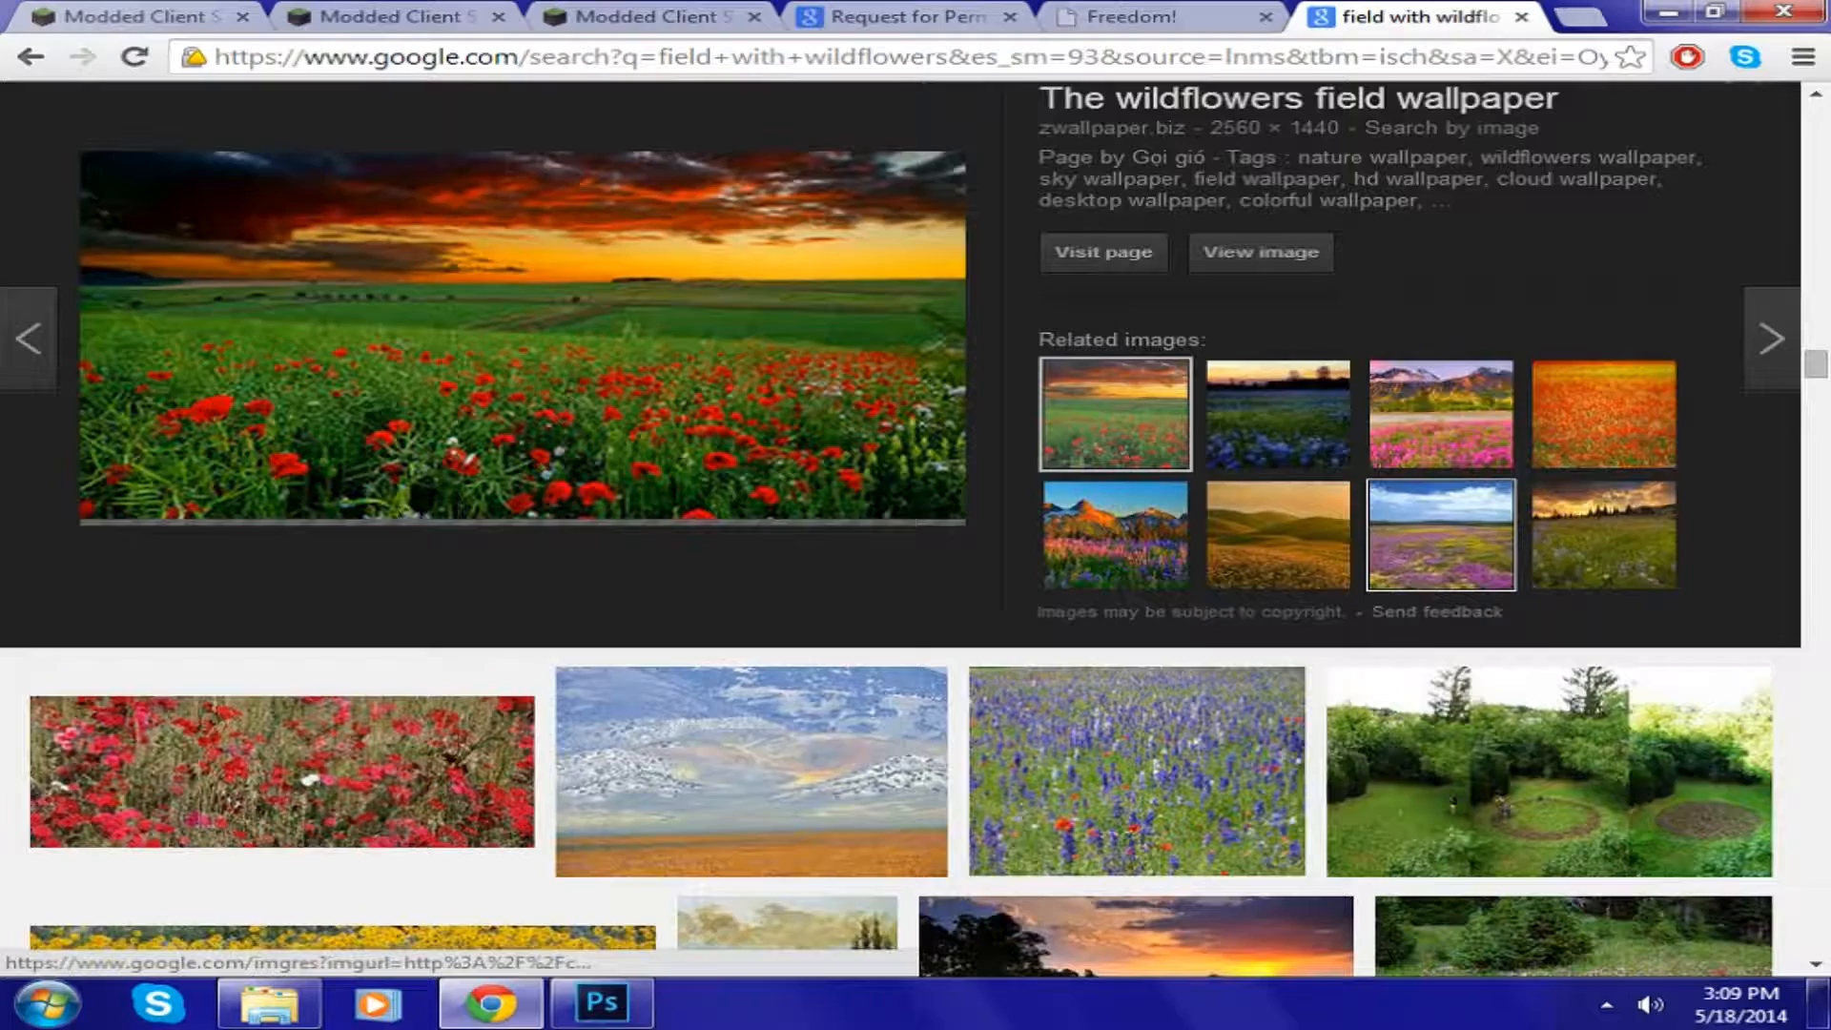
pyautogui.scroll(3, 1440, 534)
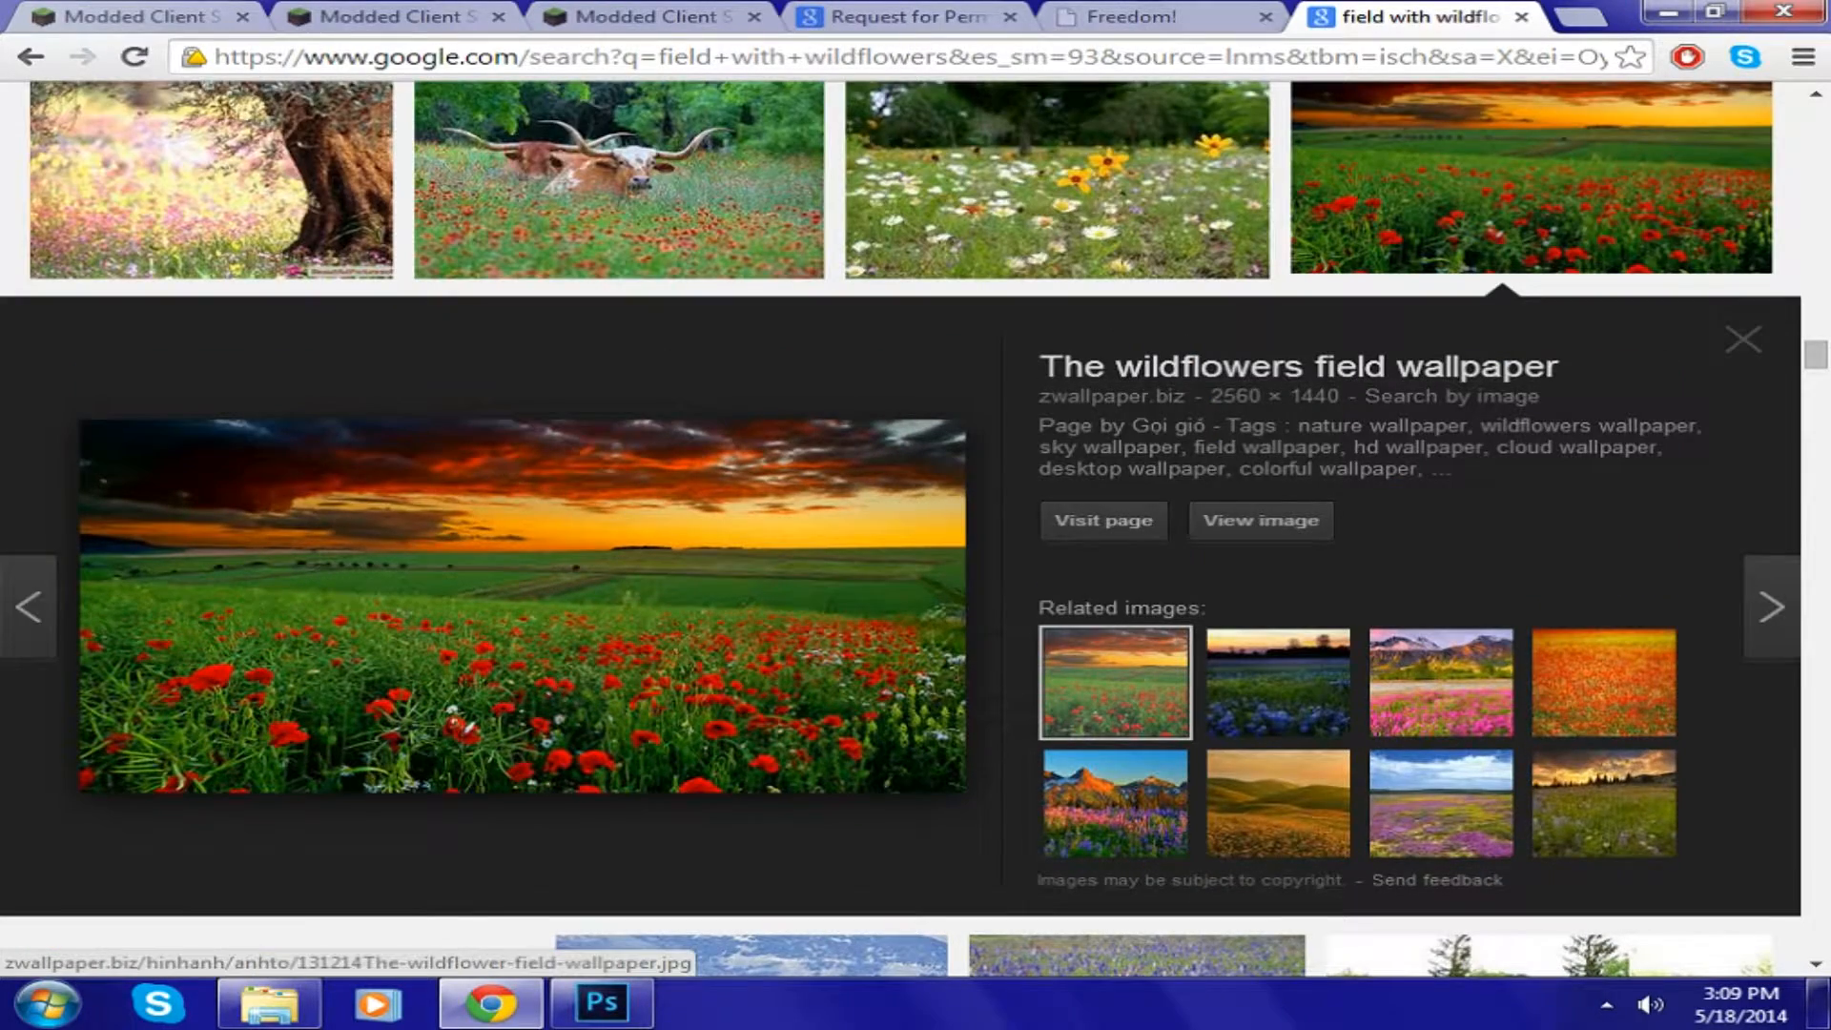
pyautogui.click(1261, 520)
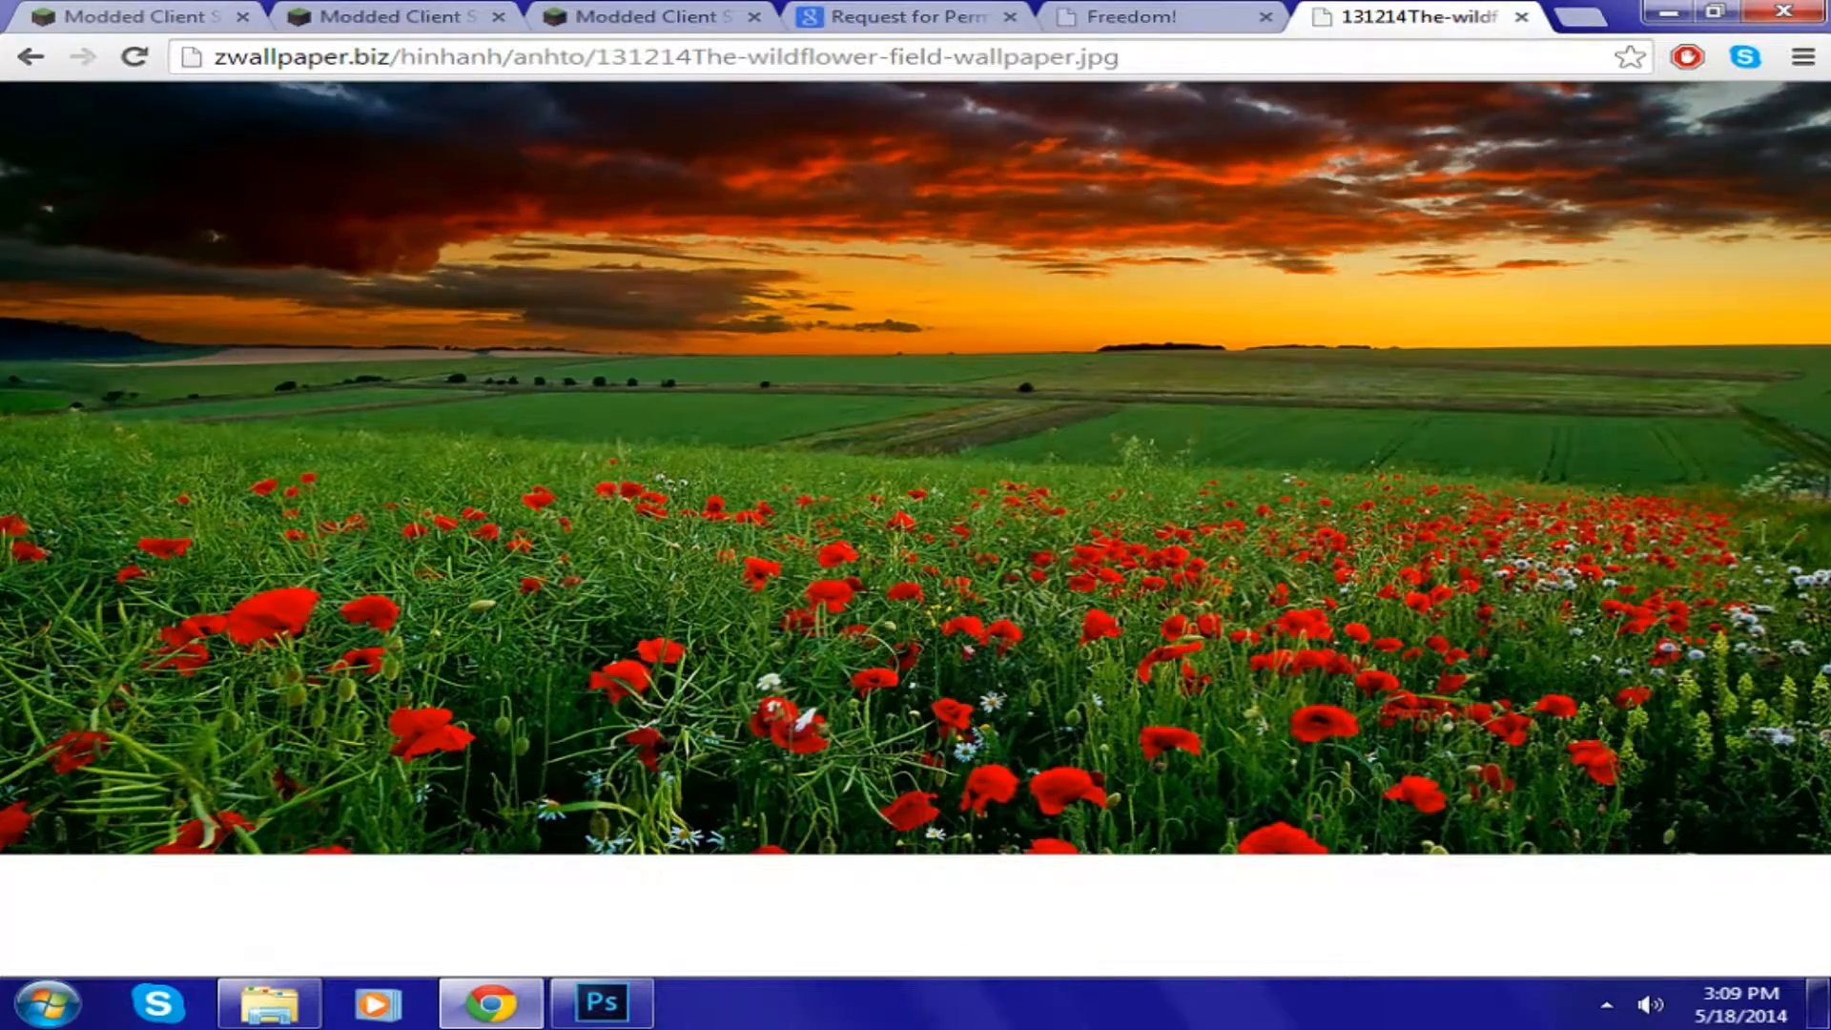
pyautogui.click(826, 492)
pyautogui.click(827, 488)
pyautogui.click(825, 484)
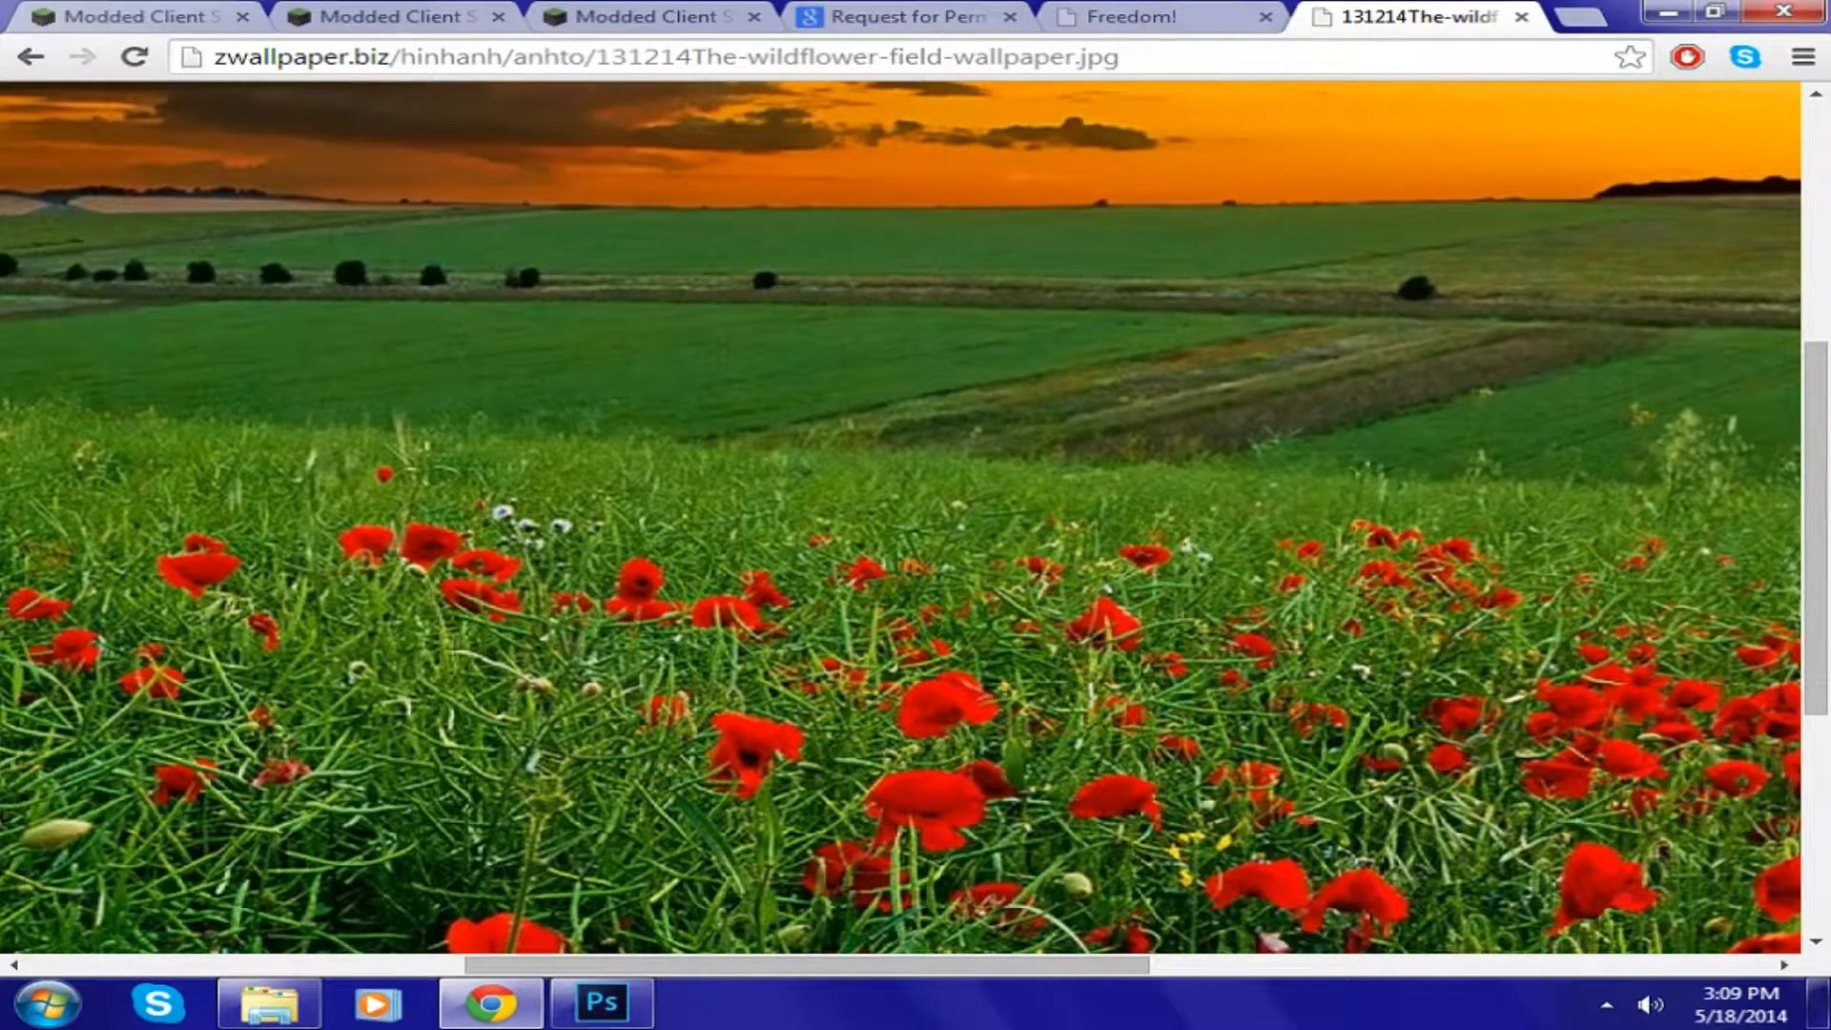
pyautogui.click(660, 460)
# - Start saving the poppy field image and go through Older Junk, Desk and Anime stuff to the Renders folder
pyautogui.rightClick(658, 459)
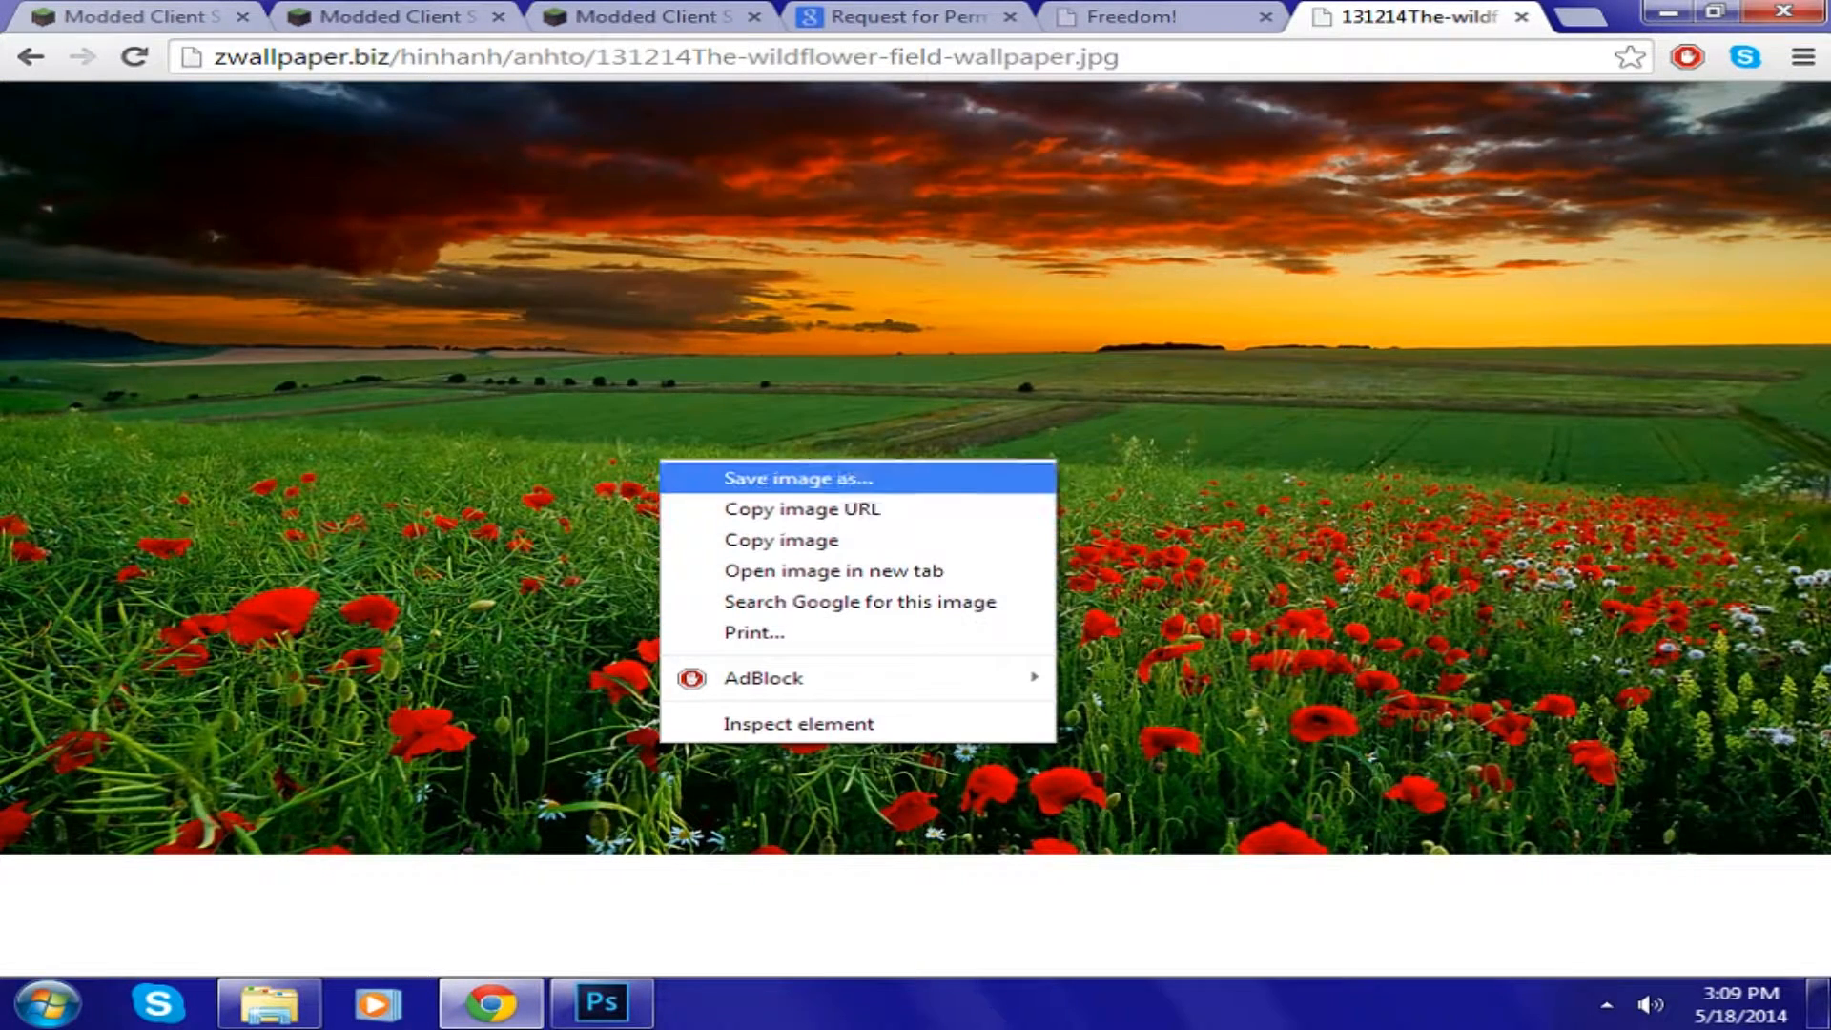
pyautogui.click(763, 480)
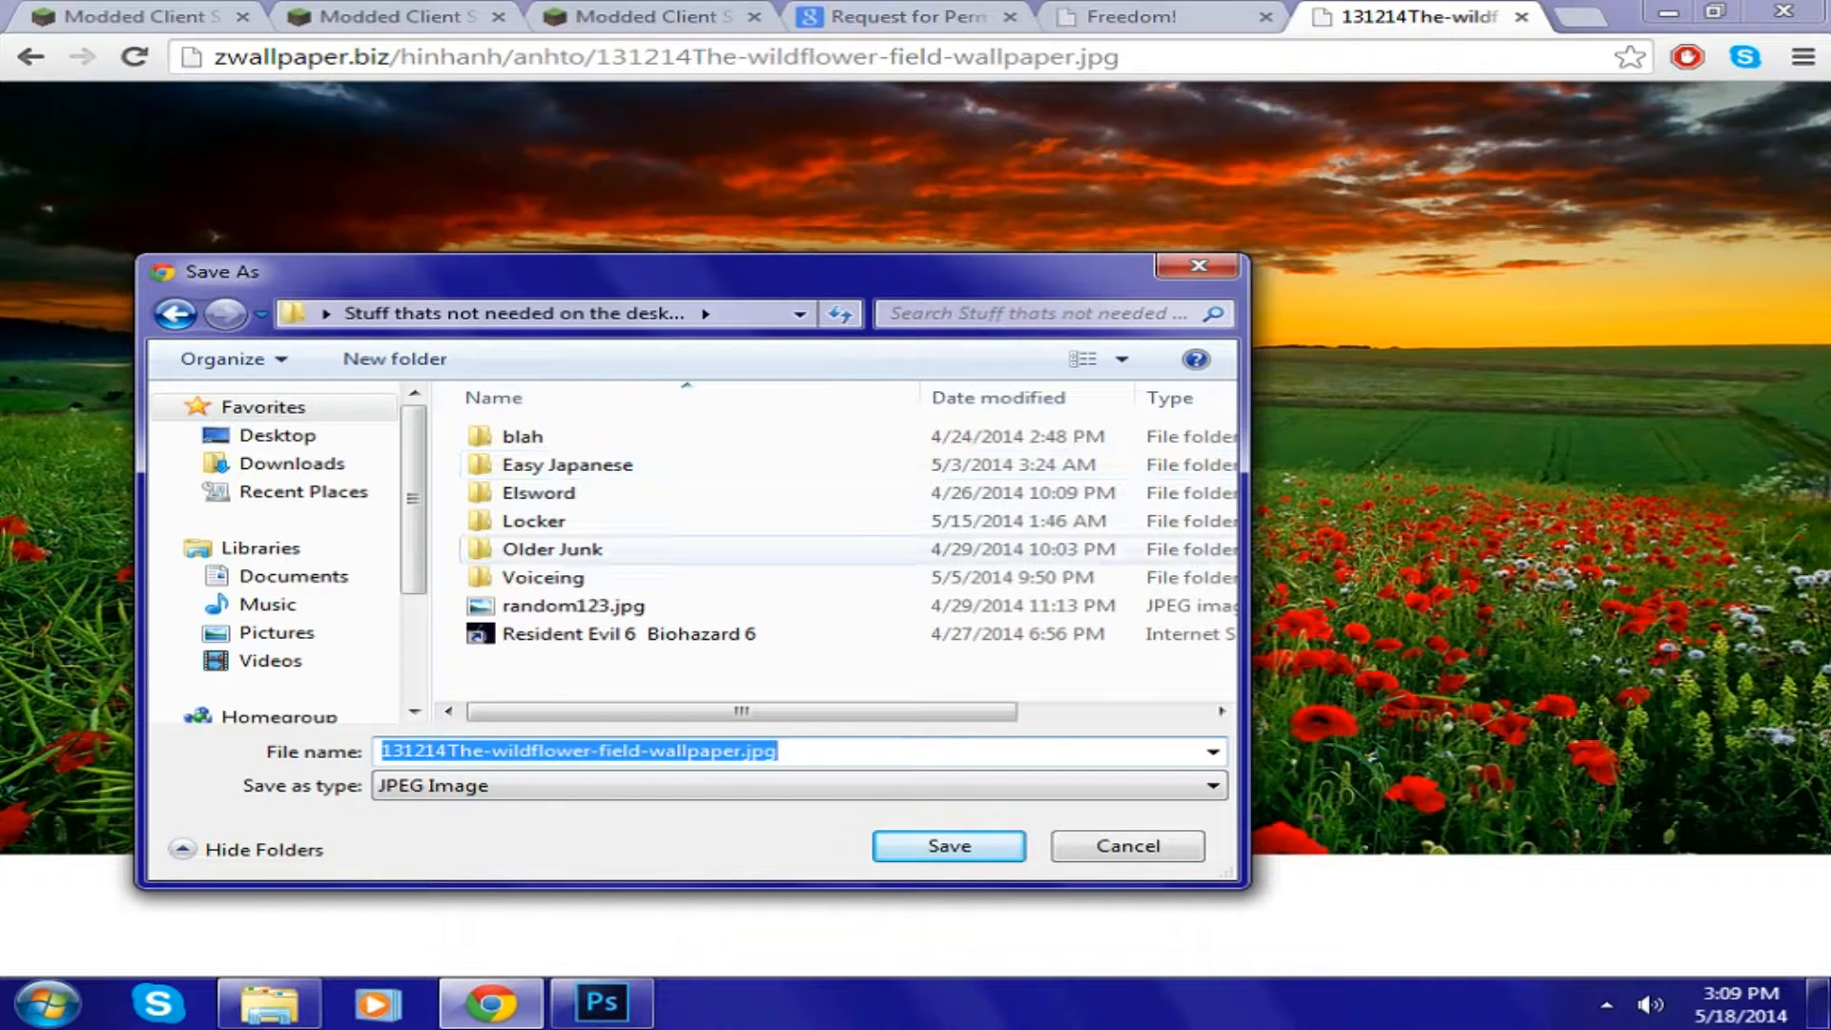
pyautogui.click(534, 521)
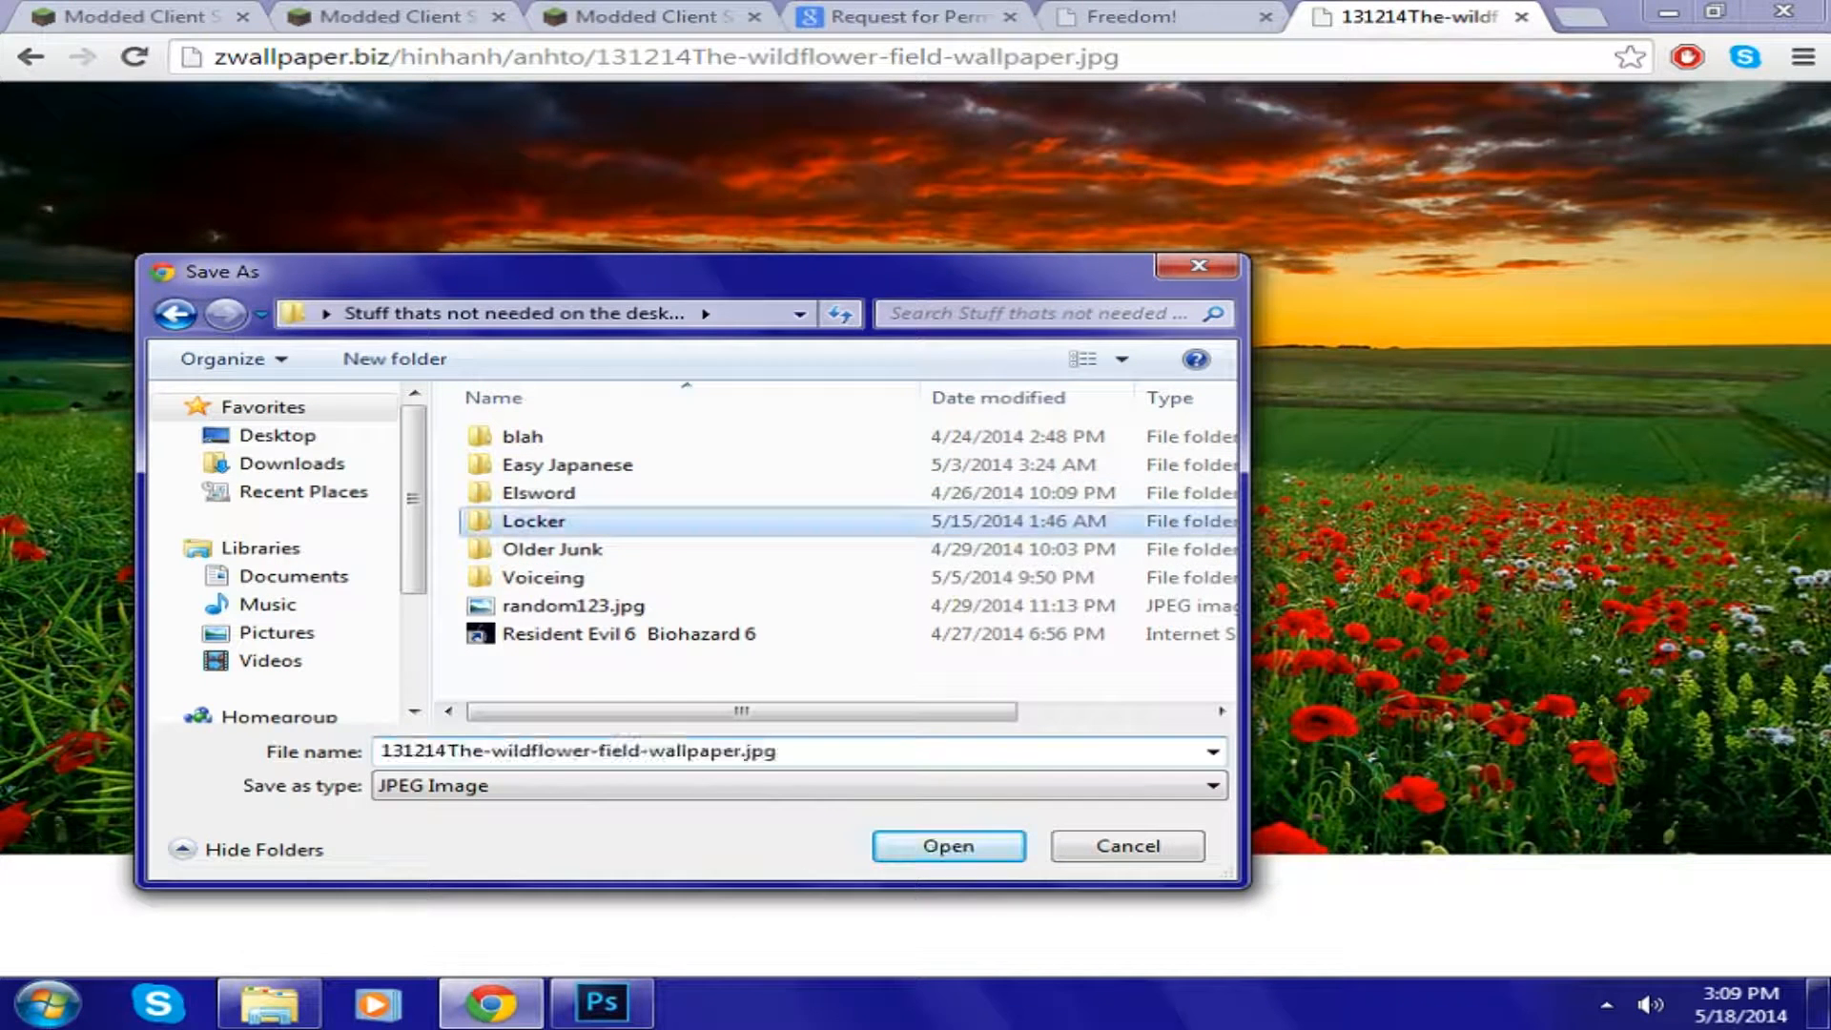
pyautogui.click(552, 549)
pyautogui.doubleClick(552, 550)
pyautogui.doubleClick(563, 437)
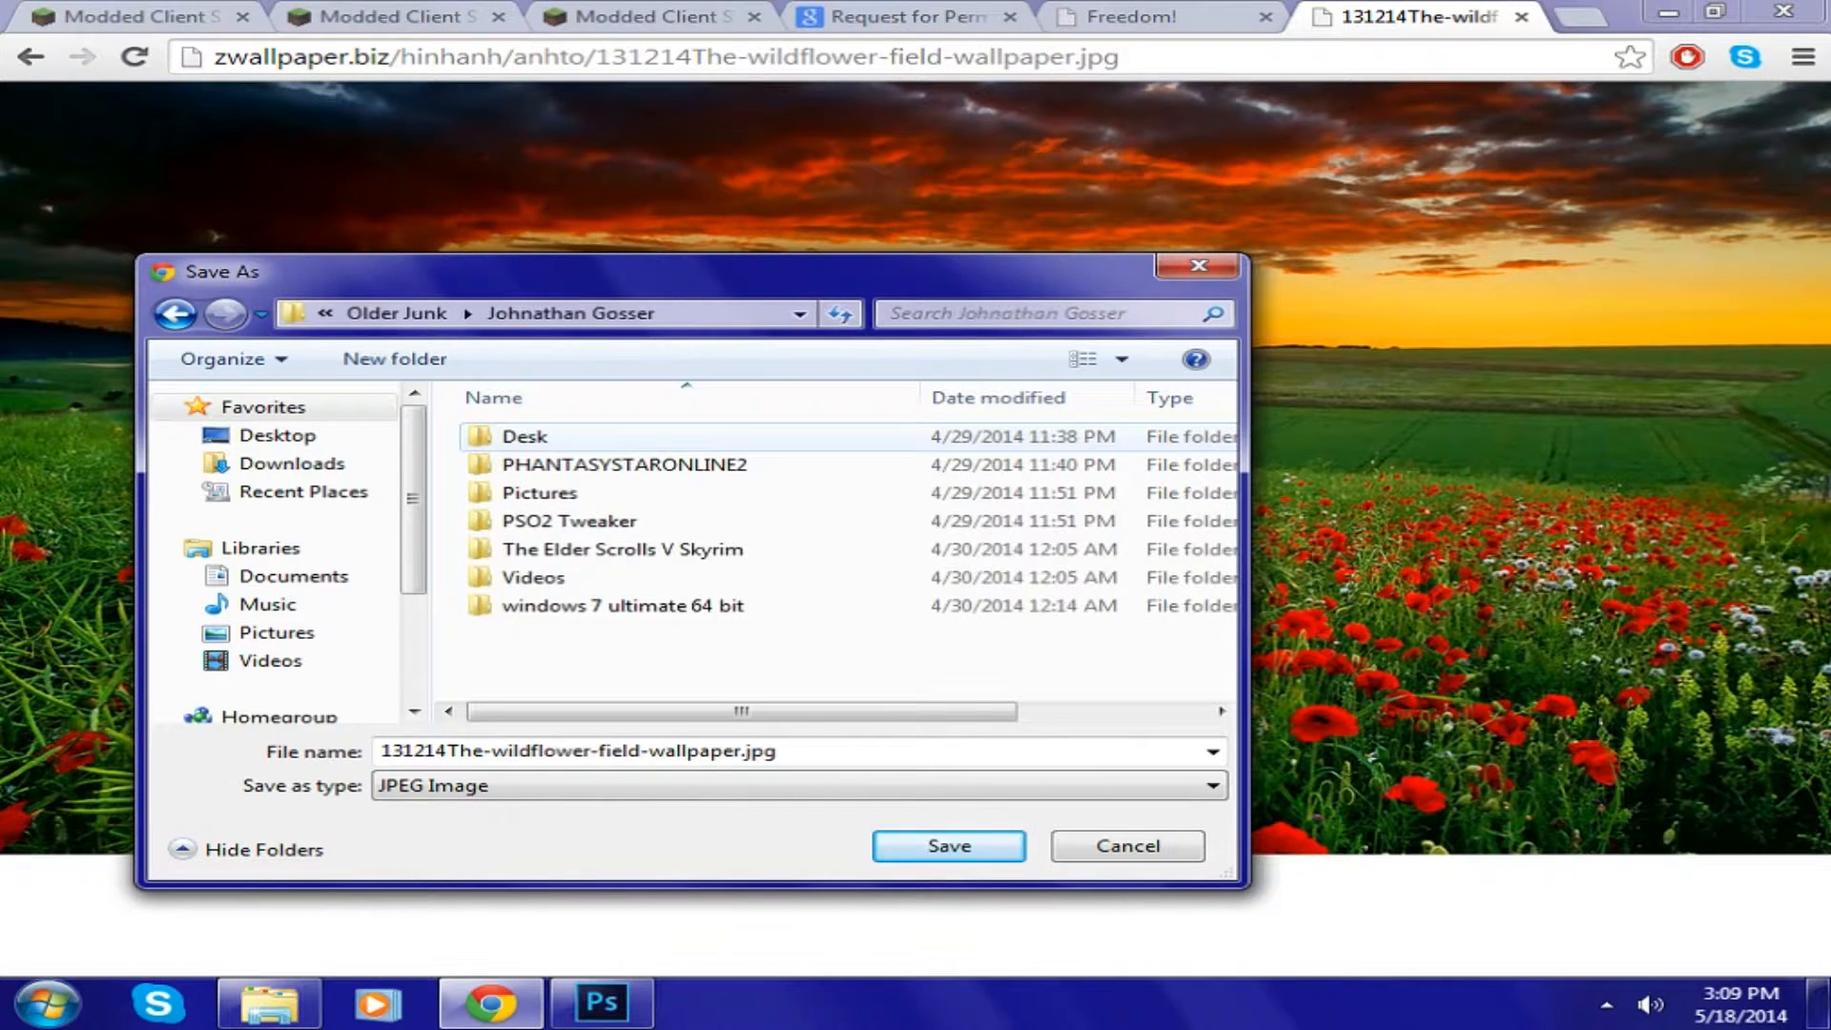
pyautogui.click(540, 493)
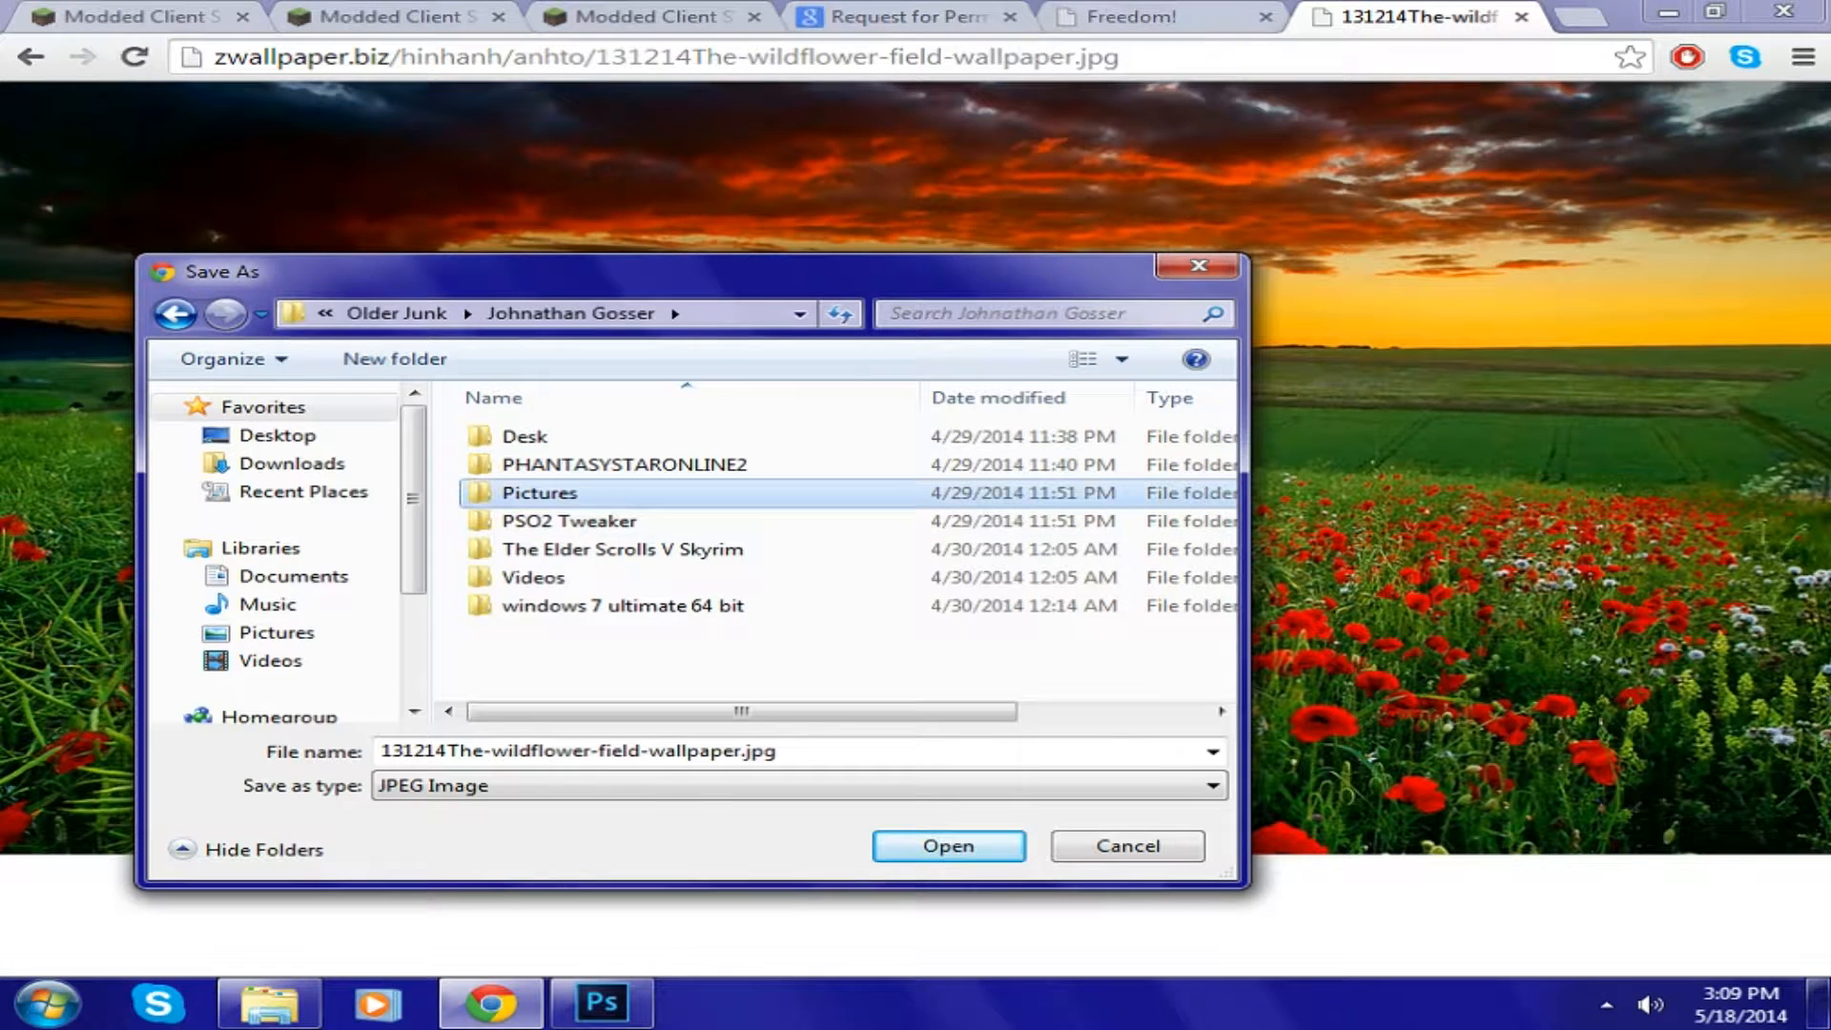
pyautogui.doubleClick(525, 437)
pyautogui.doubleClick(557, 436)
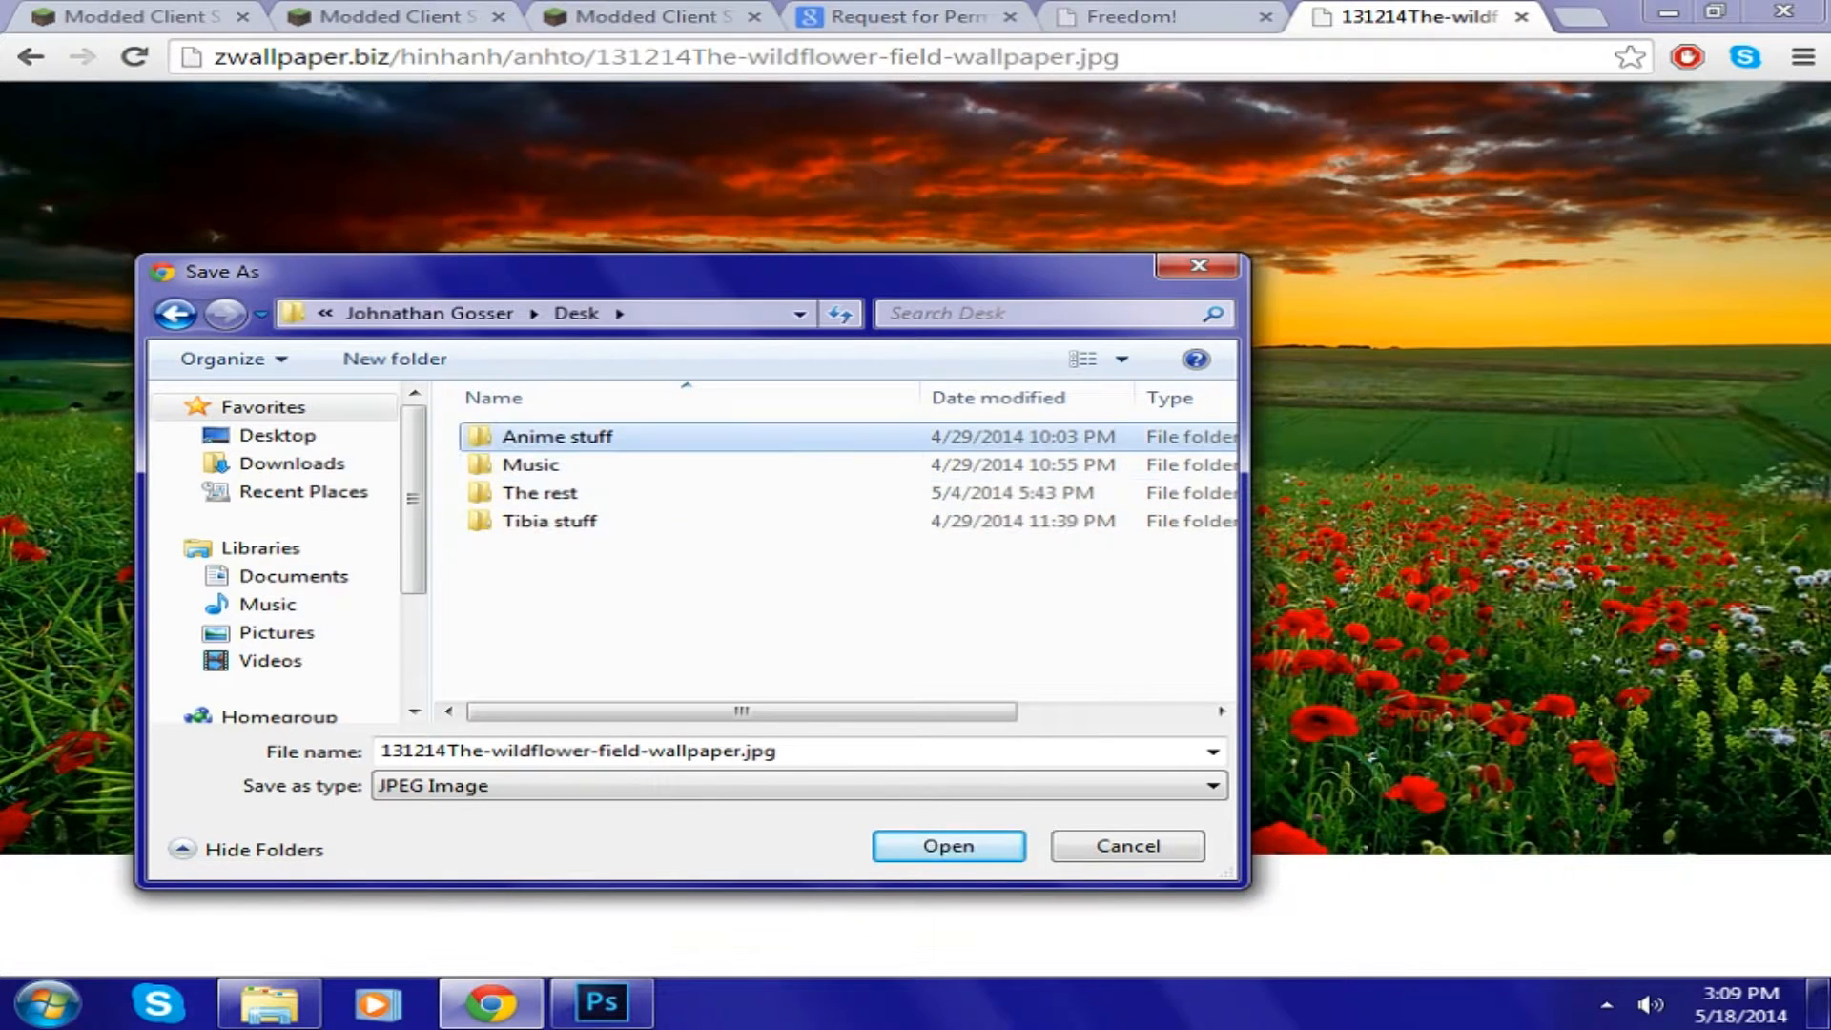
pyautogui.doubleClick(539, 464)
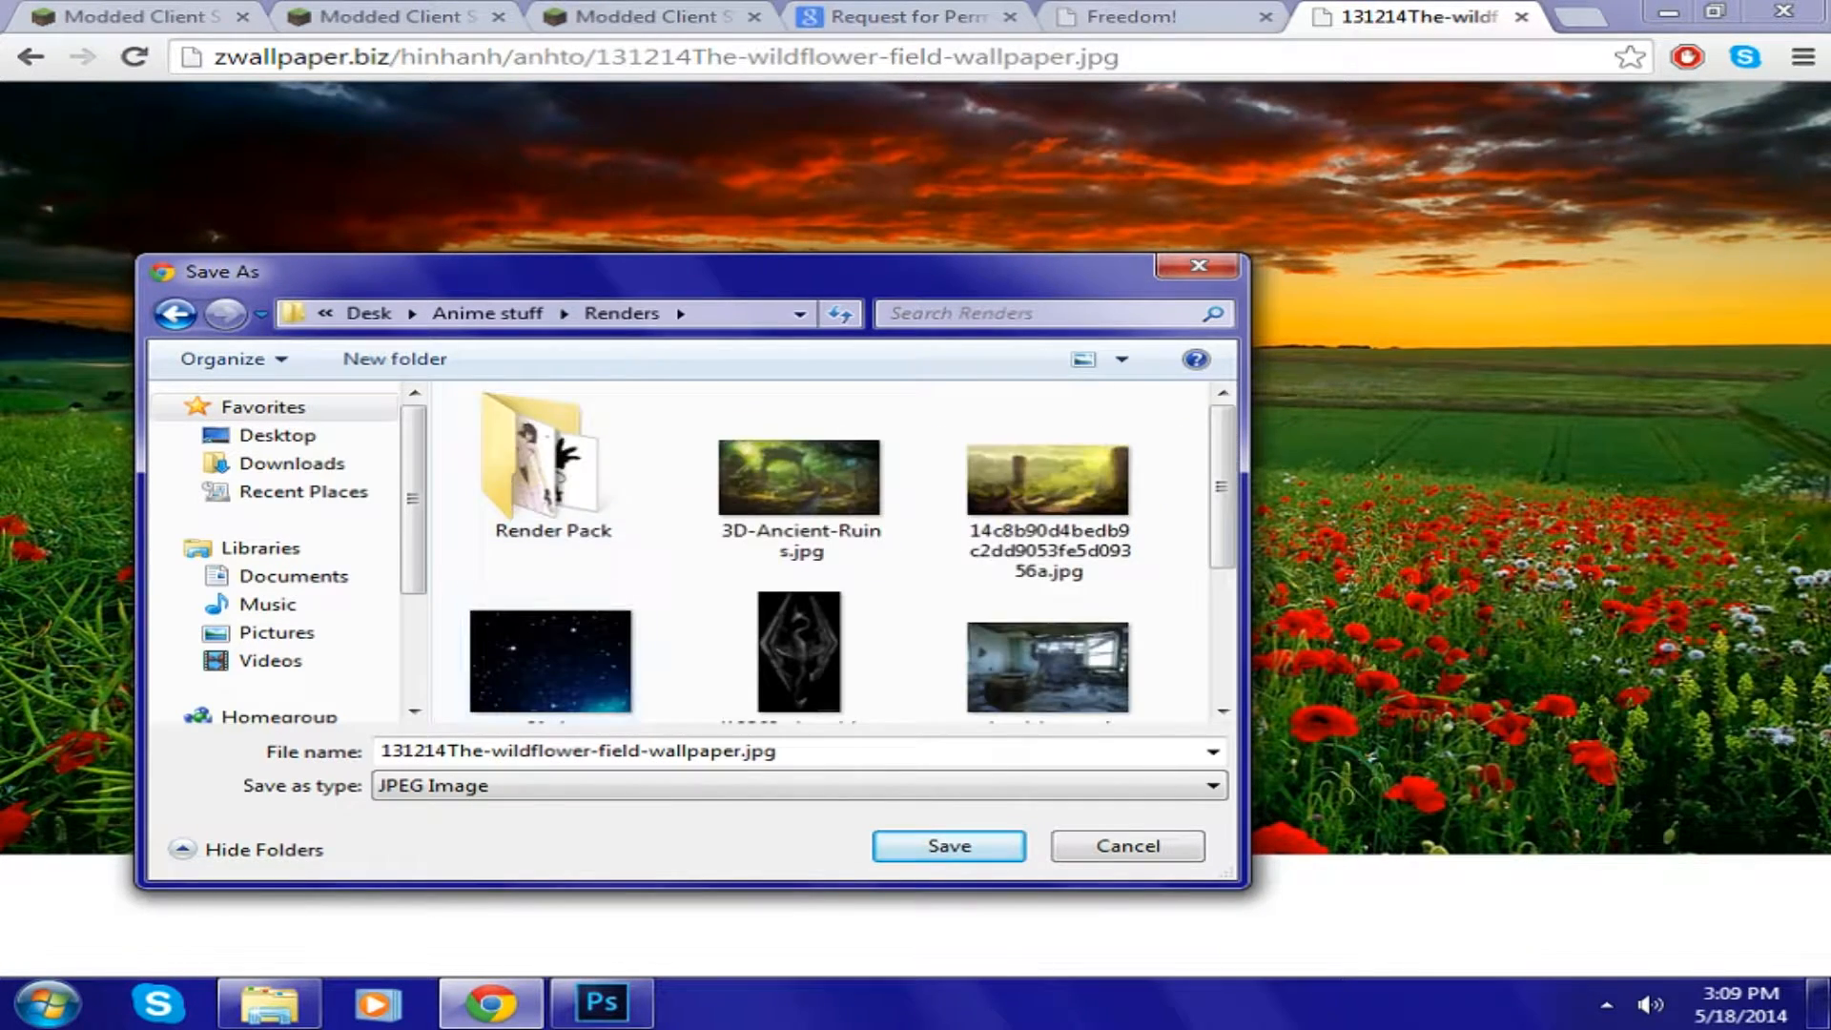
# - Save the image in the Renders folder as 131214The-wildflower-field-wallpaper.jpg
pyautogui.rightClick(680, 545)
pyautogui.click(669, 625)
pyautogui.press('Return')
pyautogui.click(410, 505)
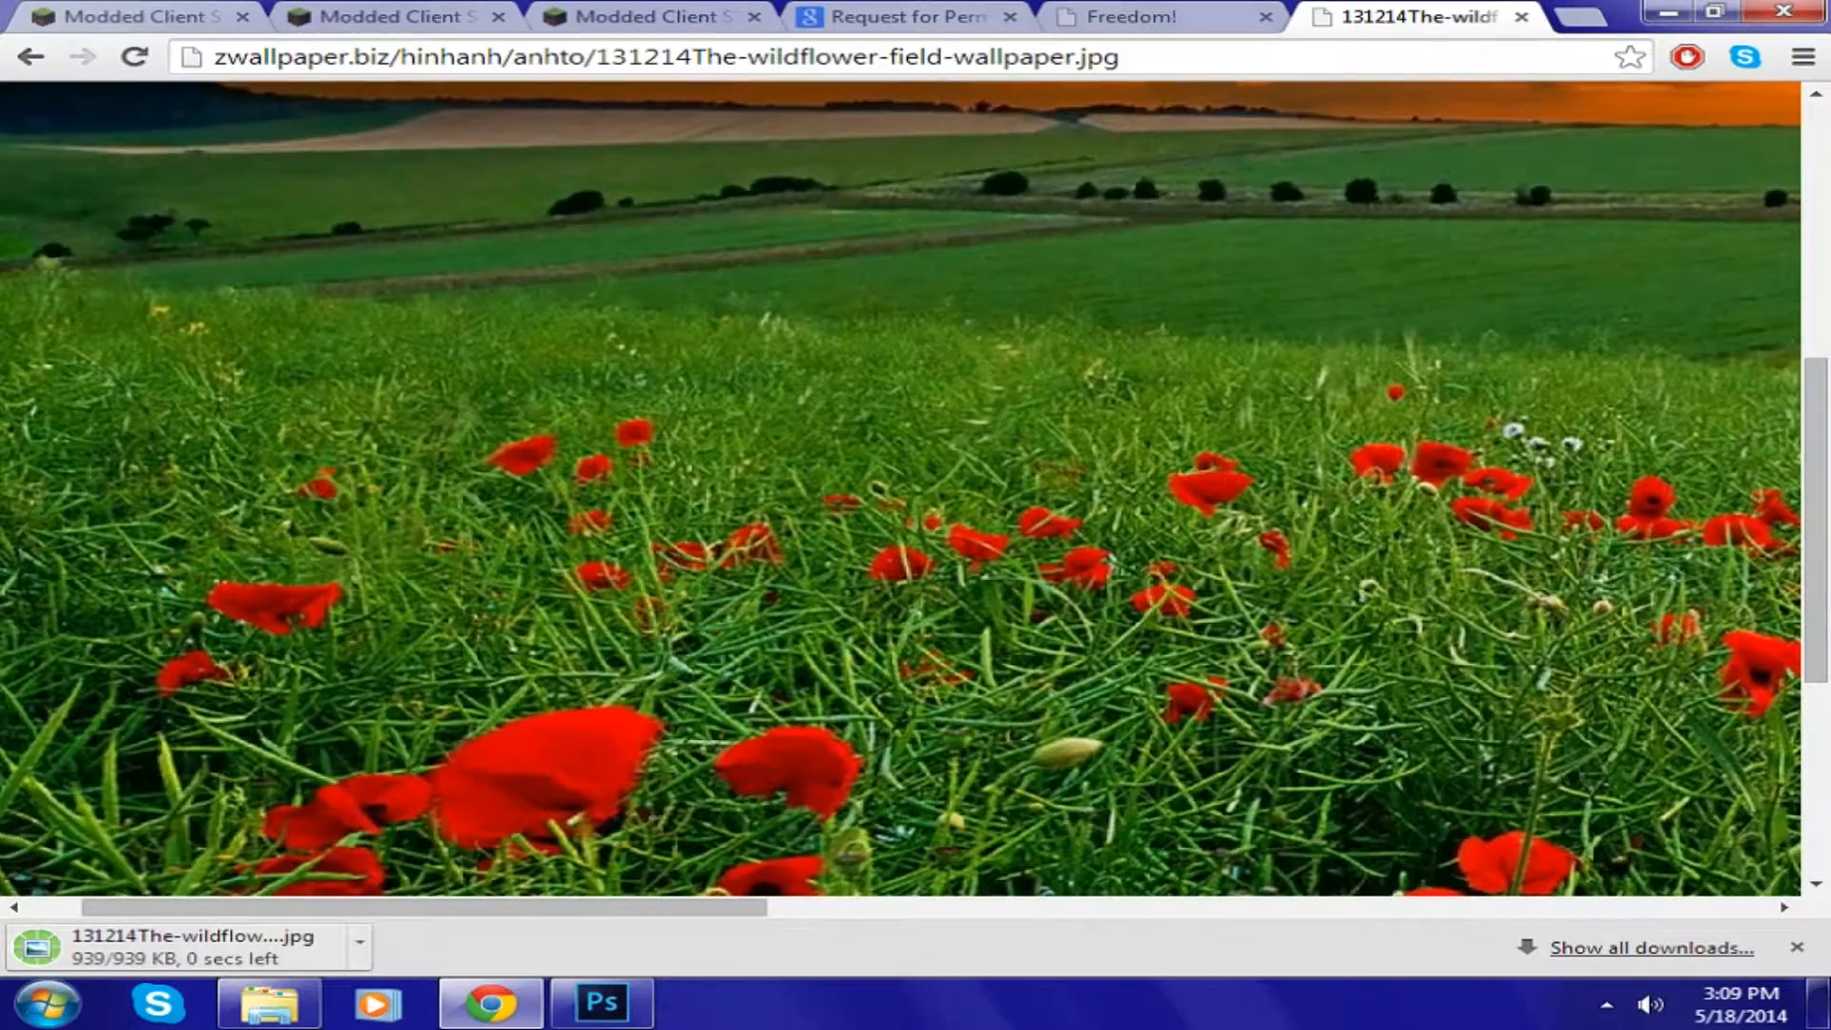
# - Close the poppy field picture's browser tab, return to Photoshop and close Anime_002.png without saving its changes
pyautogui.scroll(-4, 410, 505)
pyautogui.click(416, 421)
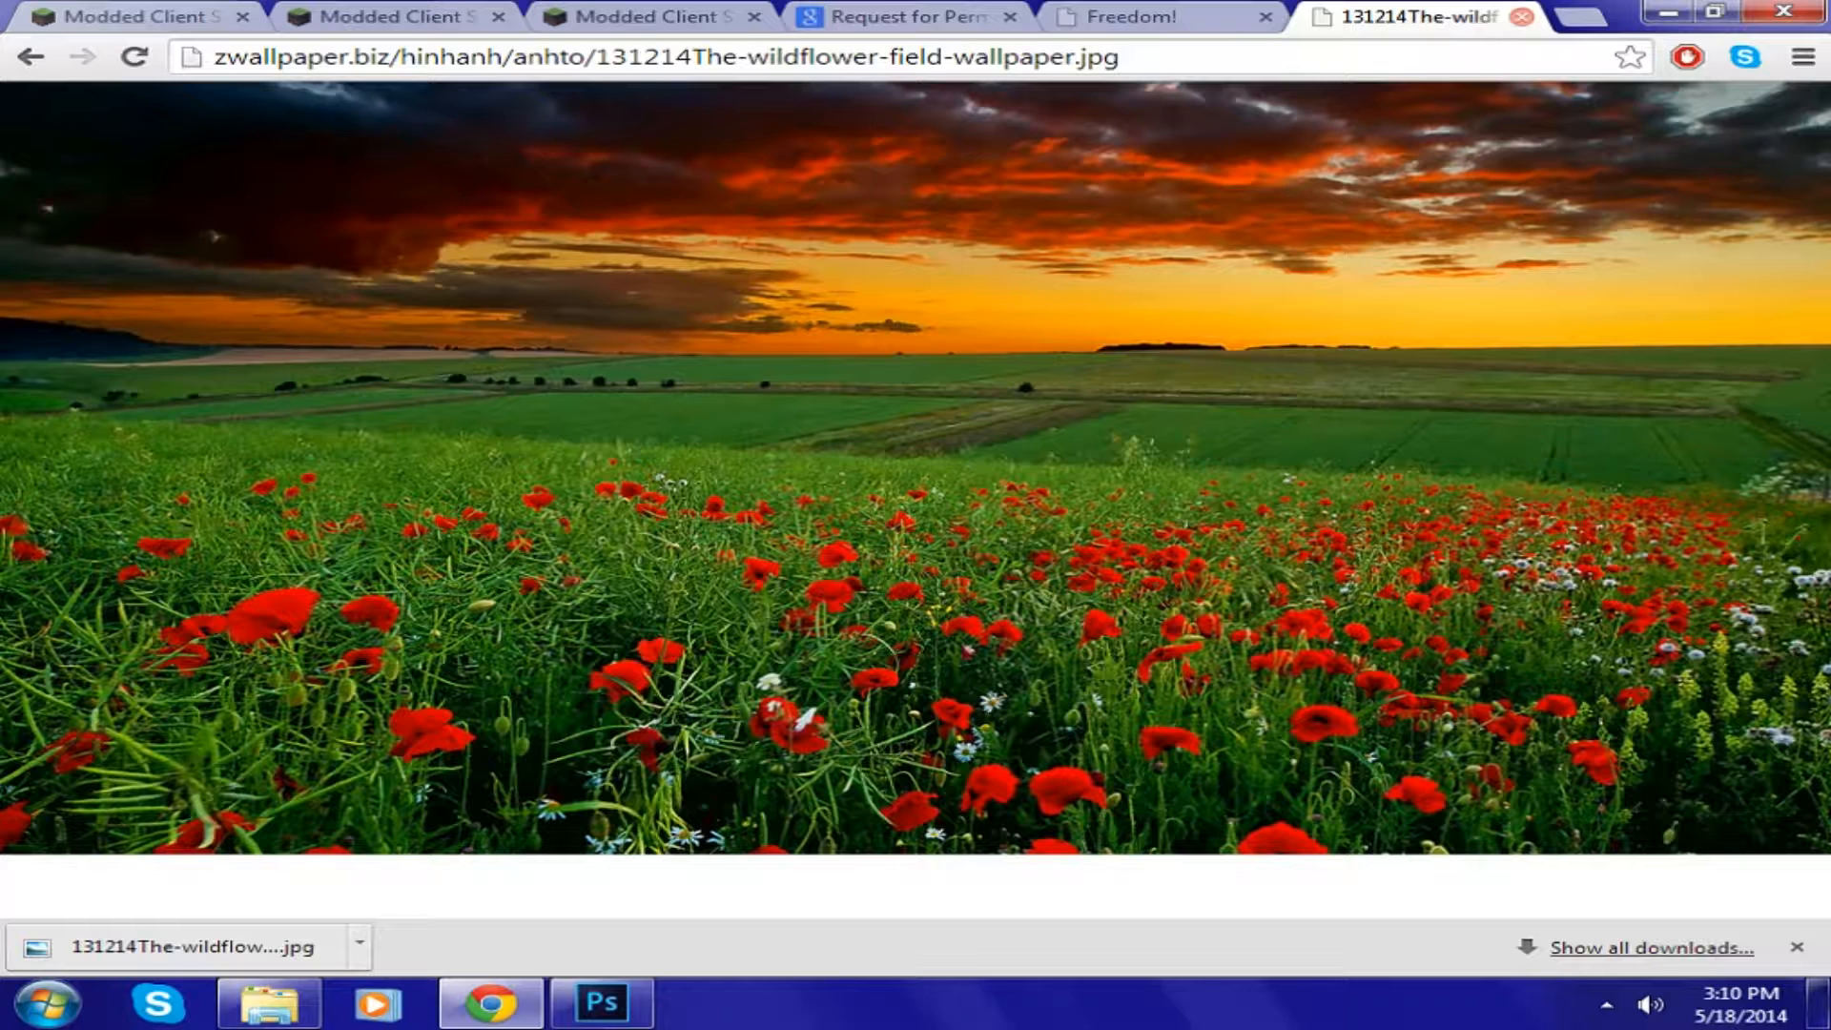
pyautogui.click(1523, 16)
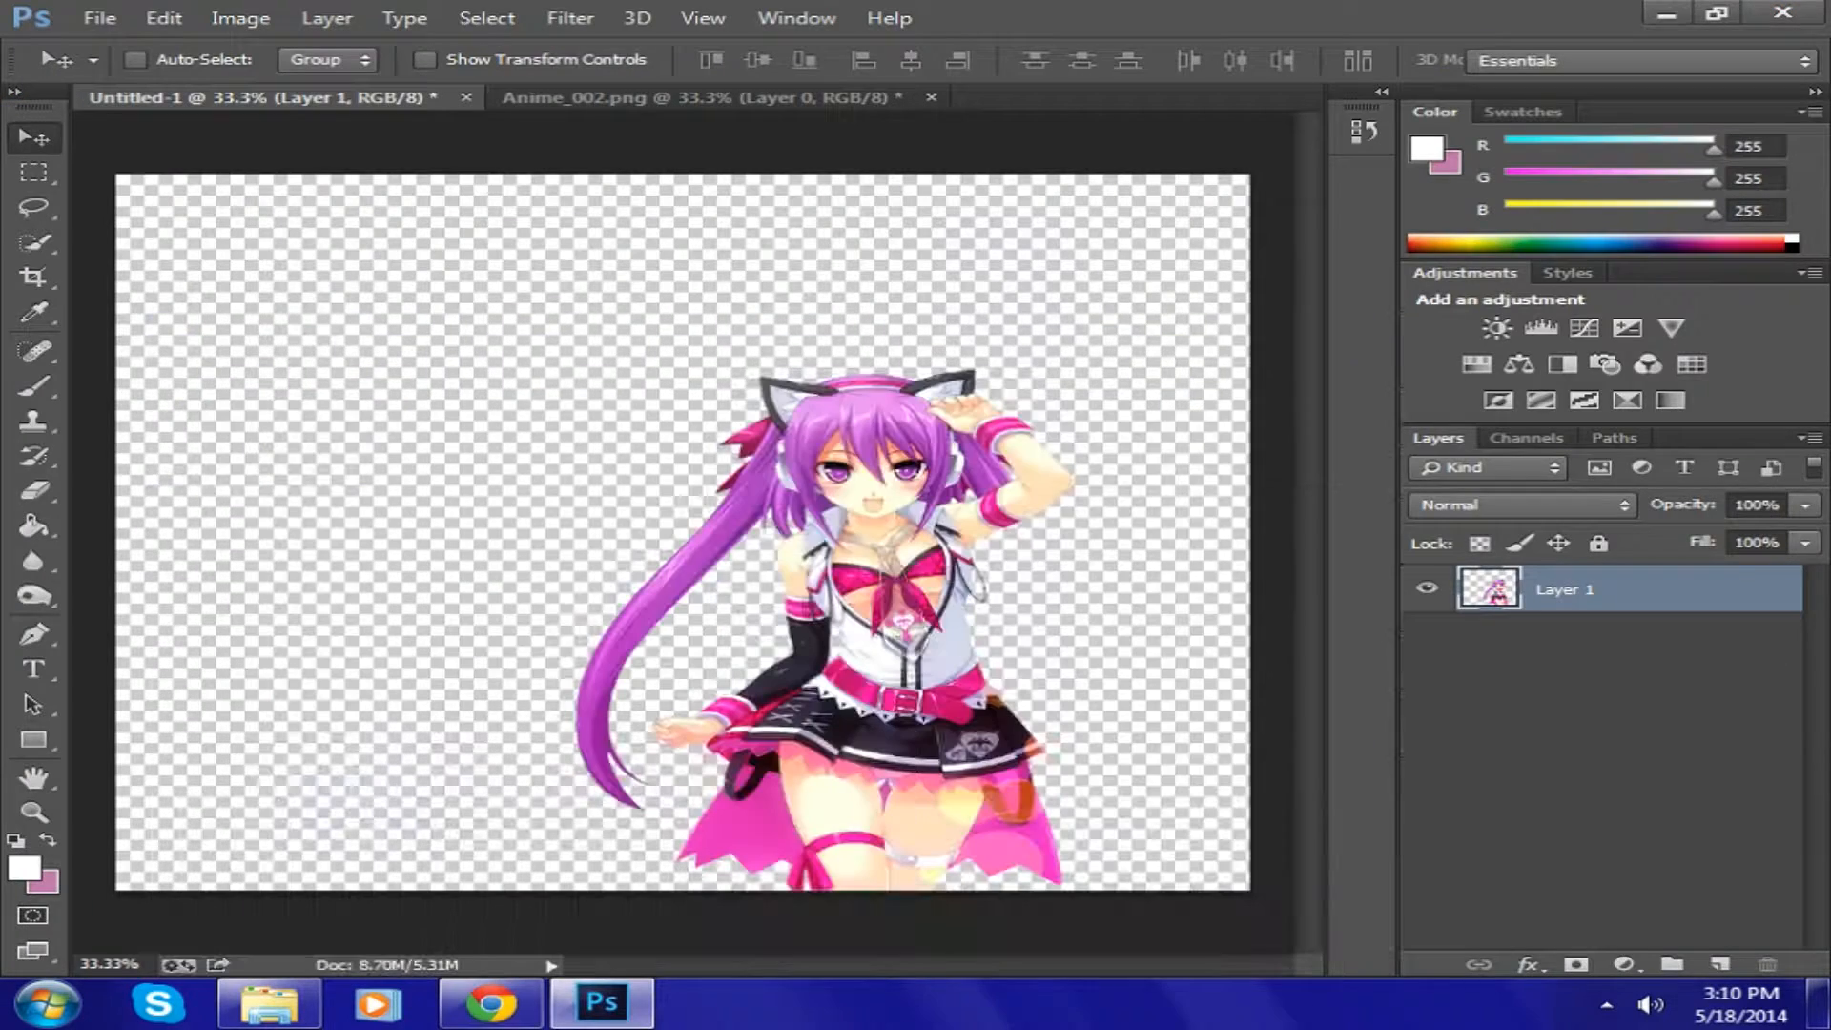
pyautogui.click(931, 97)
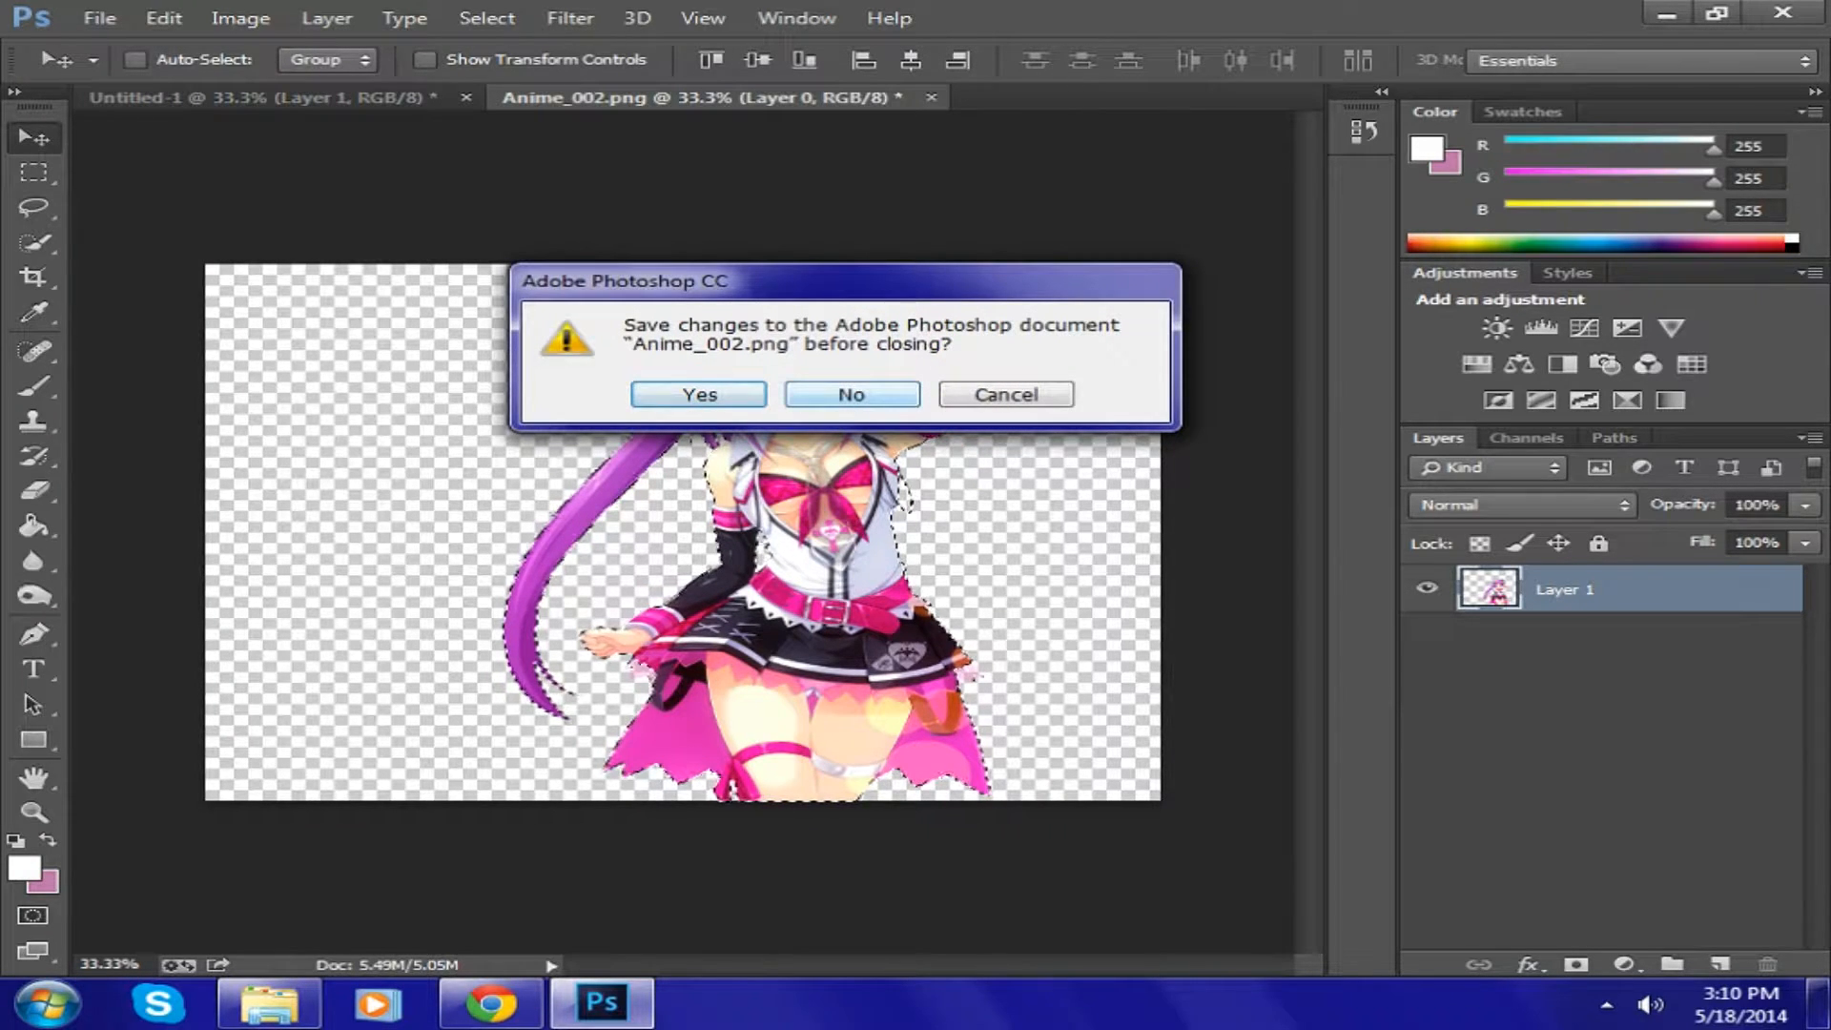
pyautogui.click(851, 394)
# - Open 131214The-wildflower-field-wallpaper.jpg from the Renders folder as a separate document
pyautogui.click(99, 17)
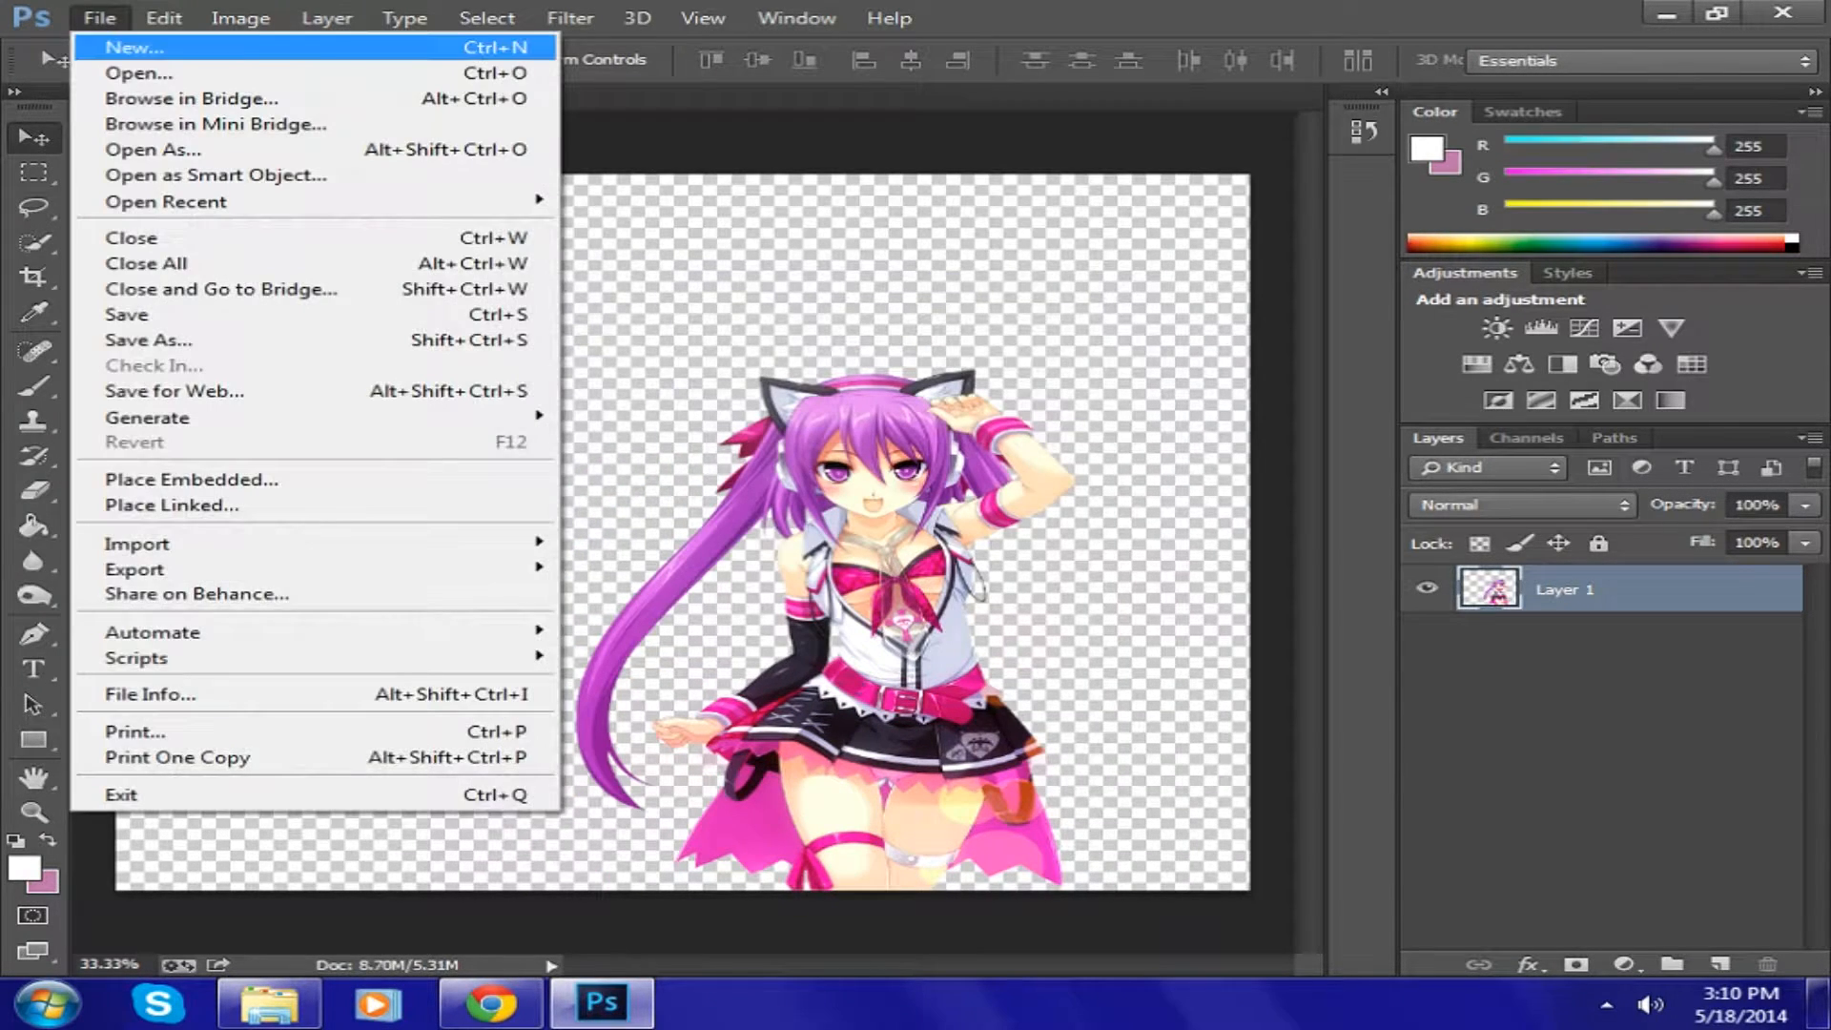
pyautogui.click(138, 72)
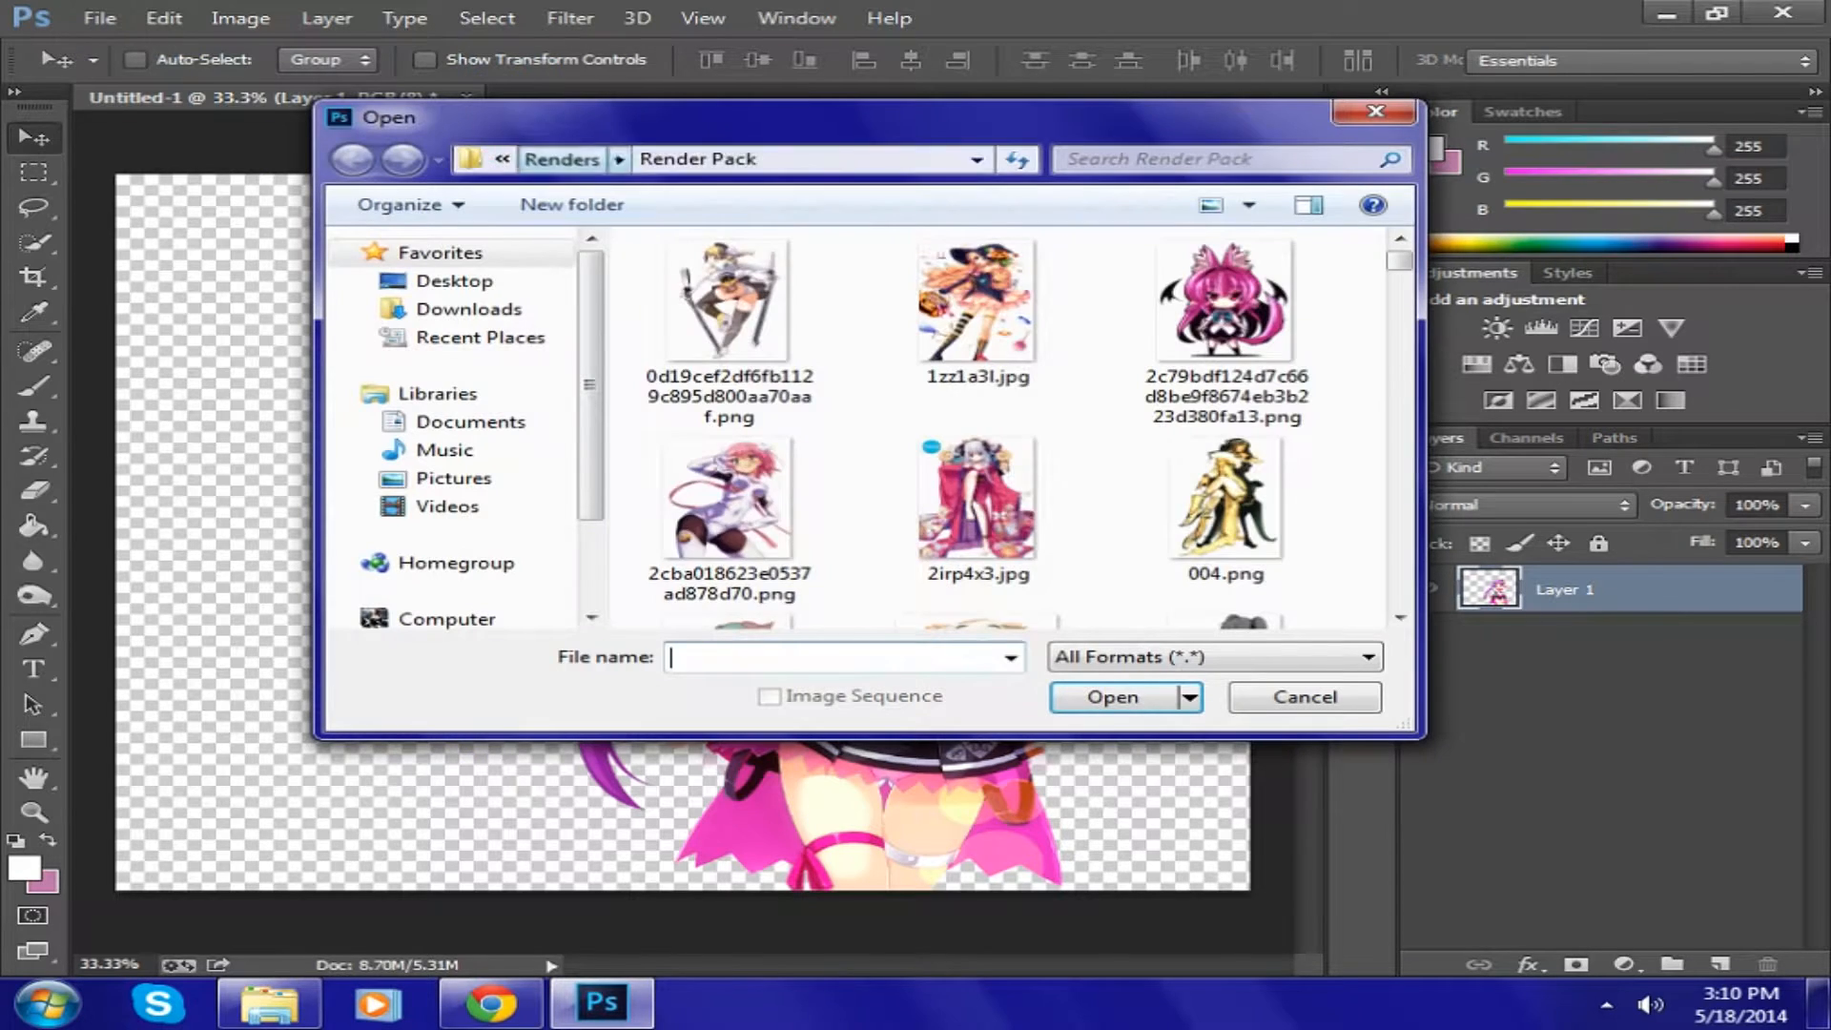
pyautogui.click(572, 158)
pyautogui.click(978, 329)
pyautogui.scroll(-6, 978, 329)
pyautogui.scroll(6, 979, 329)
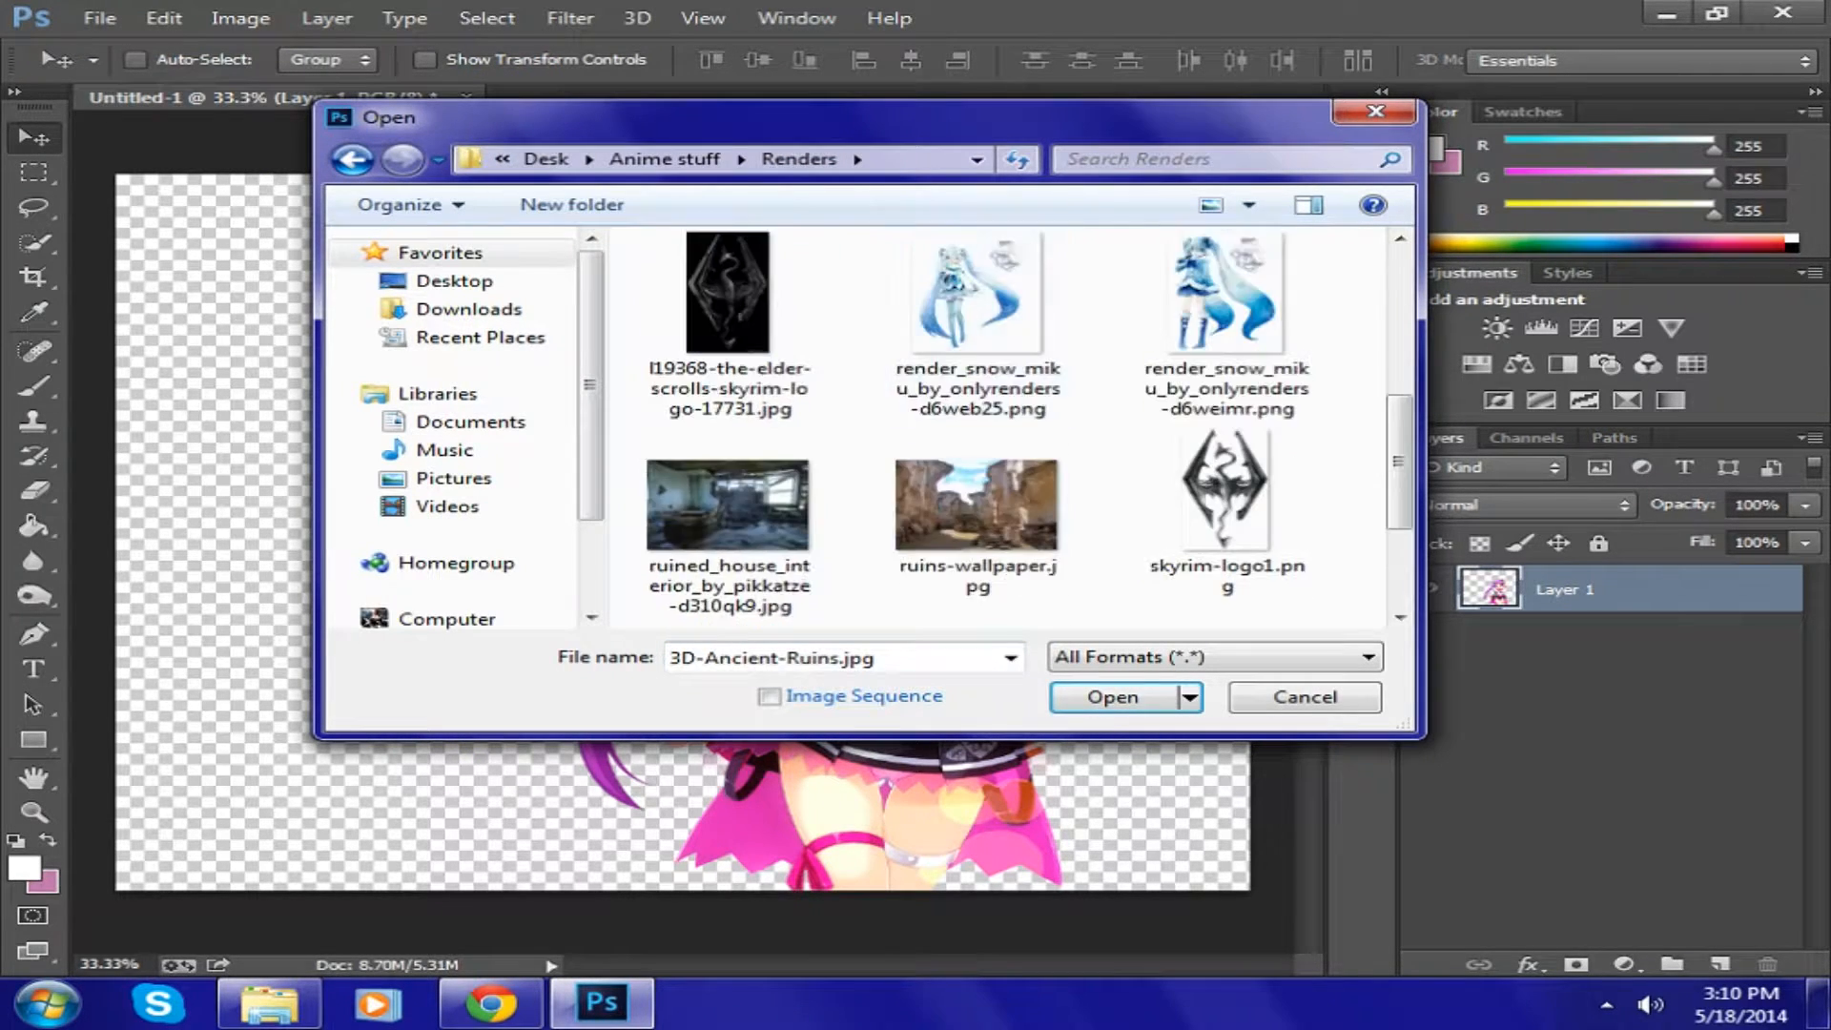
pyautogui.click(729, 544)
pyautogui.click(1113, 697)
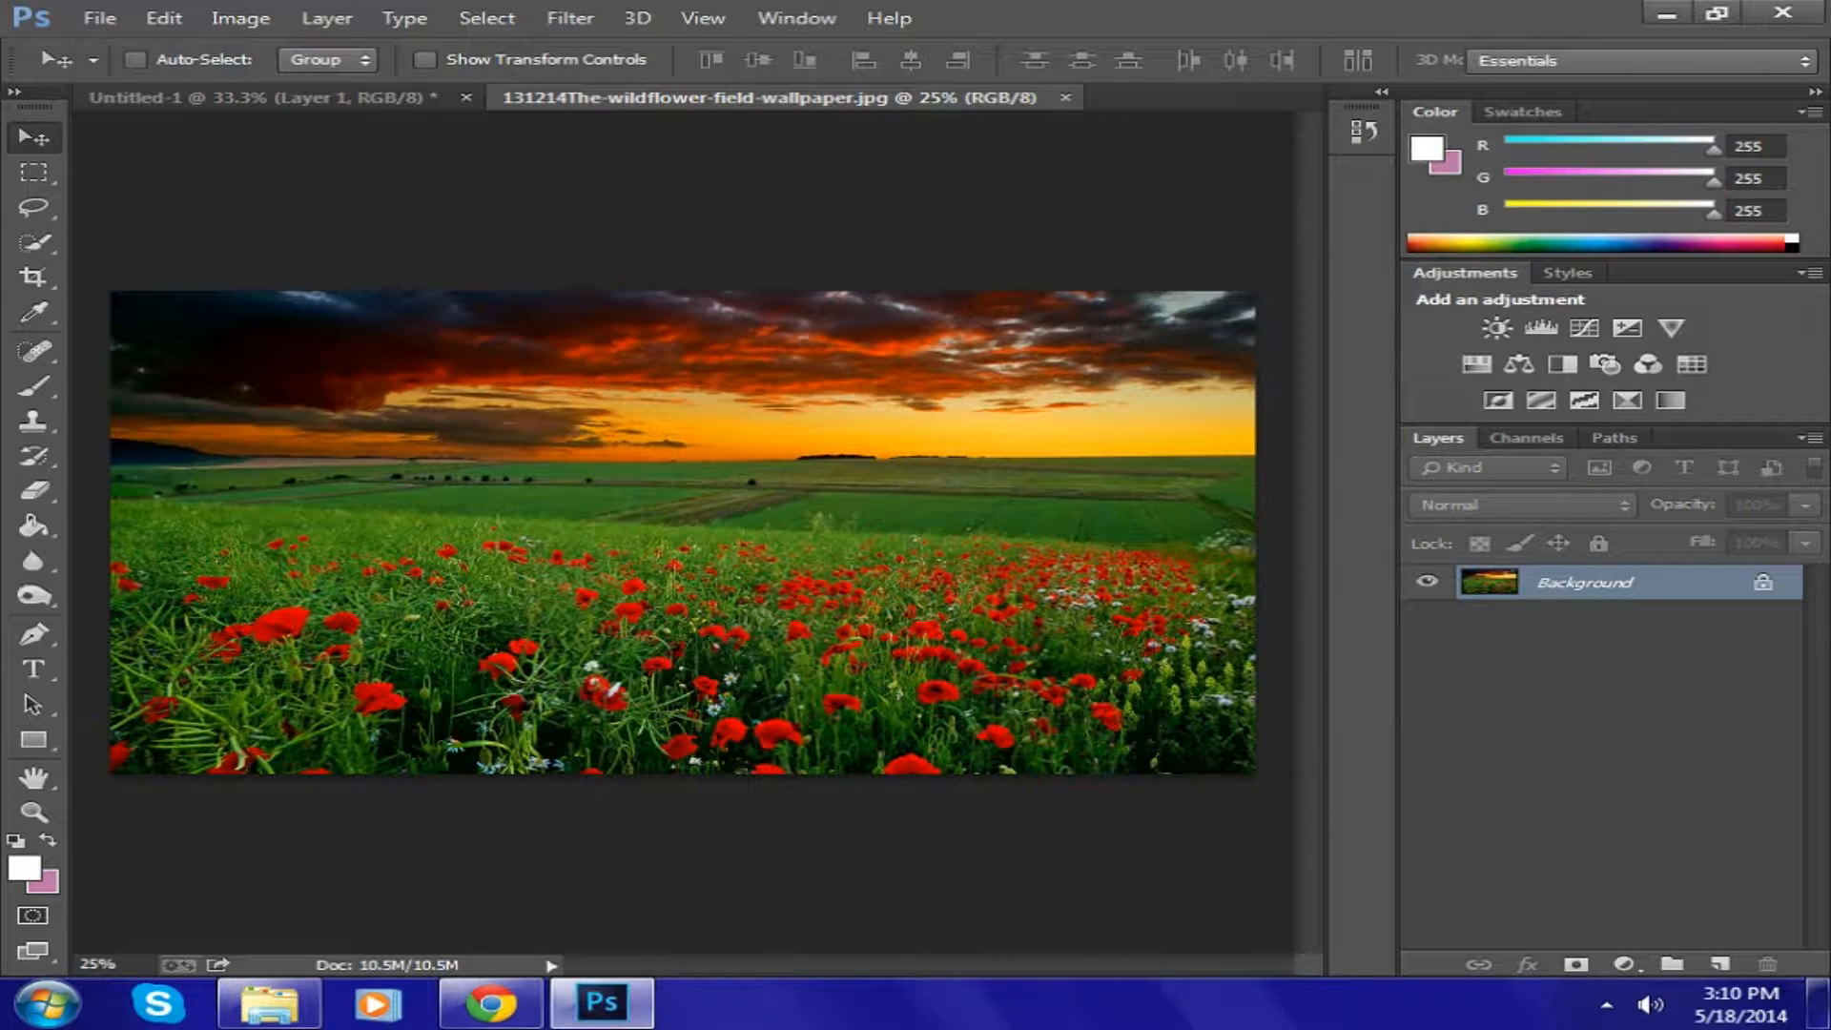
# - Copy the entire poppy field picture into Untitled-1 and place its layer below the anime render
pyautogui.hotkey('ctrl', 'a')
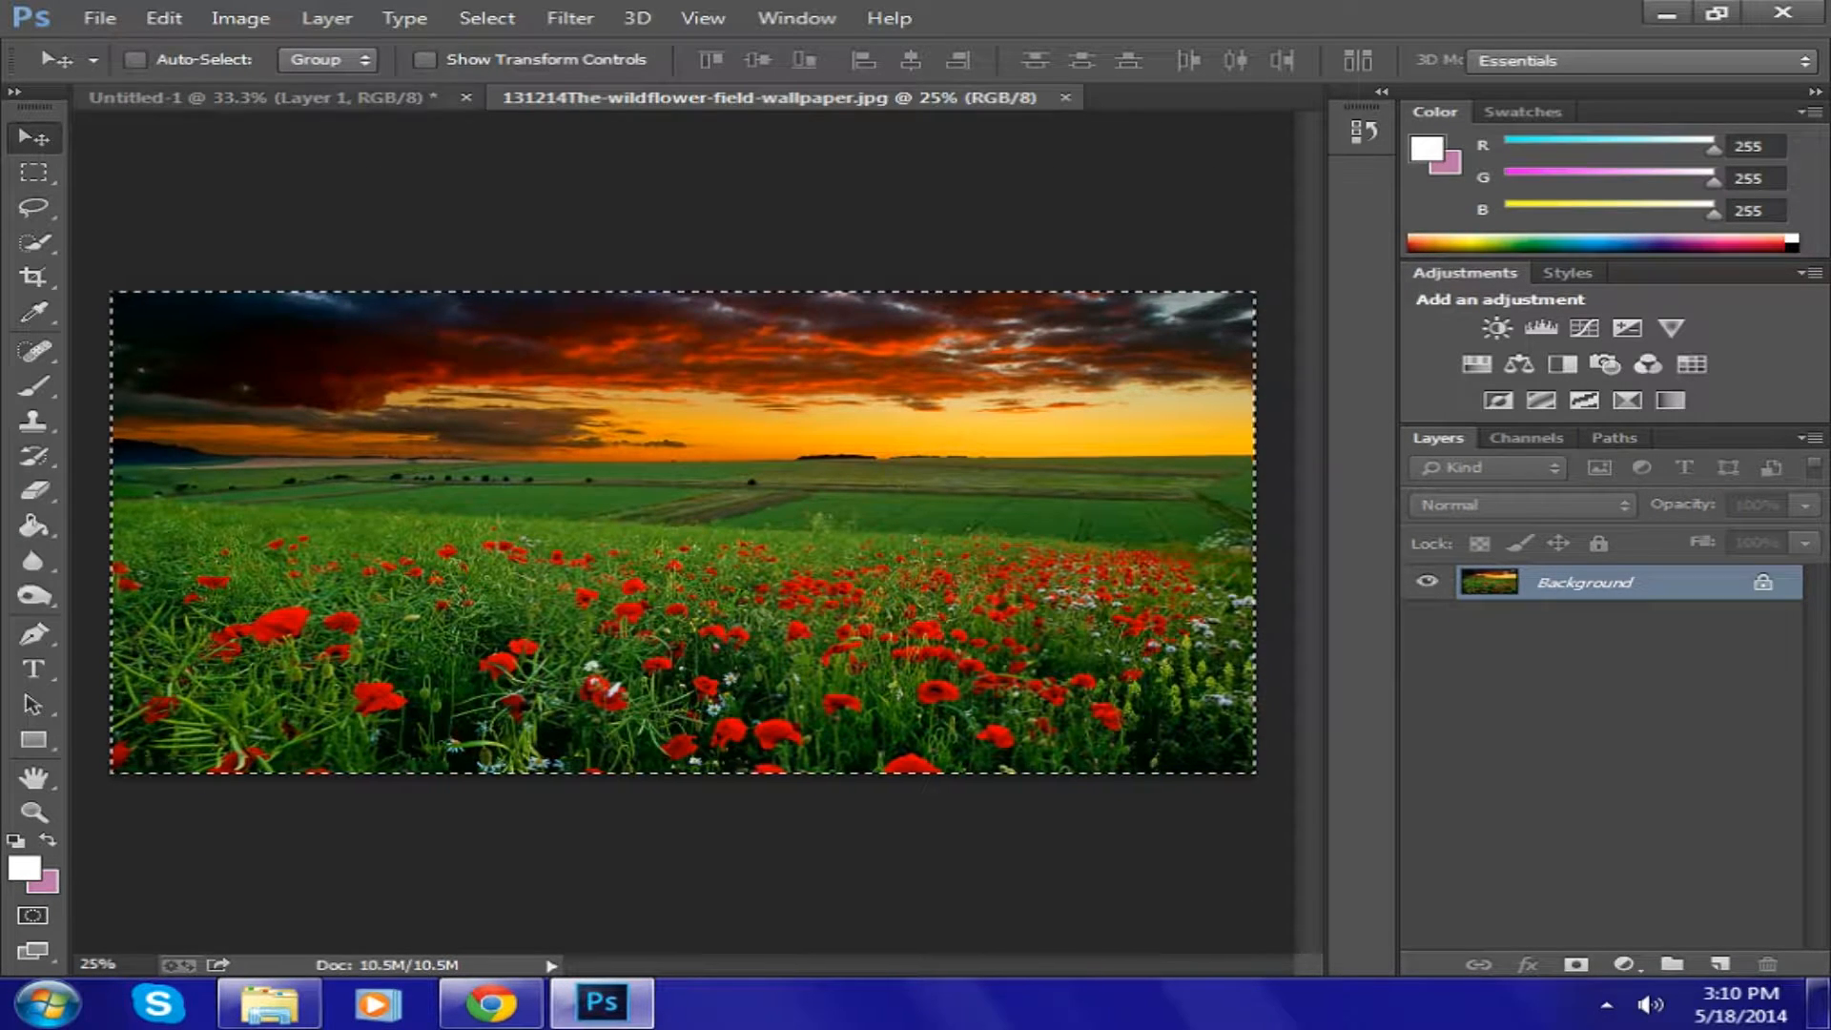
pyautogui.hotkey('ctrl', 'Tab')
pyautogui.hotkey('ctrl', 'v')
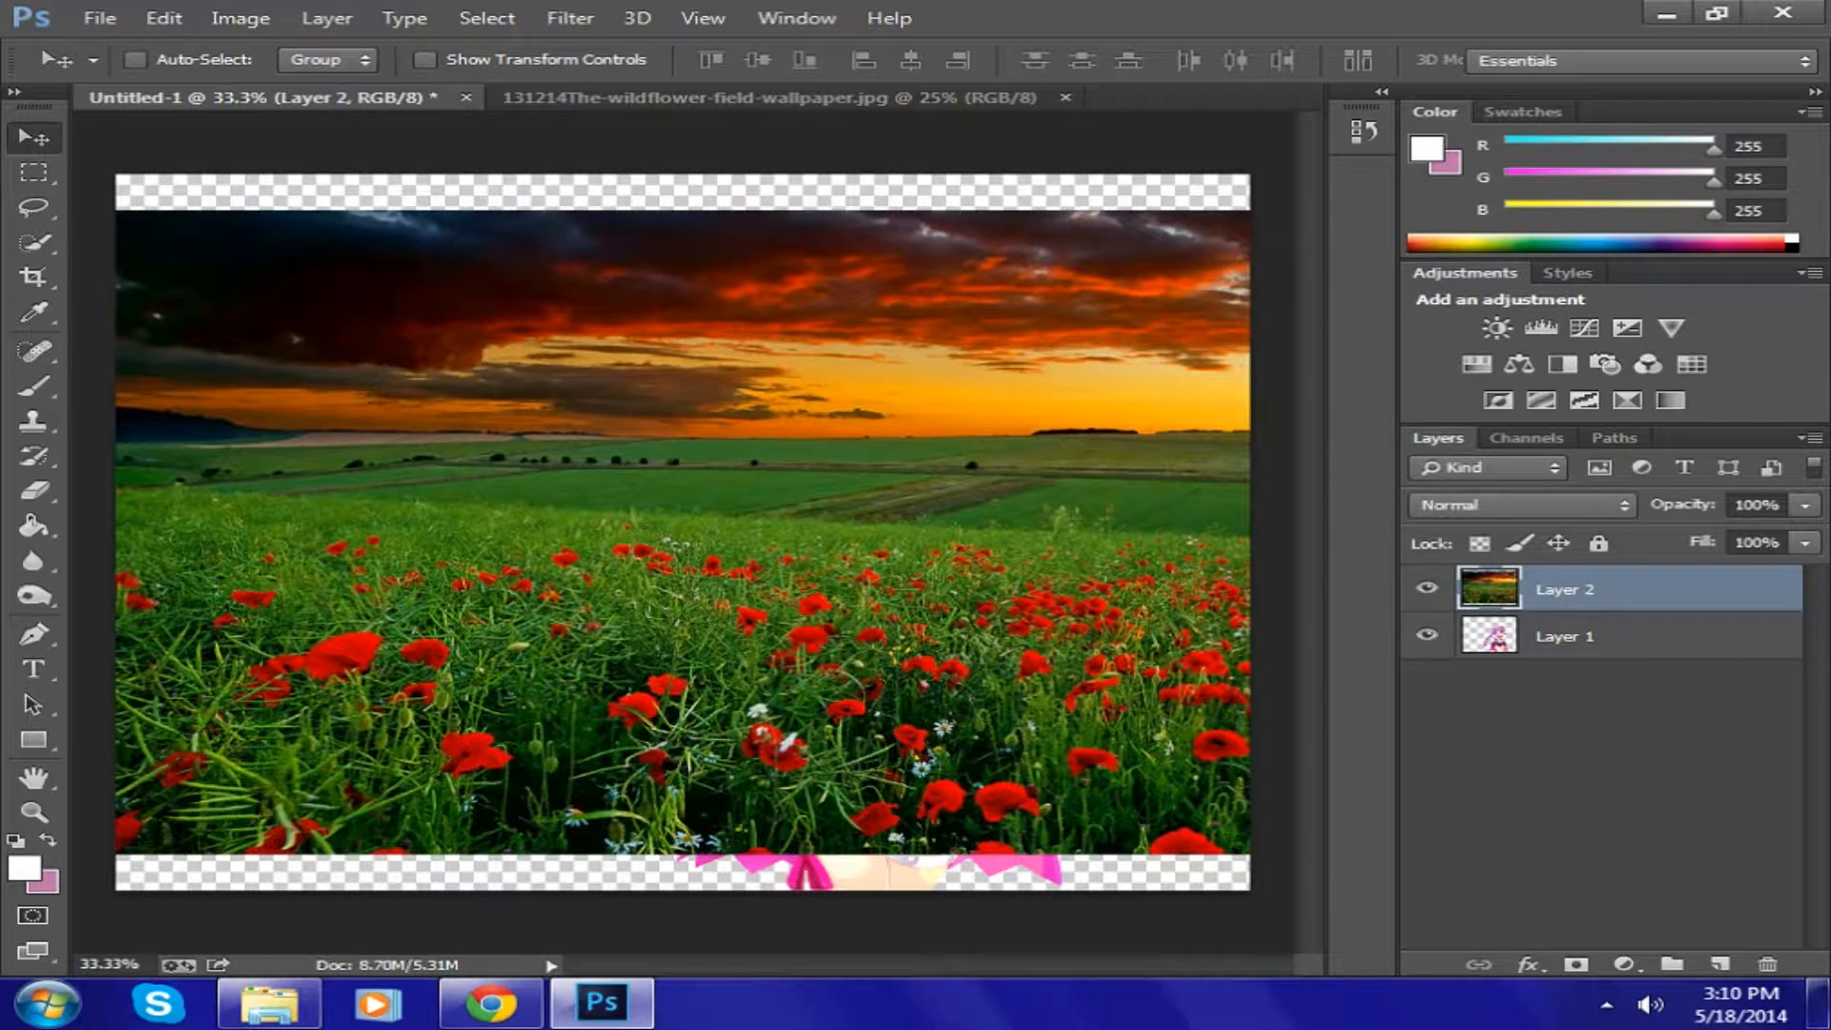
pyautogui.moveTo(1583, 589); pyautogui.dragTo(1583, 679)
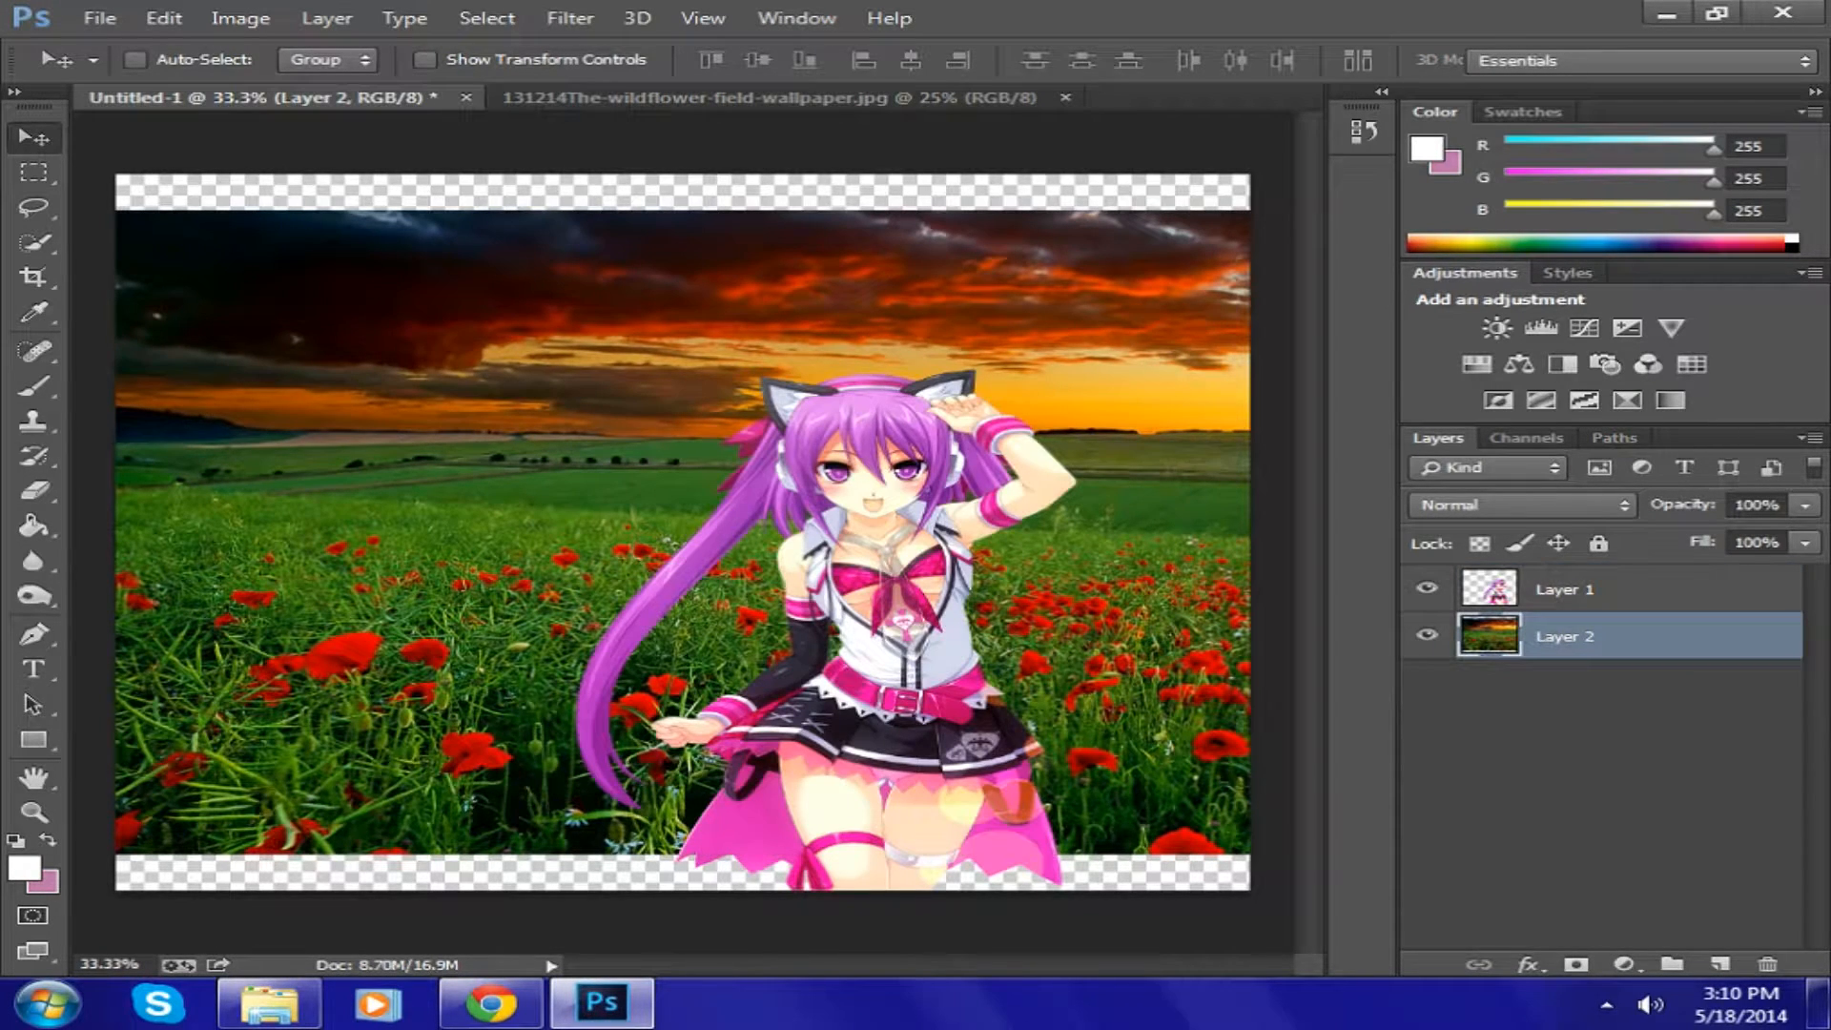
# - Scale and reposition the poppy field layer to about 76% width and 116% height so it covers the canvas, and apply the transformation
pyautogui.click(163, 17)
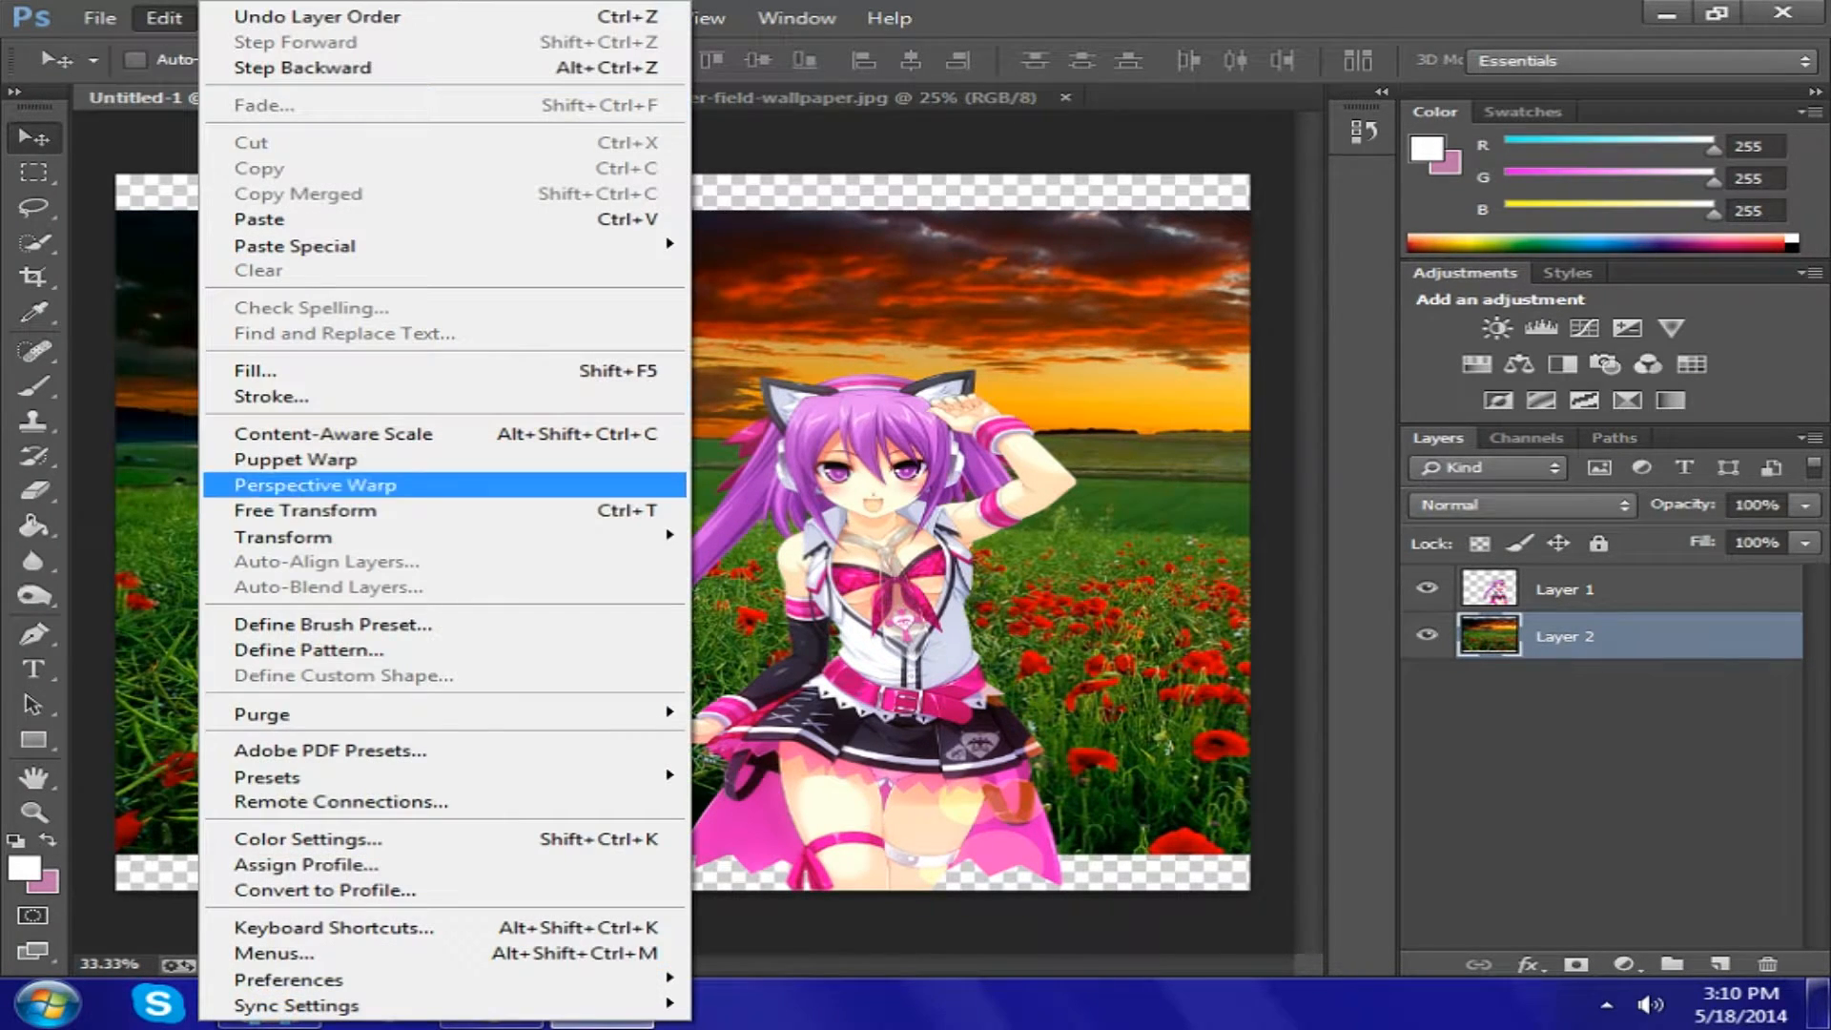
pyautogui.moveTo(381, 537)
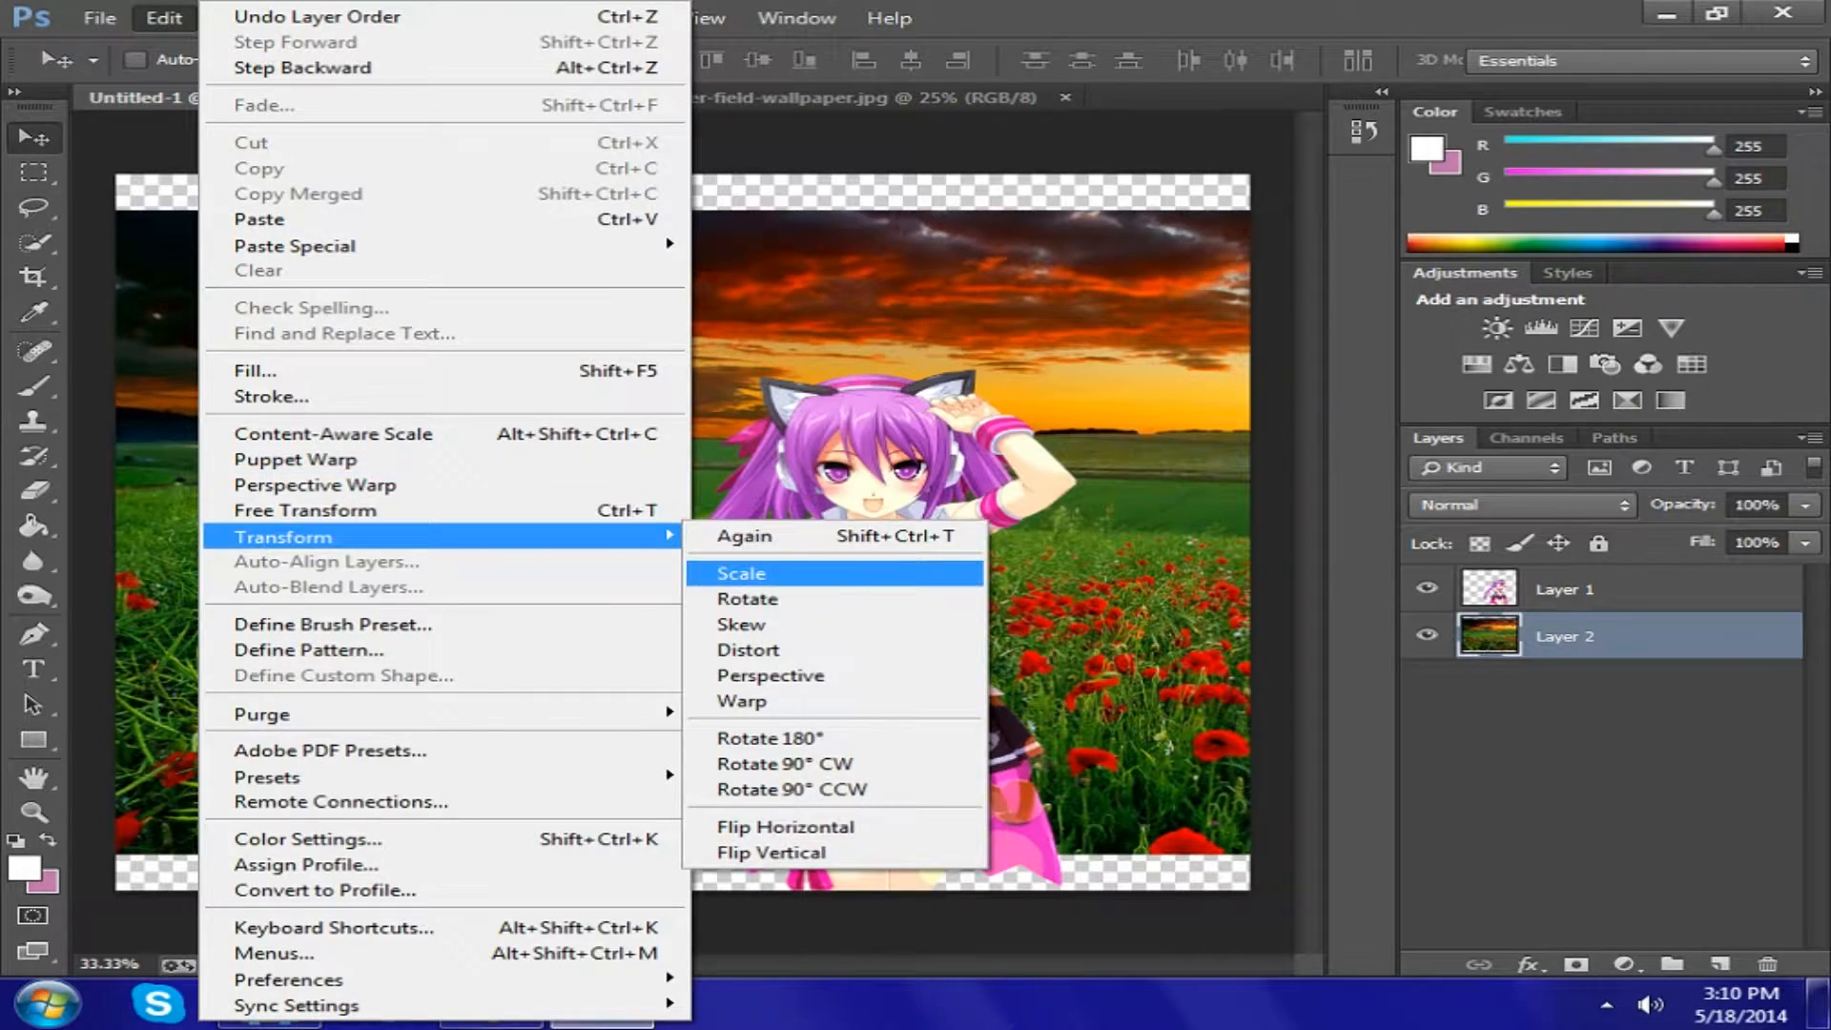
pyautogui.click(753, 574)
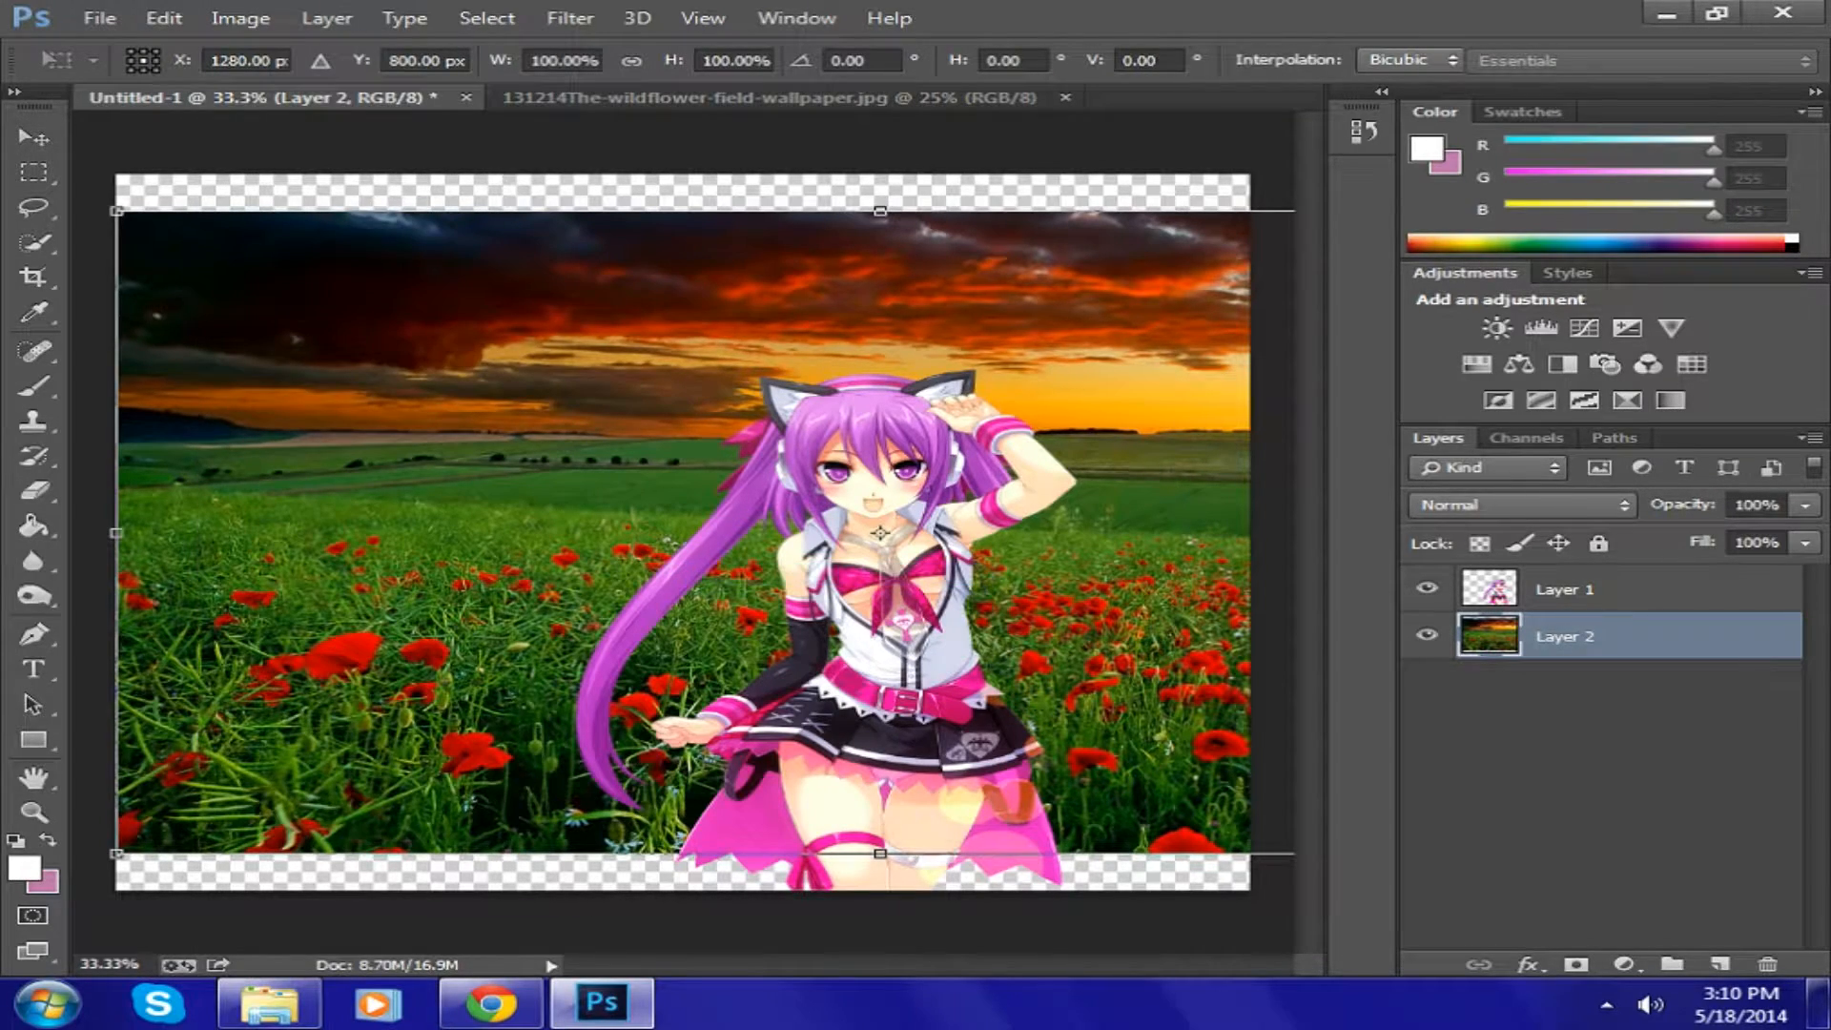
pyautogui.moveTo(116, 211); pyautogui.dragTo(406, 332)
pyautogui.moveTo(602, 408); pyautogui.dragTo(313, 252)
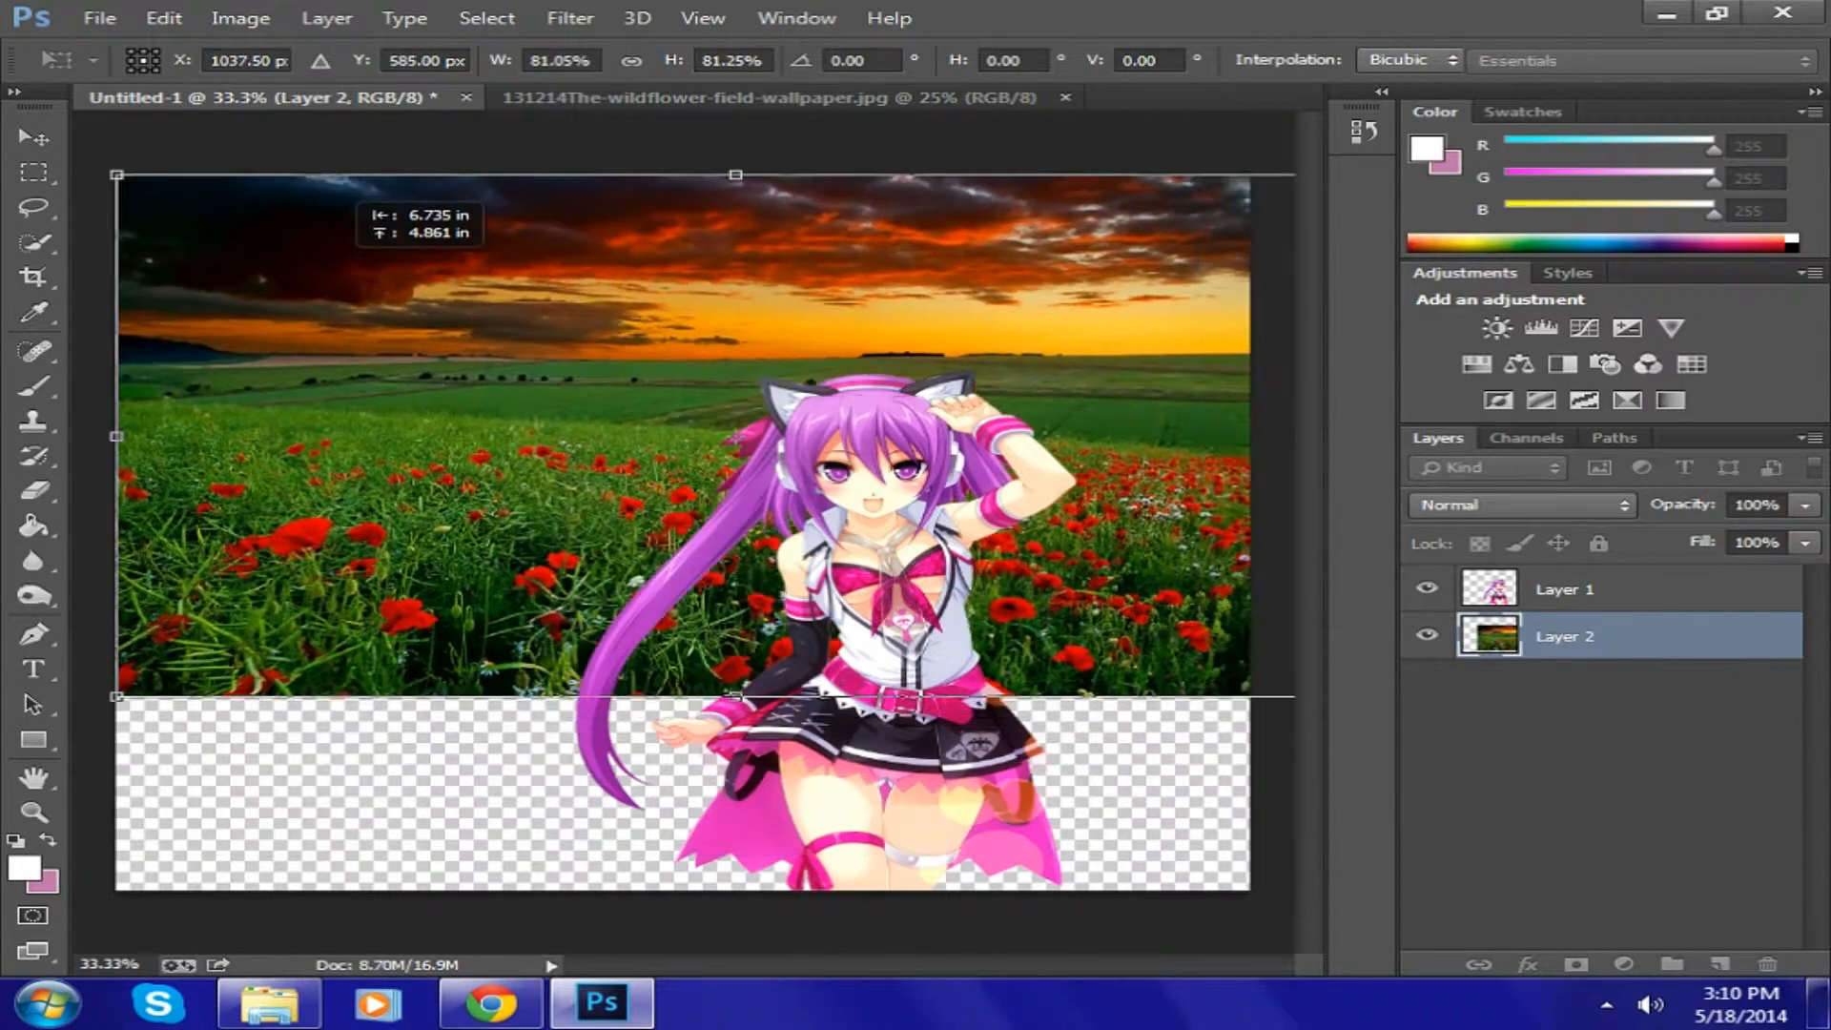
pyautogui.moveTo(117, 175); pyautogui.dragTo(450, 283)
pyautogui.moveTo(615, 341); pyautogui.dragTo(280, 218)
pyautogui.moveTo(520, 329)
pyautogui.mouseDown()
pyautogui.moveTo(532, 381)
pyautogui.moveTo(473, 318)
pyautogui.moveTo(503, 325)
pyautogui.mouseUp()
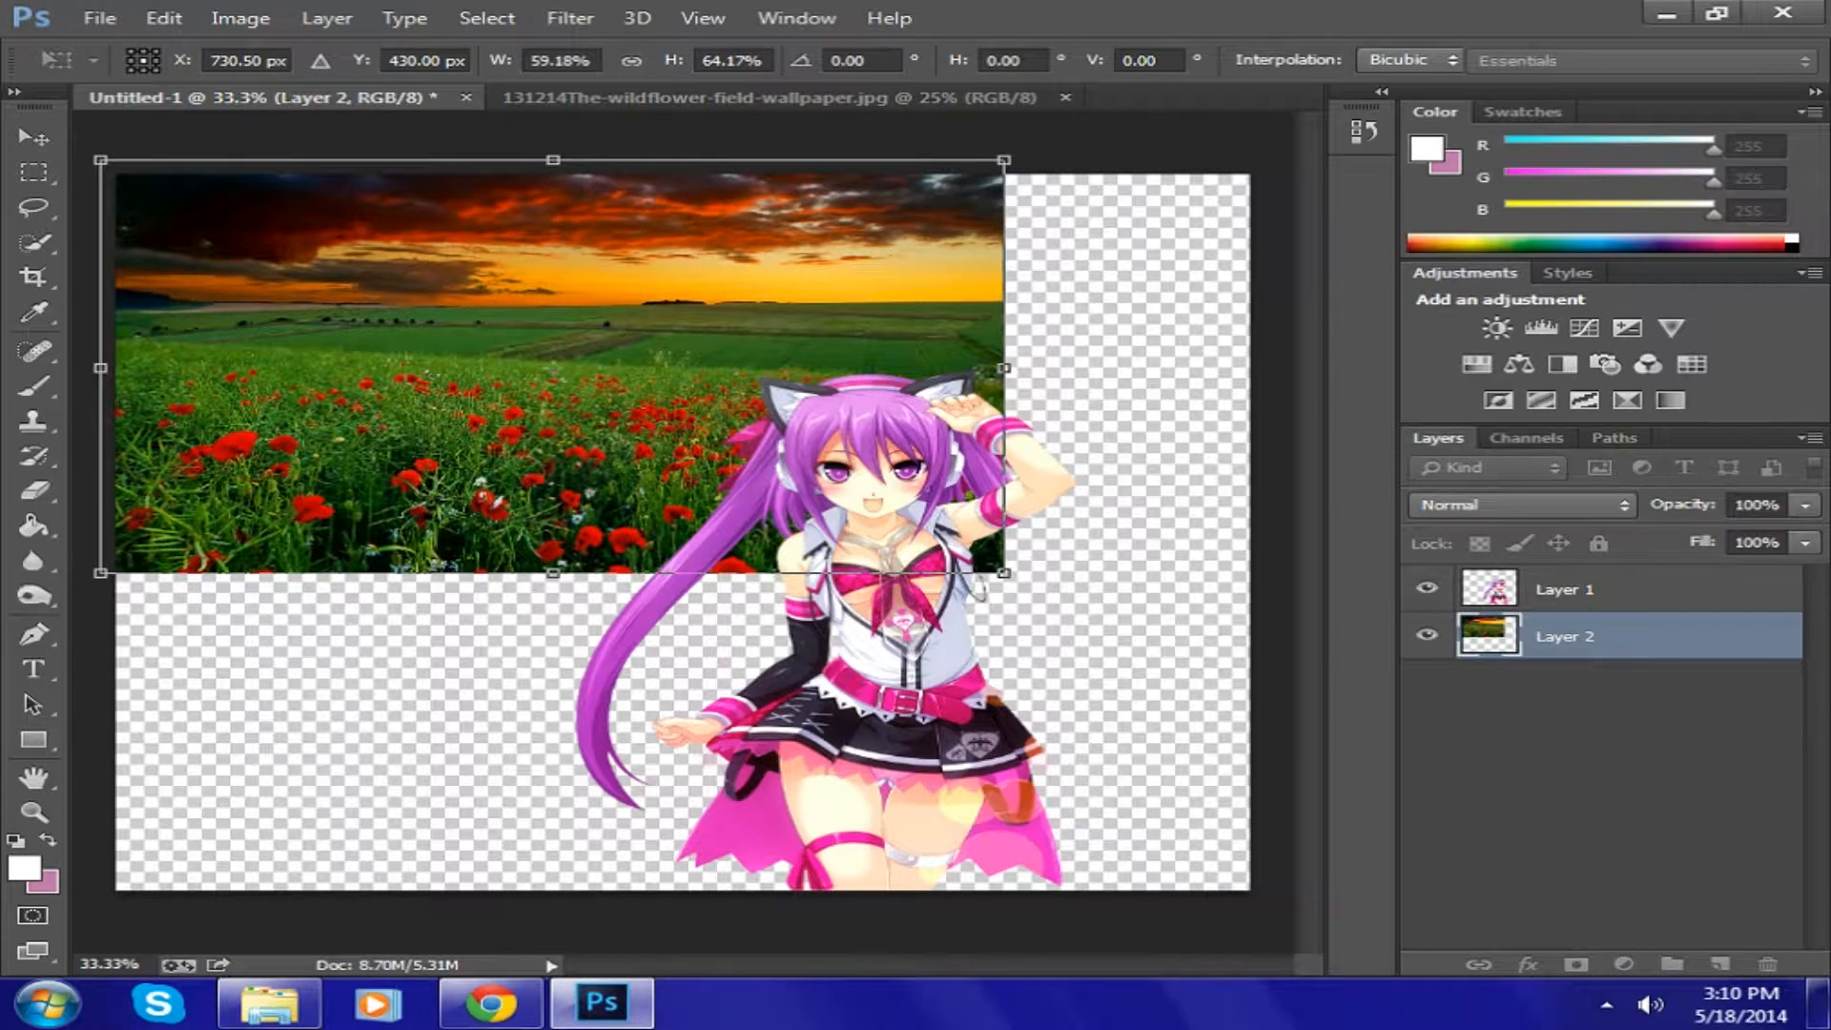
pyautogui.moveTo(1003, 572); pyautogui.dragTo(1267, 905)
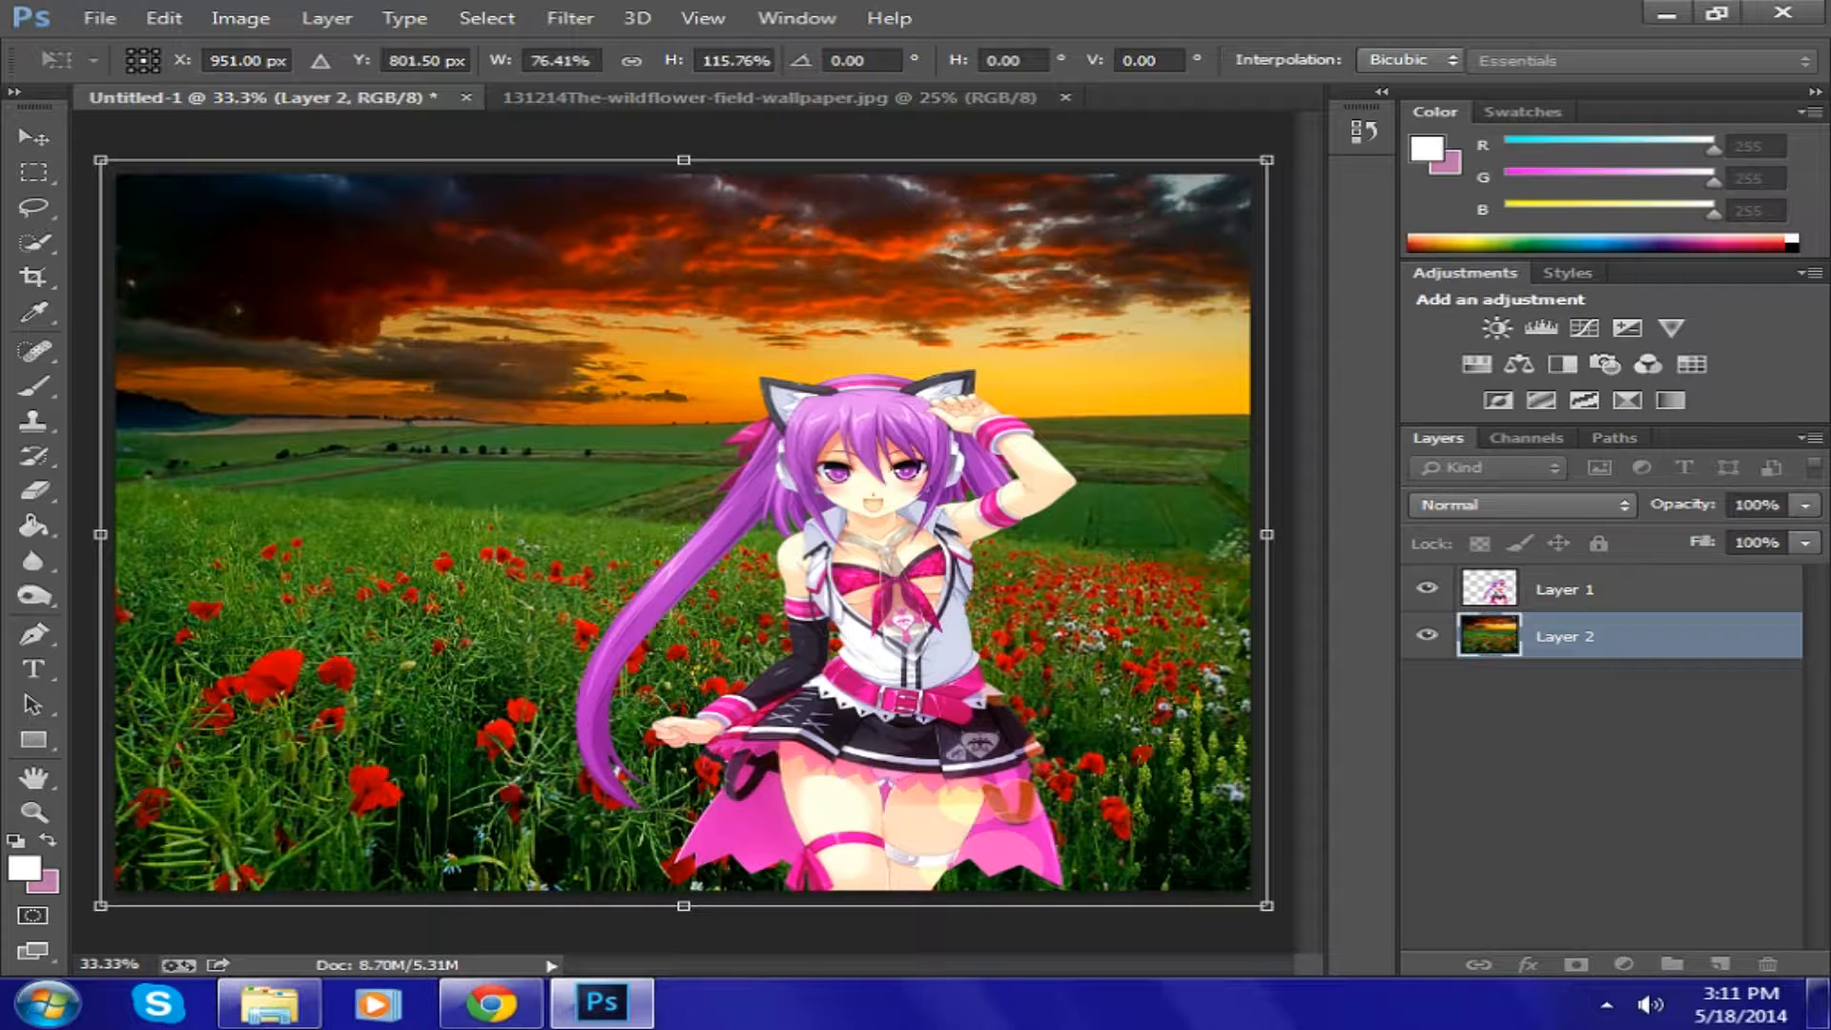
pyautogui.press('v')
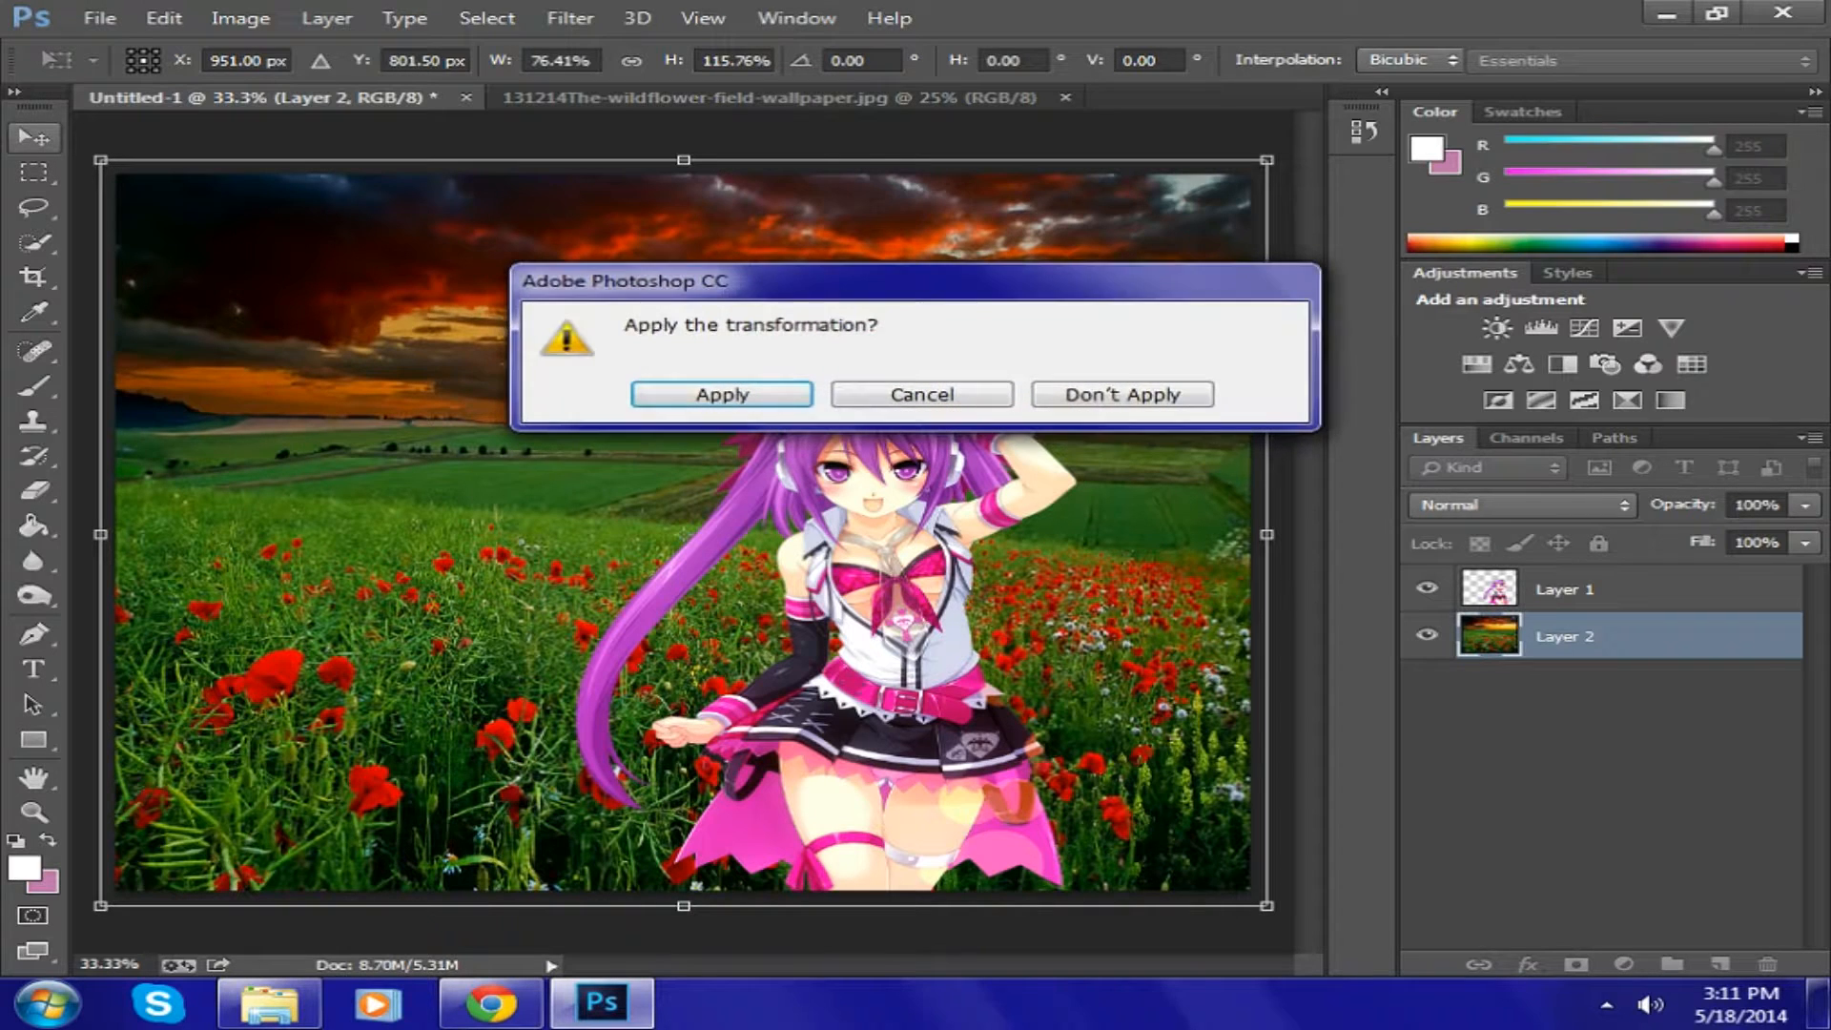
pyautogui.press('Return')
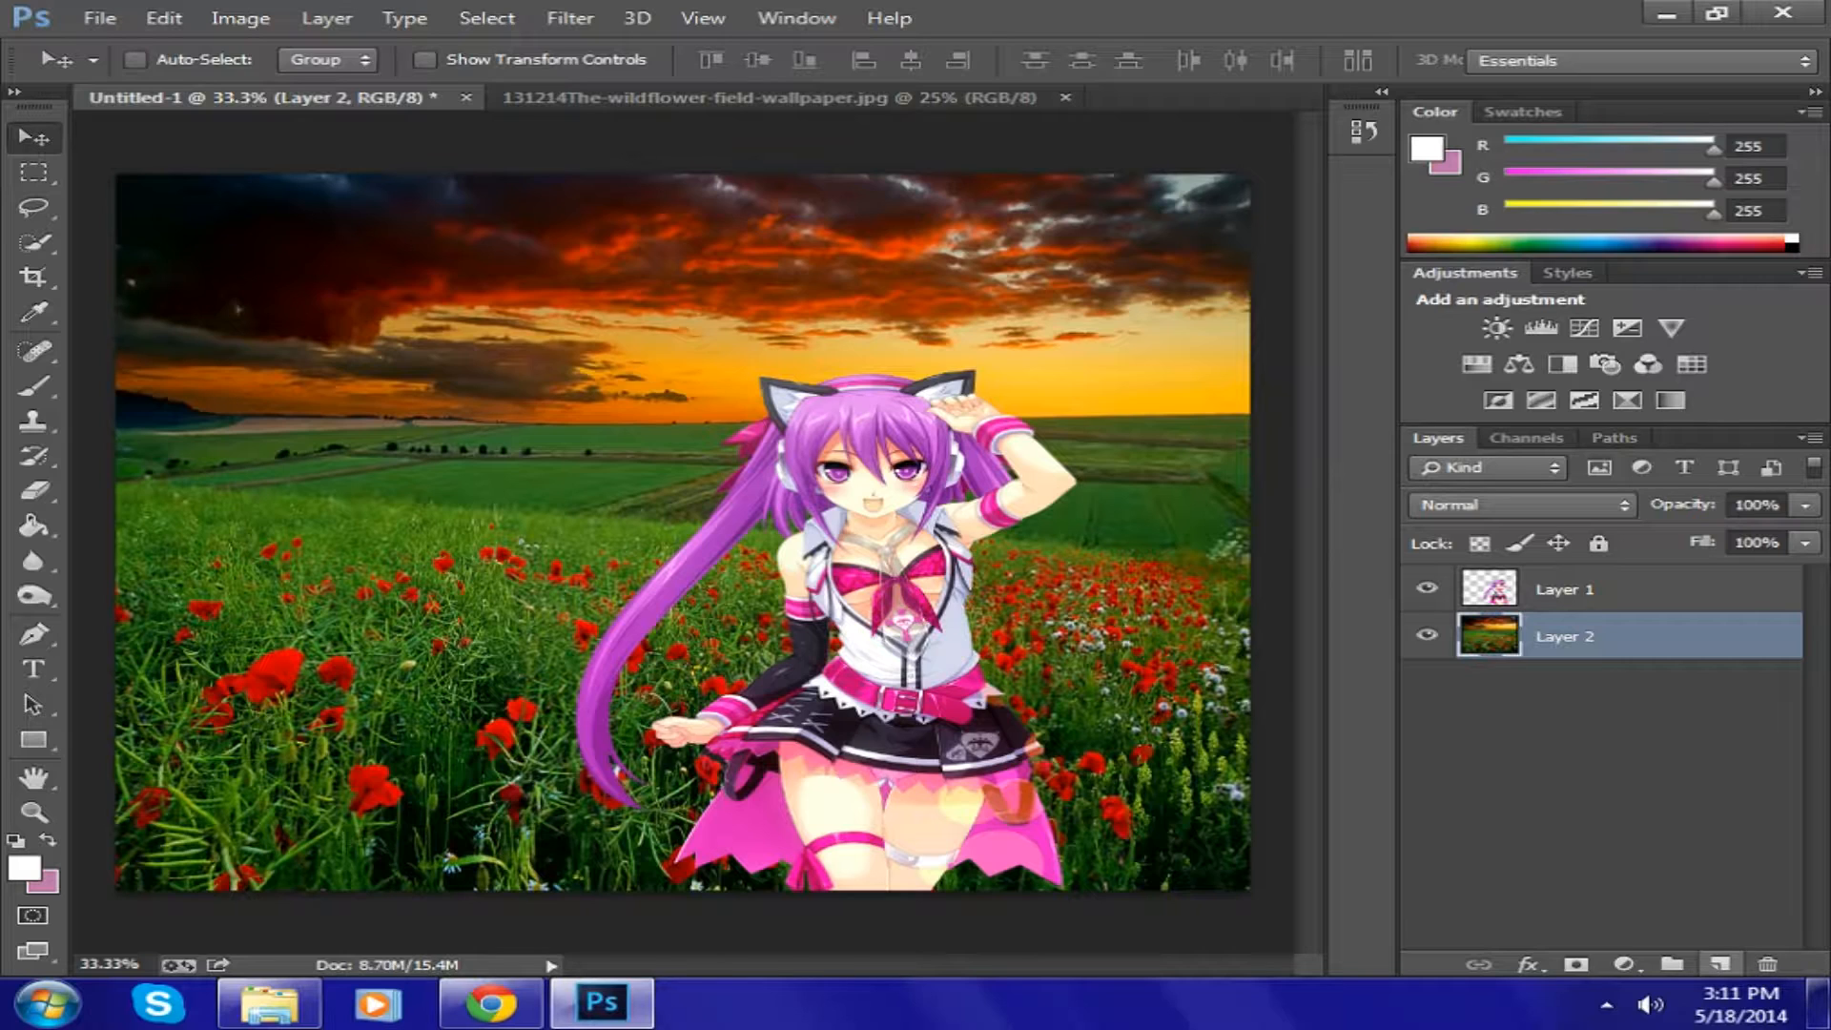
# - Add an empty layer above the anime render's layer and ready the Paint Bucket with black as the foreground colour
pyautogui.click(1720, 963)
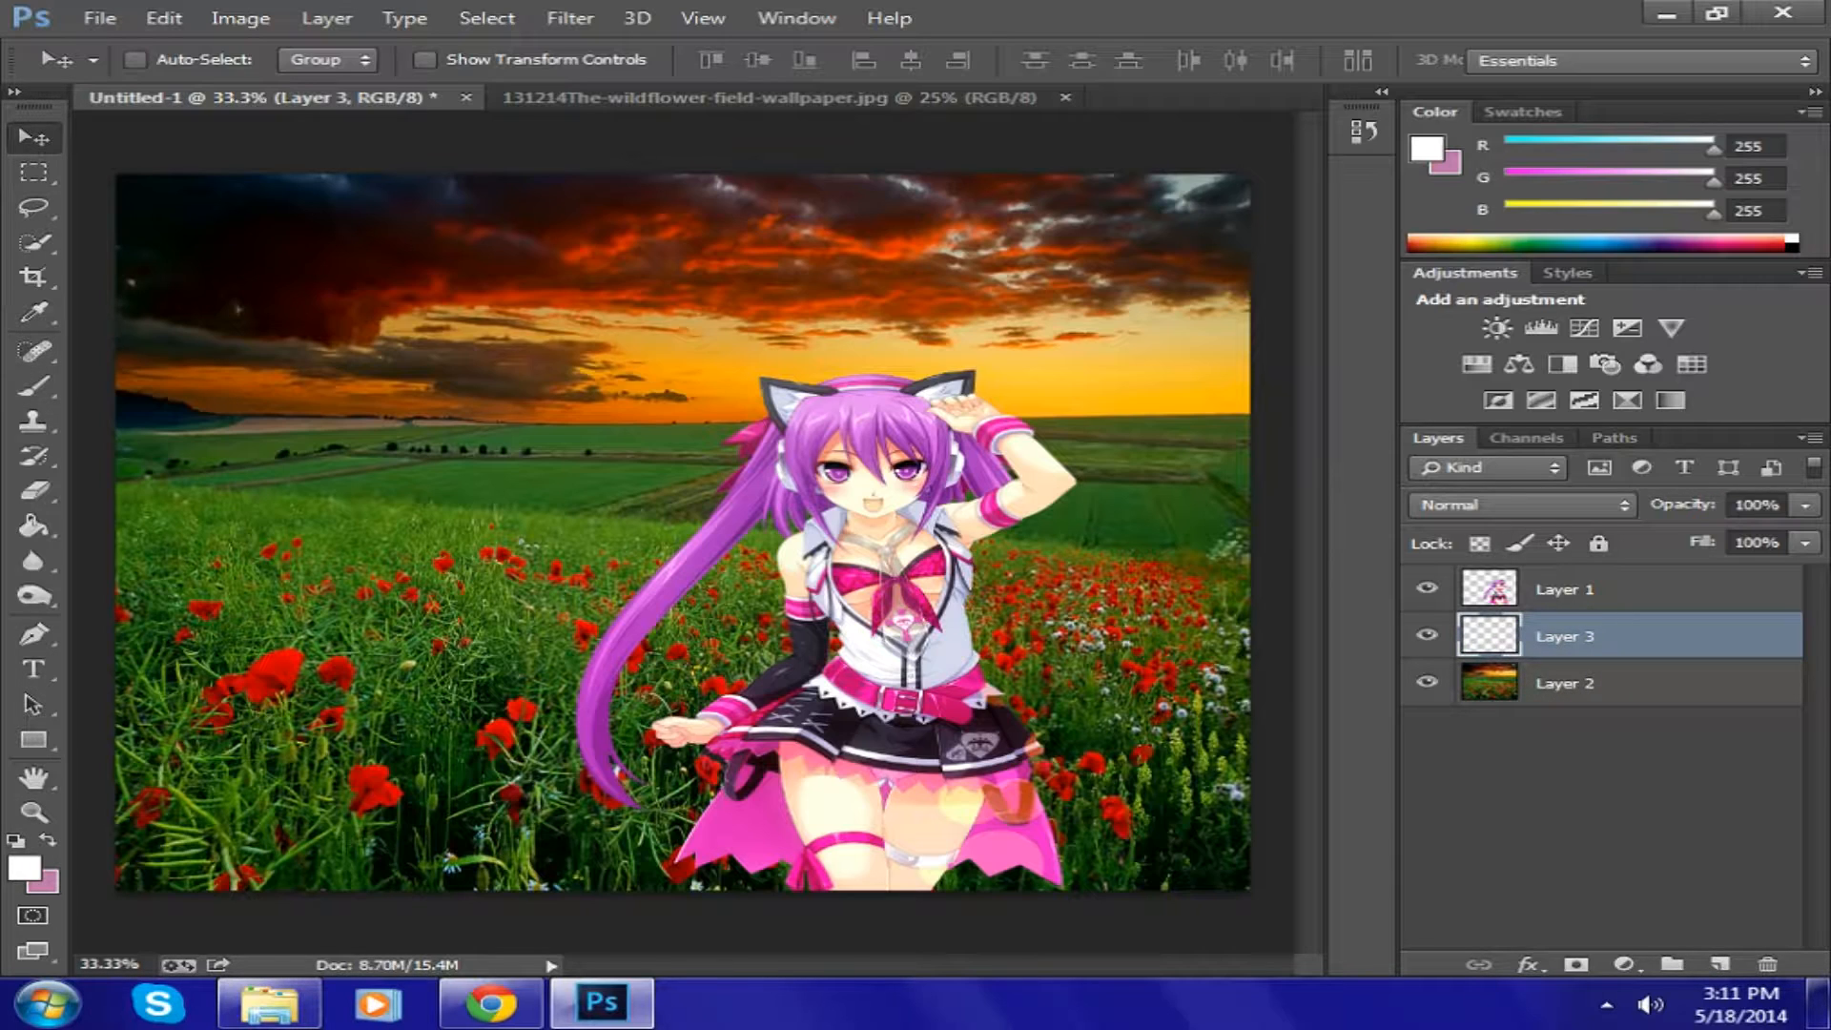
pyautogui.moveTo(1557, 636); pyautogui.dragTo(1556, 569)
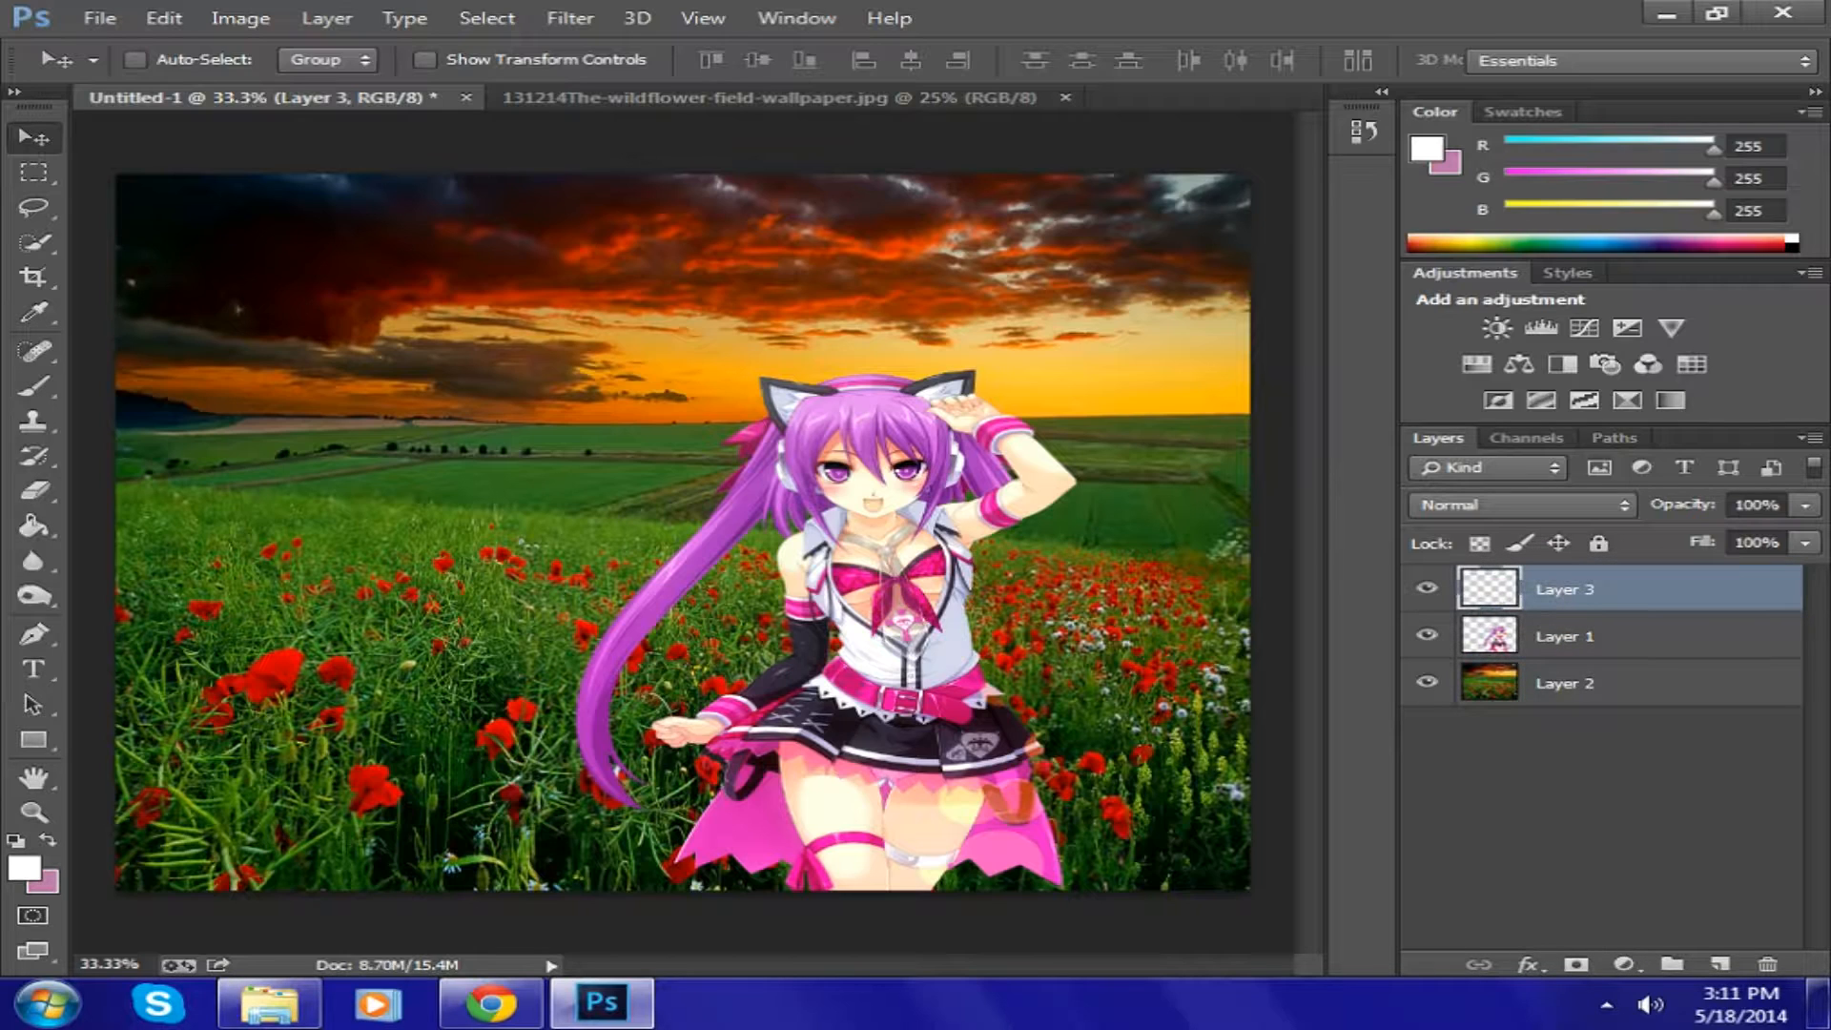
pyautogui.click(1793, 247)
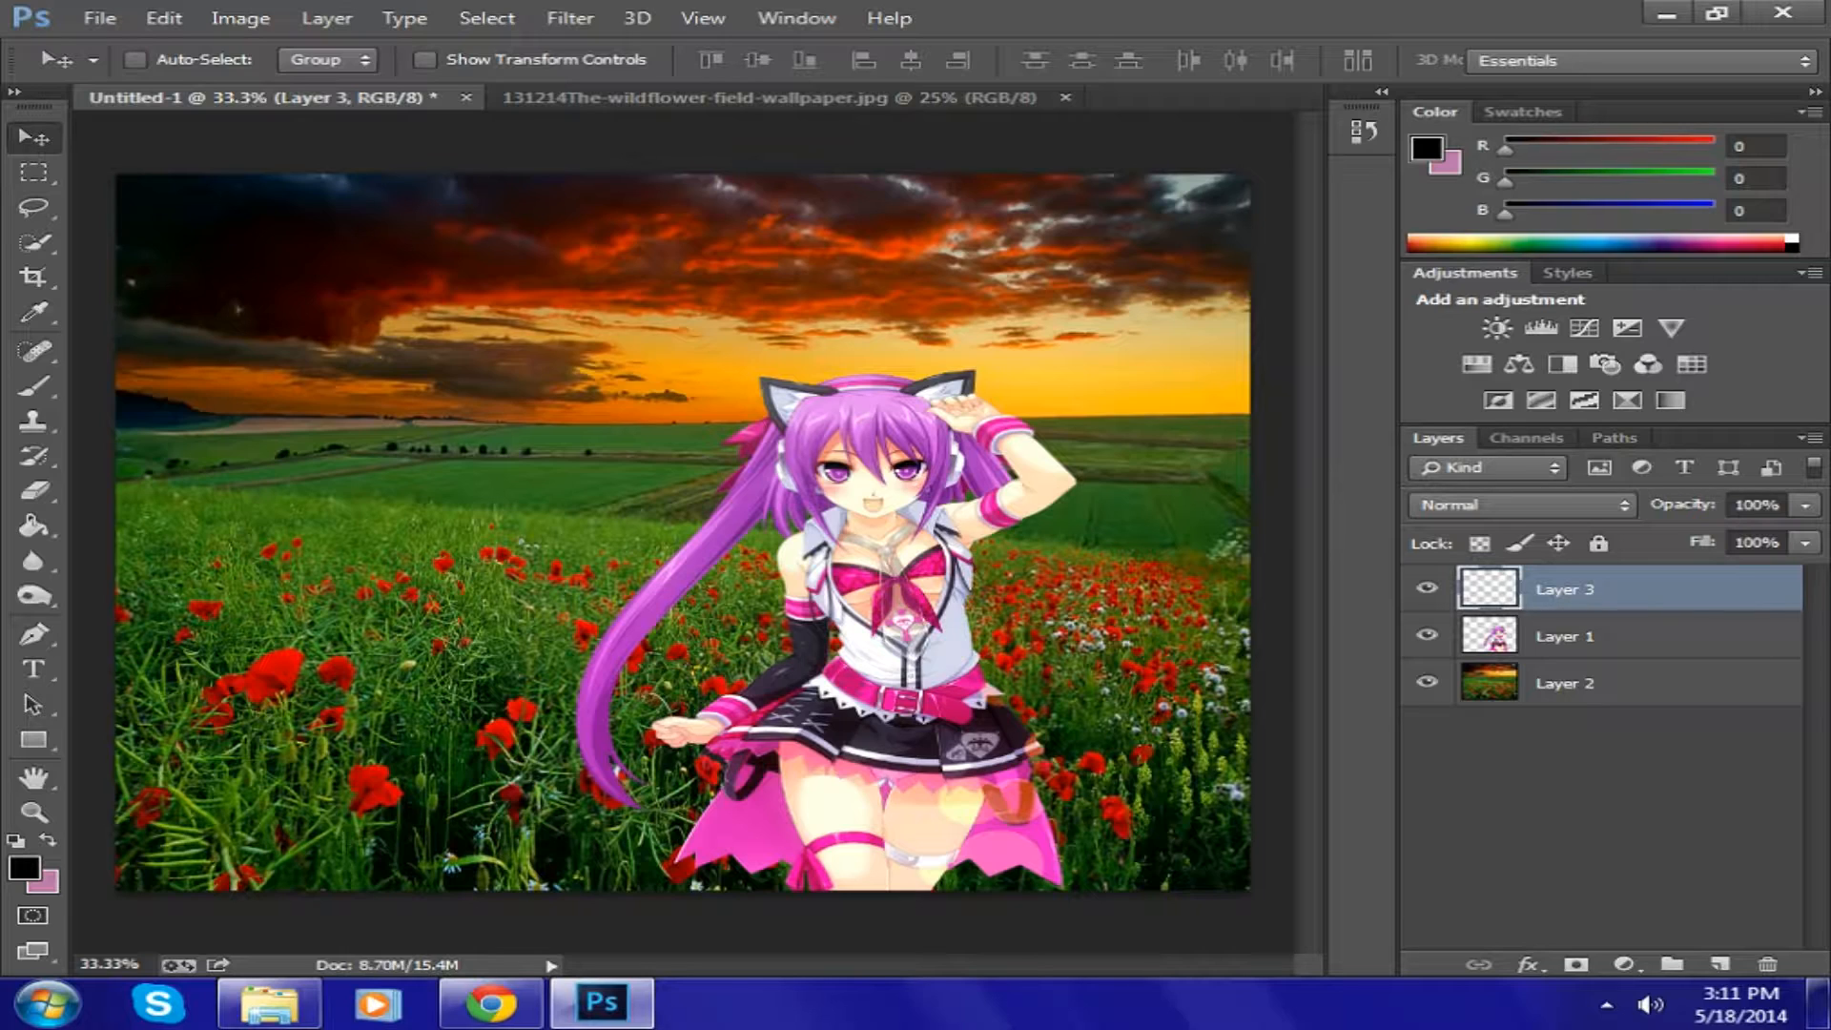
pyautogui.click(1793, 238)
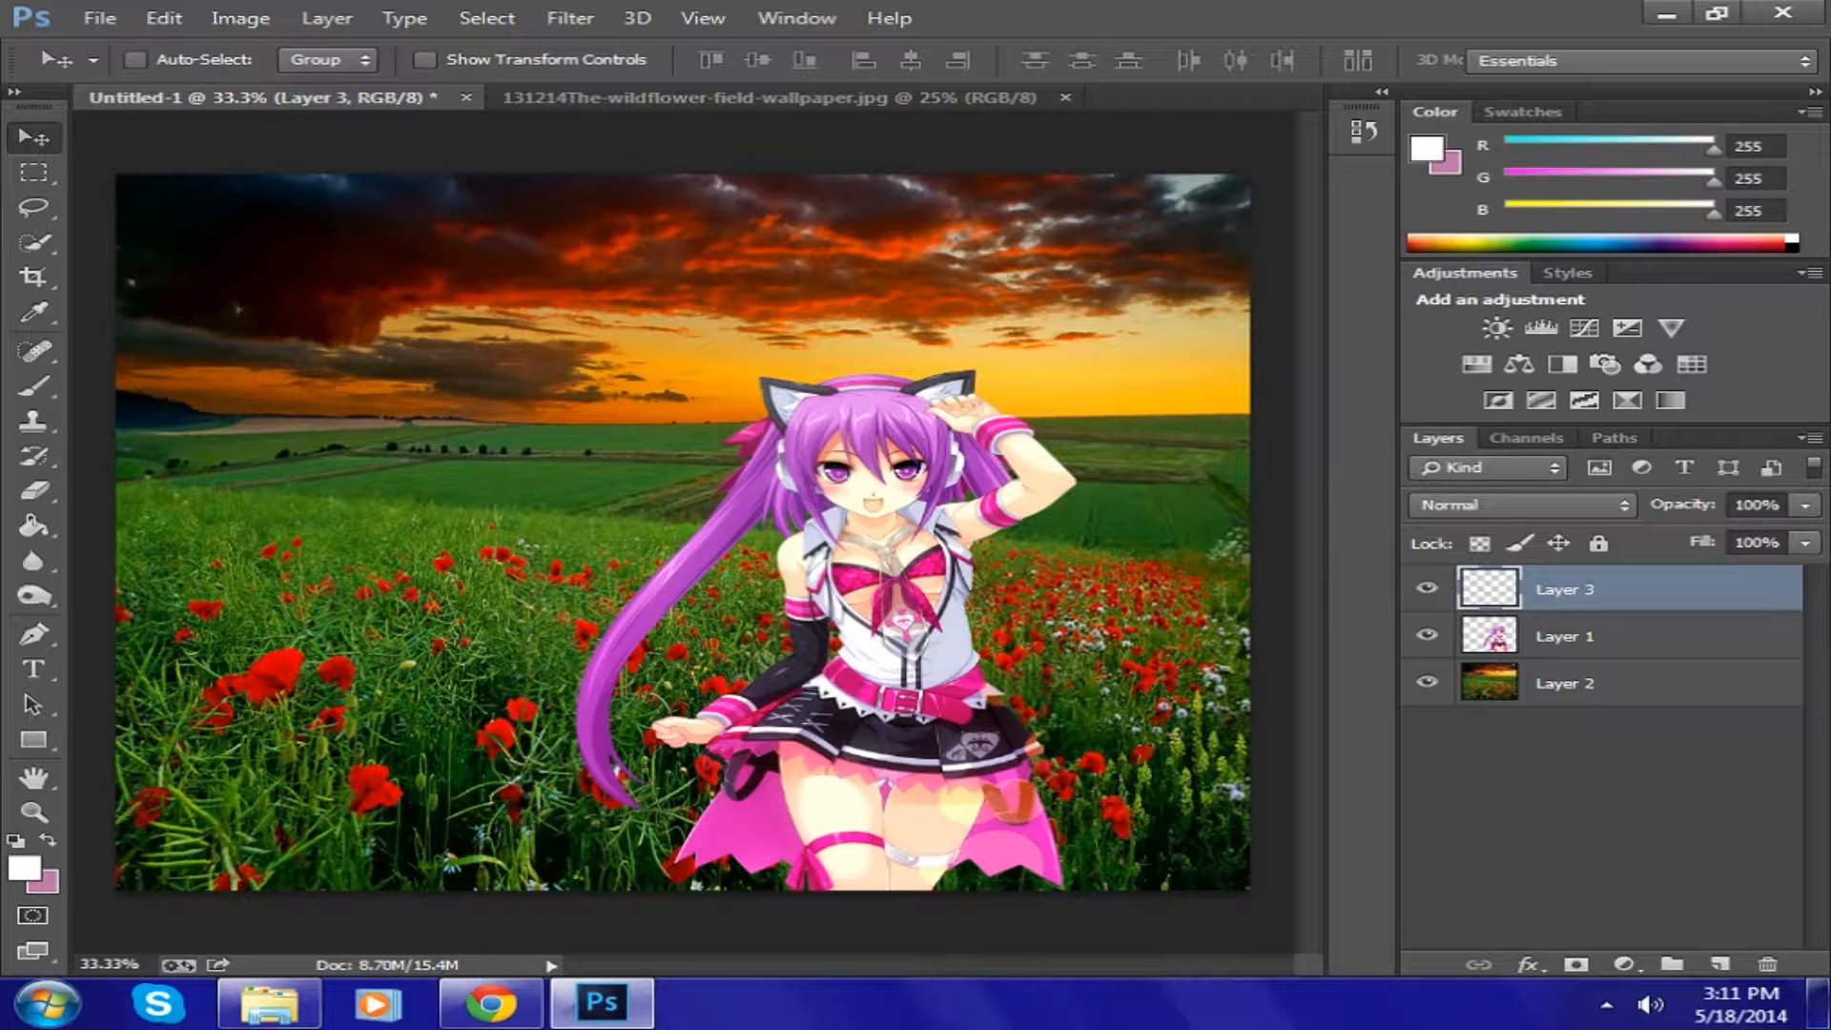
pyautogui.click(1792, 247)
pyautogui.click(1744, 210)
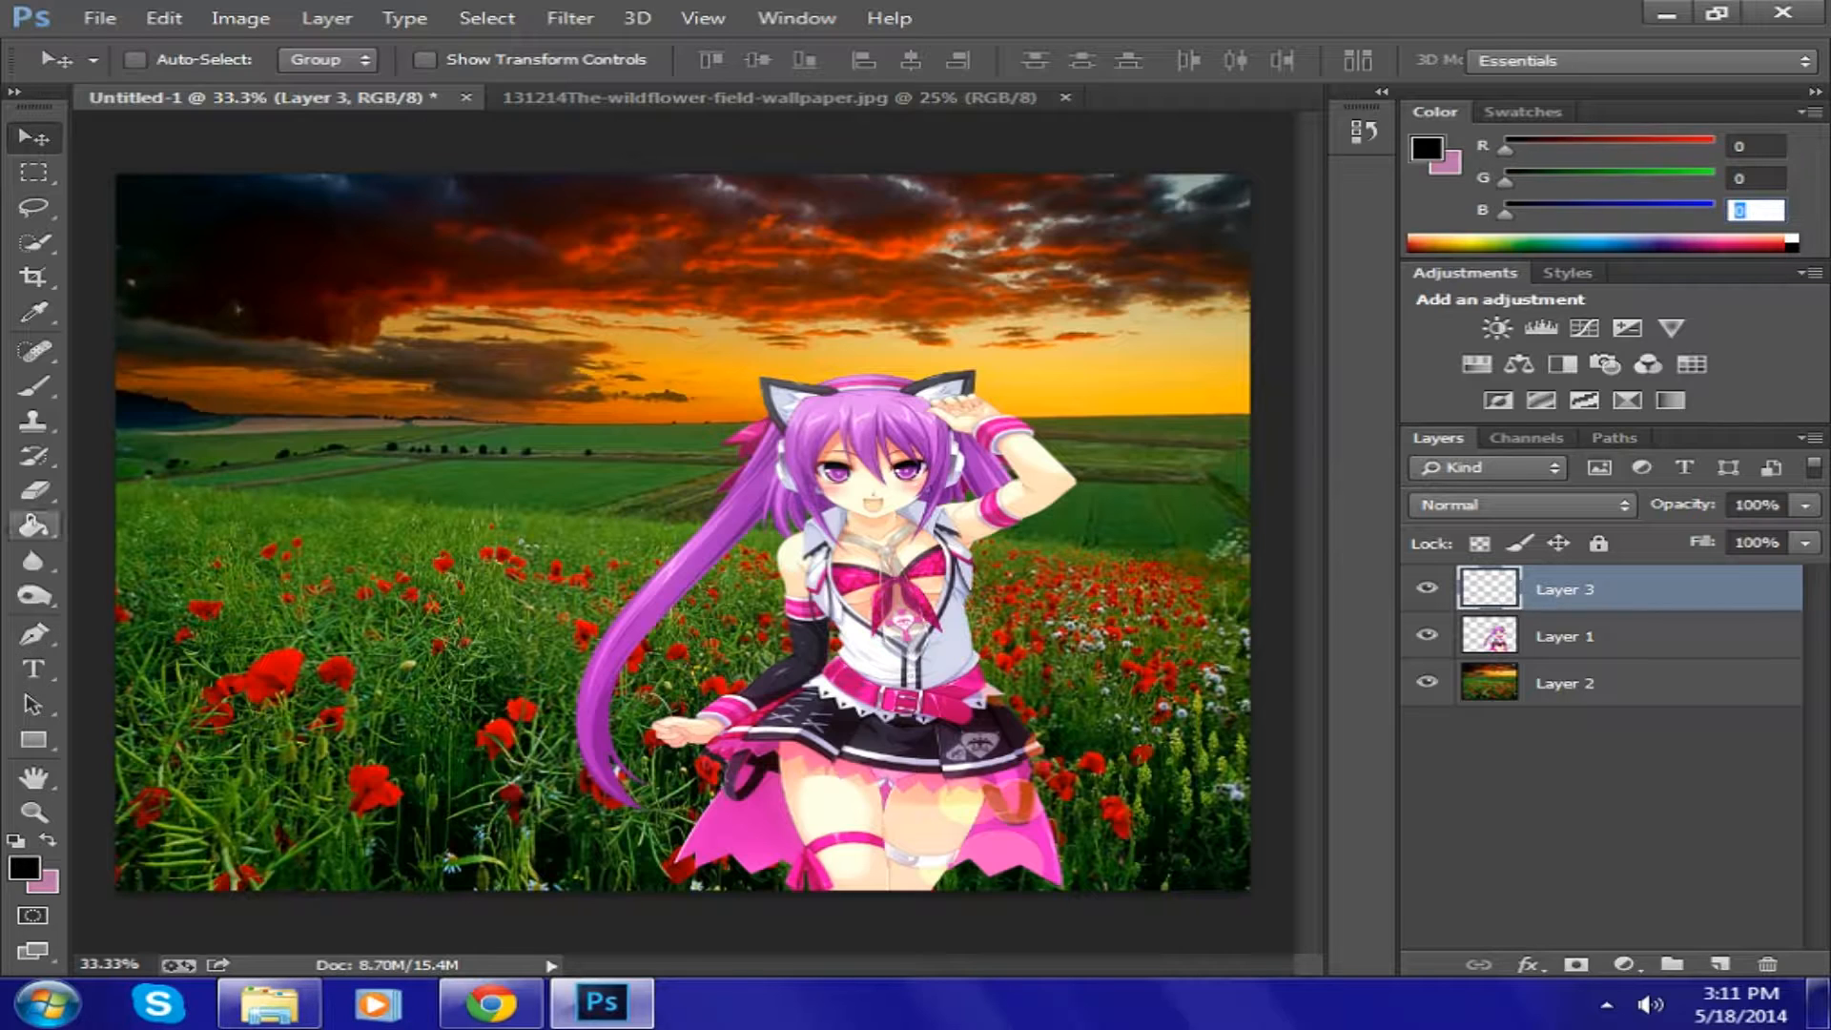
pyautogui.click(33, 526)
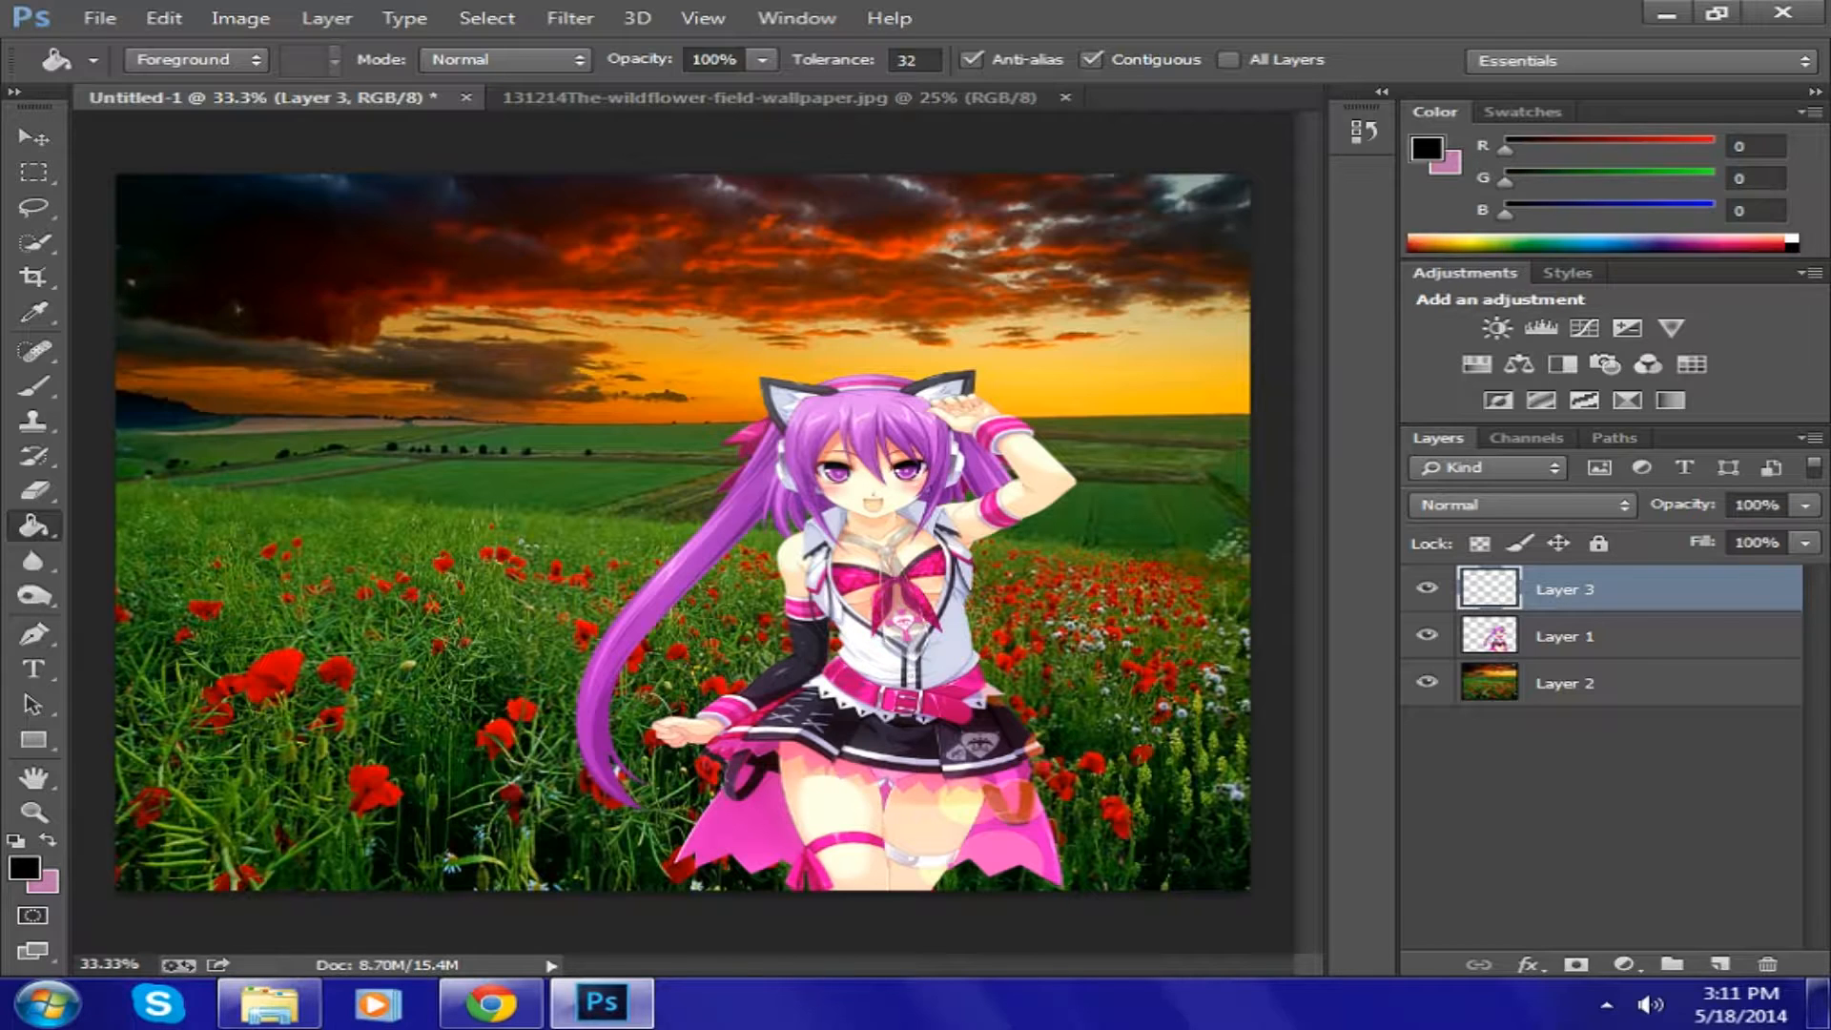
# - Try filling the transparent area of the anime render's layer with black, and undo the fill
pyautogui.click(1566, 636)
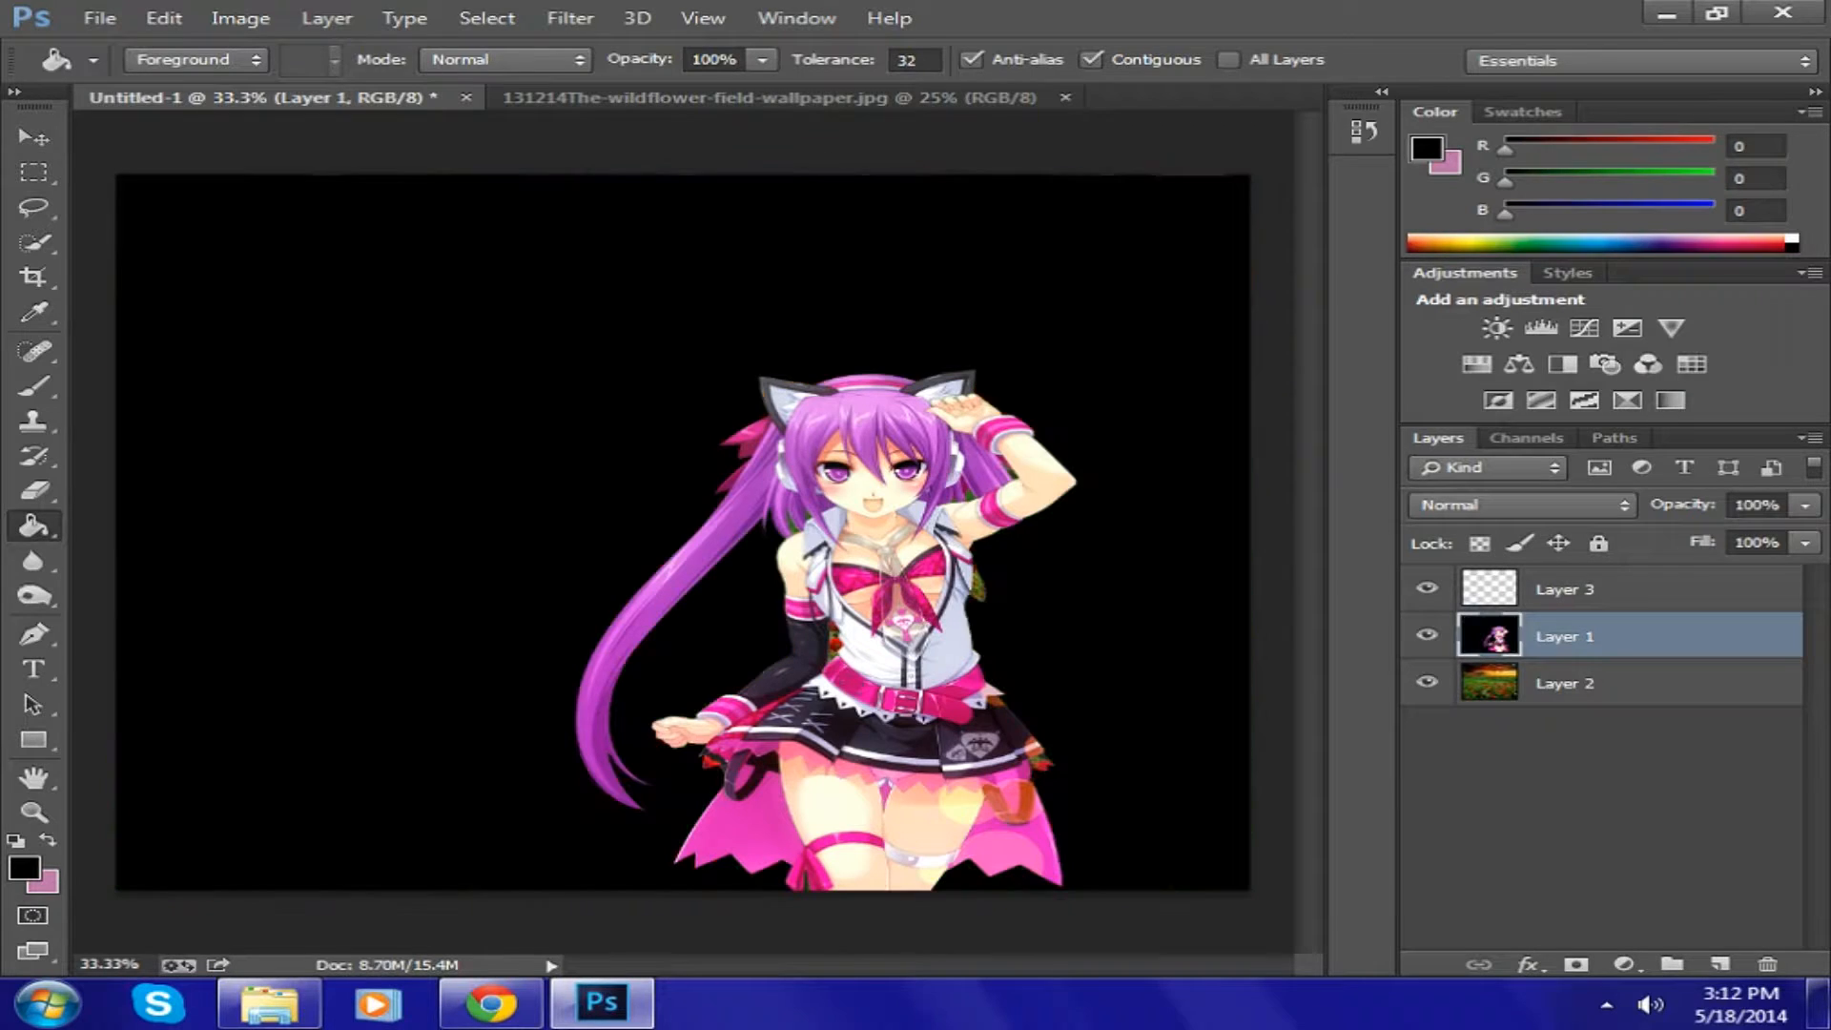
pyautogui.click(1126, 382)
pyautogui.hotkey('ctrl', 'z')
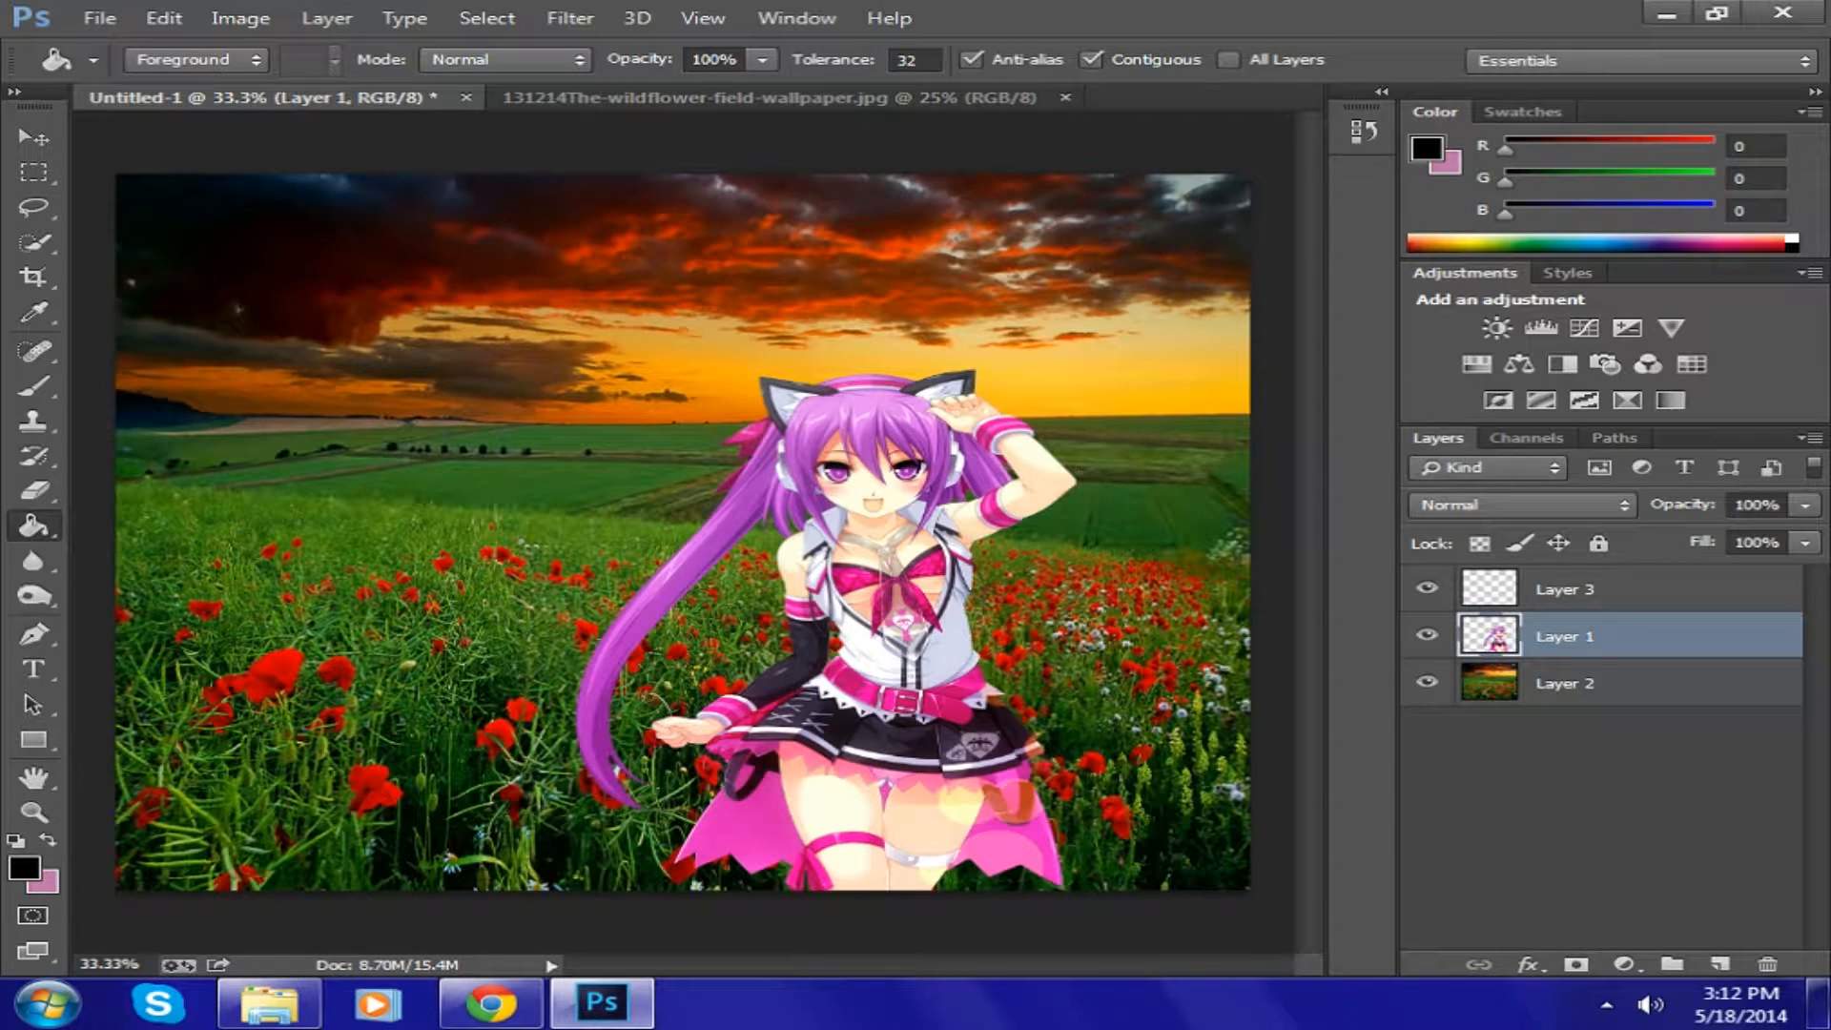
# - Fill the empty top layer with black and set it to Soft Light blending at 62% opacity
pyautogui.click(1565, 589)
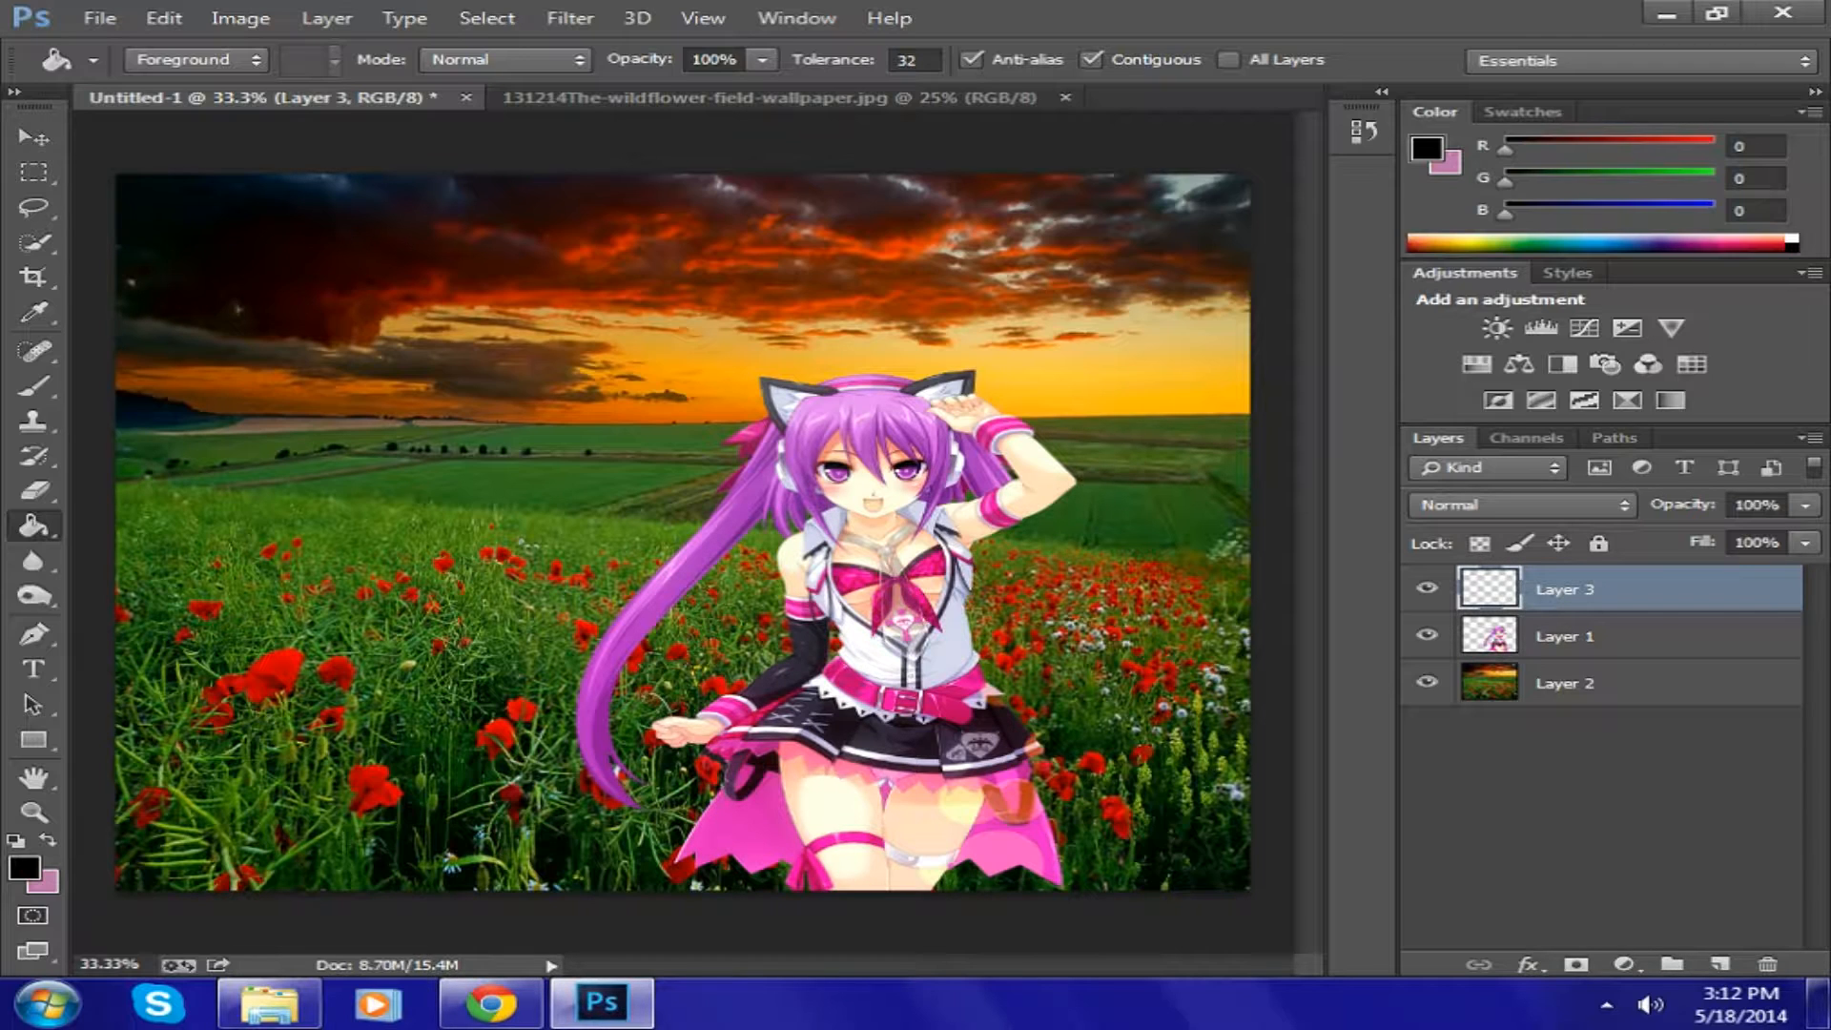
pyautogui.click(683, 532)
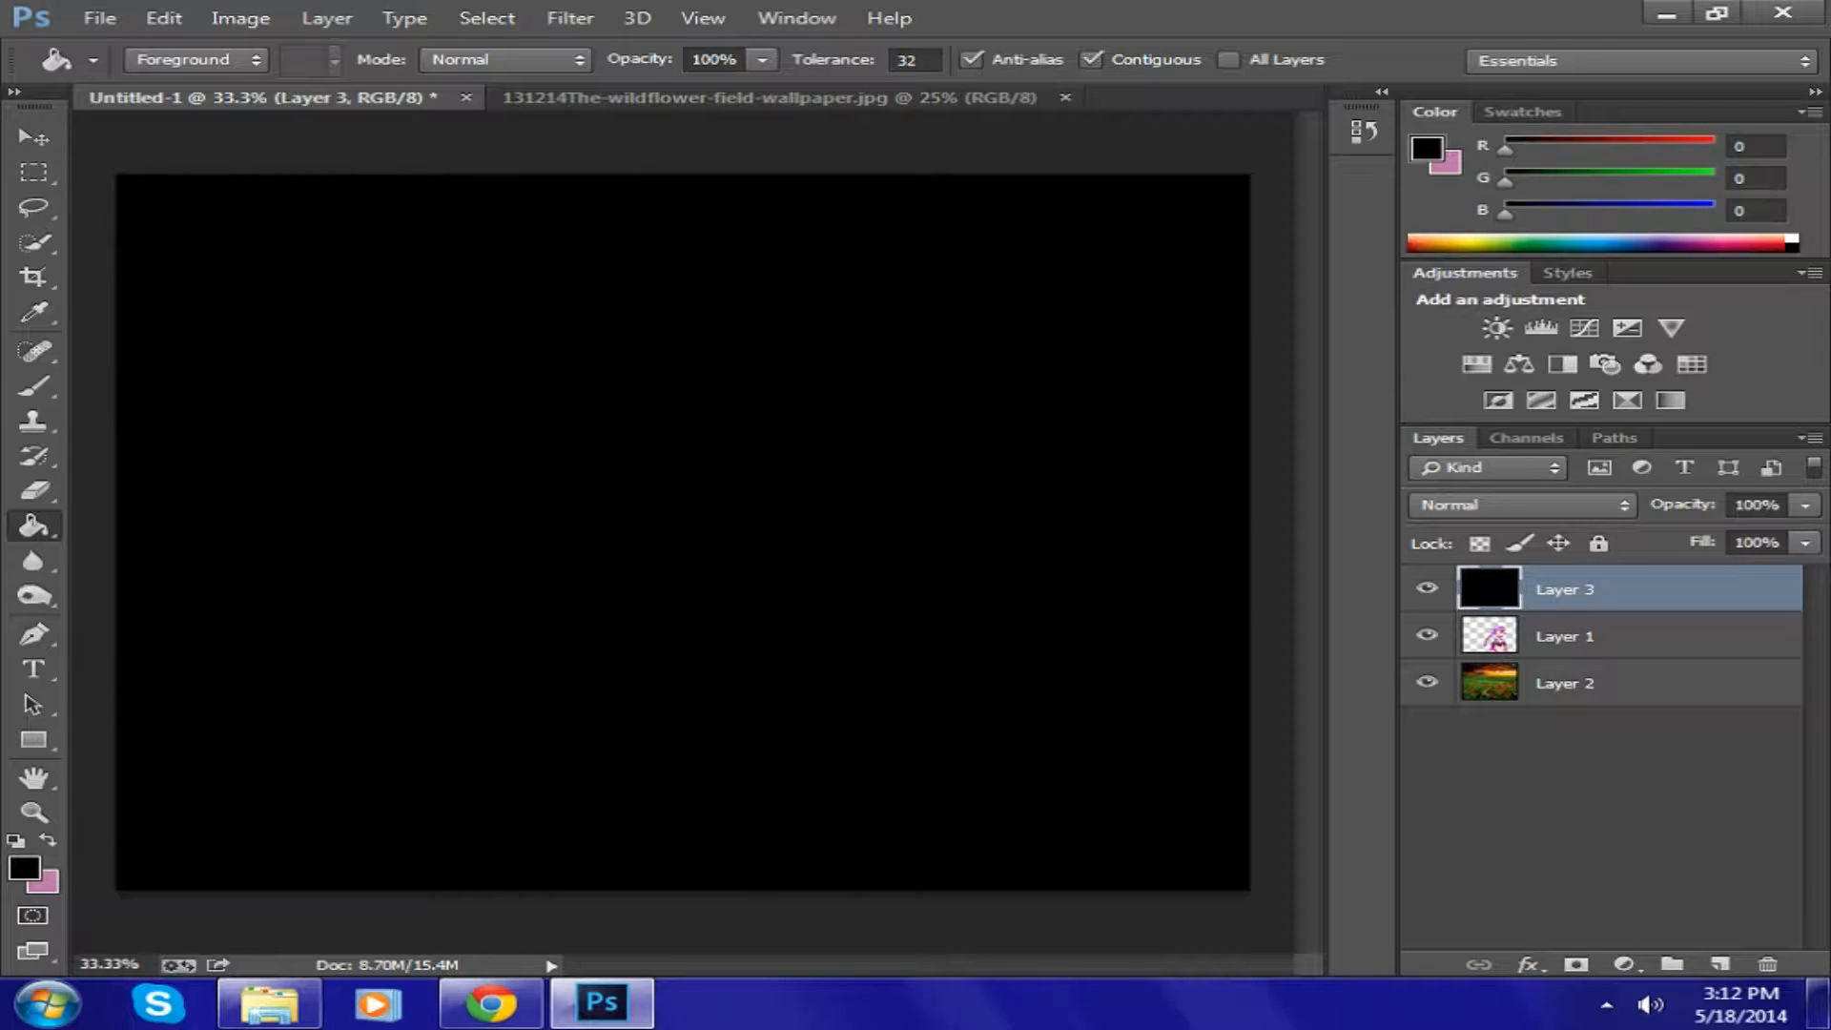
pyautogui.click(1523, 505)
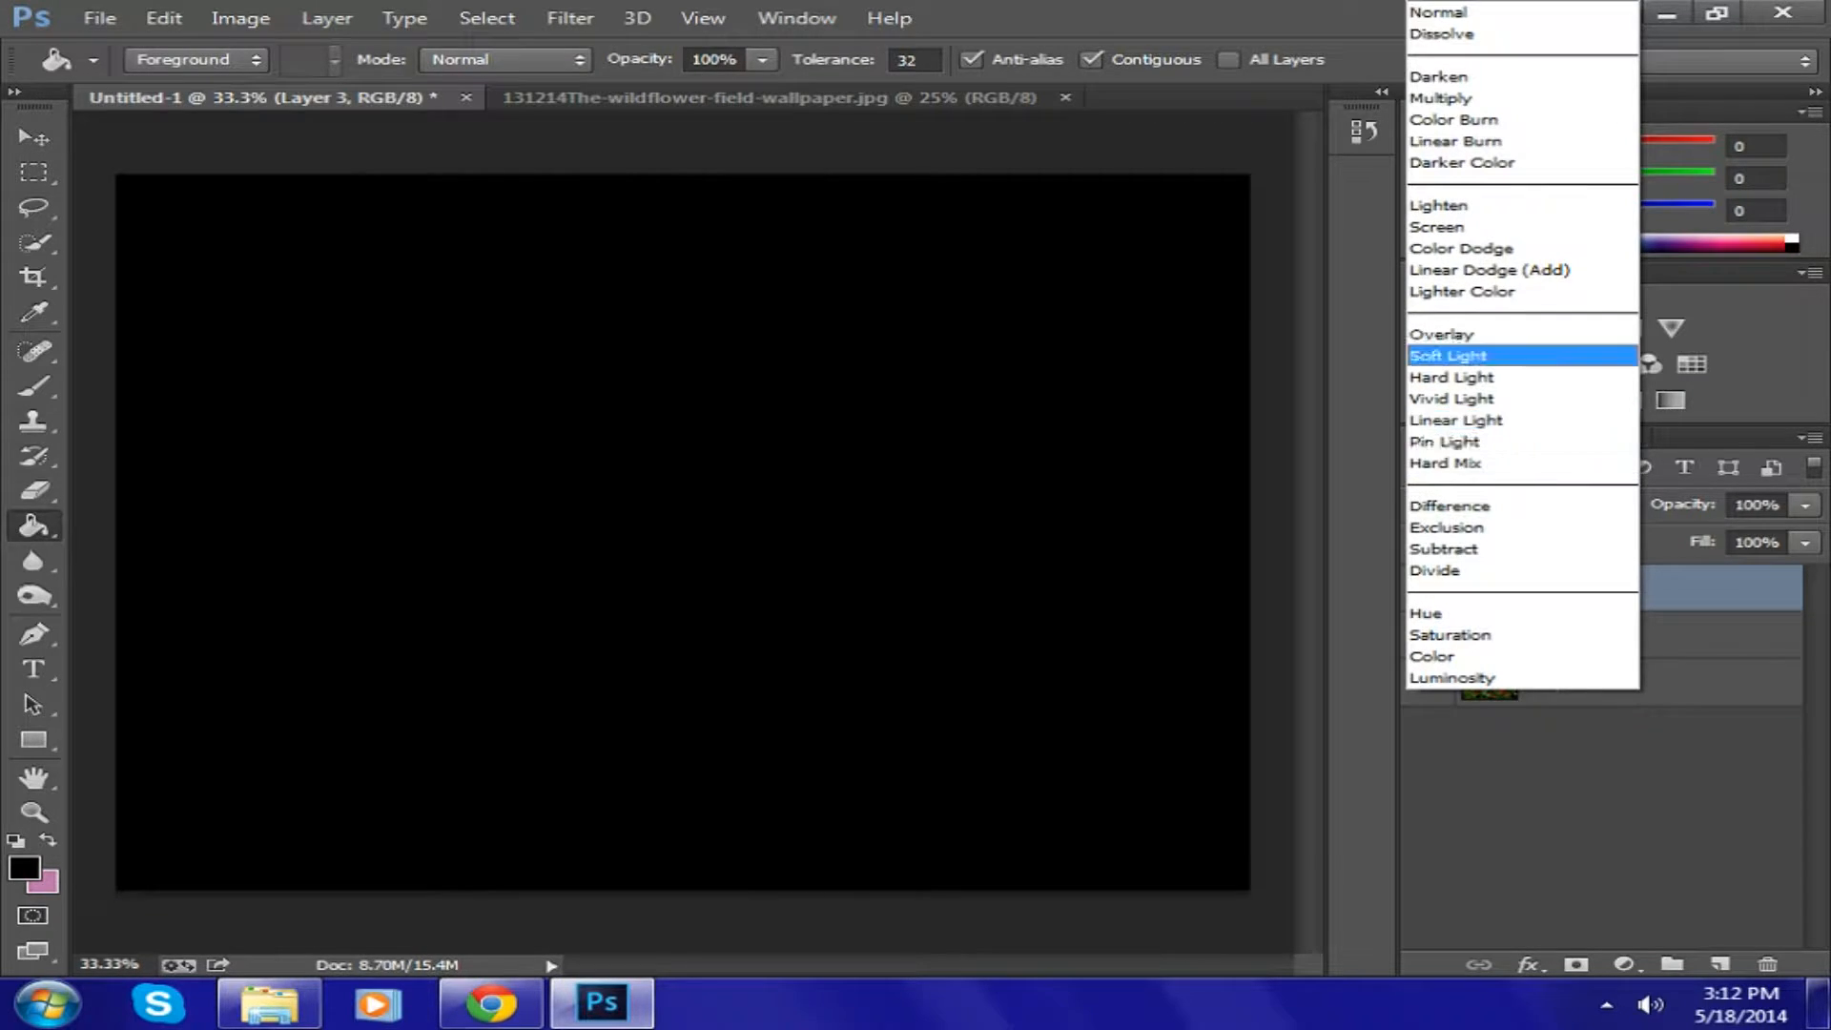
pyautogui.press('Return')
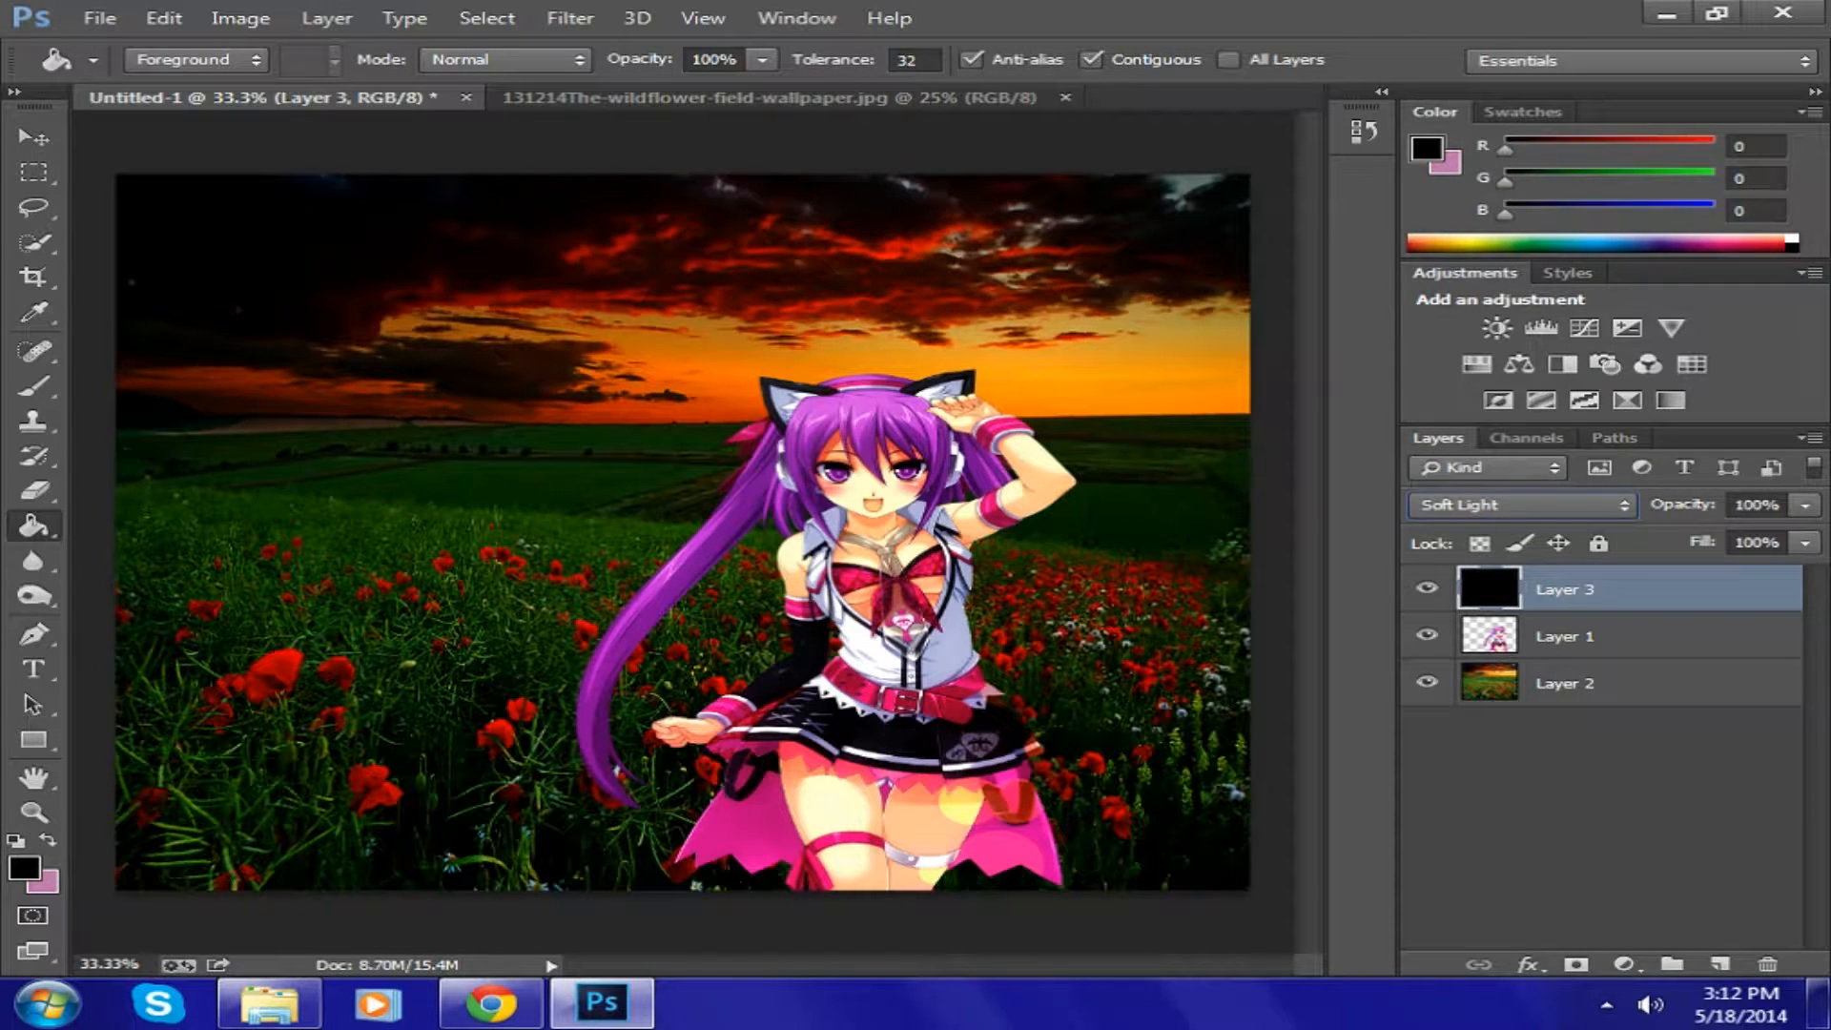
pyautogui.click(1805, 505)
pyautogui.moveTo(1804, 535); pyautogui.dragTo(1736, 536)
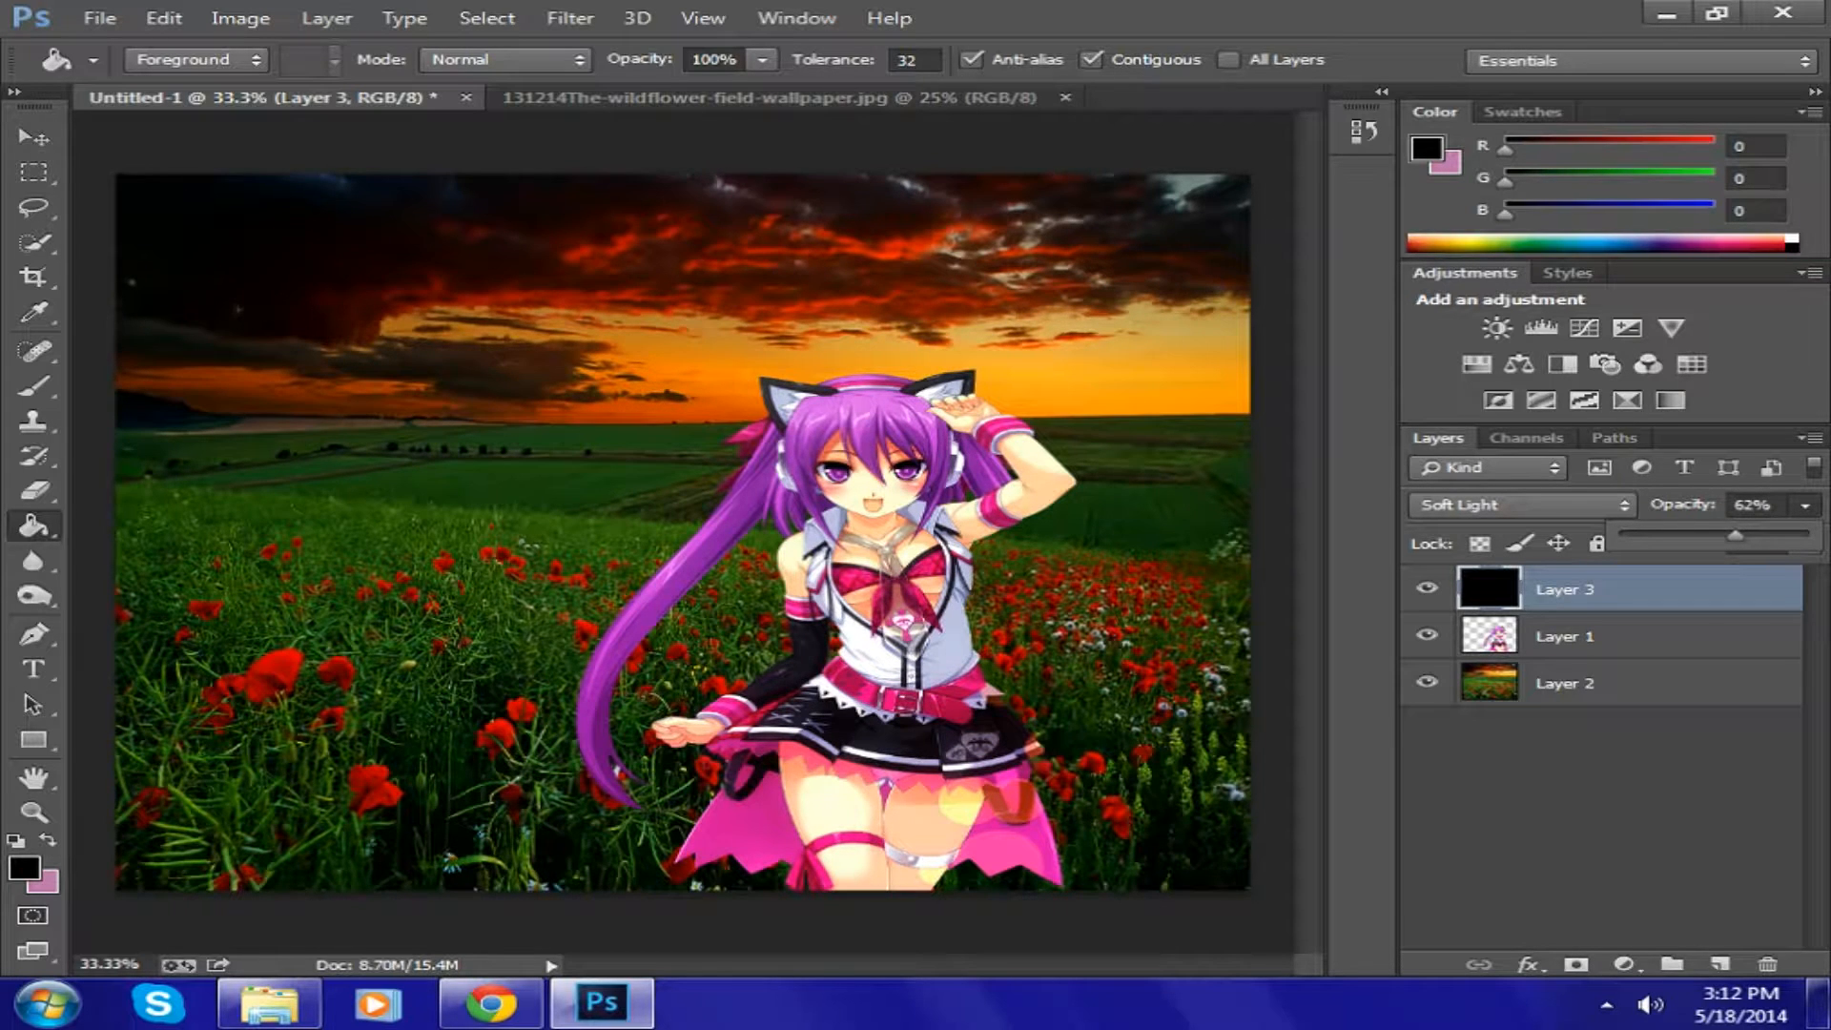
pyautogui.click(1622, 801)
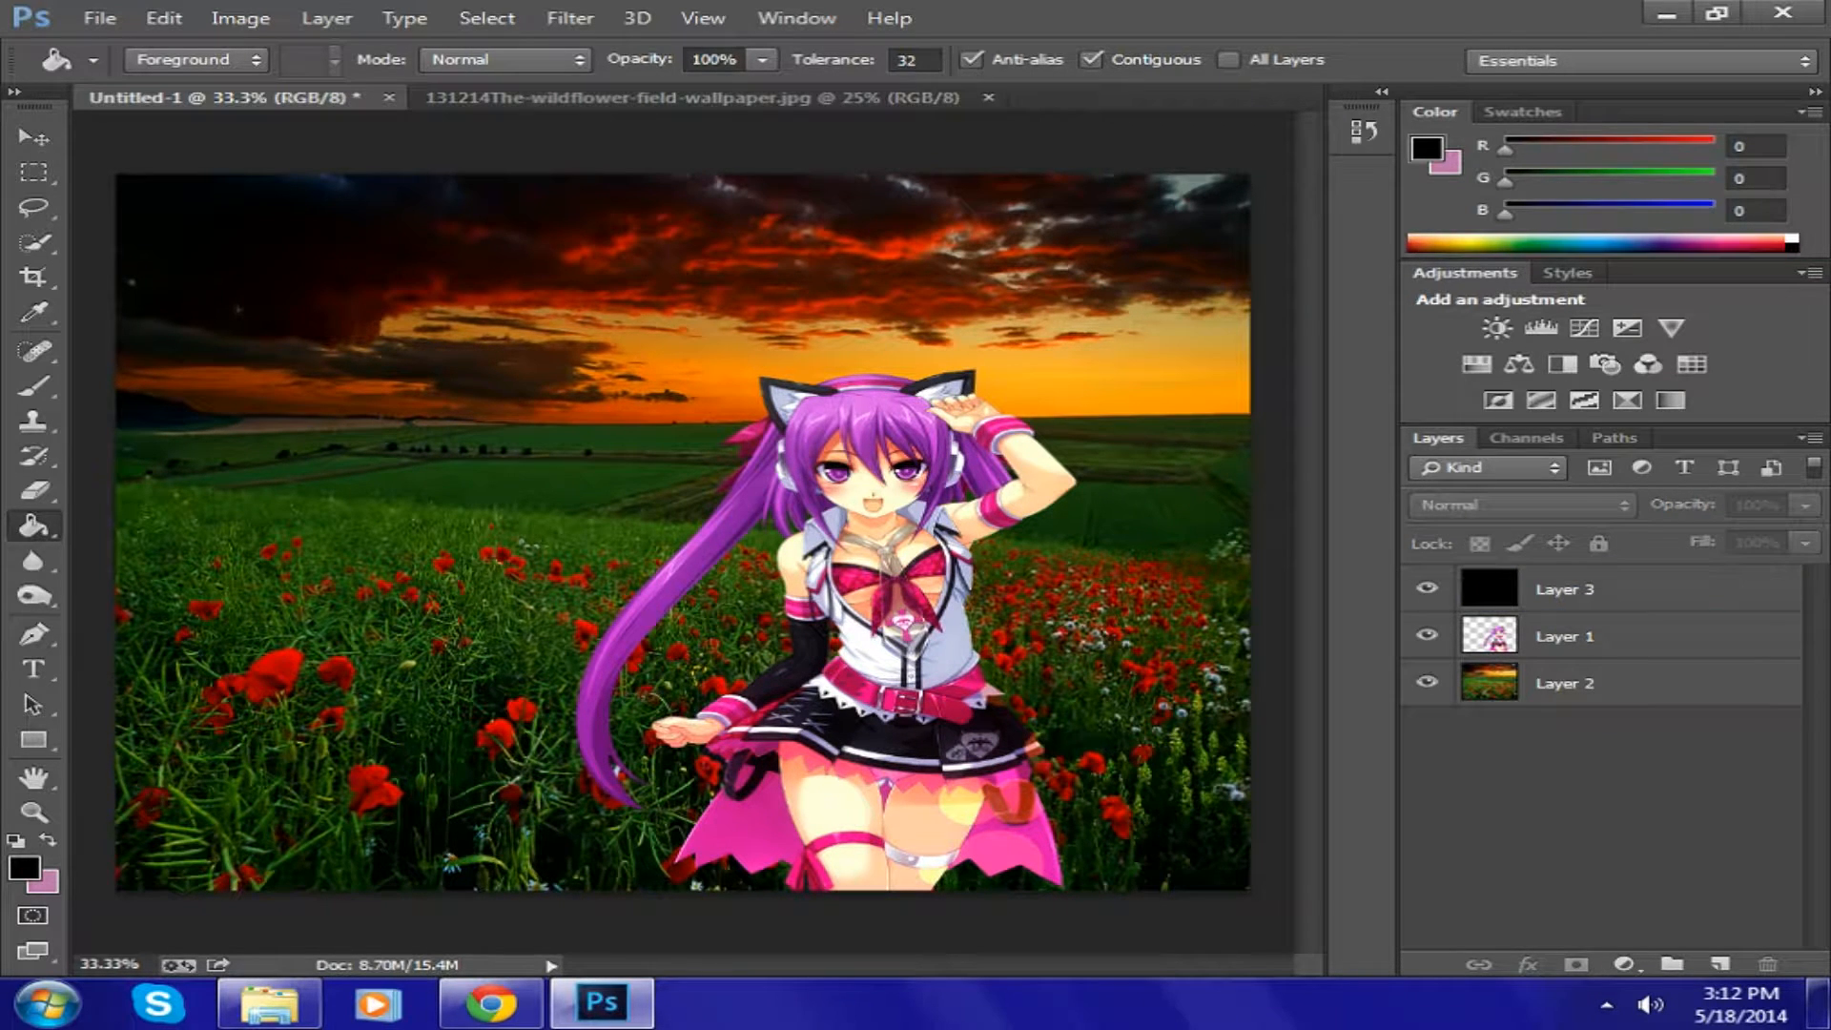
pyautogui.click(1621, 590)
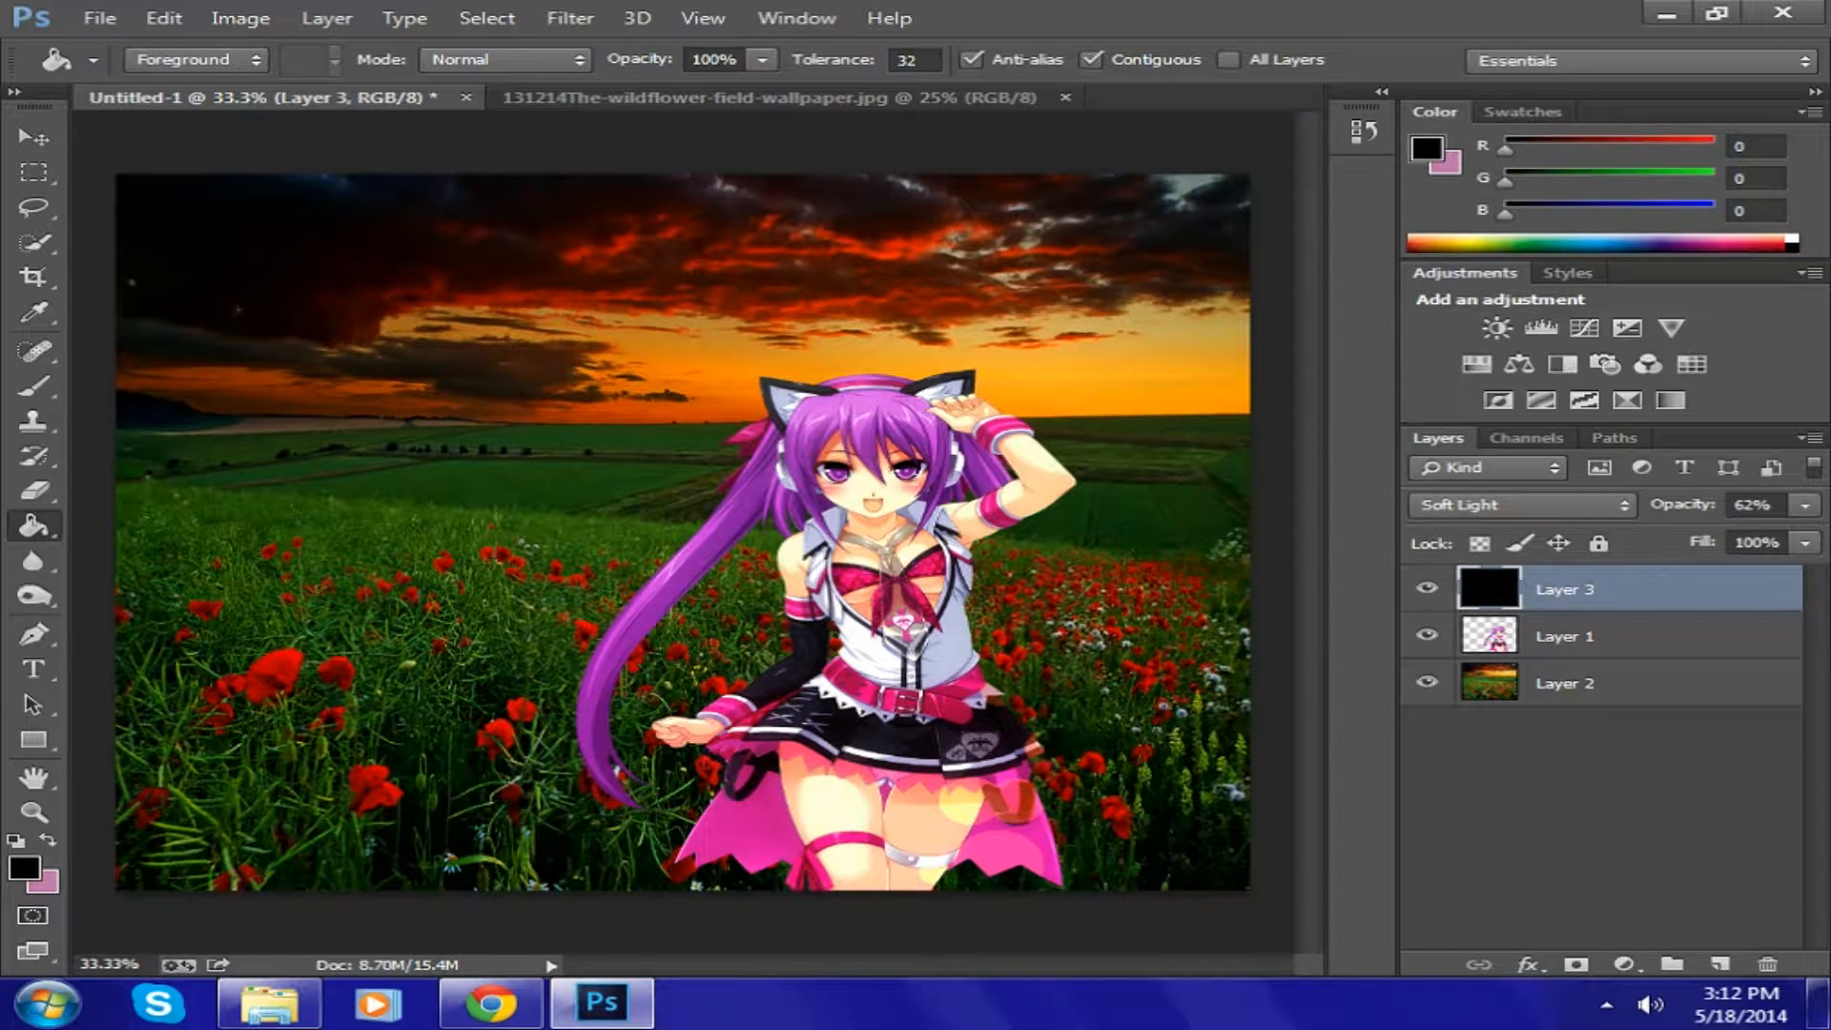
pyautogui.click(1622, 802)
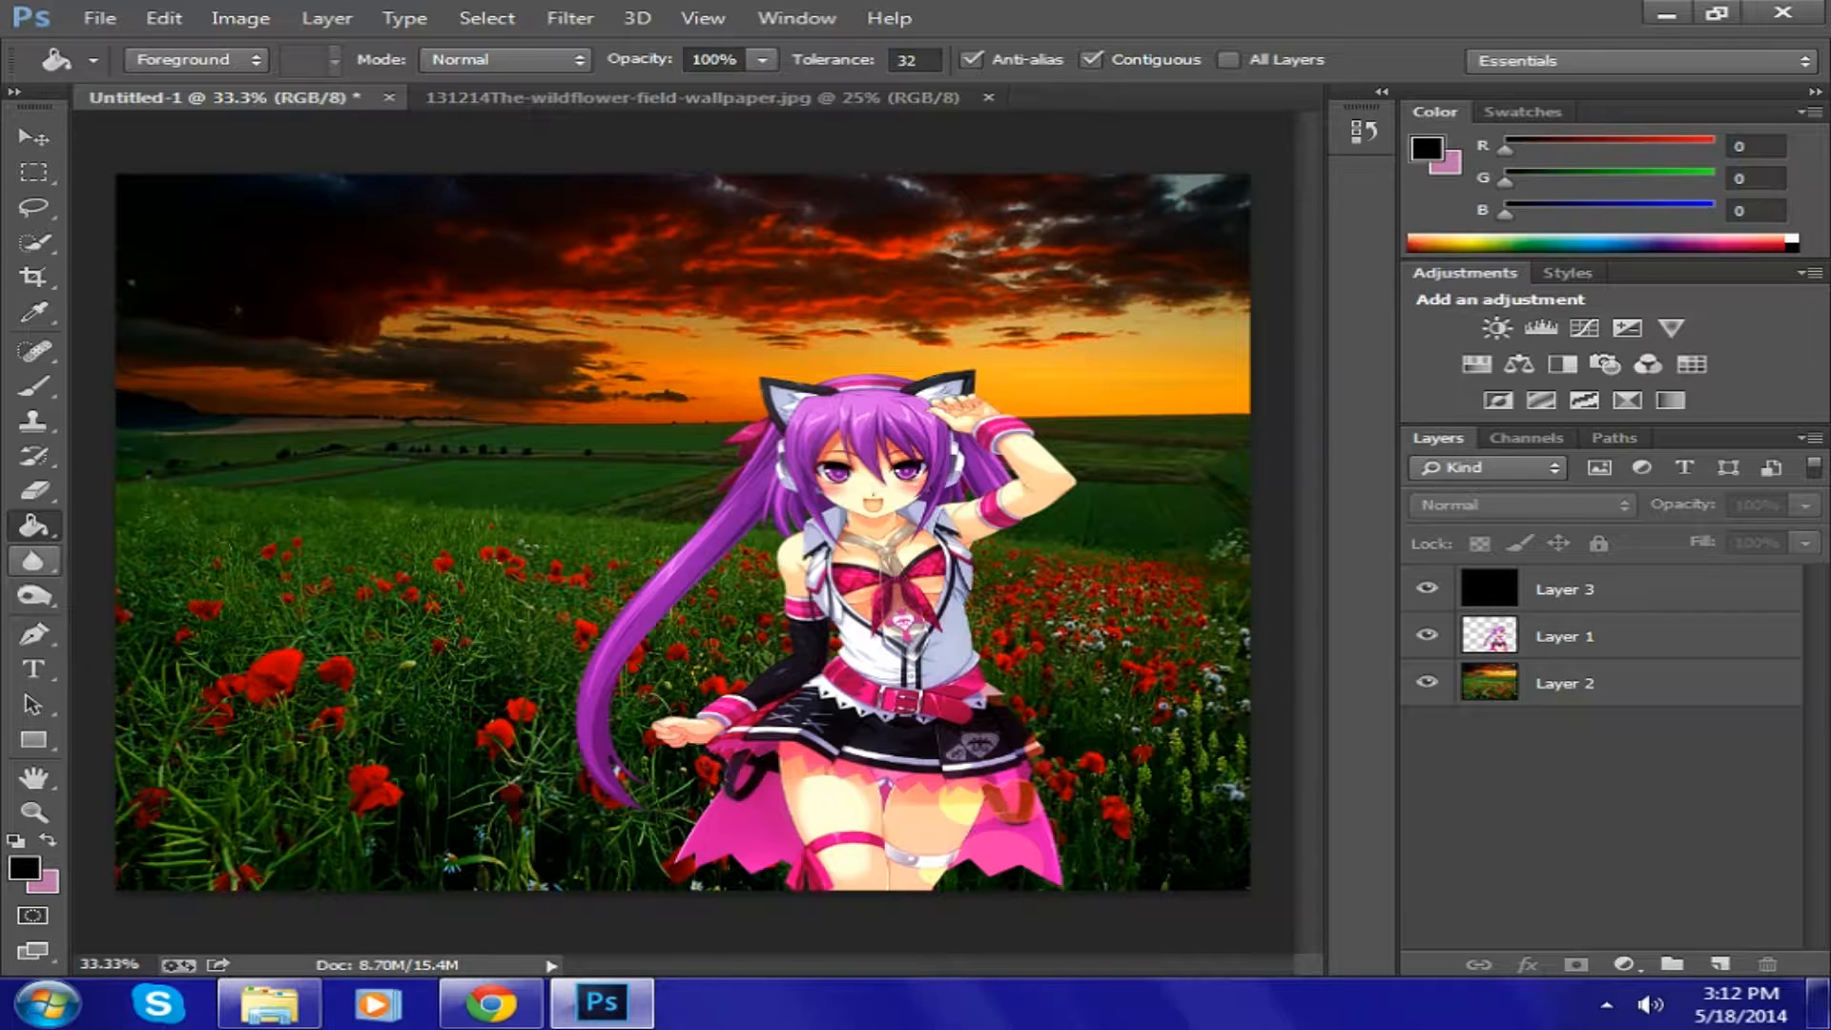
# - Ready the Brush tool on the black Soft Light layer with a soft round tip at 384 px
pyautogui.click(35, 386)
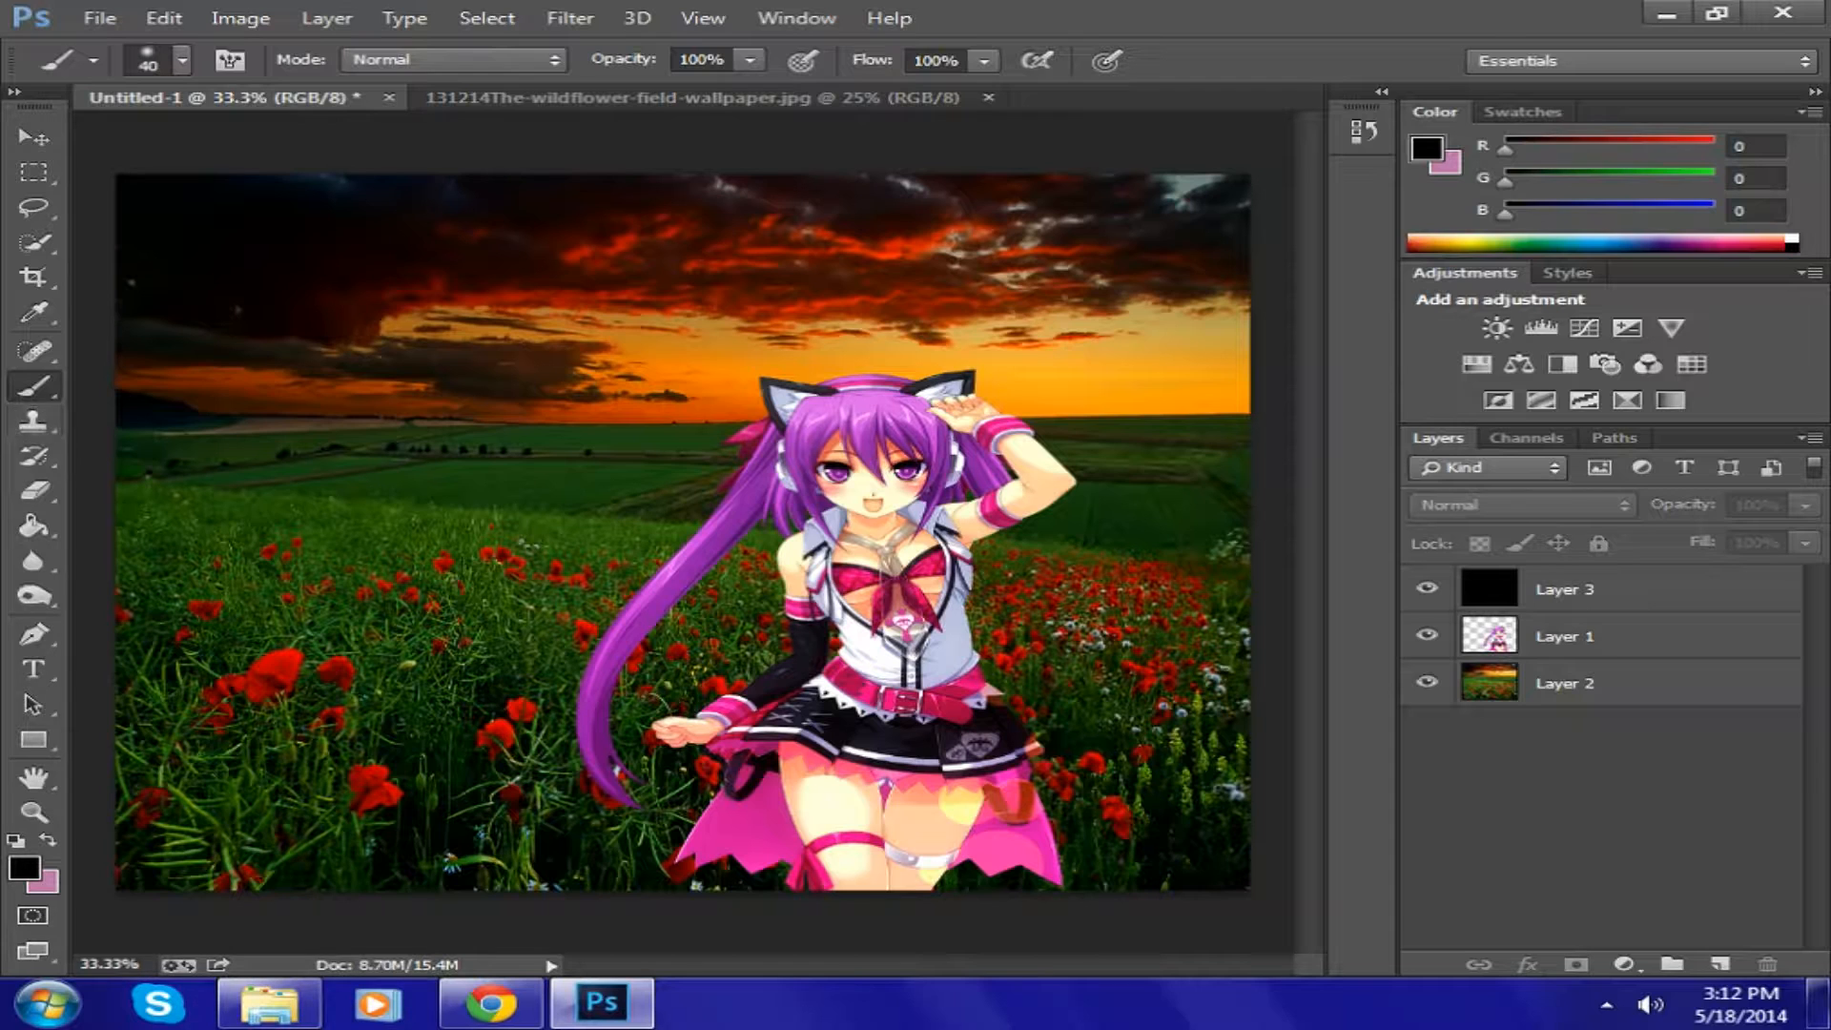
pyautogui.click(1622, 589)
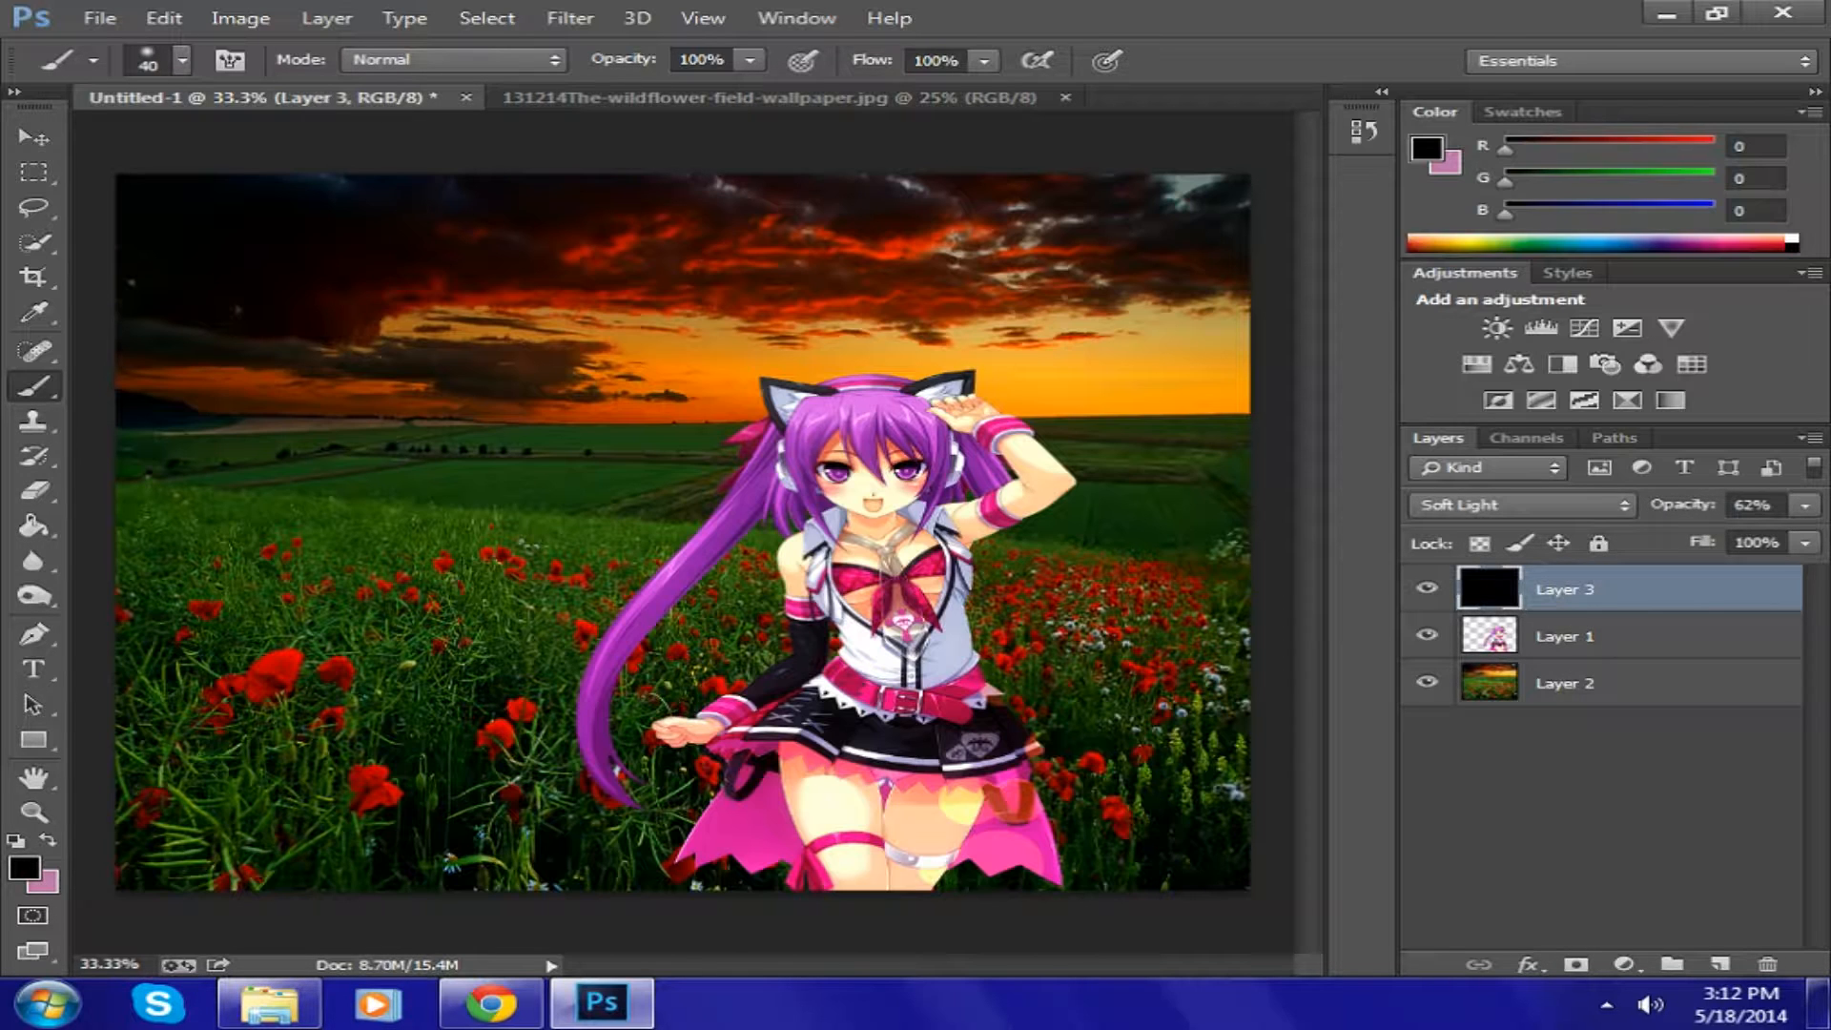
pyautogui.click(181, 59)
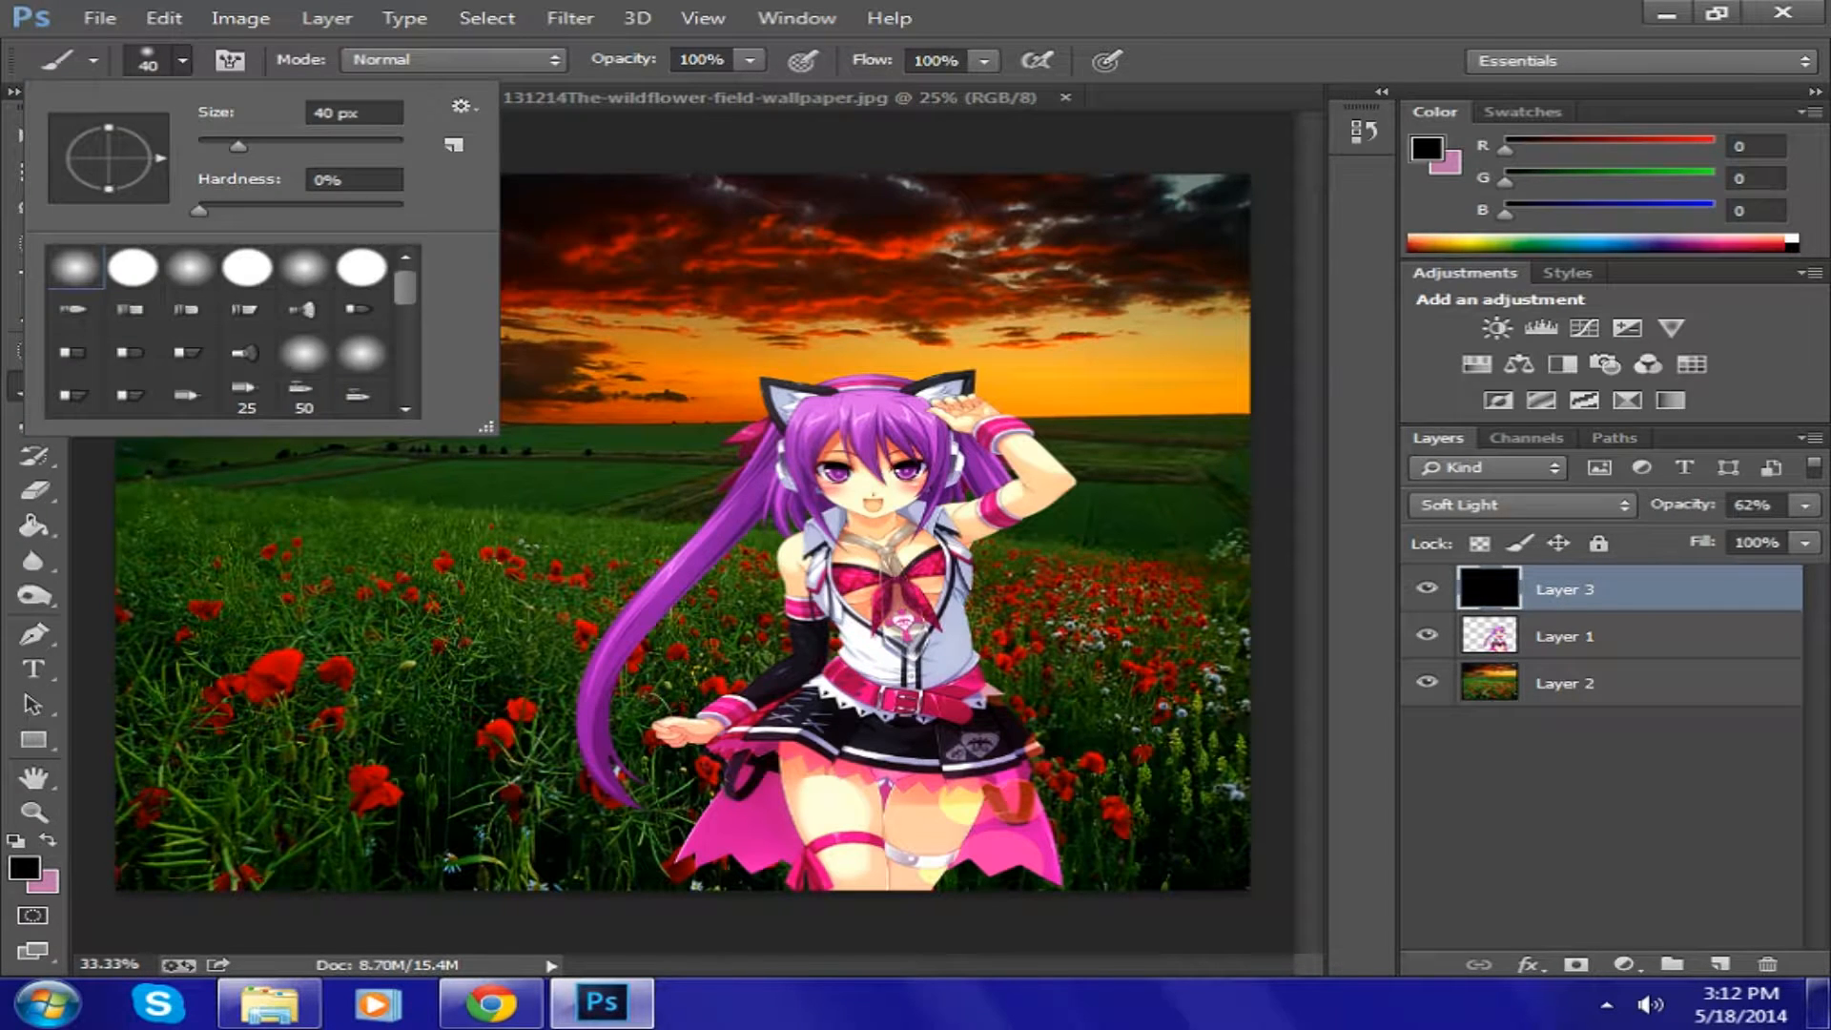
pyautogui.moveTo(238, 146); pyautogui.dragTo(371, 146)
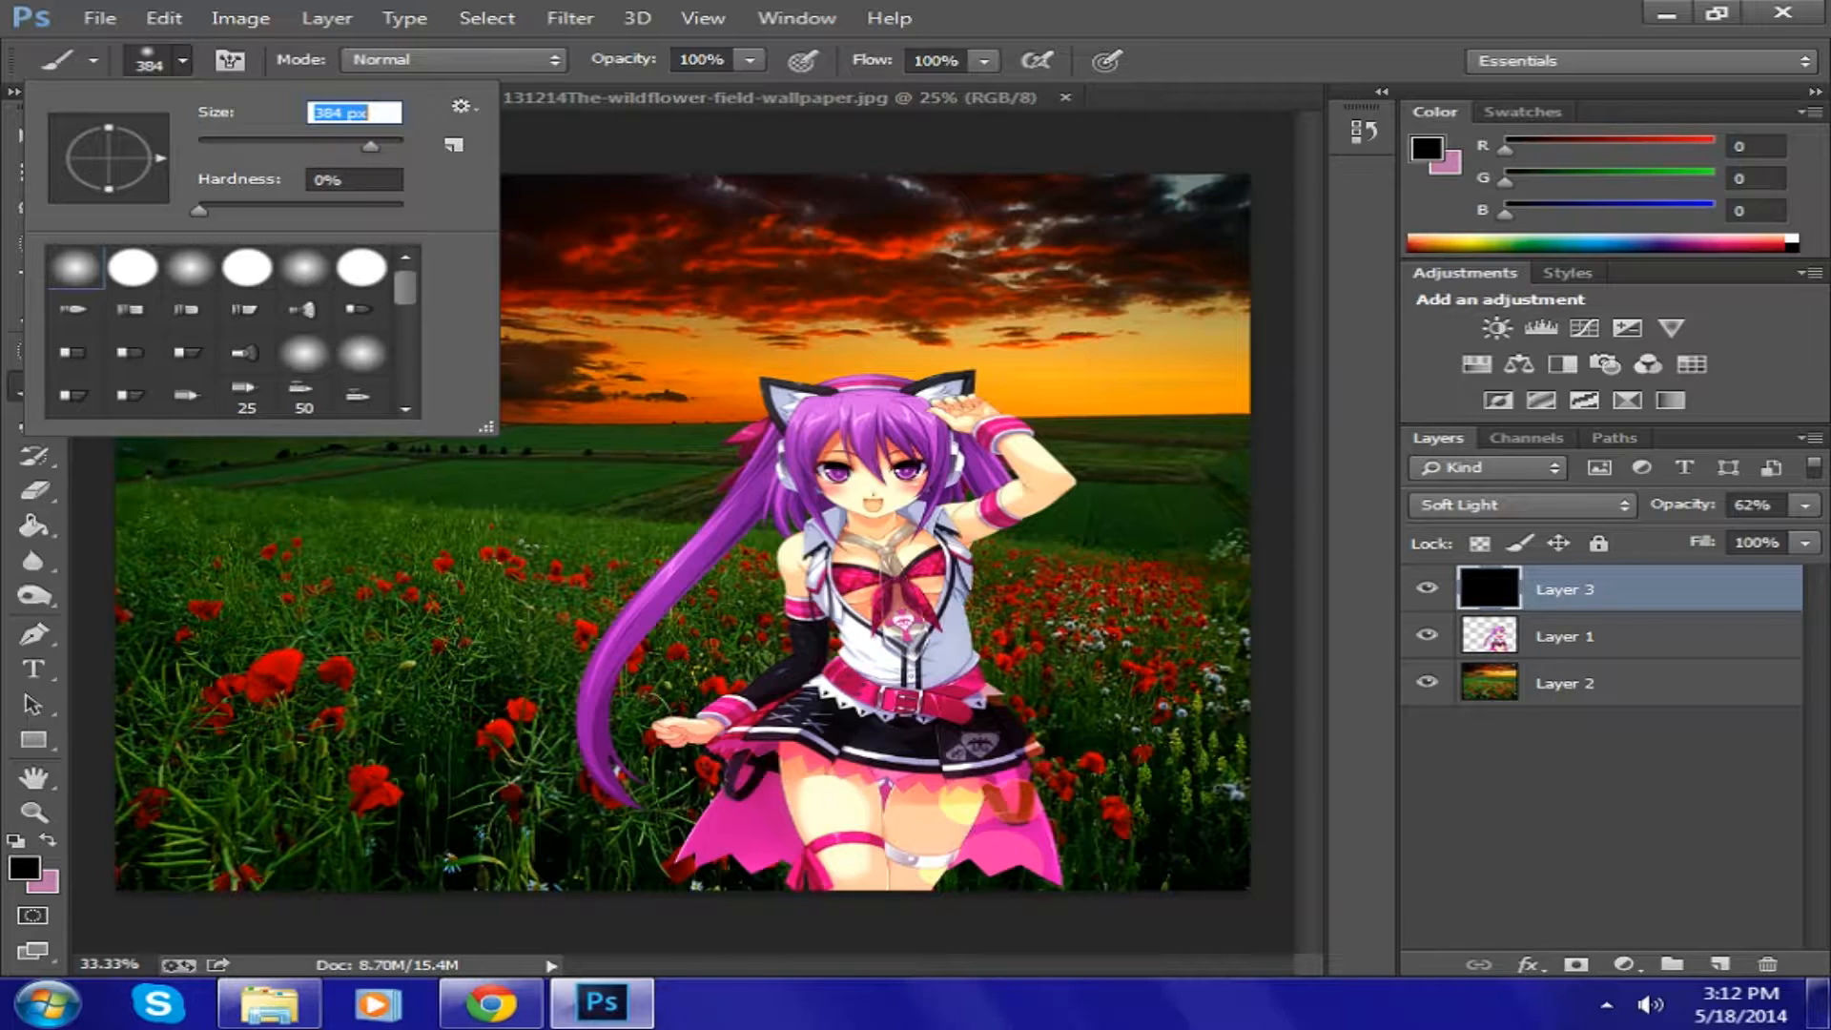
pyautogui.press('Return')
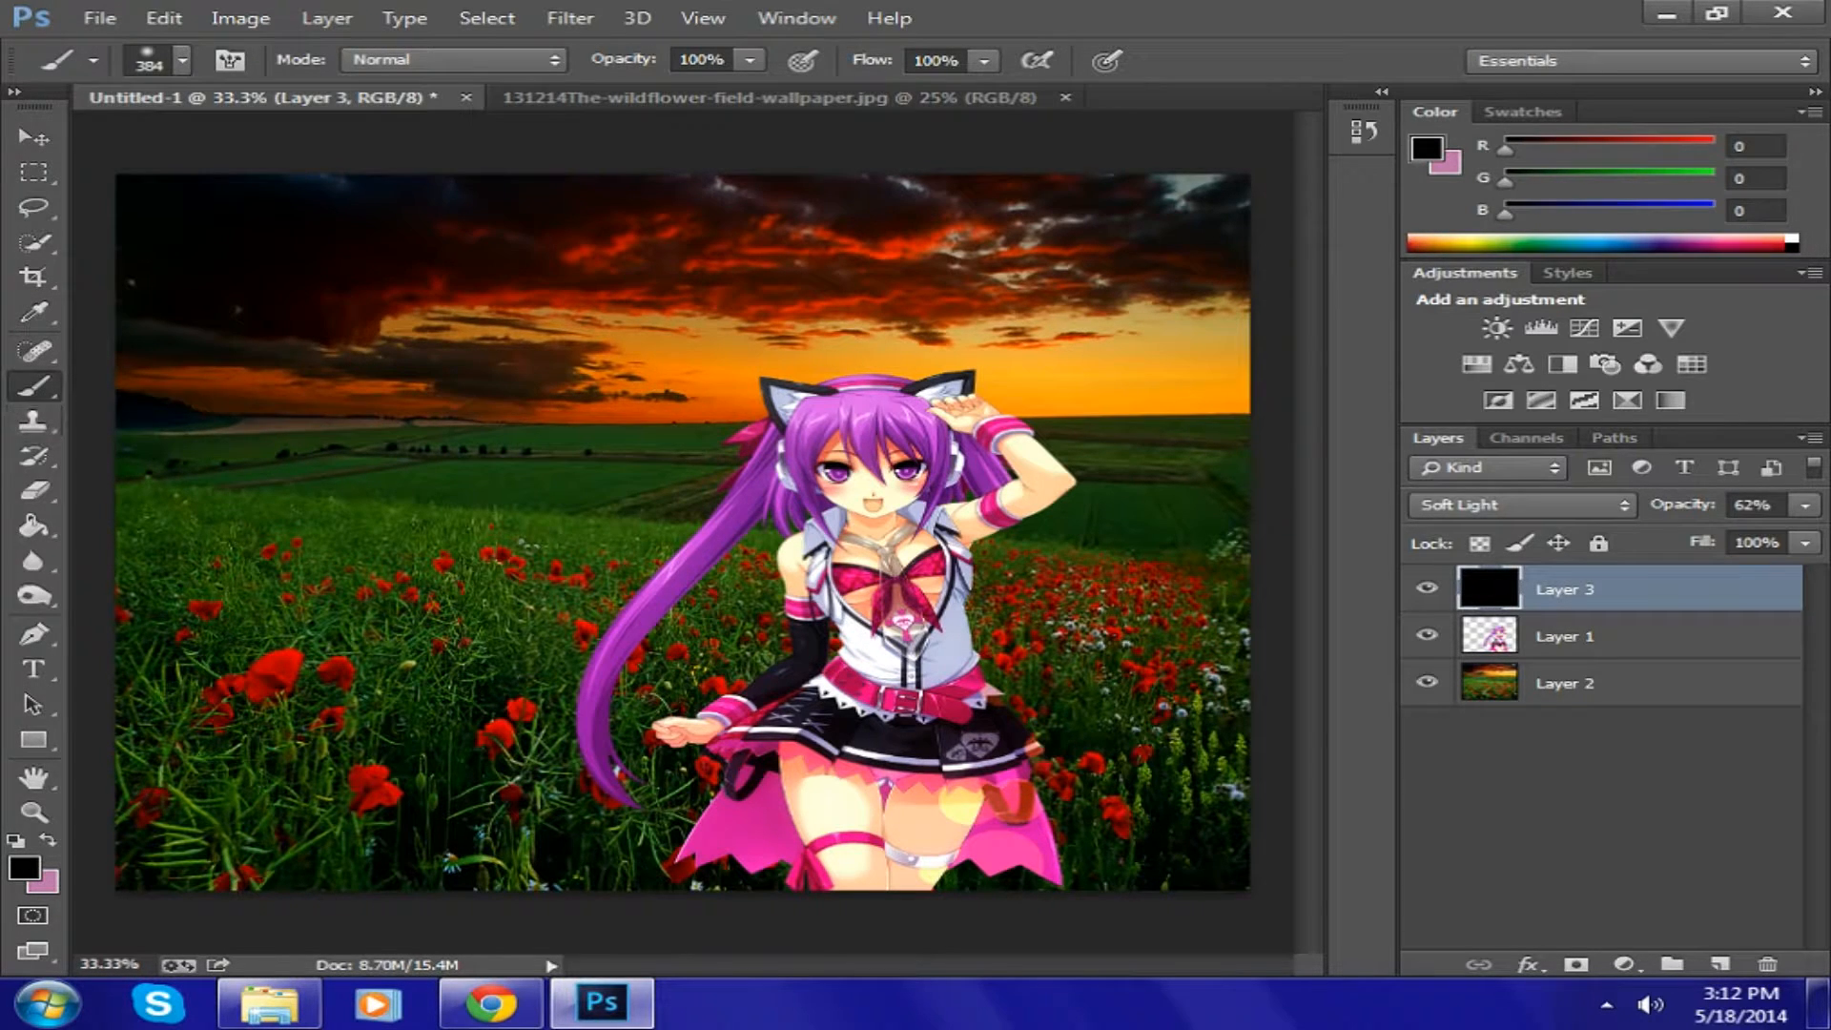
# - Try the hard round brush tip with its hardness lowered to 0%
pyautogui.rightClick(35, 387)
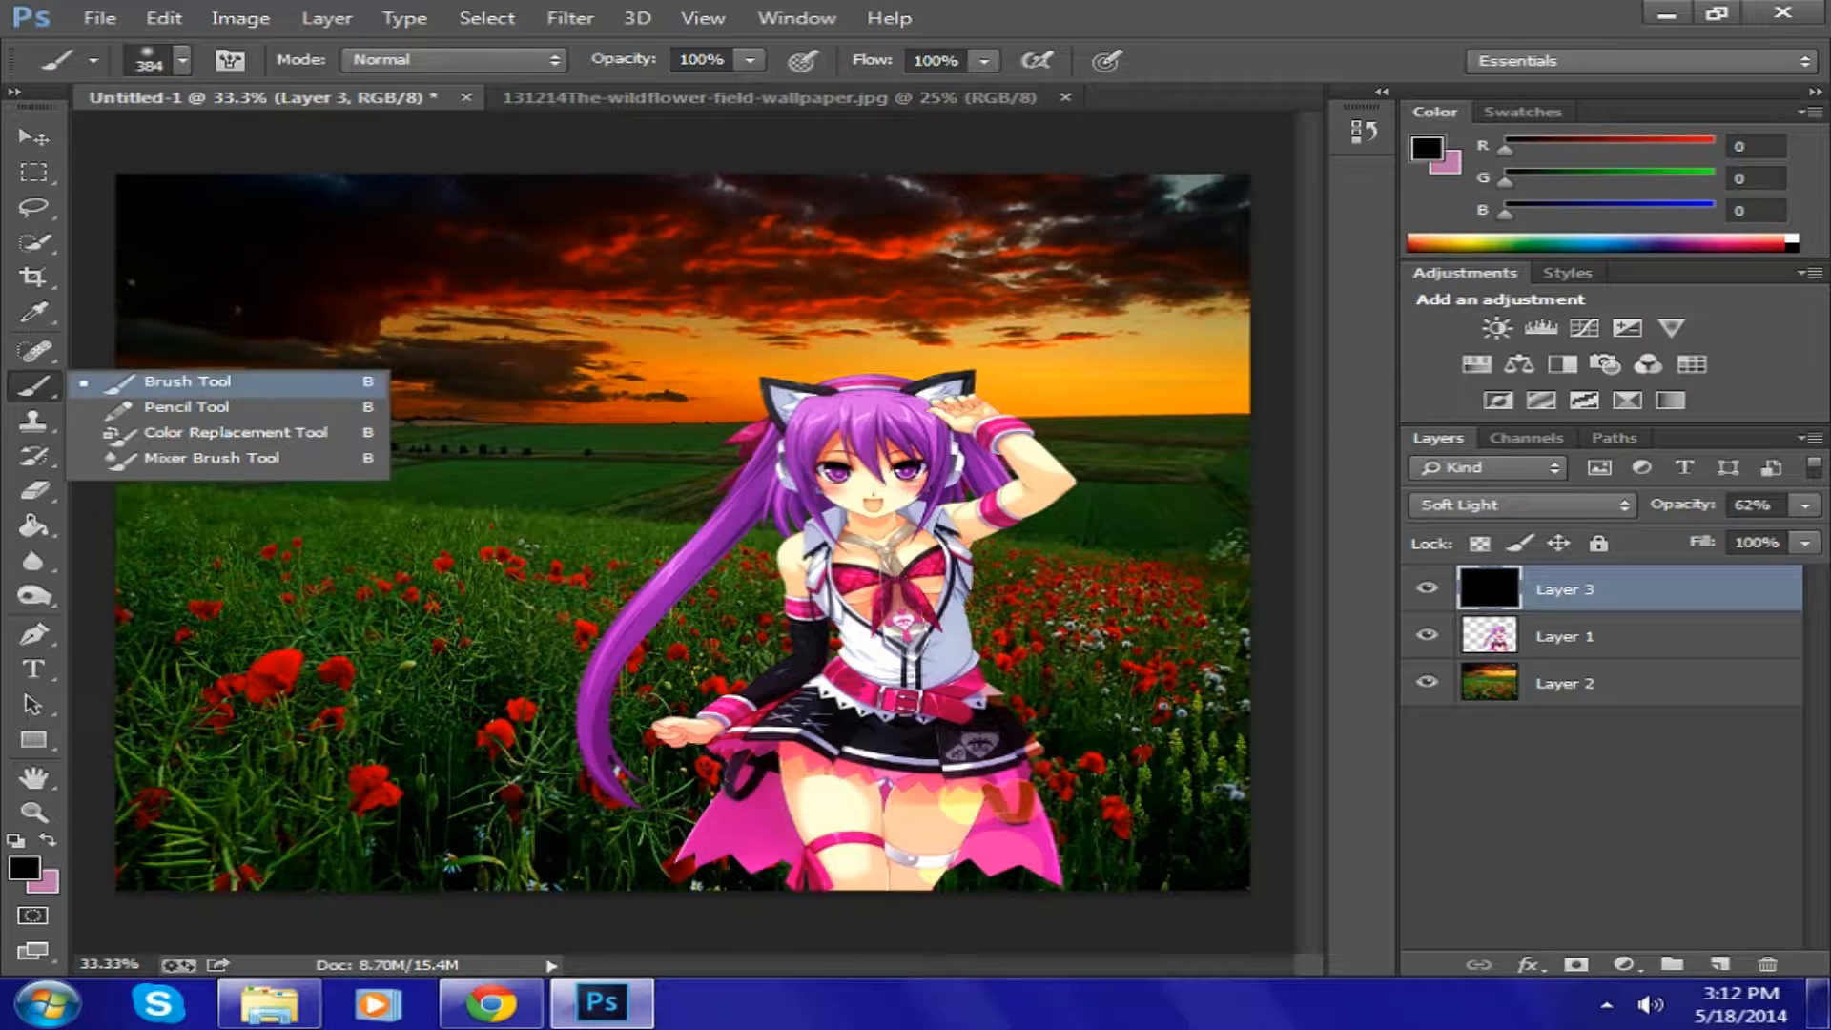
pyautogui.click(187, 383)
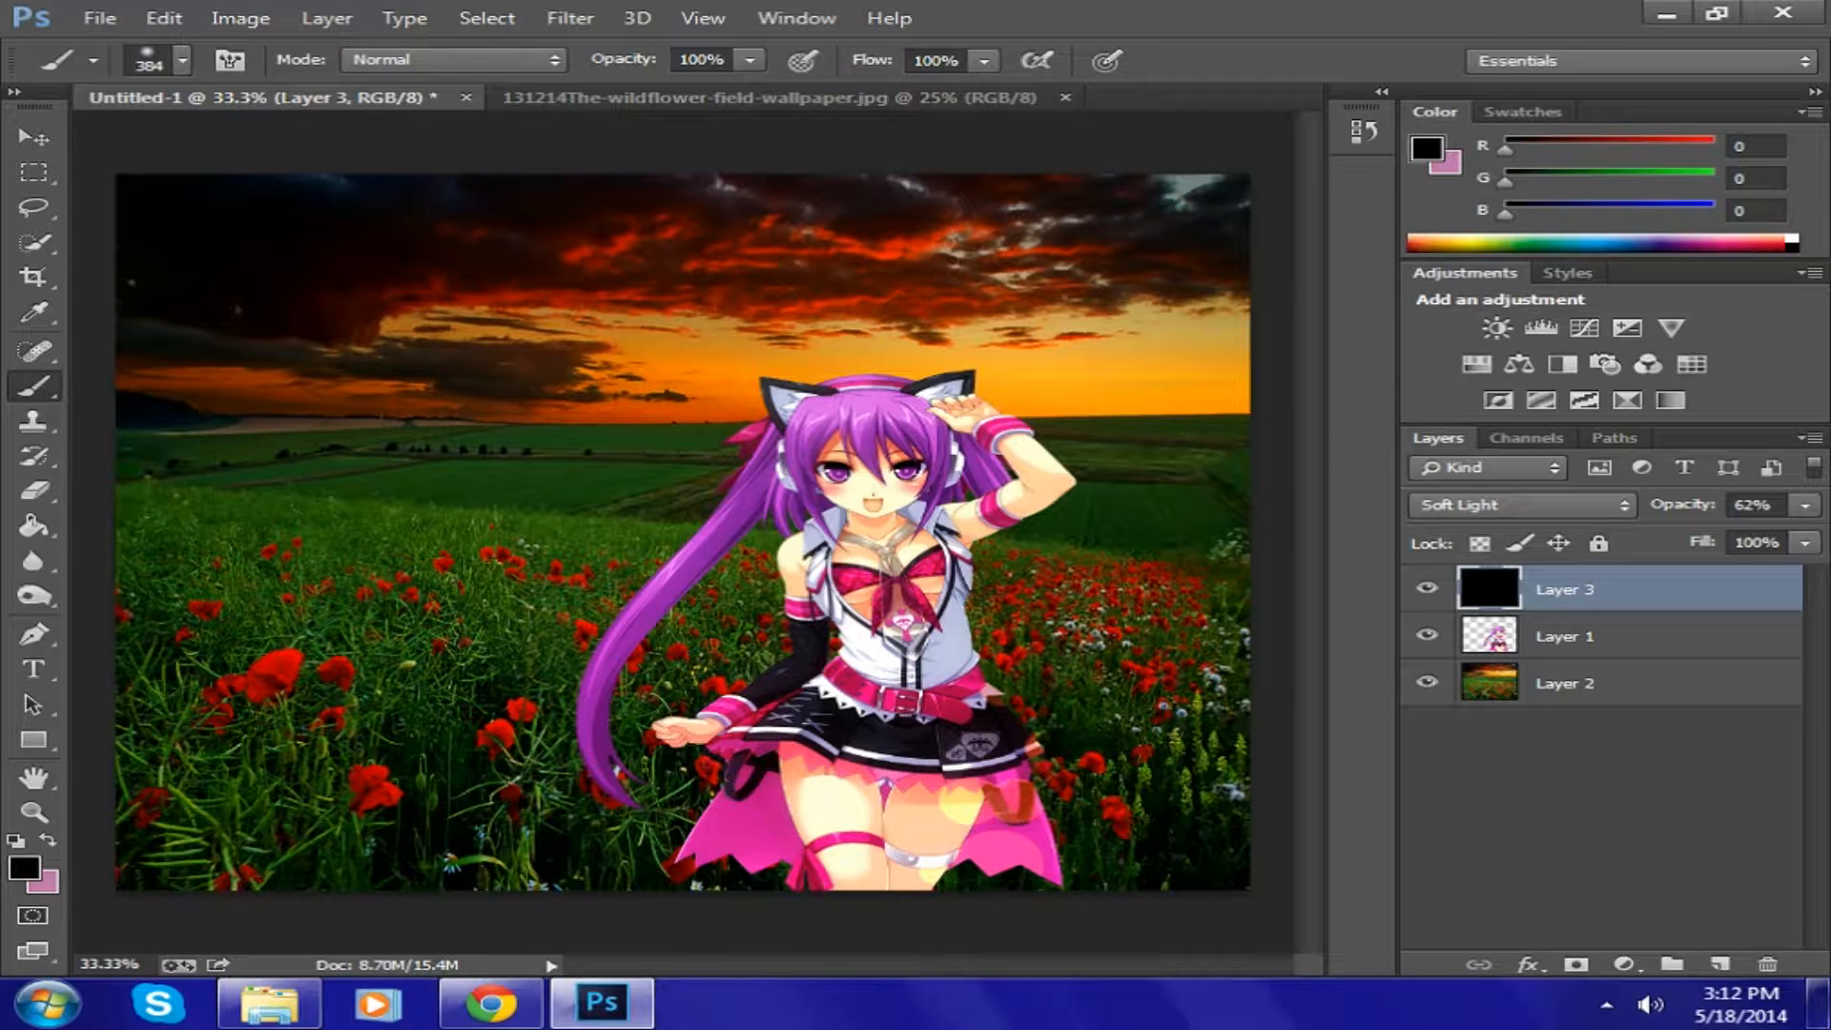
pyautogui.click(182, 61)
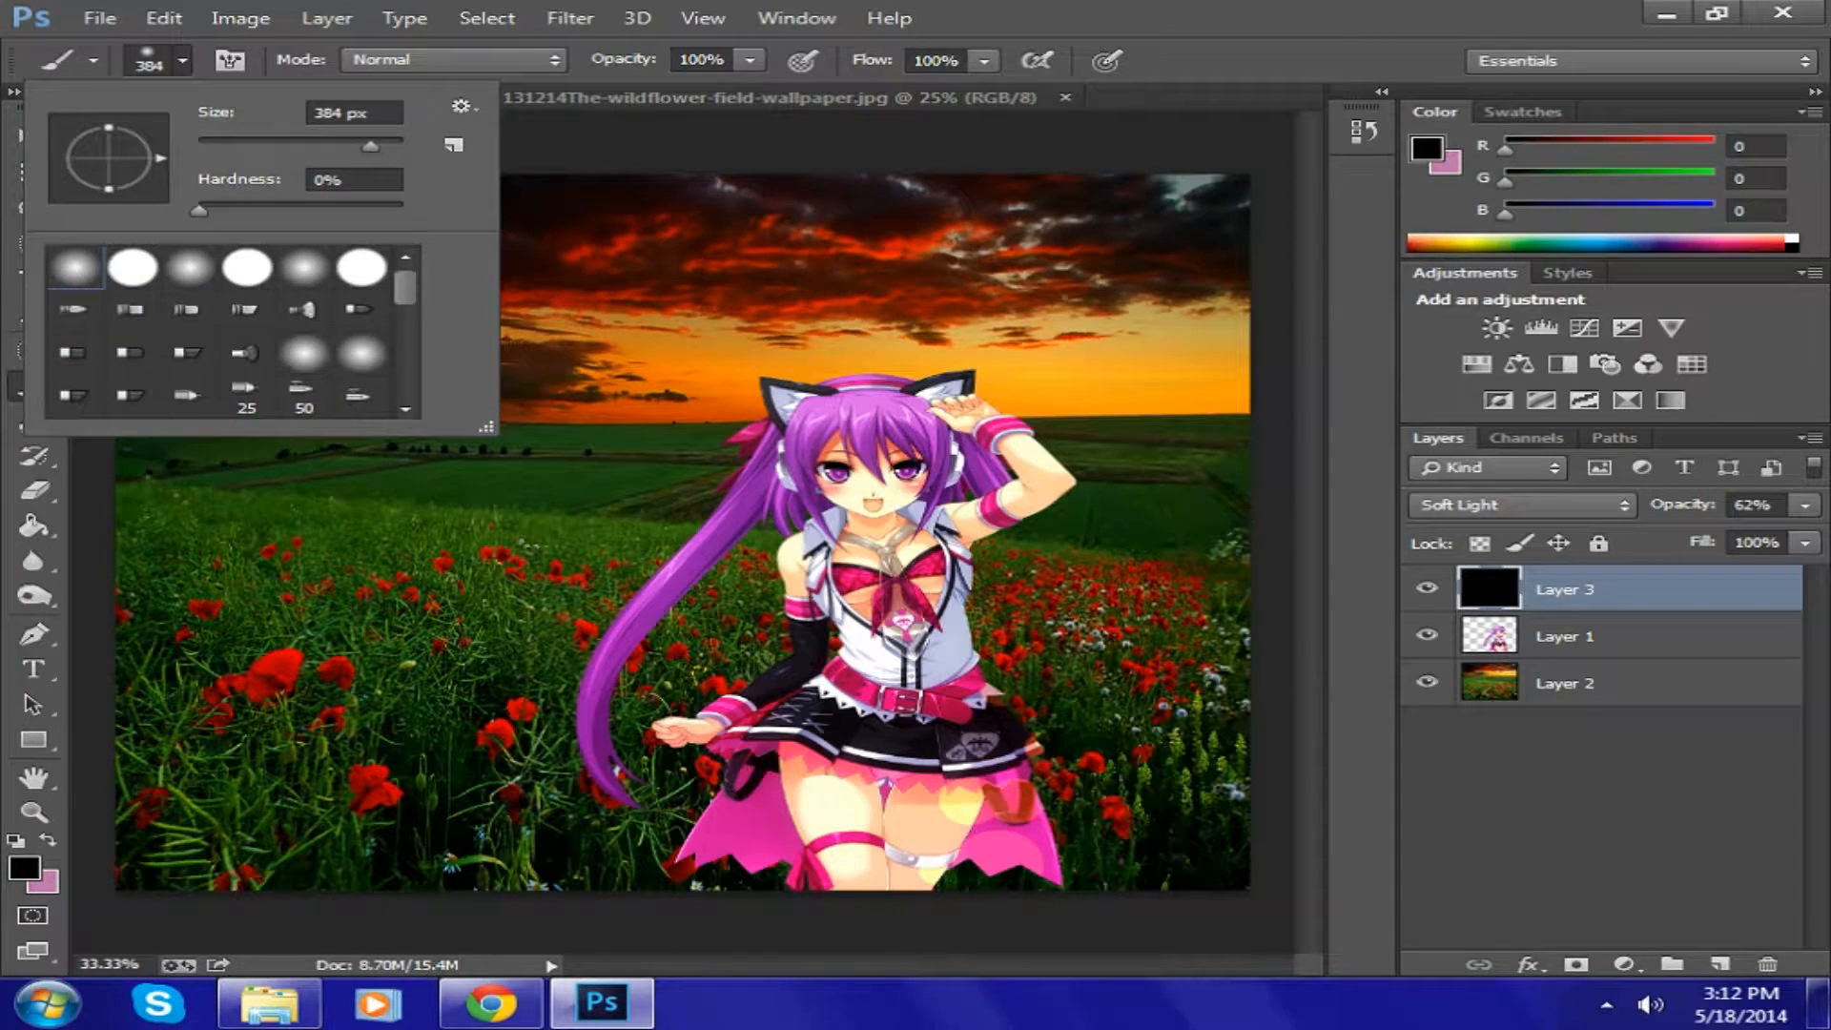
pyautogui.click(133, 268)
pyautogui.moveTo(403, 210); pyautogui.dragTo(198, 209)
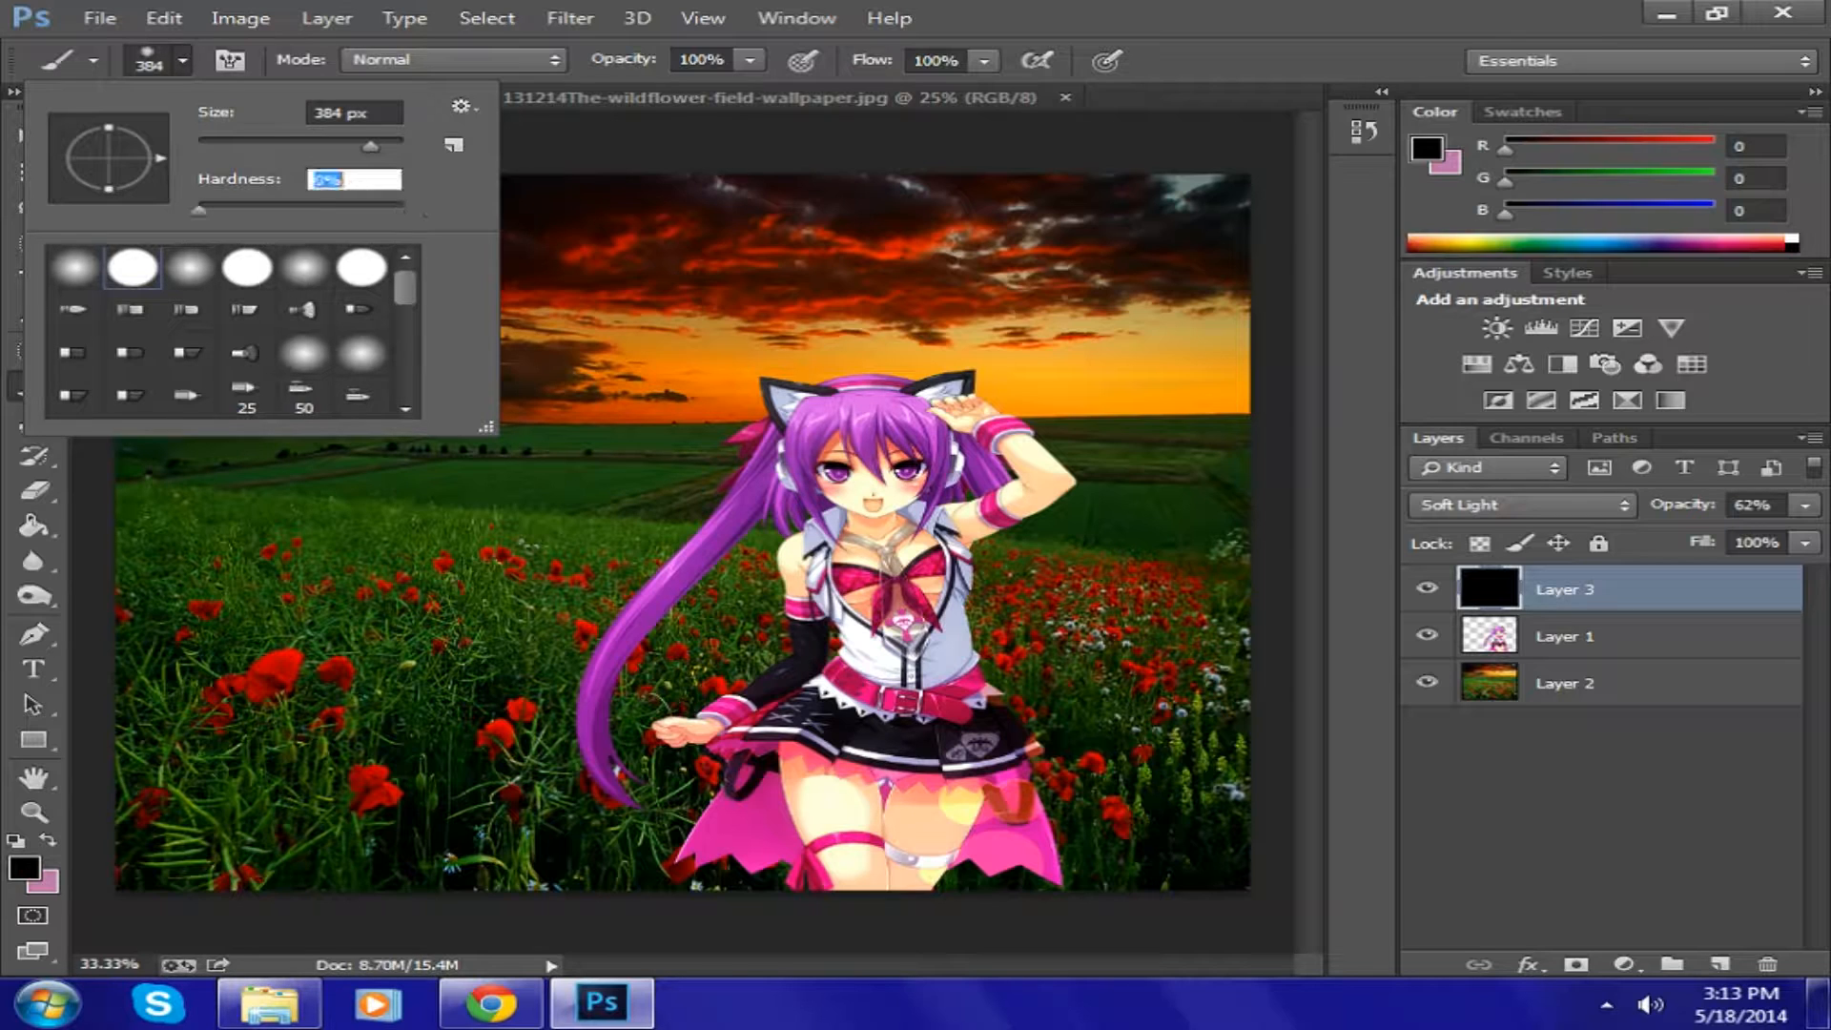
pyautogui.press('Return')
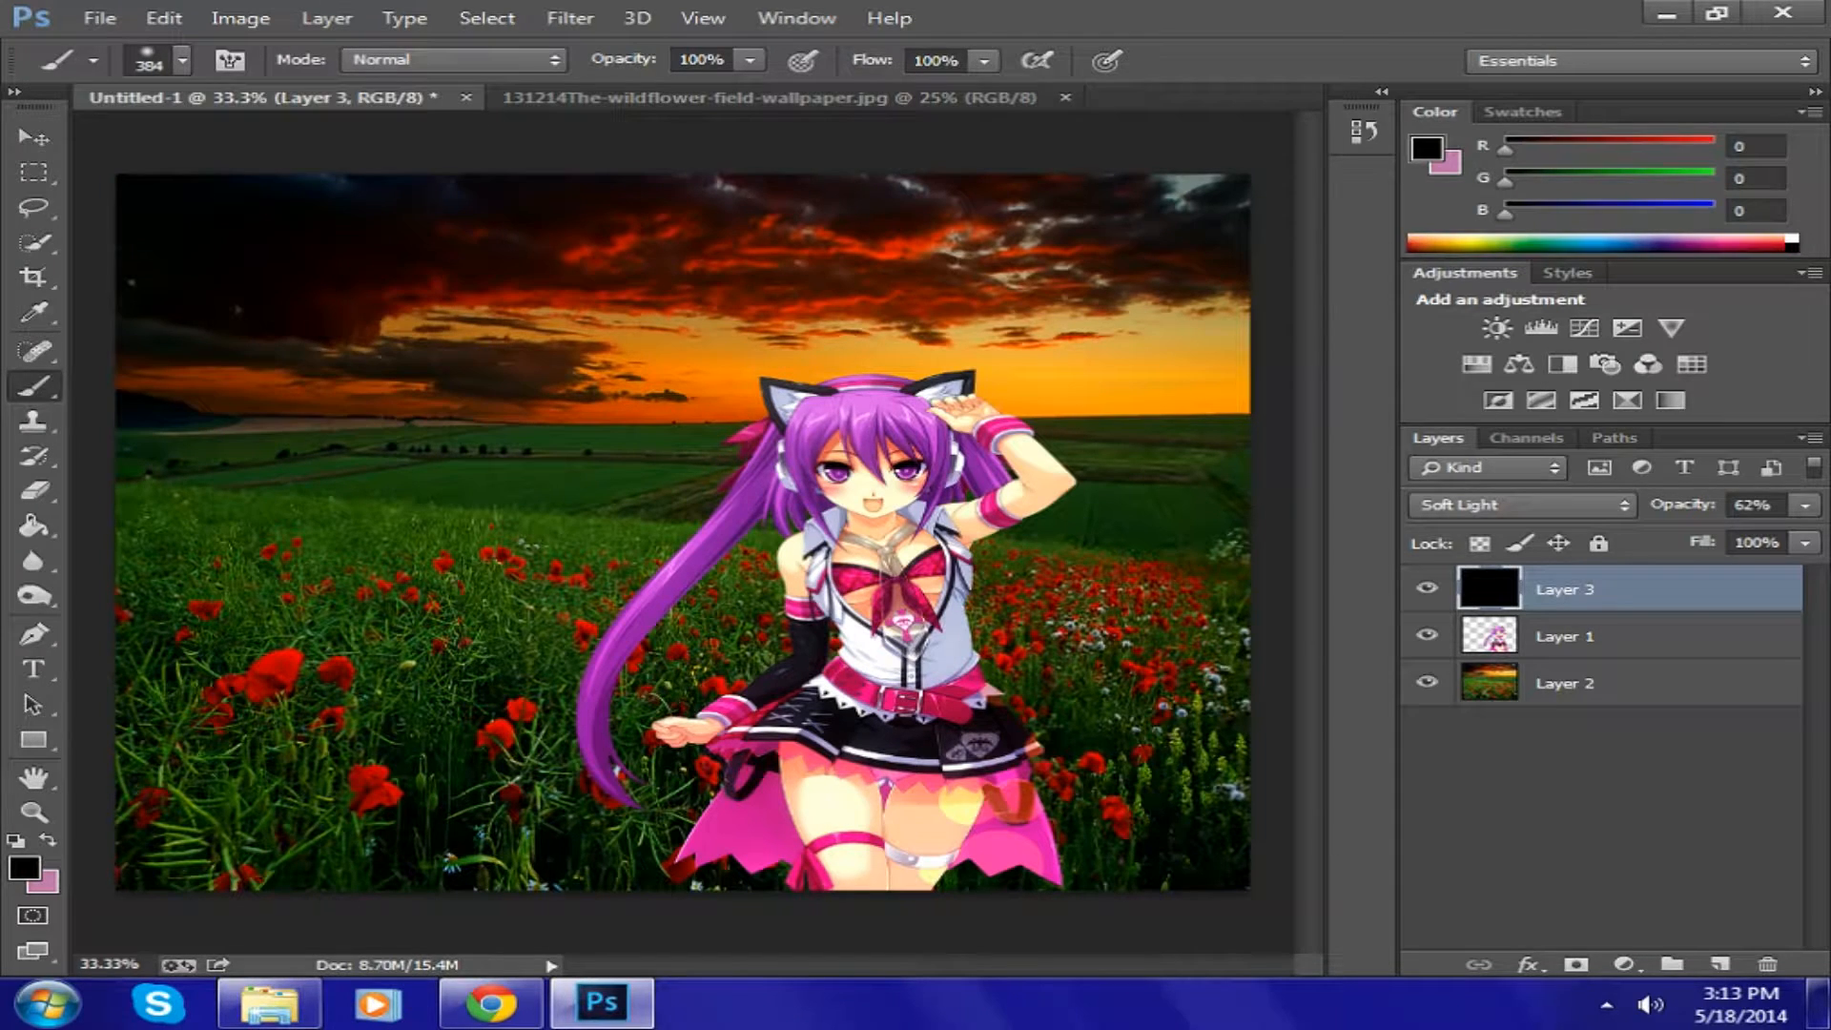
# - Enlarge the soft round brush to 1053 px and make white the foreground colour, with the black layer selected
pyautogui.click(181, 60)
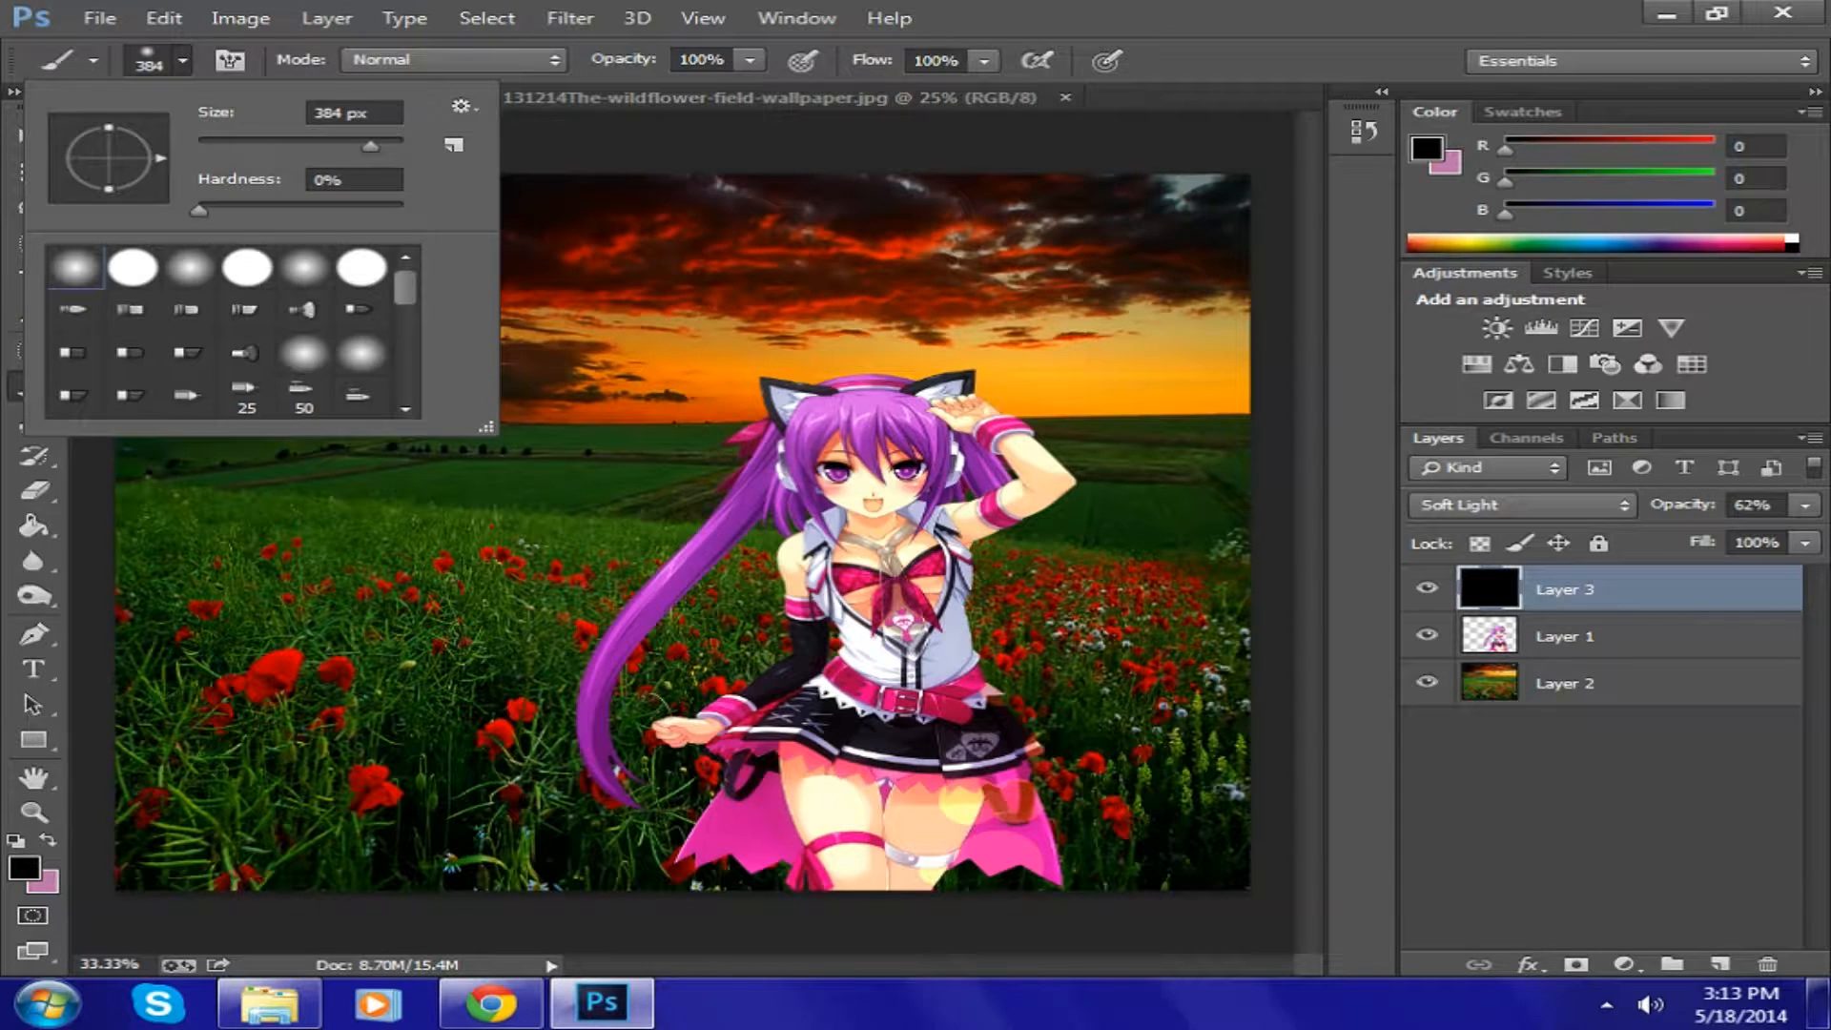
pyautogui.moveTo(370, 146); pyautogui.dragTo(379, 146)
pyautogui.moveTo(386, 146); pyautogui.dragTo(384, 146)
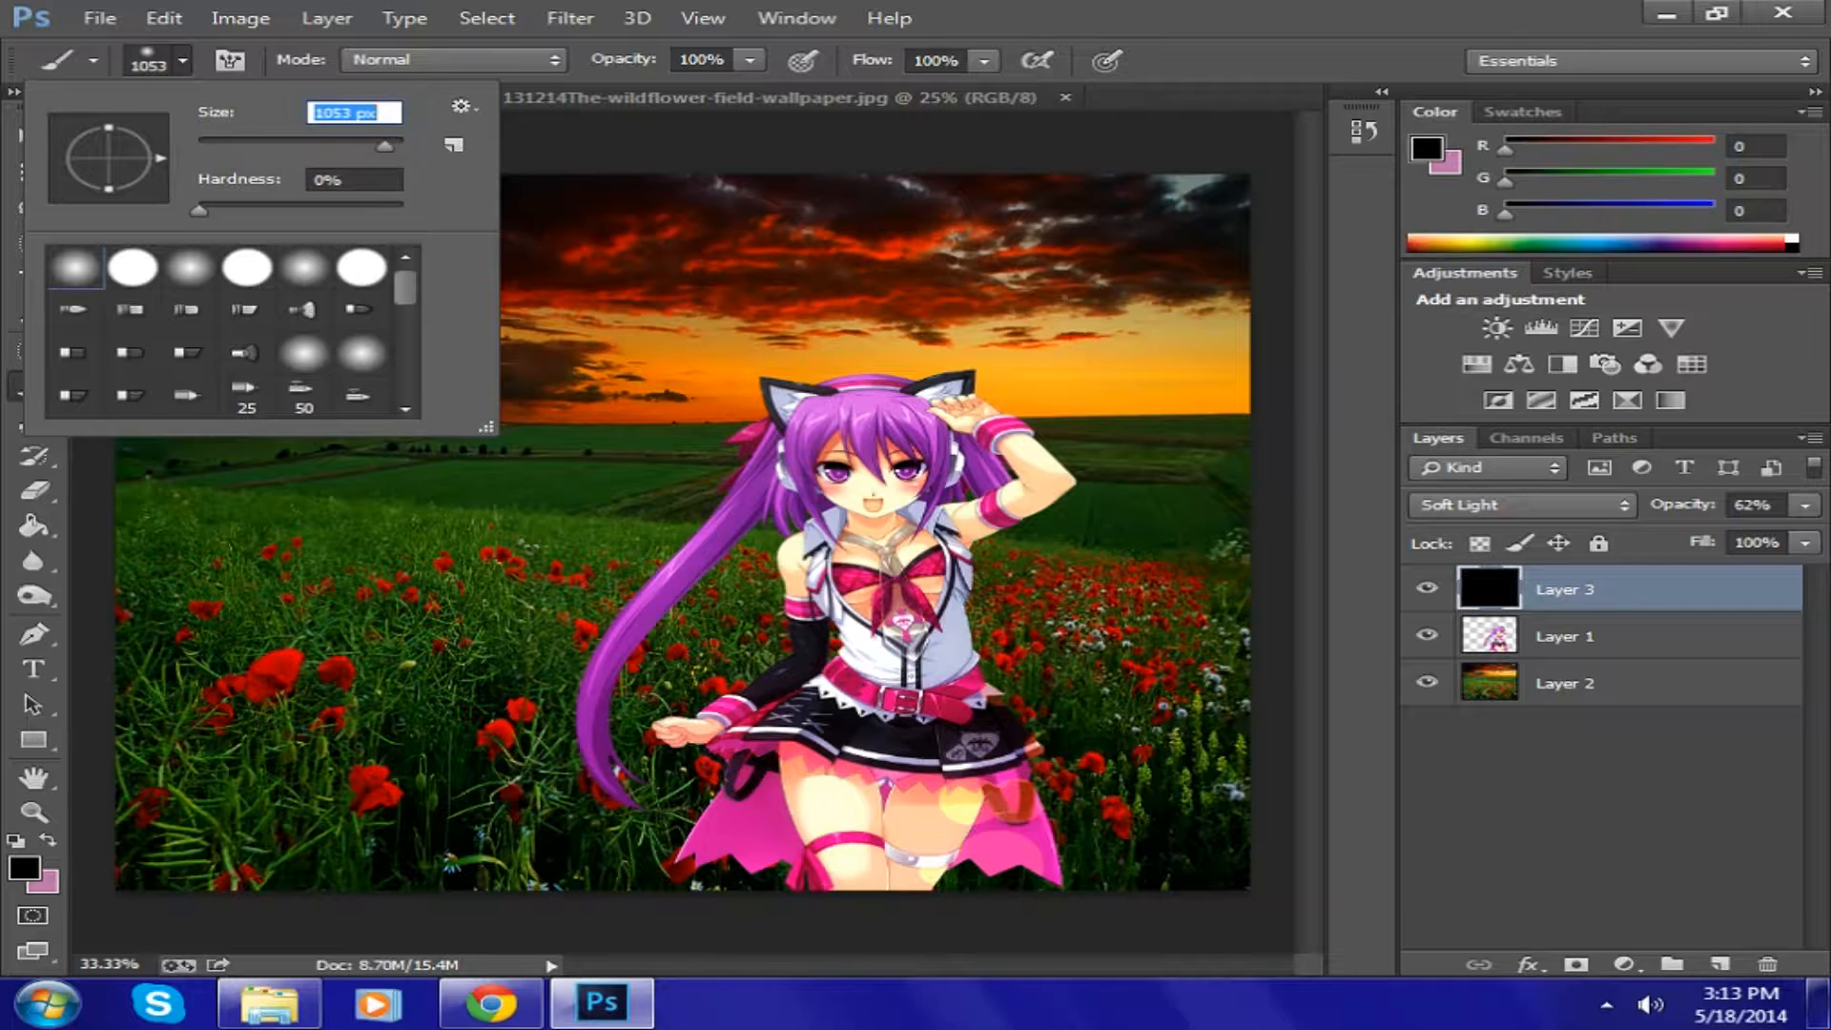
pyautogui.click(1602, 801)
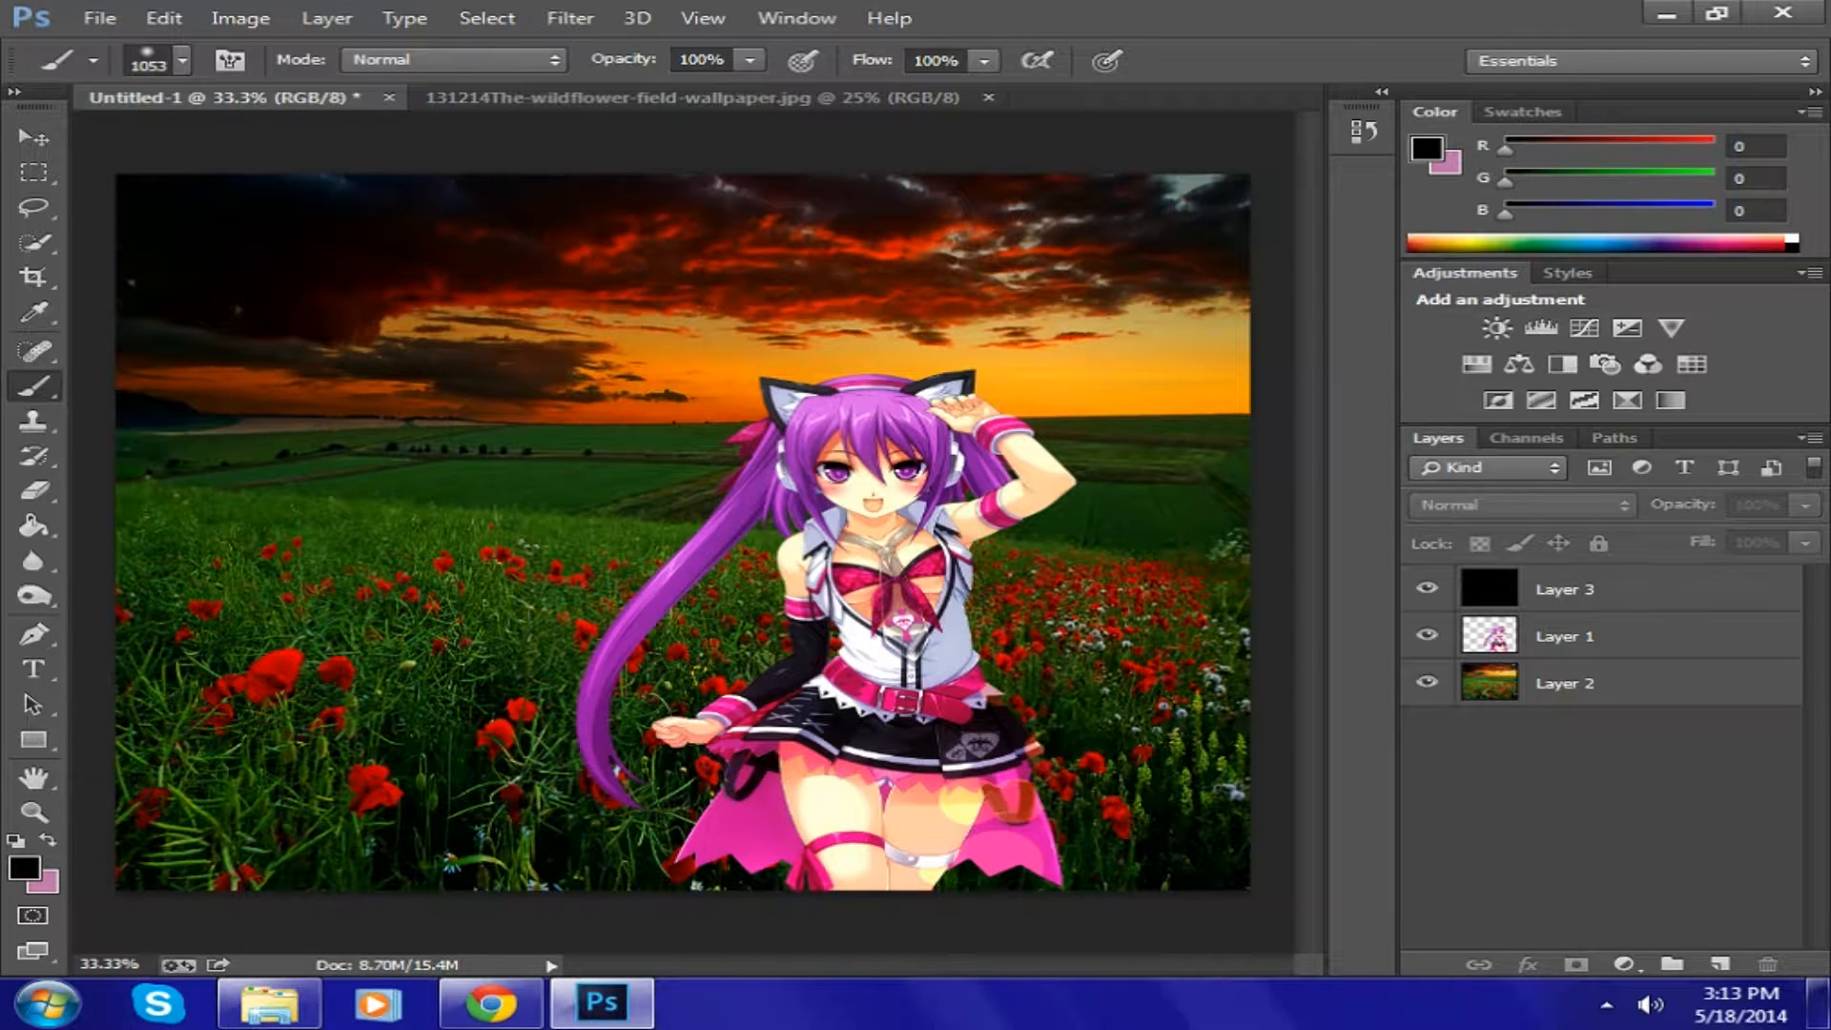
pyautogui.click(1603, 590)
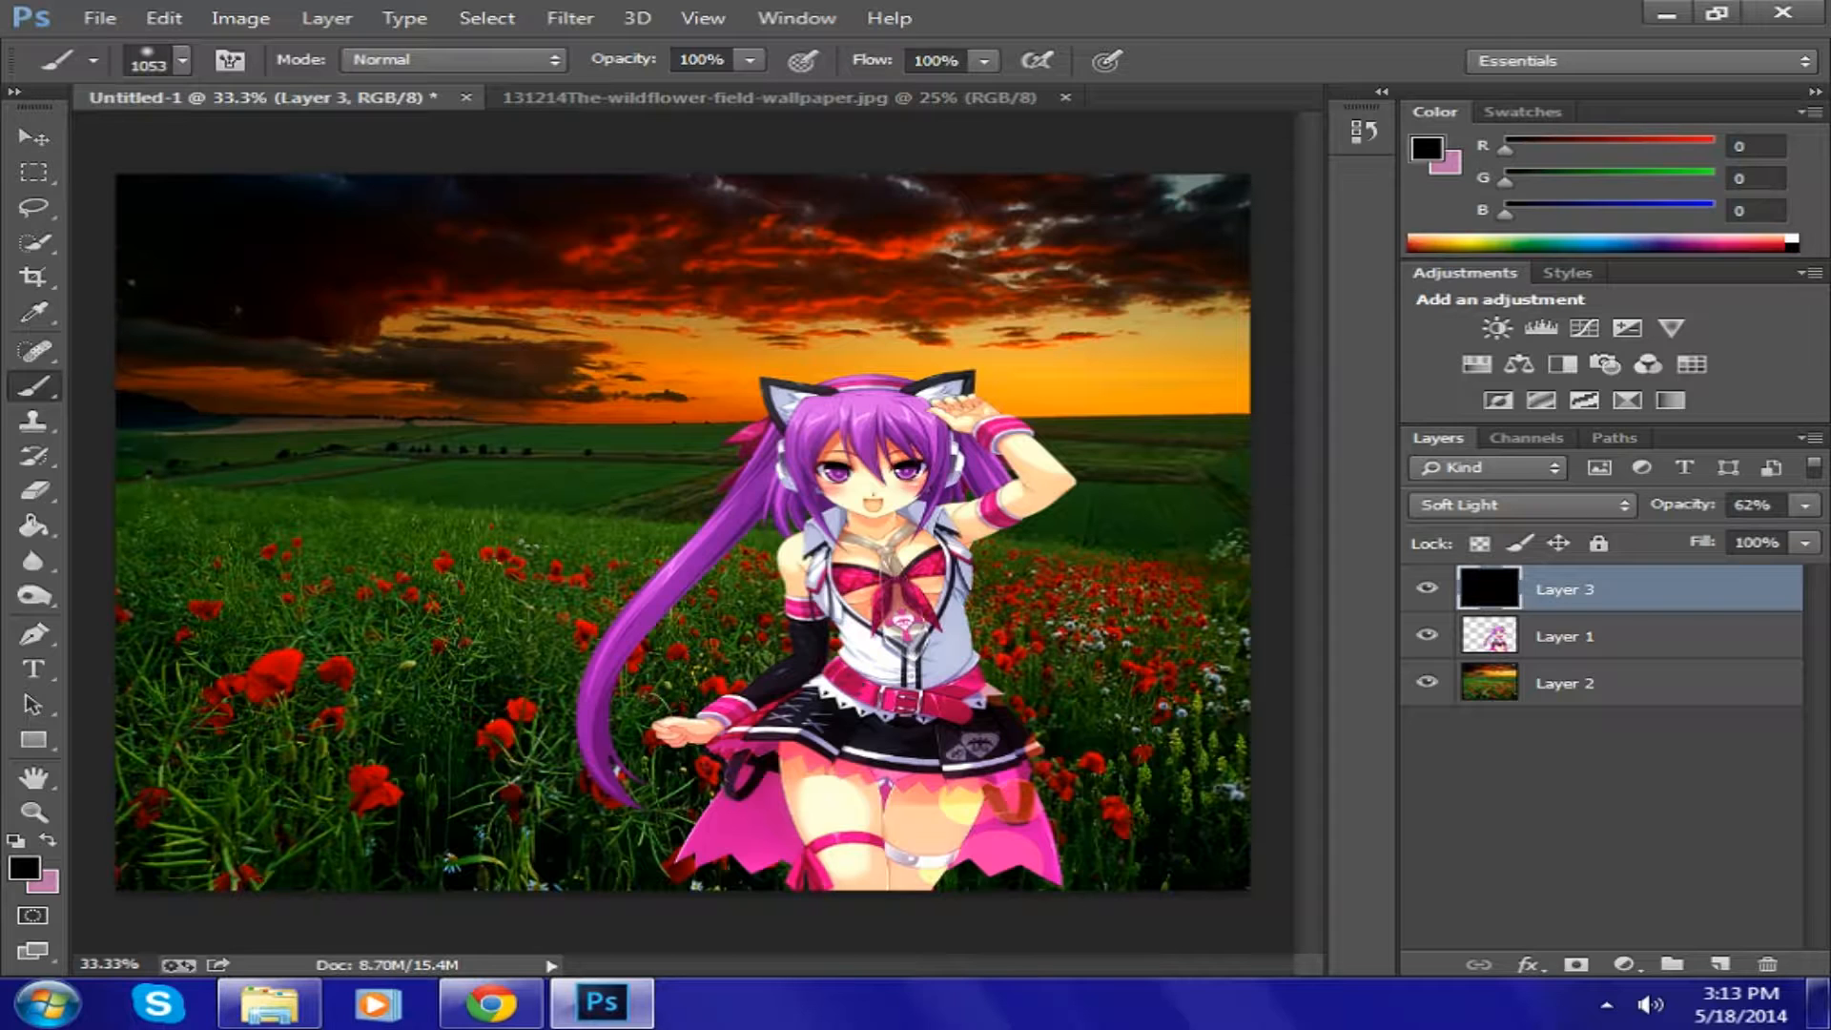
pyautogui.click(1793, 239)
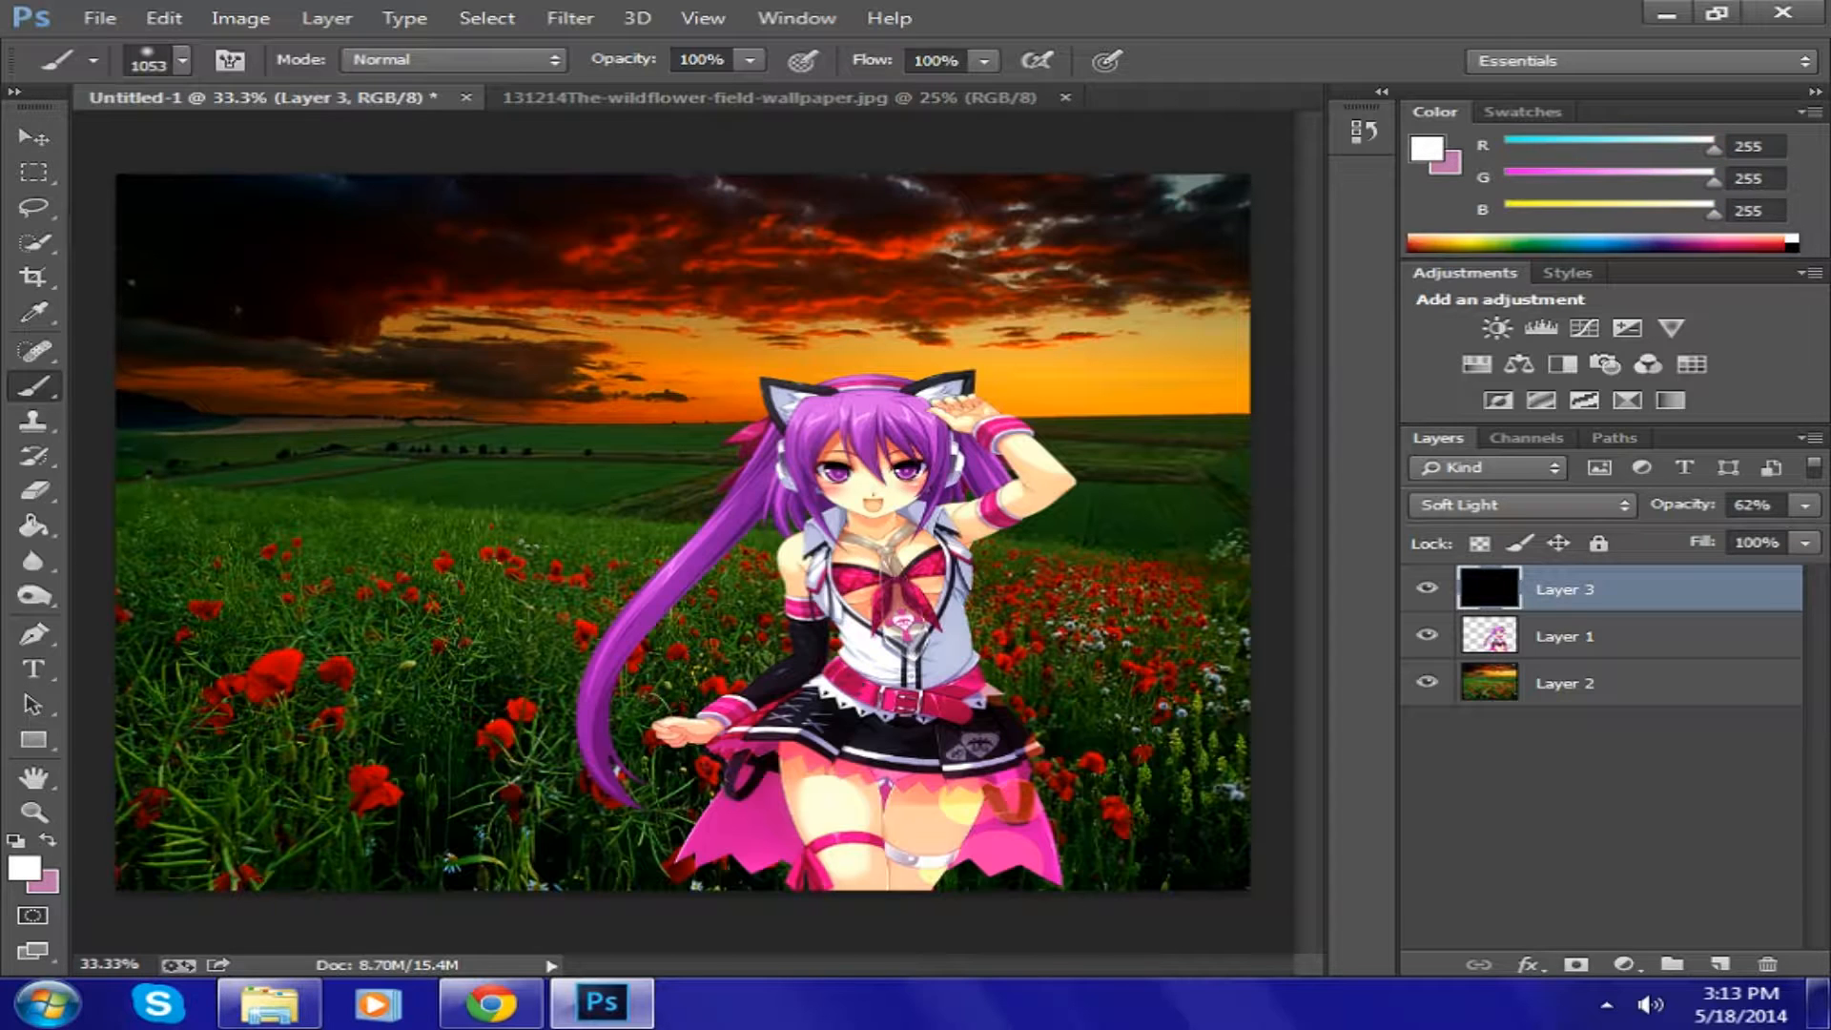
# - Try single white brush dabs on the black layer over the sky, the field and the character, undoing each one
pyautogui.click(252, 232)
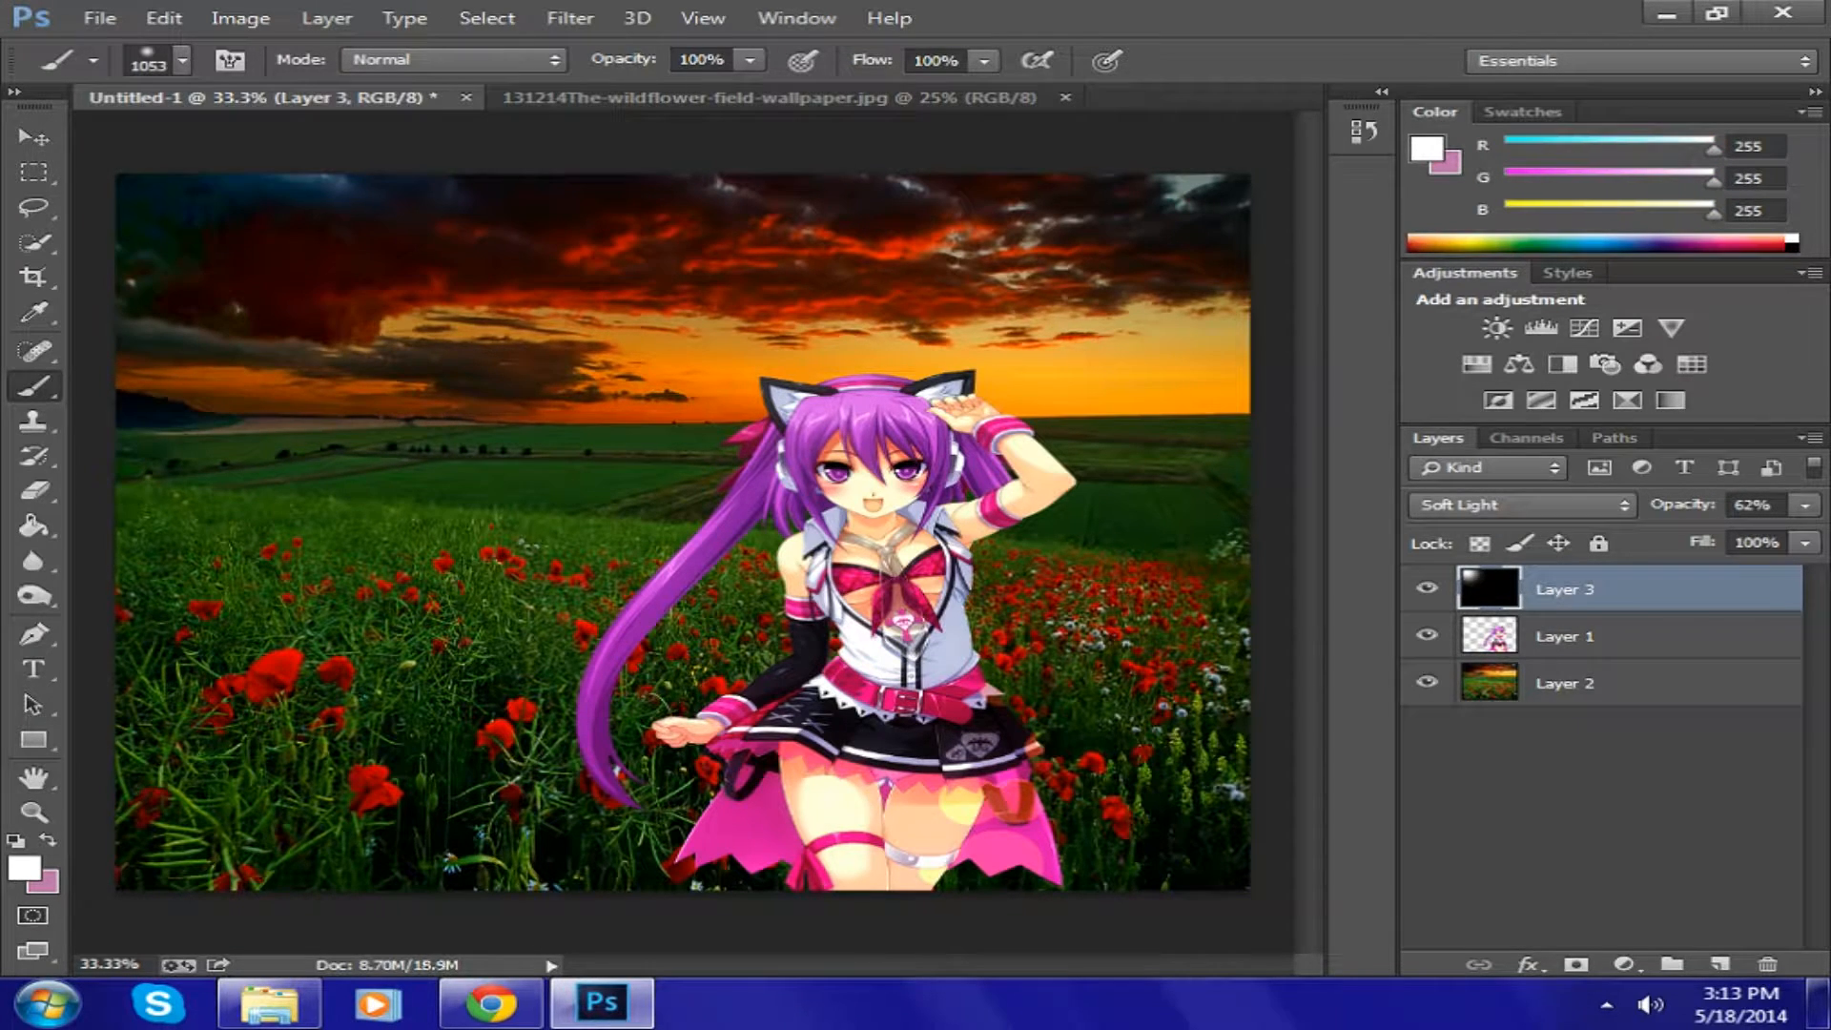
pyautogui.hotkey('ctrl', 'z')
pyautogui.click(1039, 277)
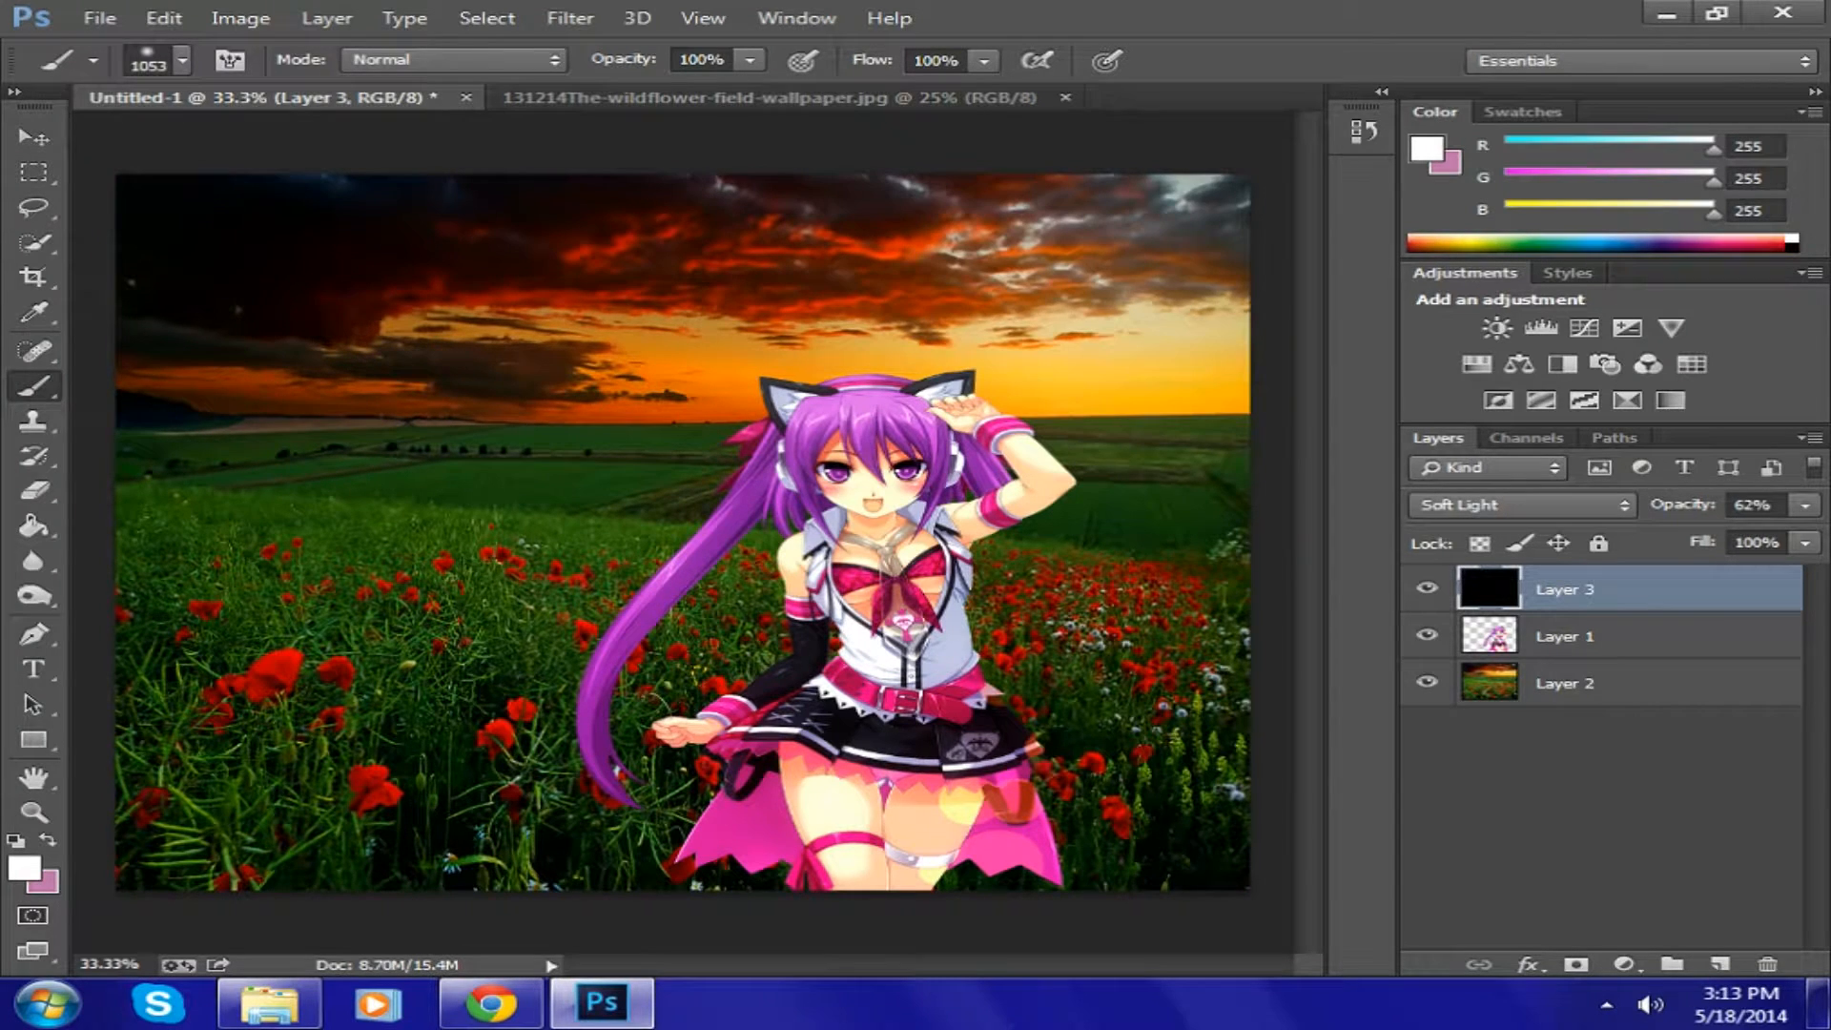
pyautogui.hotkey('ctrl', 'z')
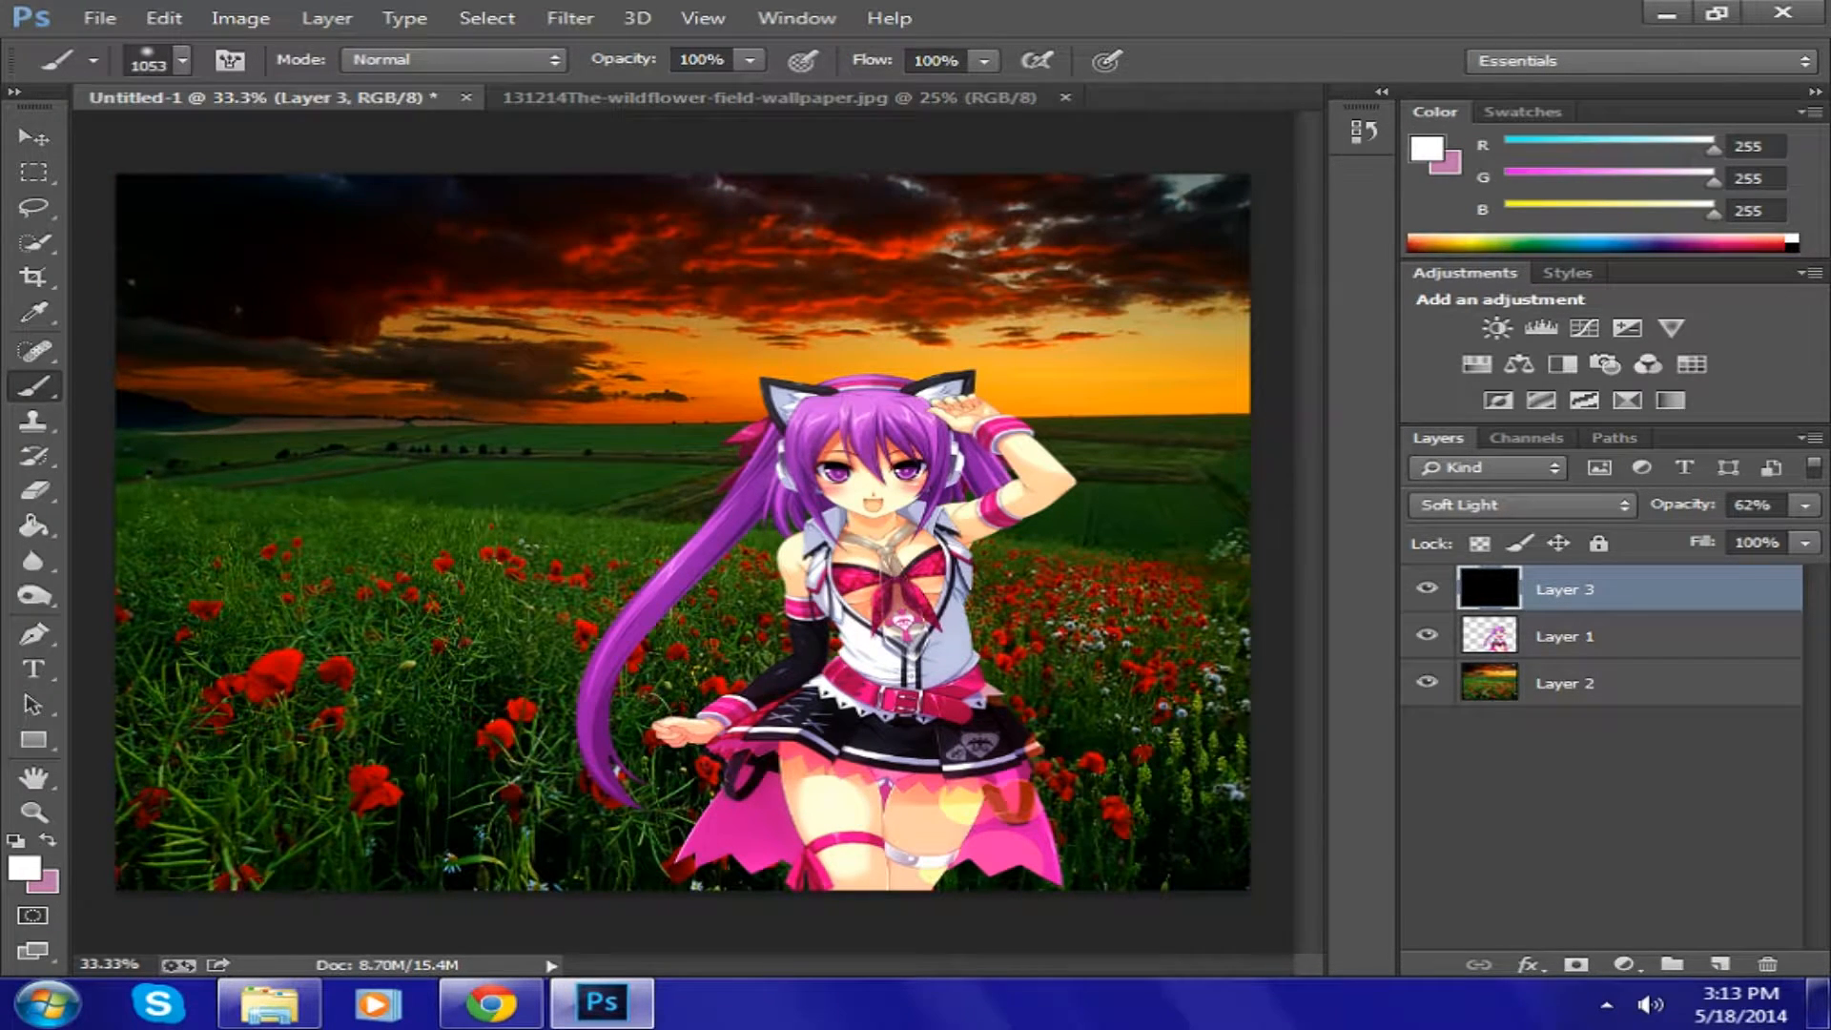
pyautogui.click(707, 466)
pyautogui.hotkey('ctrl', 'z')
pyautogui.click(880, 713)
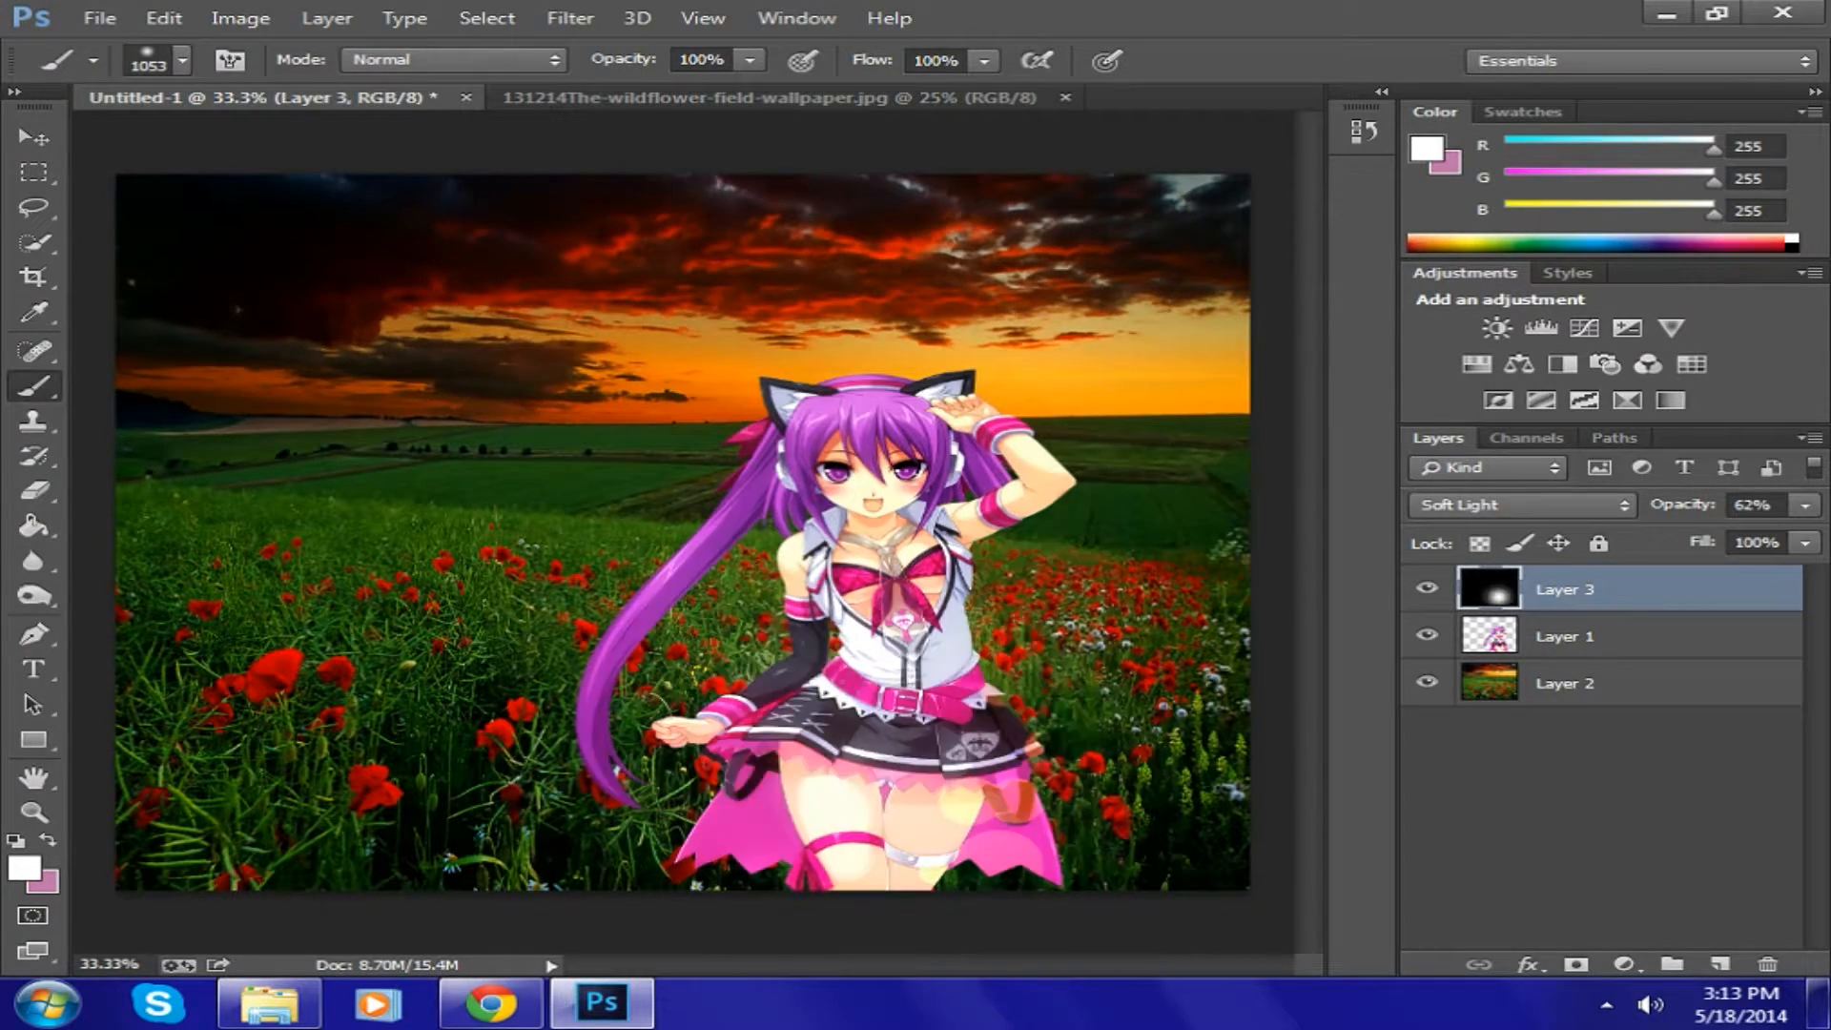
pyautogui.hotkey('ctrl', 'z')
pyautogui.click(877, 527)
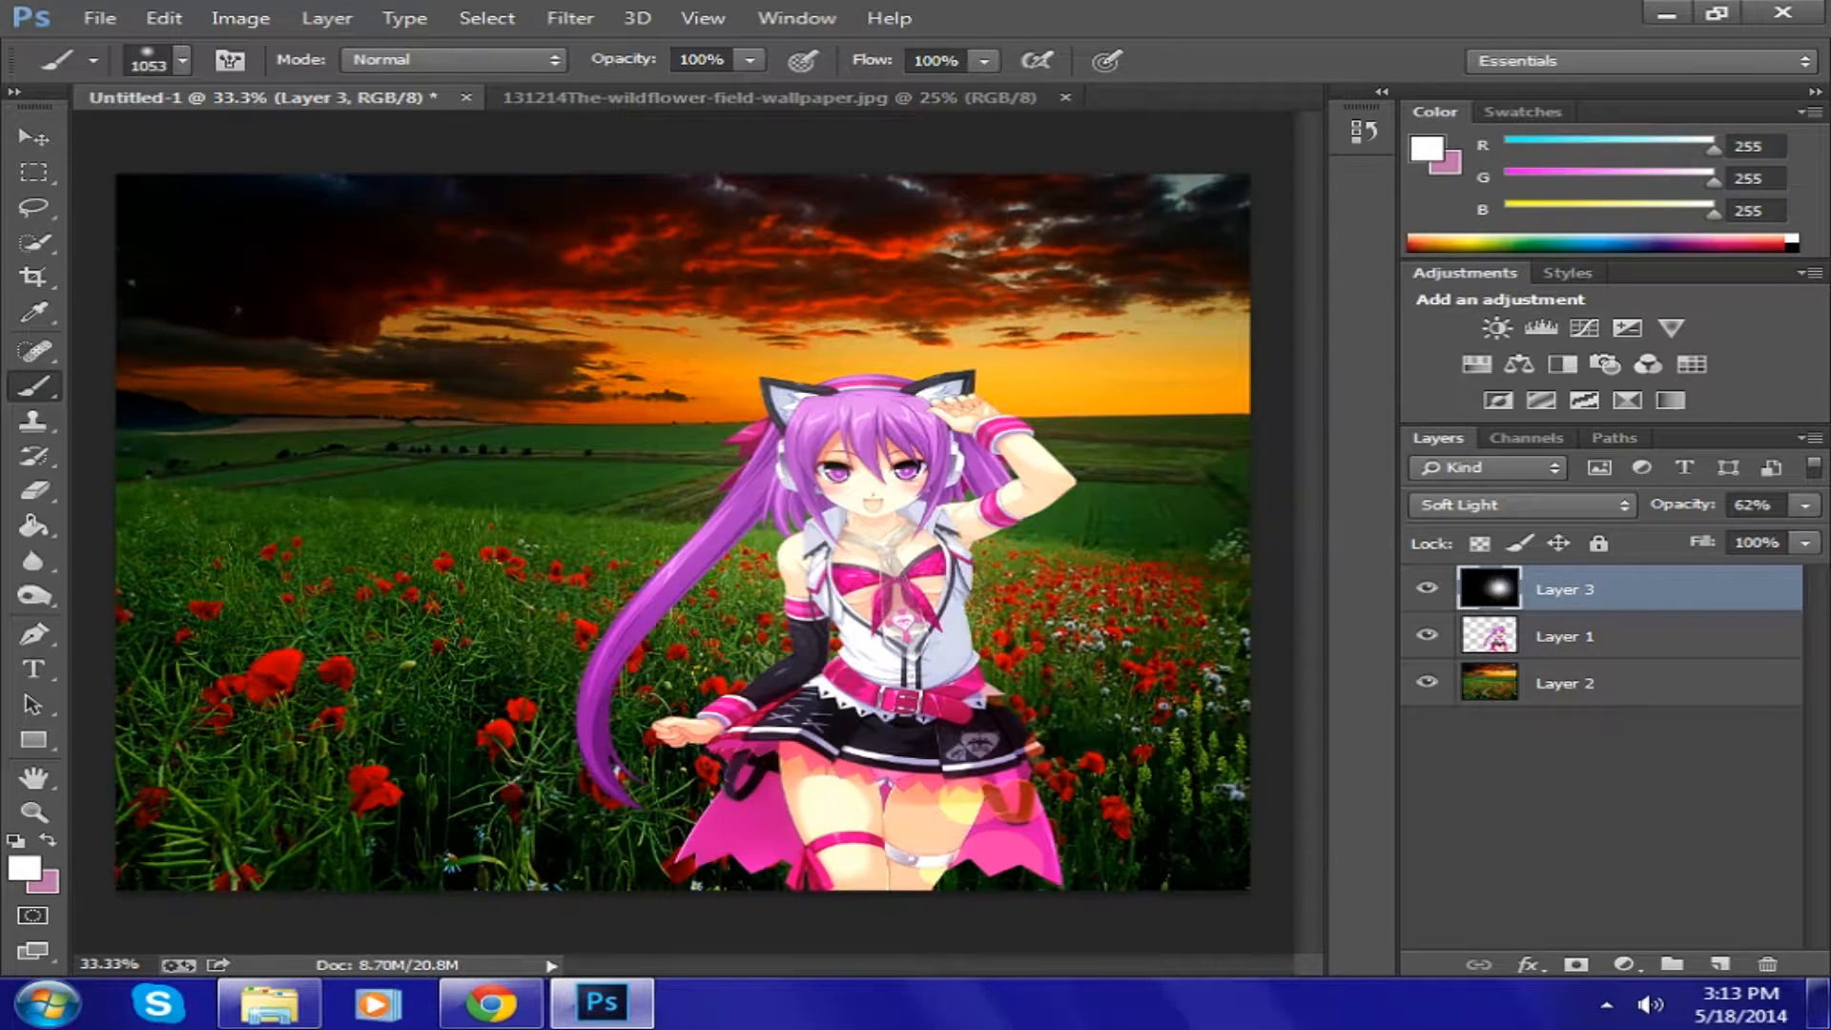
pyautogui.hotkey('ctrl', 'z')
pyautogui.click(836, 463)
pyautogui.hotkey('ctrl', 'z')
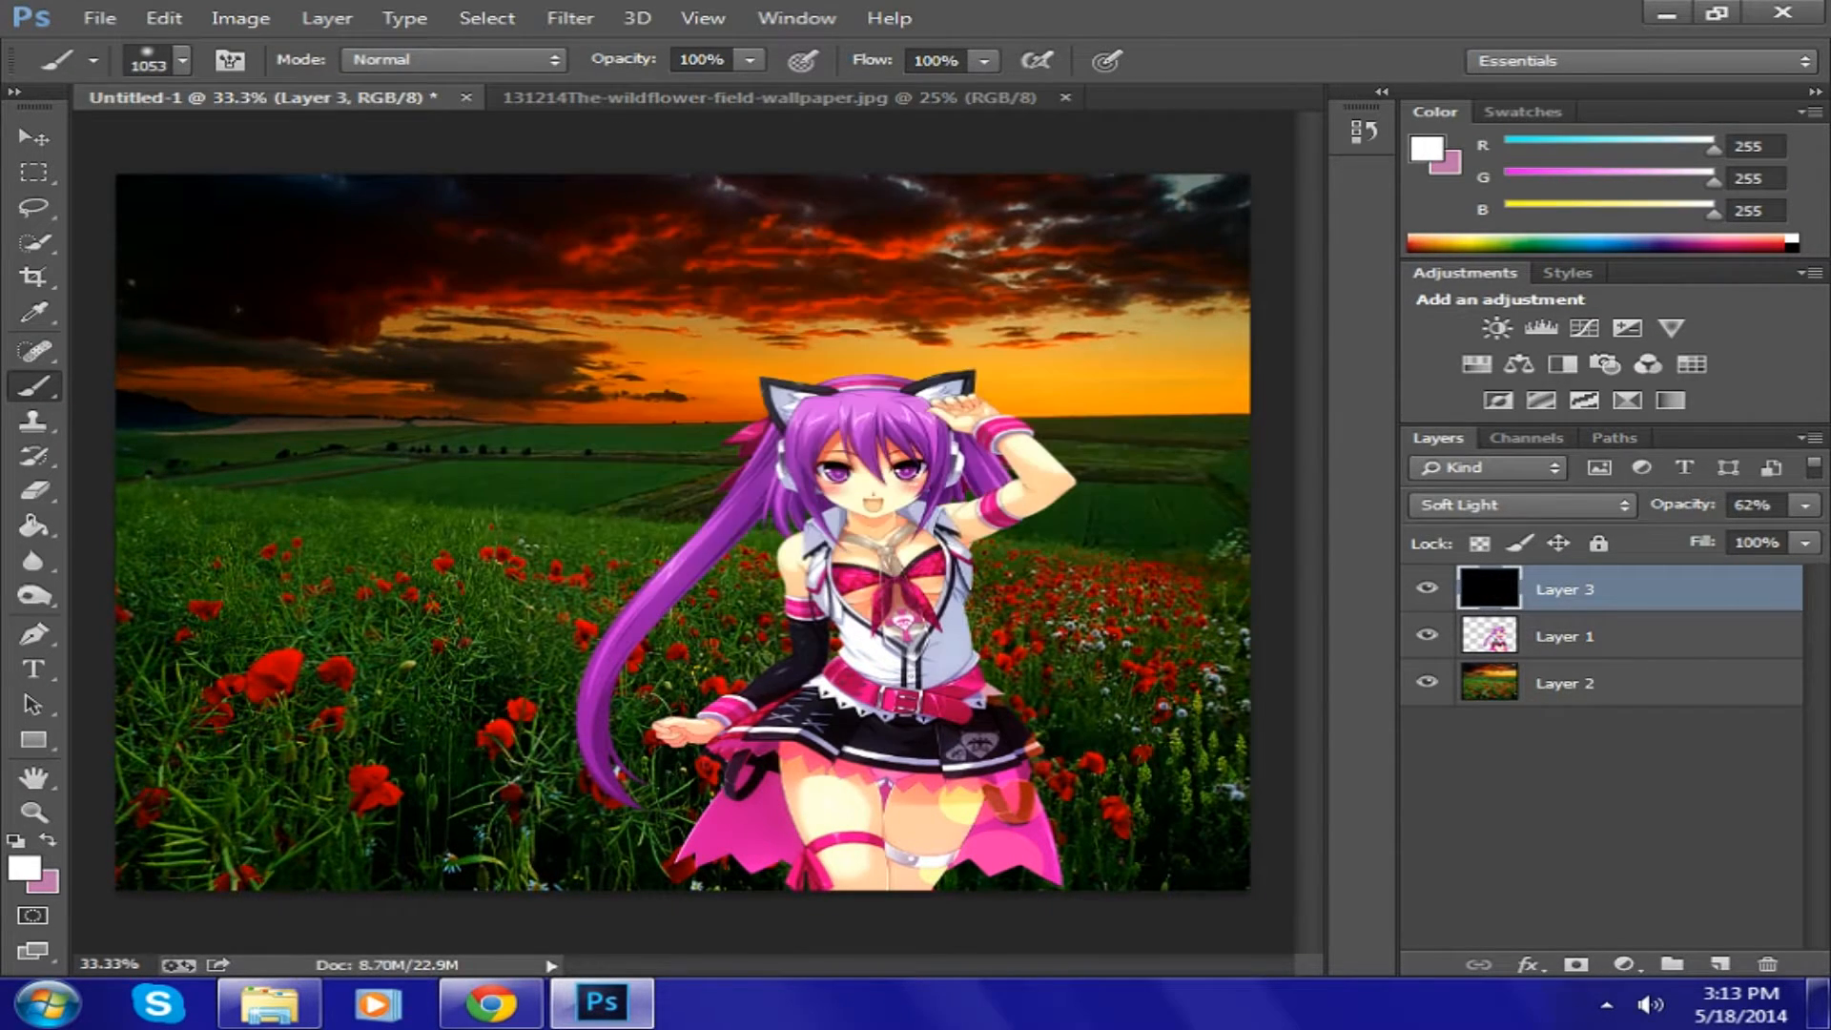
pyautogui.click(828, 404)
pyautogui.hotkey('ctrl', 'z')
pyautogui.click(492, 392)
pyautogui.hotkey('ctrl', 'z')
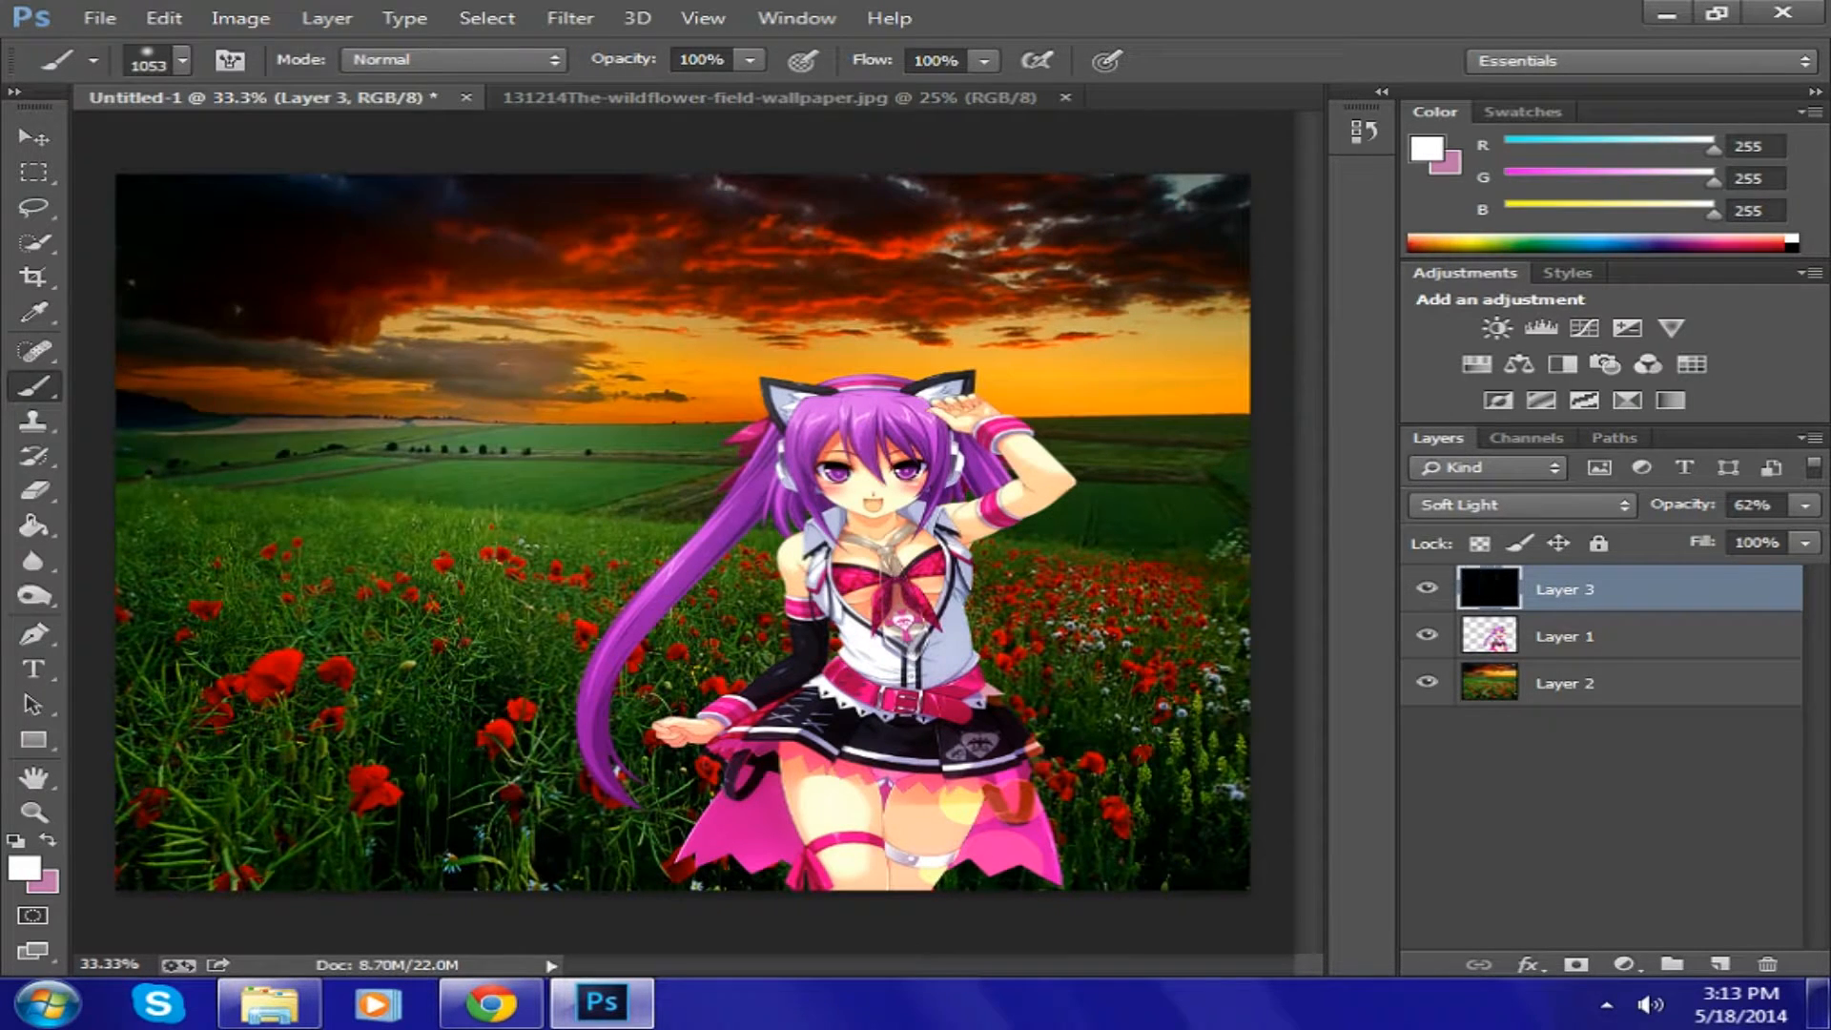
pyautogui.click(1011, 372)
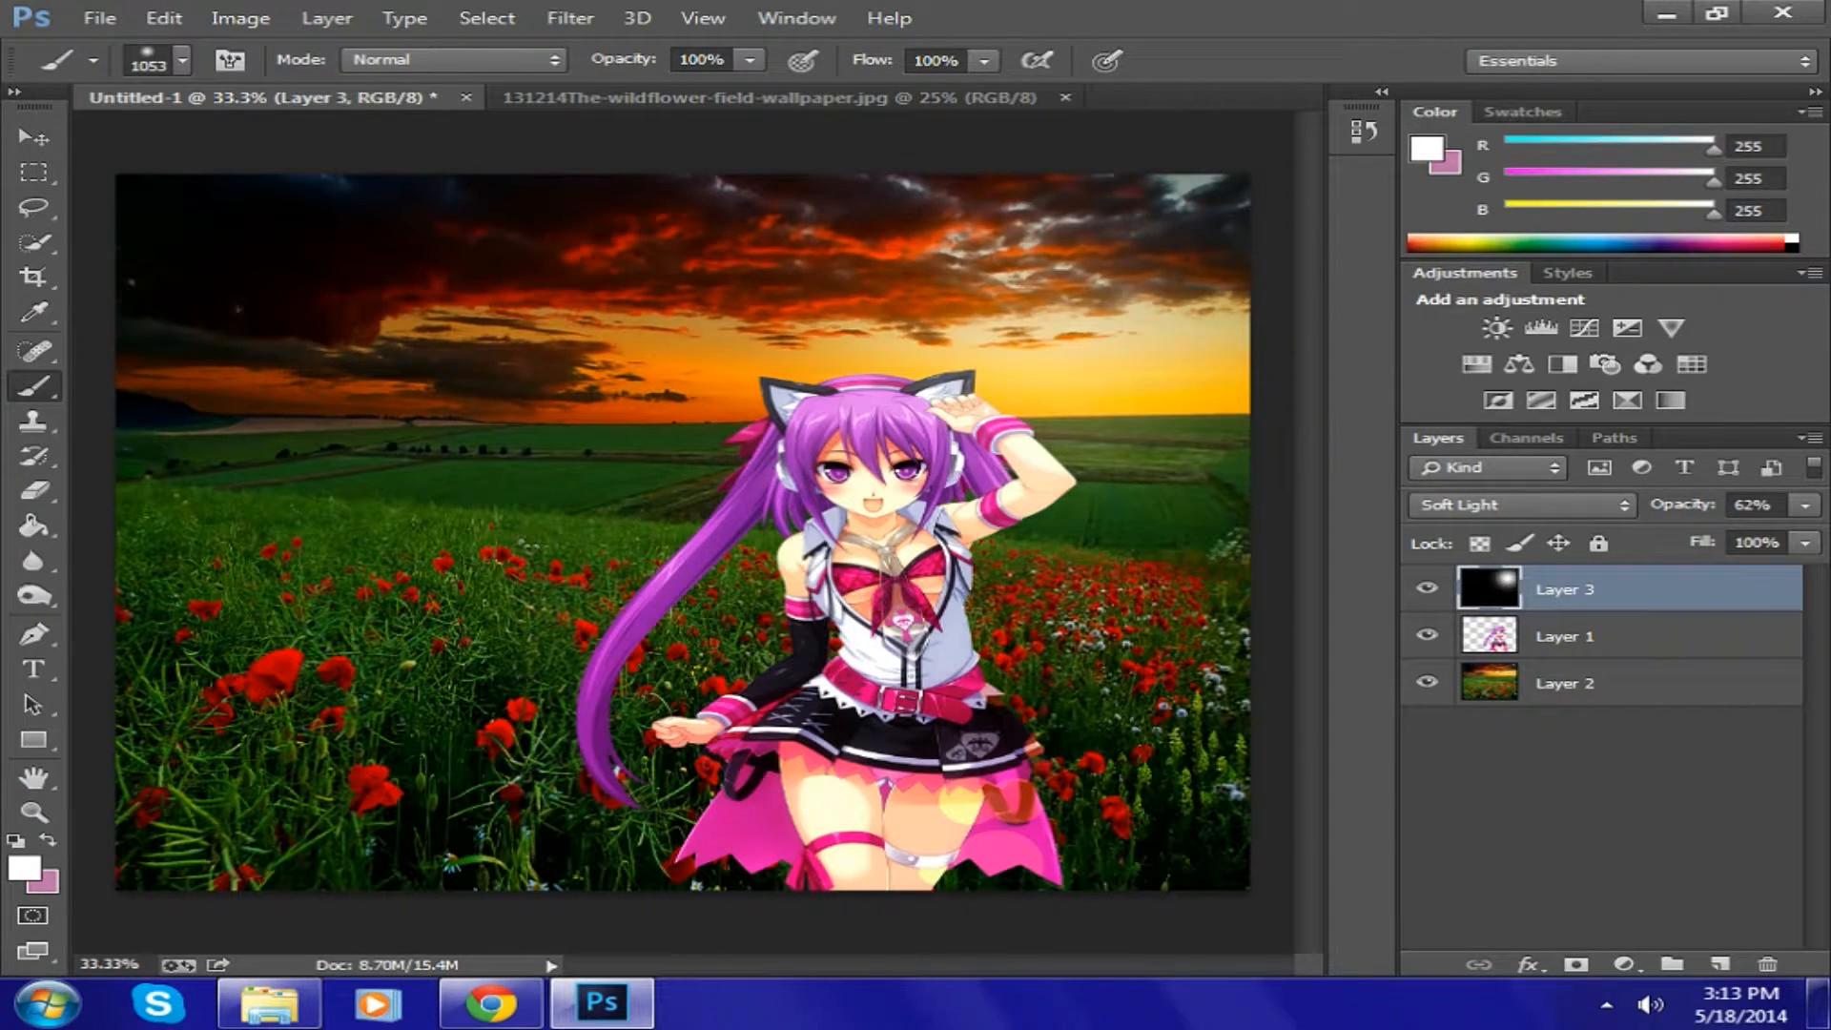
pyautogui.hotkey('ctrl', 'z')
pyautogui.click(1102, 262)
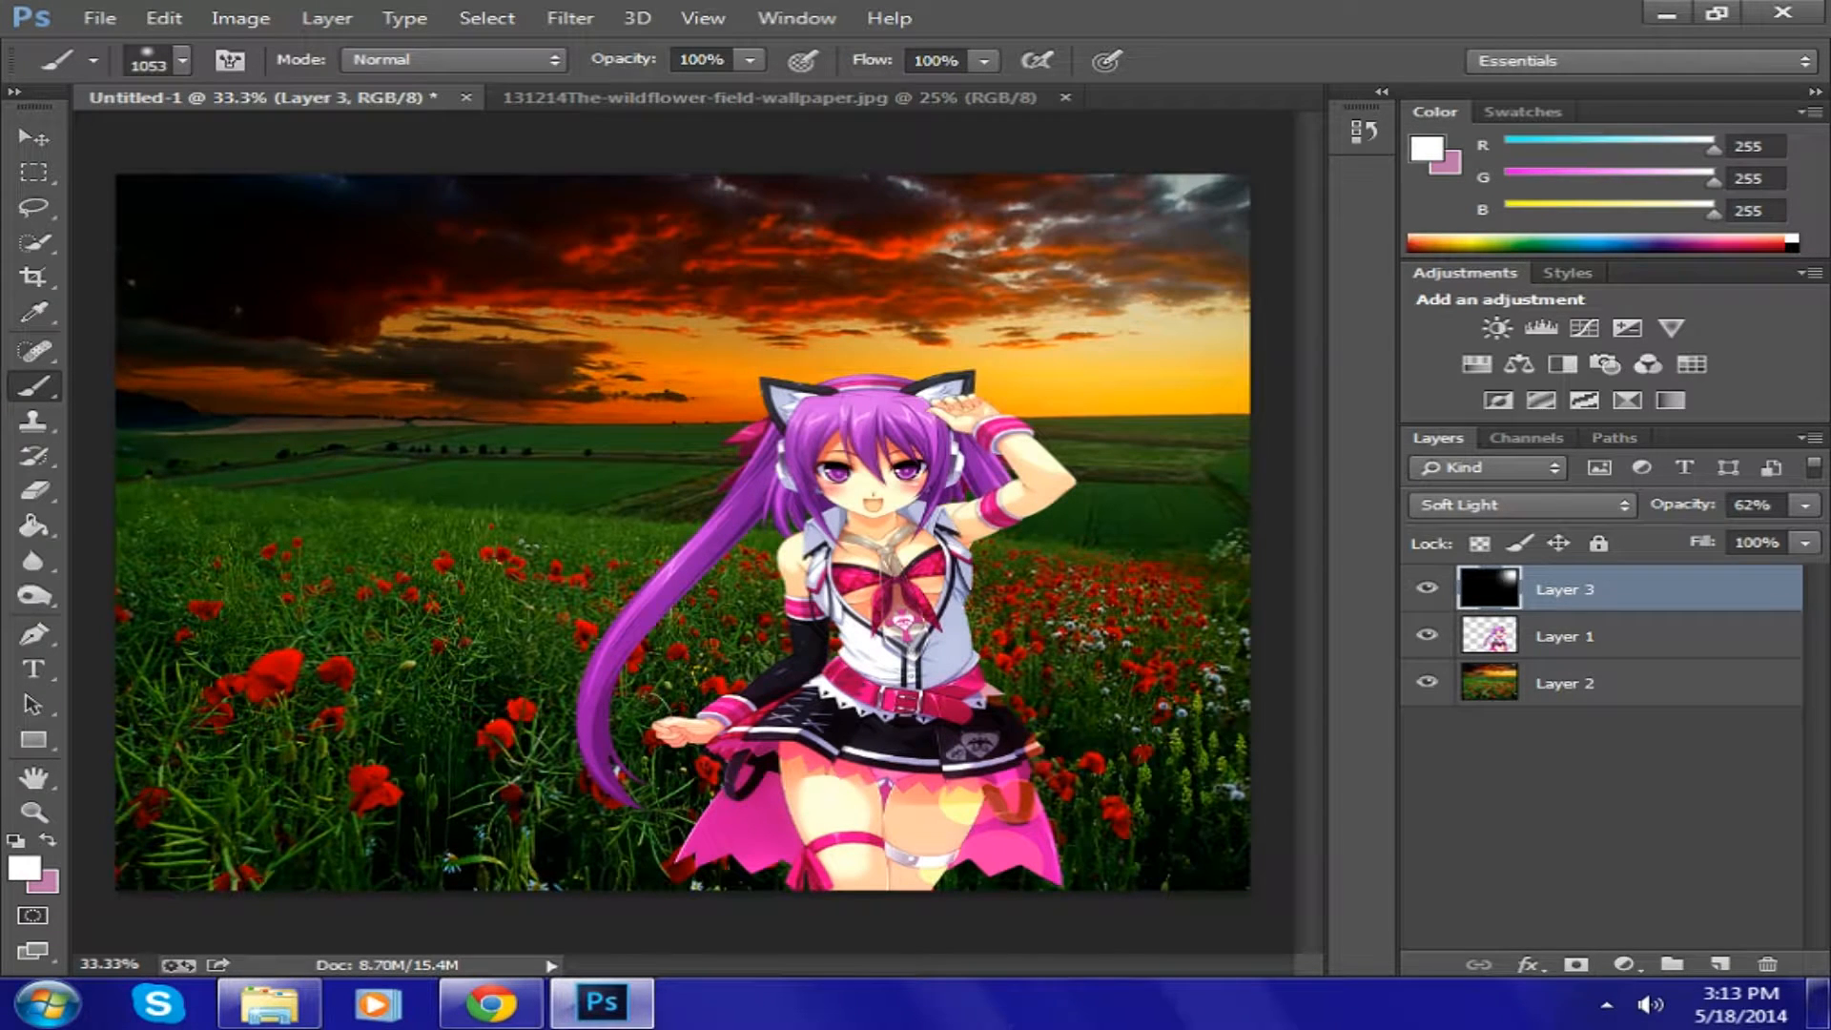
pyautogui.hotkey('ctrl', 'z')
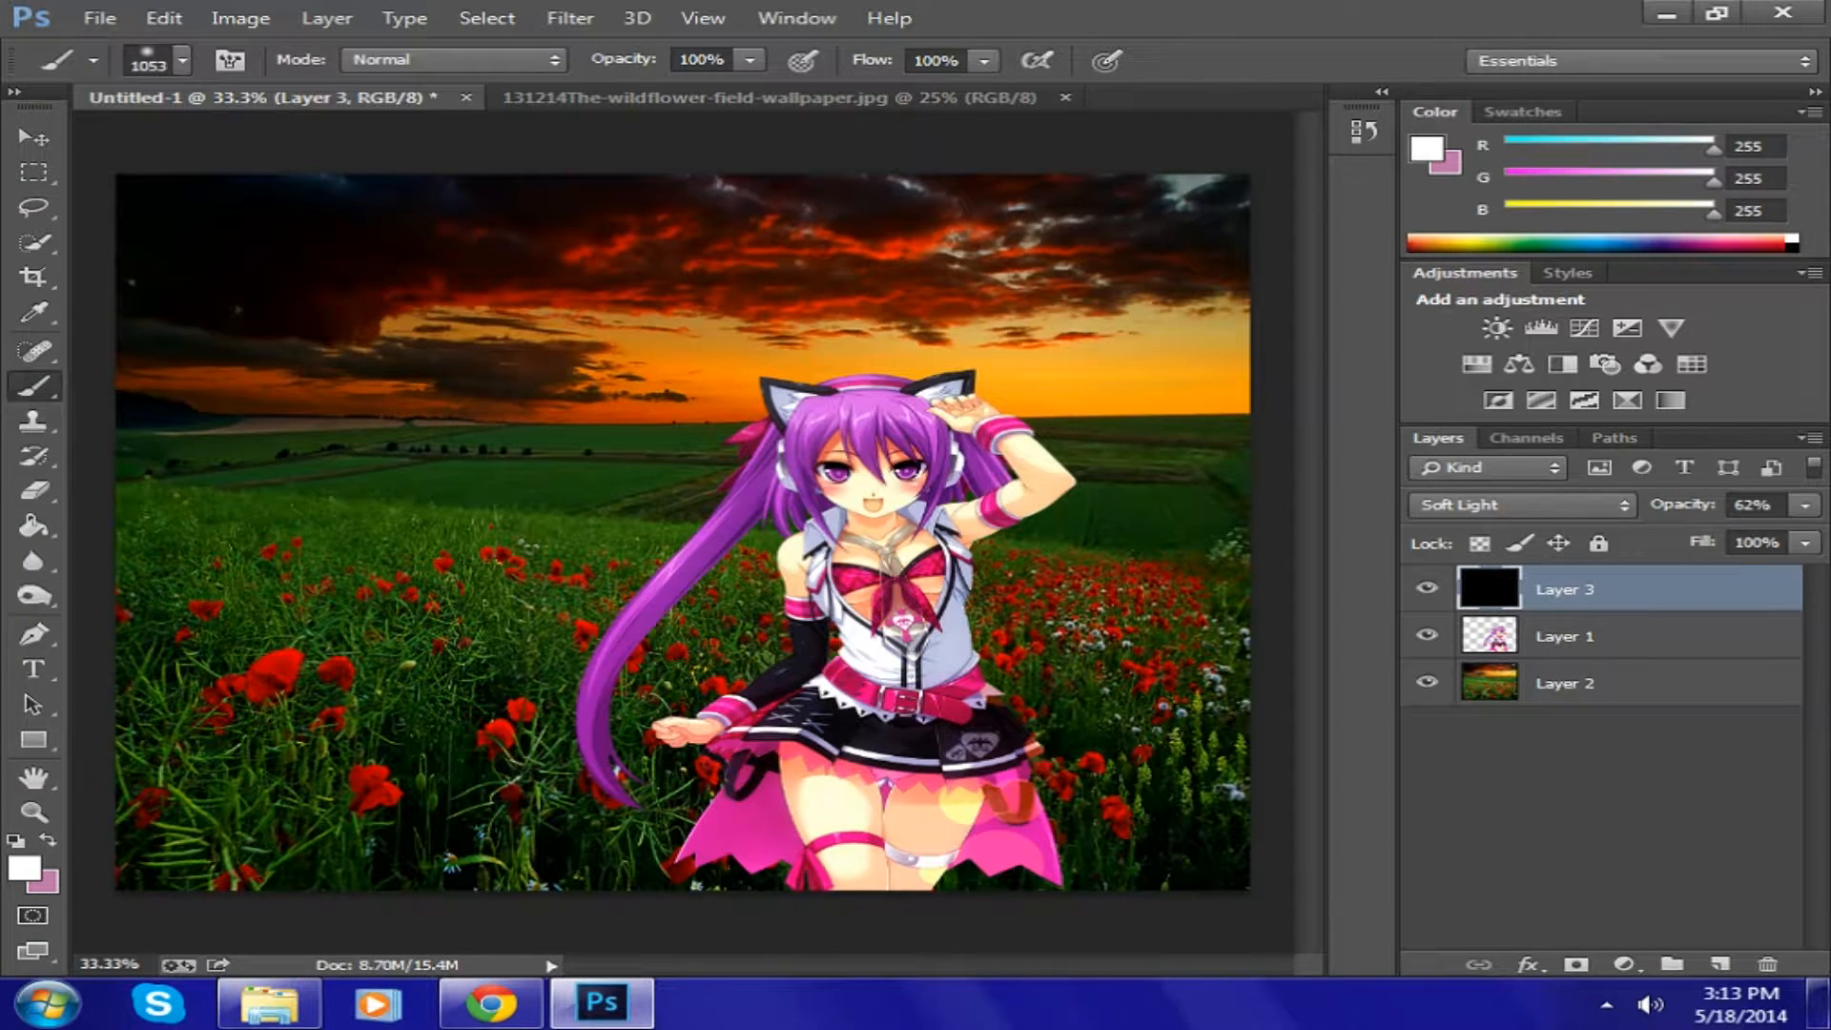
# - Try a white dab on each side of the sky and undo both
pyautogui.click(324, 324)
pyautogui.click(1088, 286)
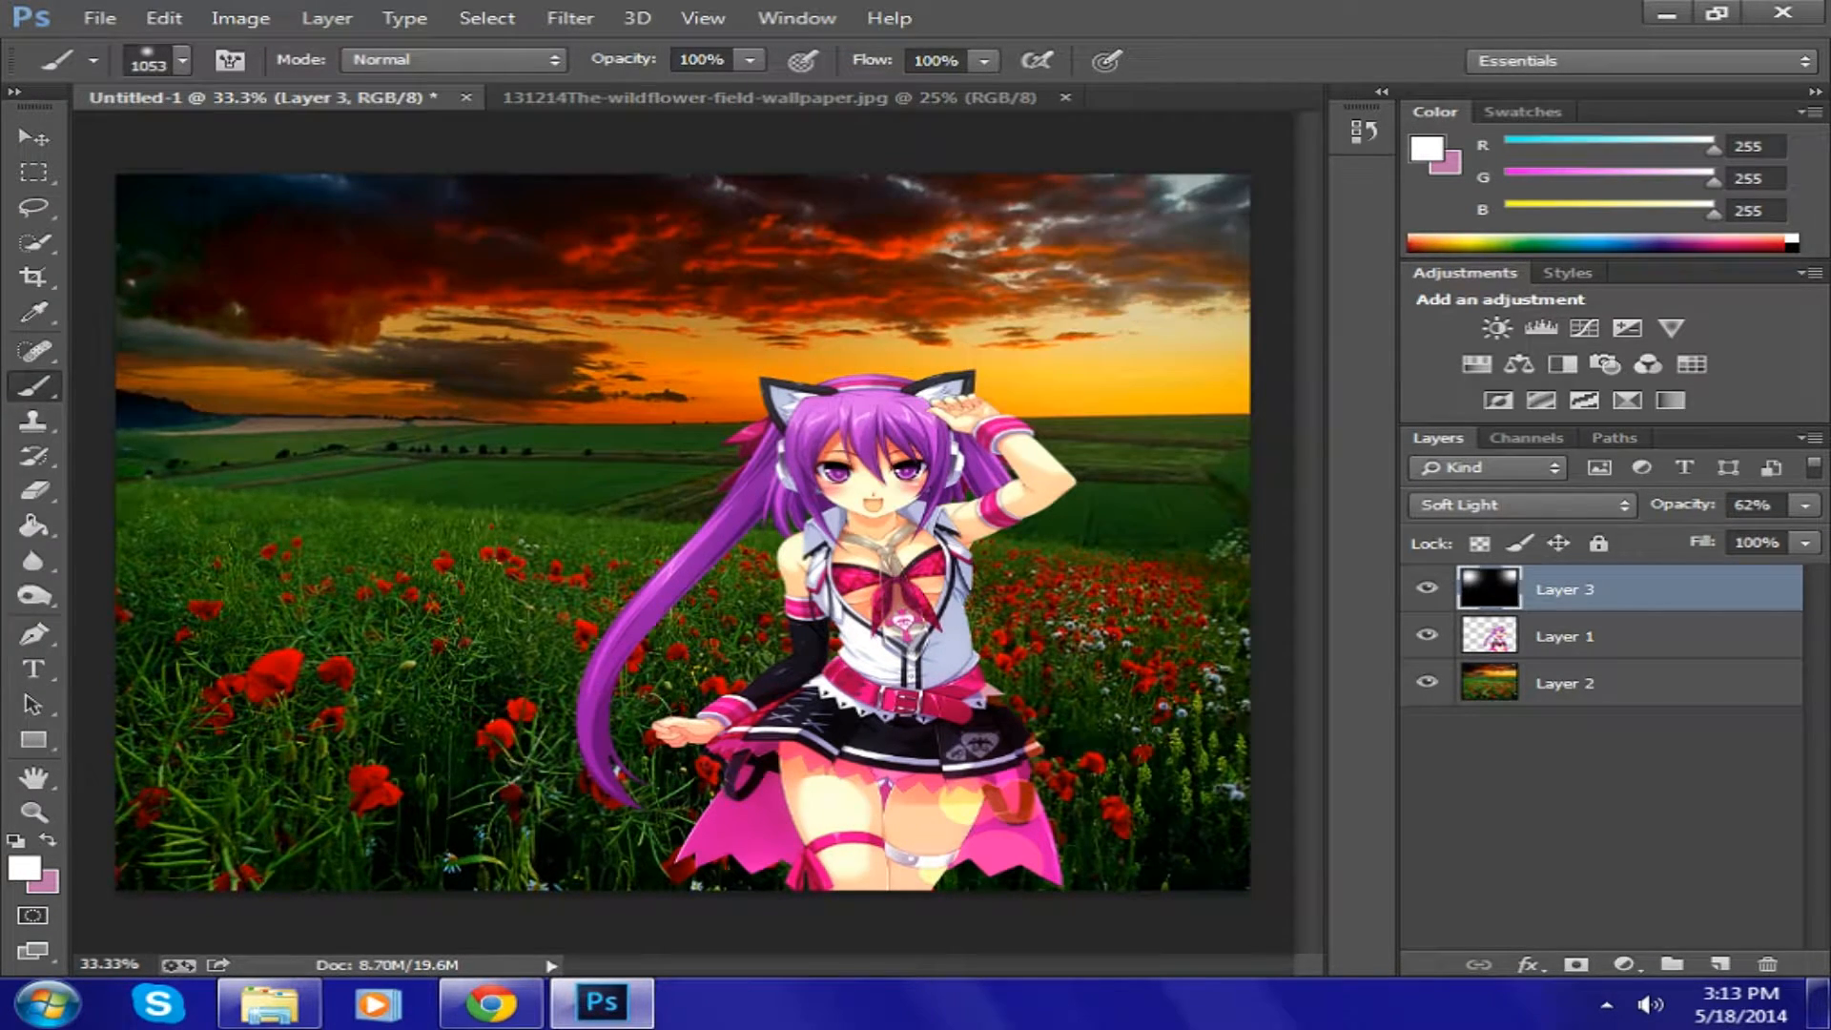
pyautogui.hotkey('ctrl', 'z')
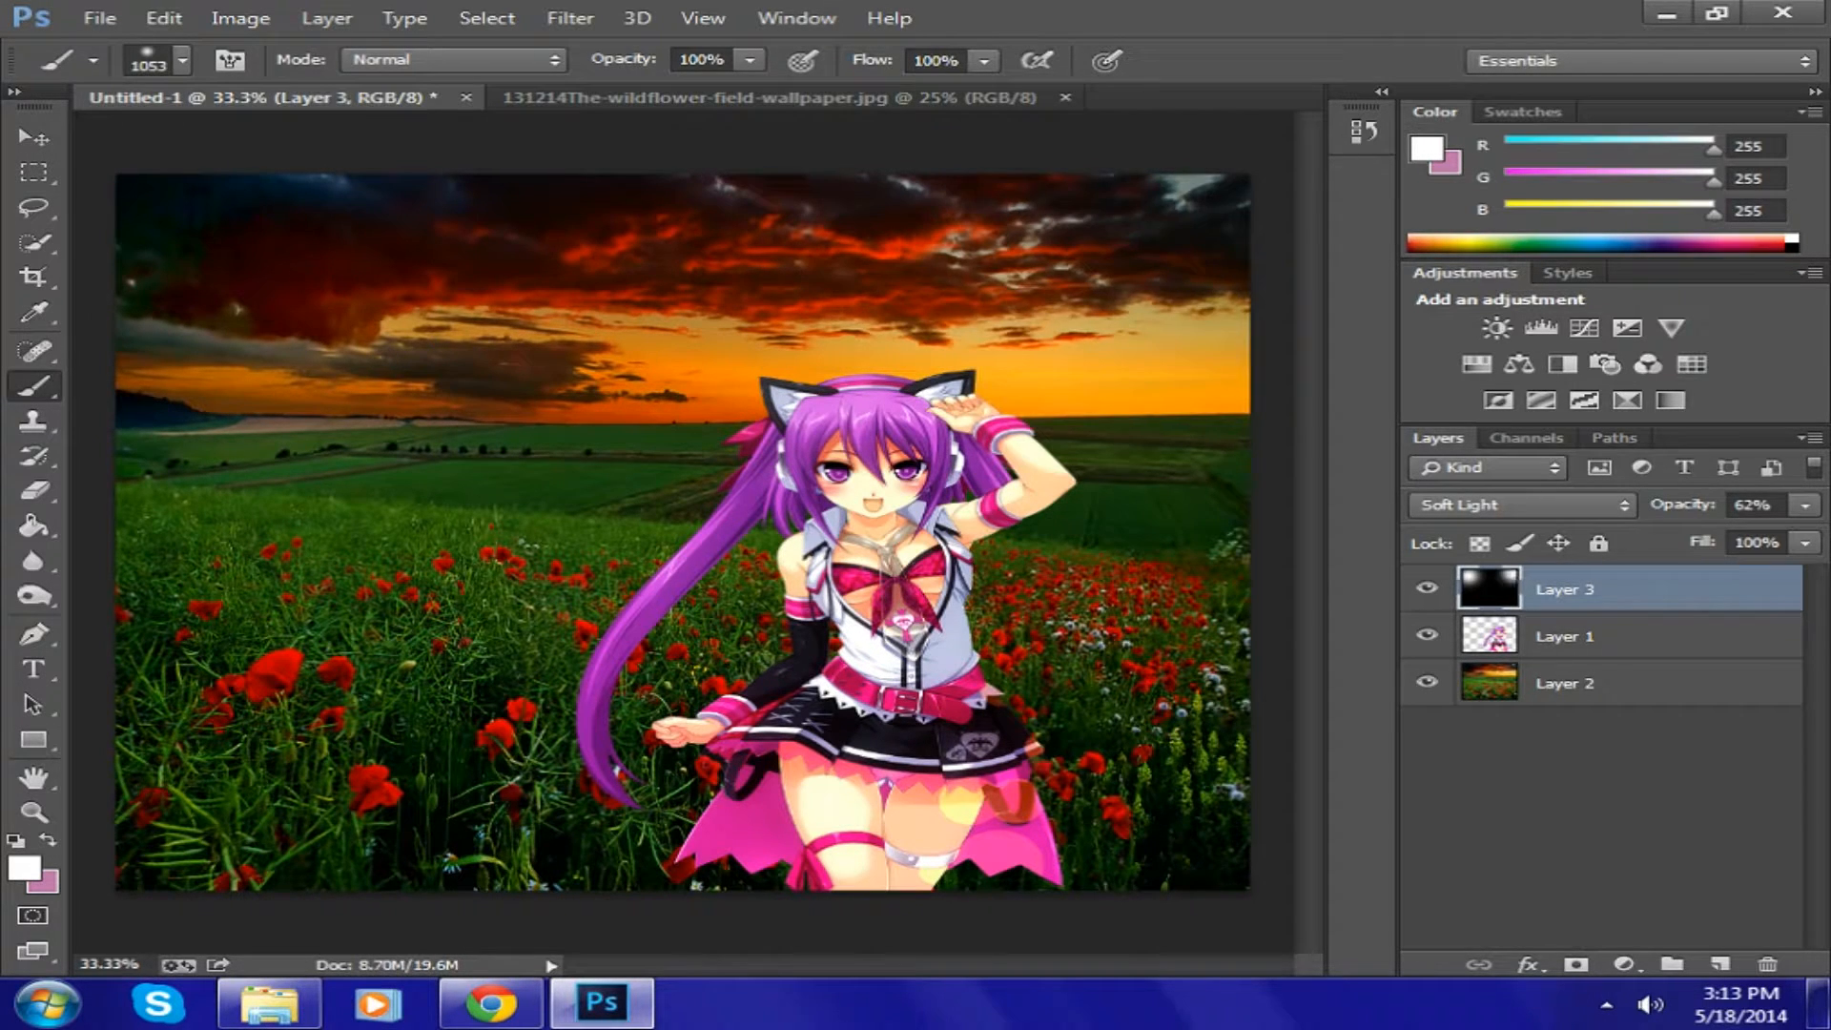
pyautogui.hotkey('ctrl', 'z')
pyautogui.hotkey('ctrl', 'z')
pyautogui.hotkey('ctrl', 'z')
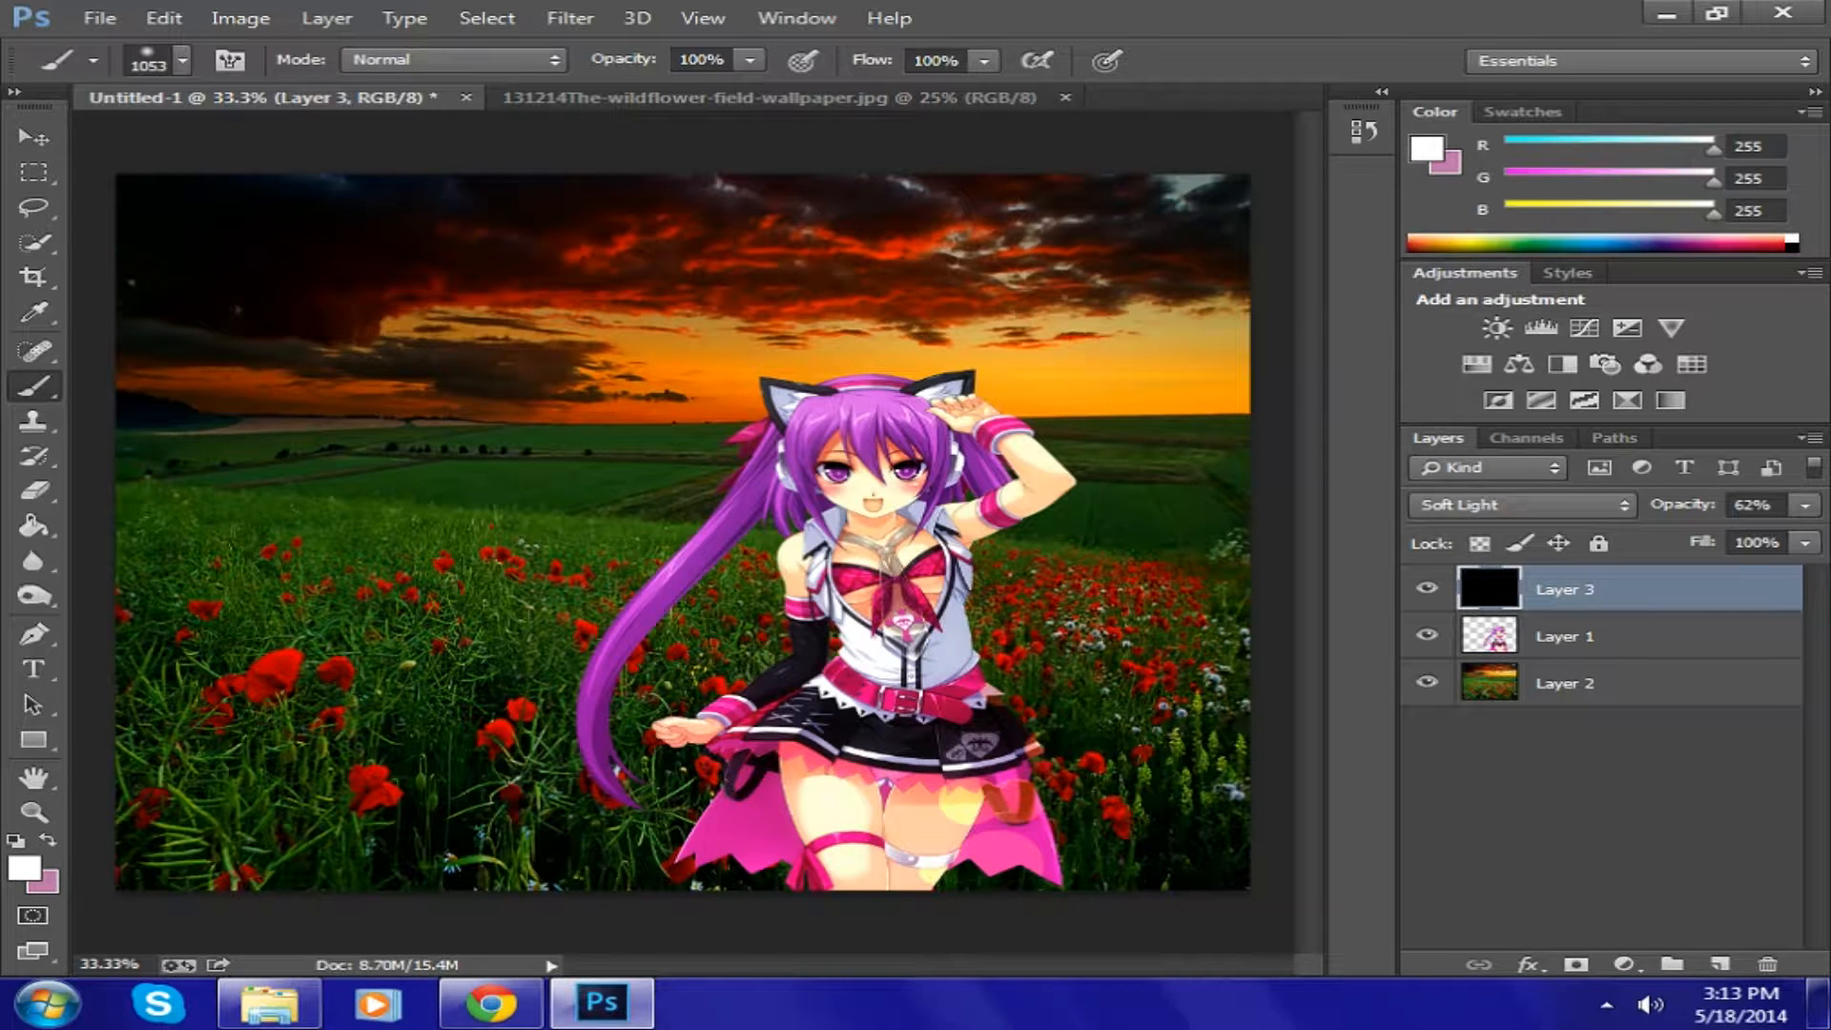
# - Brush a straight white stroke along the entire upper edge of the black Soft Light layer to brighten the sky
pyautogui.moveTo(153, 172); pyautogui.dragTo(1240, 172)
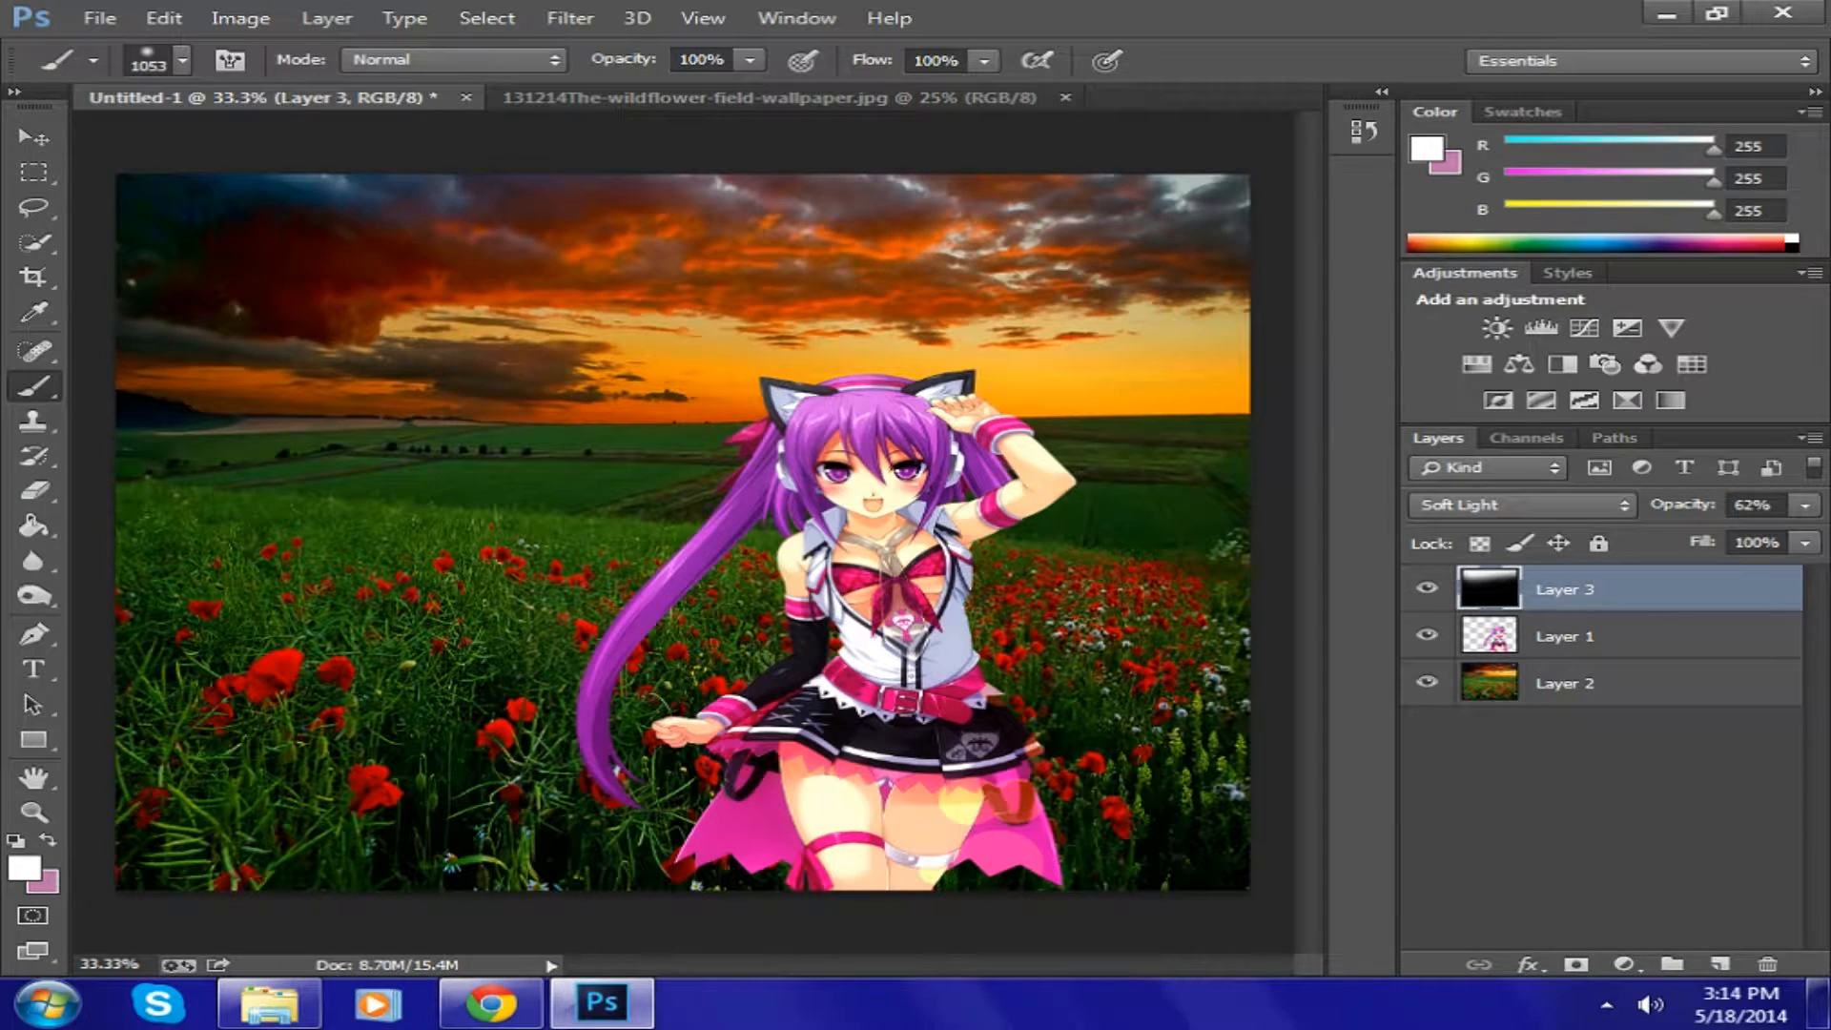
pyautogui.hotkey('ctrl', 'z')
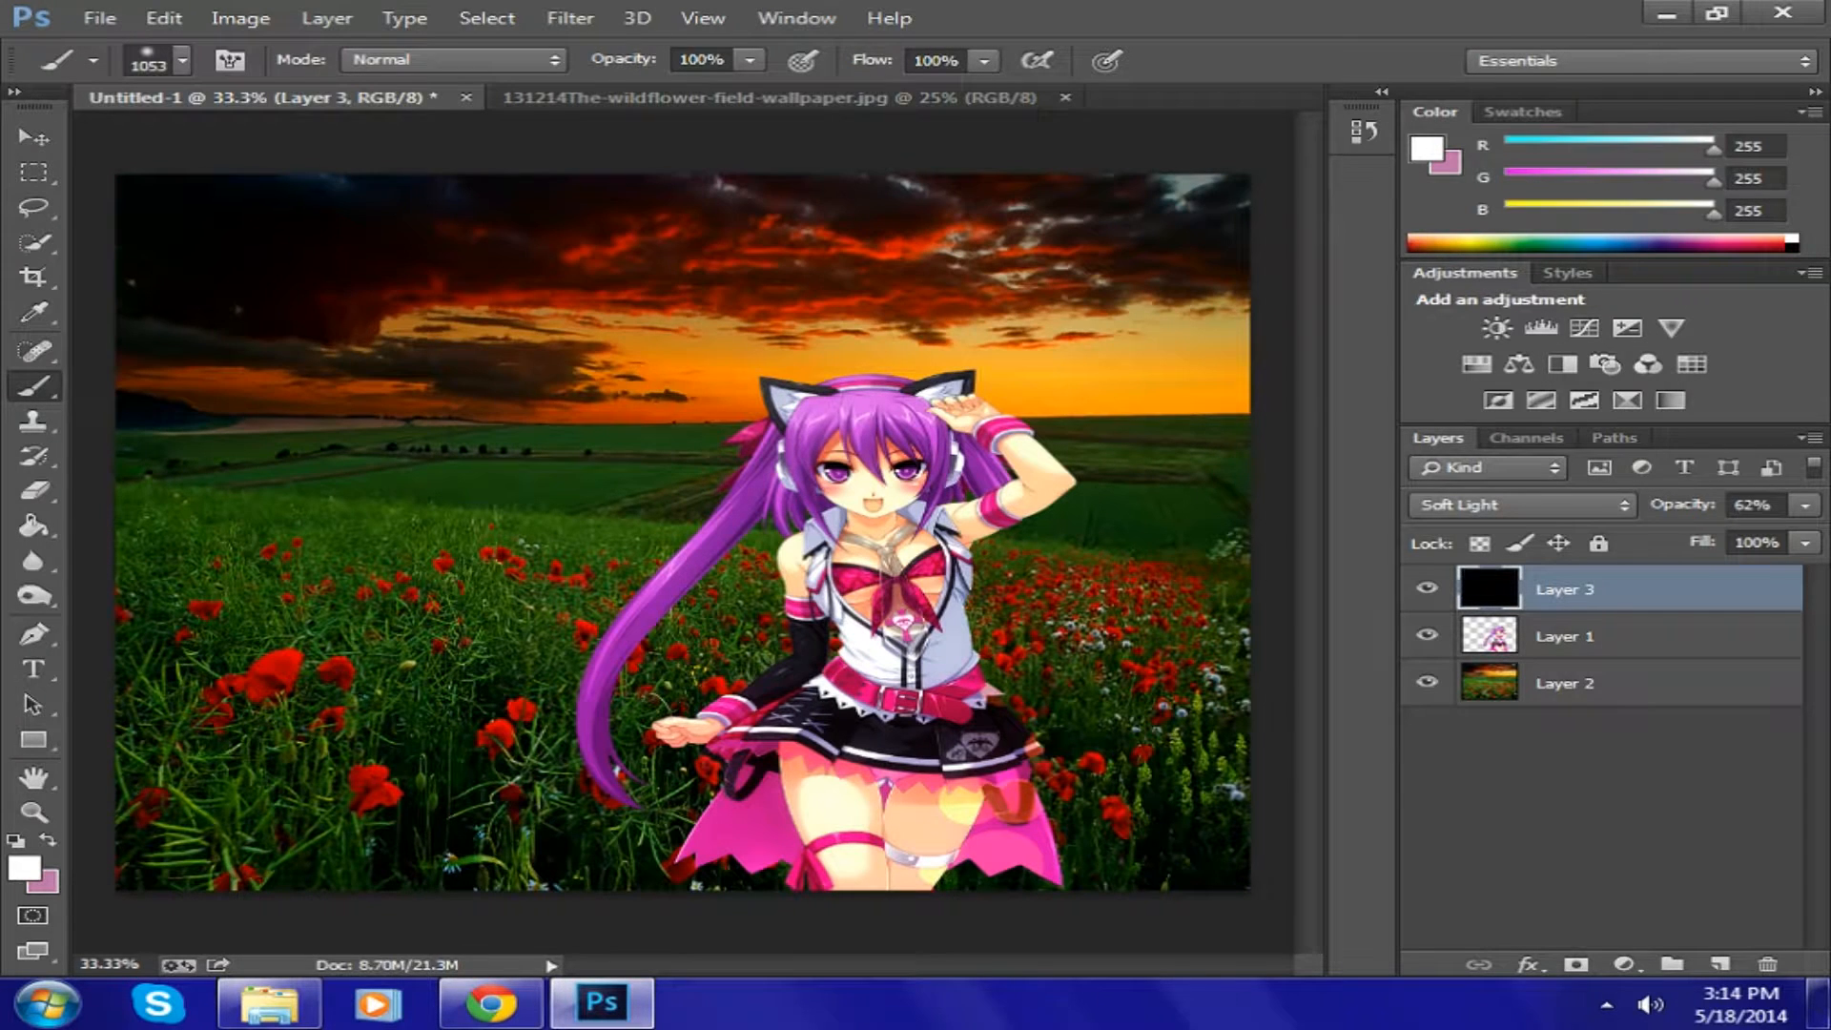
pyautogui.moveTo(1240, 172); pyautogui.dragTo(152, 171)
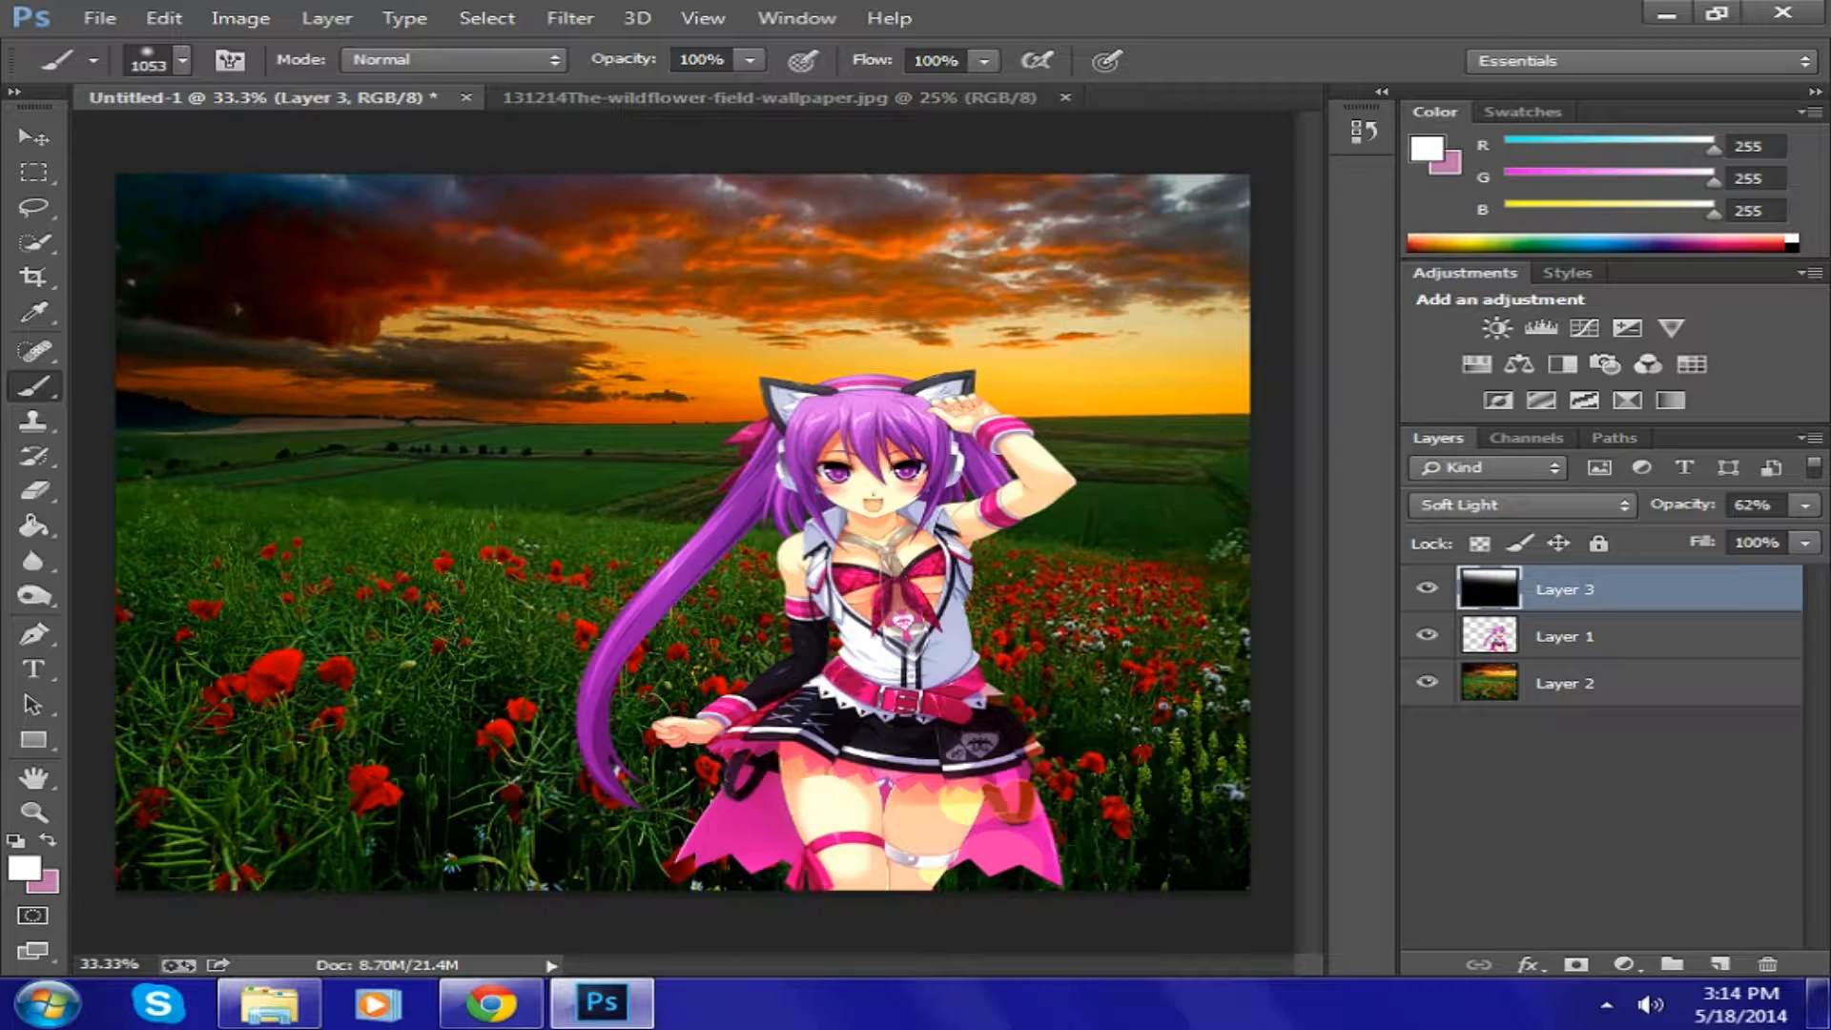
# - Add an empty layer and move it between the anime render's layer and the poppy field layer
pyautogui.click(1719, 963)
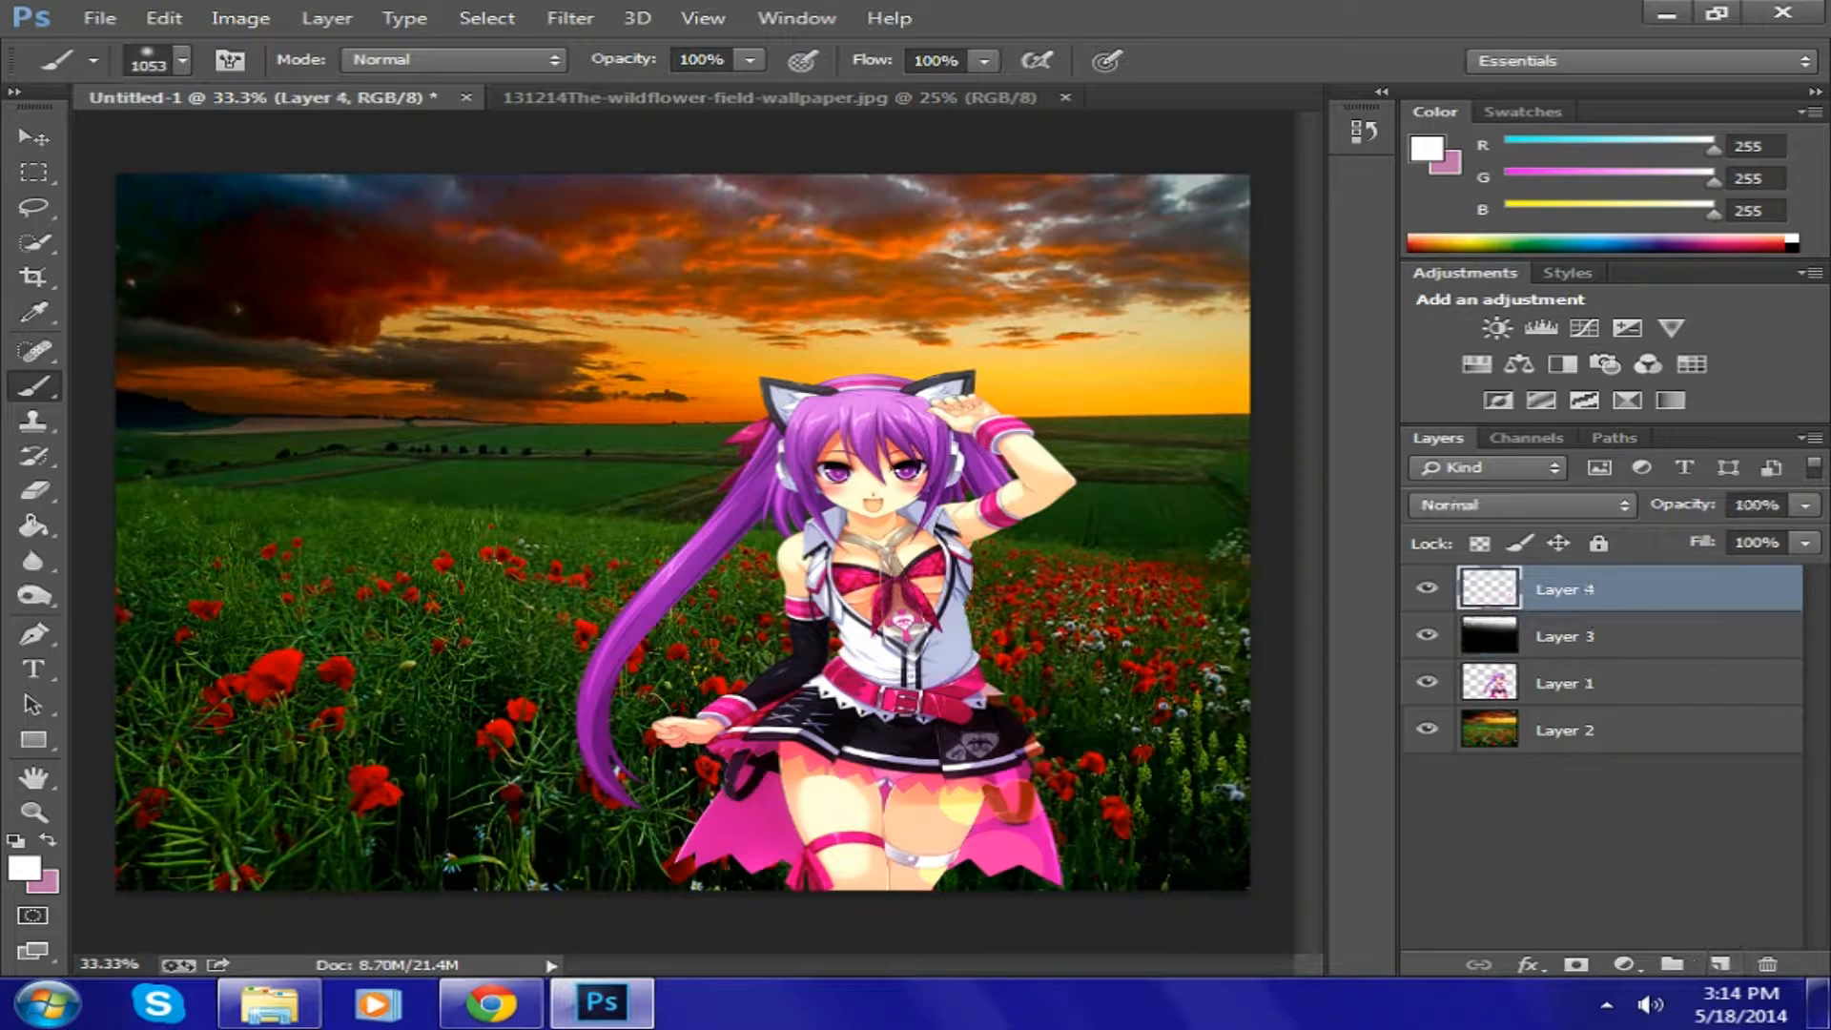
pyautogui.hotkey('ctrl', '[')
pyautogui.hotkey('ctrl', '[')
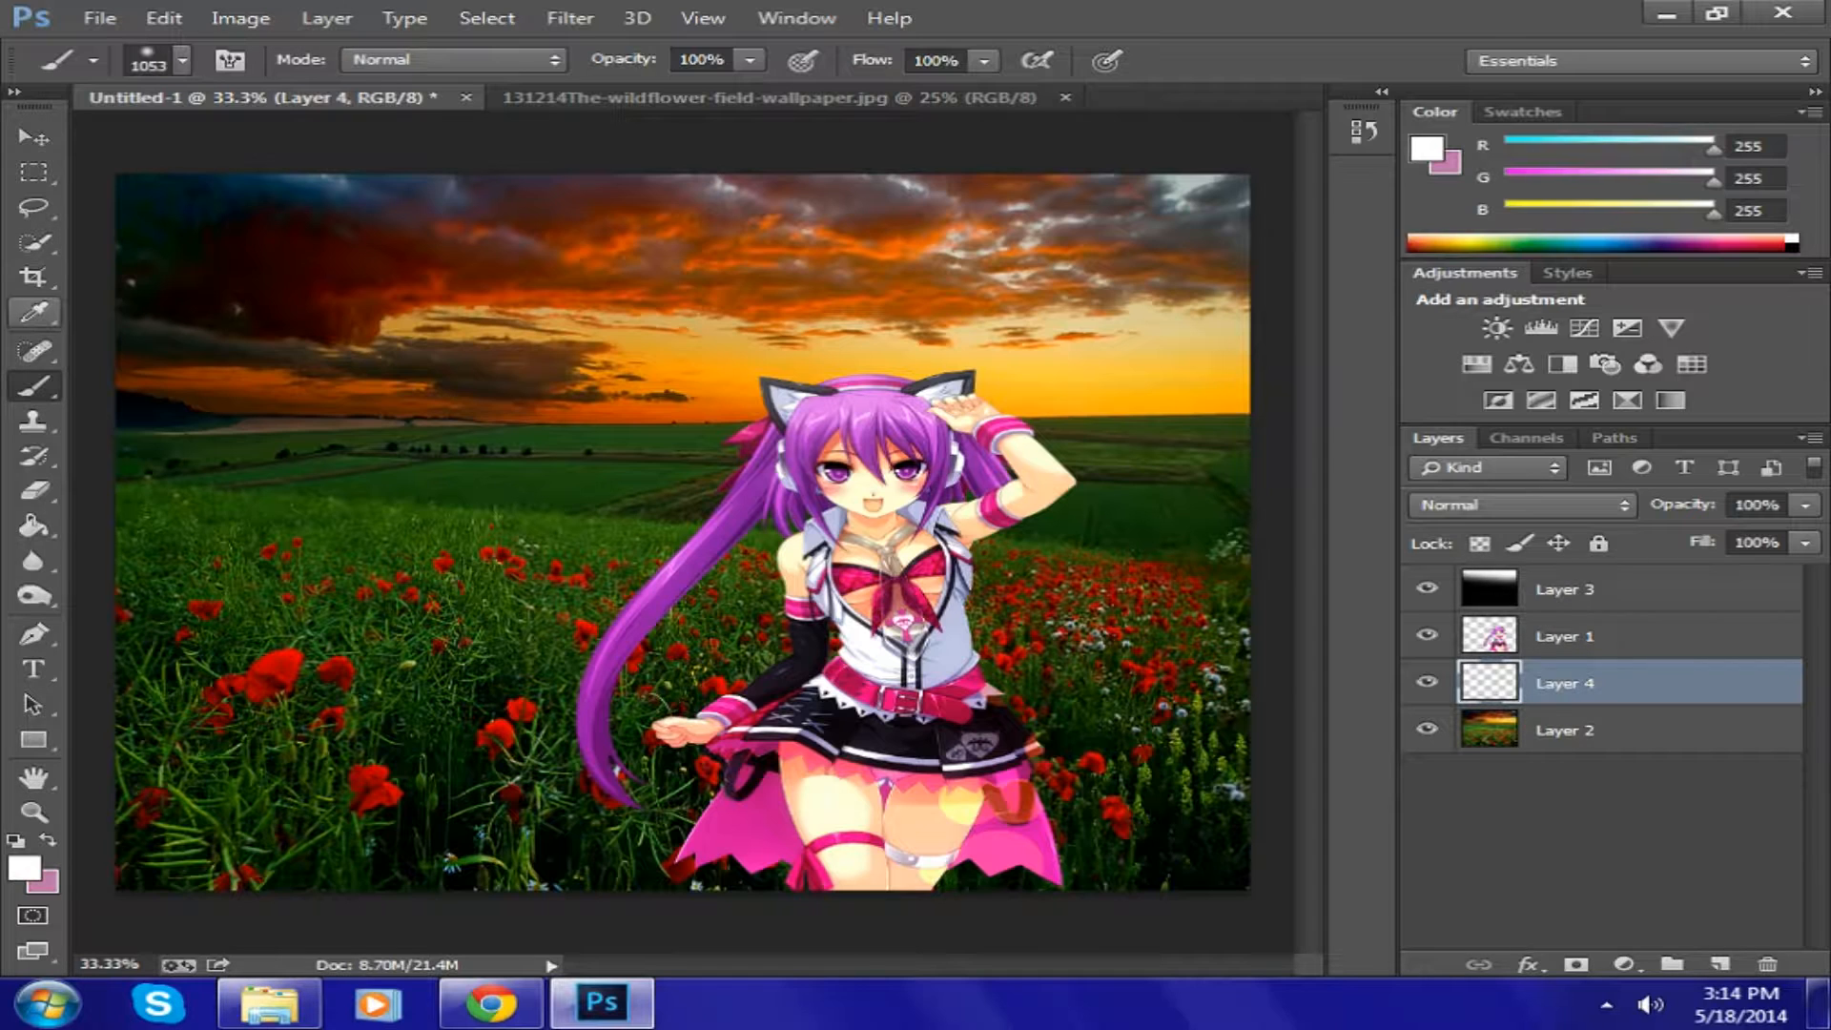
# - Sample the purple of the character's ponytail with the Eyedropper as the foreground colour
pyautogui.press('i')
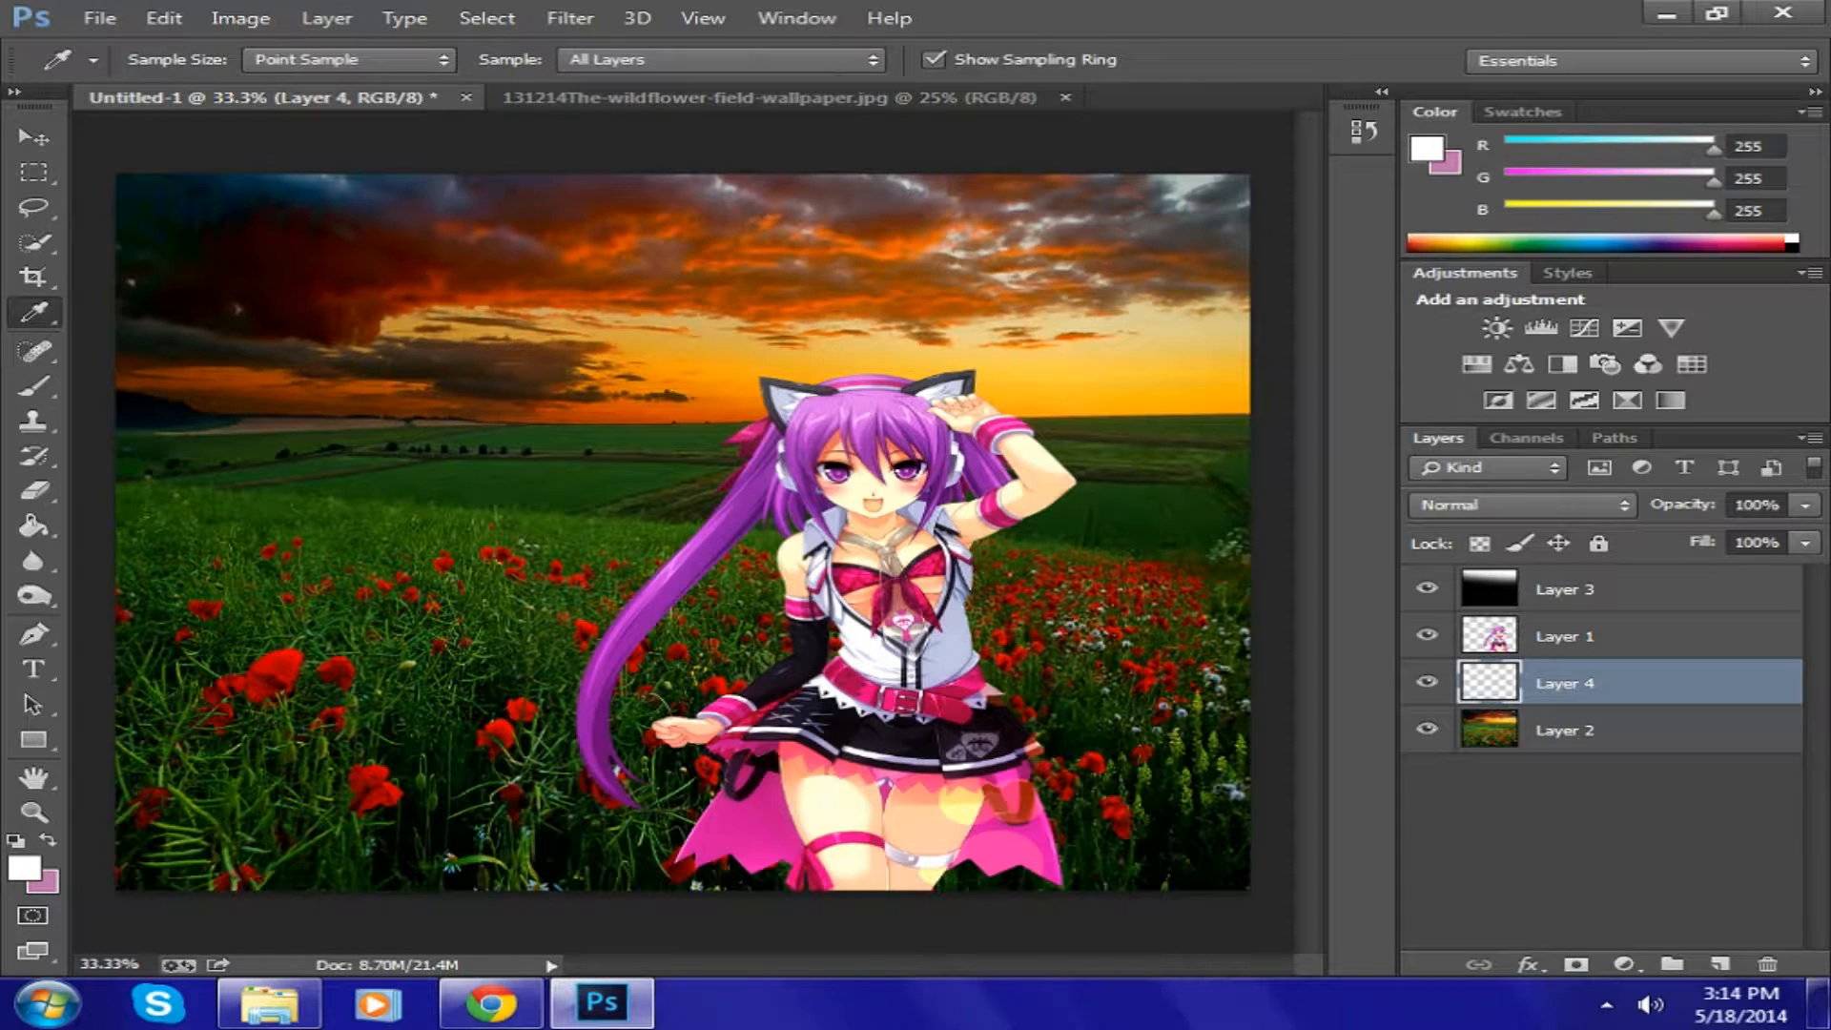
pyautogui.rightClick(34, 312)
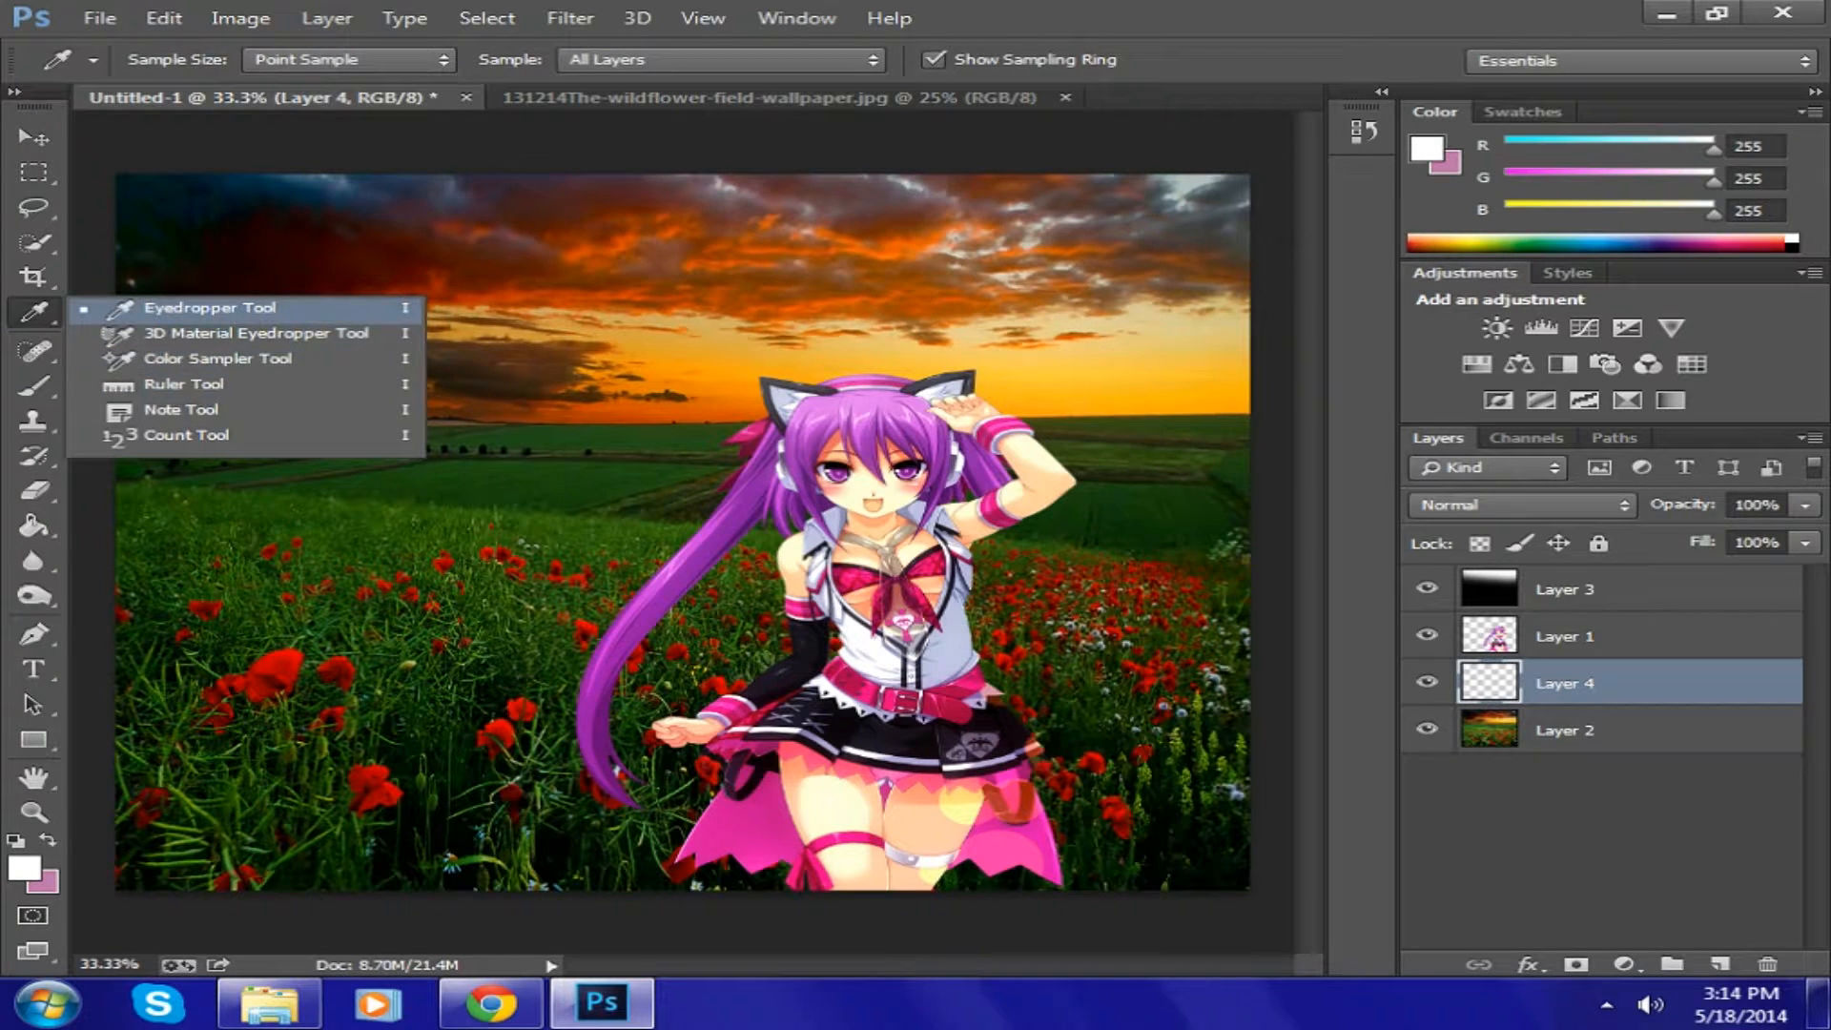
pyautogui.click(210, 308)
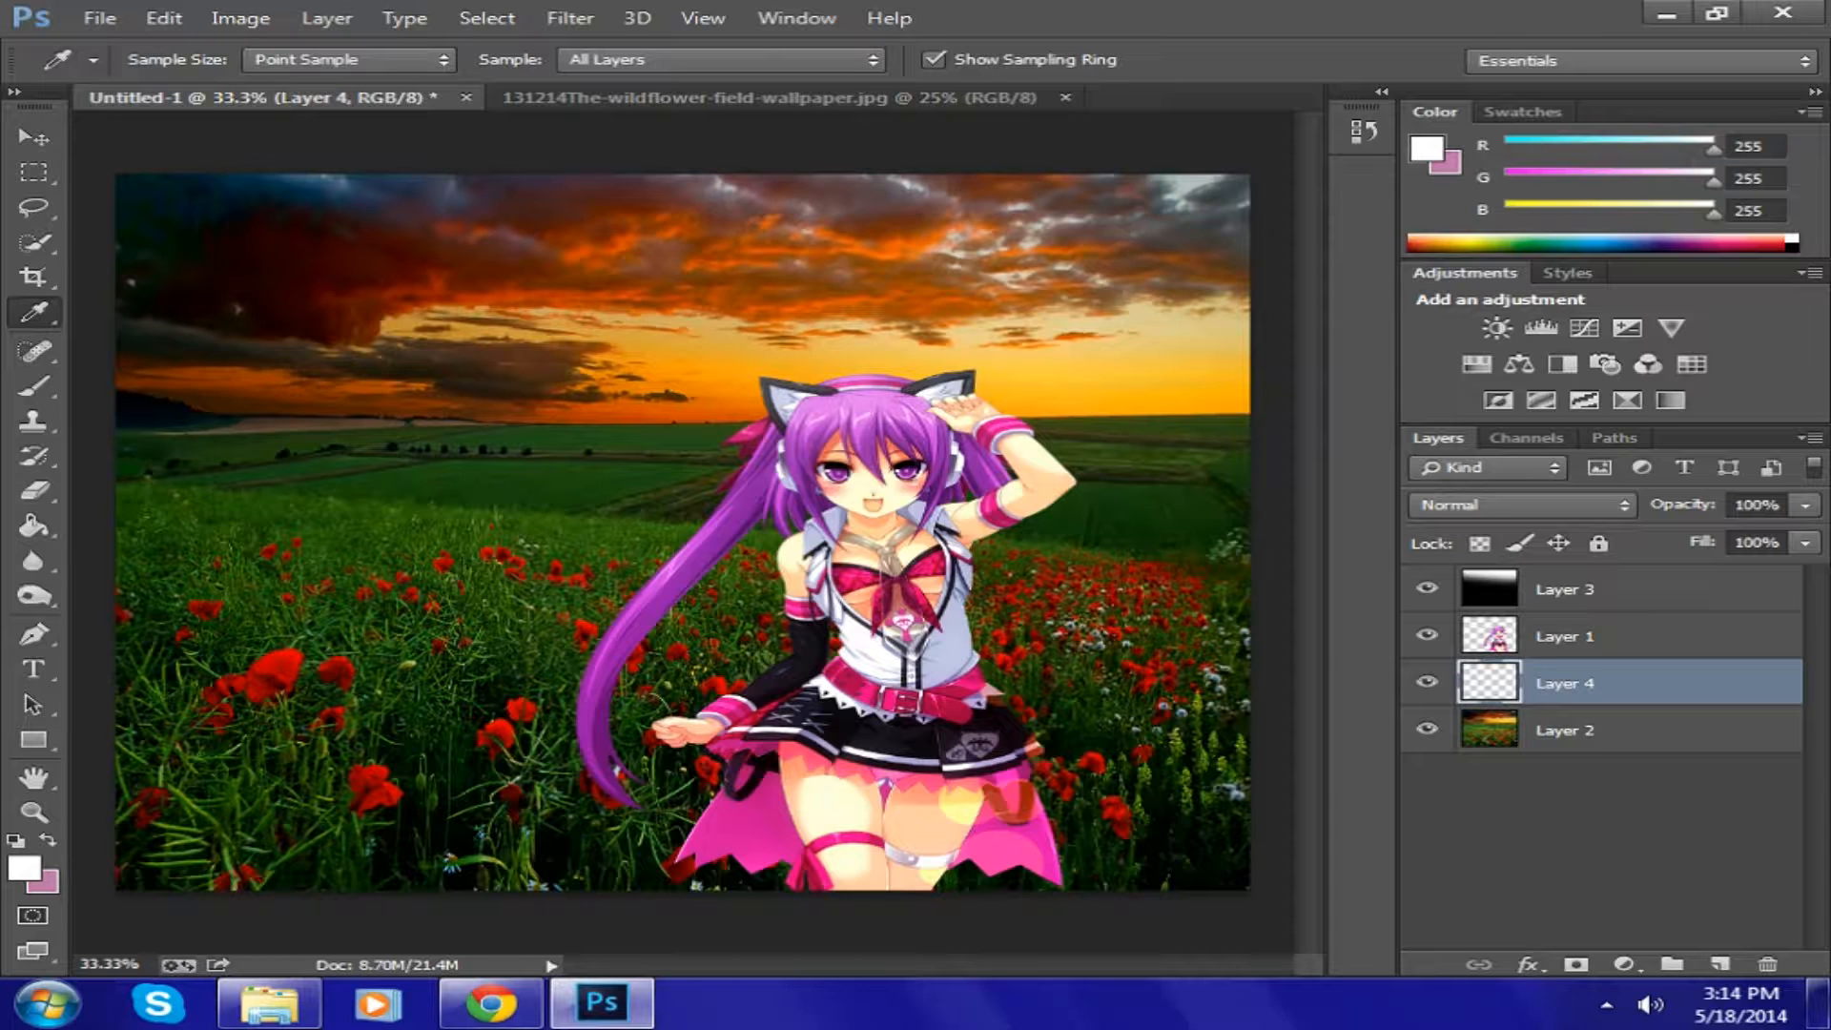
pyautogui.click(745, 493)
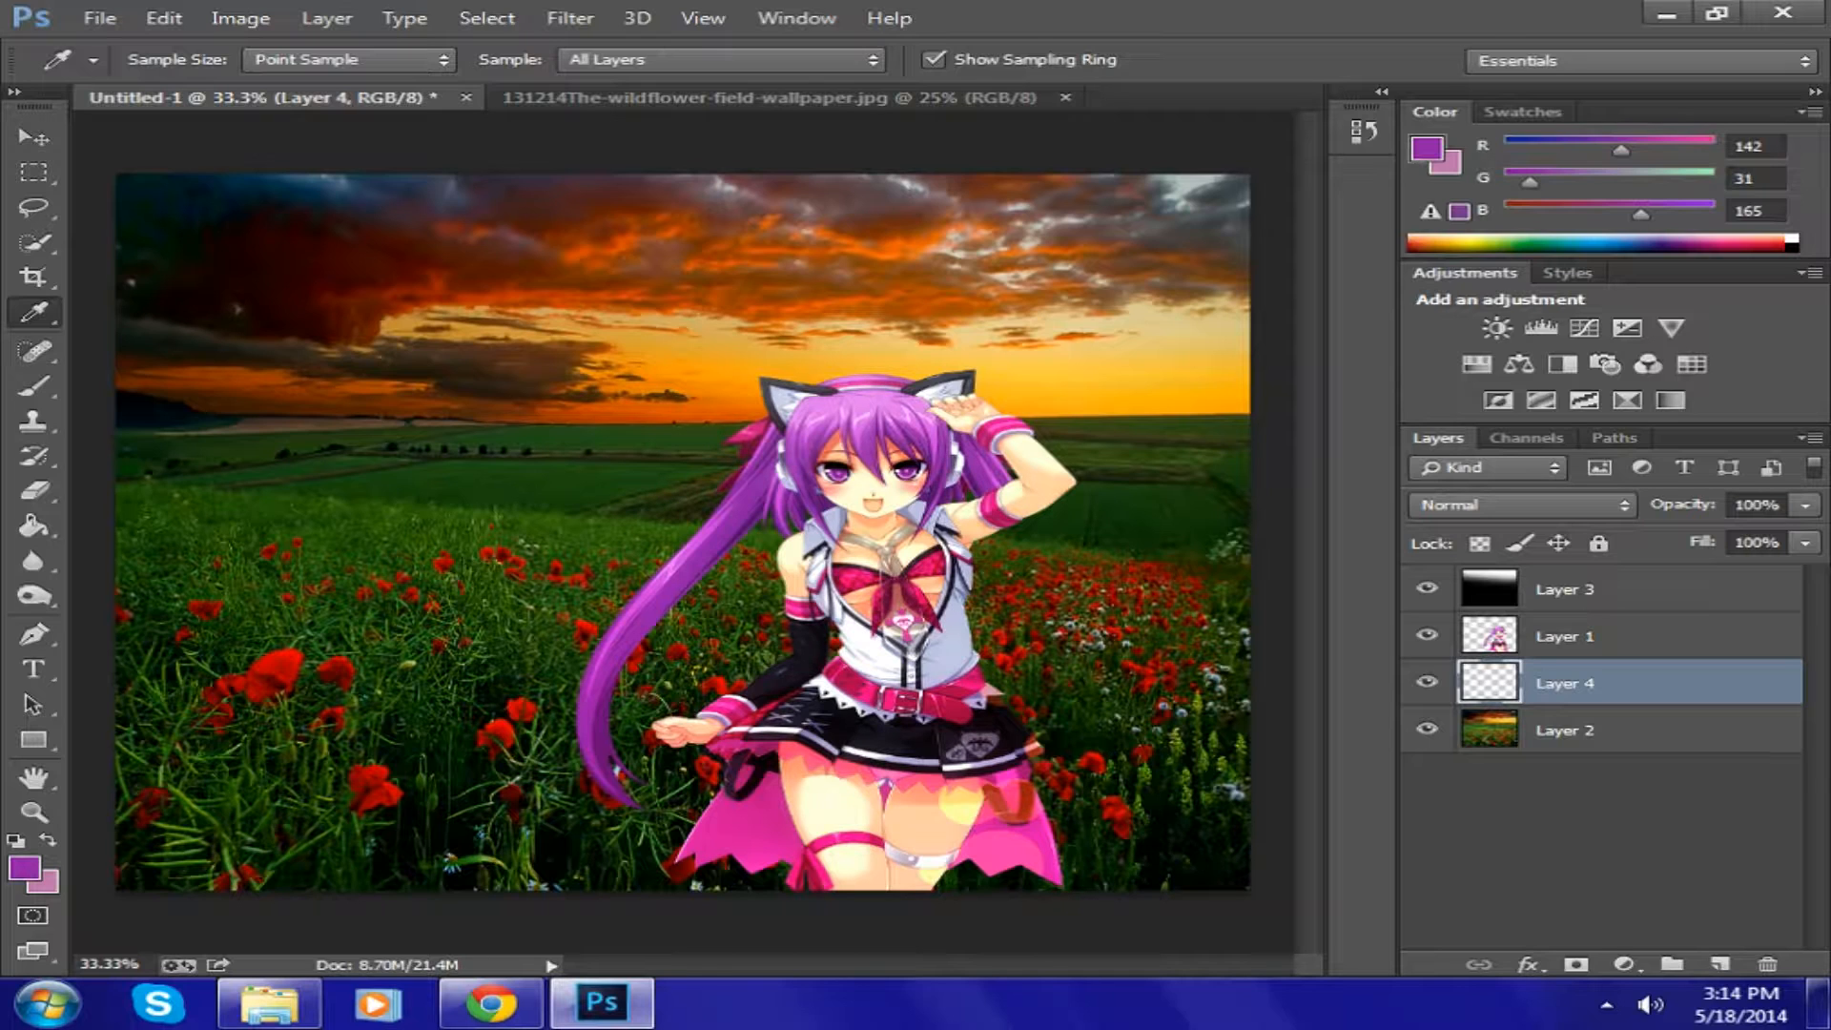
# - Fill the empty layer behind the character with the sampled purple using the Paint Bucket
pyautogui.click(33, 387)
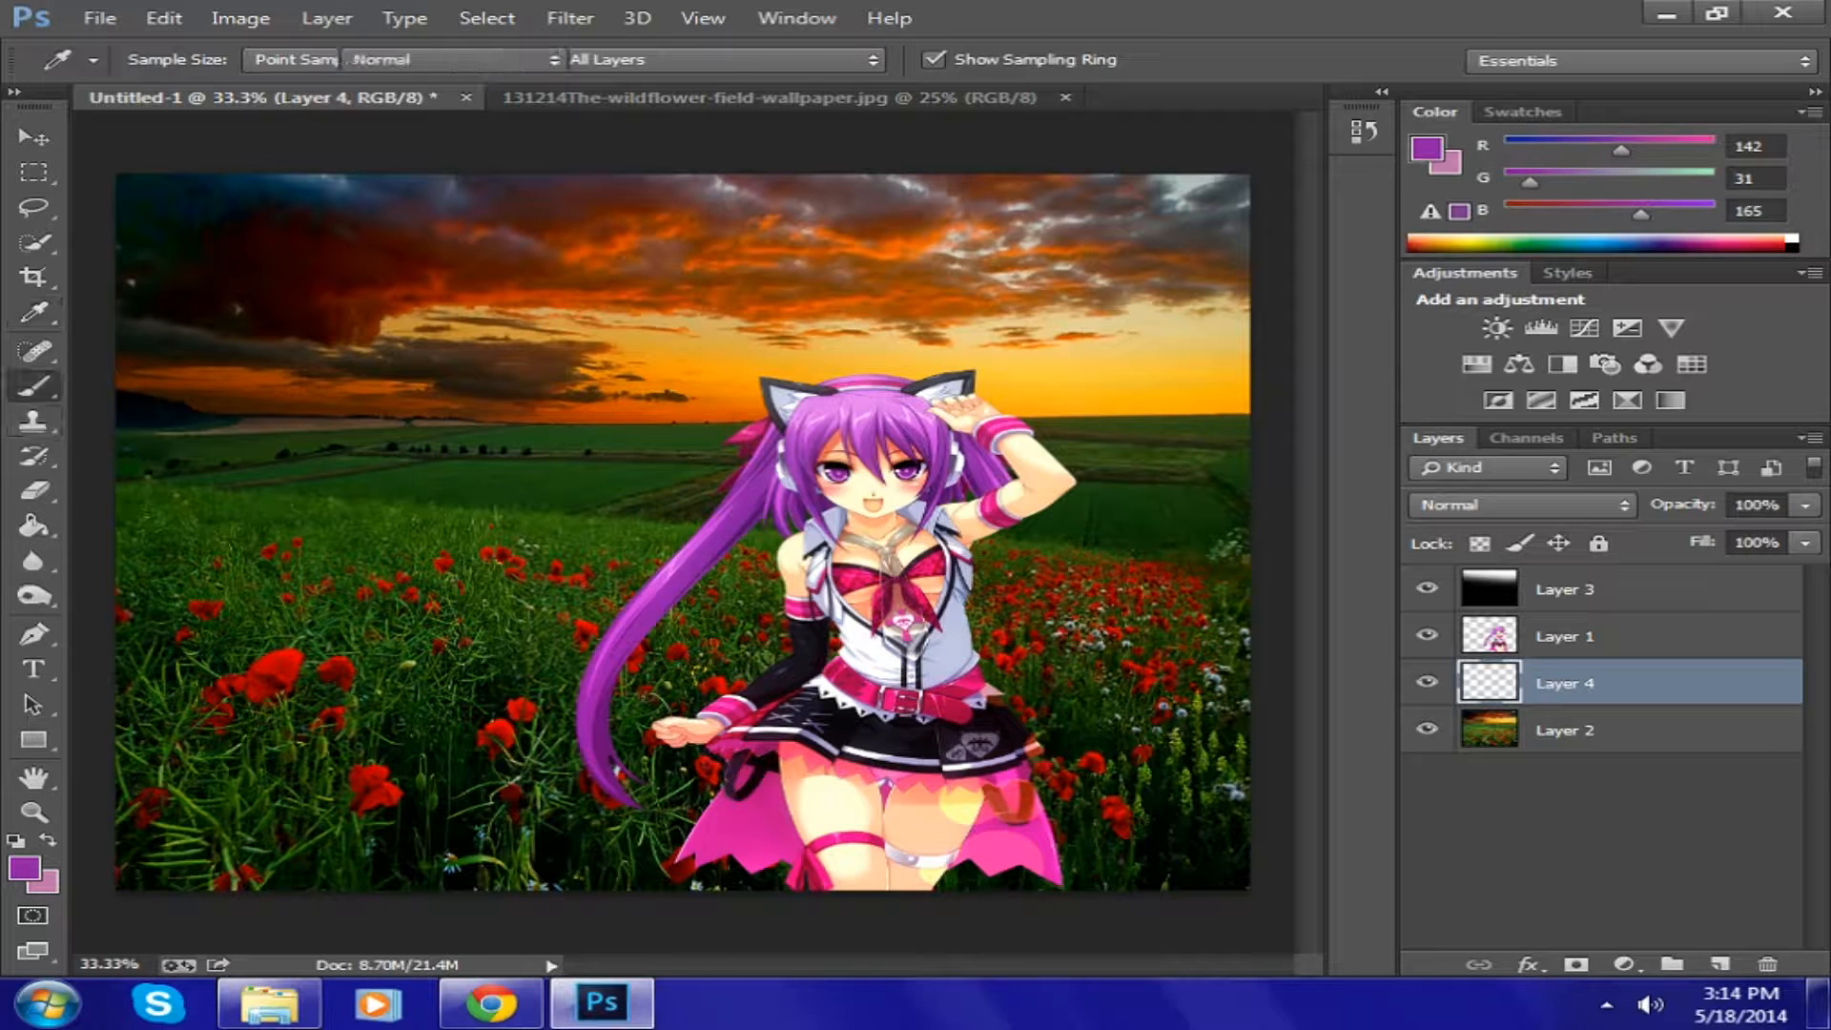
pyautogui.click(34, 527)
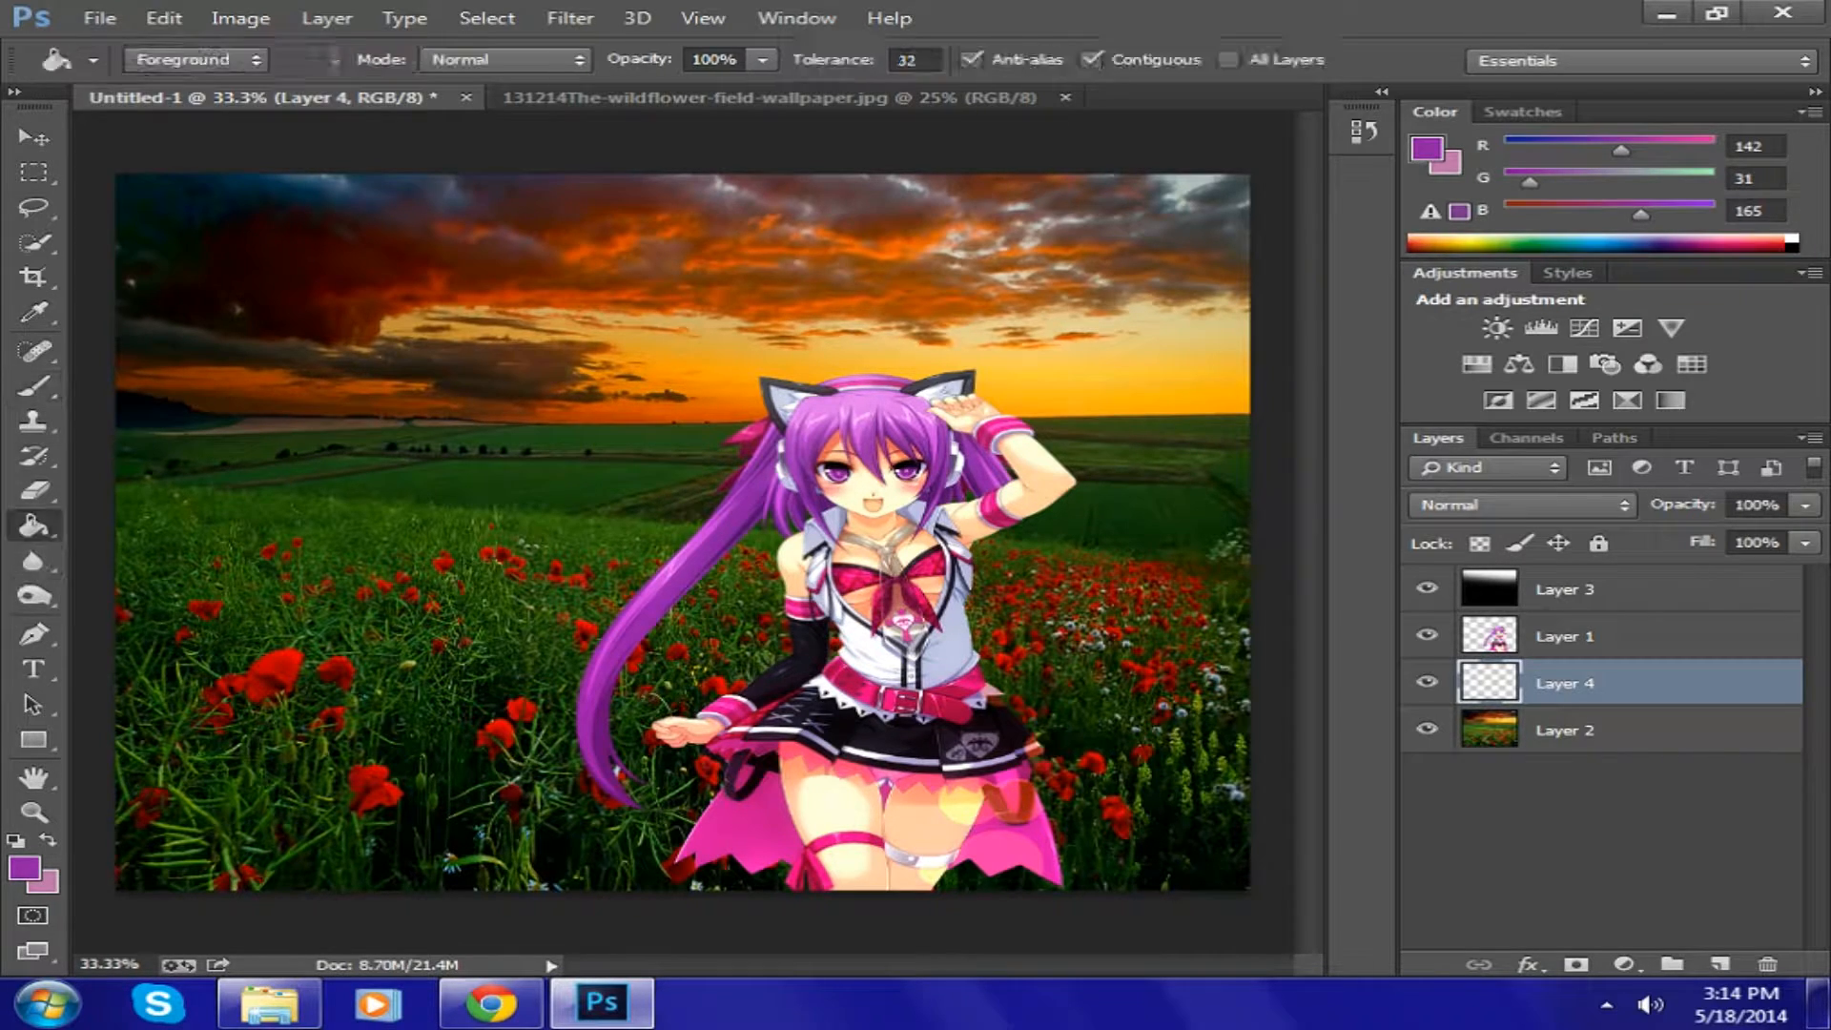
pyautogui.click(429, 458)
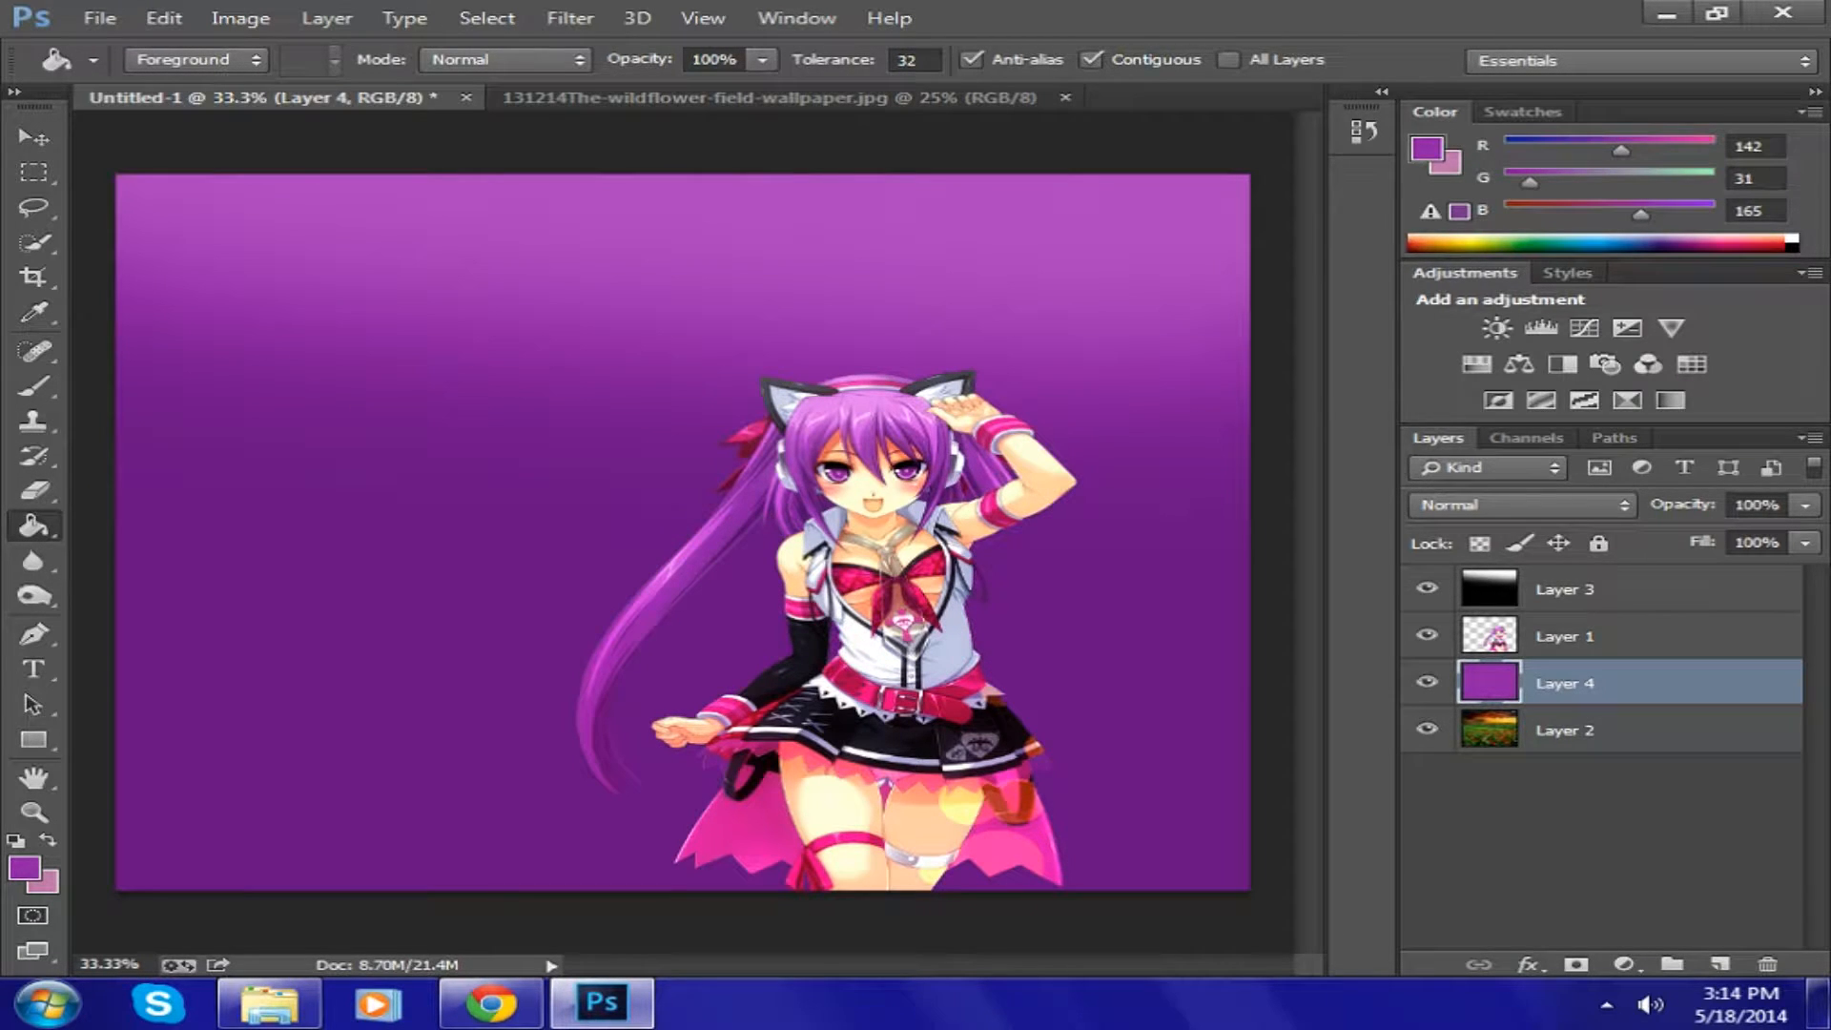
# - Try the Soft Light, Color Burn, Linear Burn and Vivid Light blend modes on the purple layer
pyautogui.click(1523, 505)
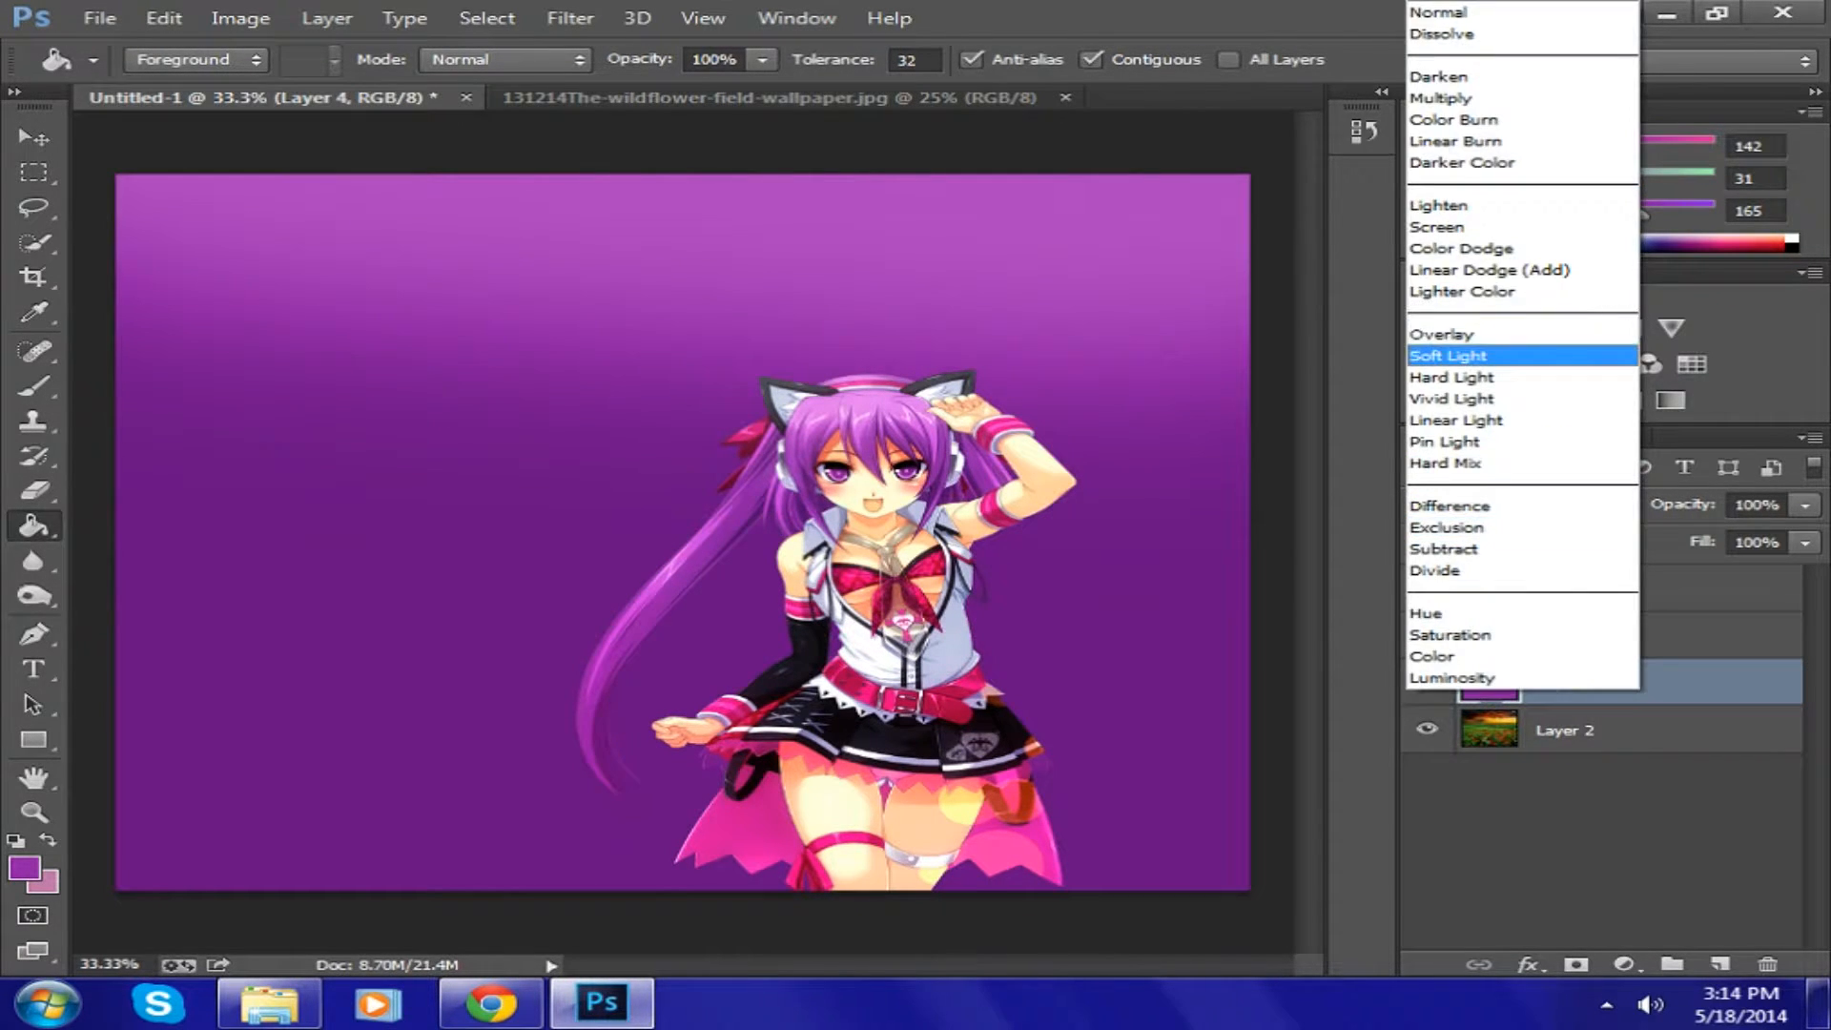
pyautogui.click(1488, 356)
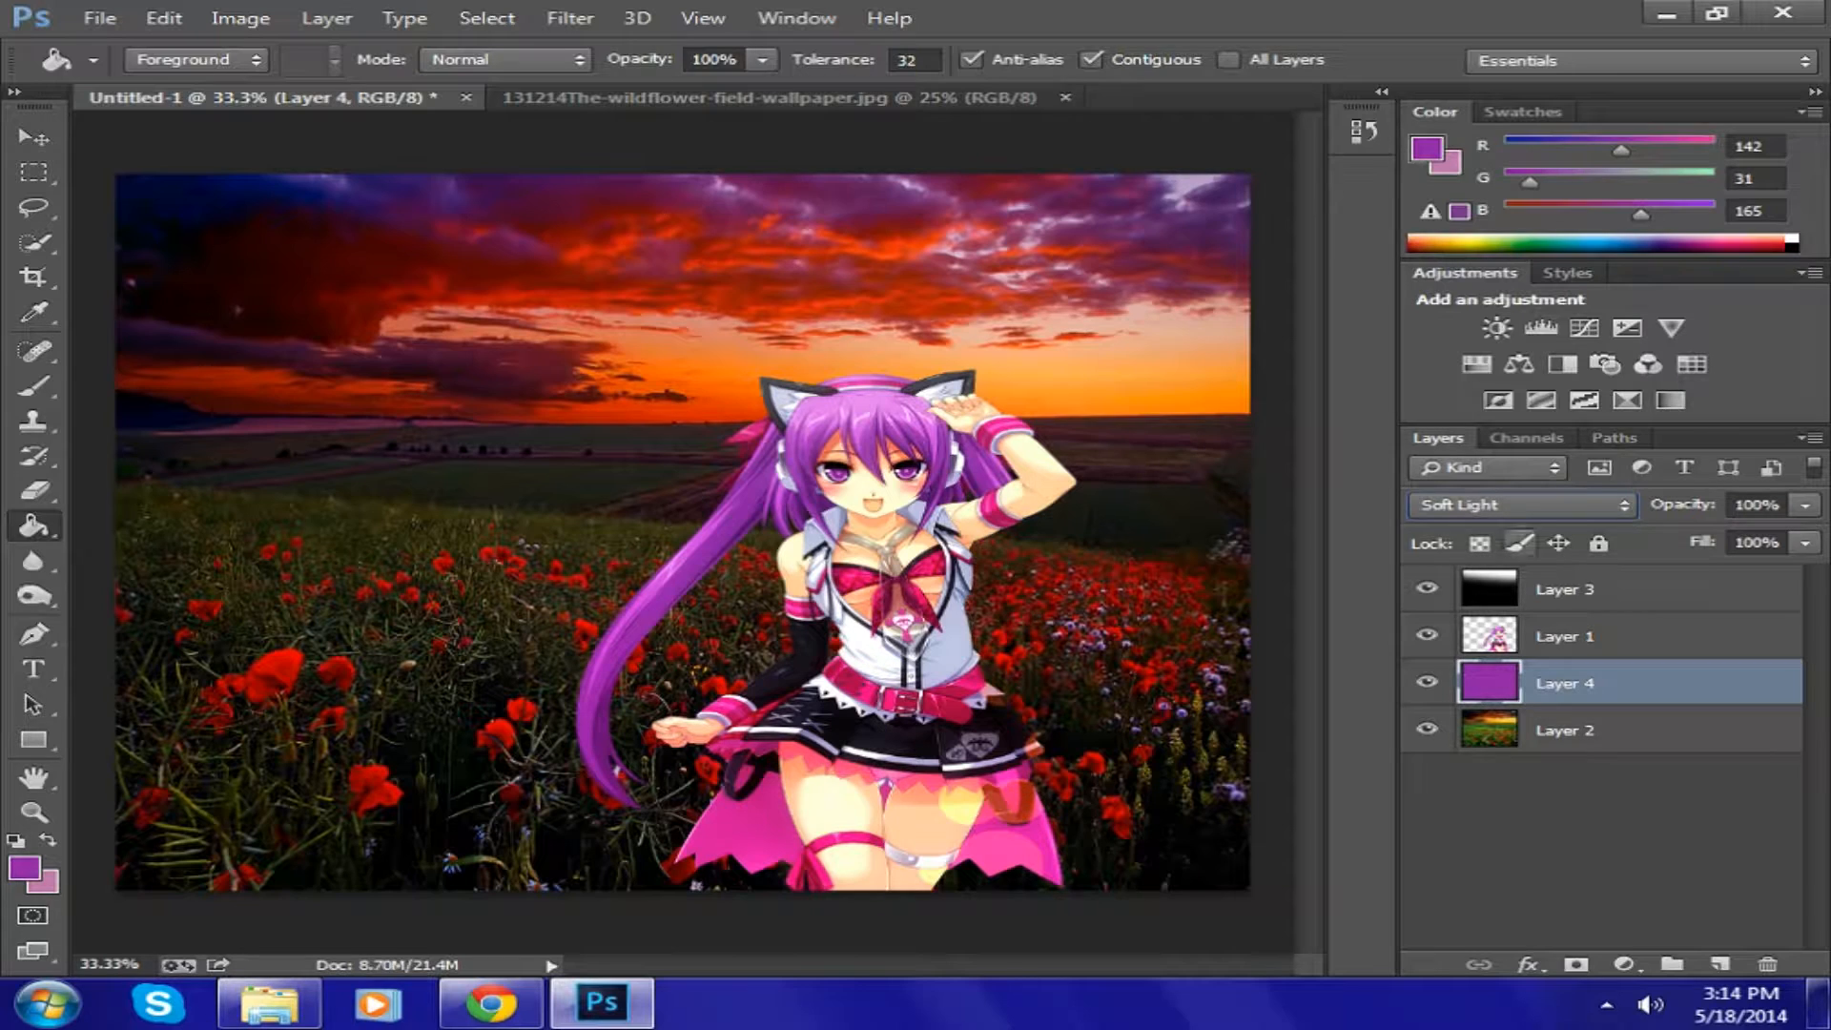
pyautogui.click(1523, 505)
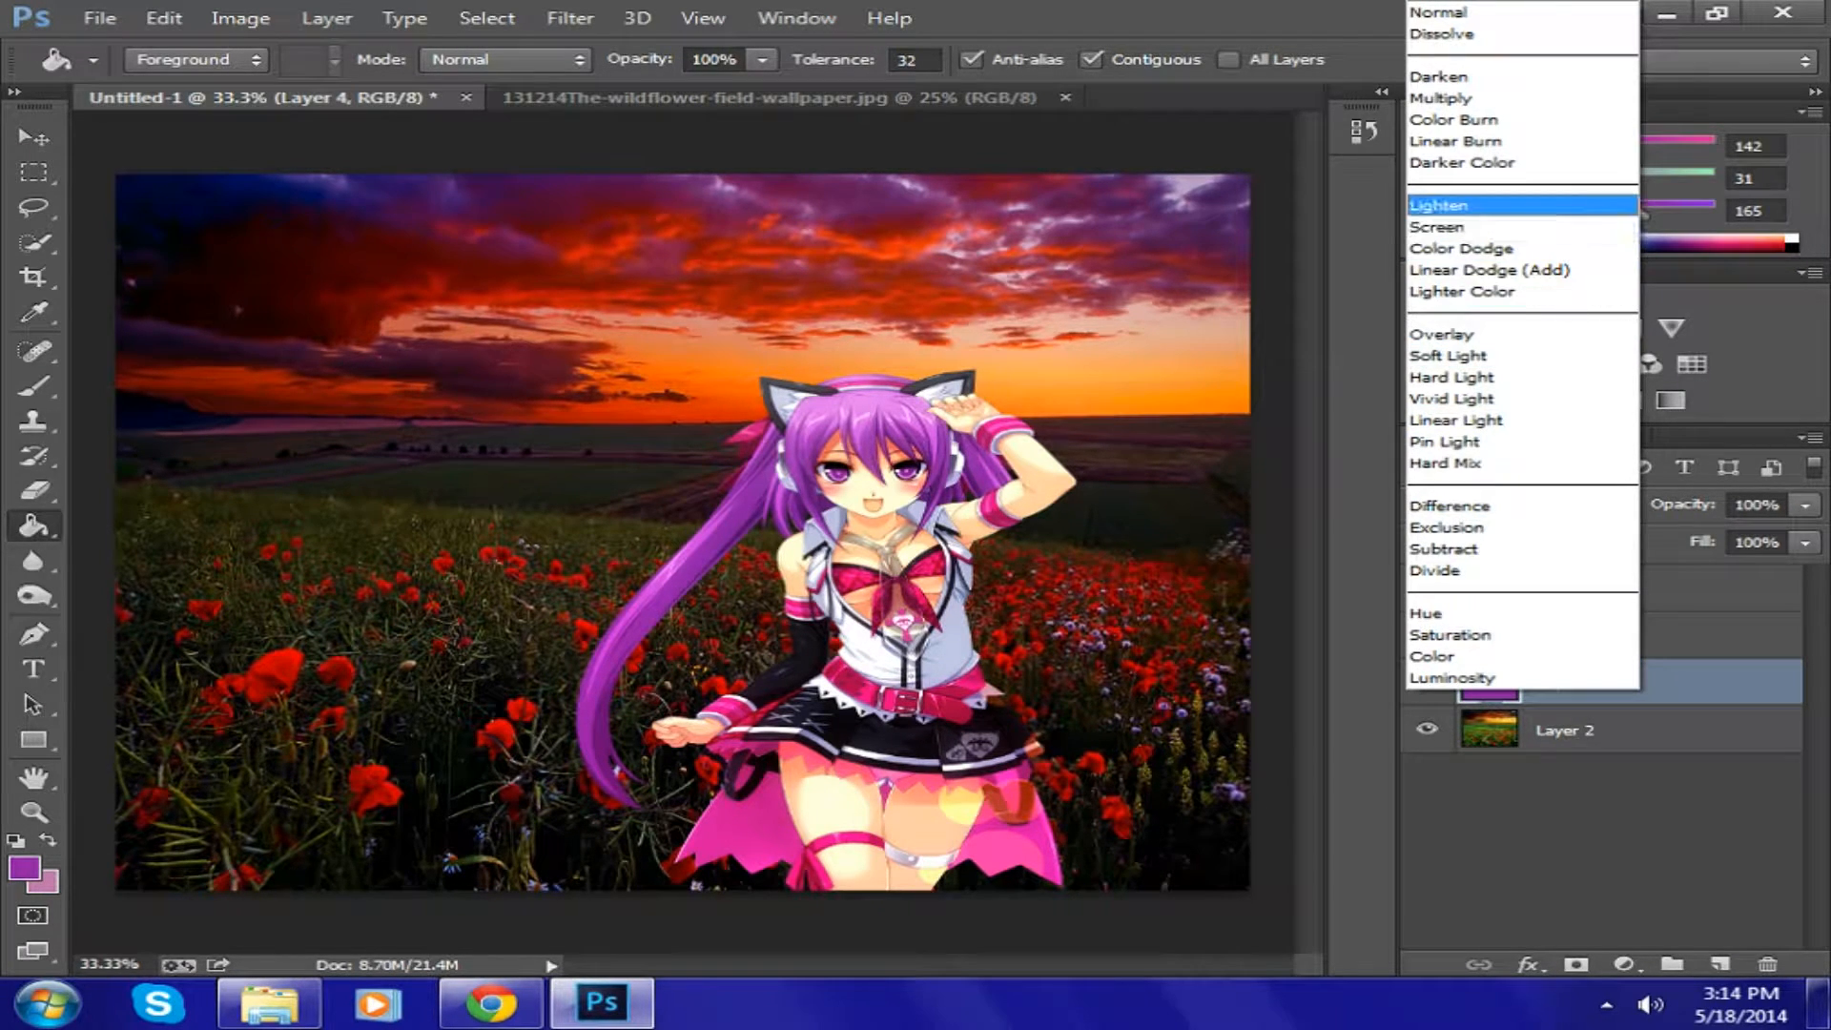
pyautogui.click(1469, 119)
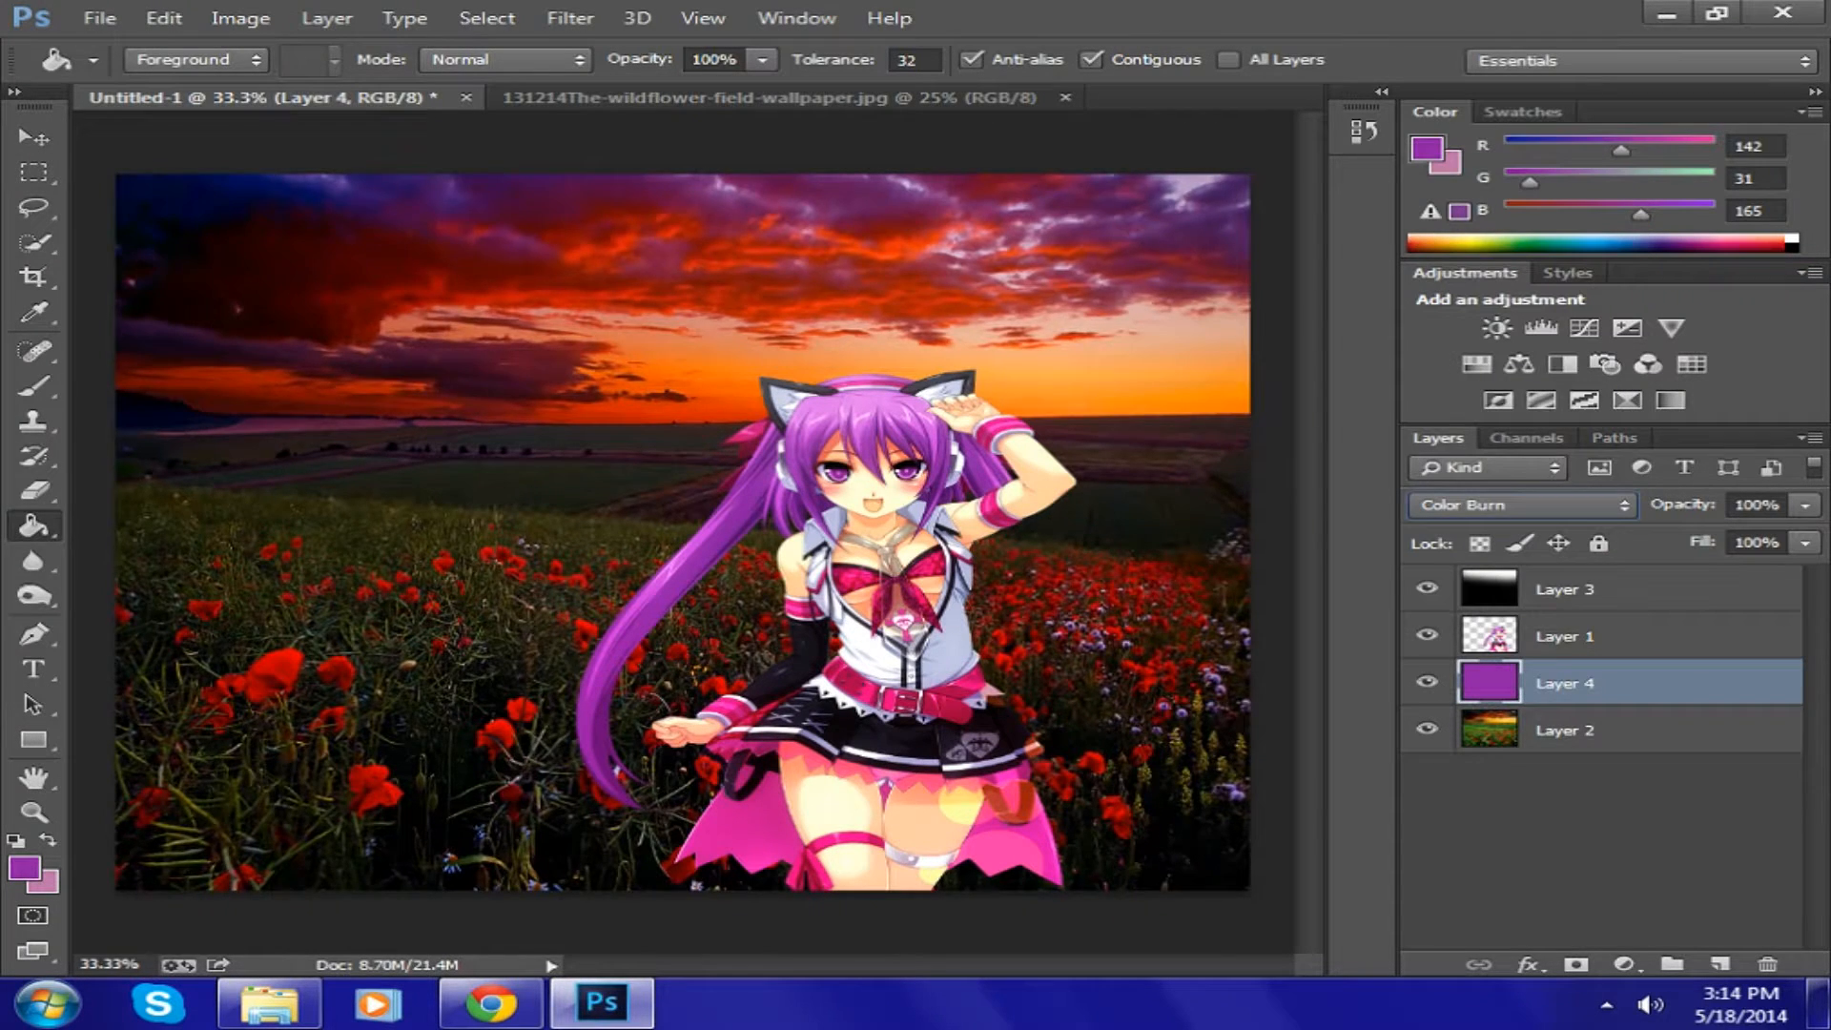
pyautogui.click(1523, 505)
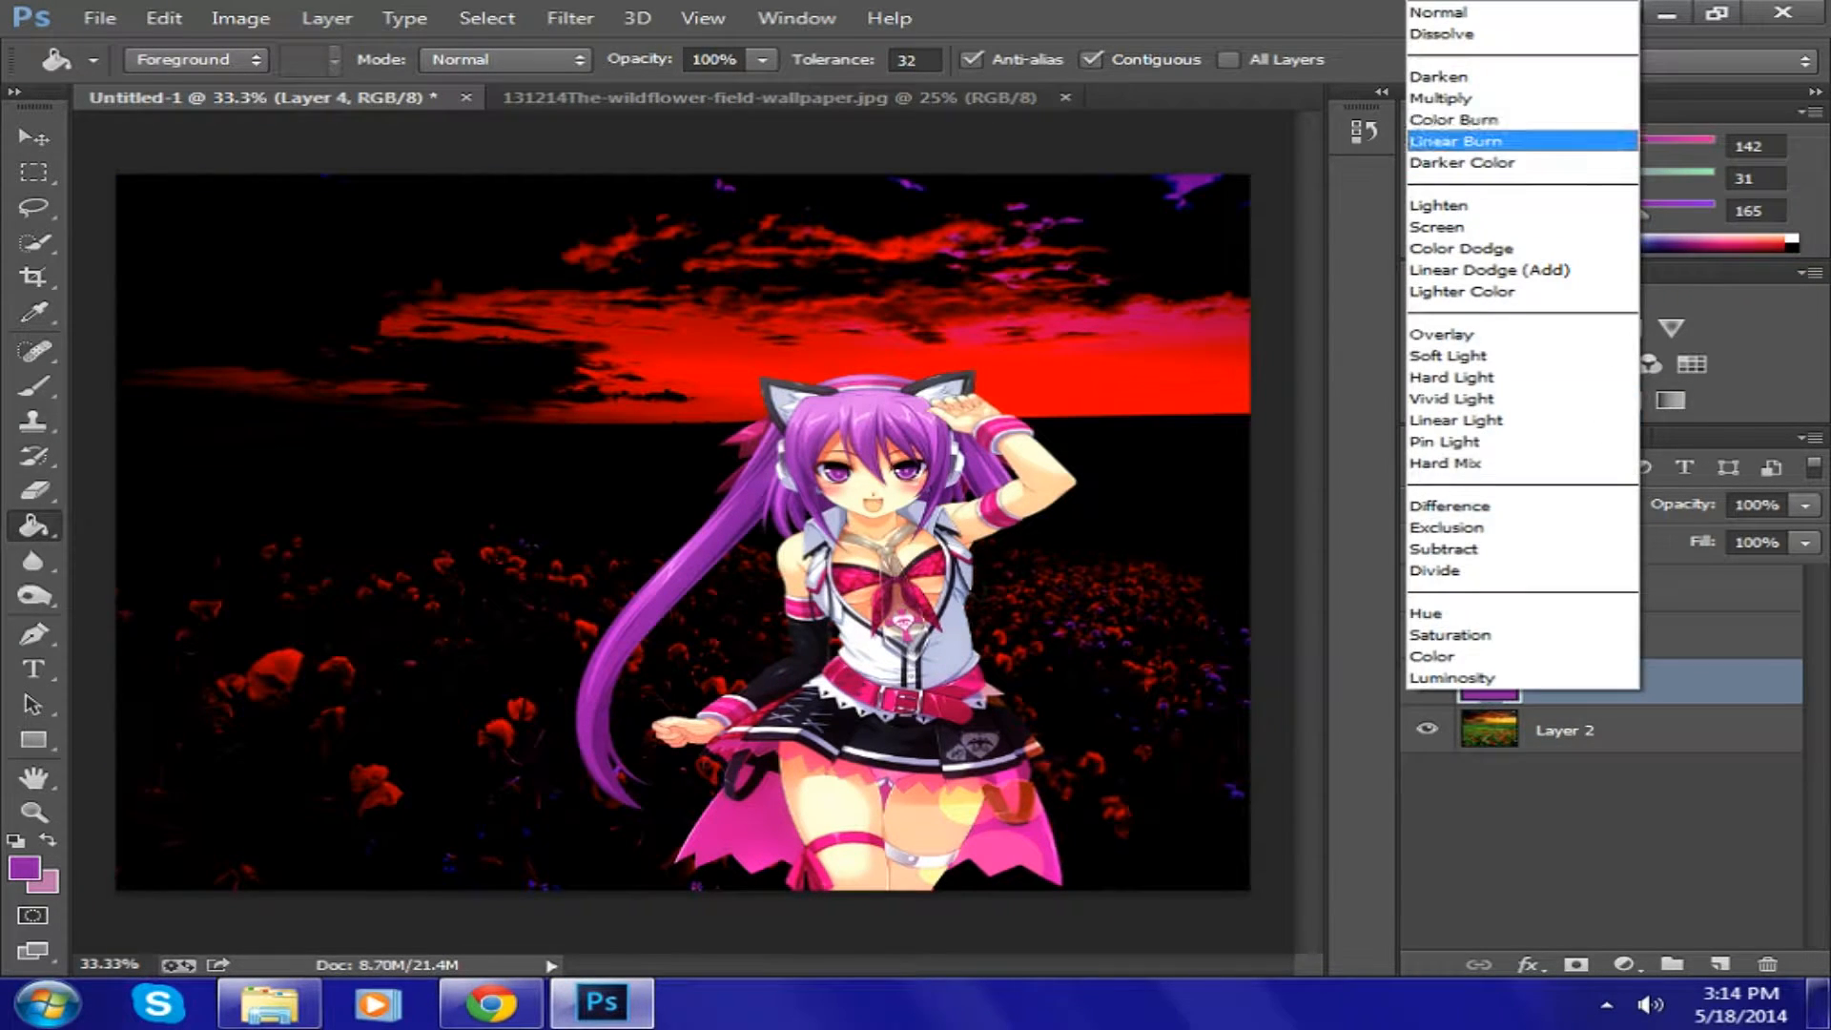
pyautogui.click(1469, 141)
pyautogui.click(1522, 505)
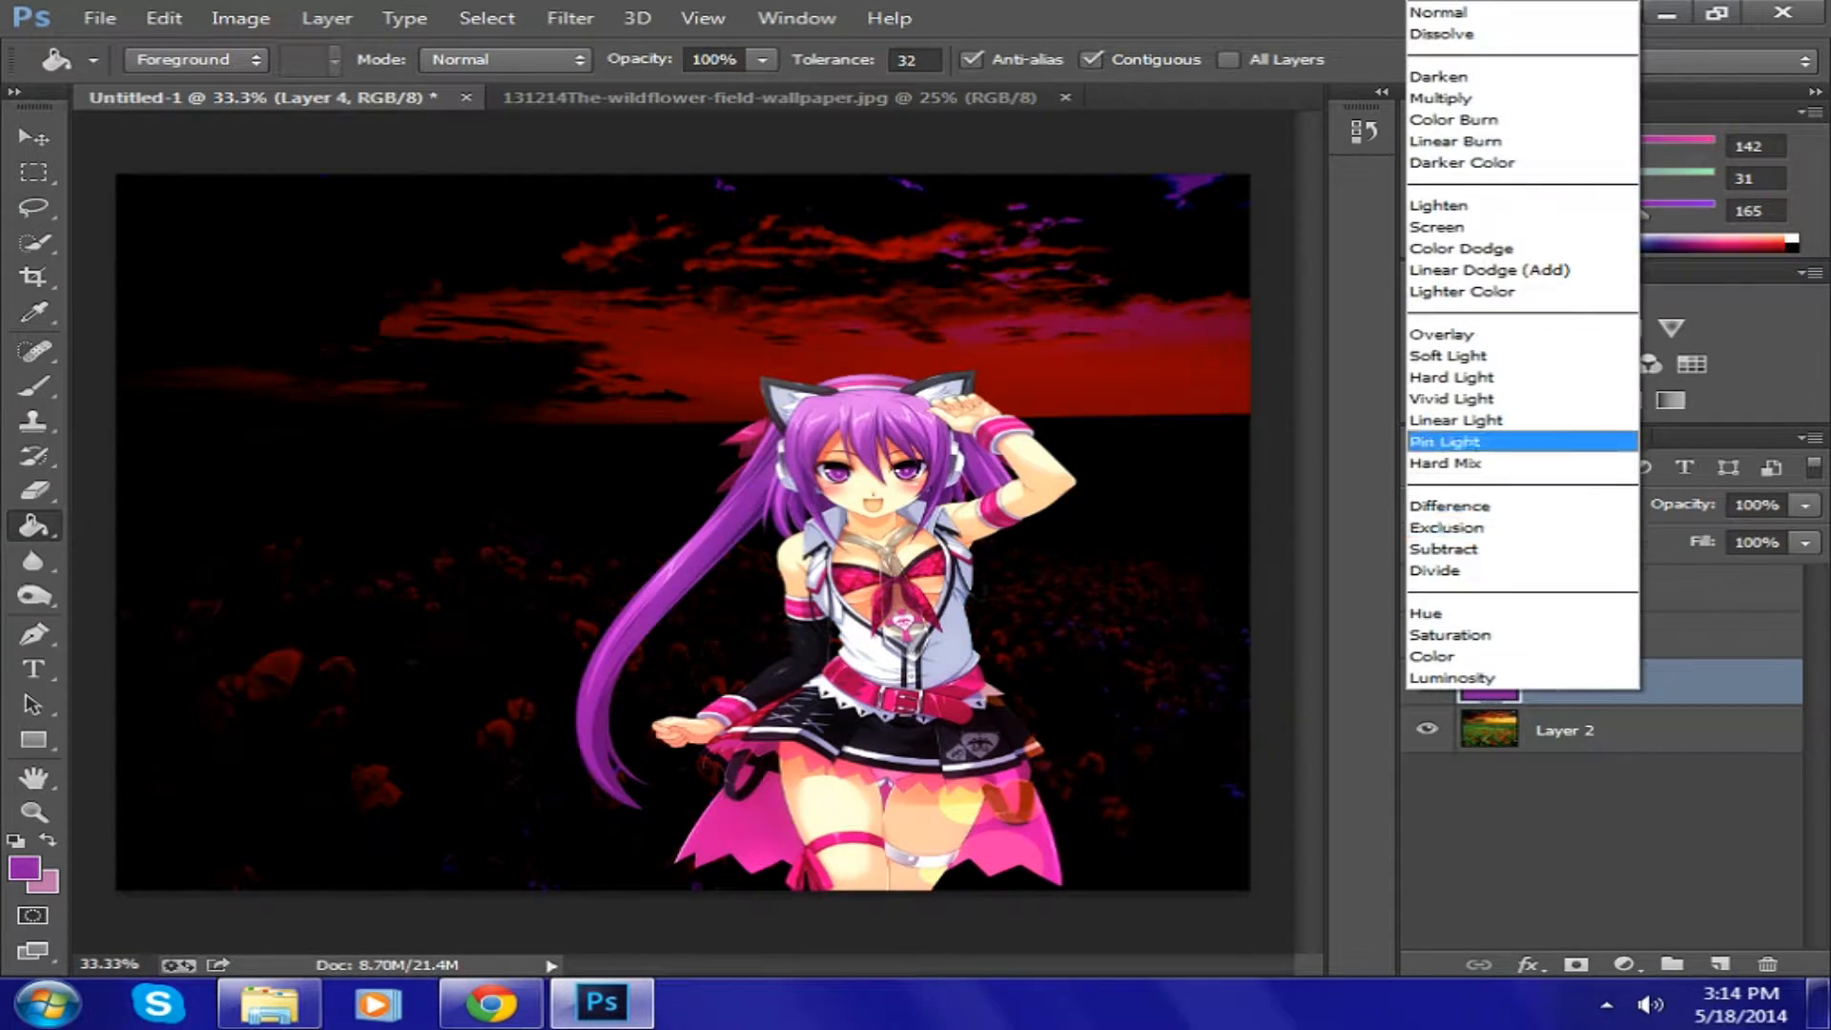
pyautogui.click(1469, 412)
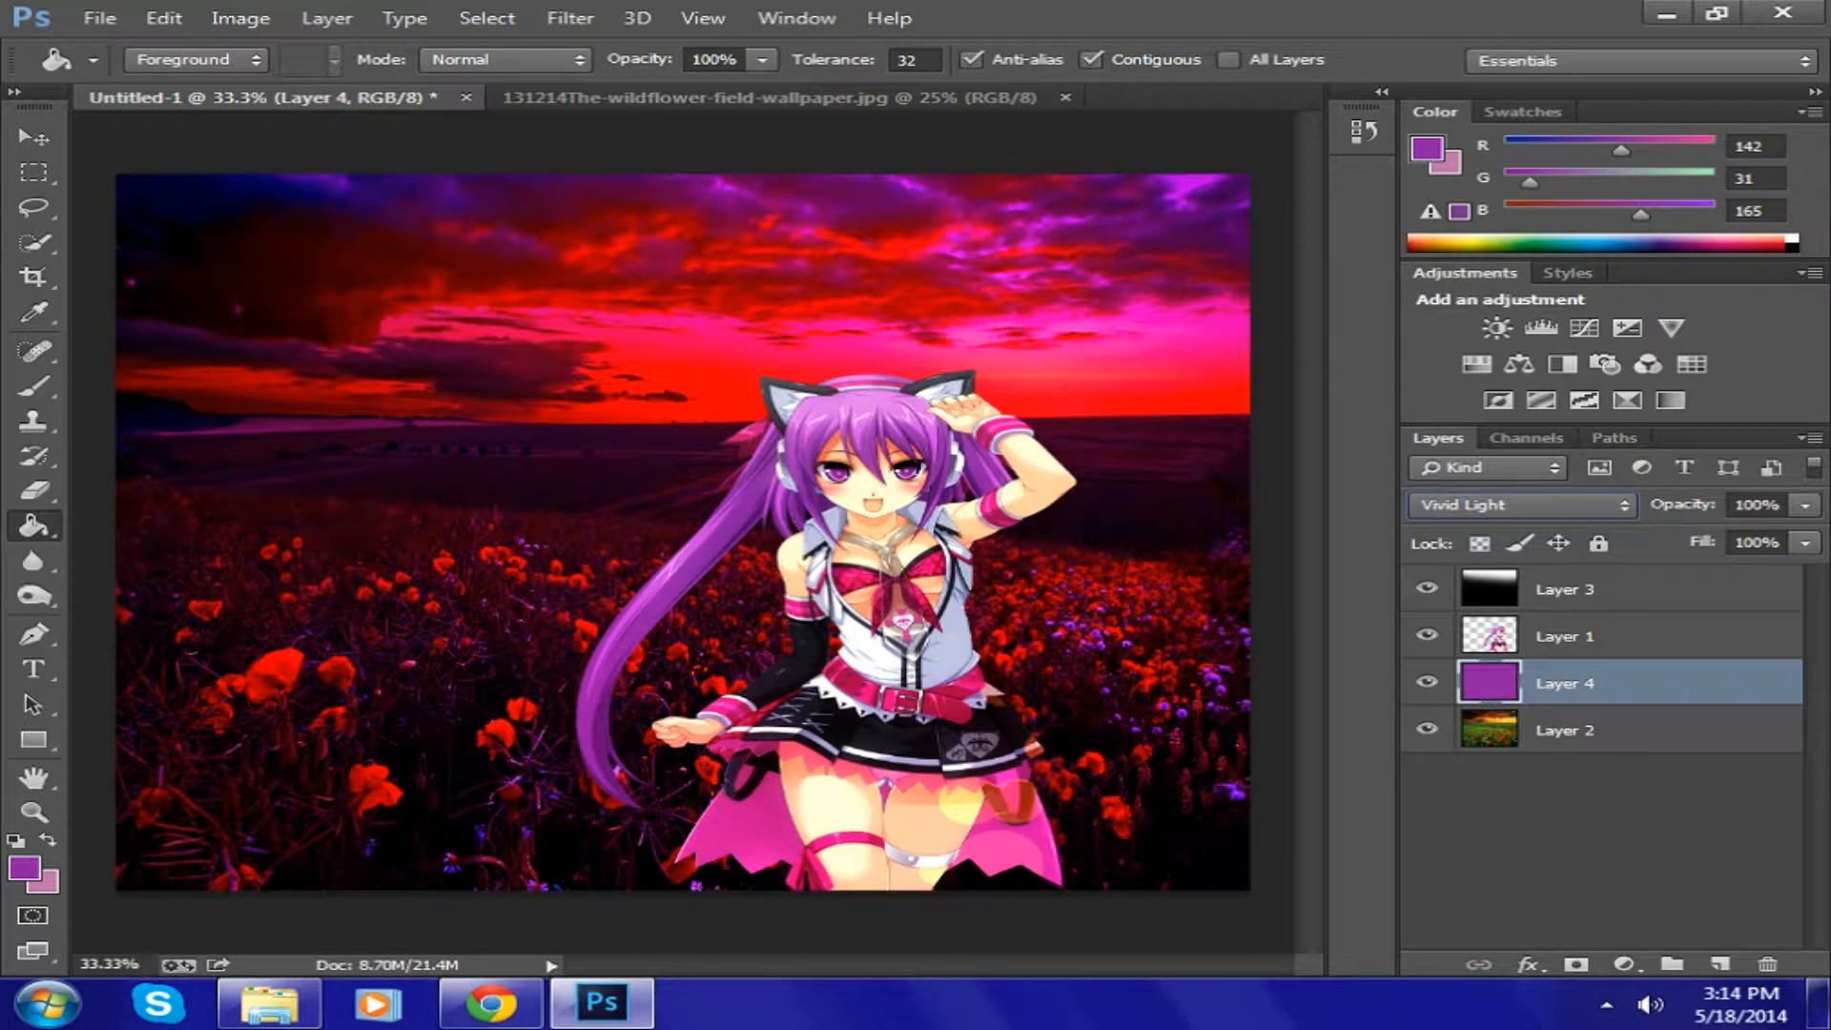
# - Try the Hard Light, Screen, Hard Mix and Pin Light blend modes on the purple layer
pyautogui.click(1523, 504)
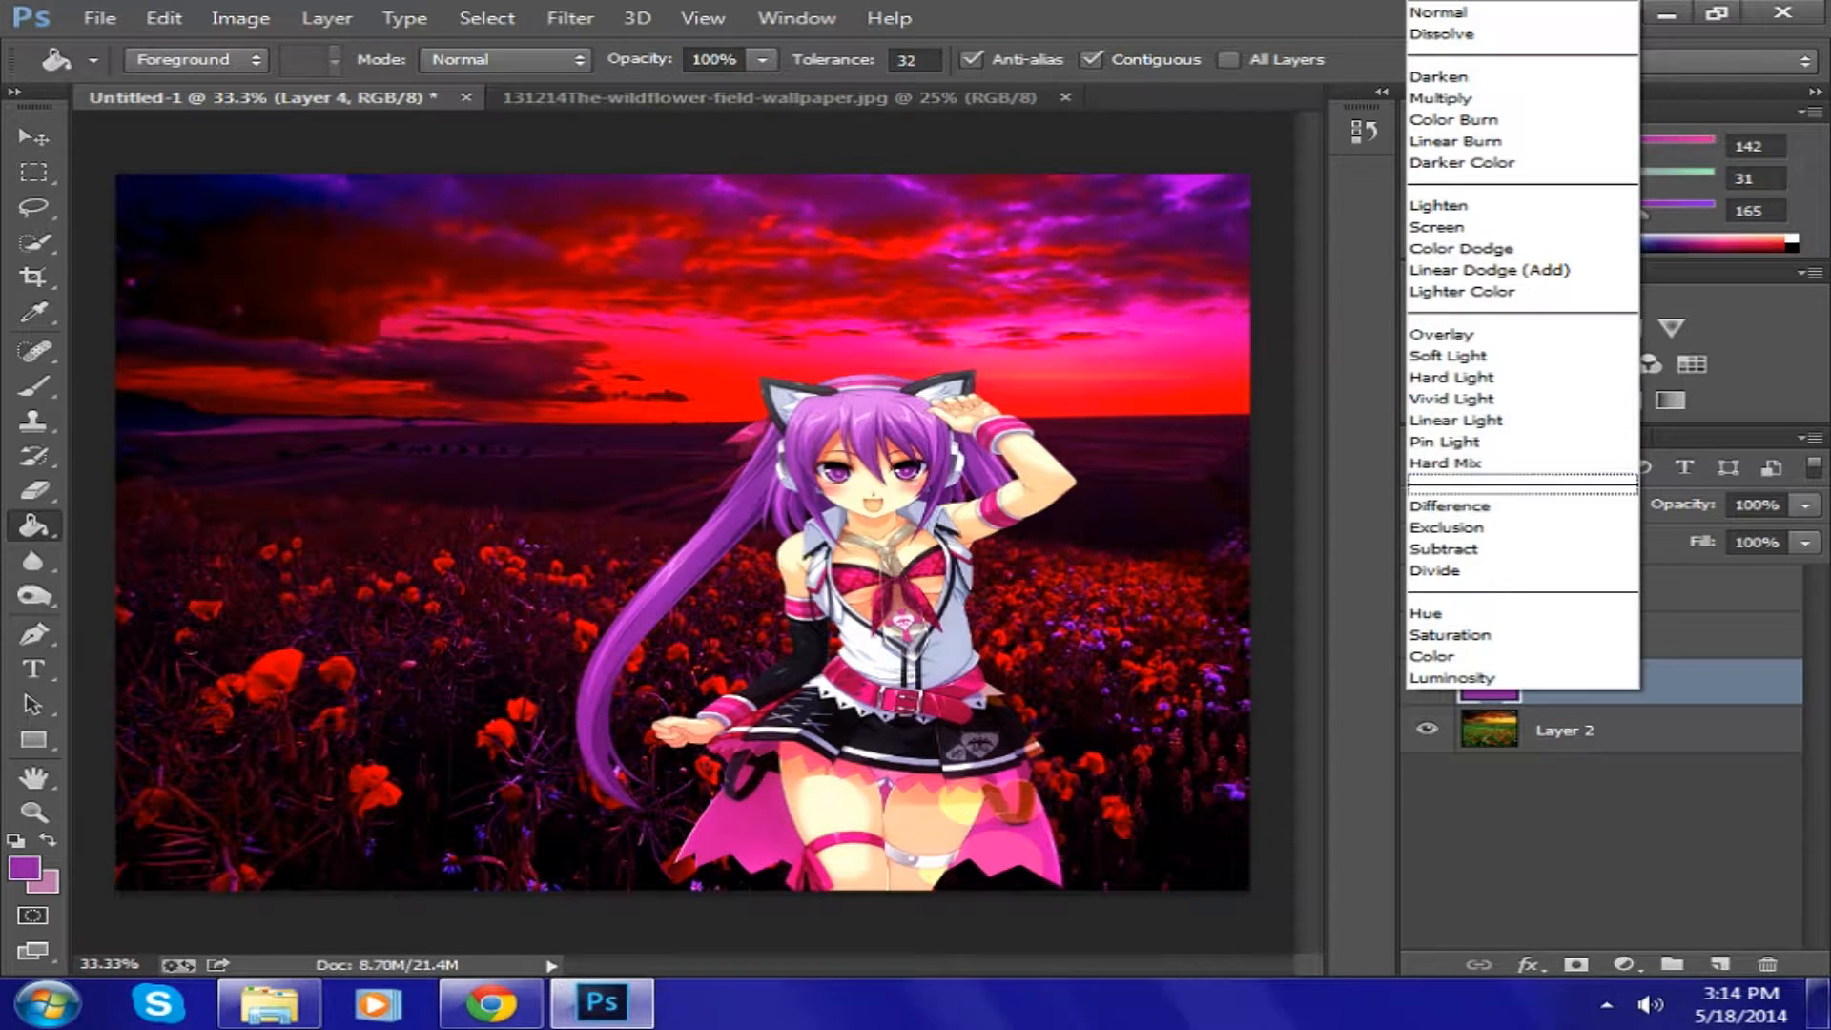
pyautogui.click(1469, 378)
pyautogui.click(1522, 504)
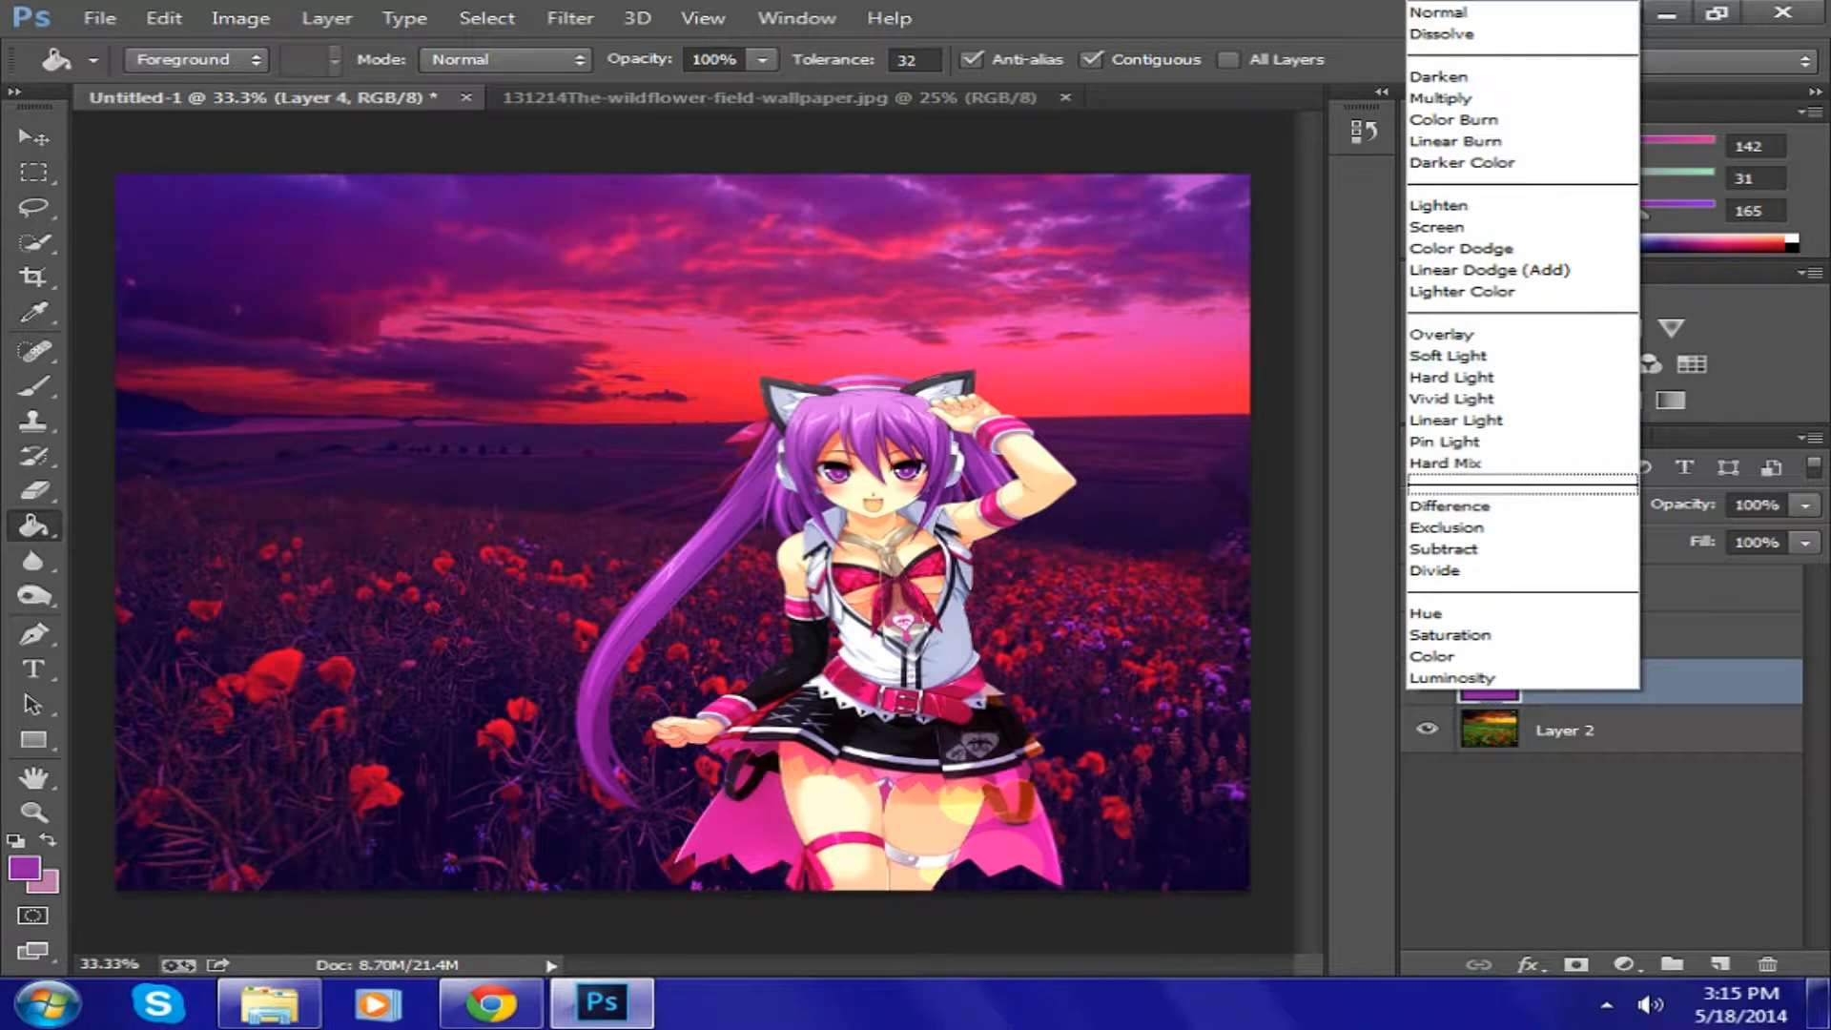
pyautogui.click(1469, 227)
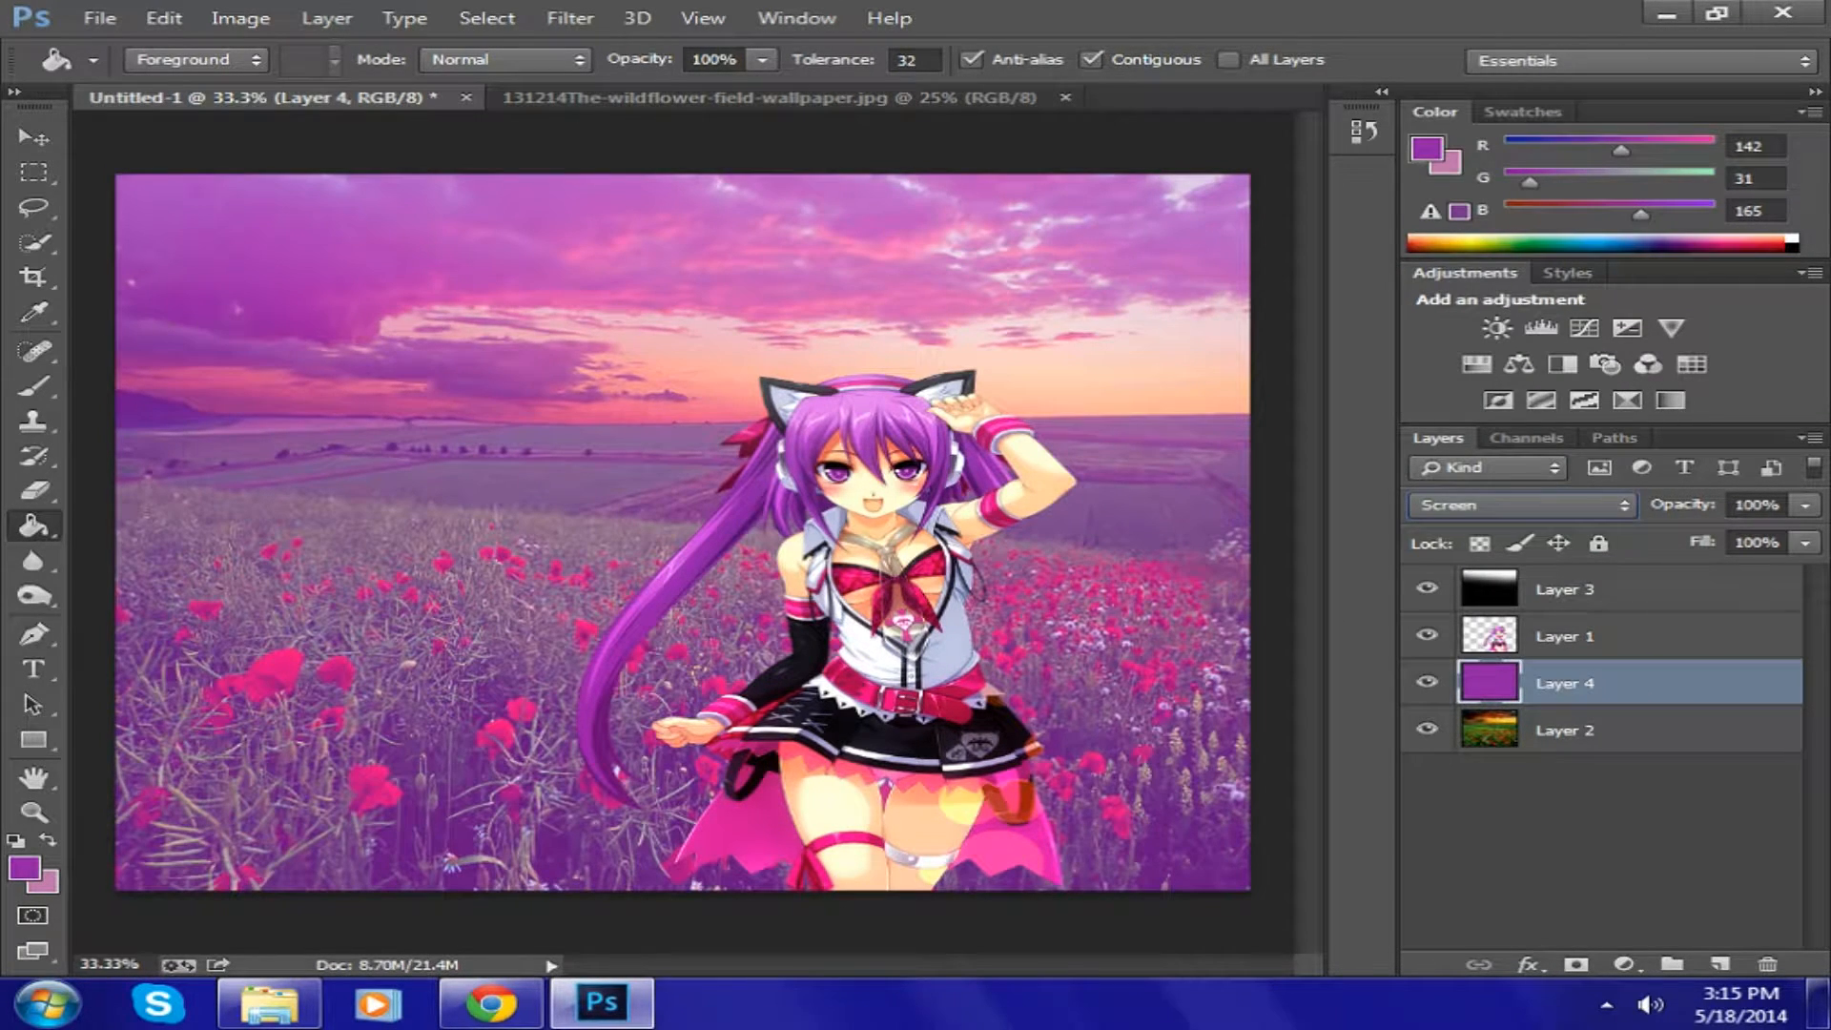
pyautogui.click(1521, 506)
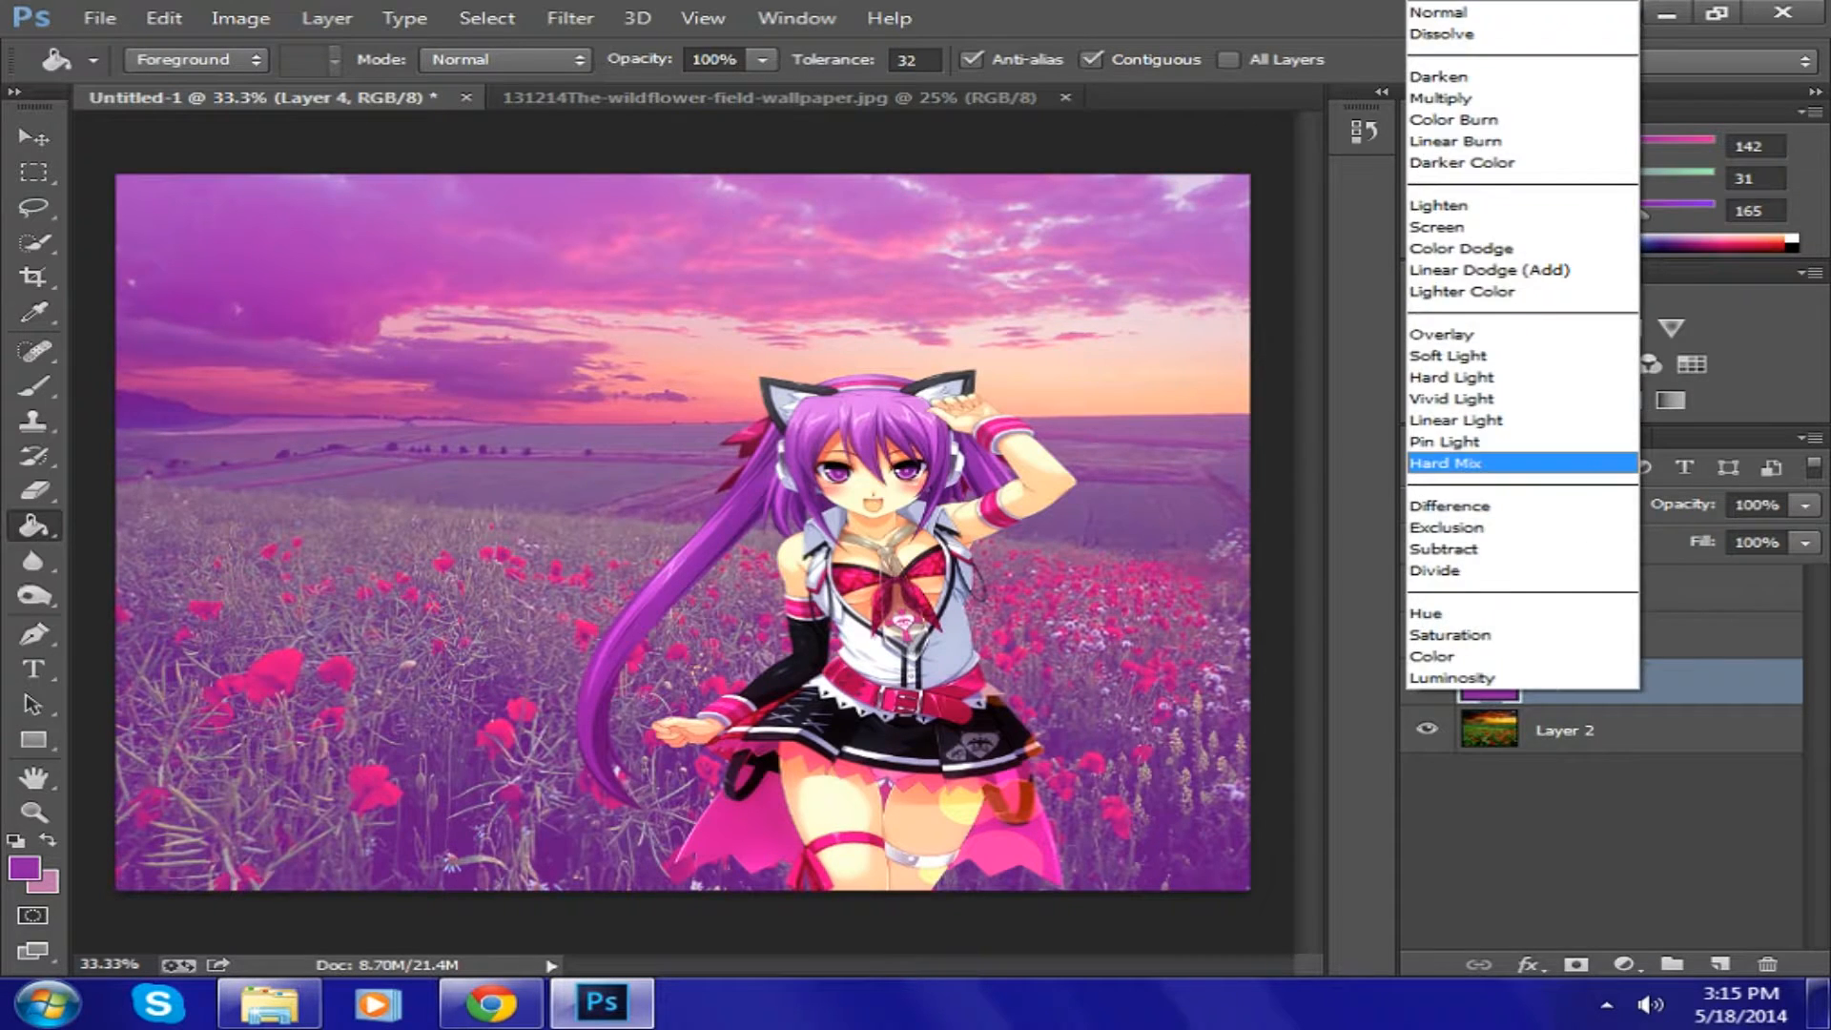
pyautogui.click(1488, 464)
pyautogui.click(1521, 505)
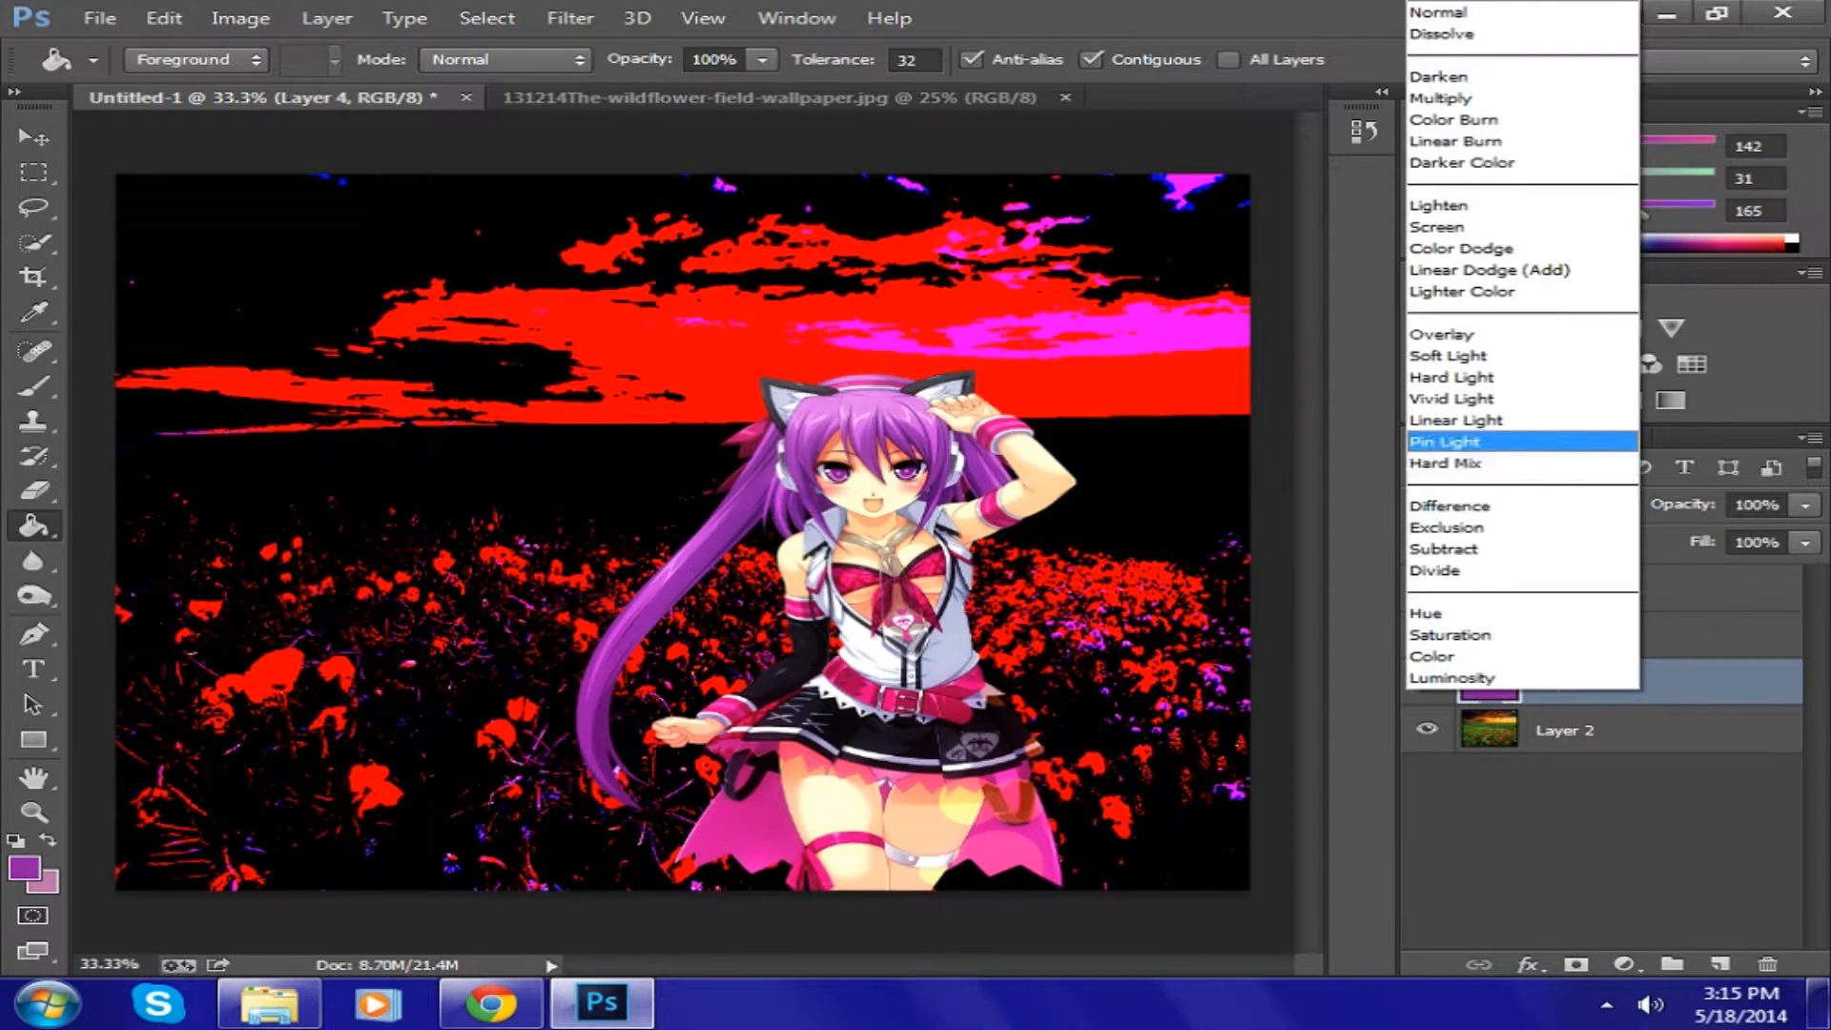
pyautogui.click(1445, 442)
# - Try the purple layer in Overlay mode and lower its opacity to 65%
pyautogui.click(1522, 505)
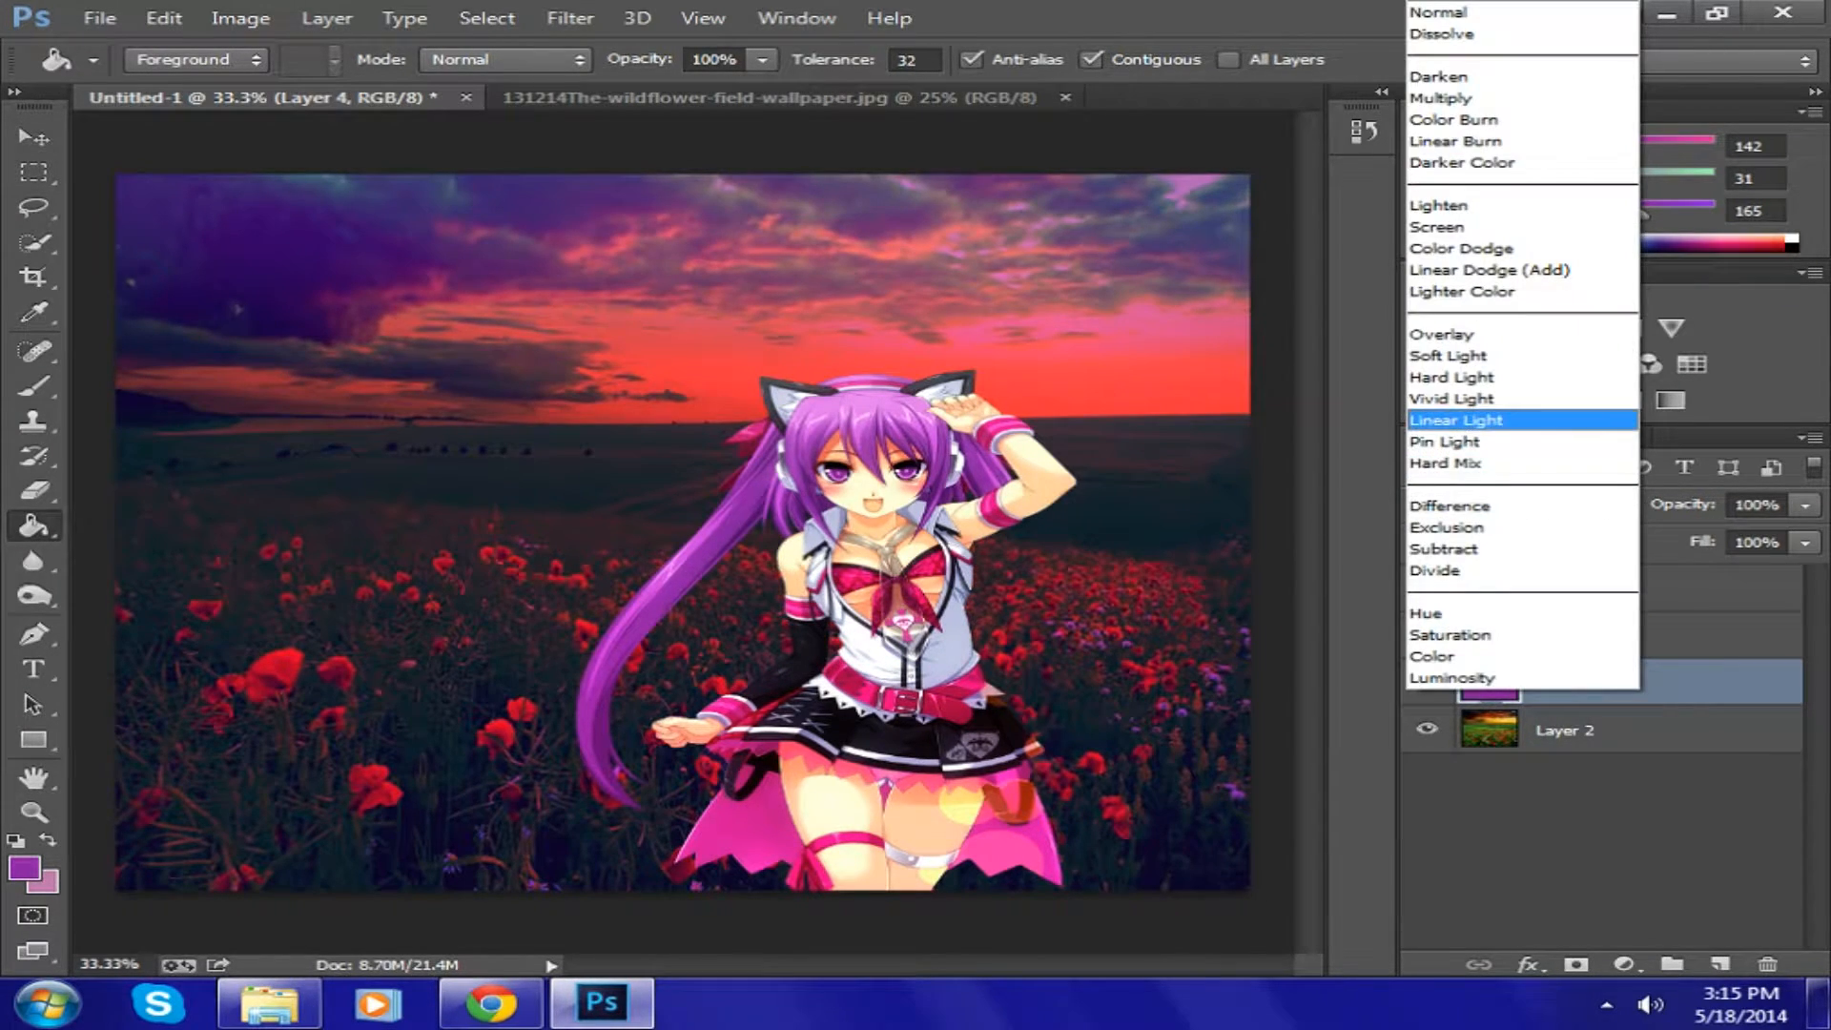
pyautogui.click(1442, 333)
pyautogui.click(1522, 505)
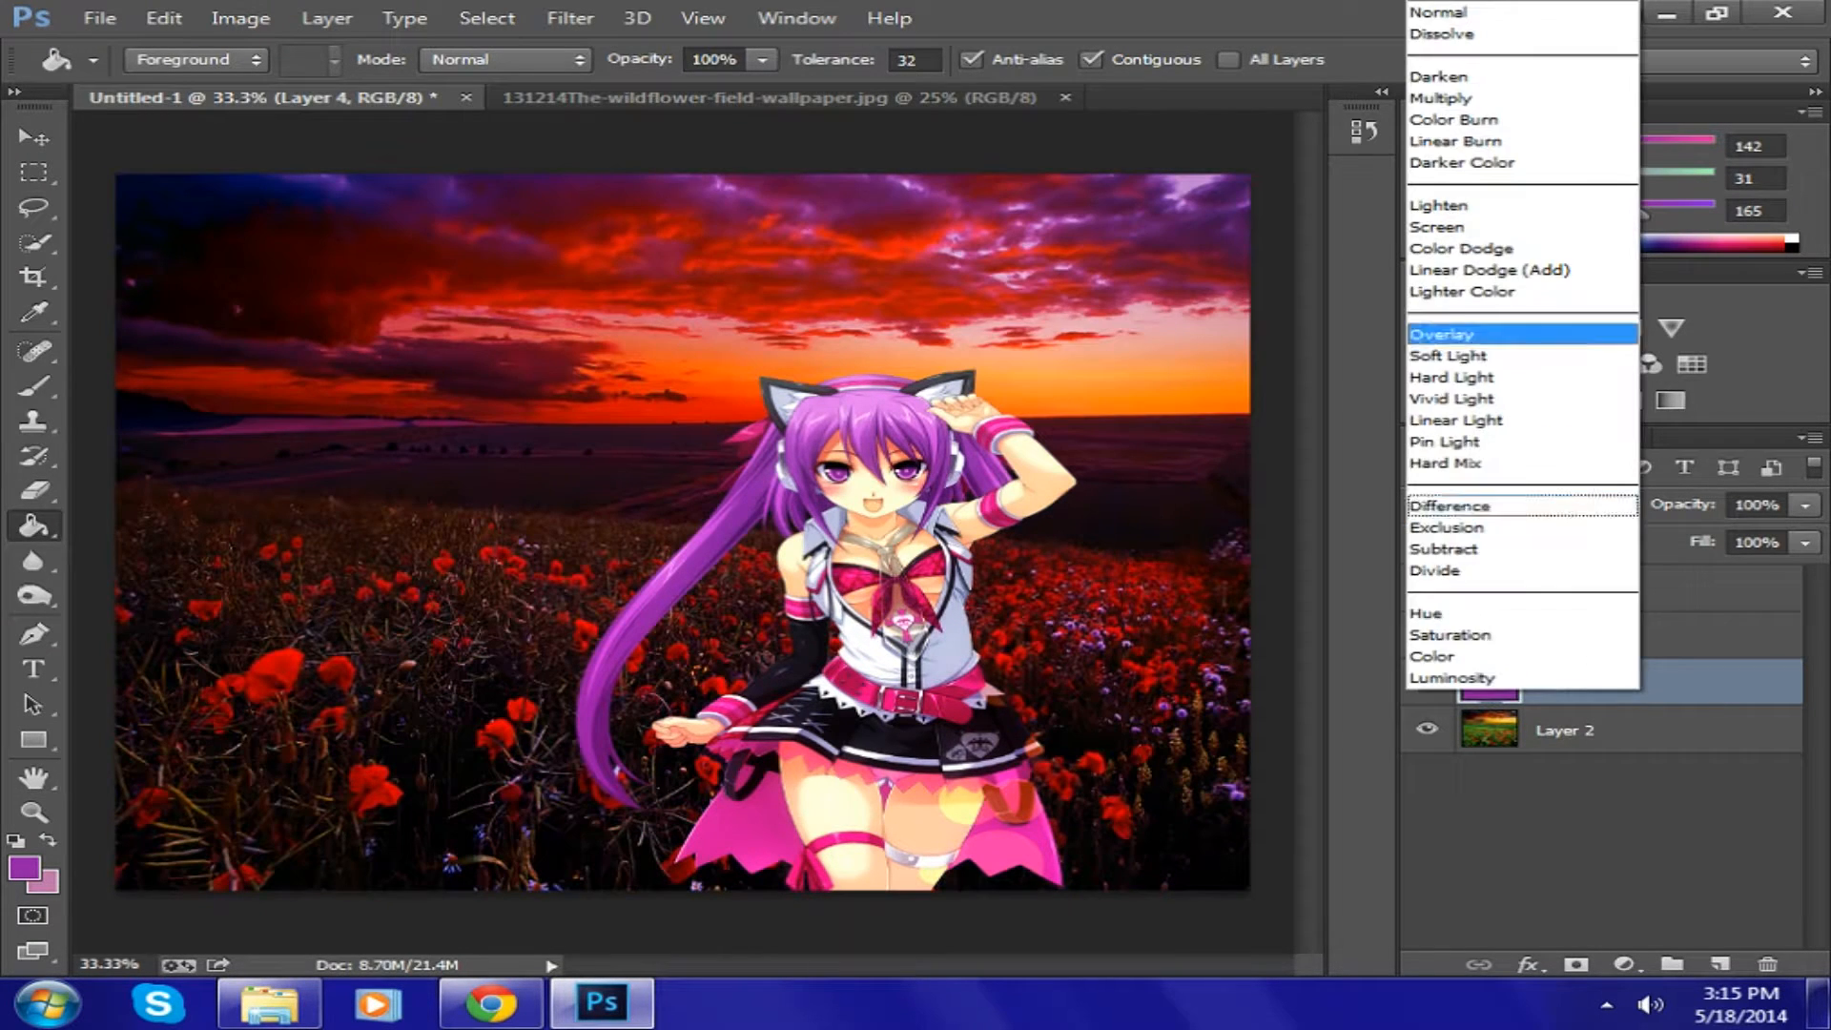
pyautogui.click(1805, 506)
pyautogui.click(1806, 506)
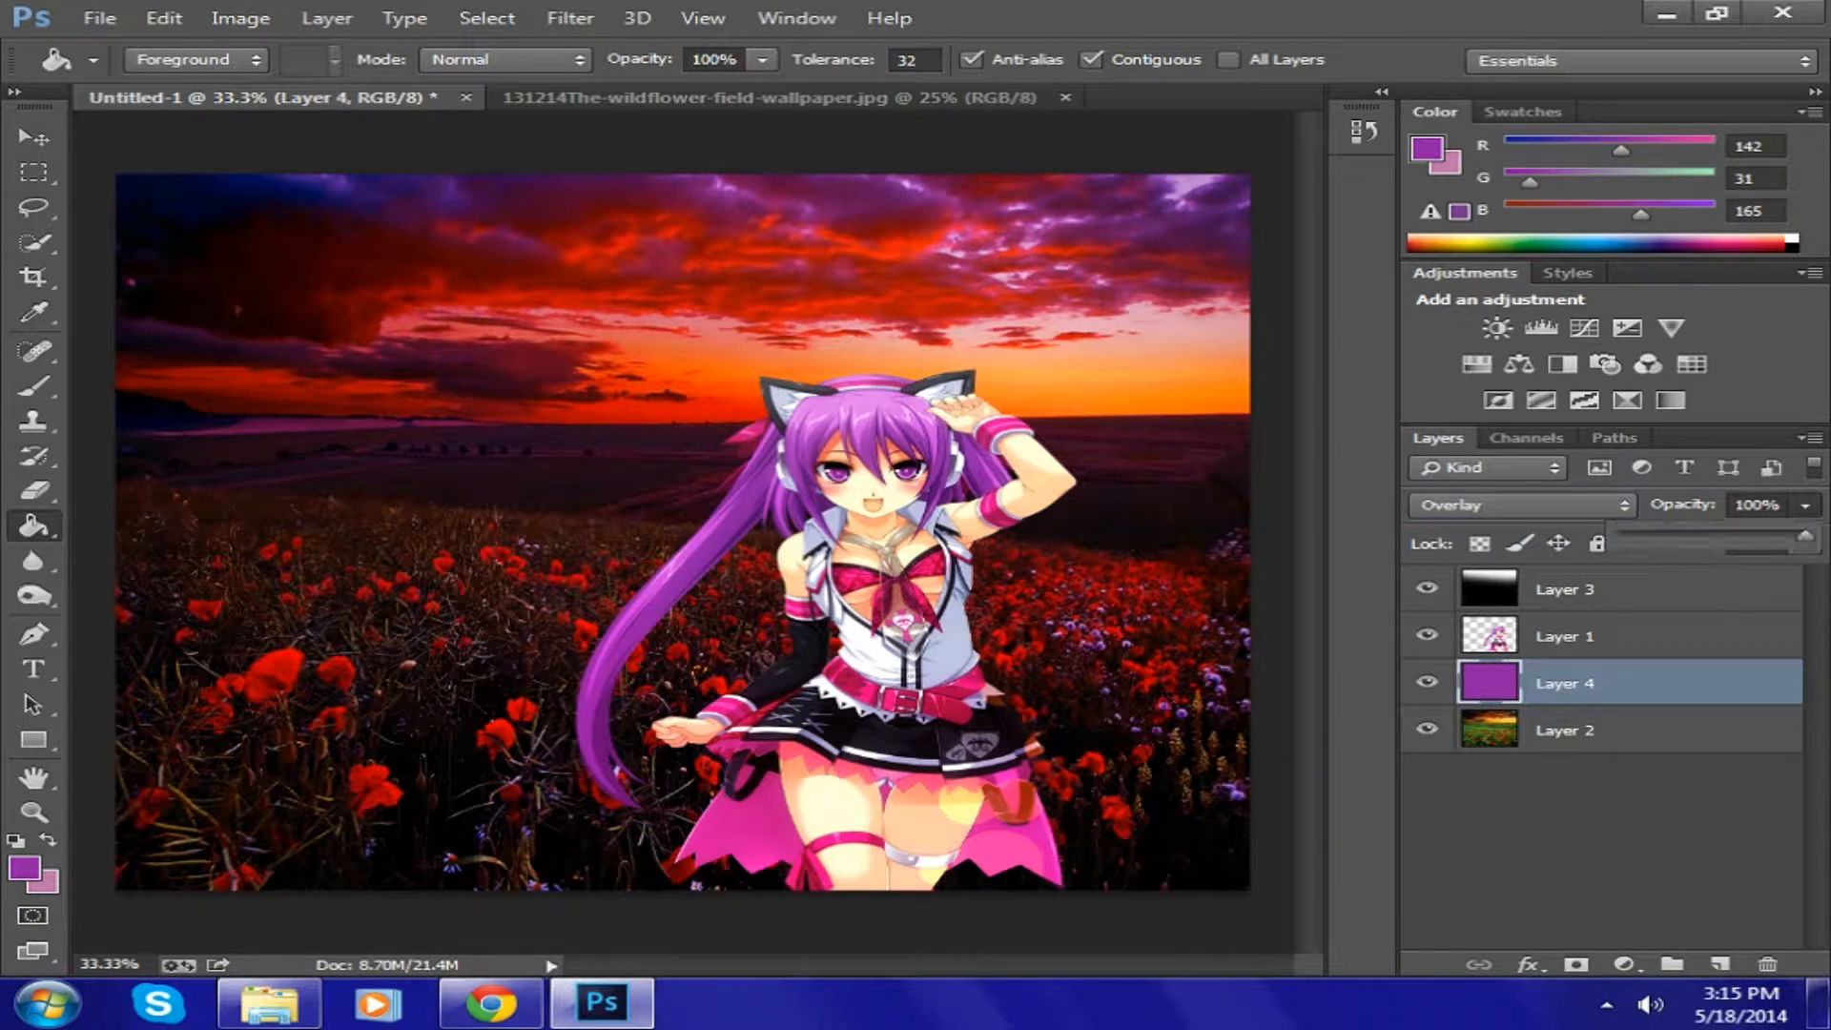
pyautogui.moveTo(1806, 535); pyautogui.dragTo(1742, 535)
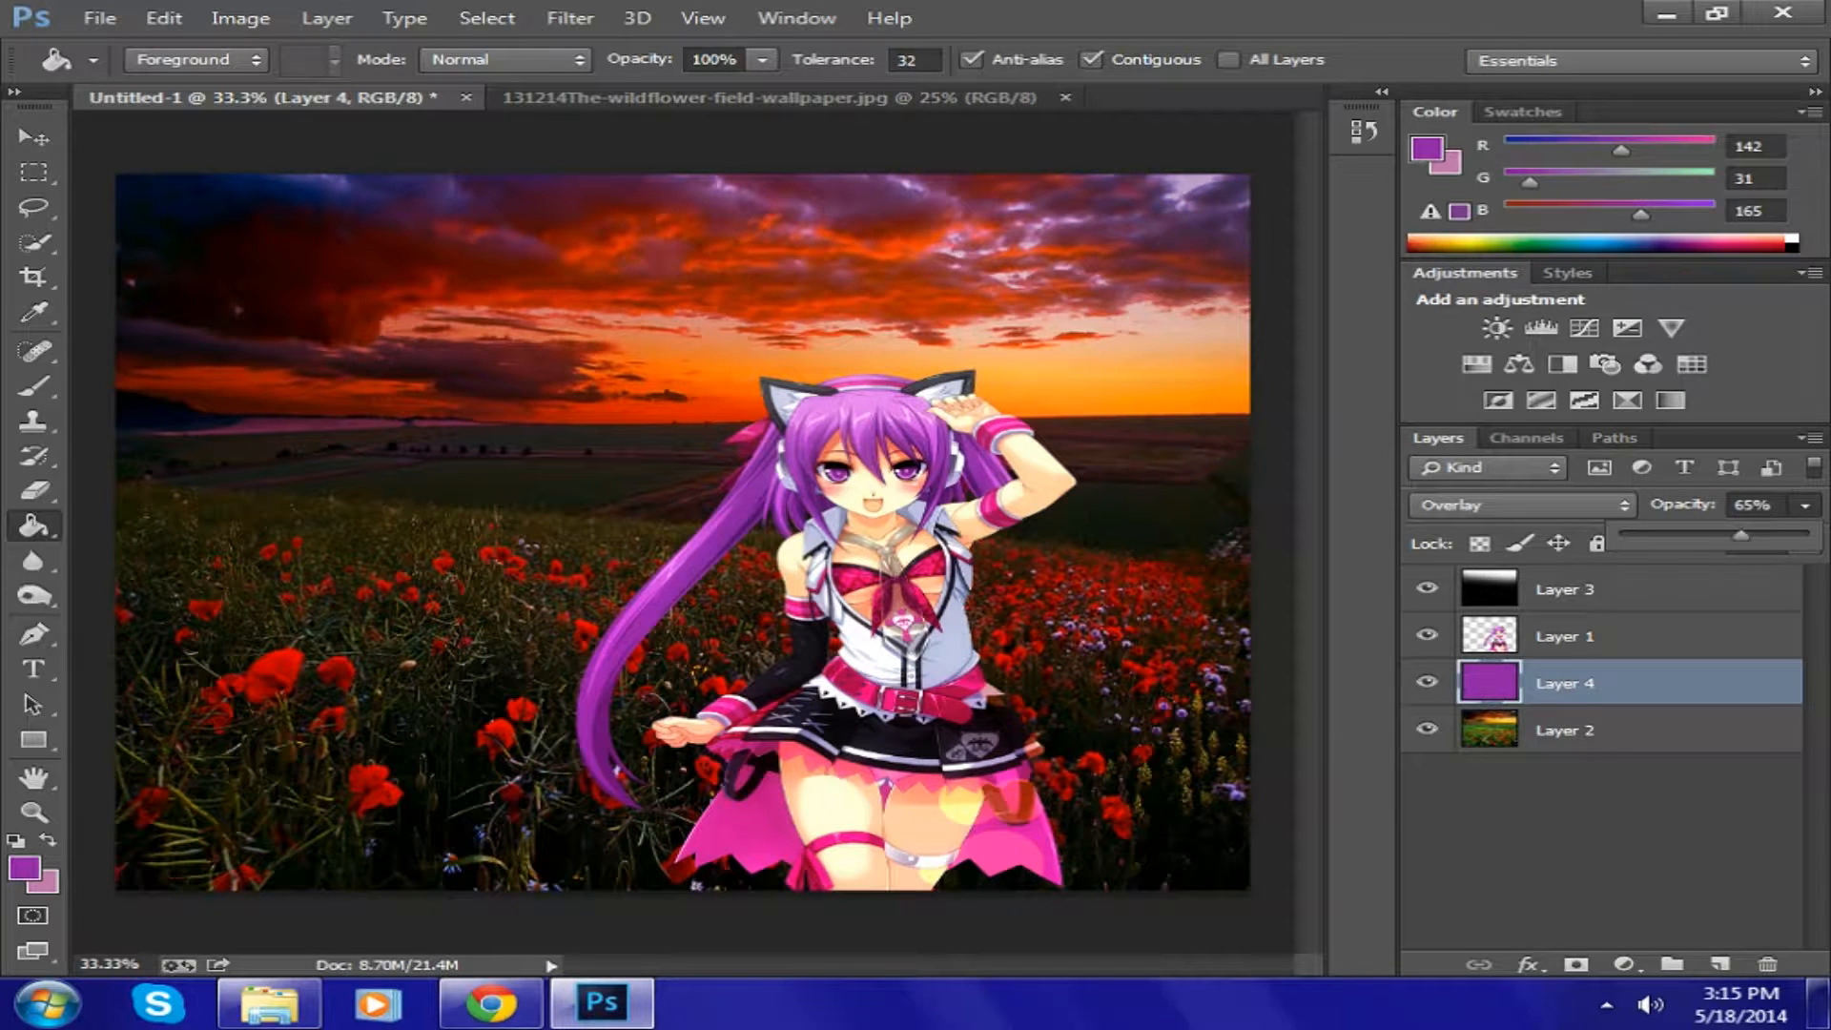
# - Try the purple layer in Soft Light mode and raise its opacity to 100%
pyautogui.click(1521, 505)
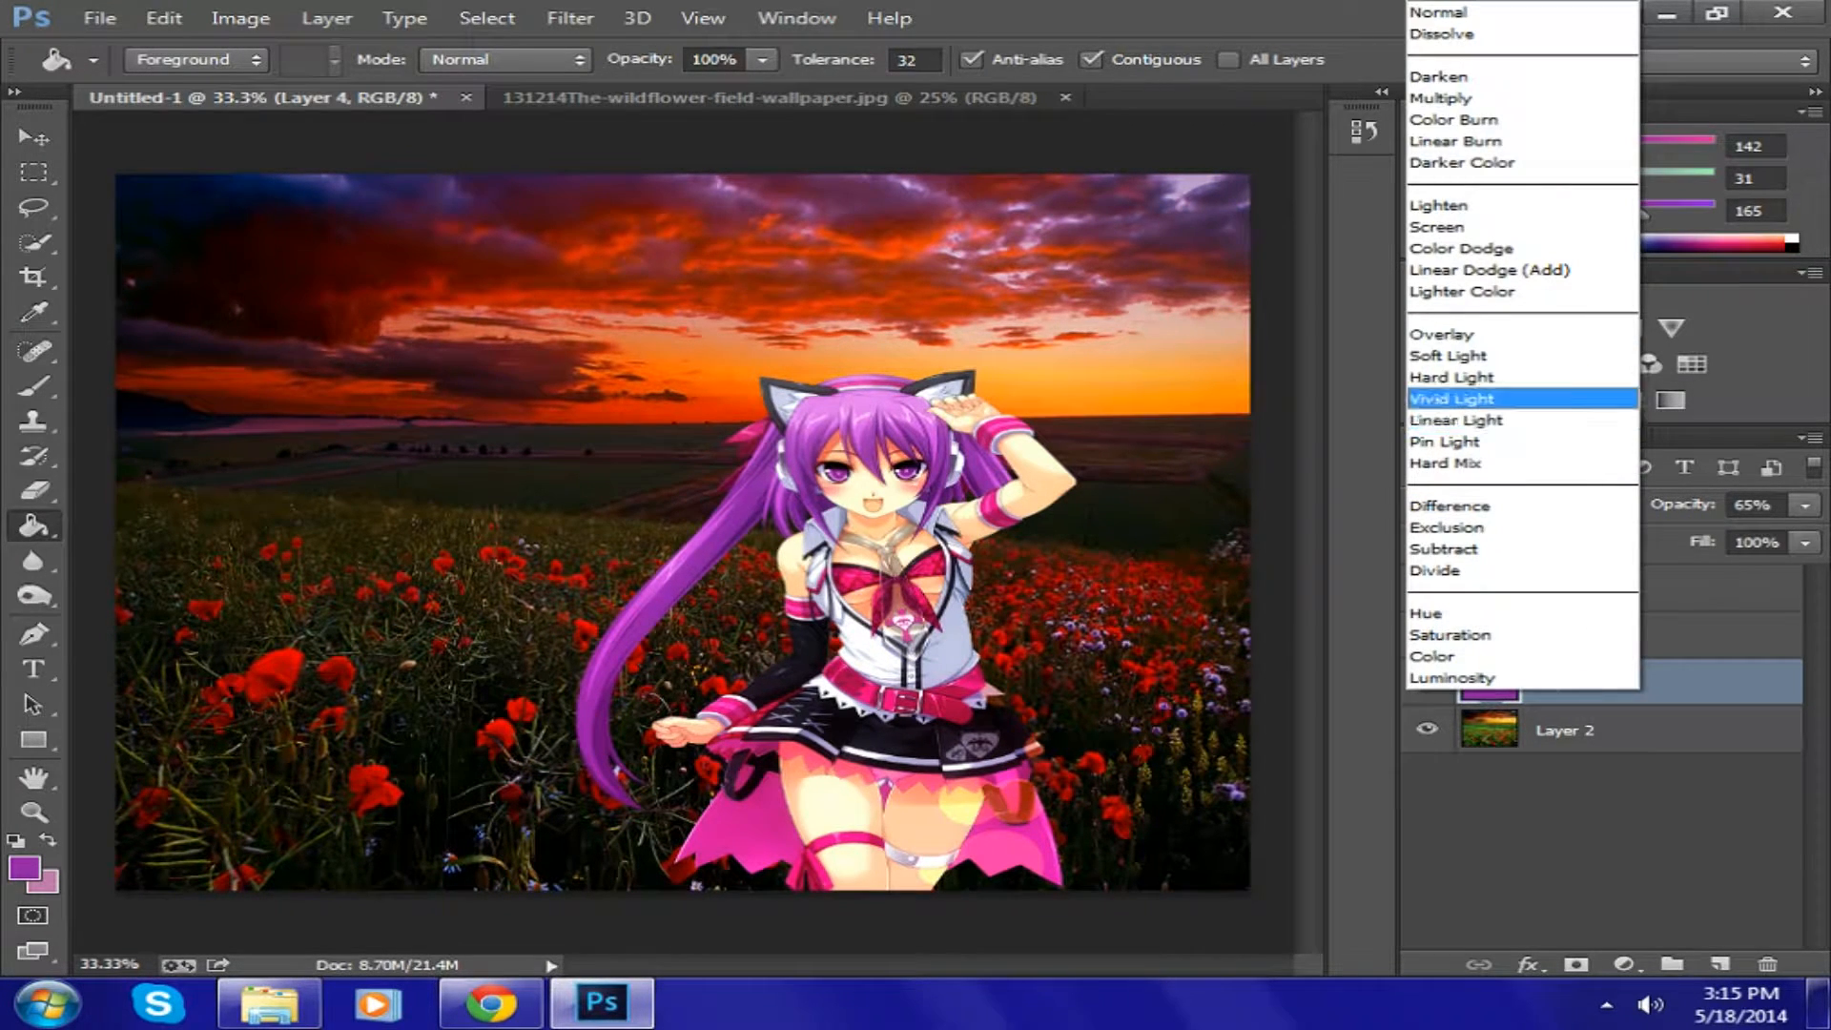
pyautogui.click(1450, 356)
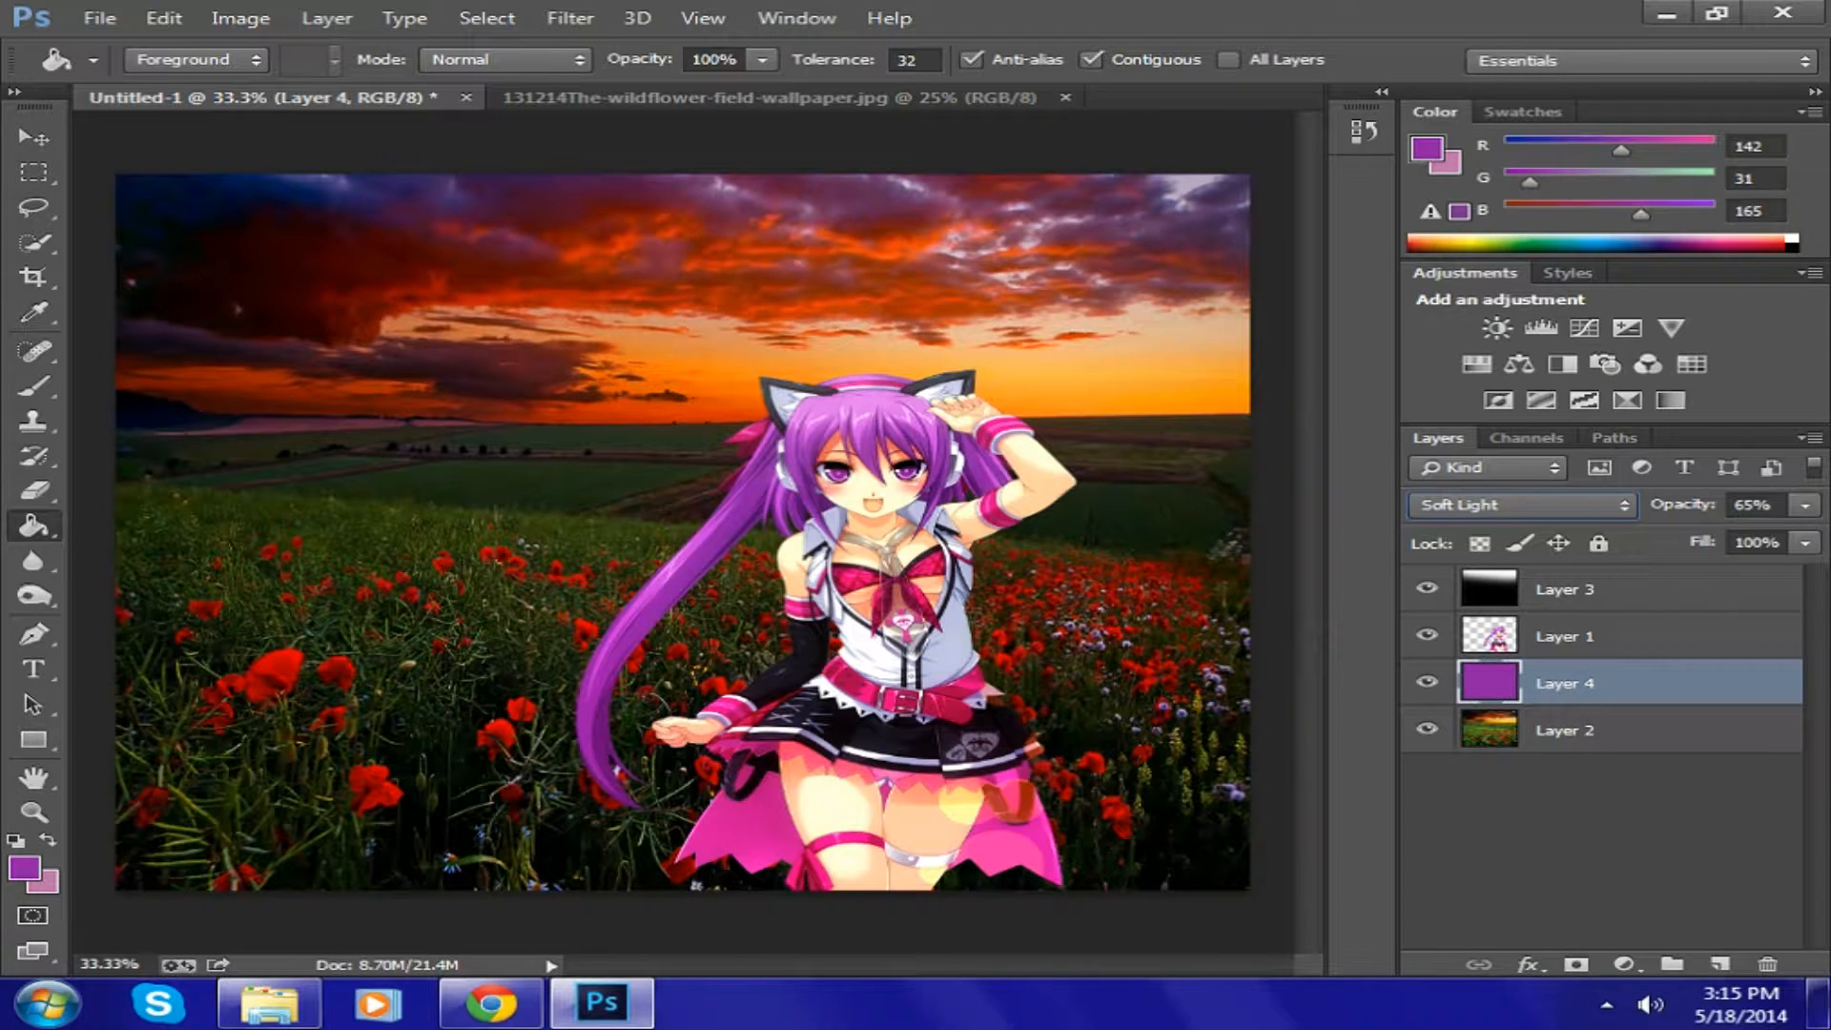
pyautogui.click(1806, 506)
pyautogui.moveTo(1750, 535); pyautogui.dragTo(1815, 535)
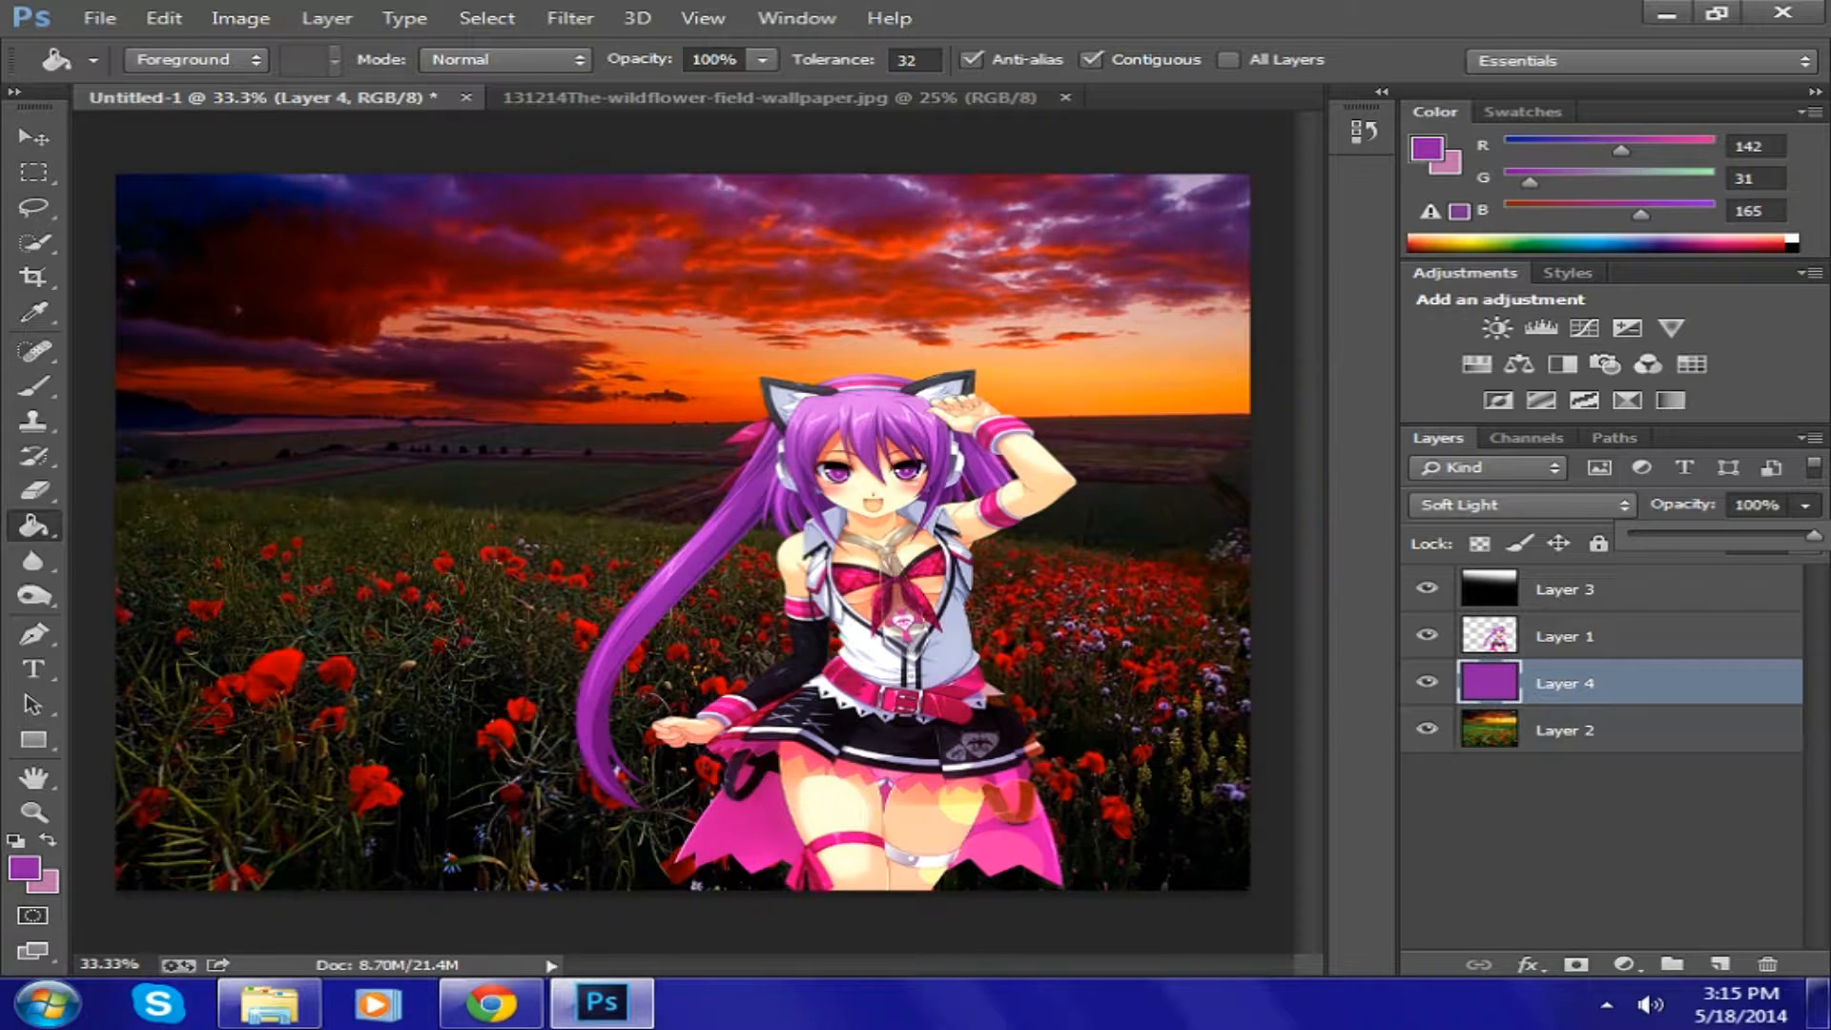
# - Switch the purple layer to Hard Light and reduce its opacity to 59%
pyautogui.click(1522, 504)
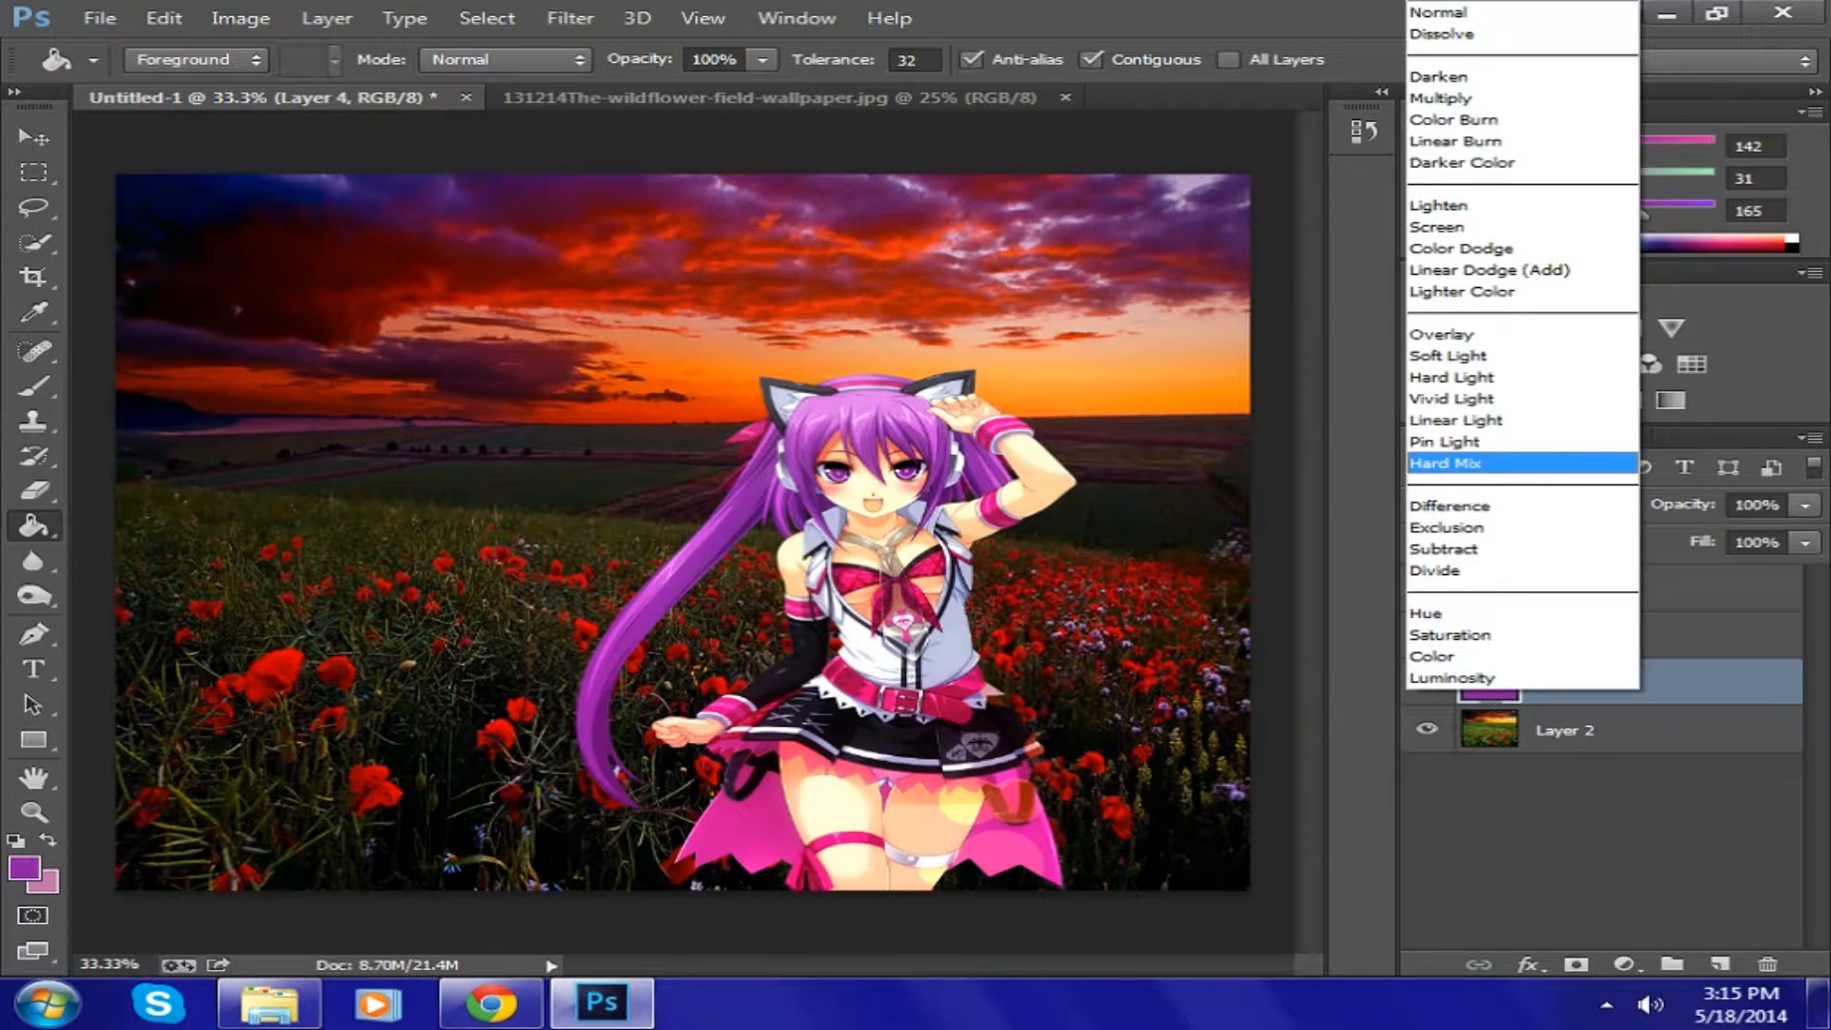
pyautogui.click(1476, 368)
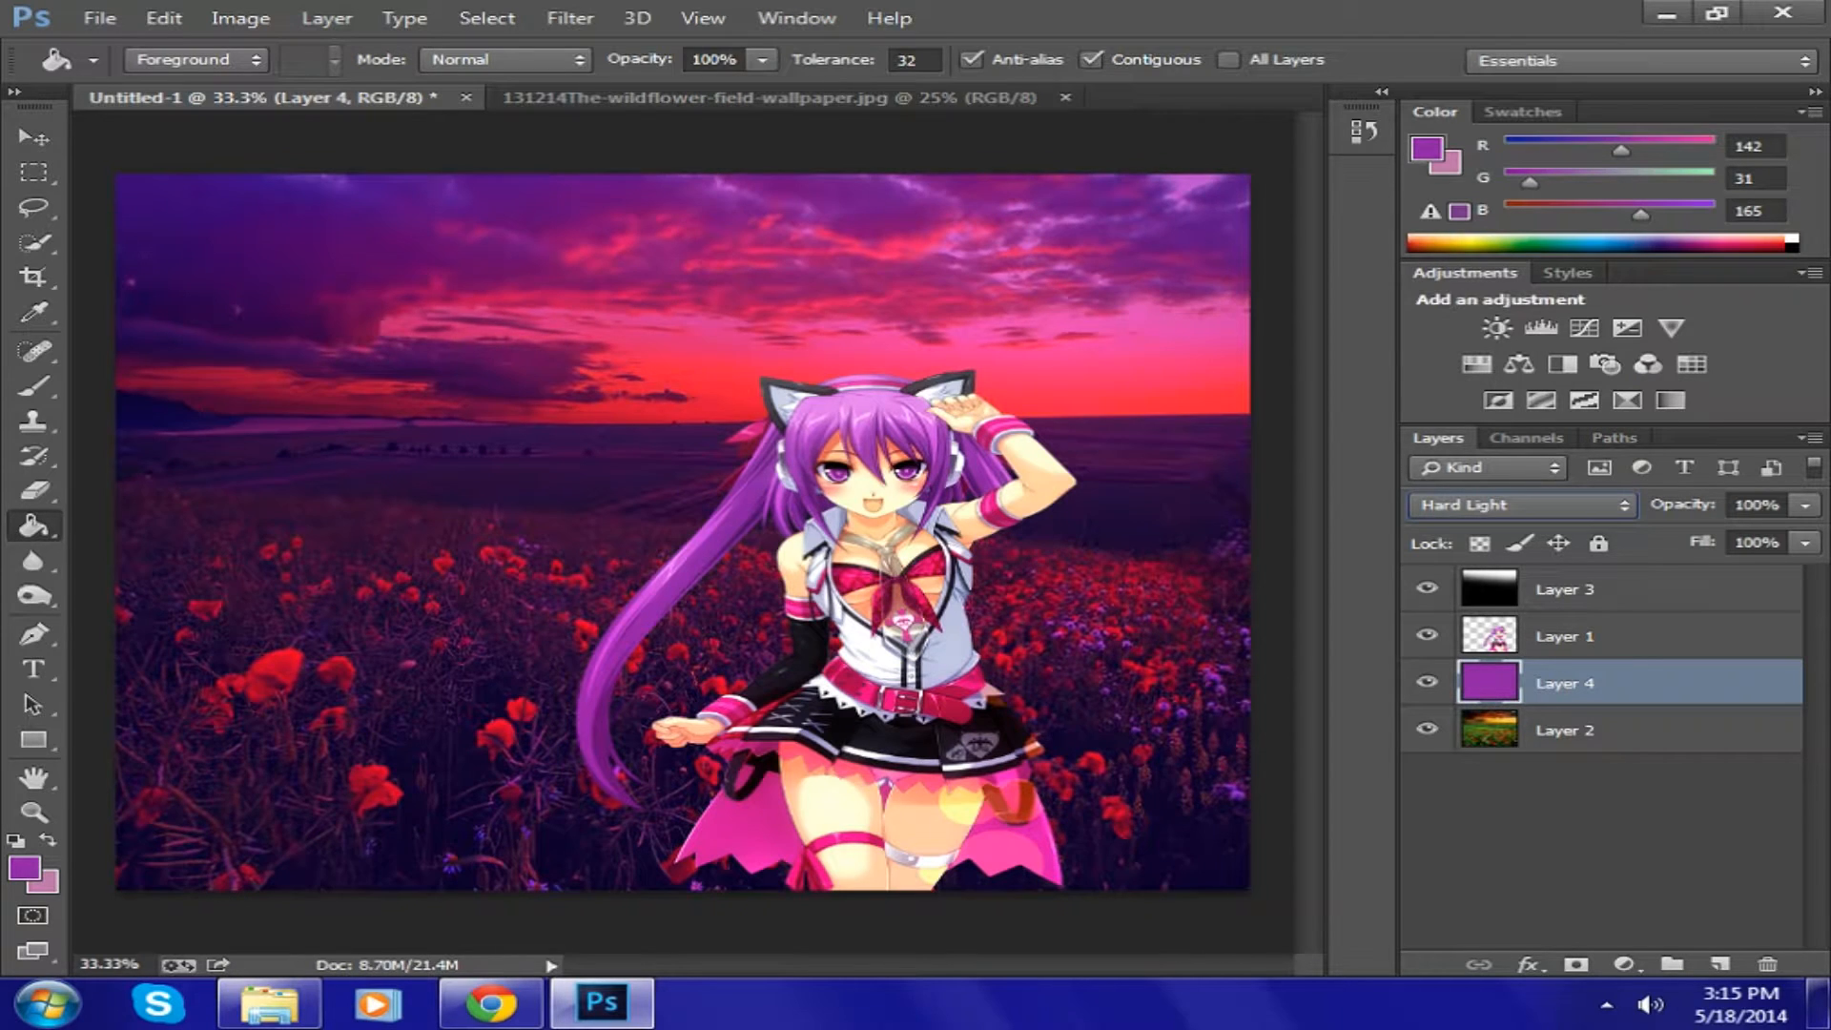
pyautogui.click(1805, 506)
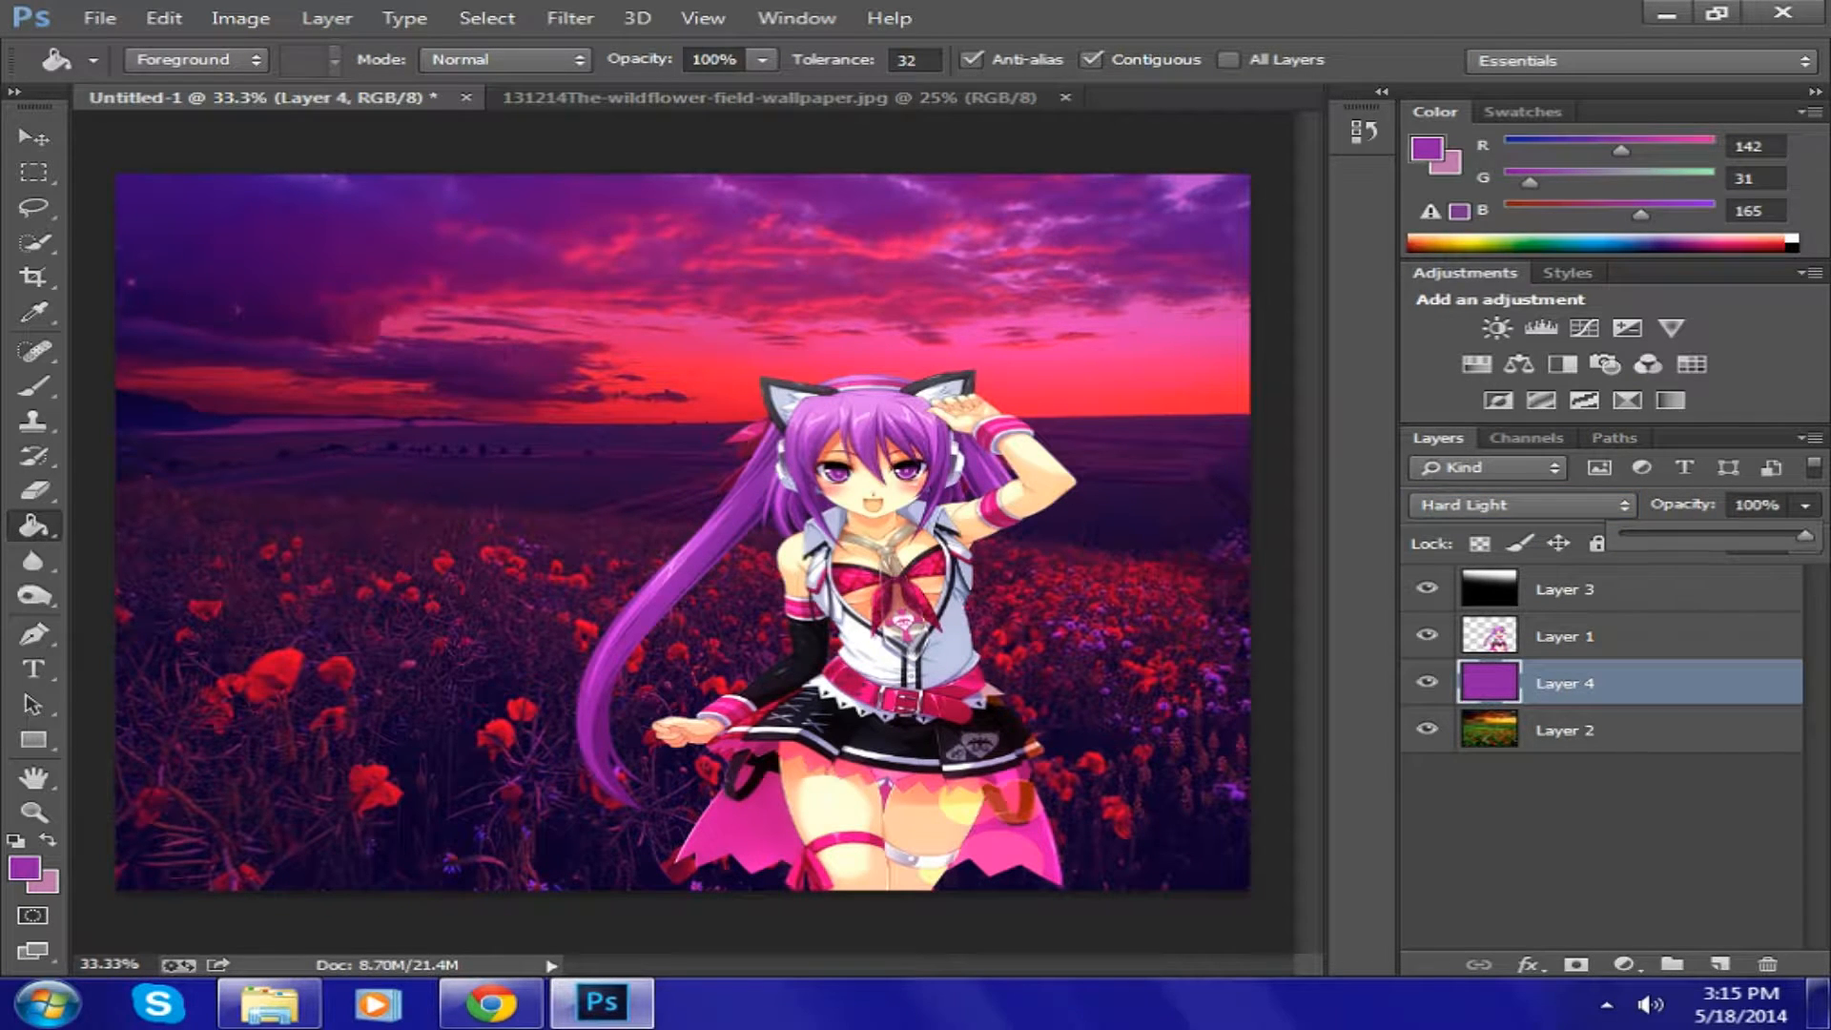
pyautogui.moveTo(1805, 535); pyautogui.dragTo(1729, 535)
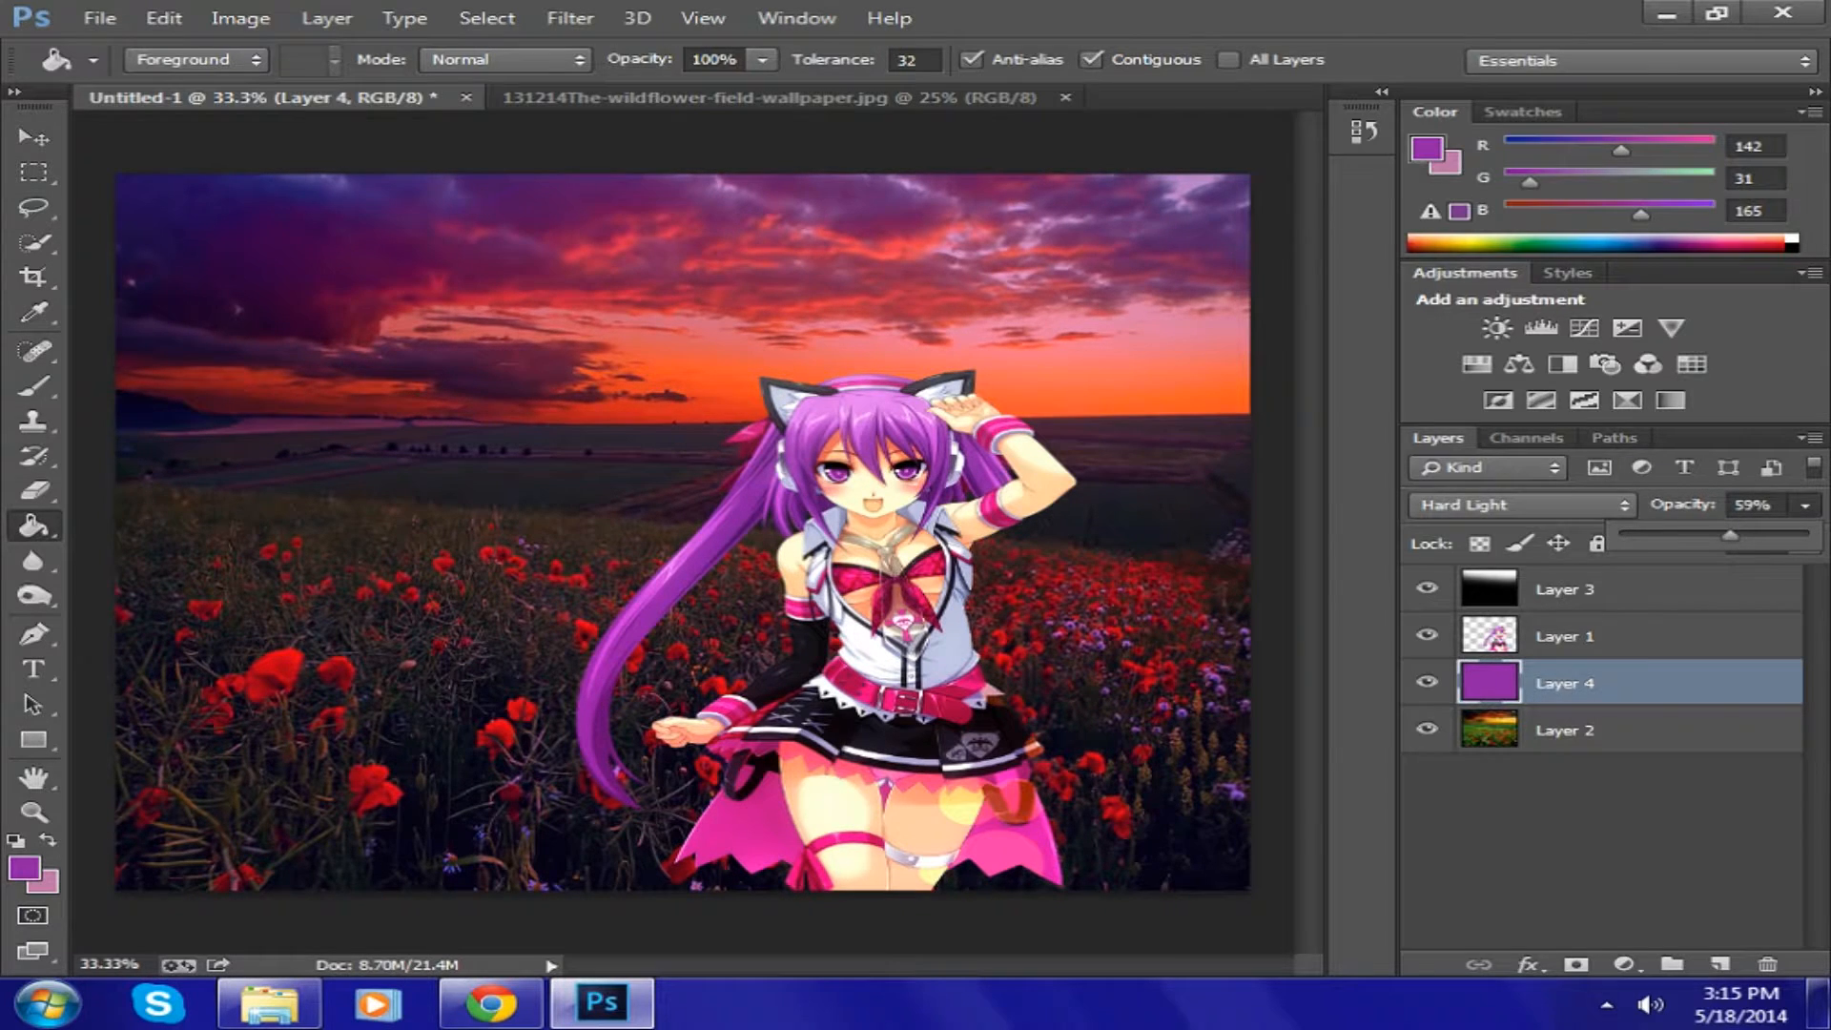
# - Try the Difference, Hue, Saturation and Color blend modes on the purple layer
pyautogui.click(1524, 505)
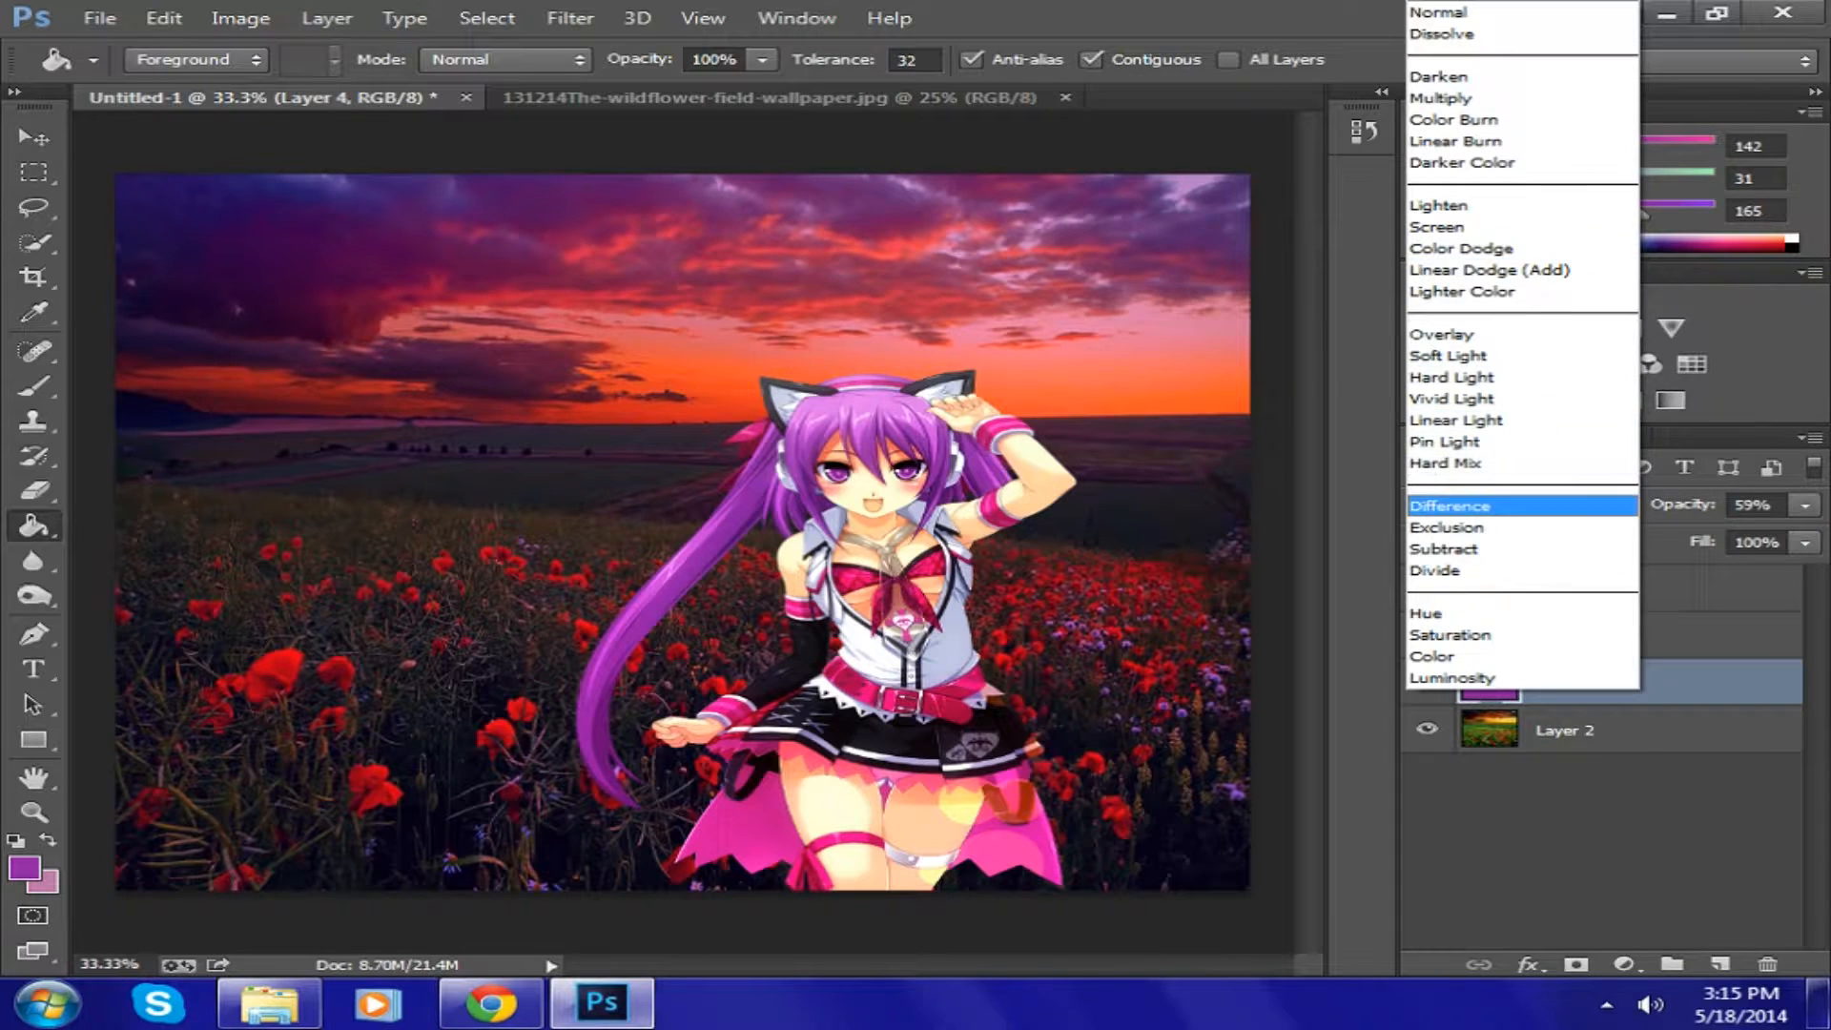
pyautogui.click(1469, 506)
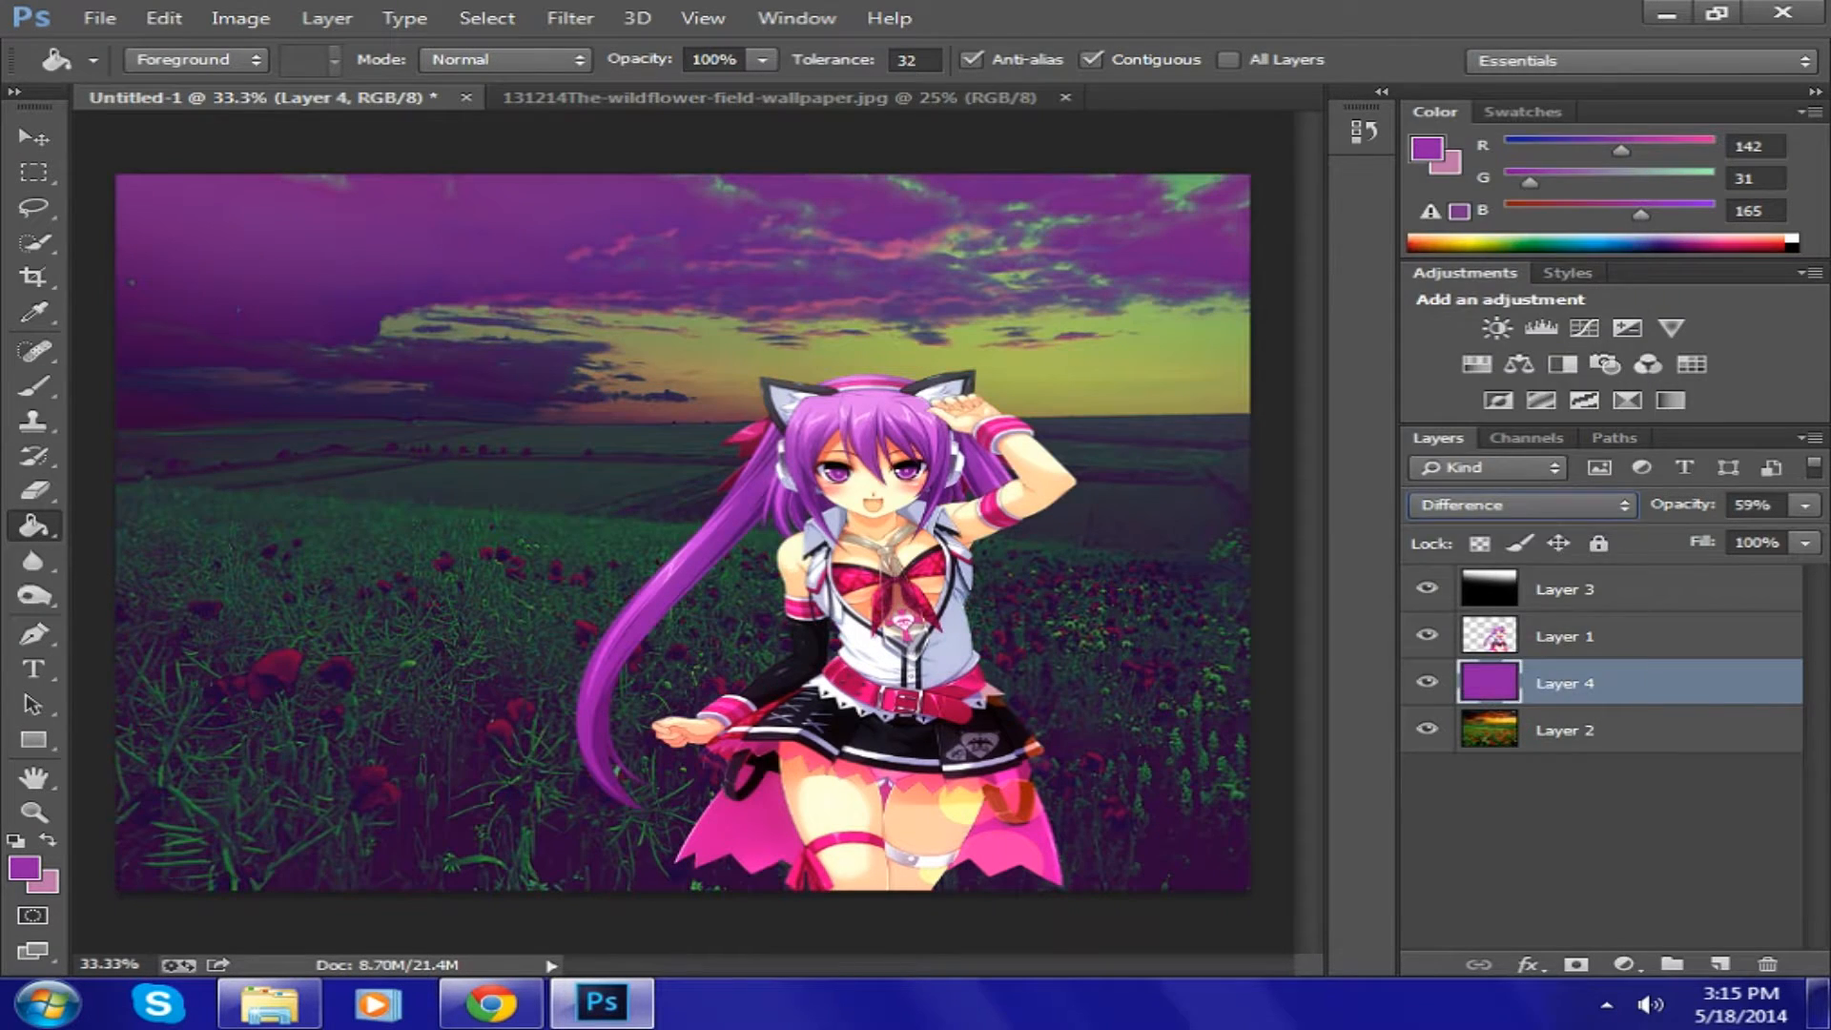
pyautogui.click(1524, 505)
pyautogui.click(1469, 610)
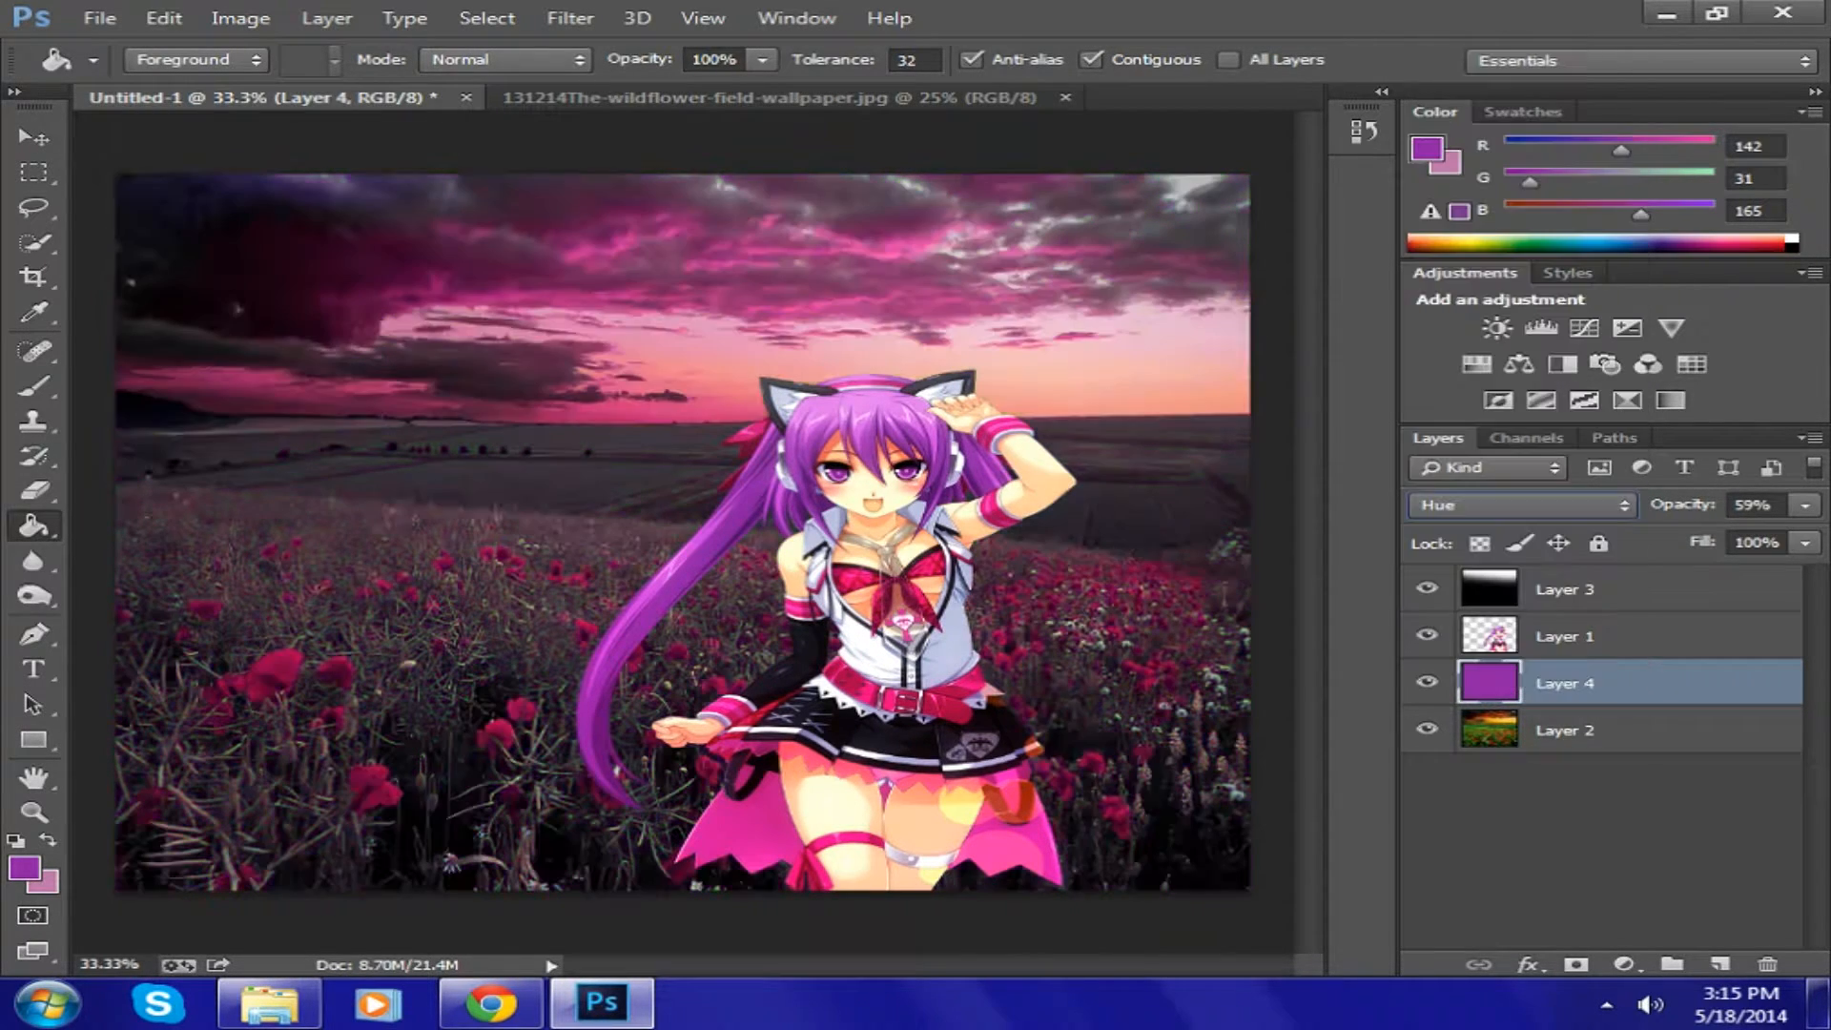
pyautogui.click(1525, 506)
pyautogui.click(1469, 630)
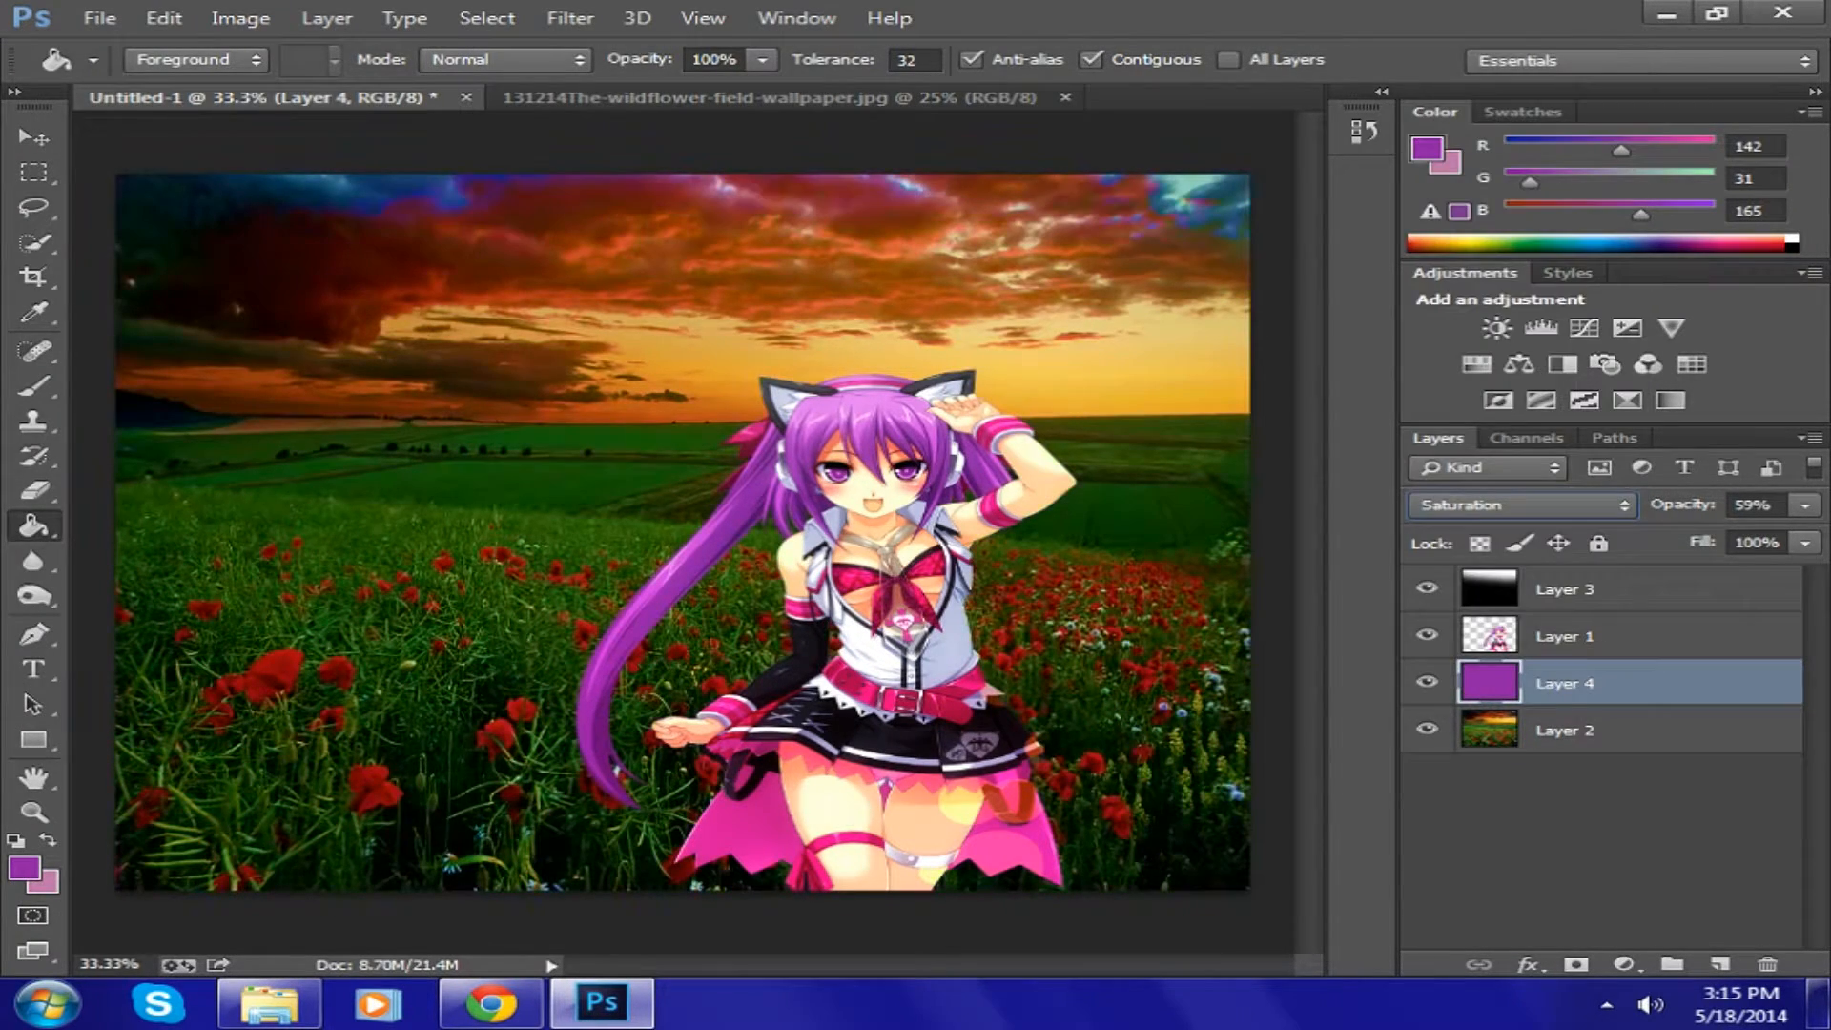
pyautogui.click(1524, 505)
pyautogui.click(1469, 649)
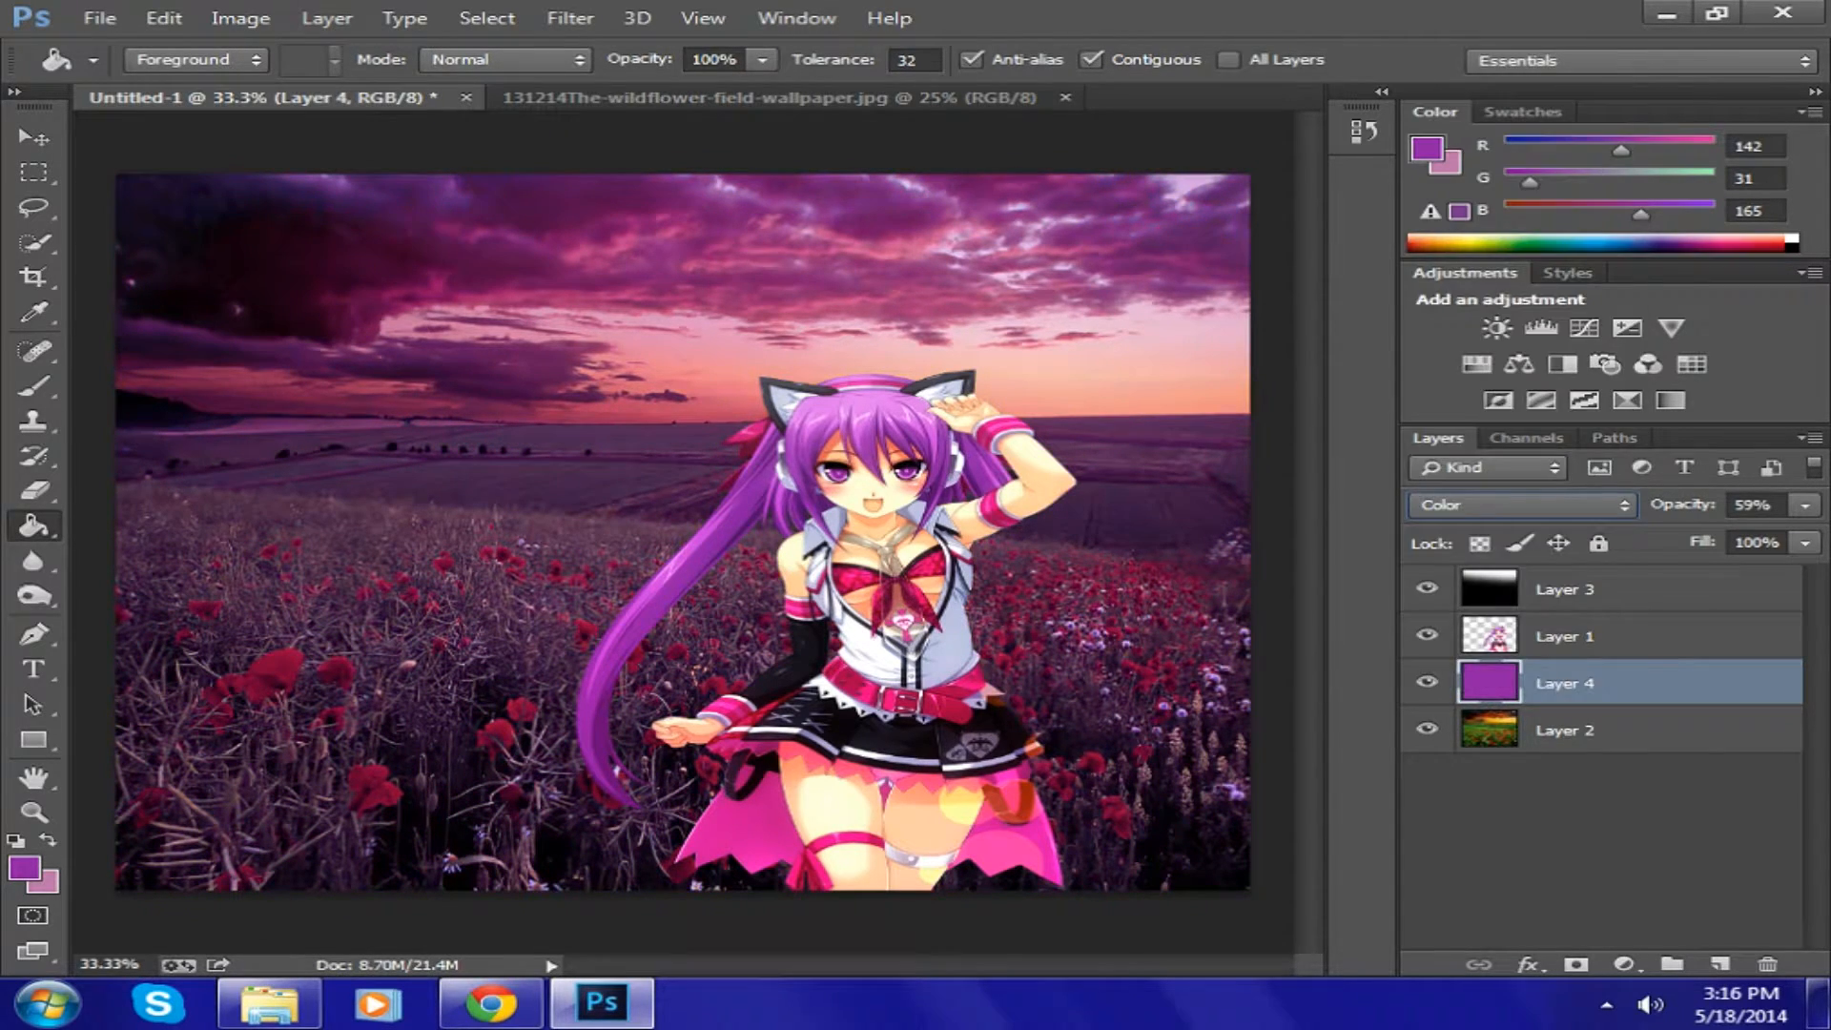
# - Compare the Soft Light, Color Dodge and Lighter Color blend modes on the purple layer
pyautogui.click(1524, 506)
pyautogui.click(1469, 352)
pyautogui.click(1524, 505)
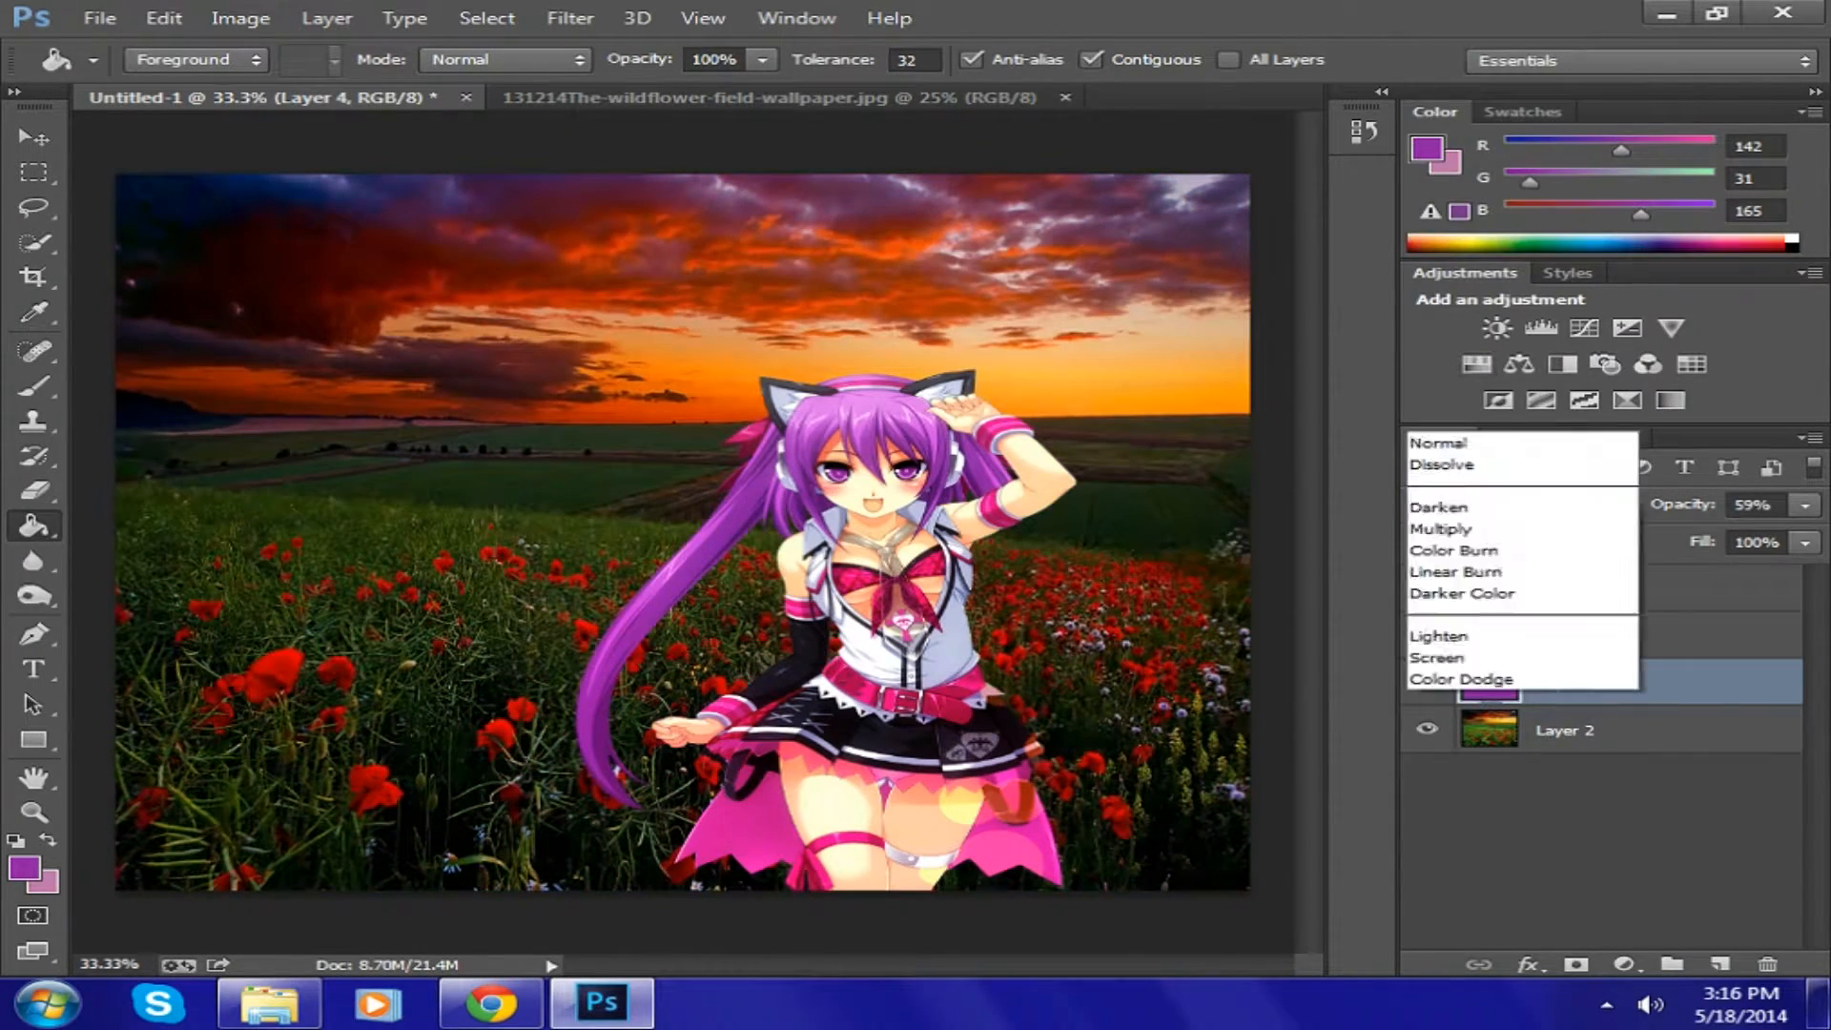
pyautogui.click(1461, 248)
pyautogui.click(1524, 505)
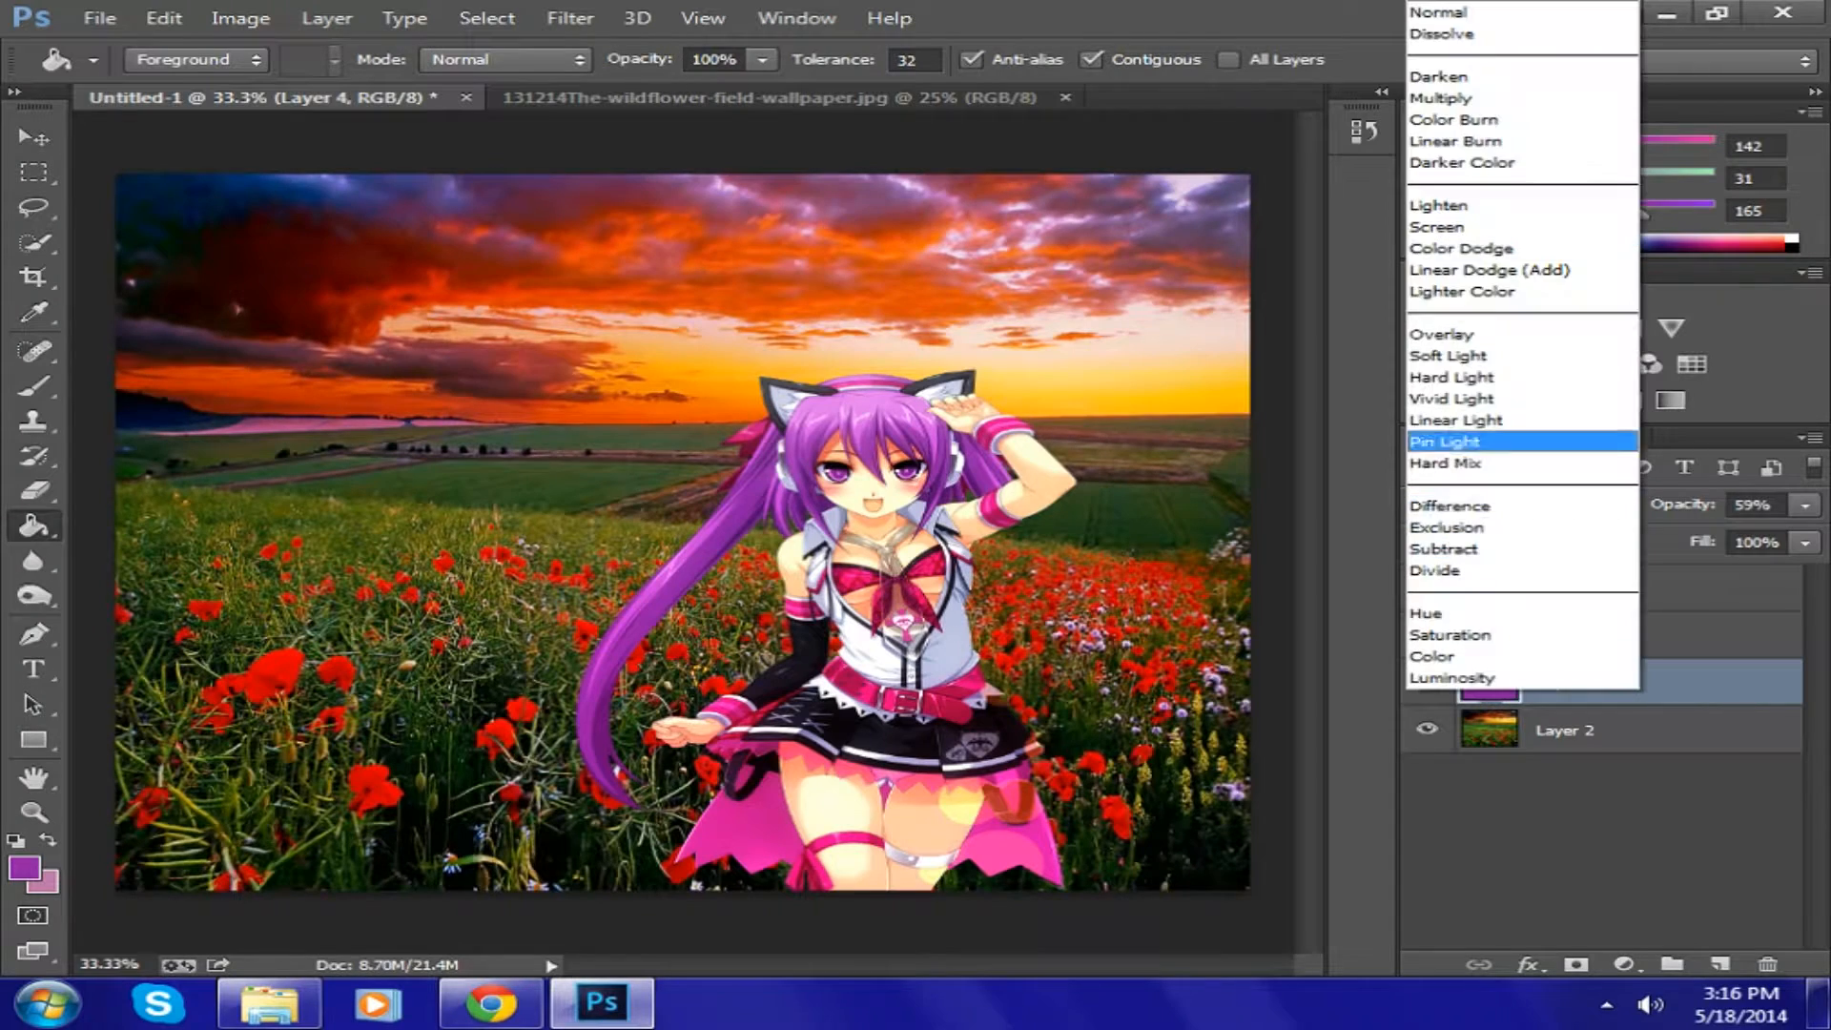
pyautogui.click(1461, 291)
pyautogui.click(1524, 506)
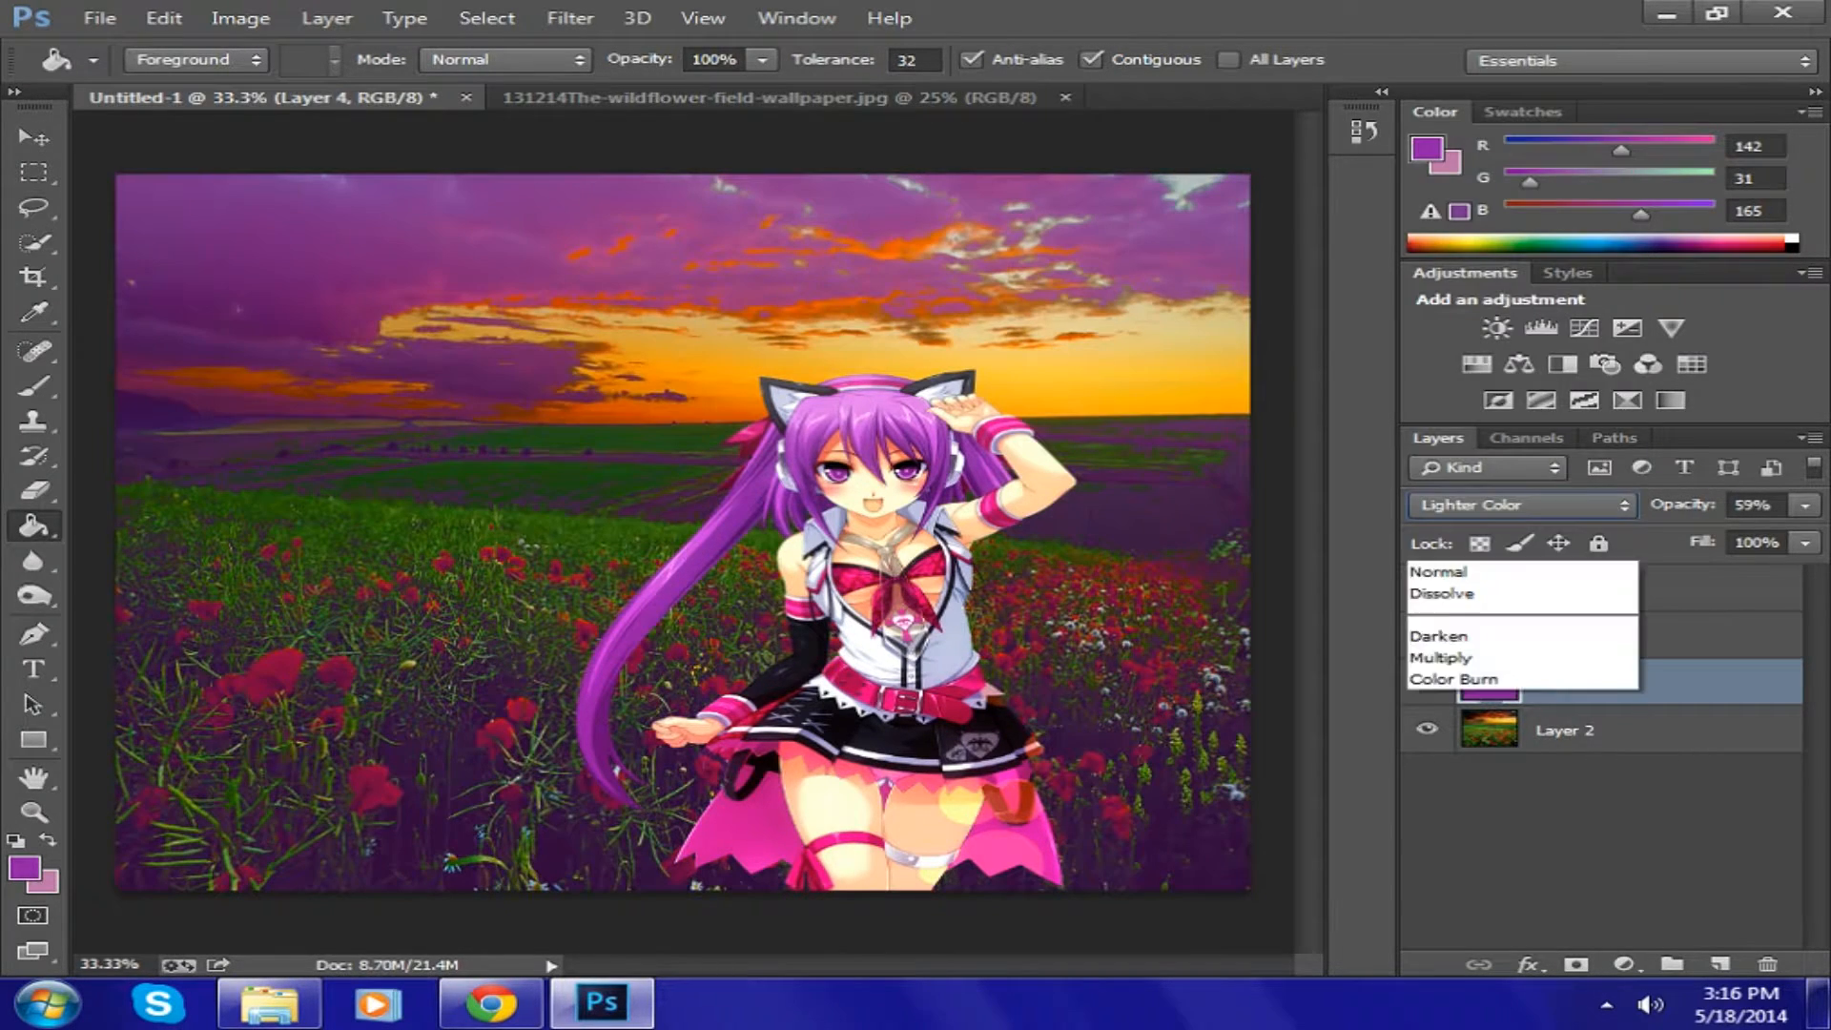
# - Try the Darken, Color Dodge and Screen blend modes on the purple fill layer, lowering its opacity to 43%
pyautogui.click(1462, 73)
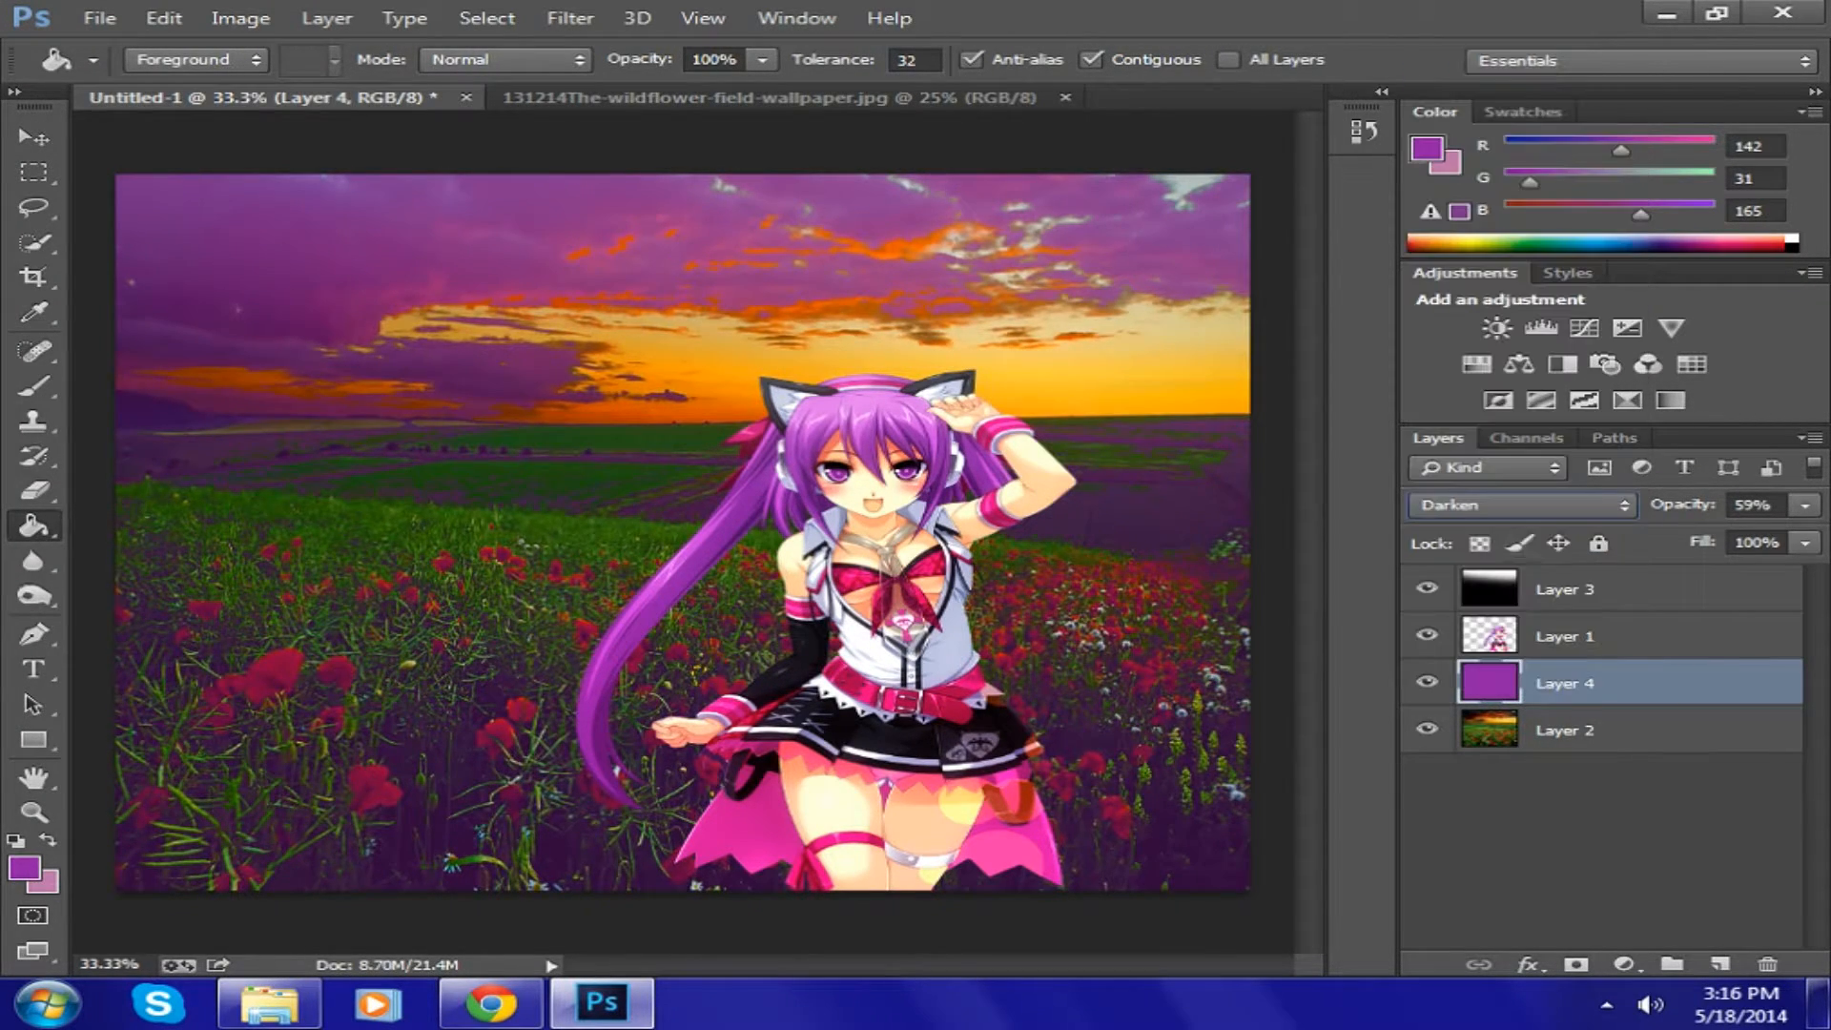
pyautogui.click(1524, 506)
pyautogui.click(1461, 248)
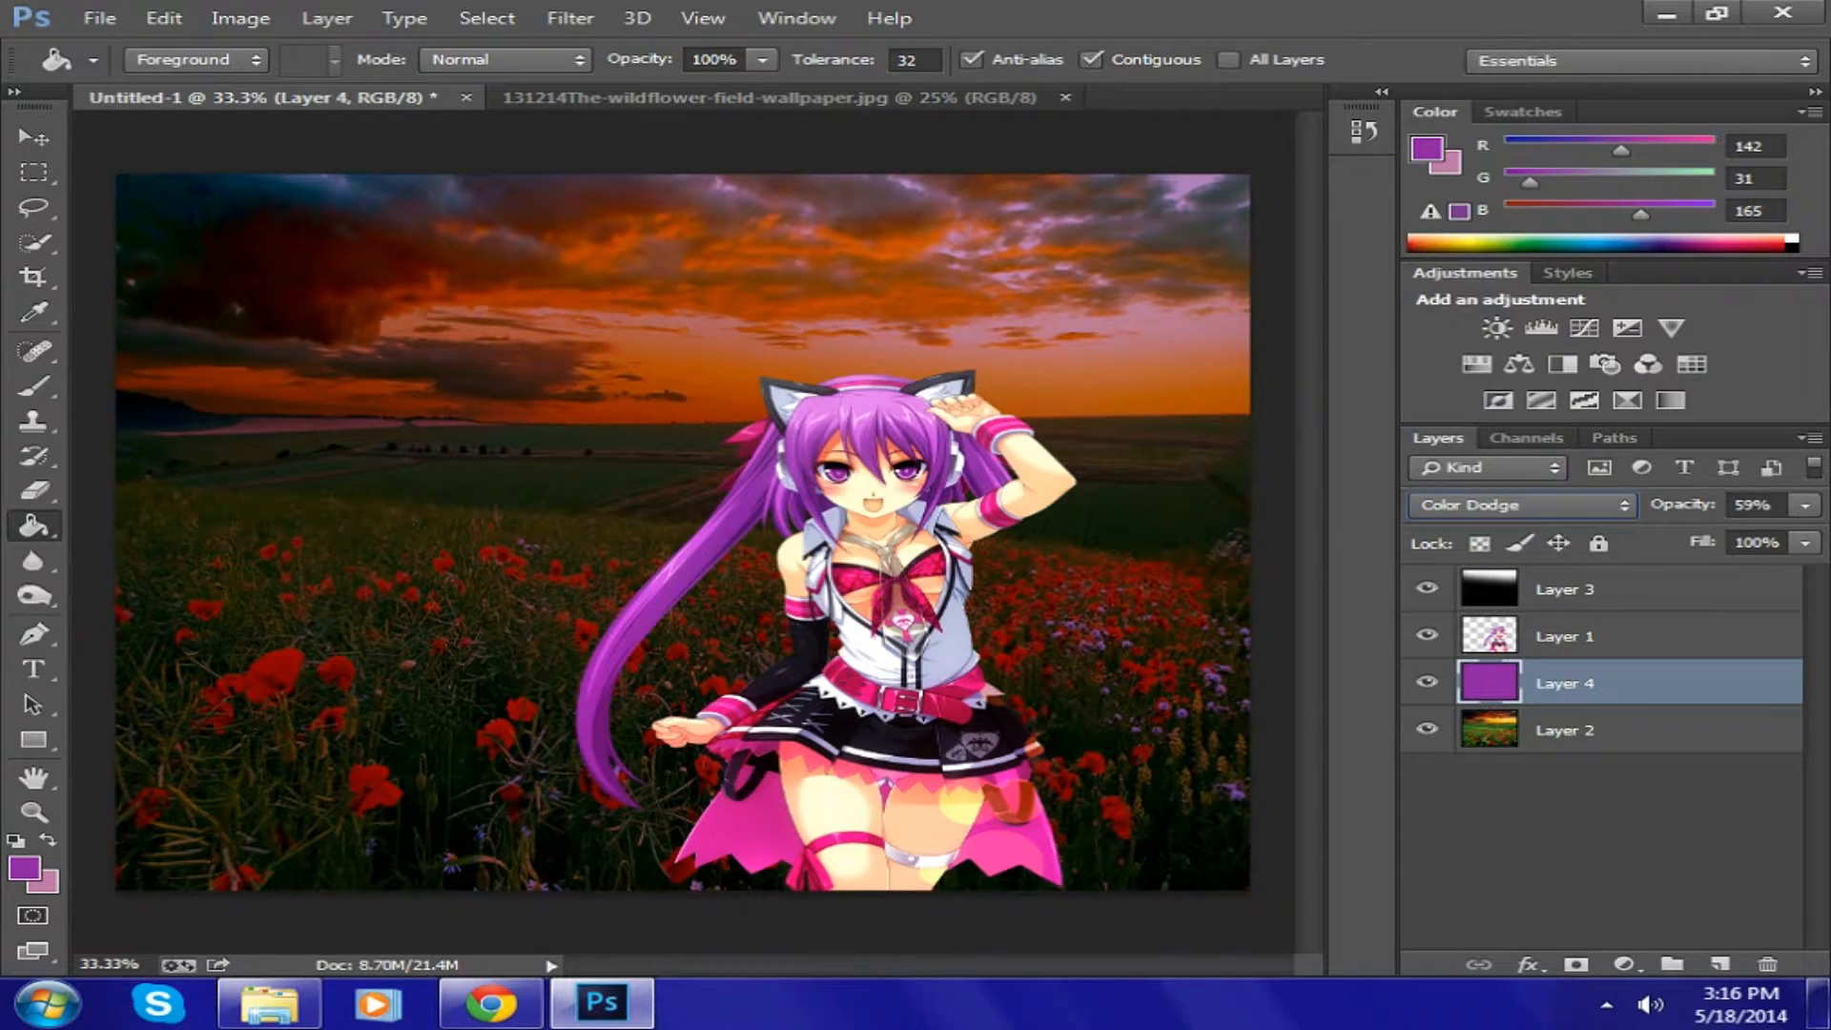
pyautogui.click(1524, 506)
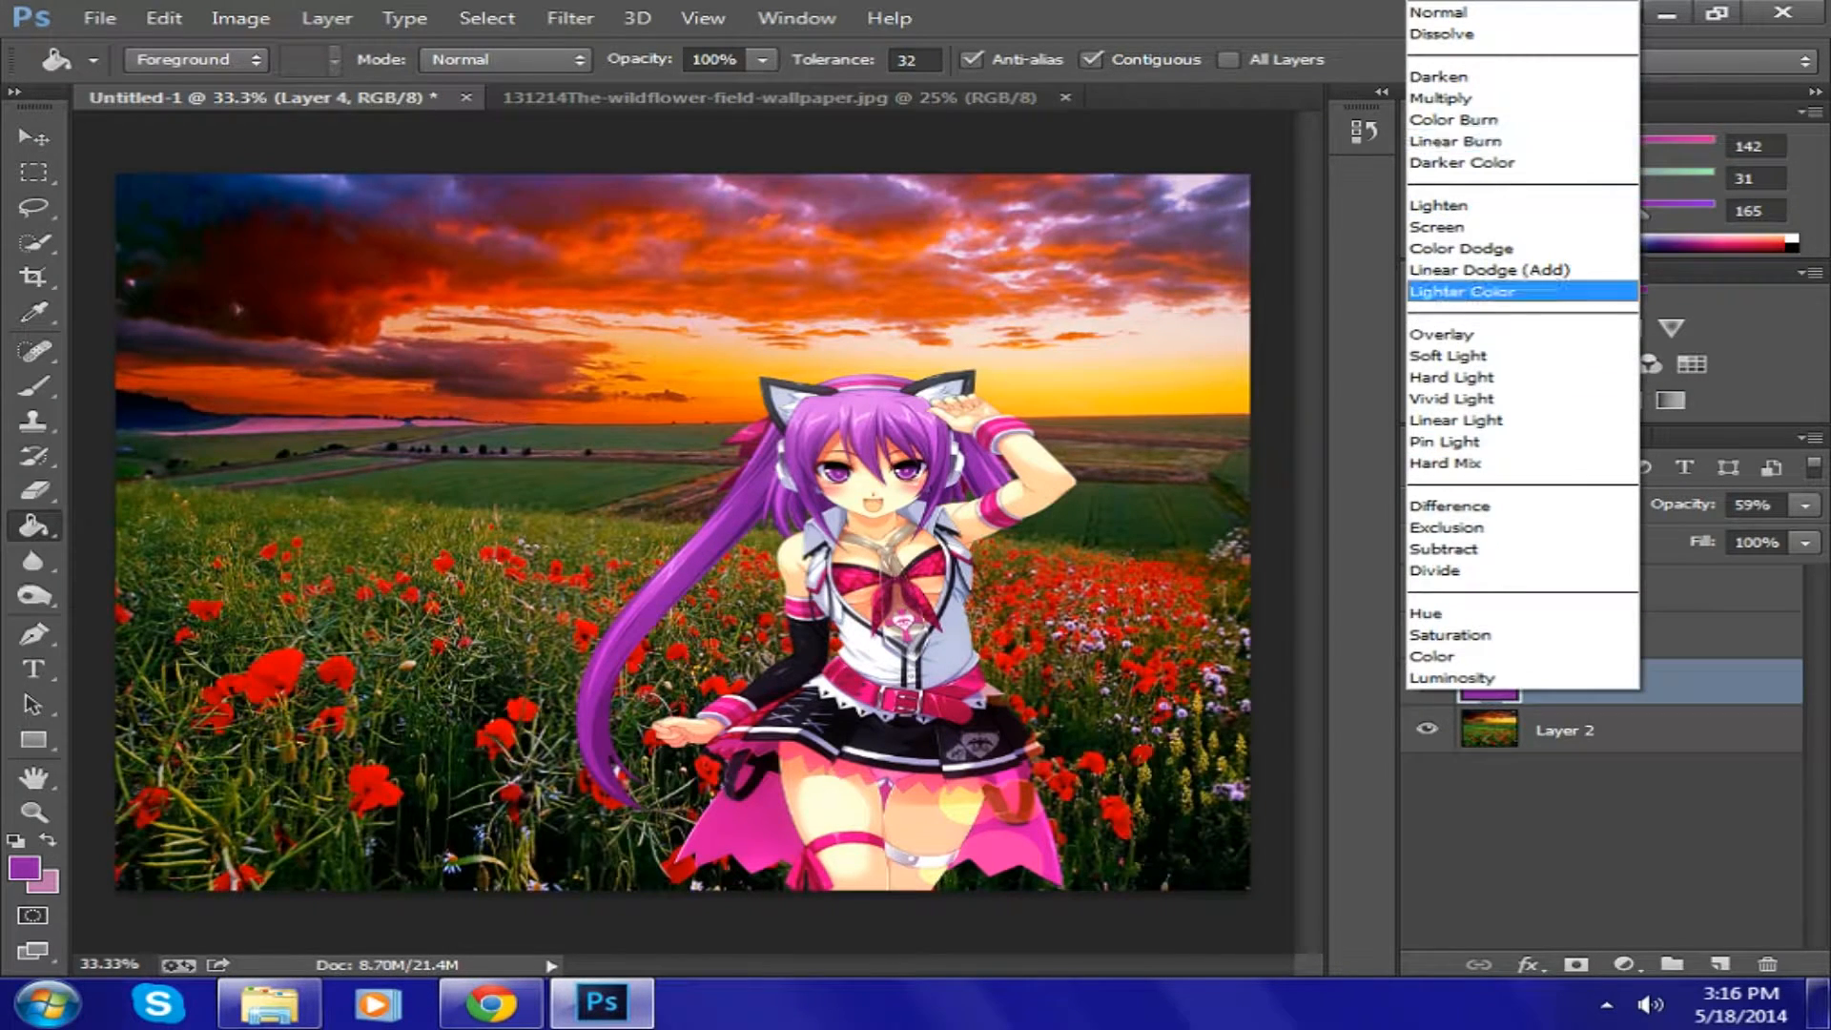
pyautogui.click(1462, 227)
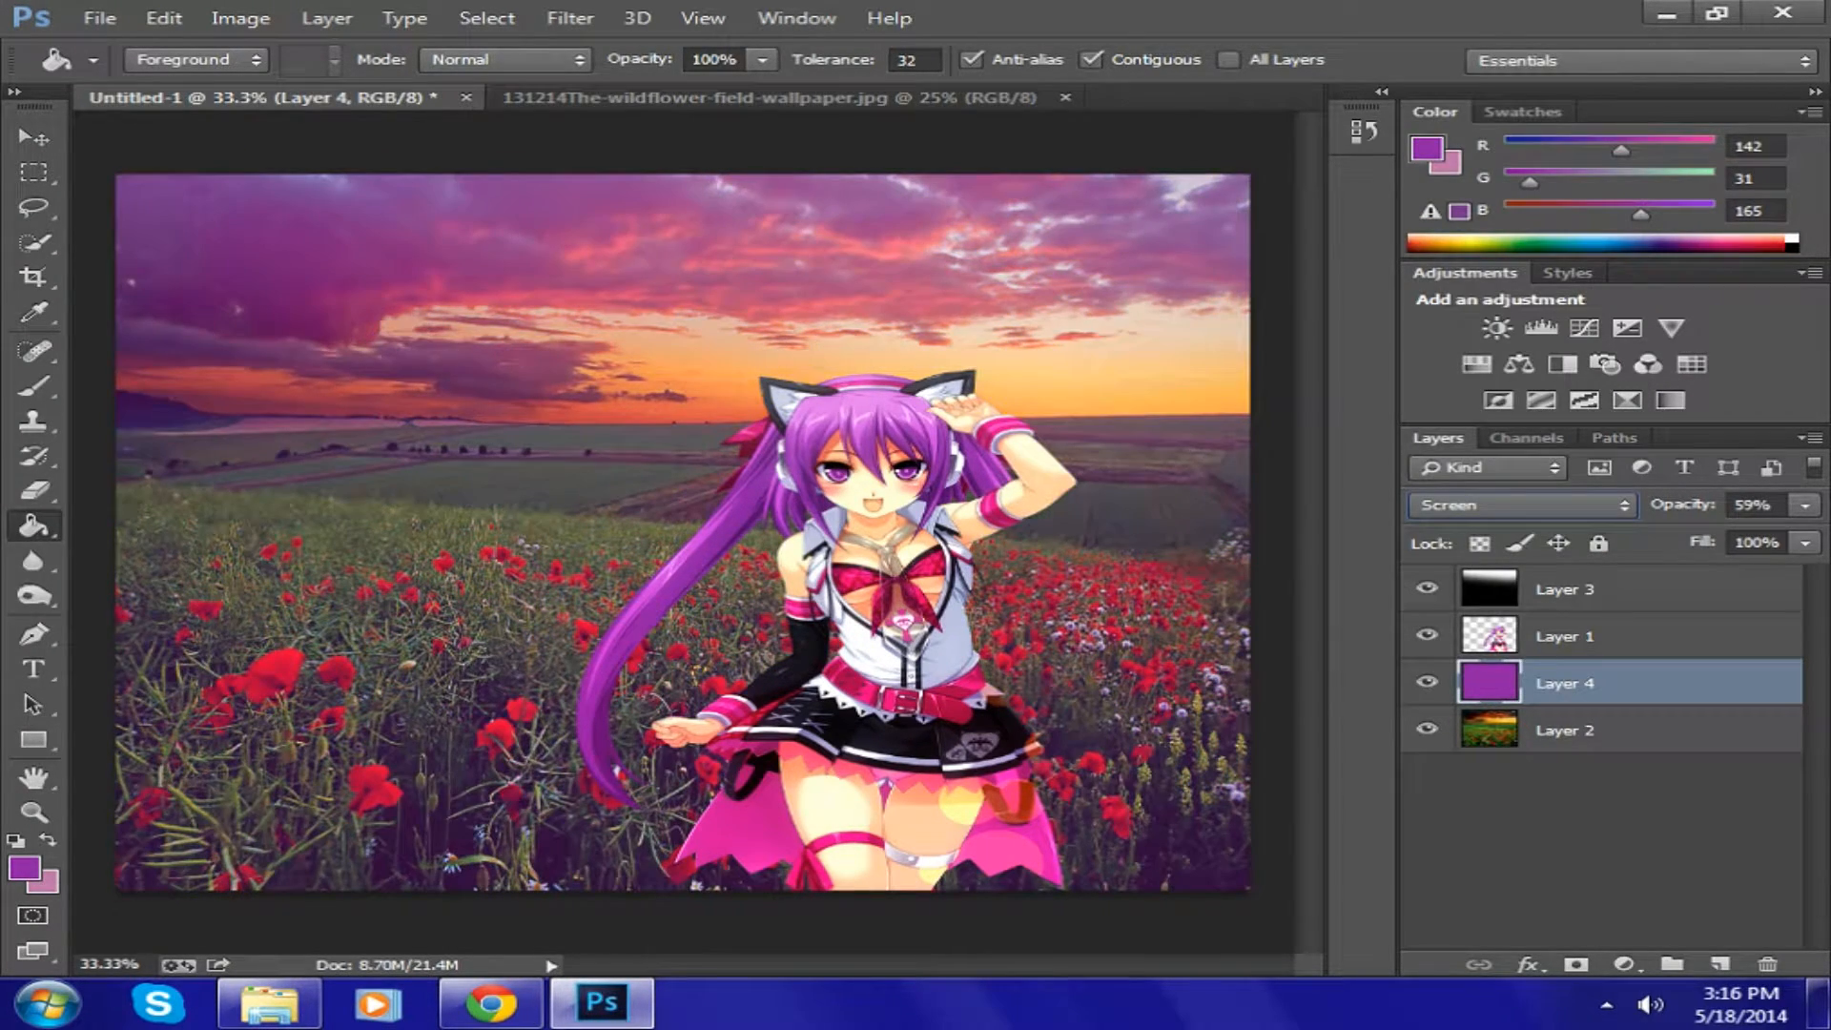
pyautogui.click(1804, 505)
pyautogui.moveTo(1741, 536); pyautogui.dragTo(1711, 536)
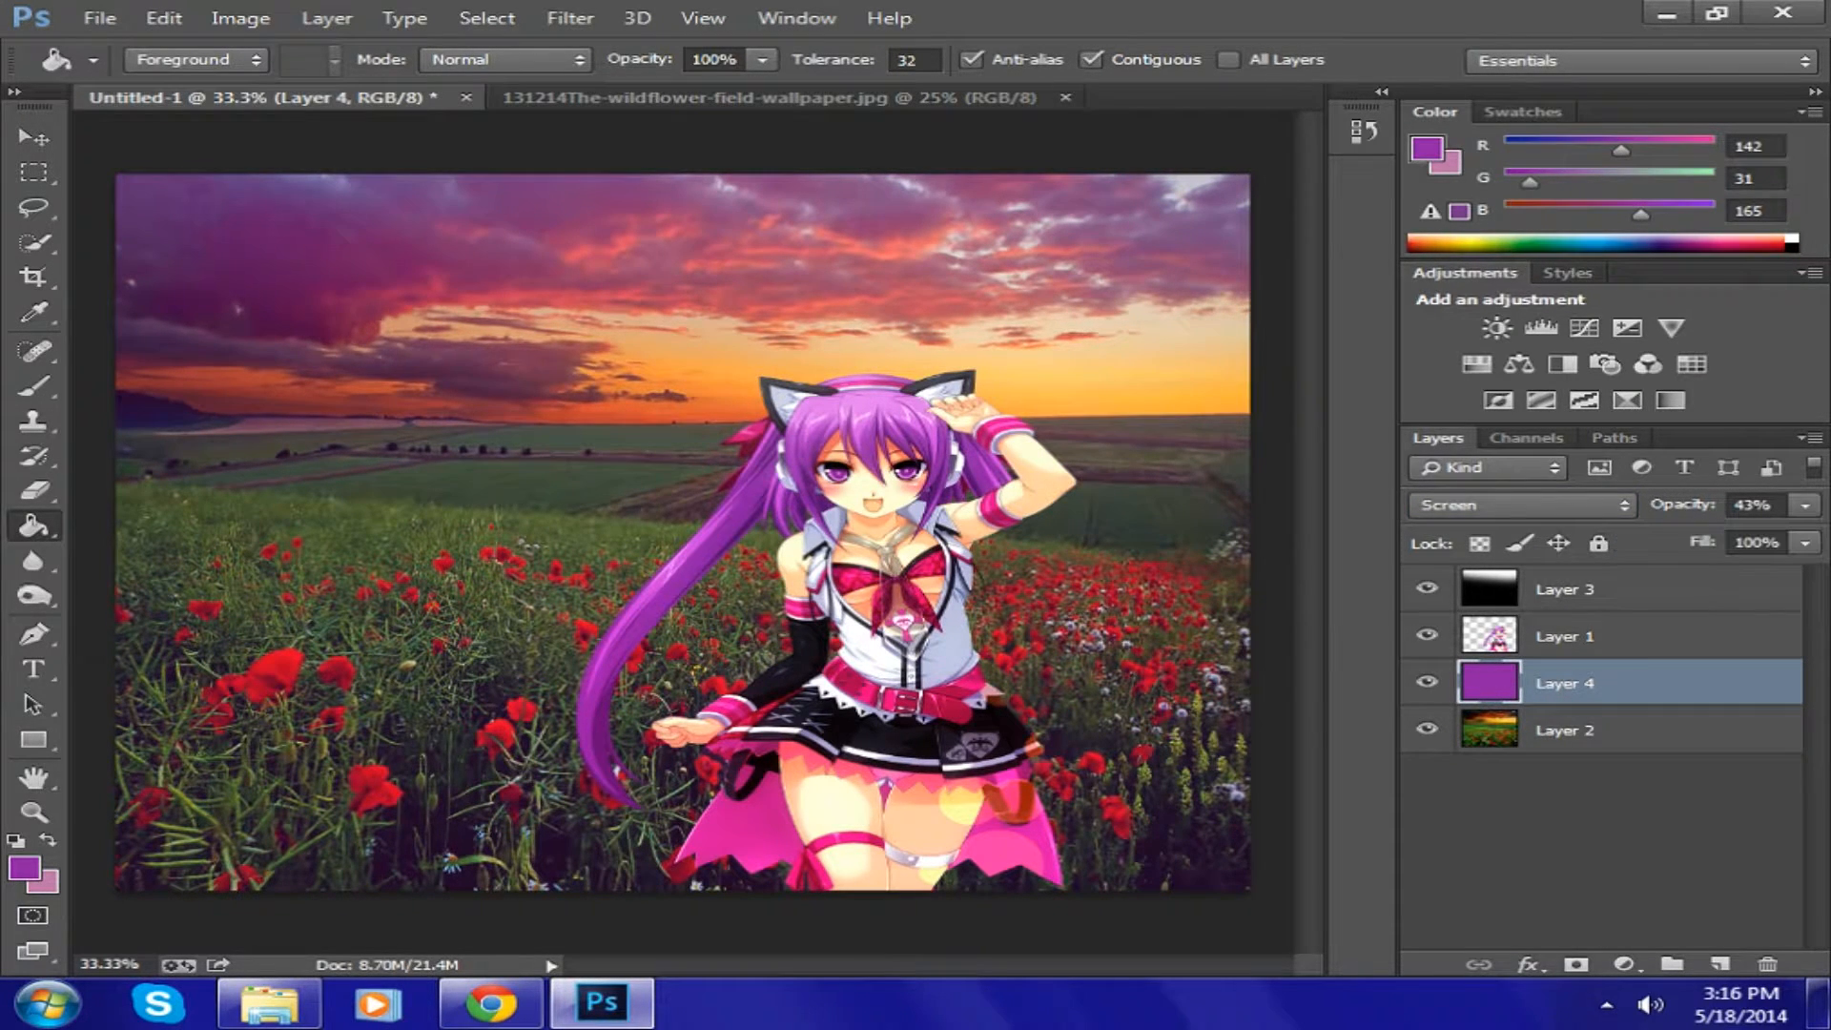
# - Set the purple fill layer's blend mode to Soft Light and its opacity to 87%
pyautogui.click(1522, 505)
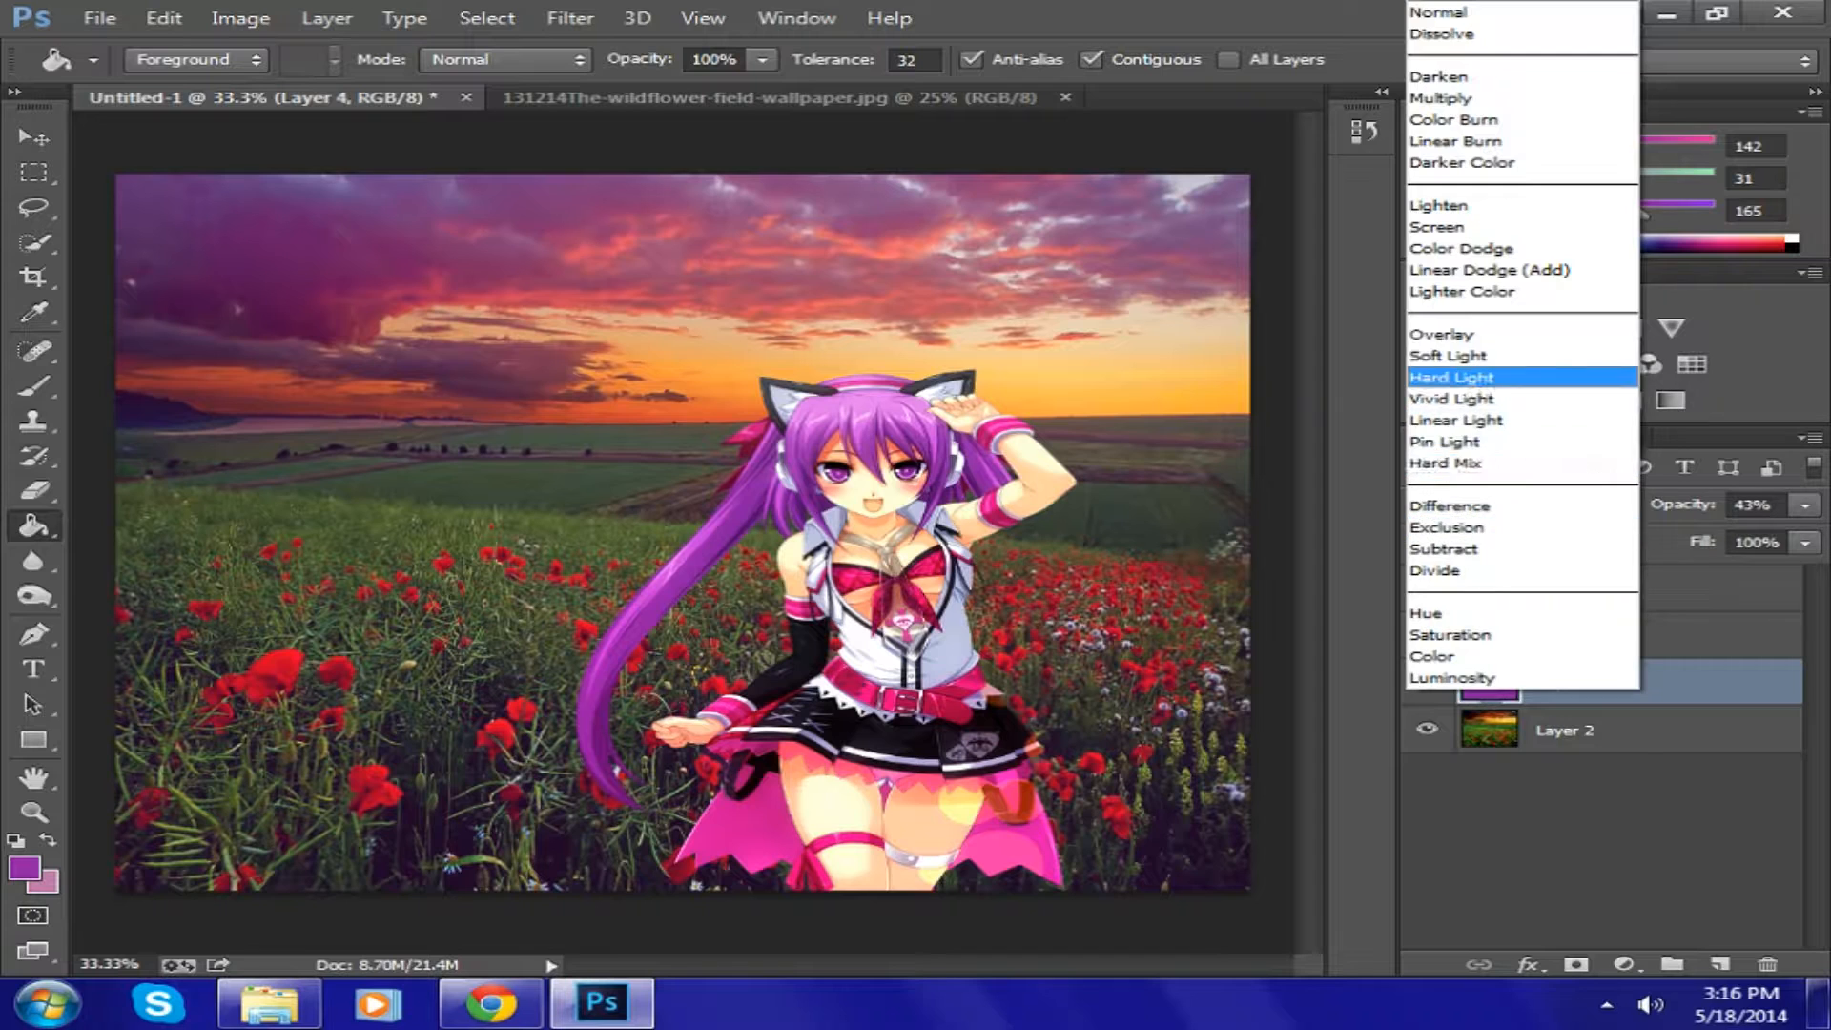
pyautogui.click(1448, 355)
pyautogui.click(1805, 505)
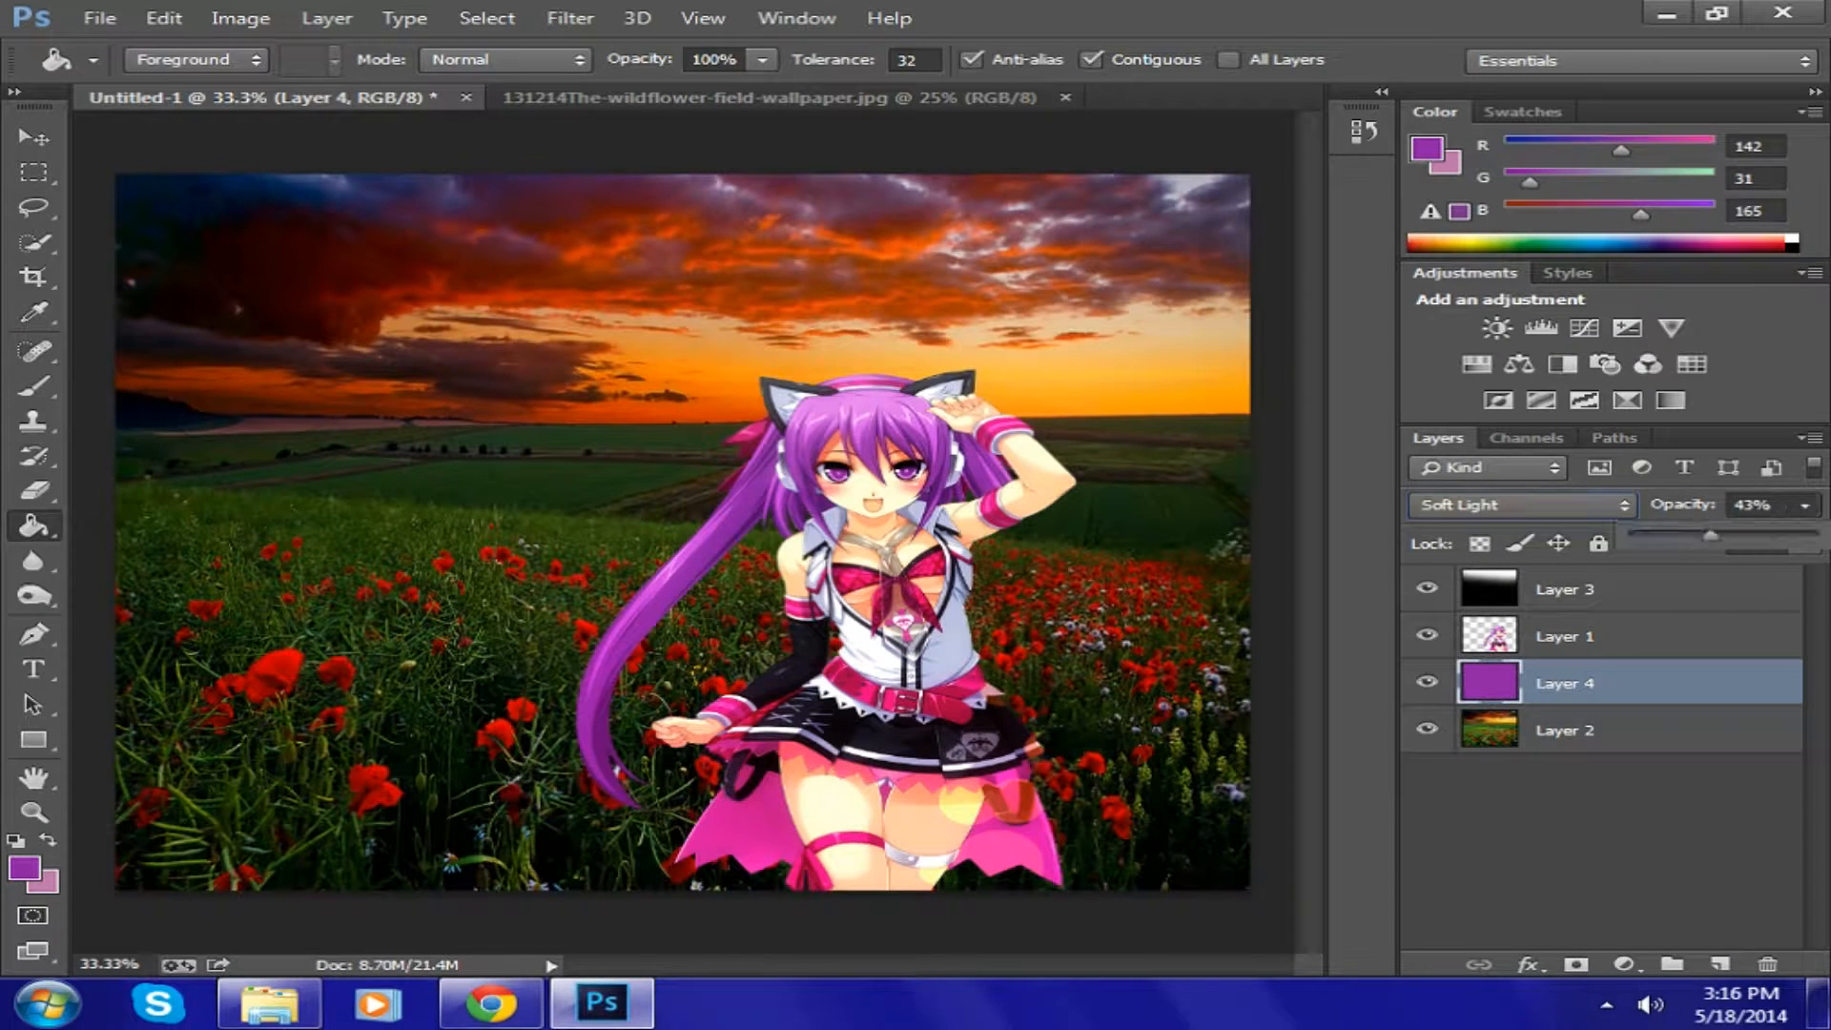
pyautogui.moveTo(1712, 536); pyautogui.dragTo(1791, 536)
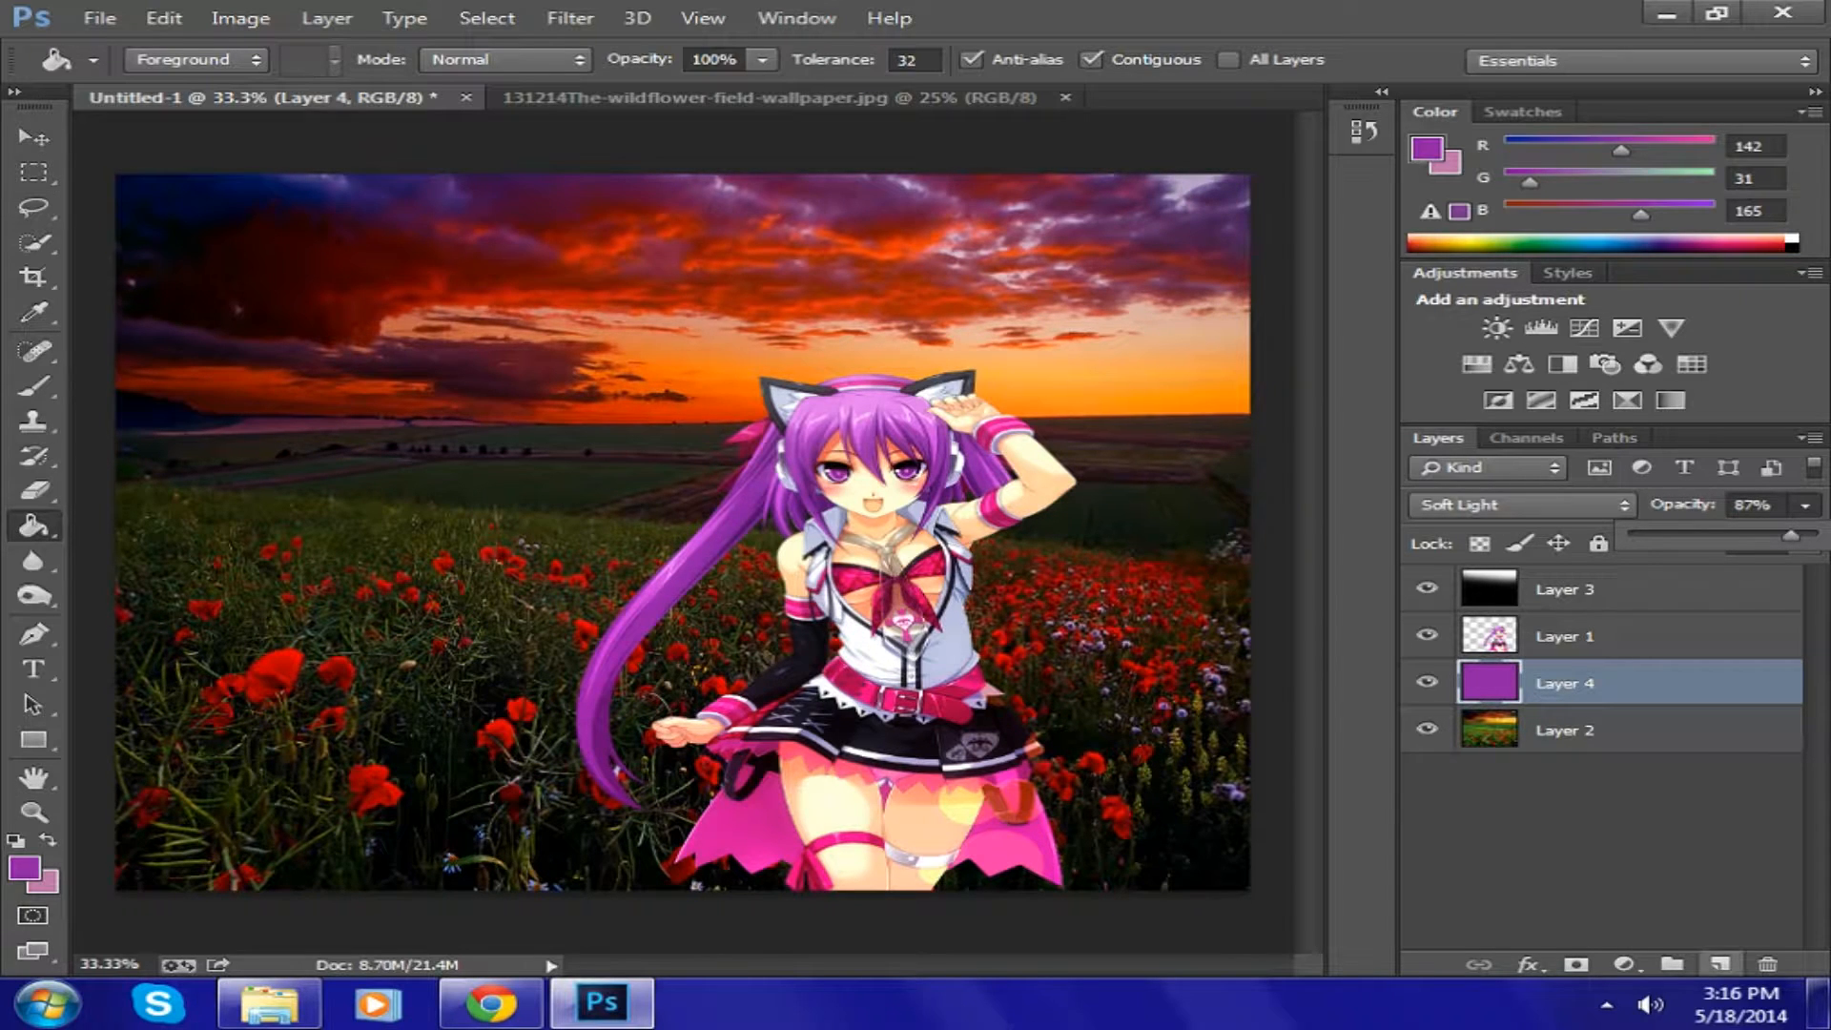
# - Add a new layer above the purple one and fill it with orange (R 240, G 163, B 48)
pyautogui.click(1721, 964)
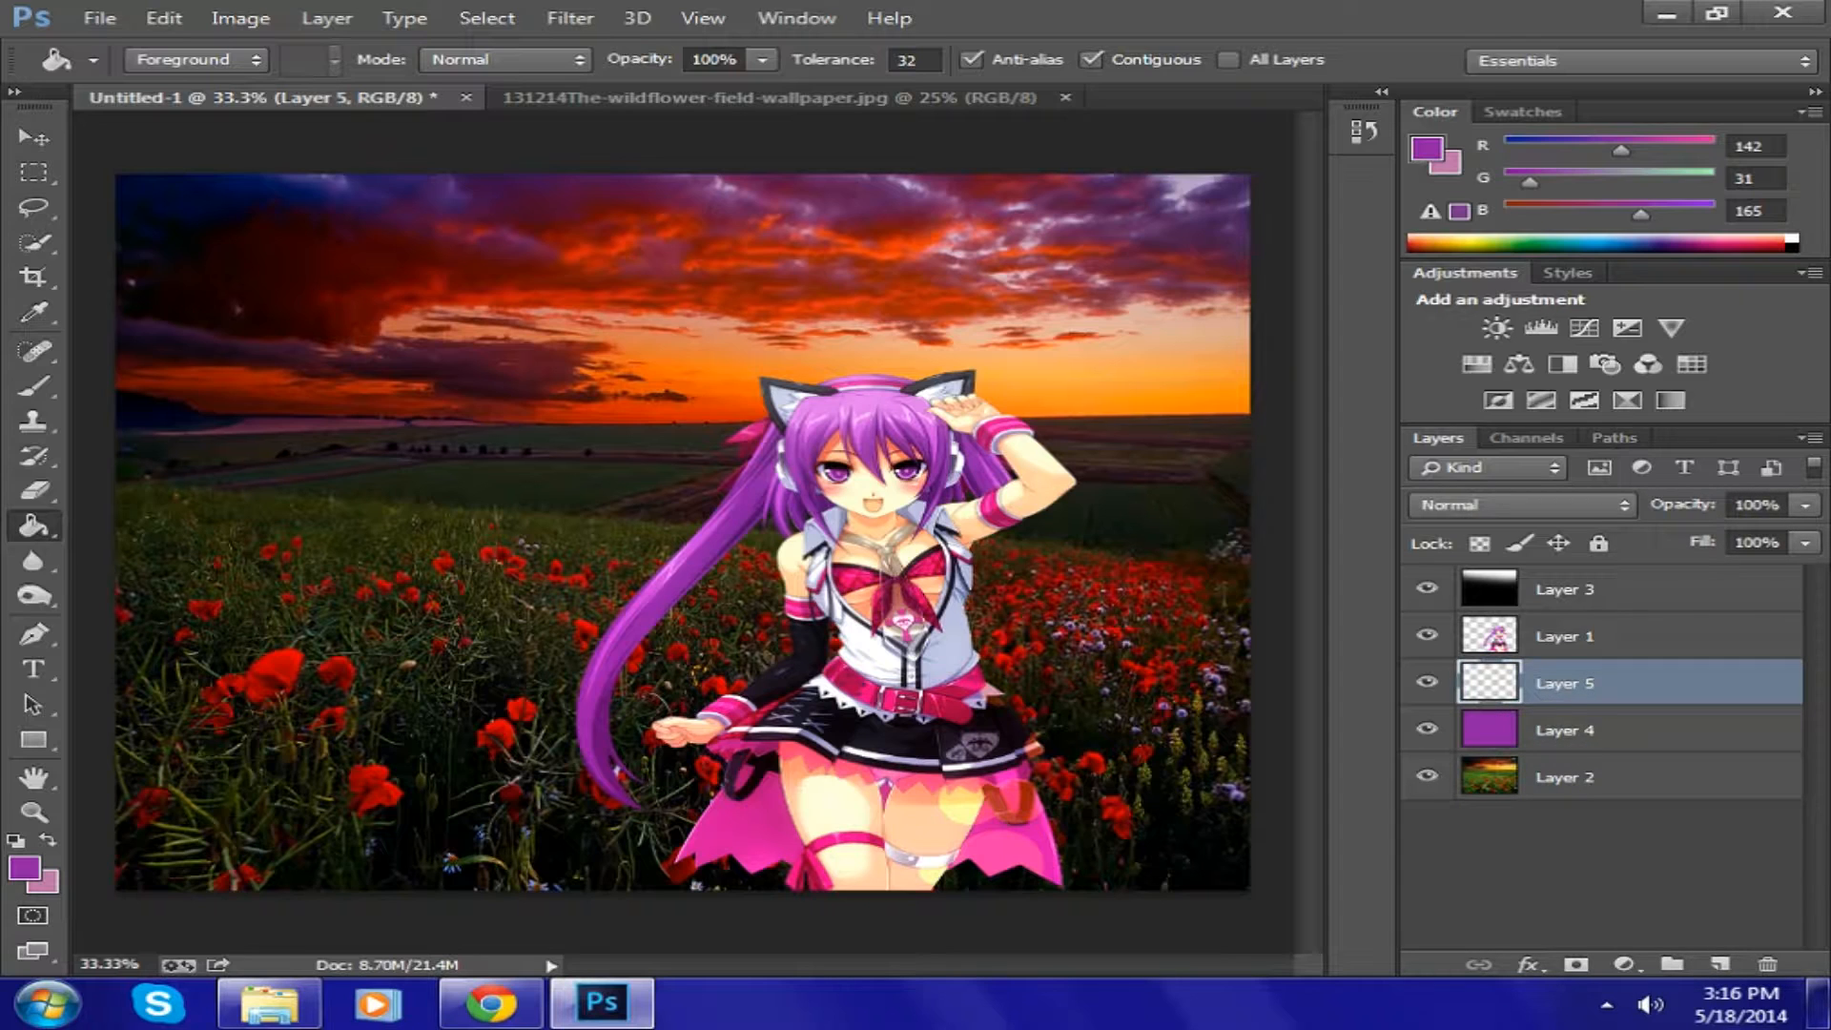
pyautogui.click(683, 533)
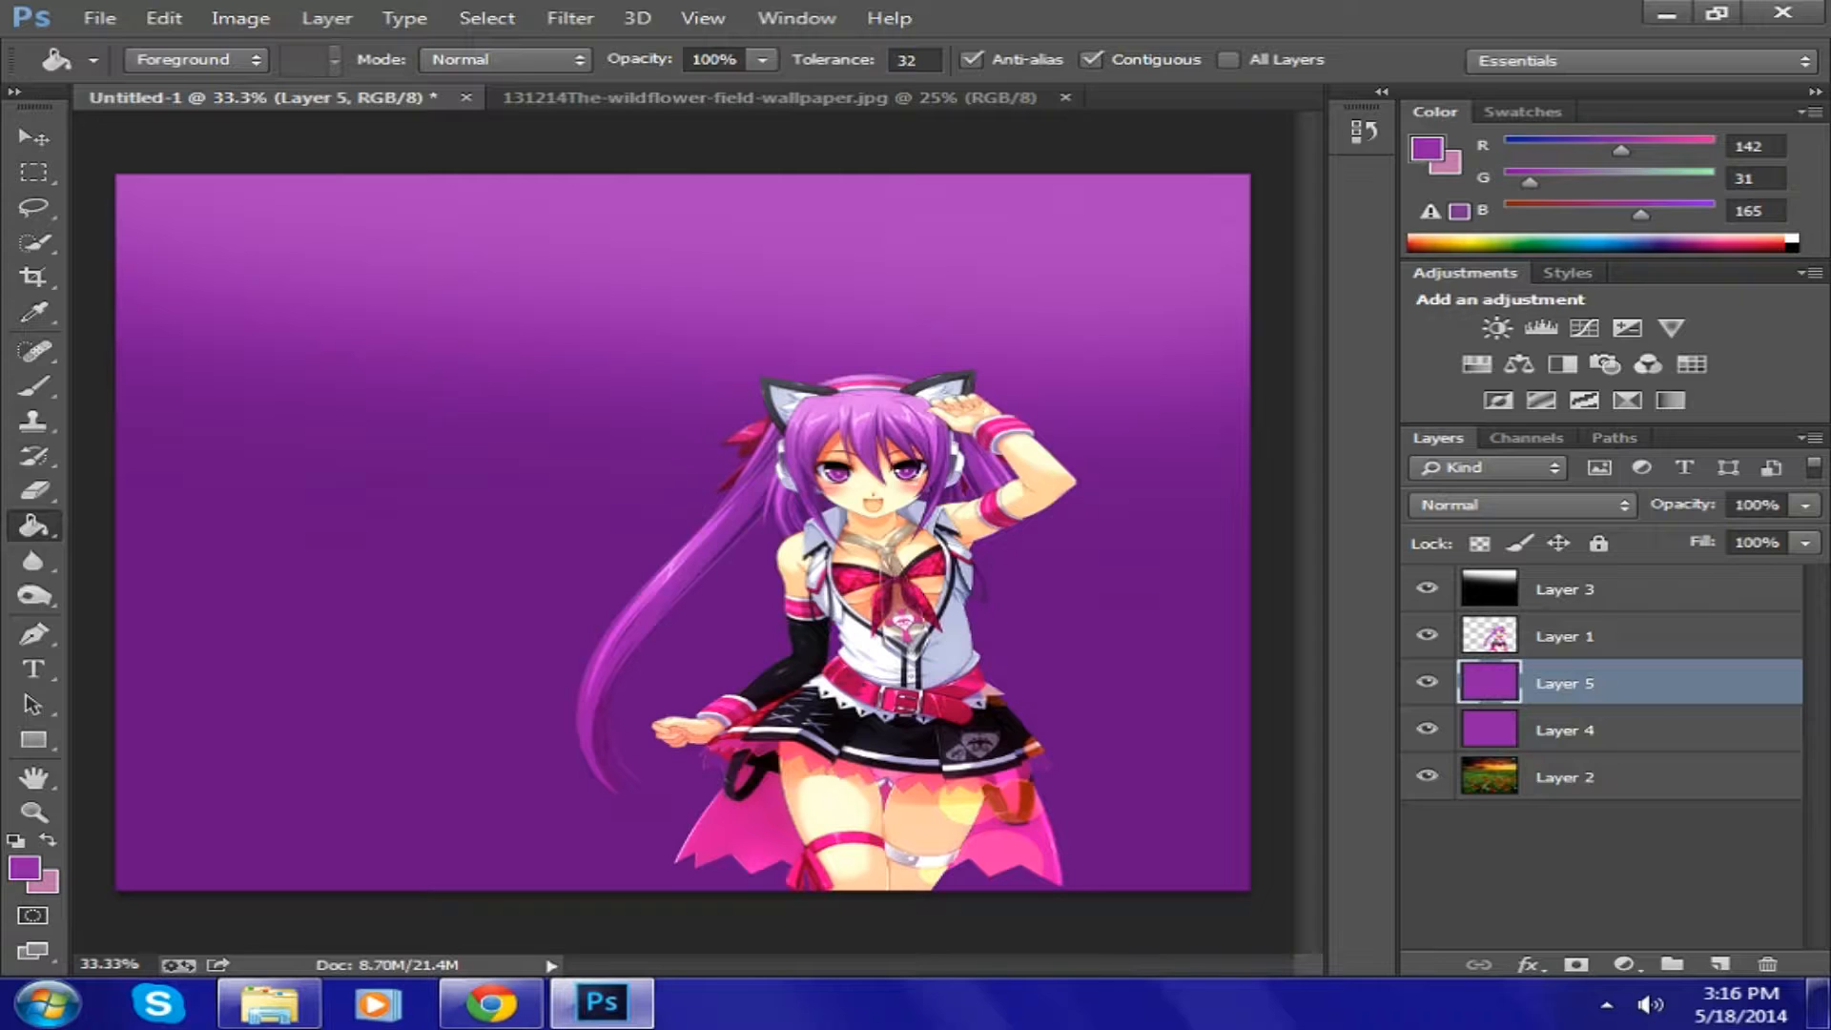
pyautogui.moveTo(1450, 245); pyautogui.dragTo(1444, 242)
pyautogui.click(1049, 333)
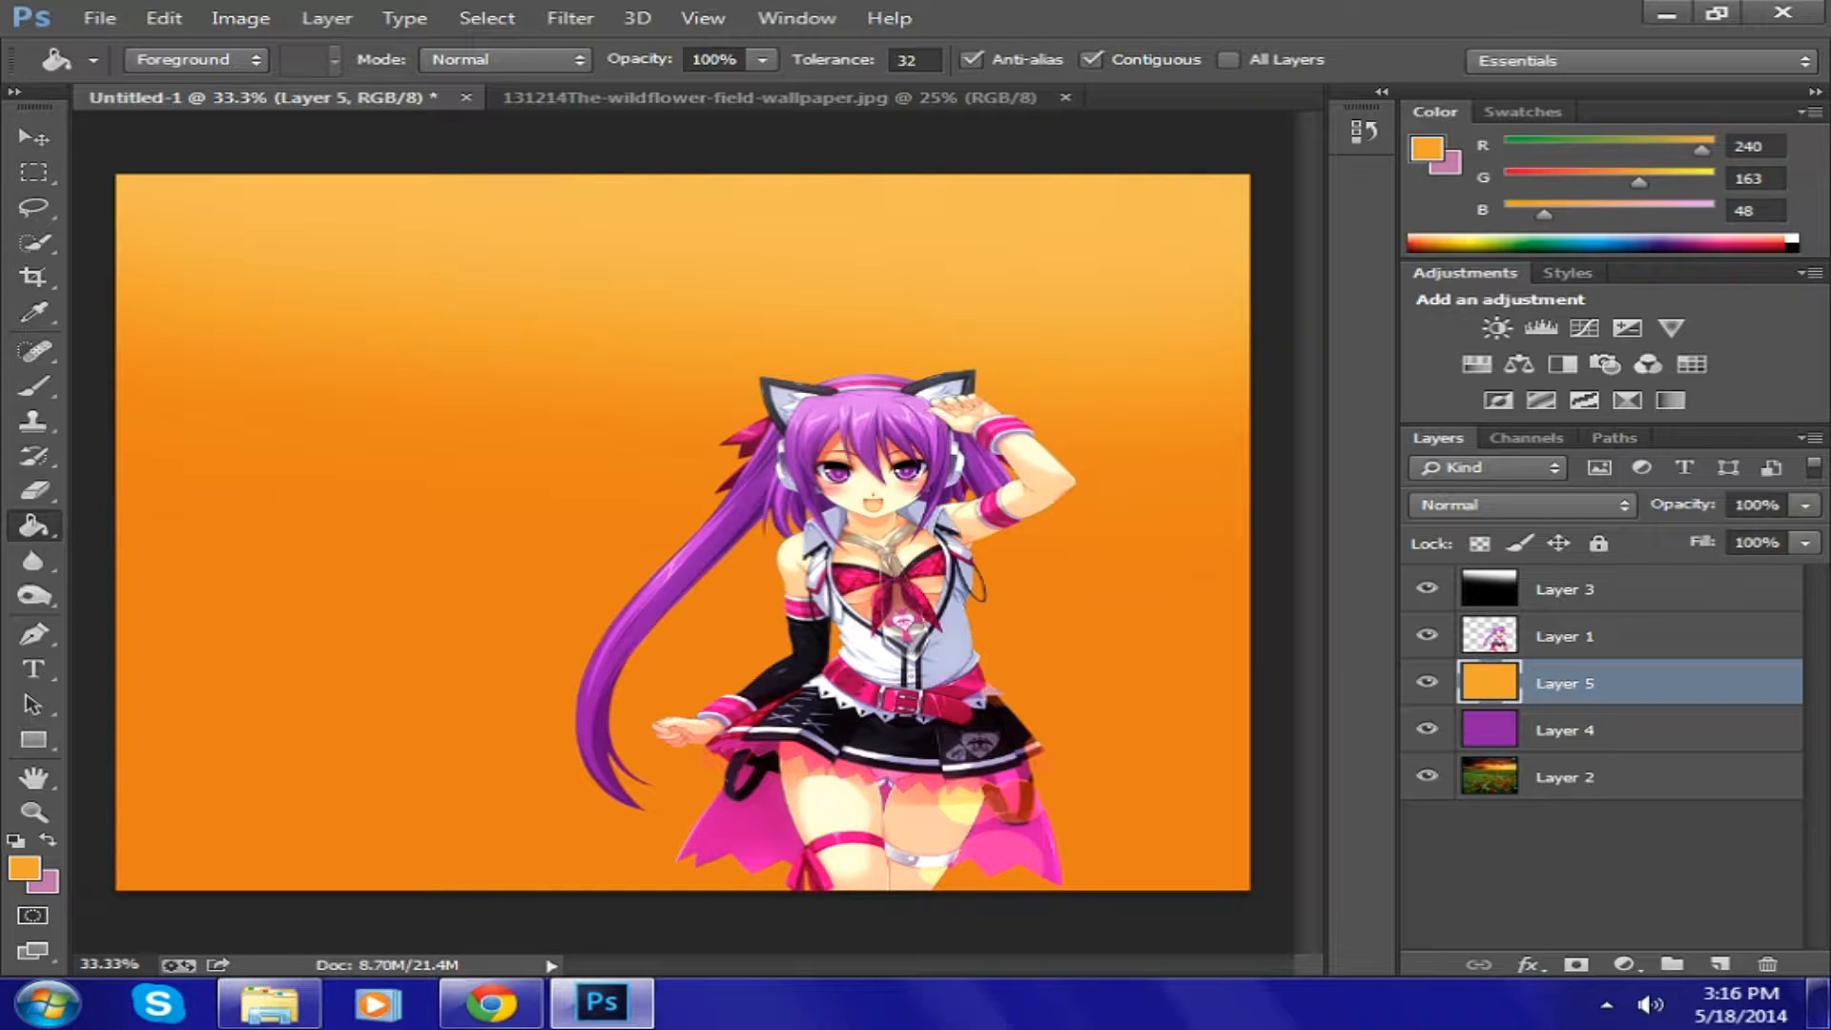
# - Set the orange fill layer's blend mode to Soft Light and its opacity to 66%
pyautogui.click(1806, 542)
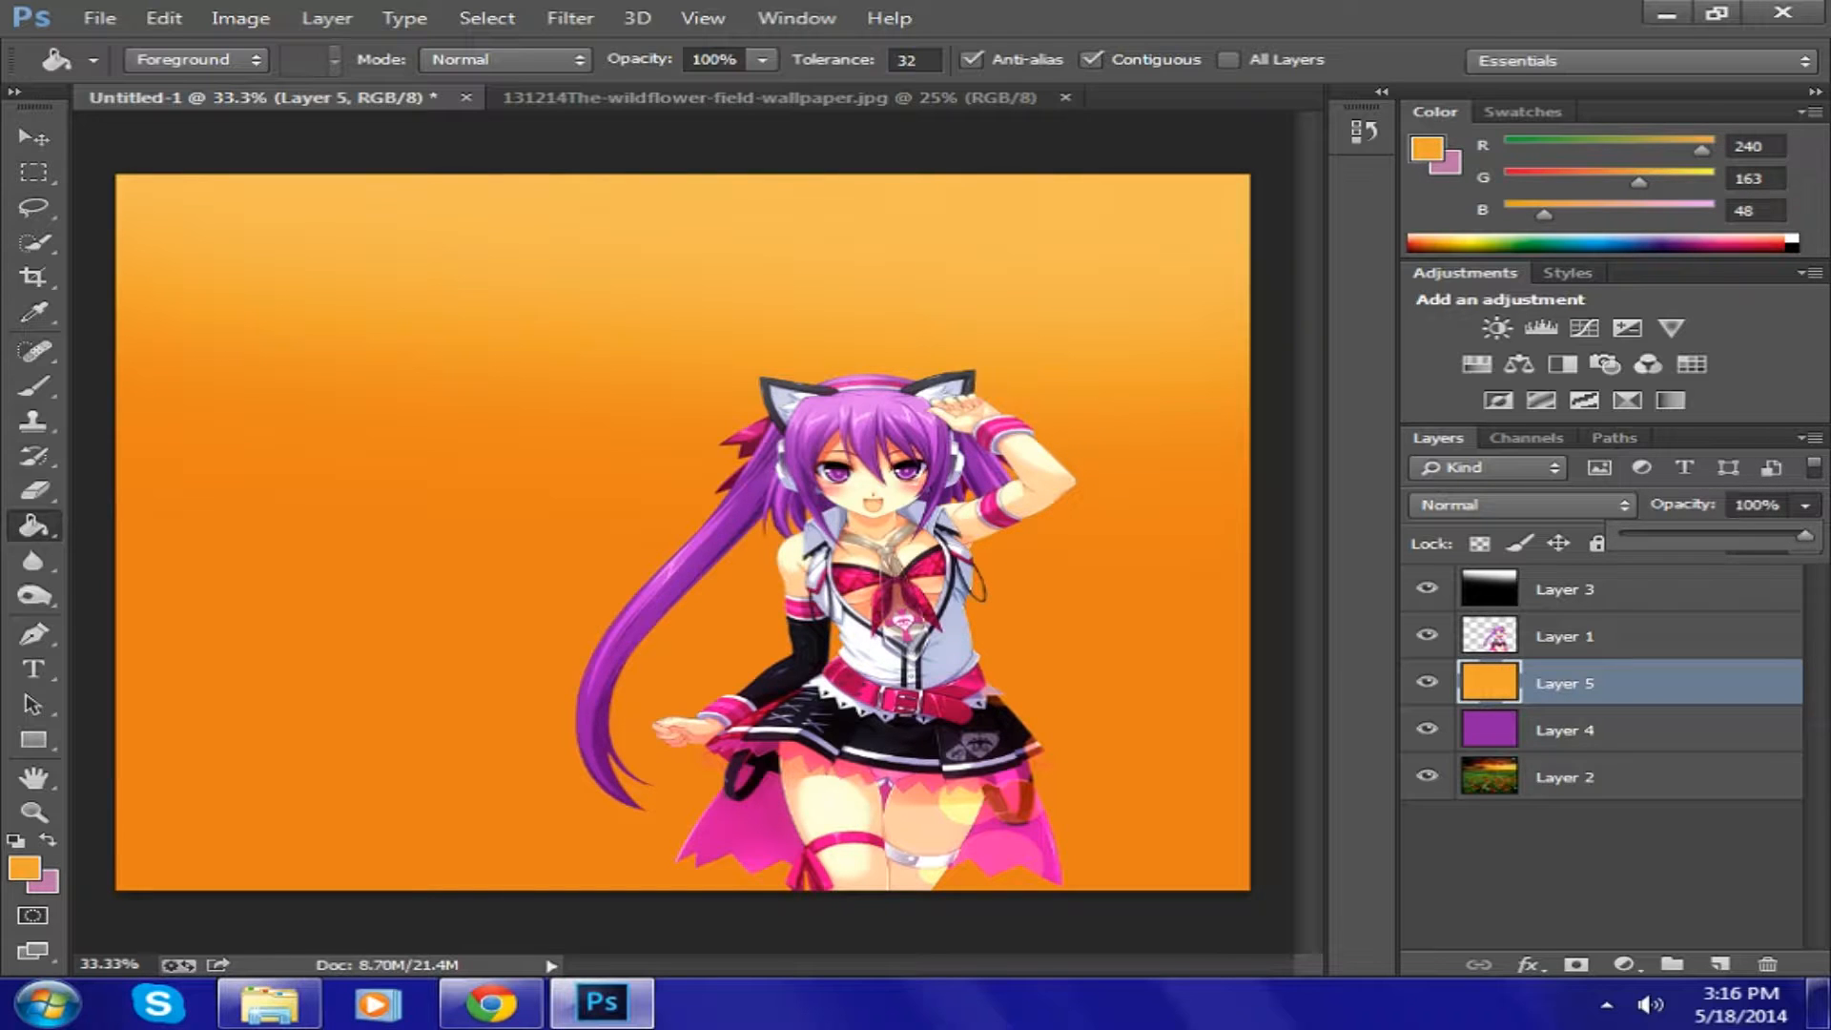
pyautogui.click(1522, 505)
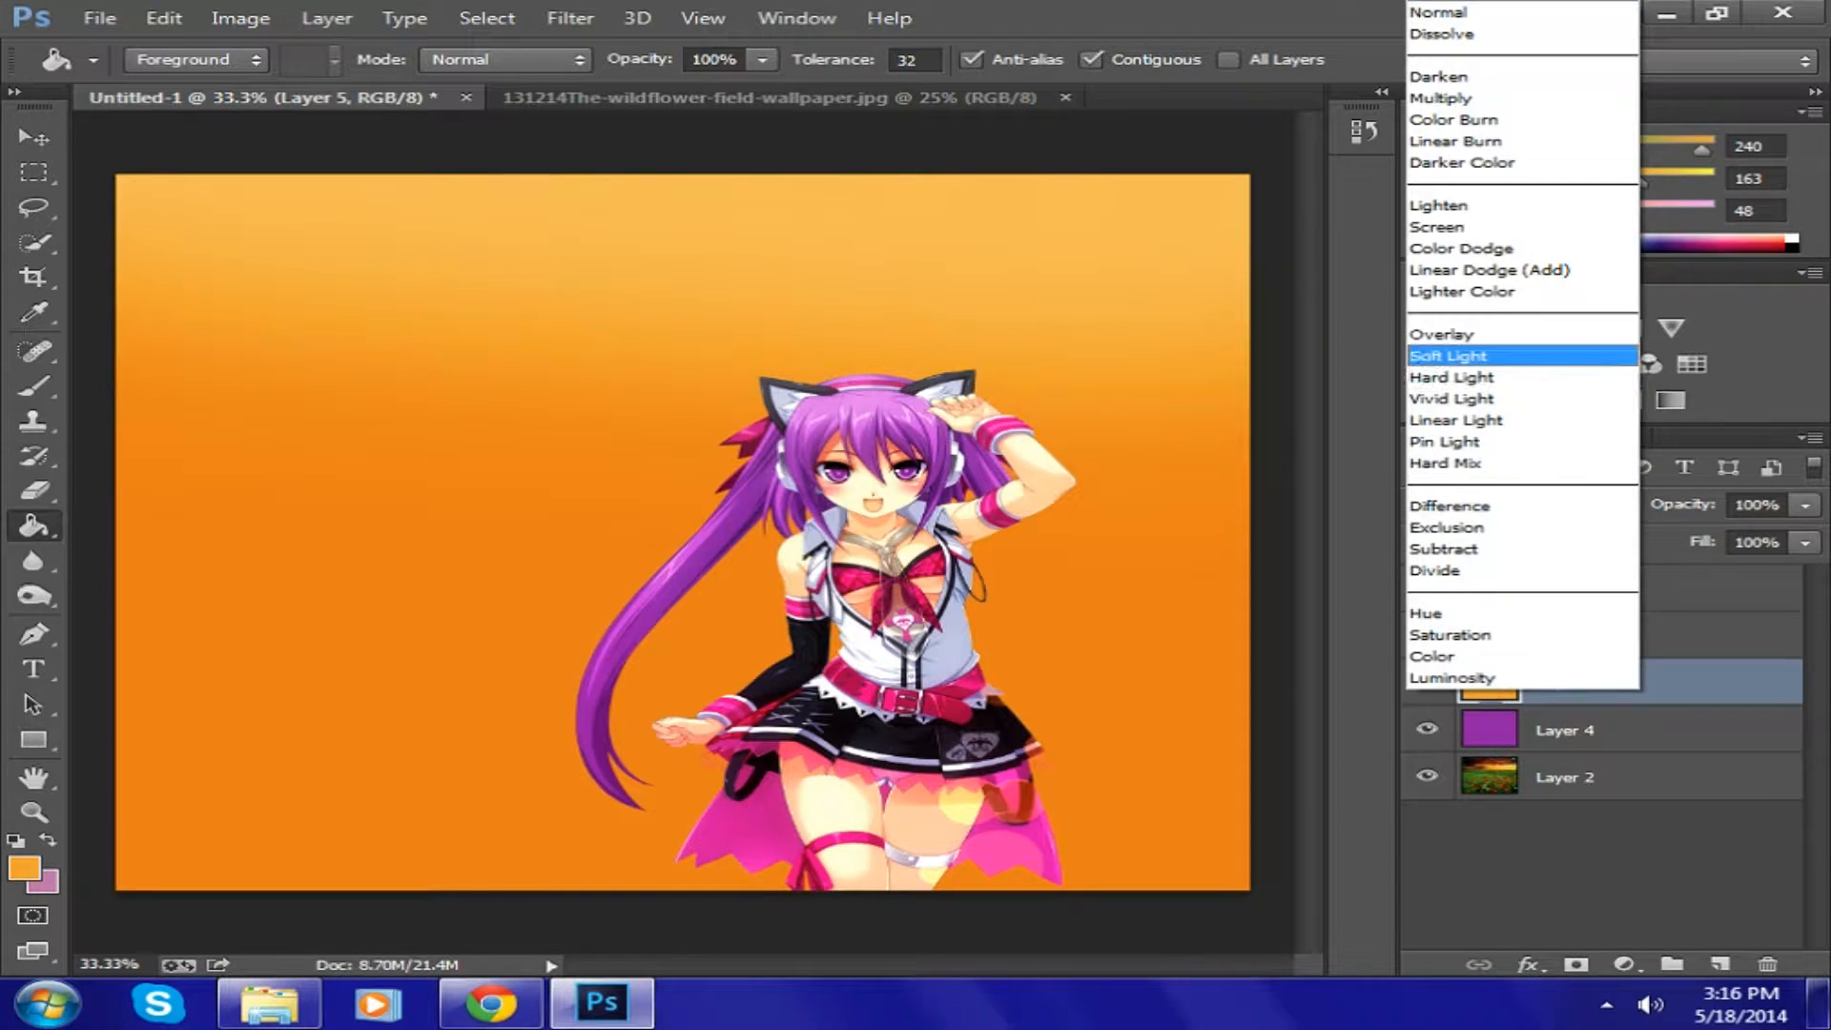
pyautogui.click(1527, 355)
pyautogui.click(1806, 504)
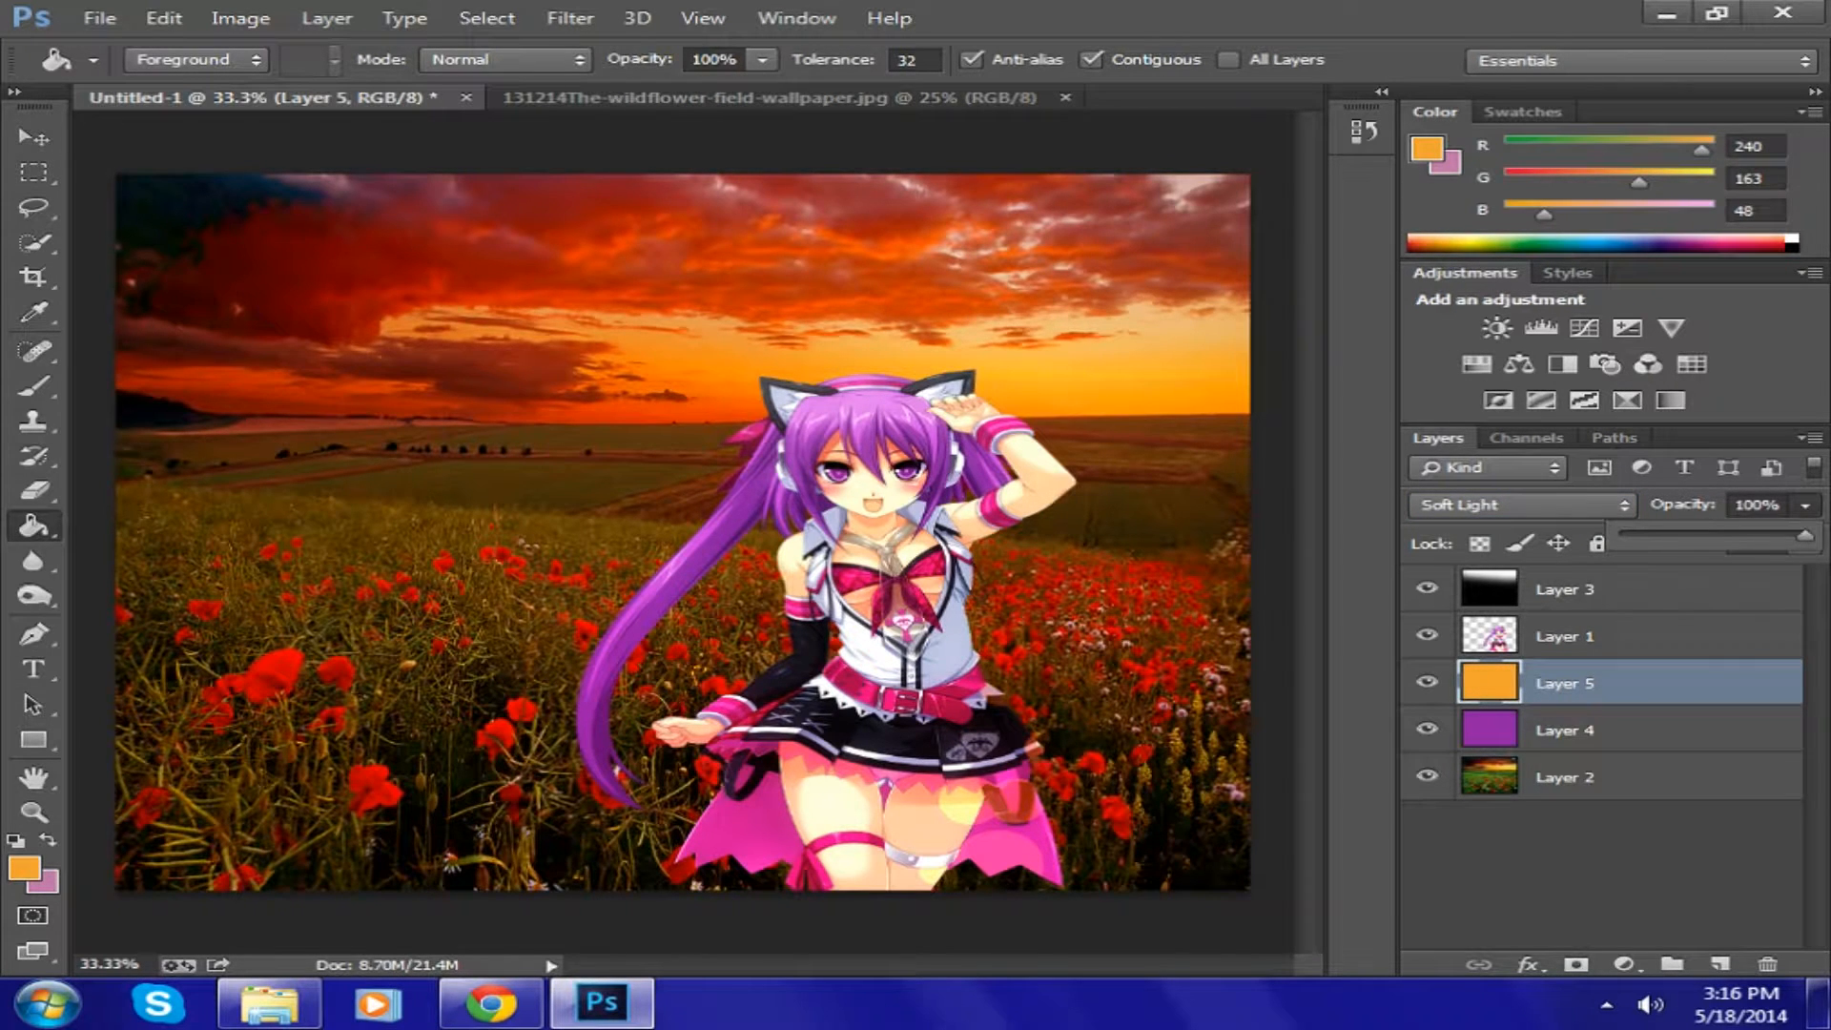
pyautogui.moveTo(1806, 535); pyautogui.dragTo(1744, 535)
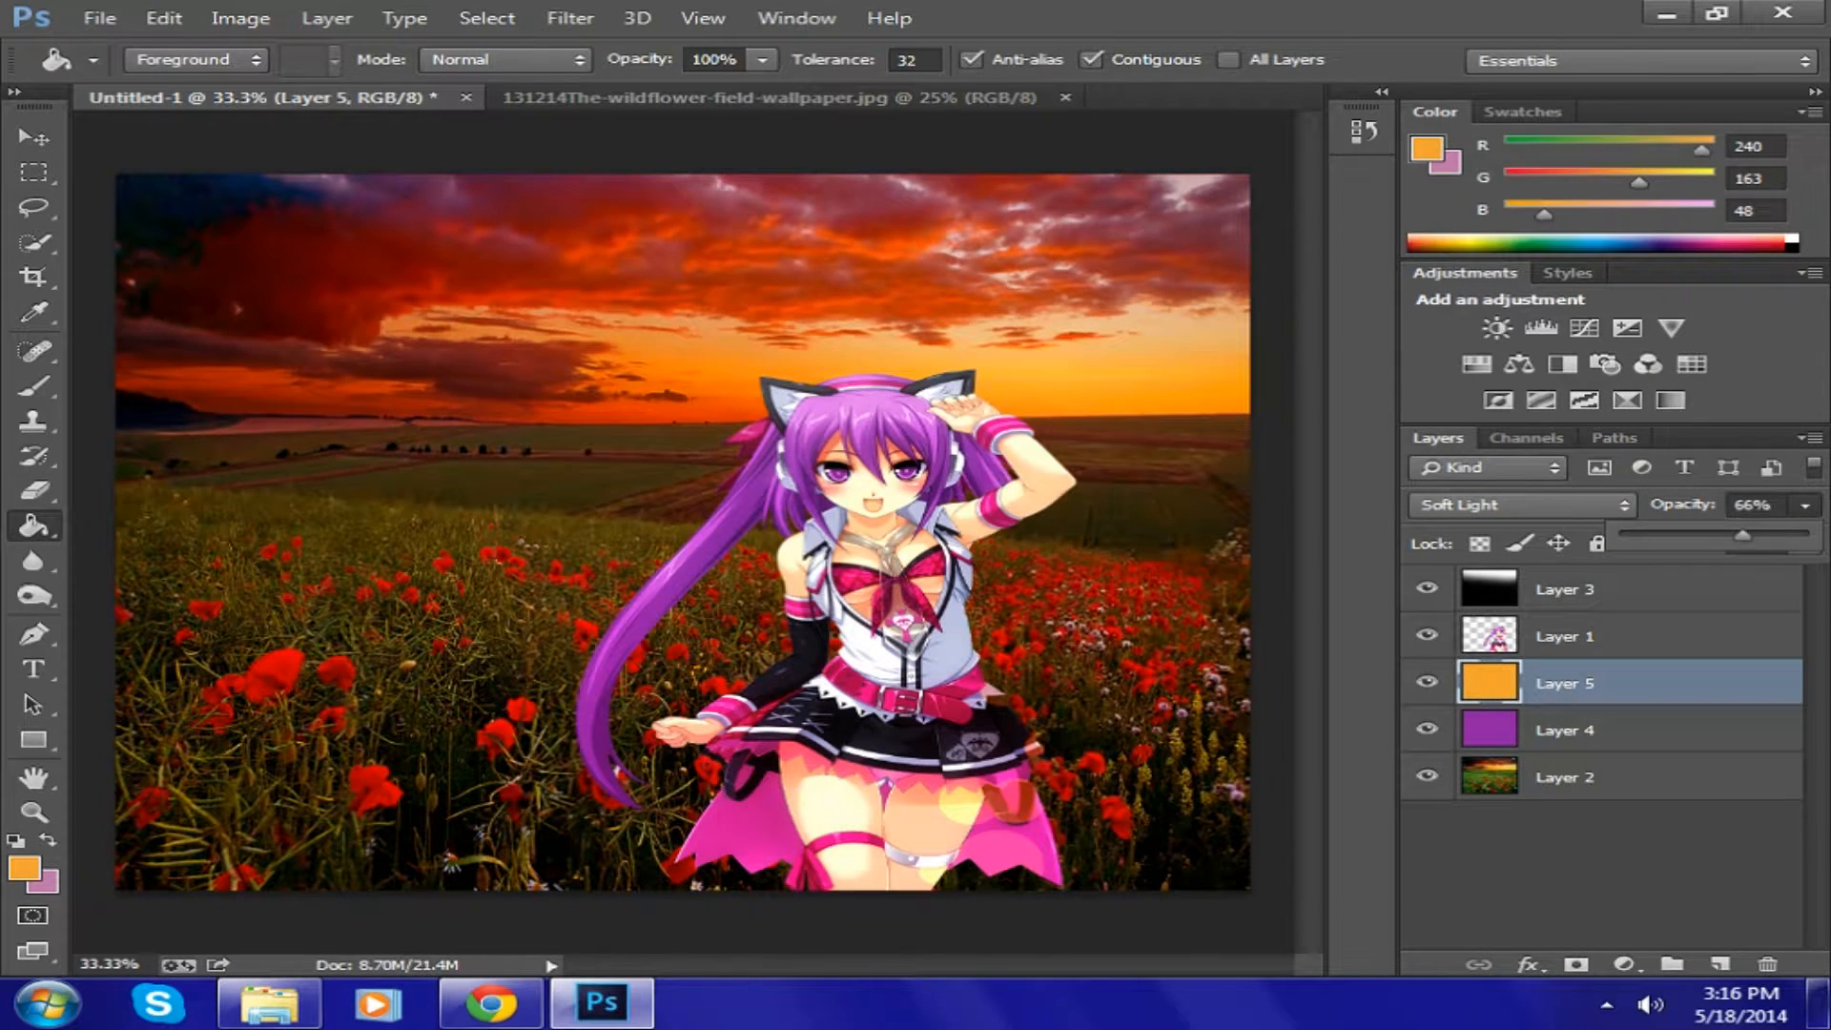
# - Move the orange fill layer above the character layer and lower its opacity to 47%
pyautogui.click(1589, 683)
pyautogui.moveTo(1589, 683); pyautogui.dragTo(1589, 630)
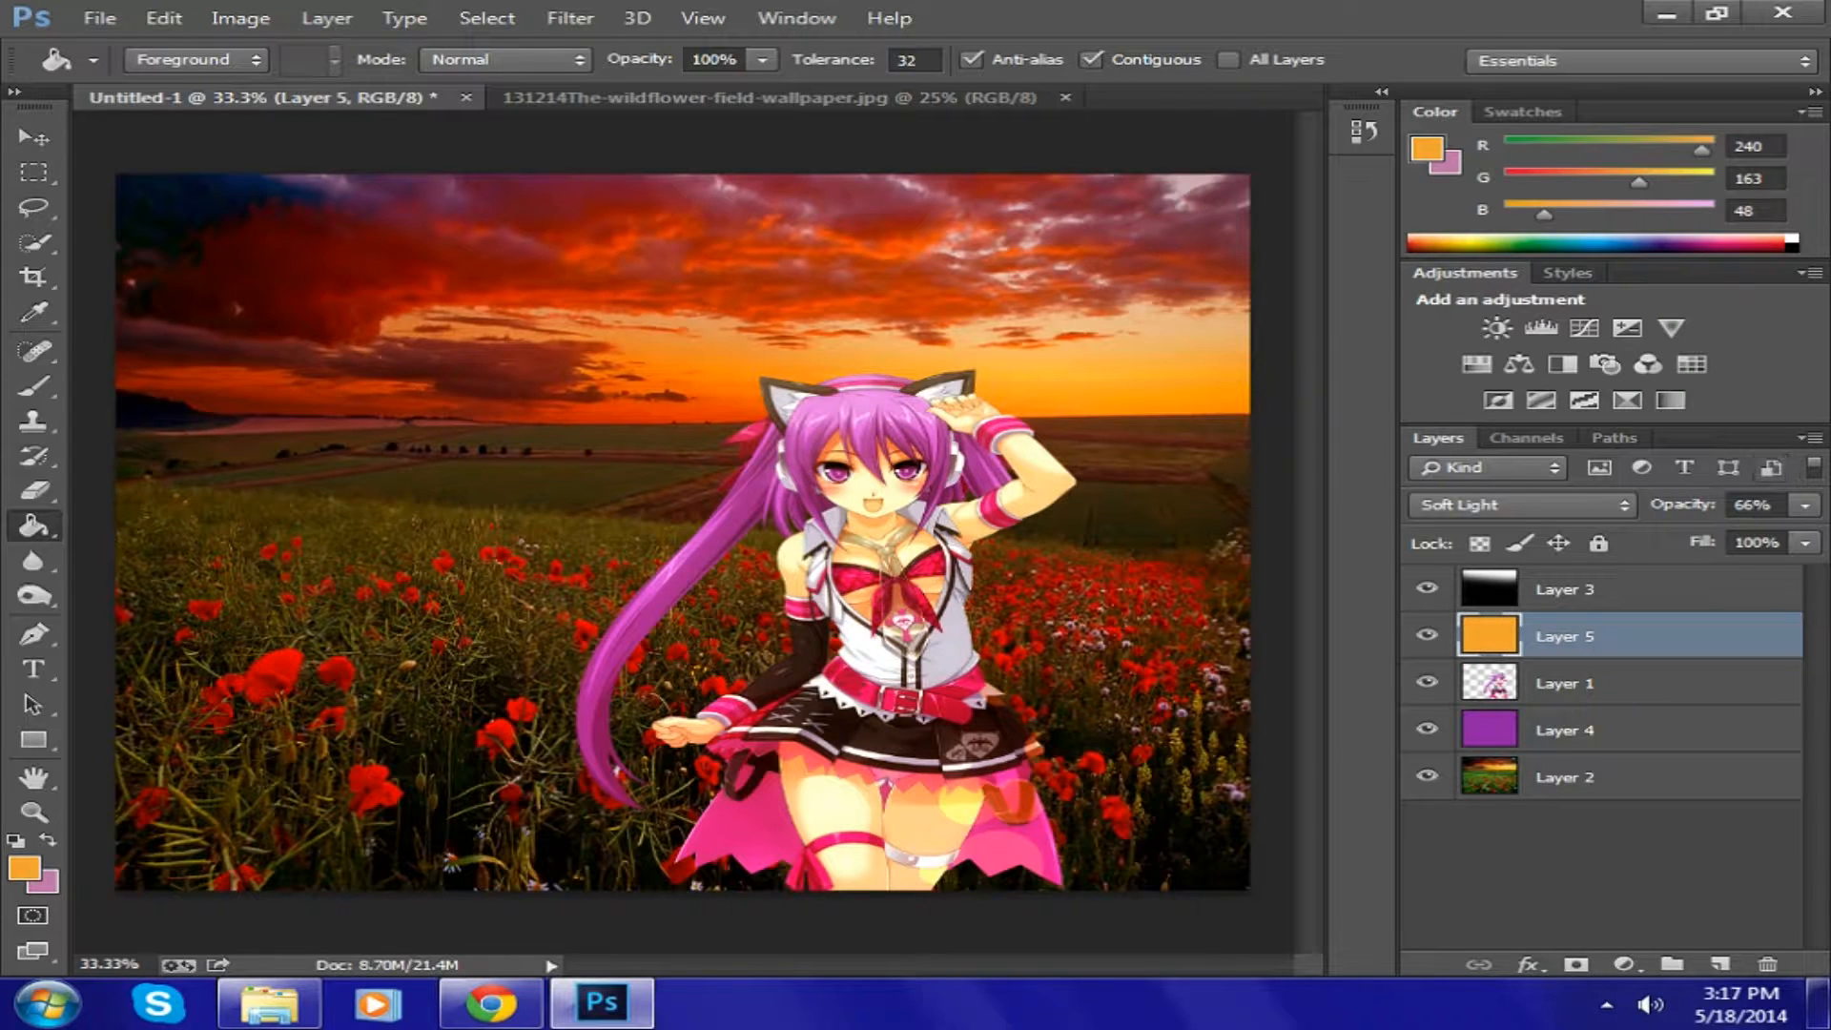
pyautogui.click(1805, 505)
pyautogui.moveTo(1752, 536); pyautogui.dragTo(1717, 536)
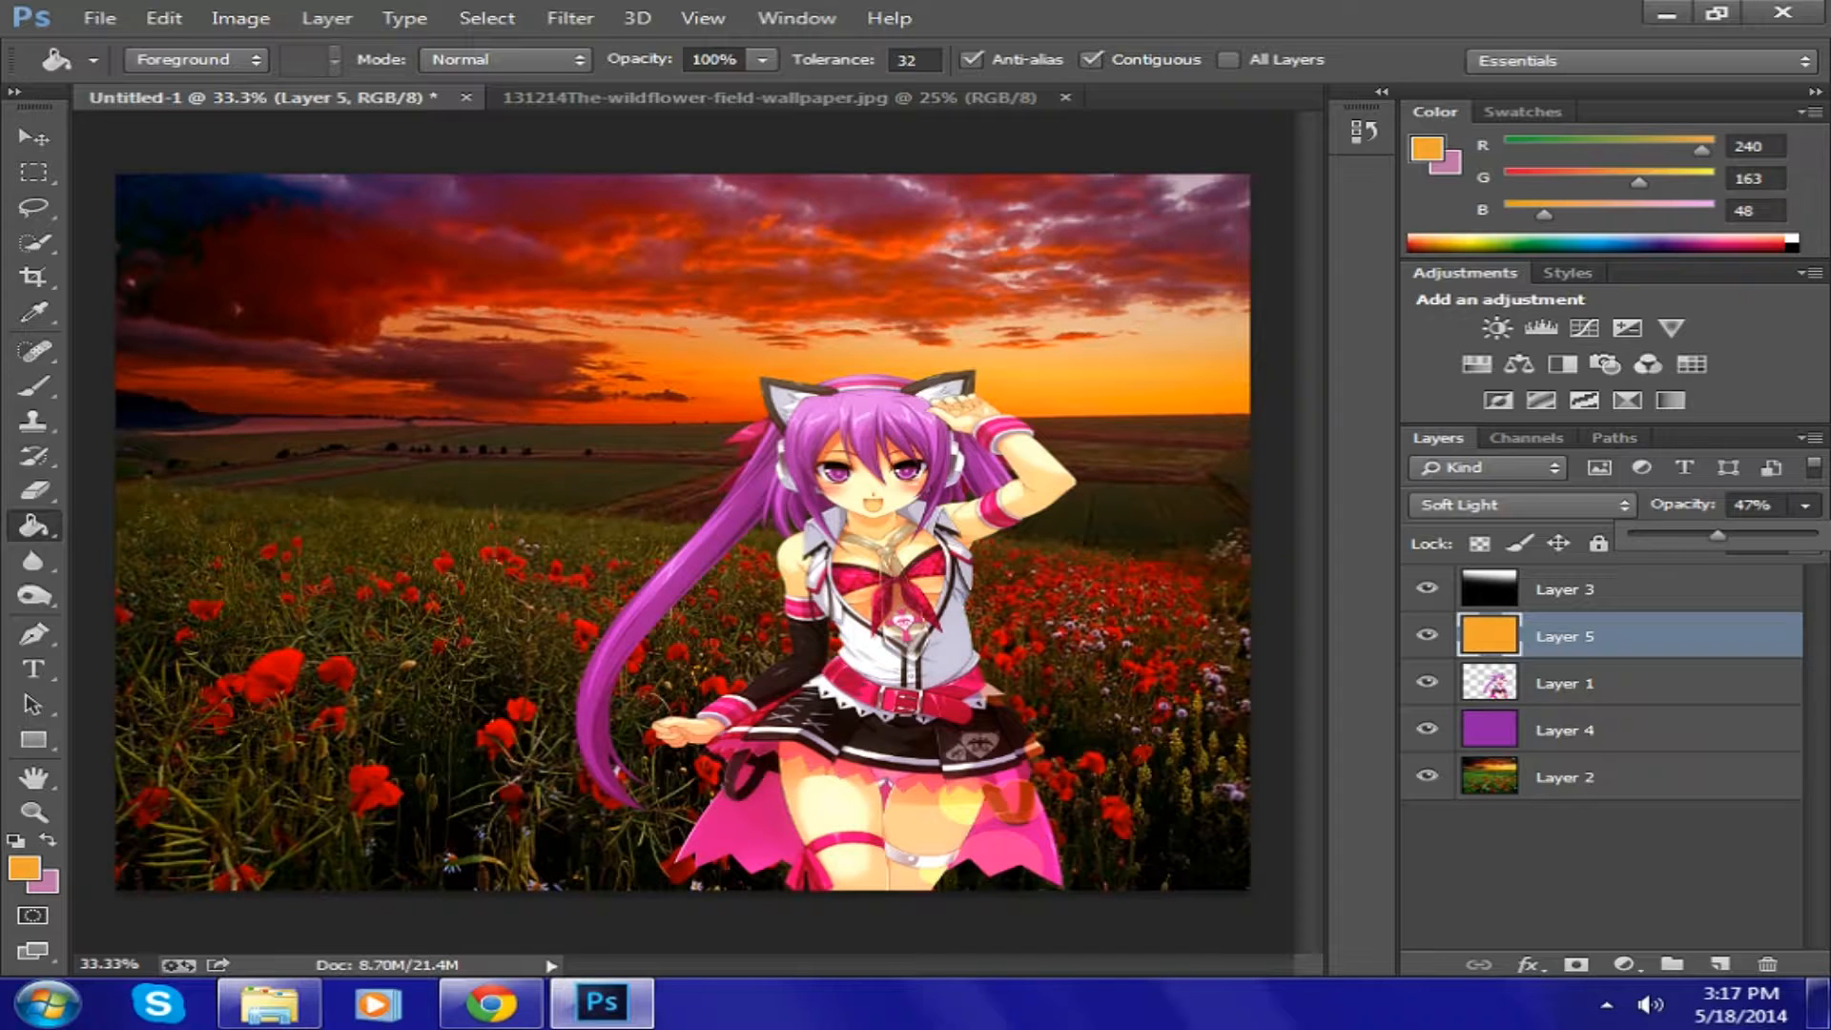
# - Open the blending options of the character layer and enable a Drop Shadow, keeping the image visible beside the dialog
pyautogui.click(1547, 684)
pyautogui.rightClick(1546, 684)
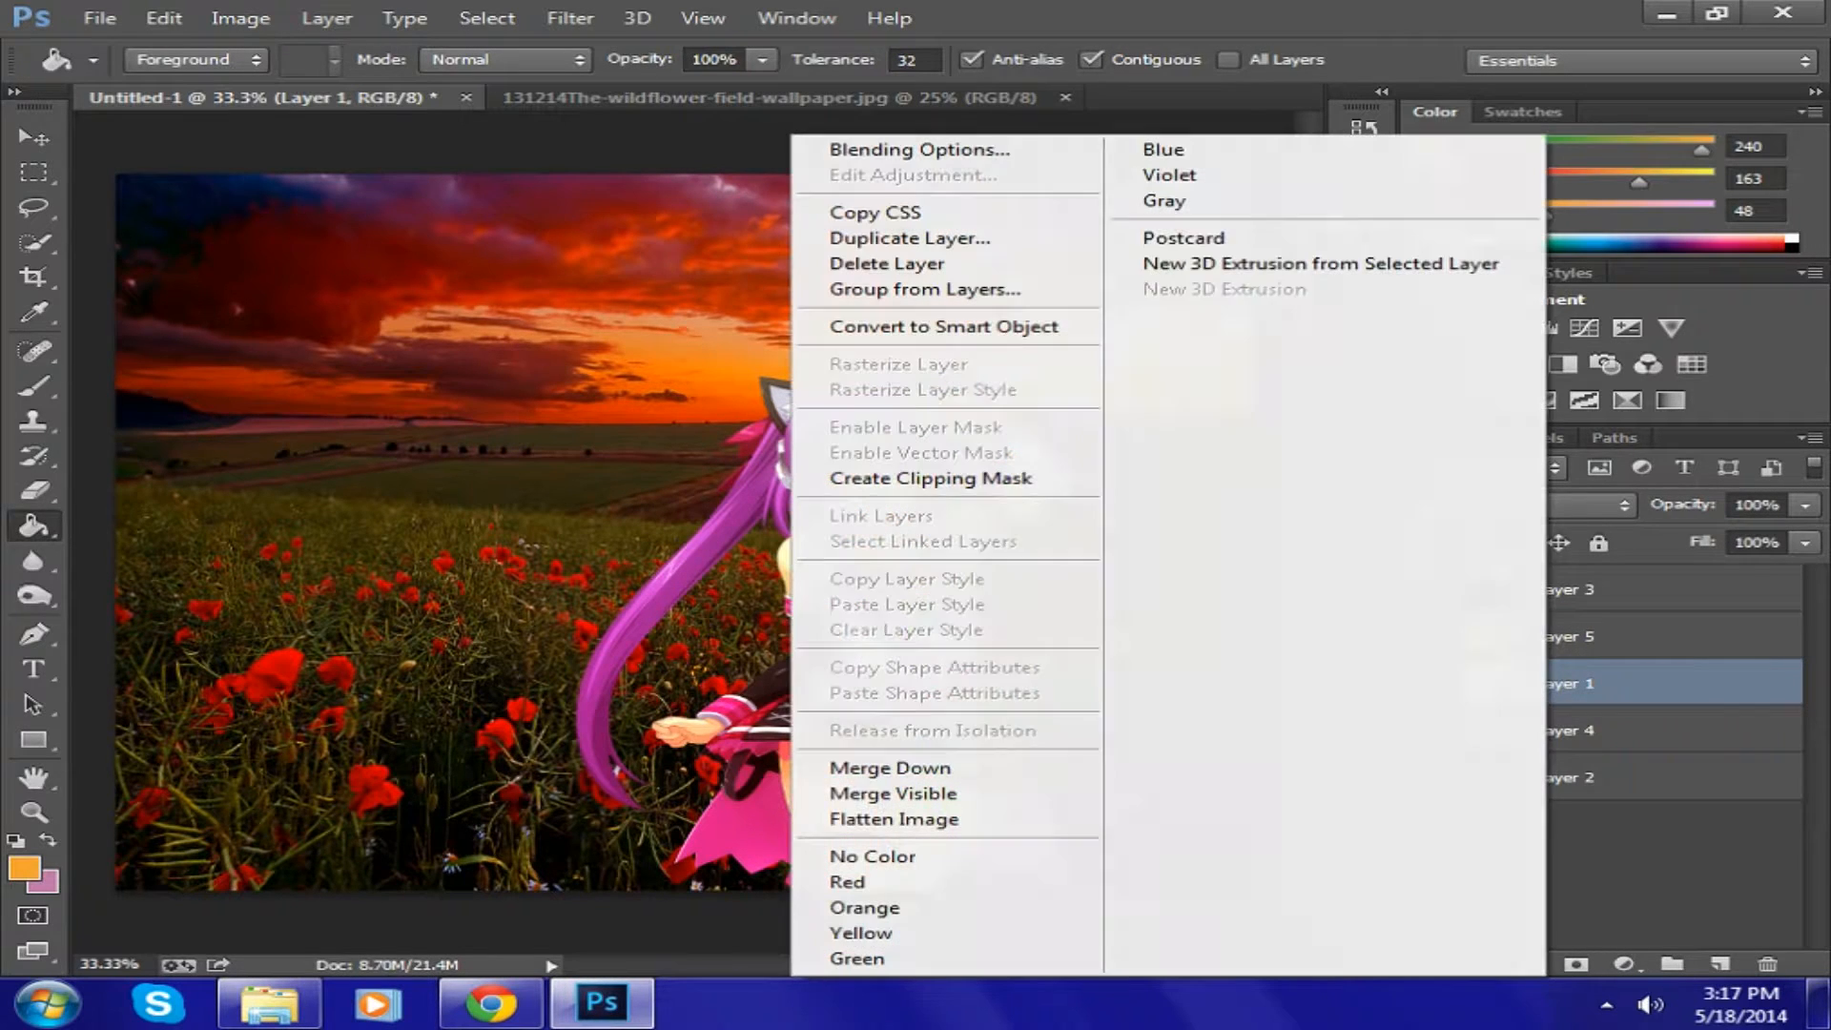
pyautogui.press('Escape')
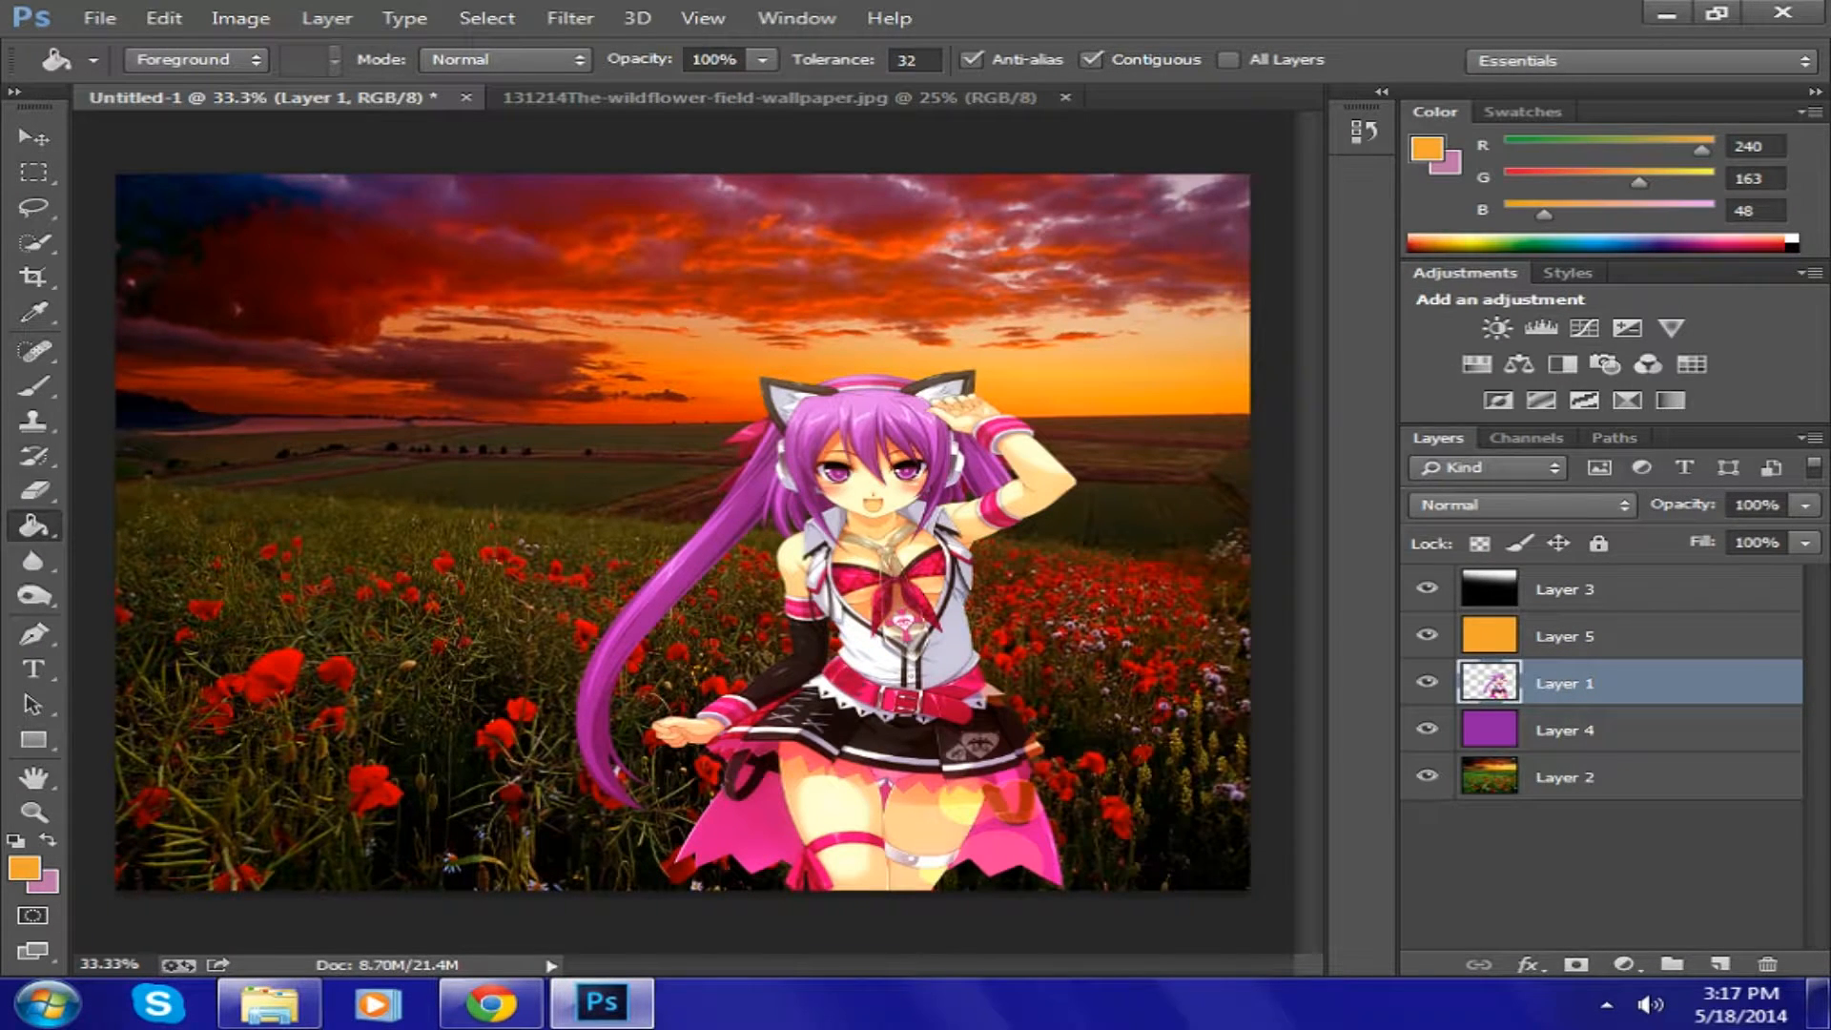
pyautogui.rightClick(1557, 684)
pyautogui.press('Return')
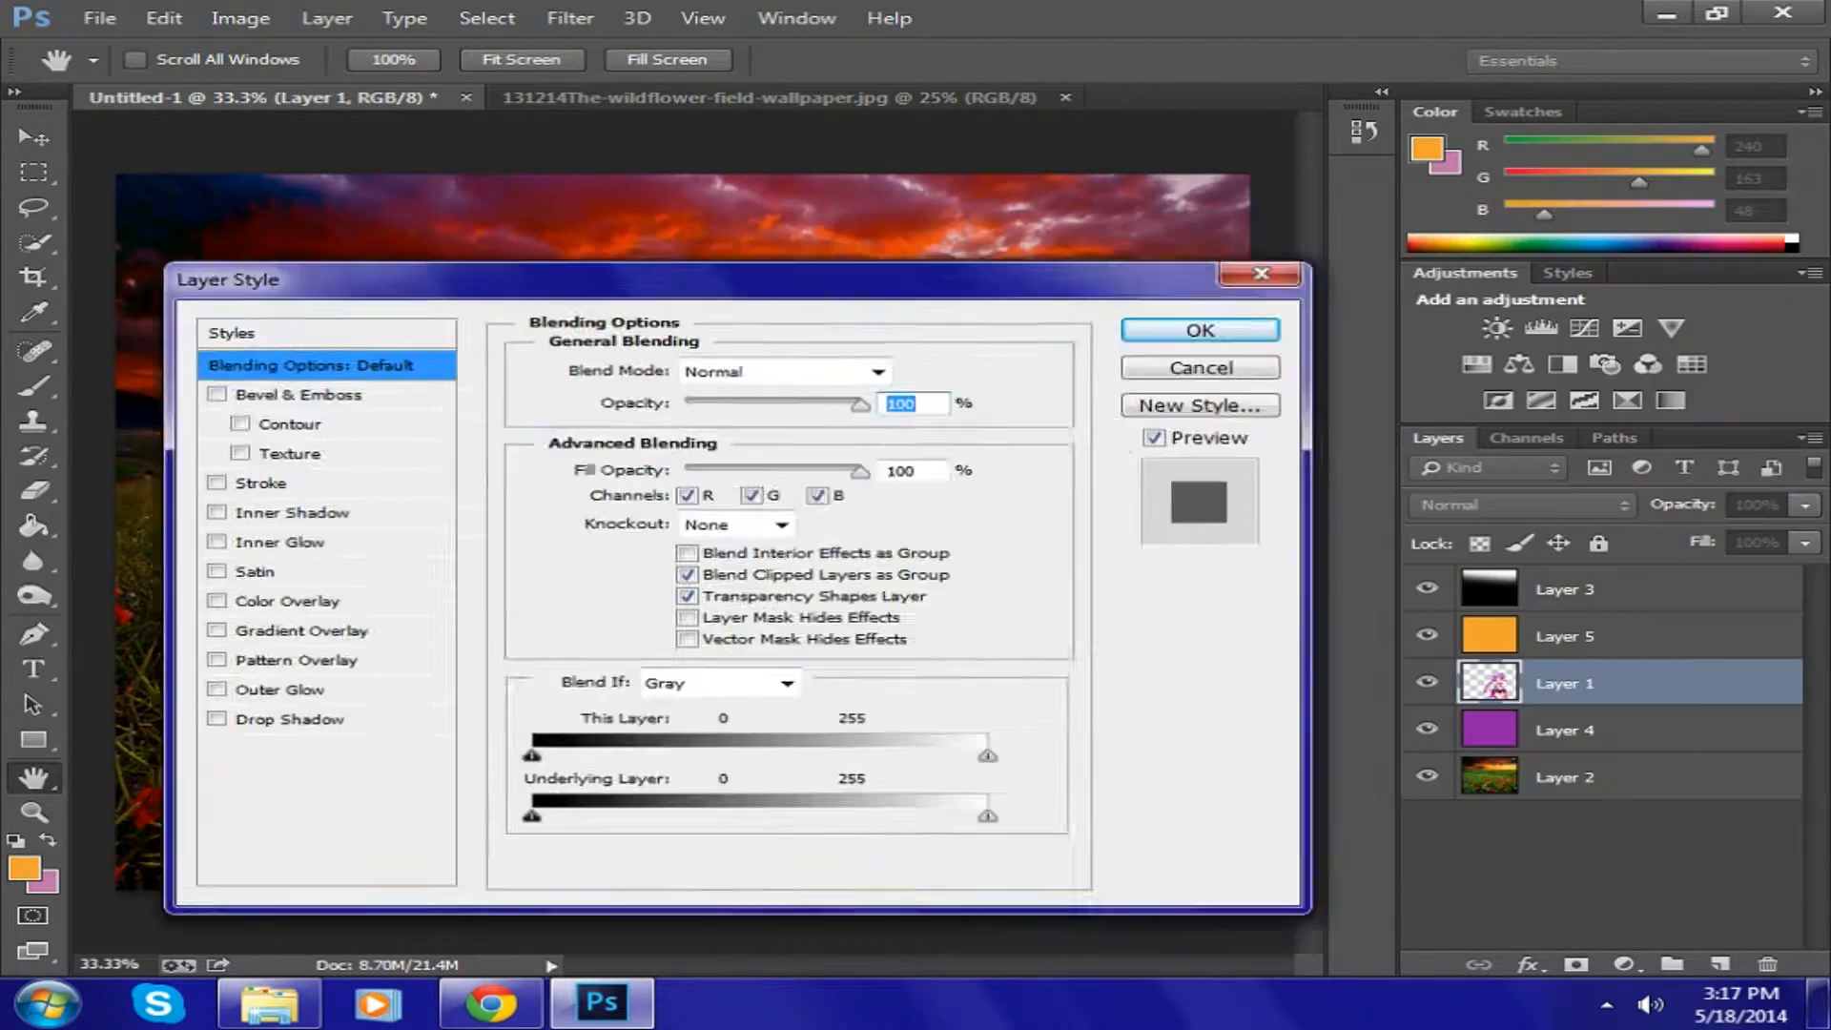
pyautogui.moveTo(725, 279); pyautogui.dragTo(394, 273)
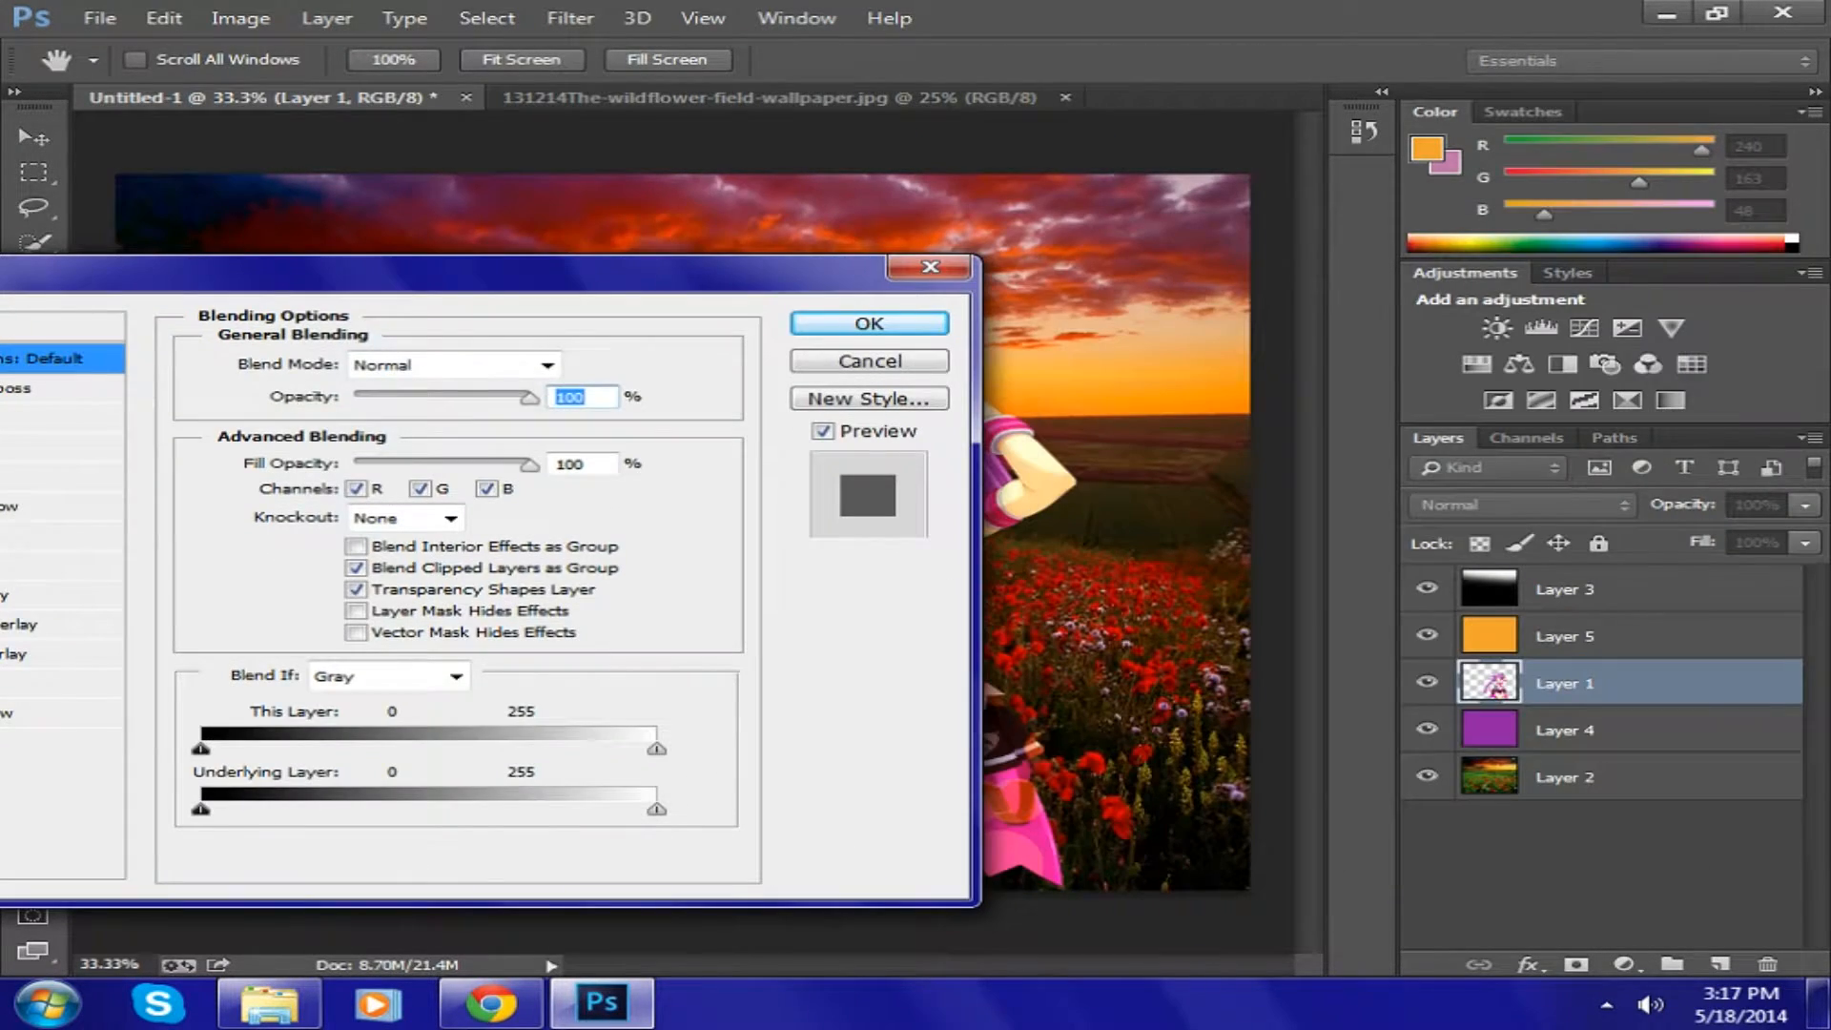
pyautogui.moveTo(217, 273); pyautogui.dragTo(789, 176)
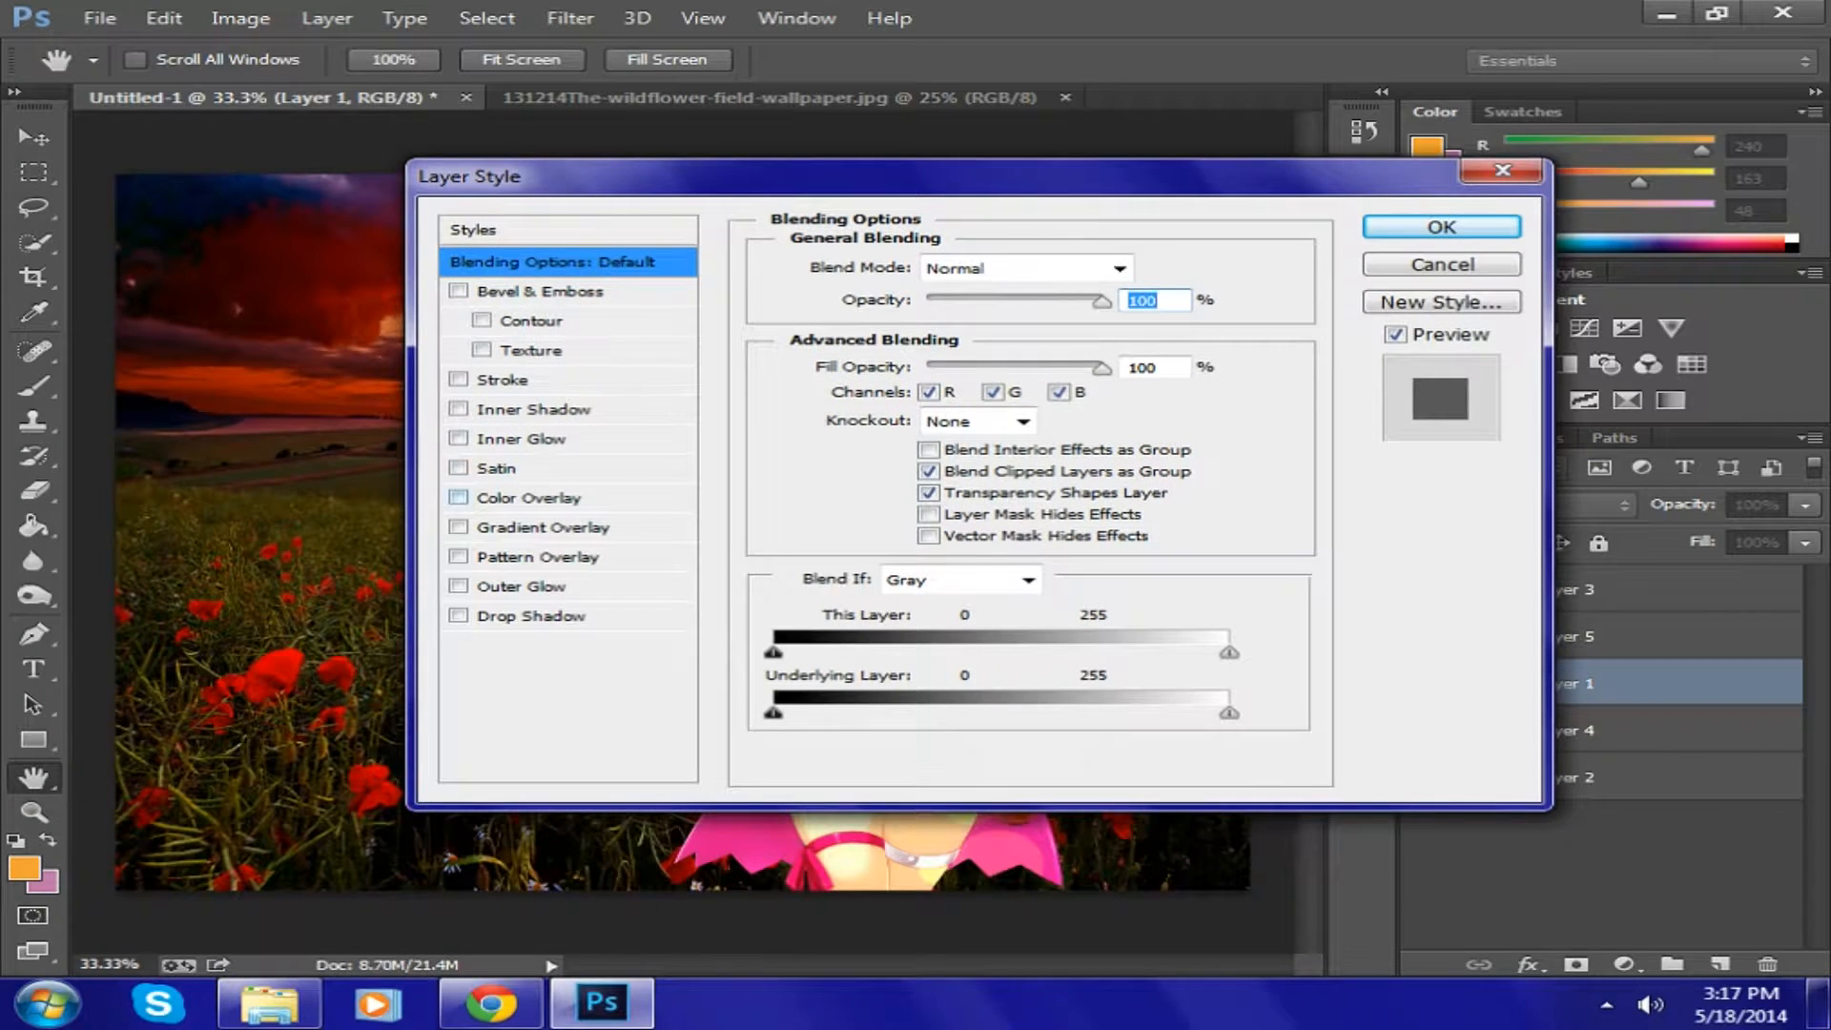
pyautogui.click(531, 616)
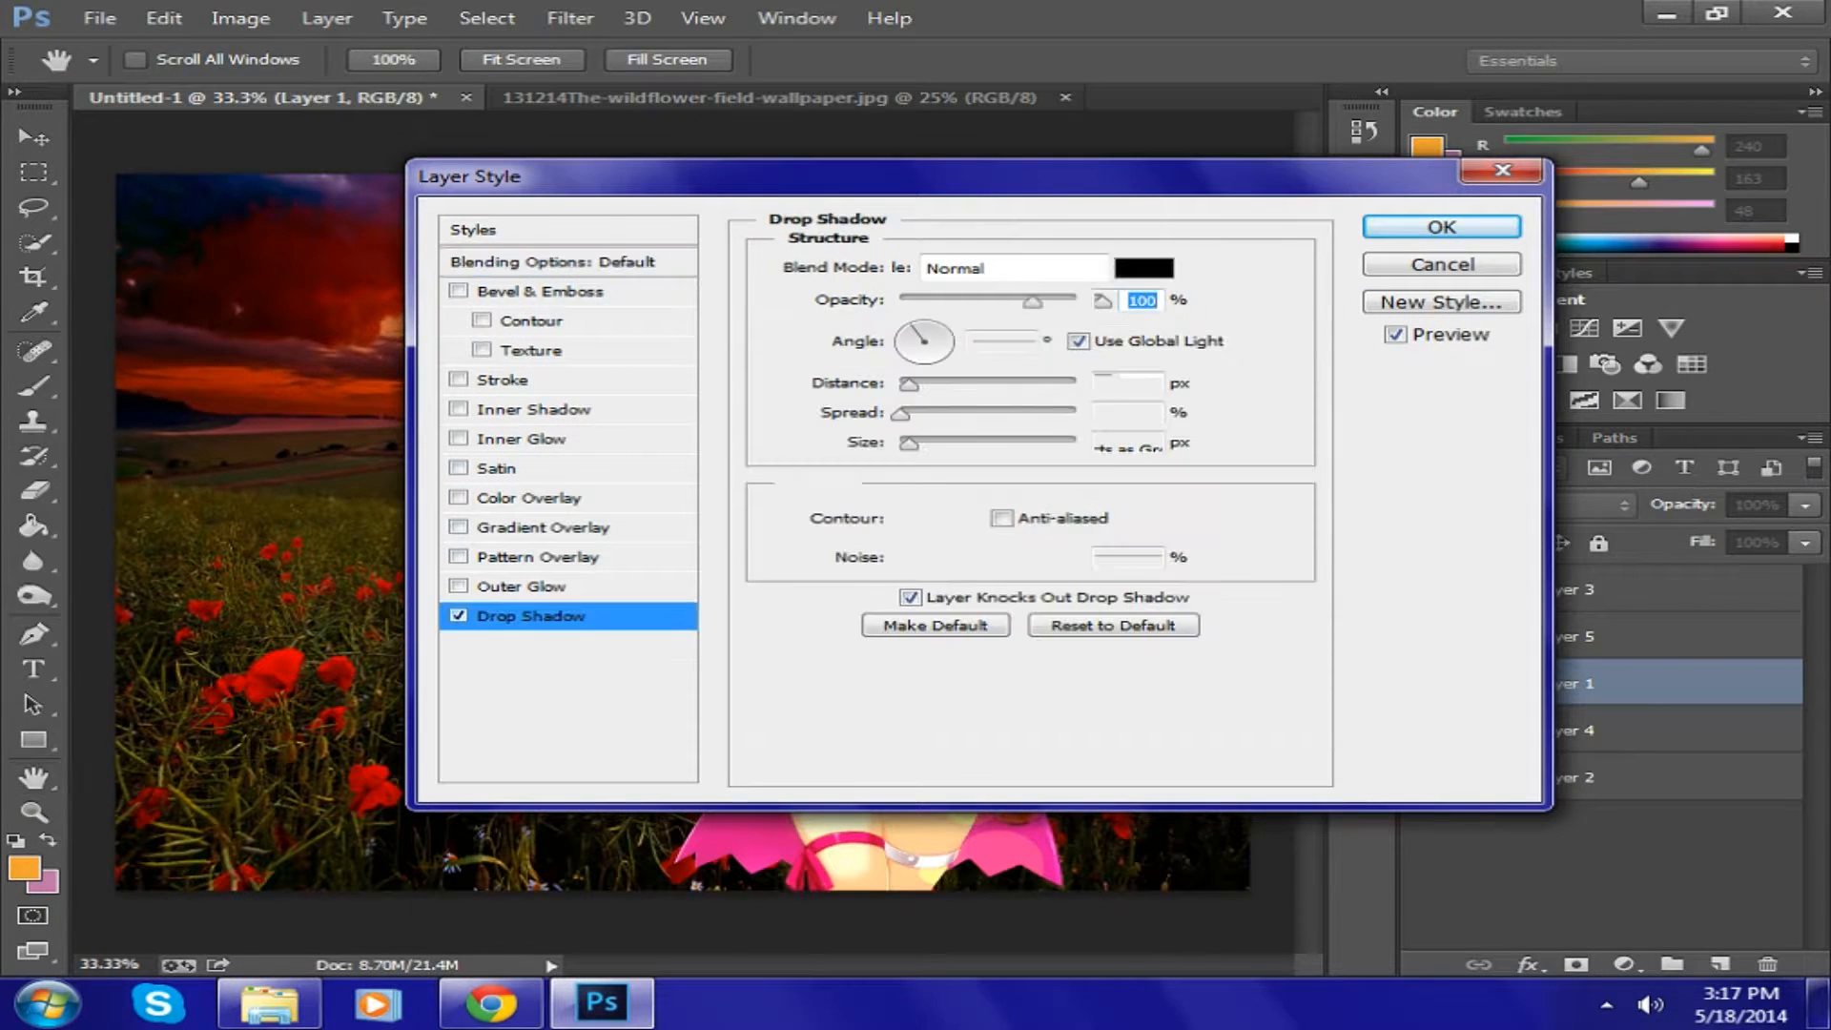
pyautogui.moveTo(668, 177); pyautogui.dragTo(1398, 171)
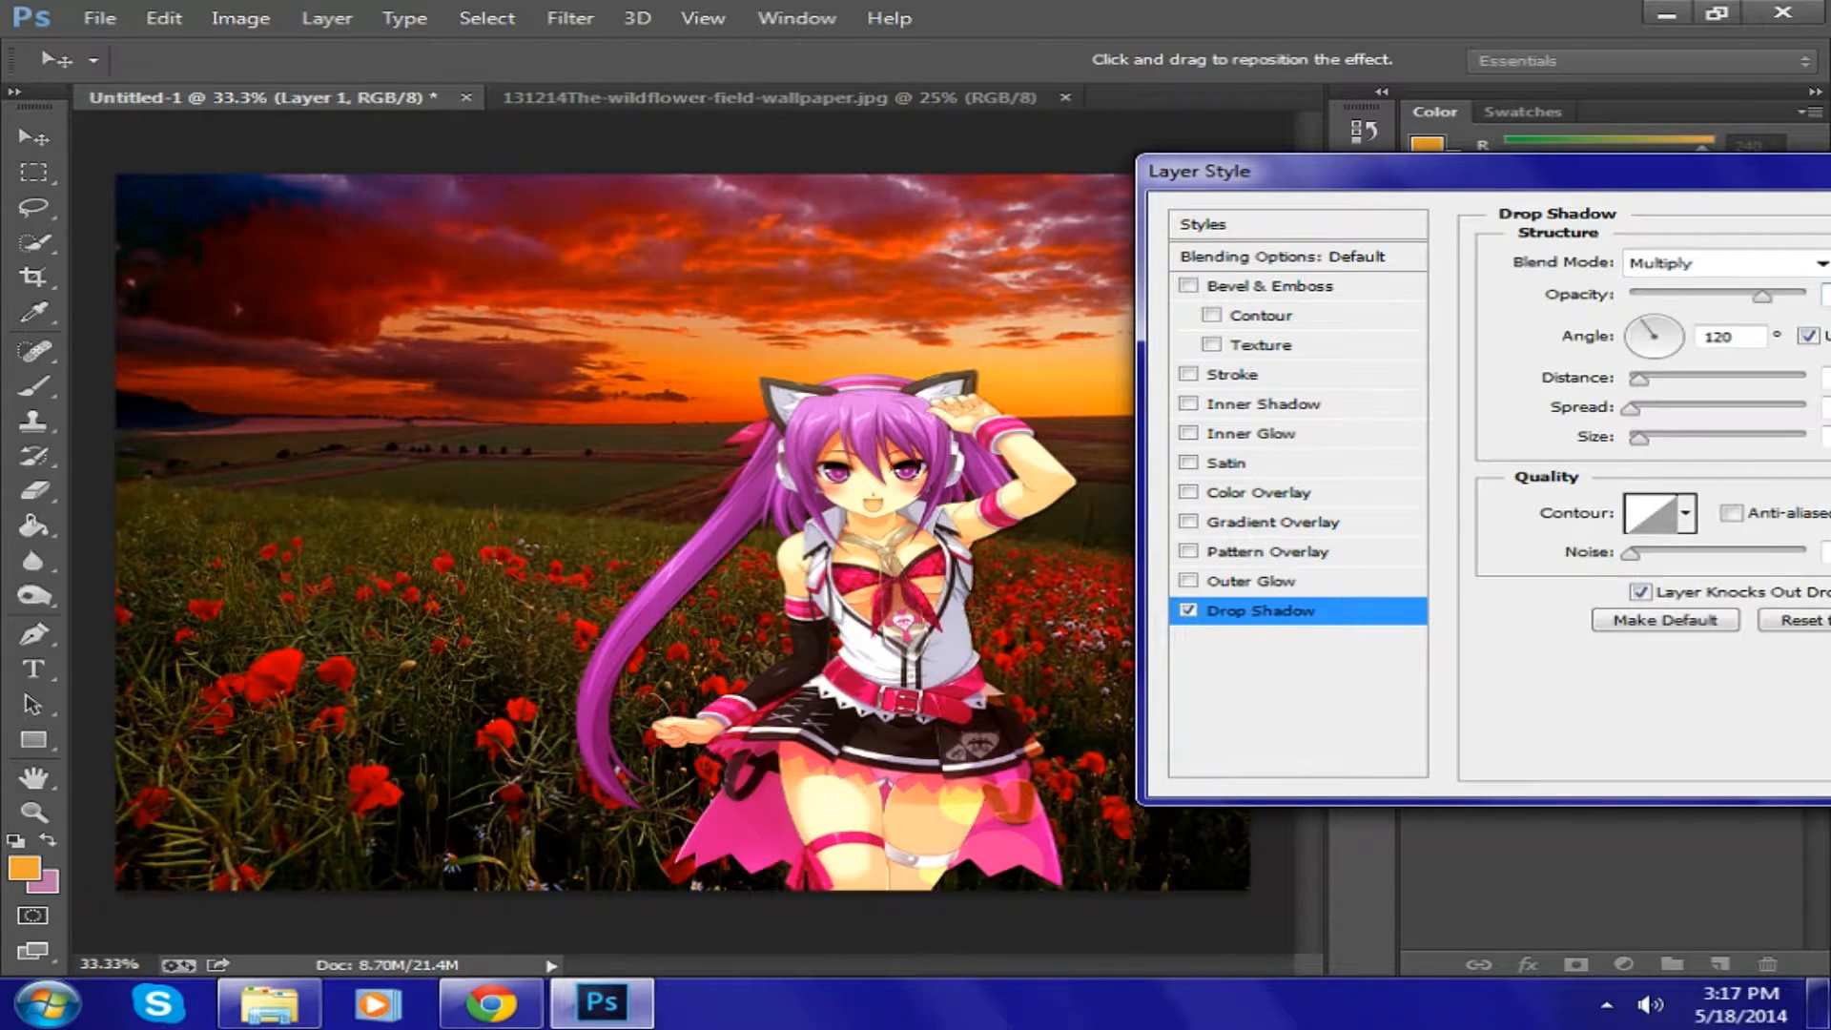
pyautogui.moveTo(1397, 172); pyautogui.dragTo(1225, 154)
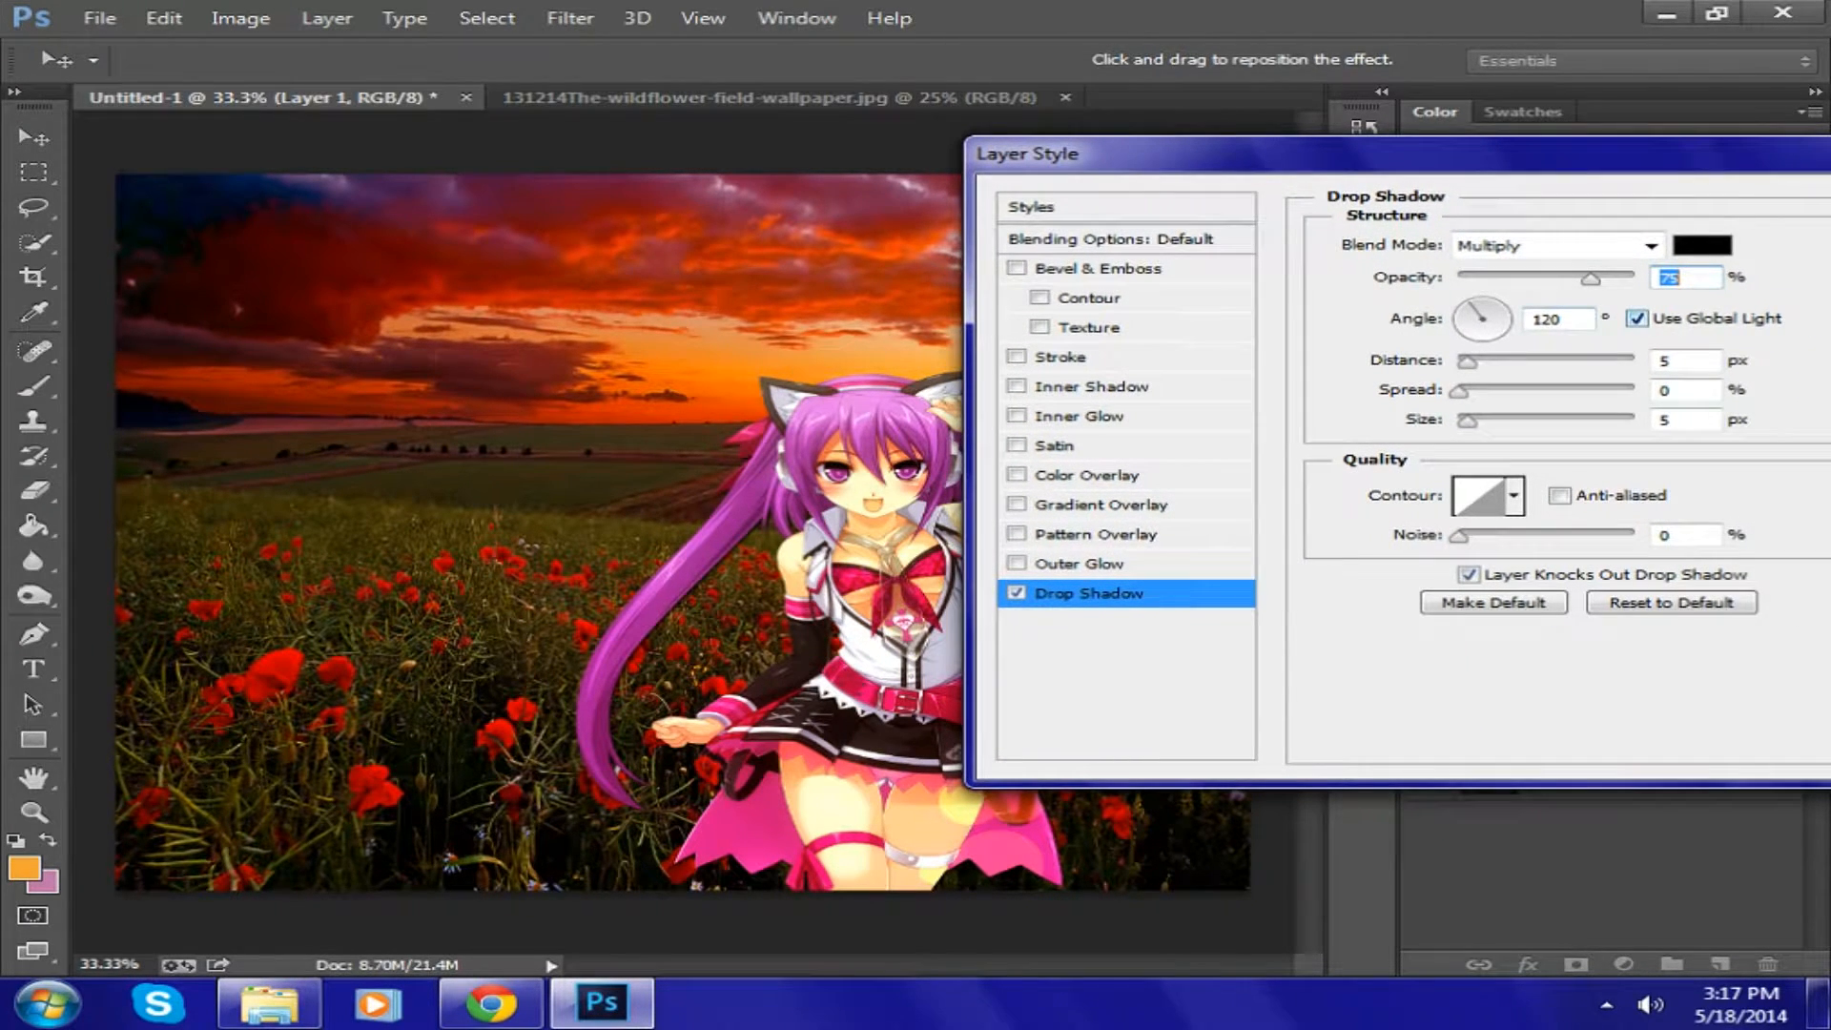
# - Turn off global light for the drop shadow and set its opacity to 79%, distance to 19 px and size to 18 px
pyautogui.click(1637, 319)
pyautogui.moveTo(1468, 420); pyautogui.dragTo(1493, 362)
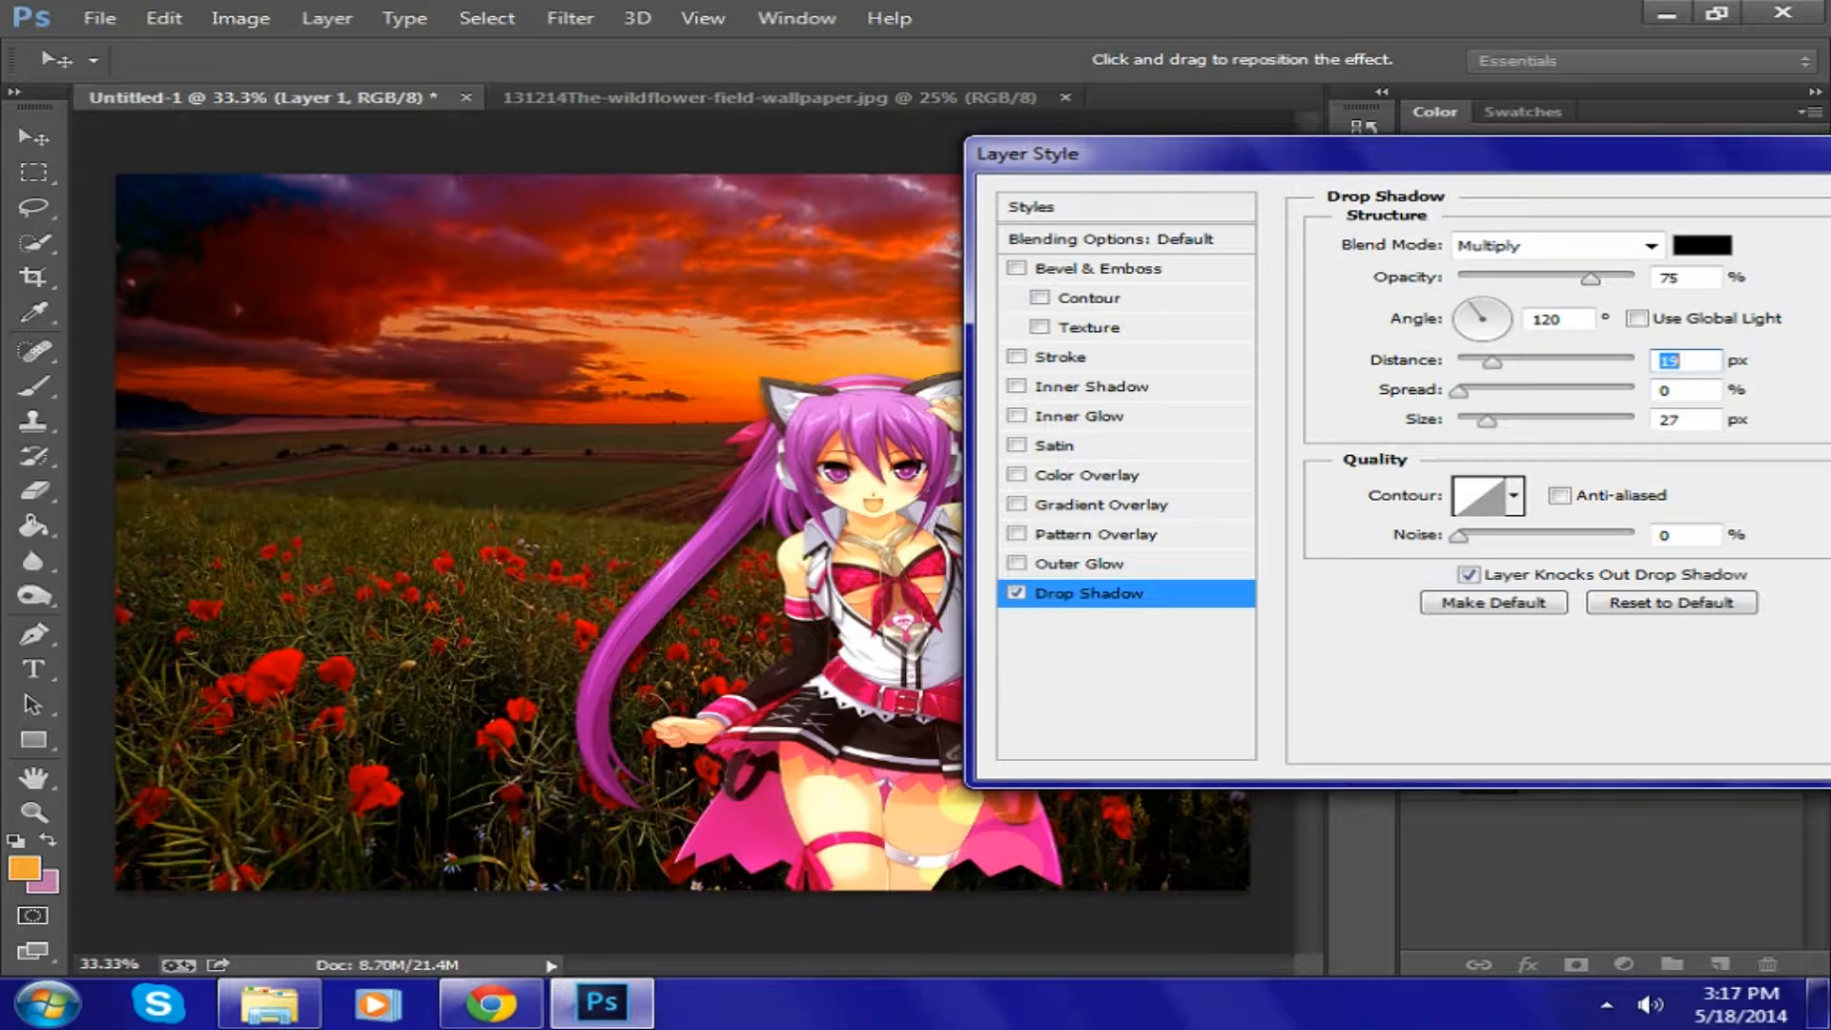
pyautogui.moveTo(1591, 278); pyautogui.dragTo(1635, 278)
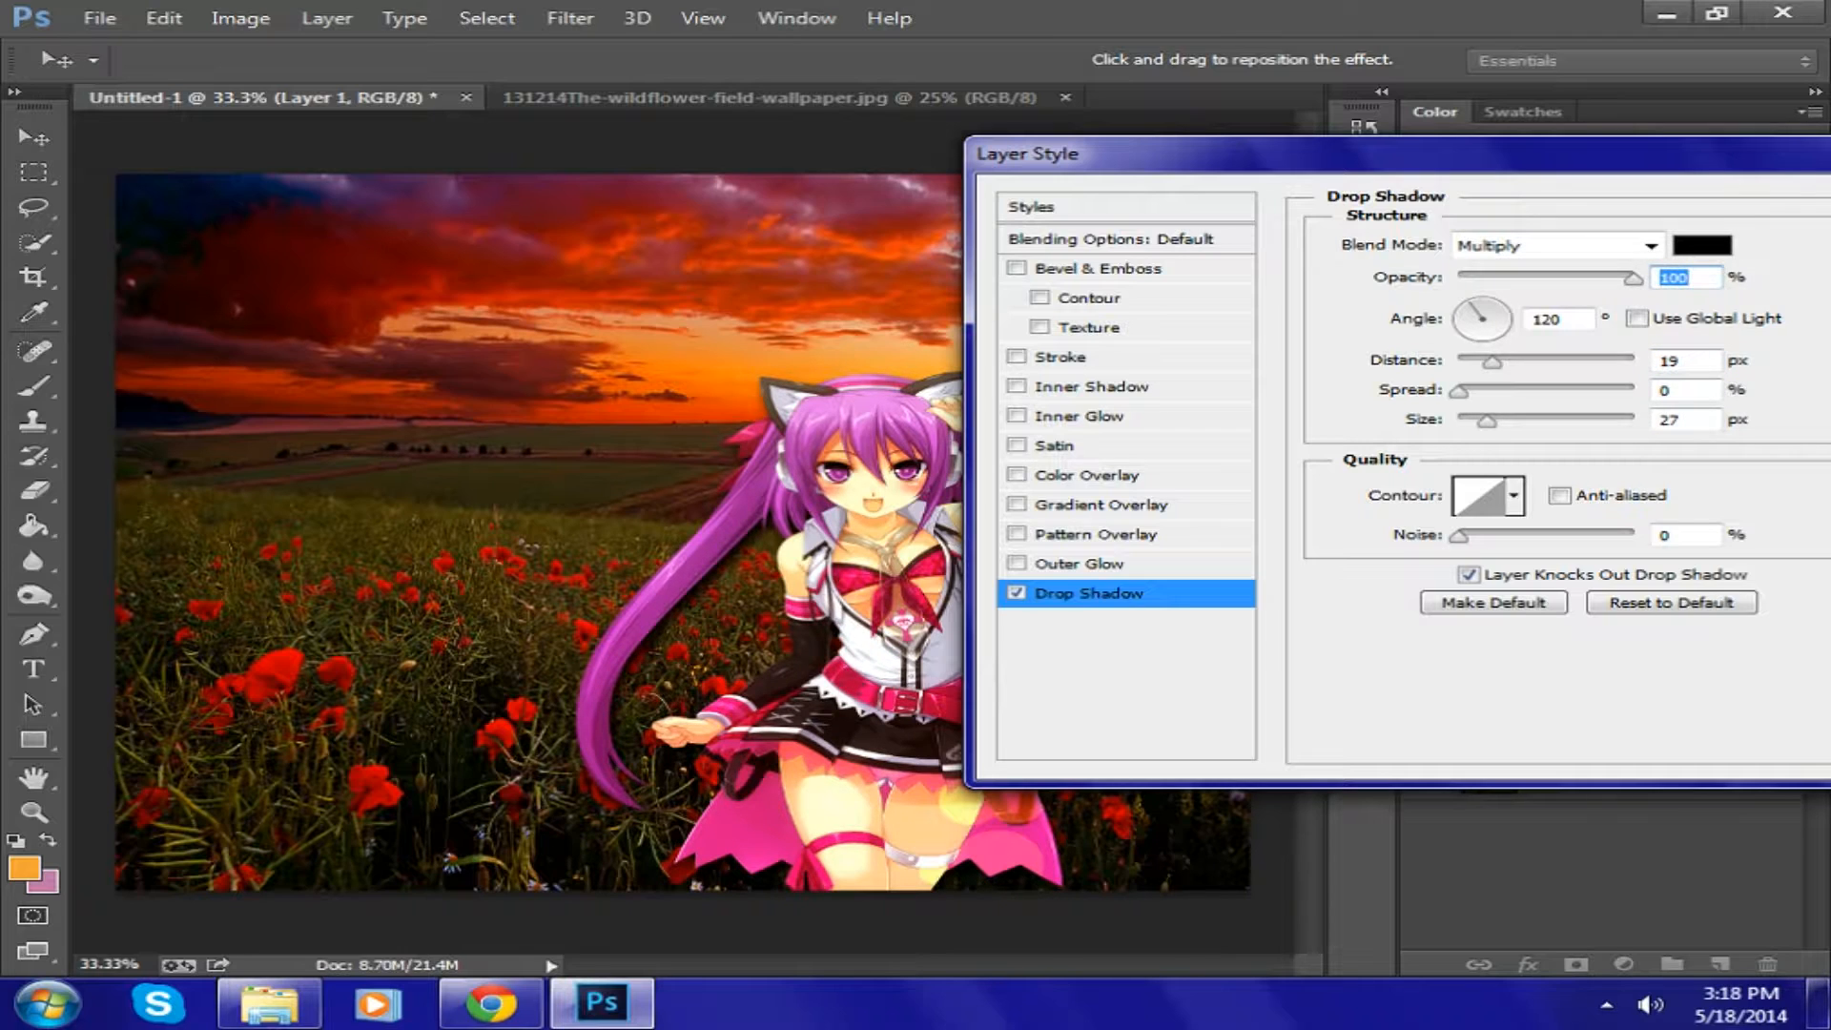
pyautogui.moveTo(1493, 361)
pyautogui.mouseDown()
pyautogui.moveTo(1518, 421)
pyautogui.moveTo(1467, 421)
pyautogui.moveTo(1459, 362)
pyautogui.moveTo(1458, 420)
pyautogui.moveTo(1477, 361)
pyautogui.moveTo(1550, 362)
pyautogui.moveTo(1493, 362)
pyautogui.mouseUp()
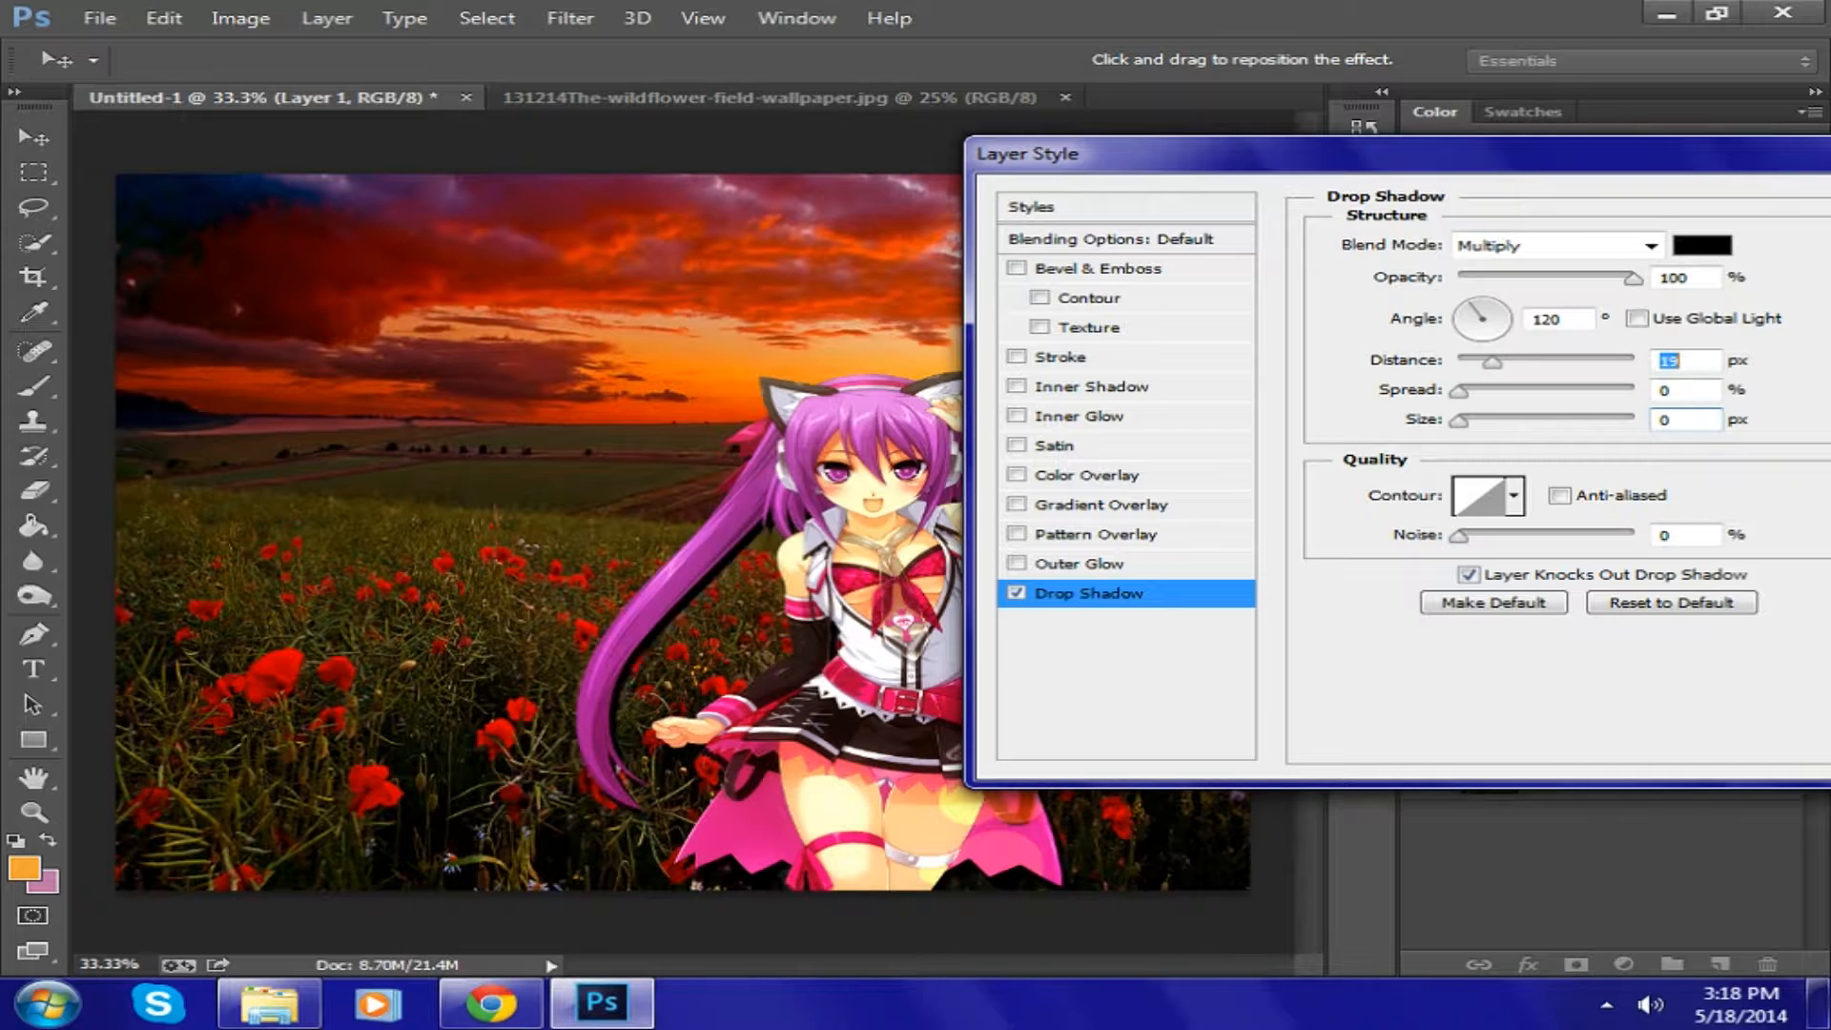
pyautogui.moveTo(1633, 277); pyautogui.dragTo(1595, 278)
pyautogui.moveTo(1458, 420)
pyautogui.mouseDown()
pyautogui.moveTo(1497, 420)
pyautogui.moveTo(1481, 419)
pyautogui.mouseUp()
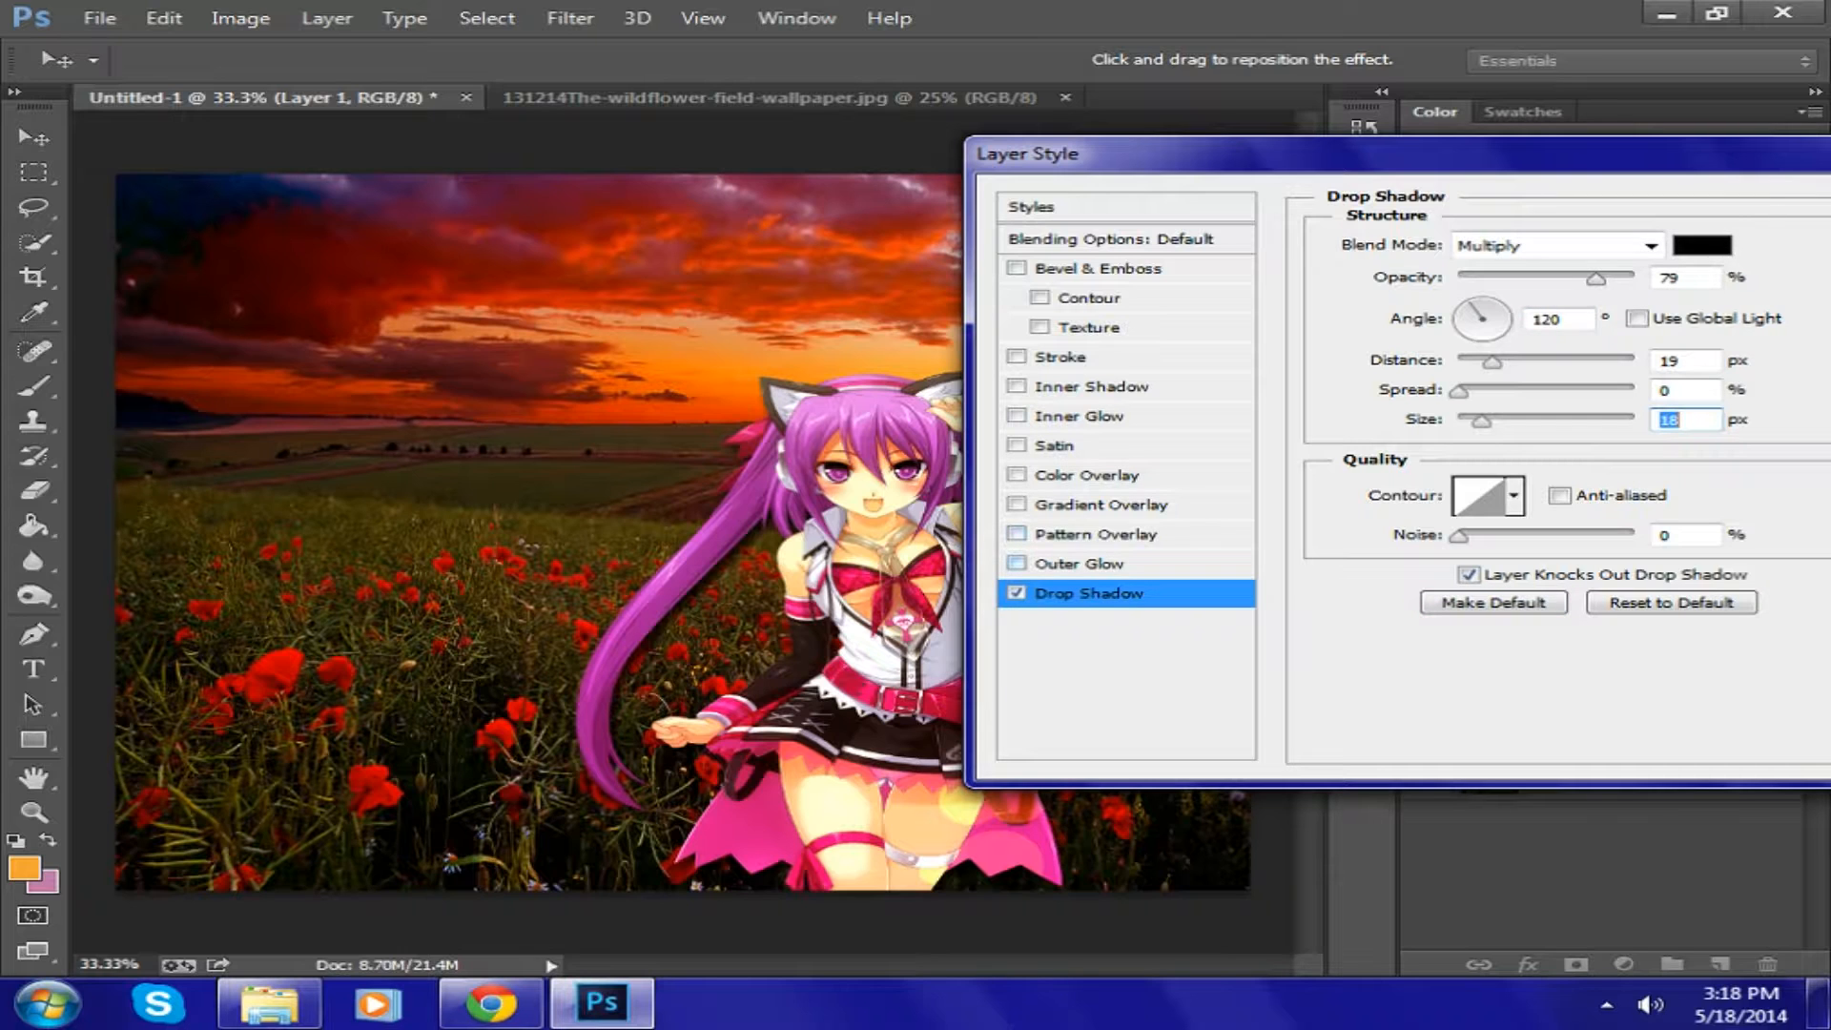
# - Compare the character with and without an Outer Glow, leaving the effect switched off
pyautogui.click(1080, 564)
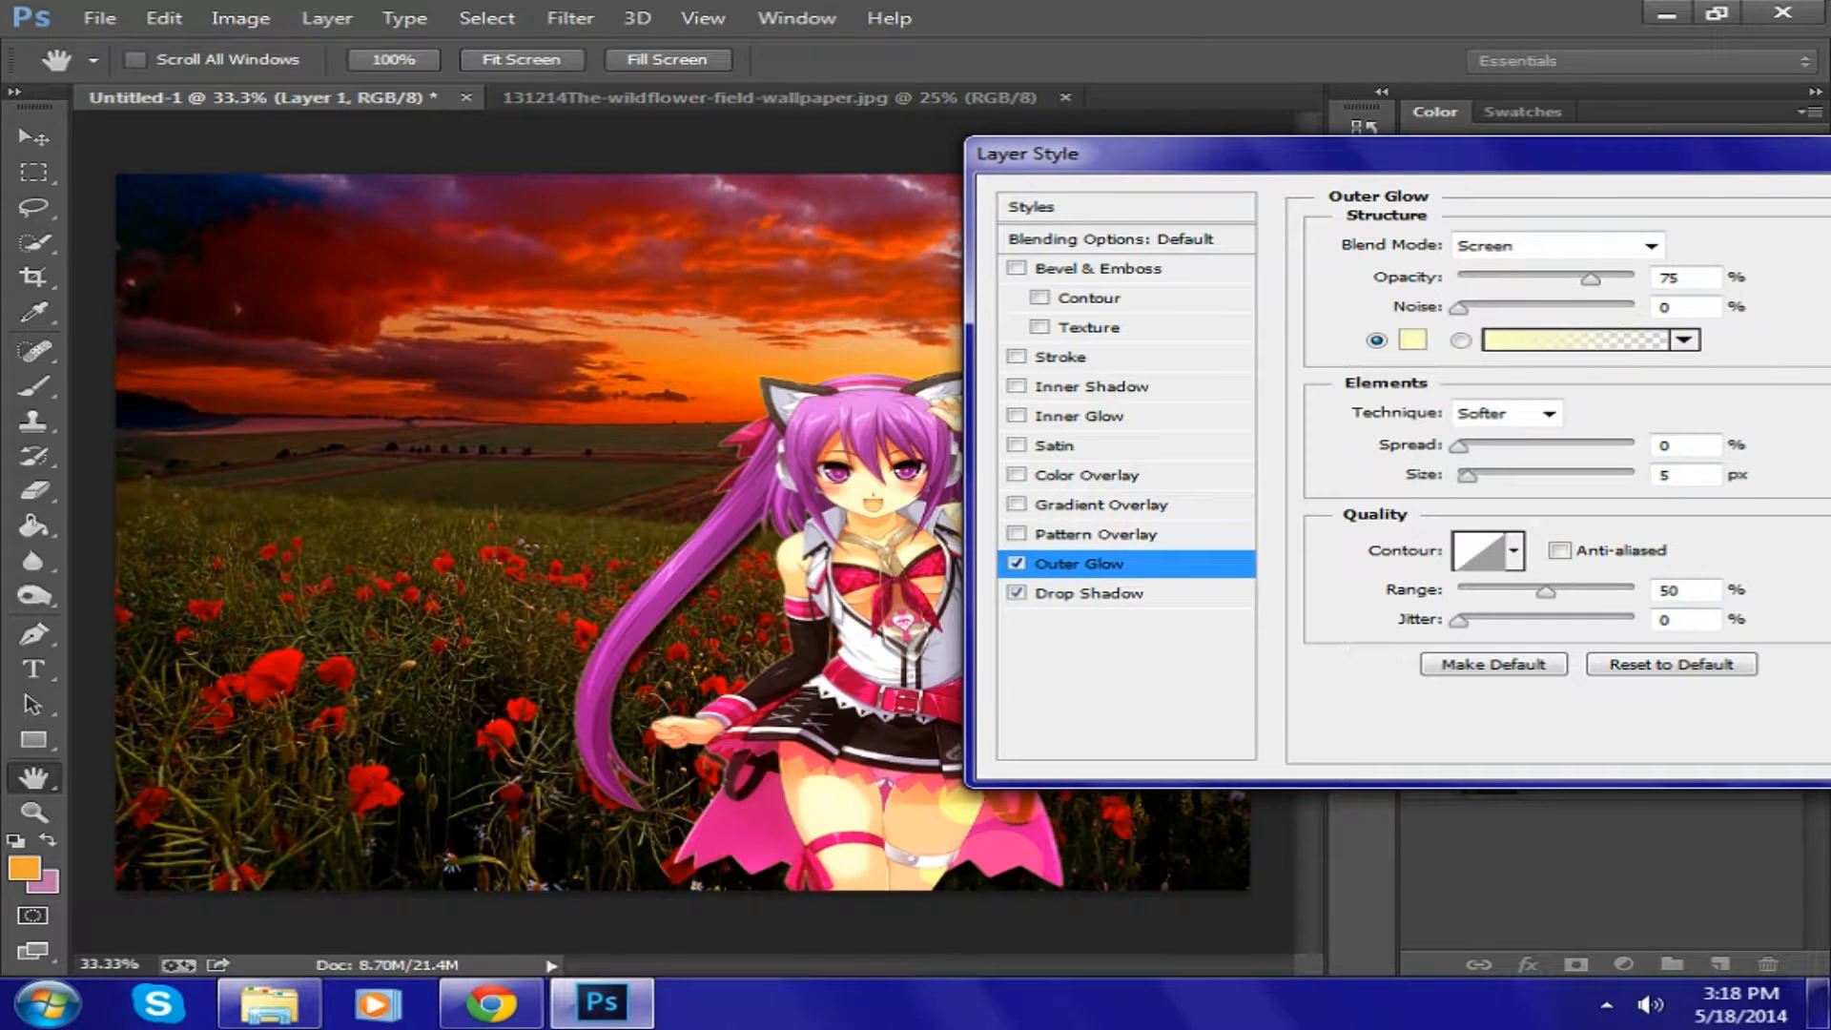
pyautogui.click(1017, 564)
pyautogui.click(1017, 564)
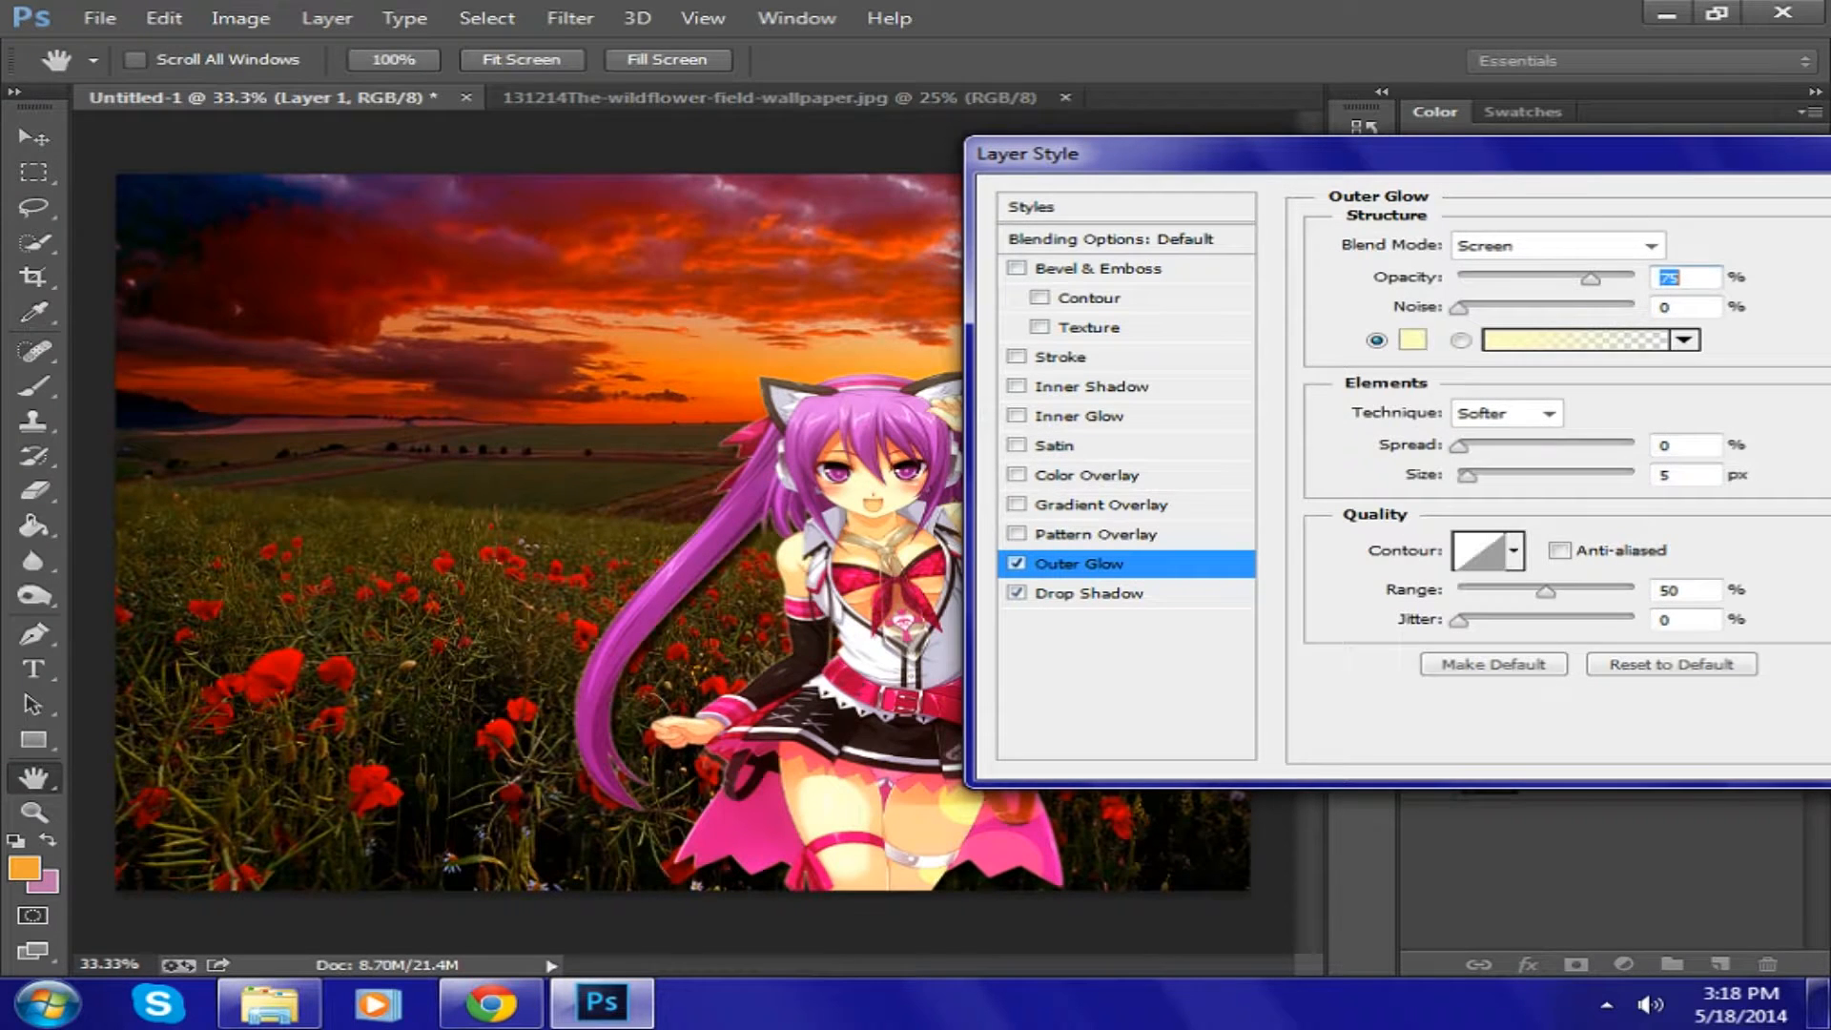
pyautogui.click(1017, 564)
pyautogui.click(1017, 564)
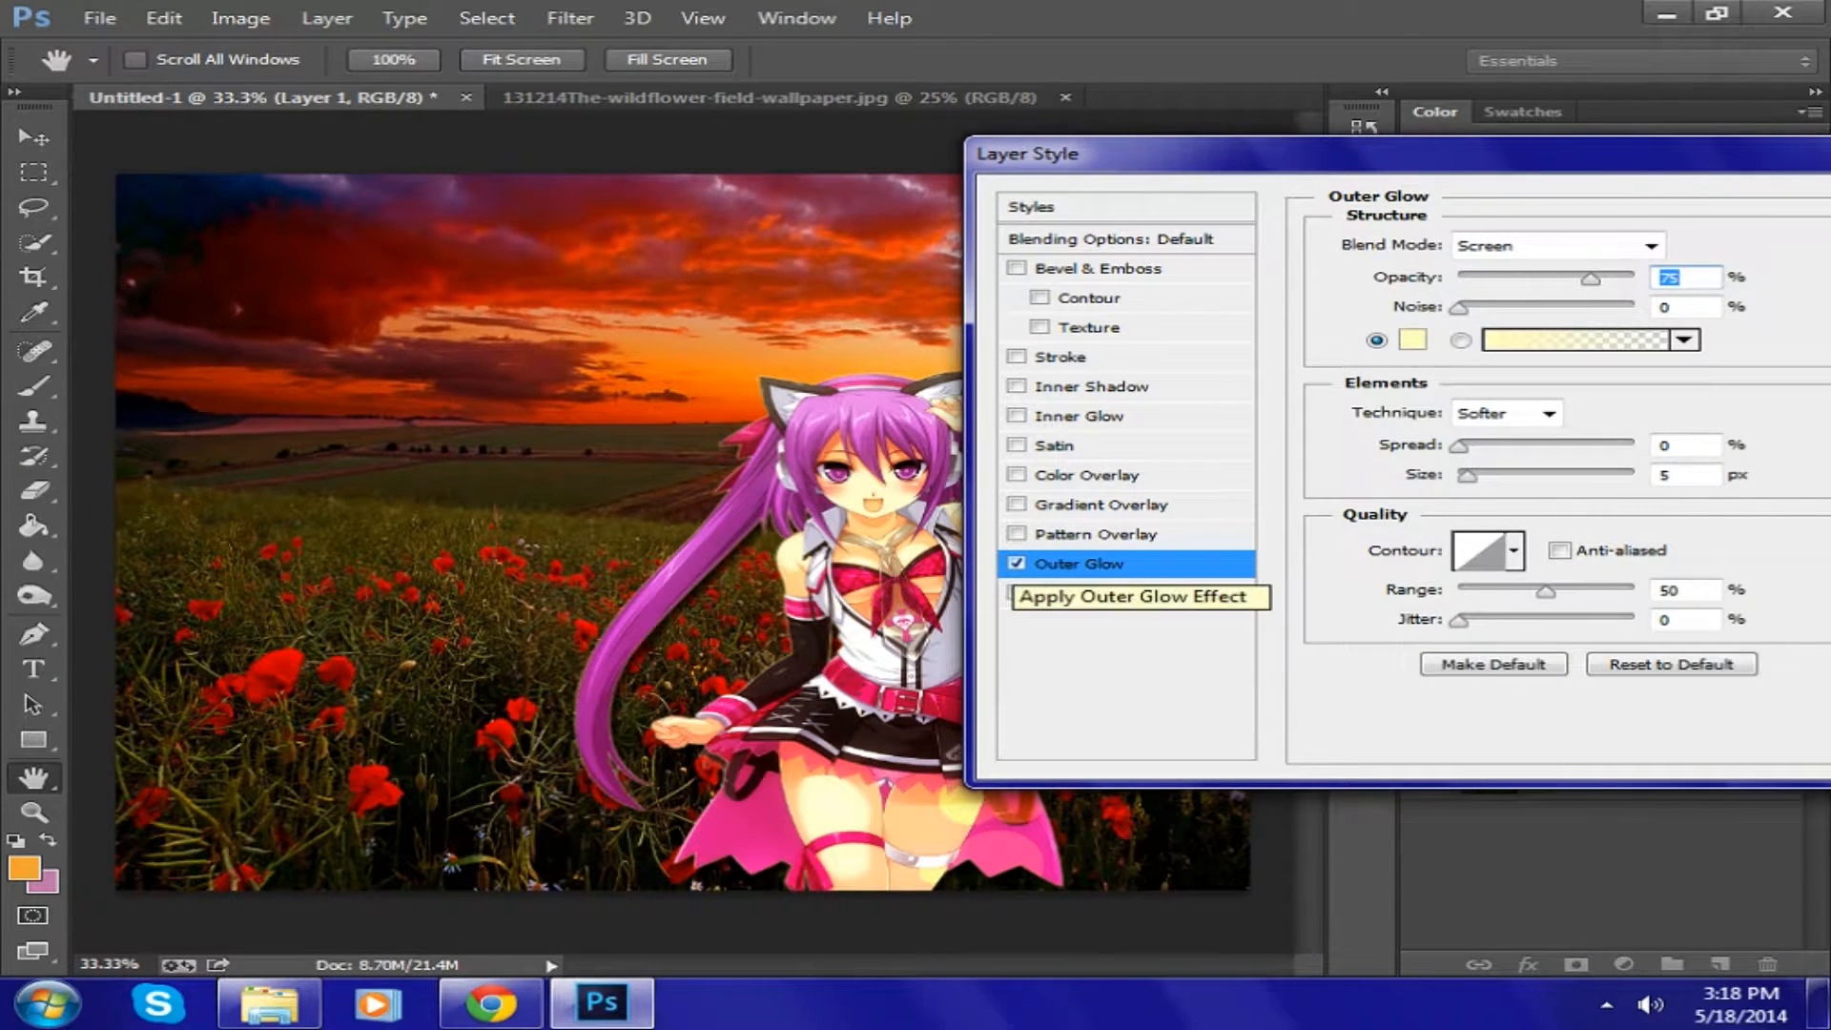
pyautogui.click(1017, 563)
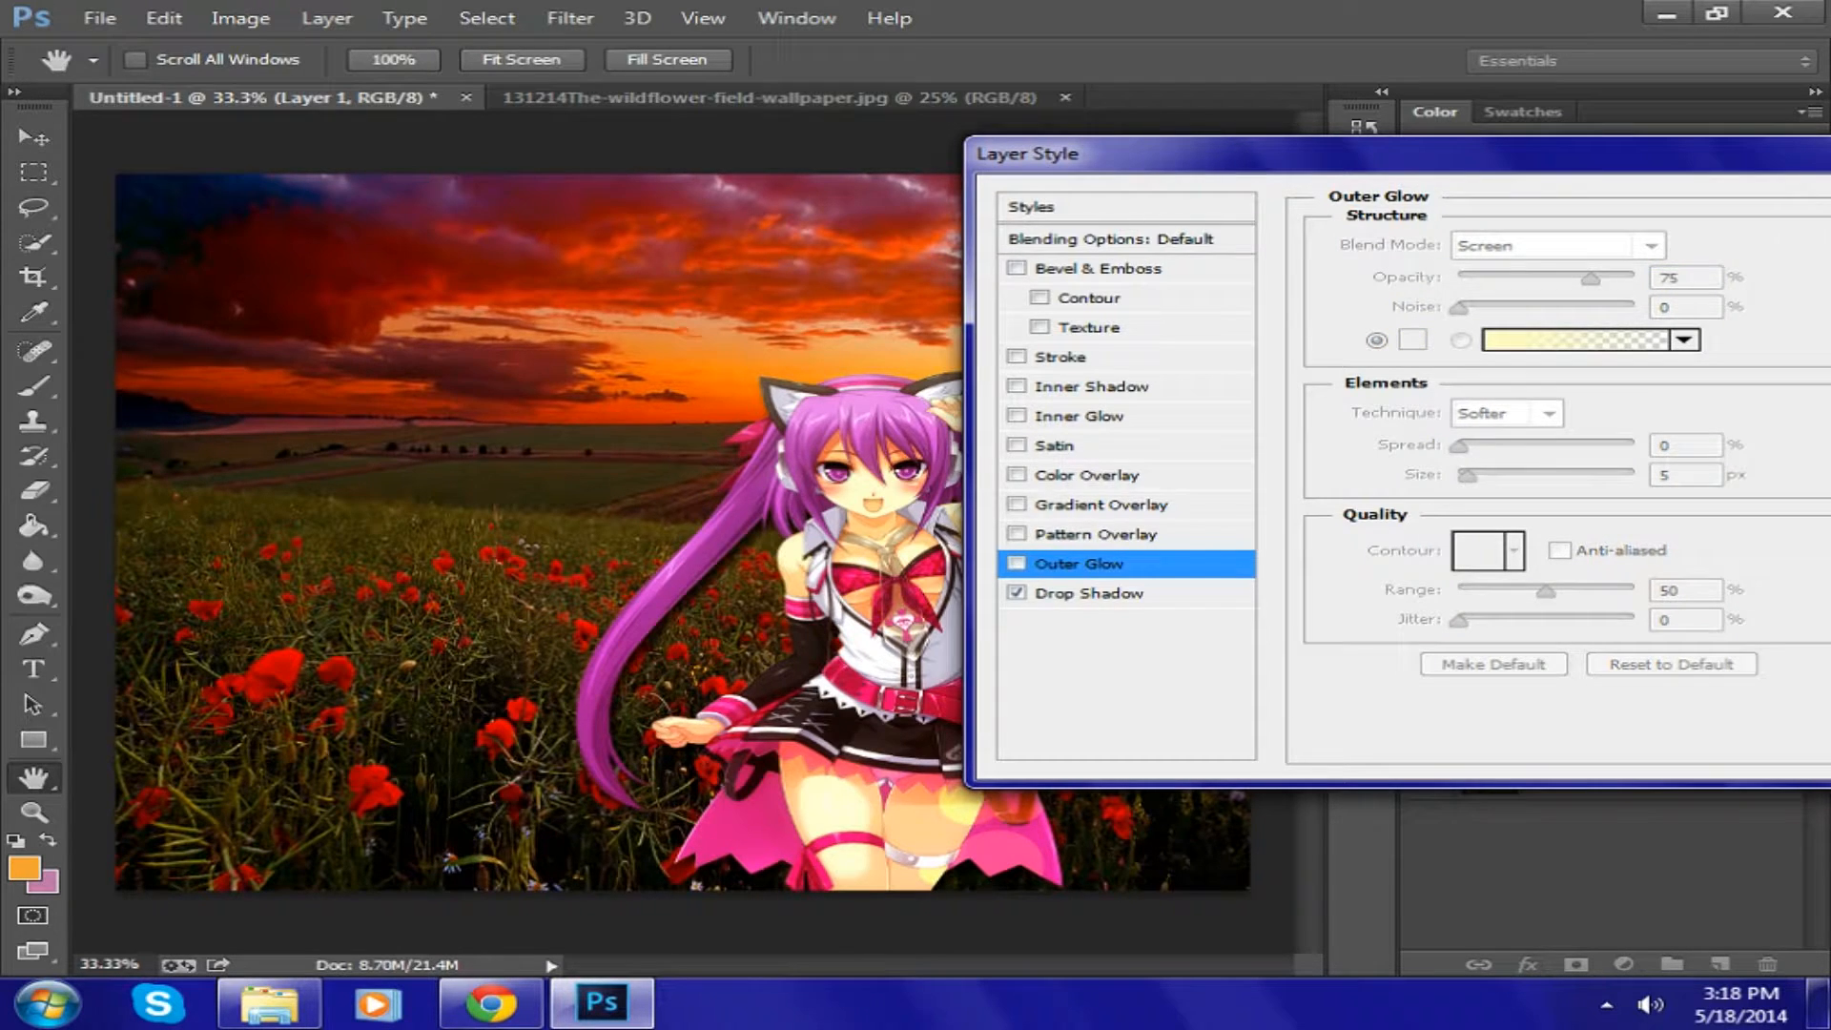
# - Apply the layer style to the character layer and select the orange fill layer
pyautogui.moveTo(1212, 154); pyautogui.dragTo(634, 225)
pyautogui.press('Return')
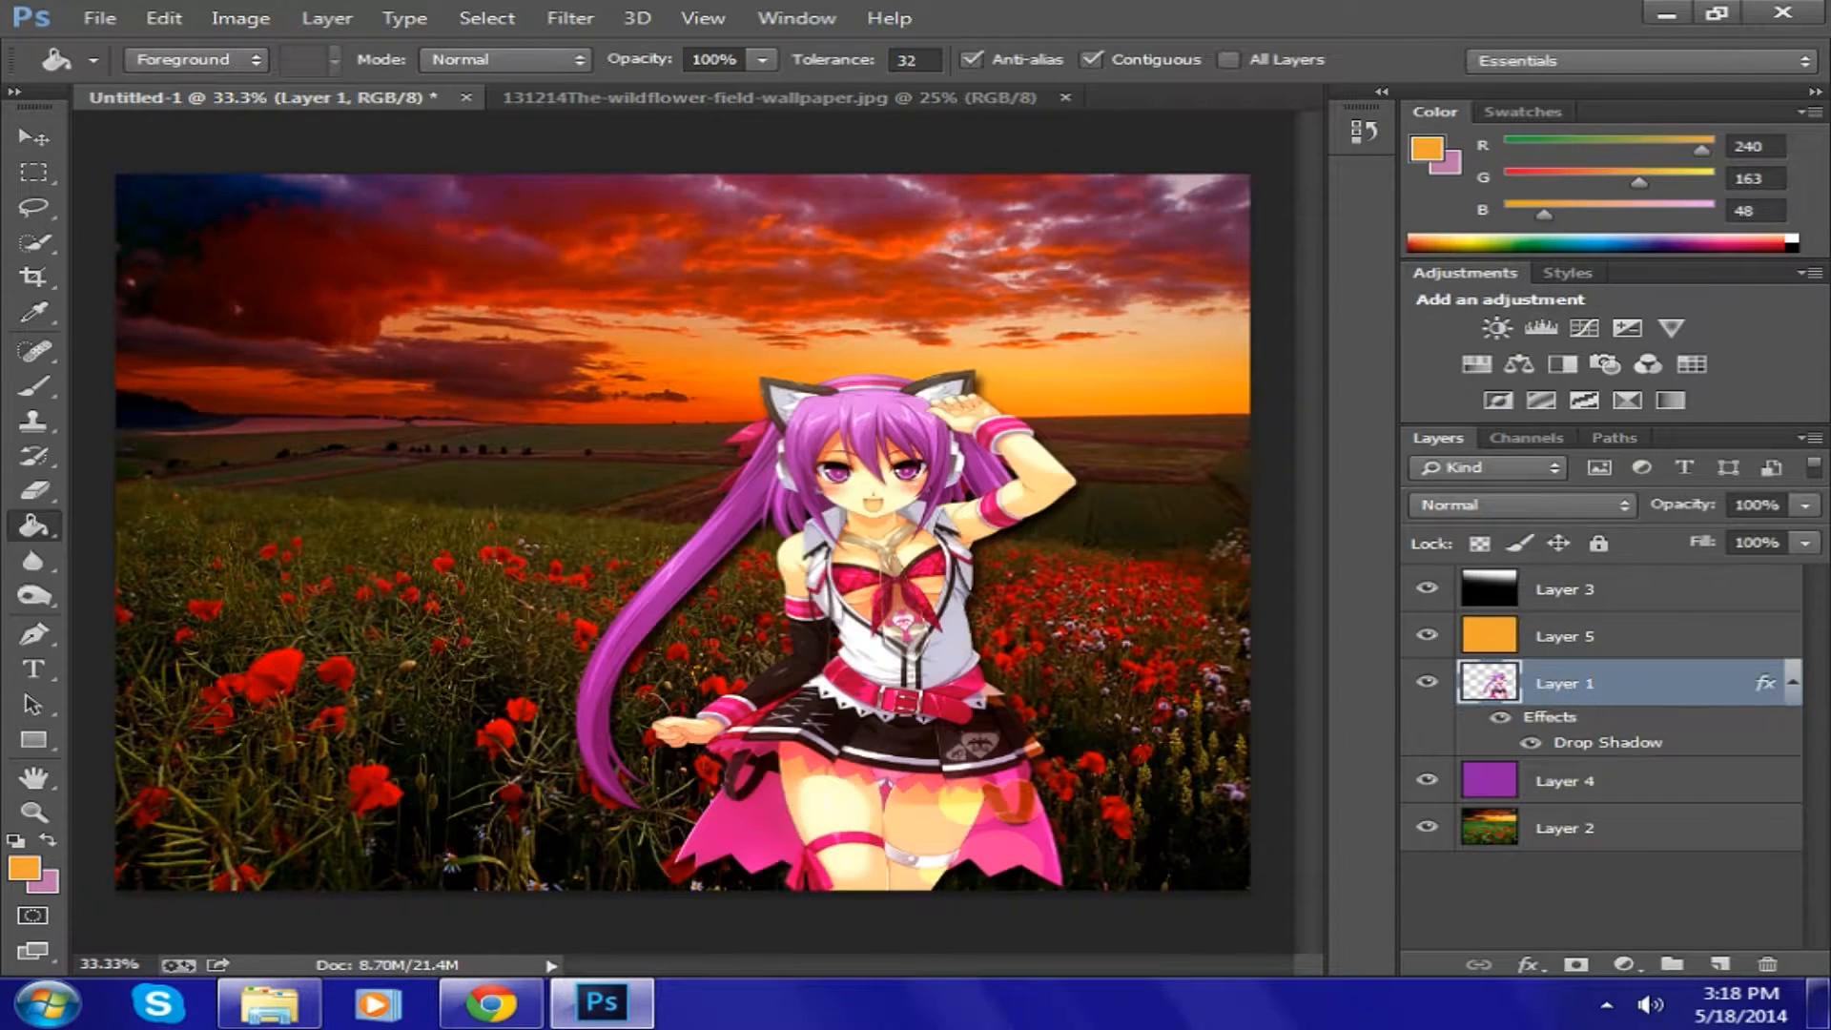
pyautogui.click(1622, 636)
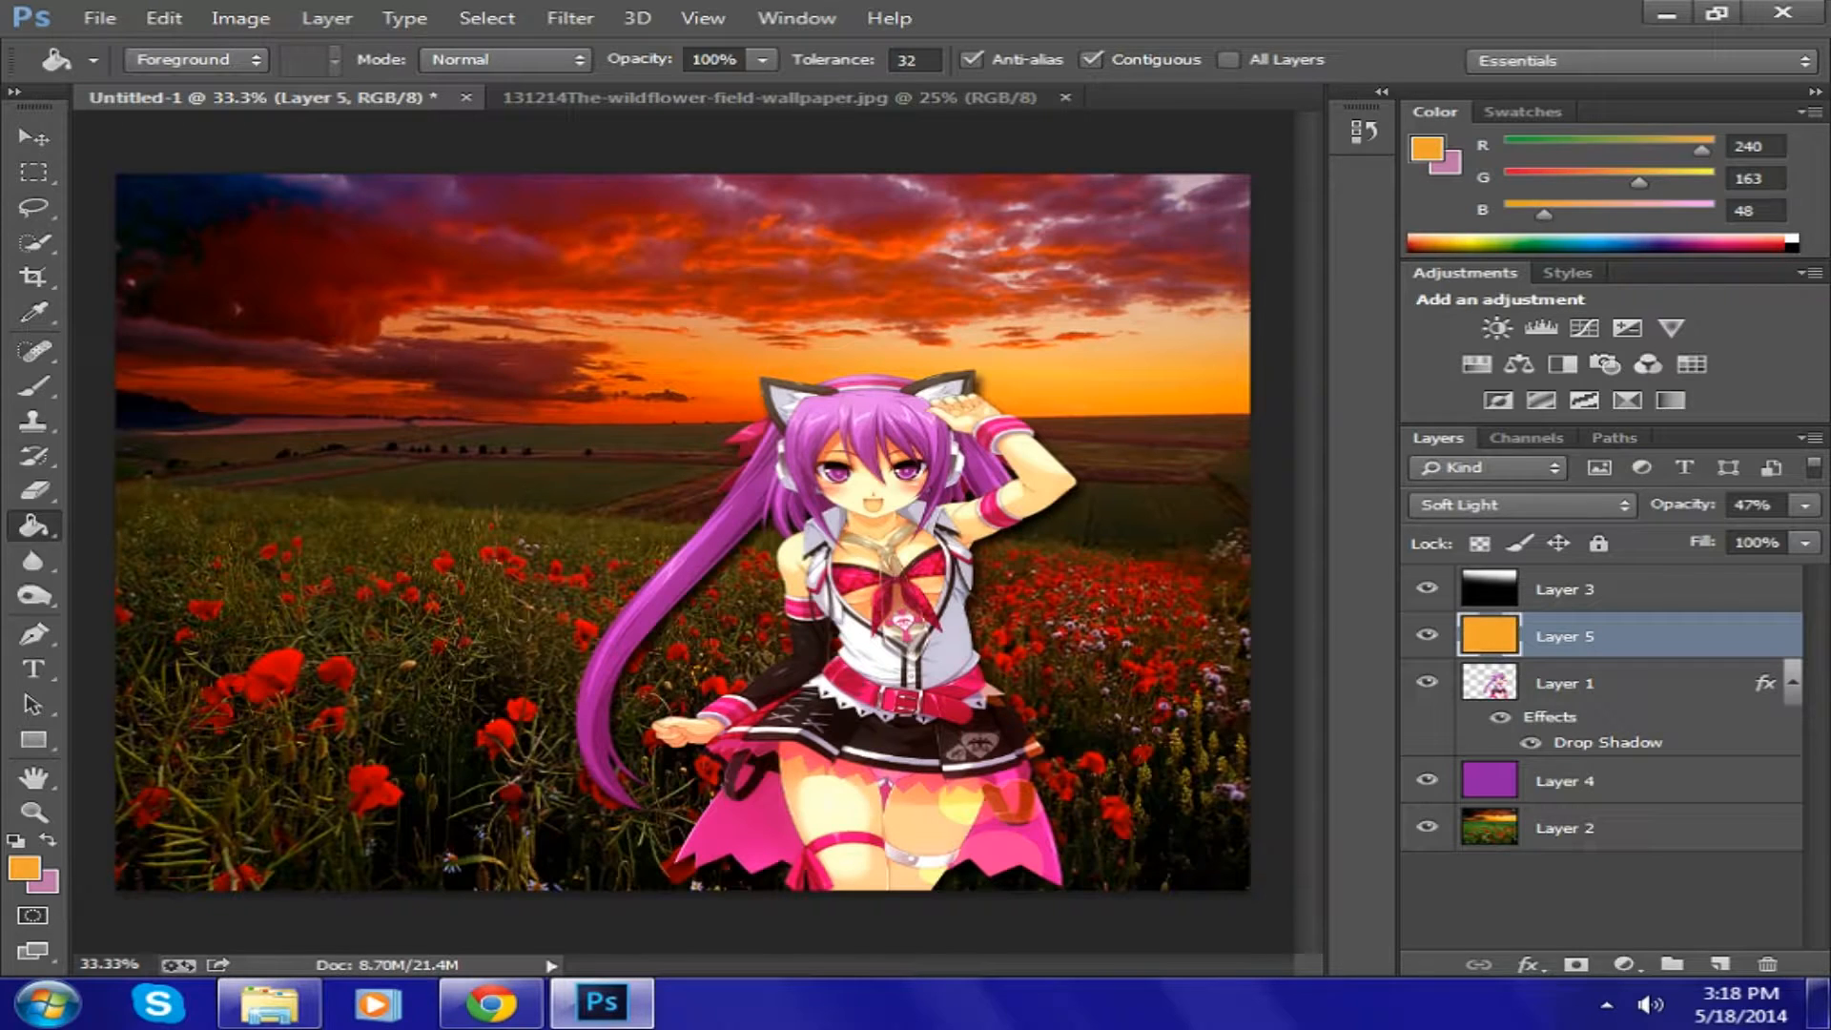
pyautogui.click(1660, 906)
pyautogui.click(1720, 964)
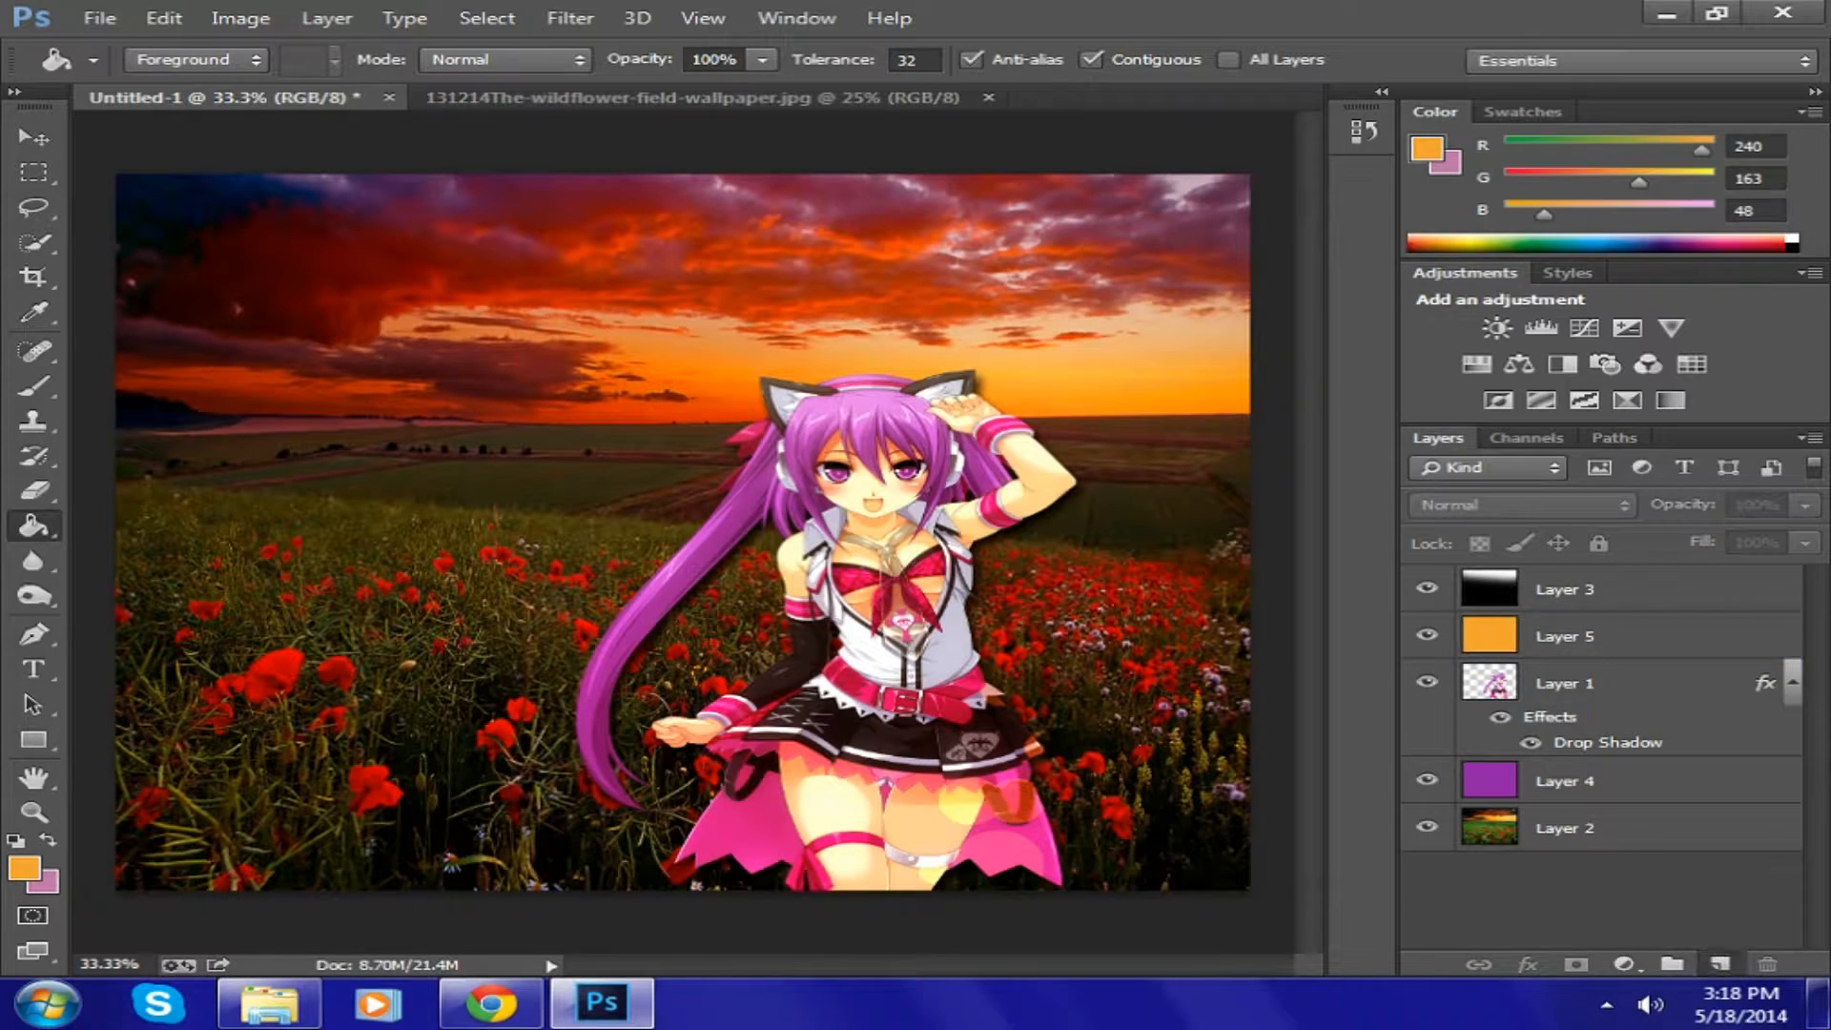
pyautogui.moveTo(1564, 590); pyautogui.dragTo(1565, 660)
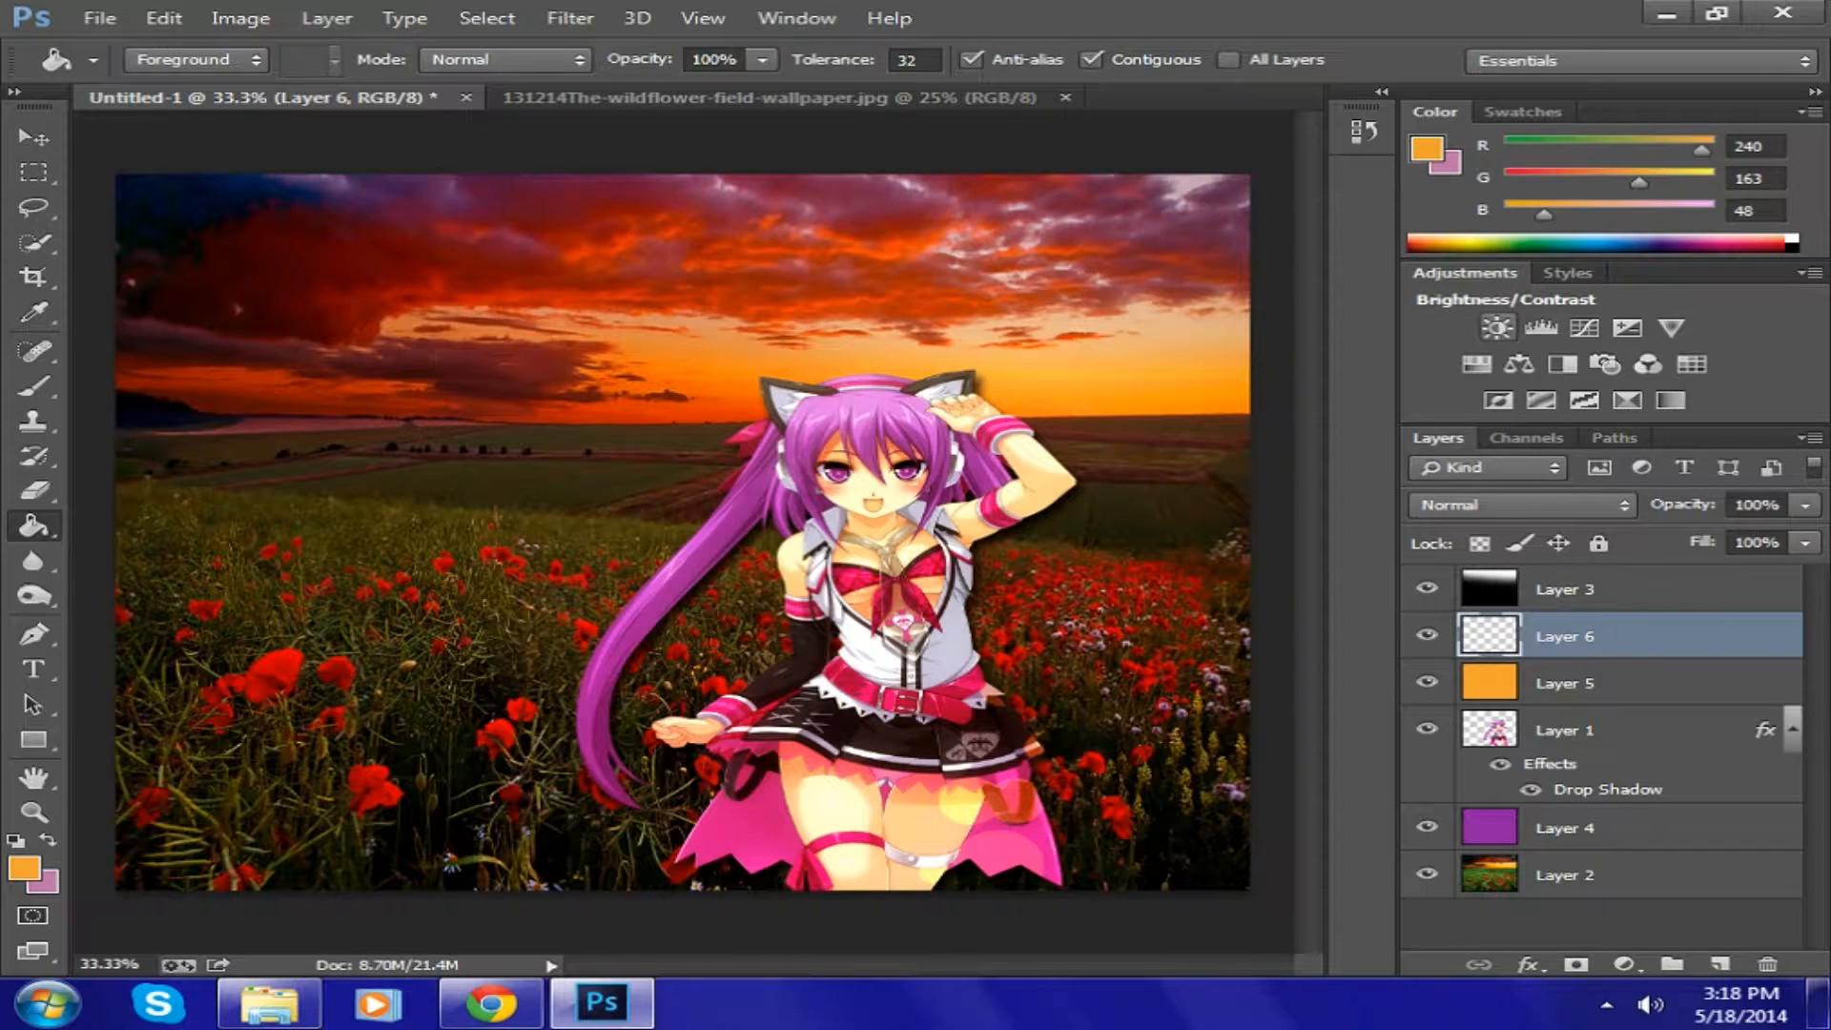
pyautogui.click(1540, 327)
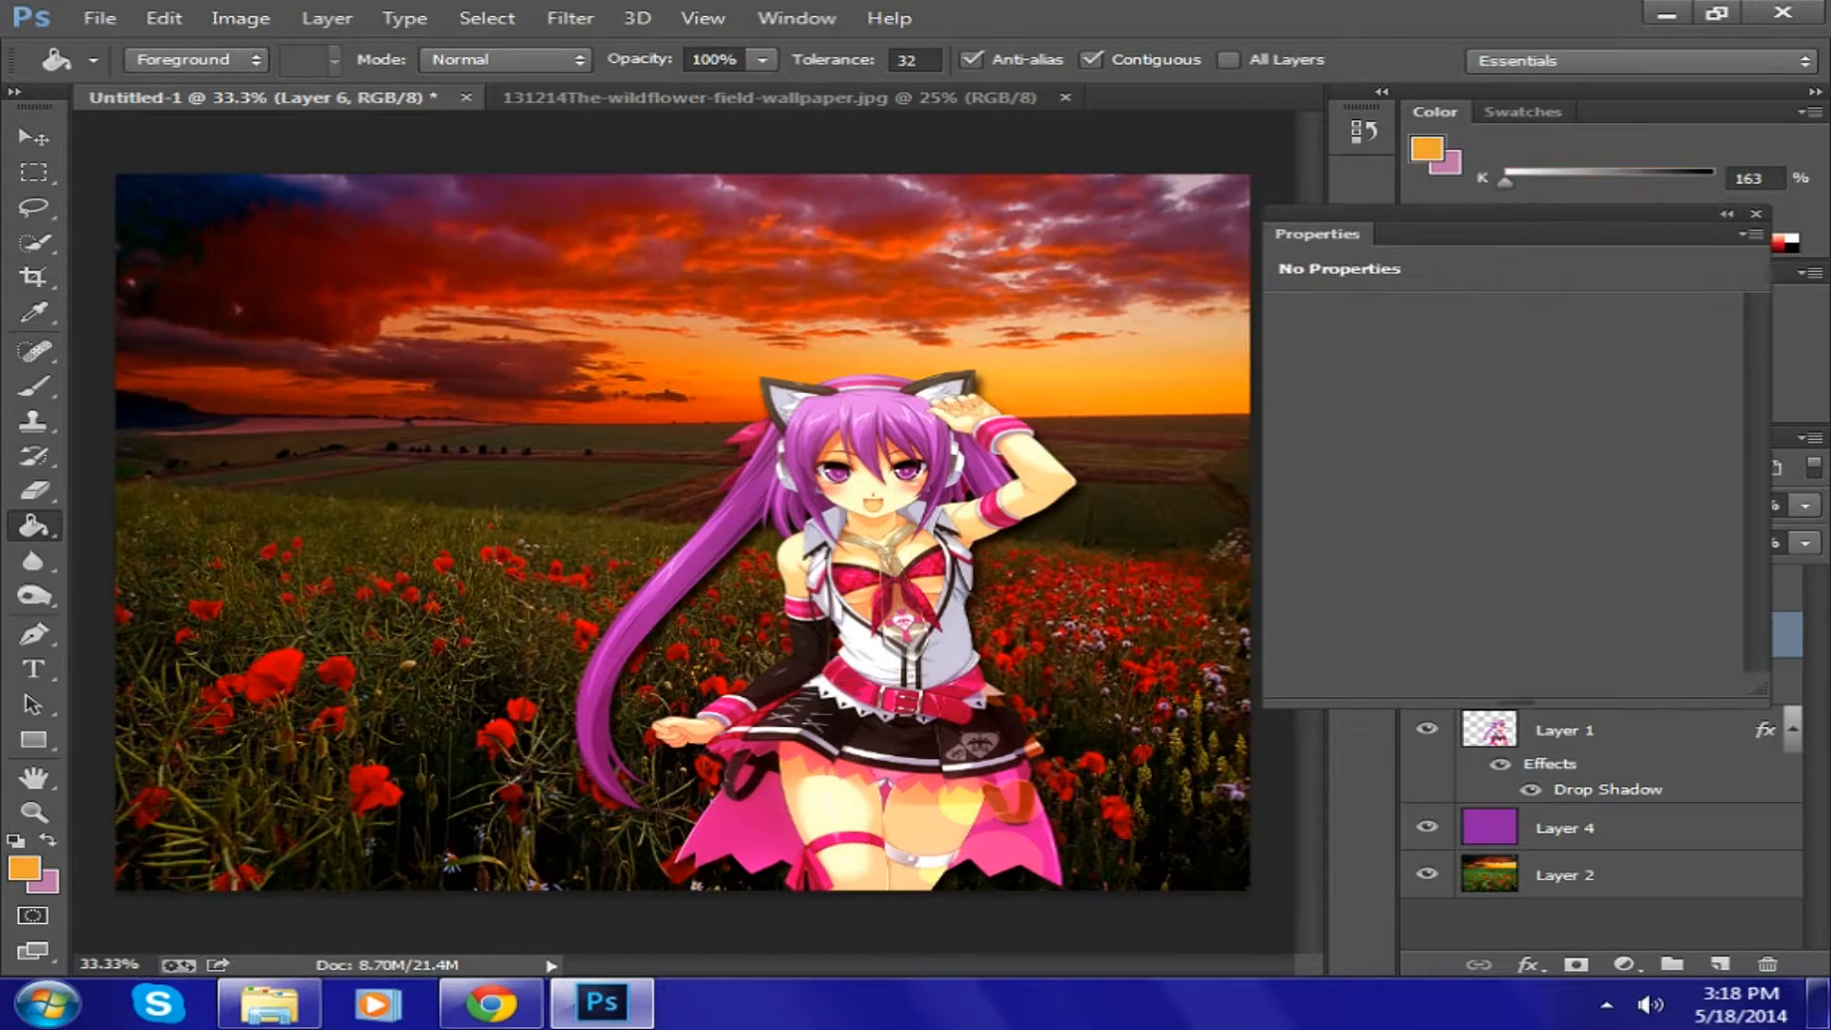
pyautogui.click(1757, 213)
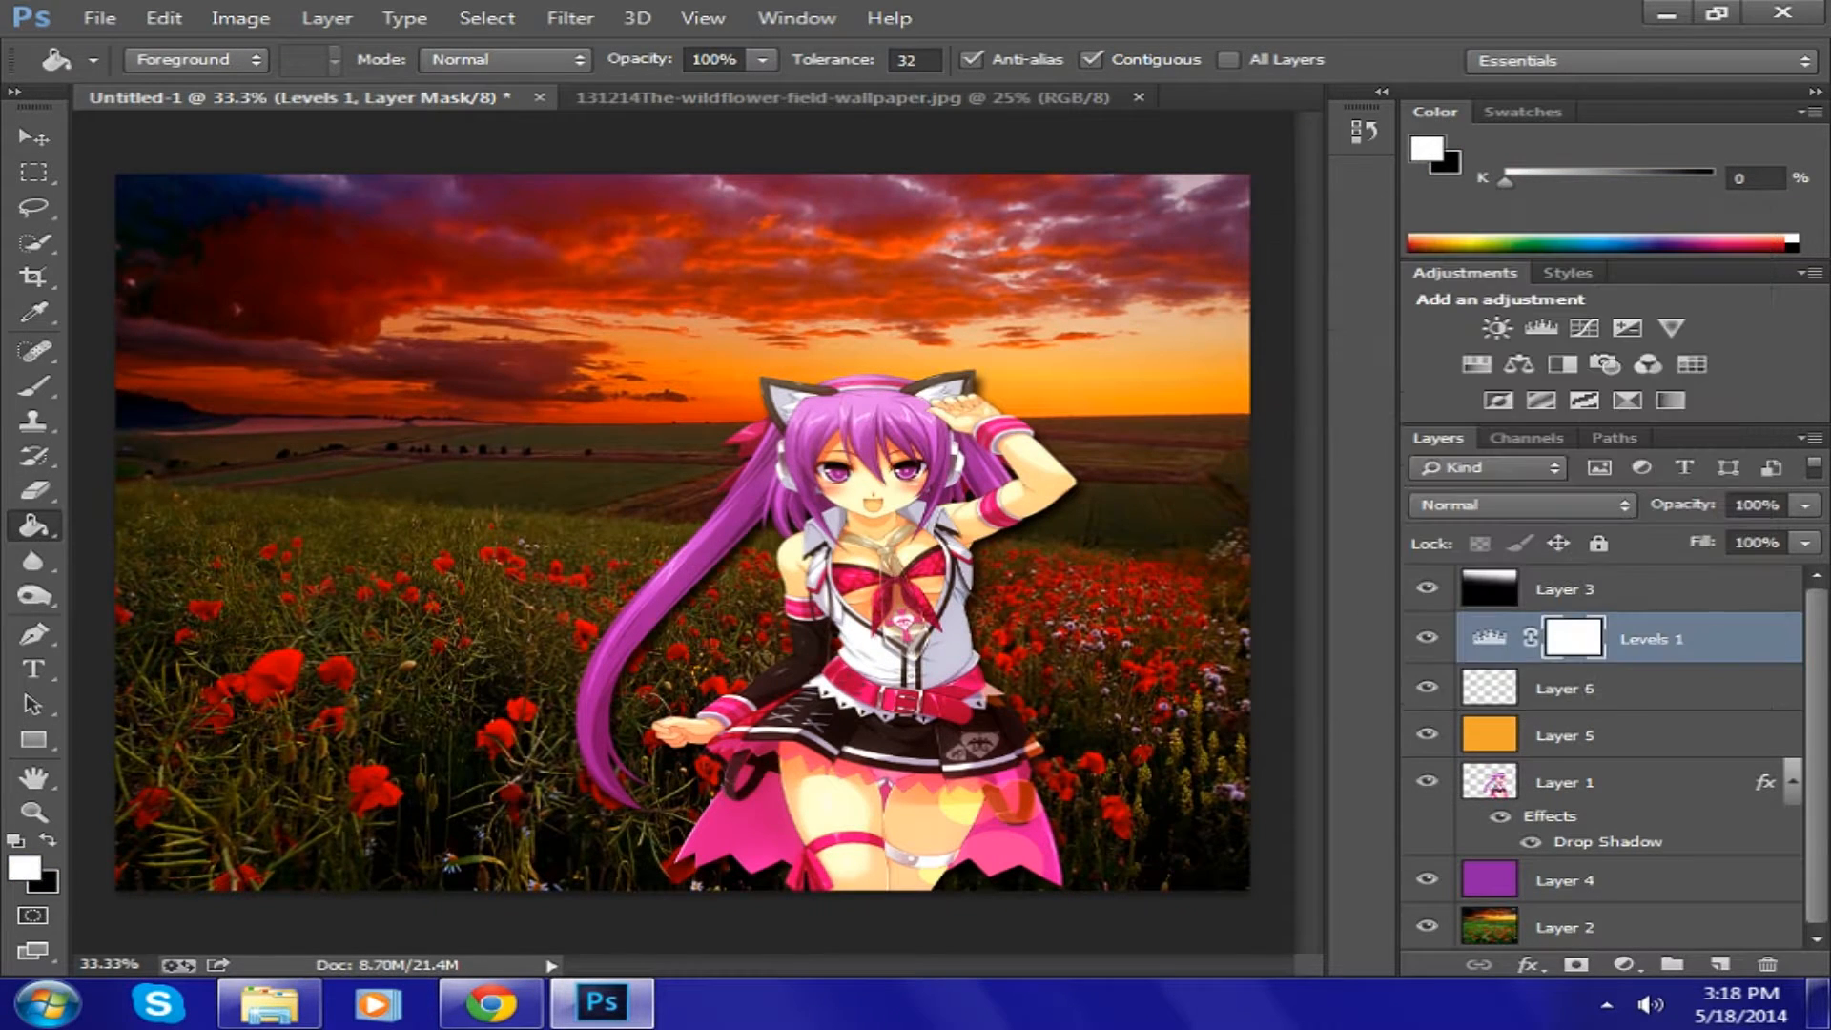
pyautogui.press('Delete')
pyautogui.press('Delete')
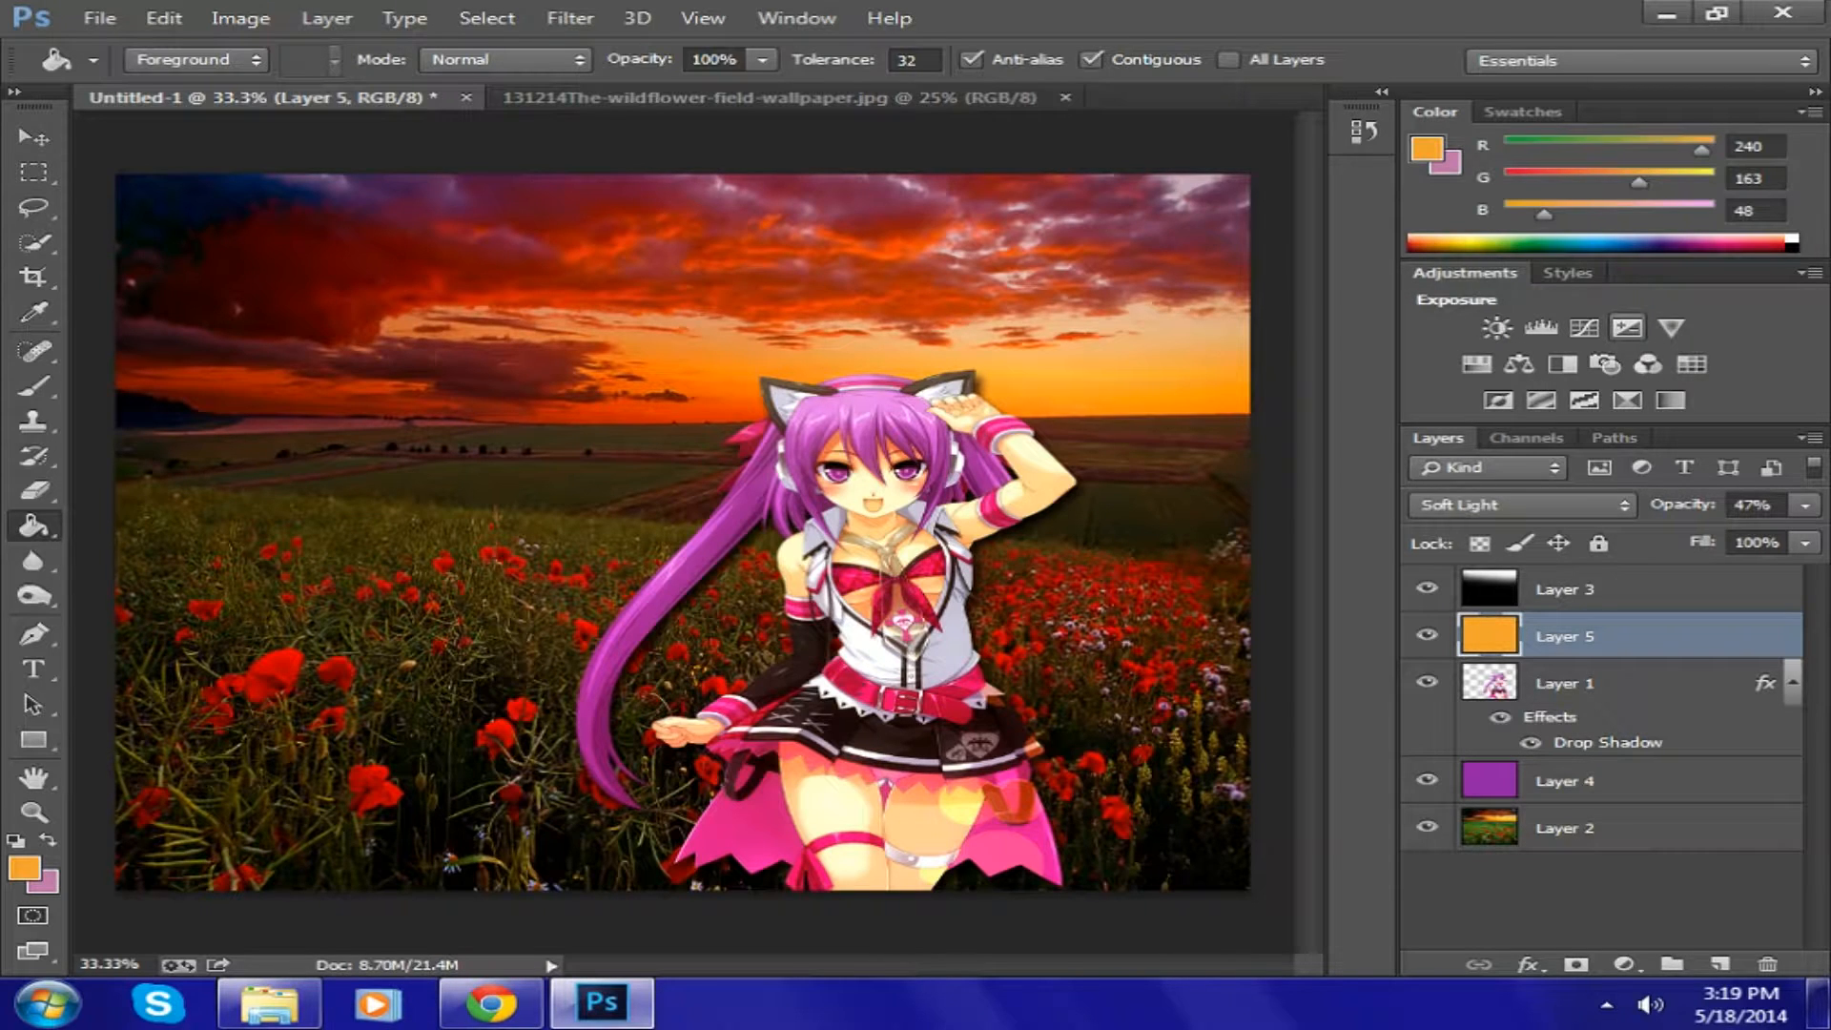
# - Add an Exposure adjustment above the orange fill layer with exposure +0.11, offset -0.0165 and gamma correction 1.11
pyautogui.click(1627, 327)
pyautogui.moveTo(1504, 385); pyautogui.dragTo(1507, 442)
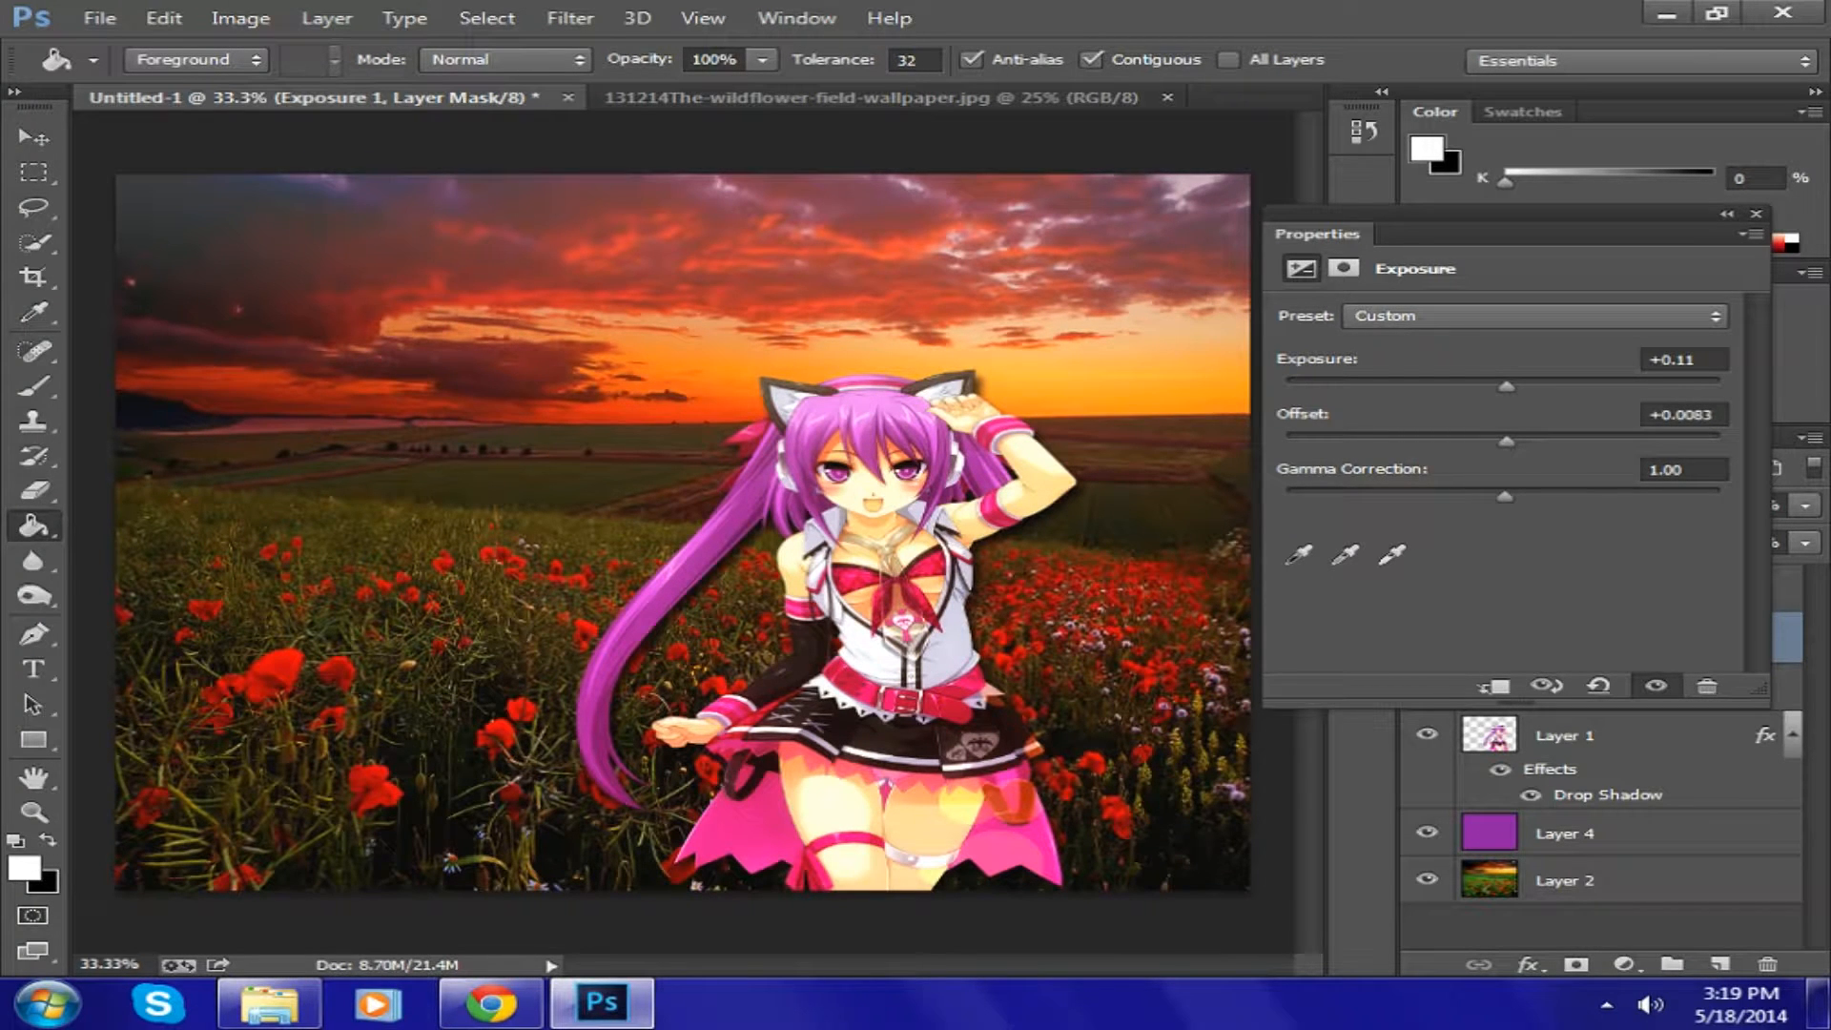
pyautogui.moveTo(1508, 442); pyautogui.dragTo(1489, 496)
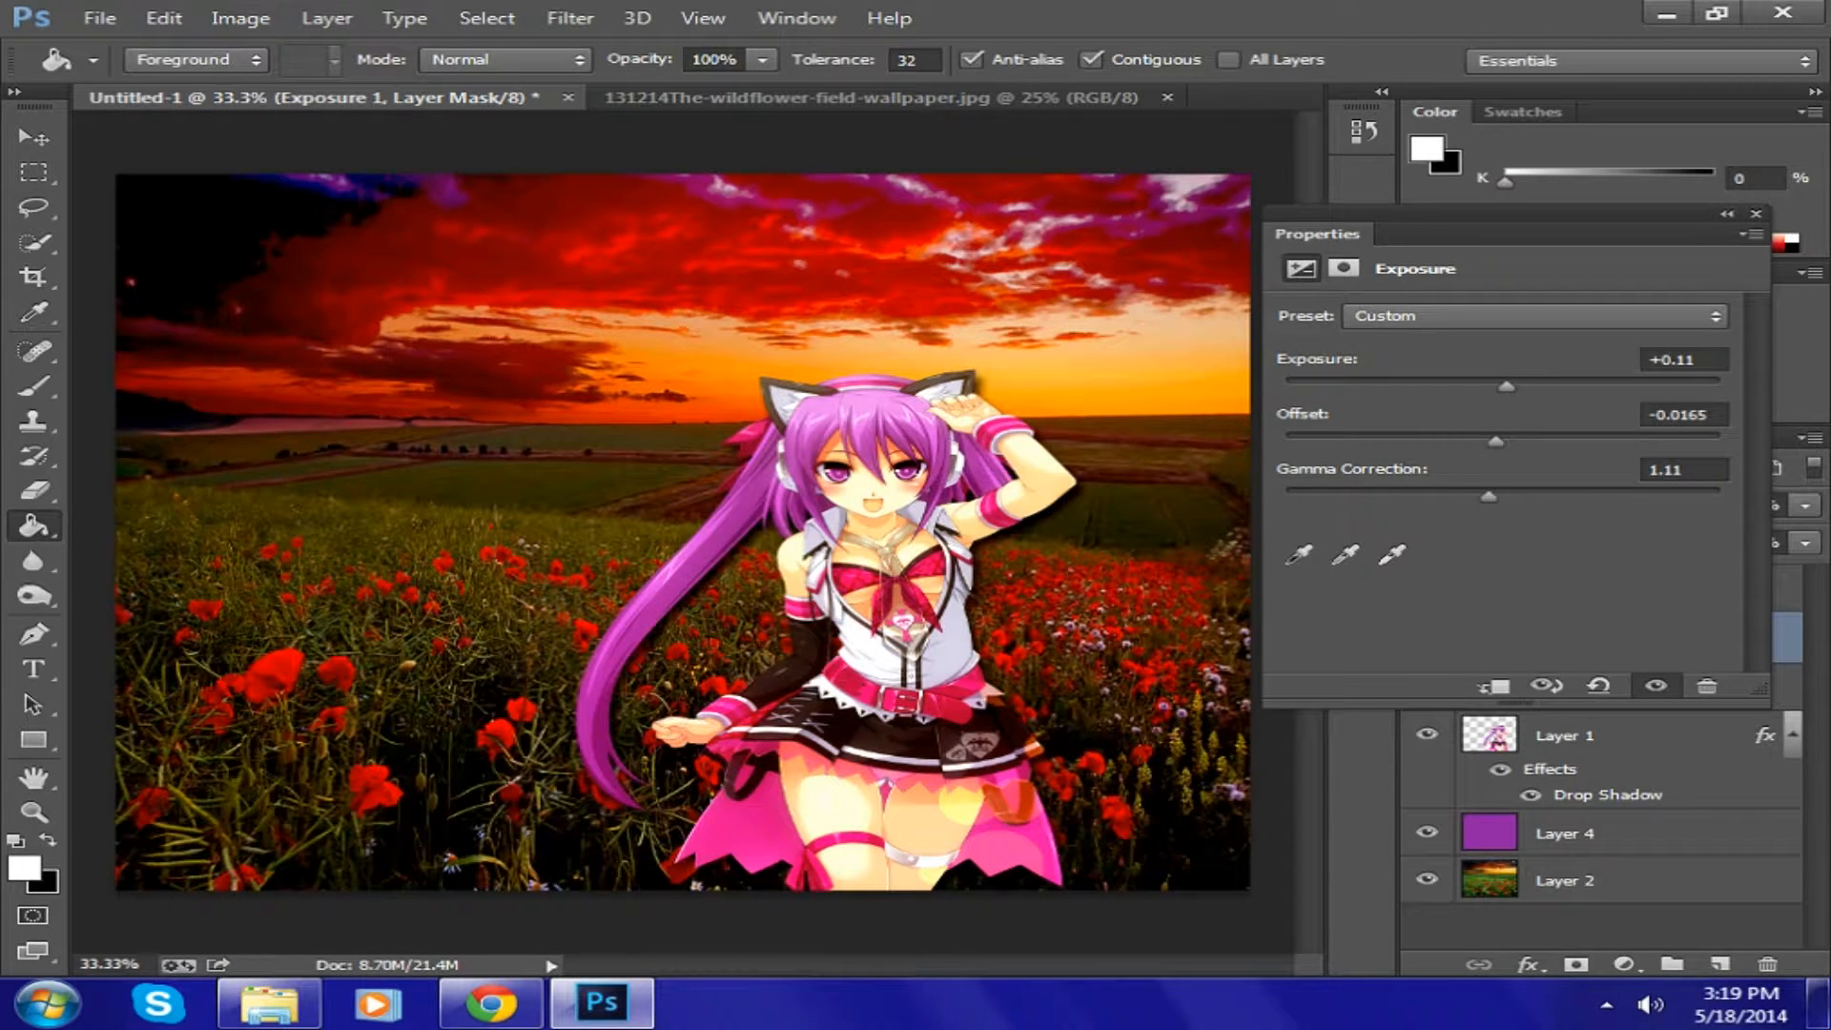
pyautogui.click(1756, 214)
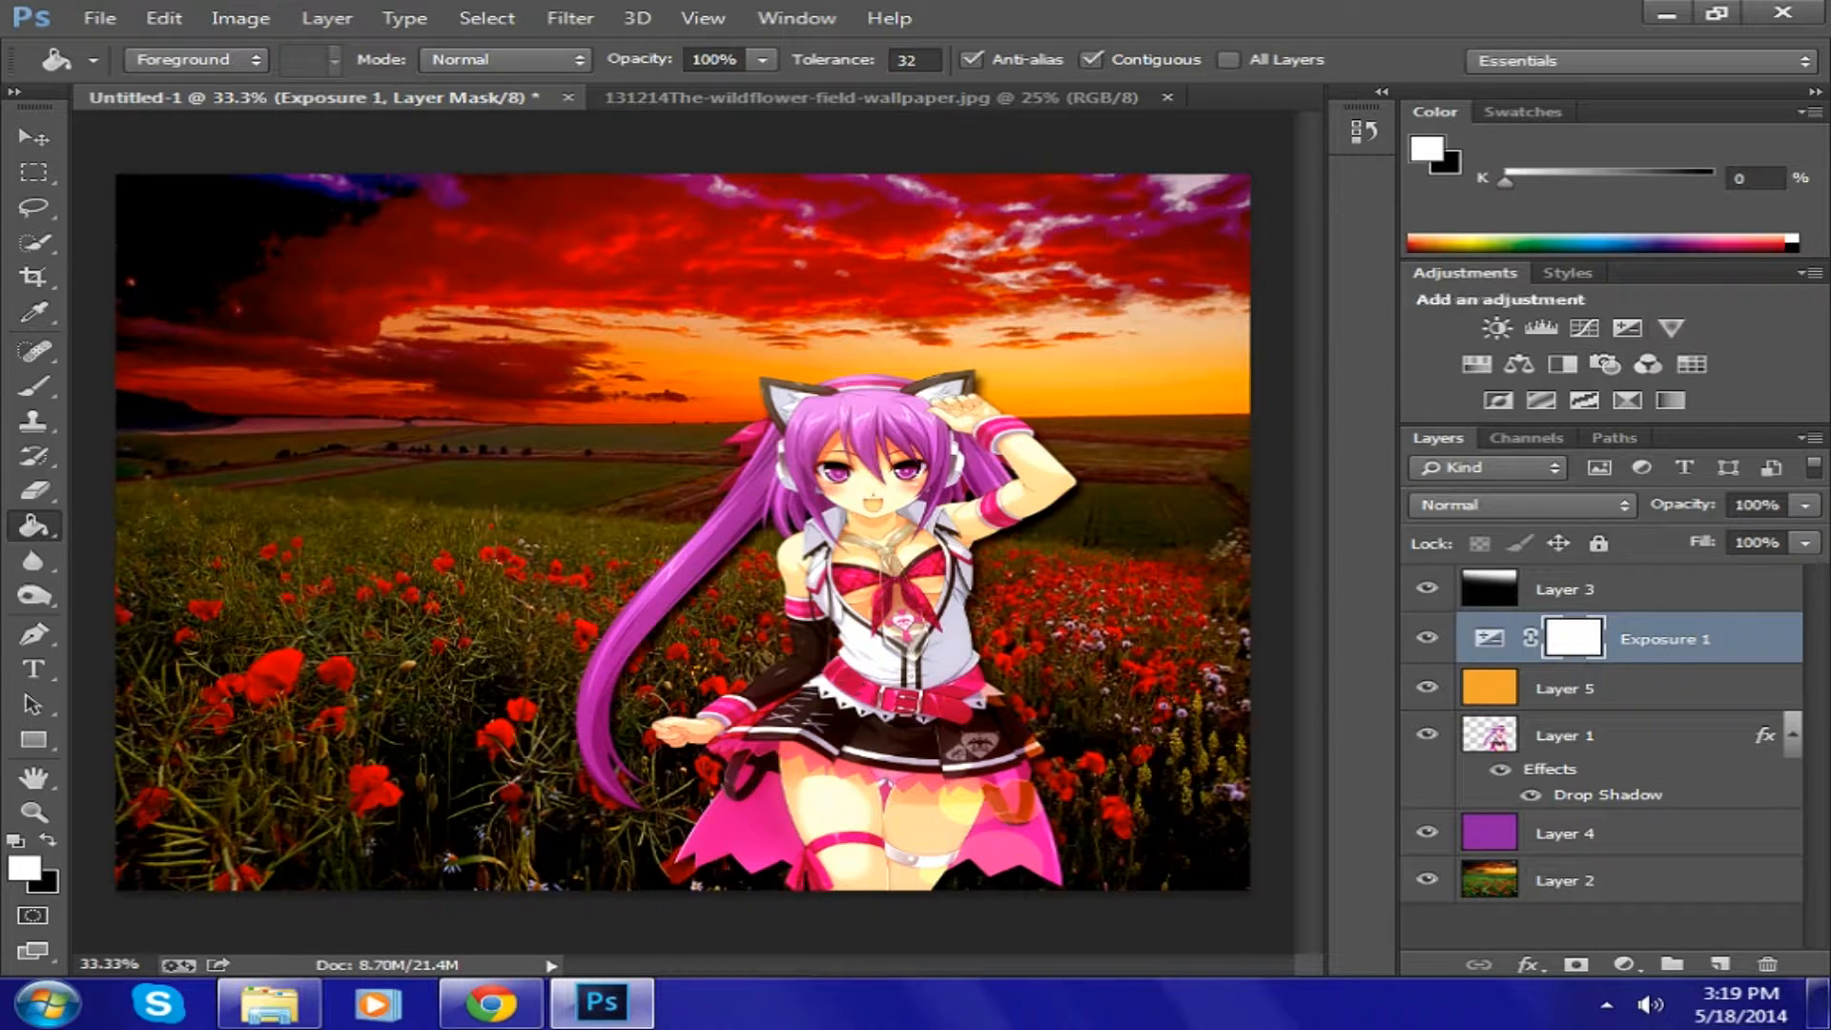
# - Add a Vibrance adjustment above the Exposure layer with vibrance +2 and saturation +12
pyautogui.click(1671, 328)
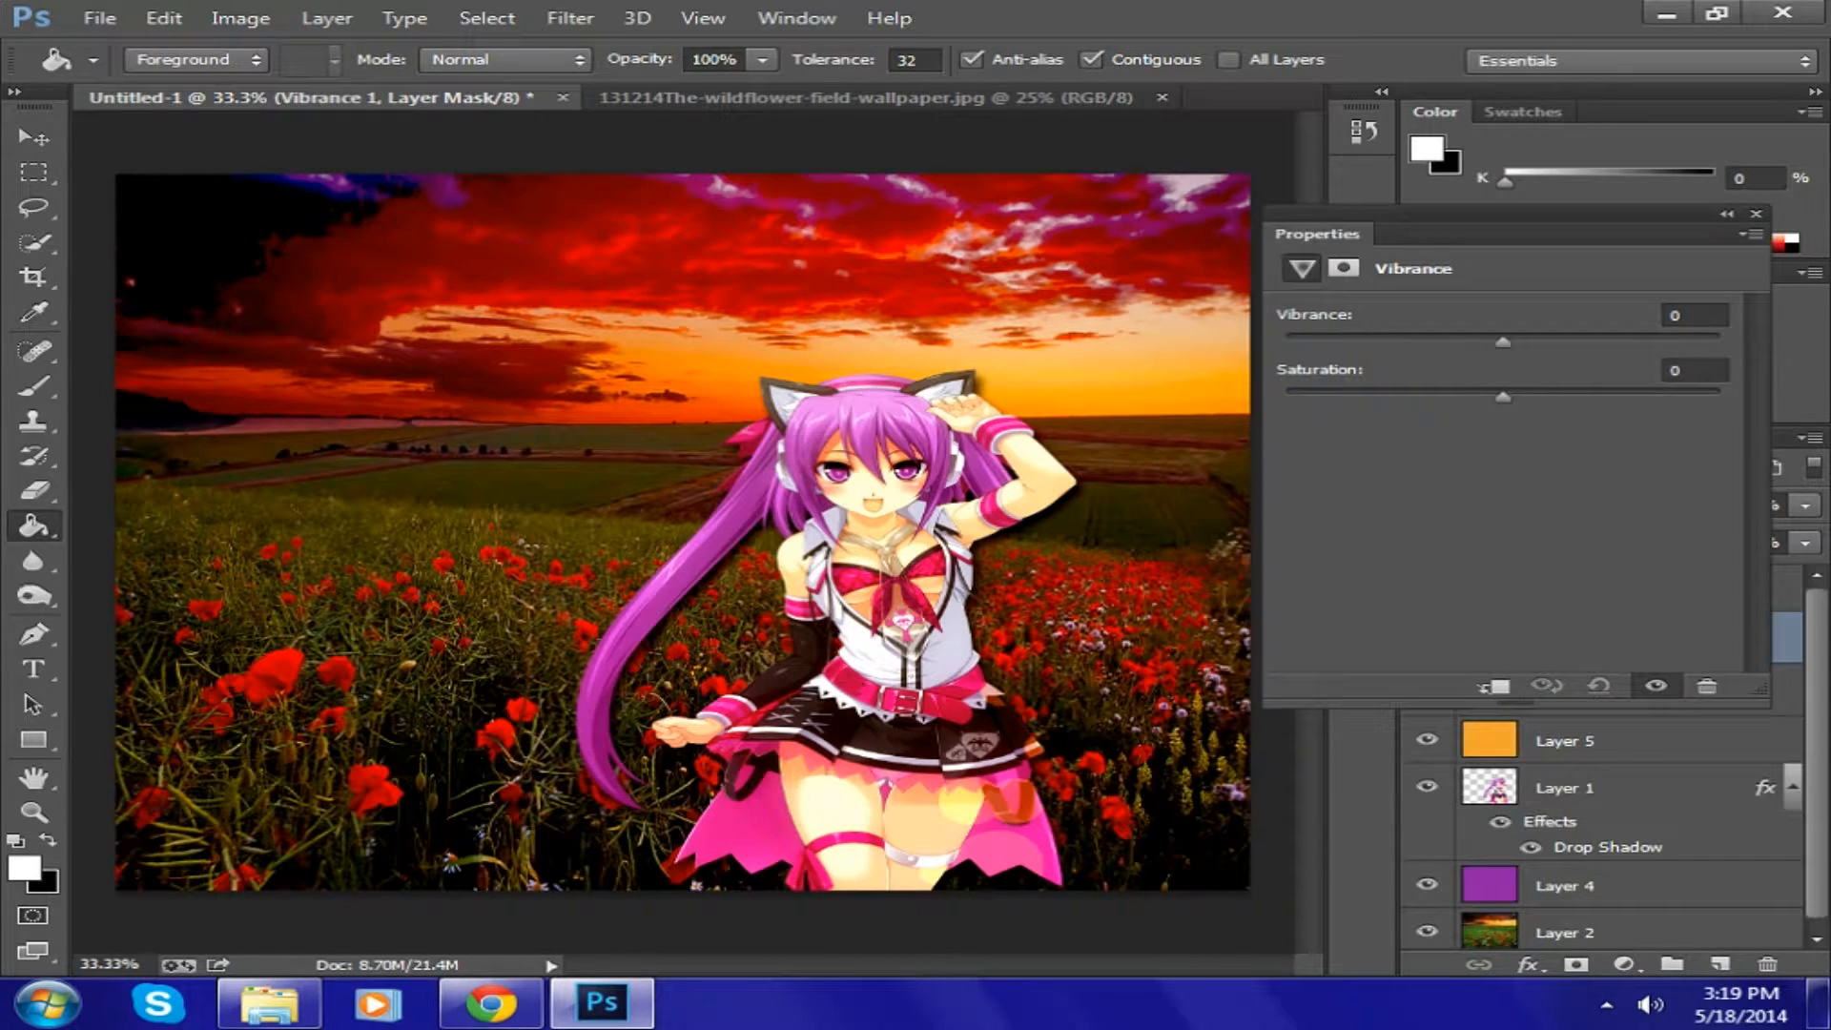
pyautogui.moveTo(1503, 342); pyautogui.dragTo(1530, 397)
pyautogui.moveTo(1512, 397)
pyautogui.mouseDown()
pyautogui.moveTo(1558, 396)
pyautogui.moveTo(1472, 396)
pyautogui.moveTo(1562, 397)
pyautogui.moveTo(1528, 396)
pyautogui.mouseUp()
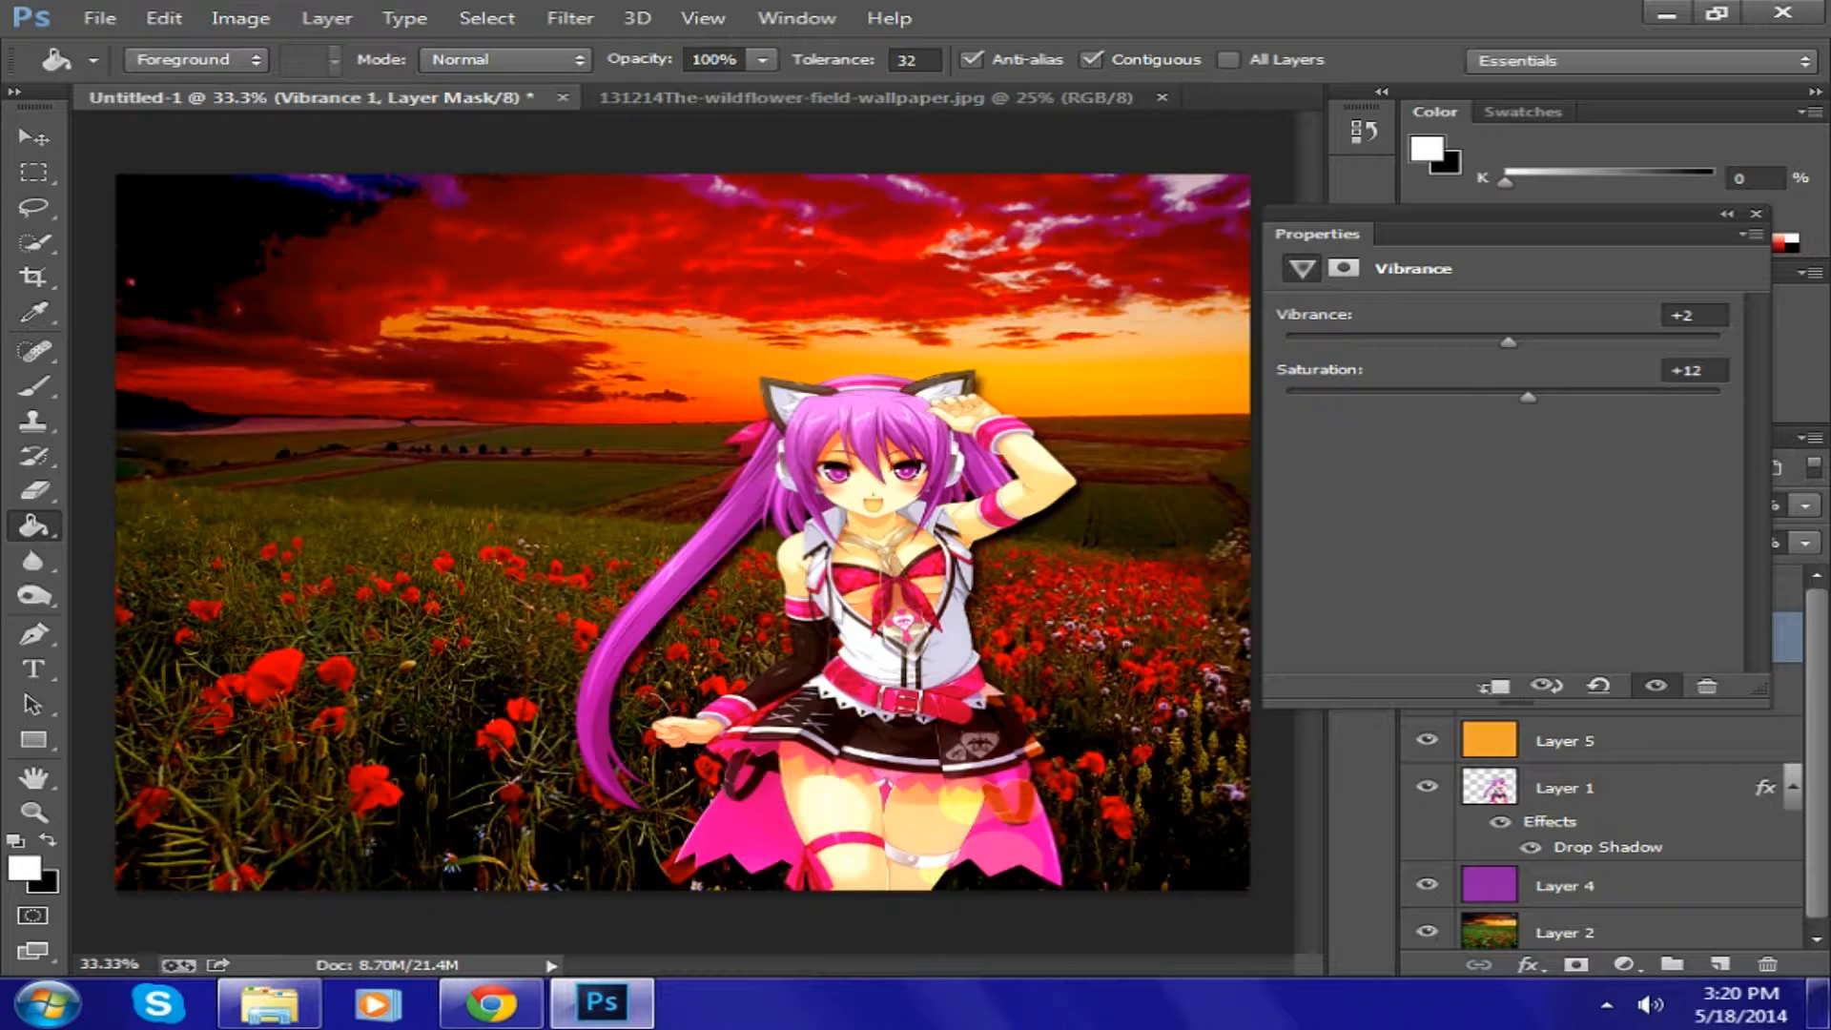
pyautogui.click(1756, 213)
# - Try the Vibrance adjustment beneath the character layer and return it to its place above the Exposure layer
pyautogui.moveTo(1536, 822); pyautogui.dragTo(1489, 875)
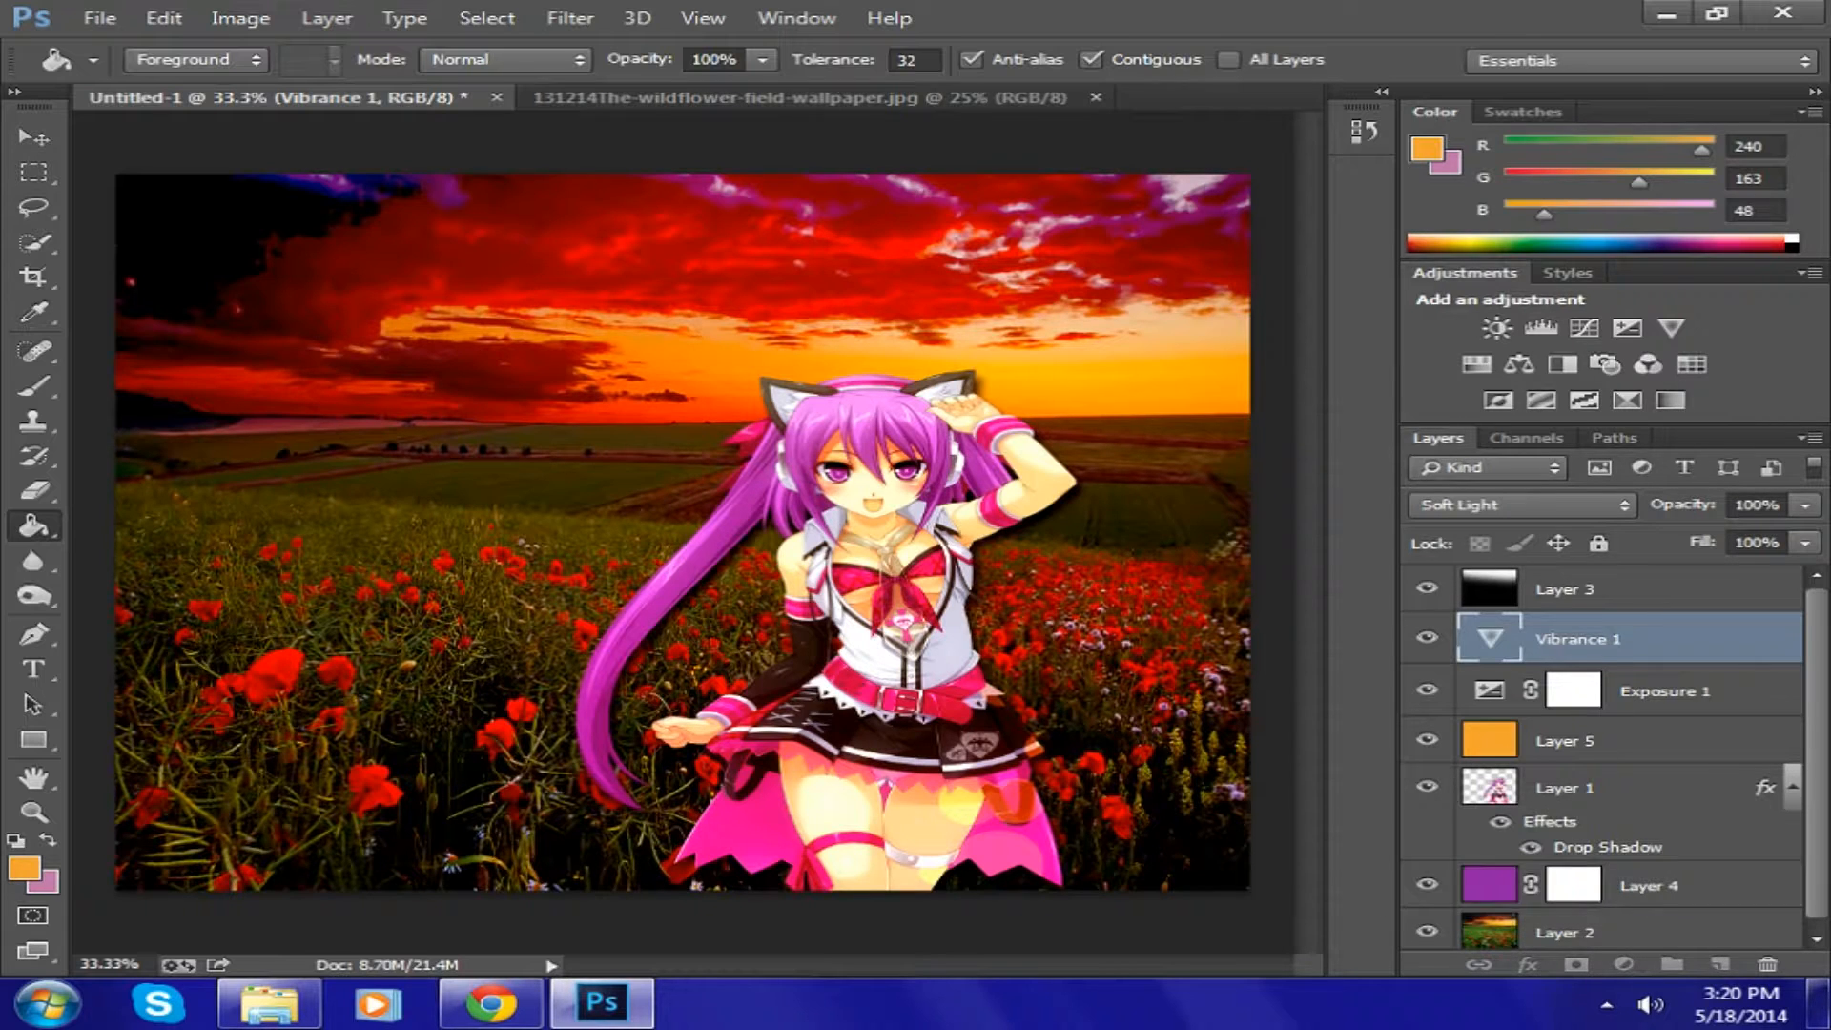
pyautogui.hotkey('ctrl', 'z')
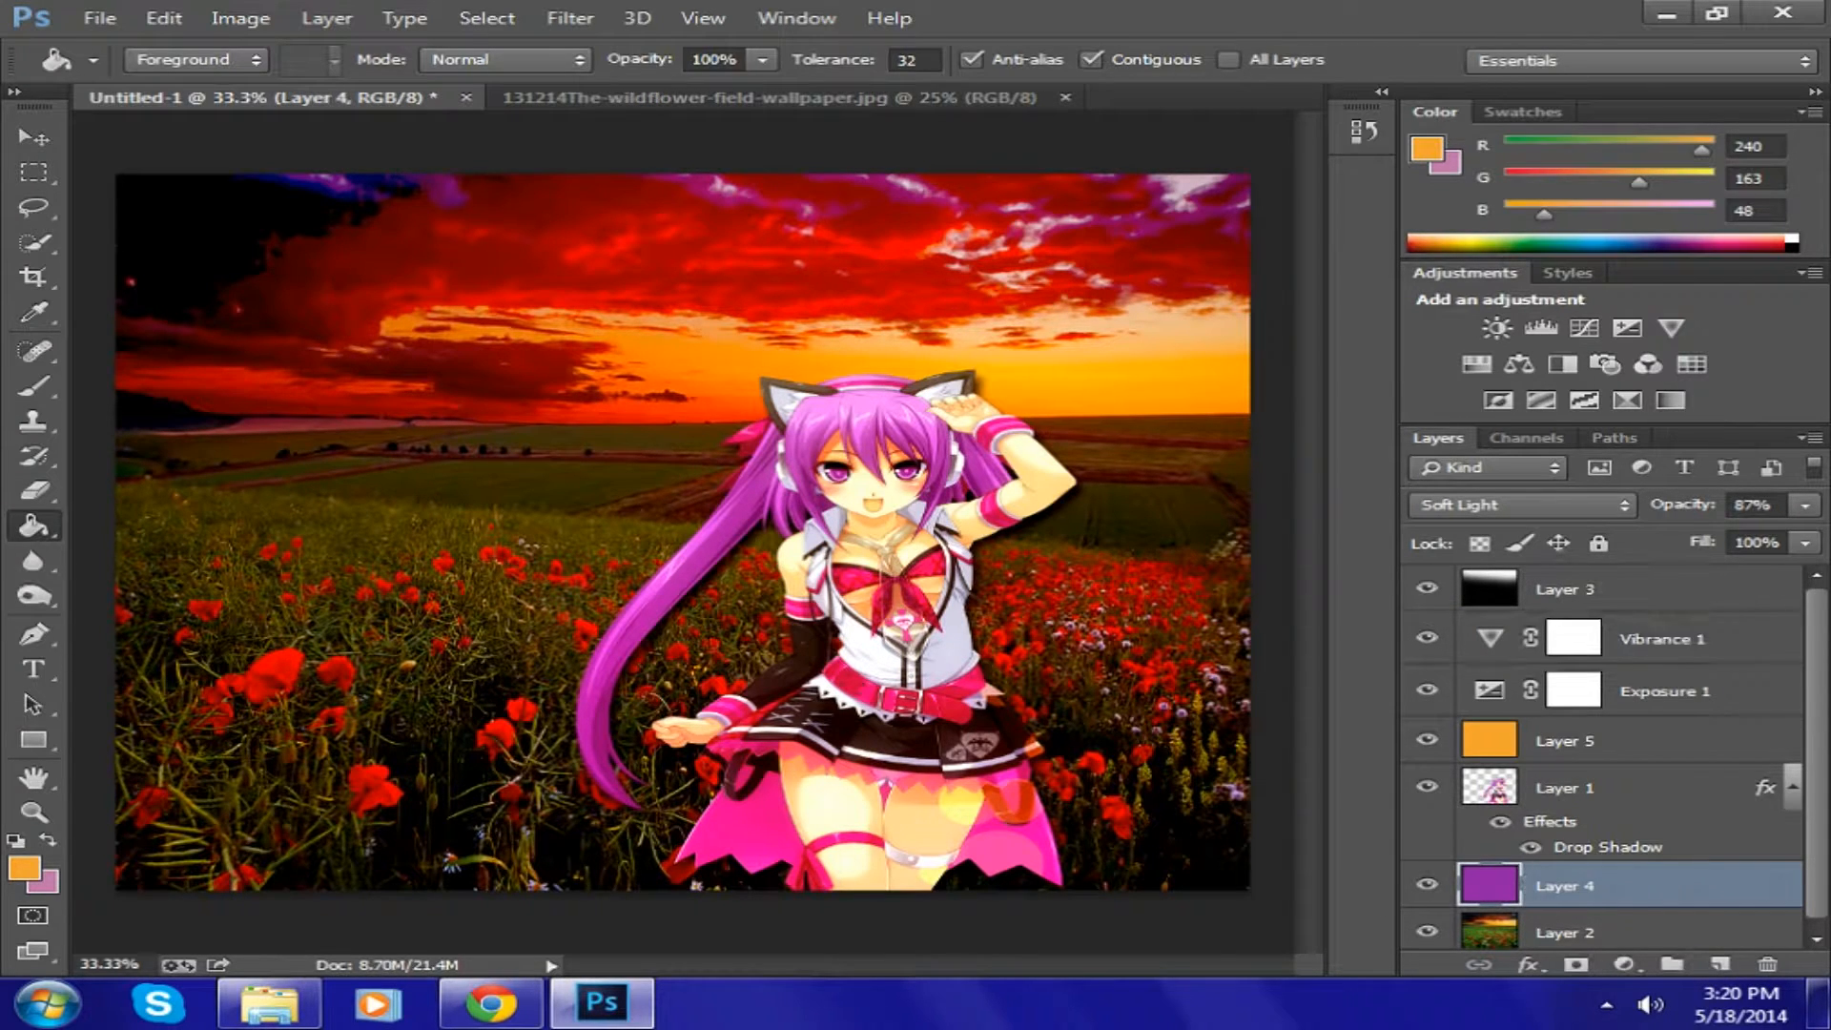
pyautogui.moveTo(1662, 641); pyautogui.dragTo(1661, 863)
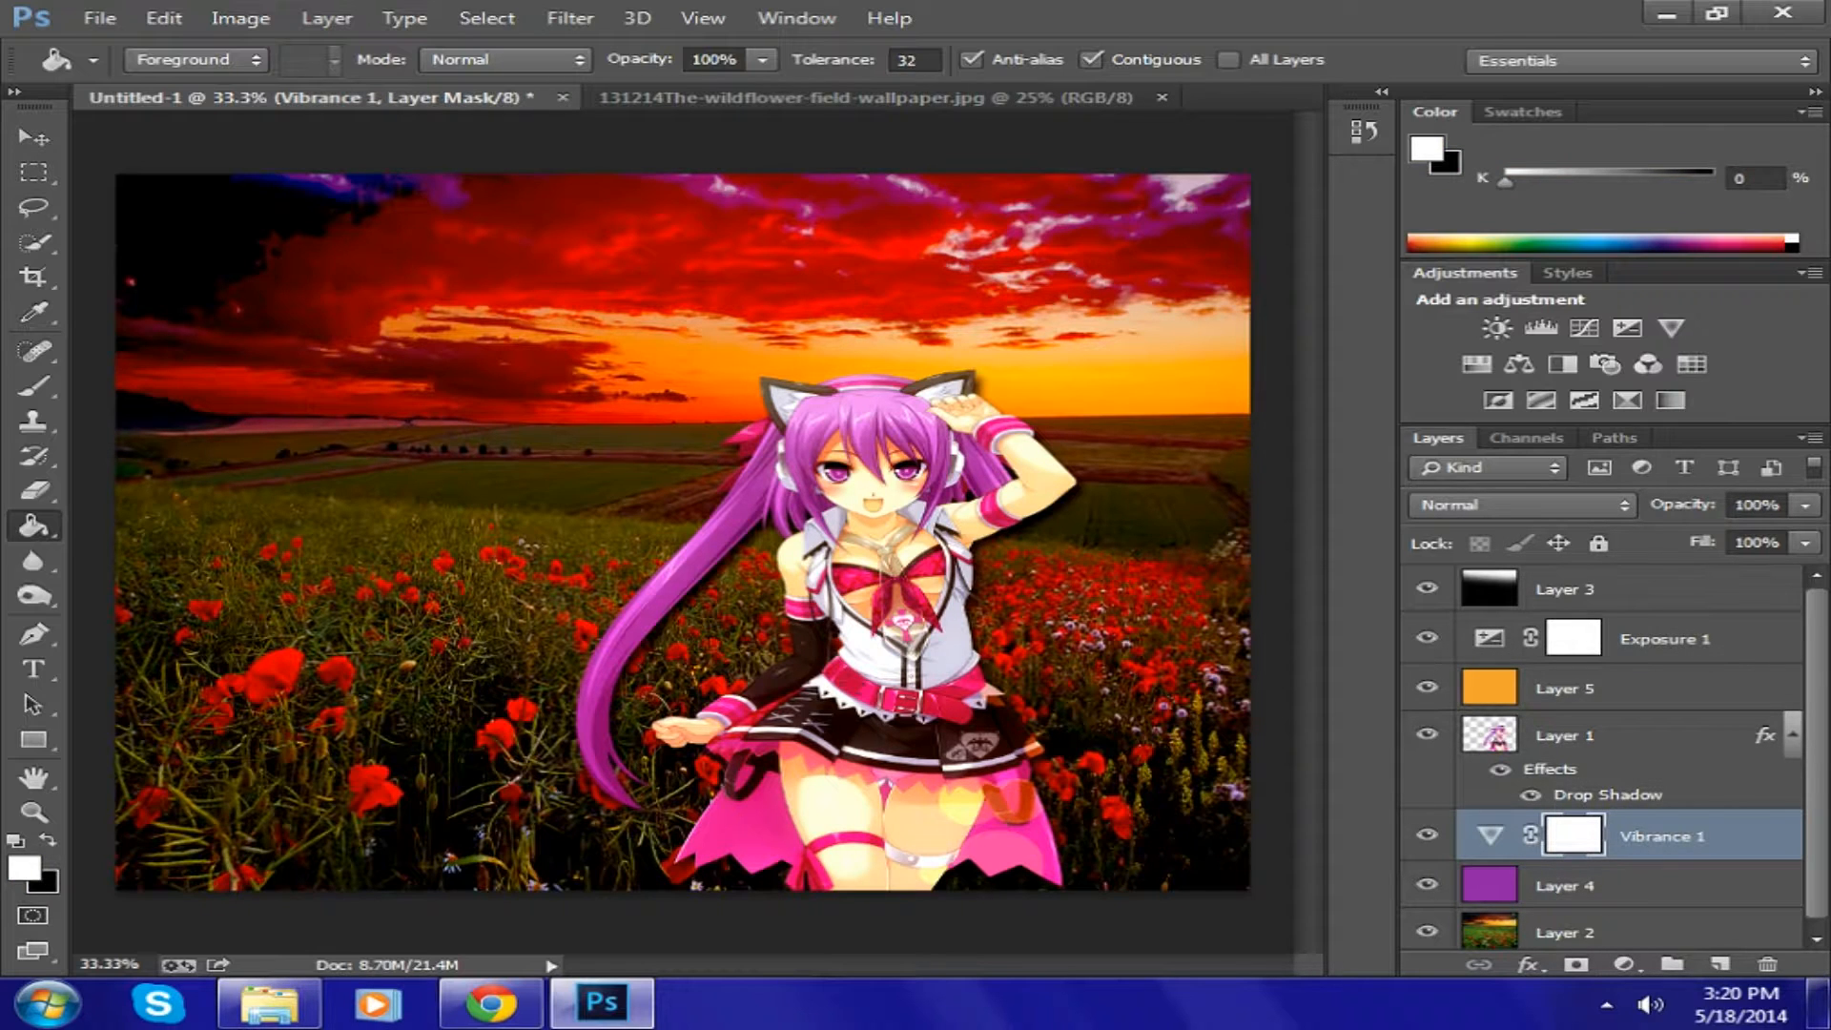
pyautogui.moveTo(1490, 844); pyautogui.dragTo(1427, 689)
# - Compare the image with the Exposure adjustment hidden and shown, leaving it switched on
pyautogui.click(1427, 638)
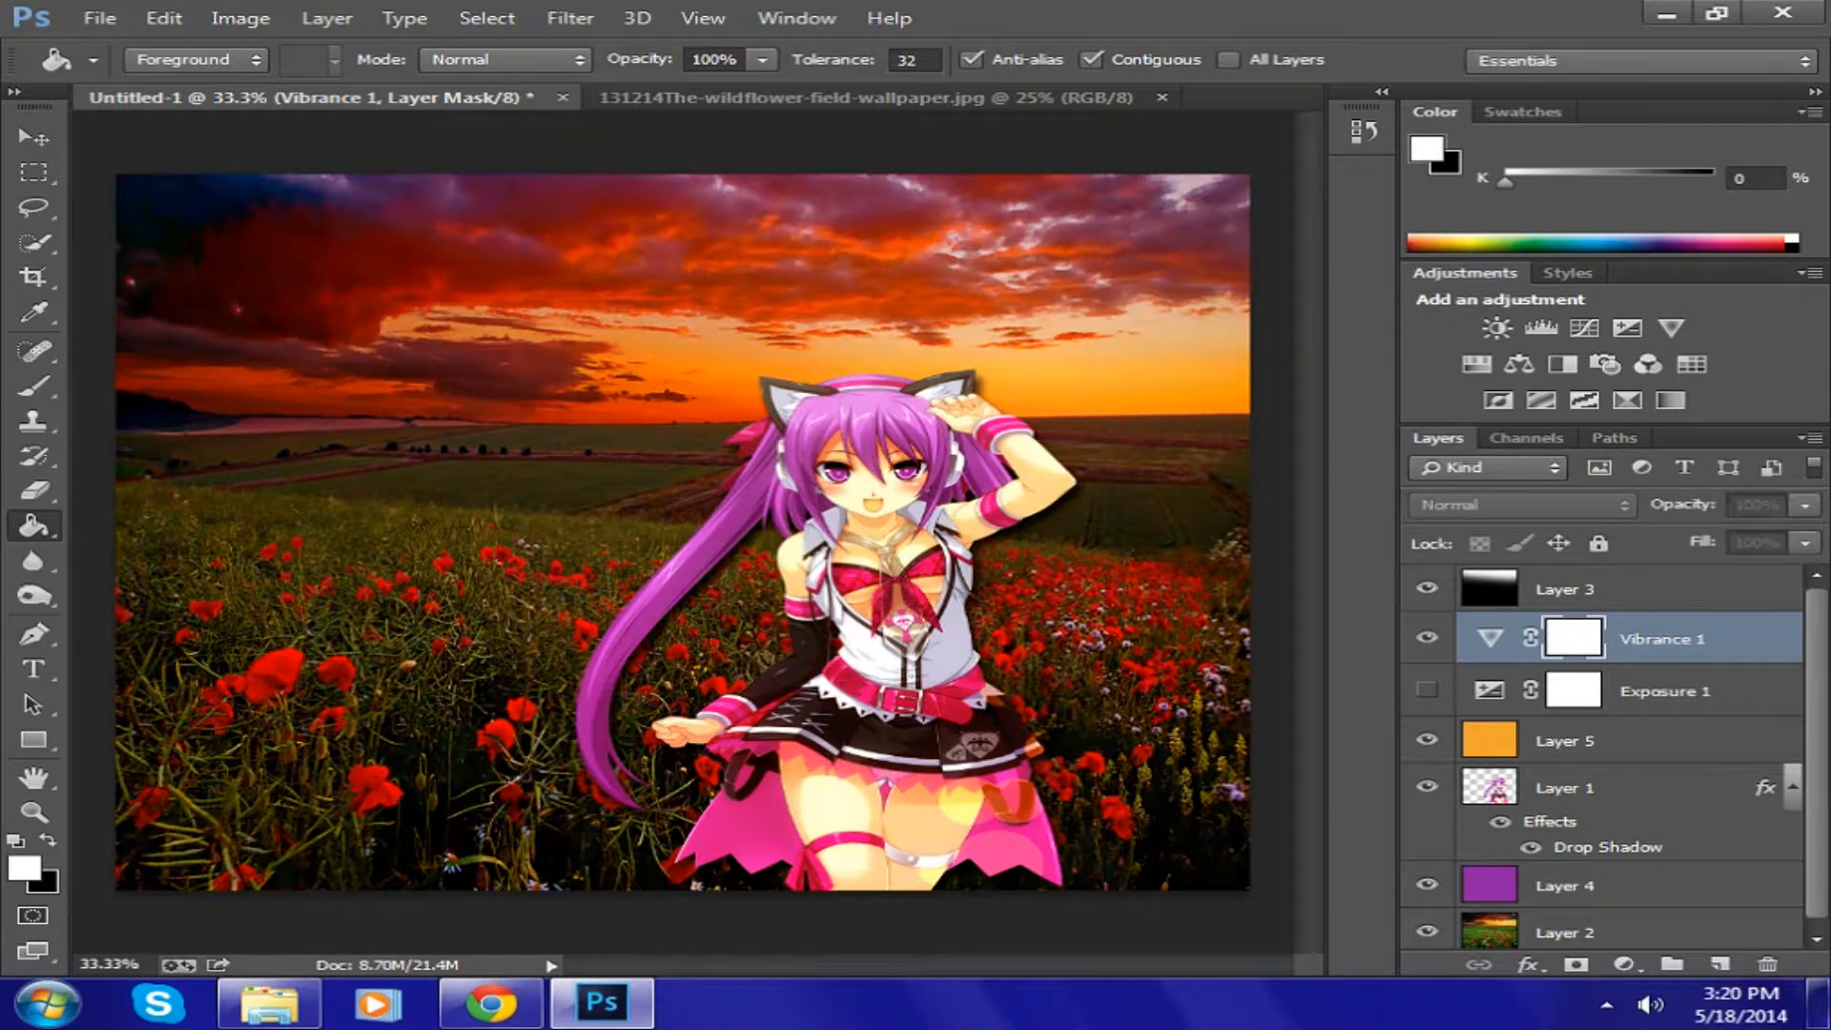
pyautogui.click(1428, 690)
pyautogui.moveTo(1490, 638)
pyautogui.mouseDown()
pyautogui.moveTo(1490, 858)
pyautogui.moveTo(1490, 638)
pyautogui.mouseUp()
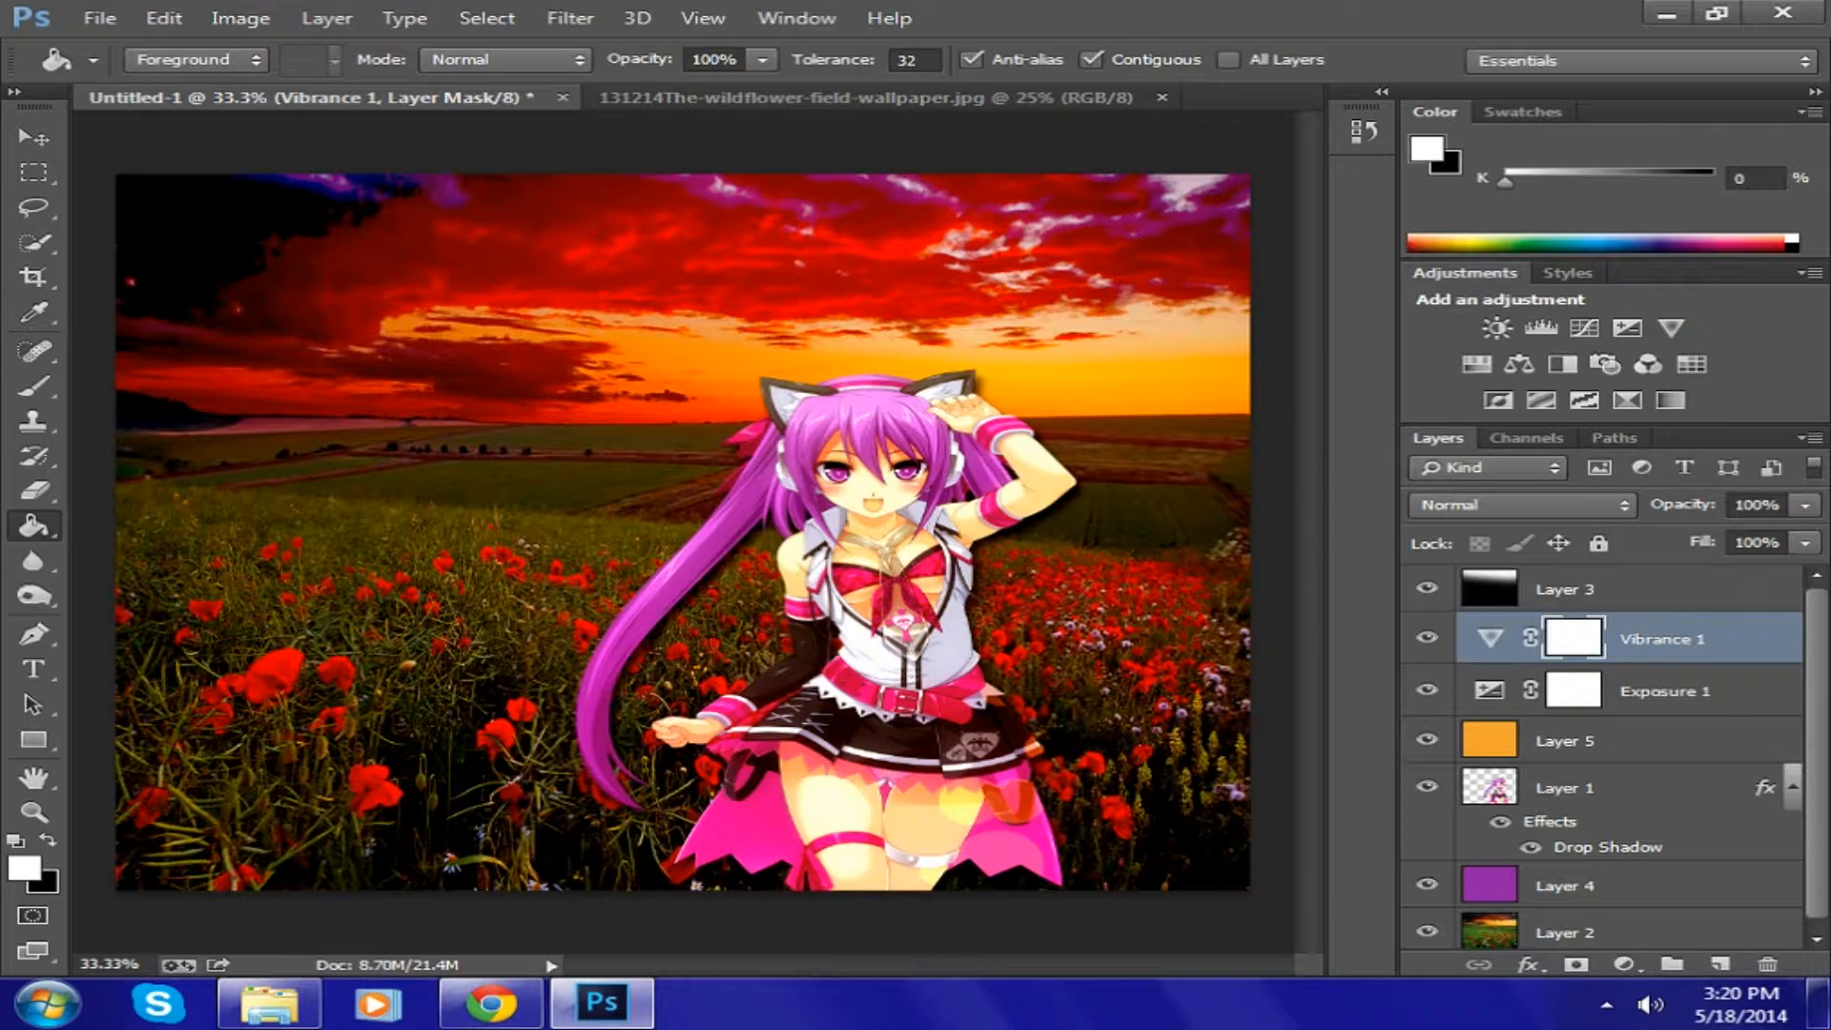
# - Try a Hue/Saturation adjustment with hue +7 above the Vibrance layer, and delete it
pyautogui.click(1476, 363)
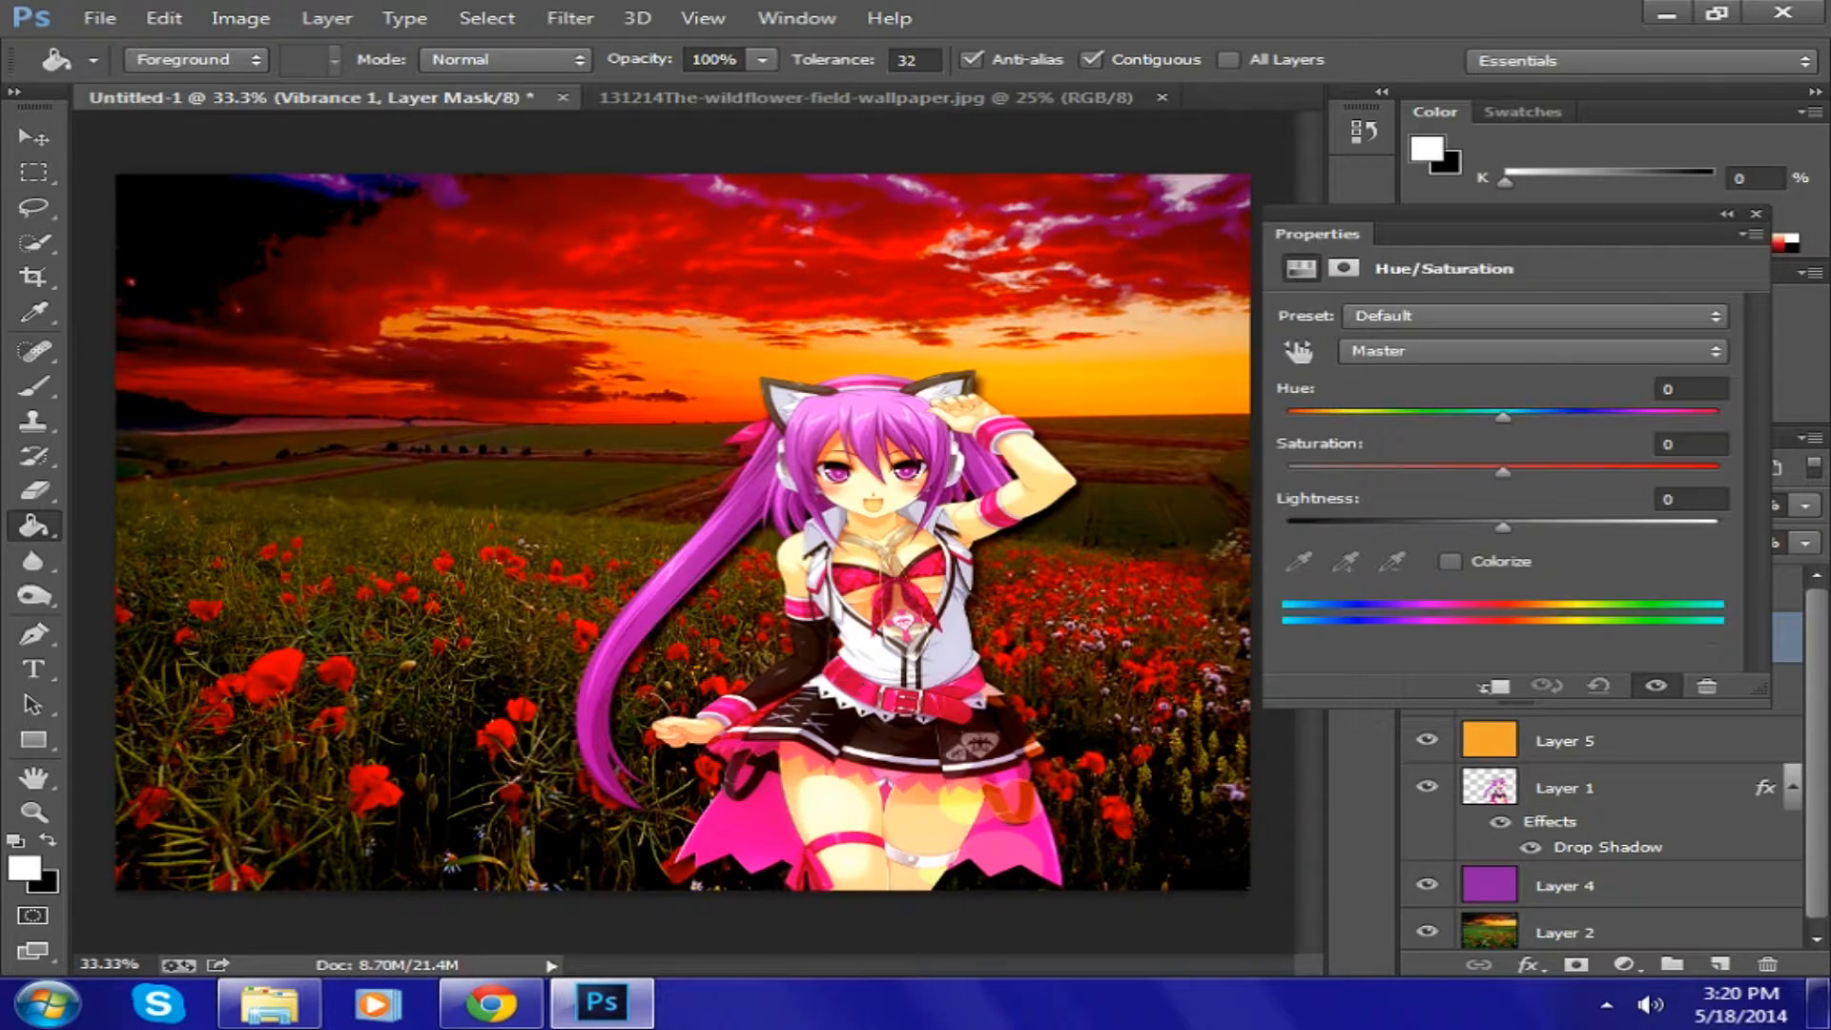
pyautogui.click(1756, 214)
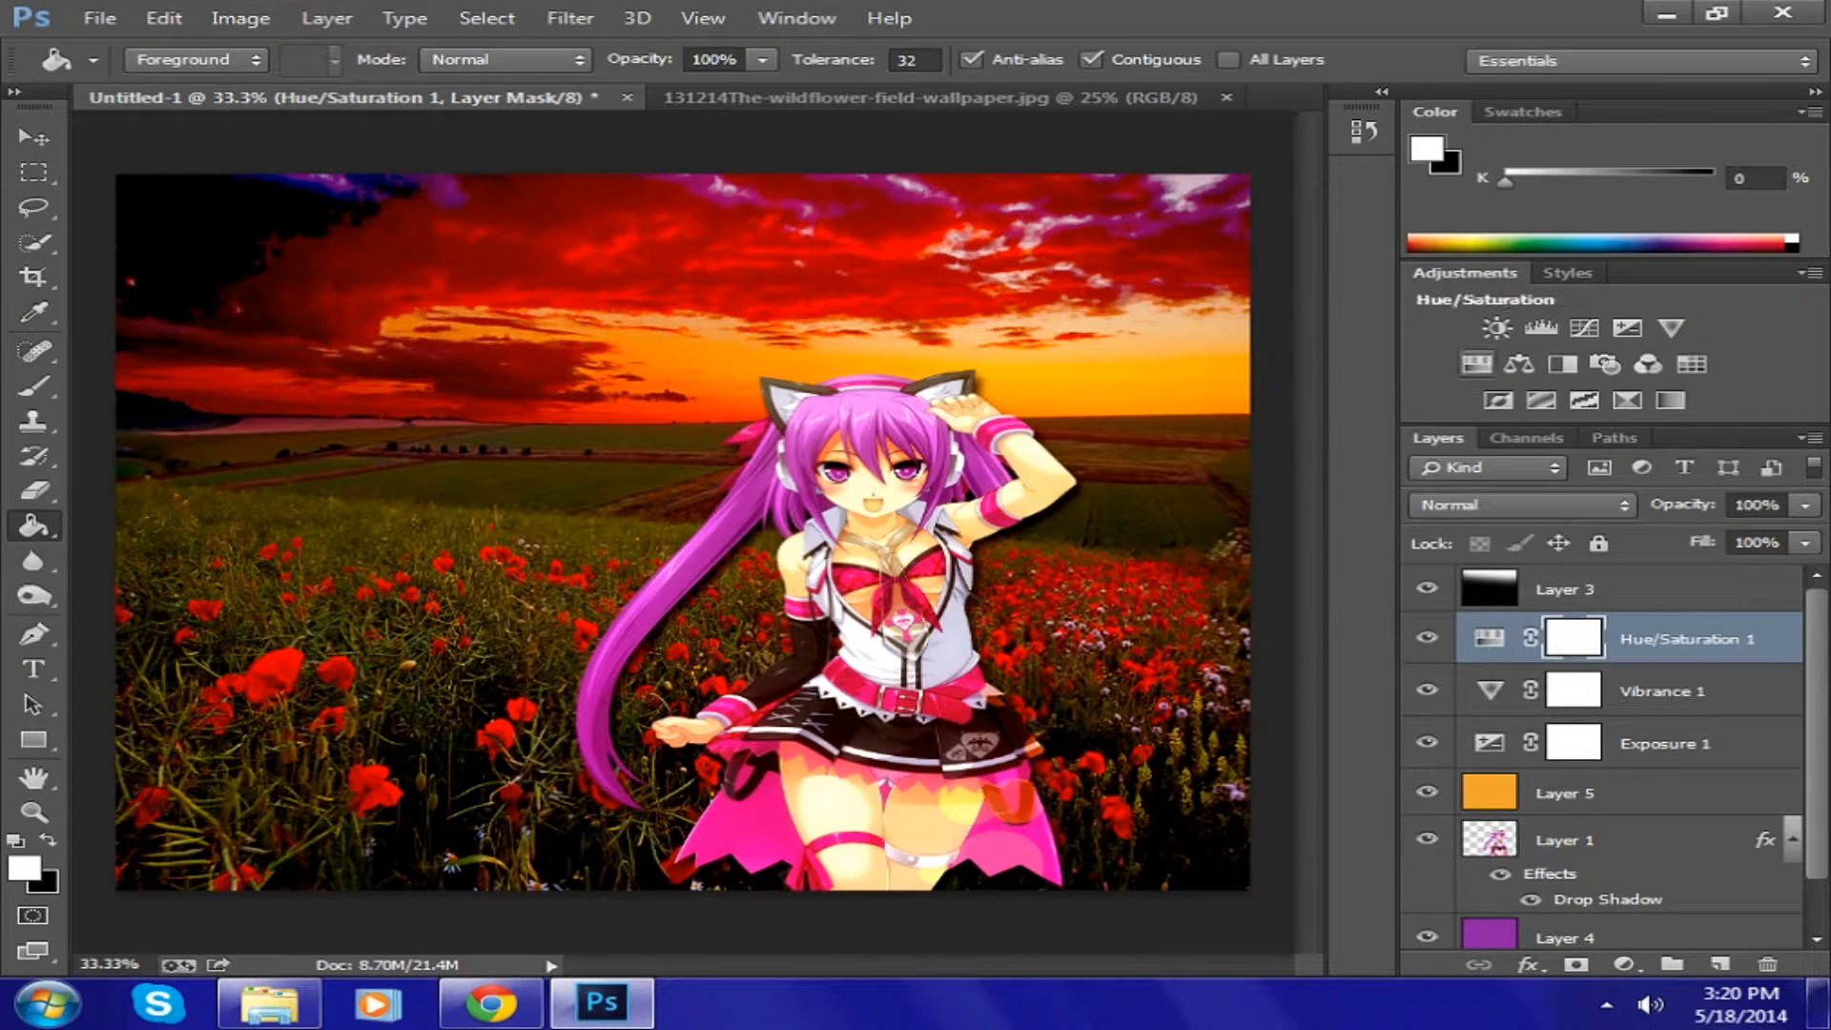
pyautogui.hotkey('ctrl', 'z')
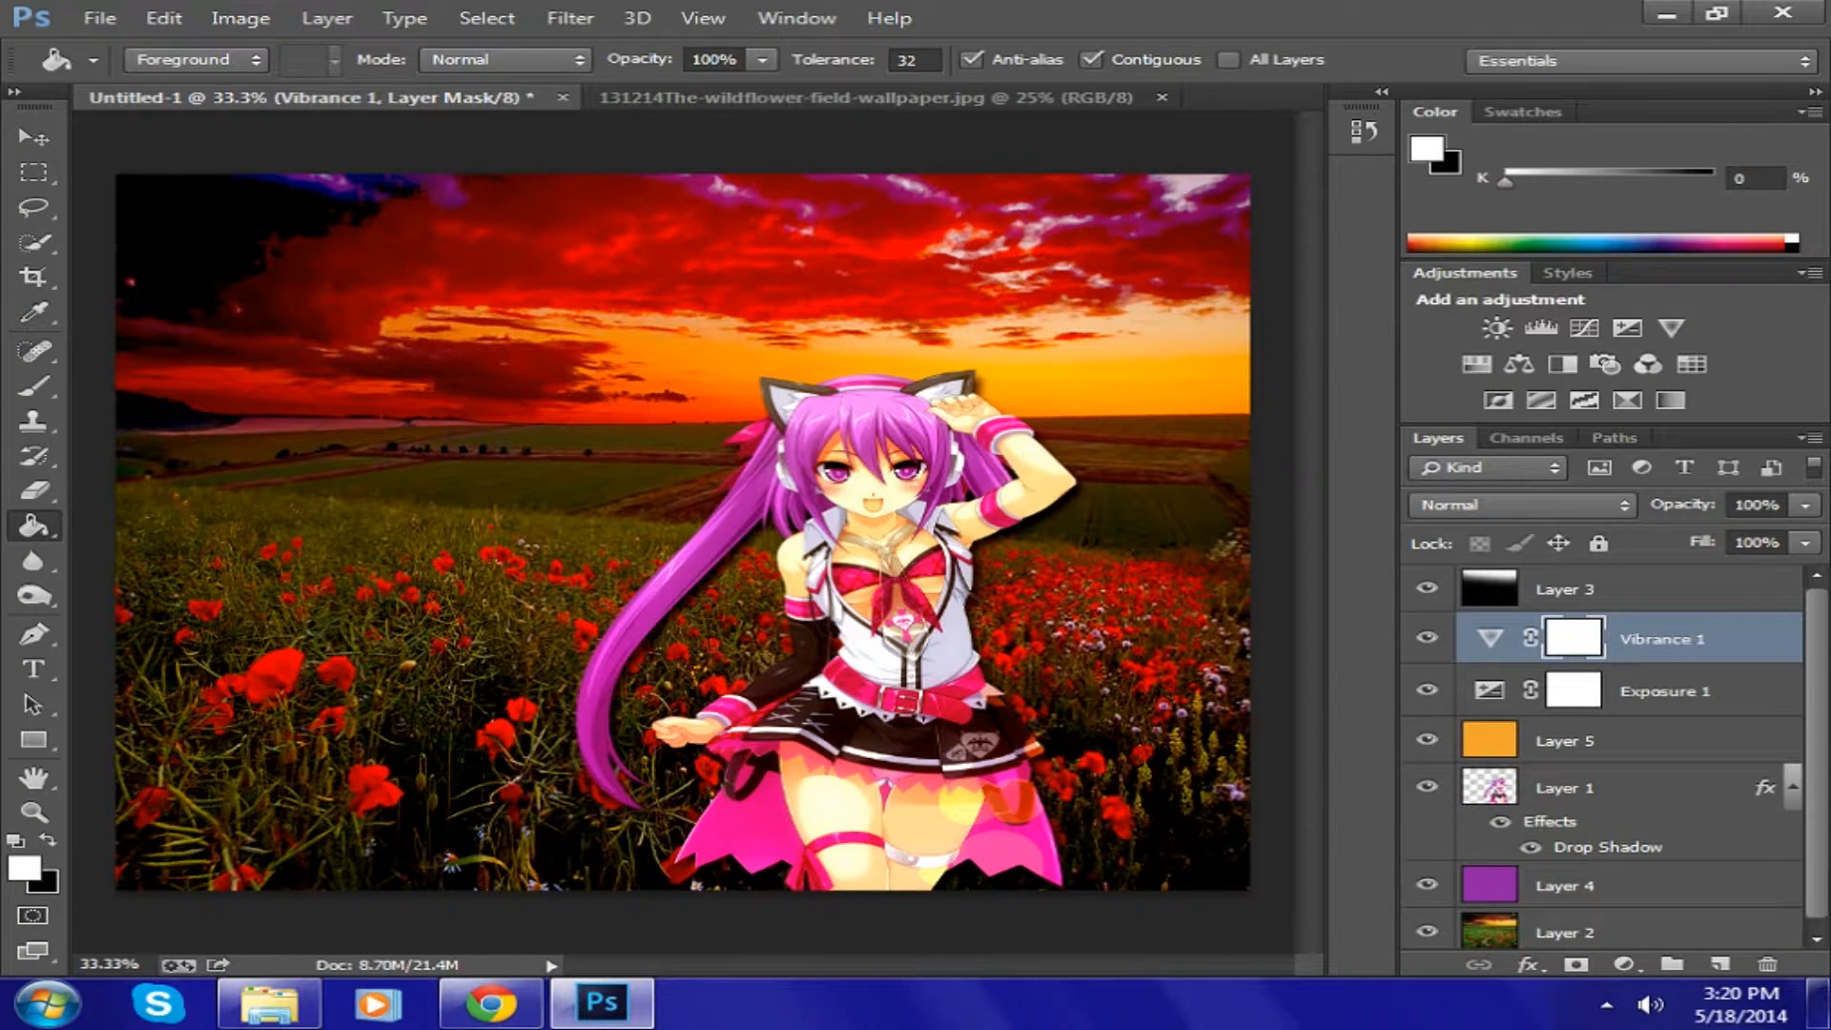
pyautogui.click(1477, 364)
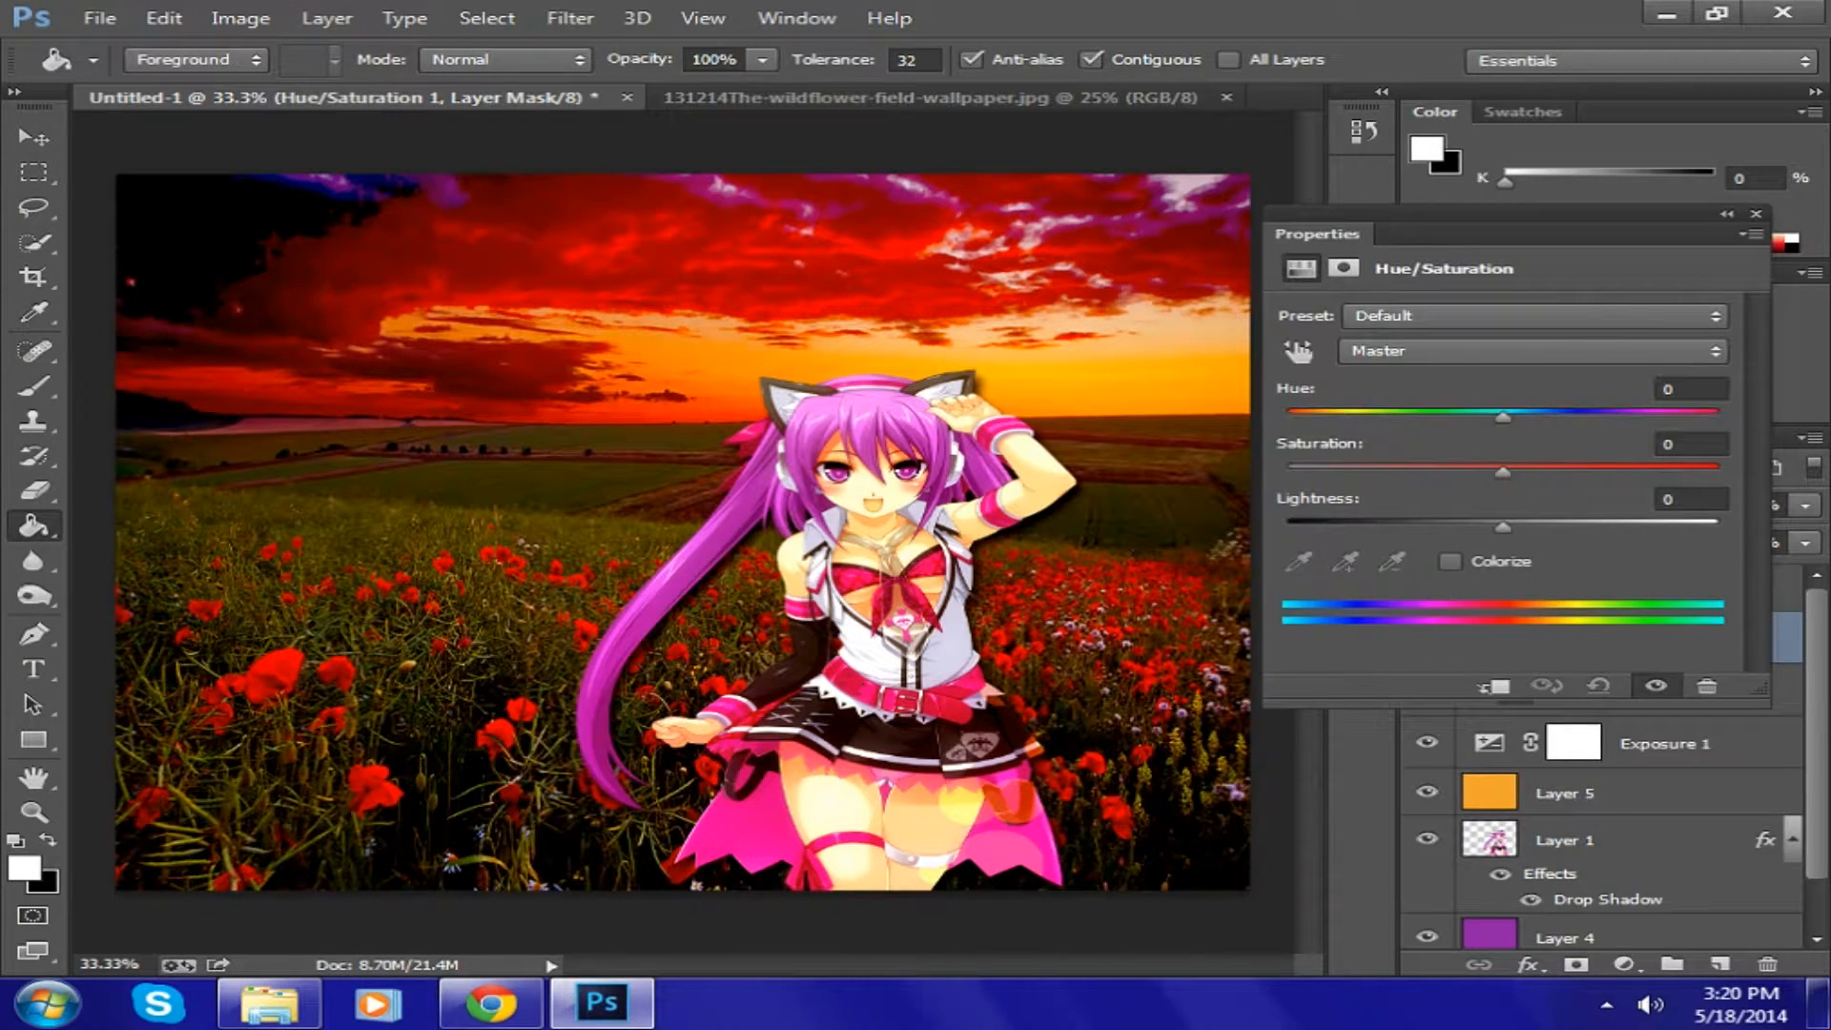
pyautogui.moveTo(1503, 417)
pyautogui.mouseDown()
pyautogui.moveTo(1571, 417)
pyautogui.moveTo(1288, 416)
pyautogui.moveTo(1593, 417)
pyautogui.moveTo(1410, 417)
pyautogui.moveTo(1519, 417)
pyautogui.mouseUp()
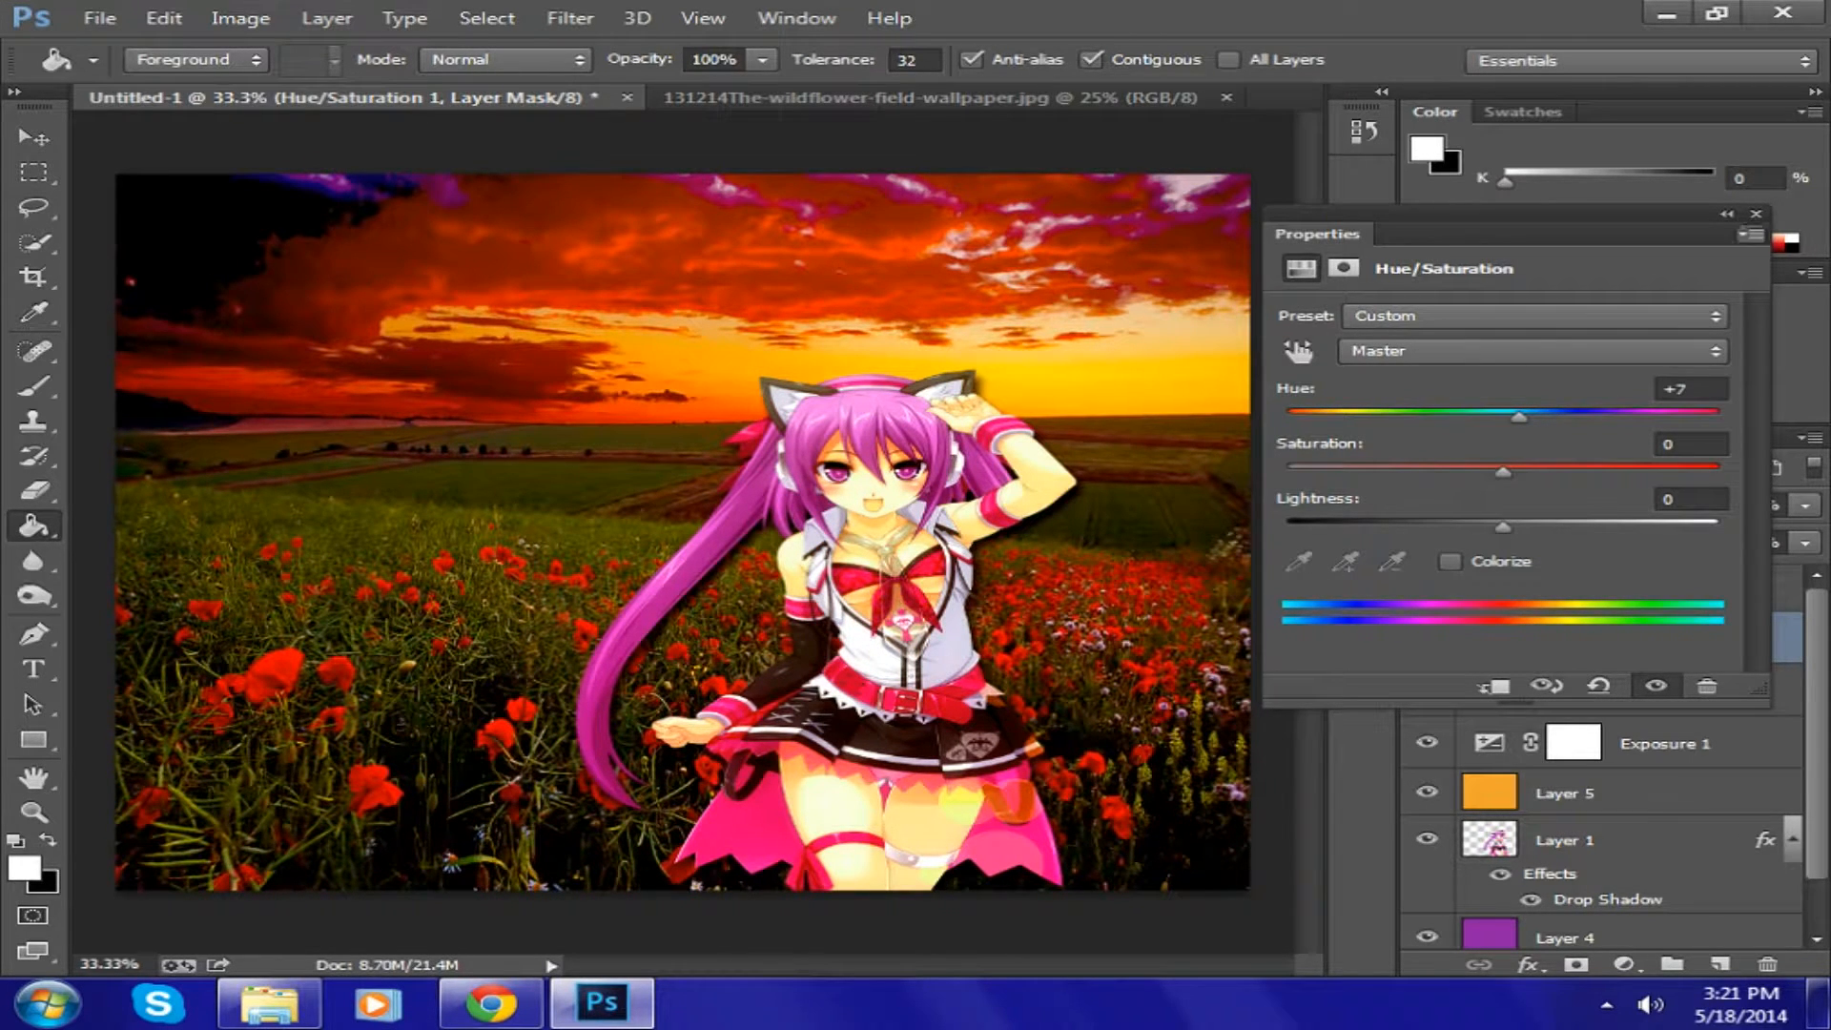
pyautogui.click(1757, 213)
pyautogui.press('Delete')
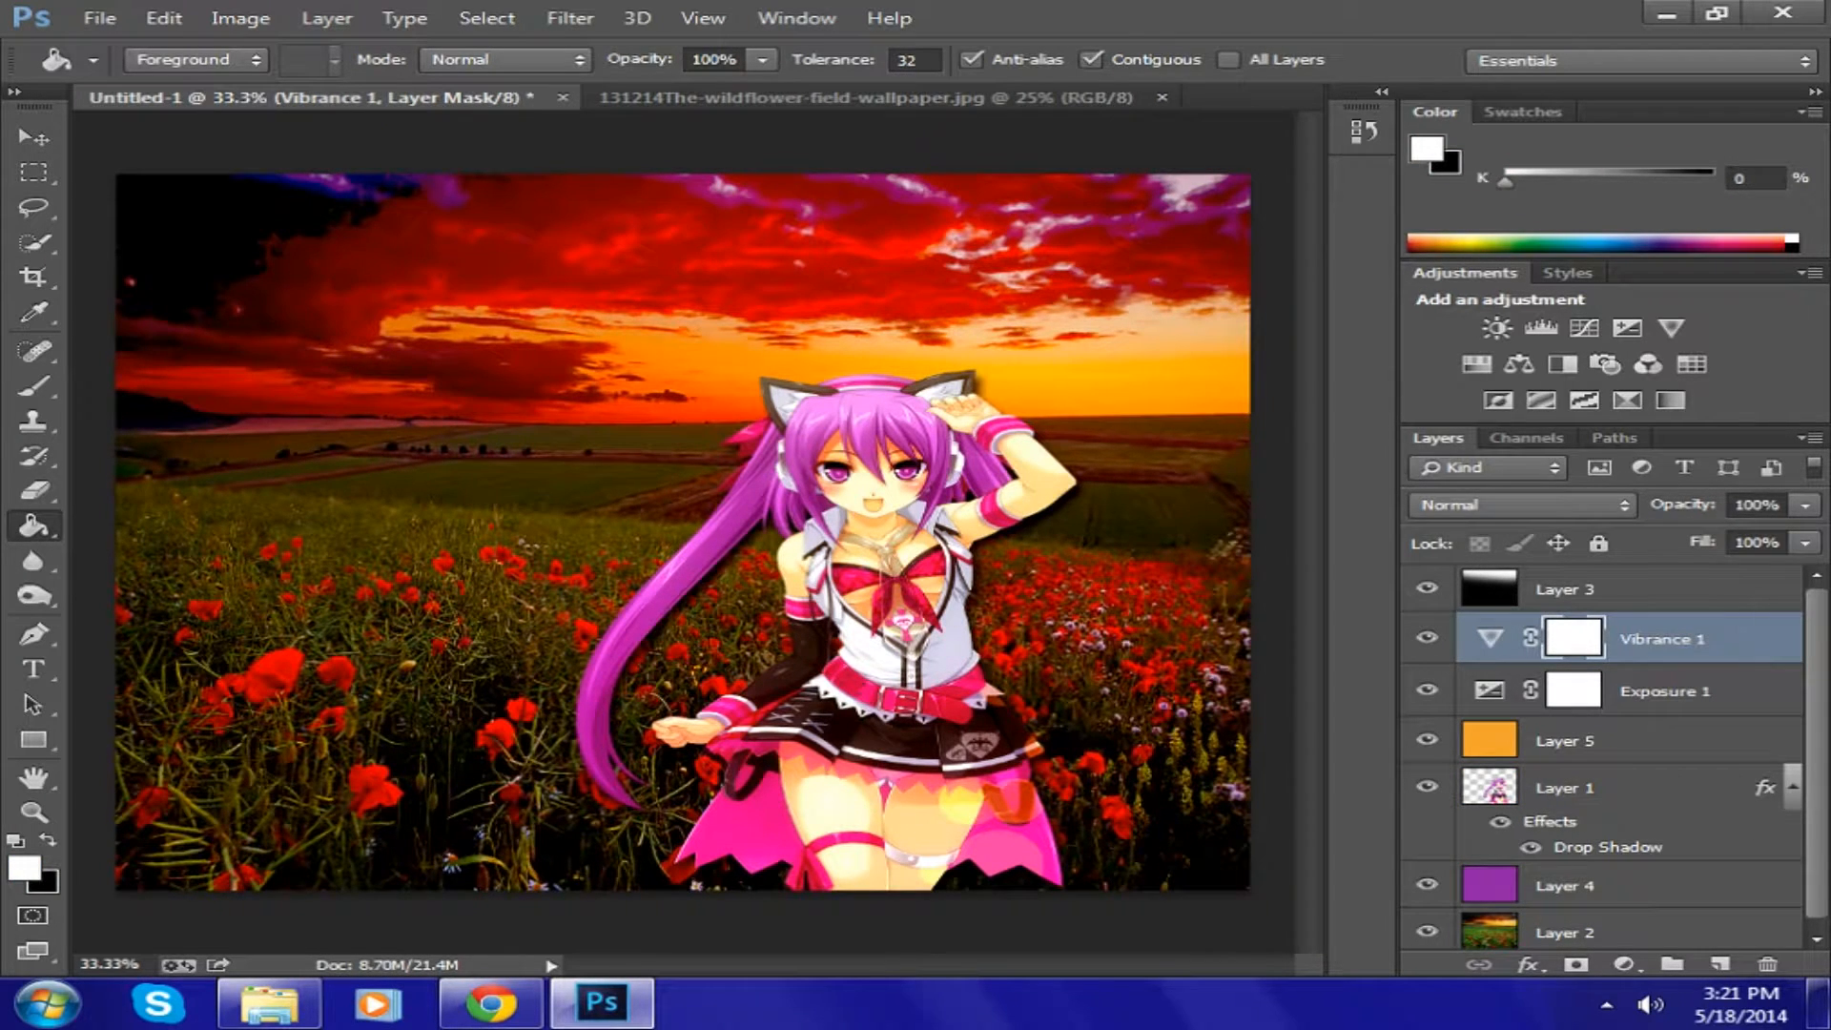
# - Add a Hue/Saturation adjustment directly above the purple fill layer with hue -58, saturation +15 and lightness -1
pyautogui.click(1612, 887)
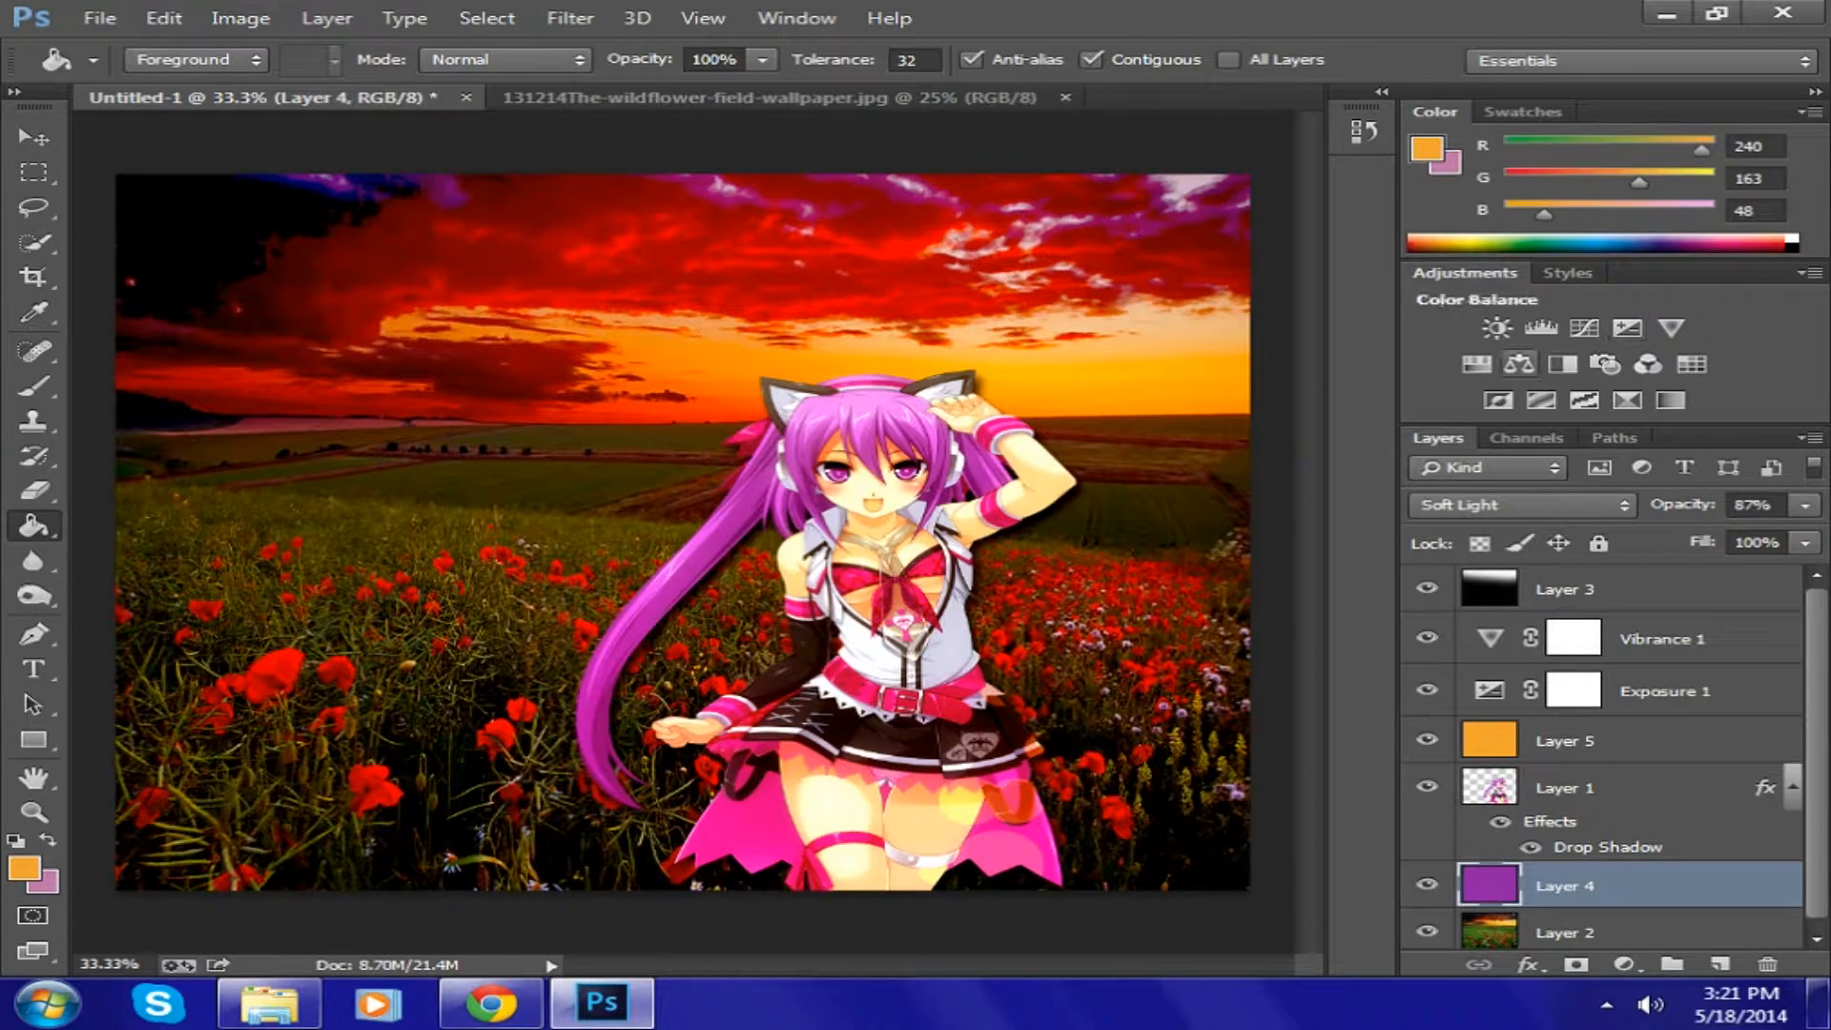
pyautogui.click(1476, 363)
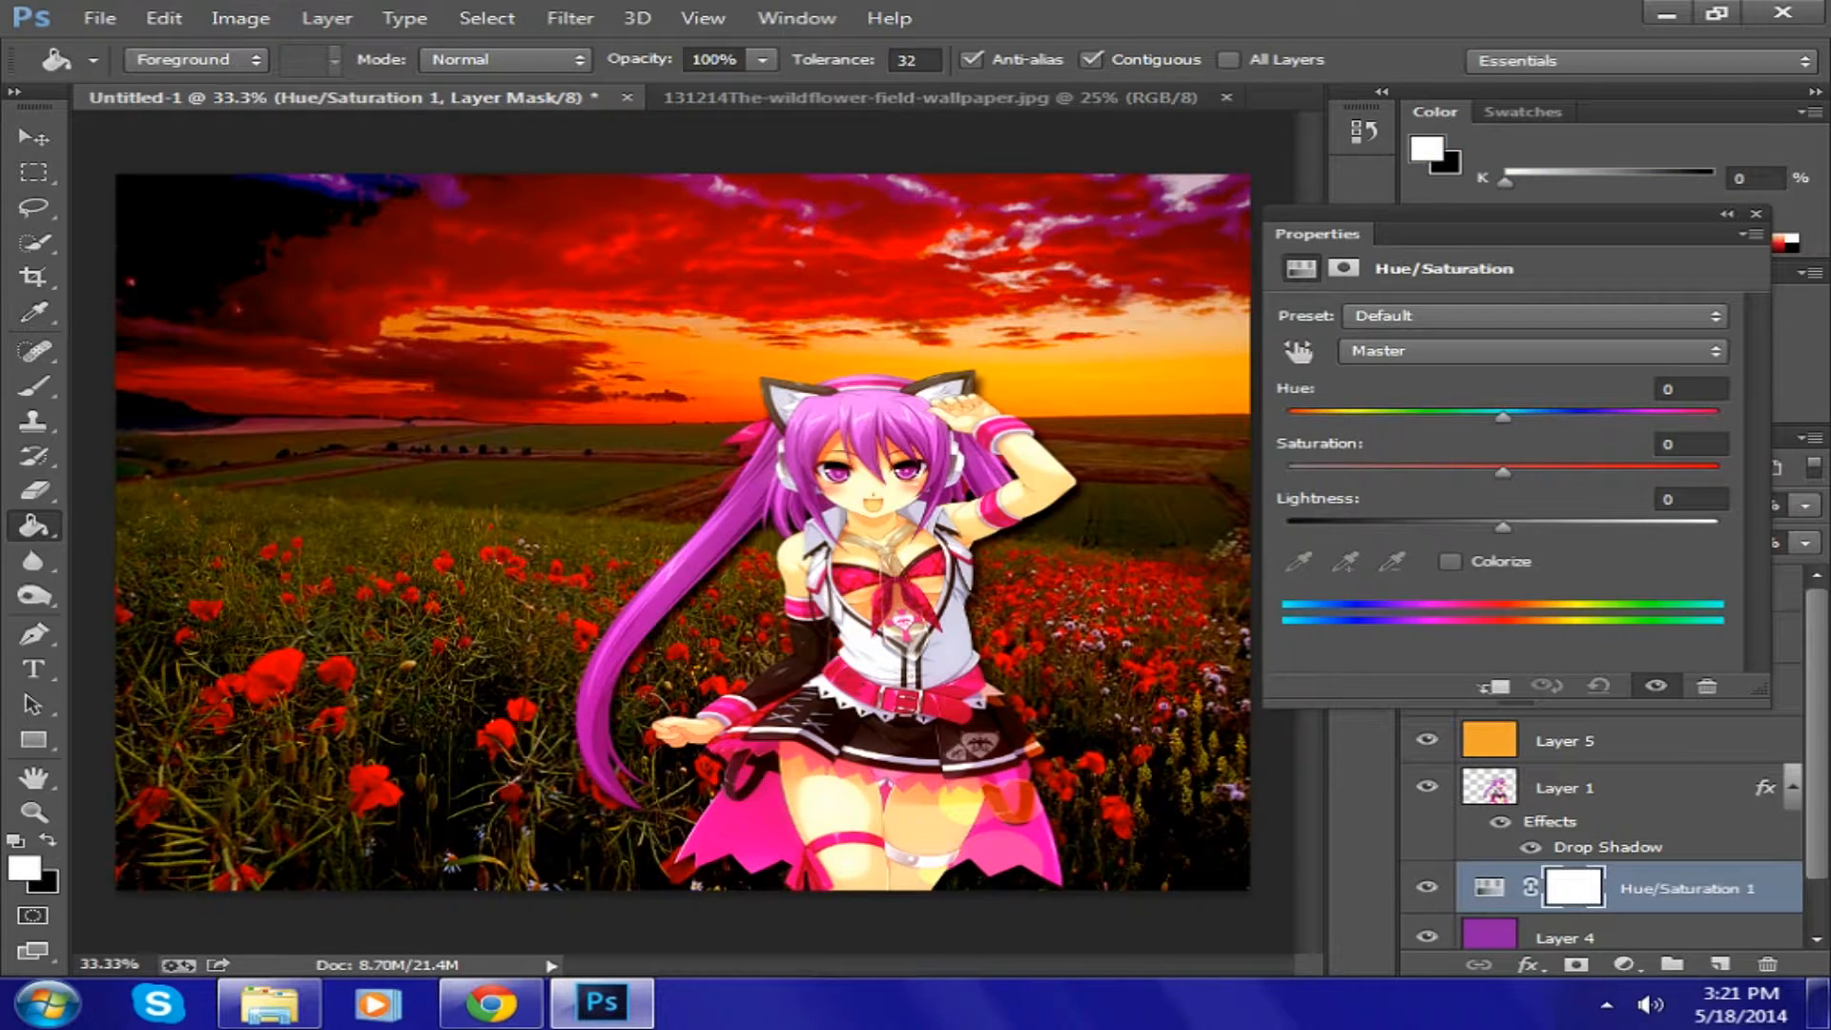
pyautogui.moveTo(1503, 416); pyautogui.dragTo(1393, 417)
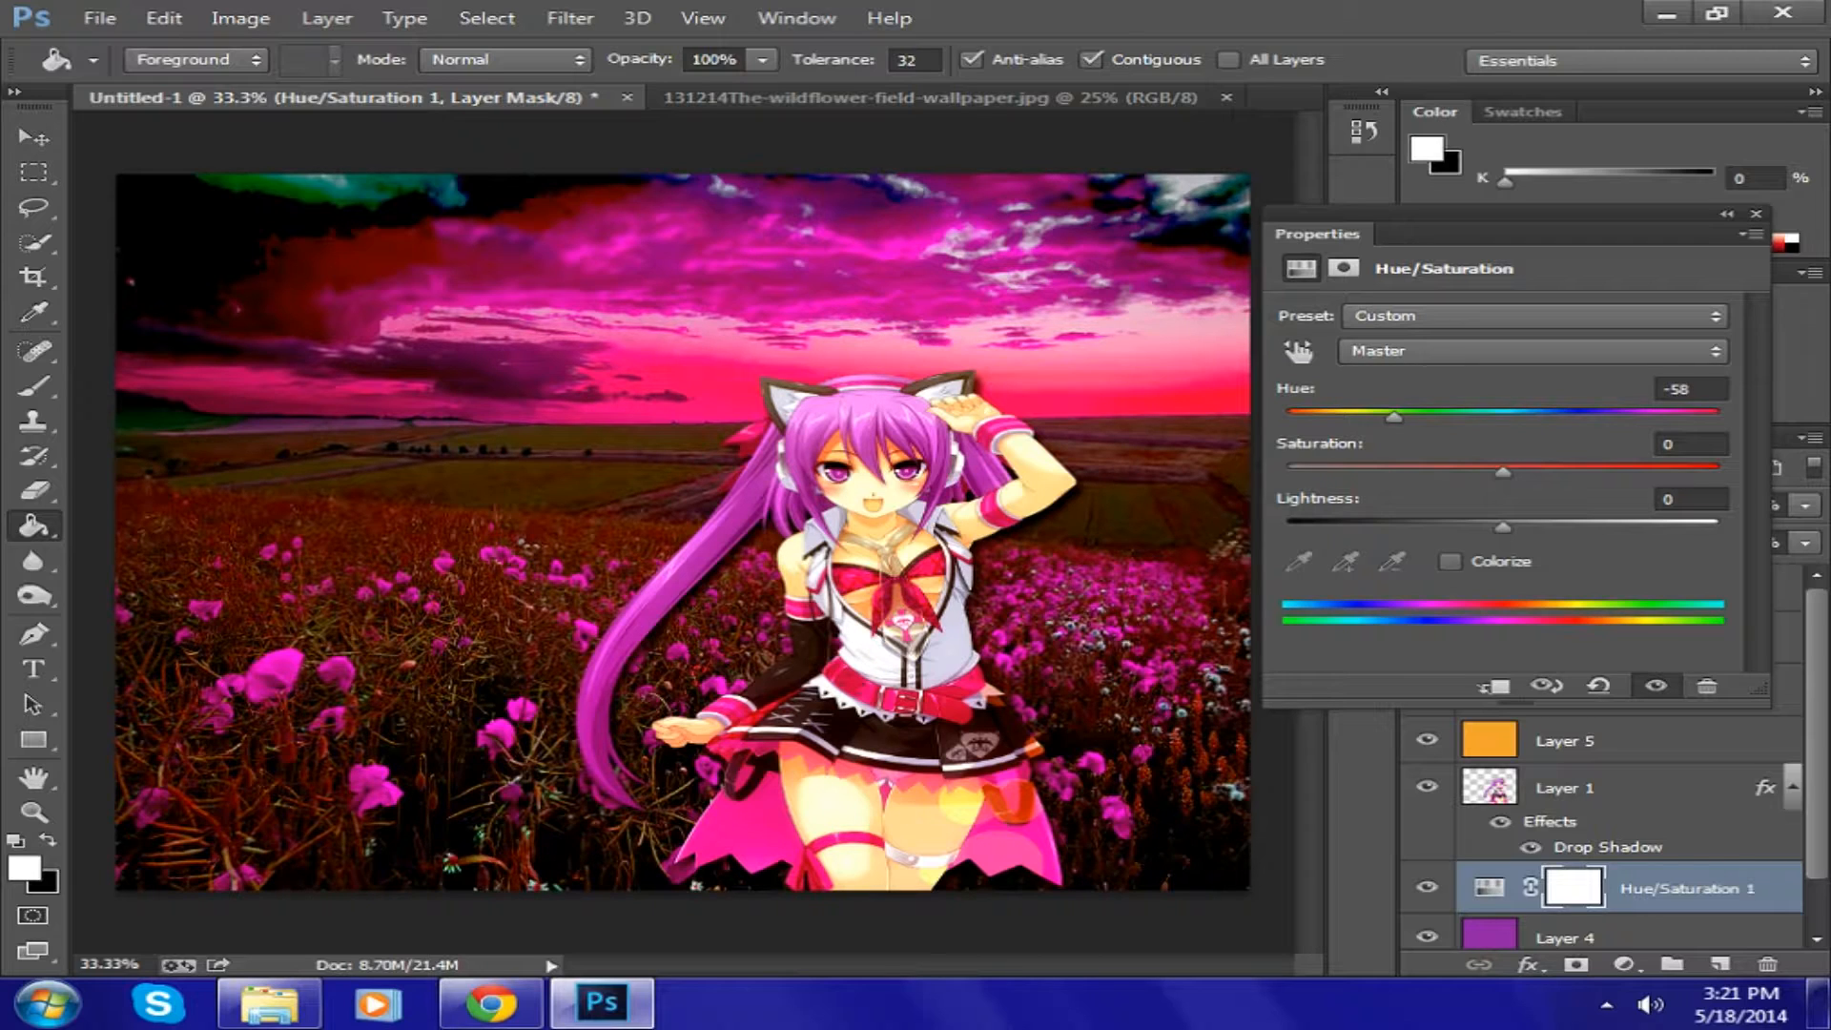
pyautogui.moveTo(1503, 471); pyautogui.dragTo(1499, 526)
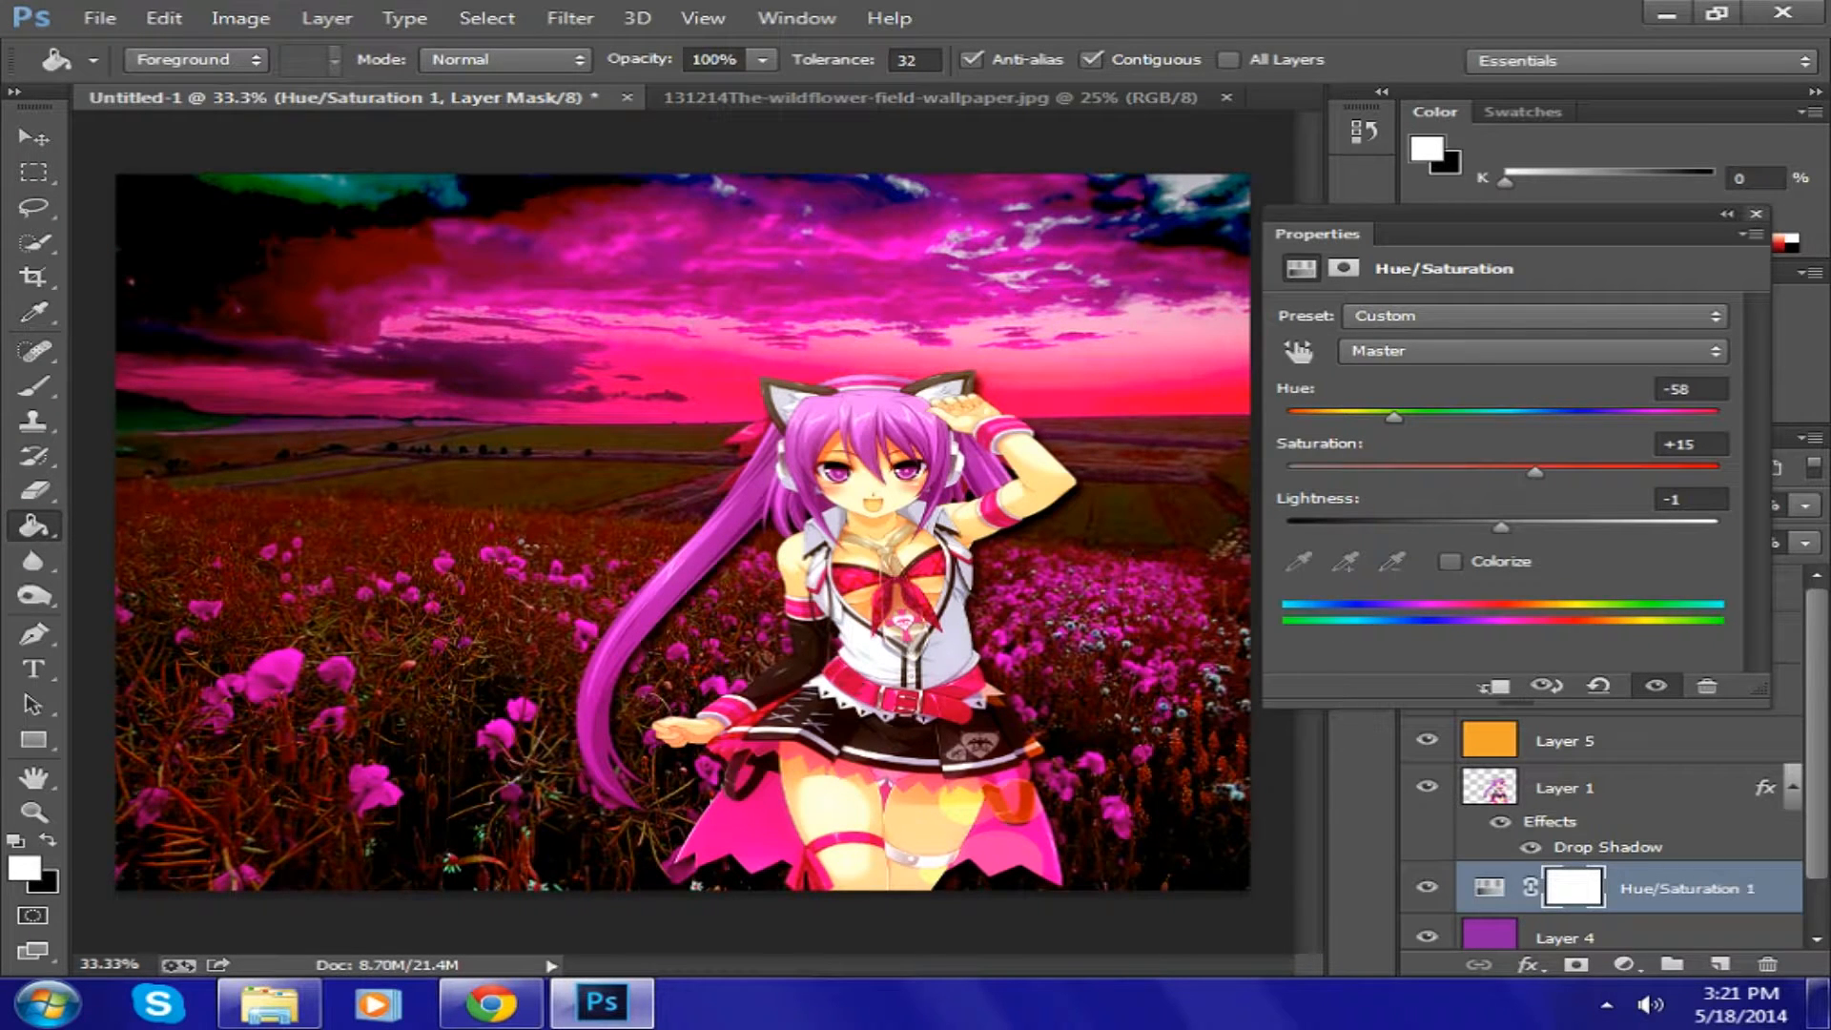
pyautogui.click(1756, 214)
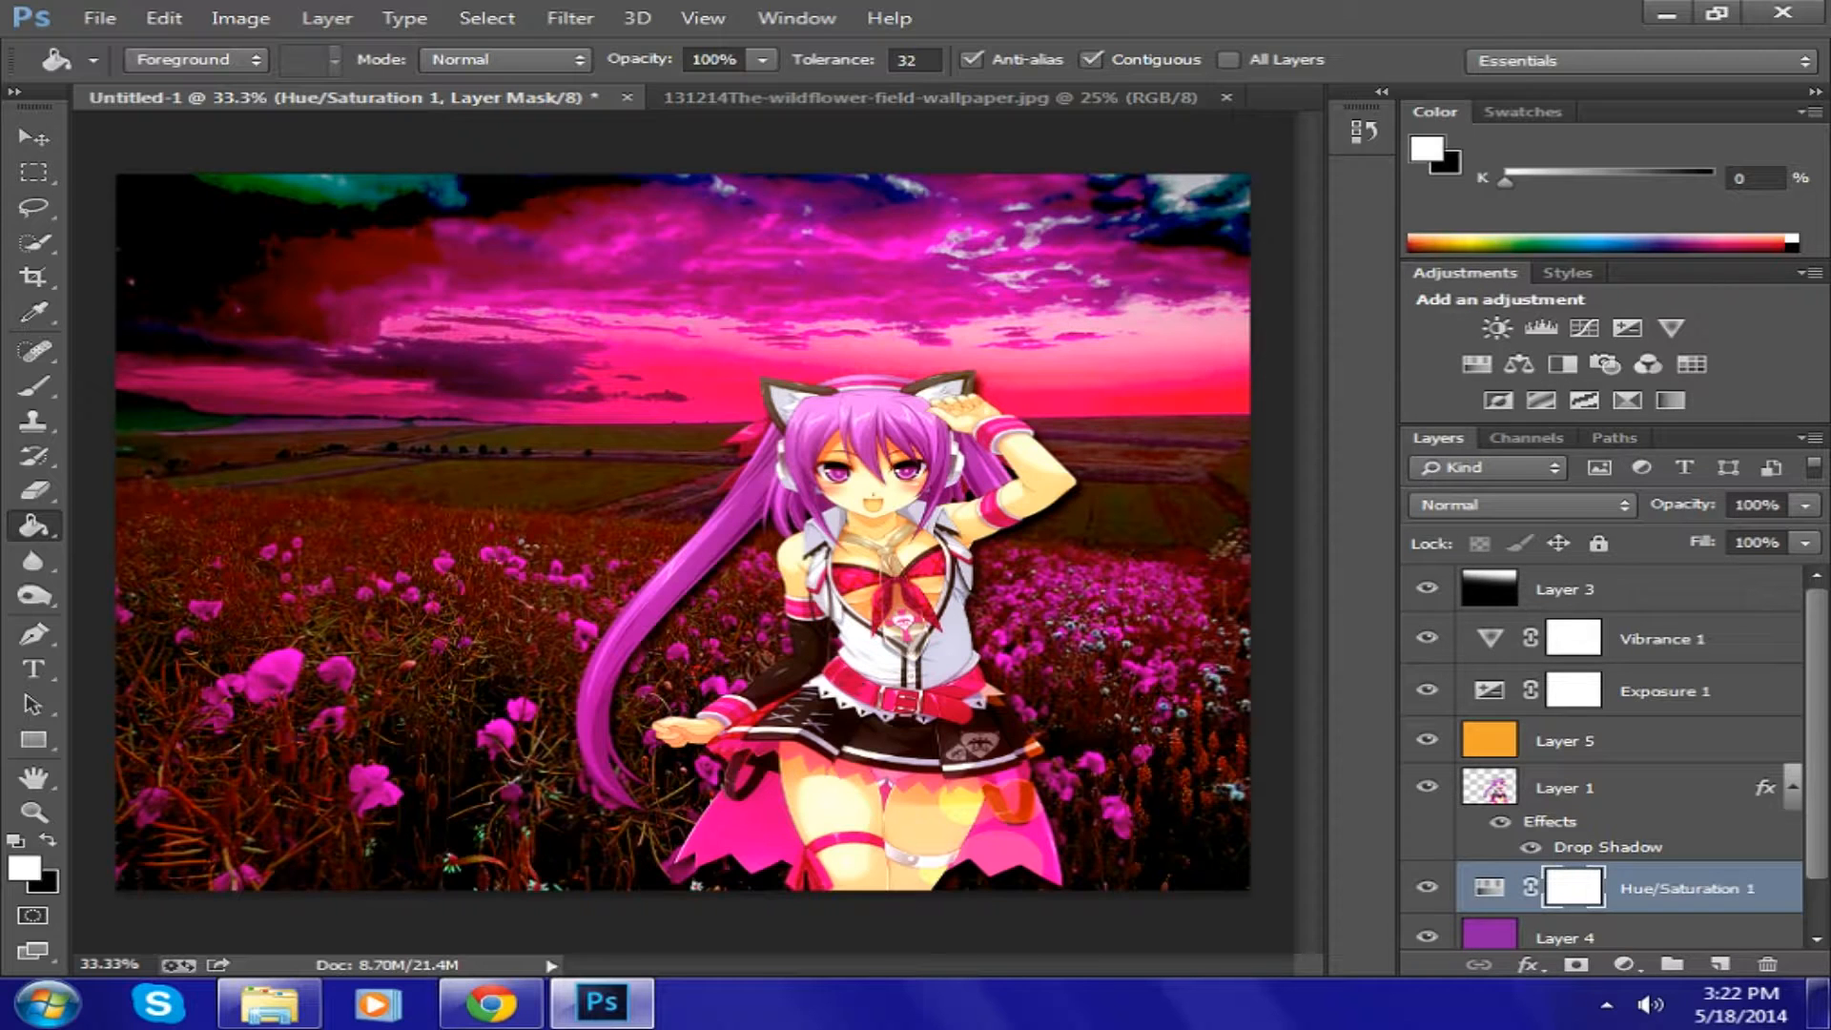
# - Add a Color Balance adjustment above the orange fill layer with midtones at cyan-red -43, magenta-green +18 and yellow-blue +46
pyautogui.click(1565, 741)
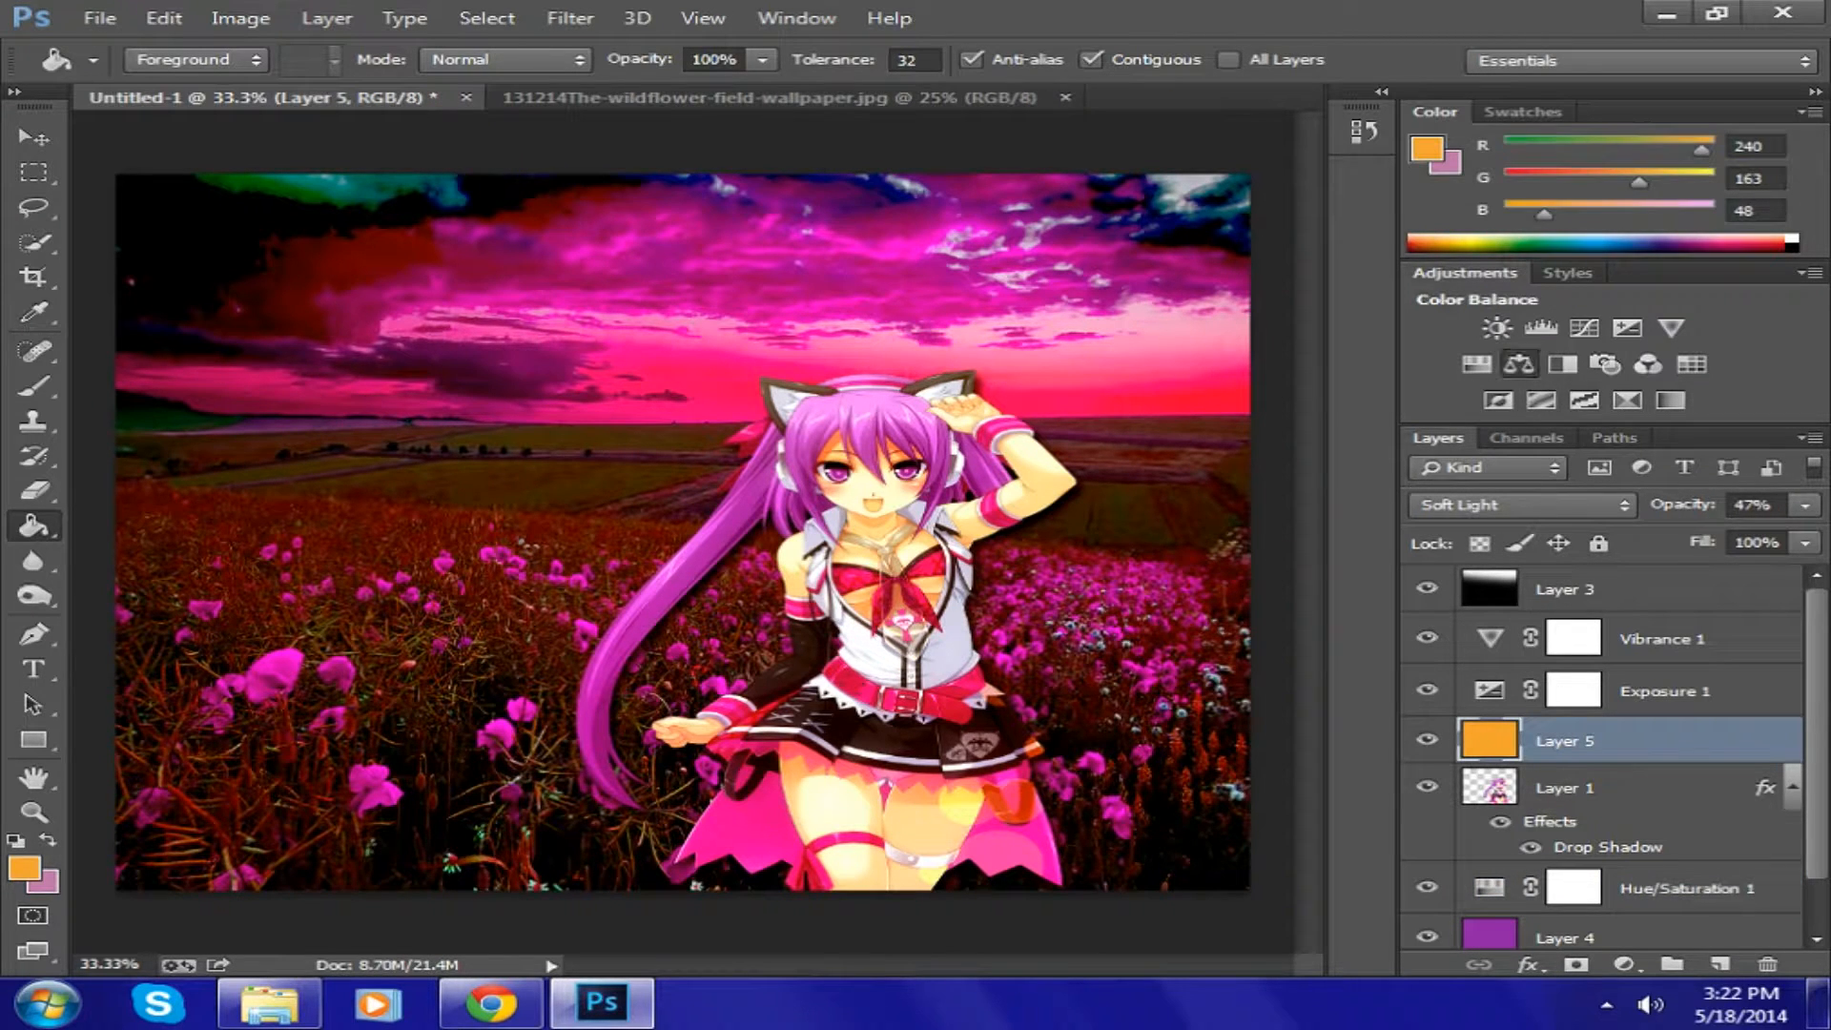
pyautogui.click(1518, 363)
pyautogui.moveTo(1457, 378); pyautogui.dragTo(1384, 378)
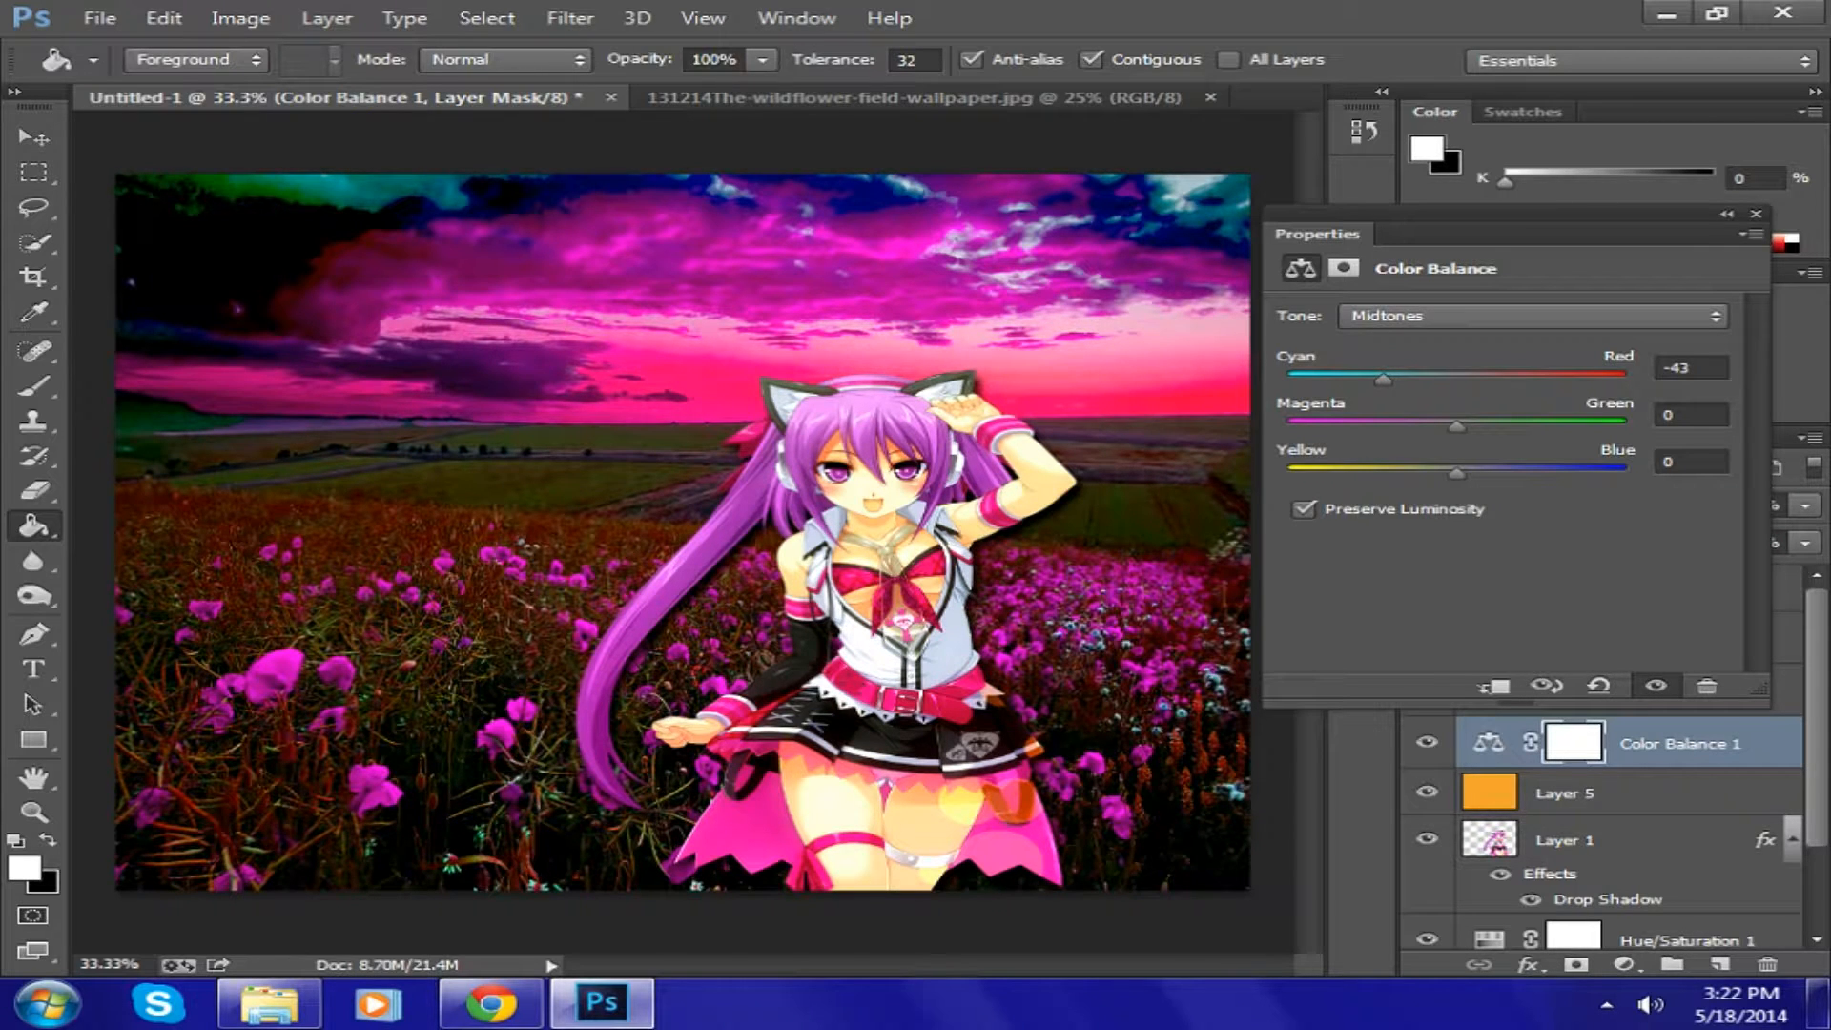
pyautogui.moveTo(1457, 473); pyautogui.dragTo(1536, 473)
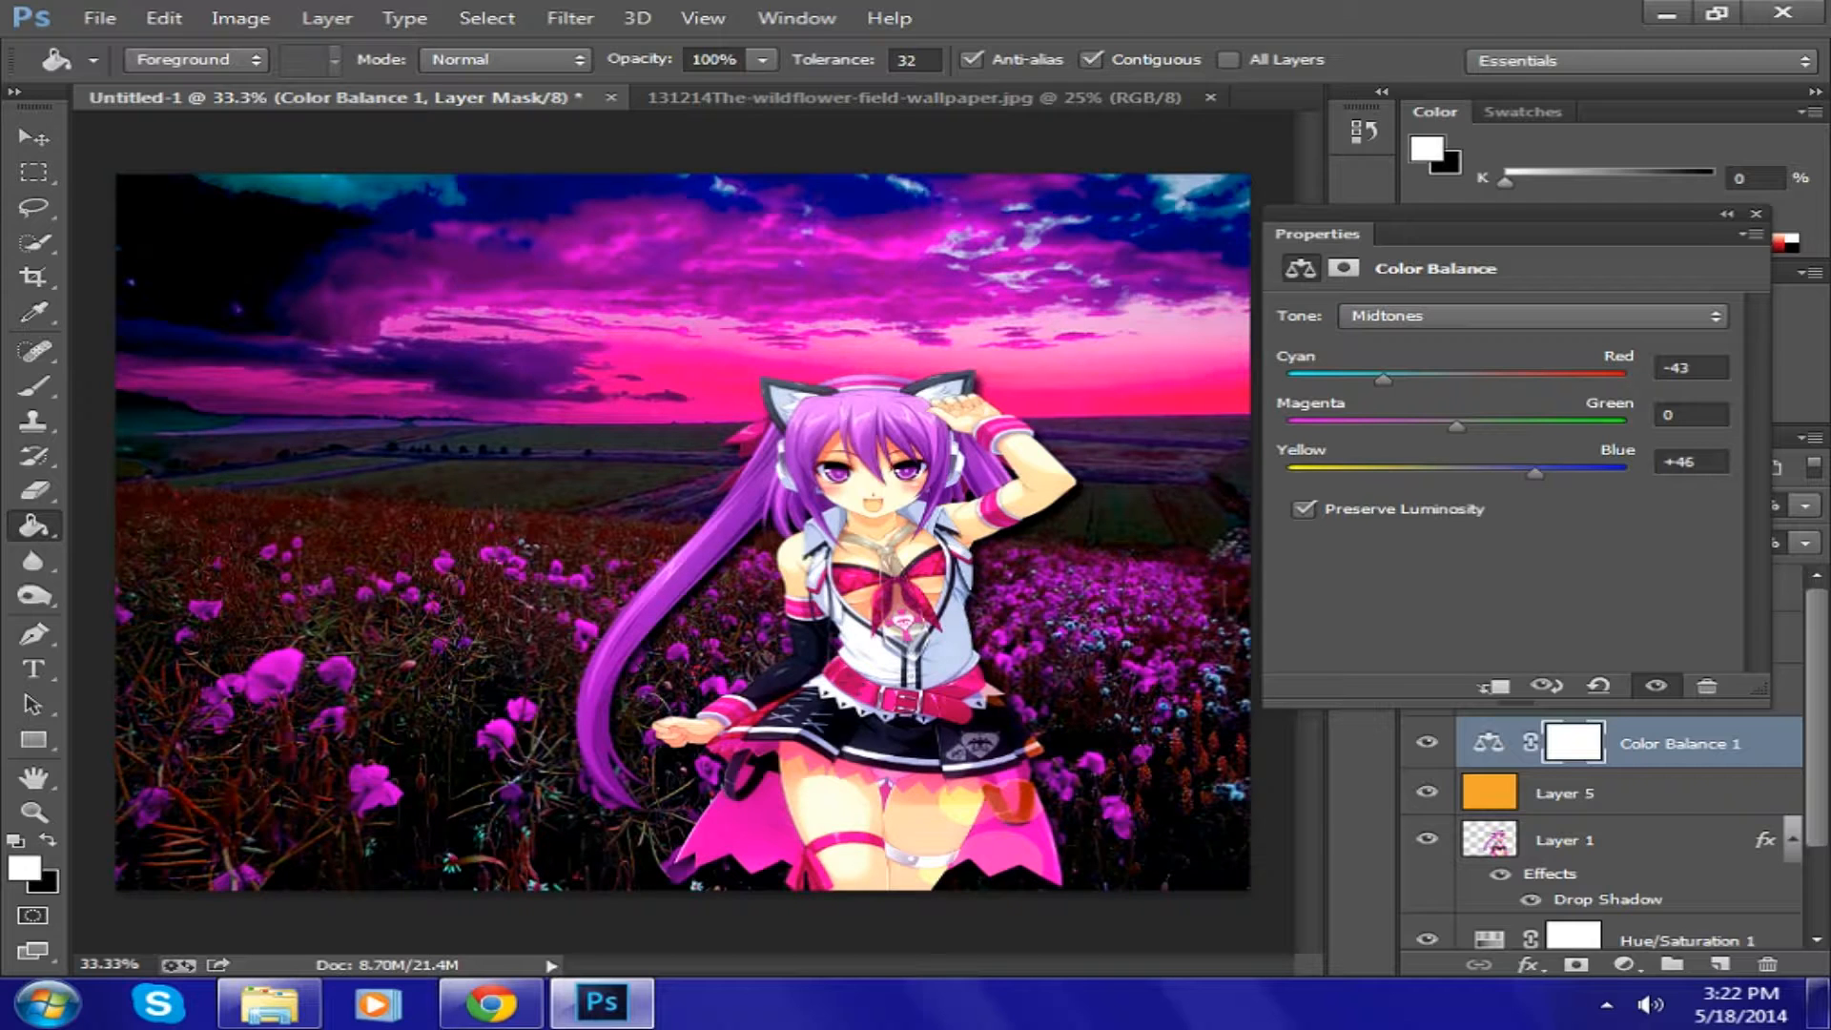
pyautogui.moveTo(1456, 426)
pyautogui.mouseDown()
pyautogui.moveTo(1398, 427)
pyautogui.moveTo(1487, 426)
pyautogui.mouseUp()
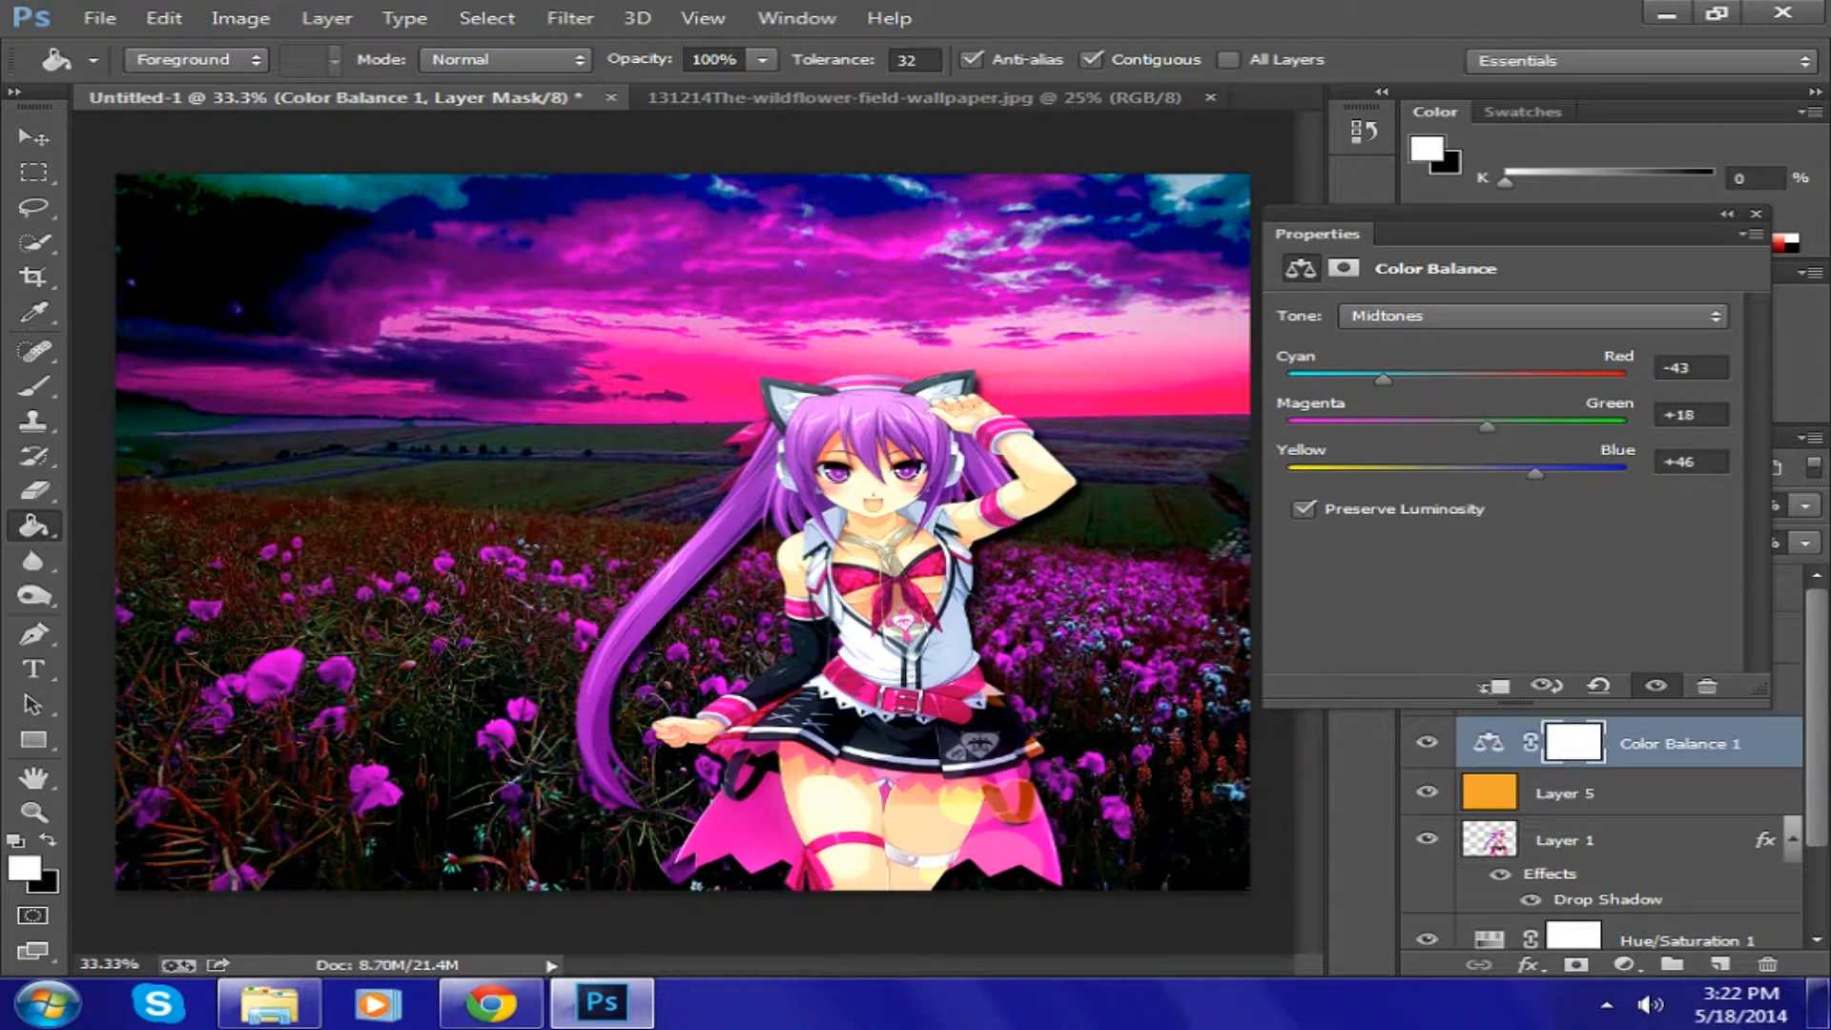
pyautogui.click(1757, 214)
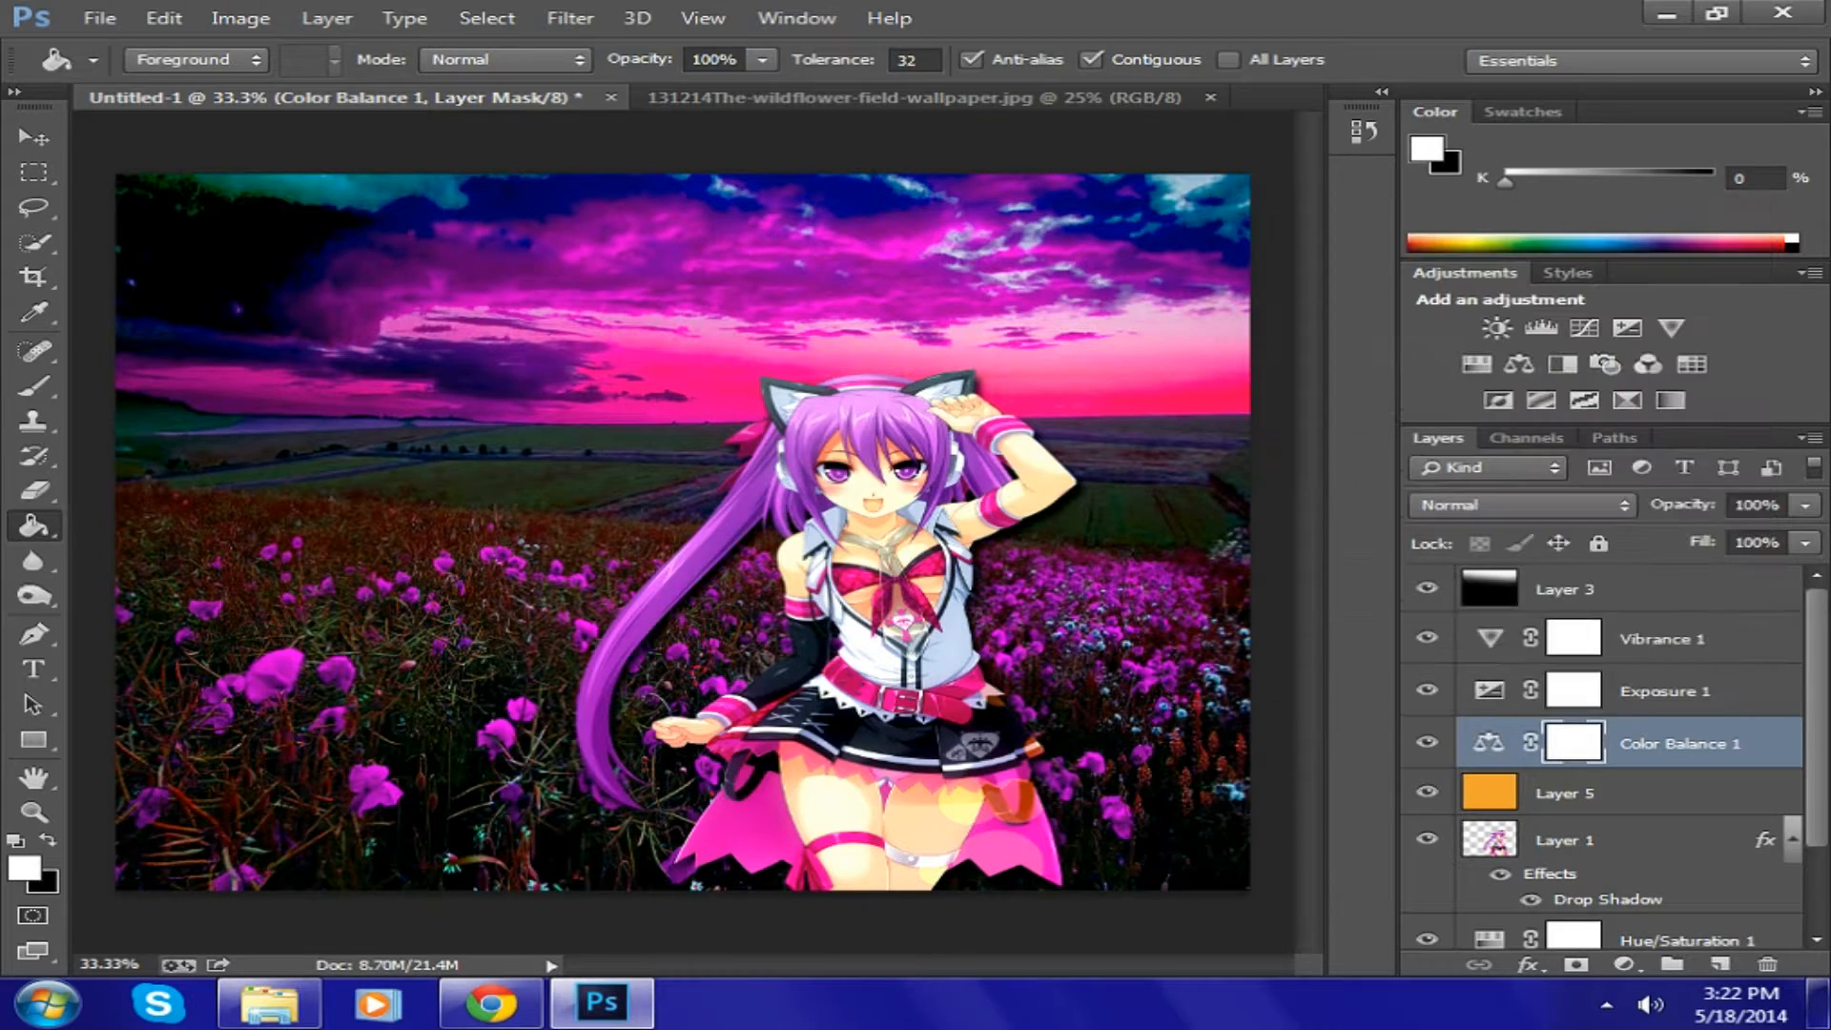
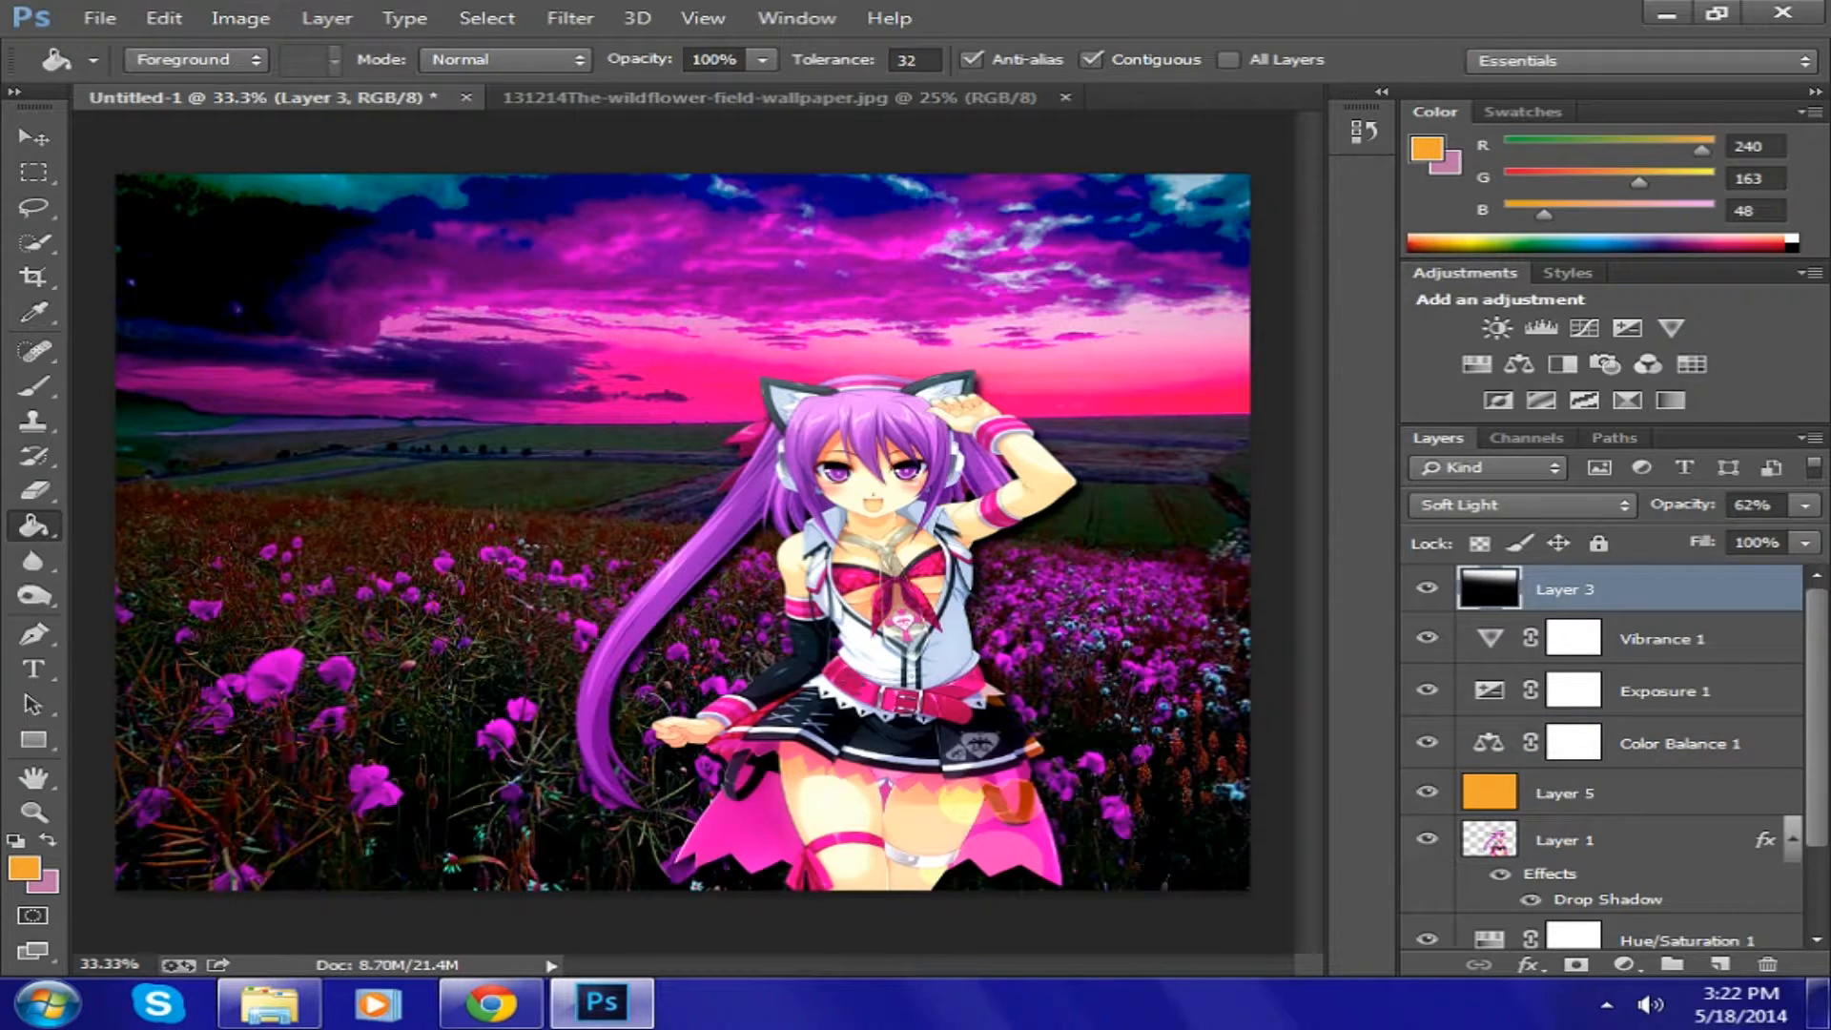
pyautogui.scroll(-2, 1603, 753)
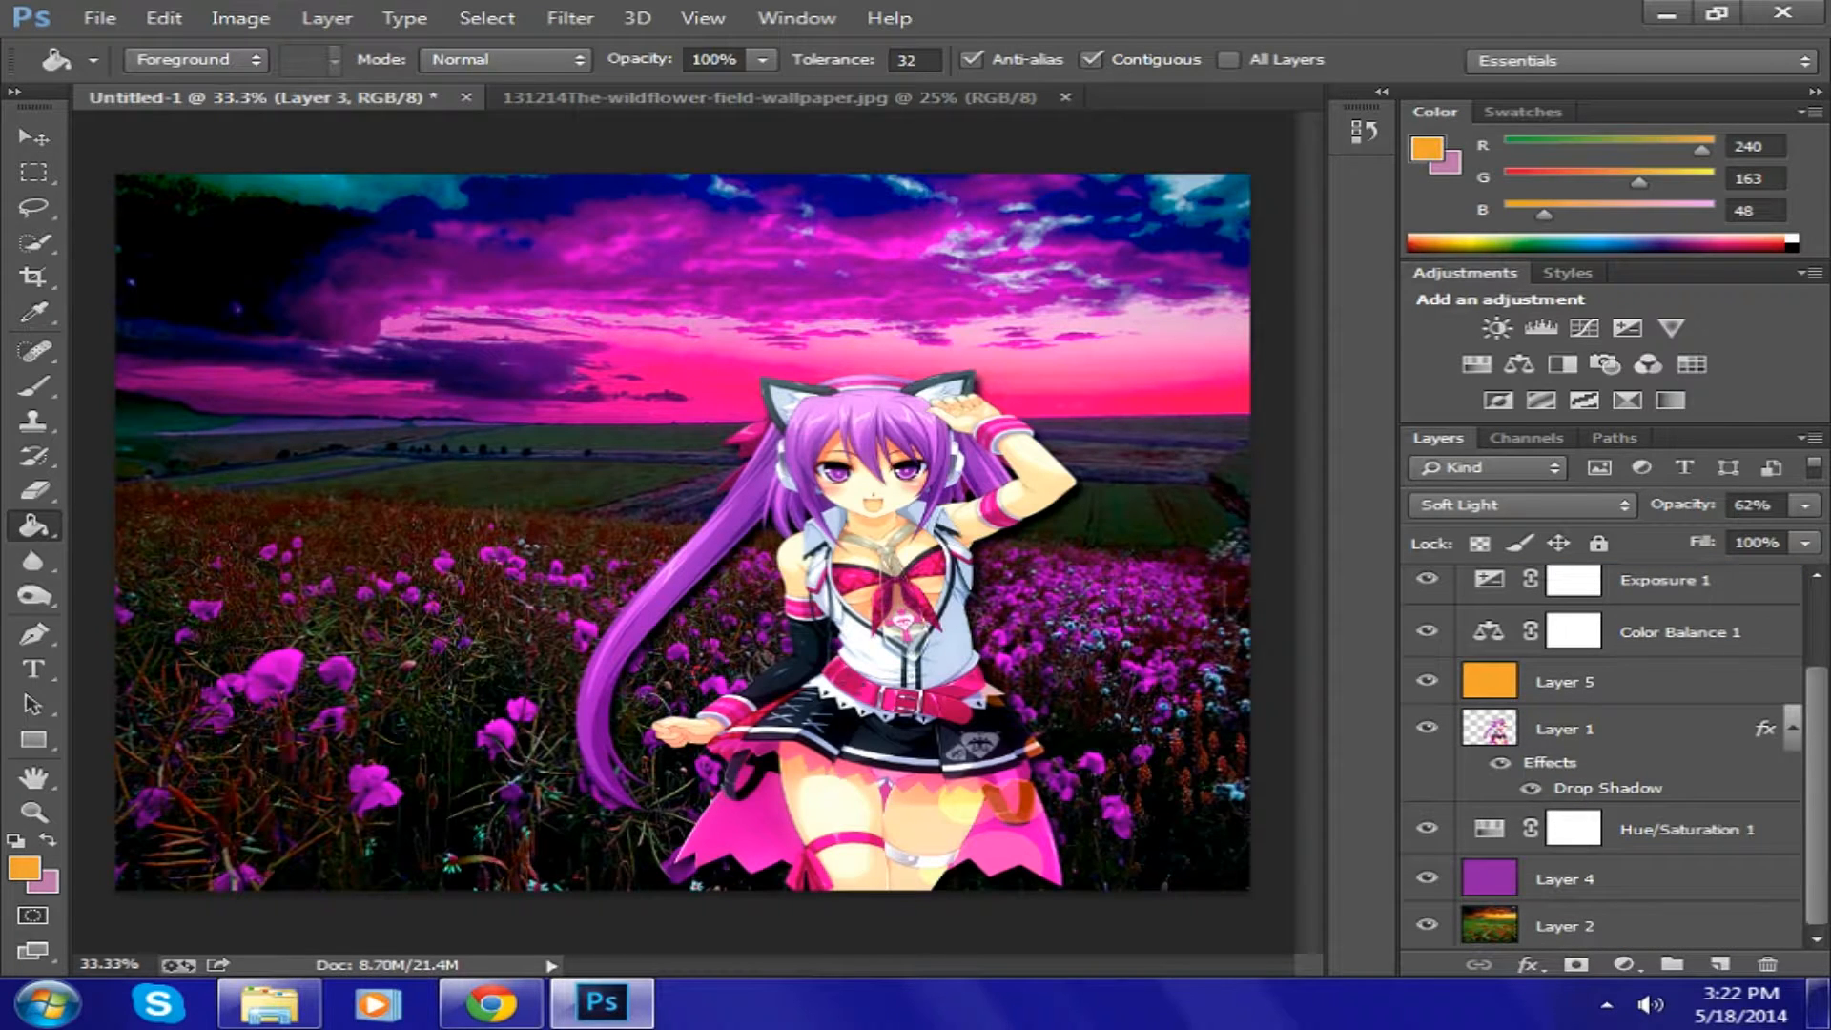
pyautogui.rightClick(1573, 629)
pyautogui.press('Escape')
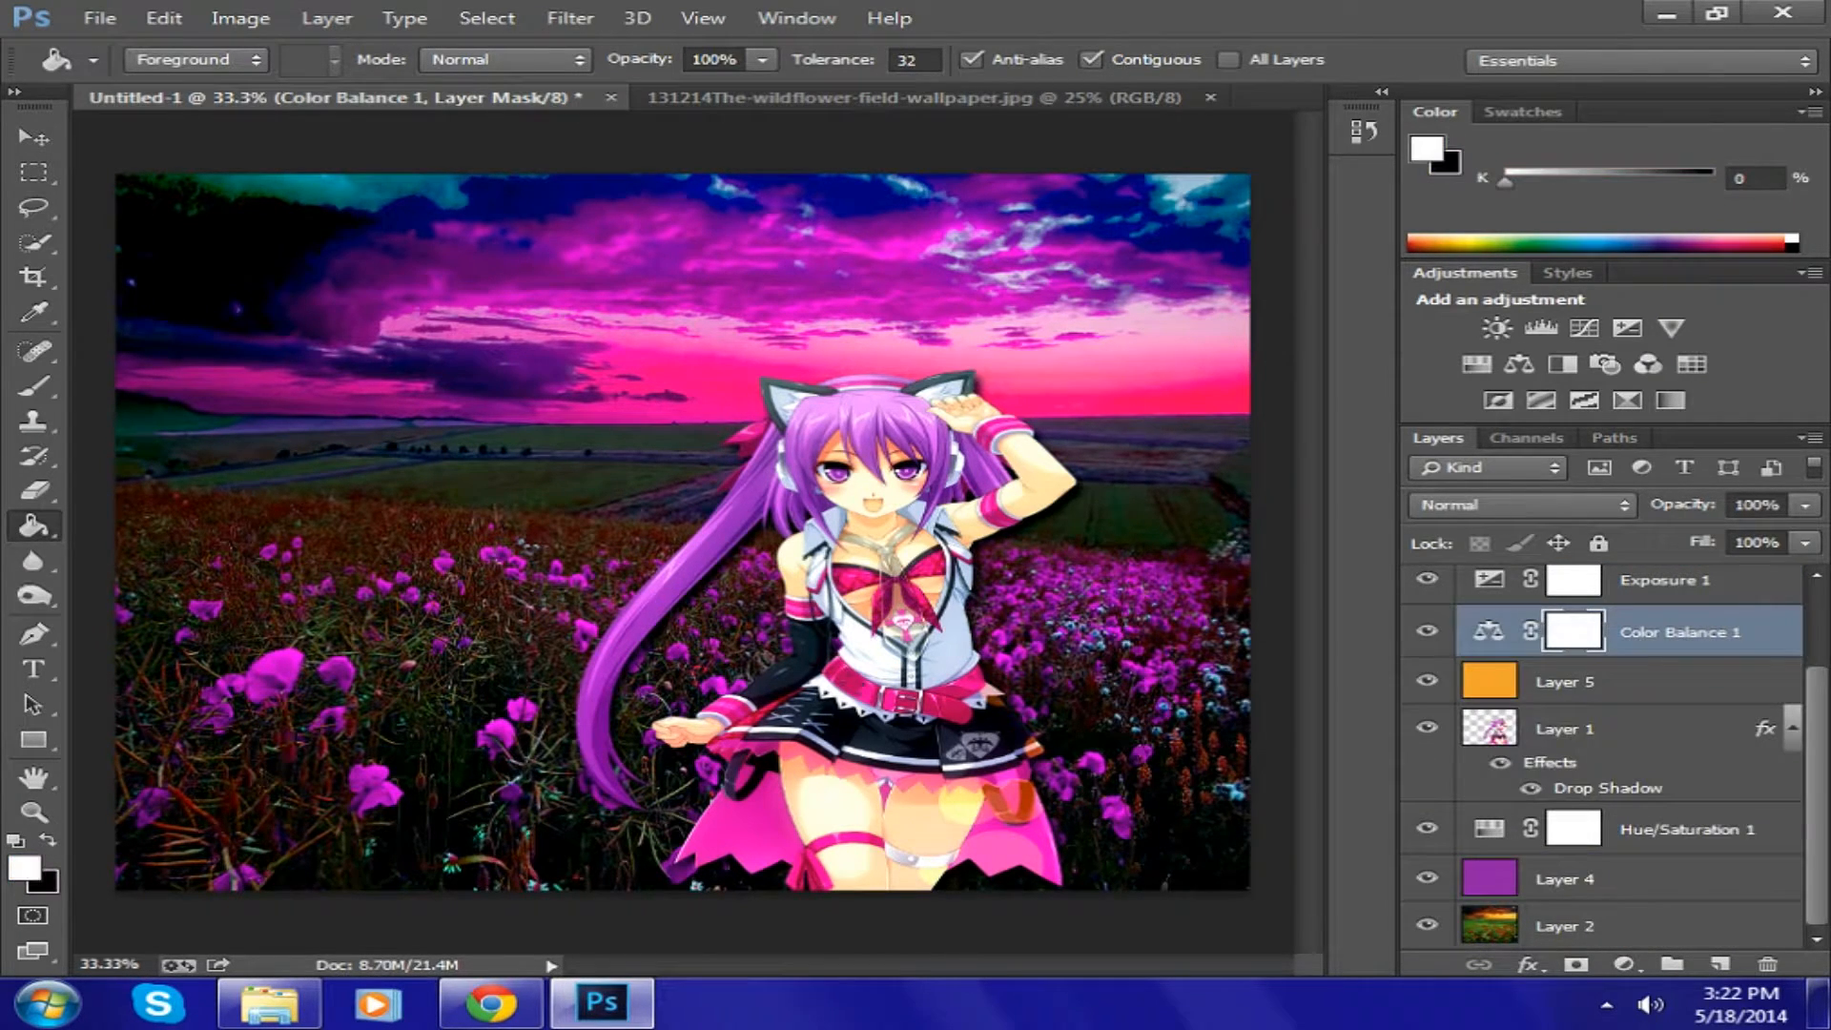
pyautogui.rightClick(1679, 631)
pyautogui.click(1043, 151)
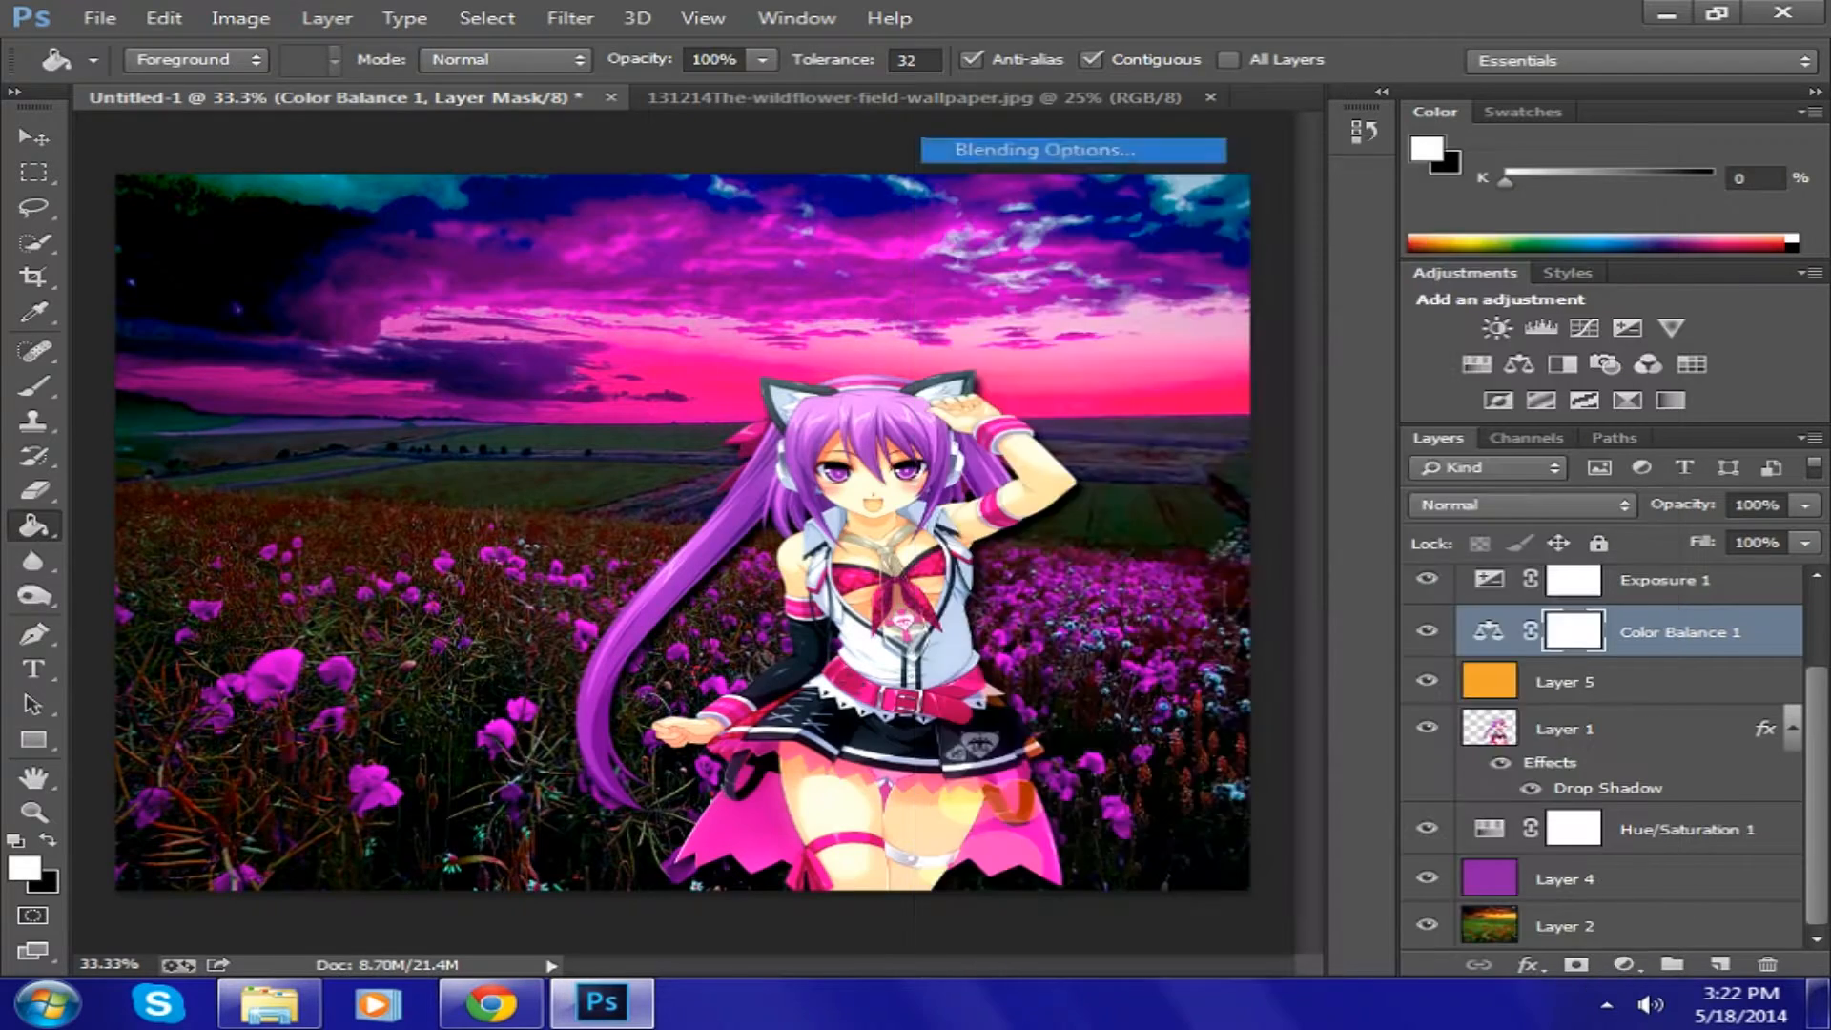
pyautogui.press('Escape')
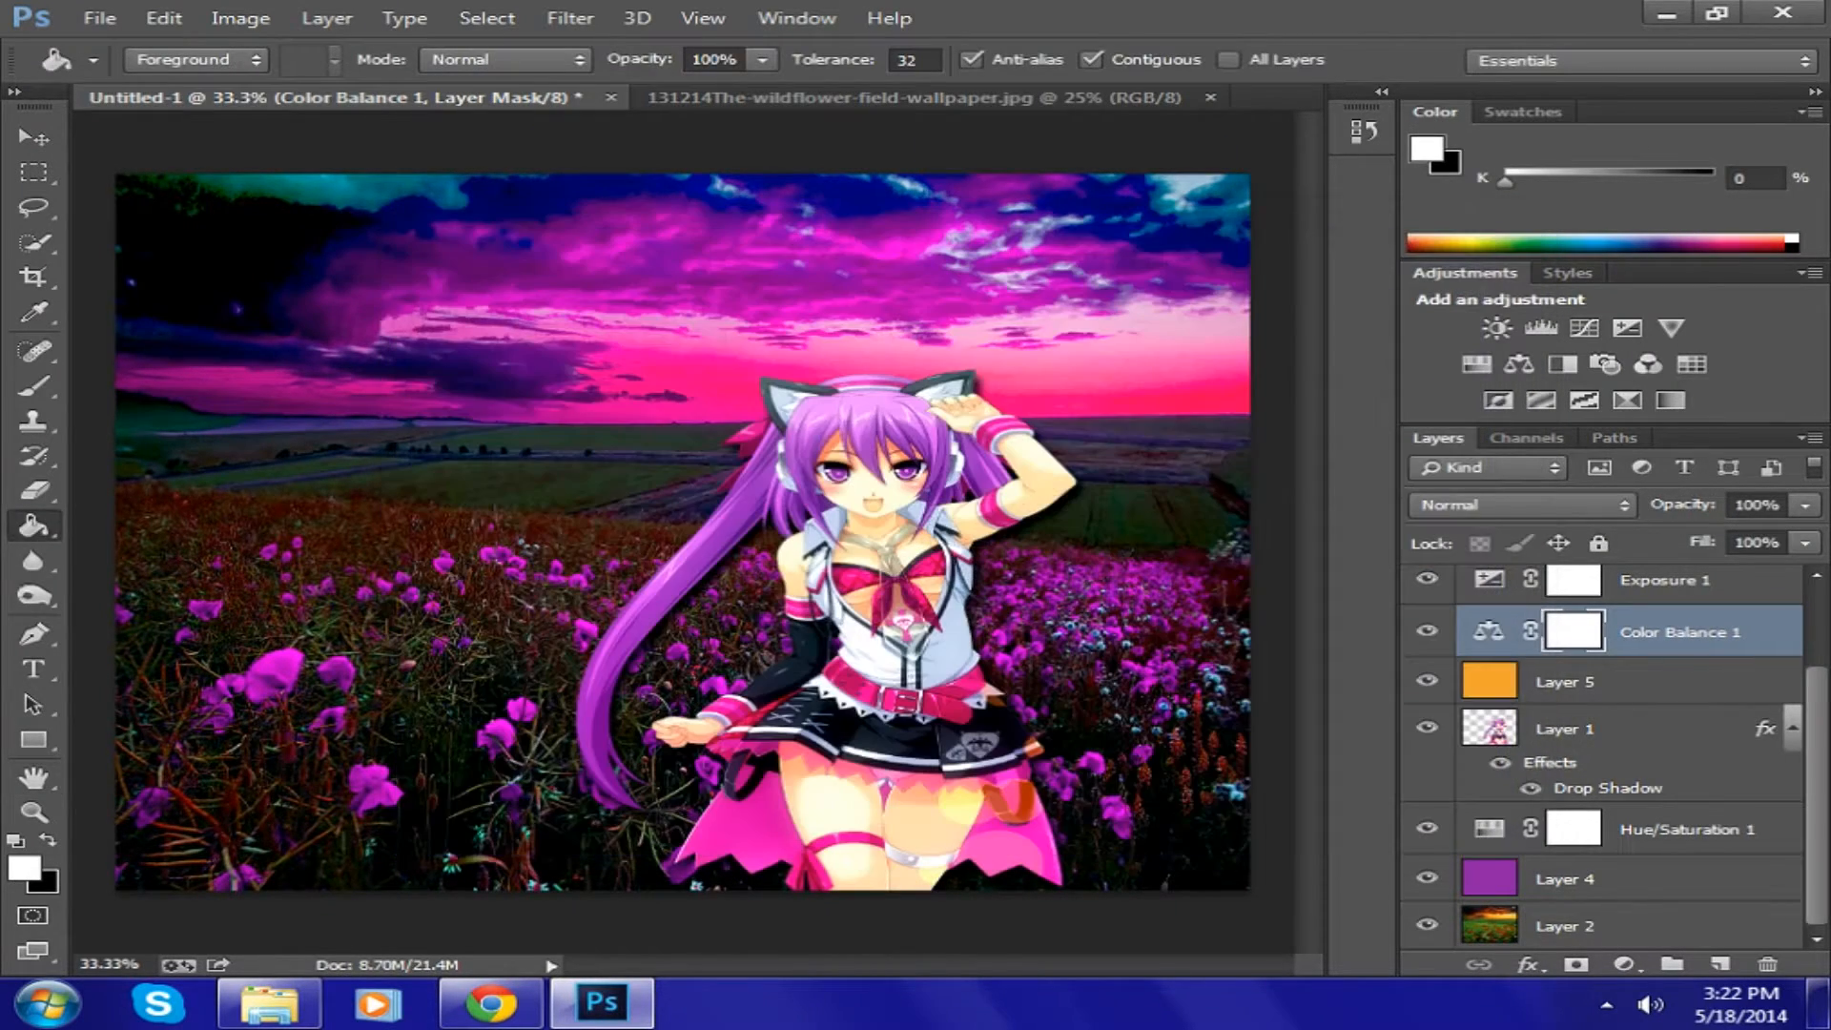
pyautogui.scroll(2, 1602, 754)
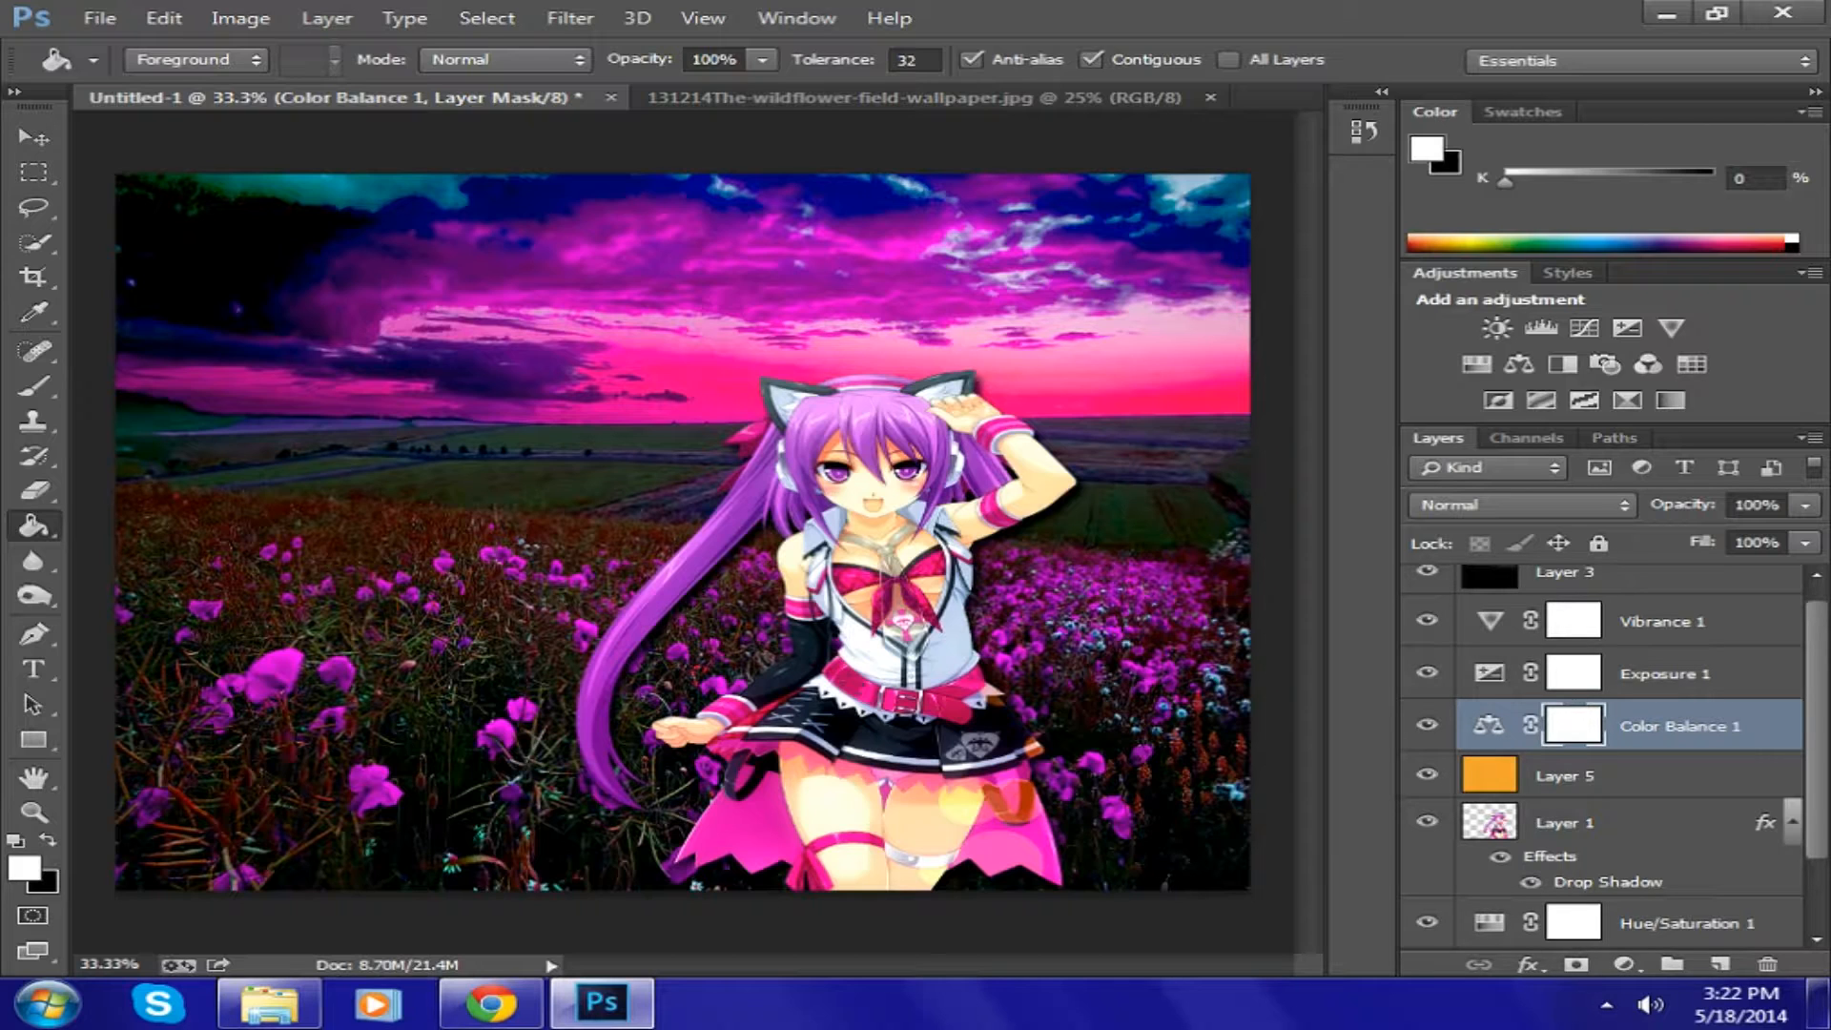
pyautogui.scroll(1, 1603, 754)
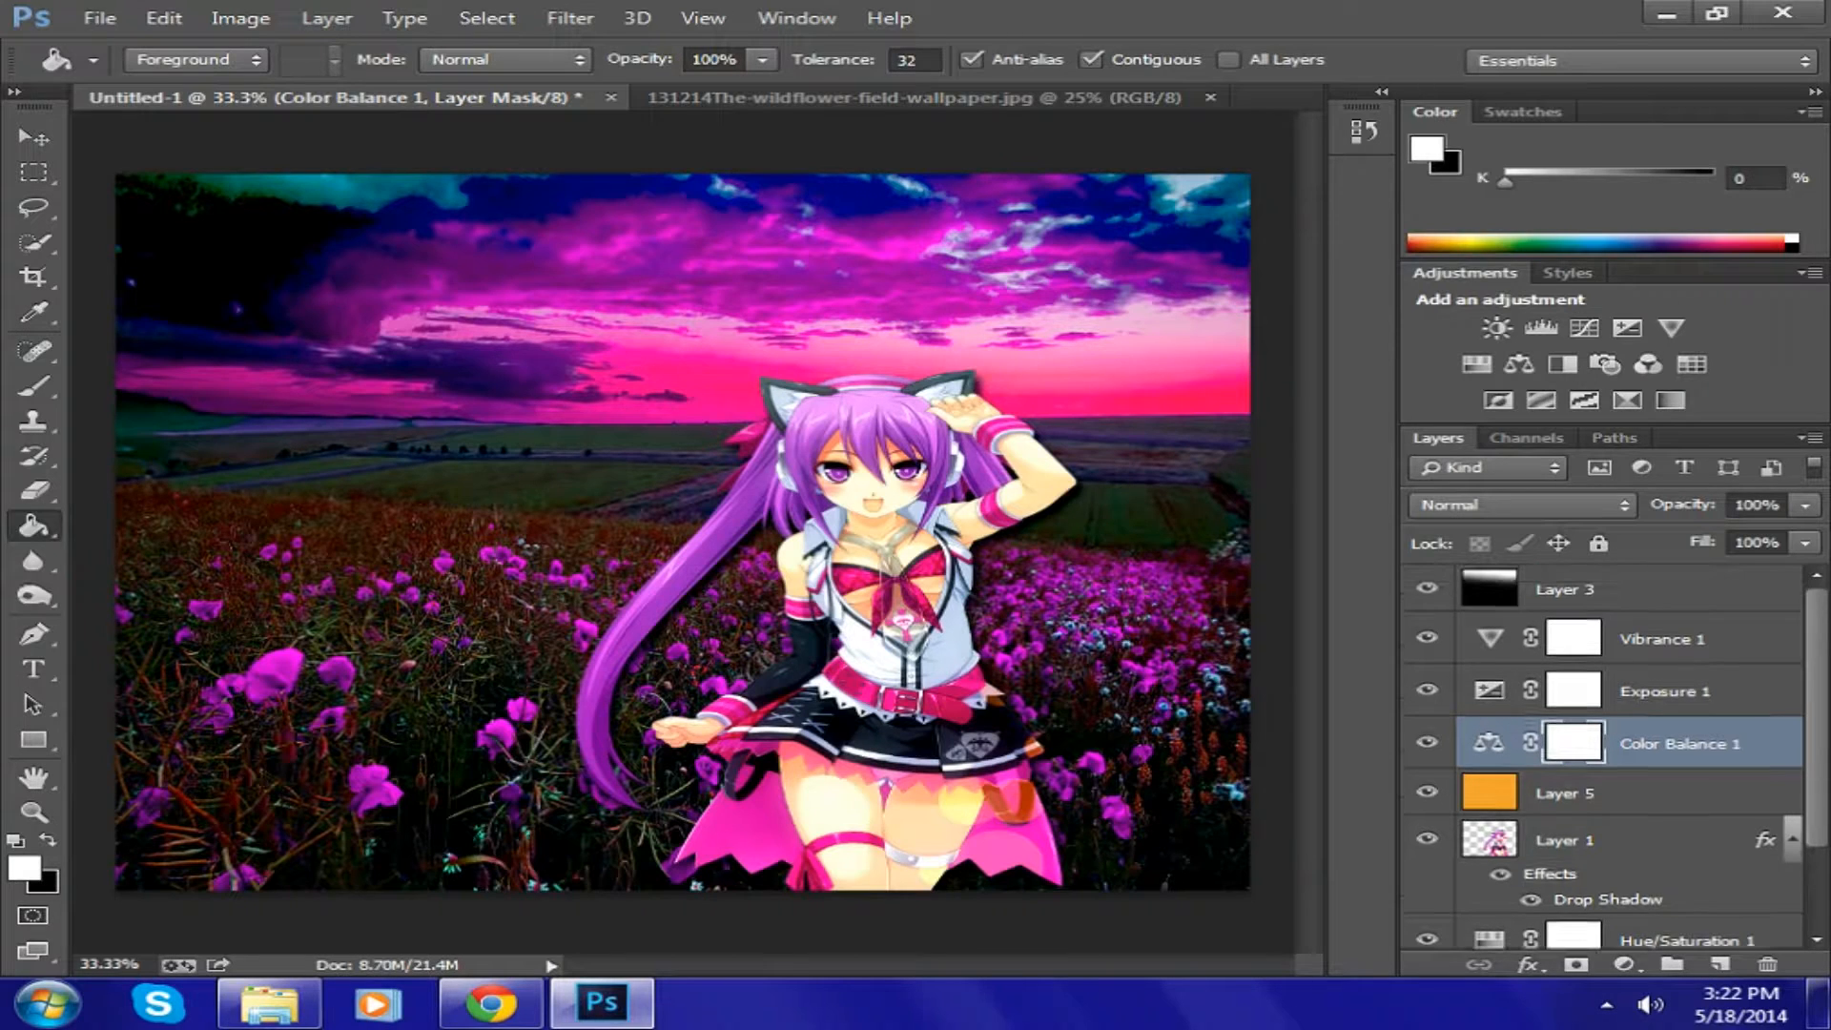
# - Compare the 50-300mm Zoom, 35mm Prime, 105mm Prime and Movie Prime lens types in a Lens Flare preview for Layer 3
pyautogui.click(1564, 589)
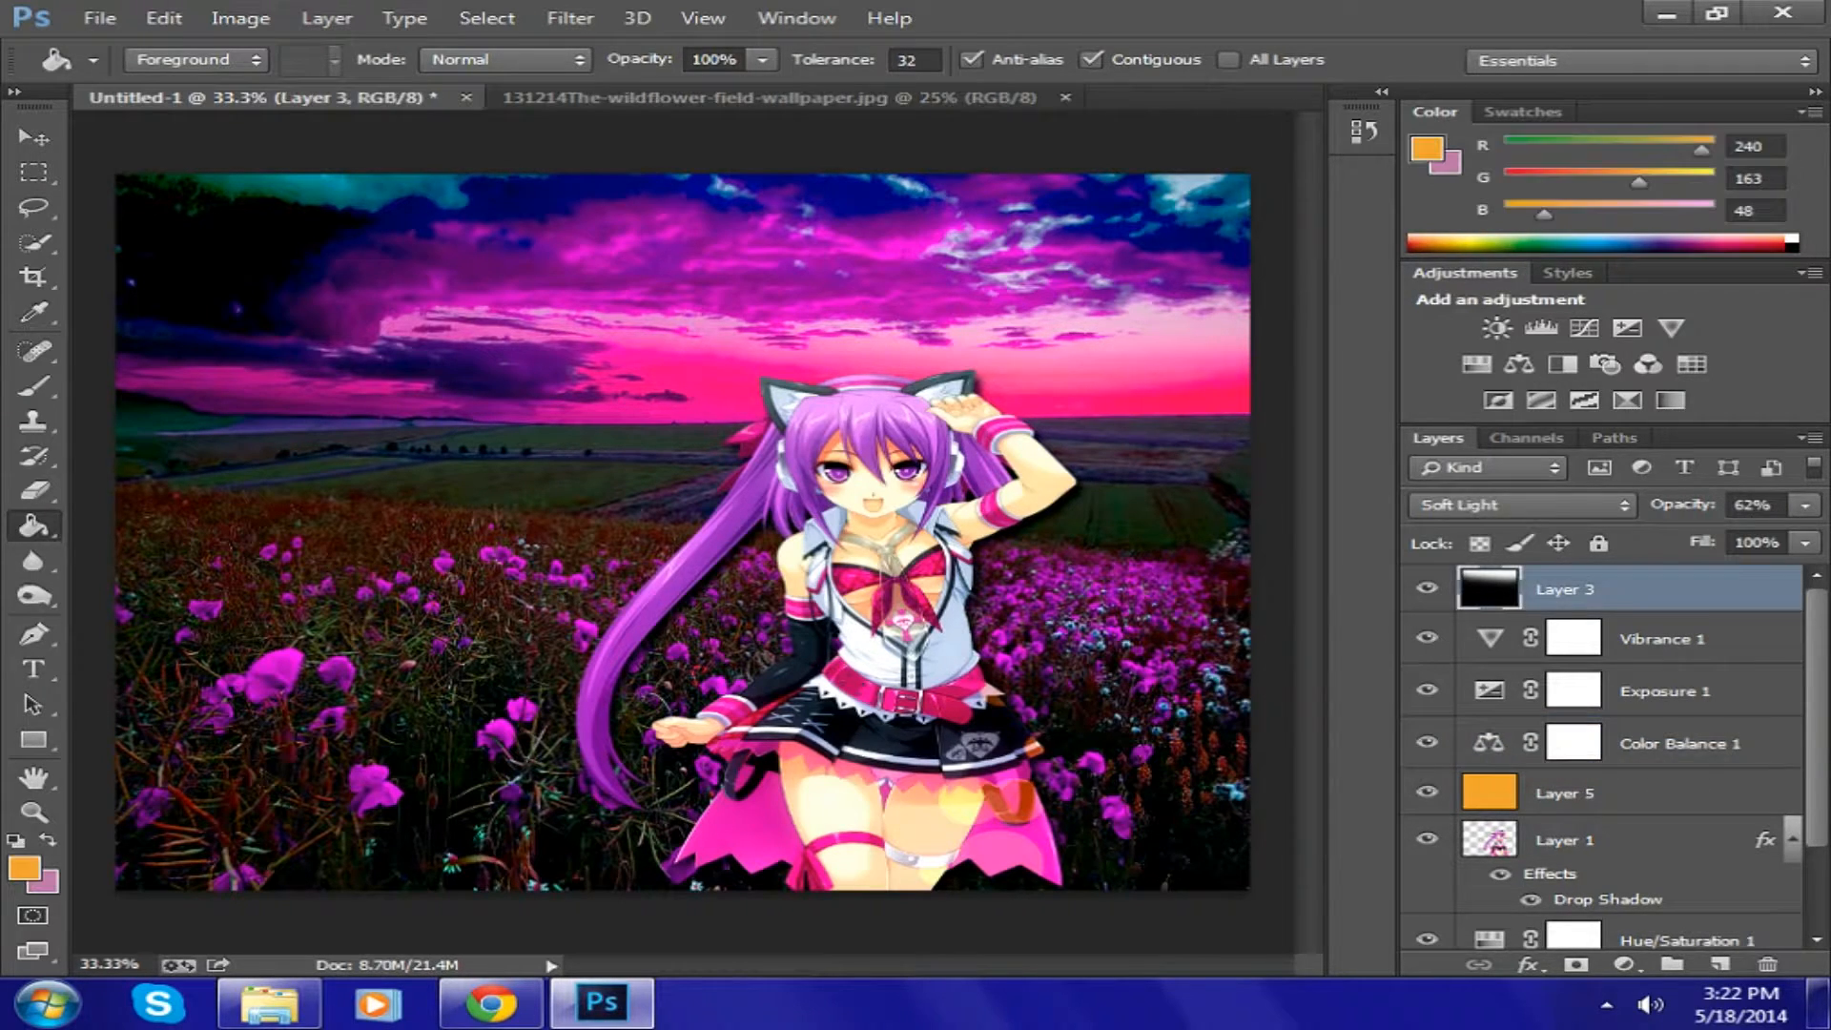
pyautogui.click(486, 18)
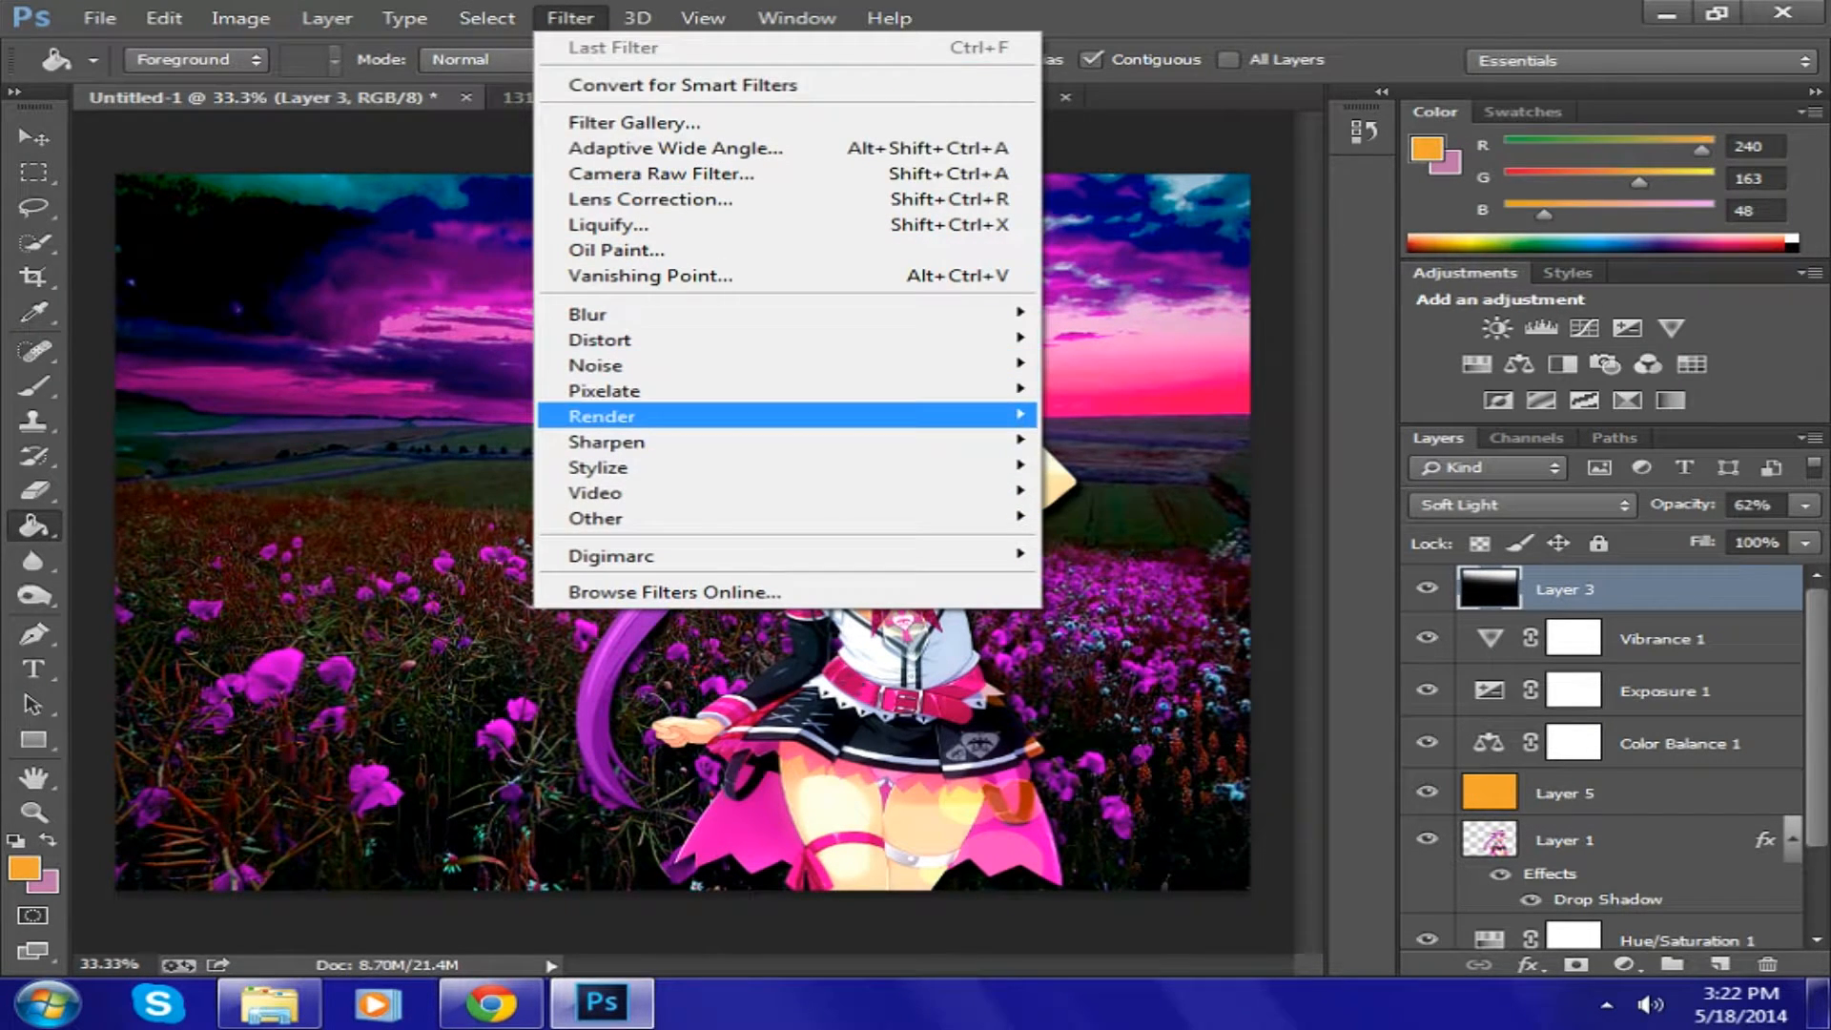
pyautogui.moveTo(782, 416)
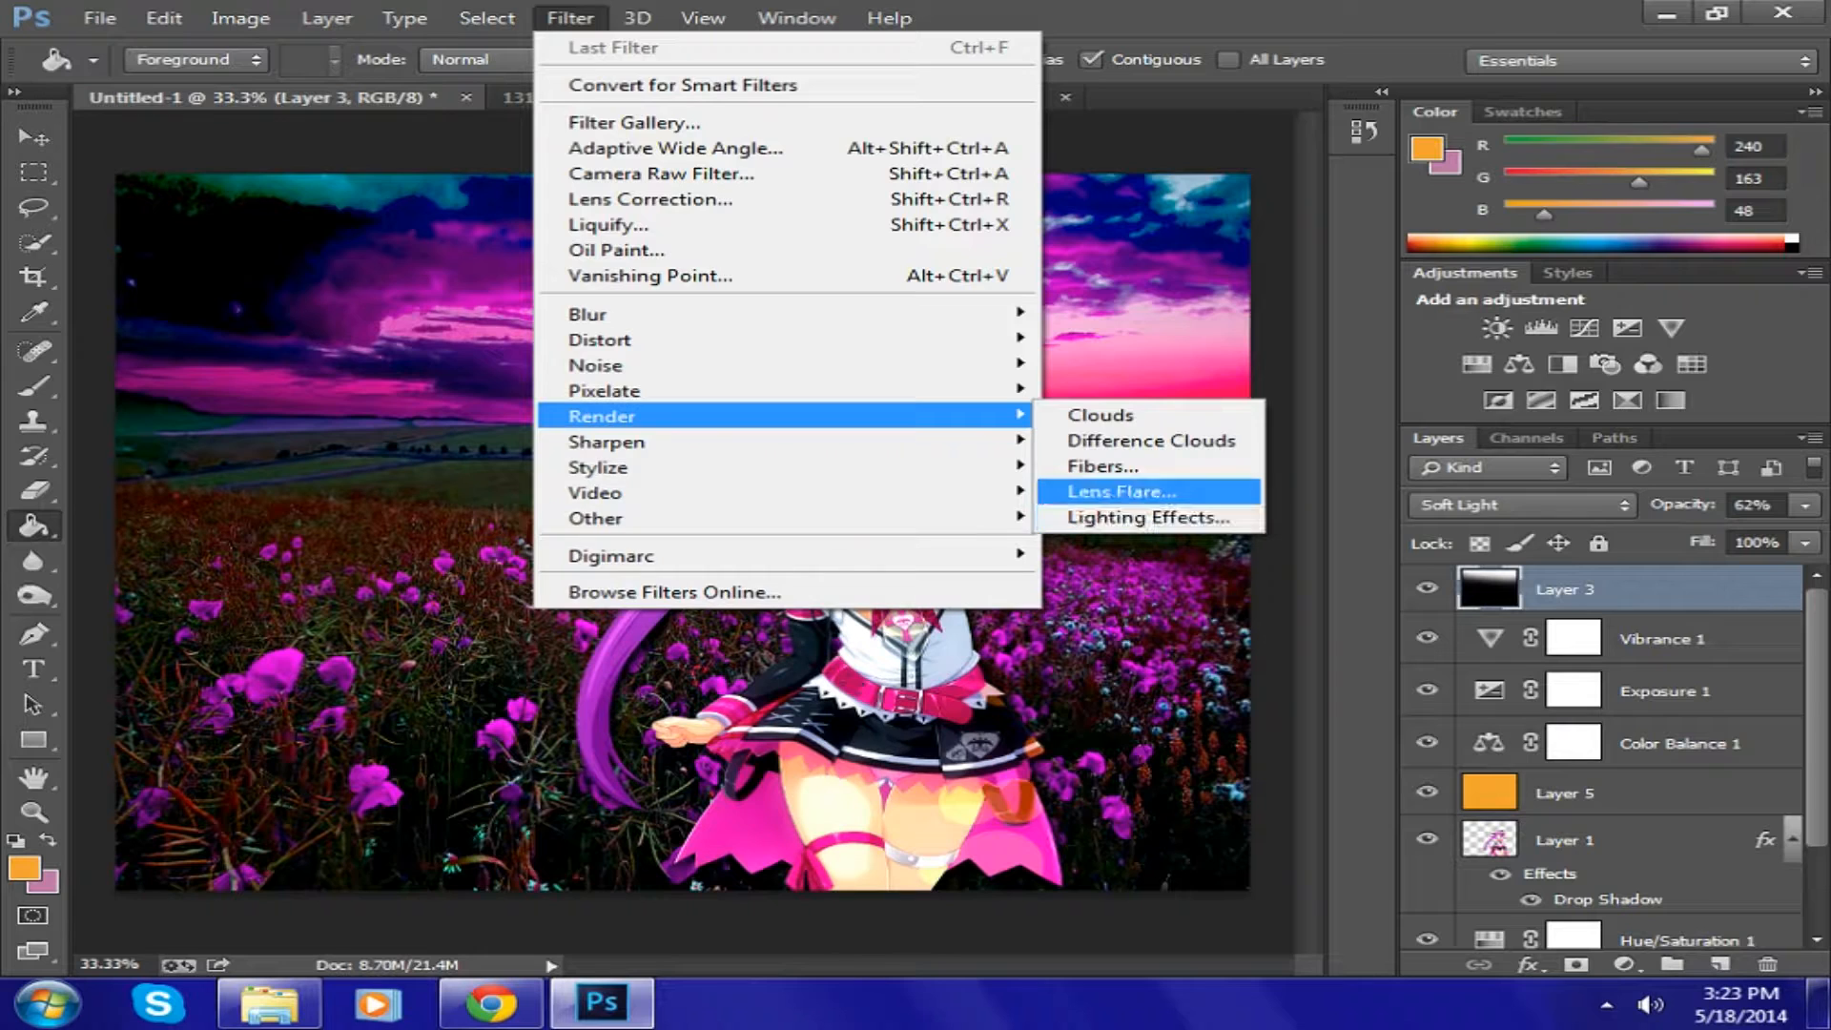
pyautogui.click(1121, 491)
pyautogui.moveTo(1258, 469); pyautogui.dragTo(1228, 540)
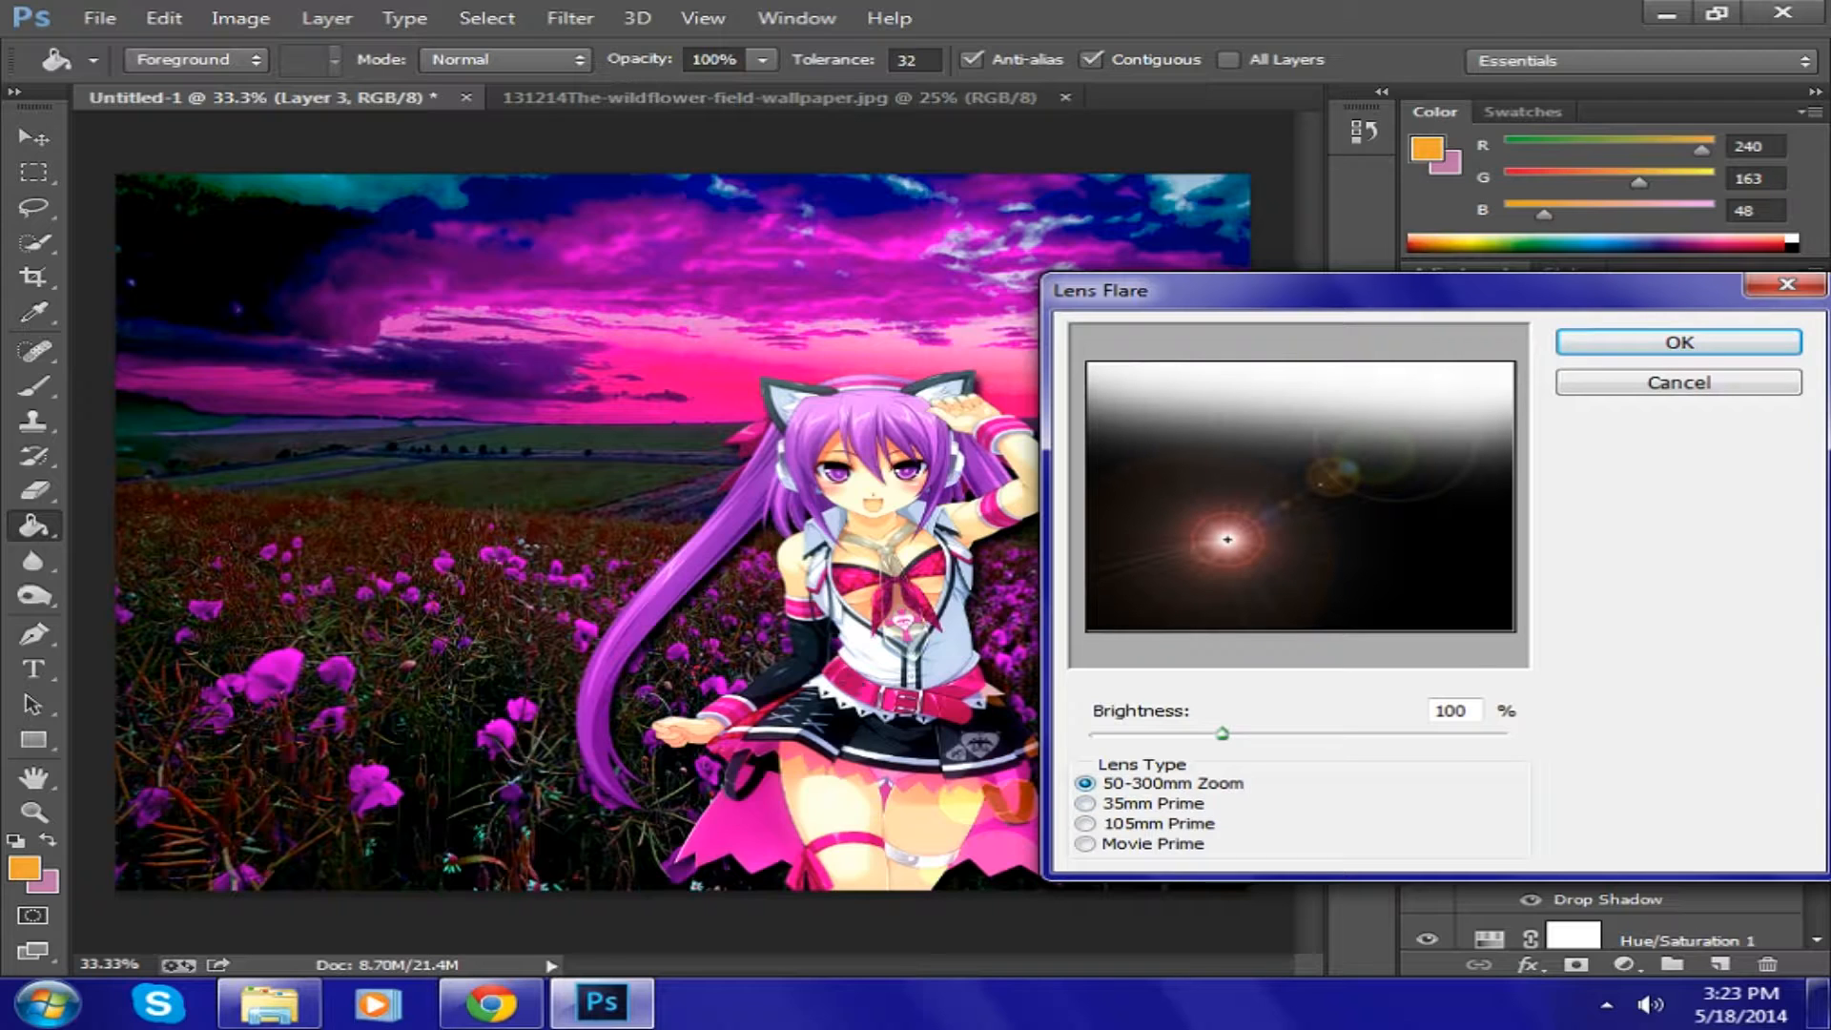
pyautogui.click(1152, 804)
pyautogui.click(1158, 824)
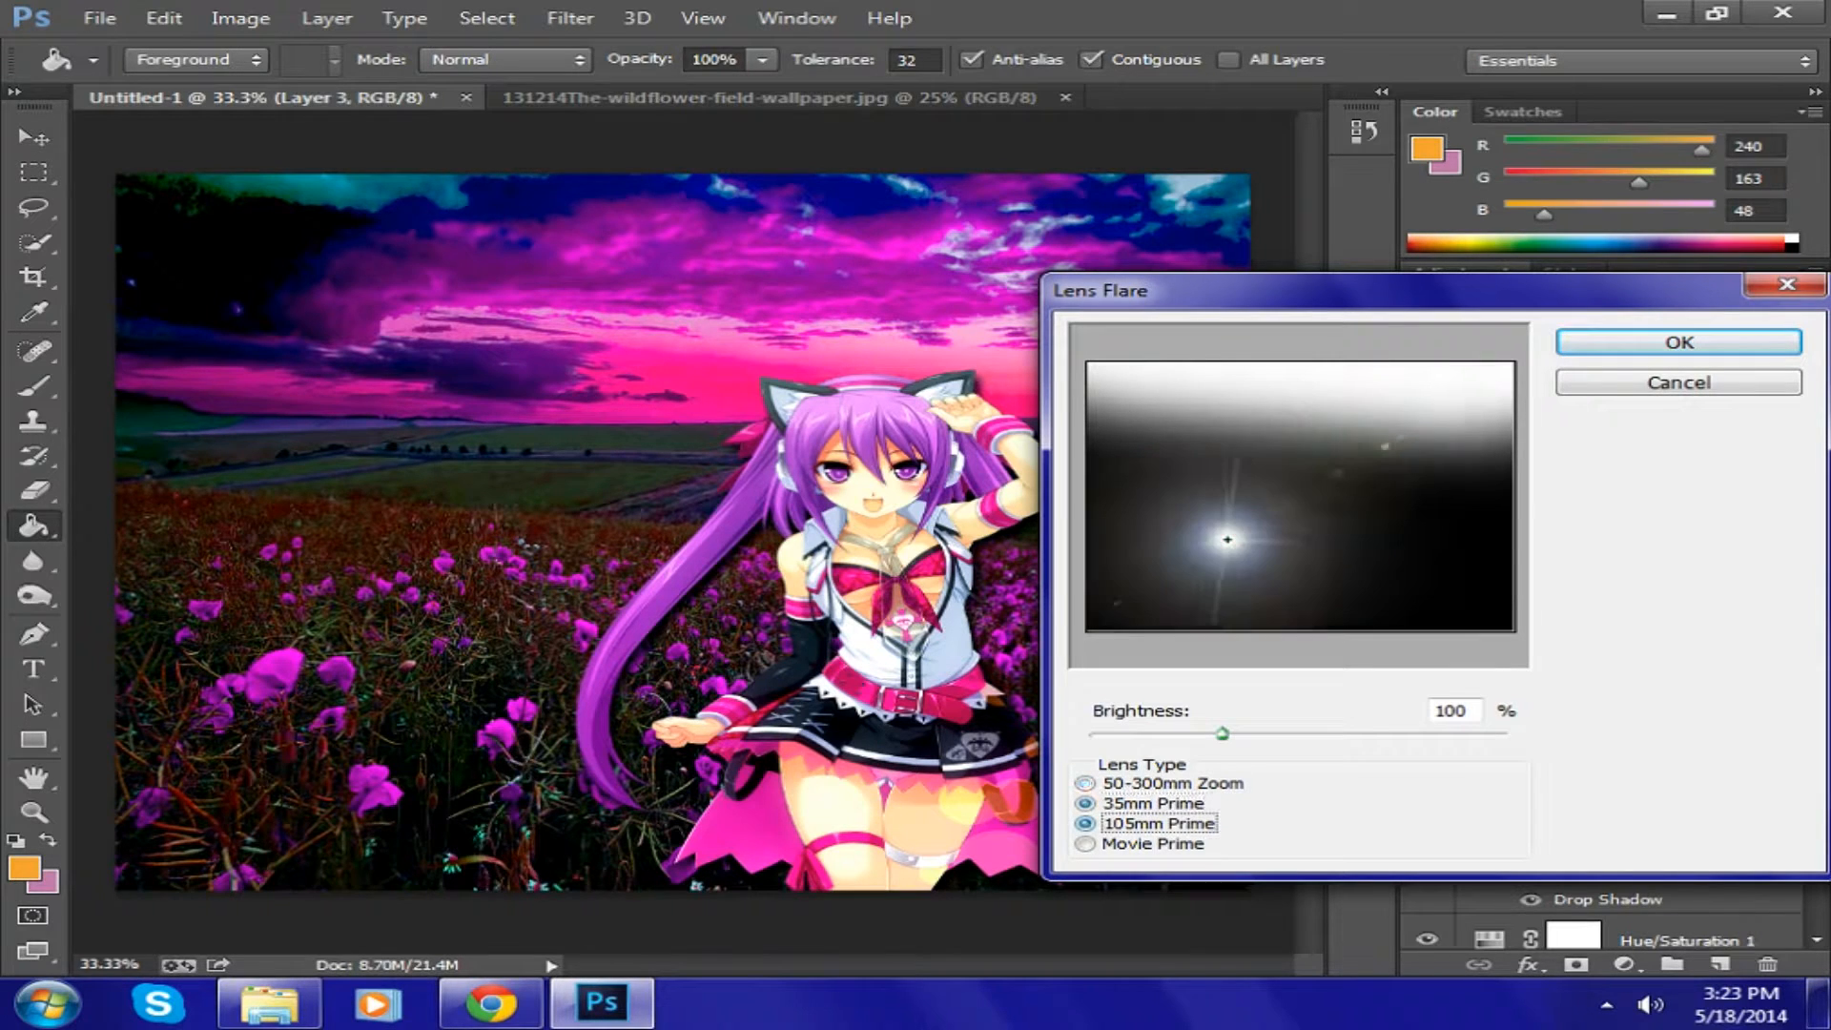
pyautogui.click(1153, 844)
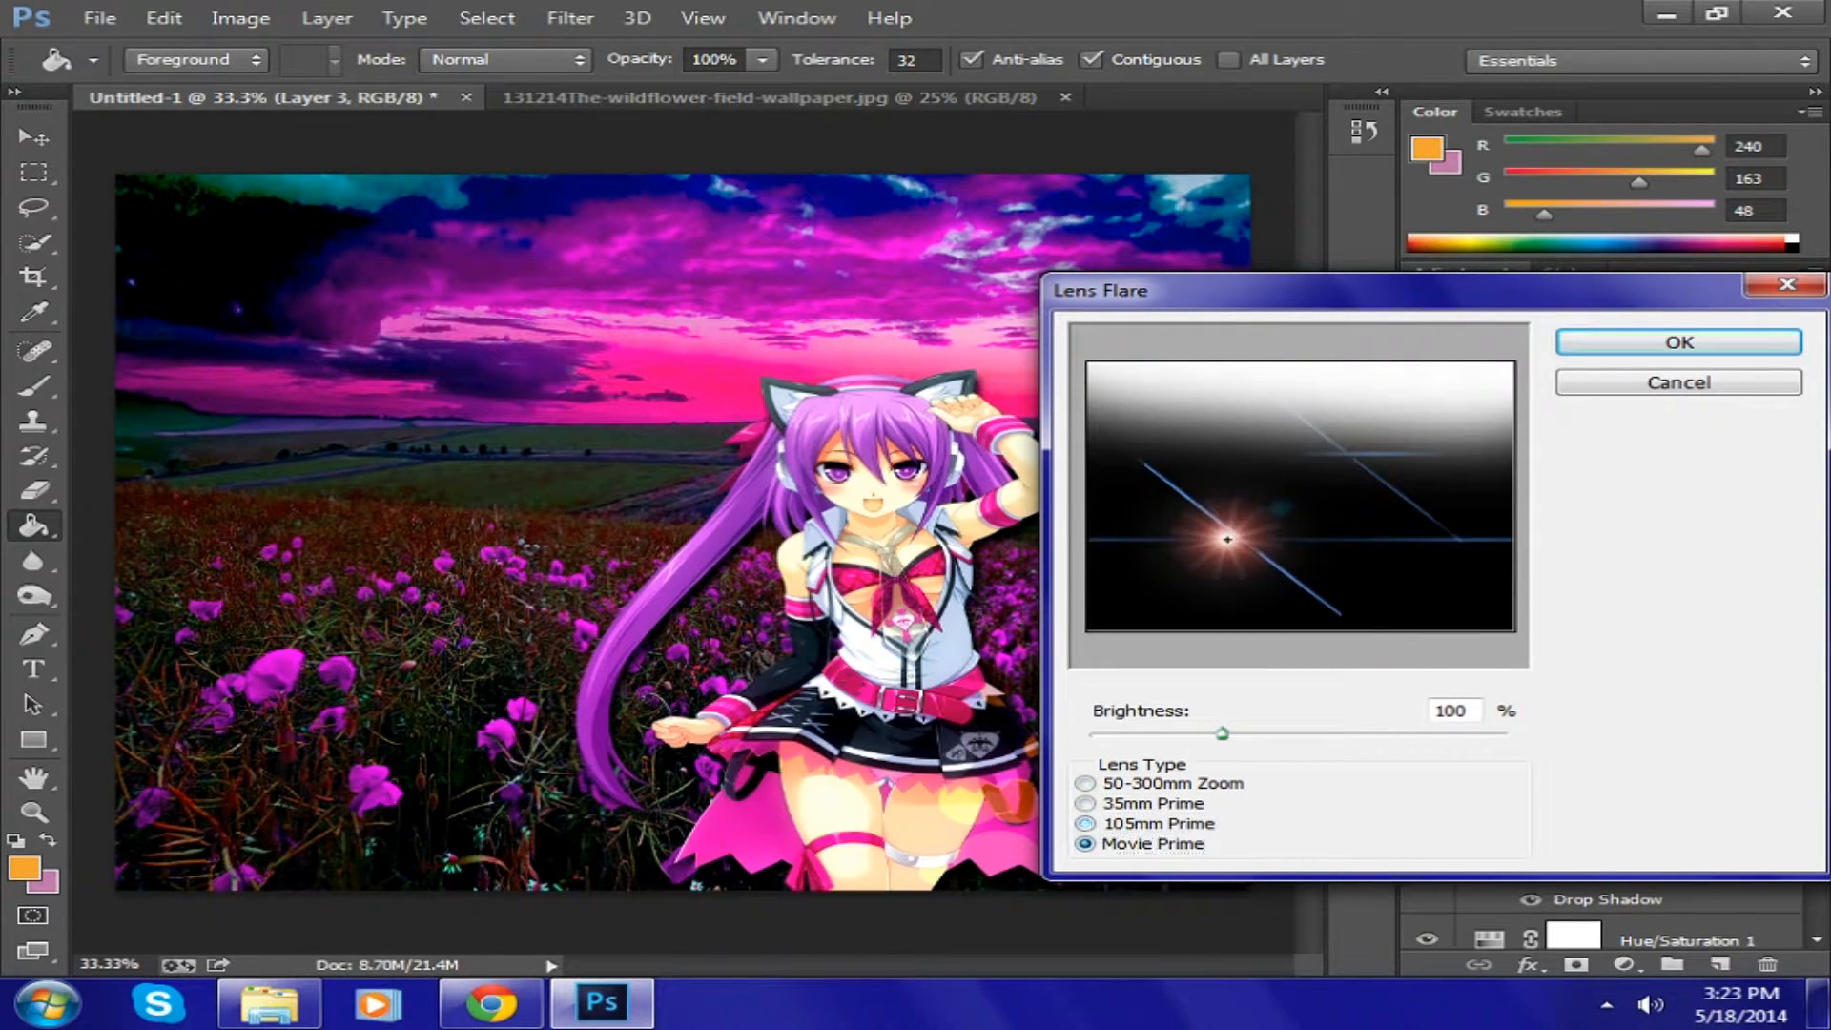
pyautogui.click(1152, 804)
pyautogui.click(1153, 844)
pyautogui.press('Up')
pyautogui.press('Up')
pyautogui.press('Up')
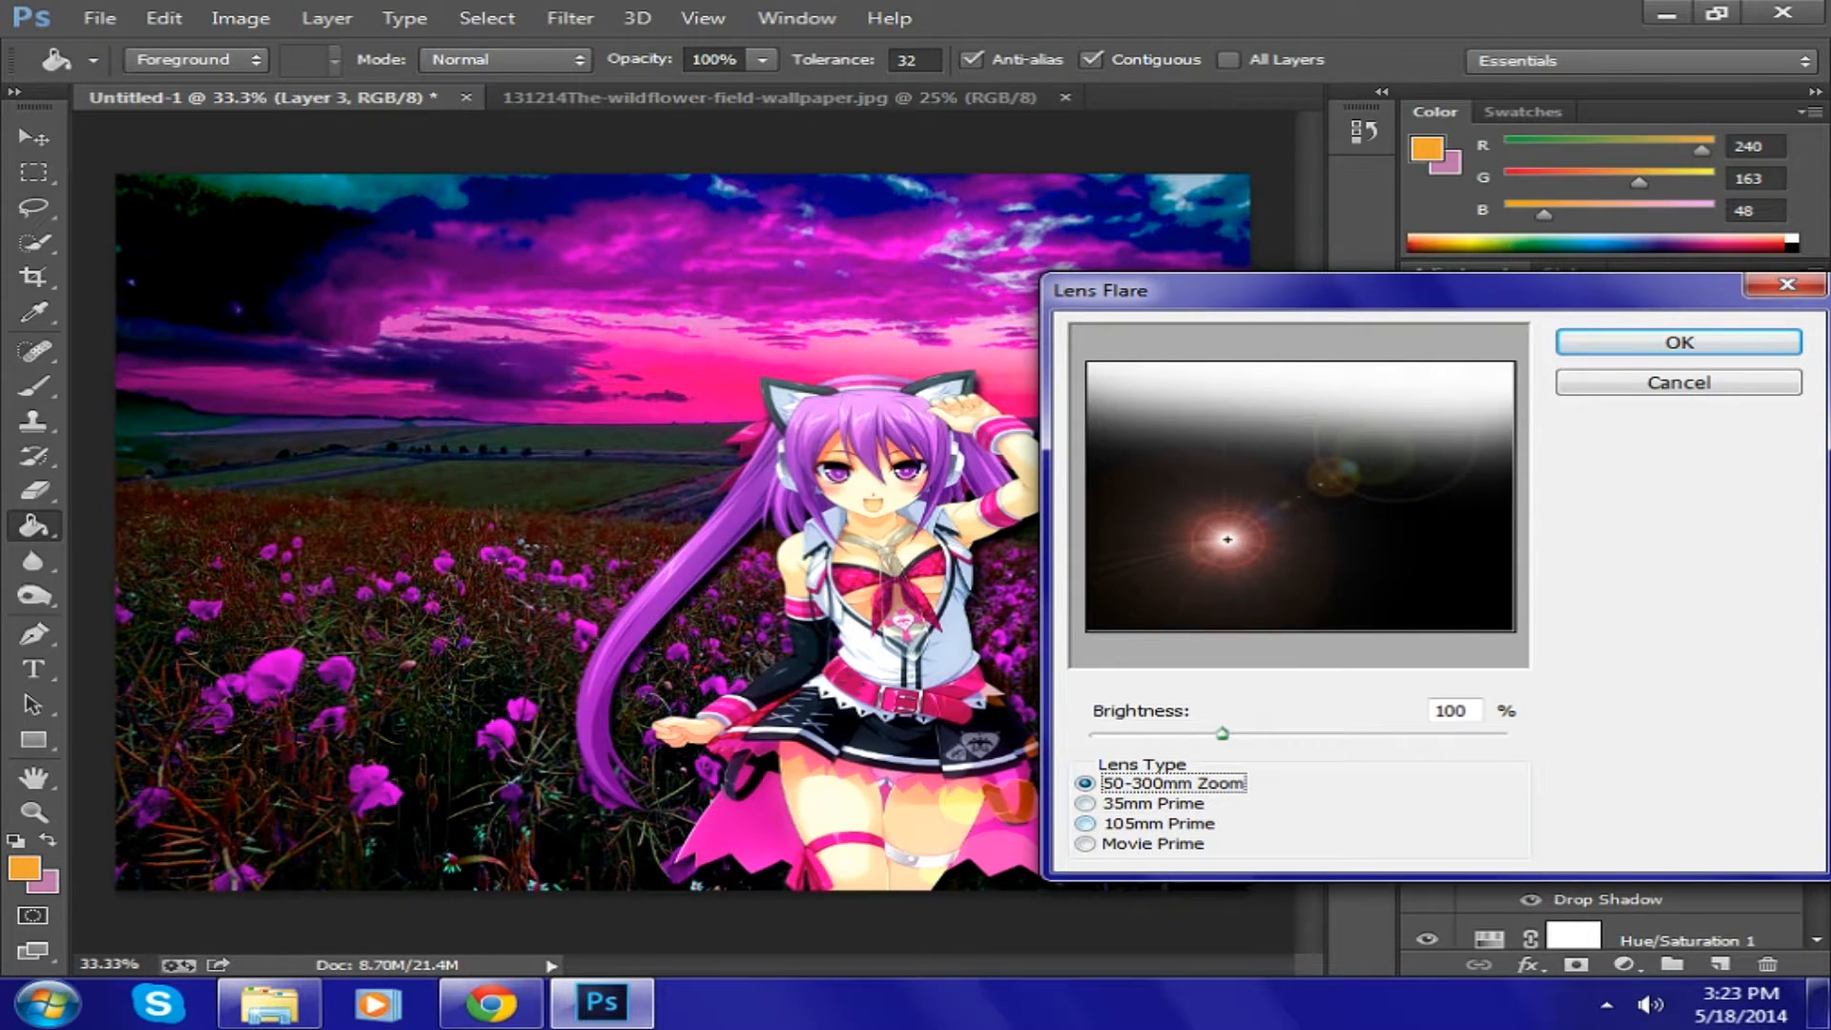
pyautogui.press('Down')
pyautogui.press('Down')
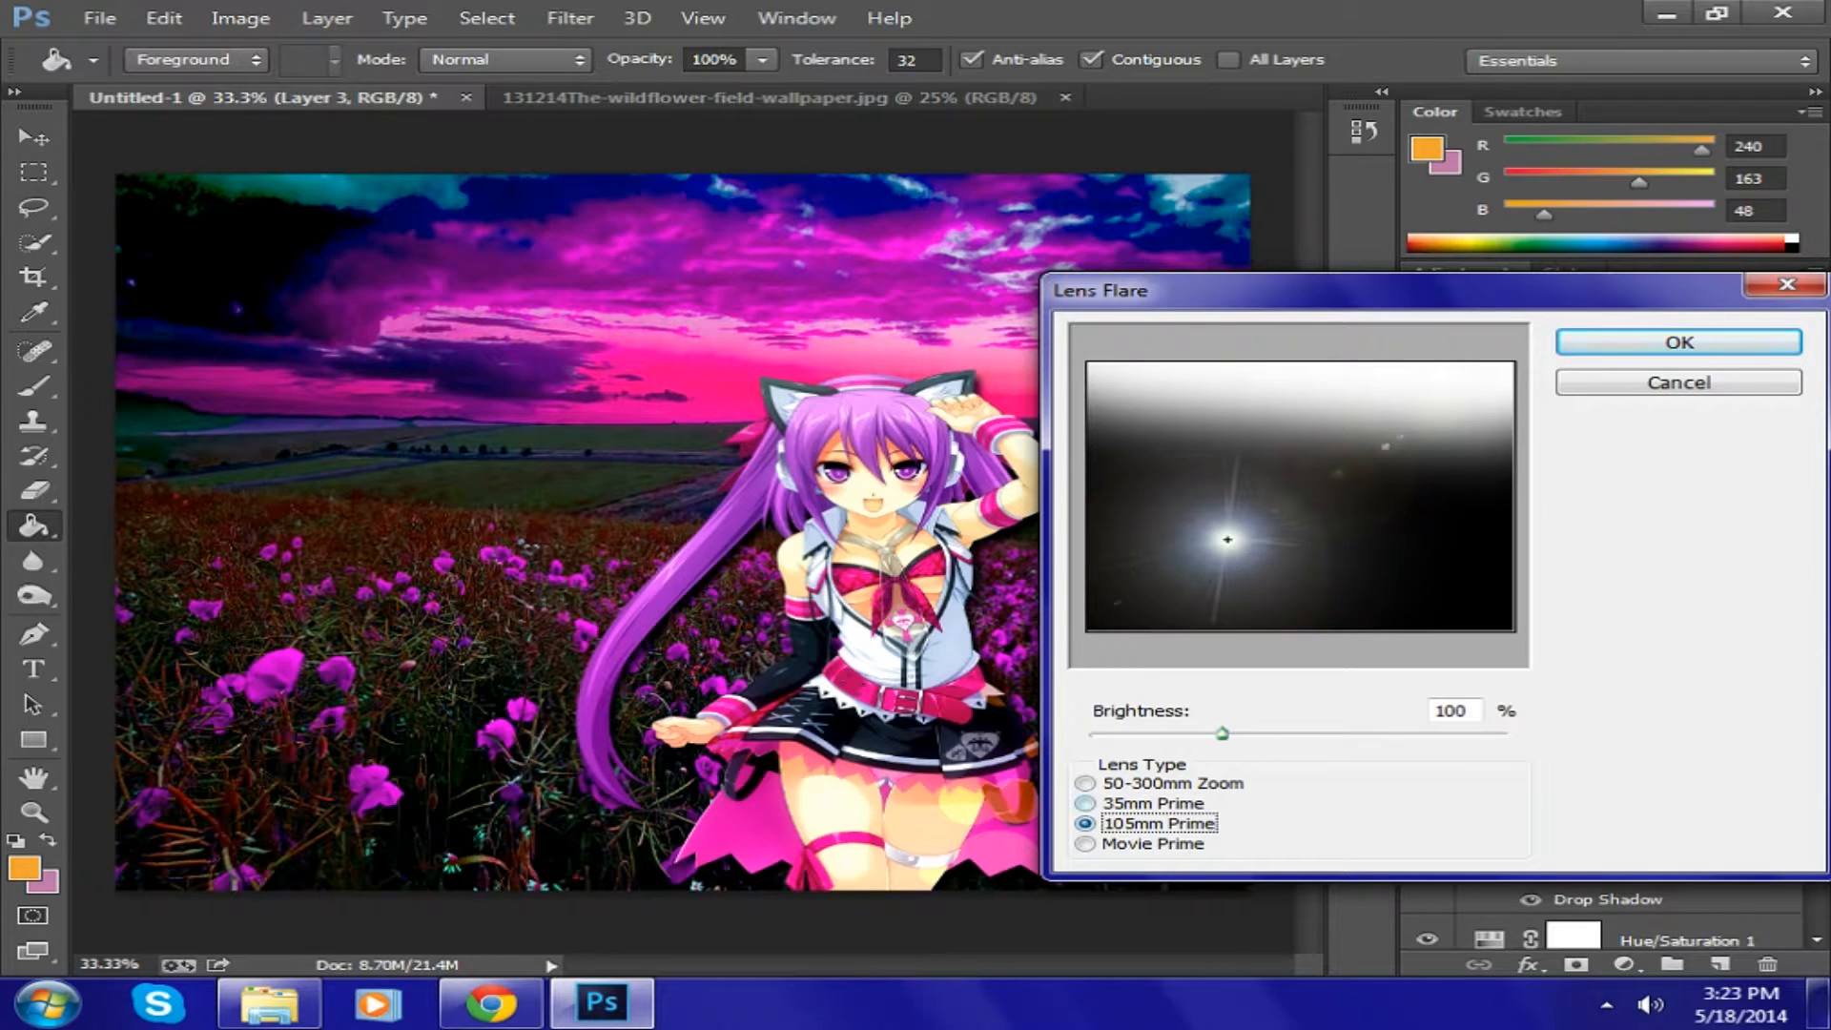
# - Try a 50-300mm Zoom lens flare at 100% brightness near the upper-right corner of Layer 3
pyautogui.click(1088, 804)
pyautogui.click(1086, 824)
pyautogui.click(1086, 784)
pyautogui.click(1230, 531)
pyautogui.moveTo(1229, 530); pyautogui.dragTo(1439, 382)
pyautogui.click(1679, 343)
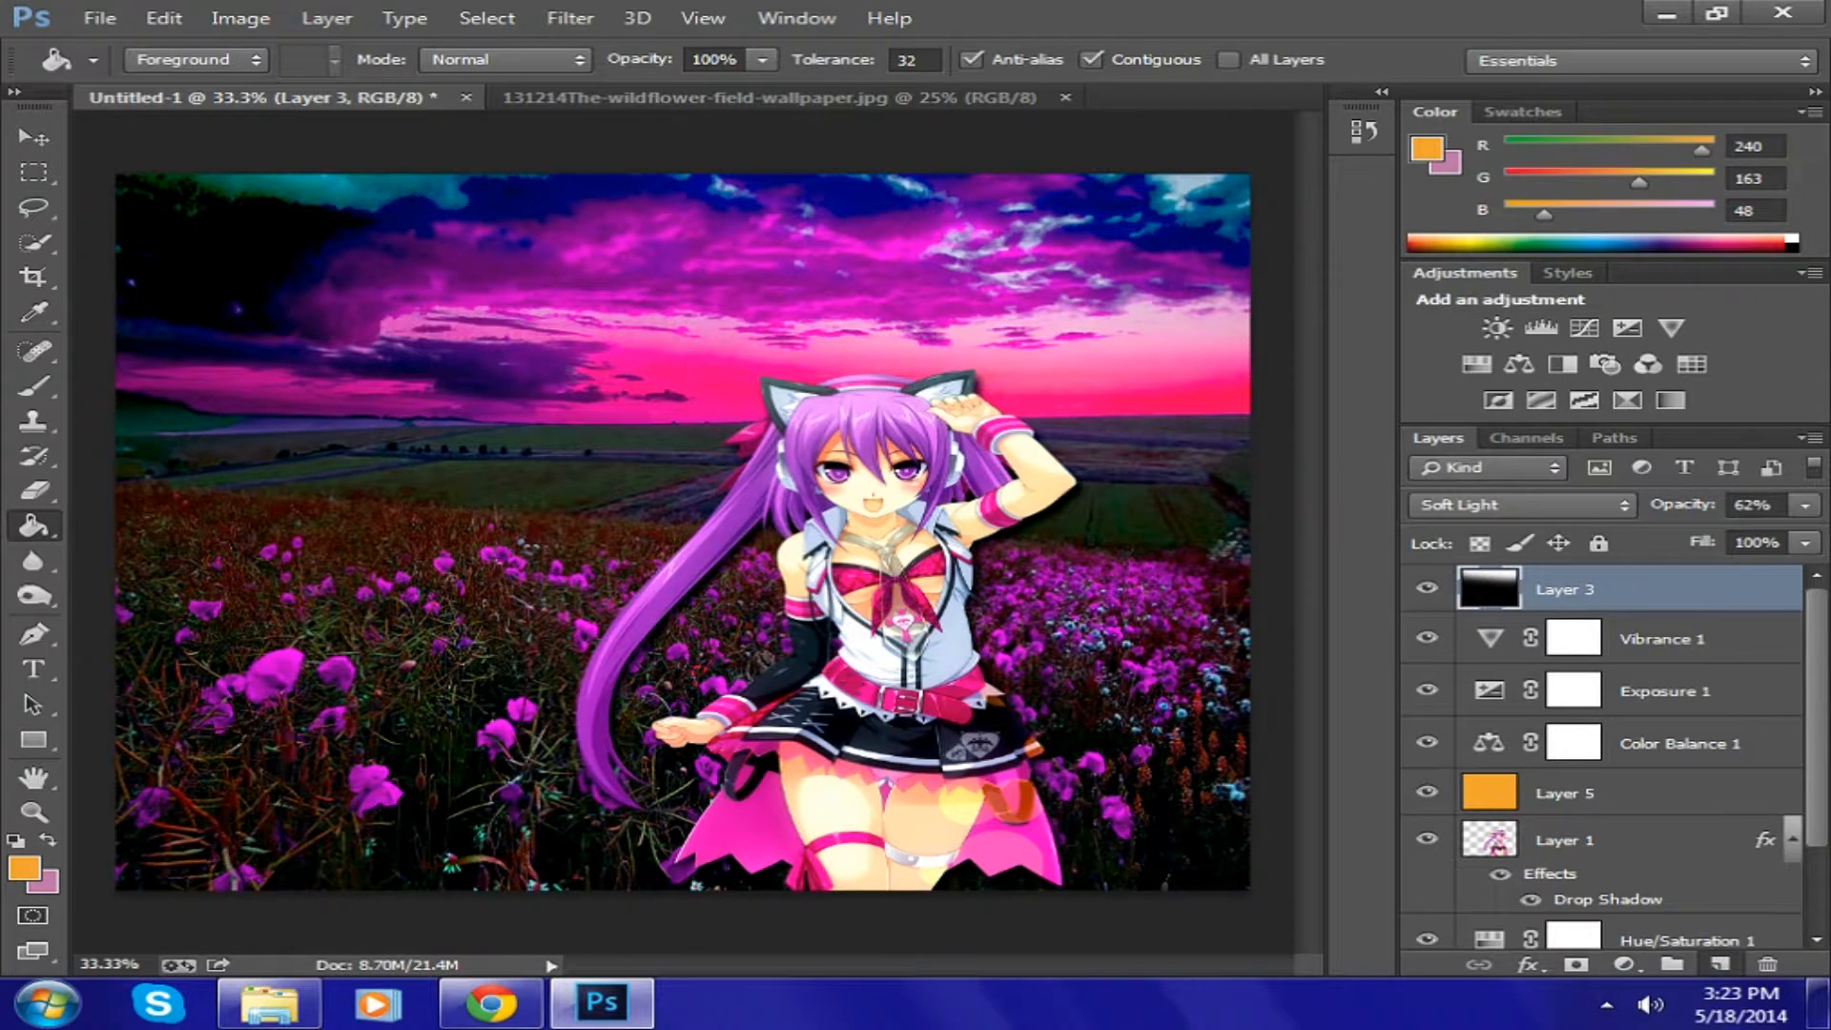
# - Add a black-filled layer directly below Layer 3 and set its blend mode to Screen
pyautogui.click(1720, 964)
pyautogui.moveTo(1622, 591); pyautogui.dragTo(1621, 641)
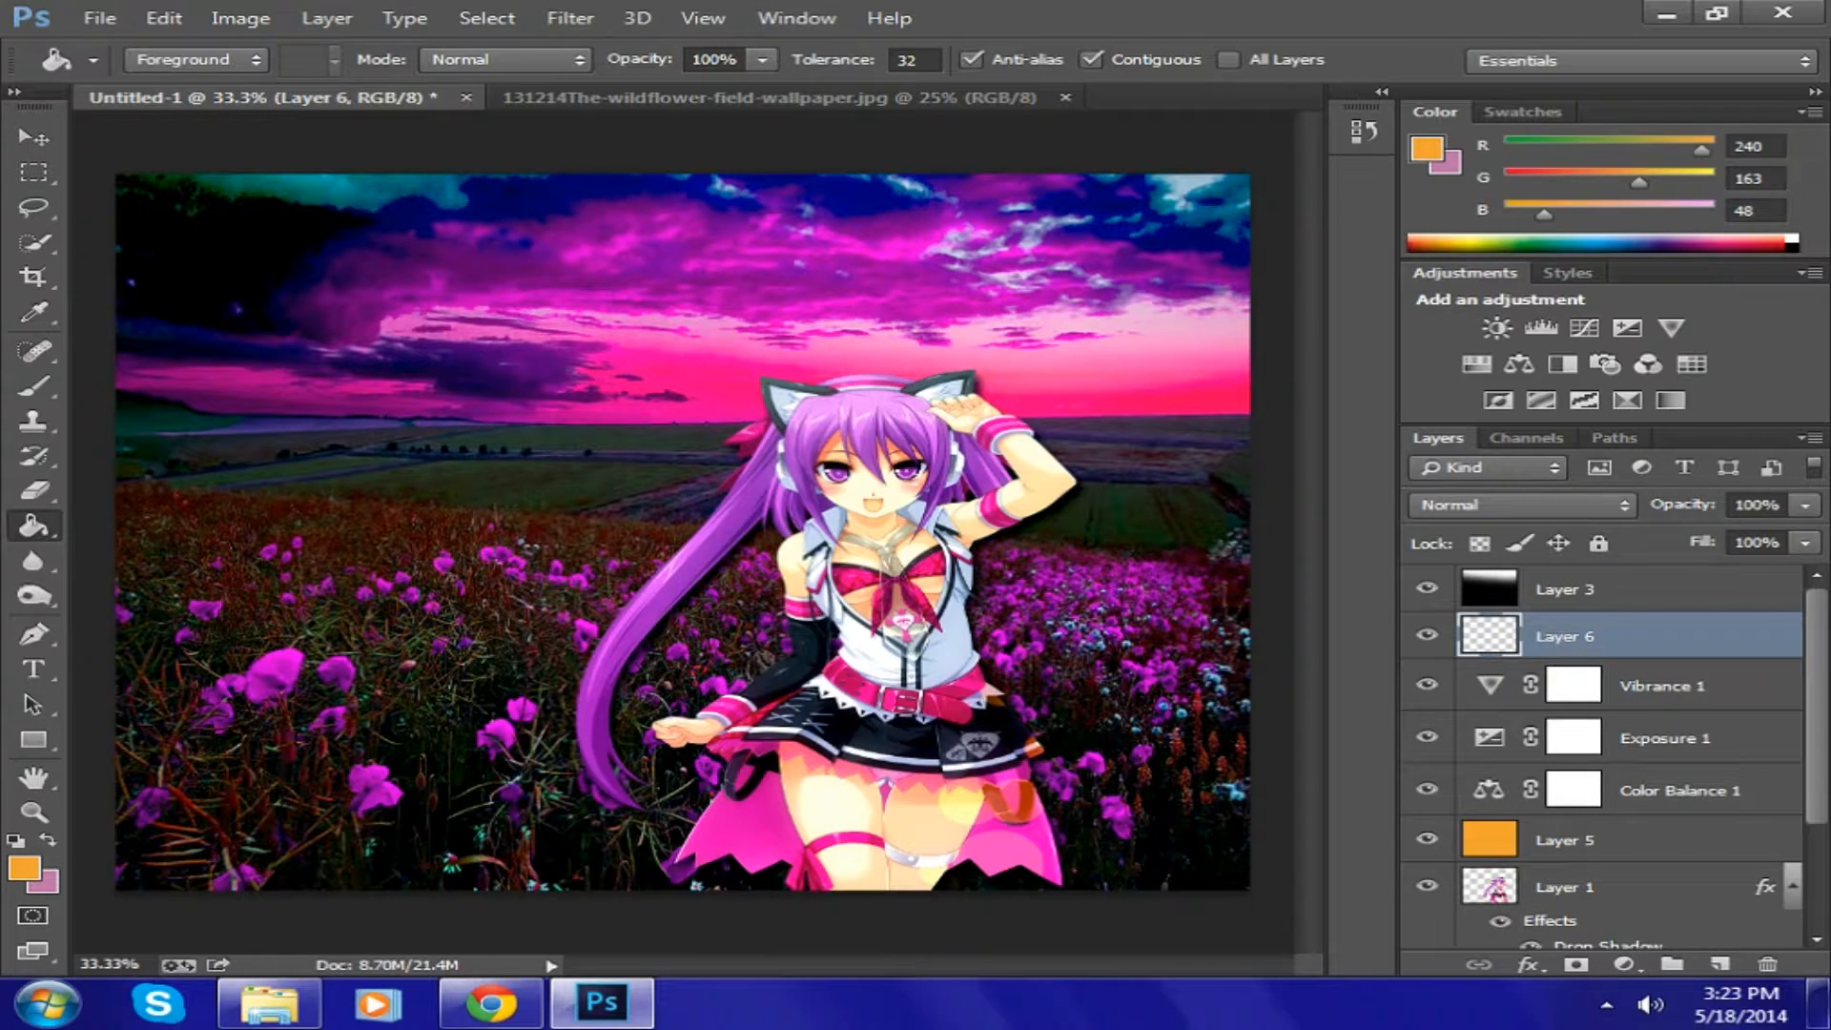
pyautogui.click(1792, 248)
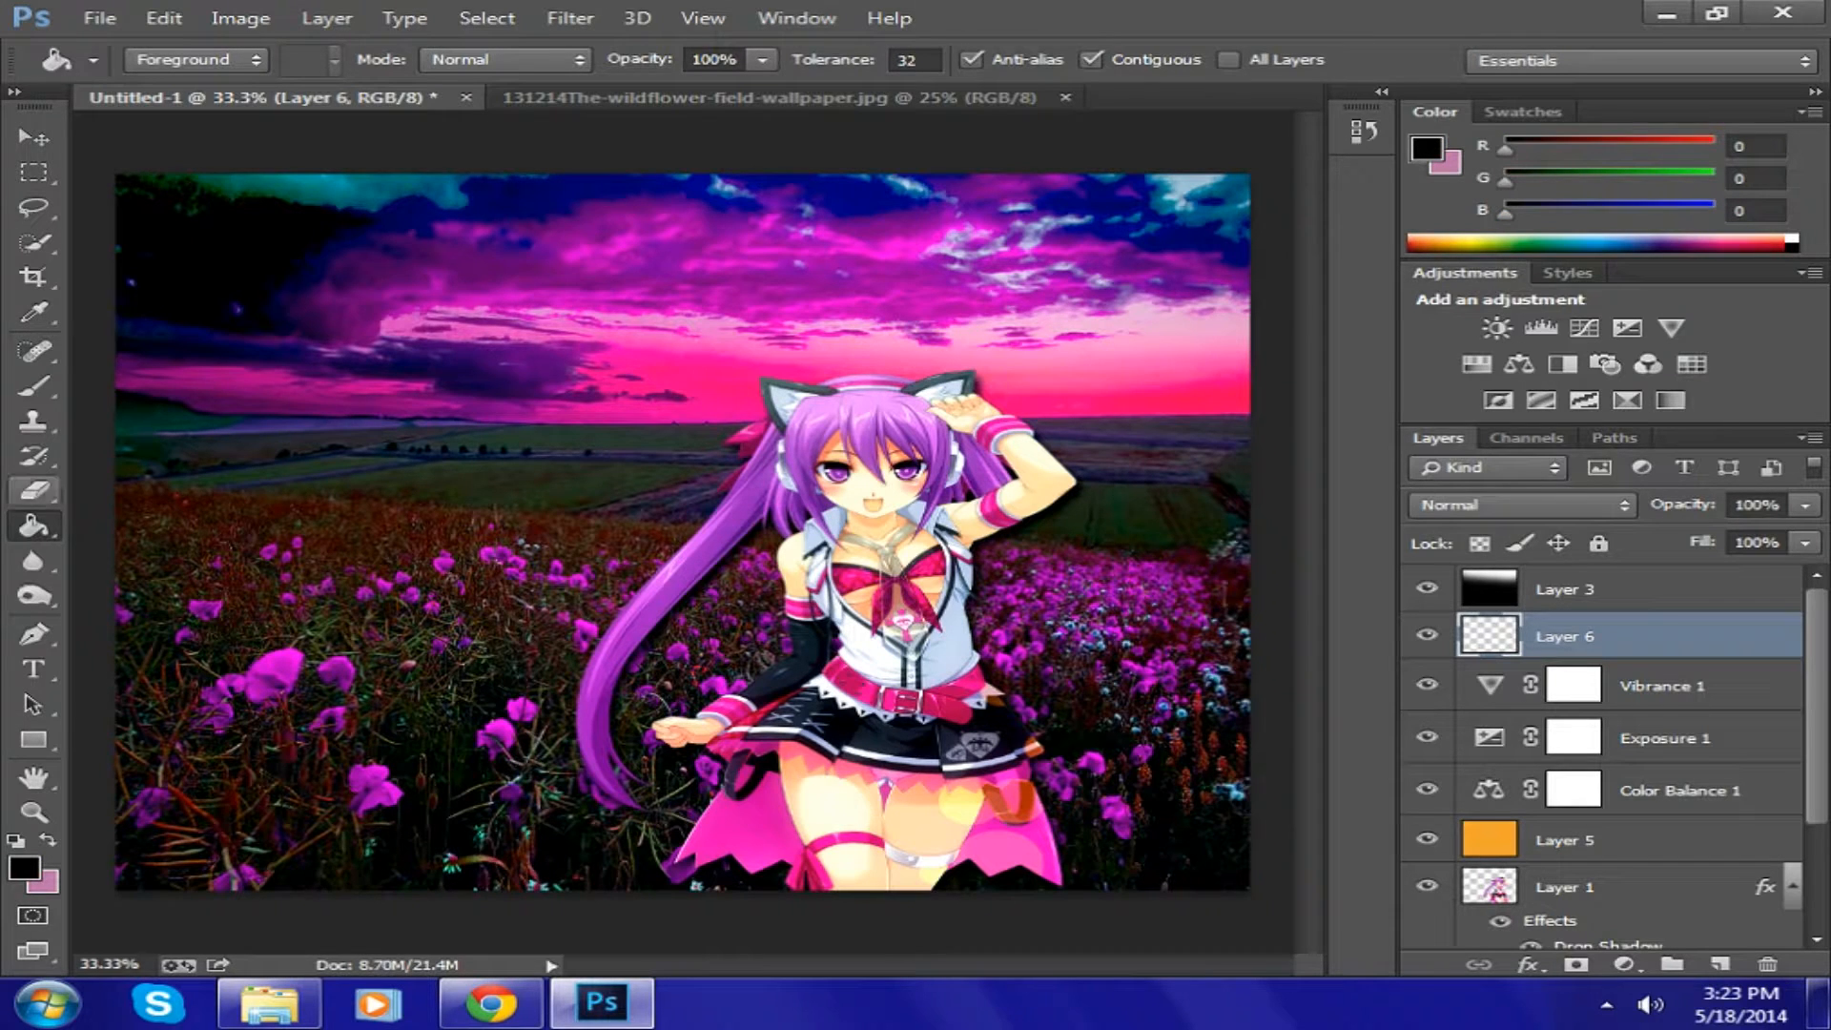
pyautogui.click(683, 532)
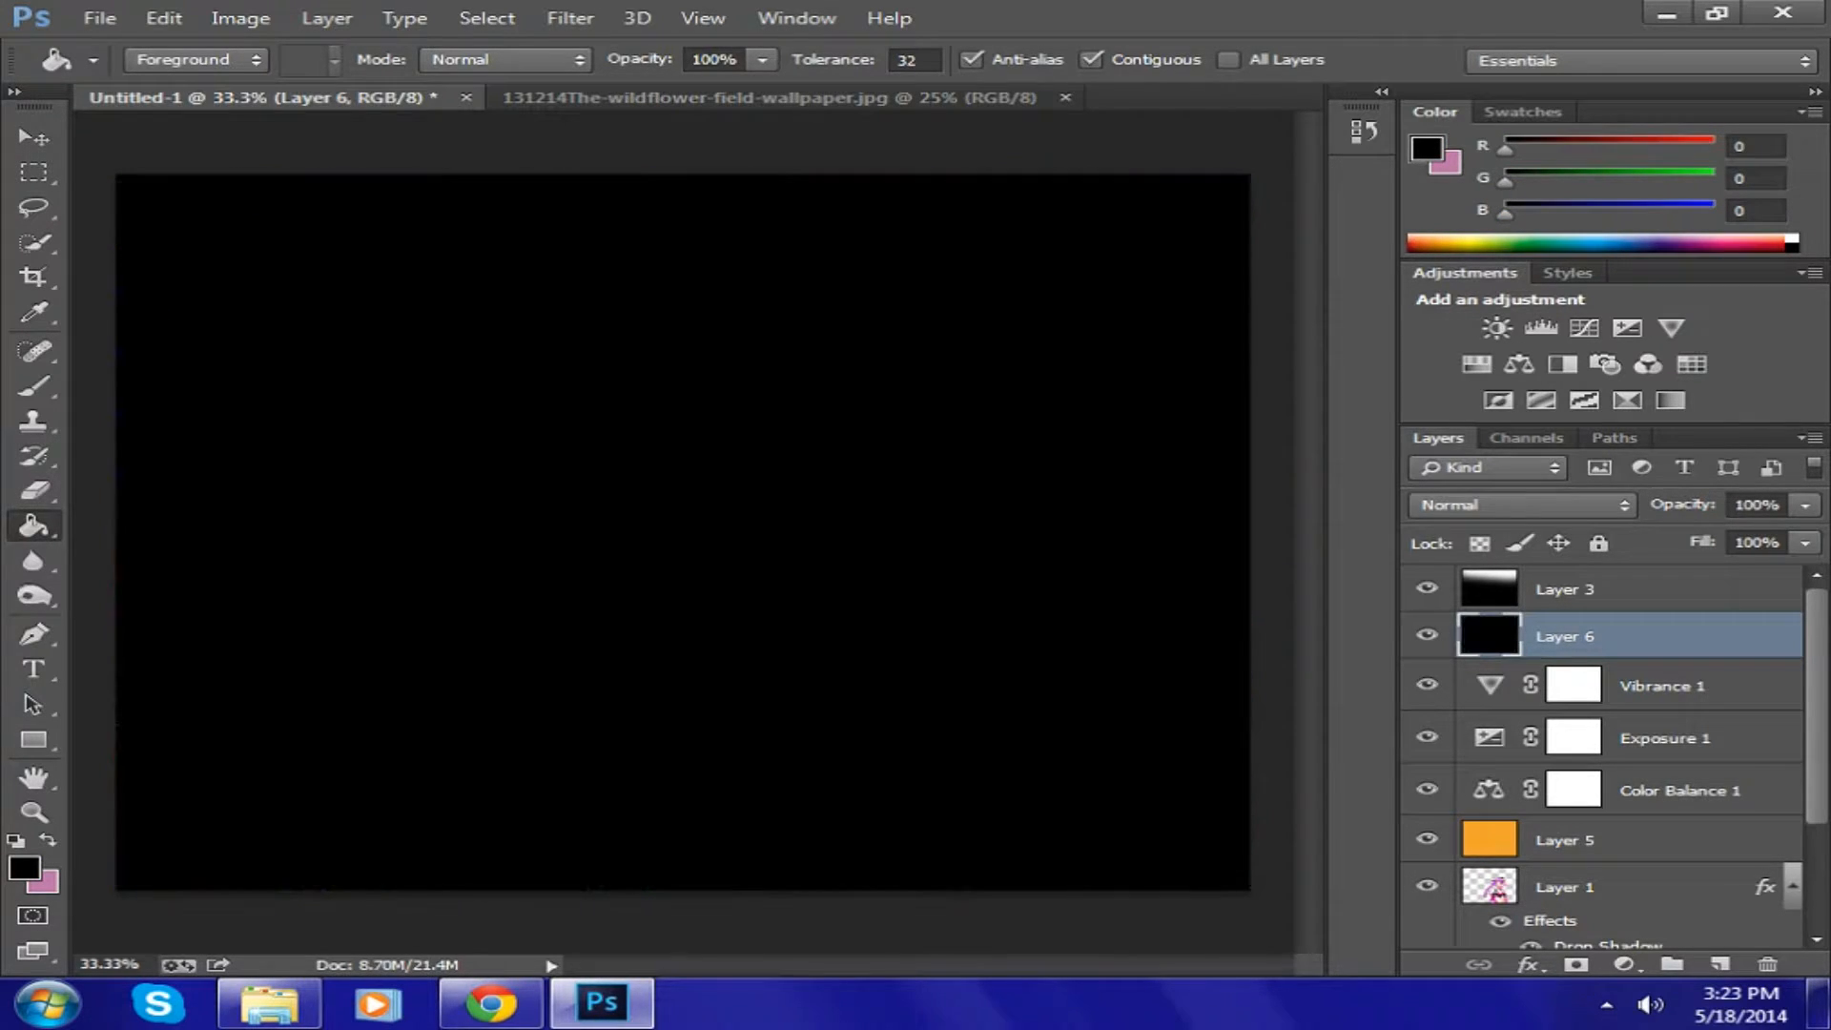
pyautogui.click(1523, 506)
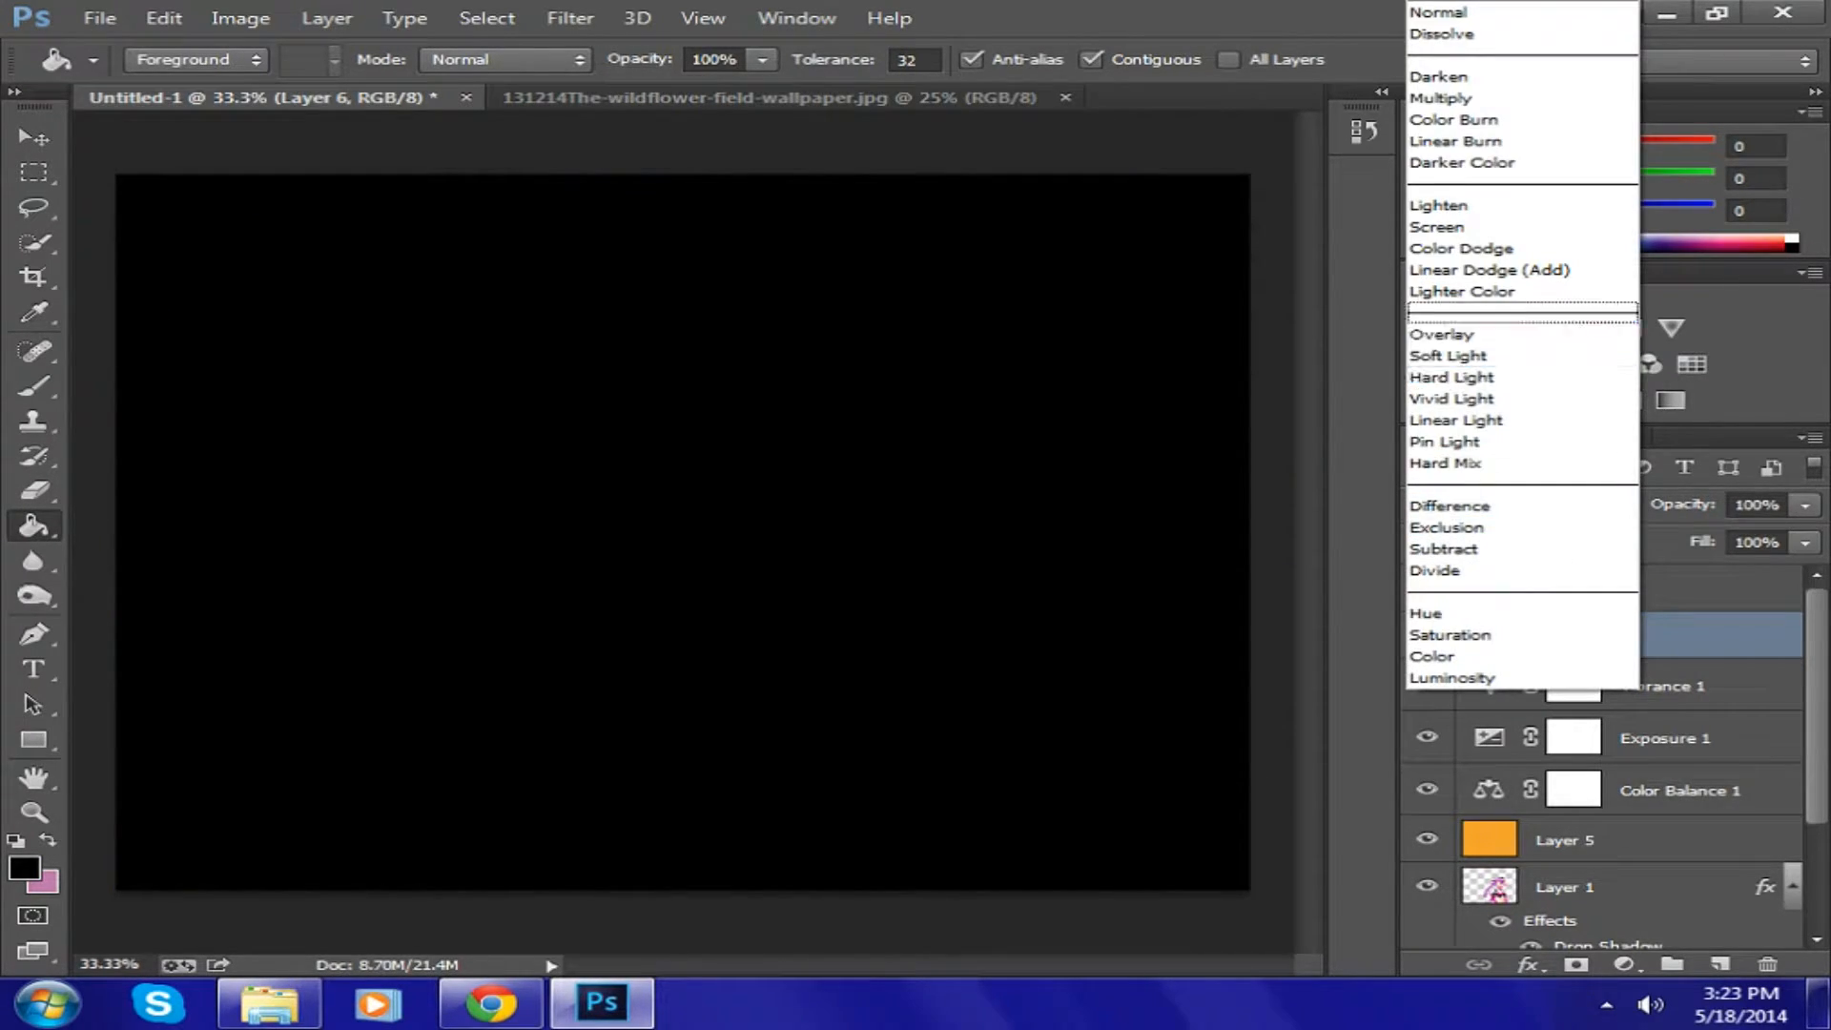
pyautogui.click(1440, 227)
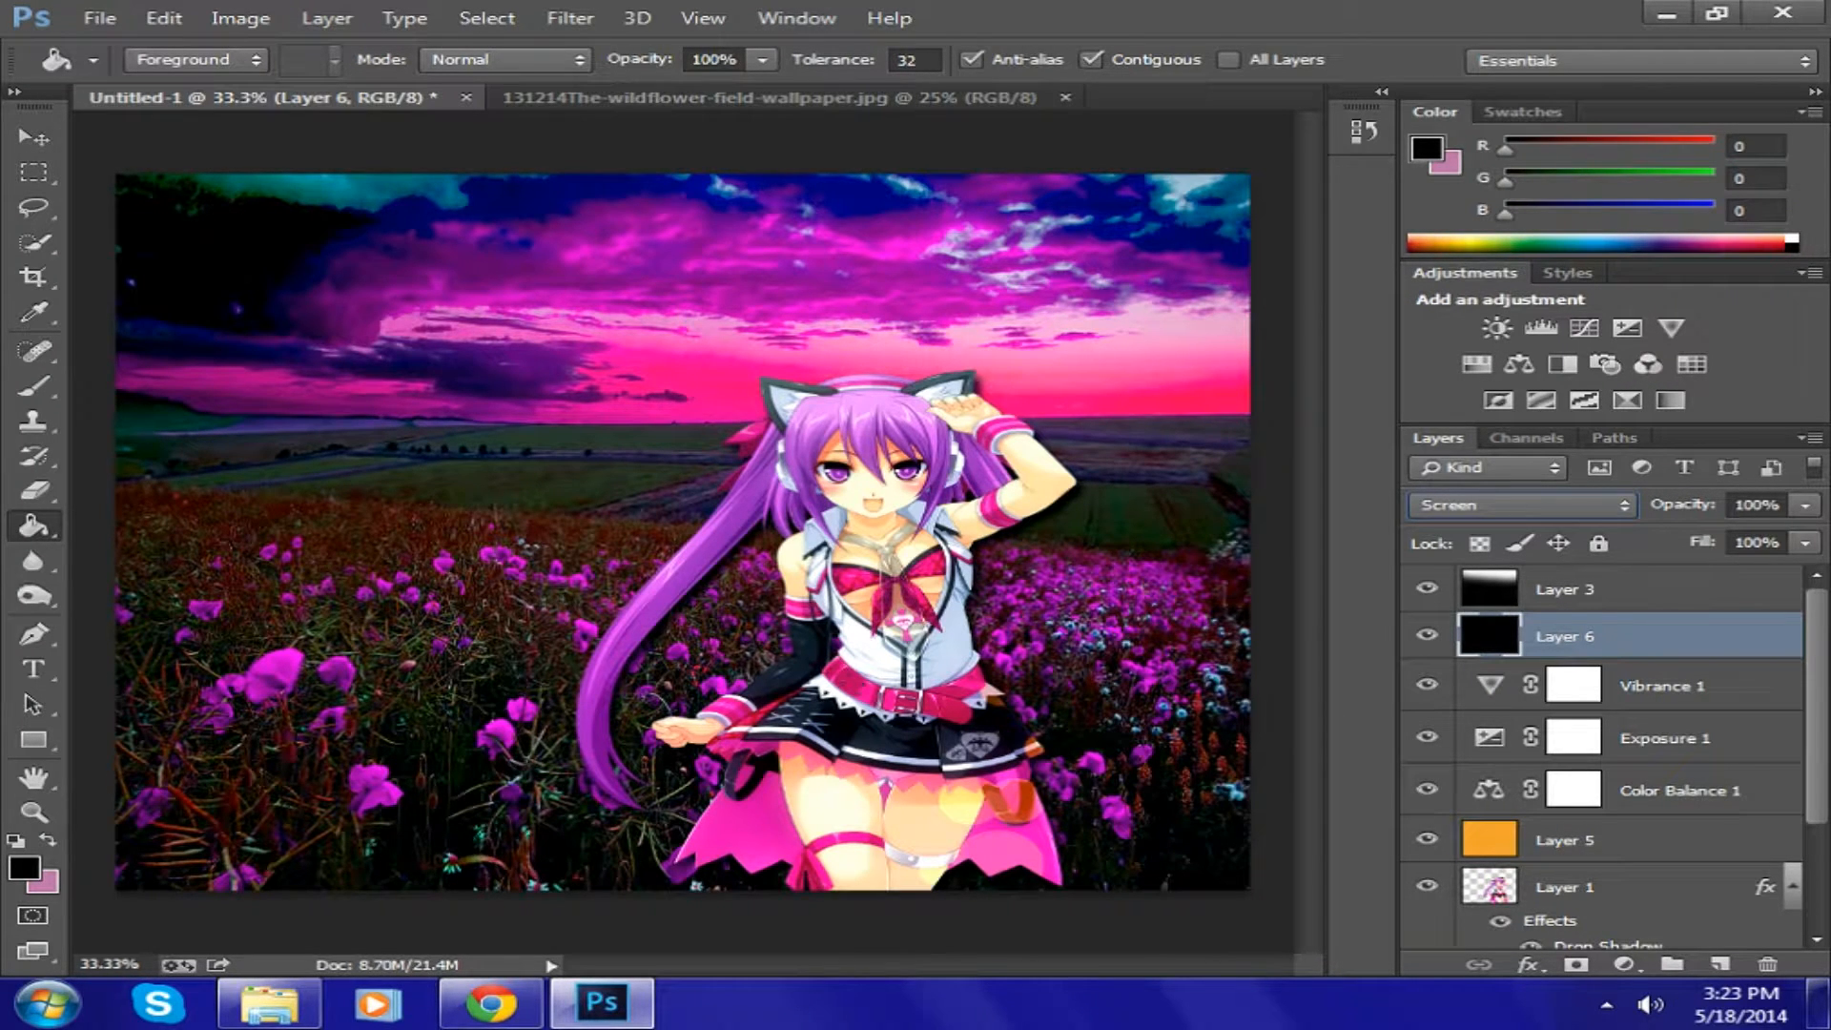
# - Render a 50-300mm Zoom lens flare at 100% brightness on the black Screen layer, in the upper-right part of the sky
pyautogui.click(571, 18)
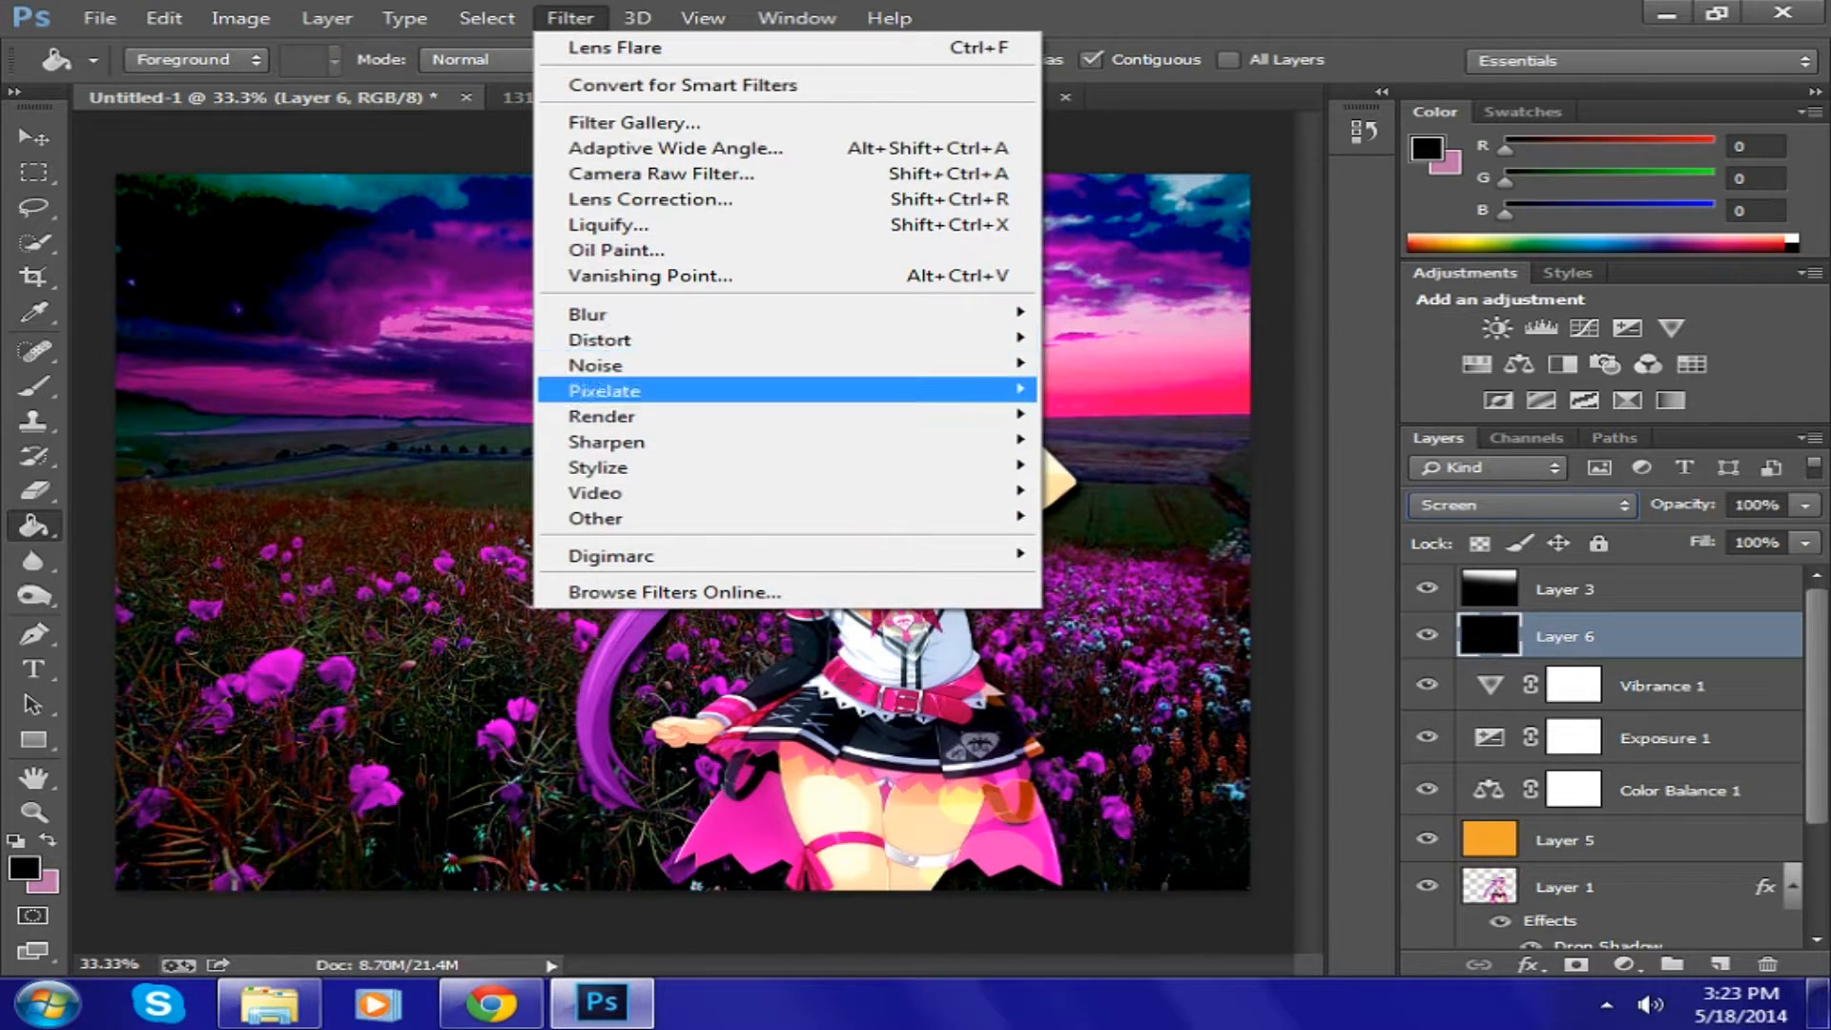
pyautogui.moveTo(668, 416)
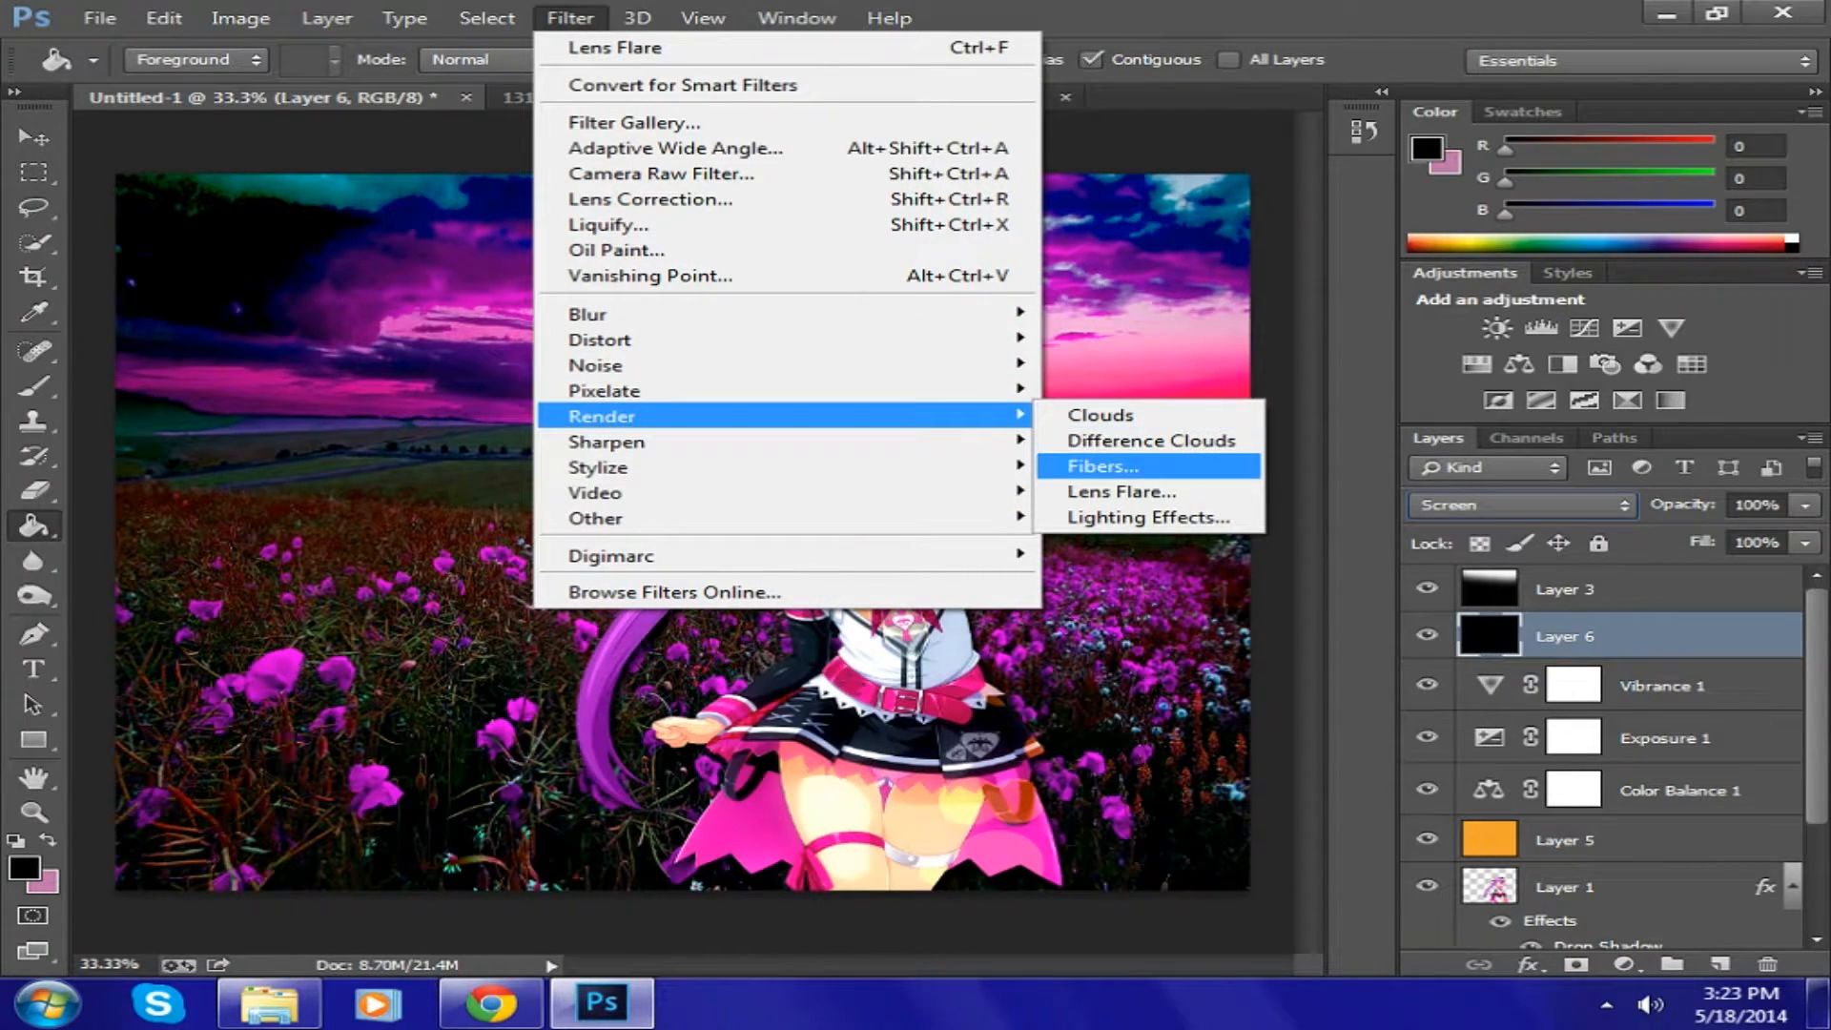
pyautogui.click(1122, 491)
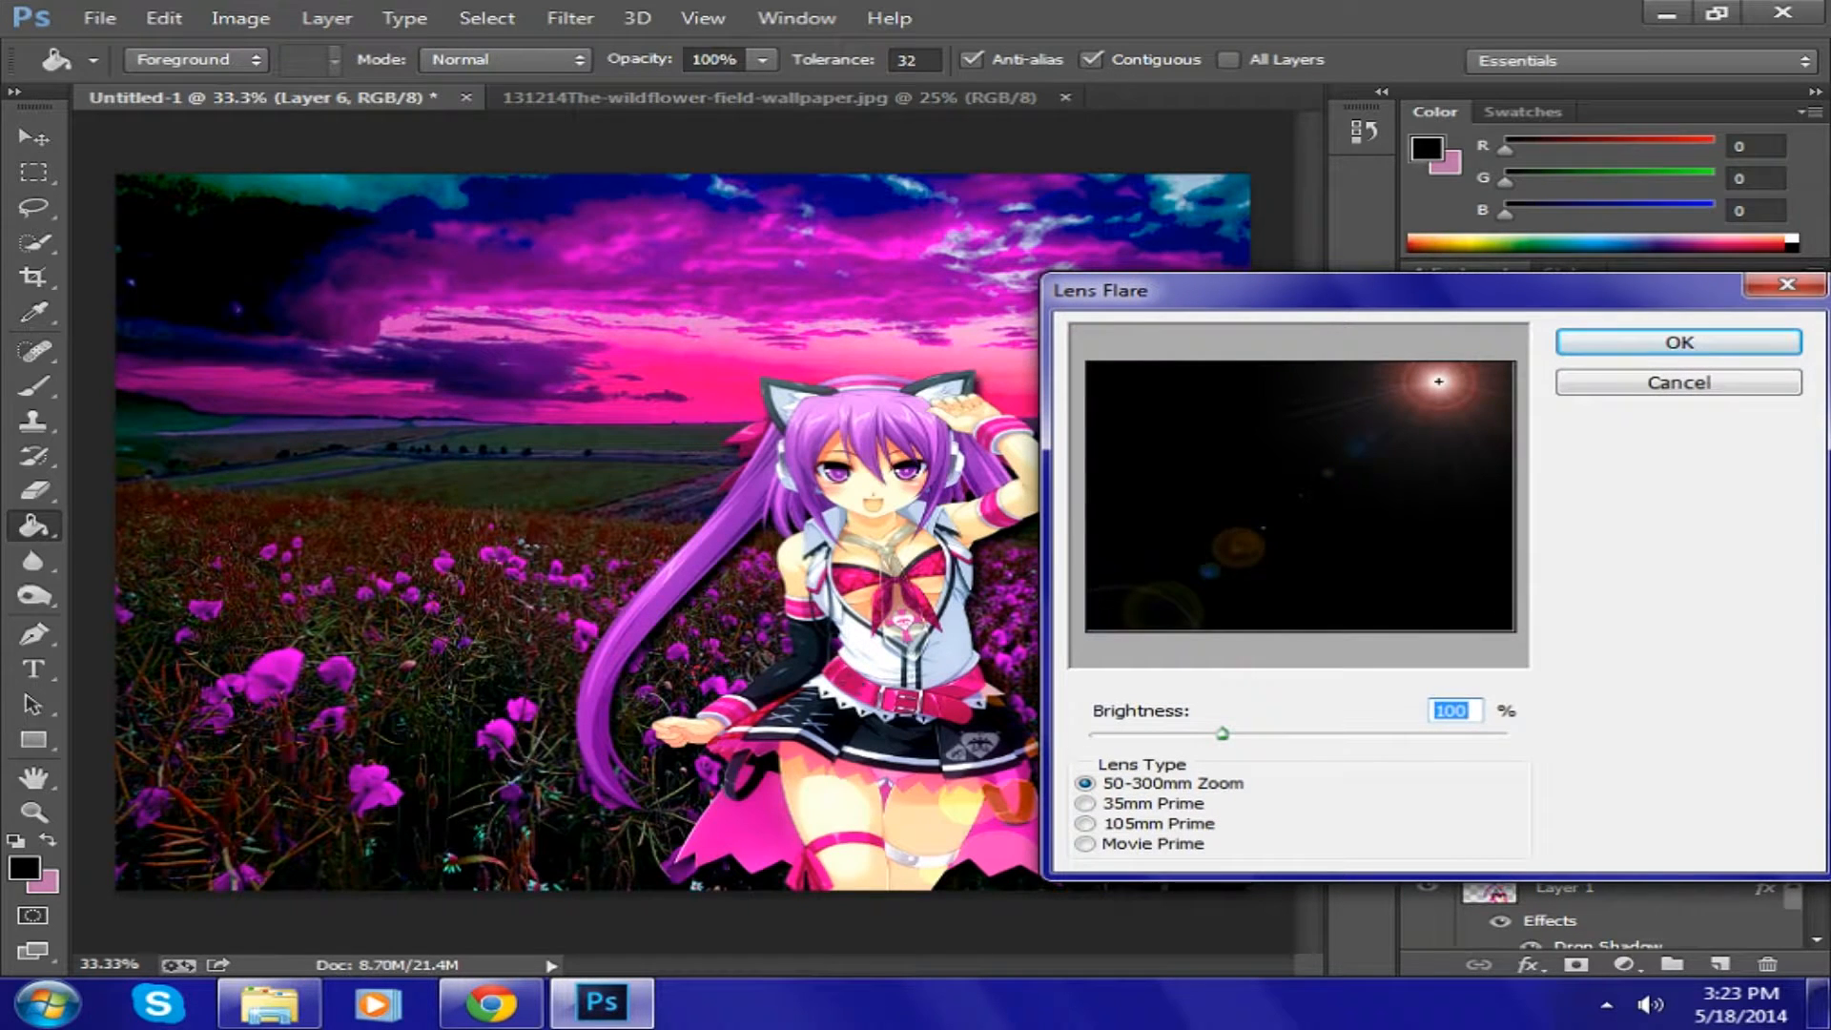
pyautogui.moveTo(1439, 382); pyautogui.dragTo(1463, 385)
pyautogui.click(1679, 342)
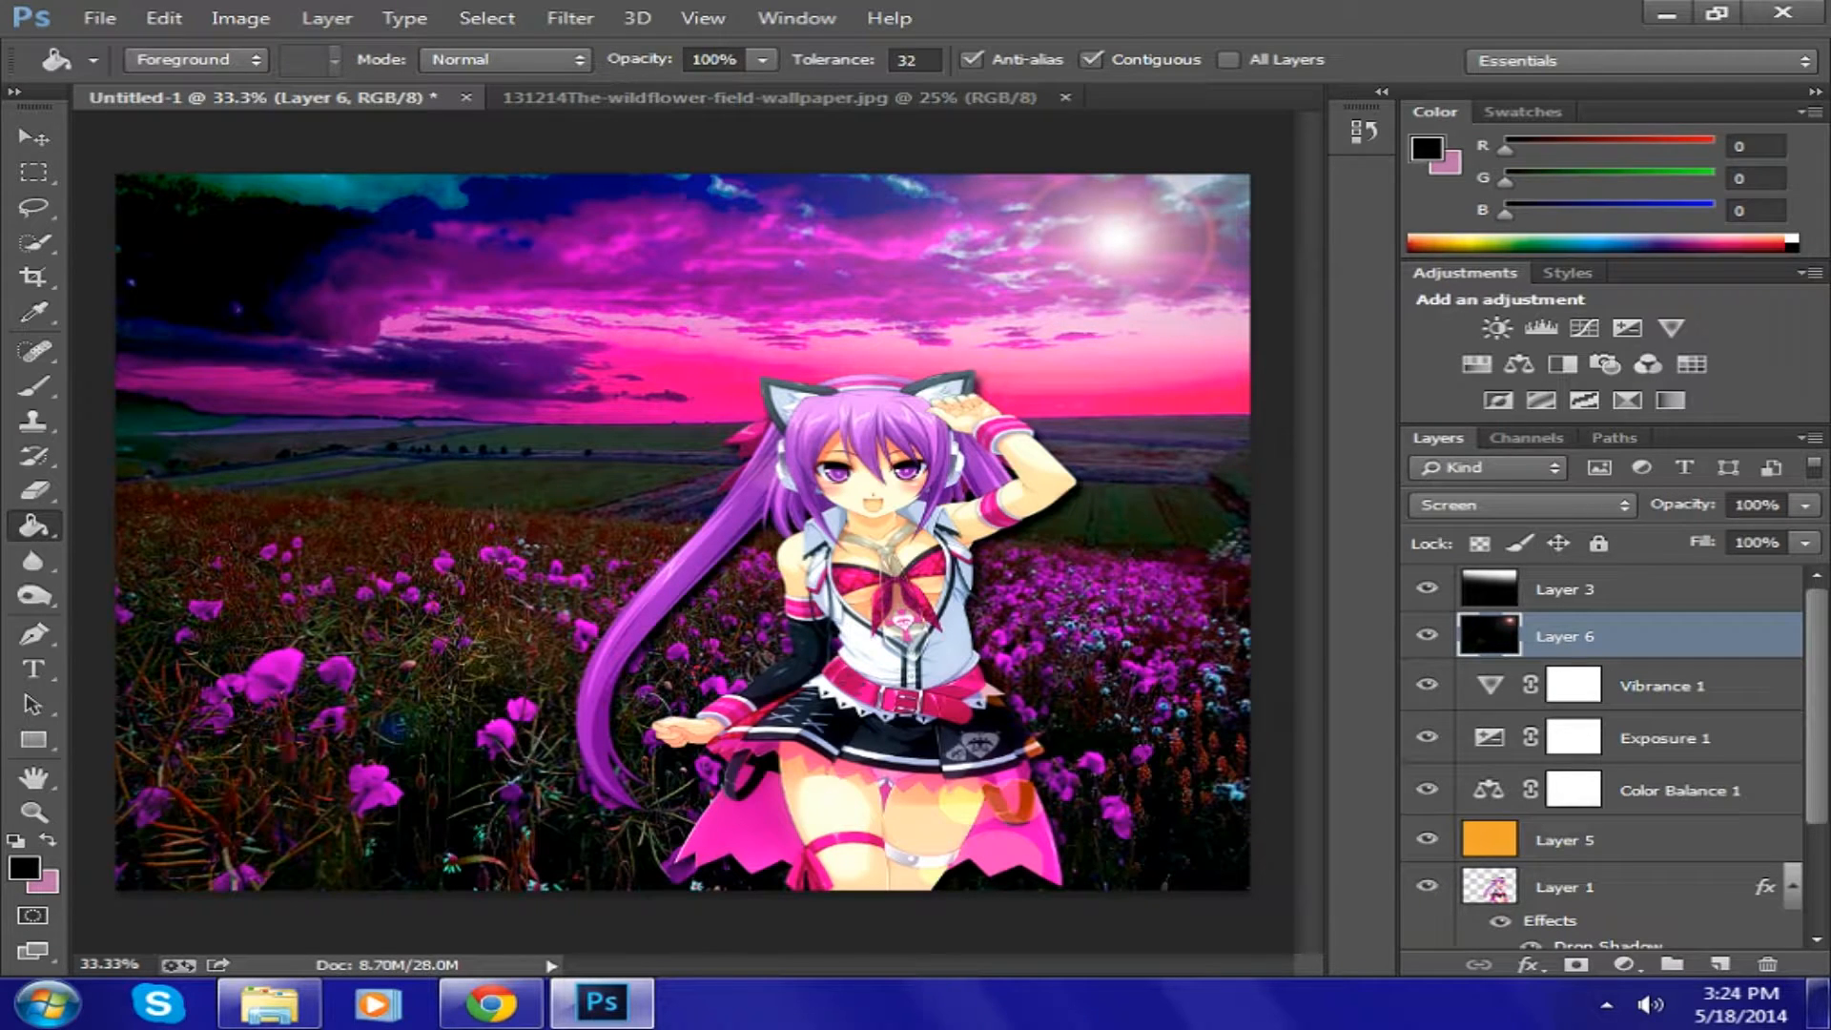
# - Render a second lens flare, 35mm Prime at 100% brightness, on the same layer in the upper-left part of the sky
pyautogui.click(571, 19)
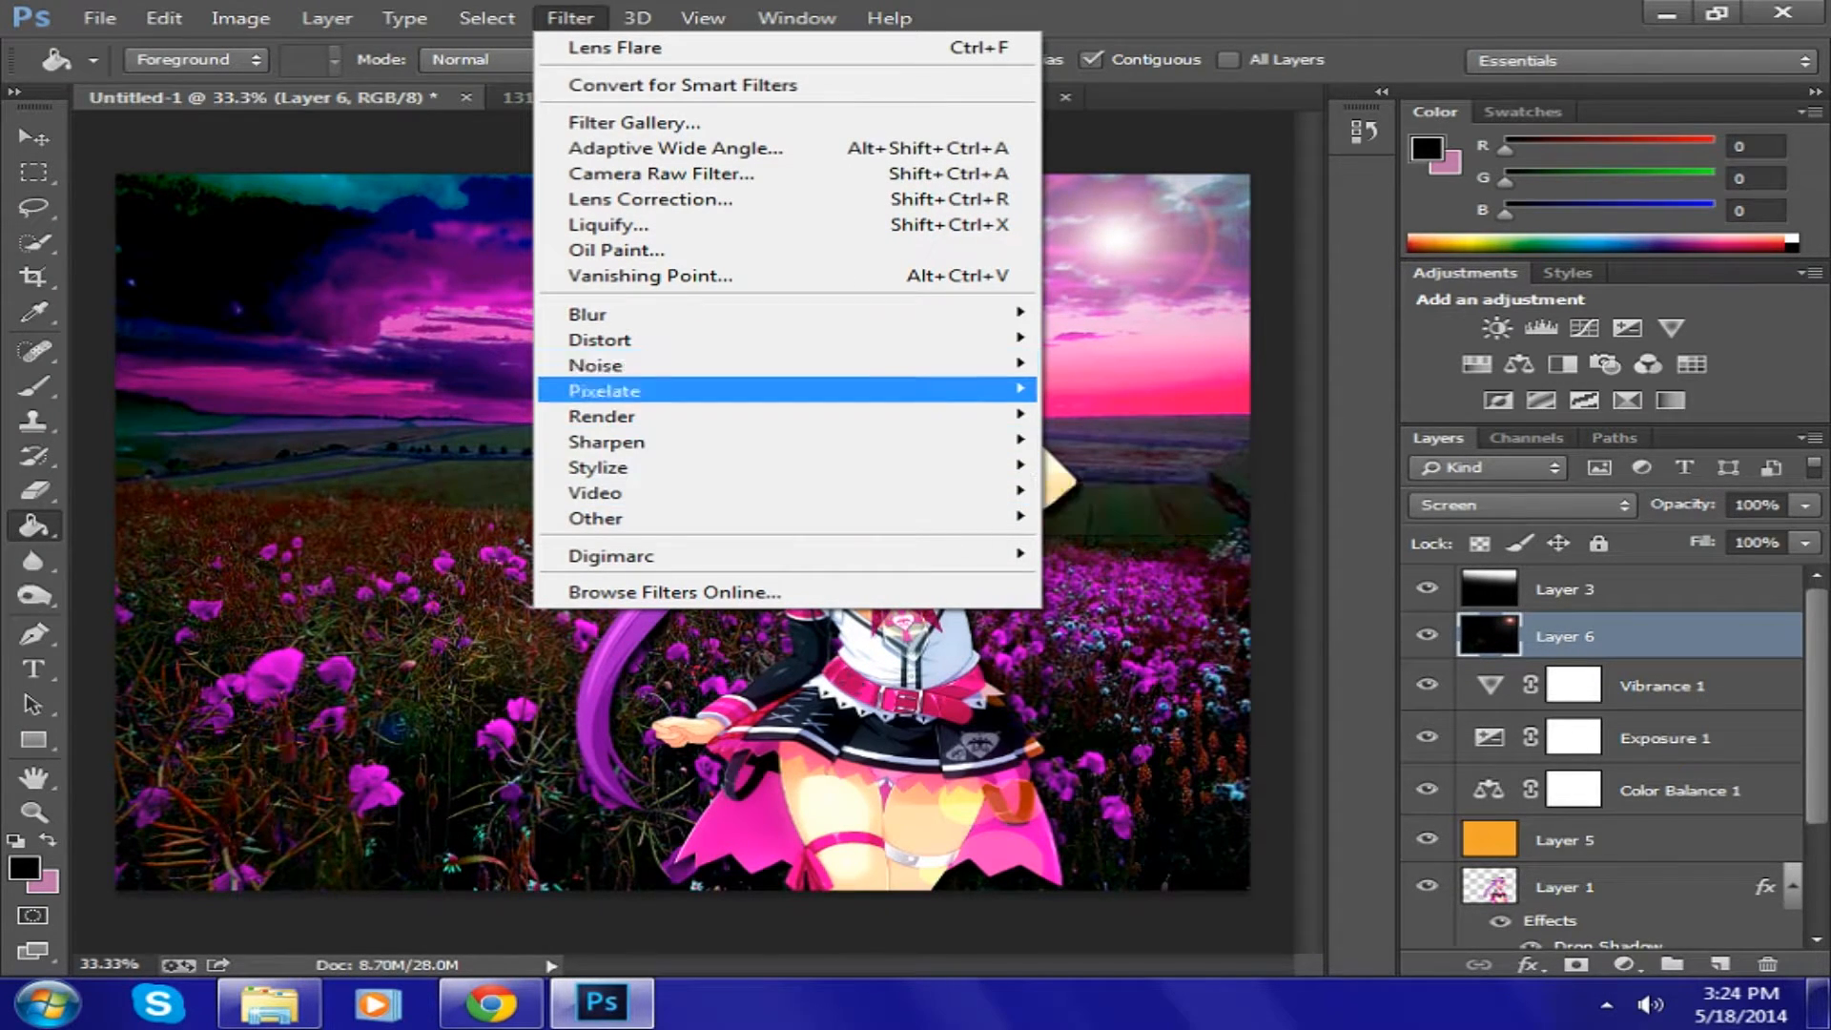
pyautogui.moveTo(611, 416)
pyautogui.click(1125, 491)
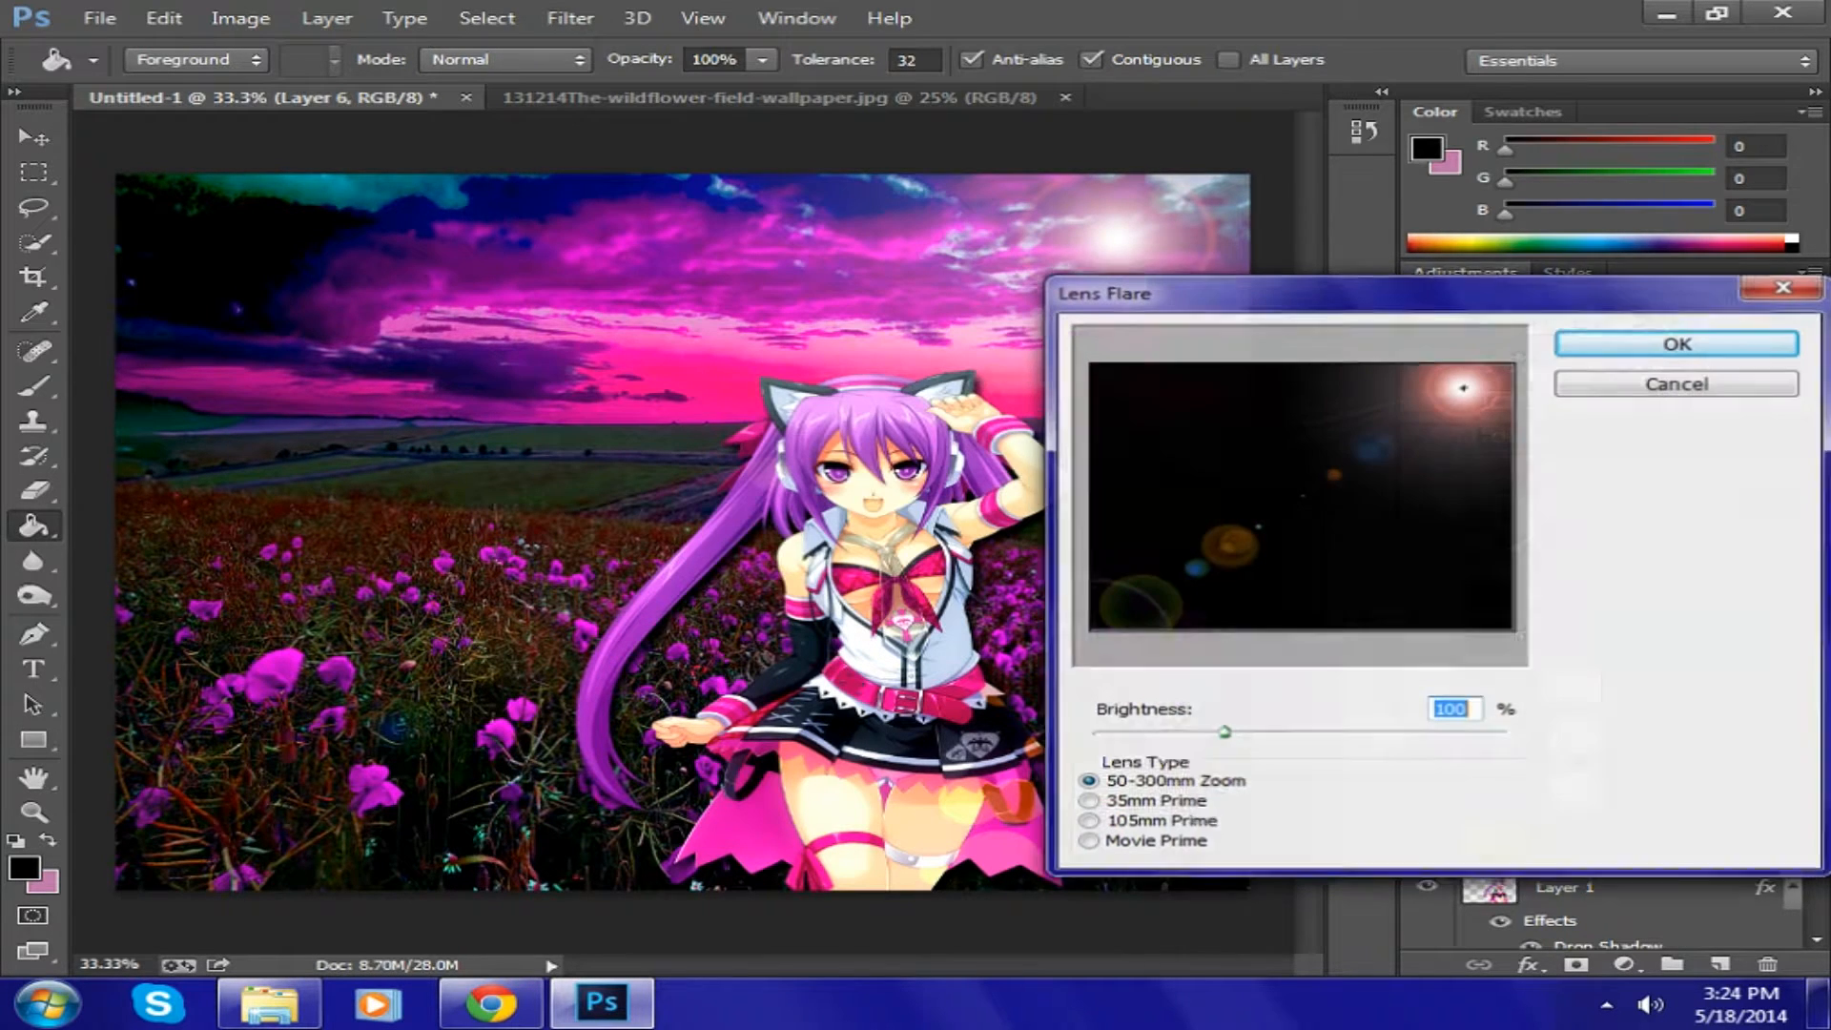
pyautogui.click(1088, 804)
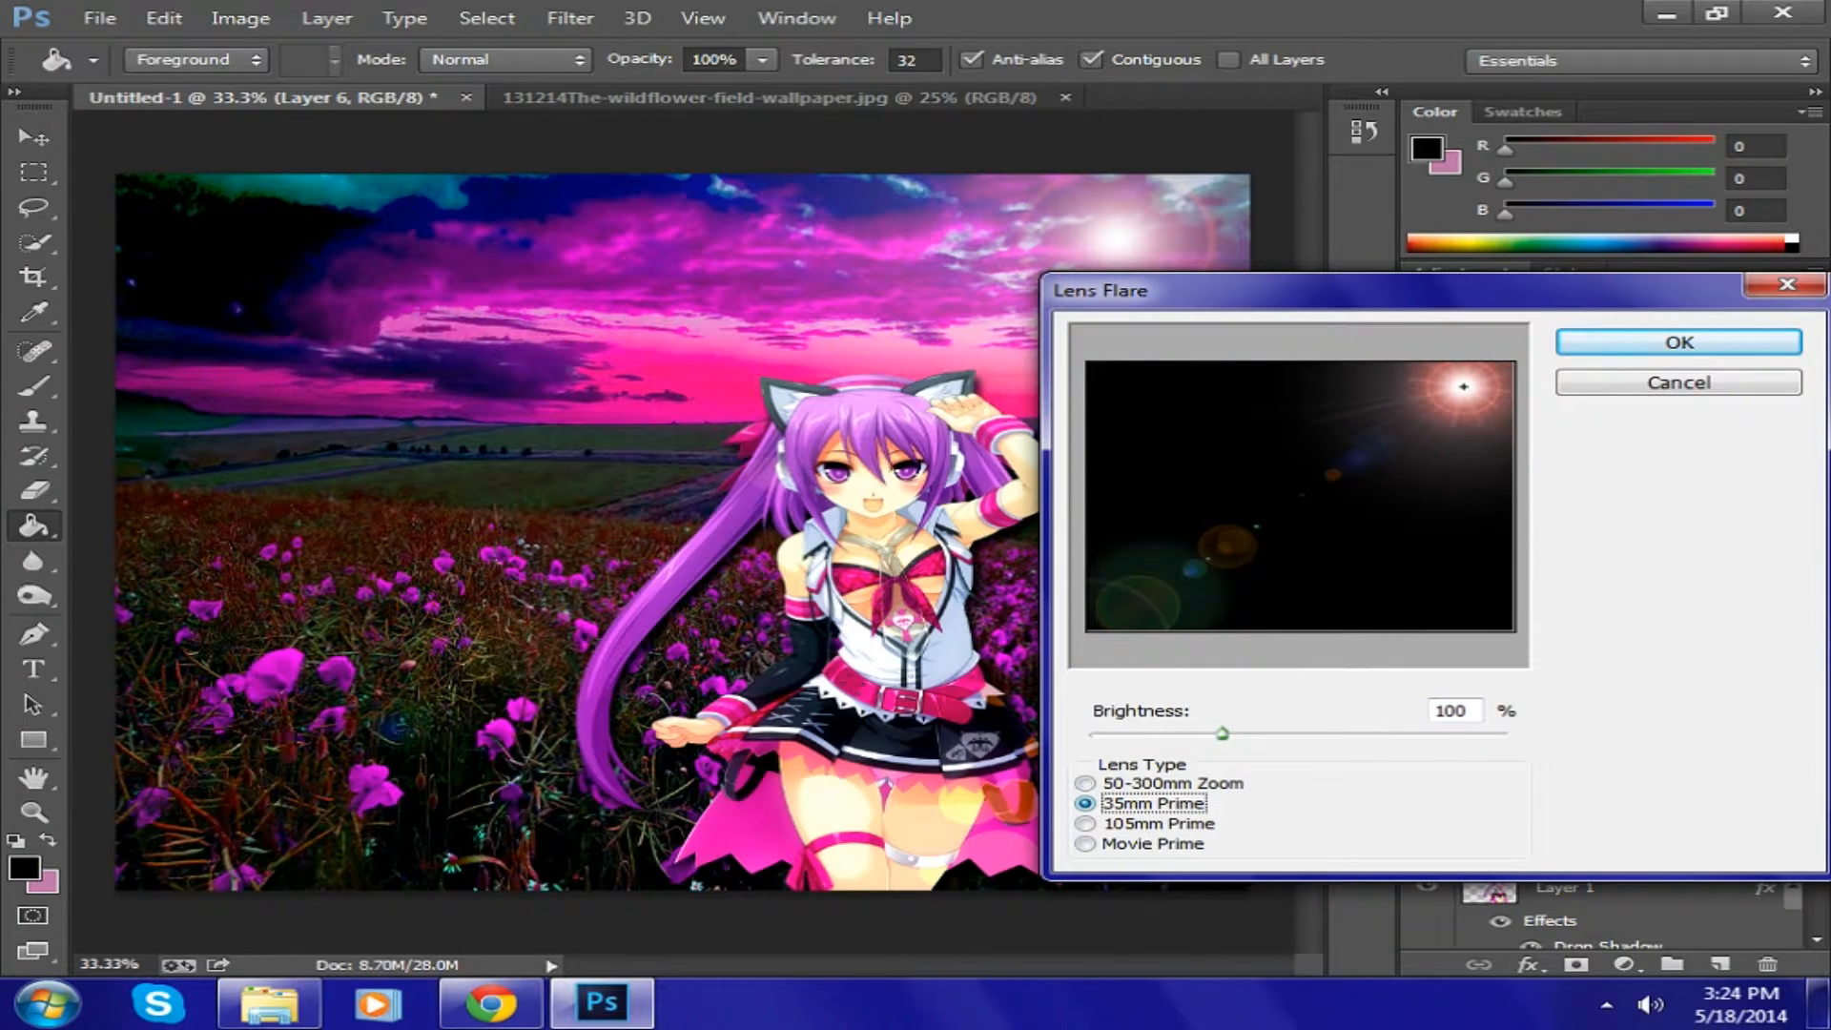
pyautogui.moveTo(1464, 387); pyautogui.dragTo(1253, 396)
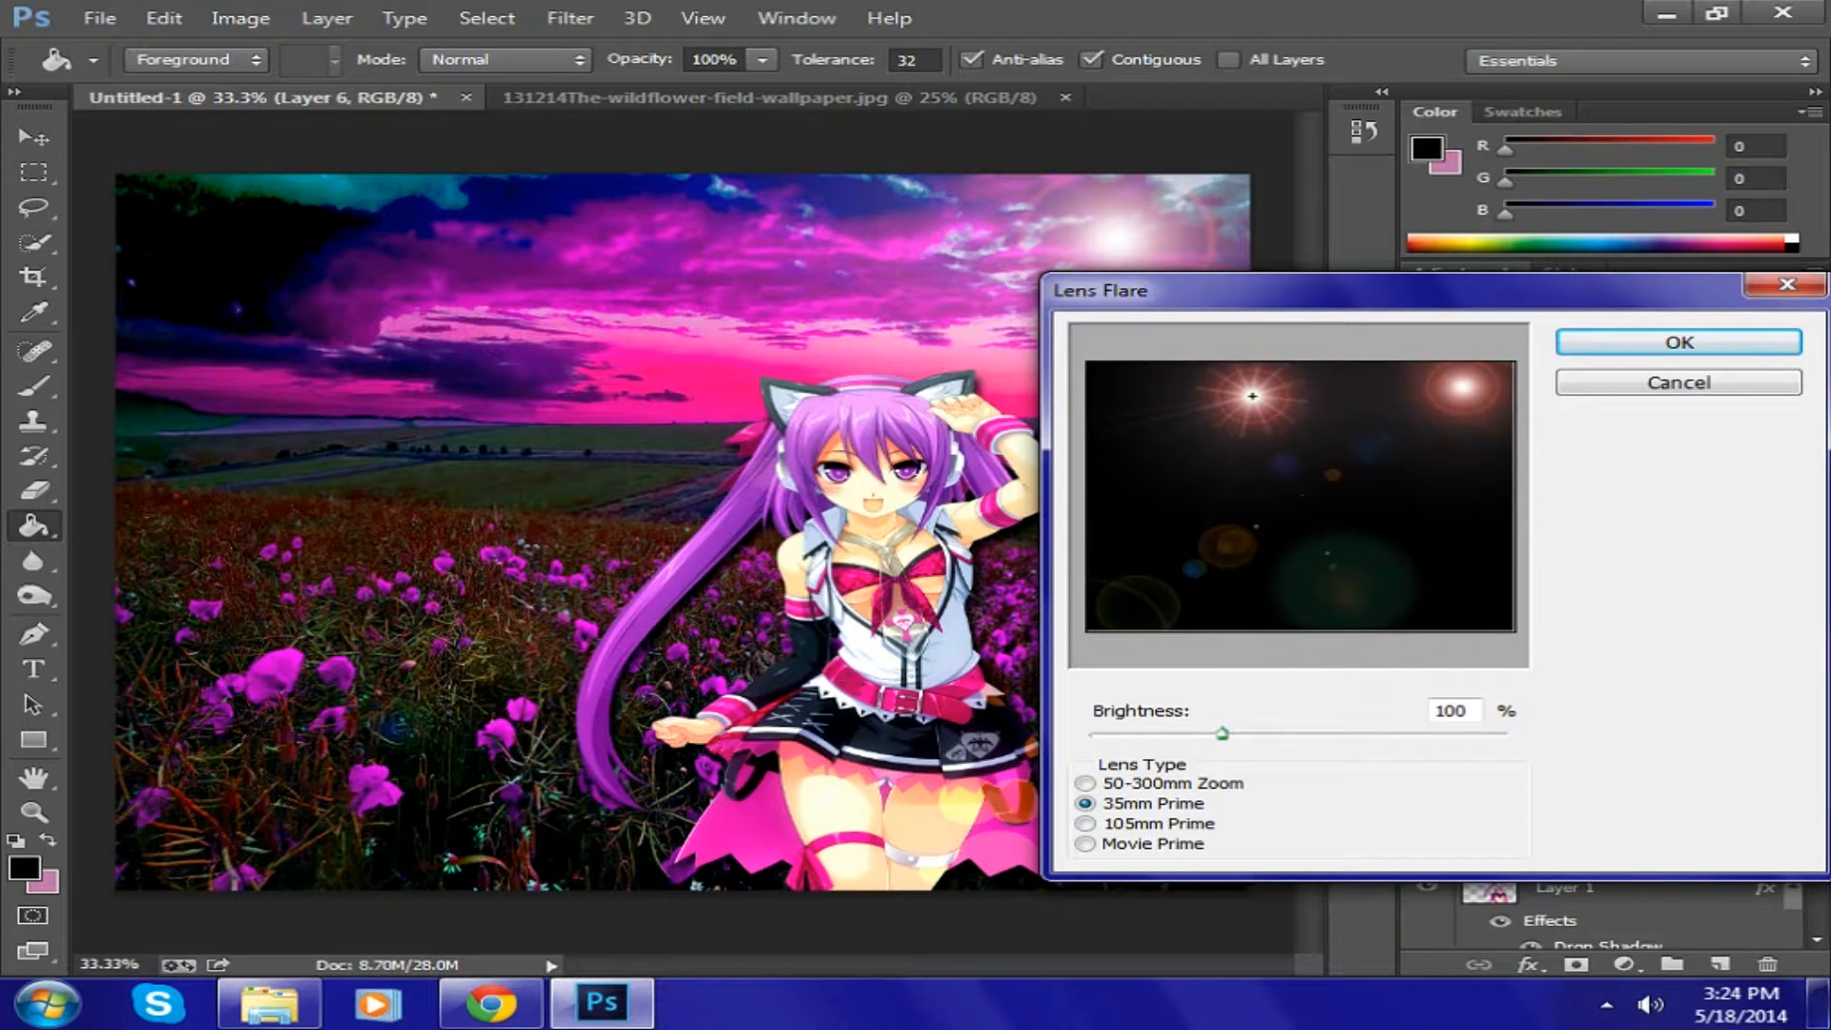
pyautogui.click(1678, 342)
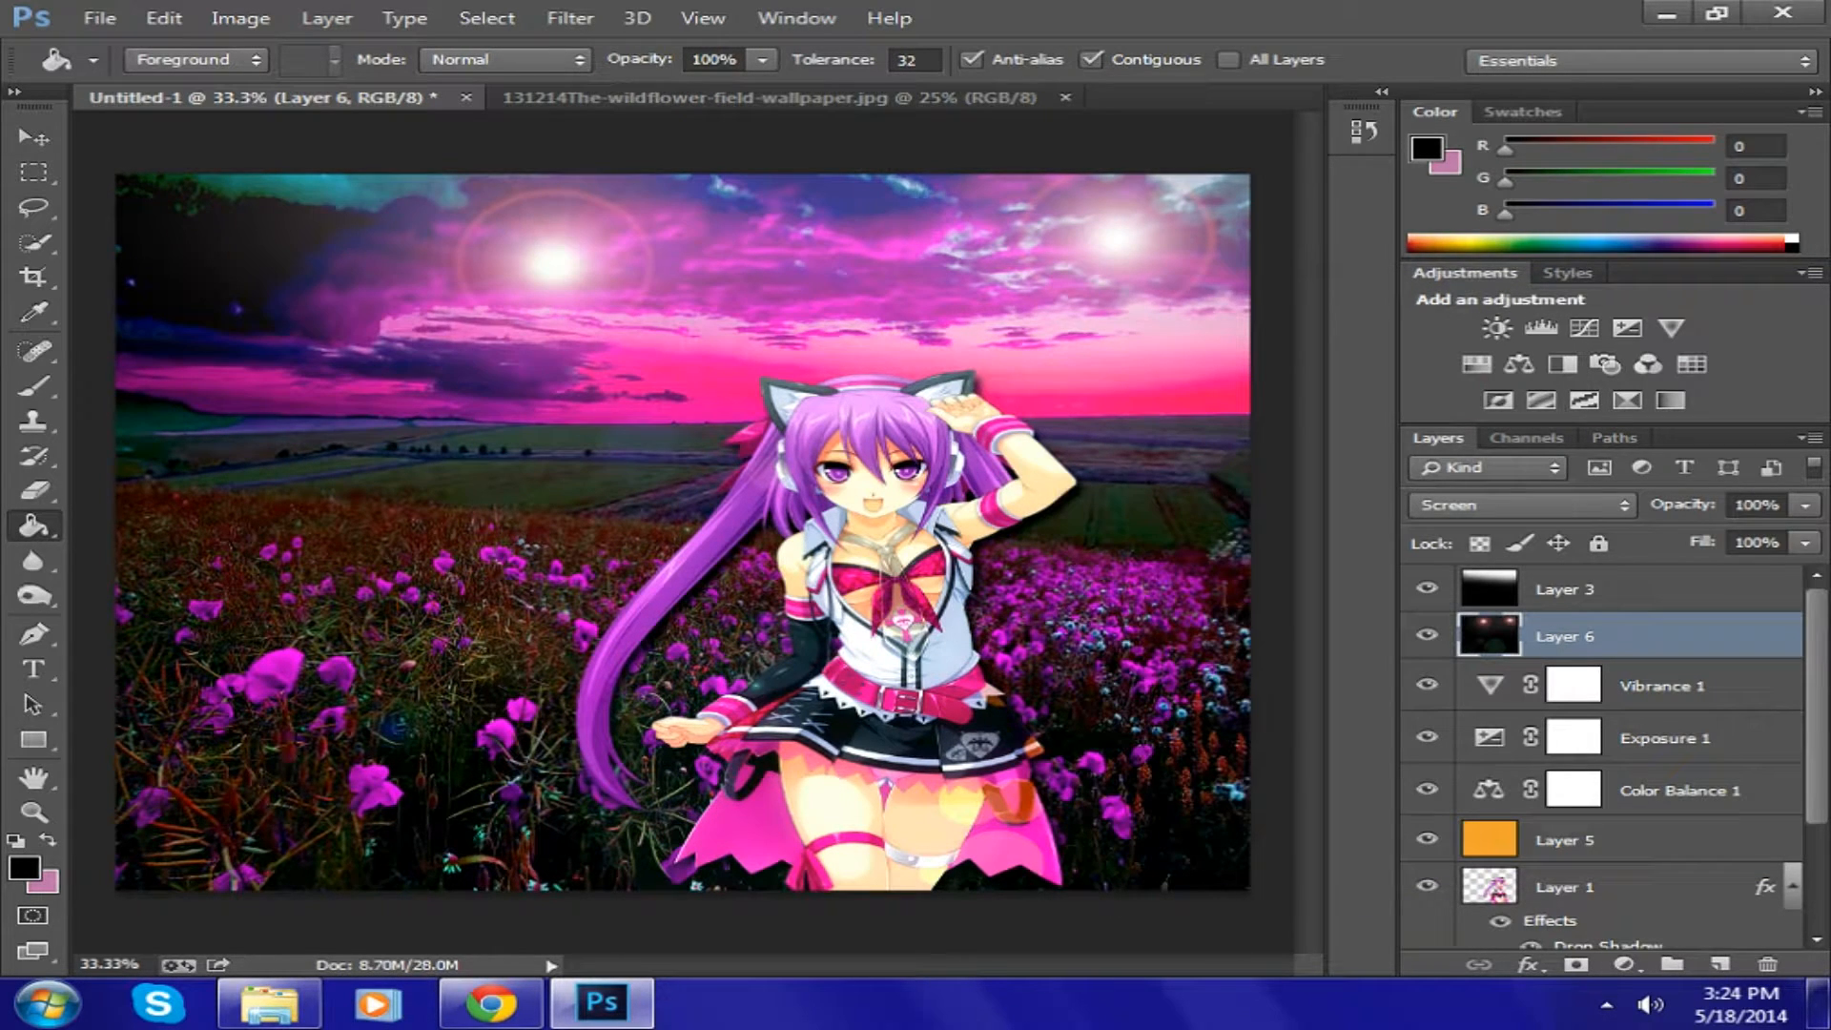
# - Try the lens flare layer at 66% opacity, compare it with full opacity, and undo the reduction
pyautogui.moveTo(1683, 504); pyautogui.dragTo(1635, 505)
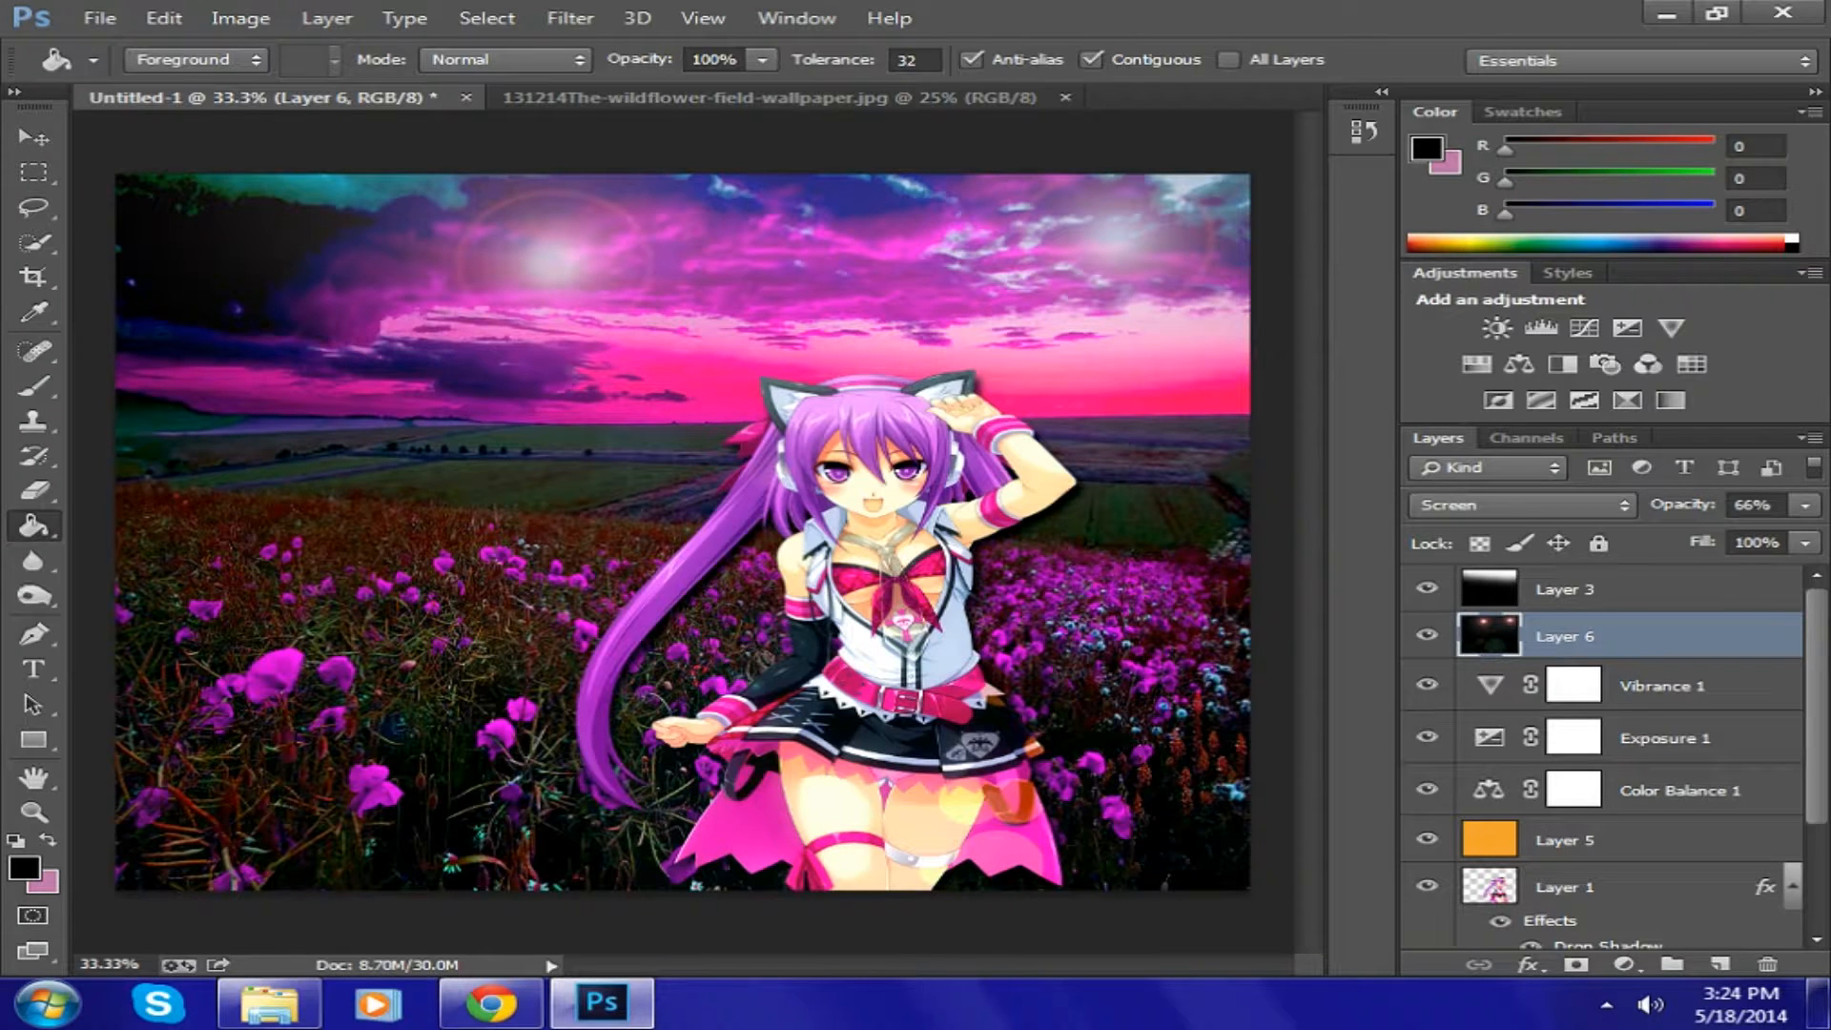
pyautogui.hotkey('ctrl', 'z')
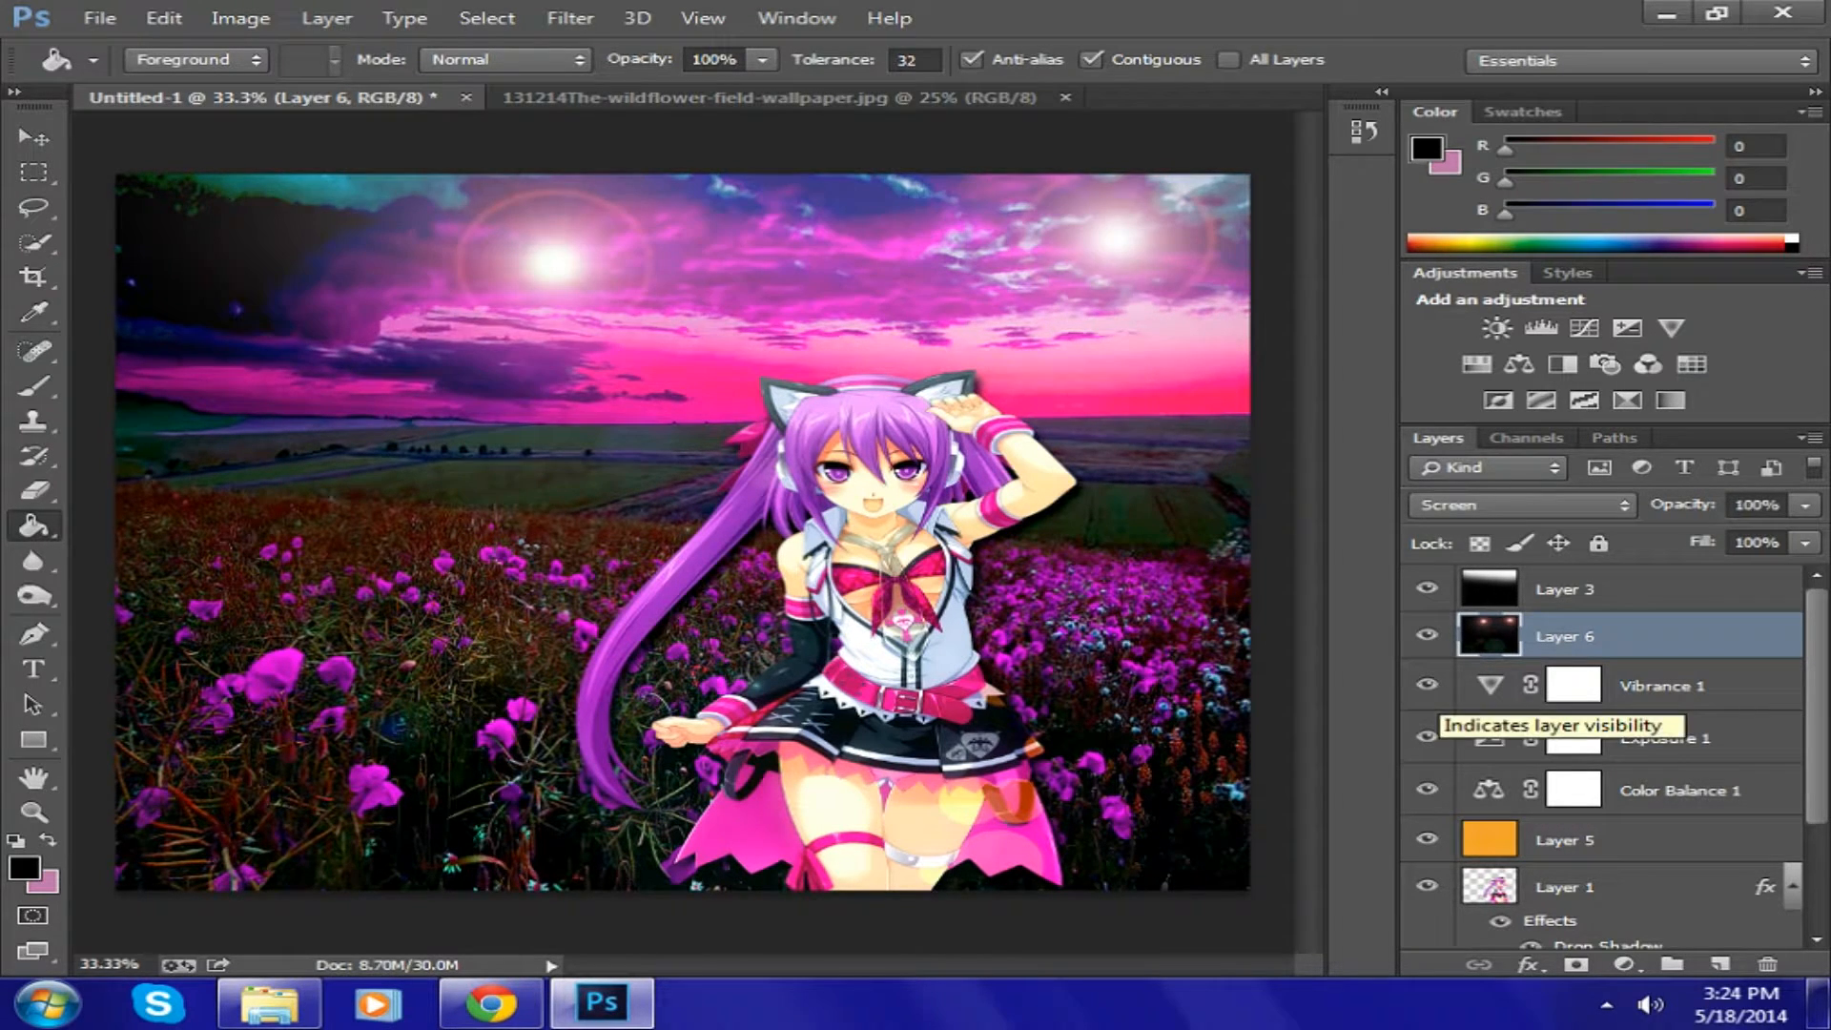
pyautogui.hotkey('ctrl', 'z')
pyautogui.hotkey('ctrl', 'z')
pyautogui.hotkey('ctrl', 'z')
pyautogui.hotkey('ctrl', 'z')
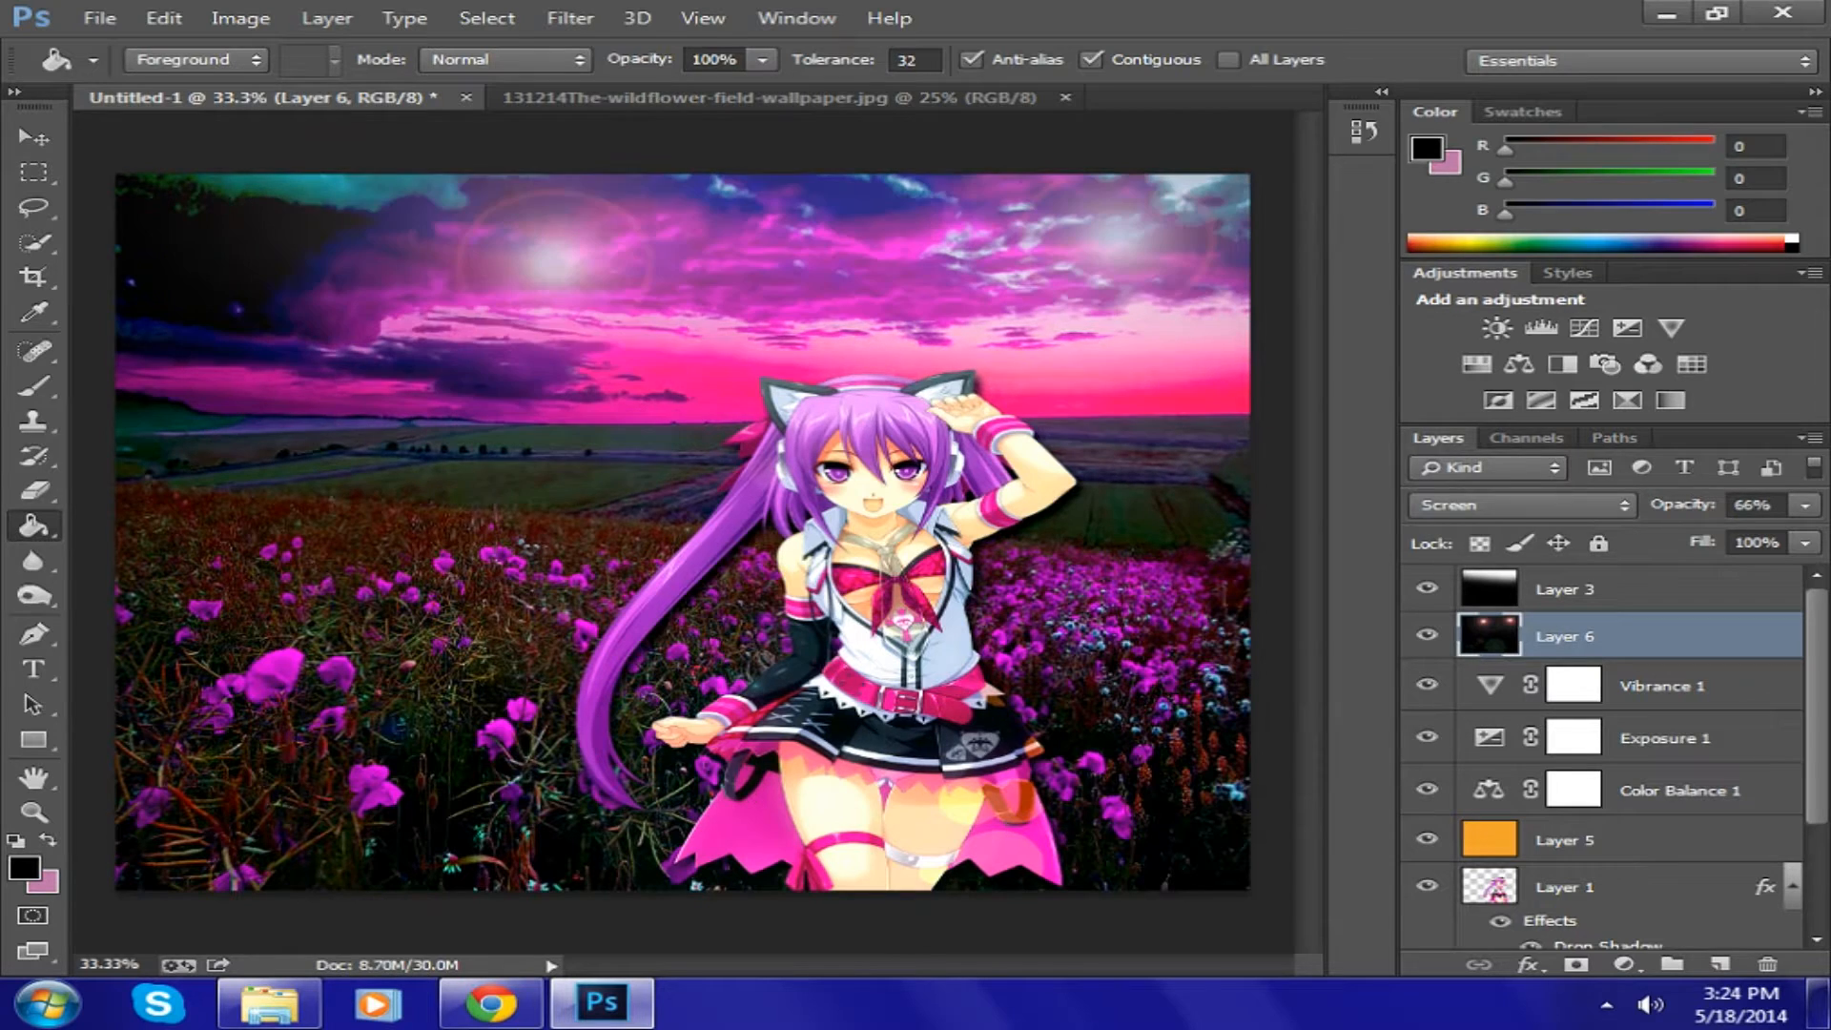
pyautogui.hotkey('ctrl', 'z')
pyautogui.hotkey('ctrl', 'z')
pyautogui.hotkey('ctrl', 'z')
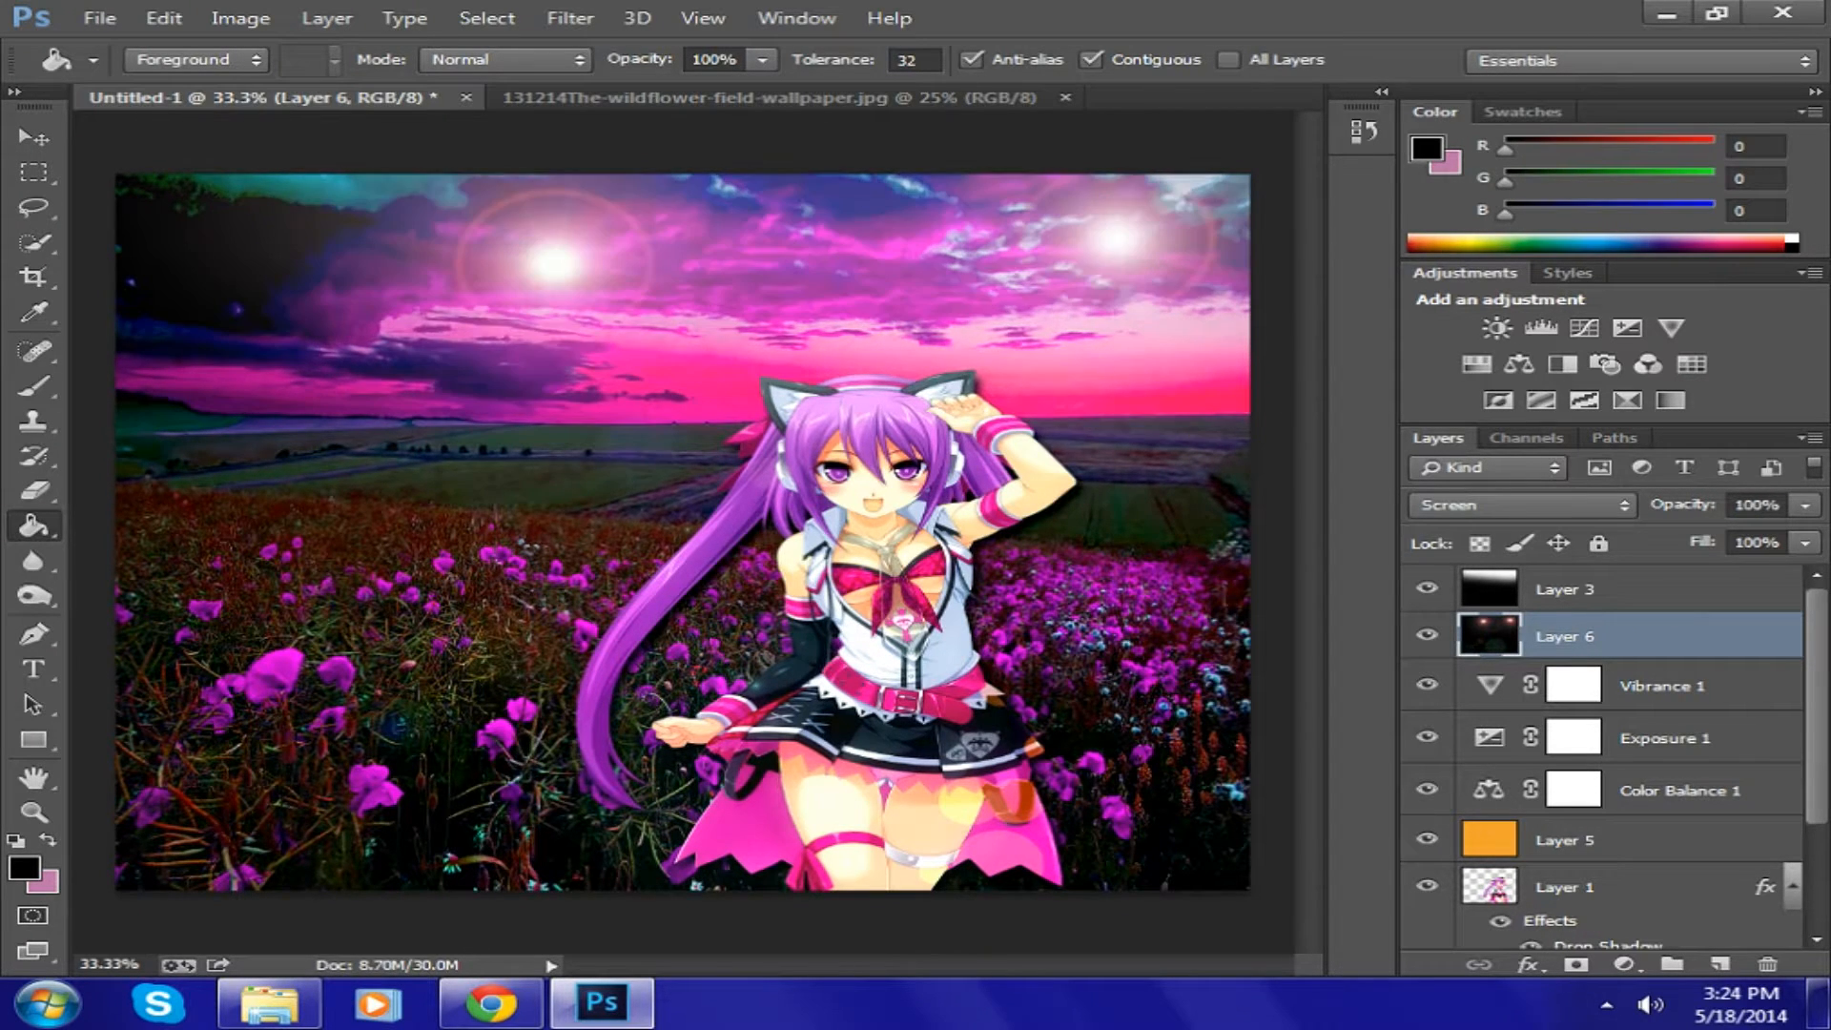
pyautogui.hotkey('ctrl', 'z')
pyautogui.hotkey('ctrl', 'z')
pyautogui.hotkey('ctrl', 'z')
# - Select the flower-field background, Layer 2, and activate the Blur tool for it
pyautogui.scroll(-3, 1603, 754)
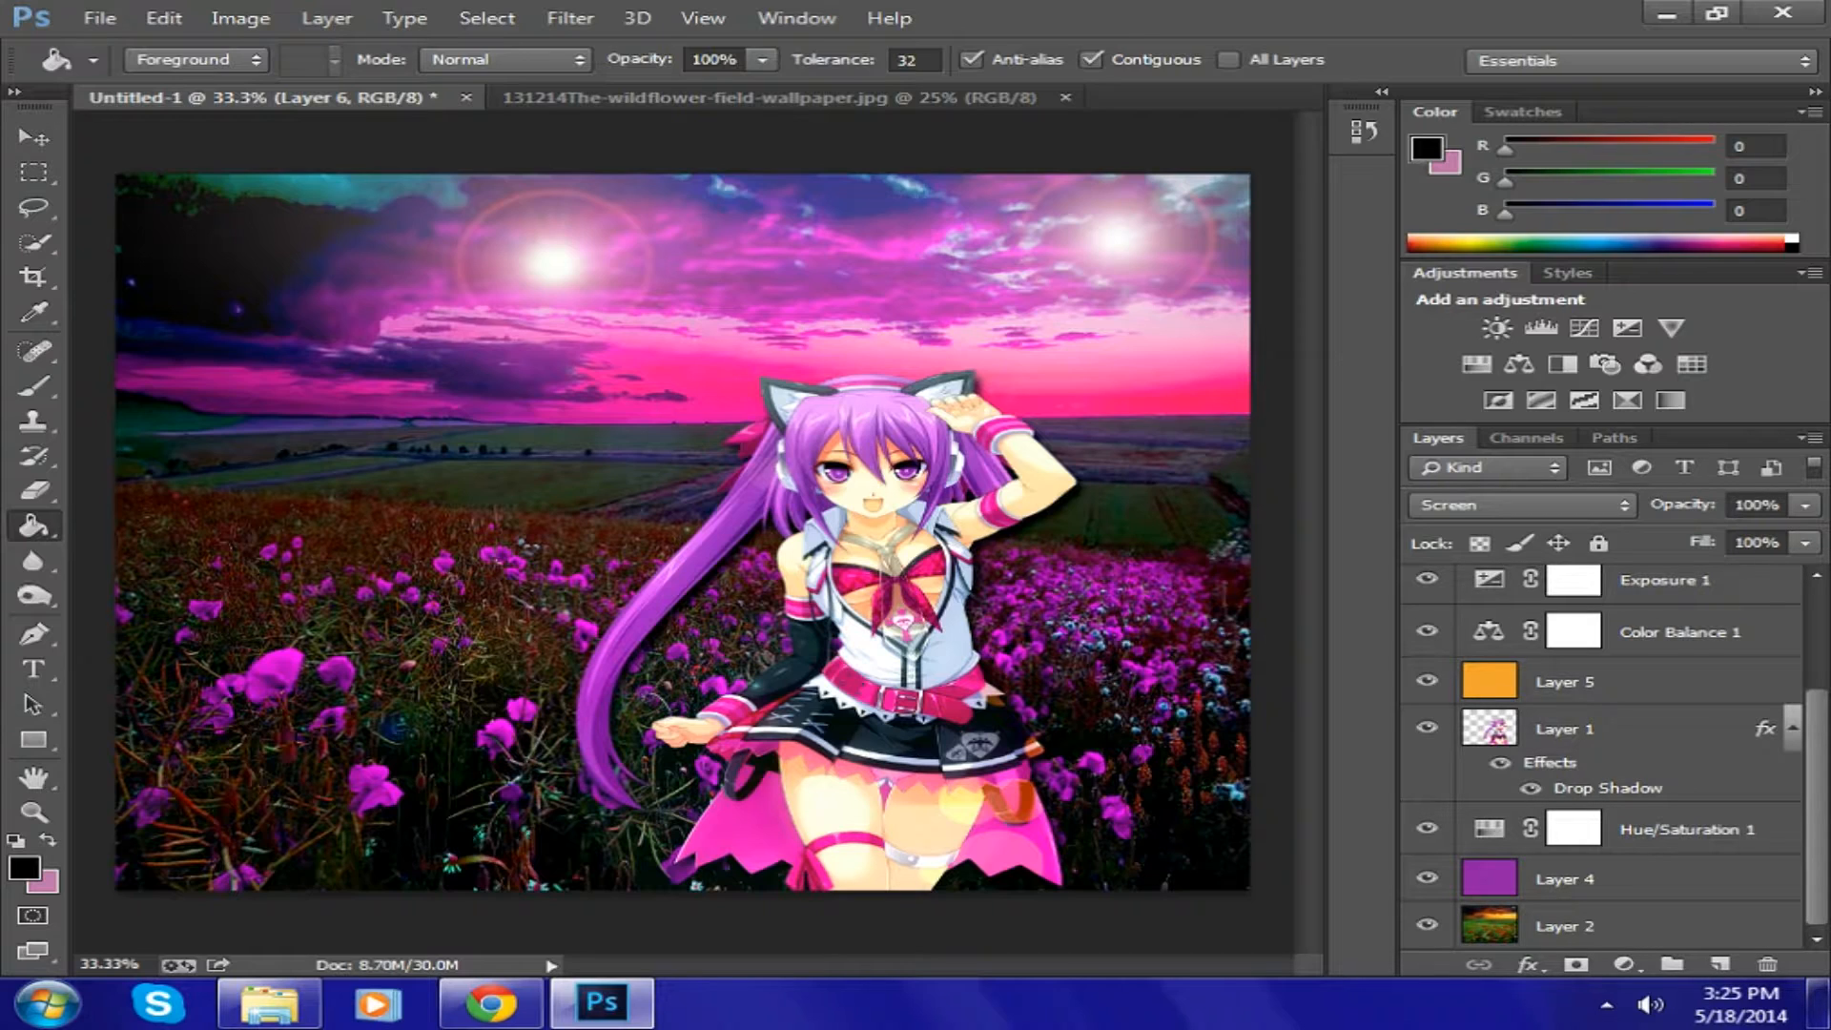
pyautogui.click(1612, 926)
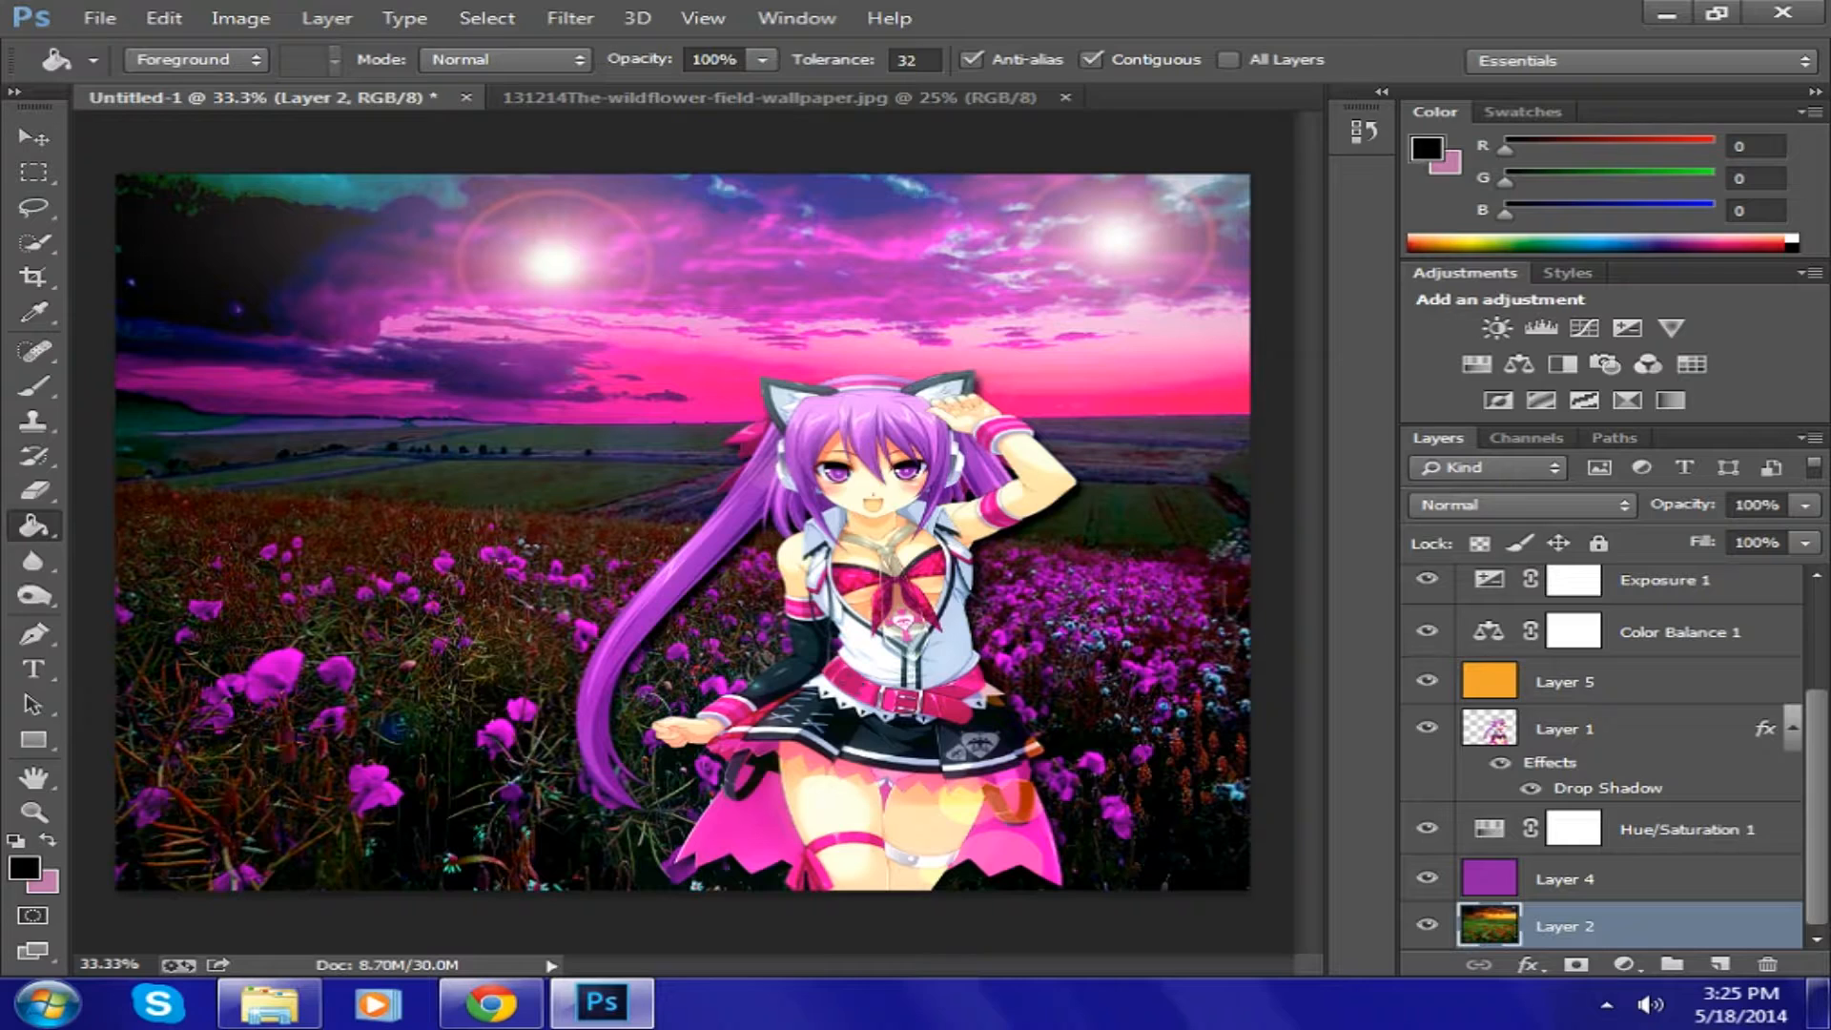
pyautogui.click(34, 561)
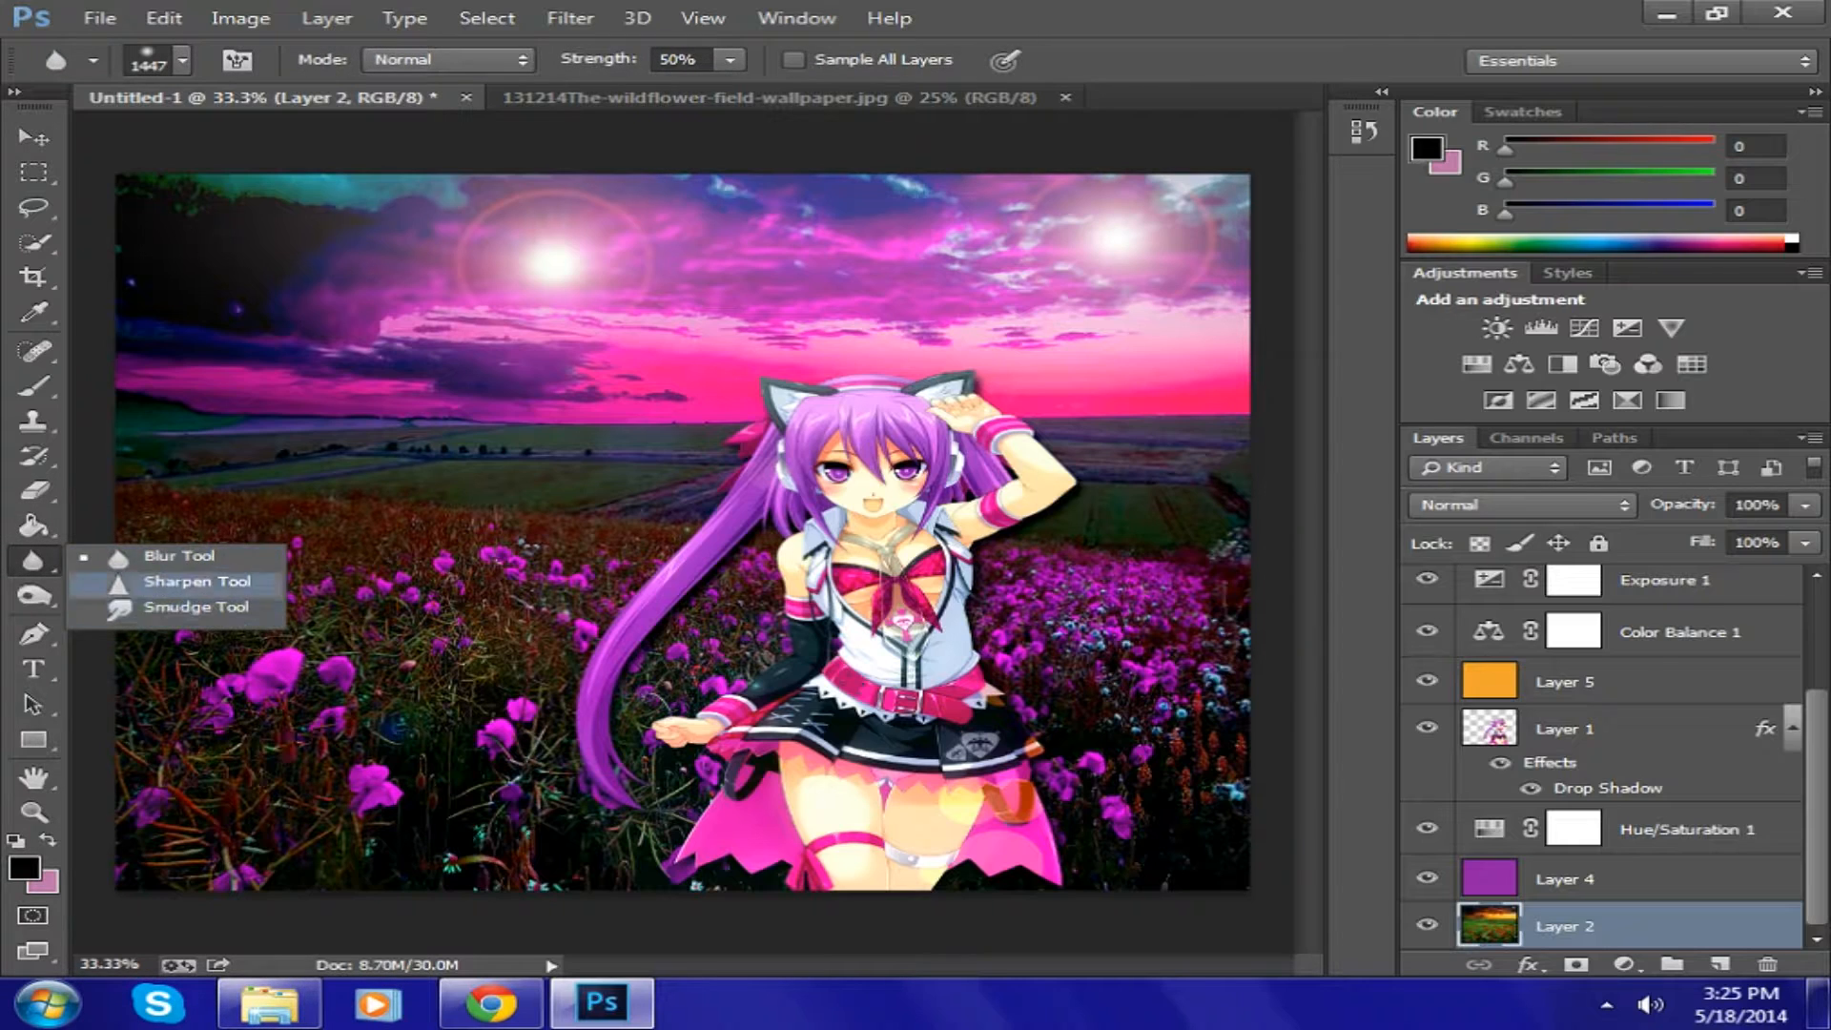
pyautogui.click(179, 555)
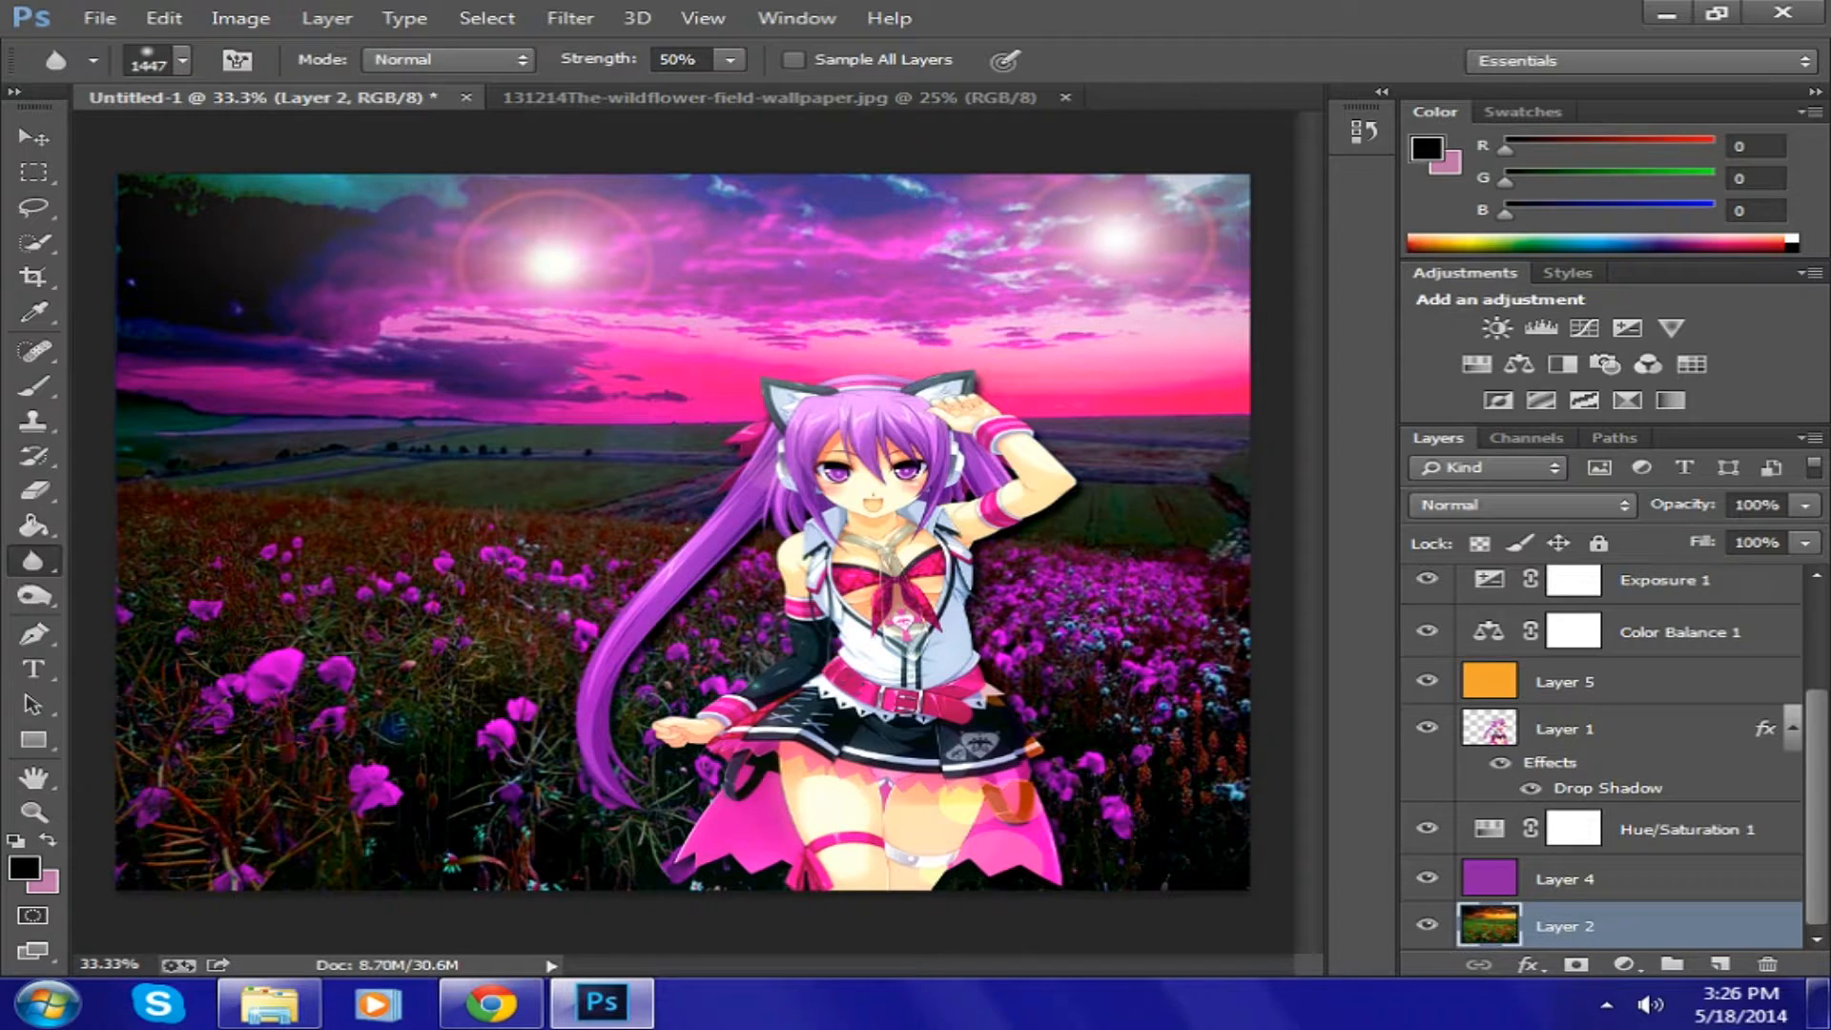
# - Open the Drop Shadow settings of the character's Layer 1 and move the dialog clear of the artwork
pyautogui.scroll(3, 1602, 753)
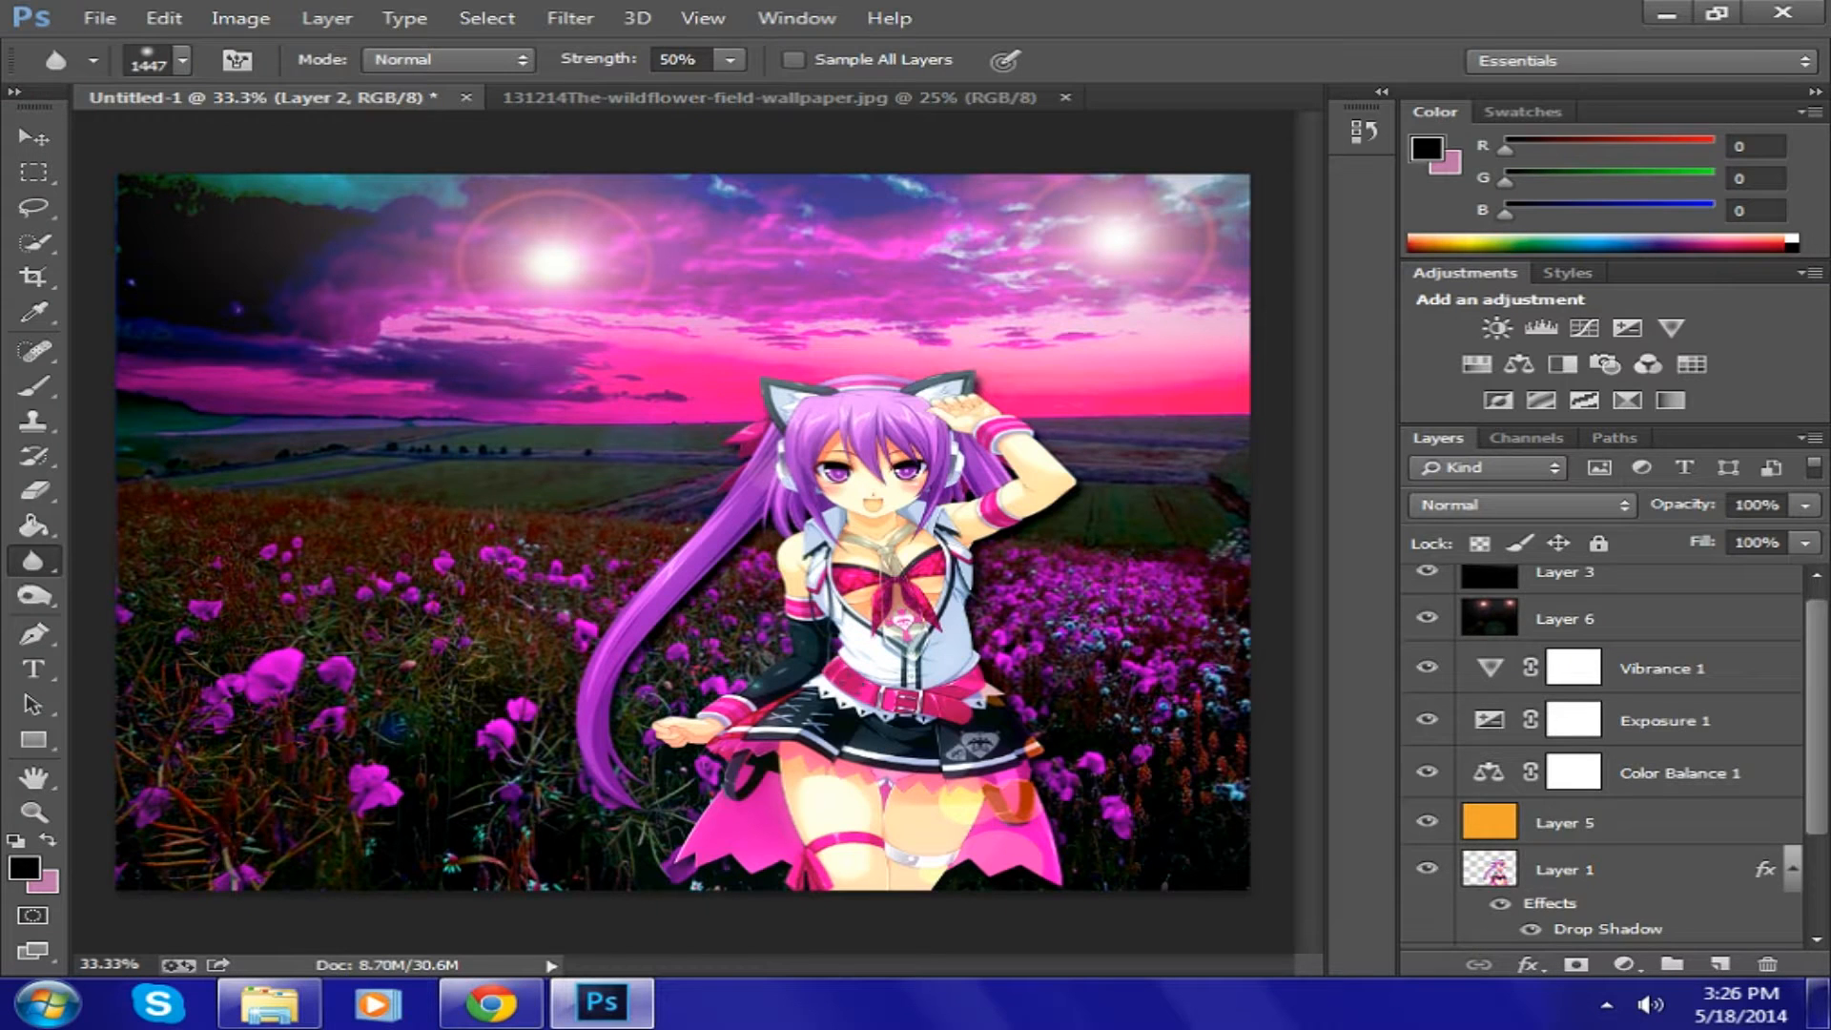
pyautogui.scroll(-3, 1602, 753)
pyautogui.click(1565, 729)
pyautogui.rightClick(1565, 729)
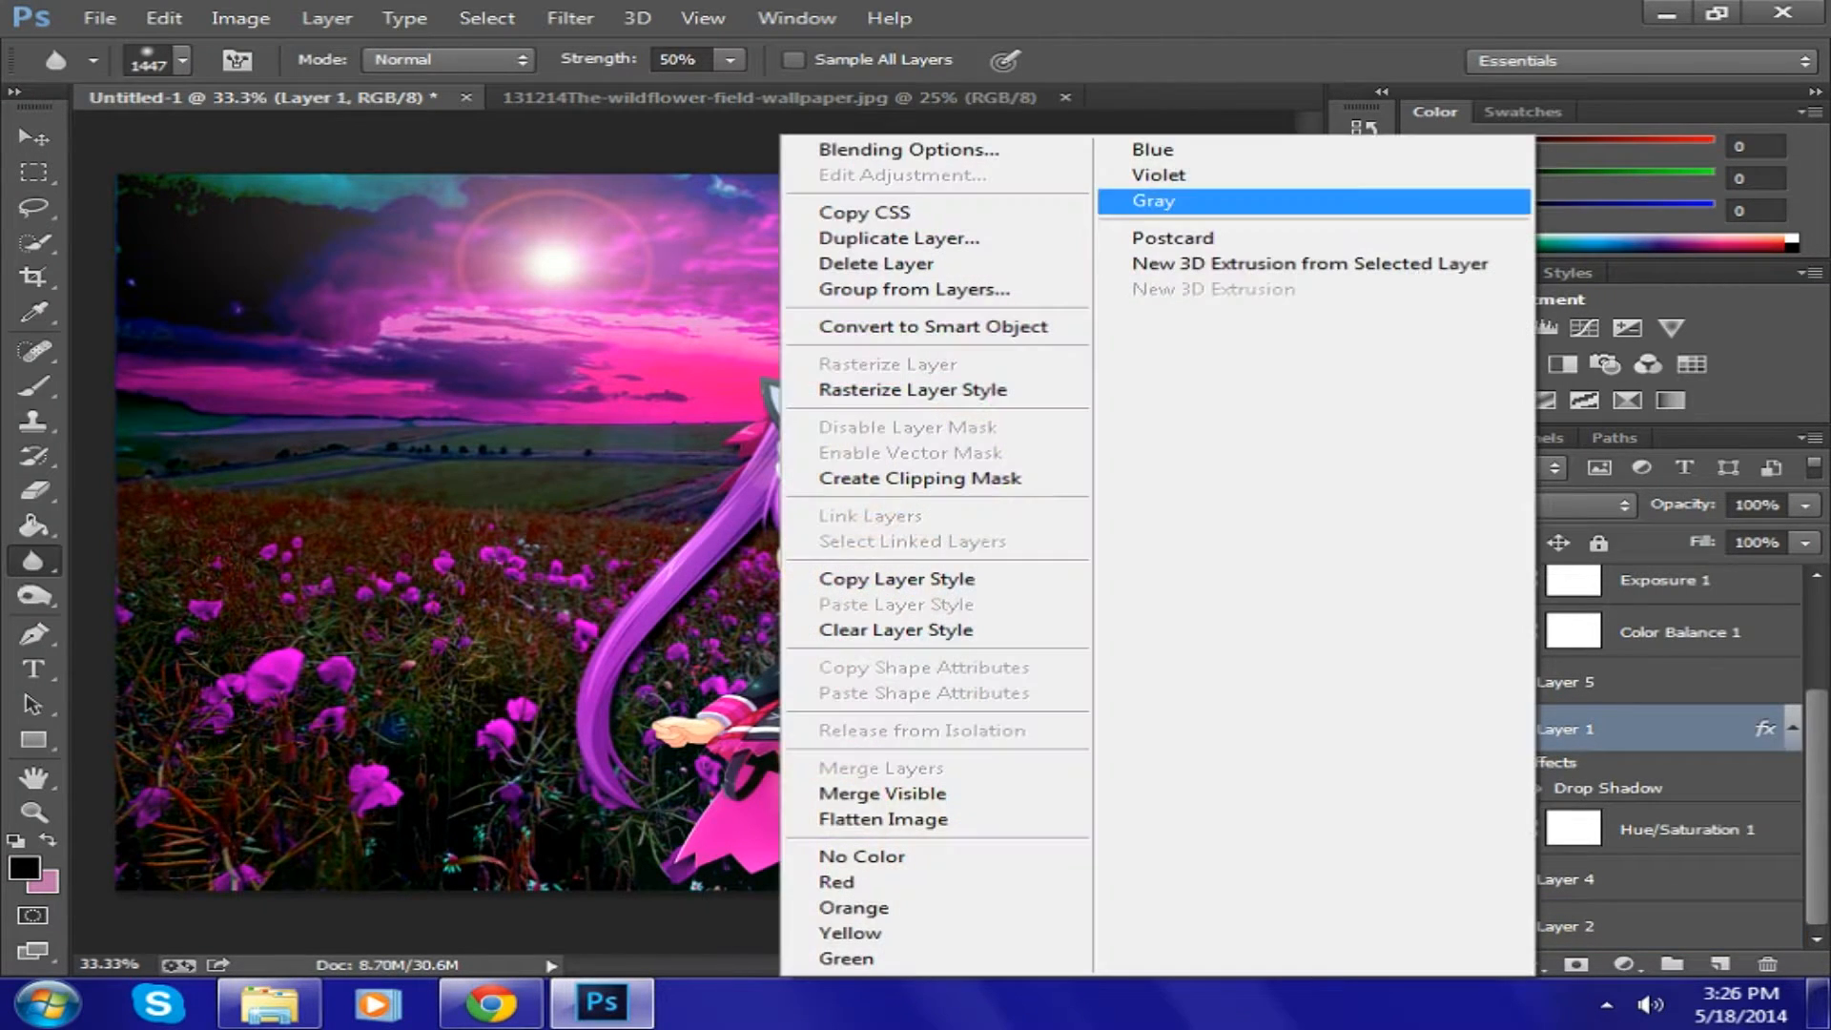
pyautogui.click(908, 150)
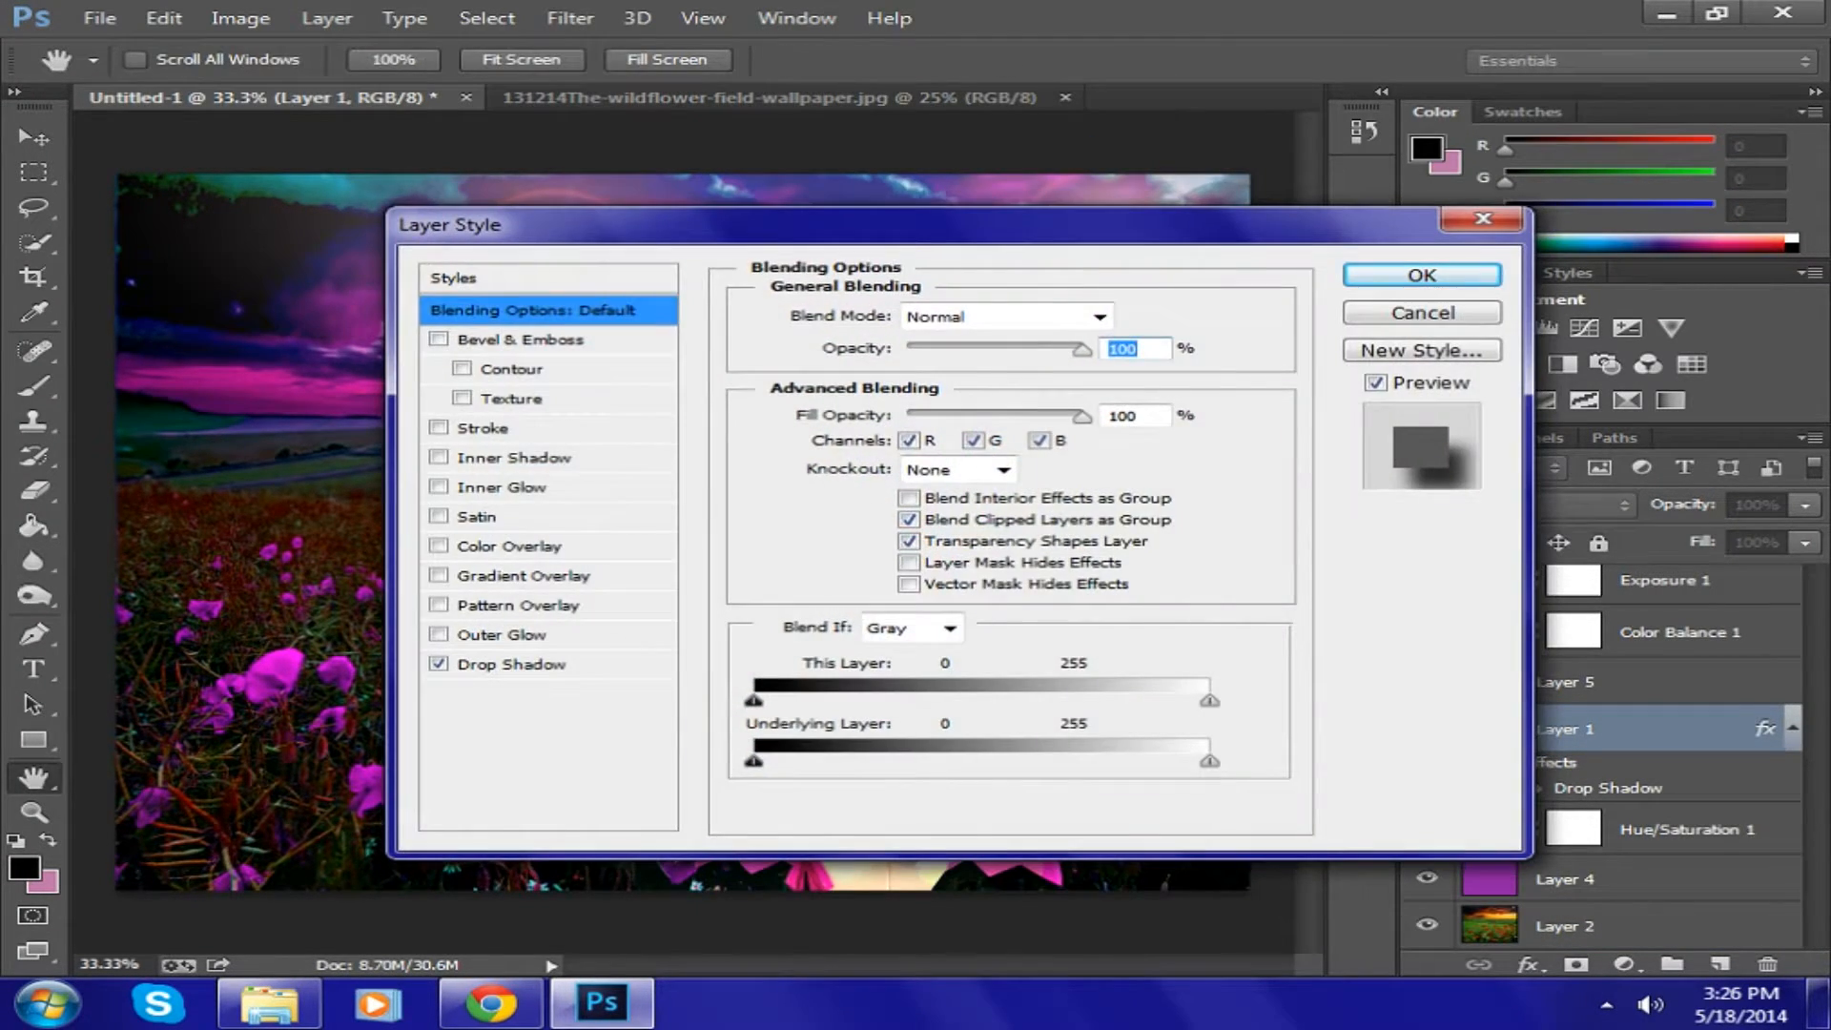
pyautogui.moveTo(668, 224); pyautogui.dragTo(1148, 161)
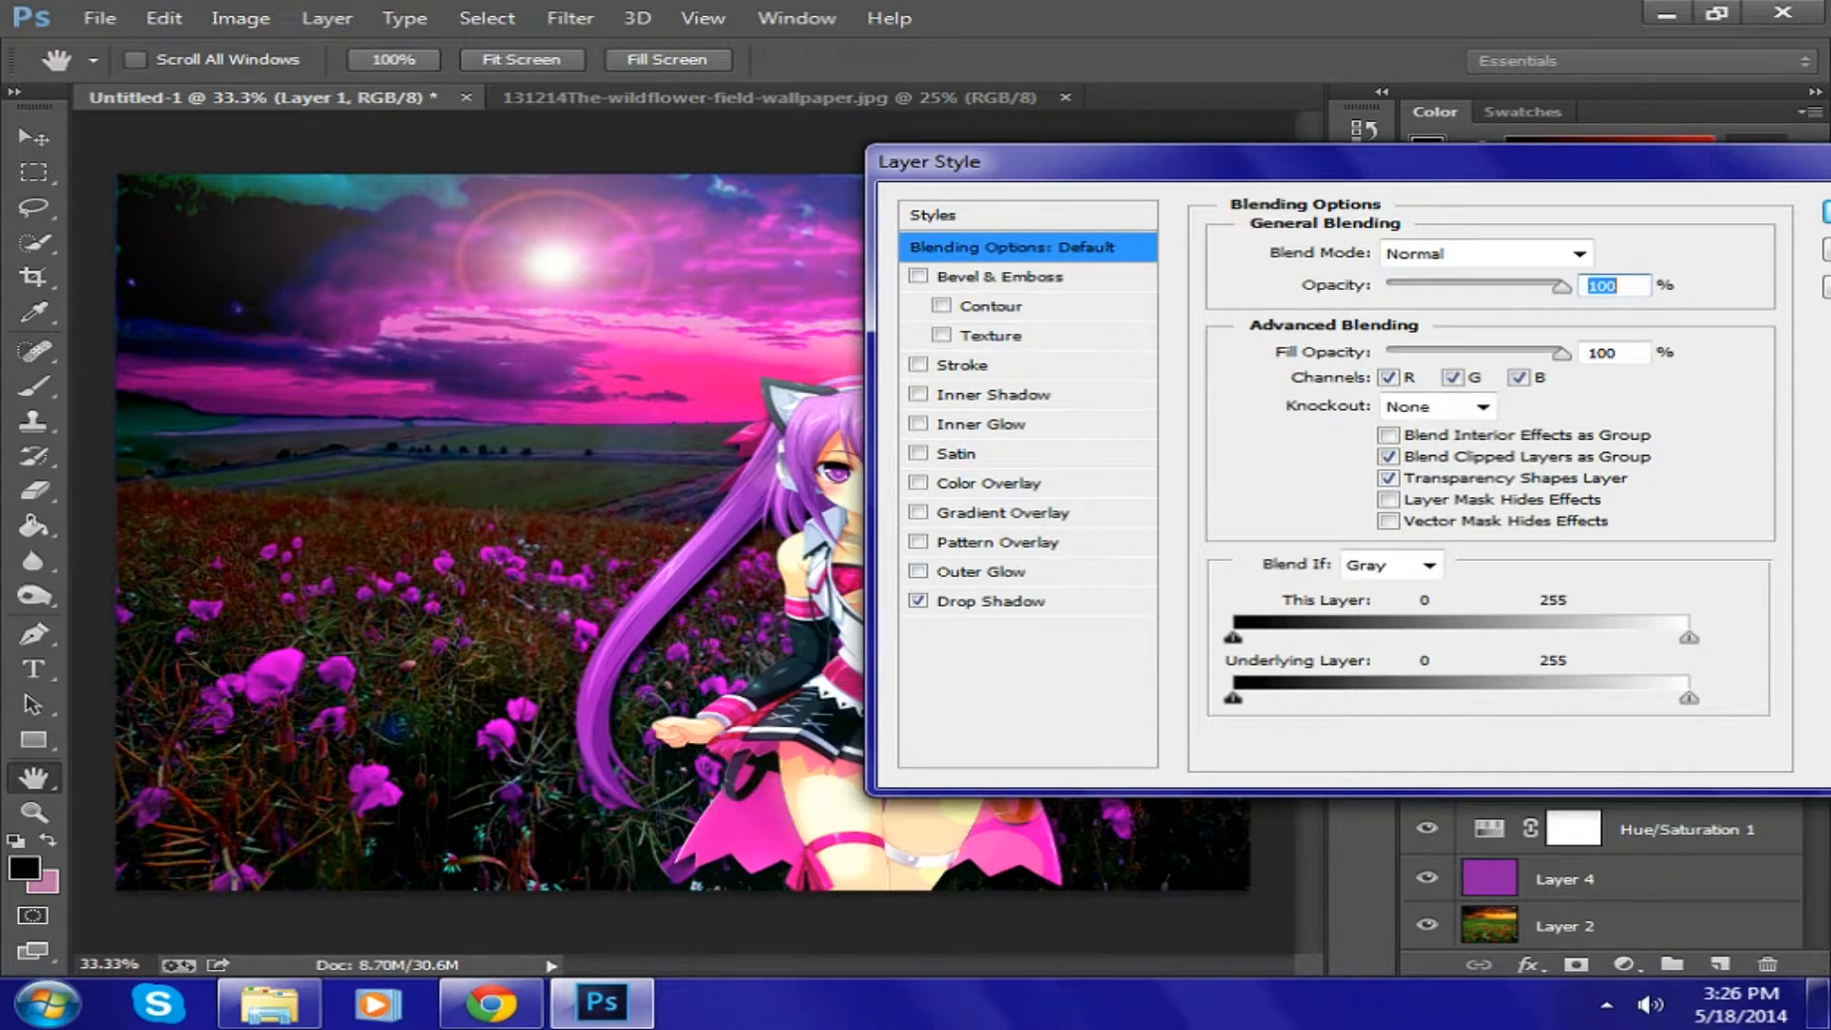
pyautogui.click(991, 602)
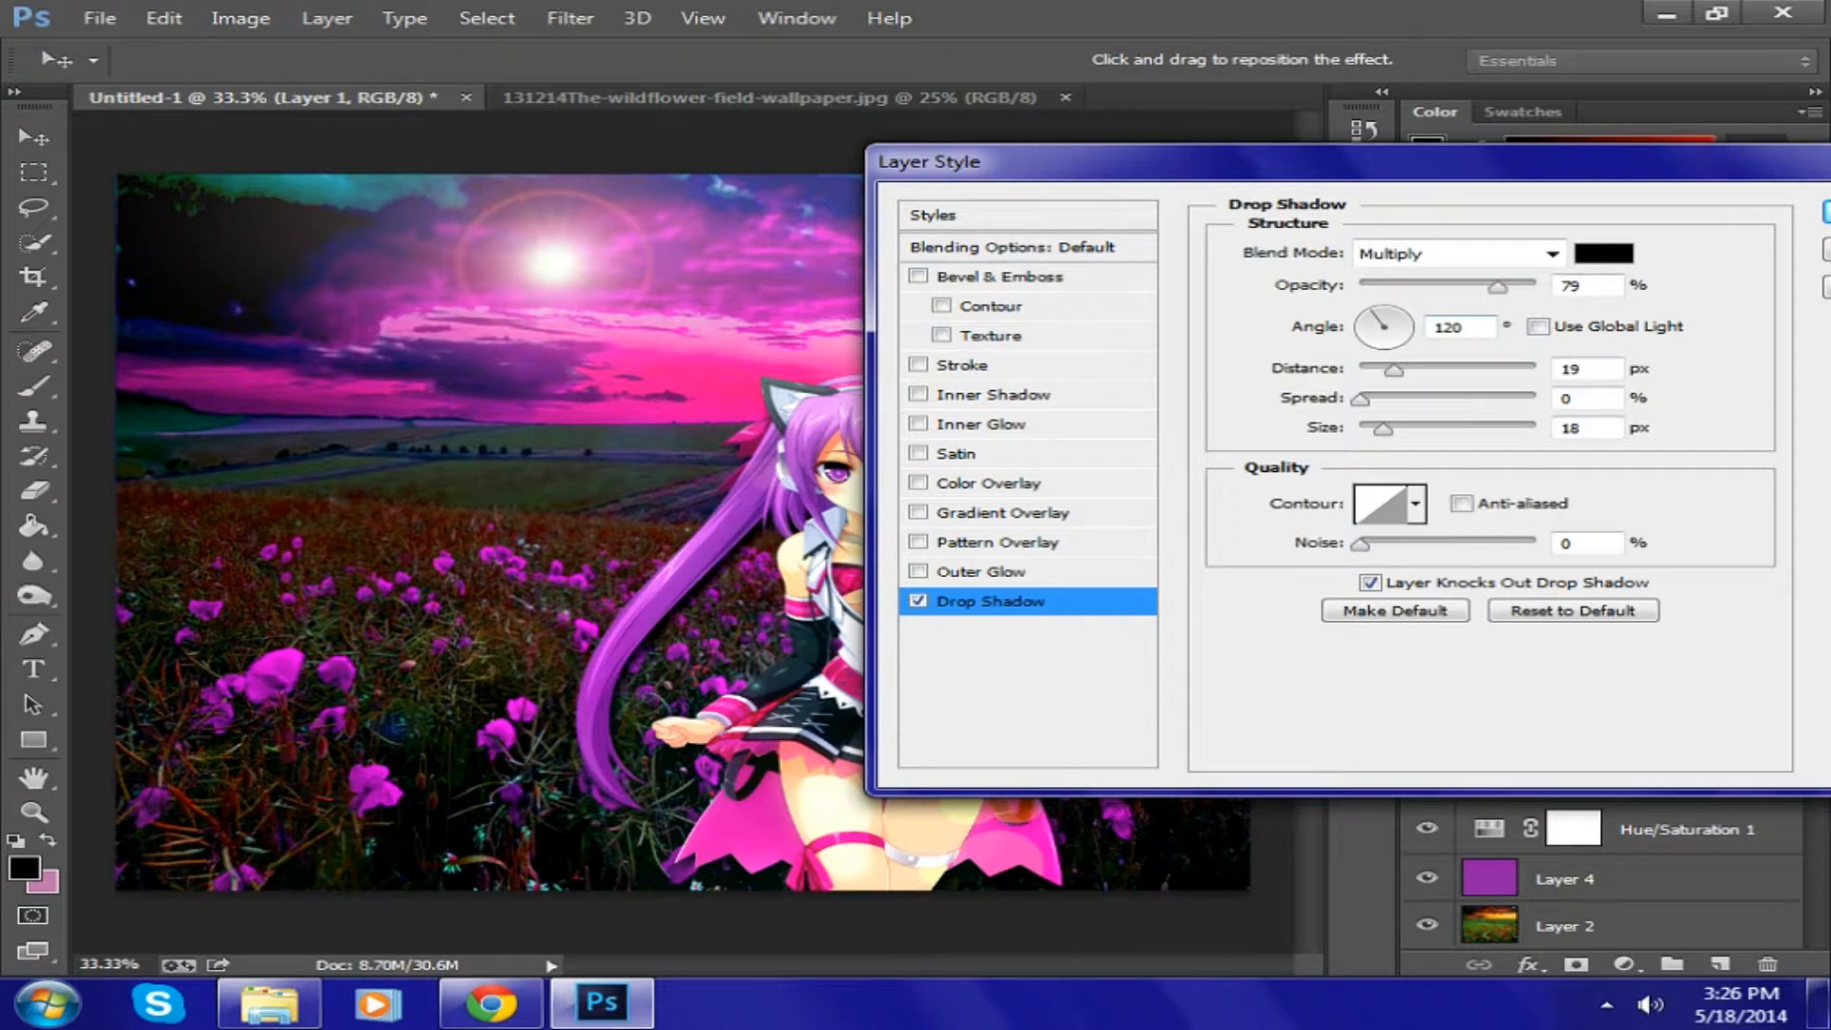
pyautogui.moveTo(1240, 162); pyautogui.dragTo(1435, 166)
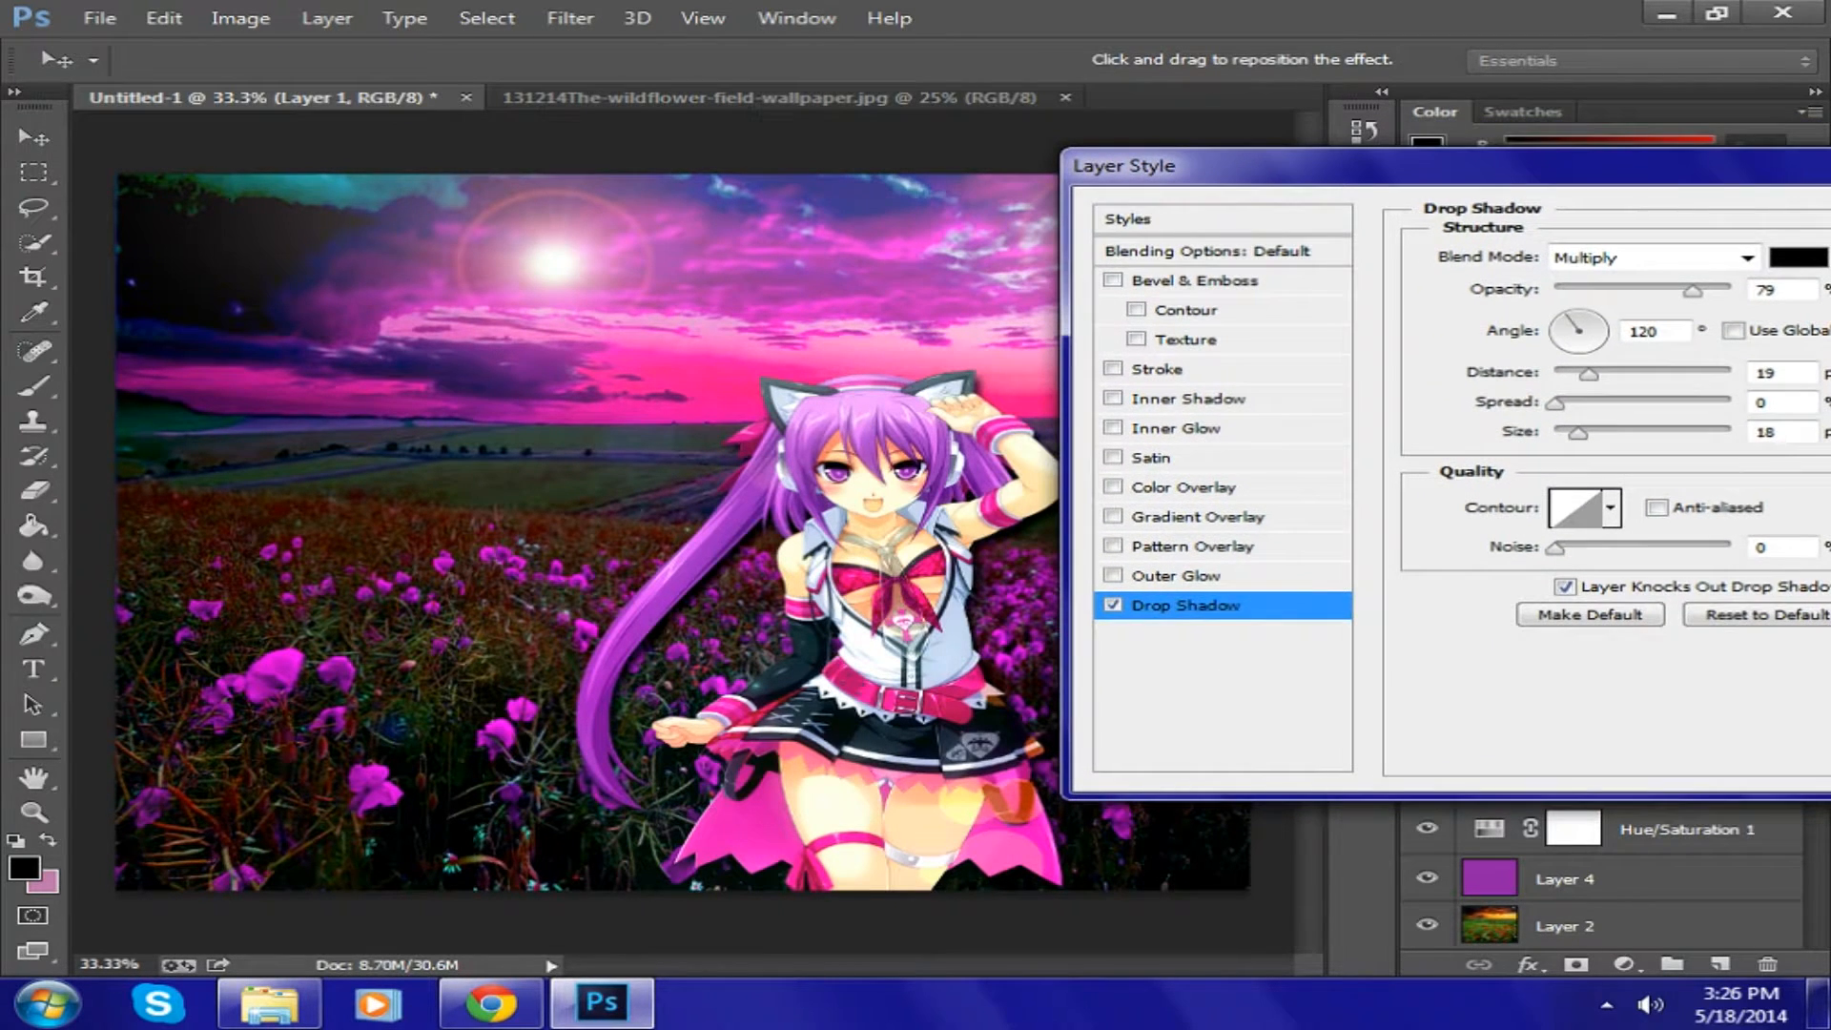
# - Try several light angles for the character's drop shadow and set the angle to 80°
pyautogui.moveTo(1567, 314); pyautogui.dragTo(1599, 315)
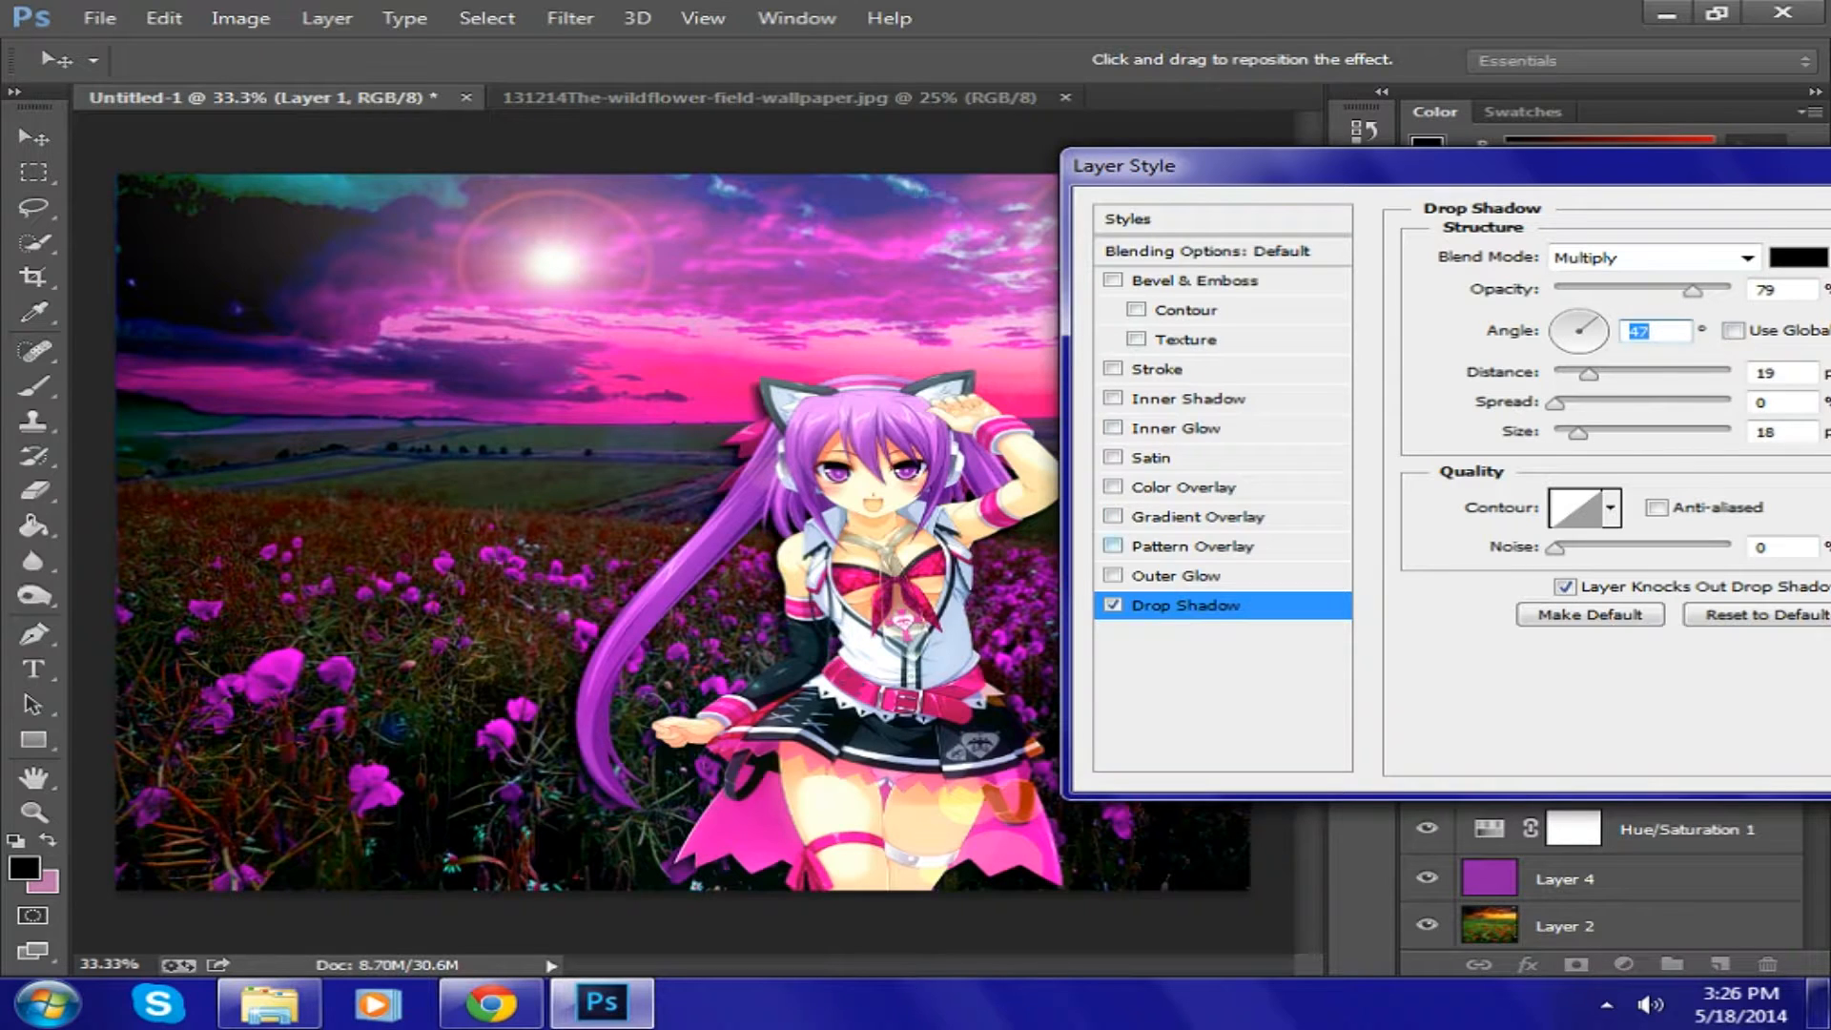
pyautogui.write('60')
pyautogui.doubleClick(1638, 331)
pyautogui.write('94')
pyautogui.press('Up')
pyautogui.press('Up')
pyautogui.press('Down')
pyautogui.press('Down')
pyautogui.press('Down')
pyautogui.press('Down')
pyautogui.press('Down')
pyautogui.press('Down')
pyautogui.press('Down')
pyautogui.press('Down')
pyautogui.press('Down')
pyautogui.write('80')
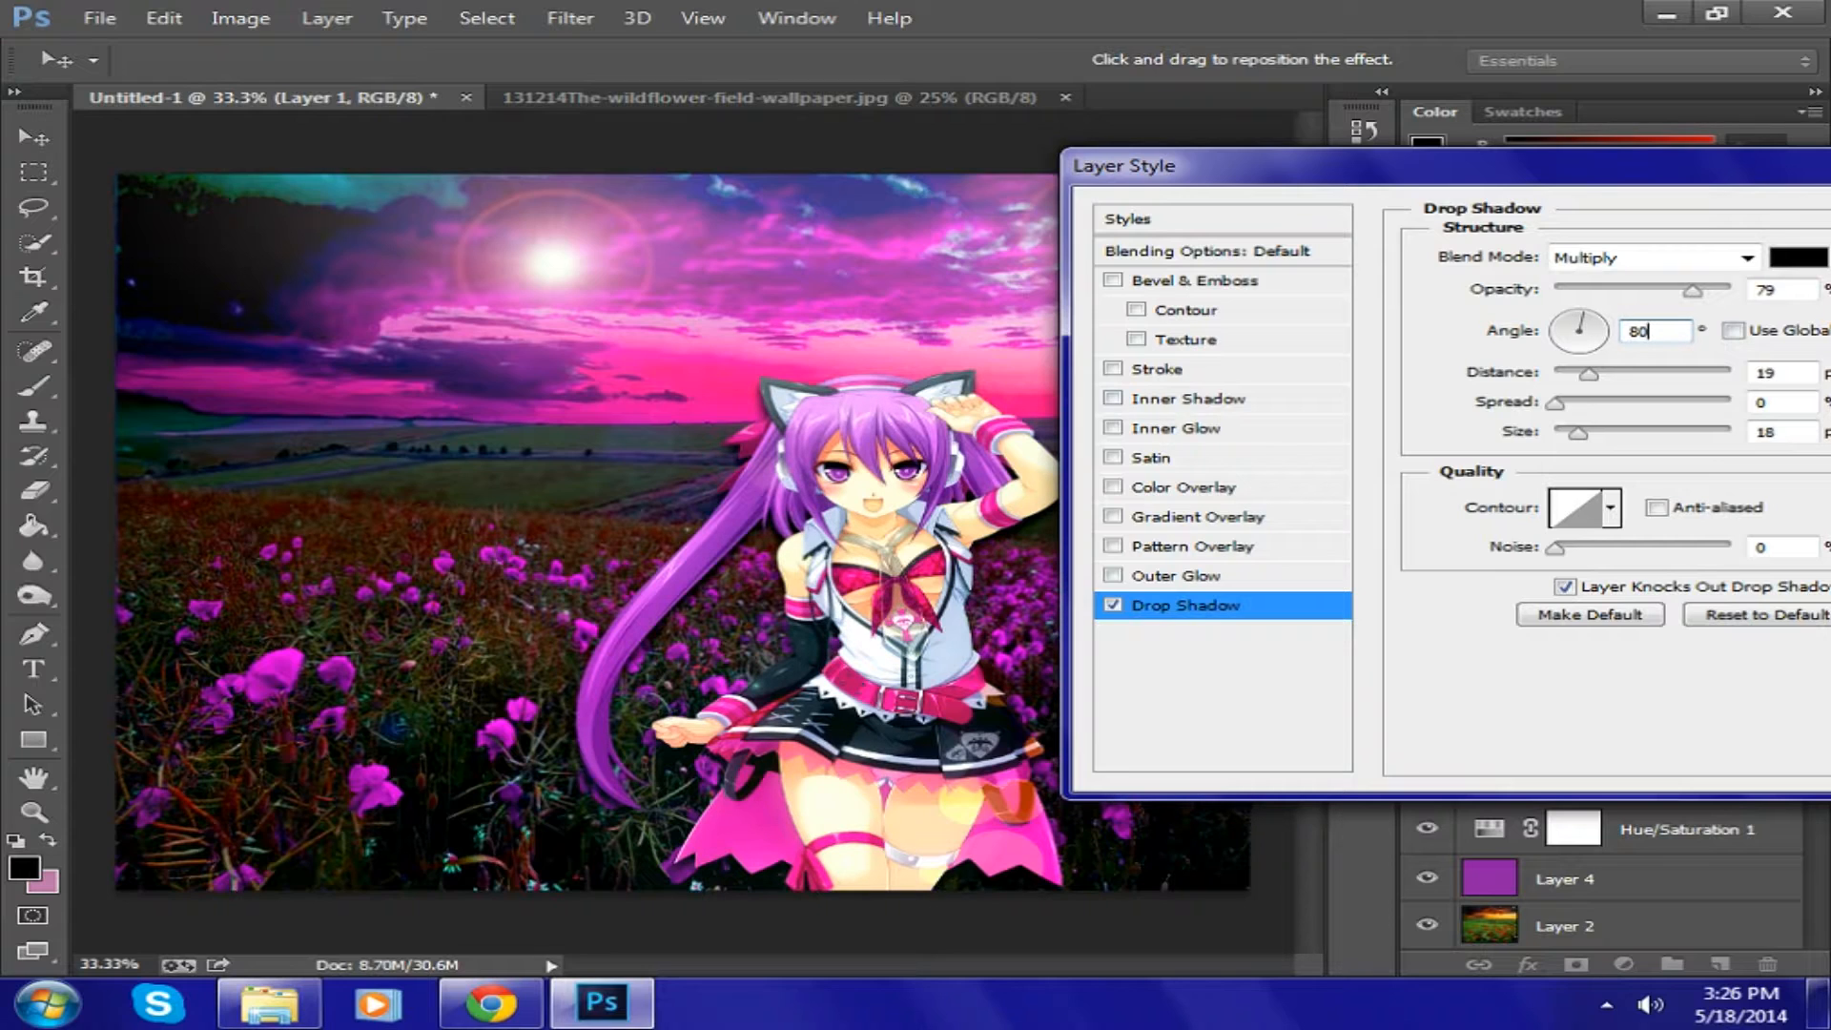
# - Increase the drop shadow's distance to 59 px and apply the layer style
pyautogui.moveTo(1589, 374); pyautogui.dragTo(1651, 374)
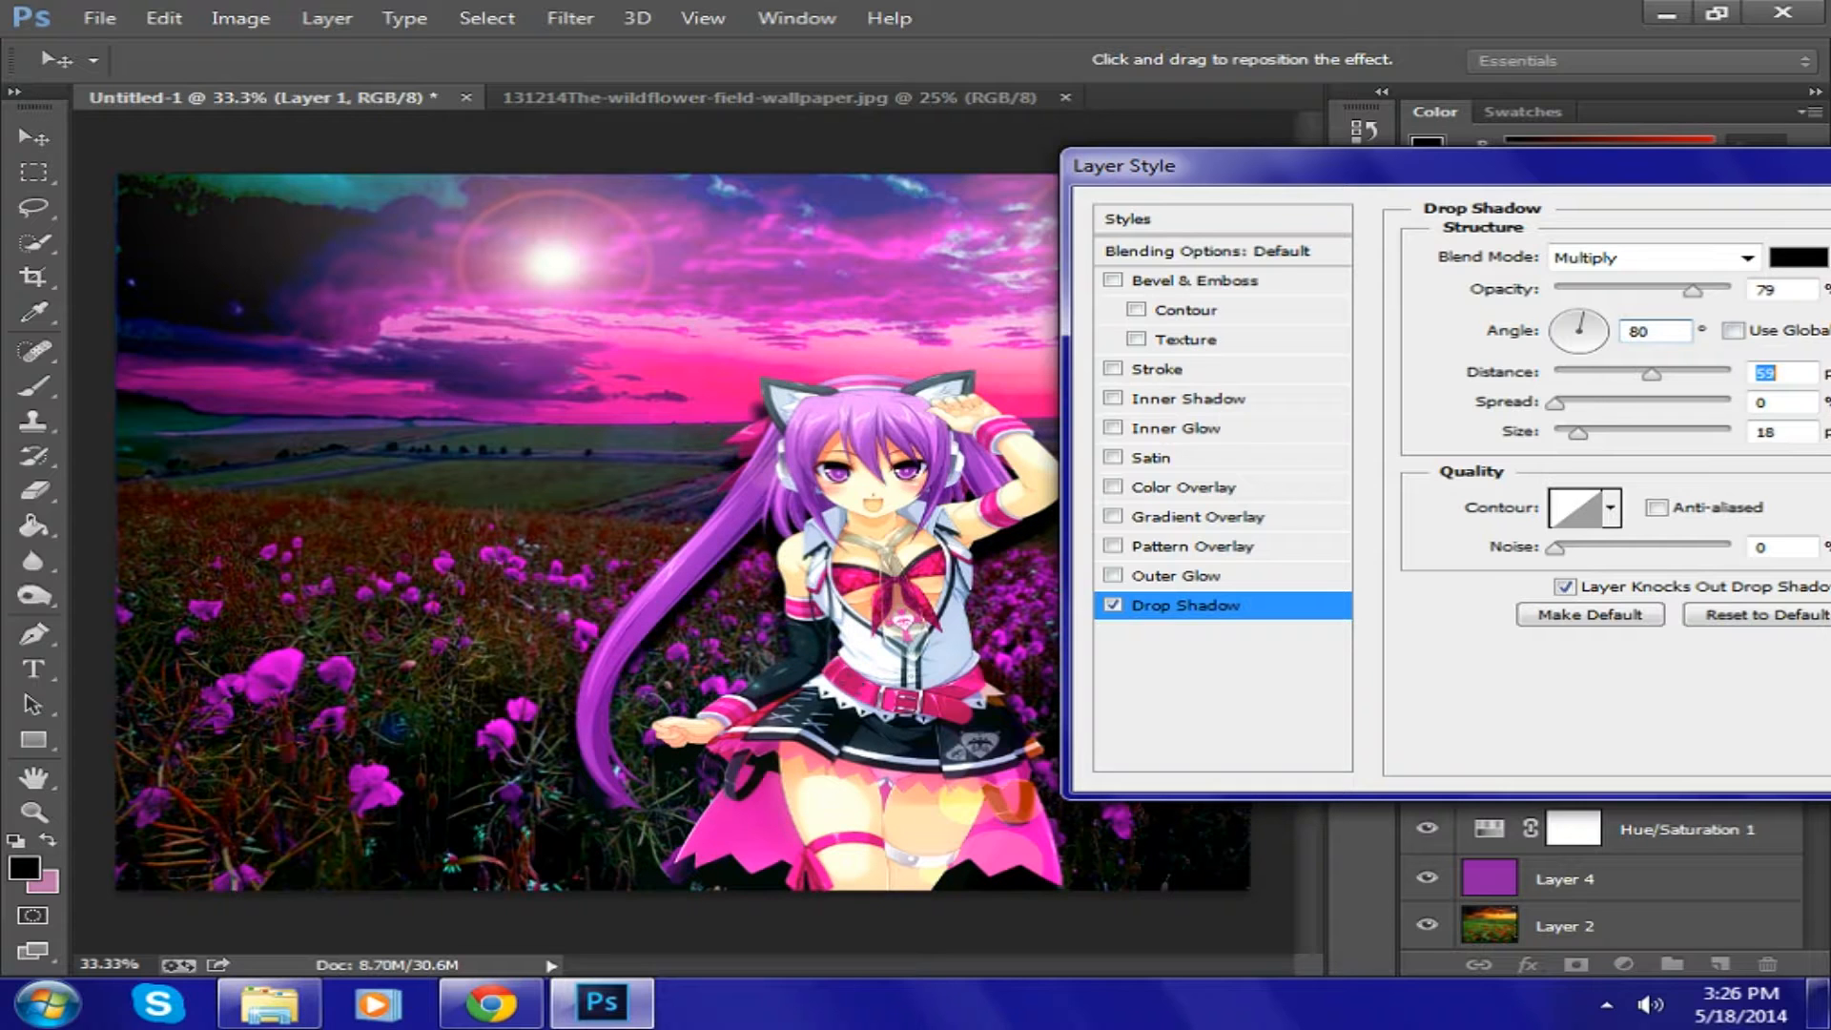
pyautogui.moveTo(1240, 165); pyautogui.dragTo(833, 106)
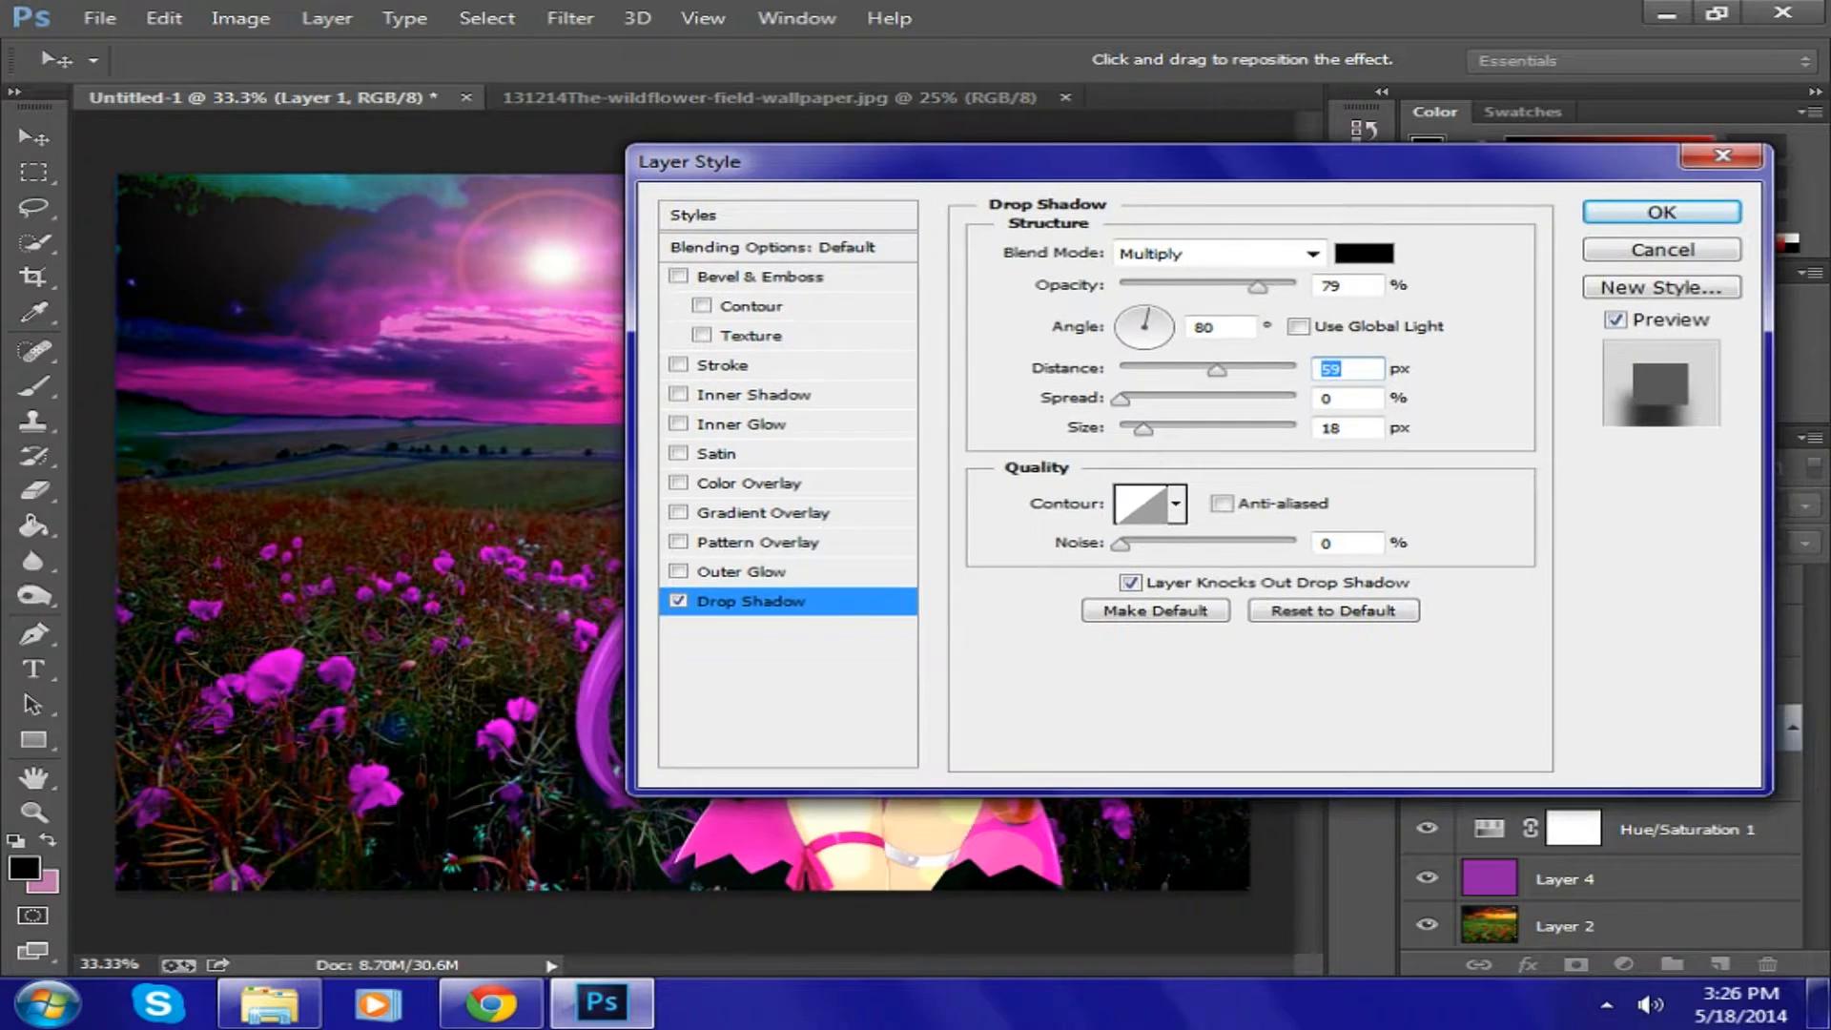
pyautogui.click(1656, 212)
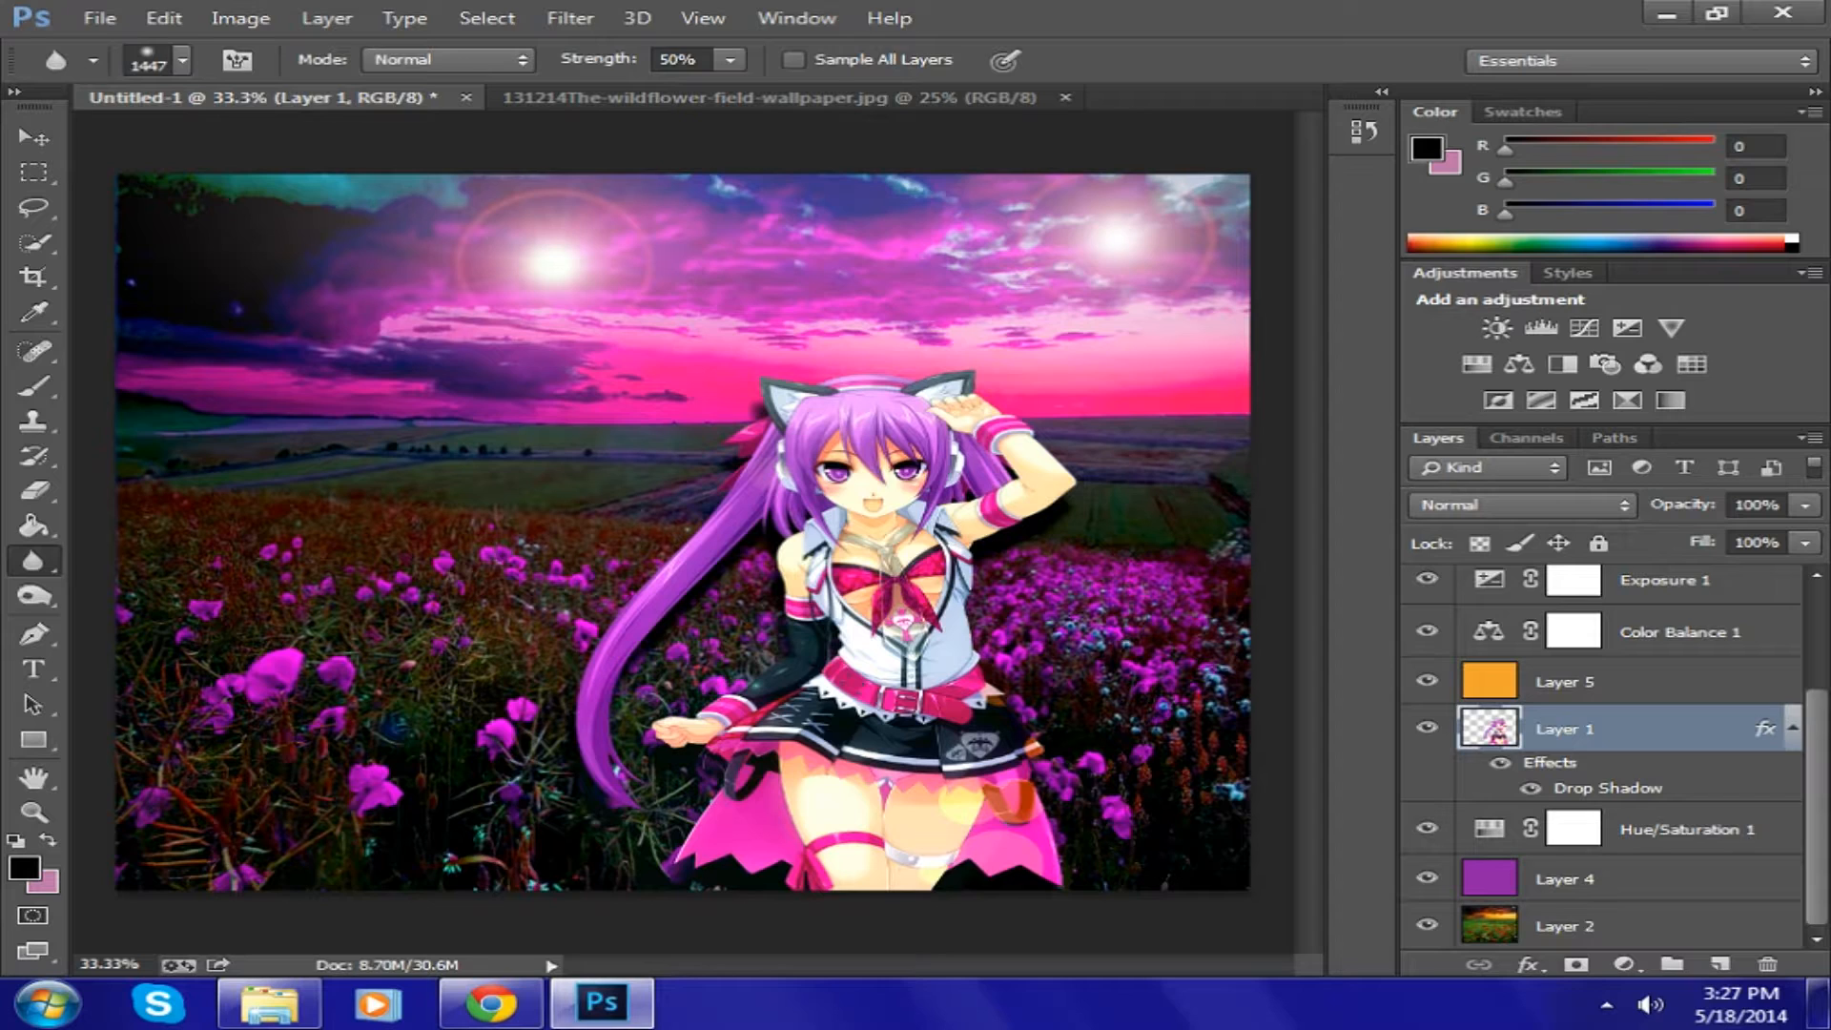
# - Add a new layer directly above Layer 2 and fill it with pink (RGB 231, 129, 171)
pyautogui.click(1622, 927)
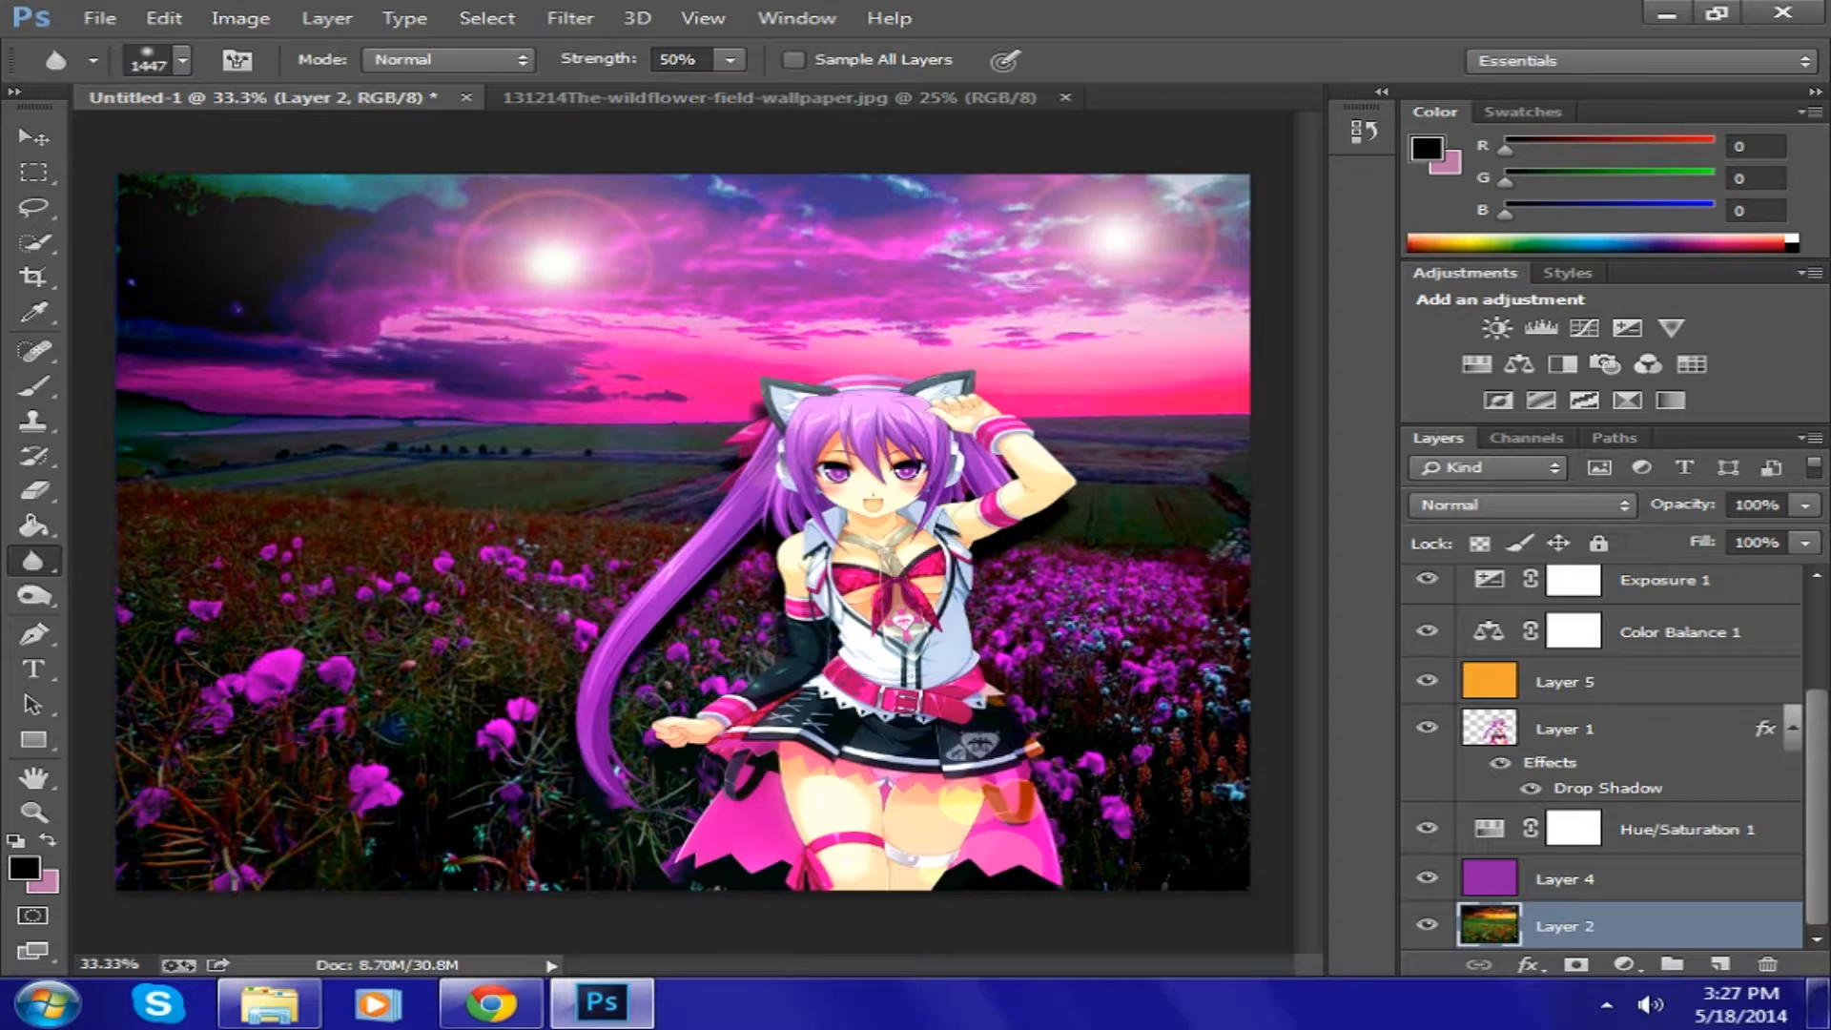
pyautogui.click(1720, 963)
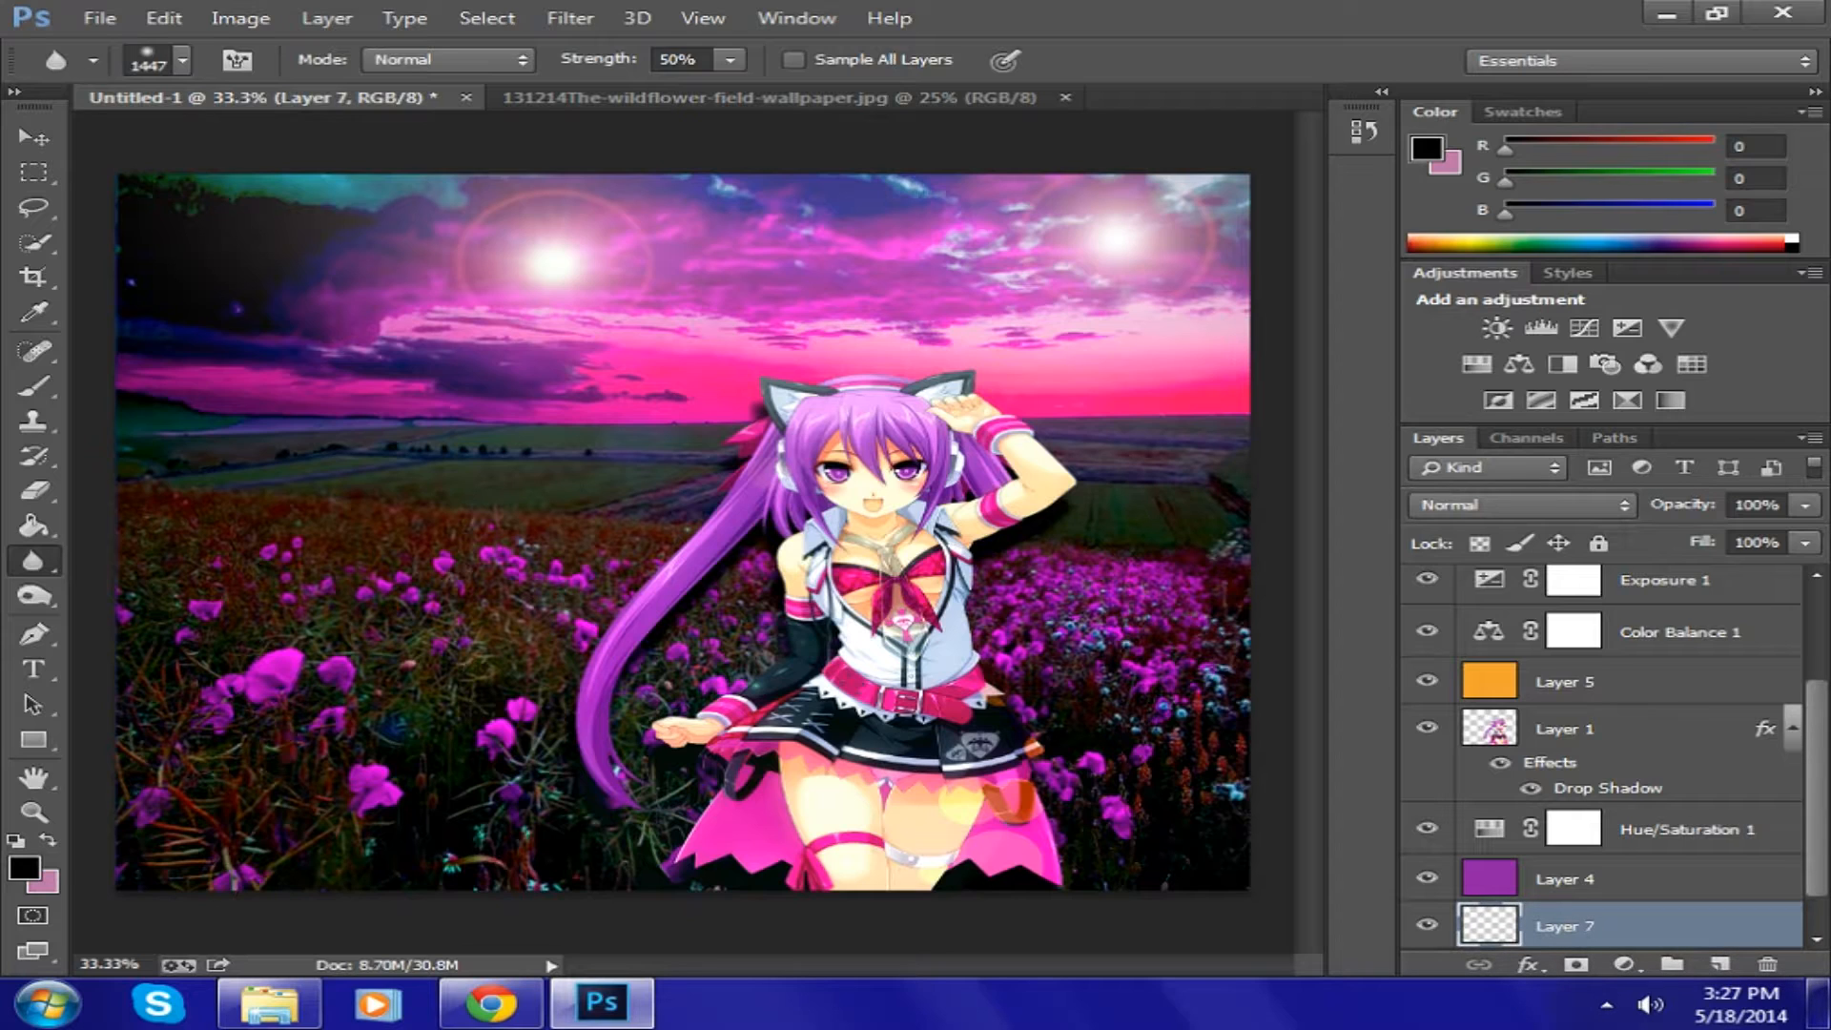
pyautogui.click(1732, 237)
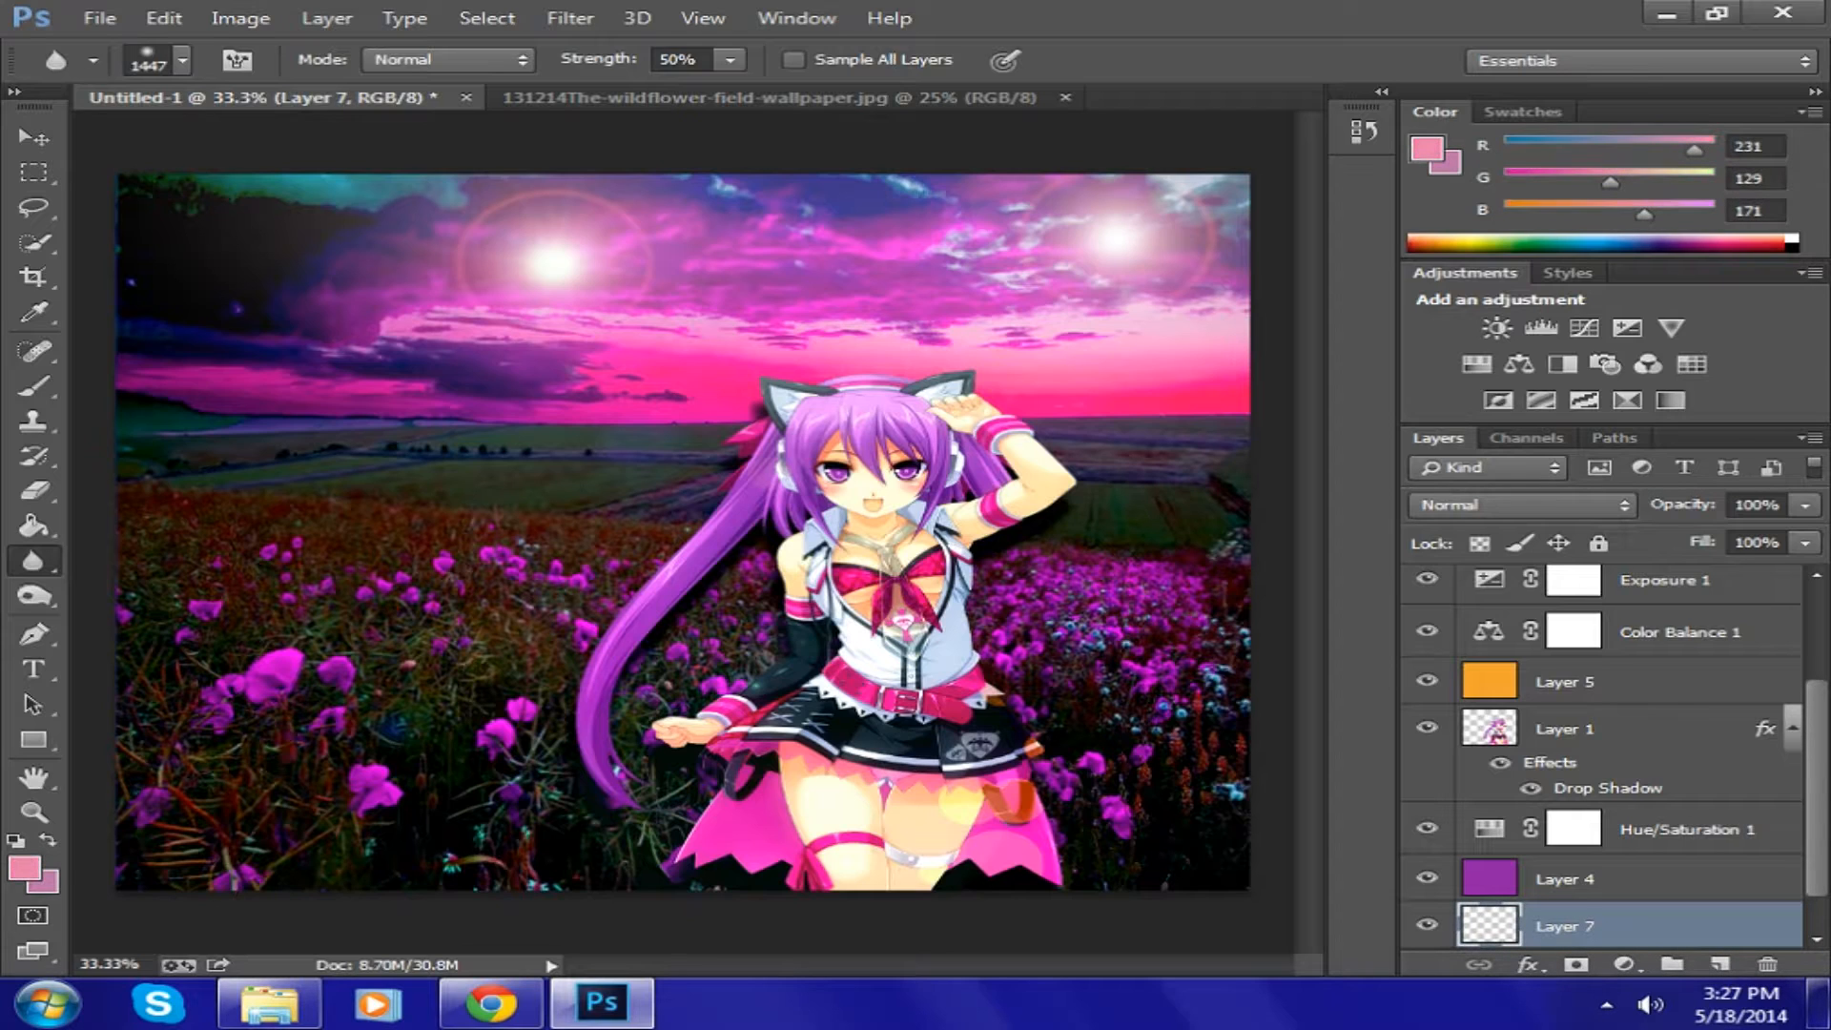
pyautogui.click(34, 525)
pyautogui.click(528, 546)
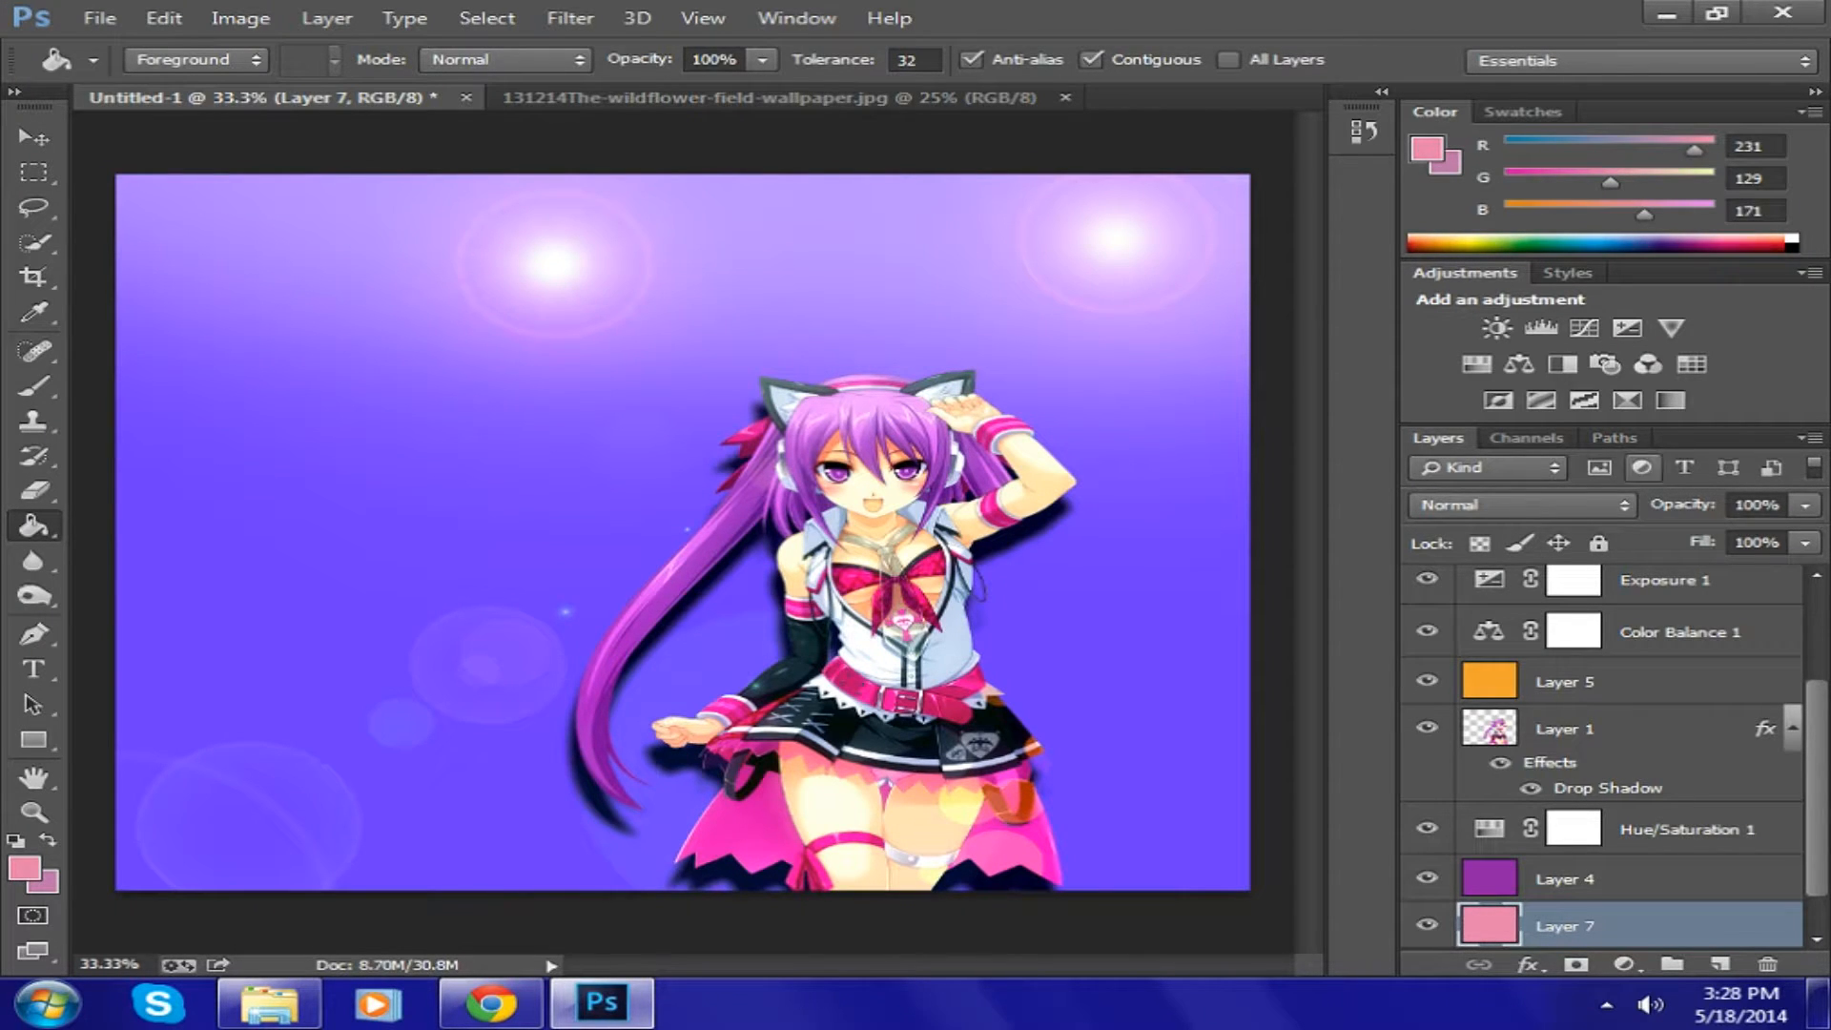
# - Set the pink fill layer's blend mode to Soft Light and its opacity to 18%
pyautogui.click(1621, 505)
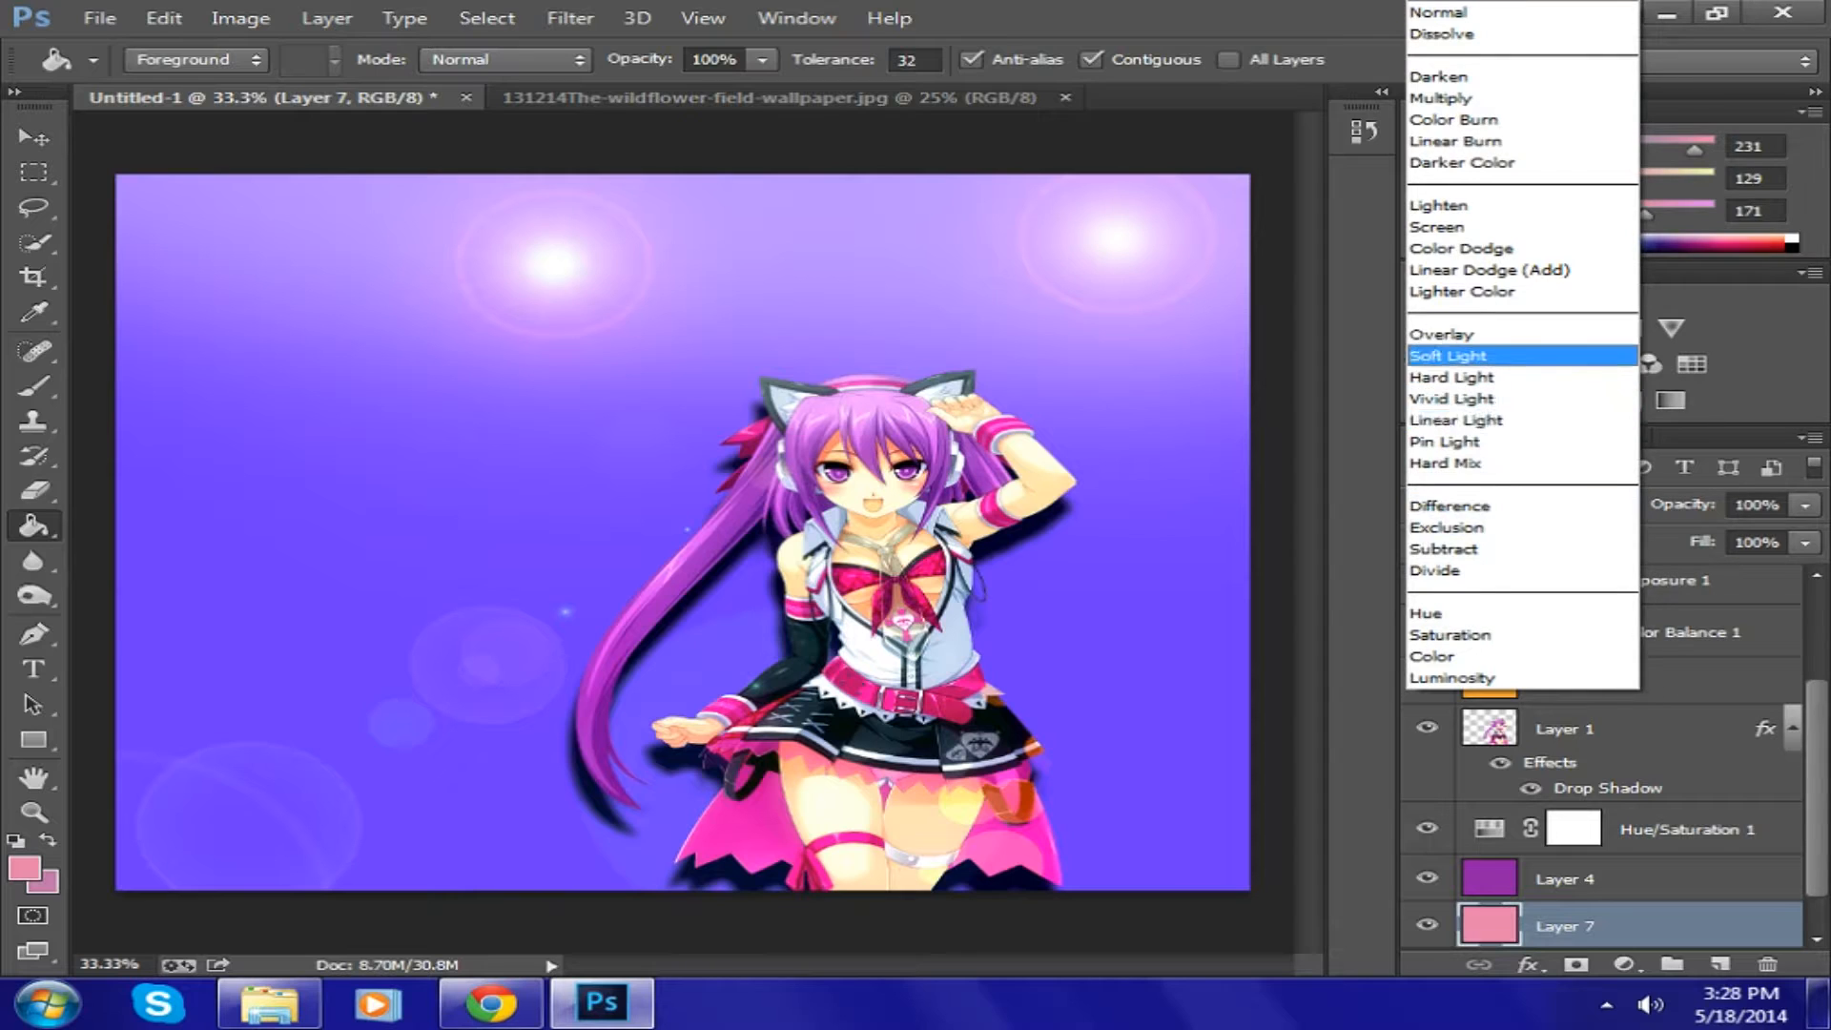
pyautogui.click(1448, 356)
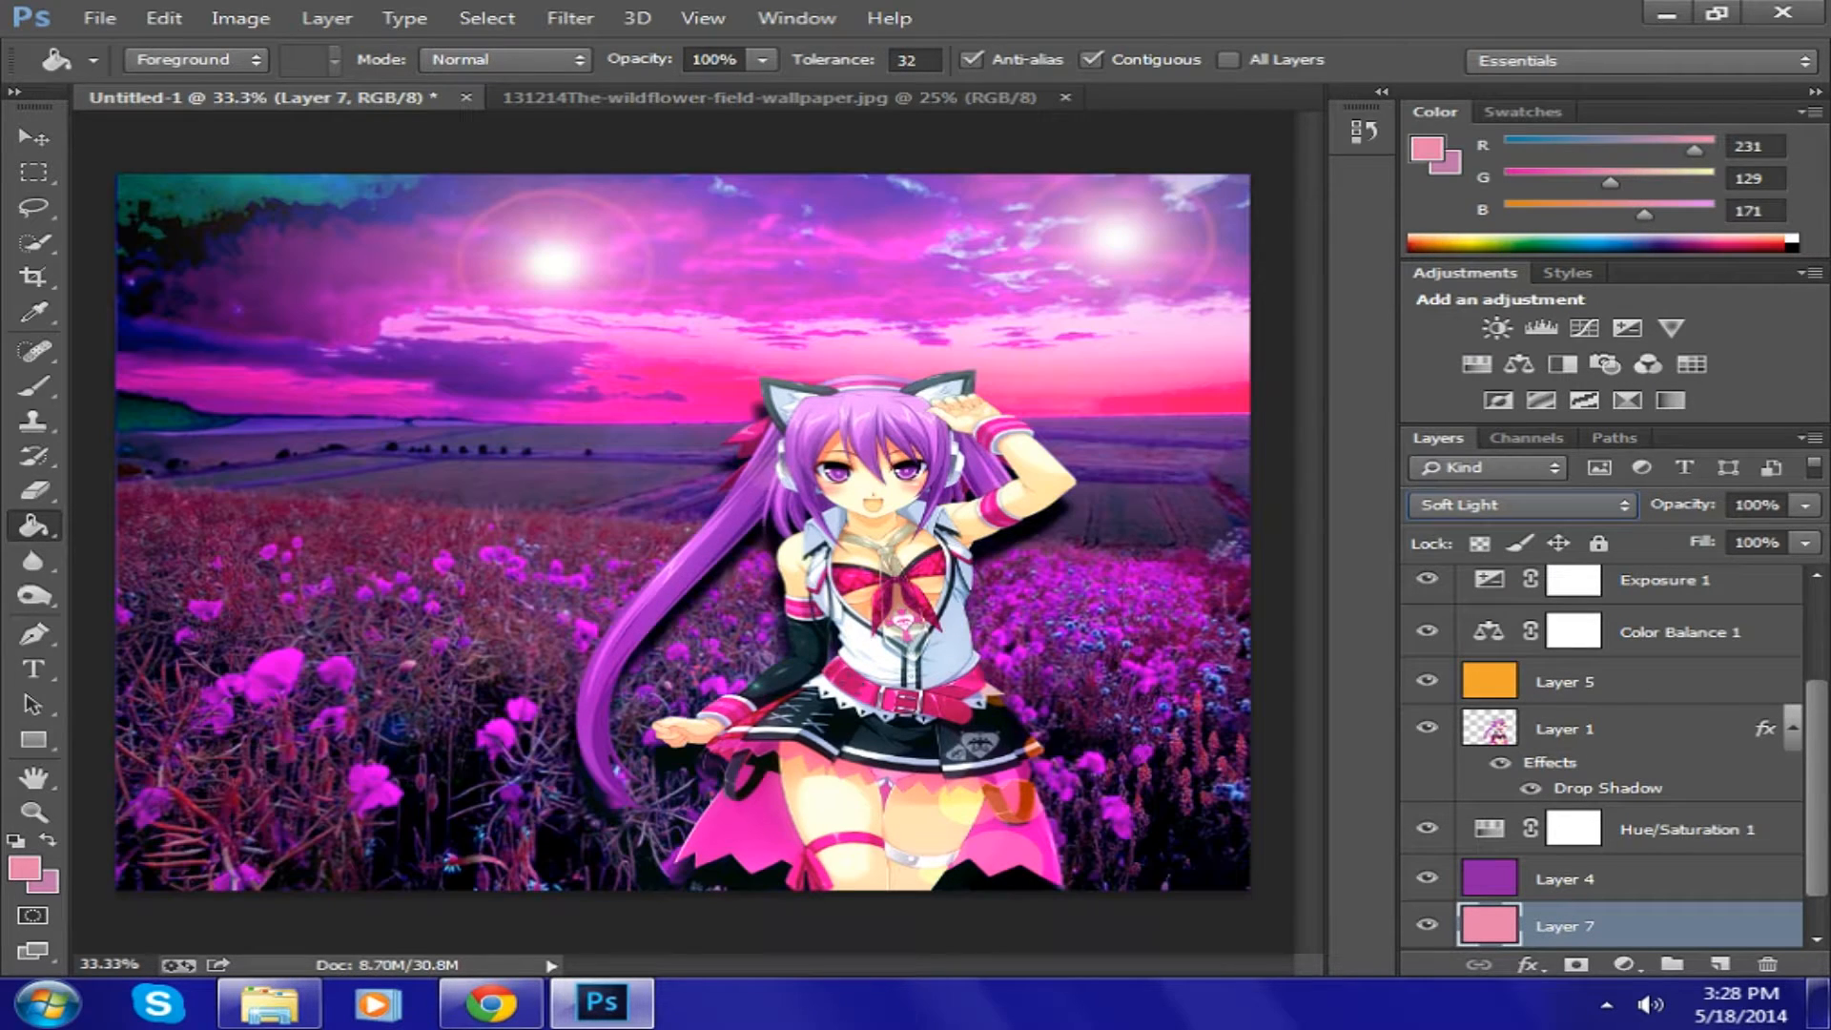
pyautogui.click(1806, 505)
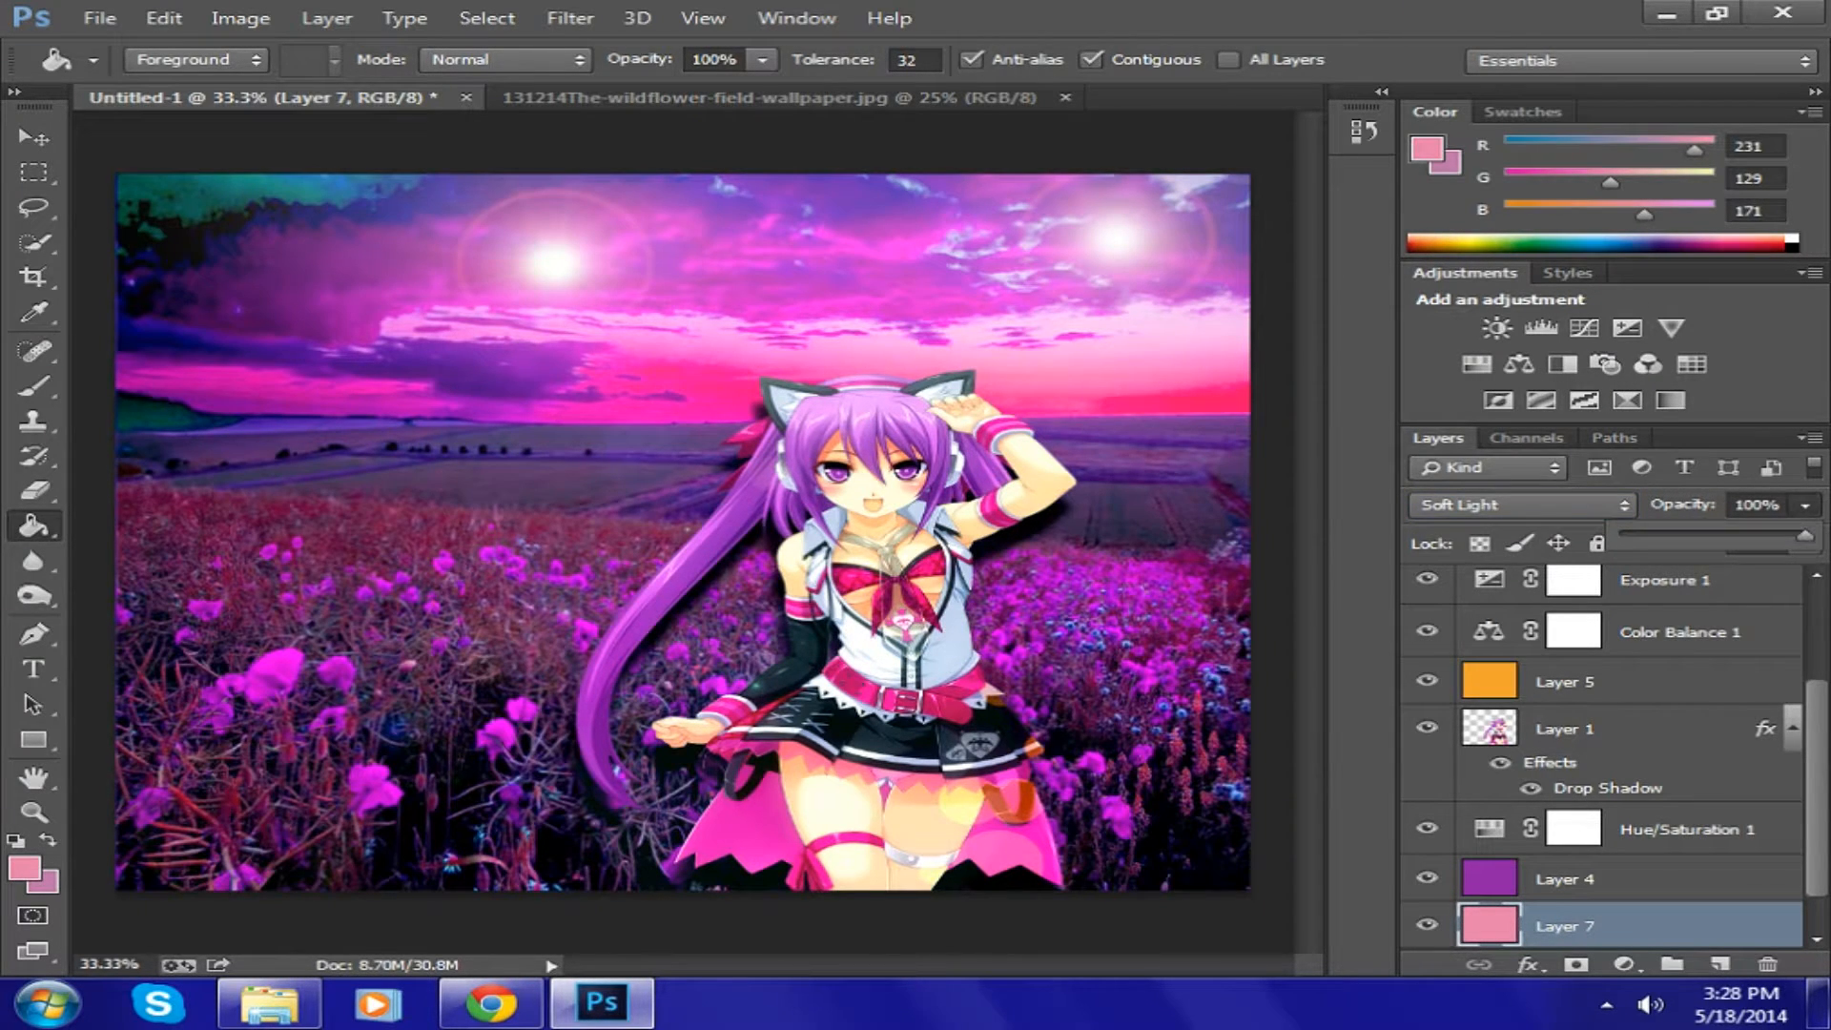
pyautogui.moveTo(1805, 535); pyautogui.dragTo(1656, 535)
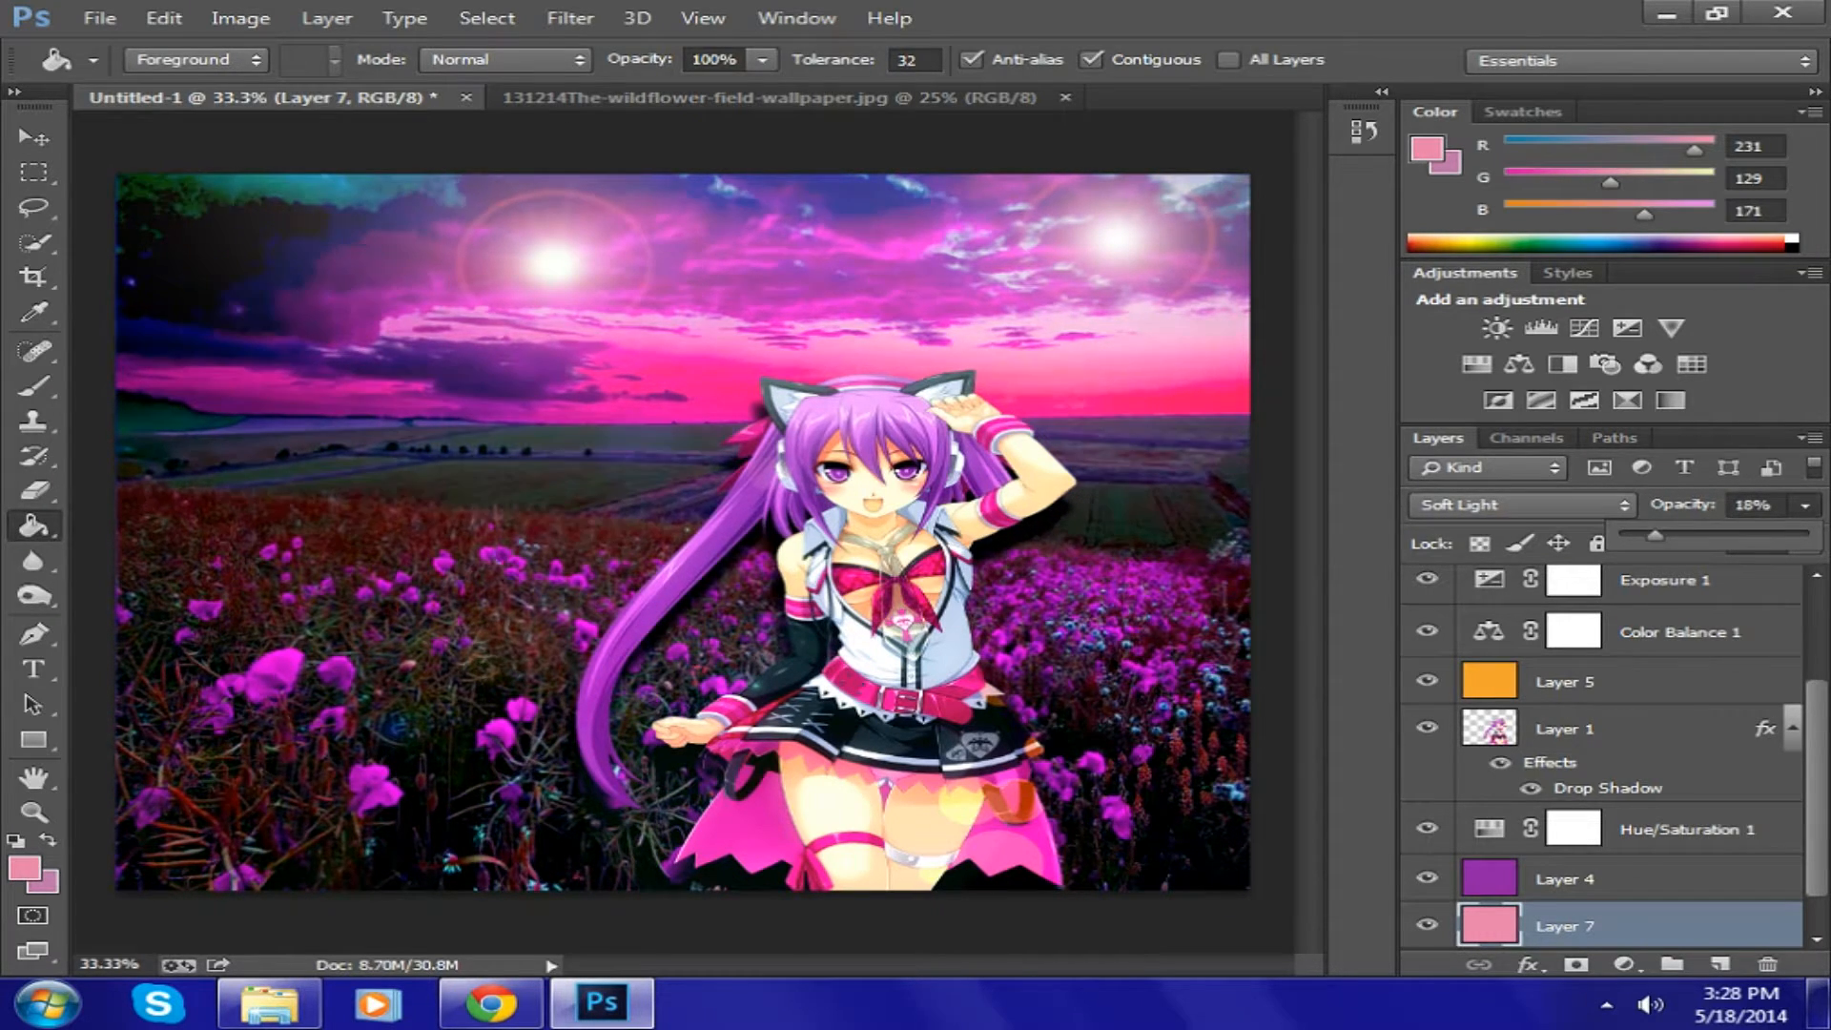
pyautogui.press('Return')
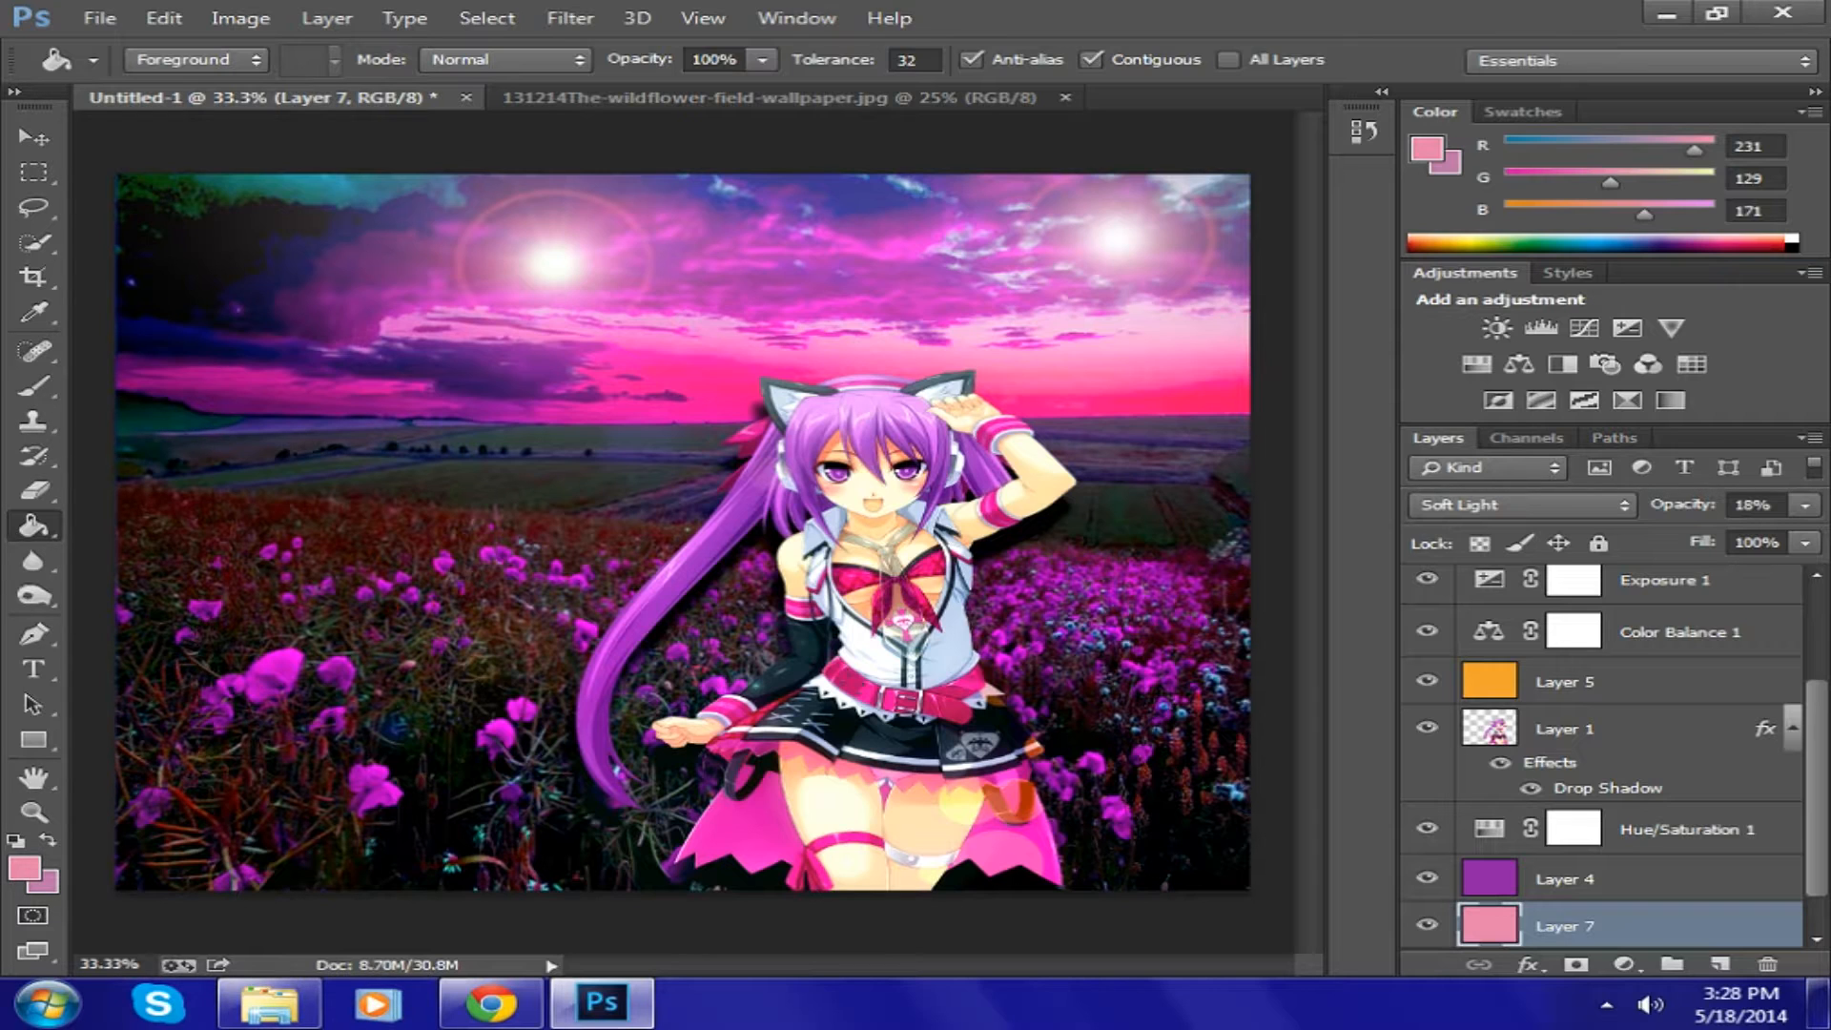
# - Start saving the composition as a Photoshop file and name it "random girl"
pyautogui.click(100, 17)
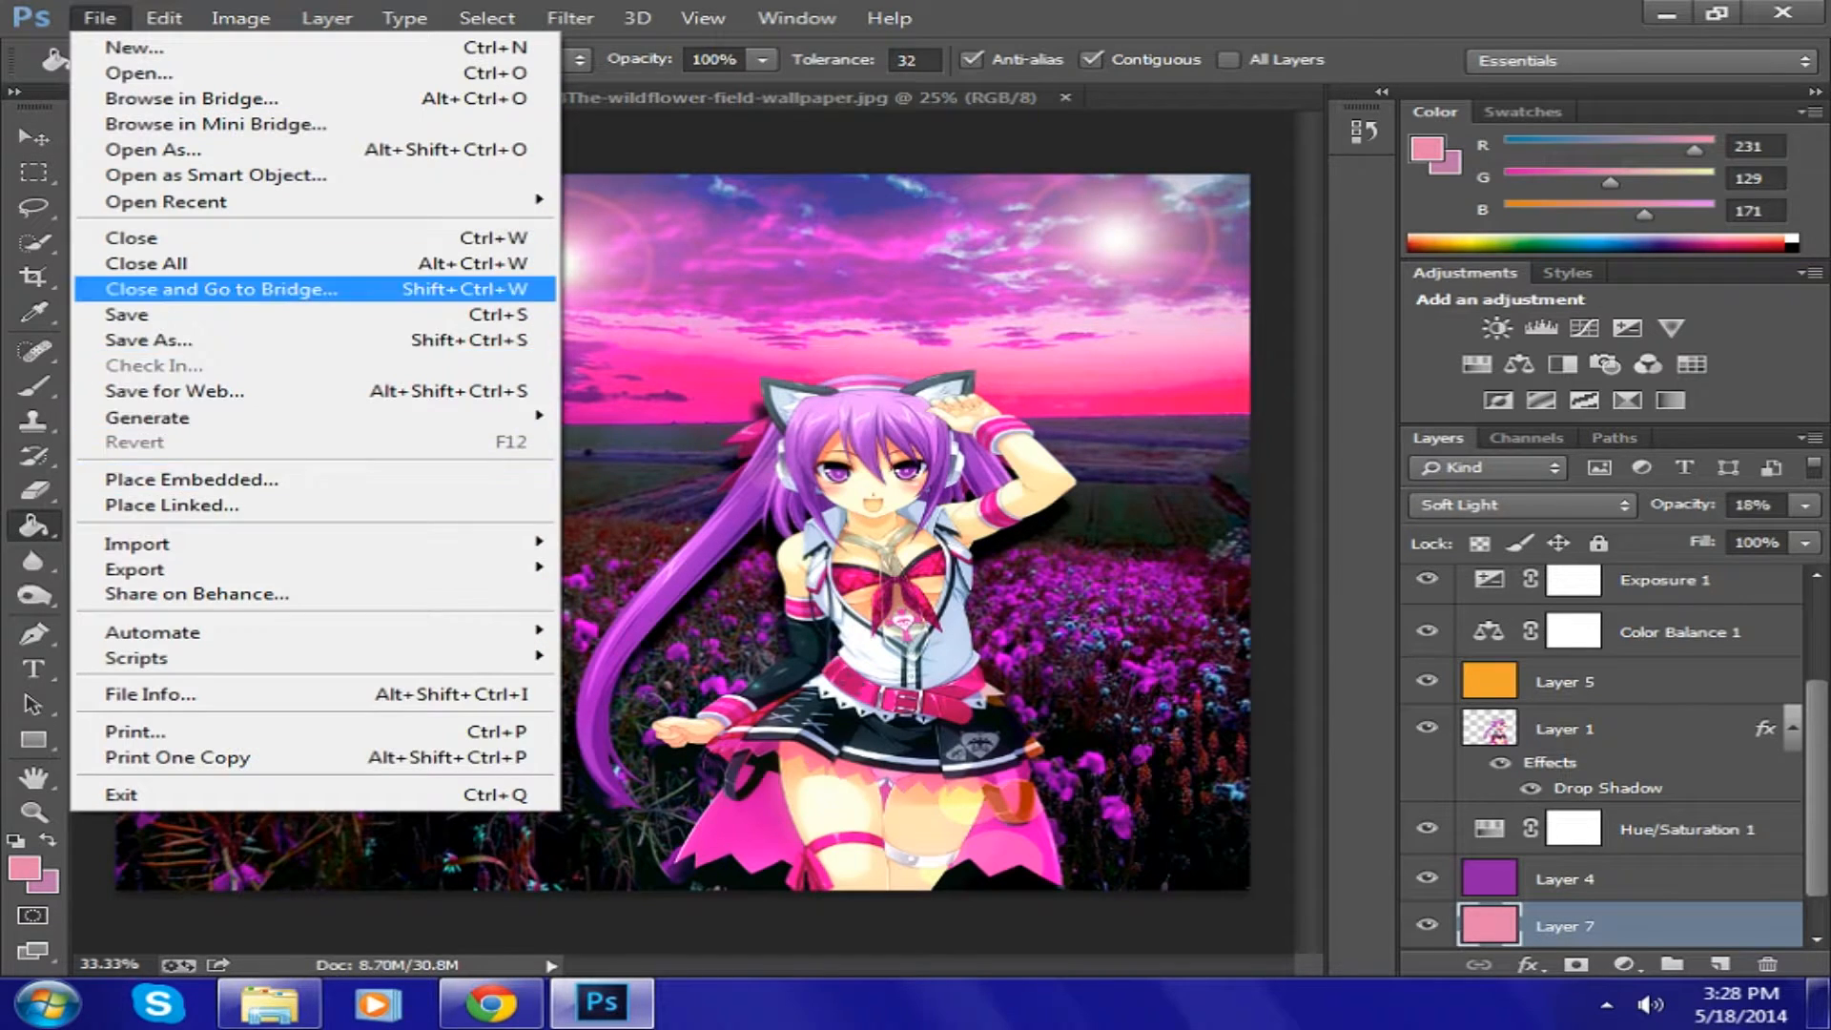
pyautogui.press('Return')
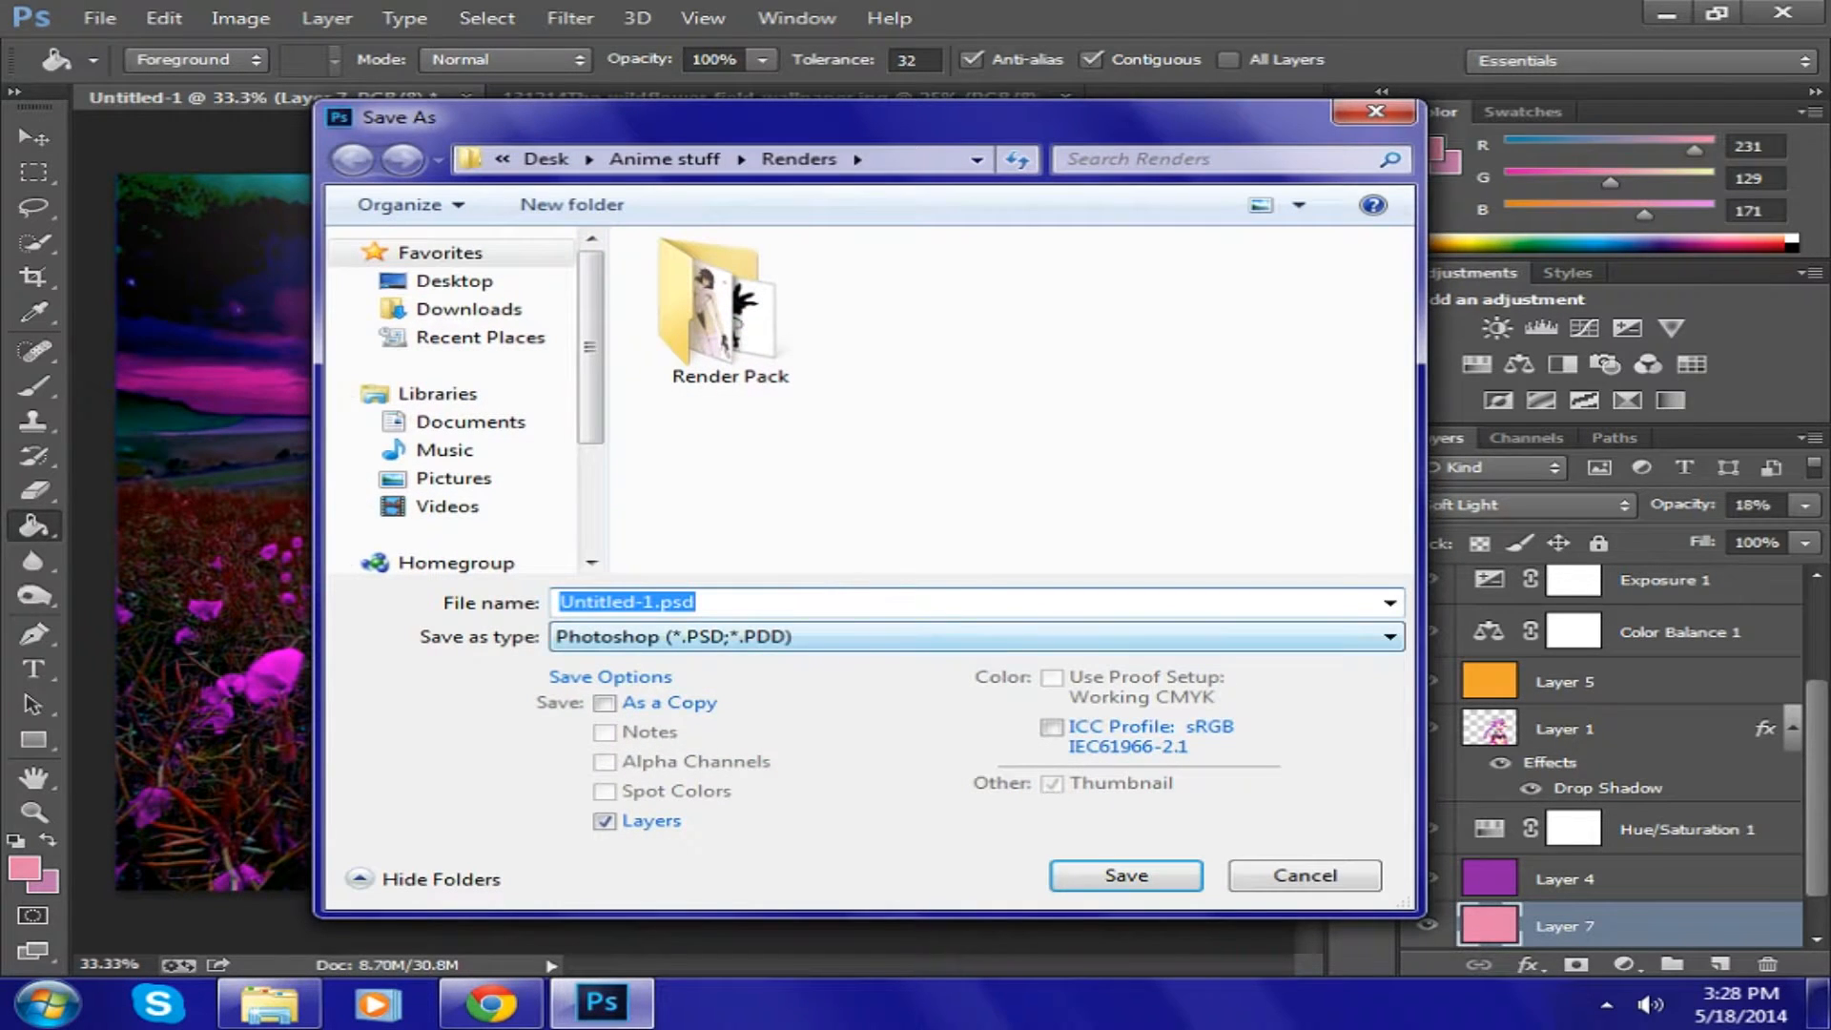
pyautogui.click(636, 602)
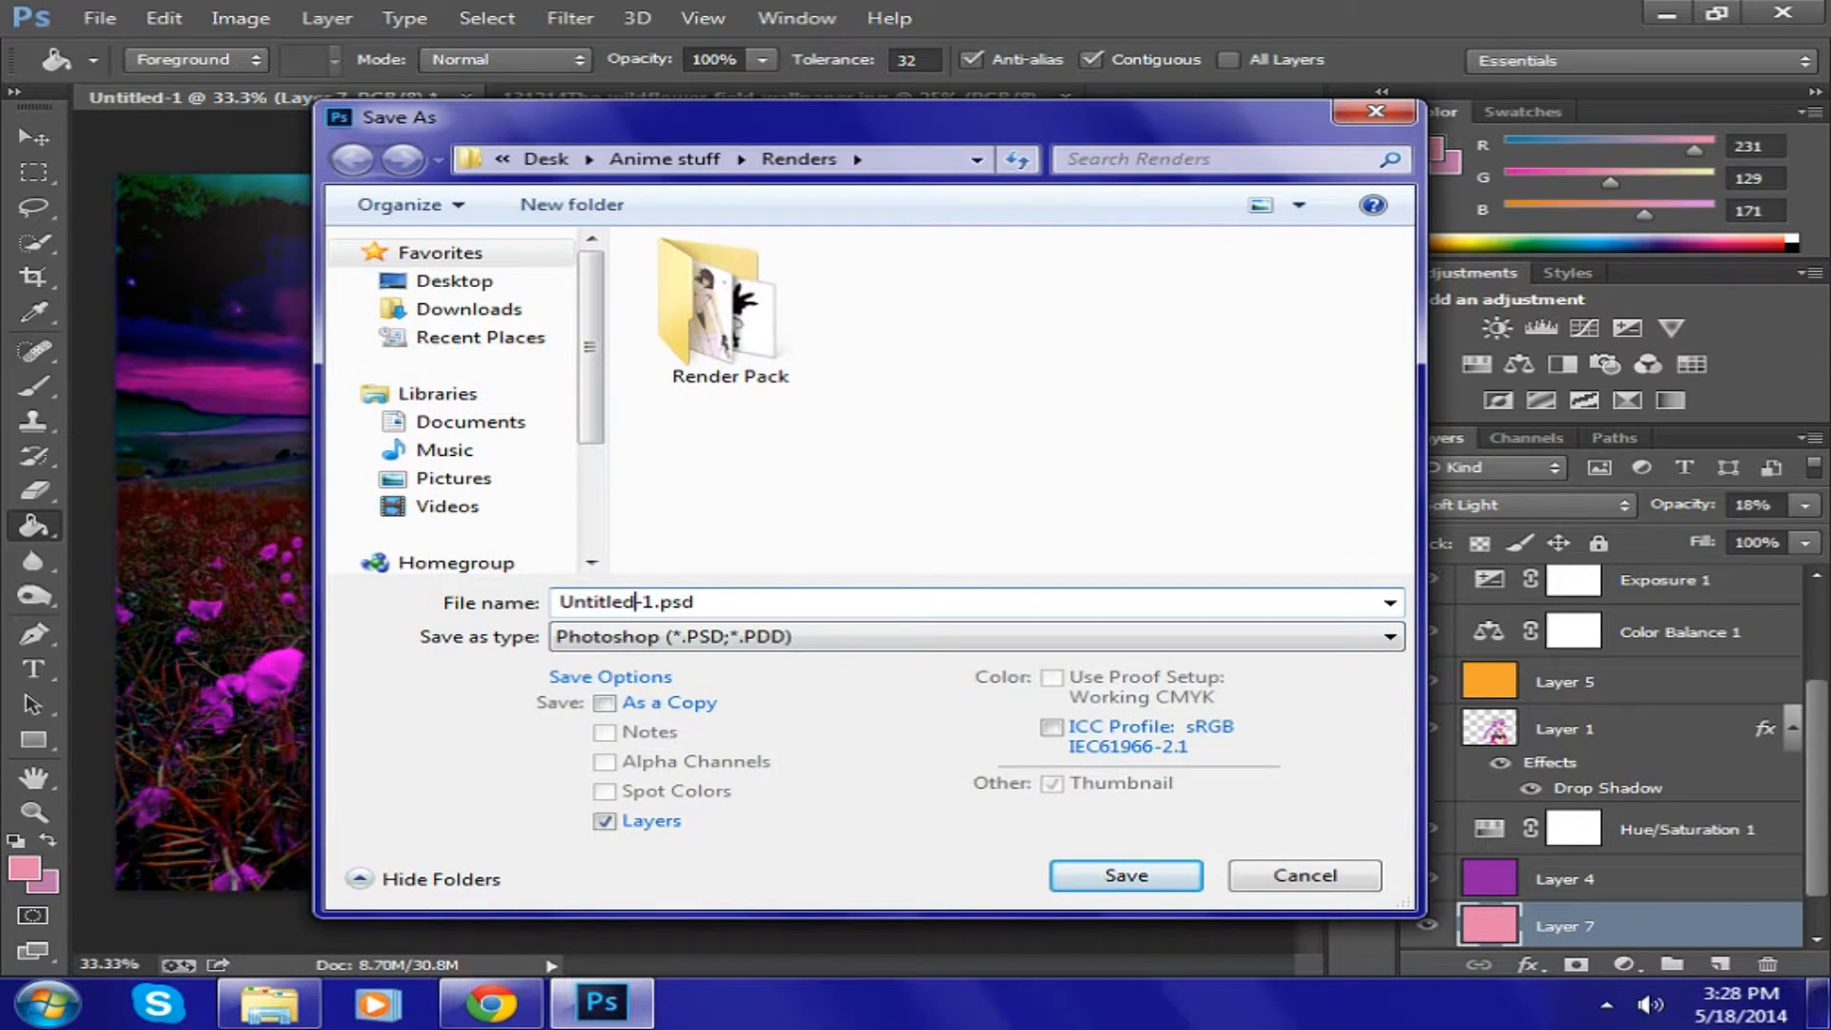
pyautogui.moveTo(645, 602); pyautogui.dragTo(559, 602)
pyautogui.press('BackSpace')
pyautogui.press('Delete')
pyautogui.write('random girl')
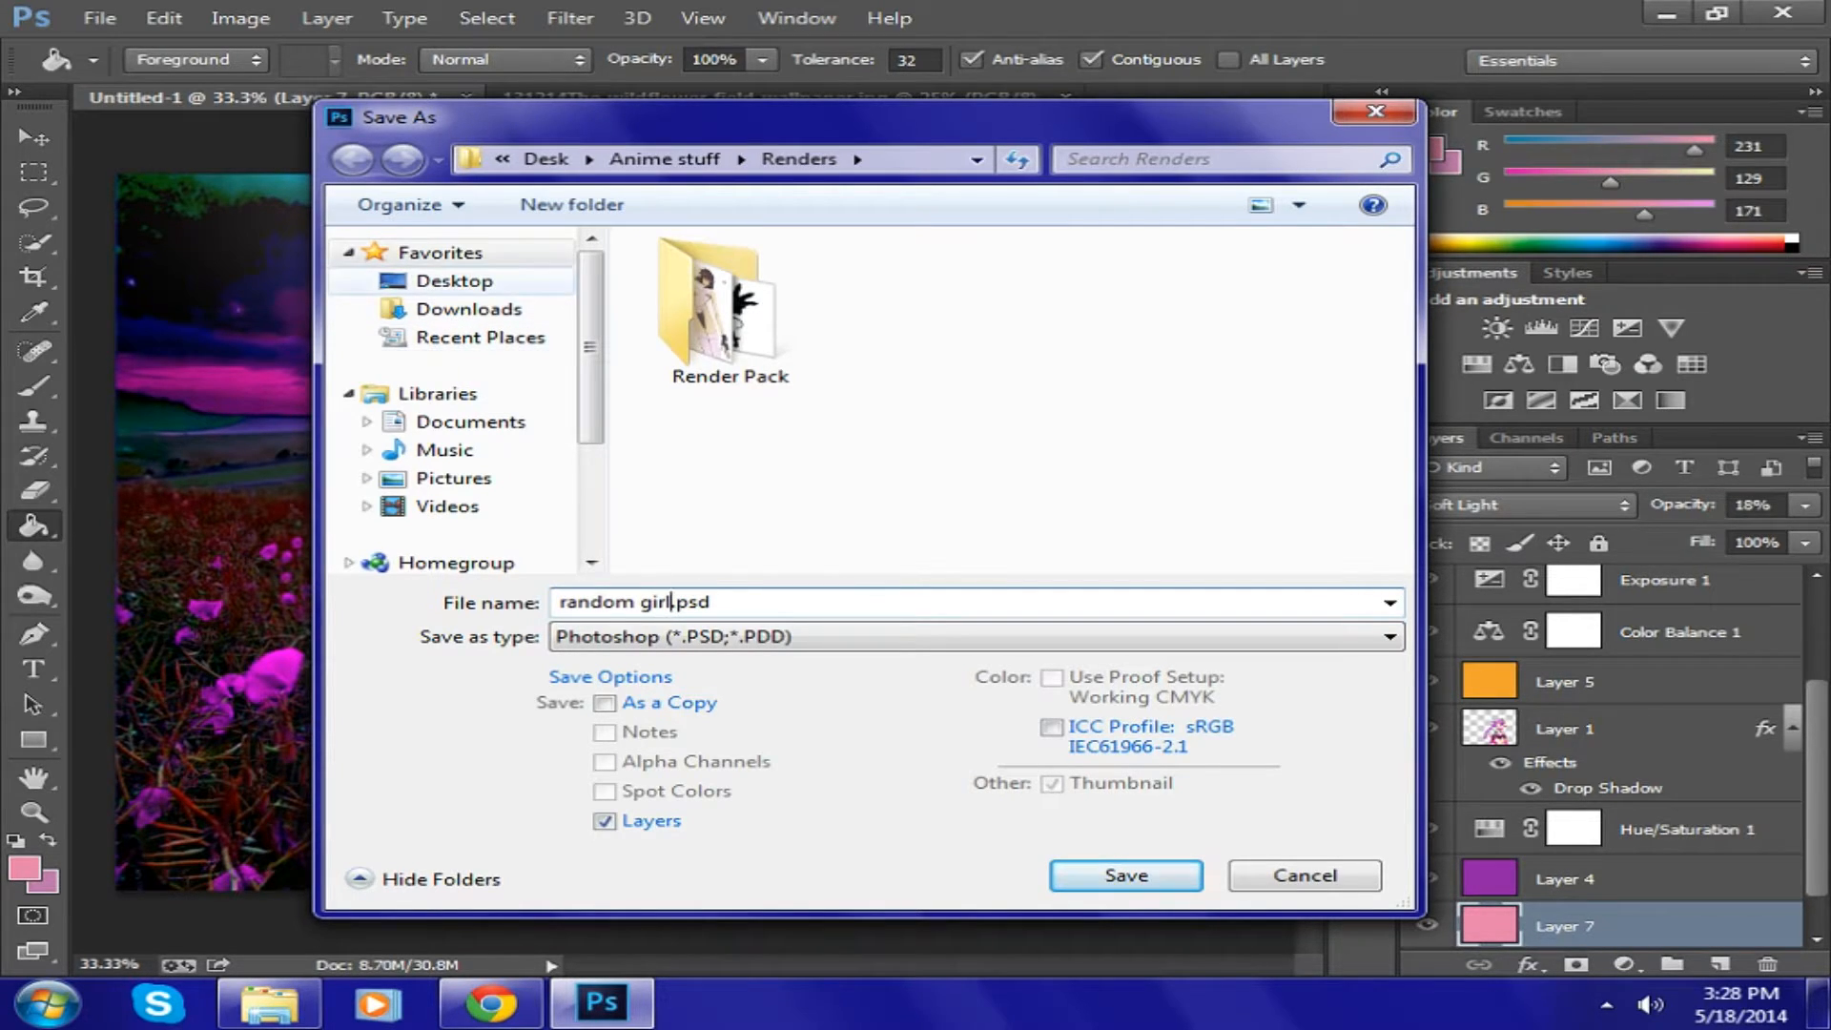
# - Save the PSD in the desktop's downloads > Photoshop stuff folder with Maximize Compatibility enabled
pyautogui.click(454, 281)
pyautogui.click(906, 410)
pyautogui.scroll(-9, 907, 410)
pyautogui.scroll(4, 906, 410)
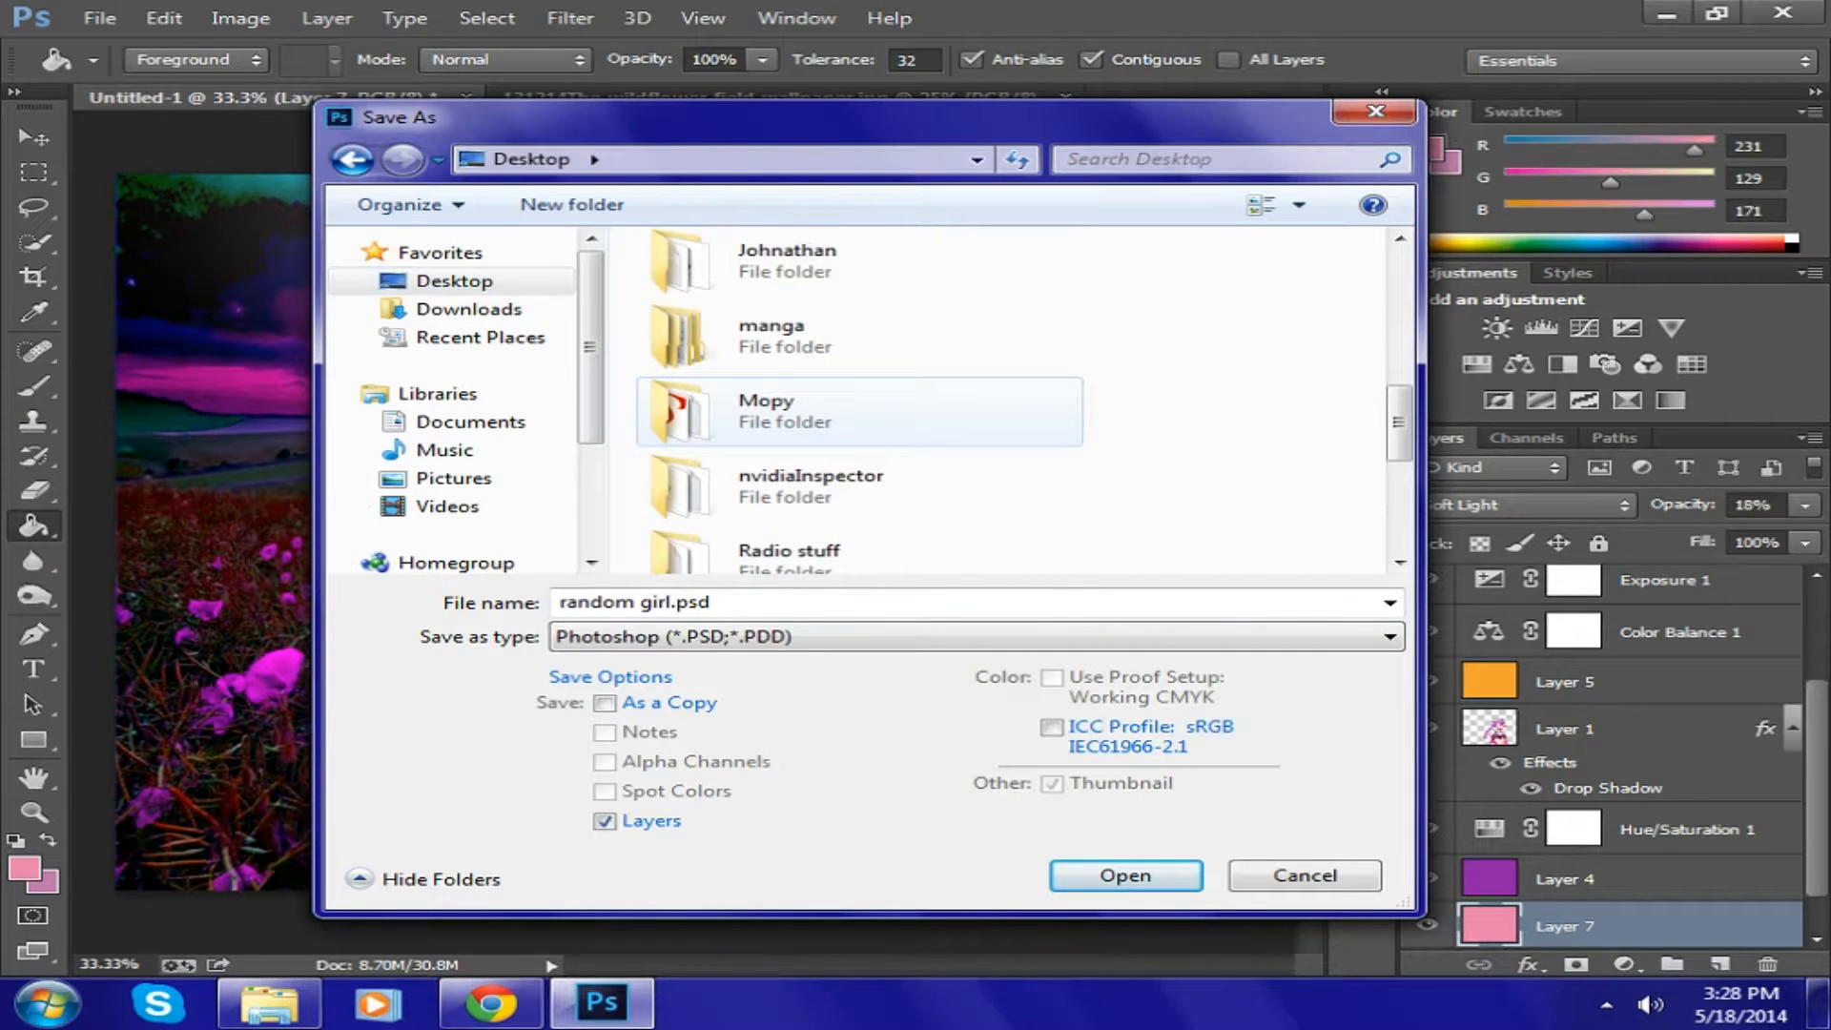
pyautogui.scroll(2, 906, 410)
pyautogui.scroll(-1, 906, 410)
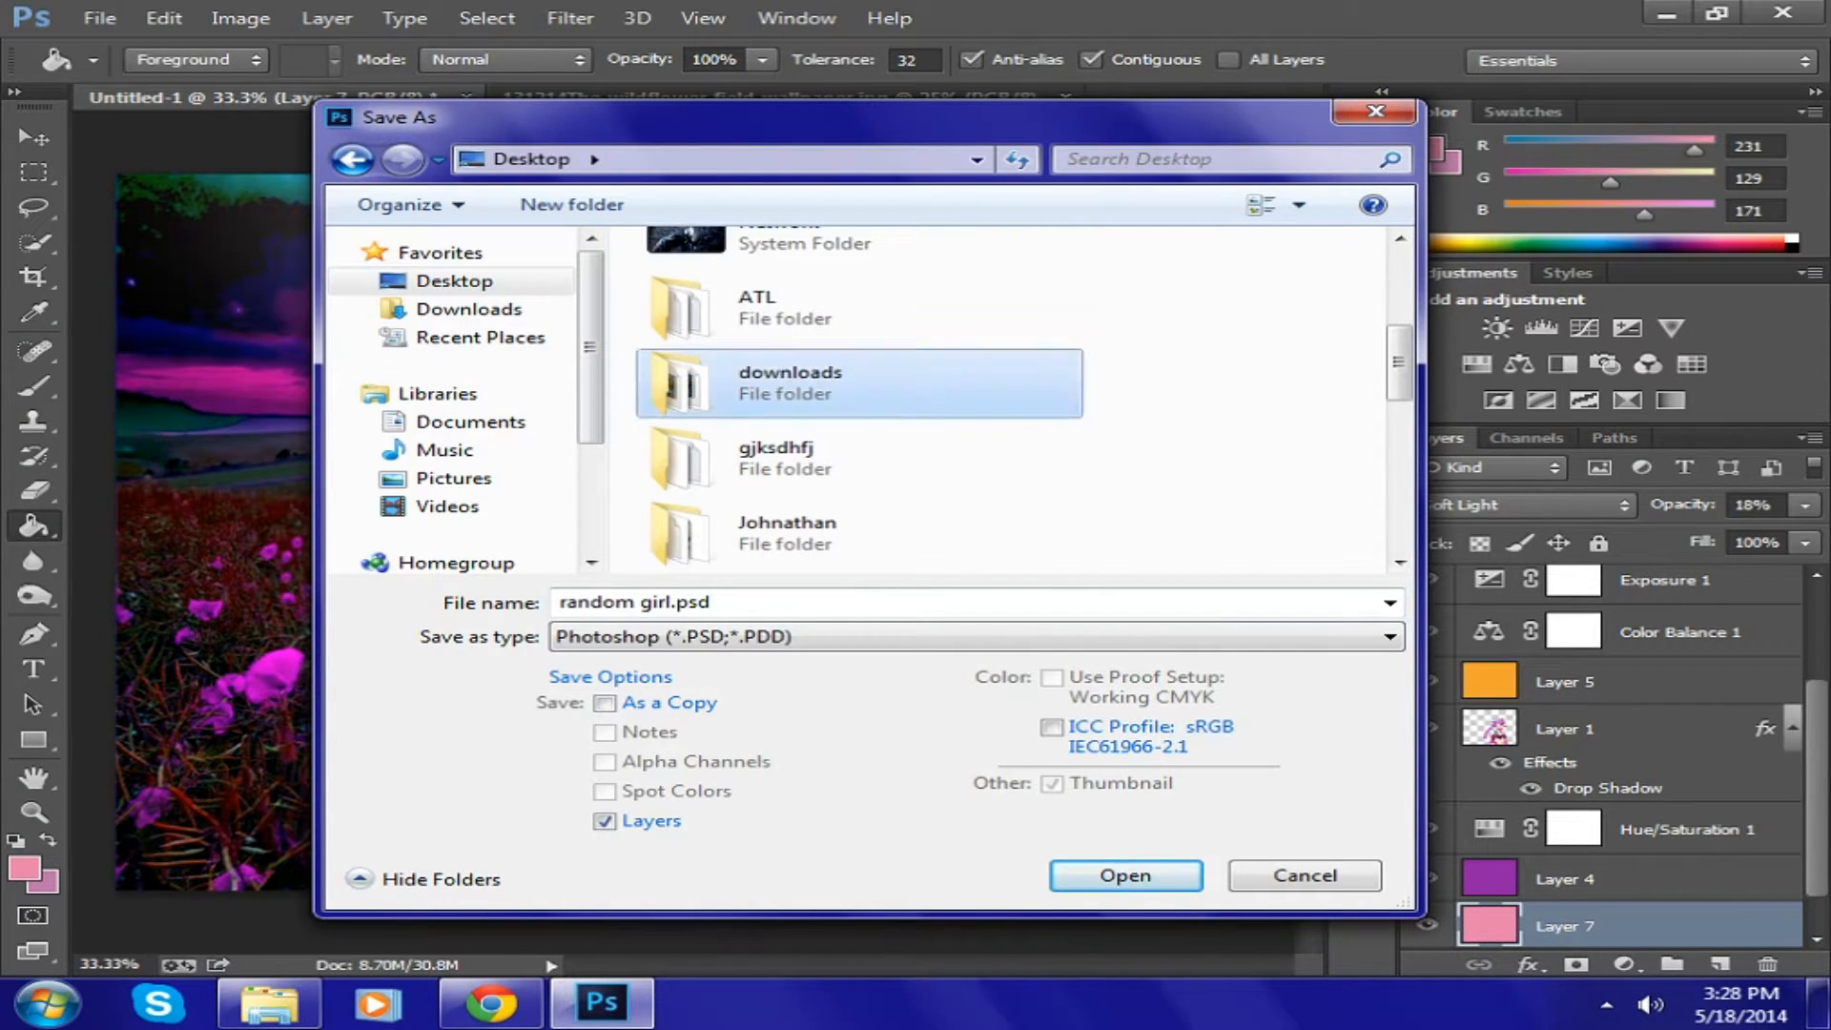
pyautogui.doubleClick(790, 378)
pyautogui.doubleClick(763, 424)
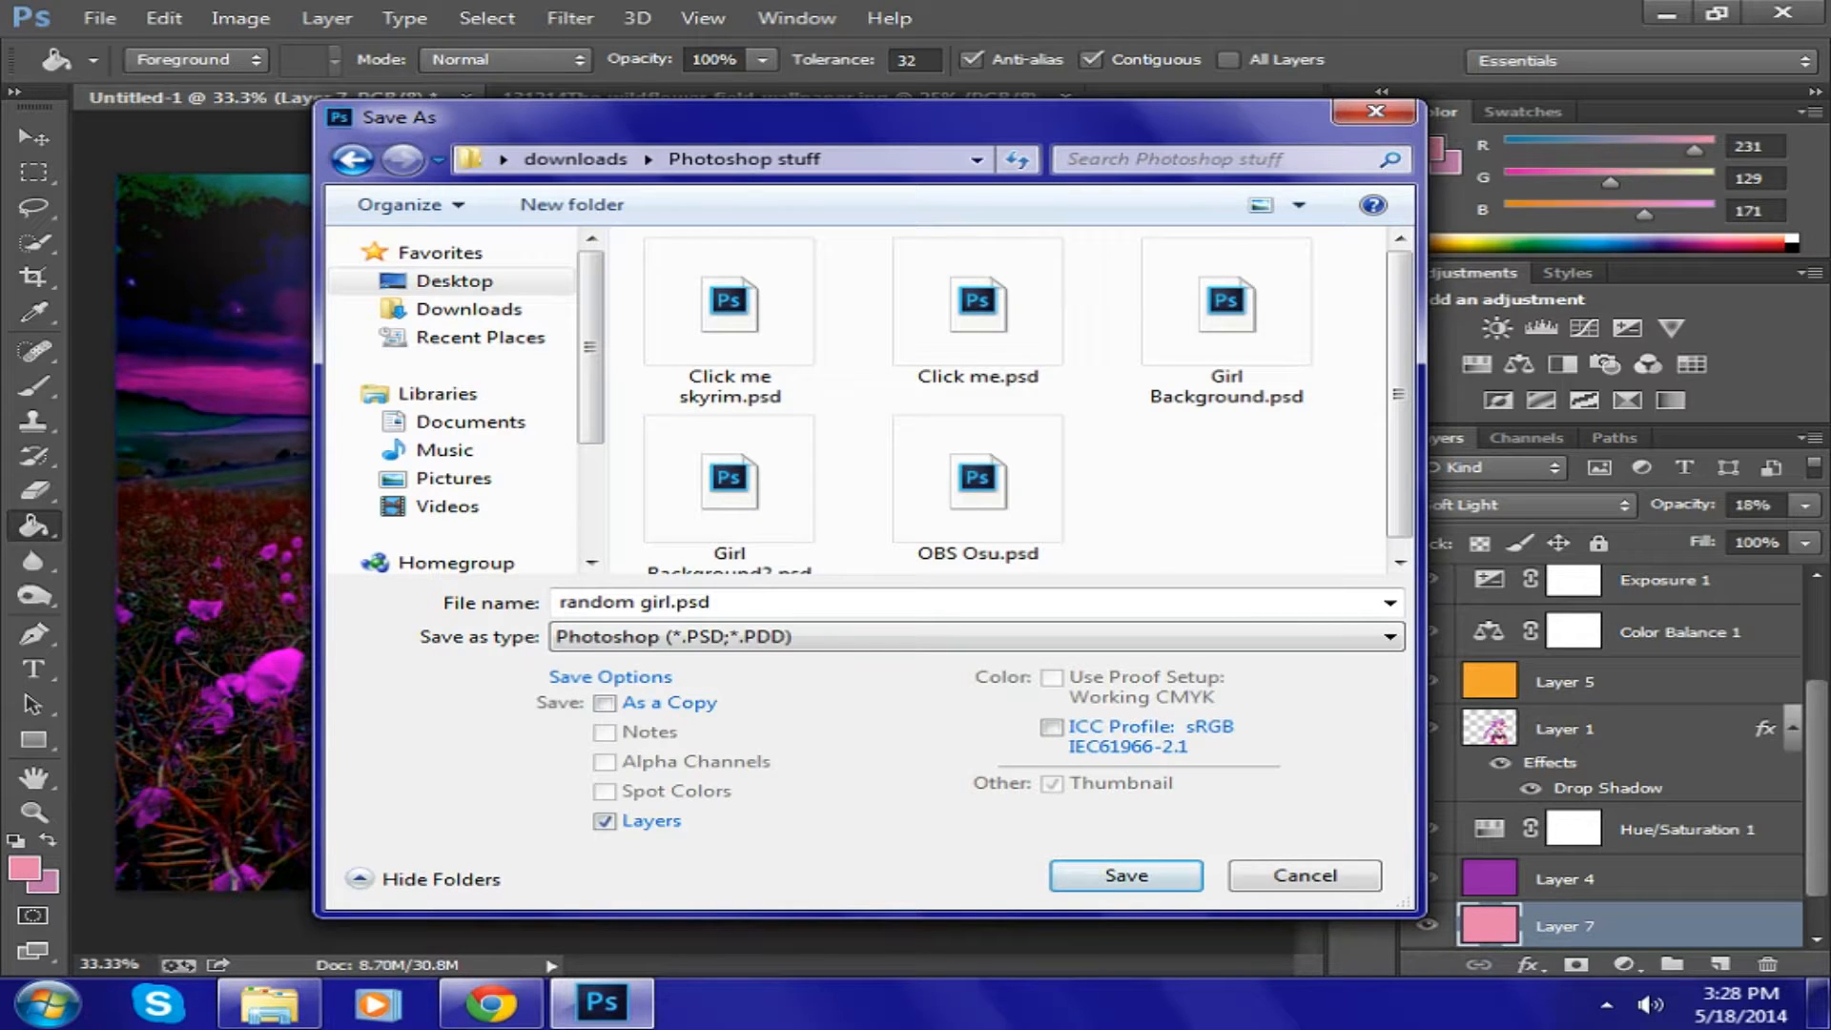
pyautogui.press('Return')
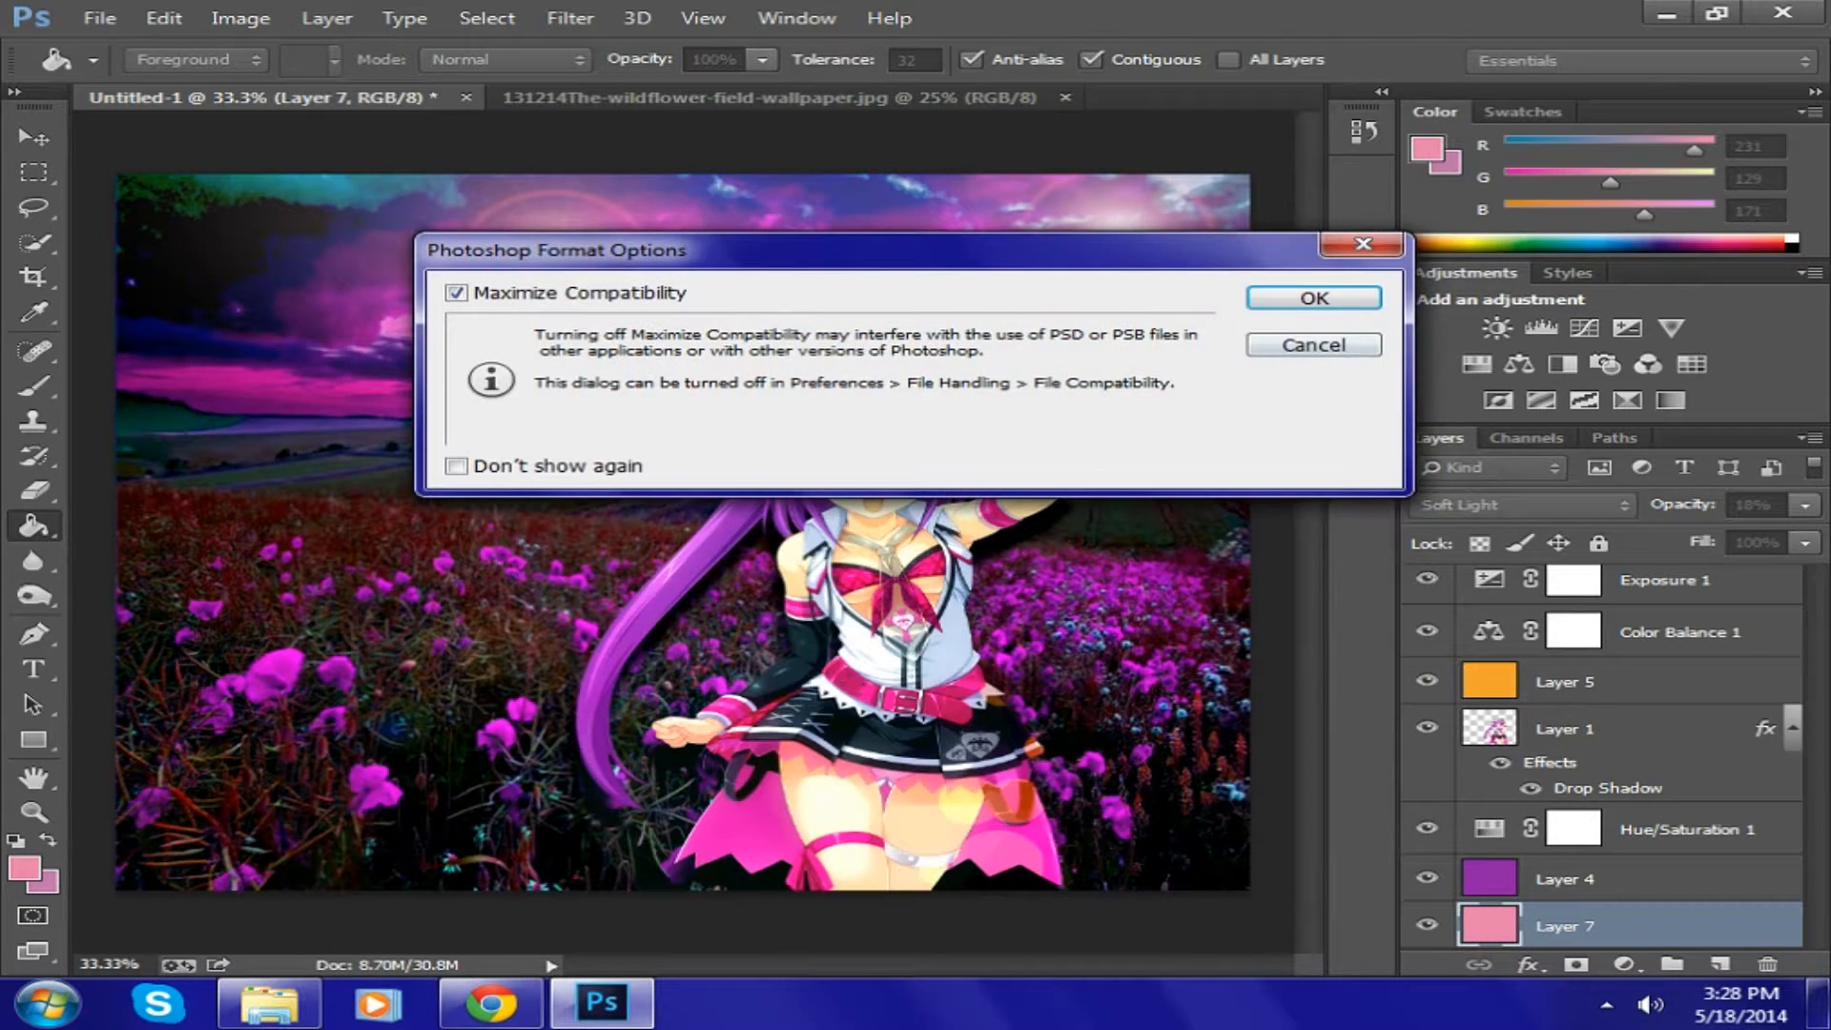
pyautogui.press('Return')
# - Try to start another Save As of the finished composition
pyautogui.click(100, 18)
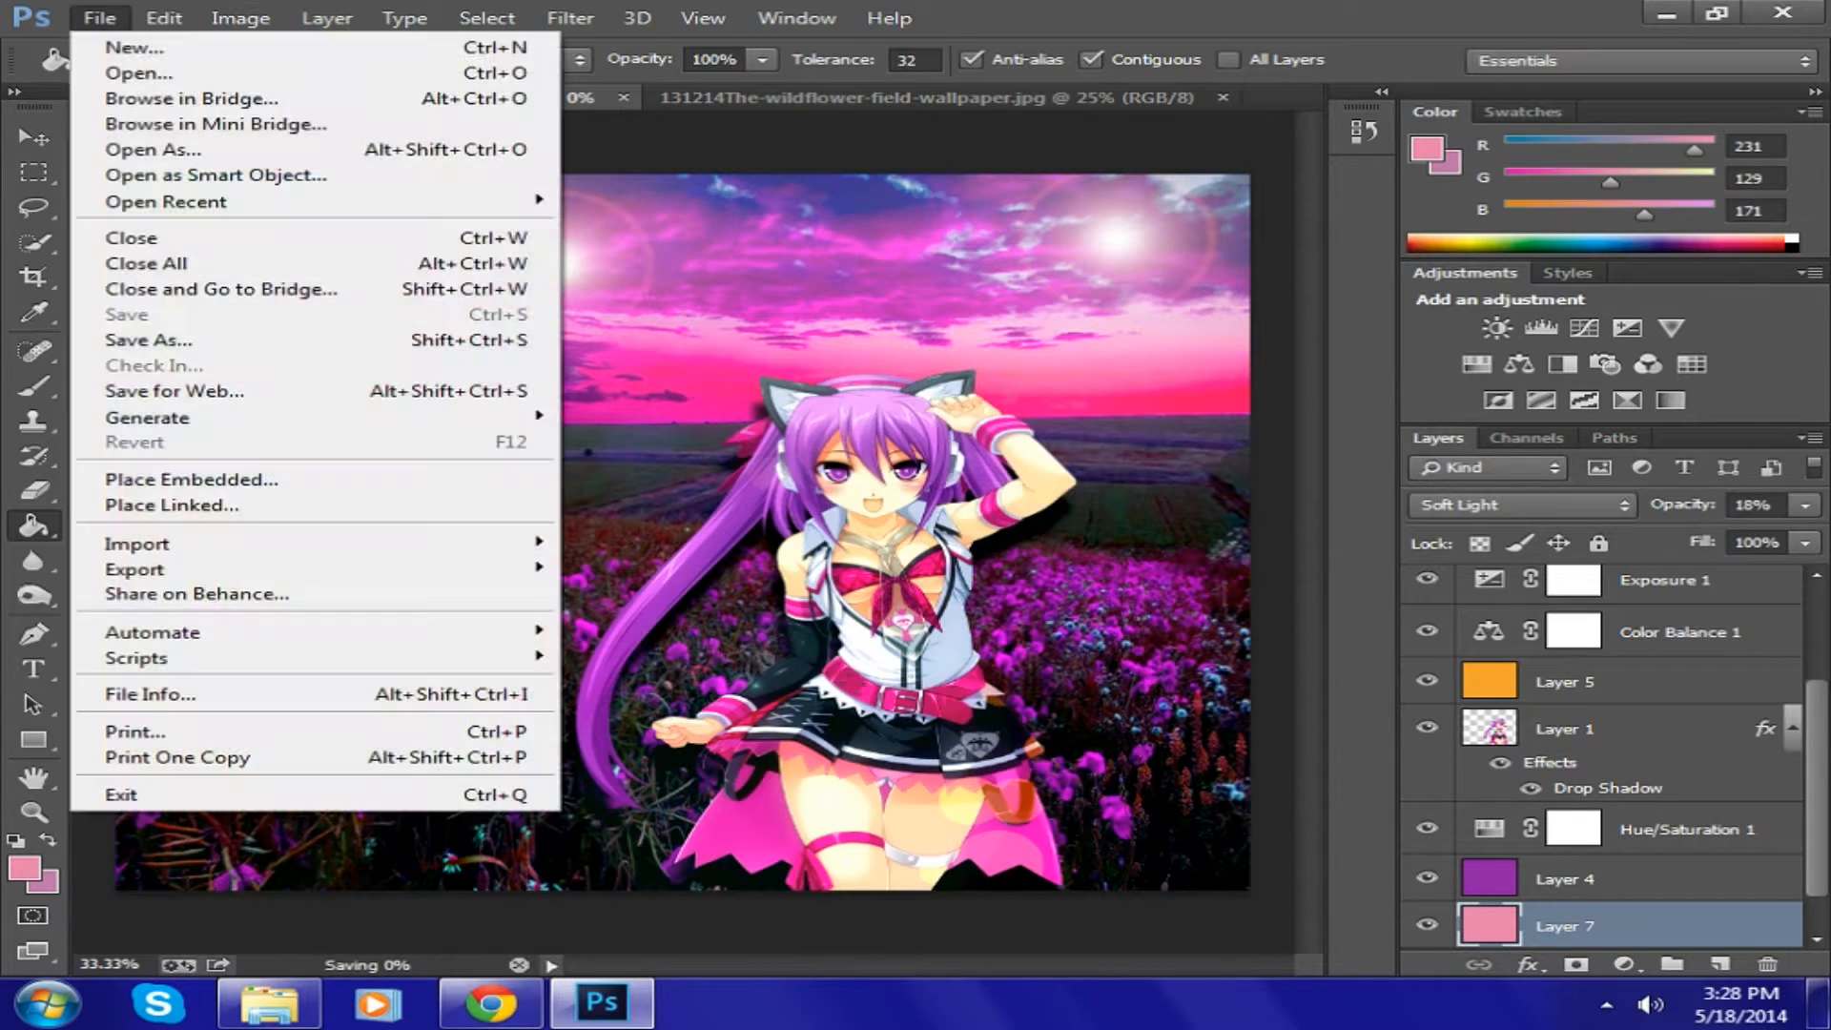
pyautogui.press('Return')
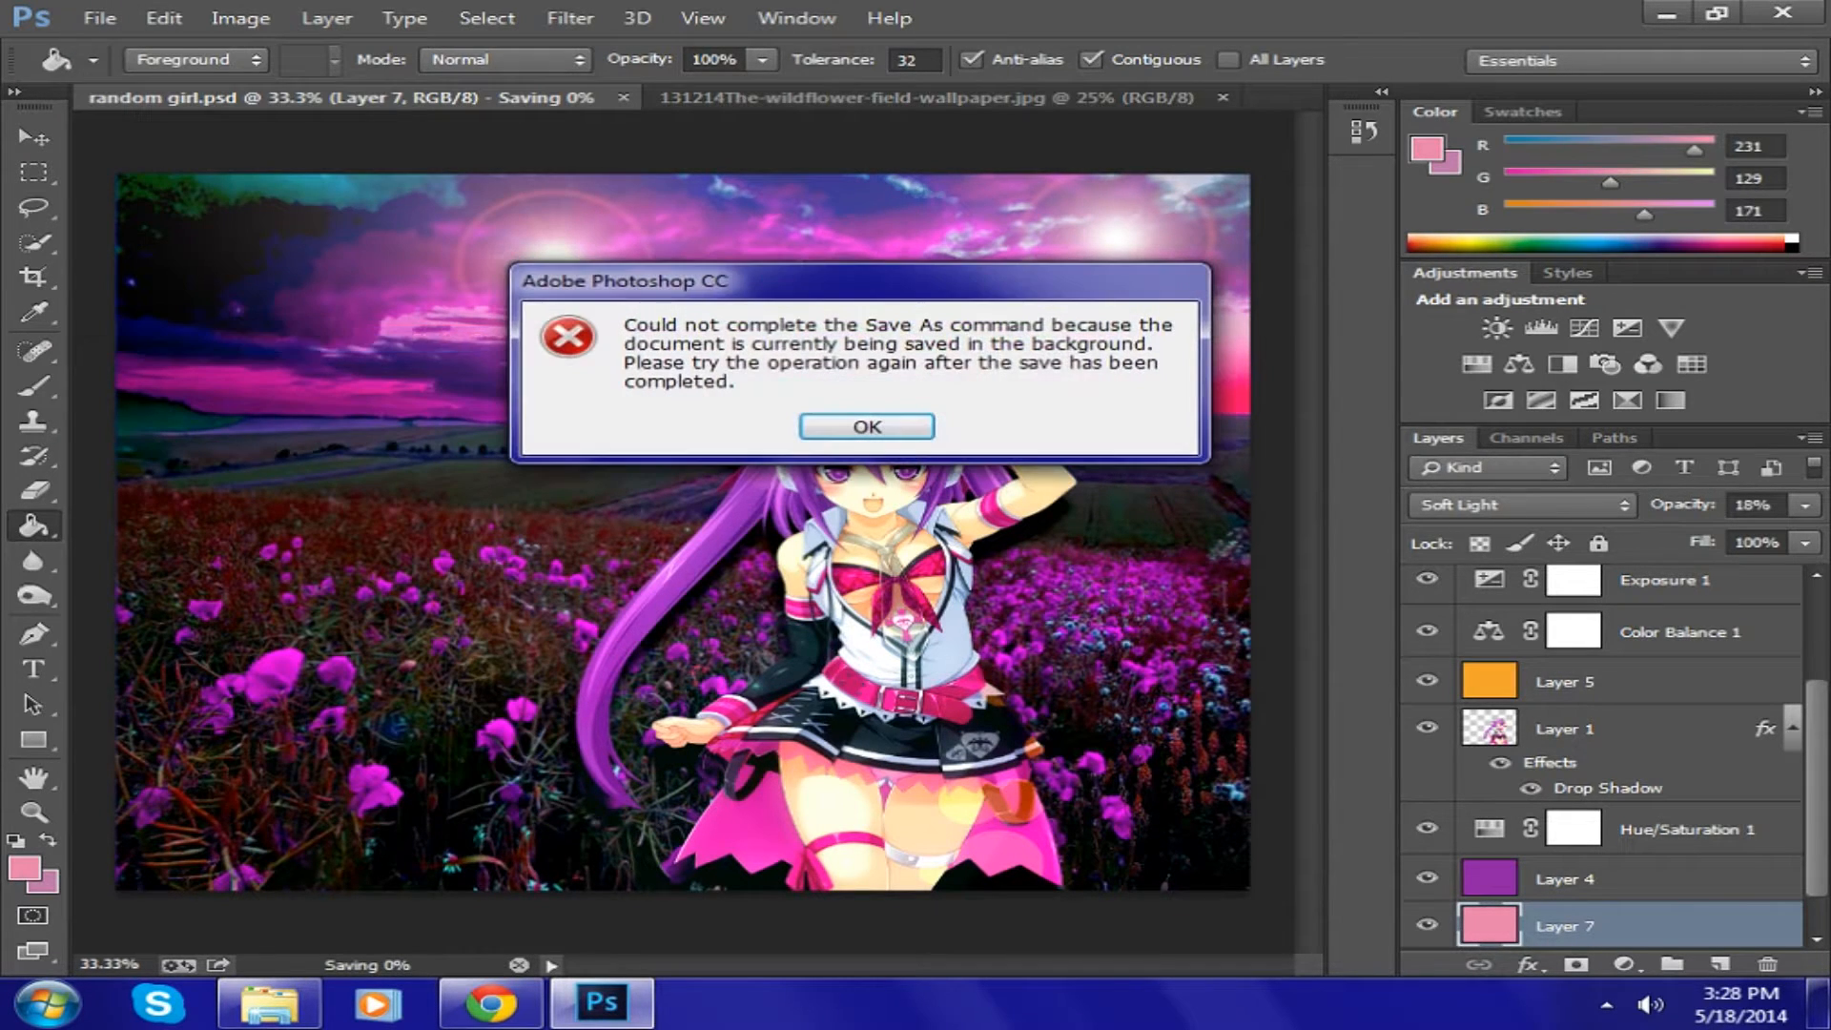
pyautogui.click(866, 427)
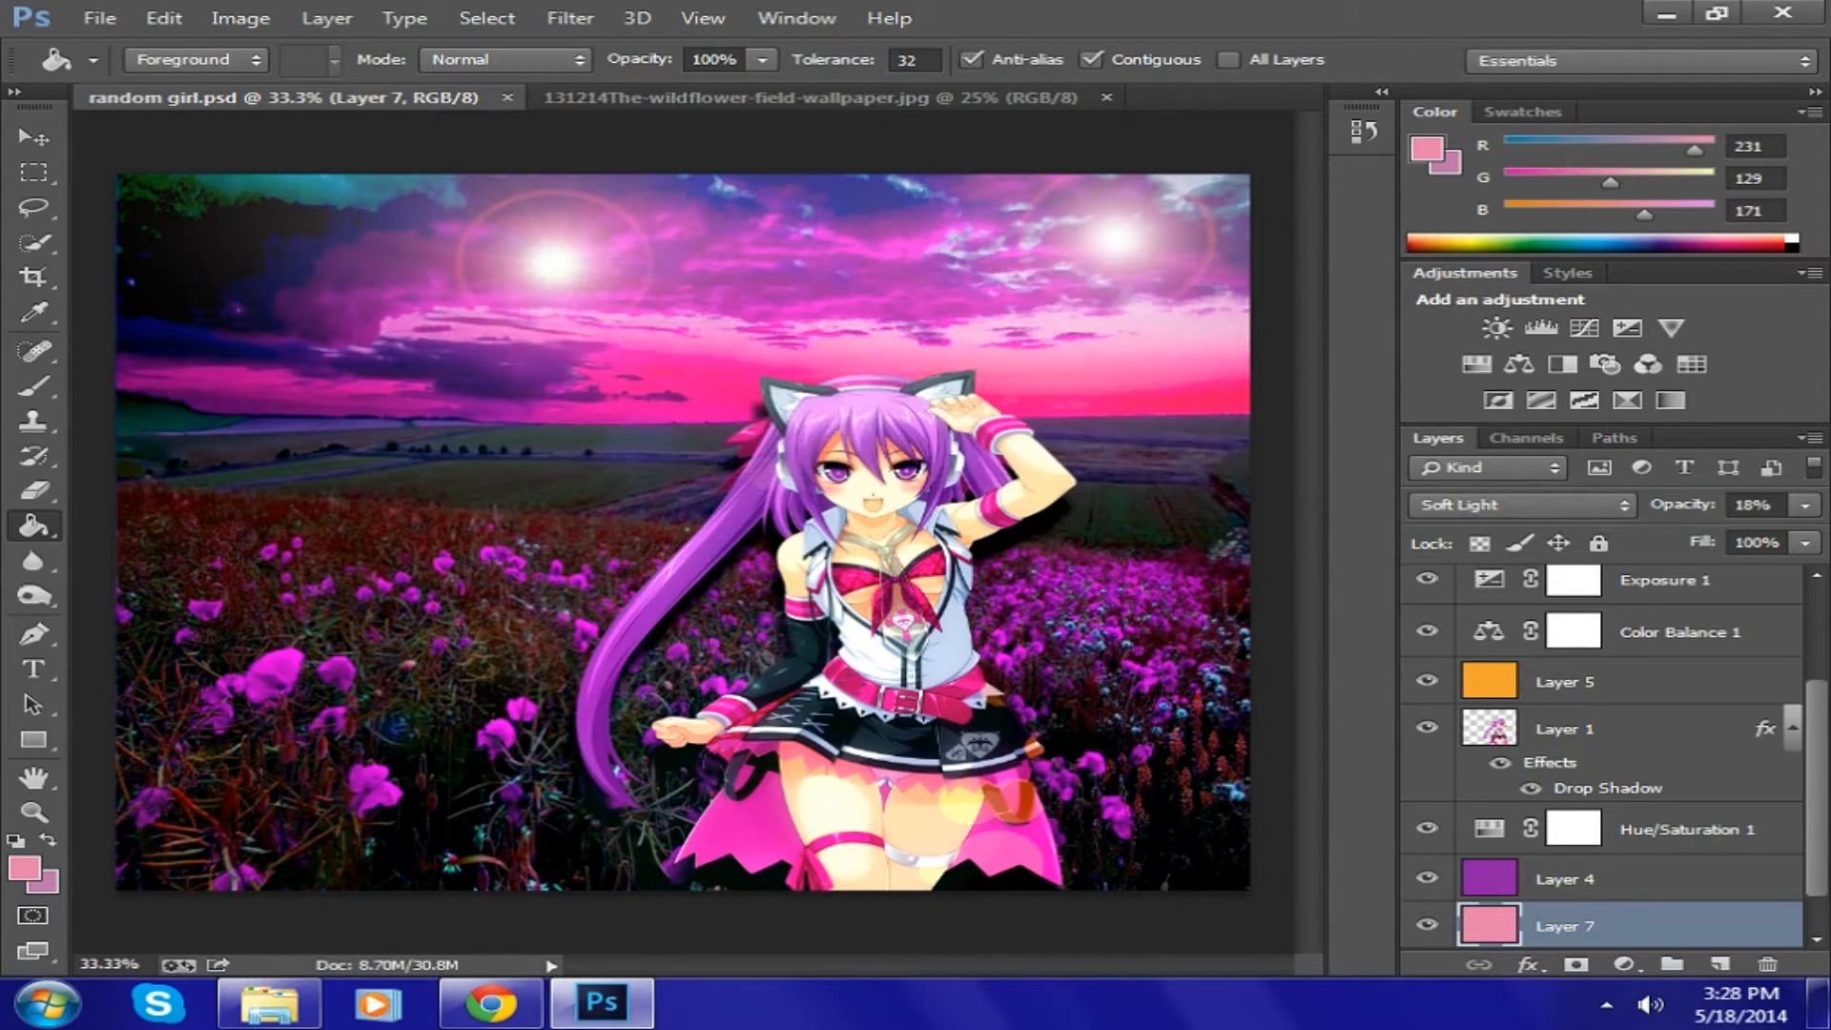
pyautogui.click(100, 18)
pyautogui.click(191, 340)
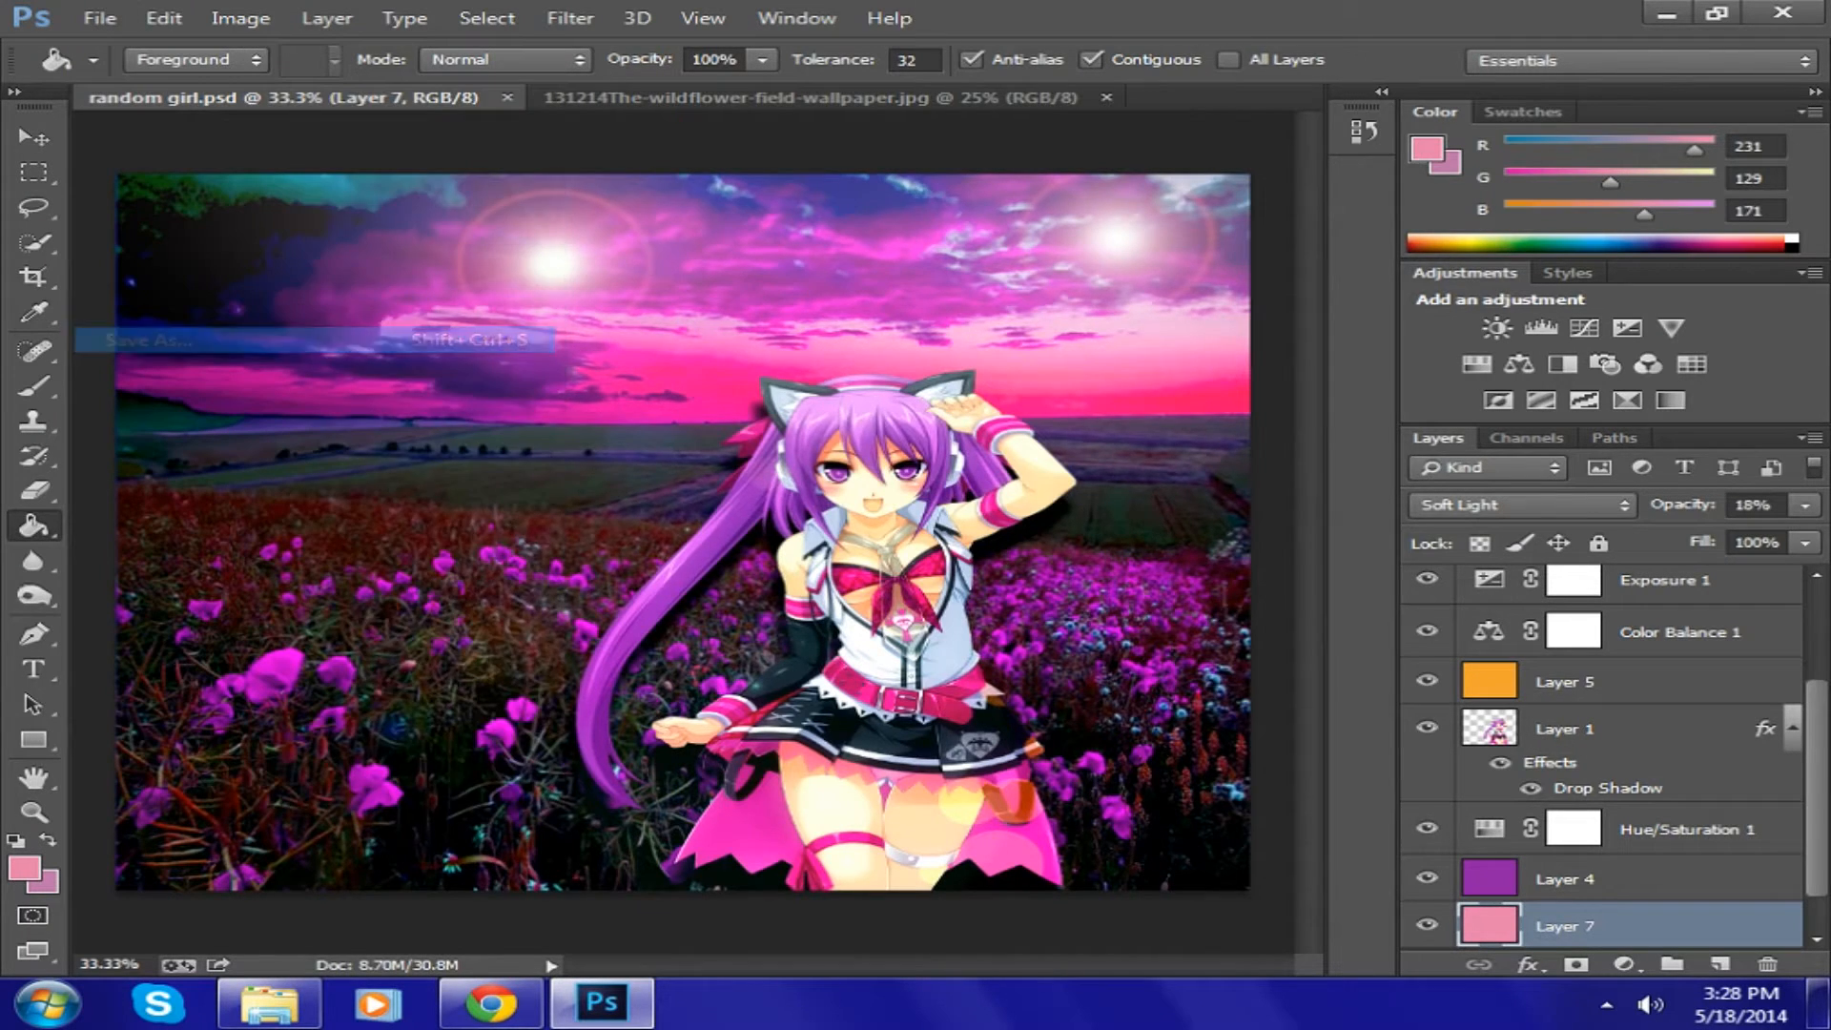
pyautogui.click(953, 637)
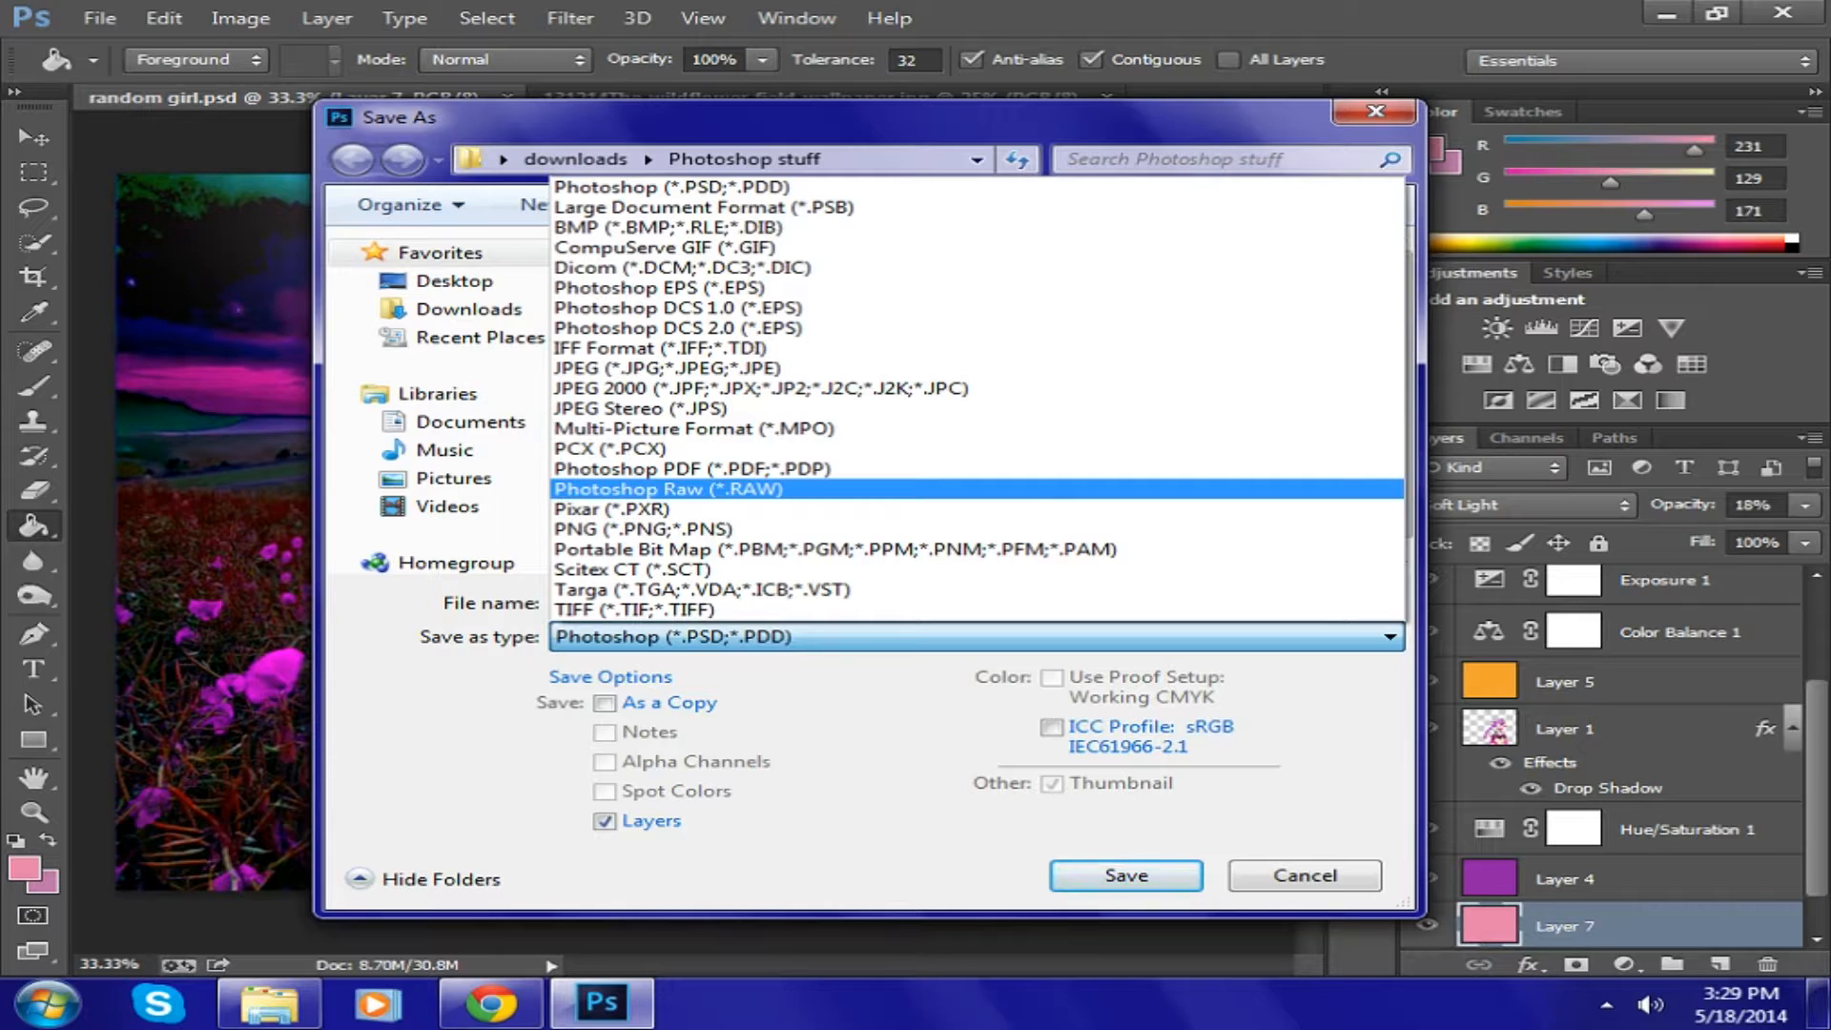
pyautogui.click(954, 637)
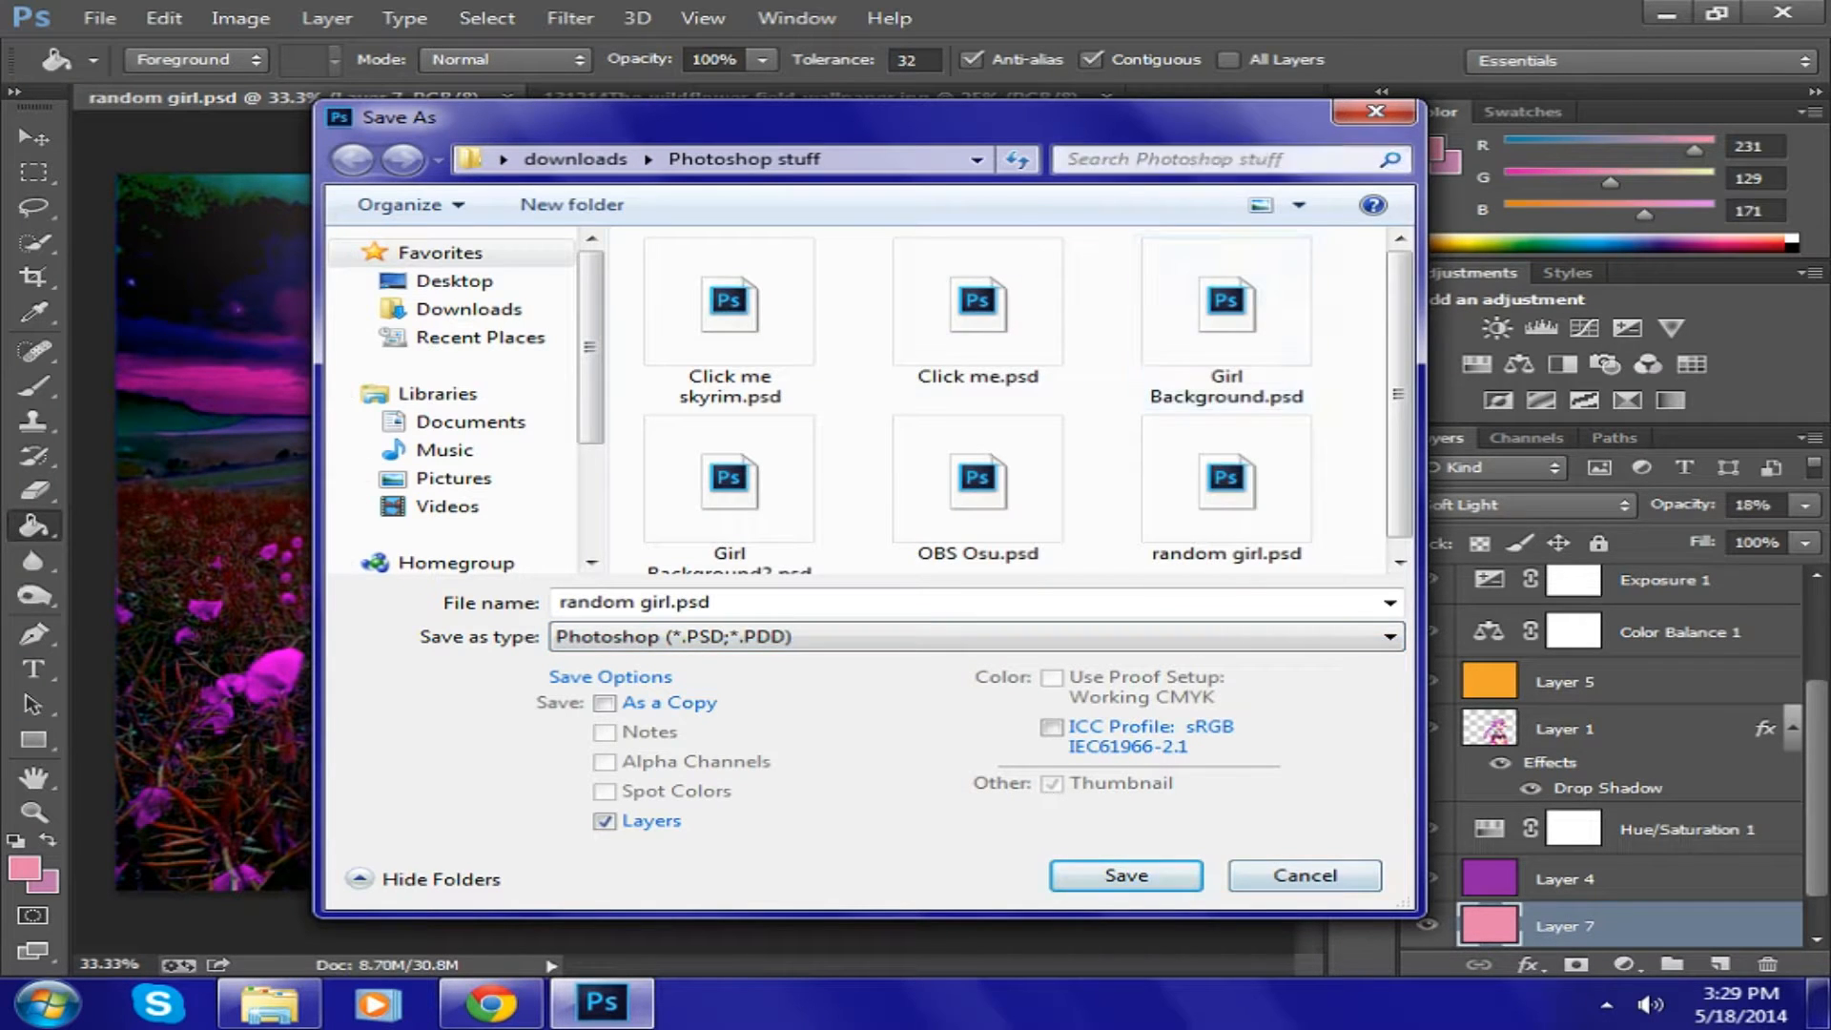
pyautogui.click(1375, 112)
# - Select a full-height rectangular strip along the image's left edge on Layer 2 and delete its contents
pyautogui.scroll(-1, 1603, 763)
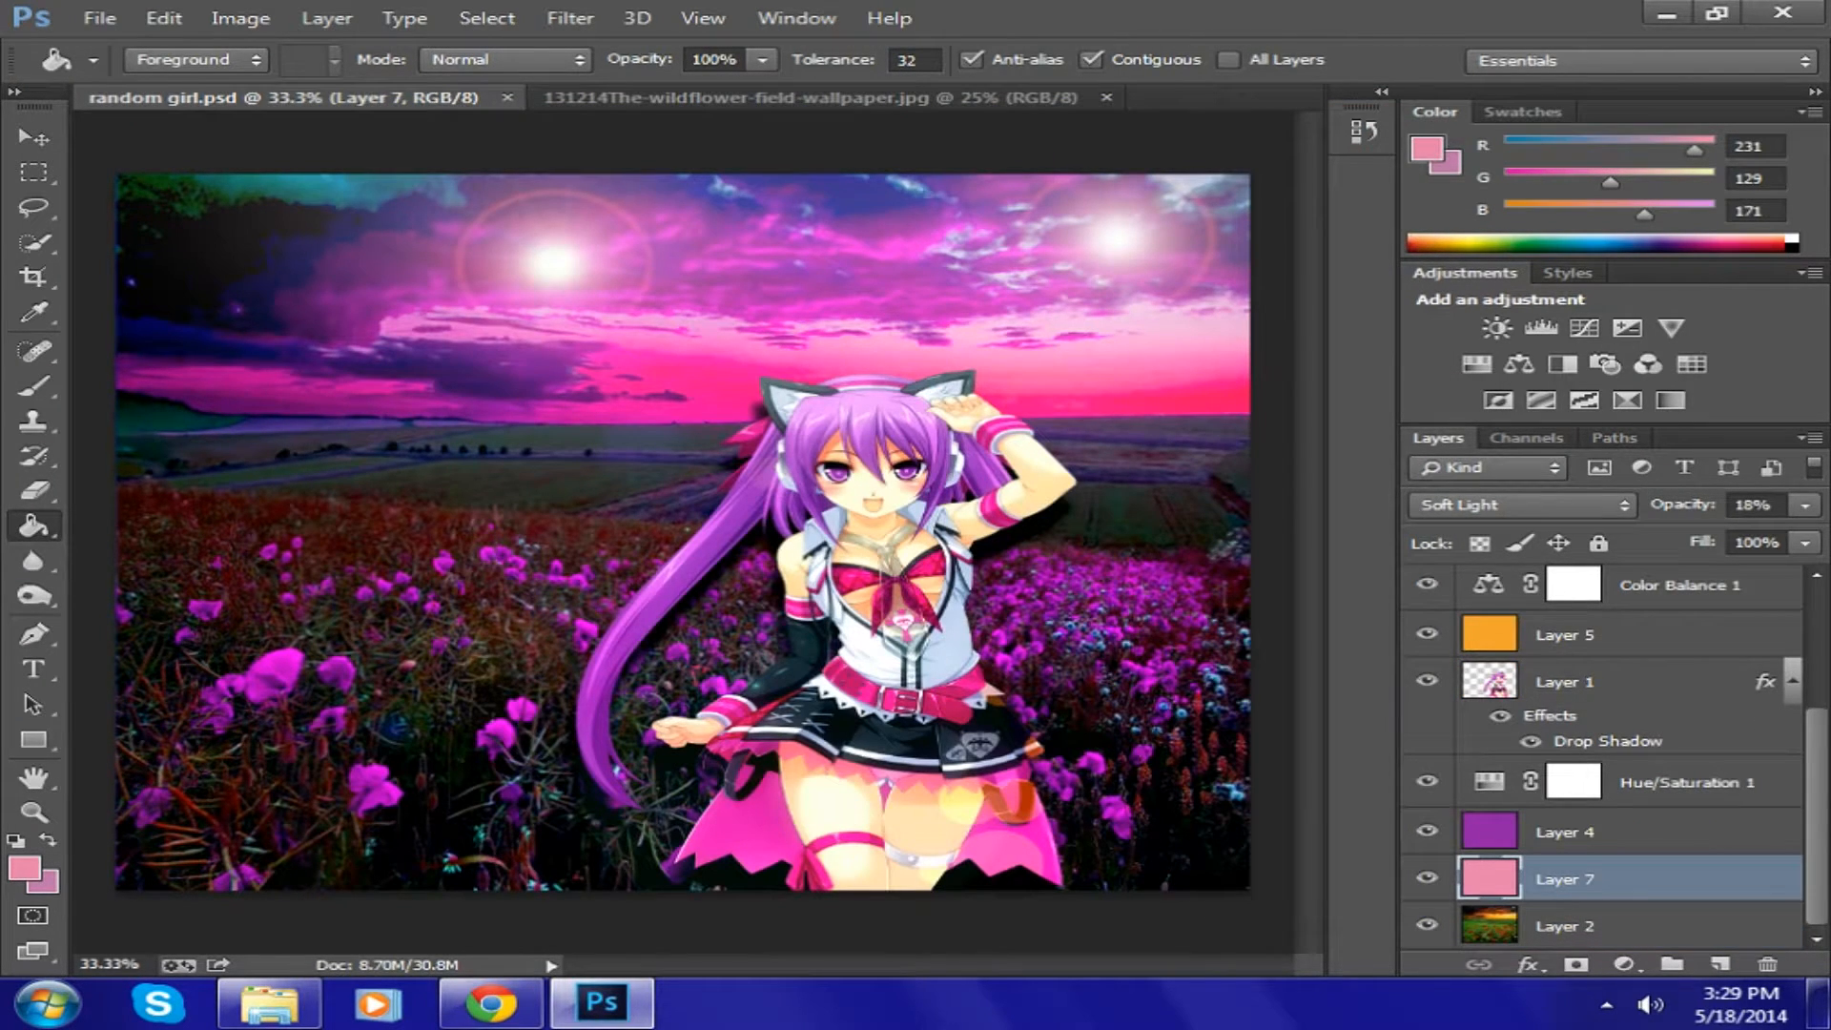
pyautogui.click(1612, 926)
pyautogui.click(34, 171)
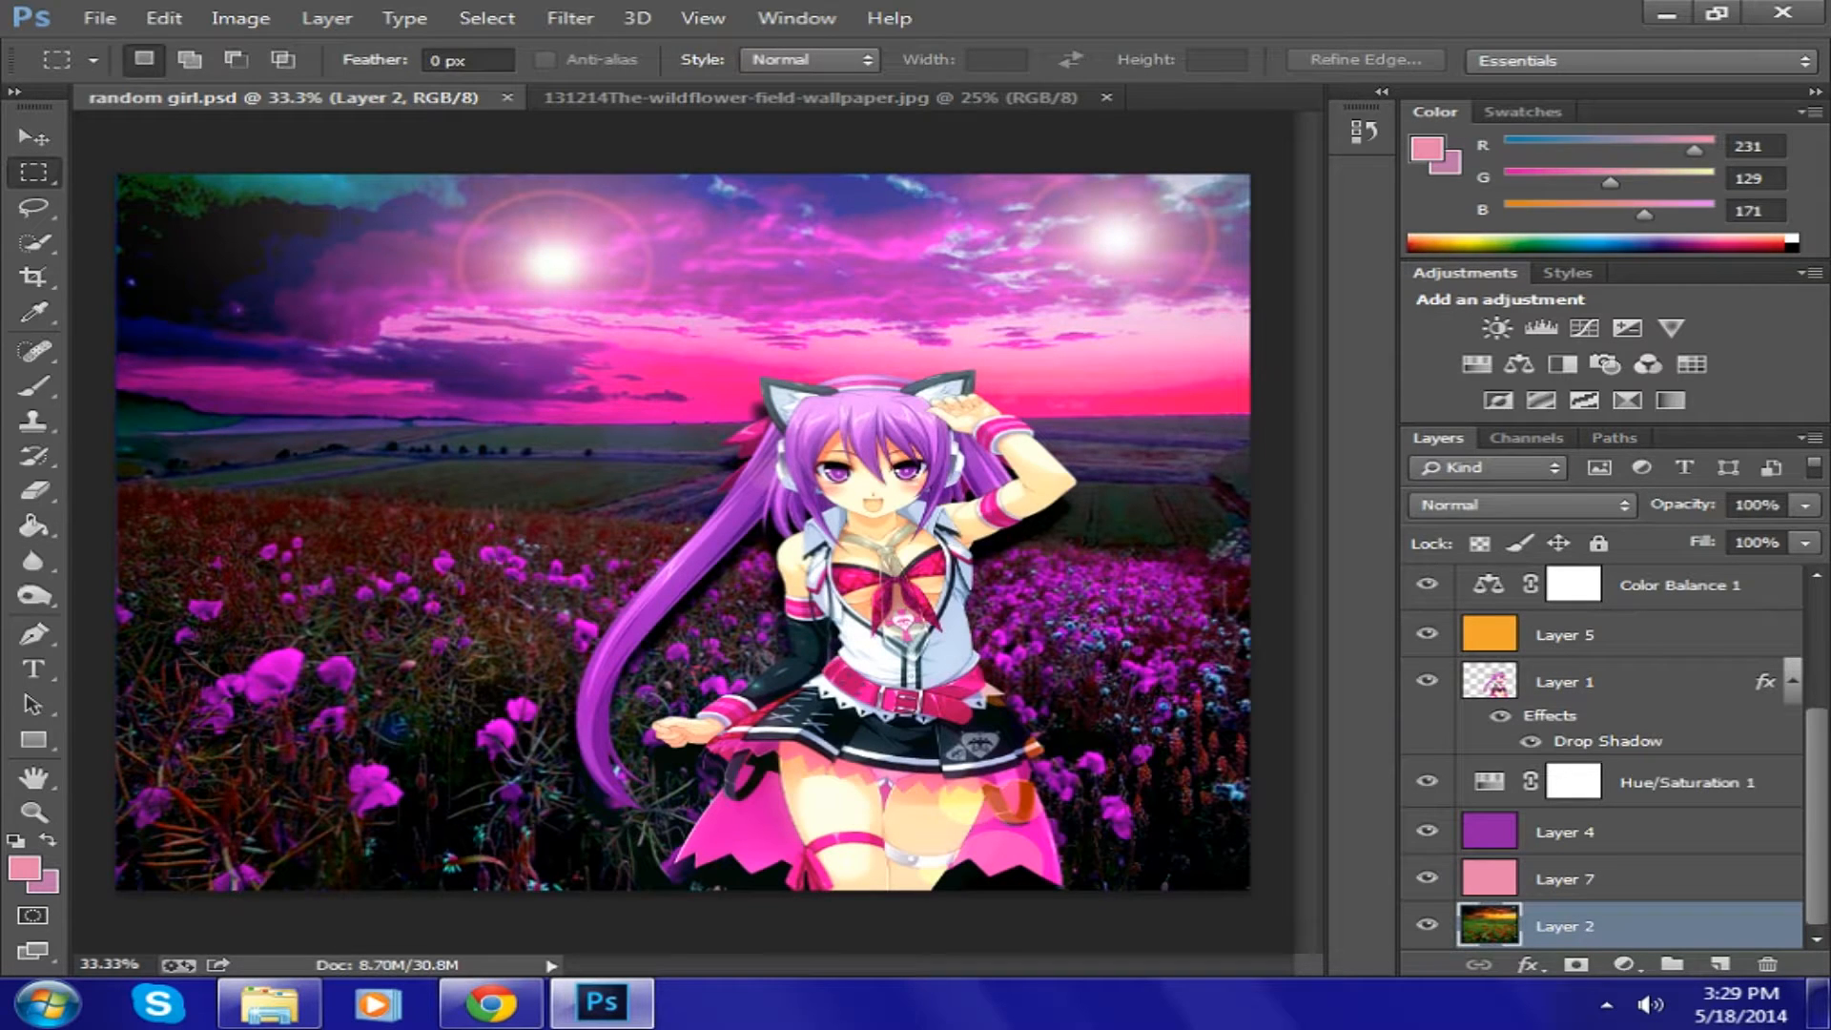
pyautogui.moveTo(116, 174); pyautogui.dragTo(288, 890)
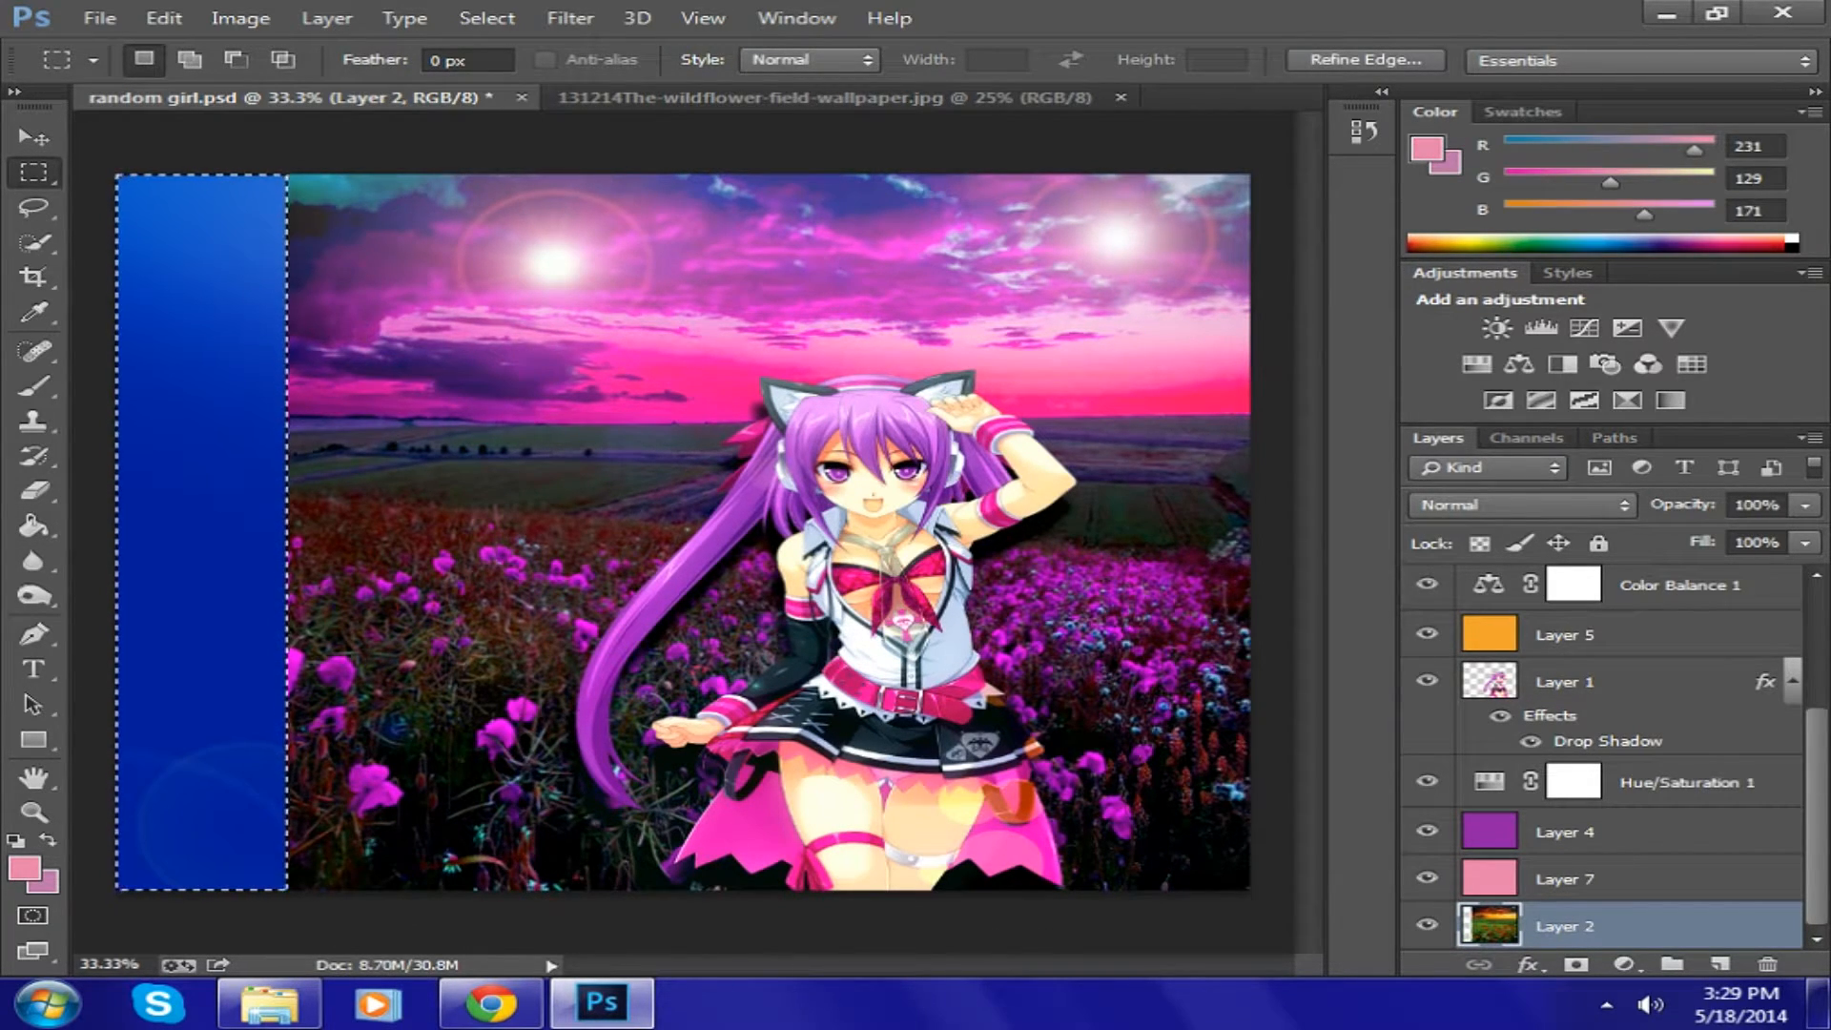
# - Clear the same strip from the layers and adjustment masks above, from Layer 7 up to Layer 3, and deselect it
pyautogui.hotkey('alt', ']')
pyautogui.hotkey('alt', ']')
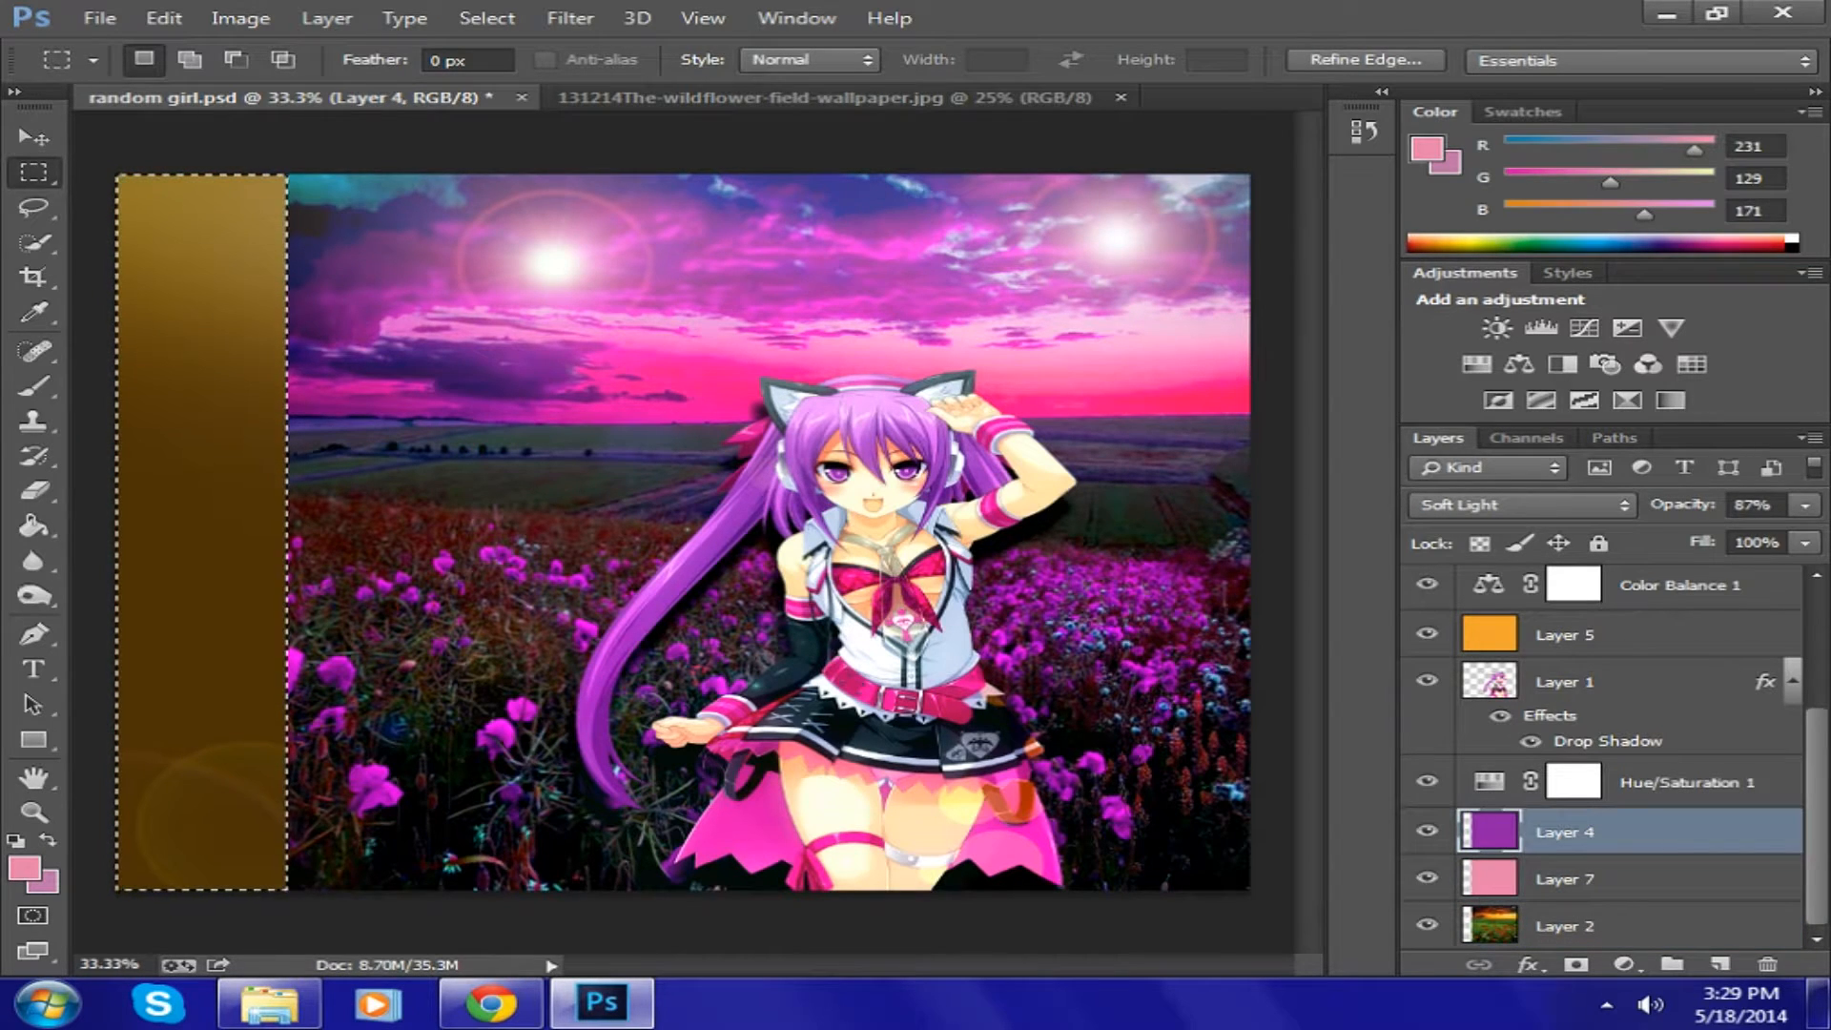
pyautogui.hotkey('alt', ']')
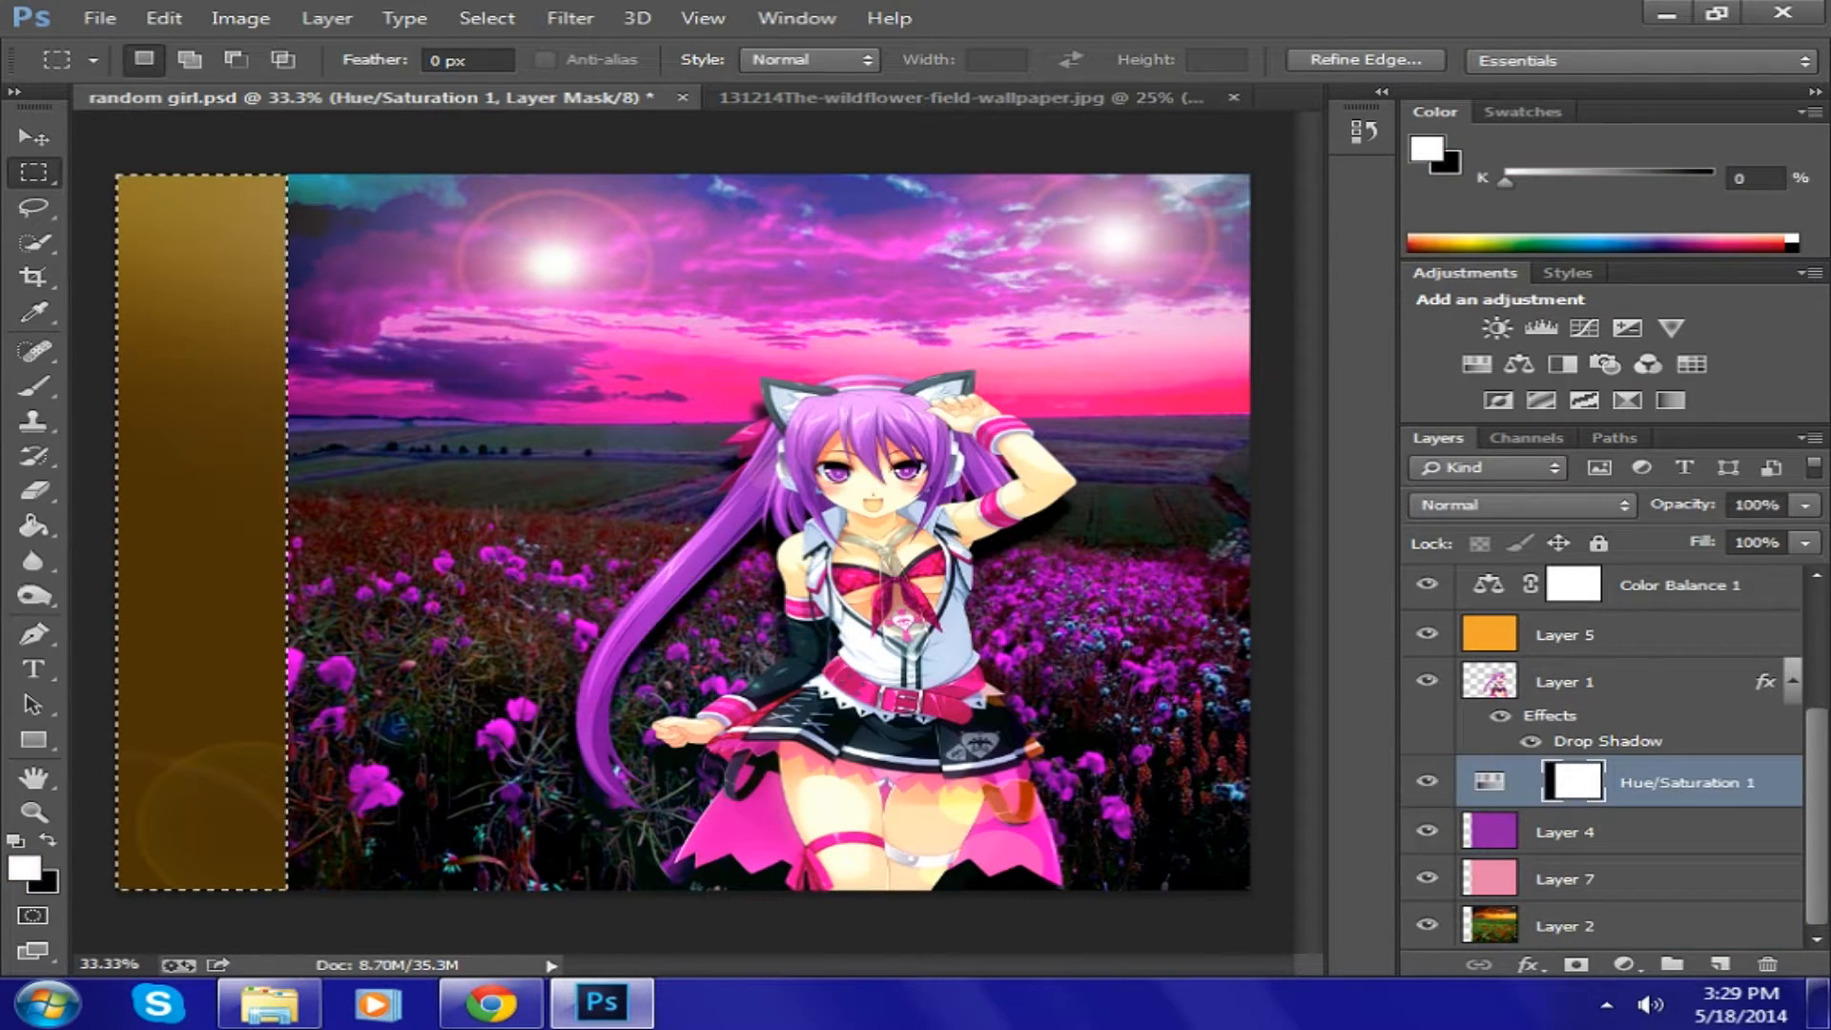
pyautogui.hotkey('alt', ']')
pyautogui.hotkey('alt', ']')
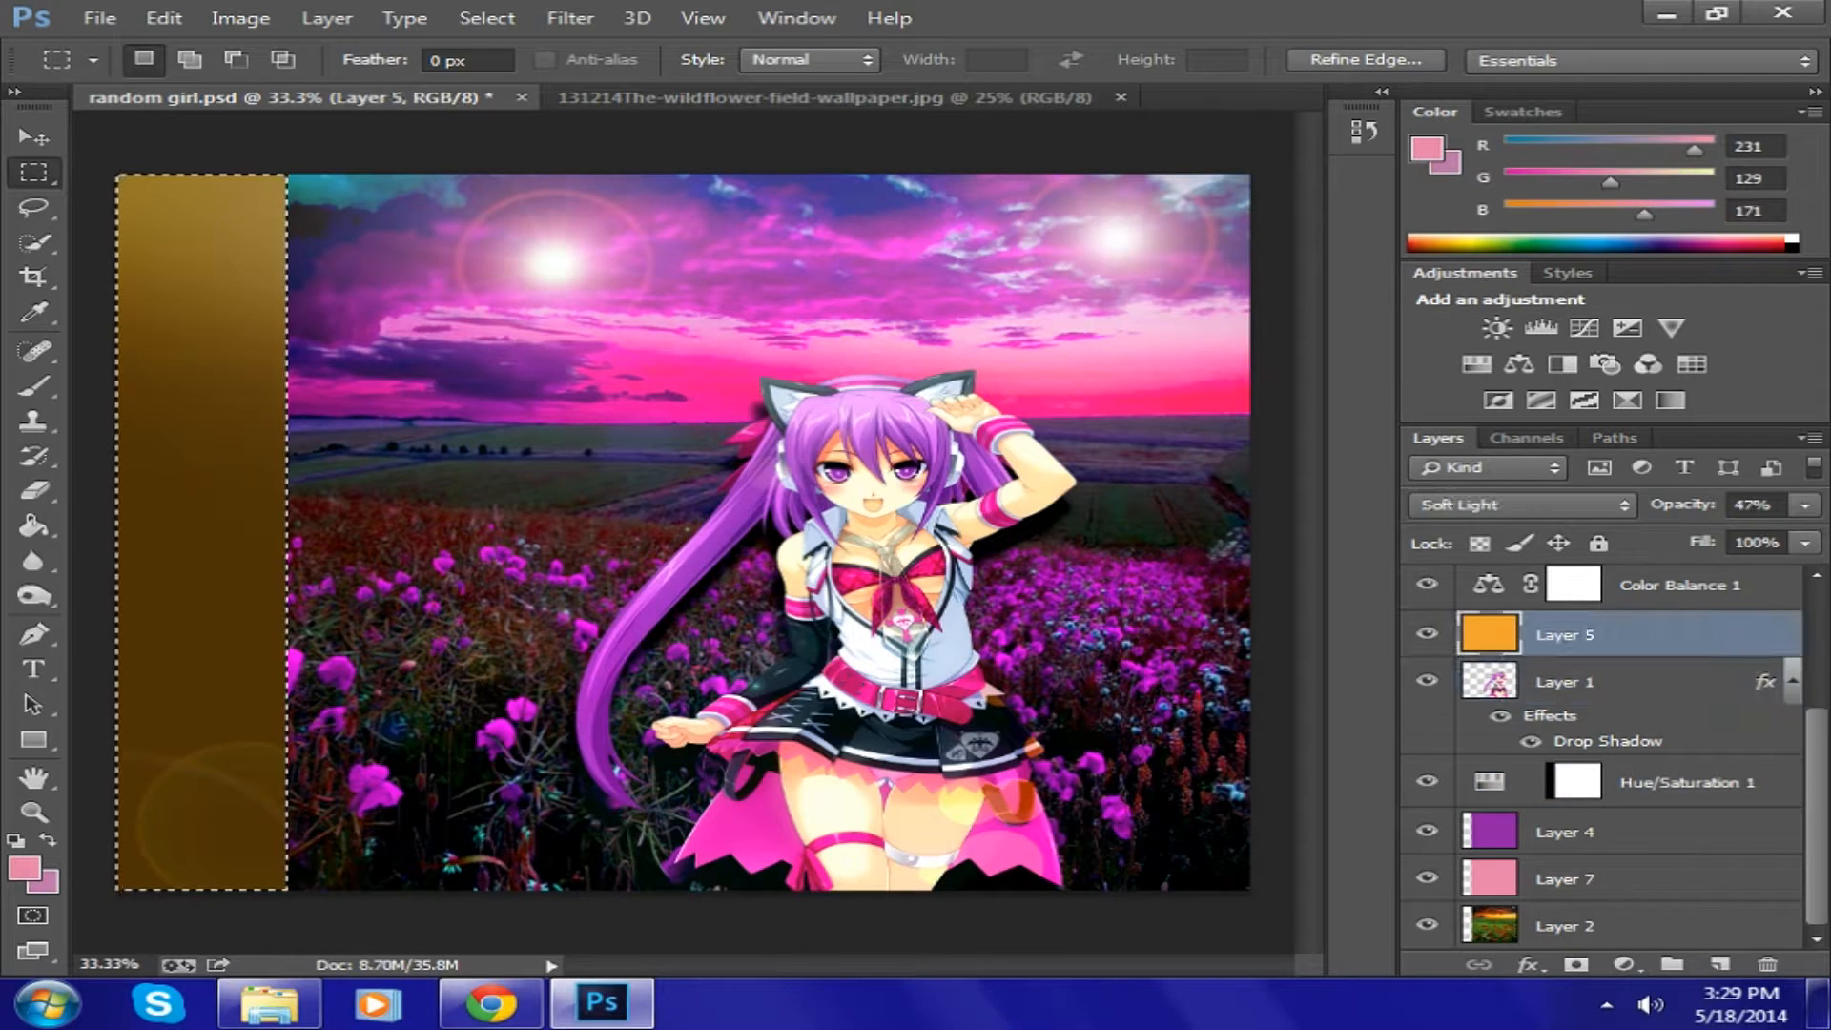
pyautogui.hotkey('alt', ']')
pyautogui.hotkey('alt', ']')
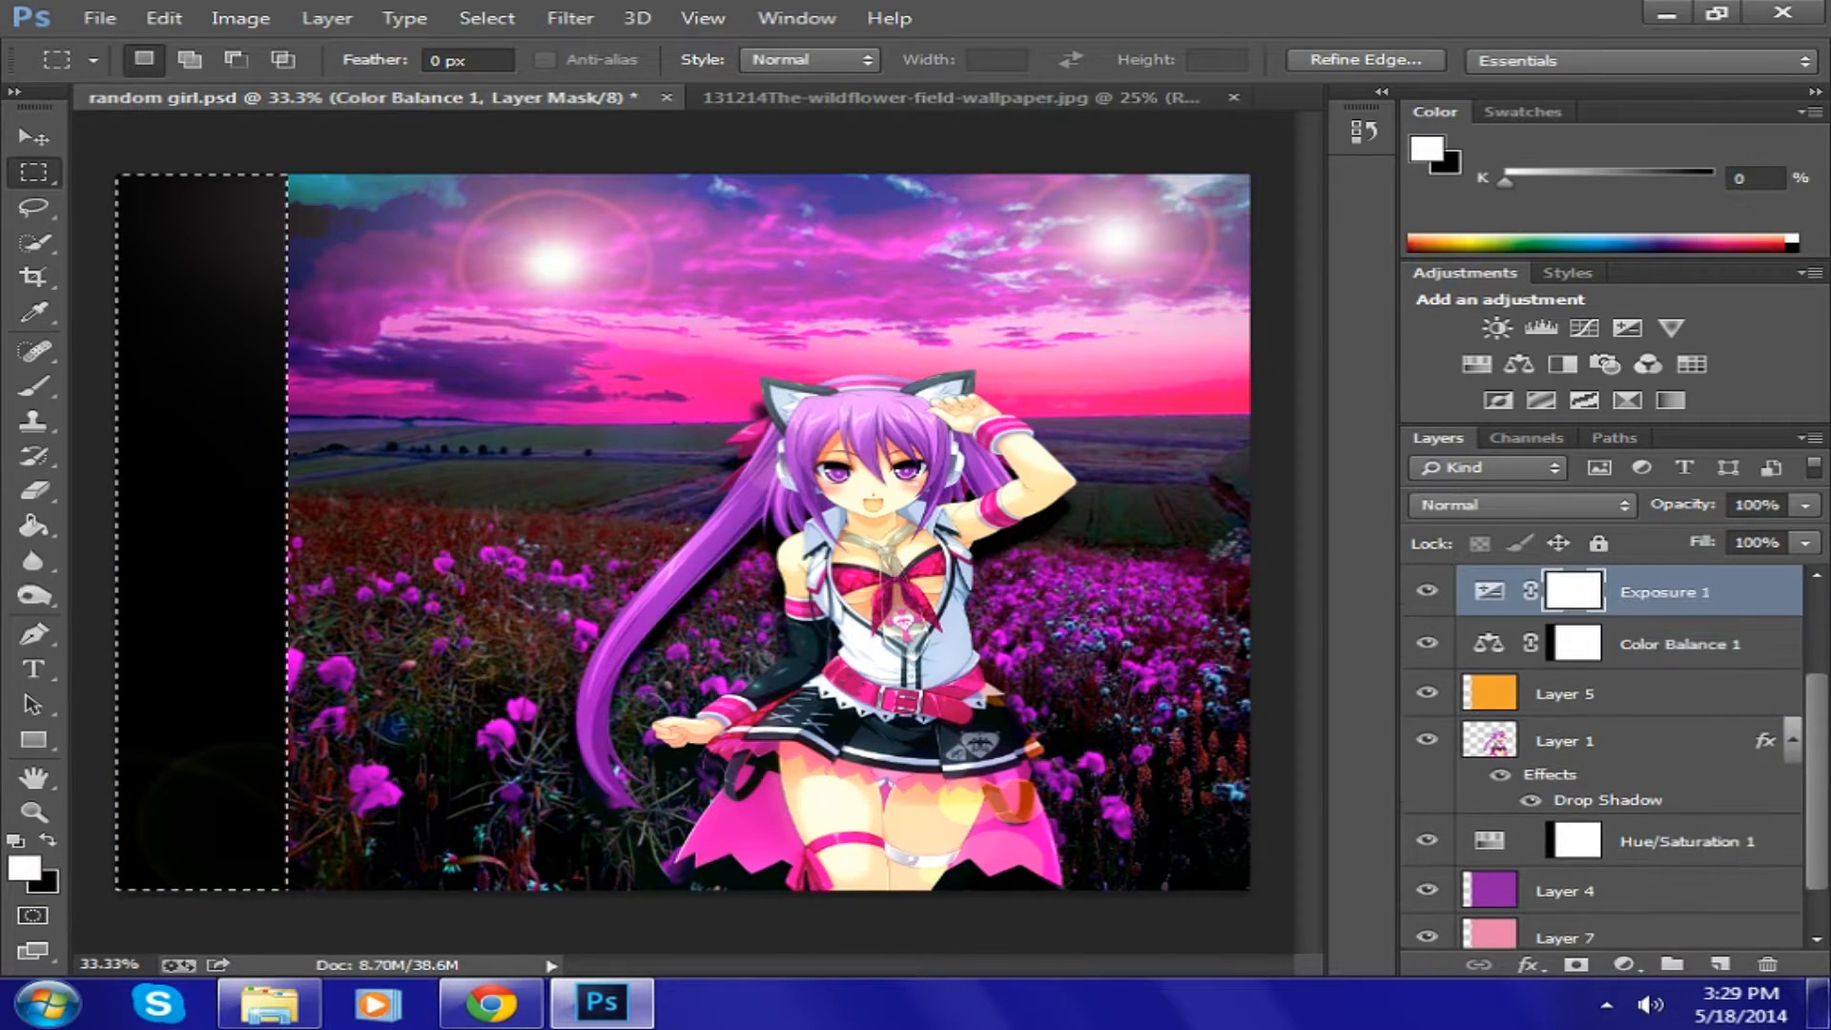
pyautogui.hotkey('alt', ']')
pyautogui.hotkey('alt', ']')
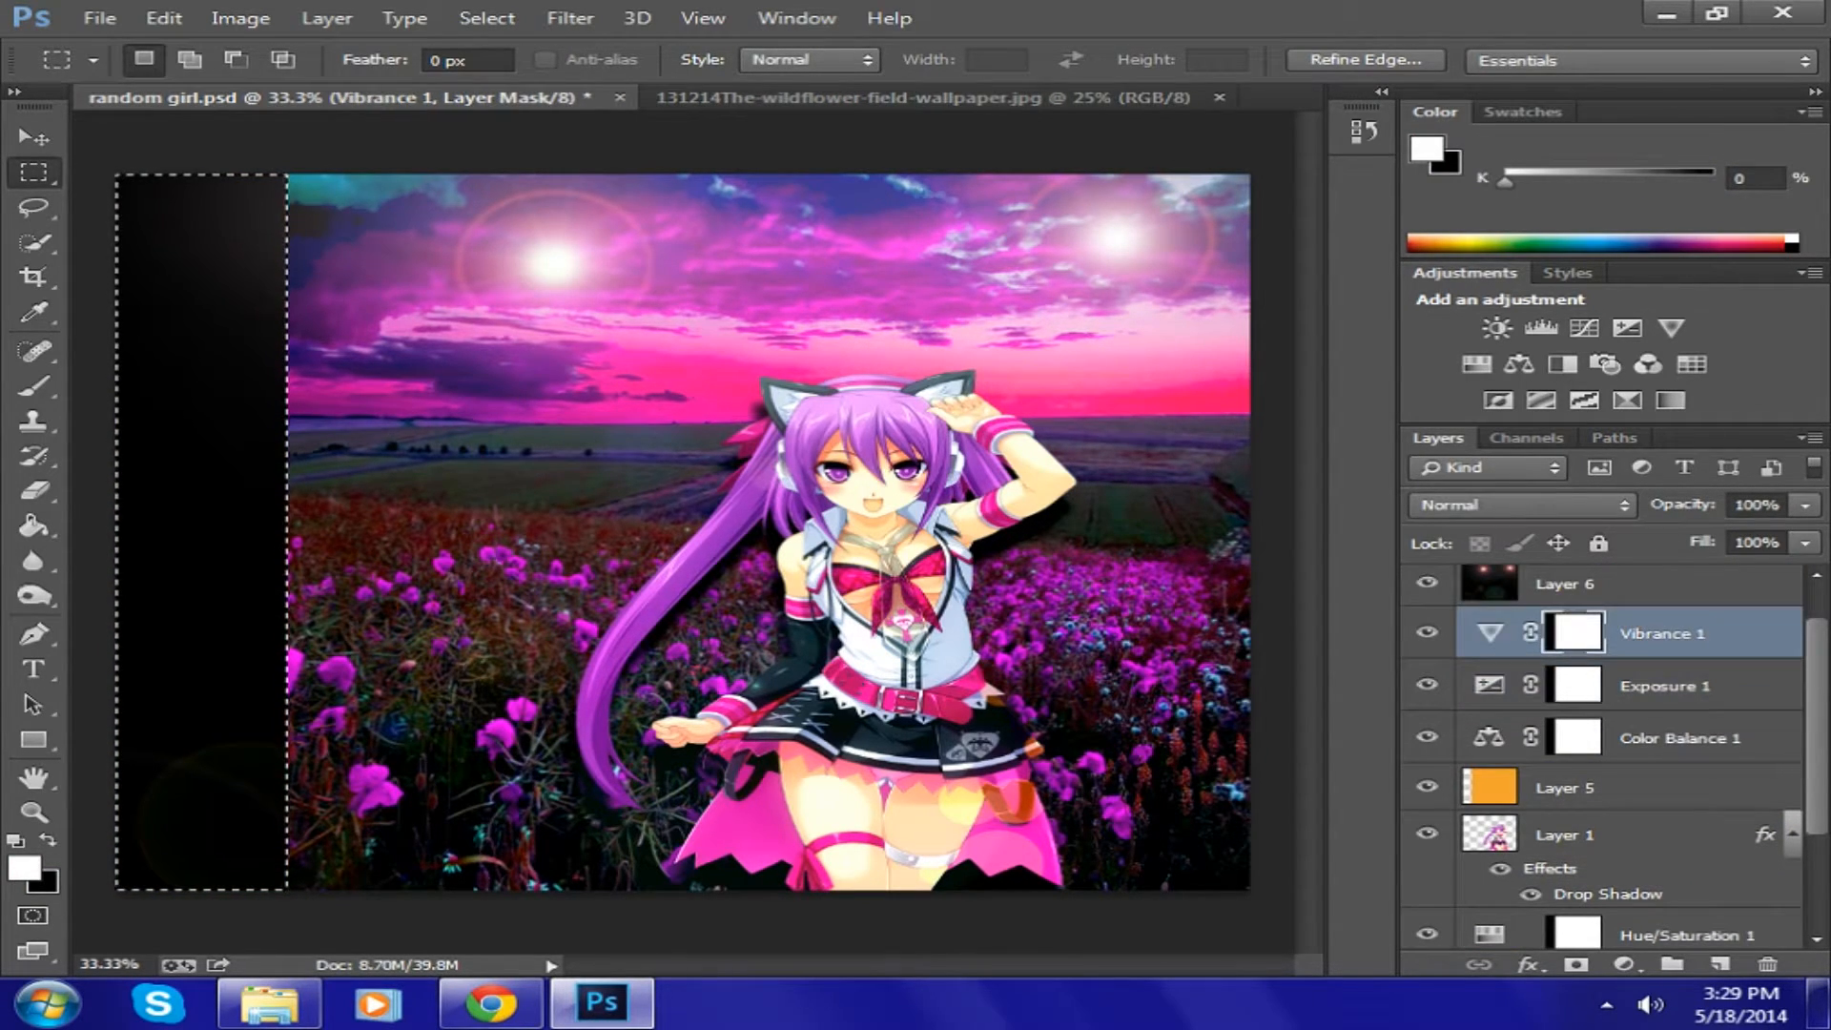
pyautogui.hotkey('alt', ']')
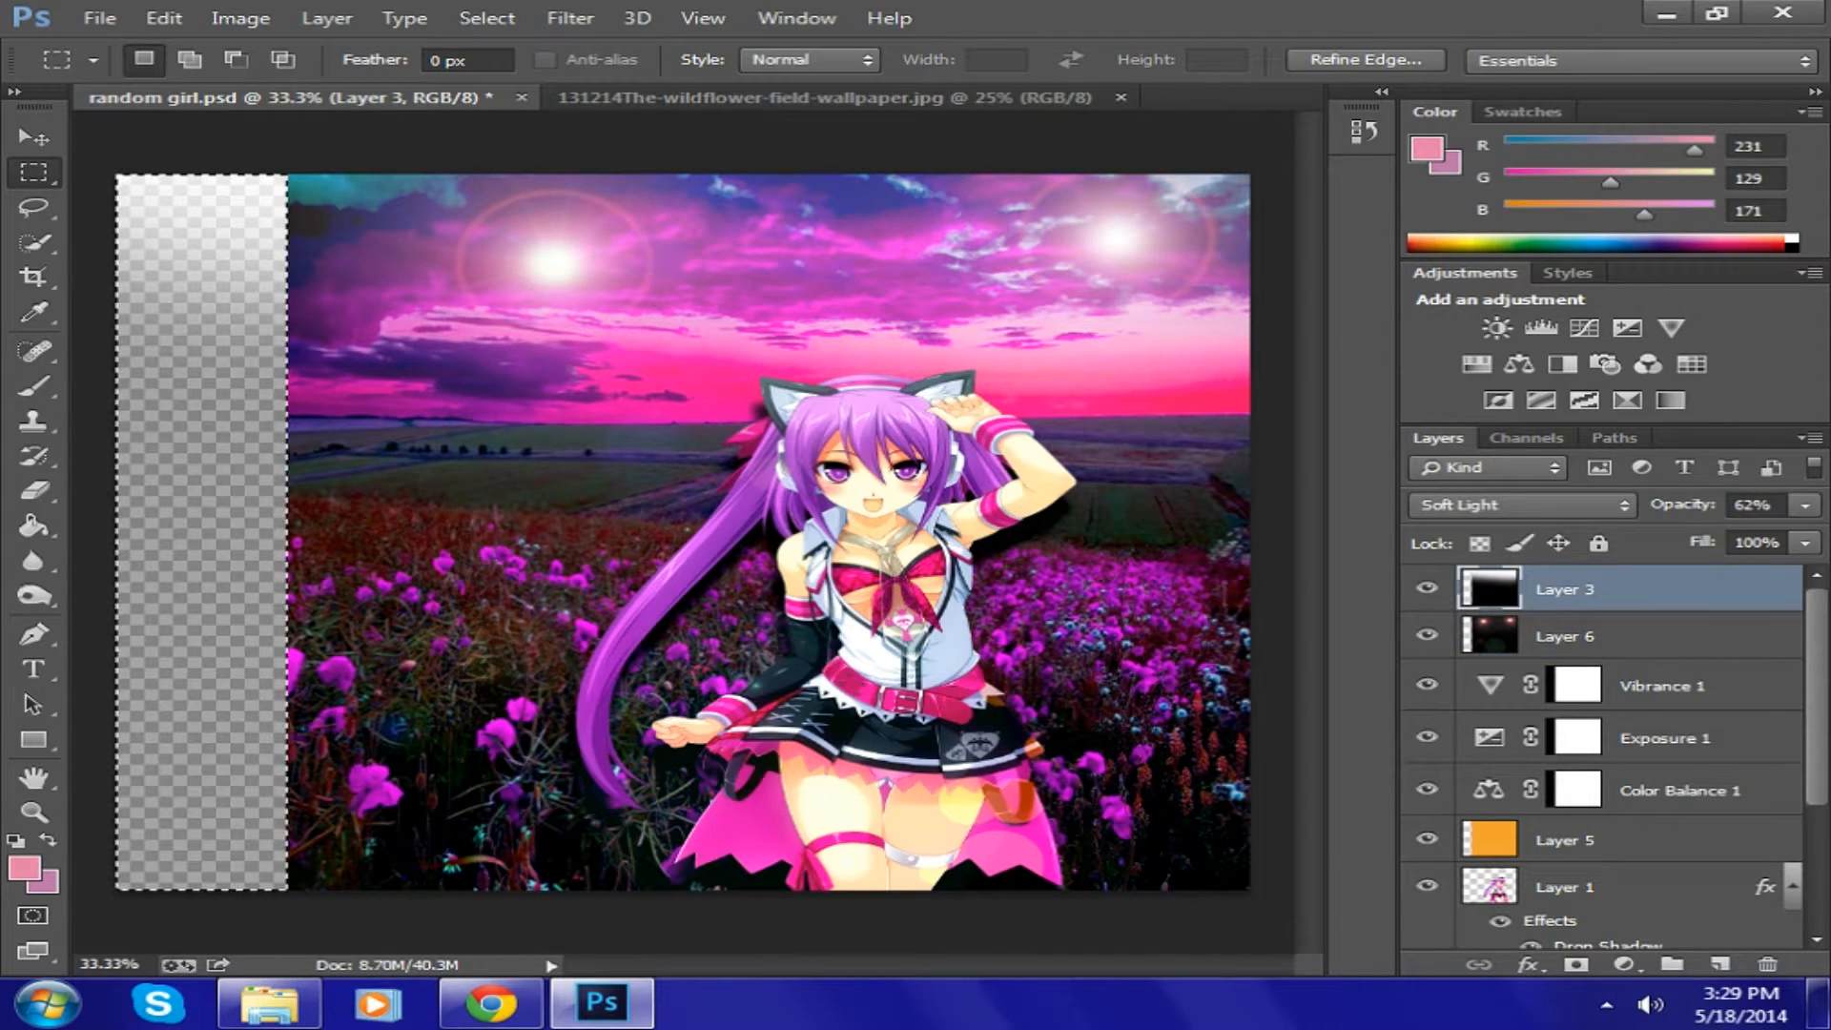
pyautogui.hotkey('ctrl', 'd')
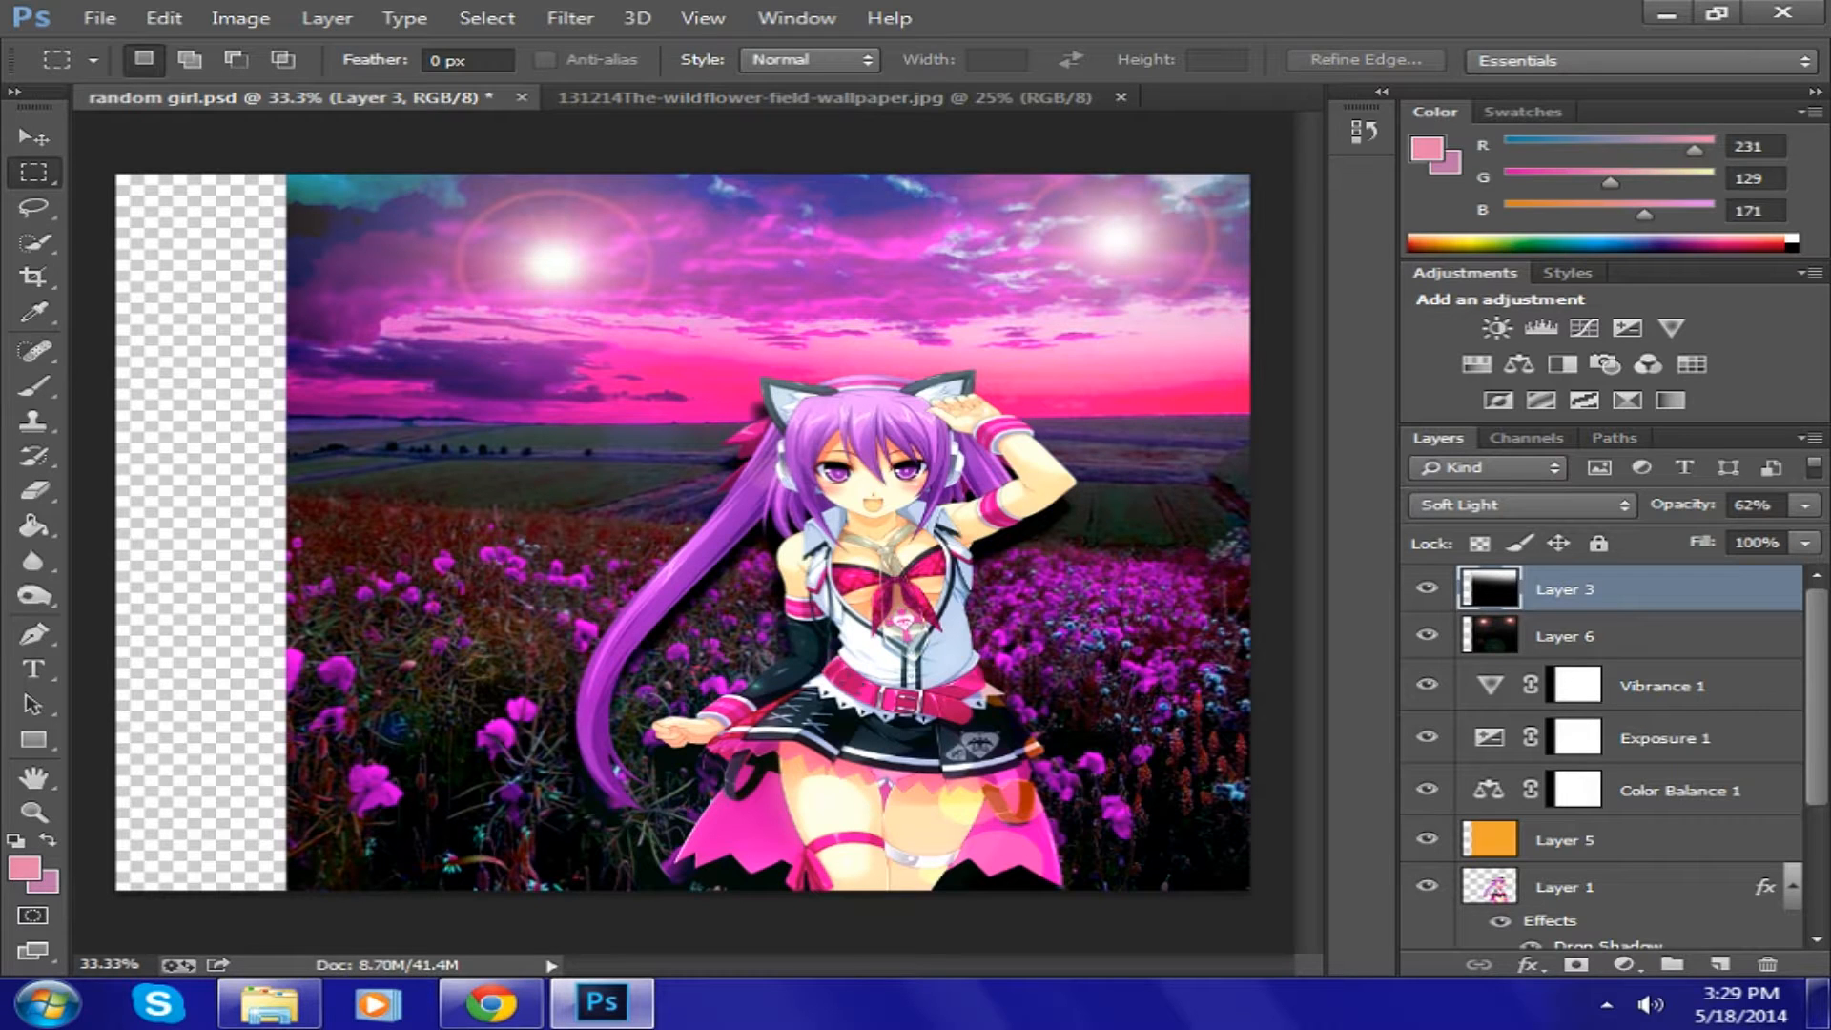
# - Try PNG and JPEG as Save As formats for the random girl file, choose PNG again, and cancel the save
pyautogui.click(100, 18)
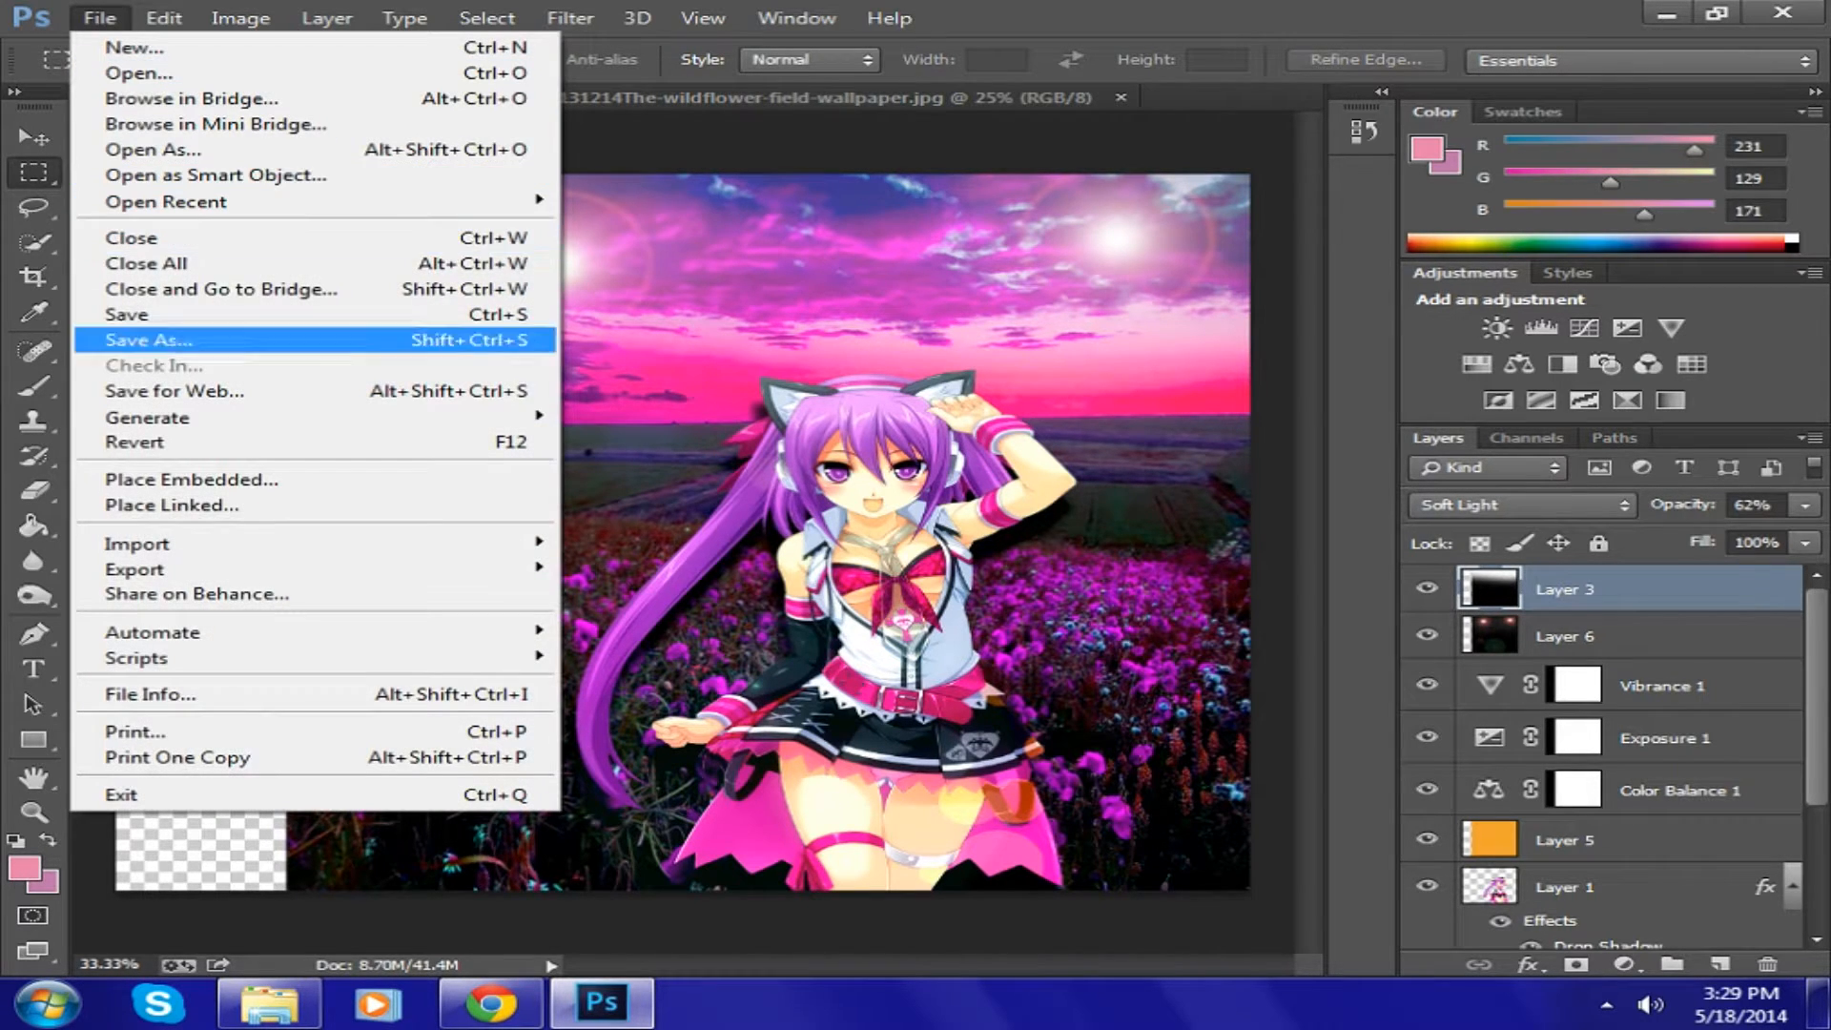
pyautogui.click(147, 339)
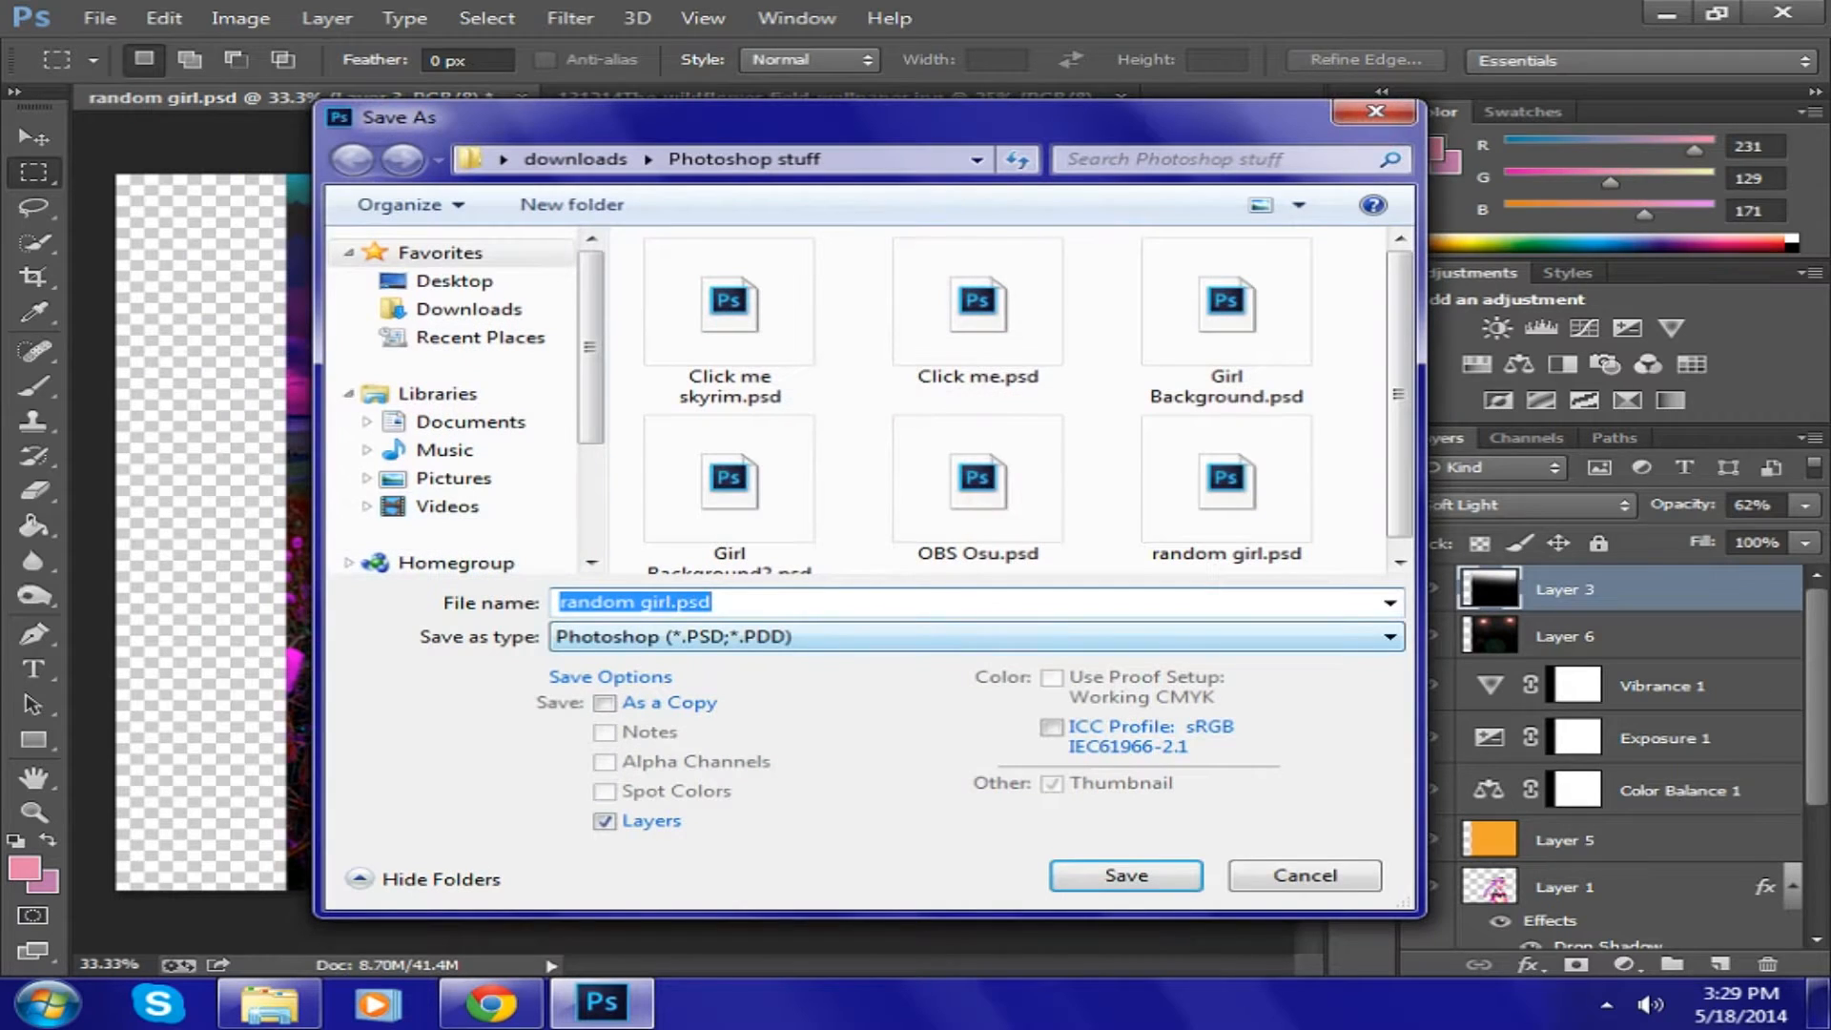
pyautogui.click(977, 637)
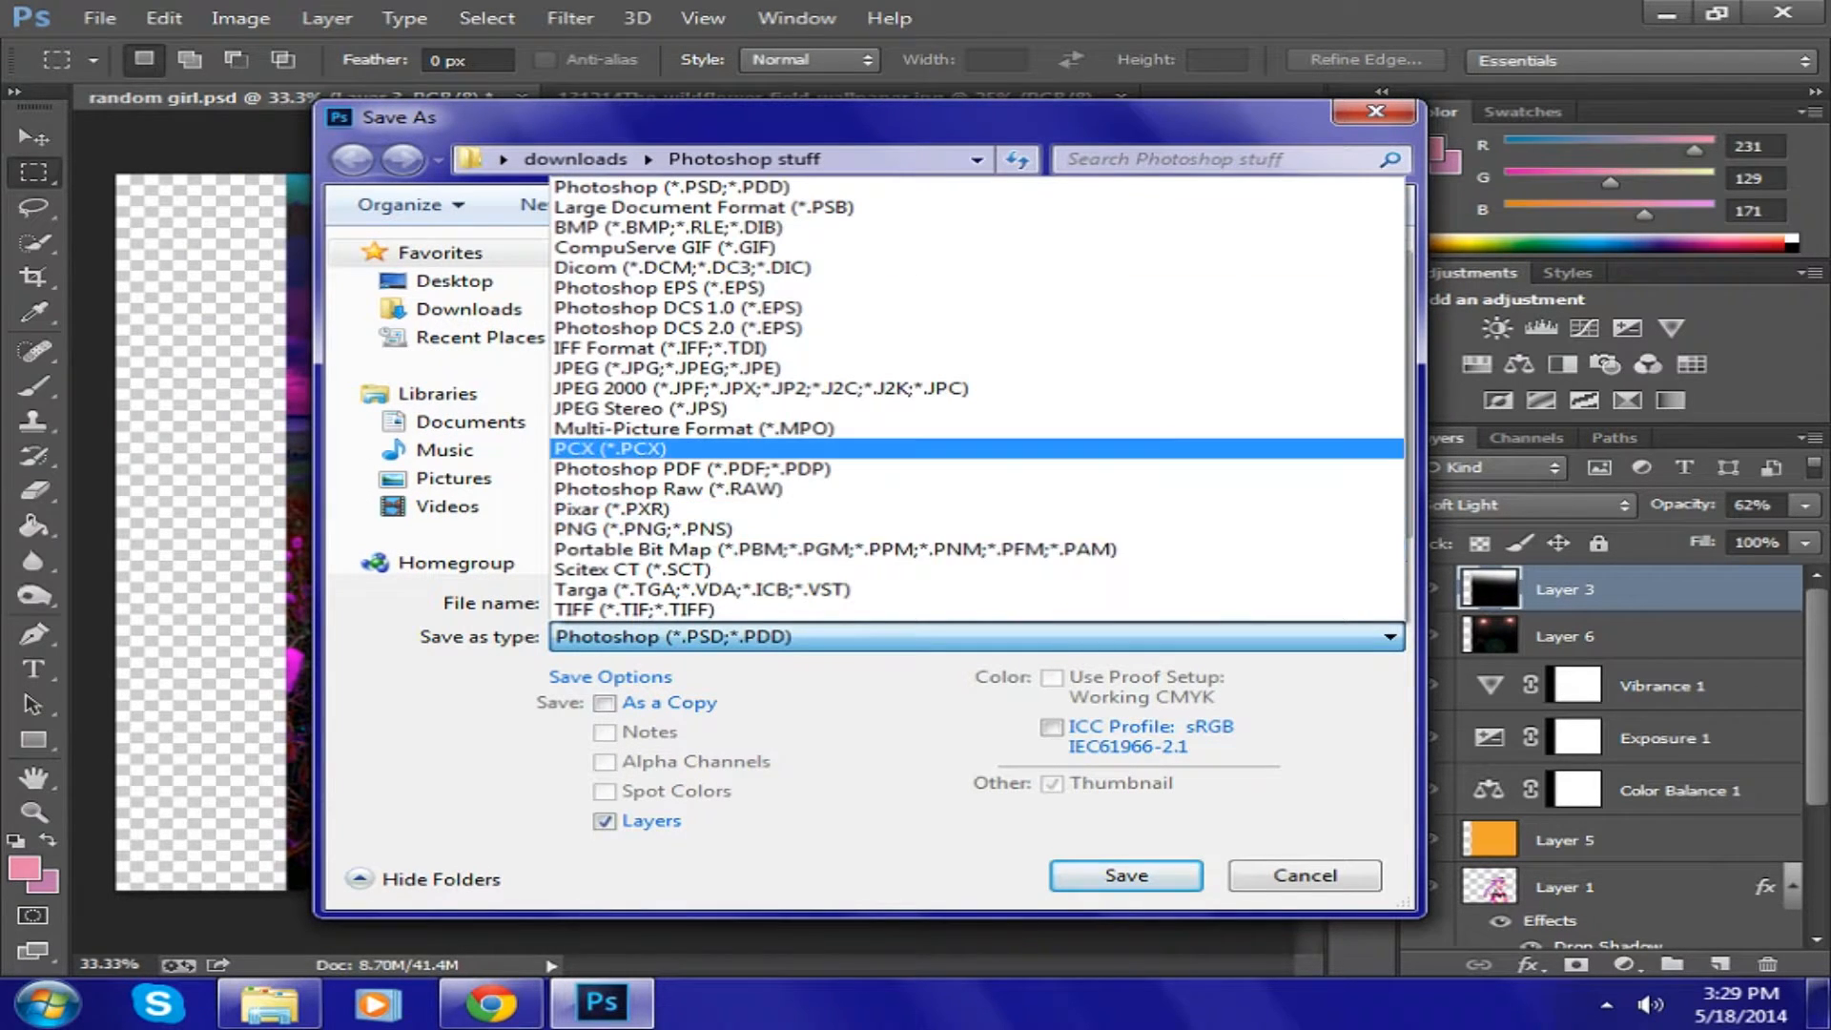
pyautogui.click(644, 530)
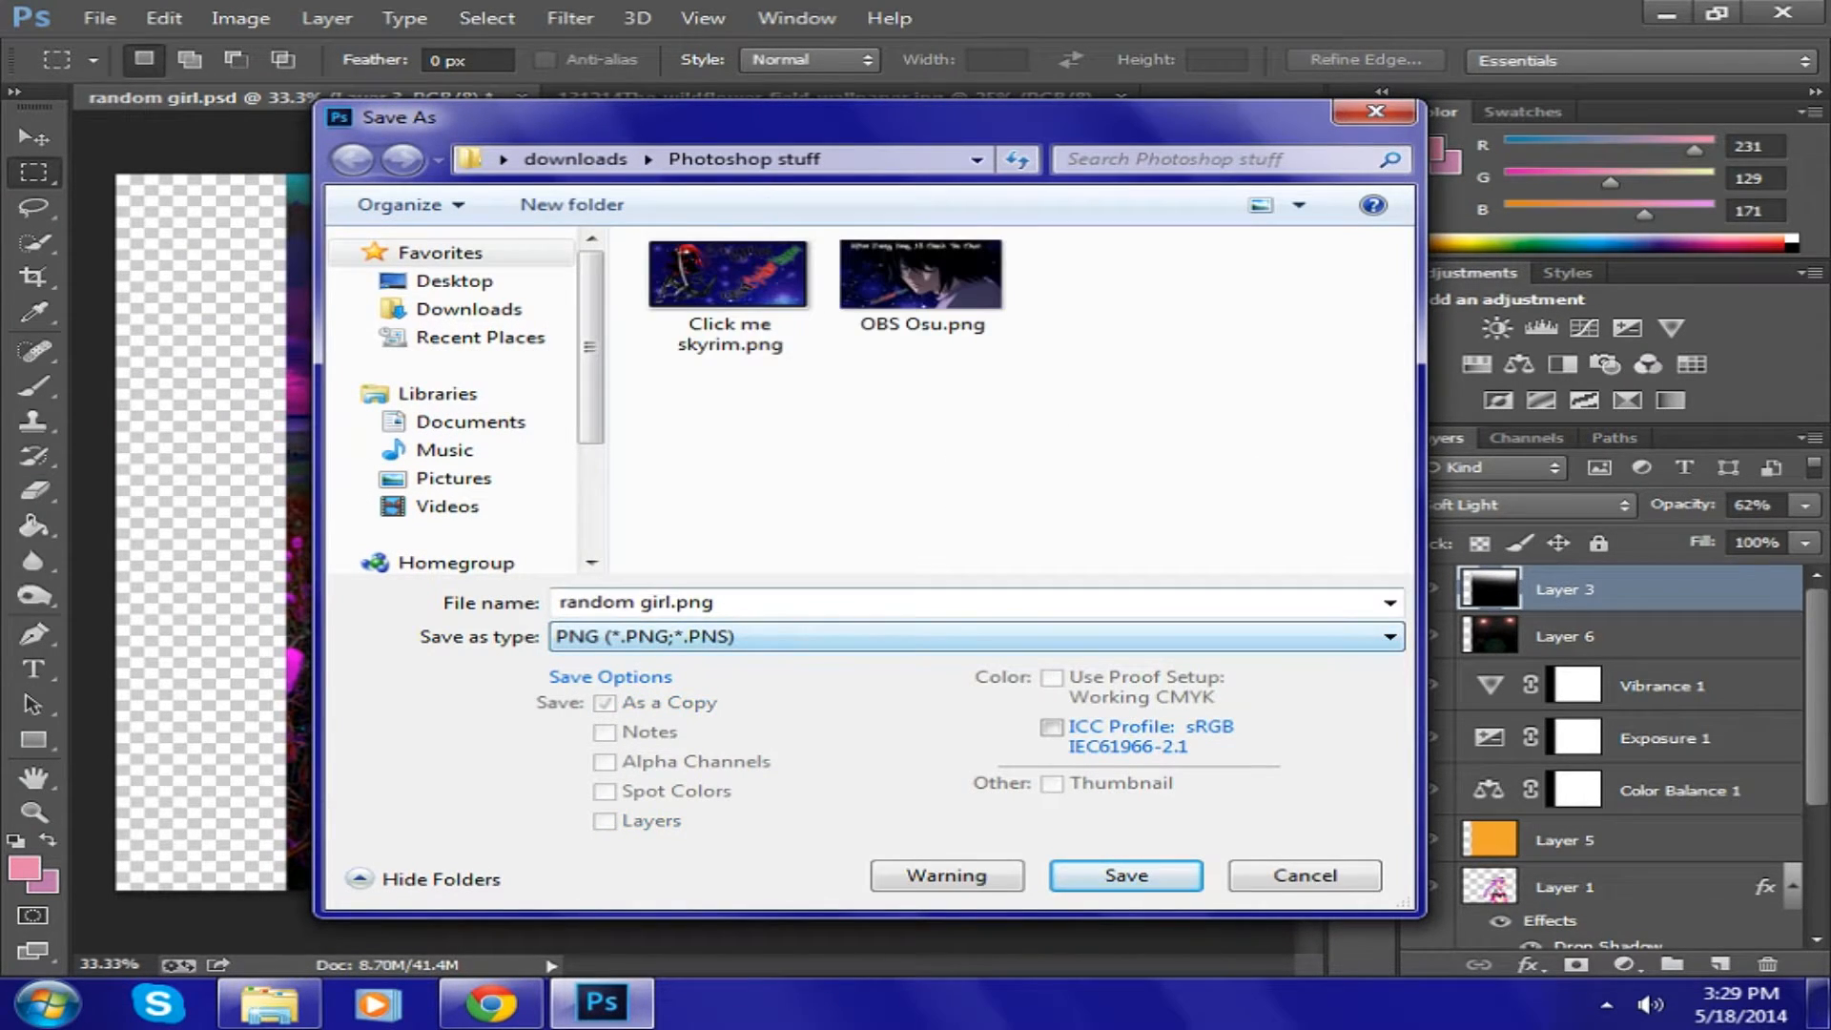
pyautogui.click(977, 637)
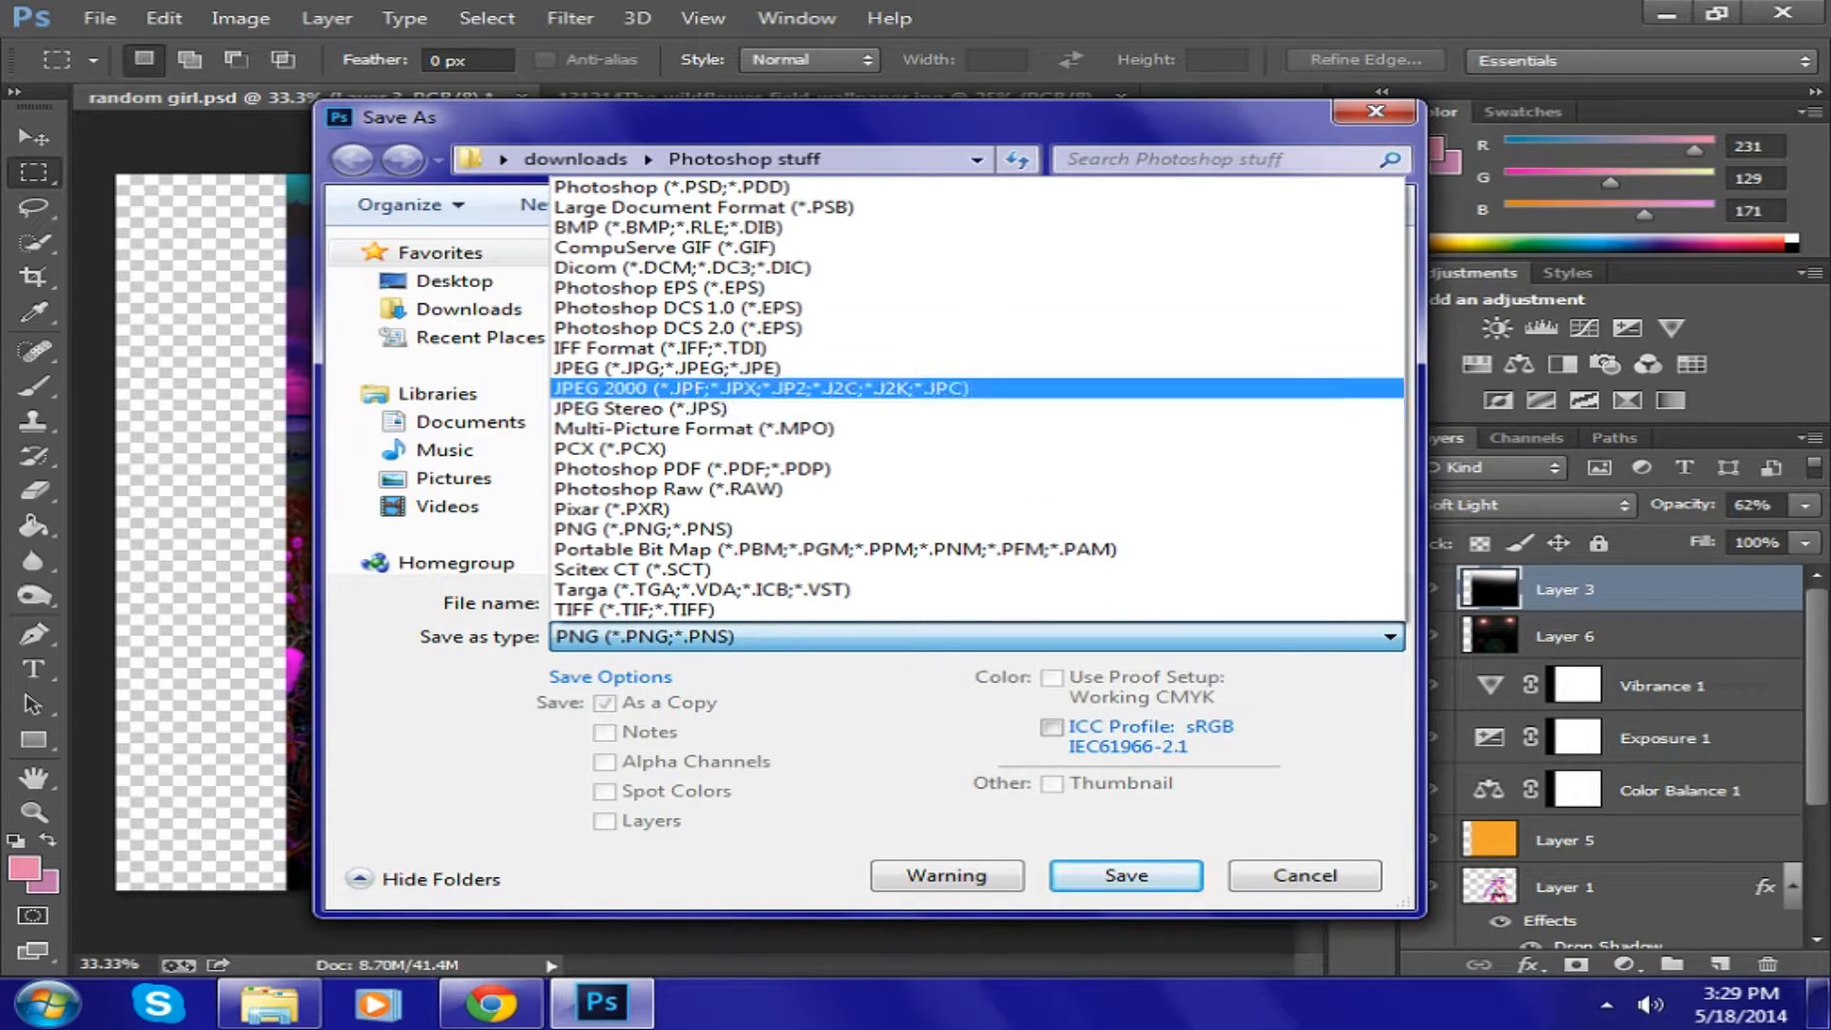
pyautogui.click(668, 367)
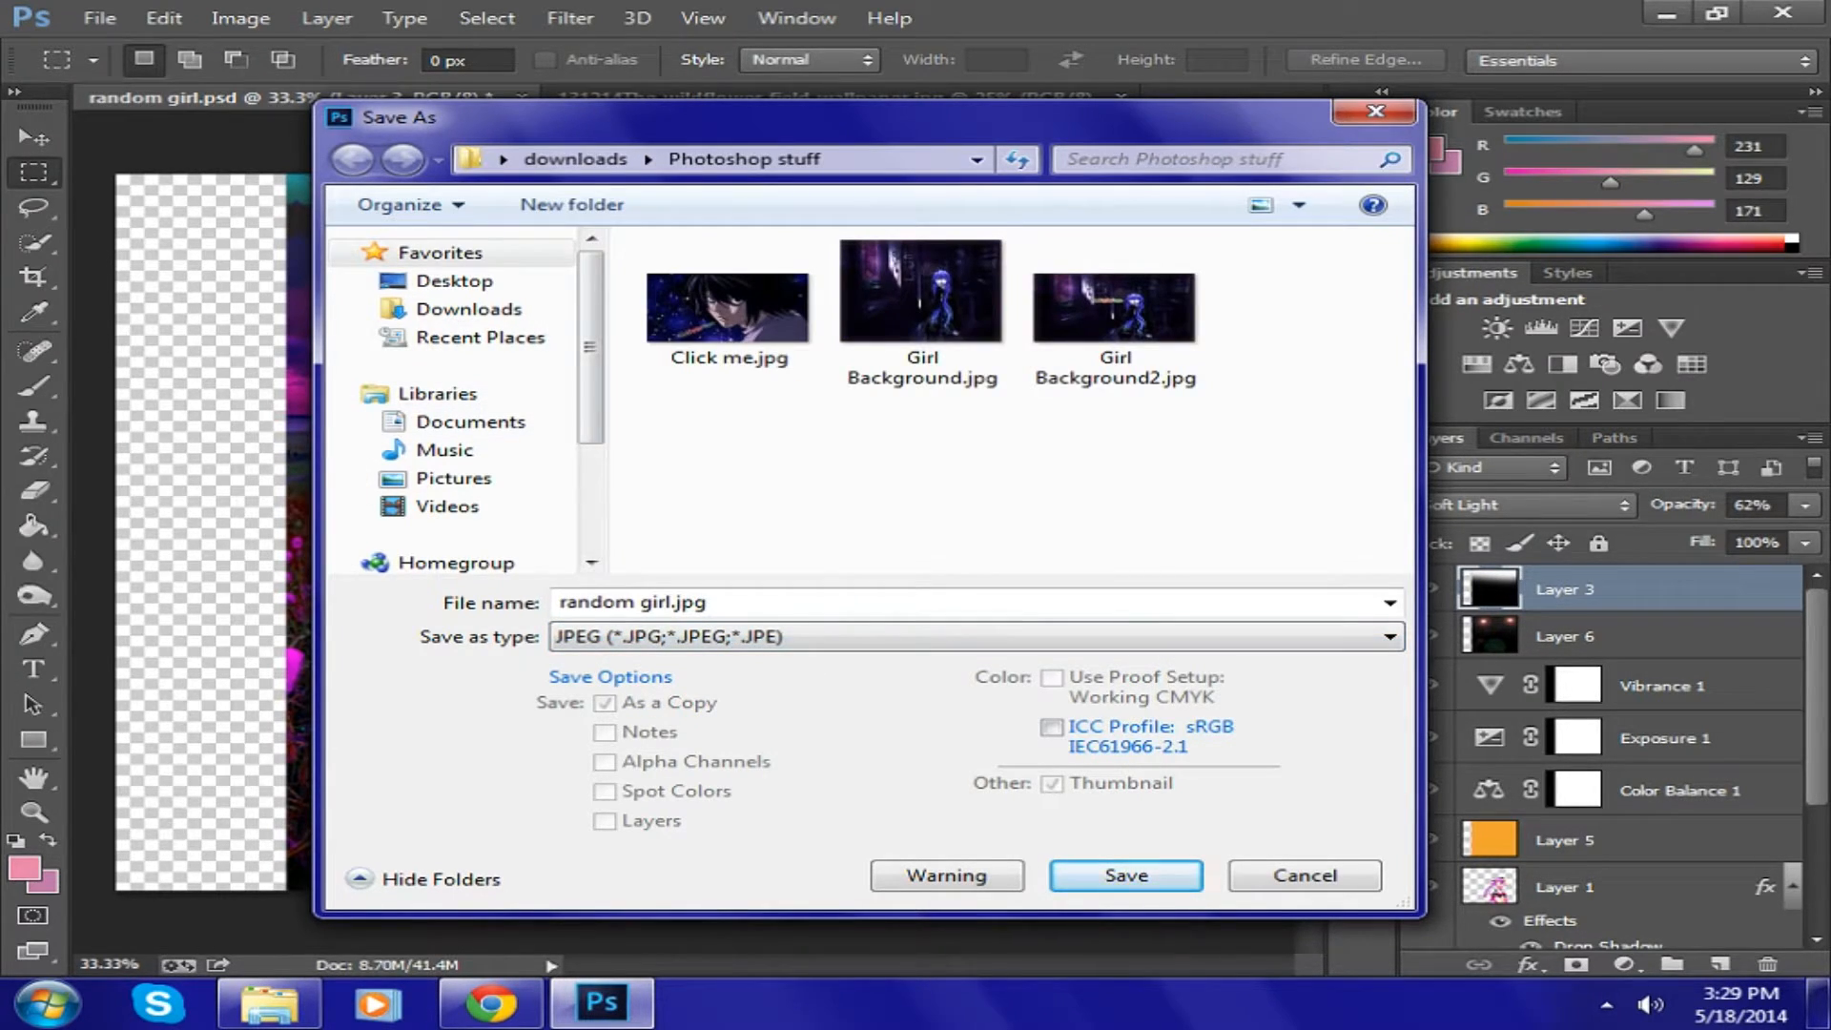
pyautogui.click(977, 637)
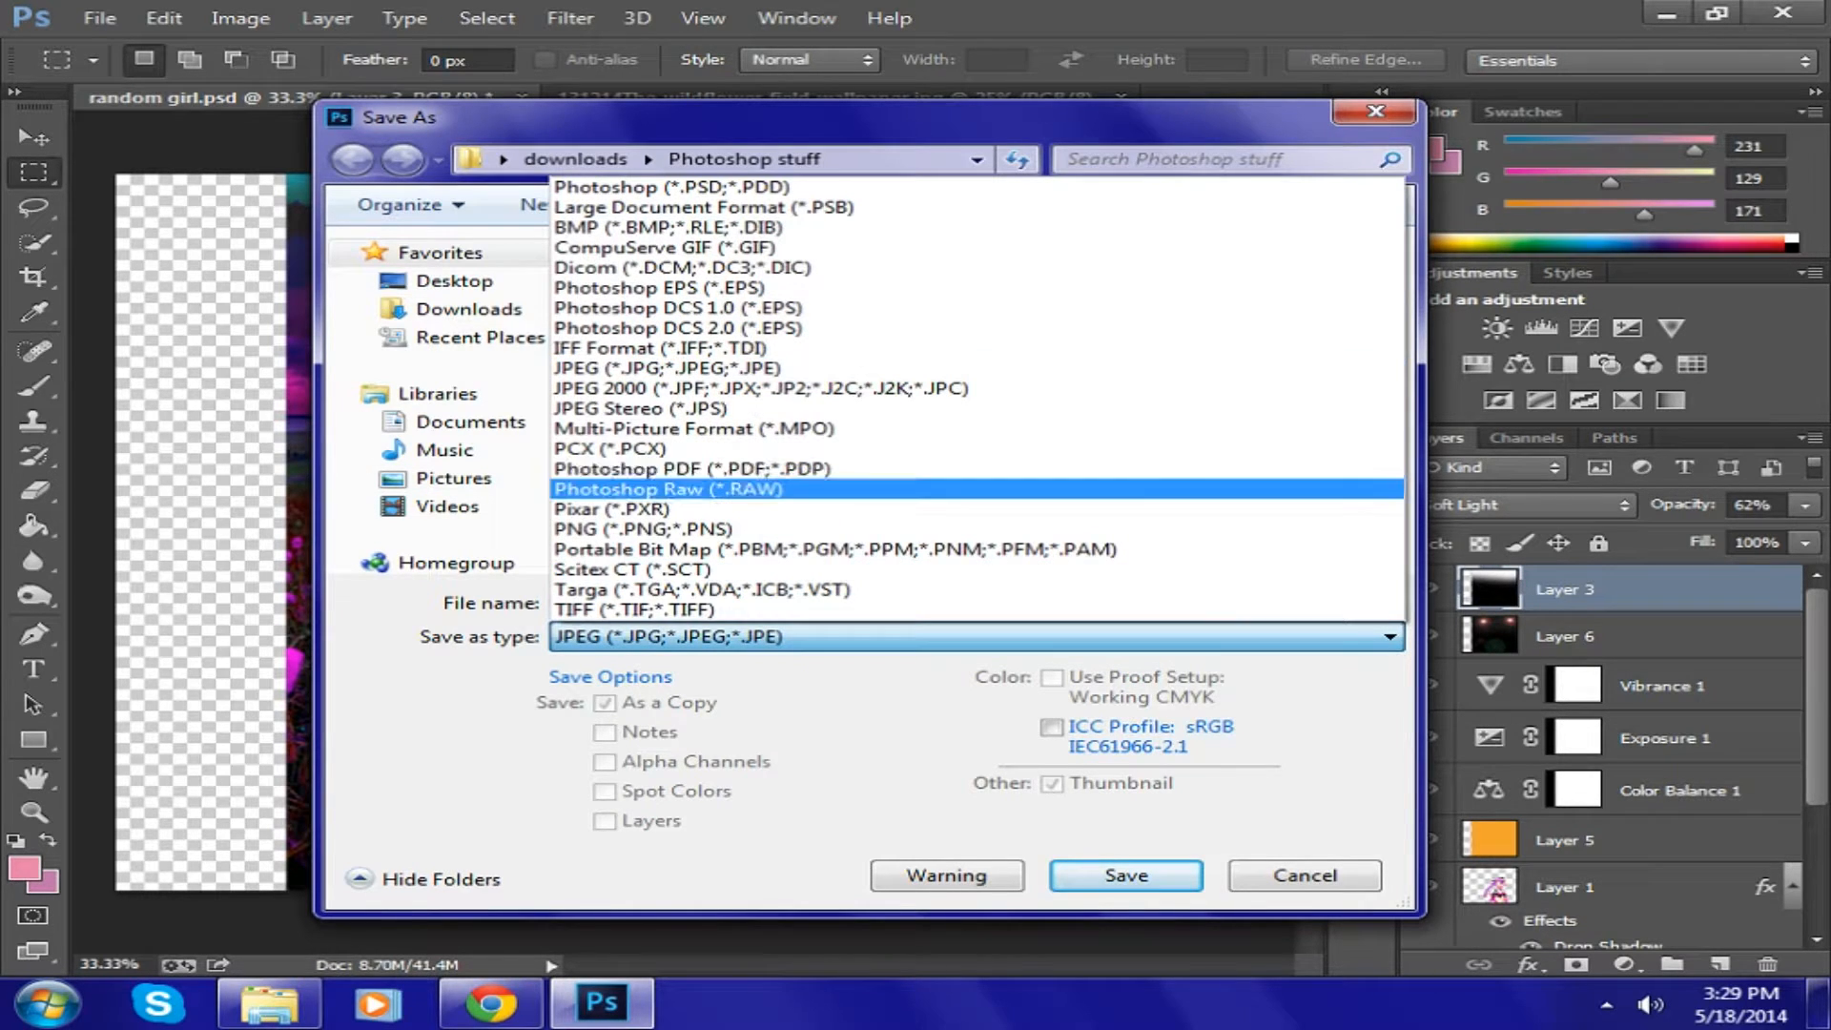
pyautogui.click(644, 528)
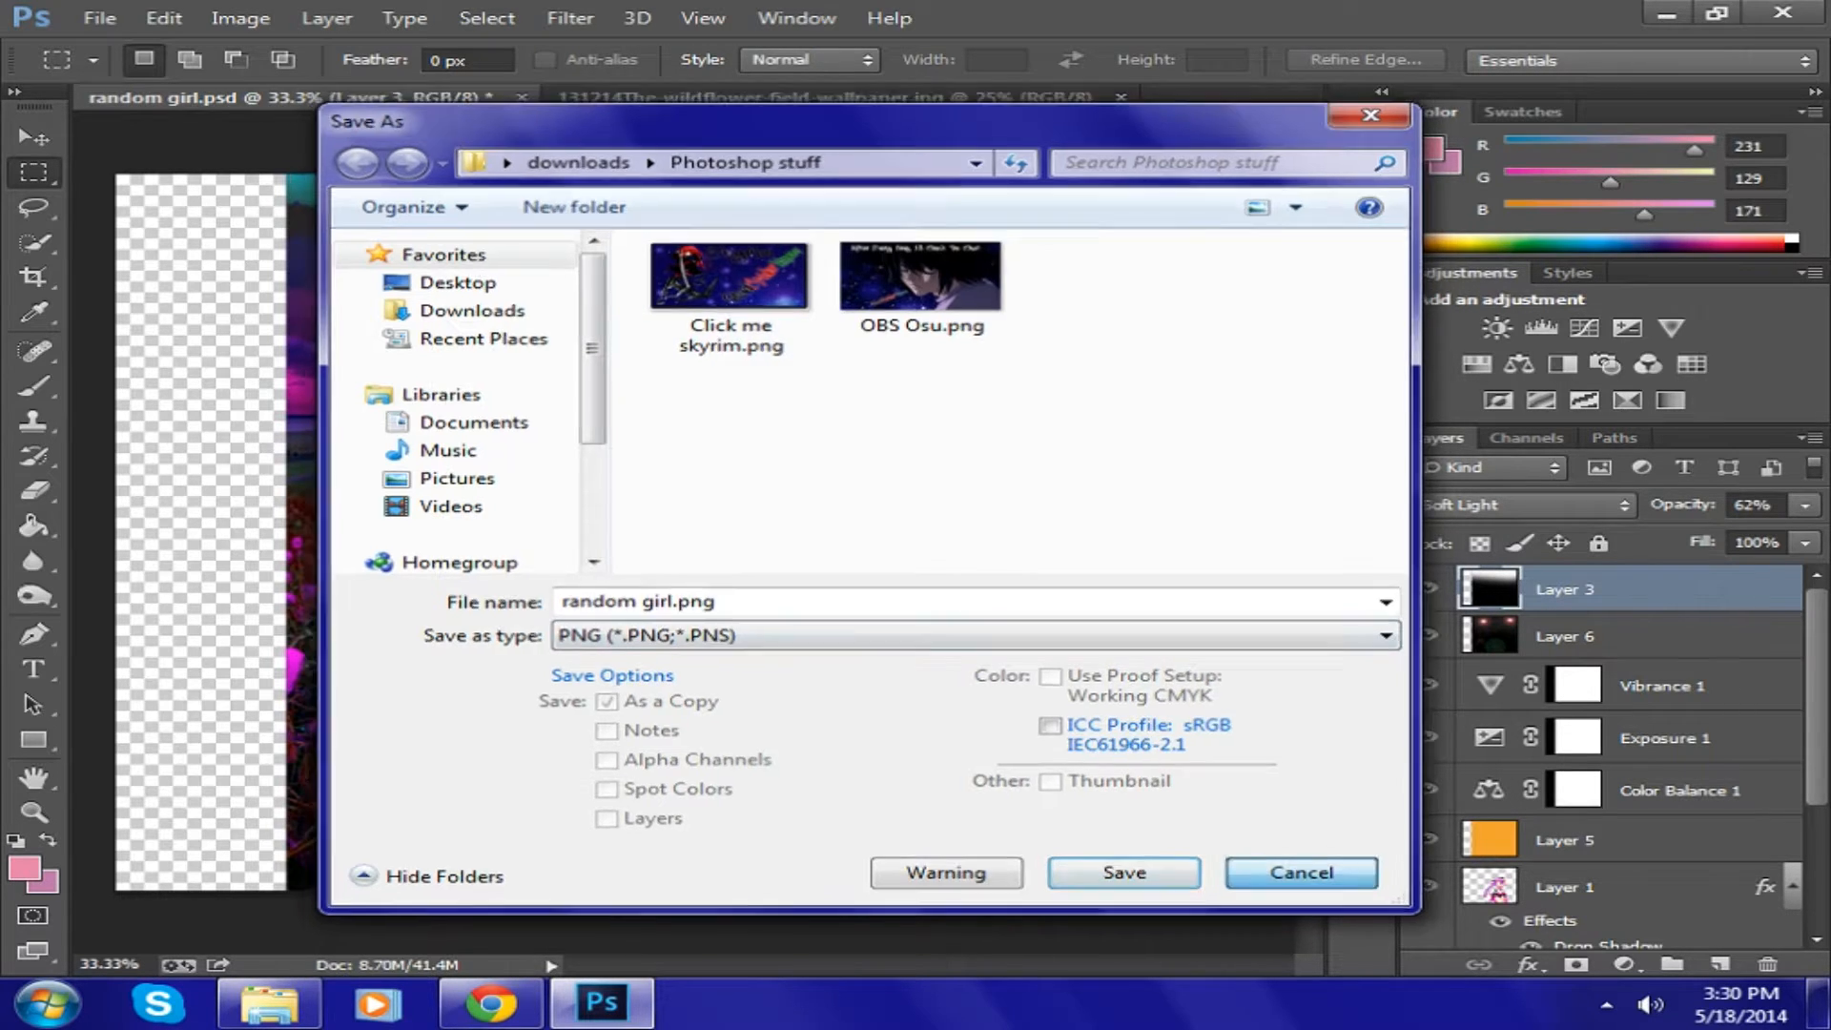
pyautogui.press('Return')
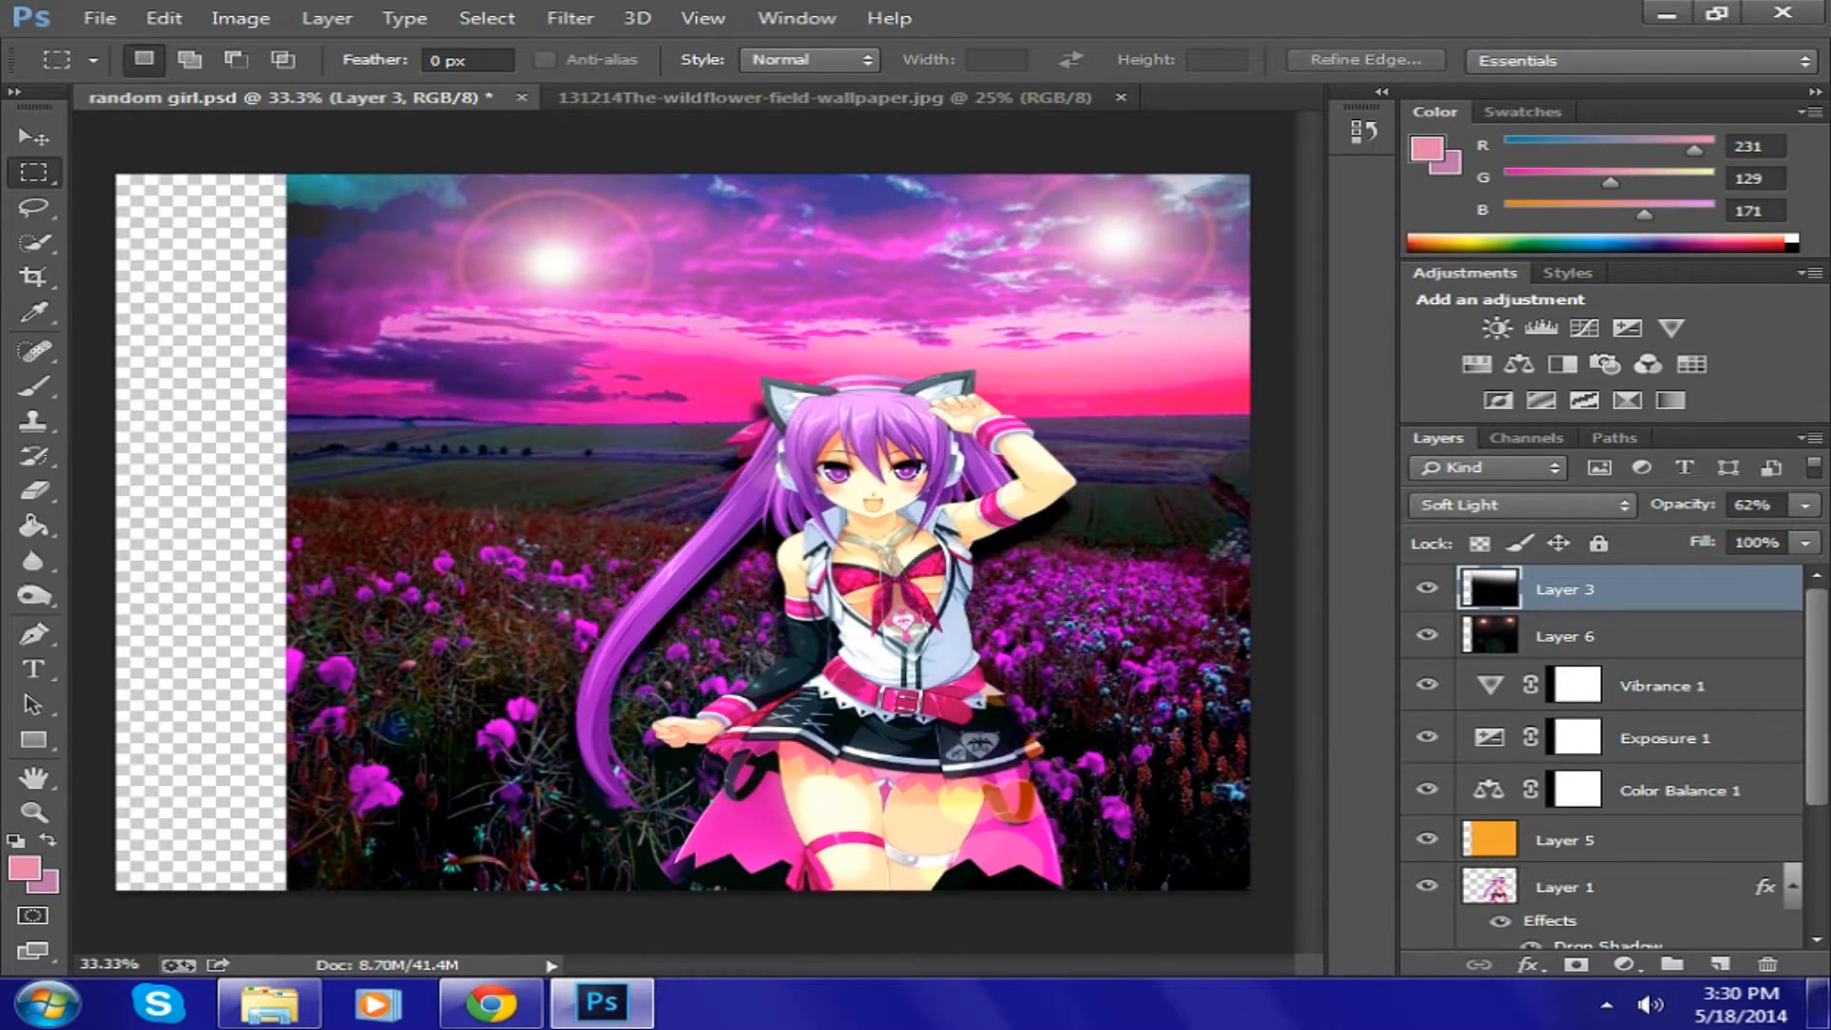
# - Undo all the strip deletions from Layer 3 down to Layer 2, along with the rectangular selection
pyautogui.hotkey('ctrl', 'alt', 'z')
pyautogui.hotkey('ctrl', 'alt', 'z')
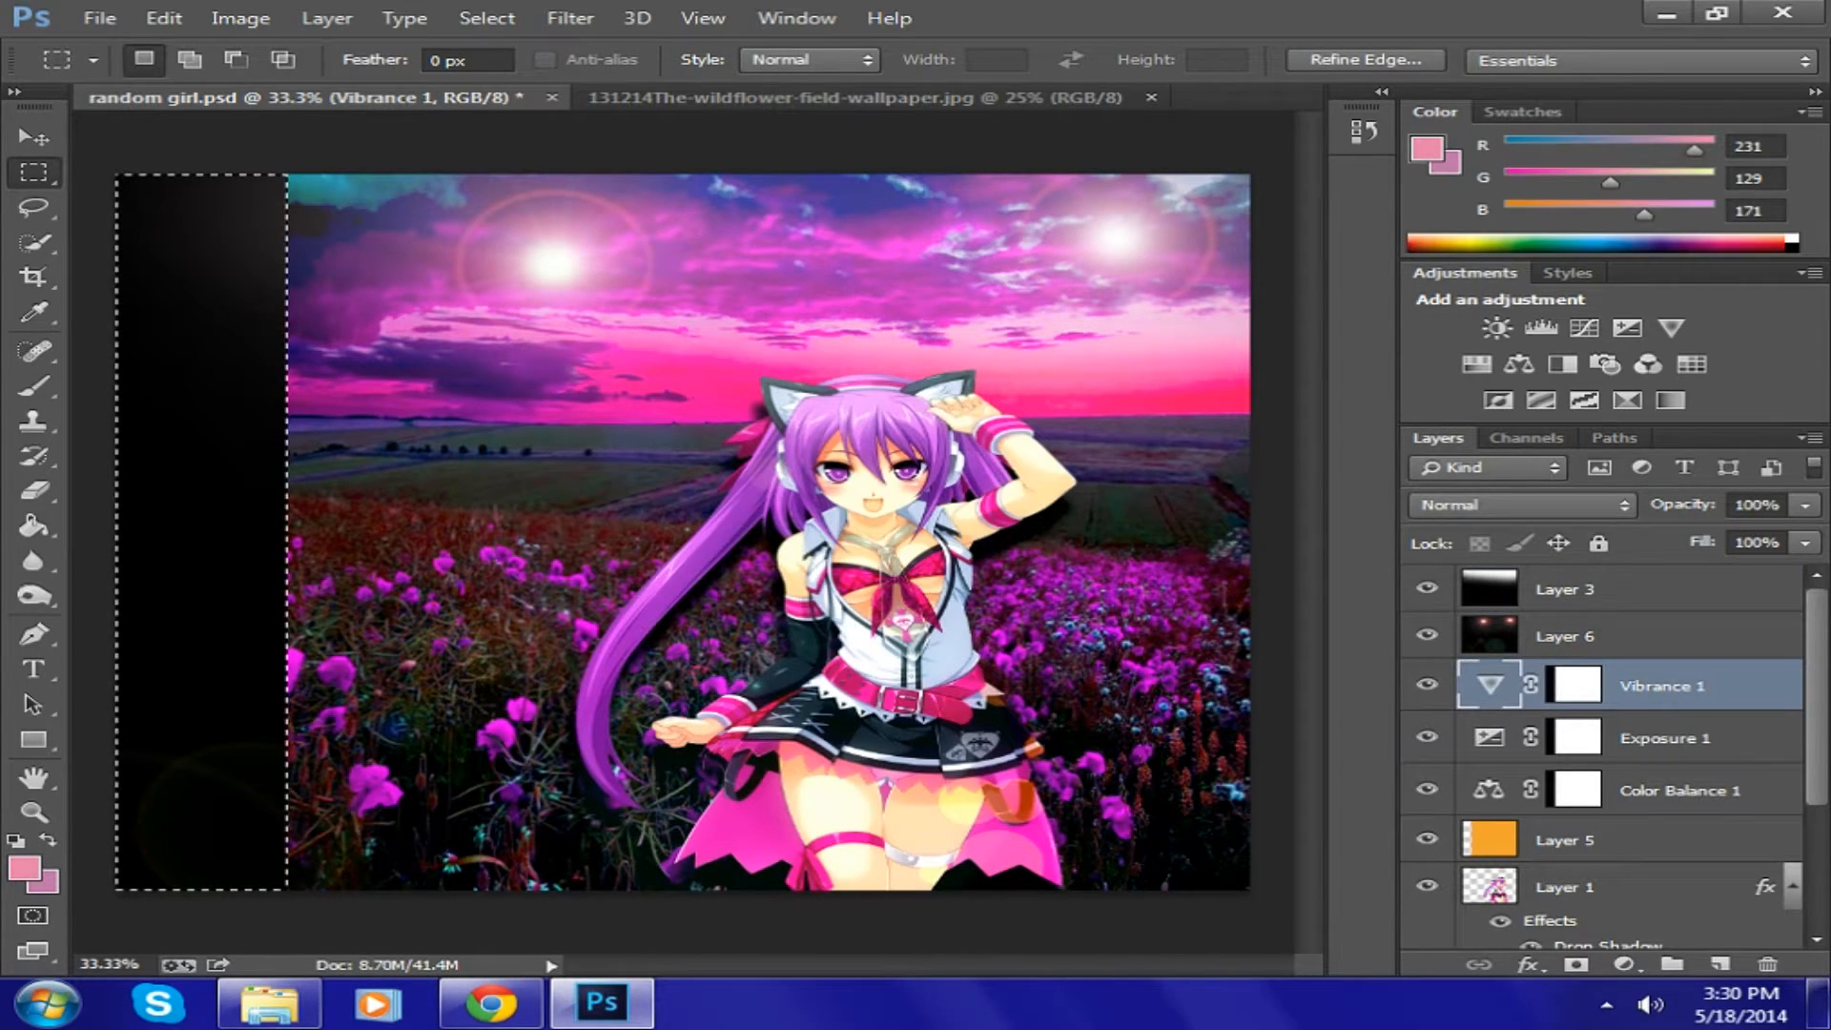
pyautogui.hotkey('ctrl', 'alt', 'z')
pyautogui.hotkey('ctrl', 'alt', 'z')
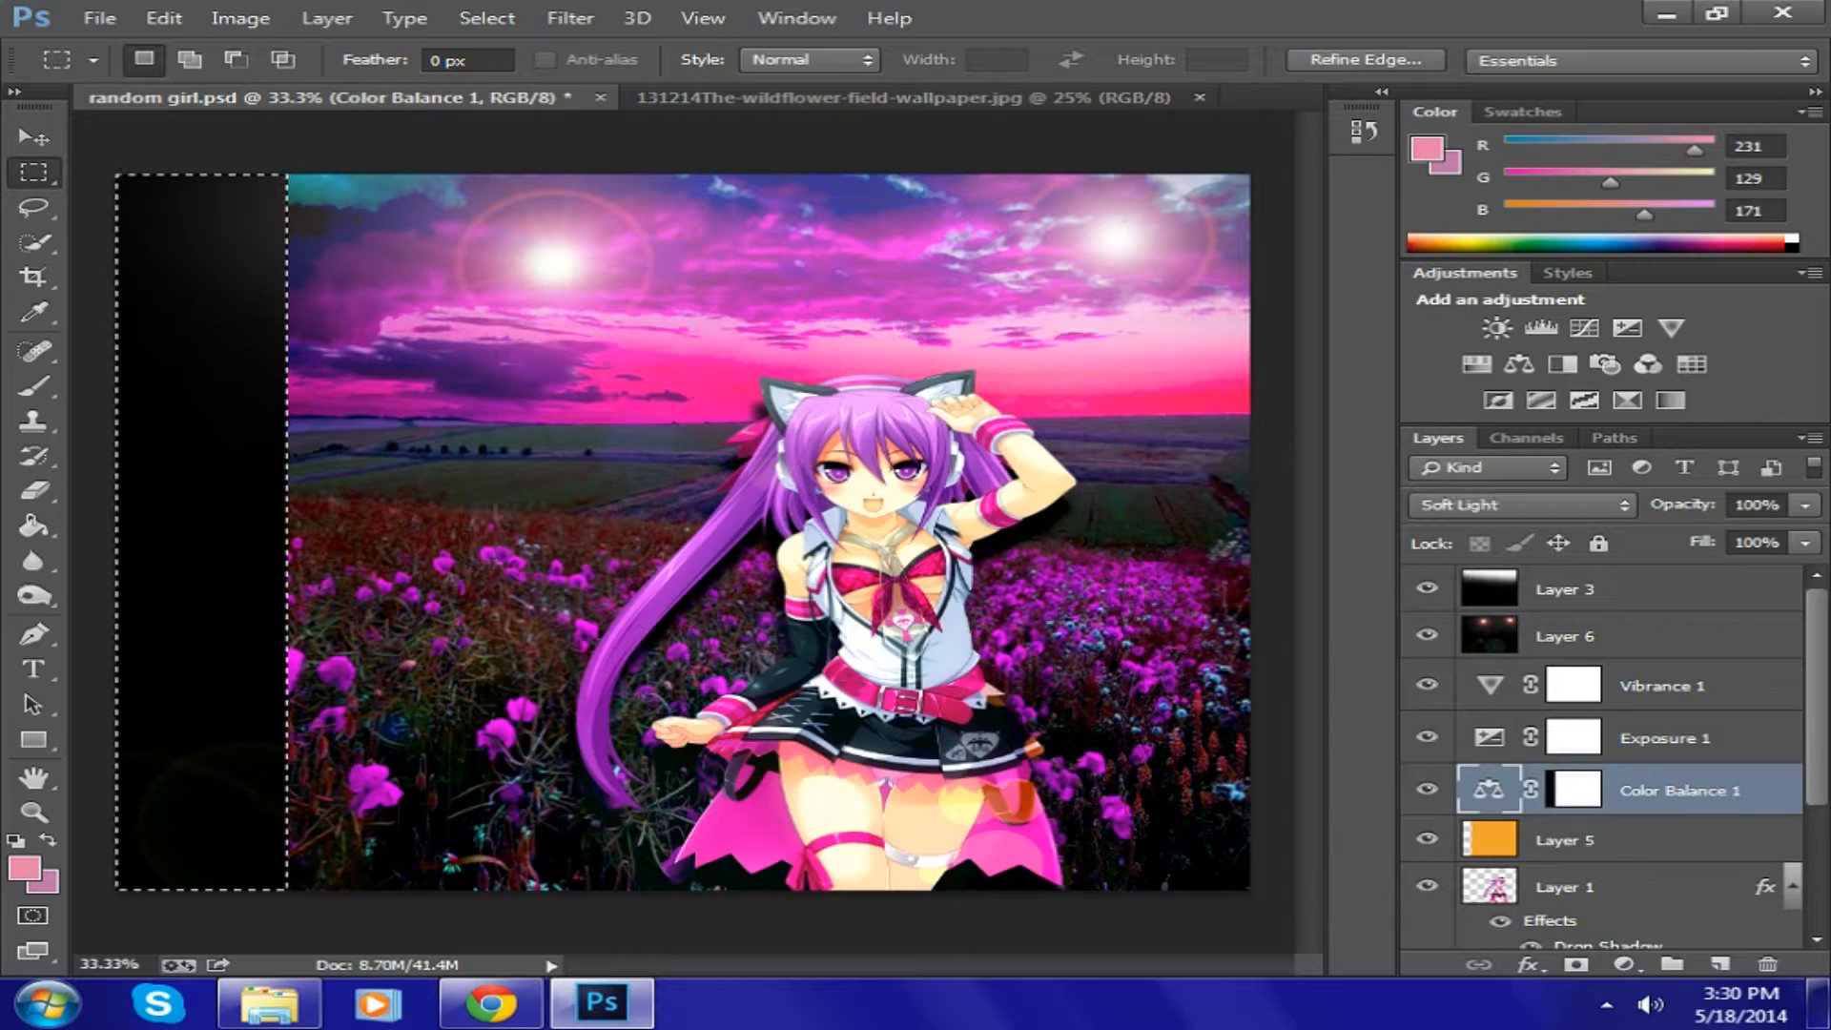
pyautogui.hotkey('ctrl', 'alt', 'z')
pyautogui.hotkey('ctrl', 'alt', 'z')
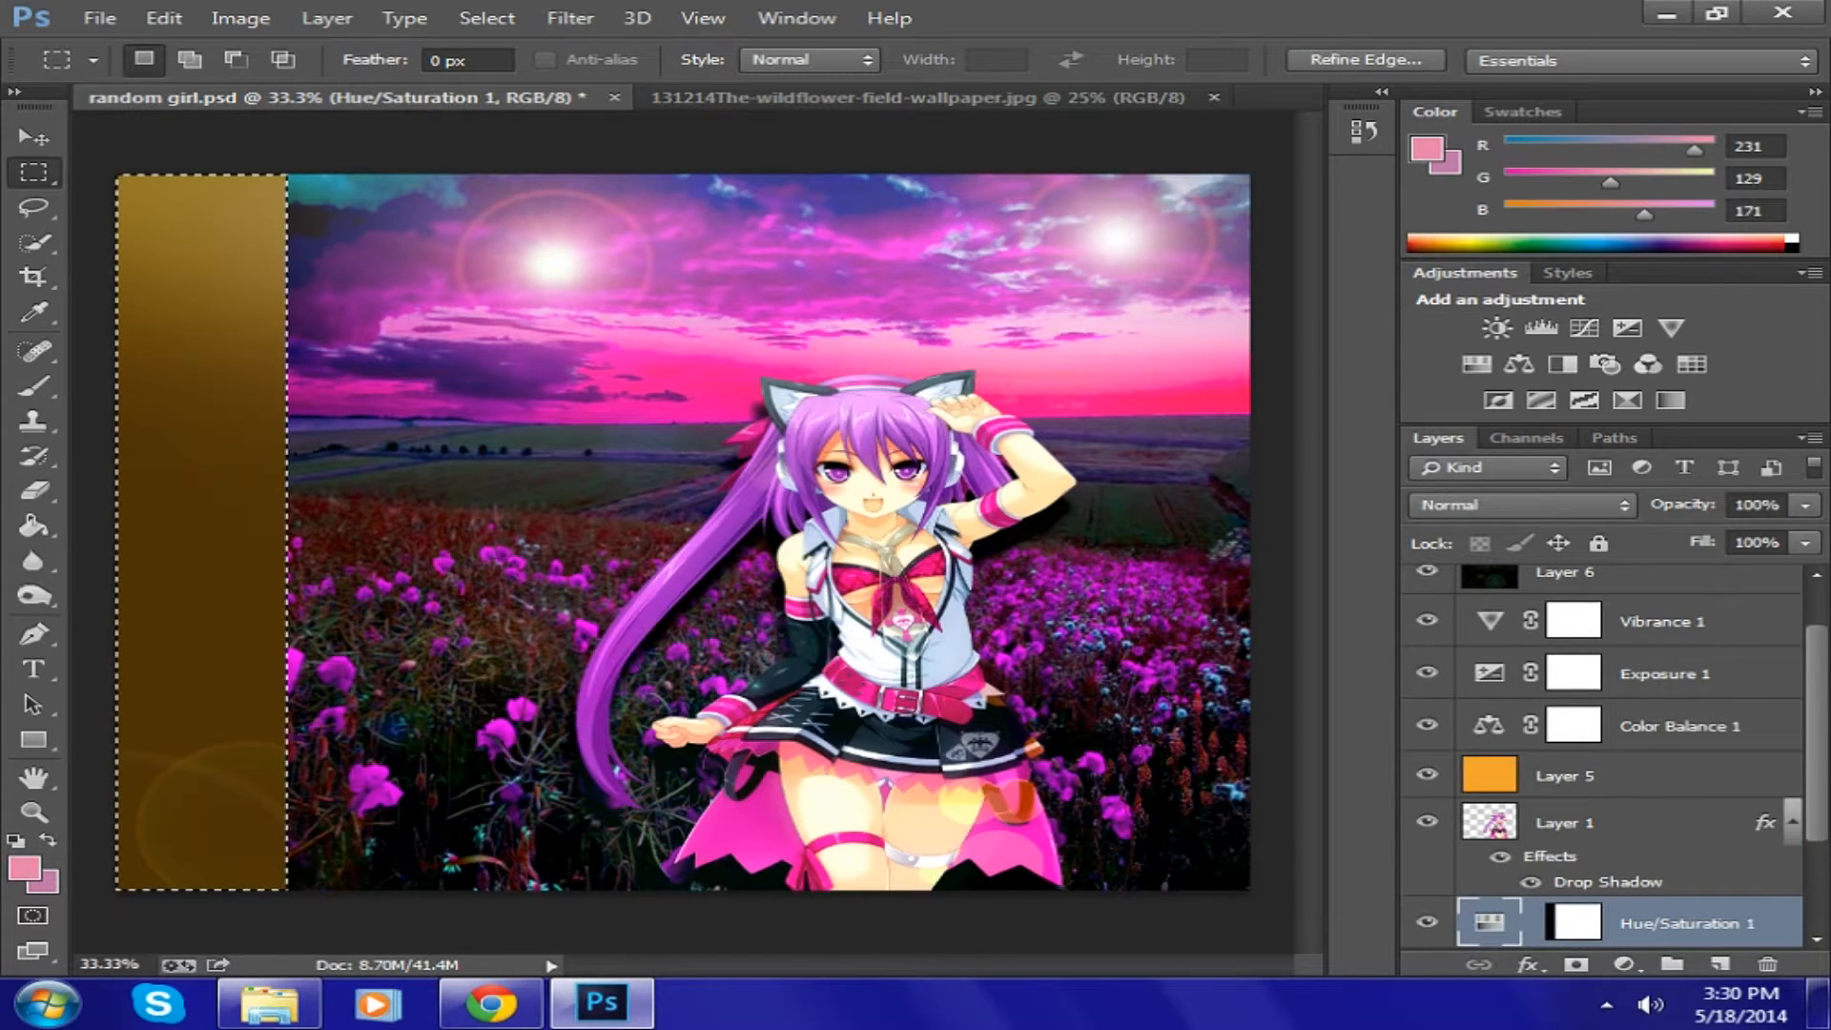
pyautogui.hotkey('ctrl', 'alt', 'z')
pyautogui.hotkey('ctrl', 'alt', 'z')
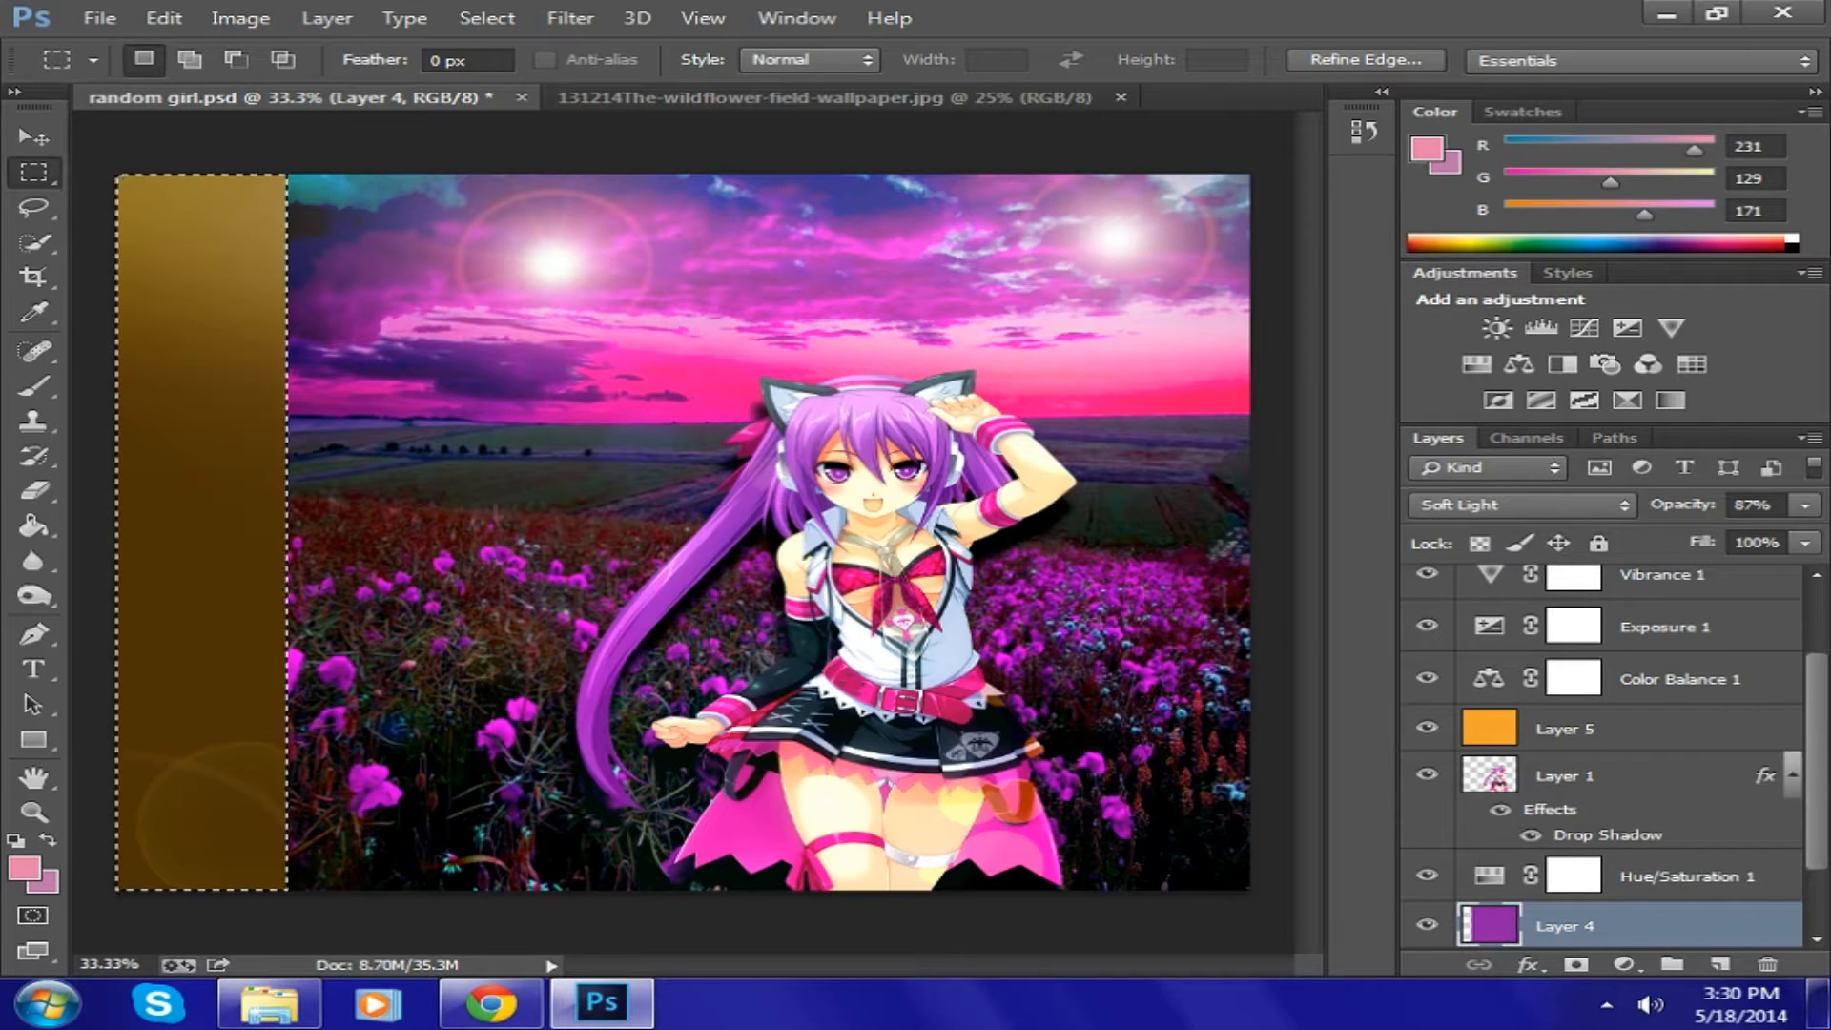
pyautogui.scroll(-2, 1602, 754)
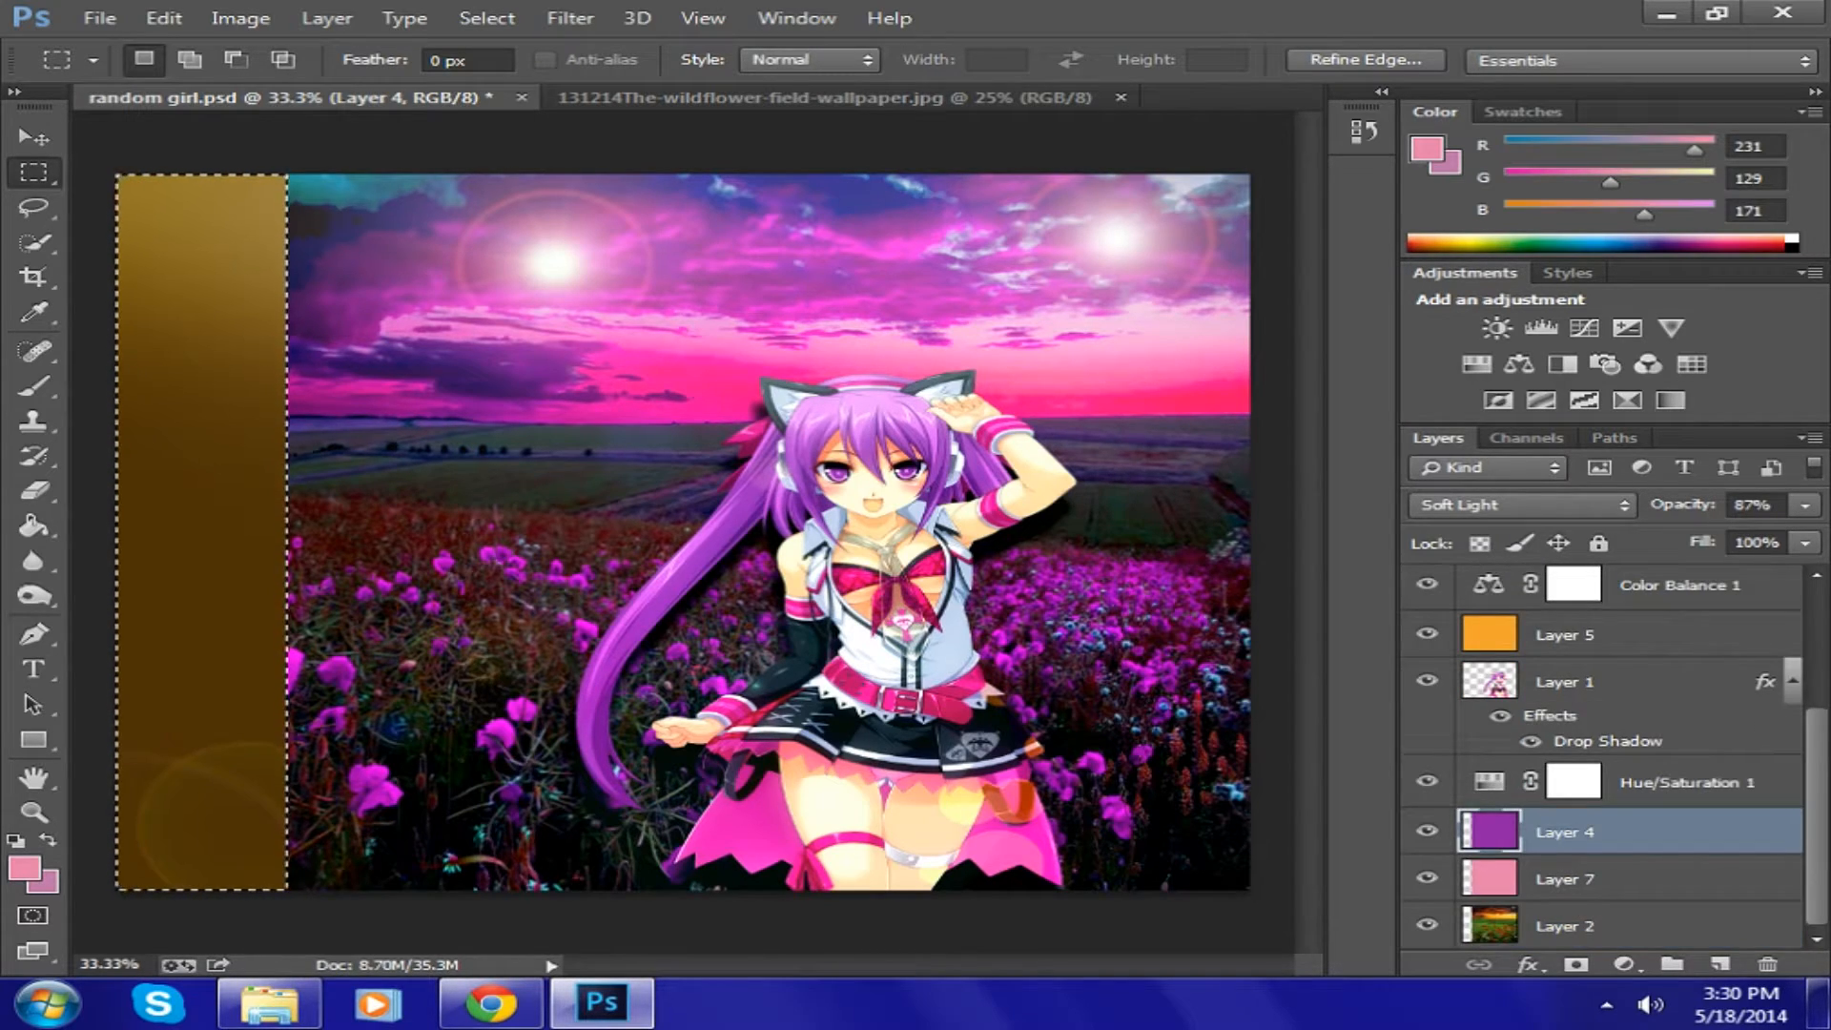
pyautogui.hotkey('ctrl', 'alt', 'z')
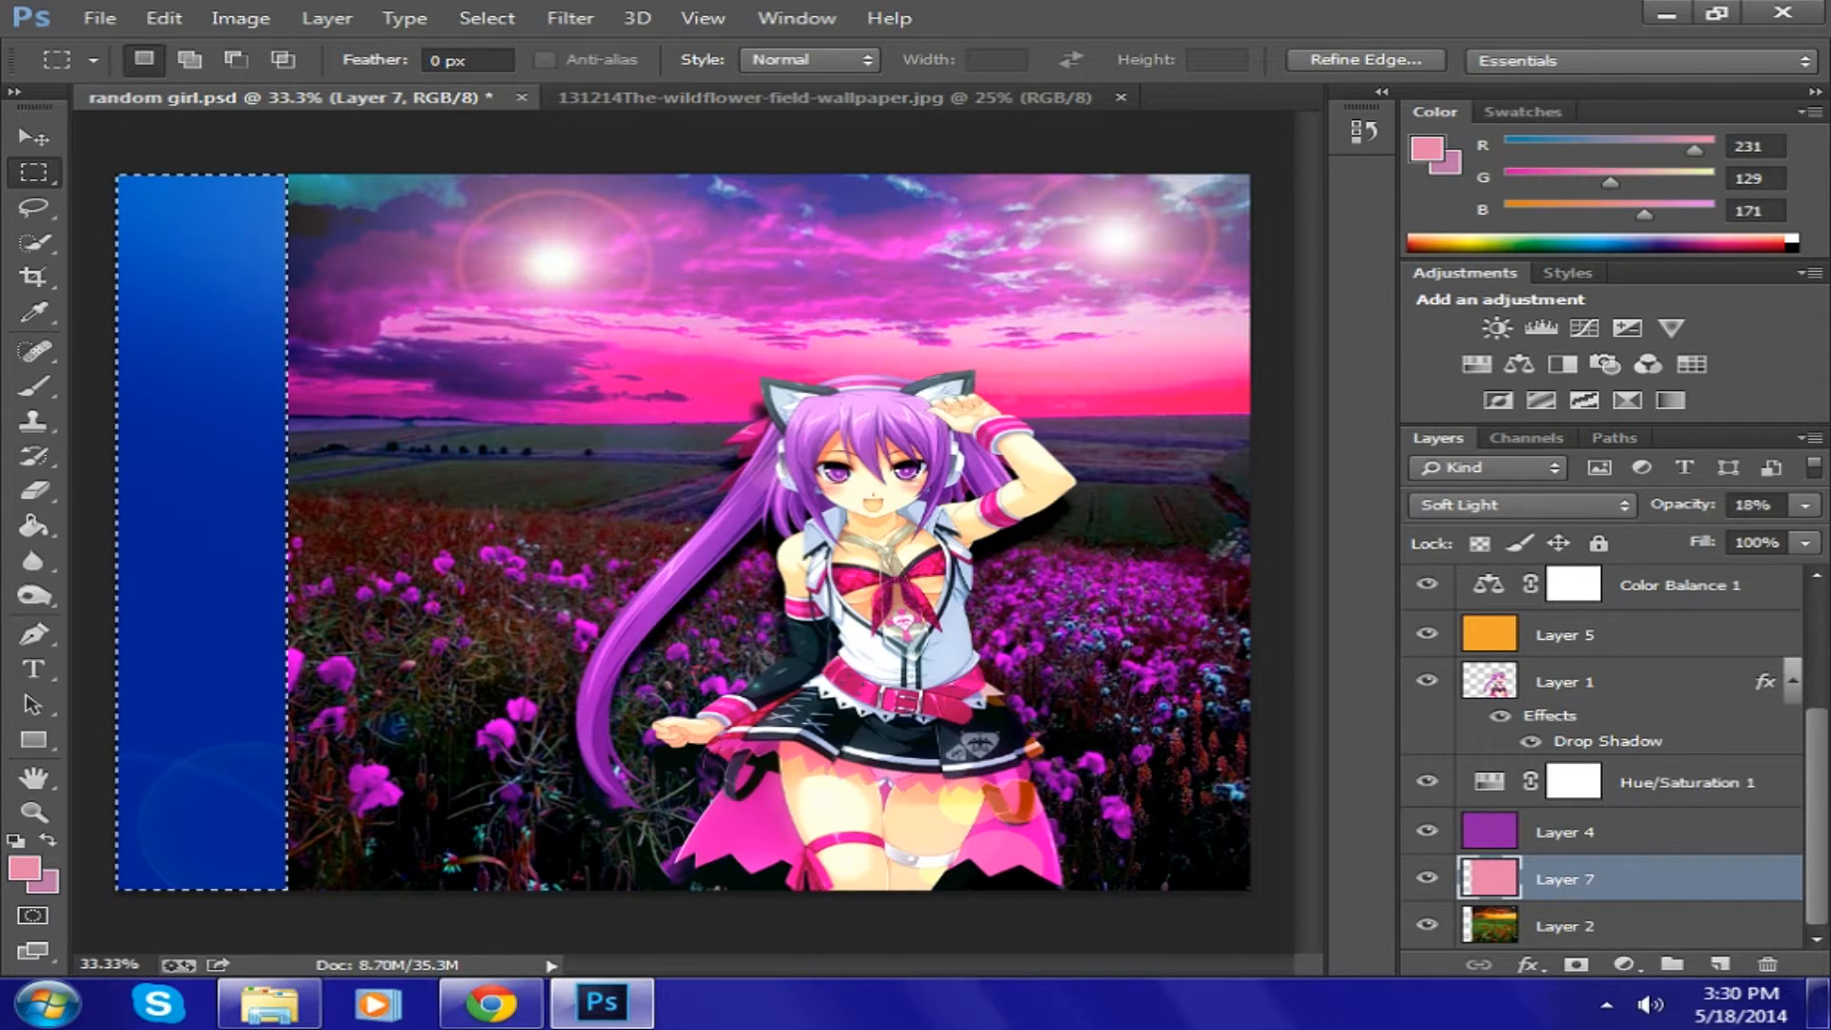
pyautogui.hotkey('ctrl', 'alt', 'z')
pyautogui.hotkey('ctrl', 'alt', 'z')
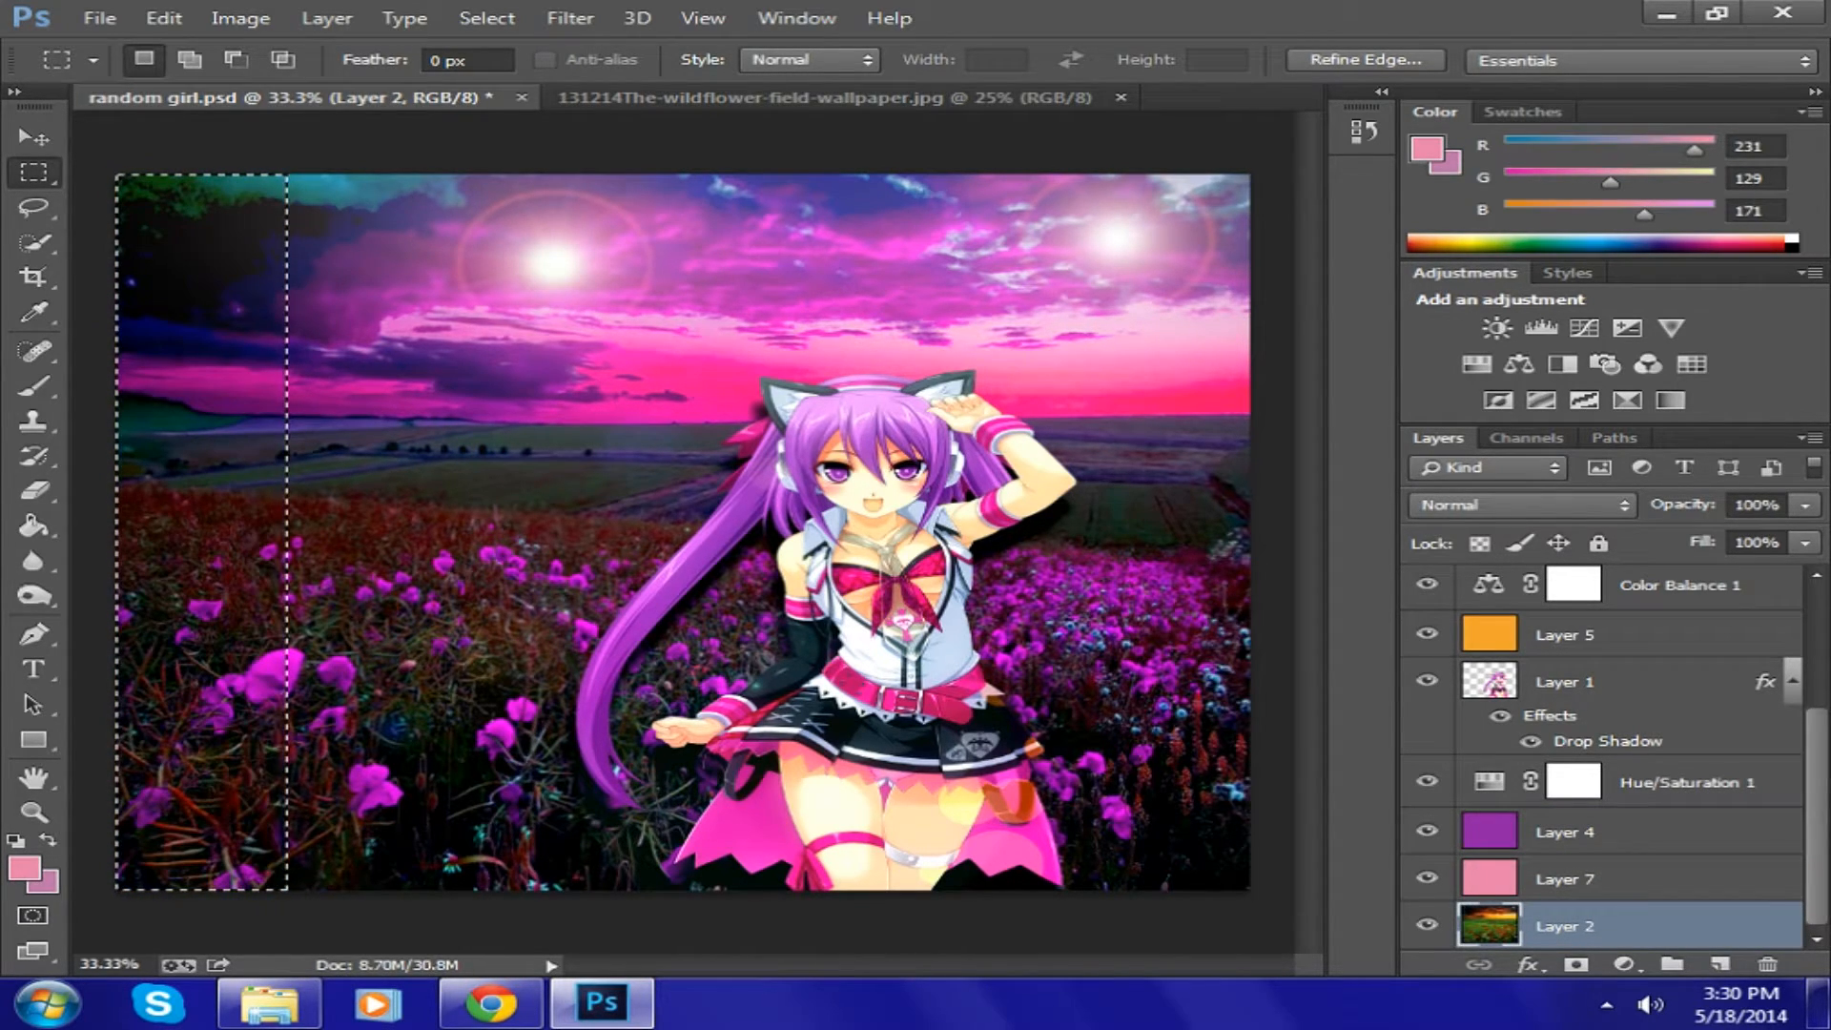
pyautogui.hotkey('ctrl', 'alt', 'z')
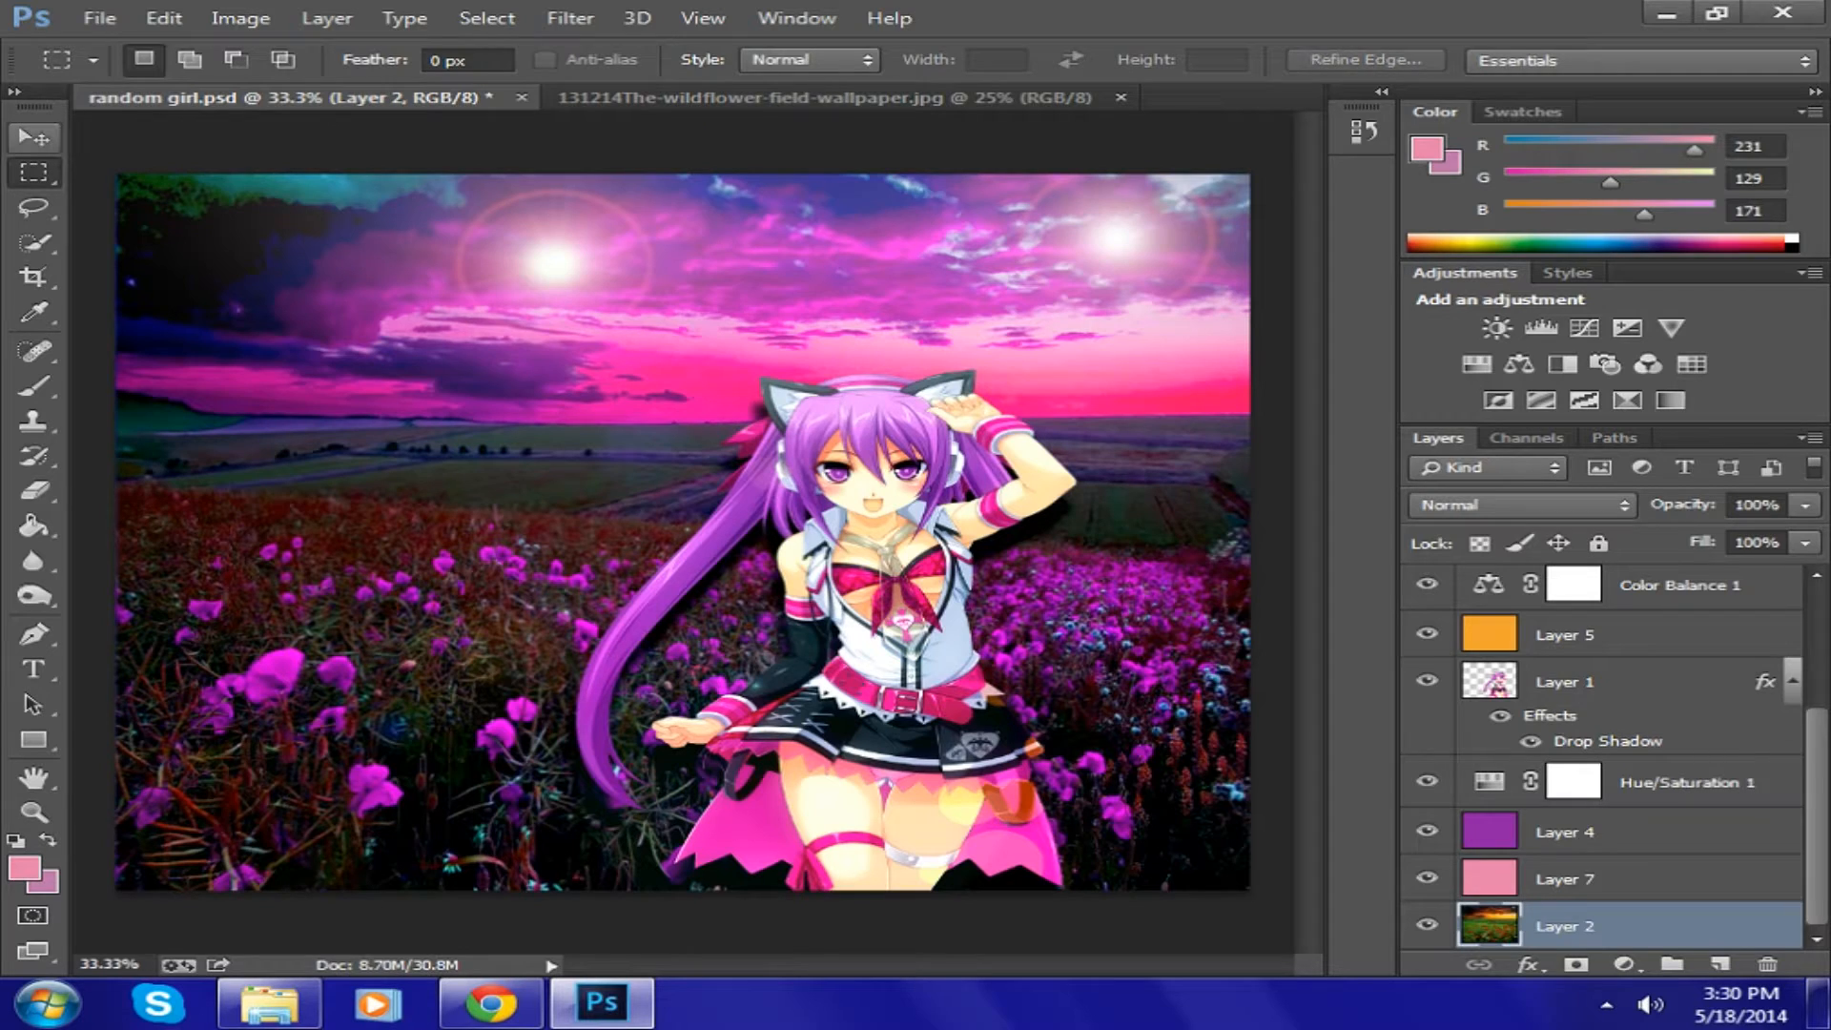
# - Flatten the image into a single background layer, and undo the flattening
pyautogui.moveTo(11, 60); pyautogui.dragTo(96, 50)
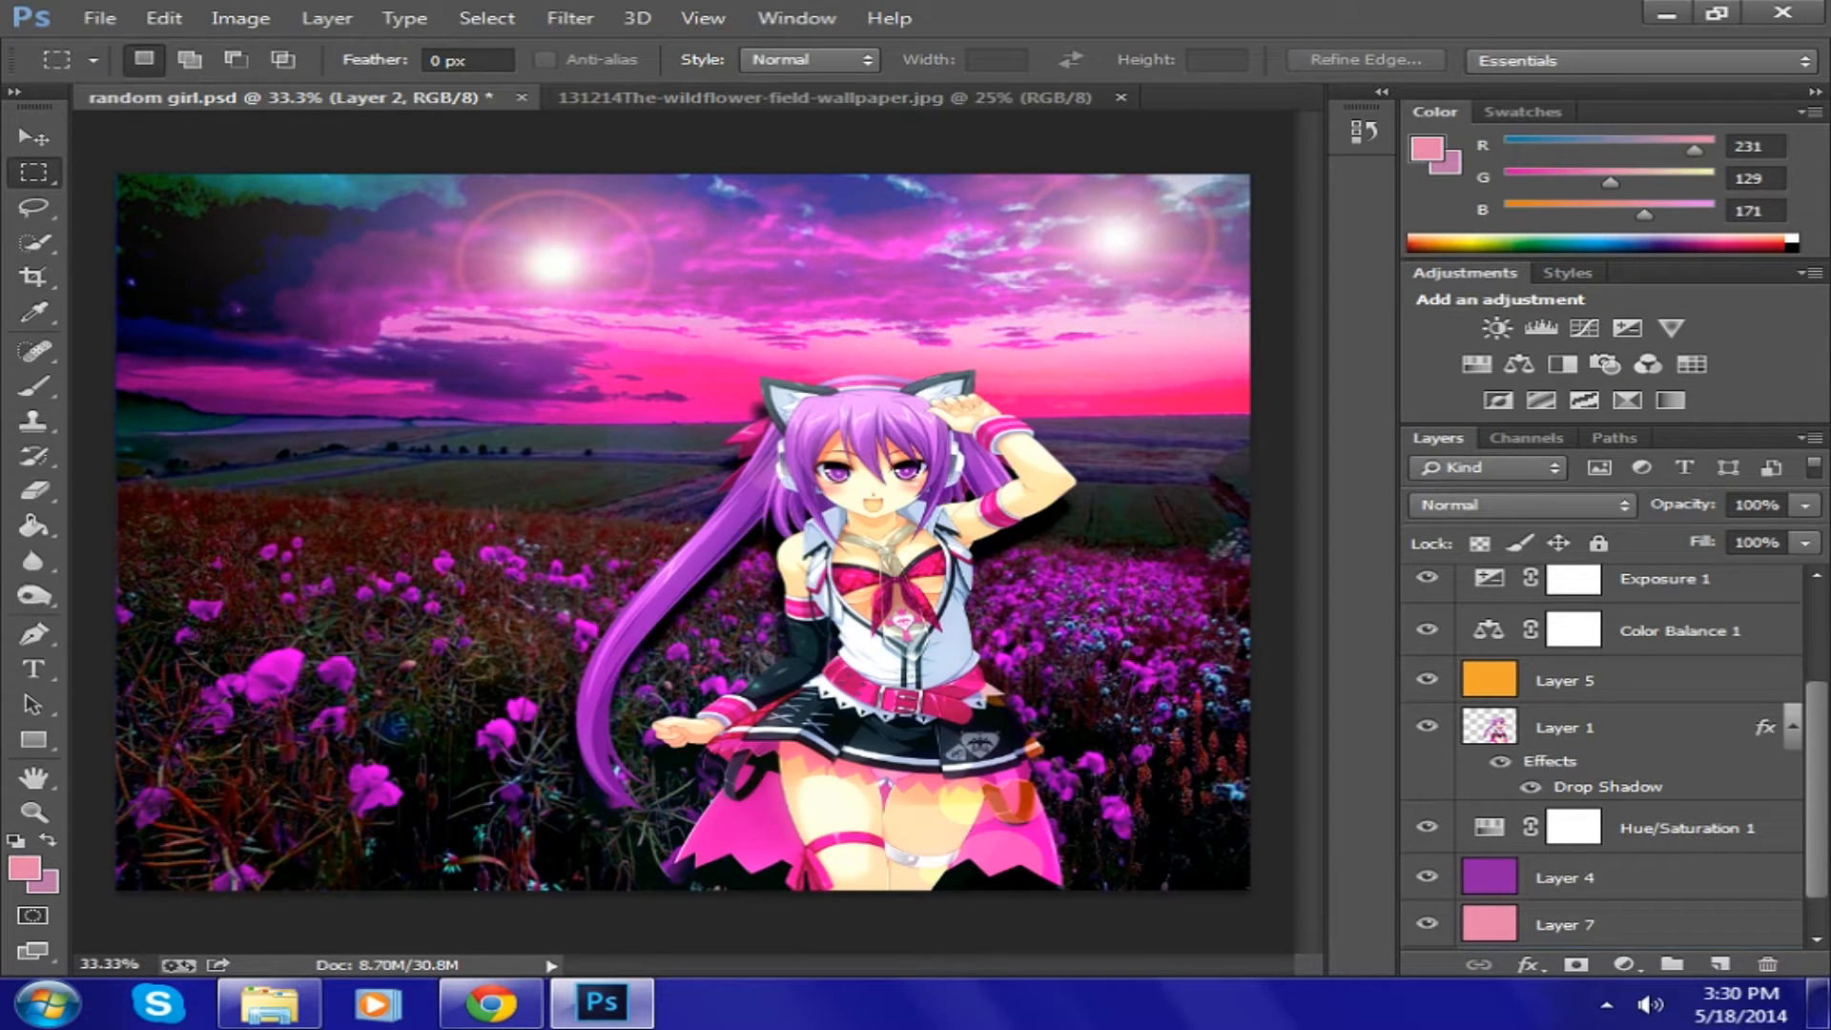
pyautogui.scroll(-2, 1698, 840)
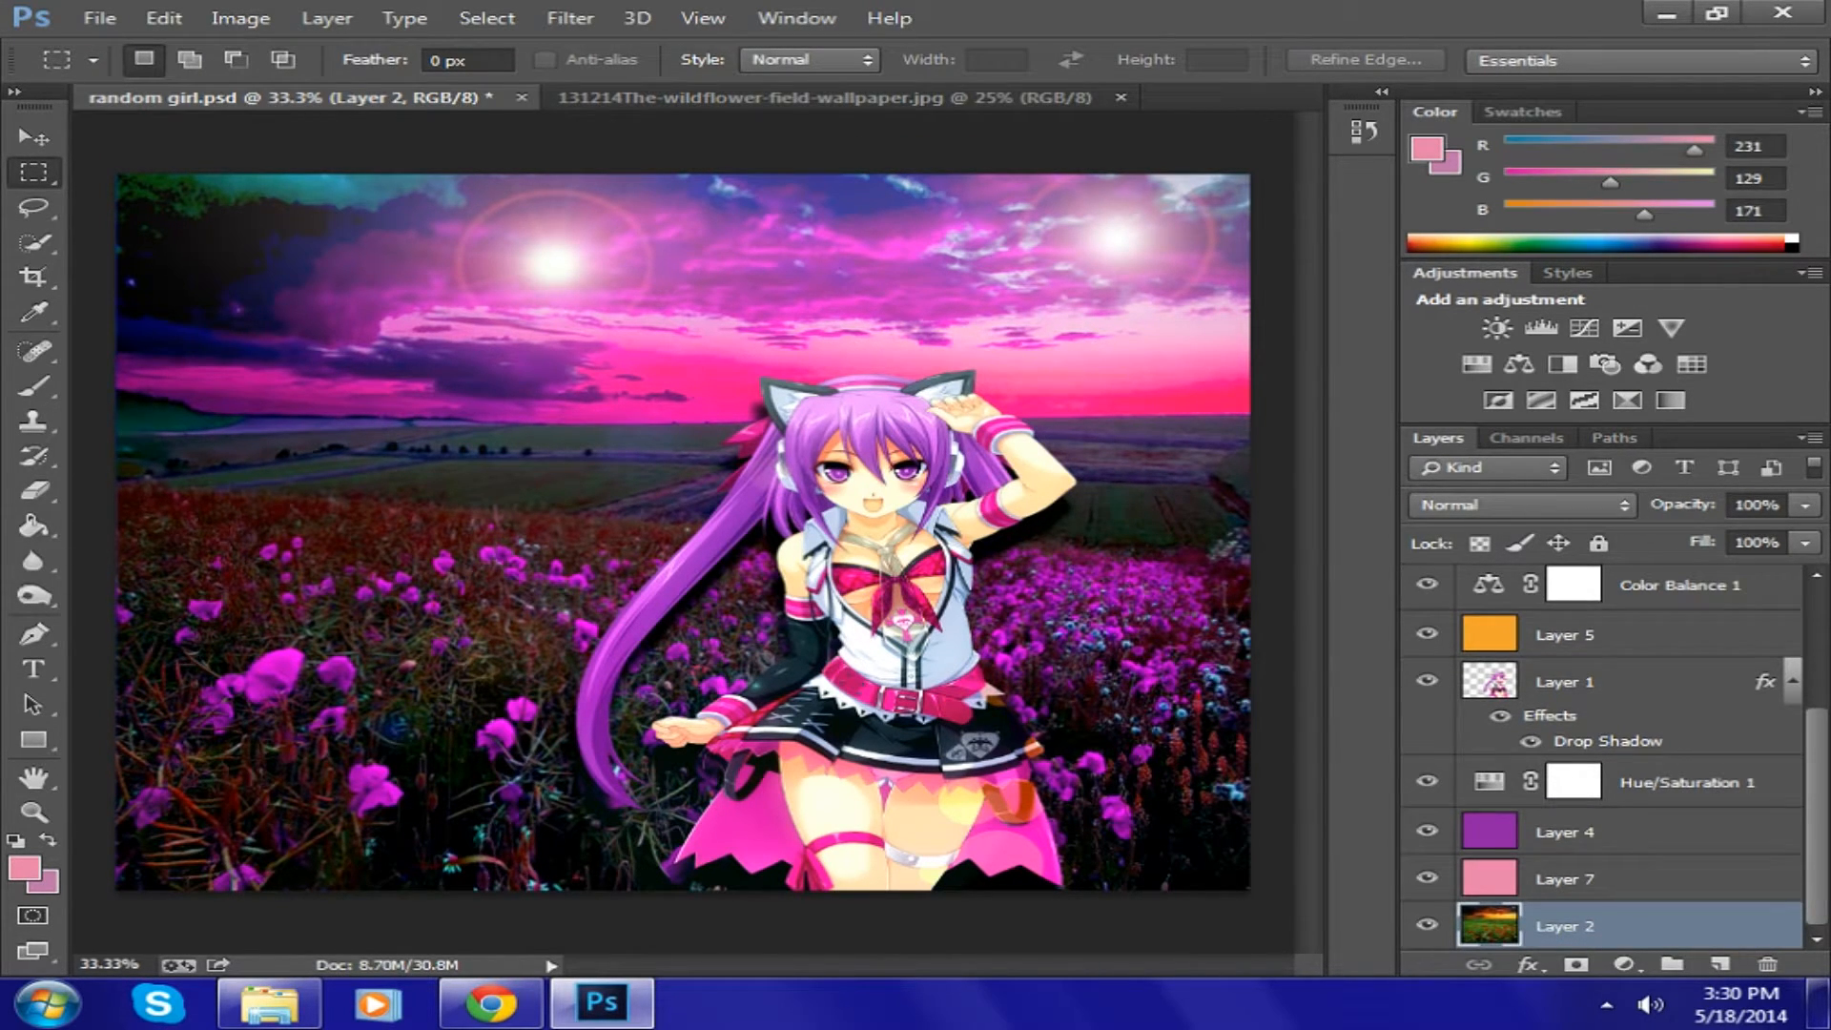
pyautogui.rightClick(1689, 929)
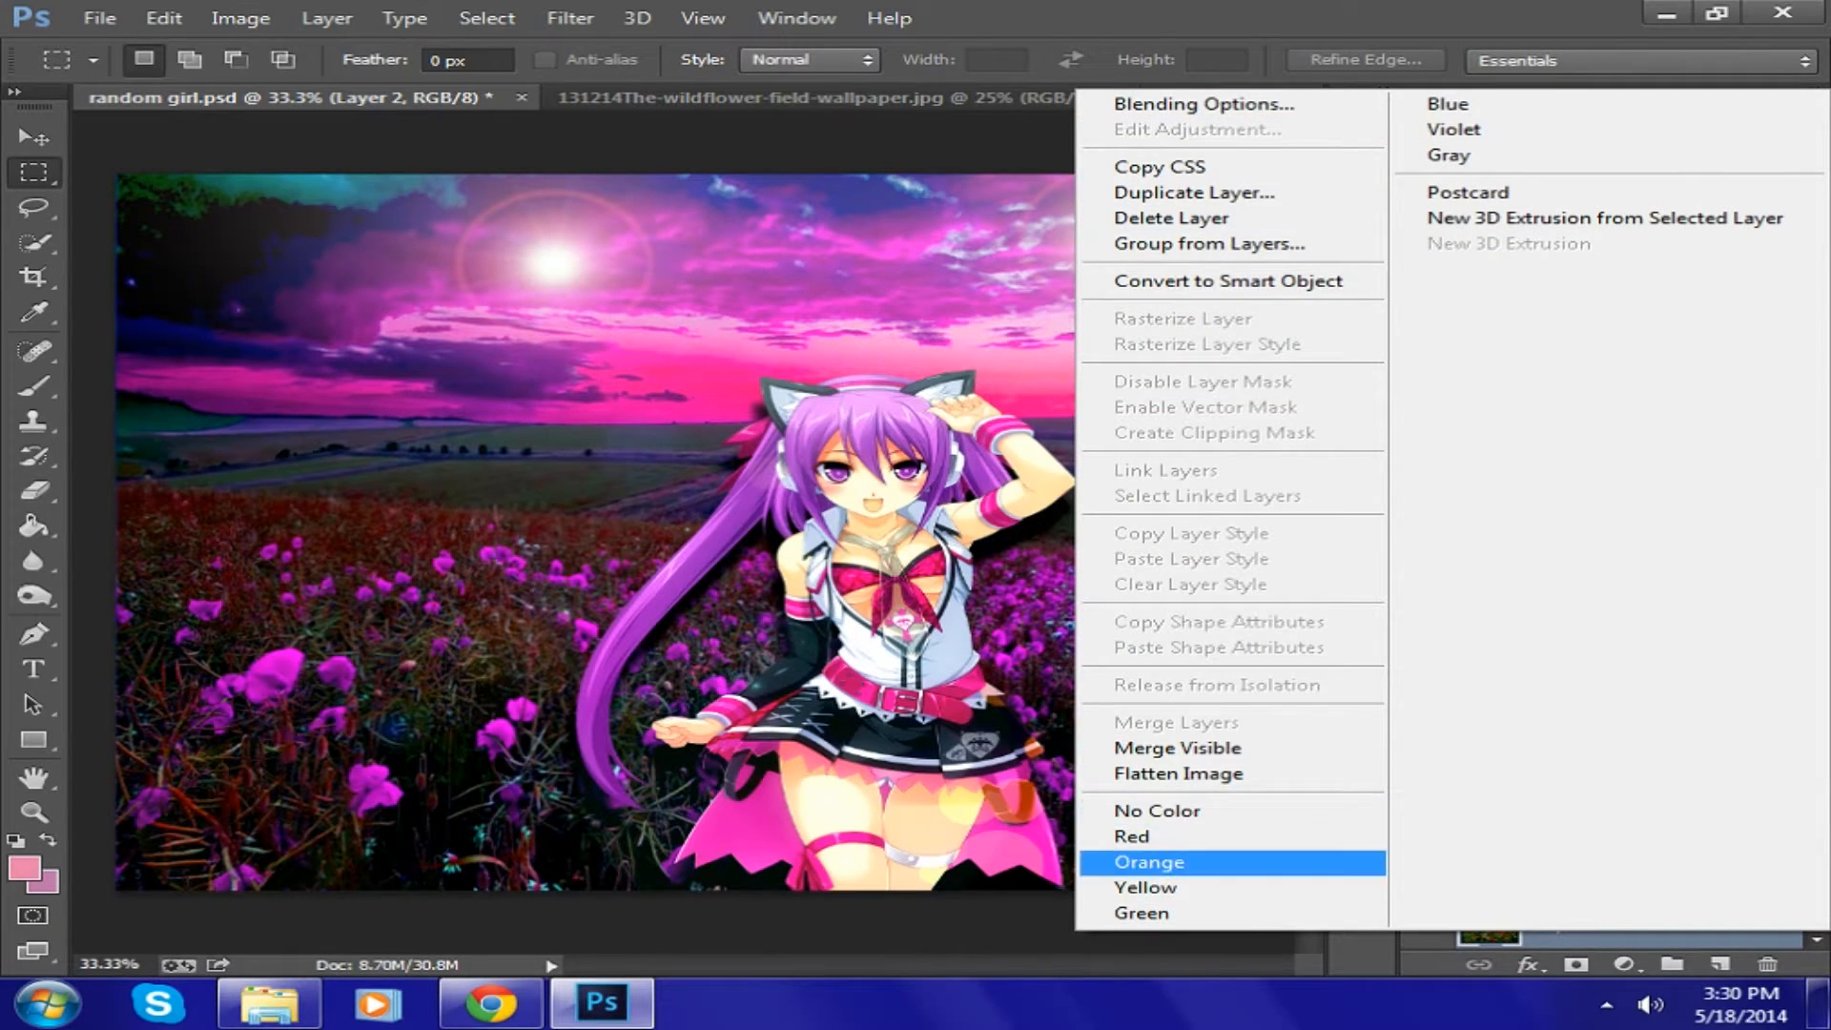
pyautogui.click(1179, 774)
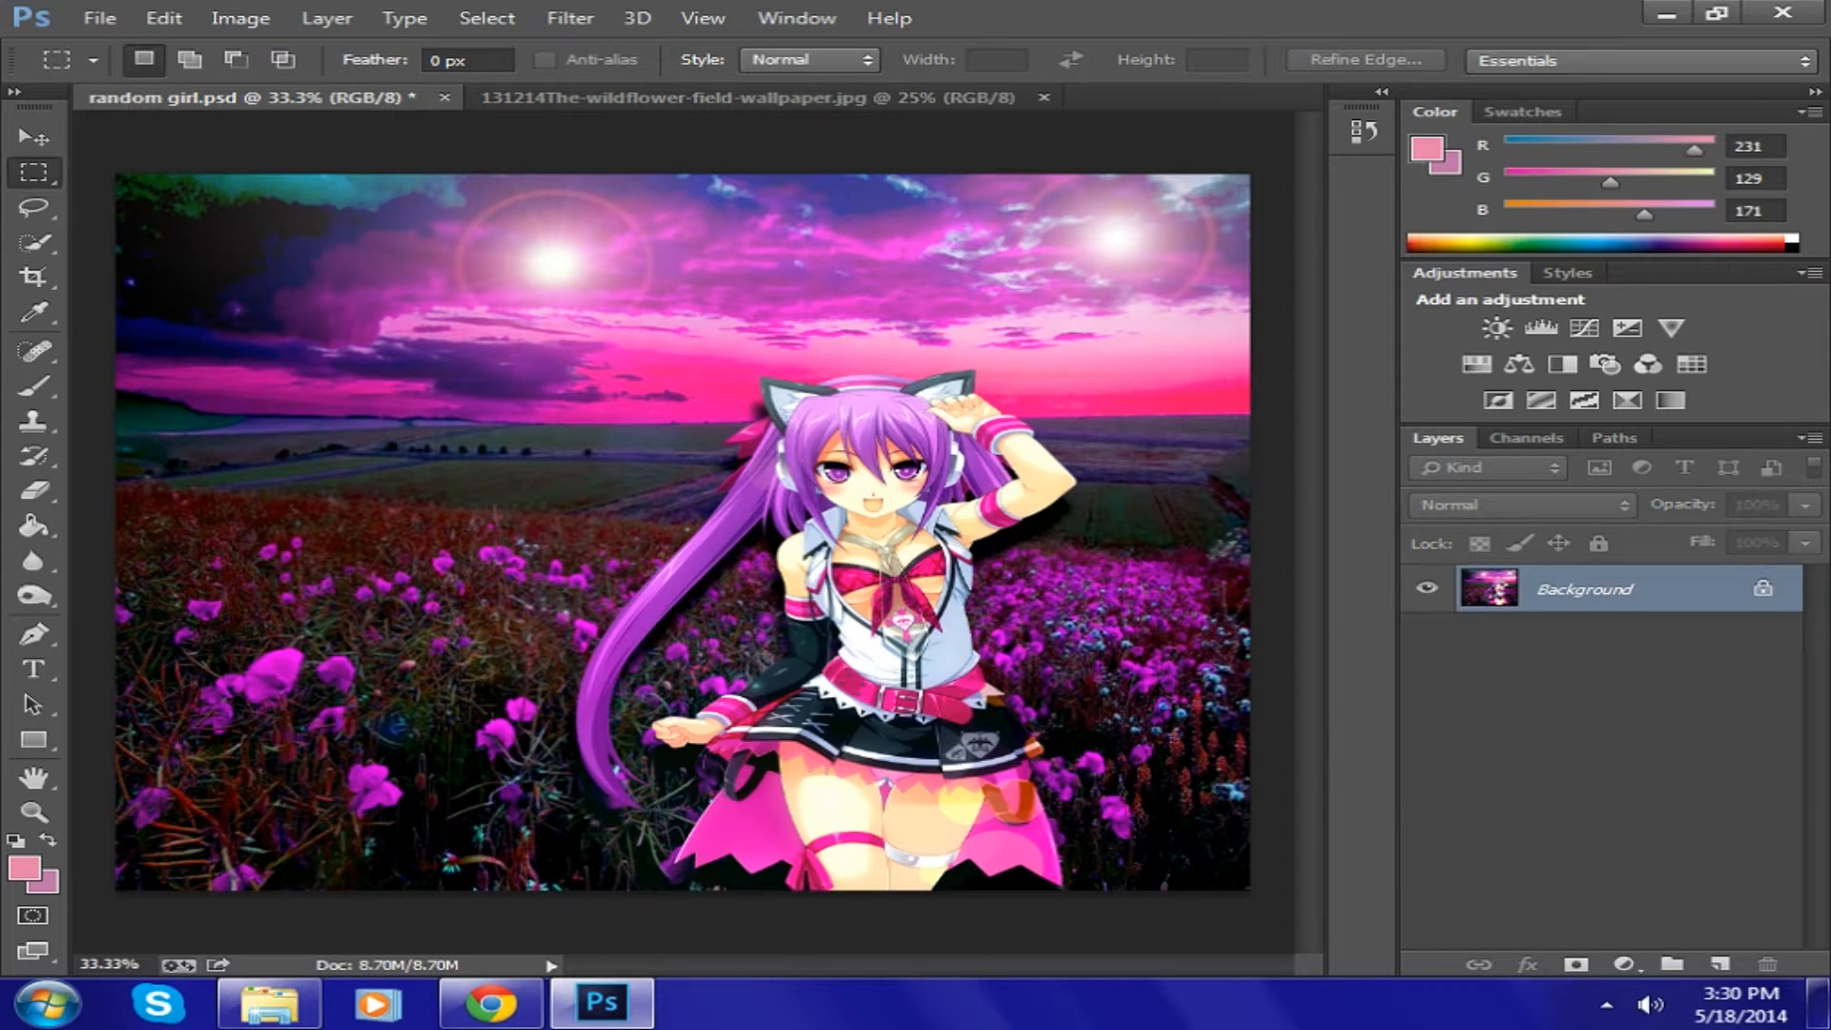
pyautogui.hotkey('ctrl', 'z')
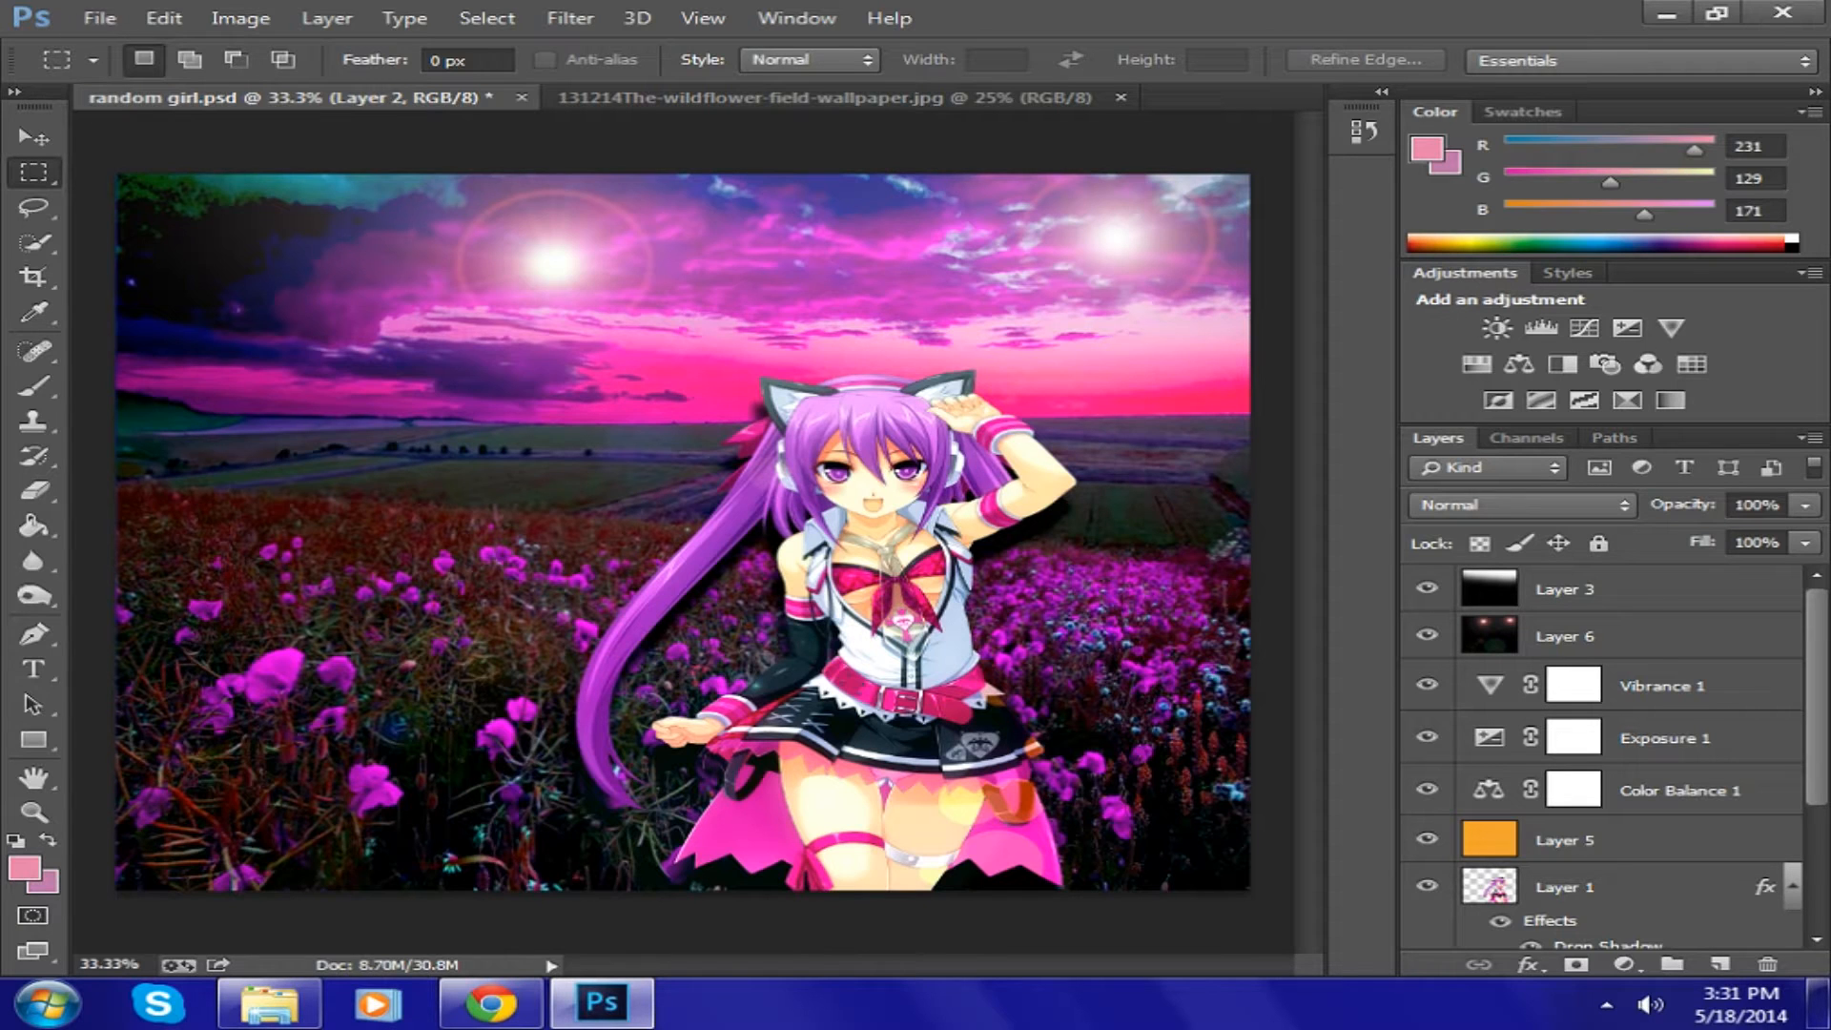
pyautogui.click(99, 18)
pyautogui.moveTo(164, 18)
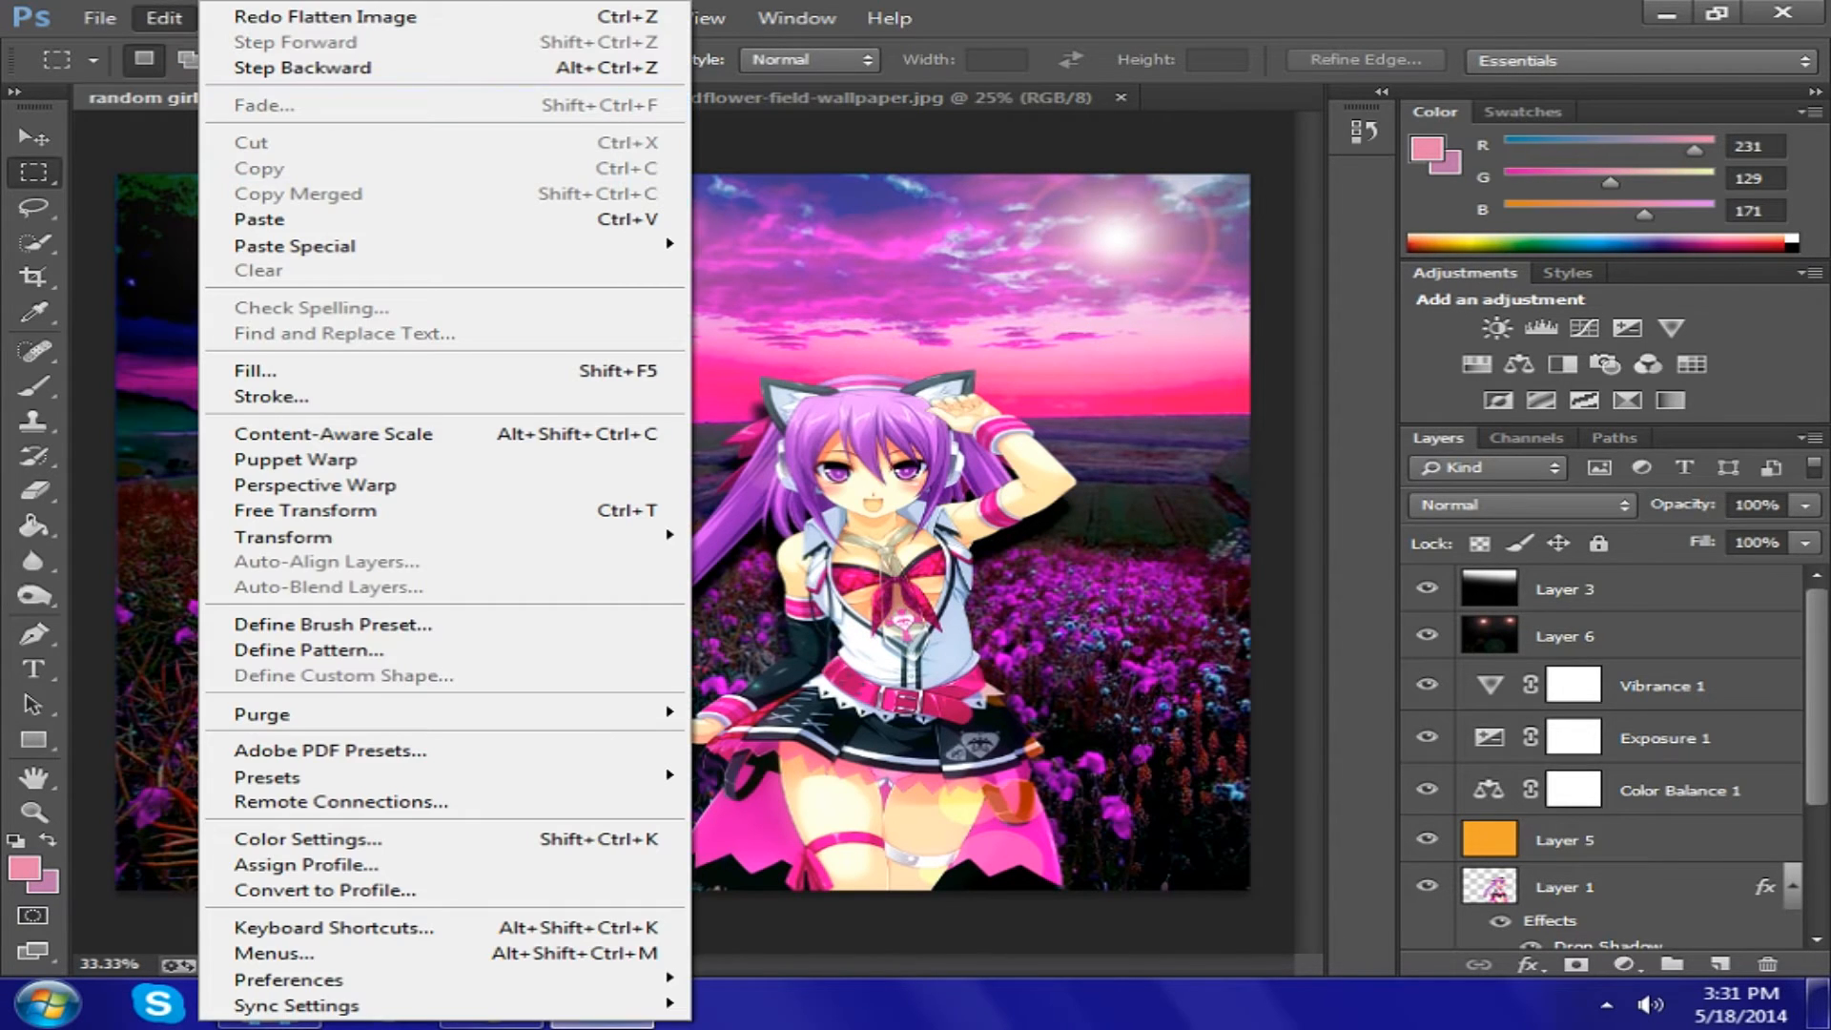
pyautogui.press('Escape')
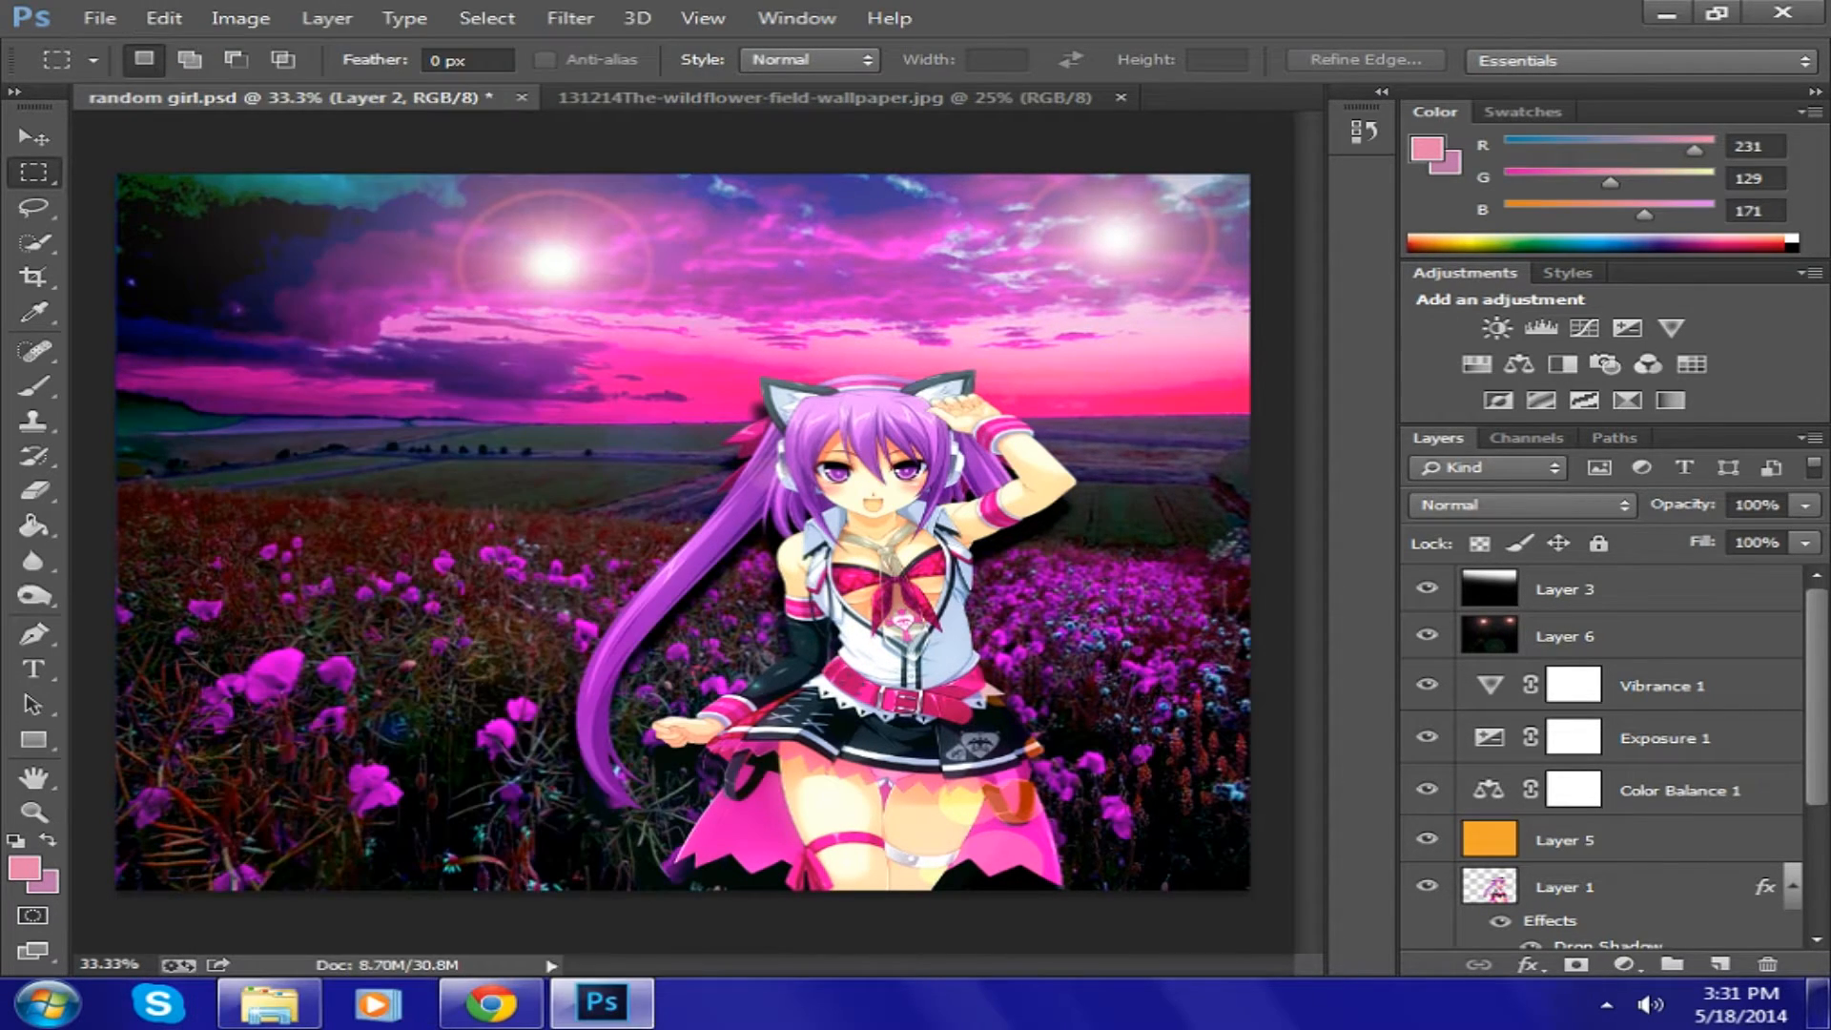
# - Try to save the composition as random girl.jpg in JPEG format at quality 10
pyautogui.click(99, 18)
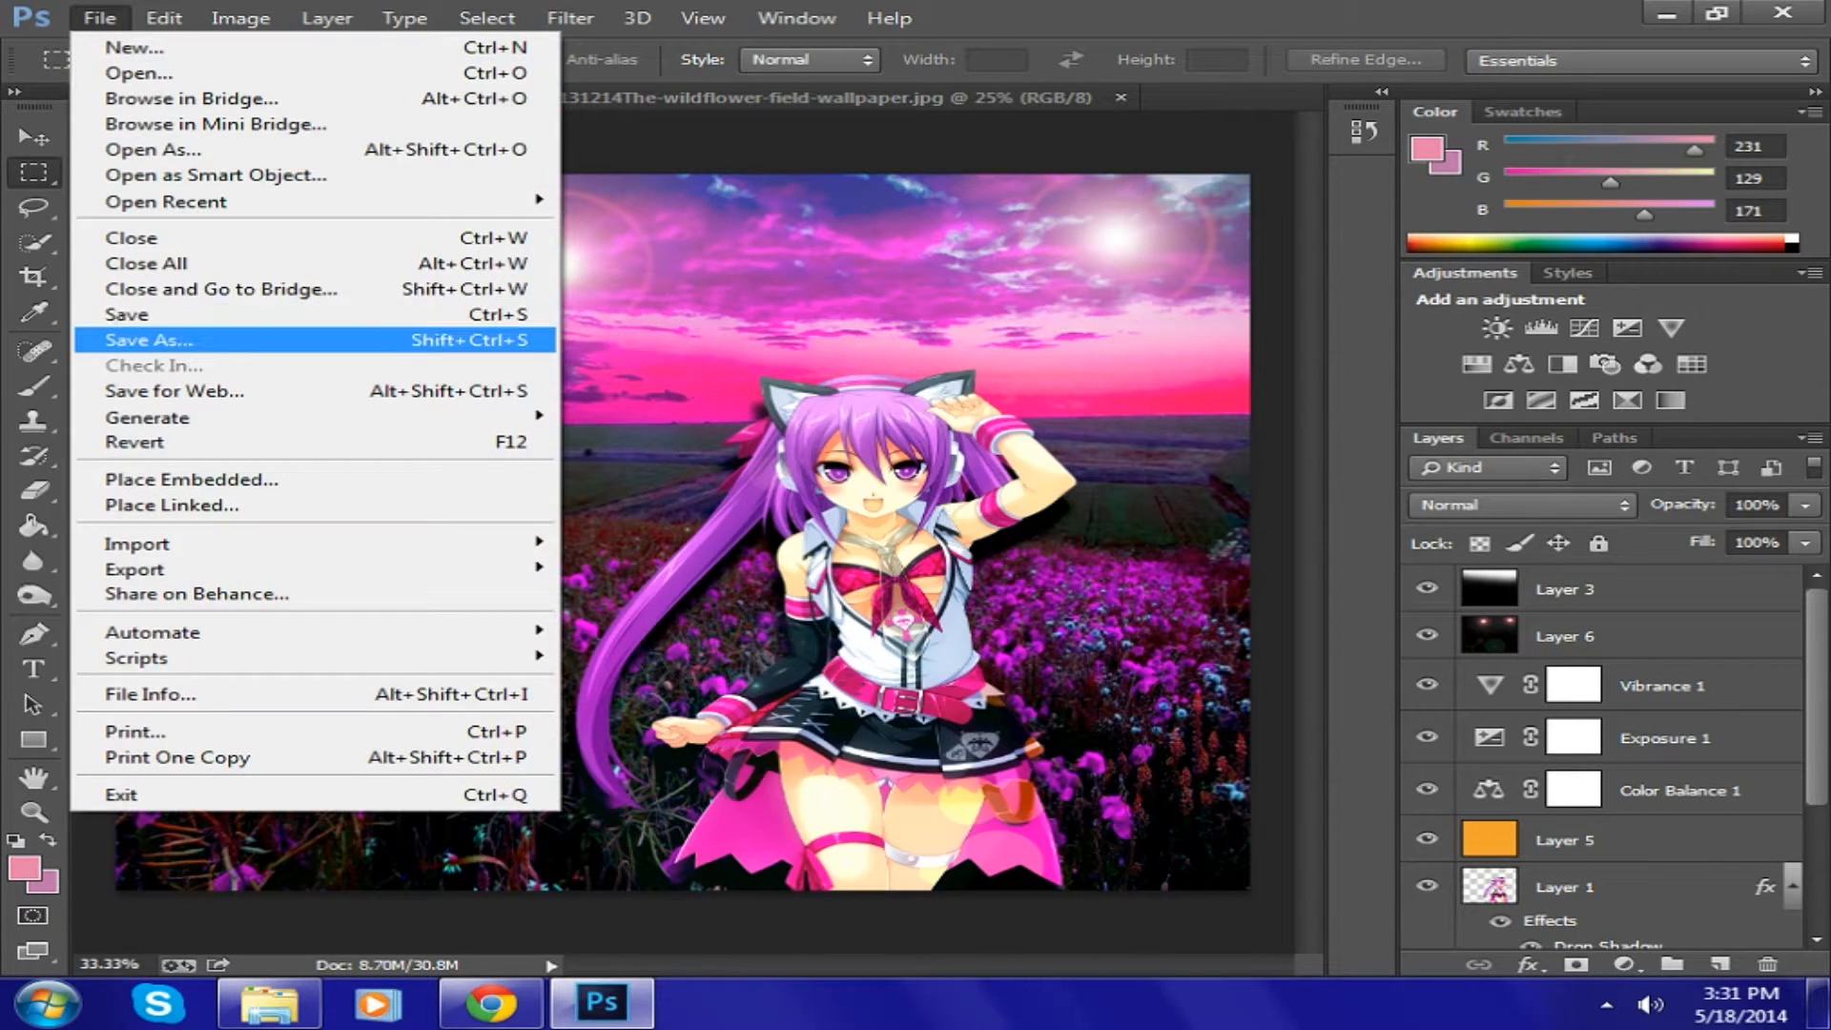
pyautogui.click(148, 340)
pyautogui.click(763, 636)
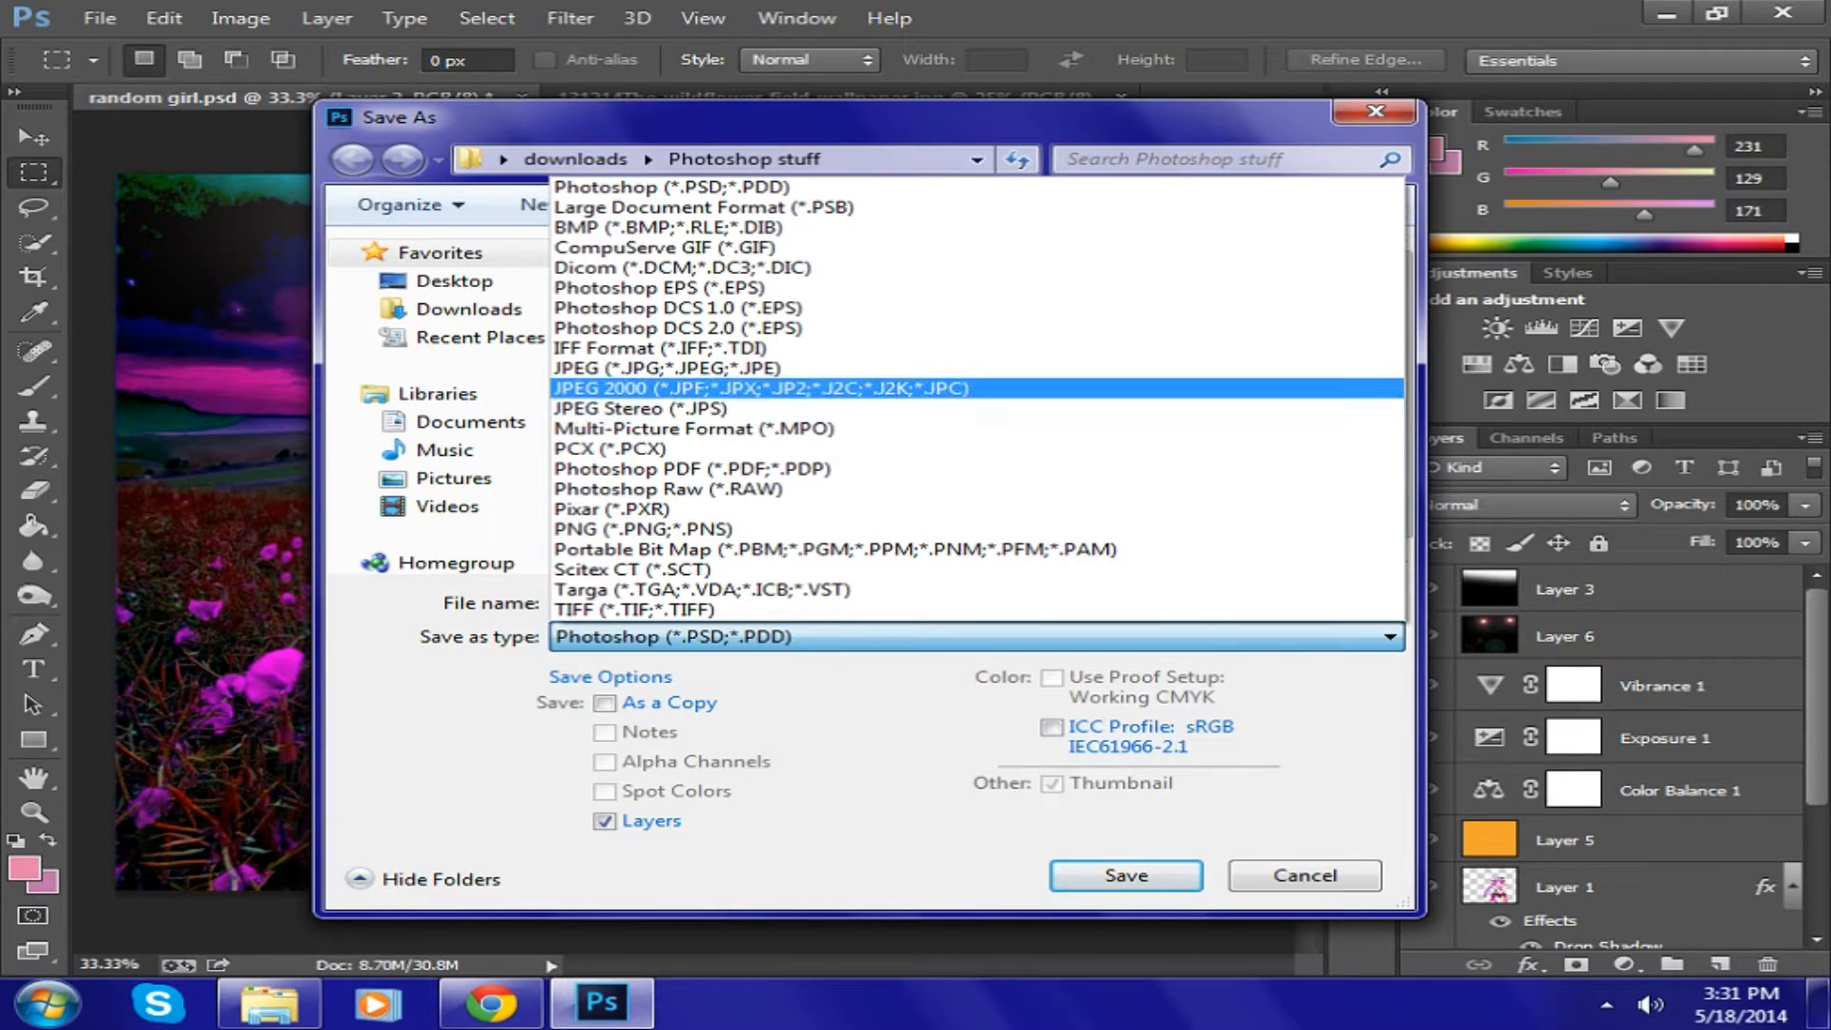
pyautogui.click(668, 368)
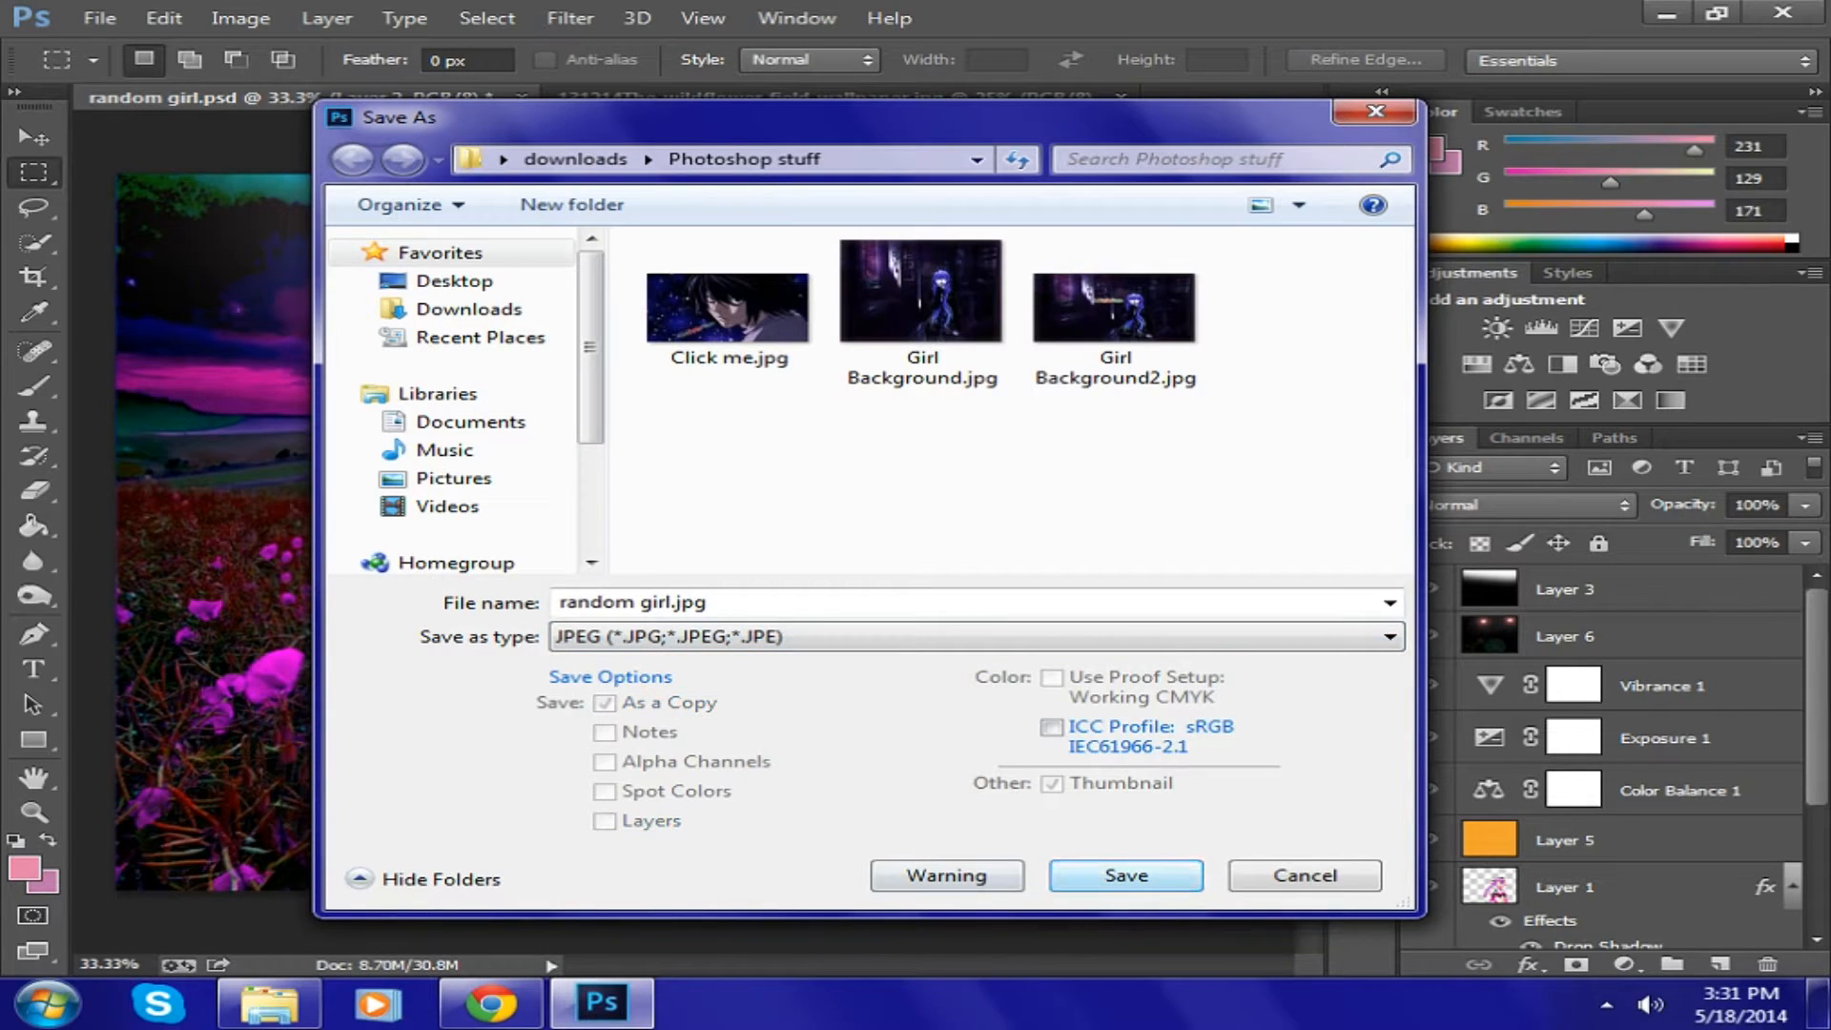
pyautogui.press('Return')
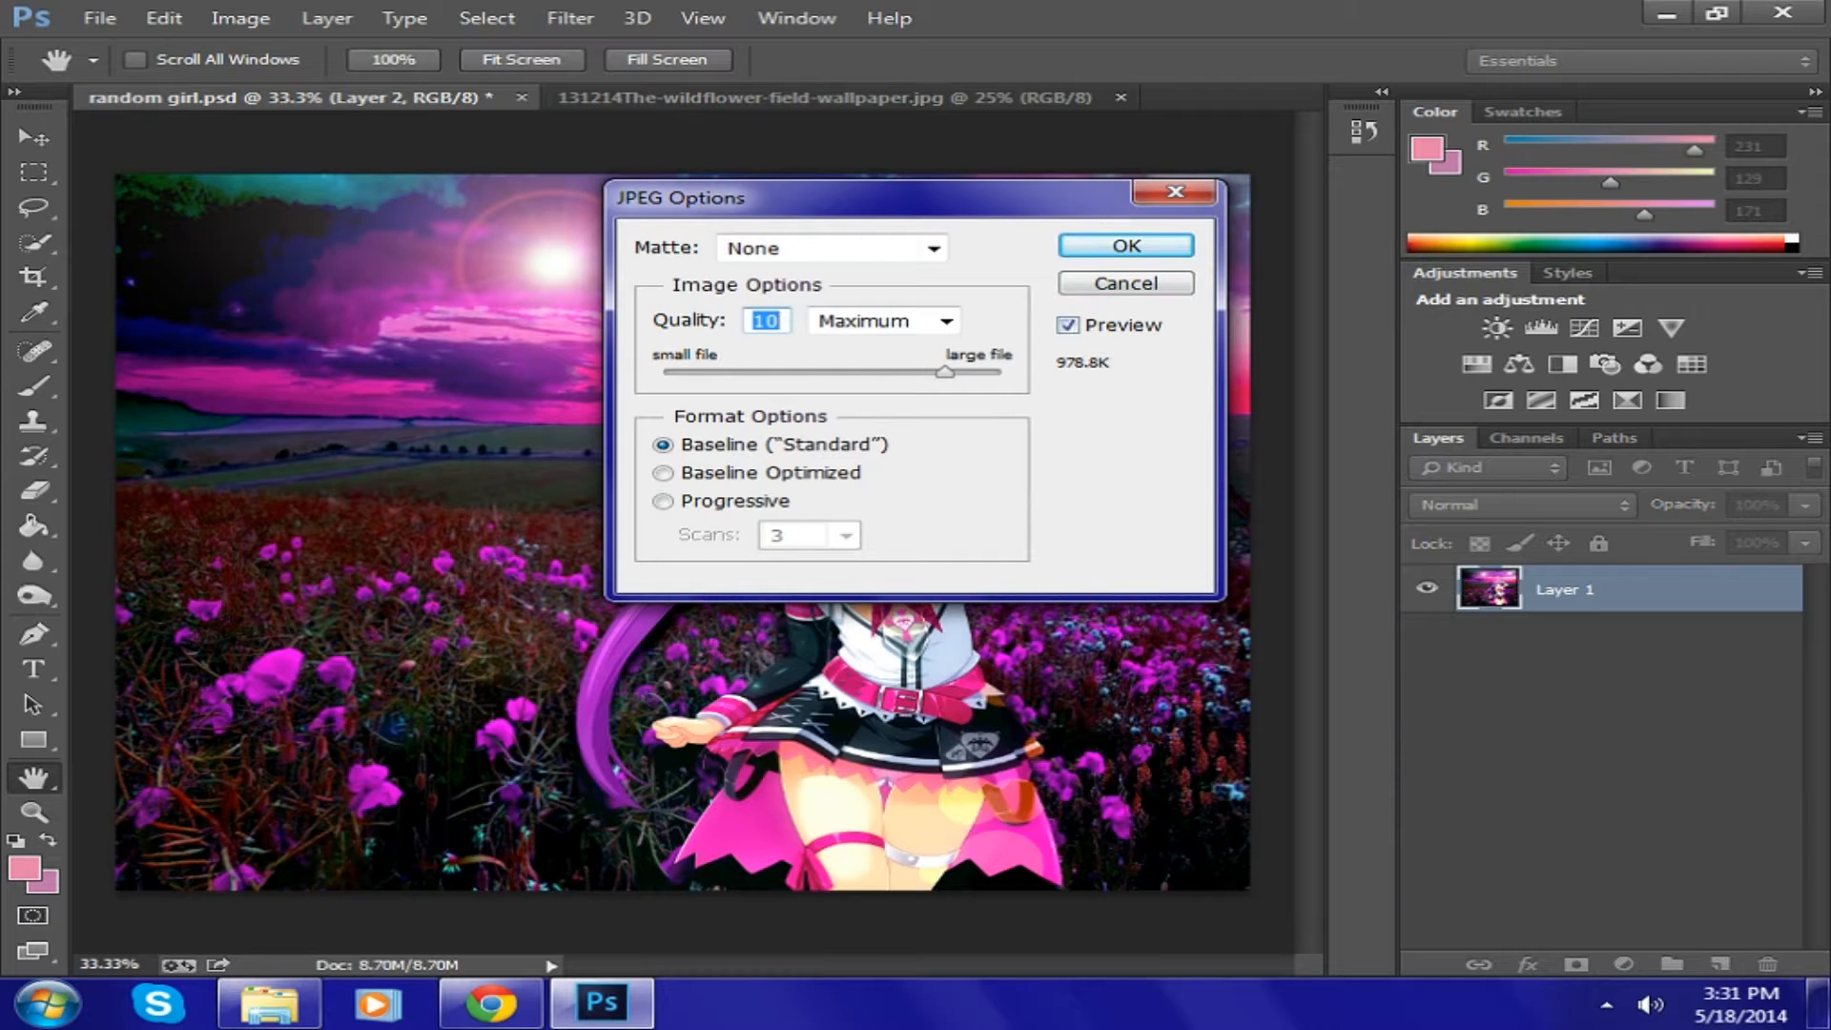
pyautogui.press('Return')
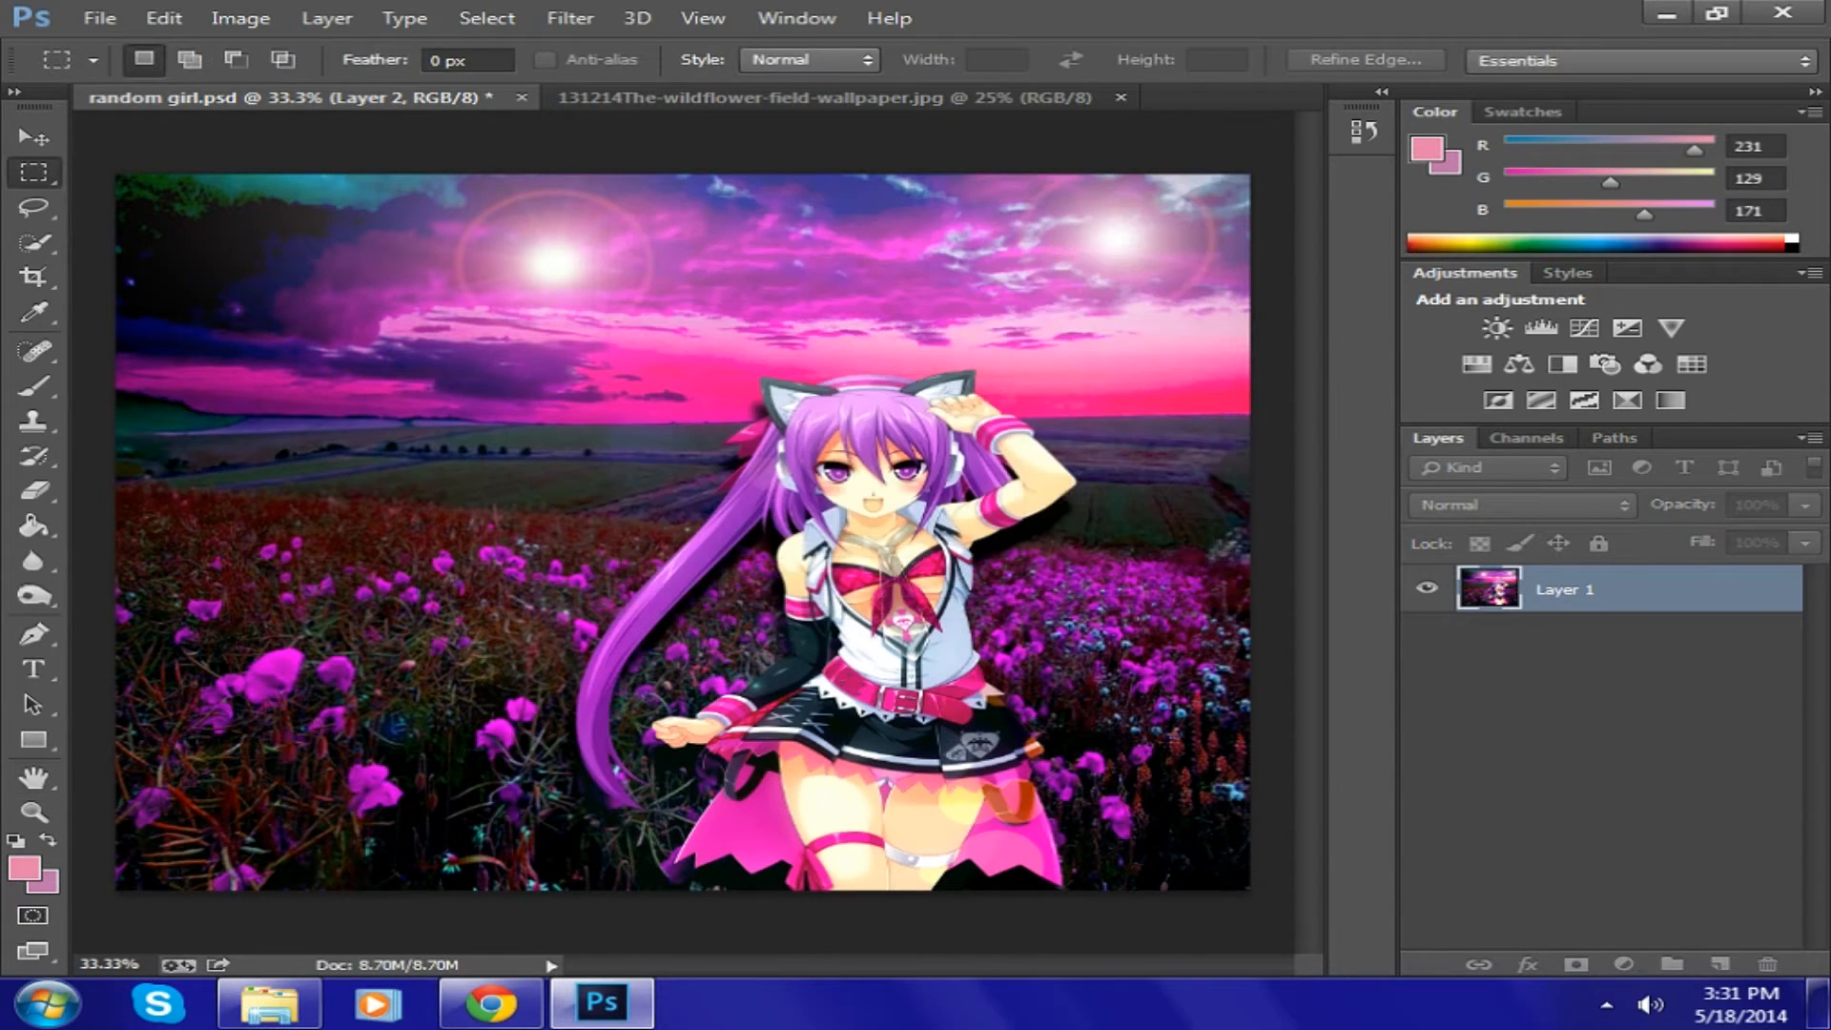
# - Save the composition as random girl.png in PNG format in the Photoshop stuff folder
pyautogui.click(100, 18)
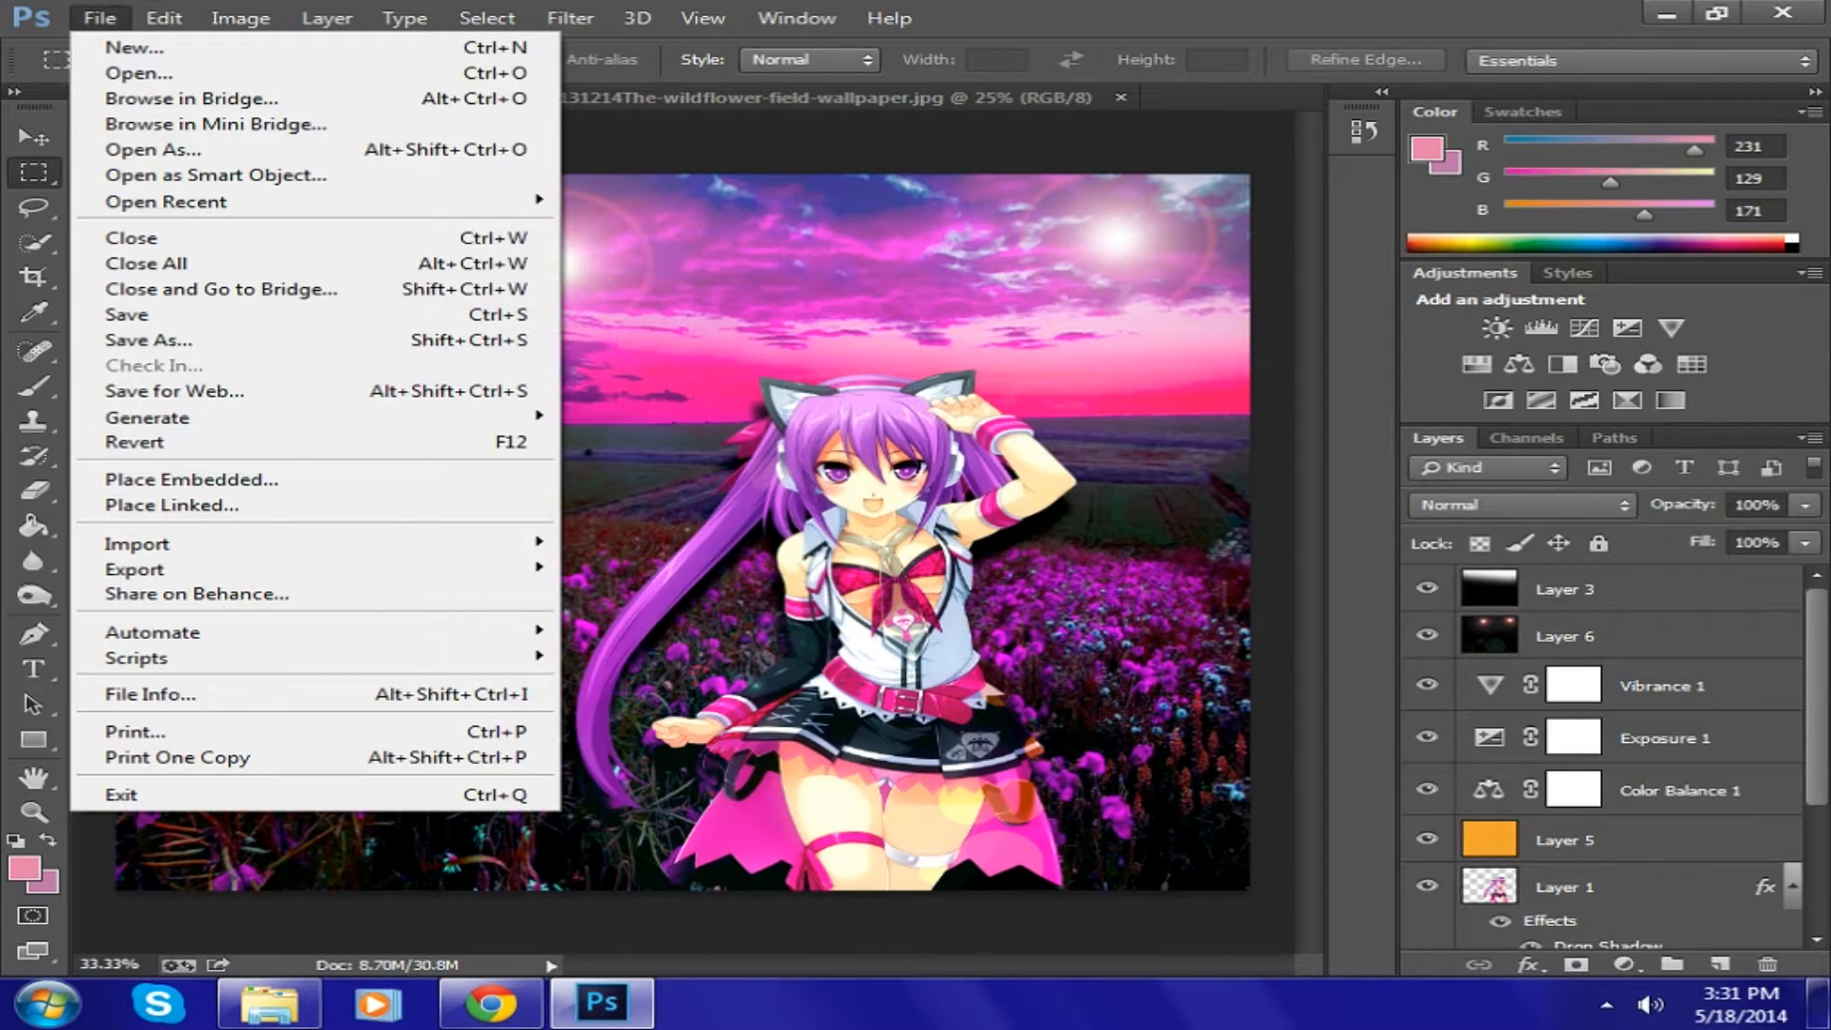
pyautogui.click(148, 339)
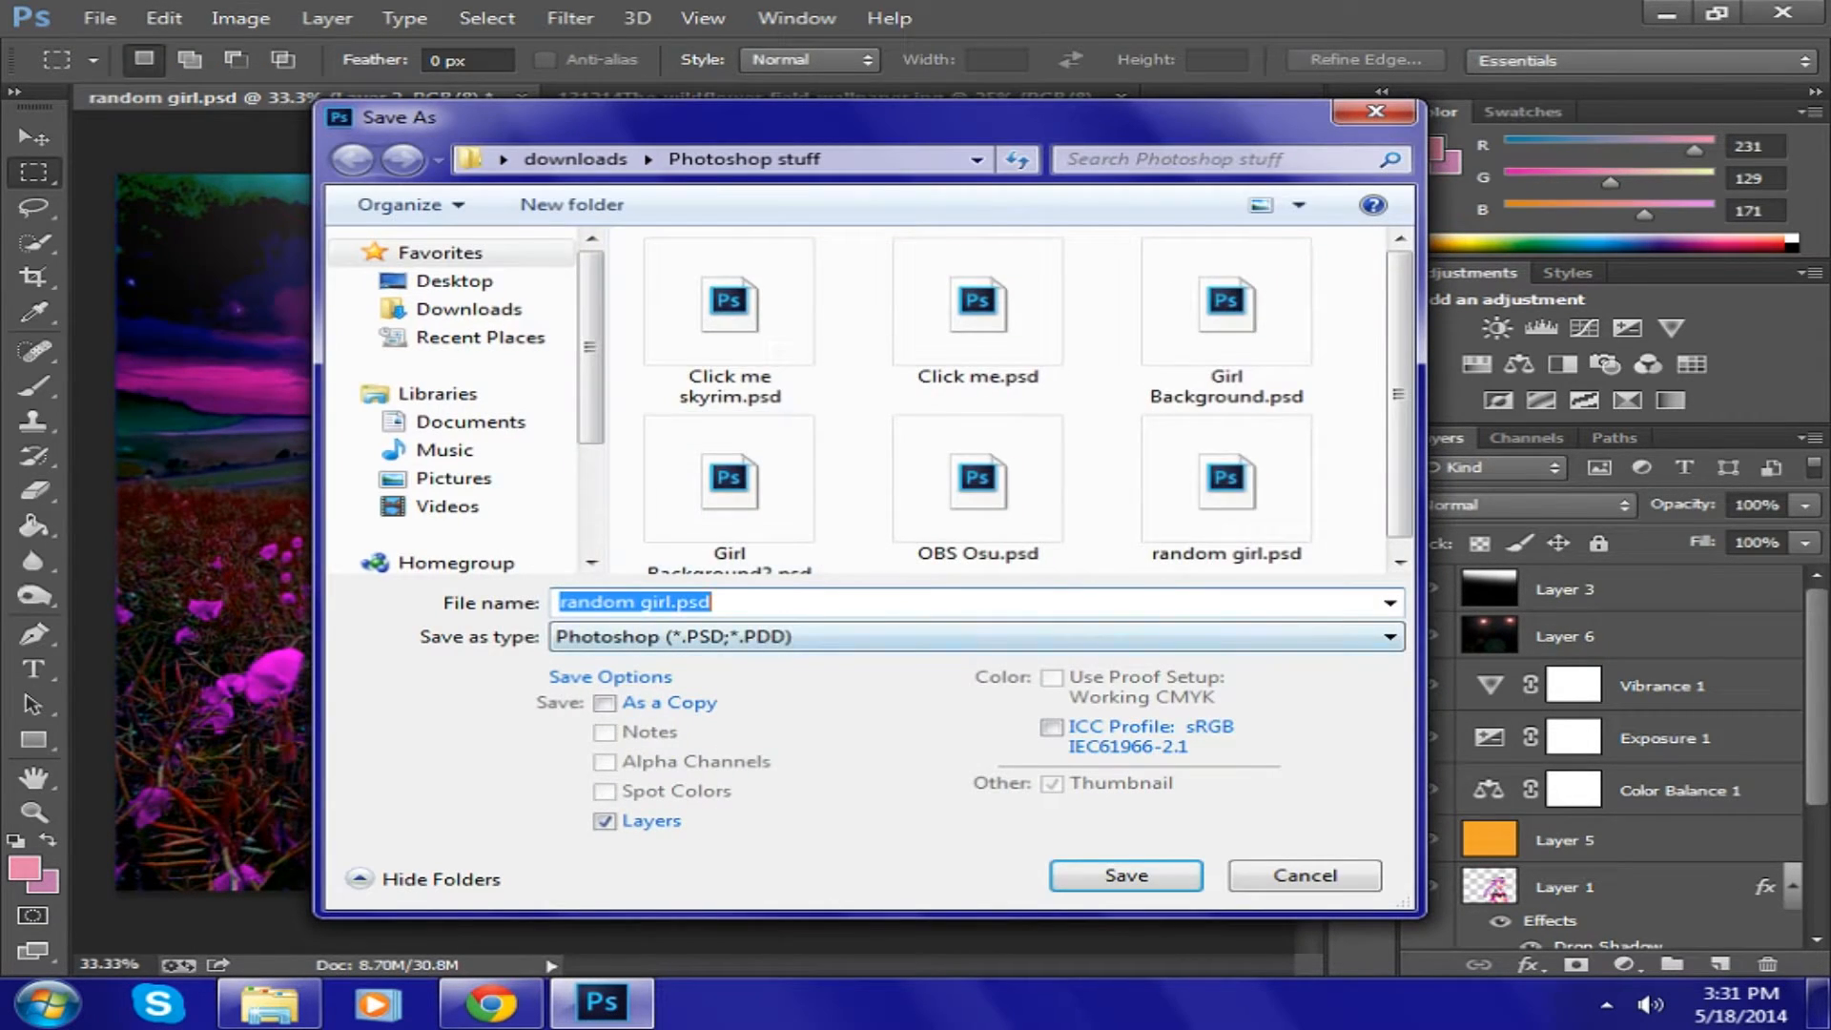
pyautogui.click(811, 637)
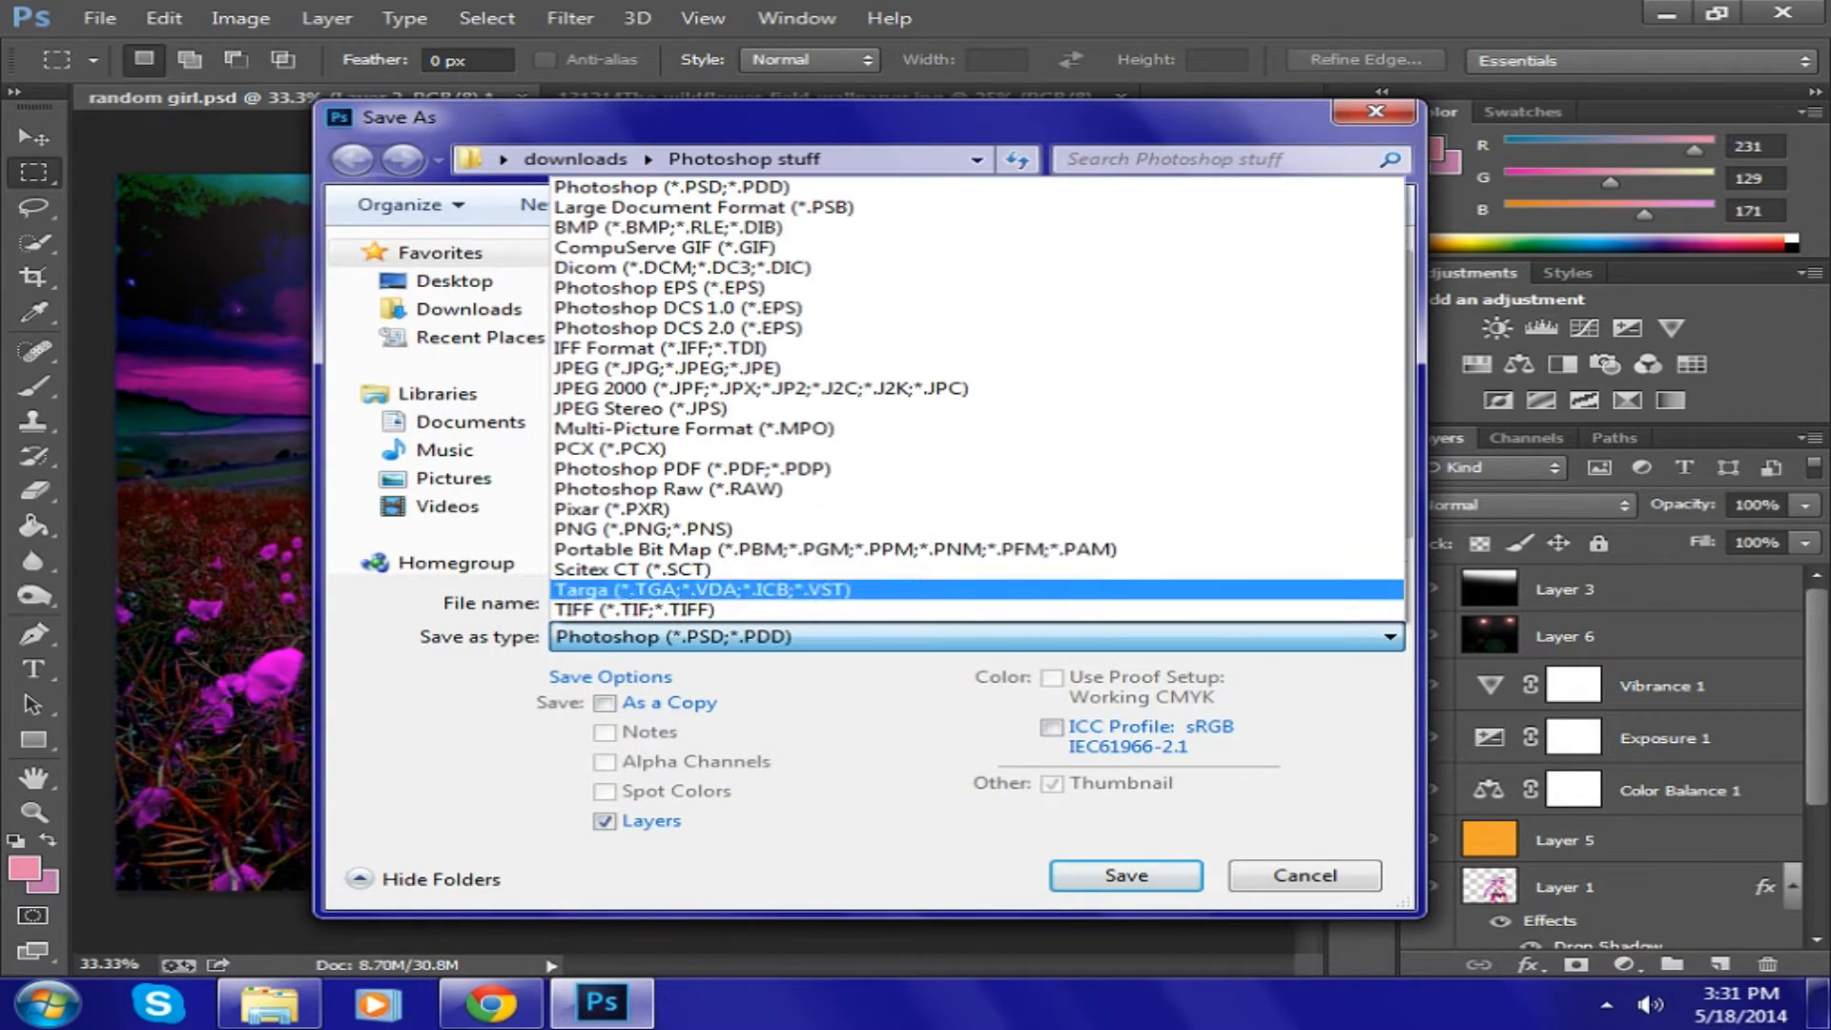
pyautogui.click(643, 528)
pyautogui.click(1126, 876)
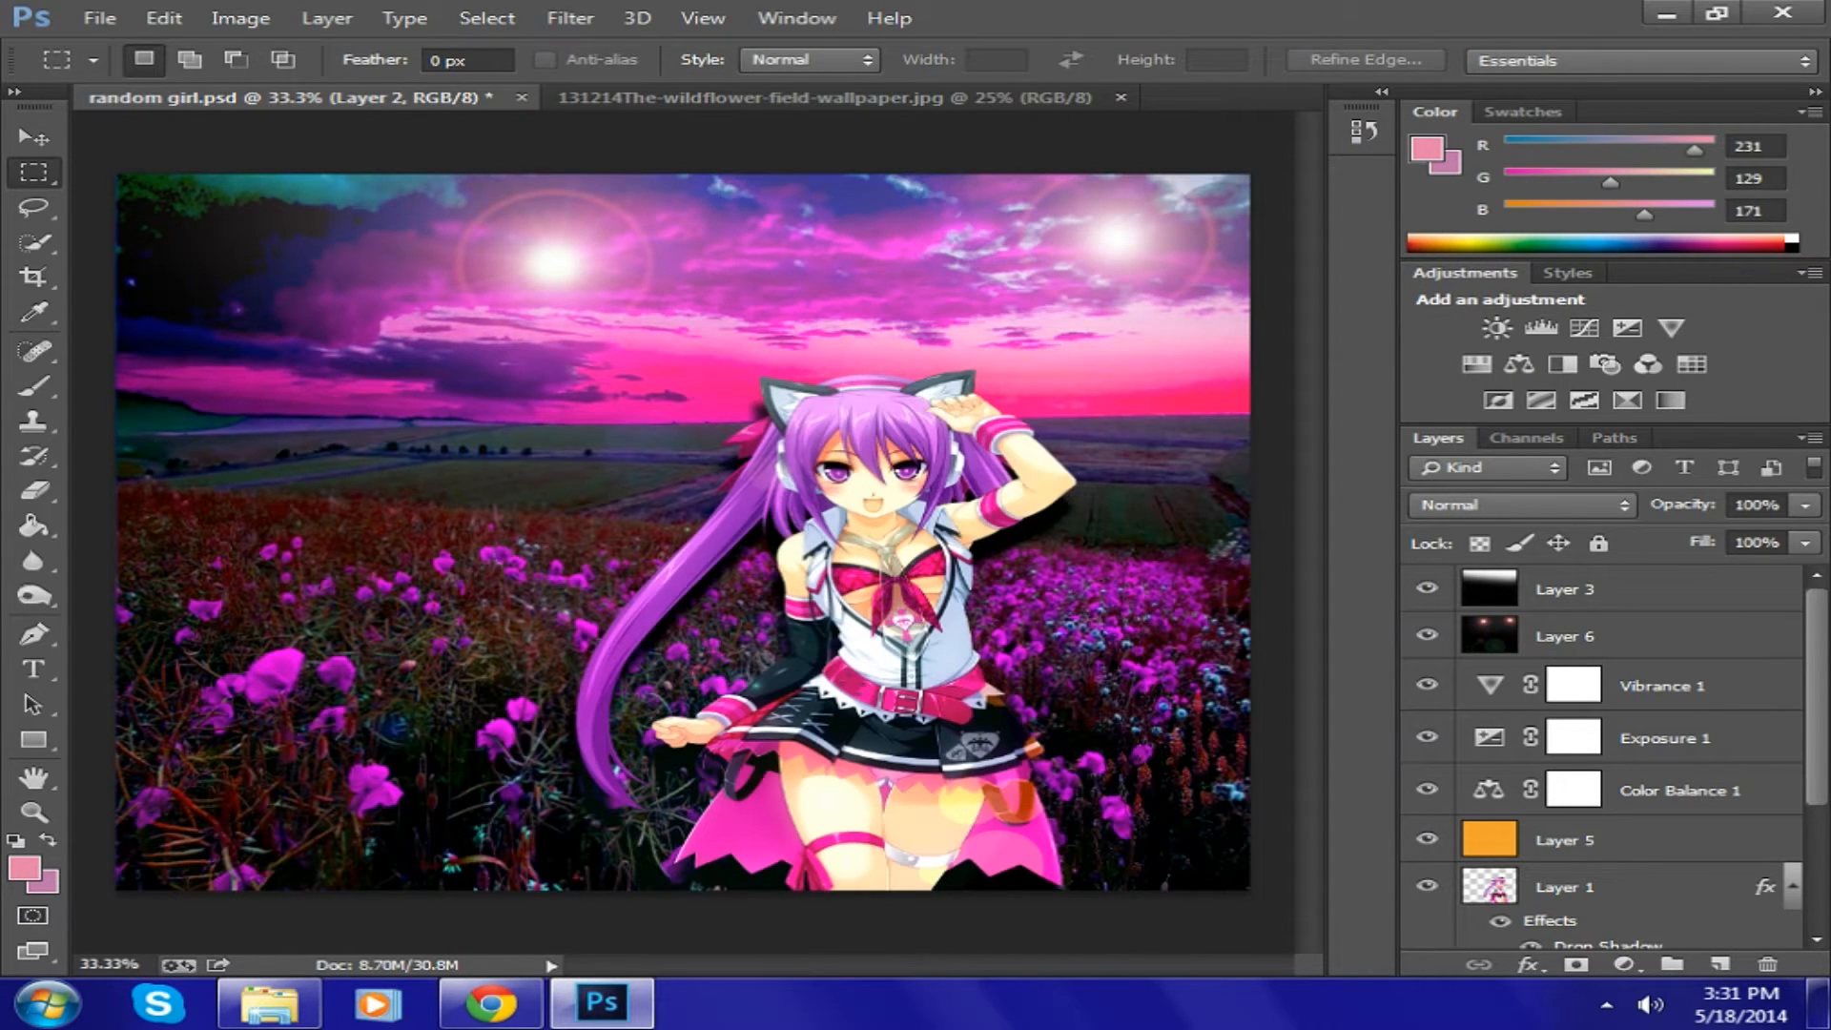
pyautogui.press('Return')
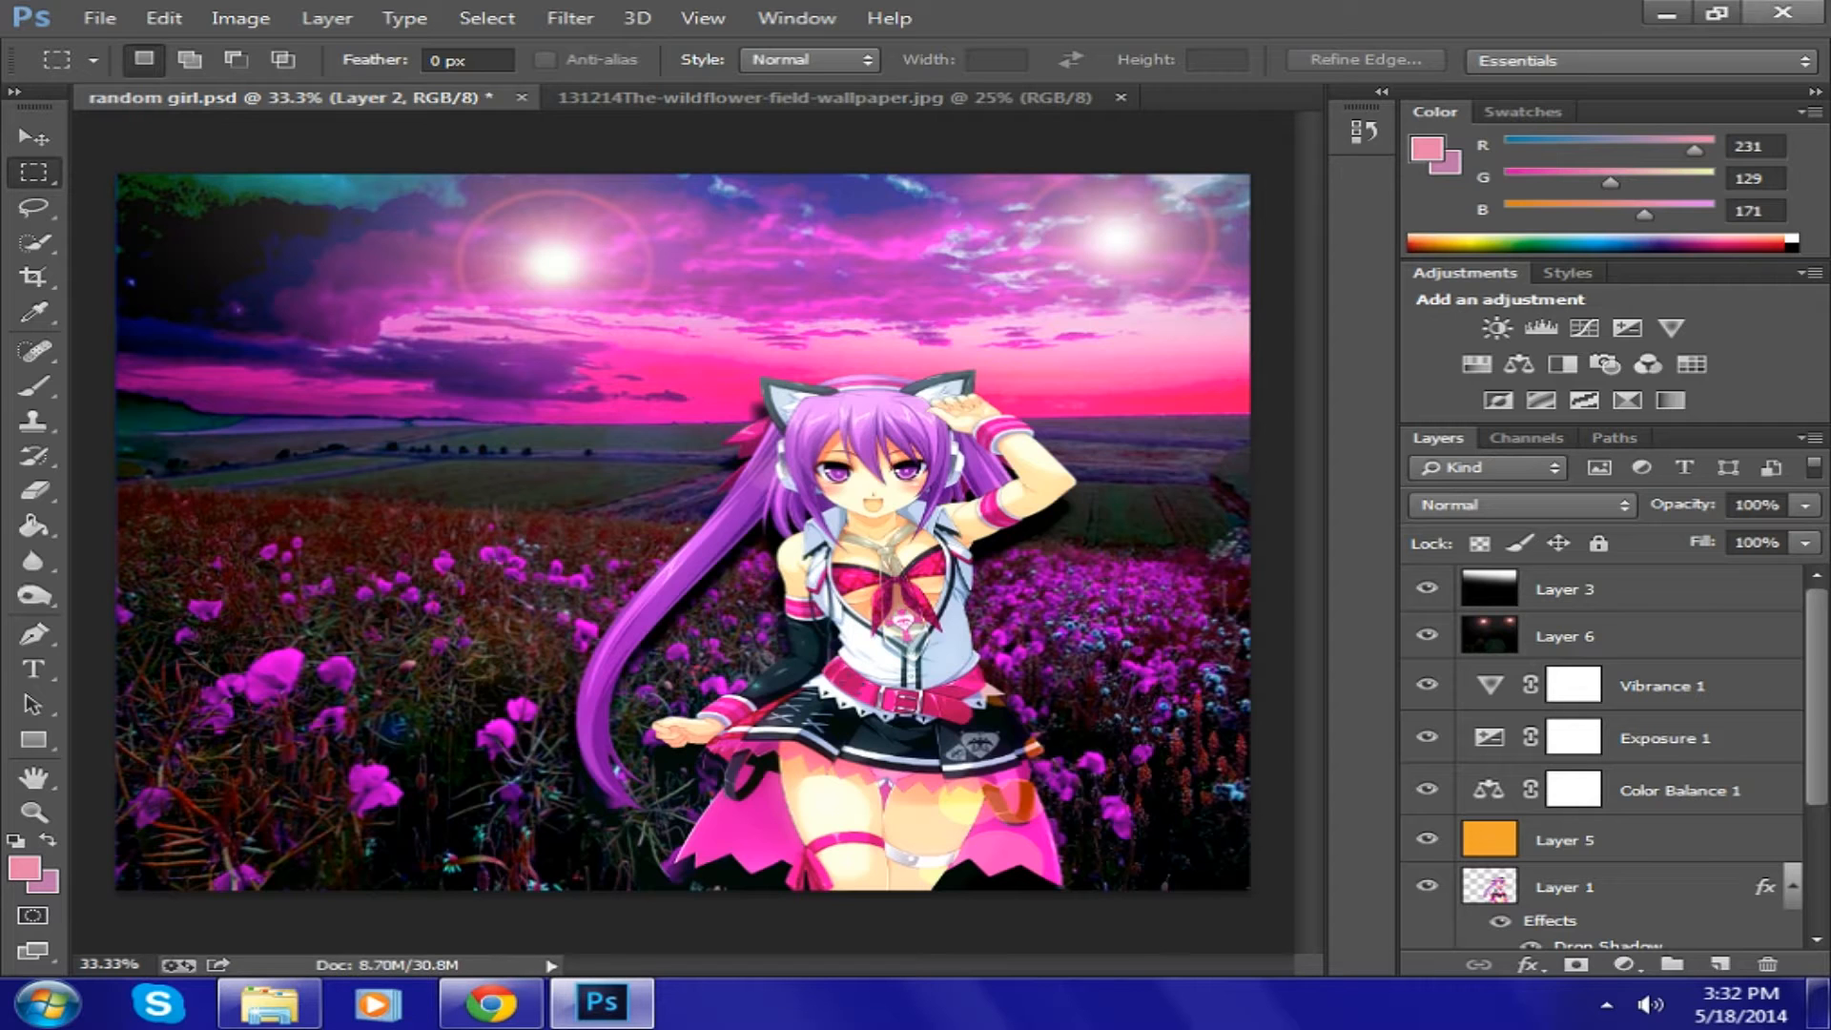
# - Switch to the Photoshop stuff folder in Windows Explorer and check the file size of random girl.png in its properties
pyautogui.click(1666, 16)
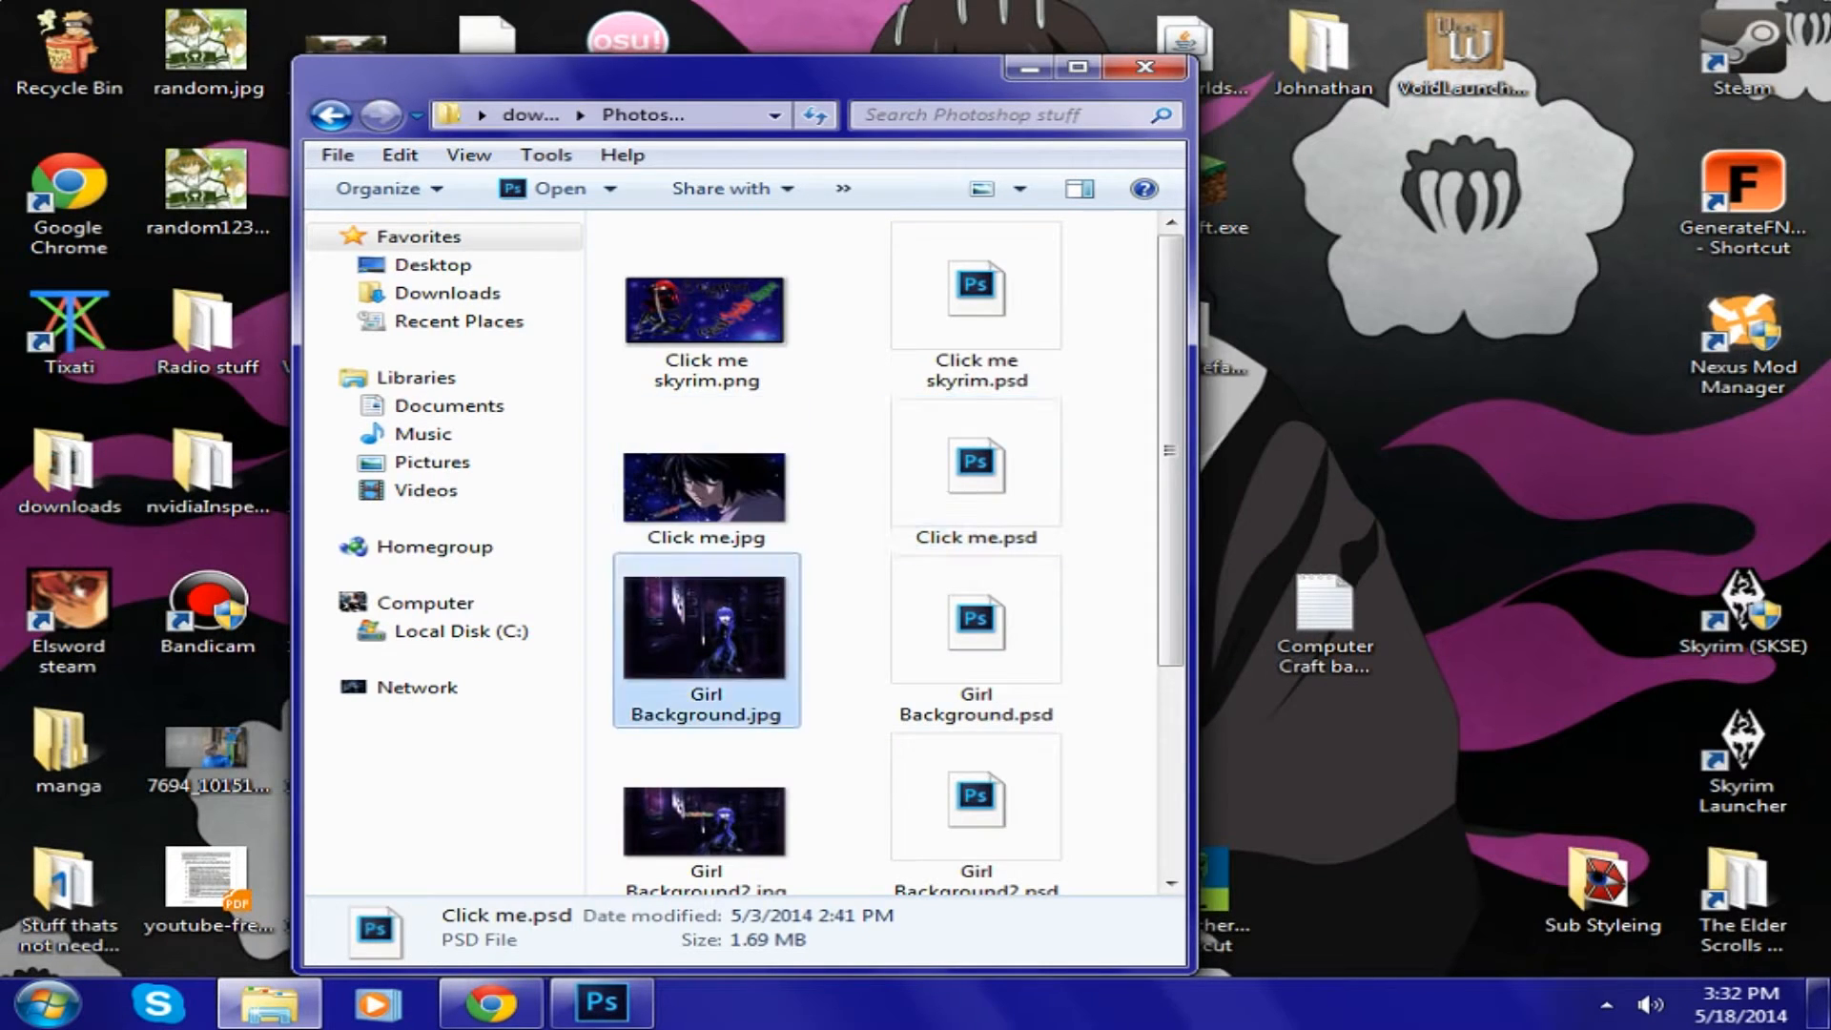
pyautogui.scroll(-3, 706, 649)
pyautogui.click(706, 816)
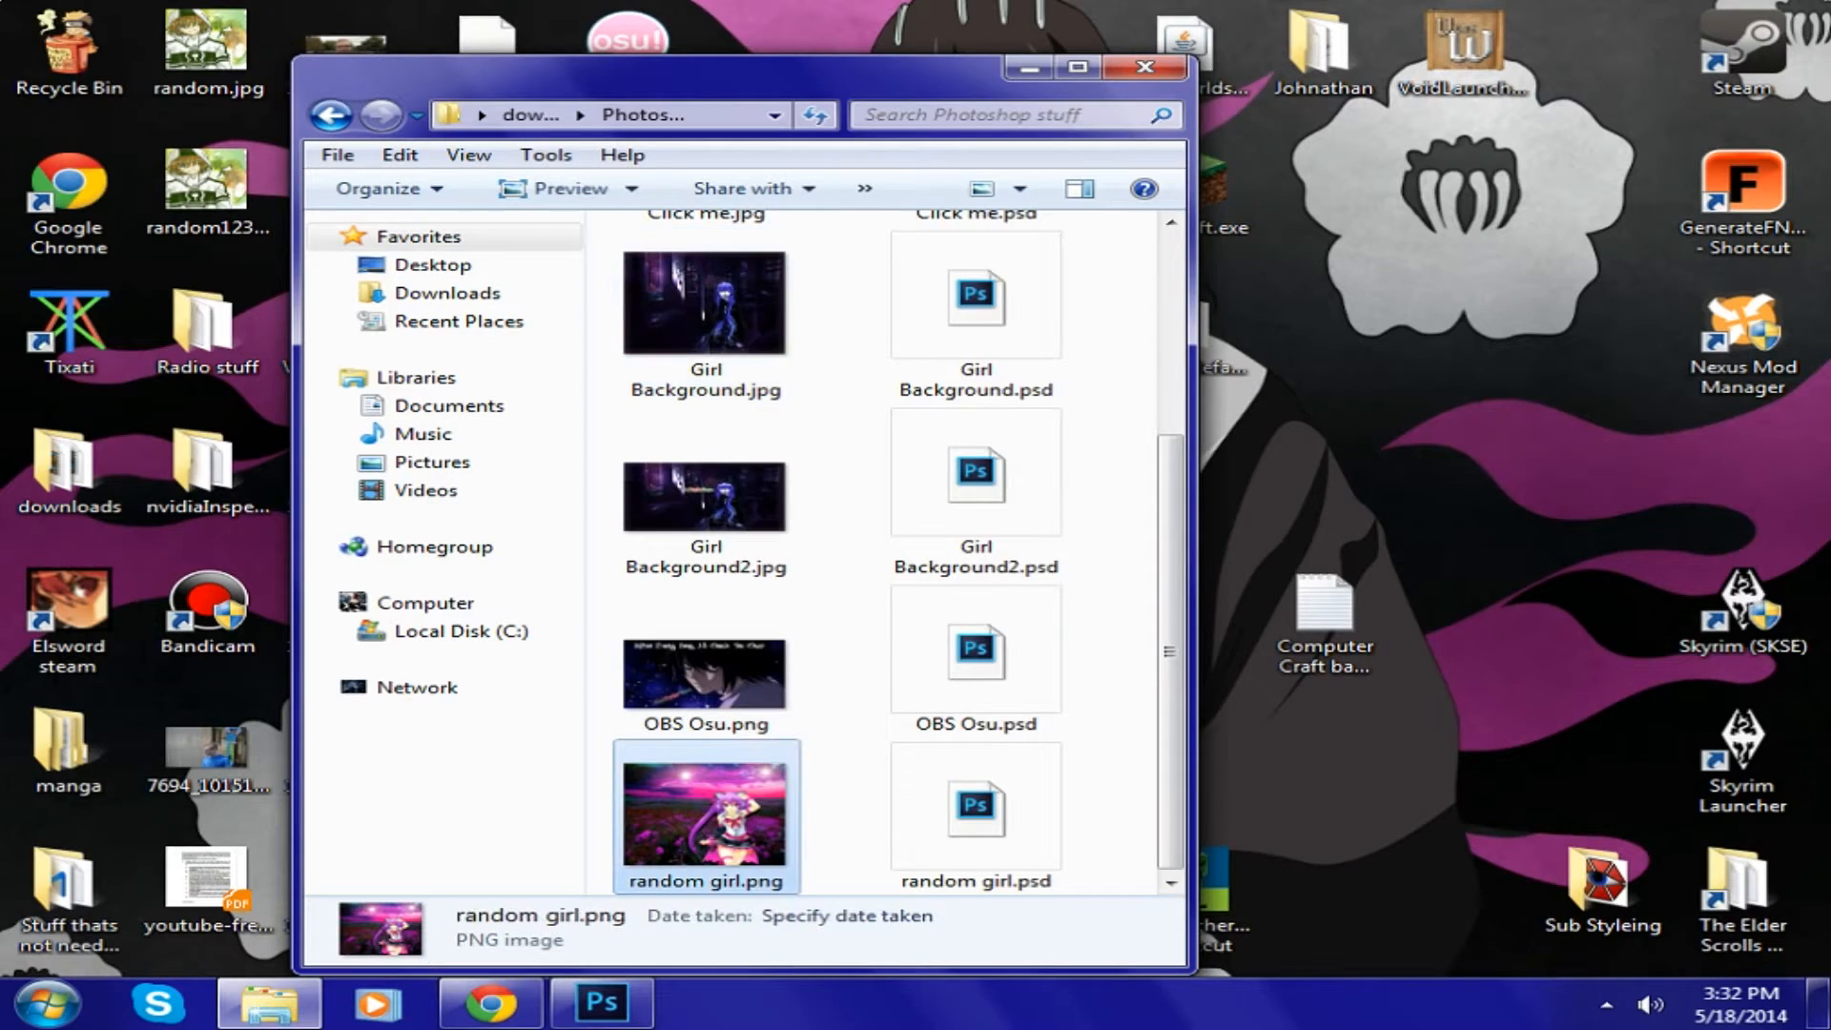
pyautogui.rightClick(697, 831)
pyautogui.click(792, 816)
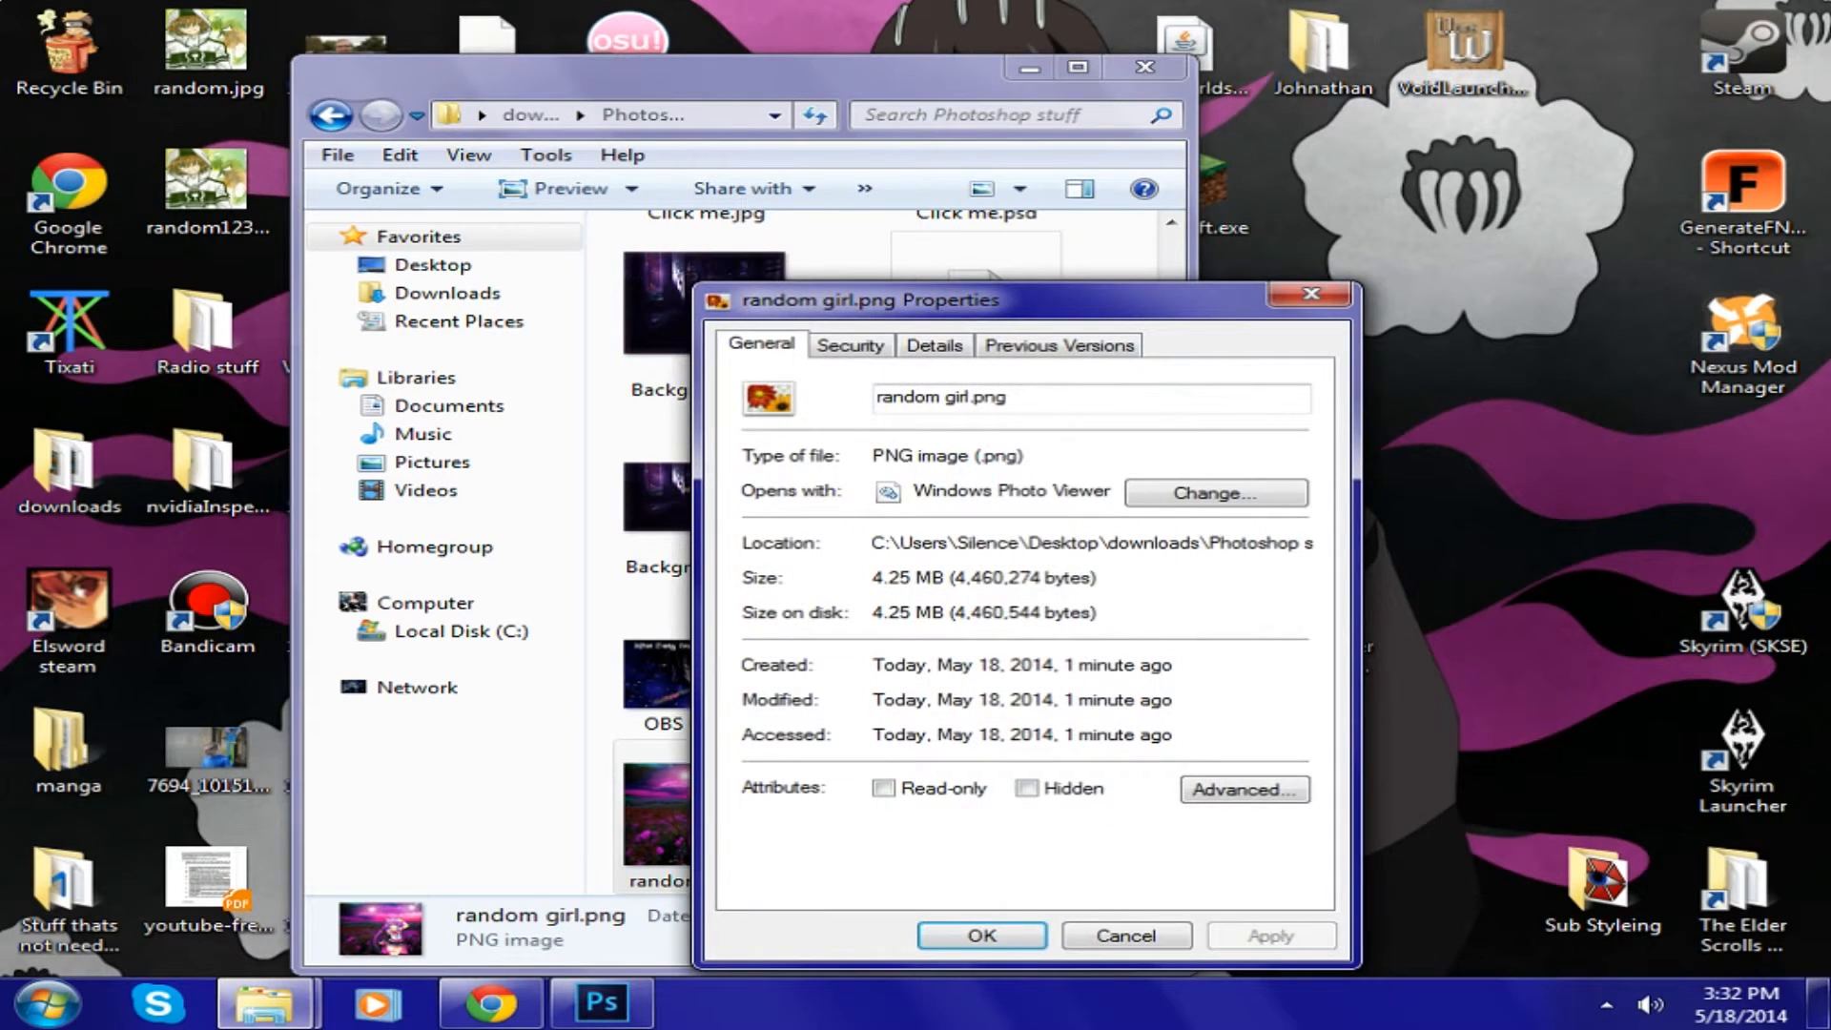
pyautogui.moveTo(872, 577); pyautogui.dragTo(1059, 577)
pyautogui.press('Escape')
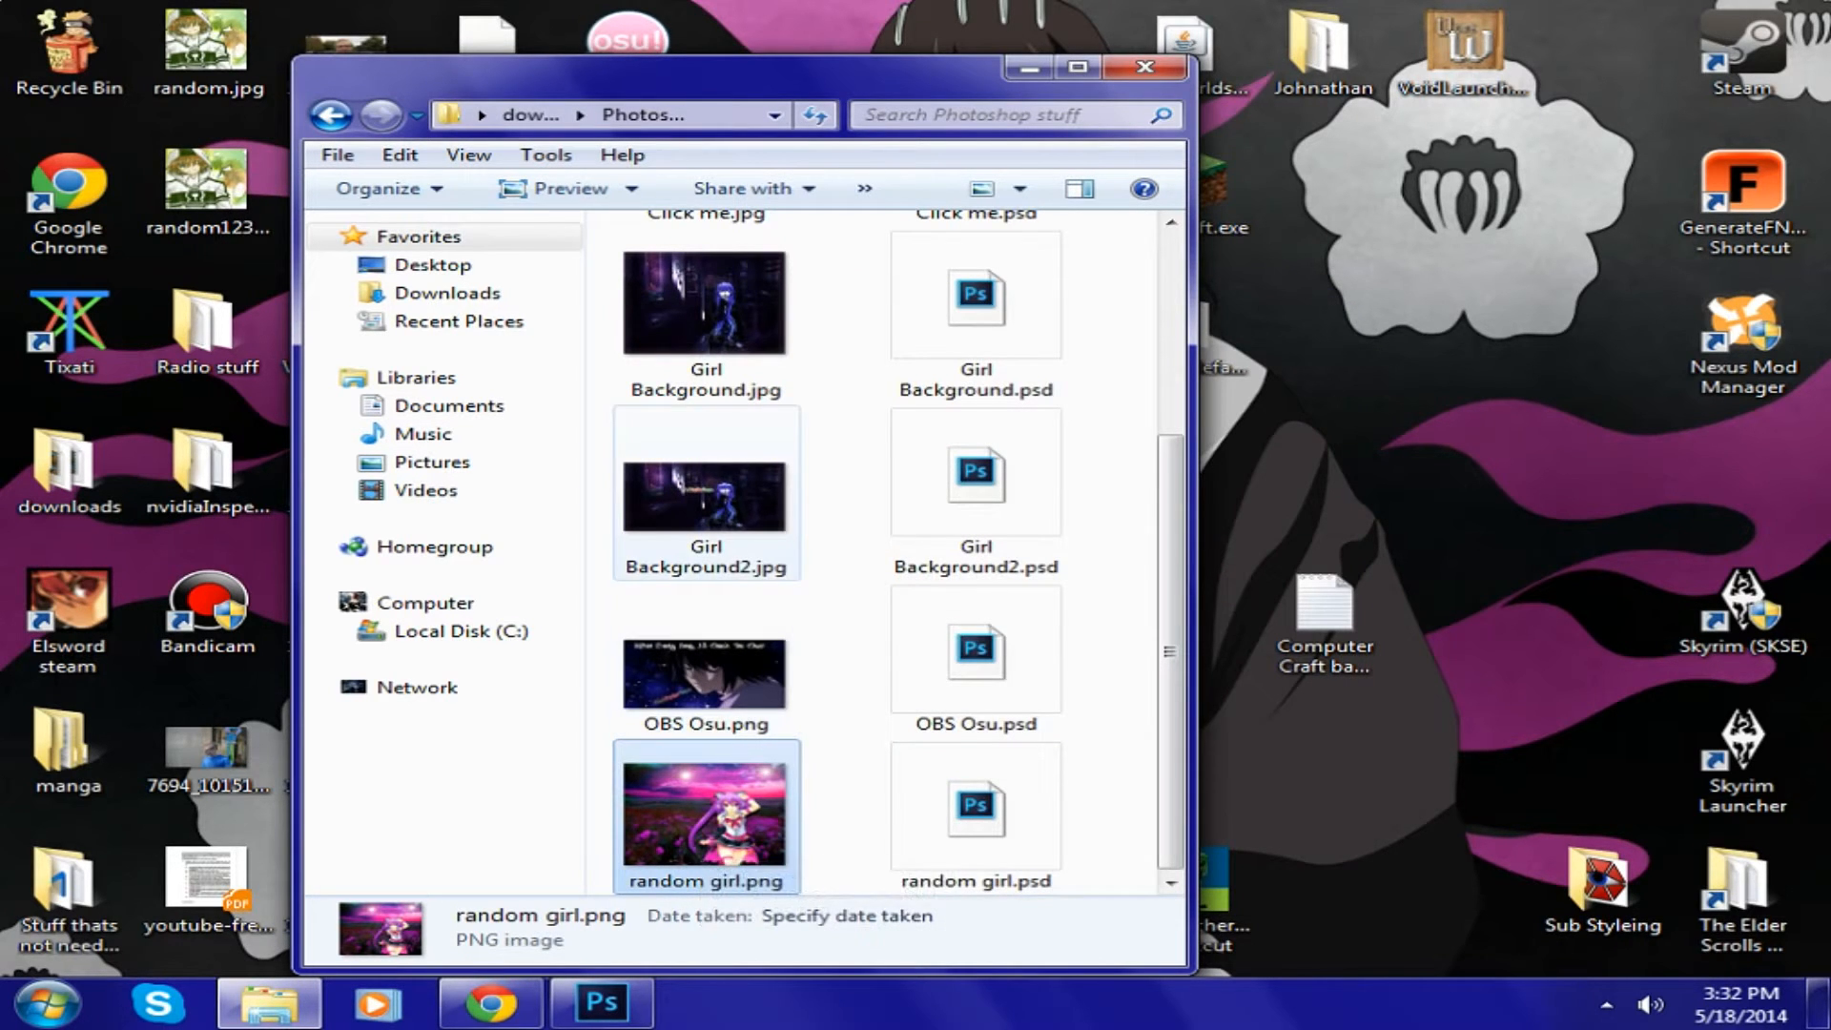
# - View Click me skyrim.png in Windows Photo Viewer to examine the image and its edges, and close the viewer
pyautogui.scroll(3, 763, 520)
pyautogui.click(729, 325)
pyautogui.doubleClick(723, 319)
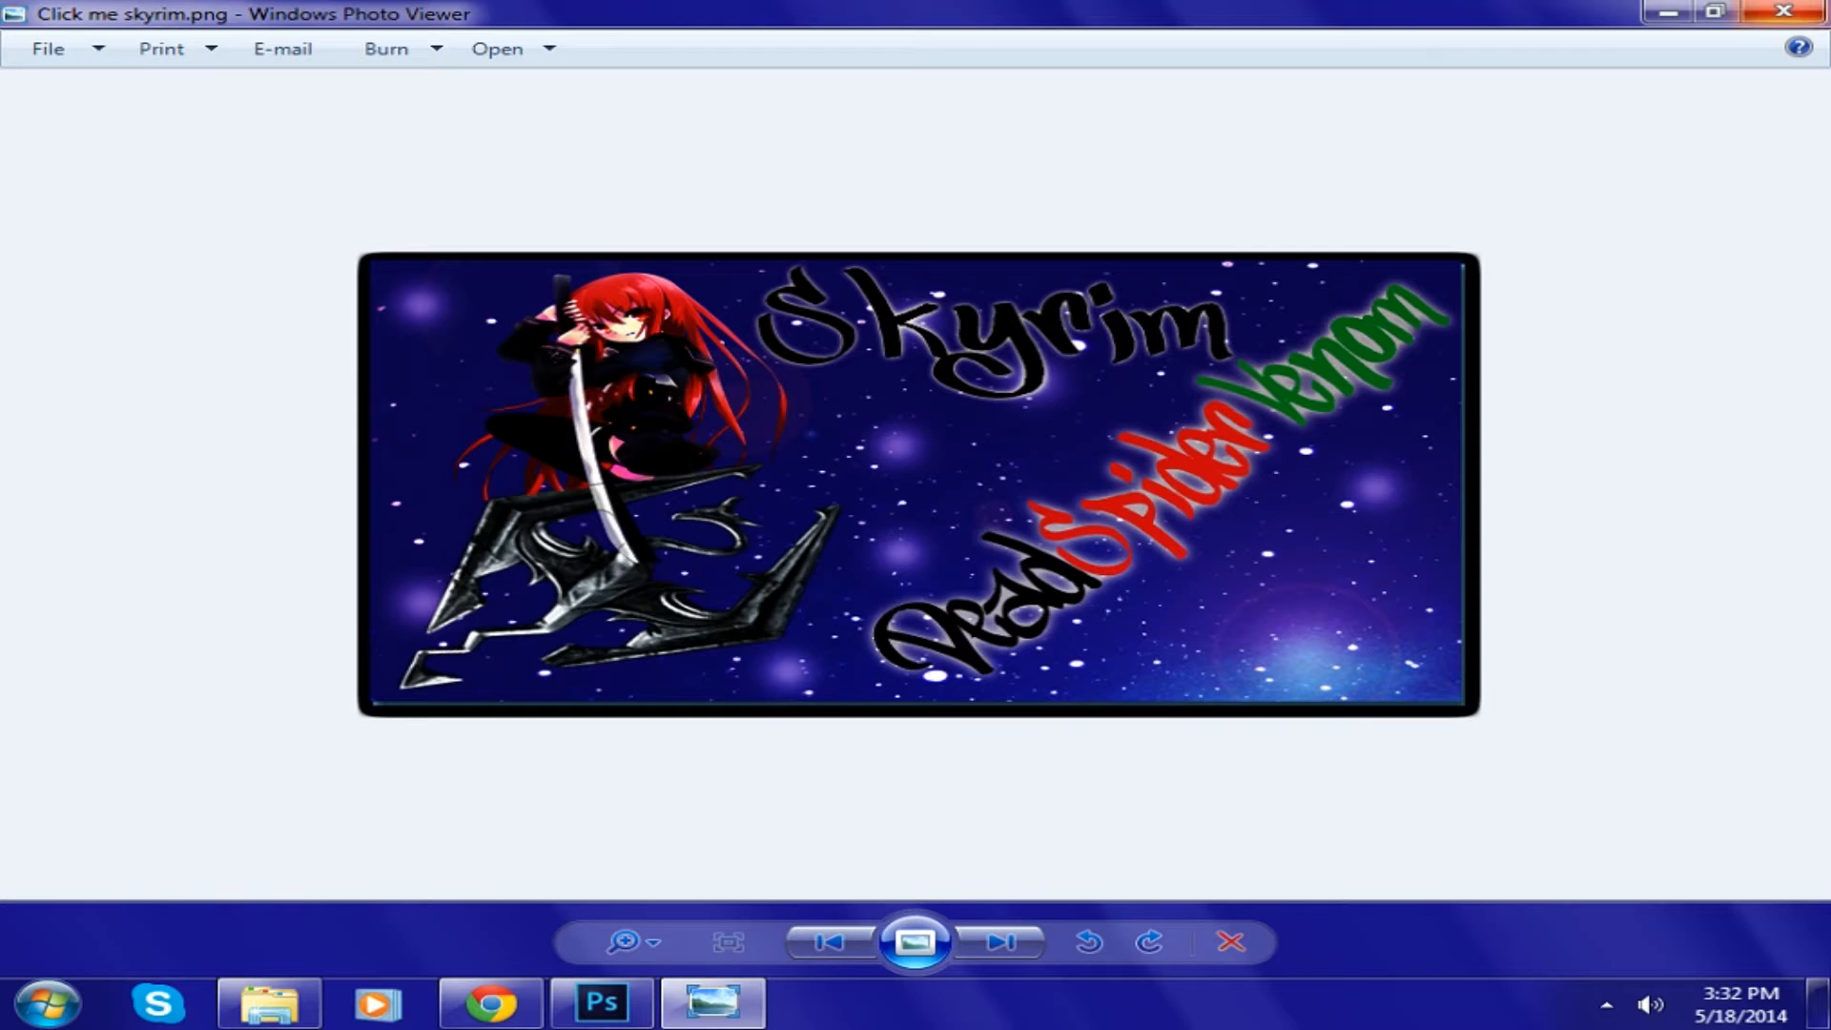
pyautogui.click(1784, 11)
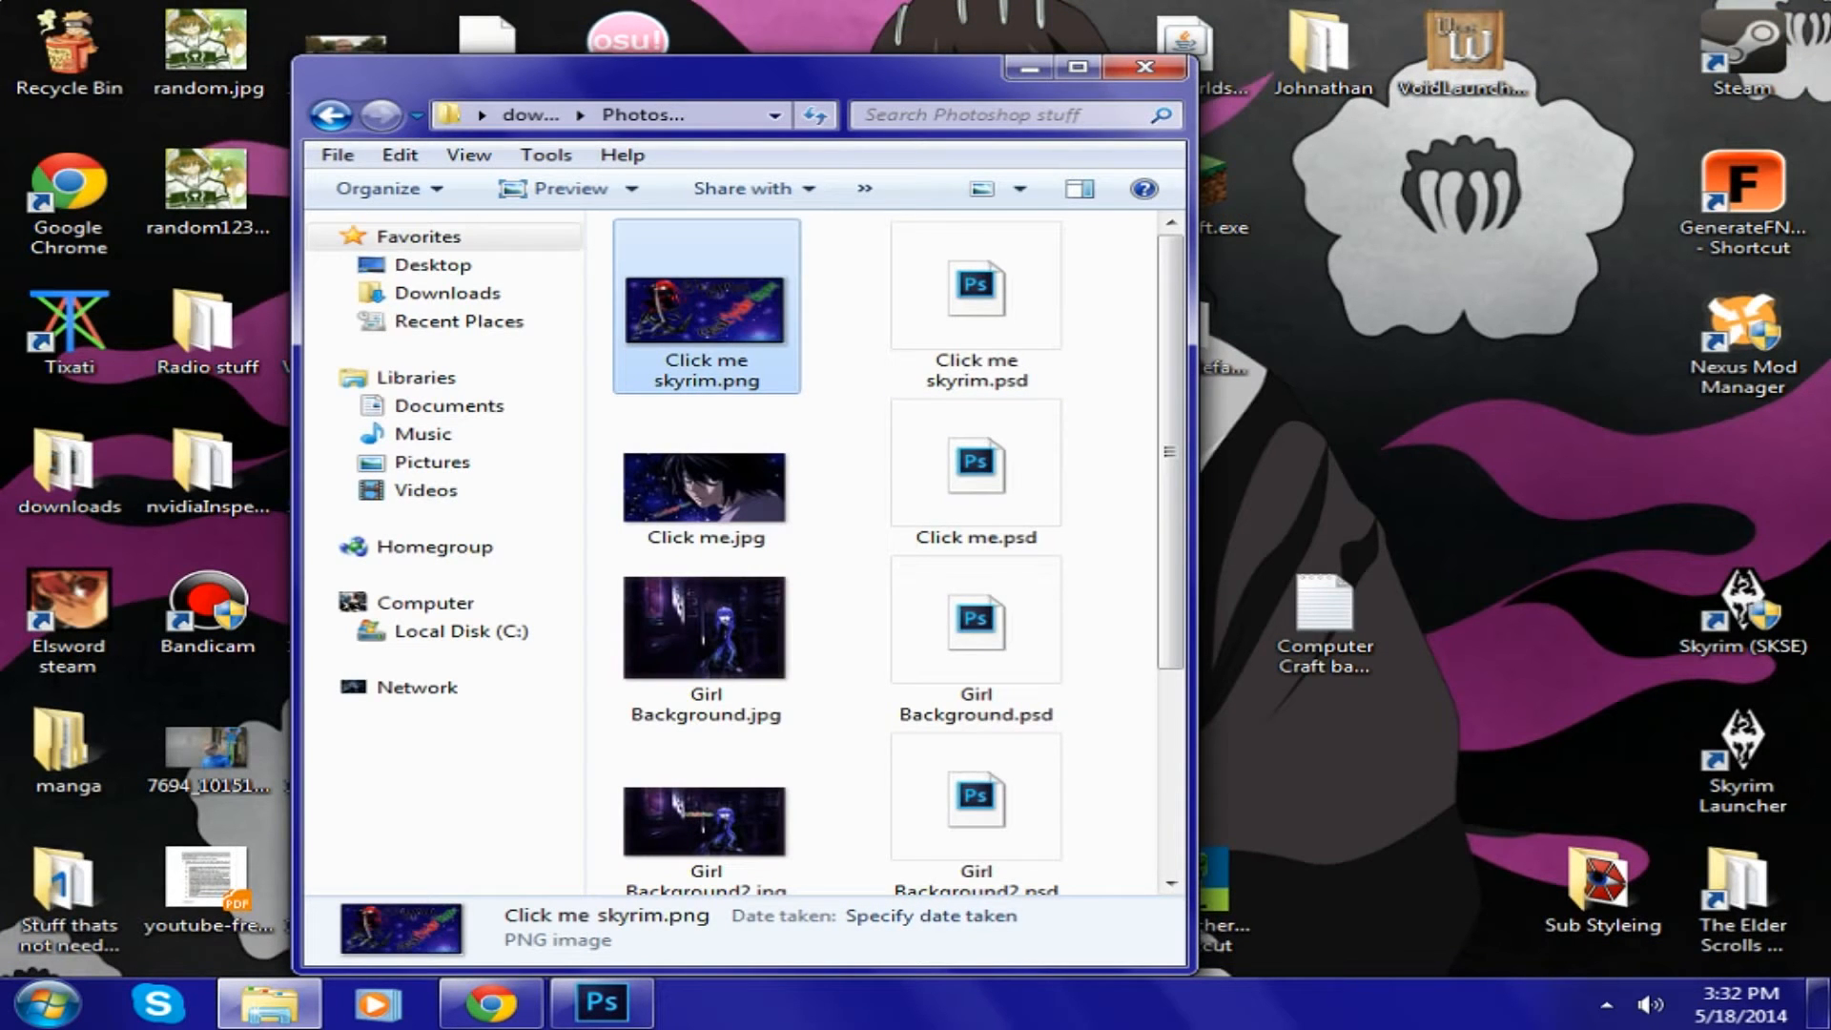
pyautogui.doubleClick(733, 336)
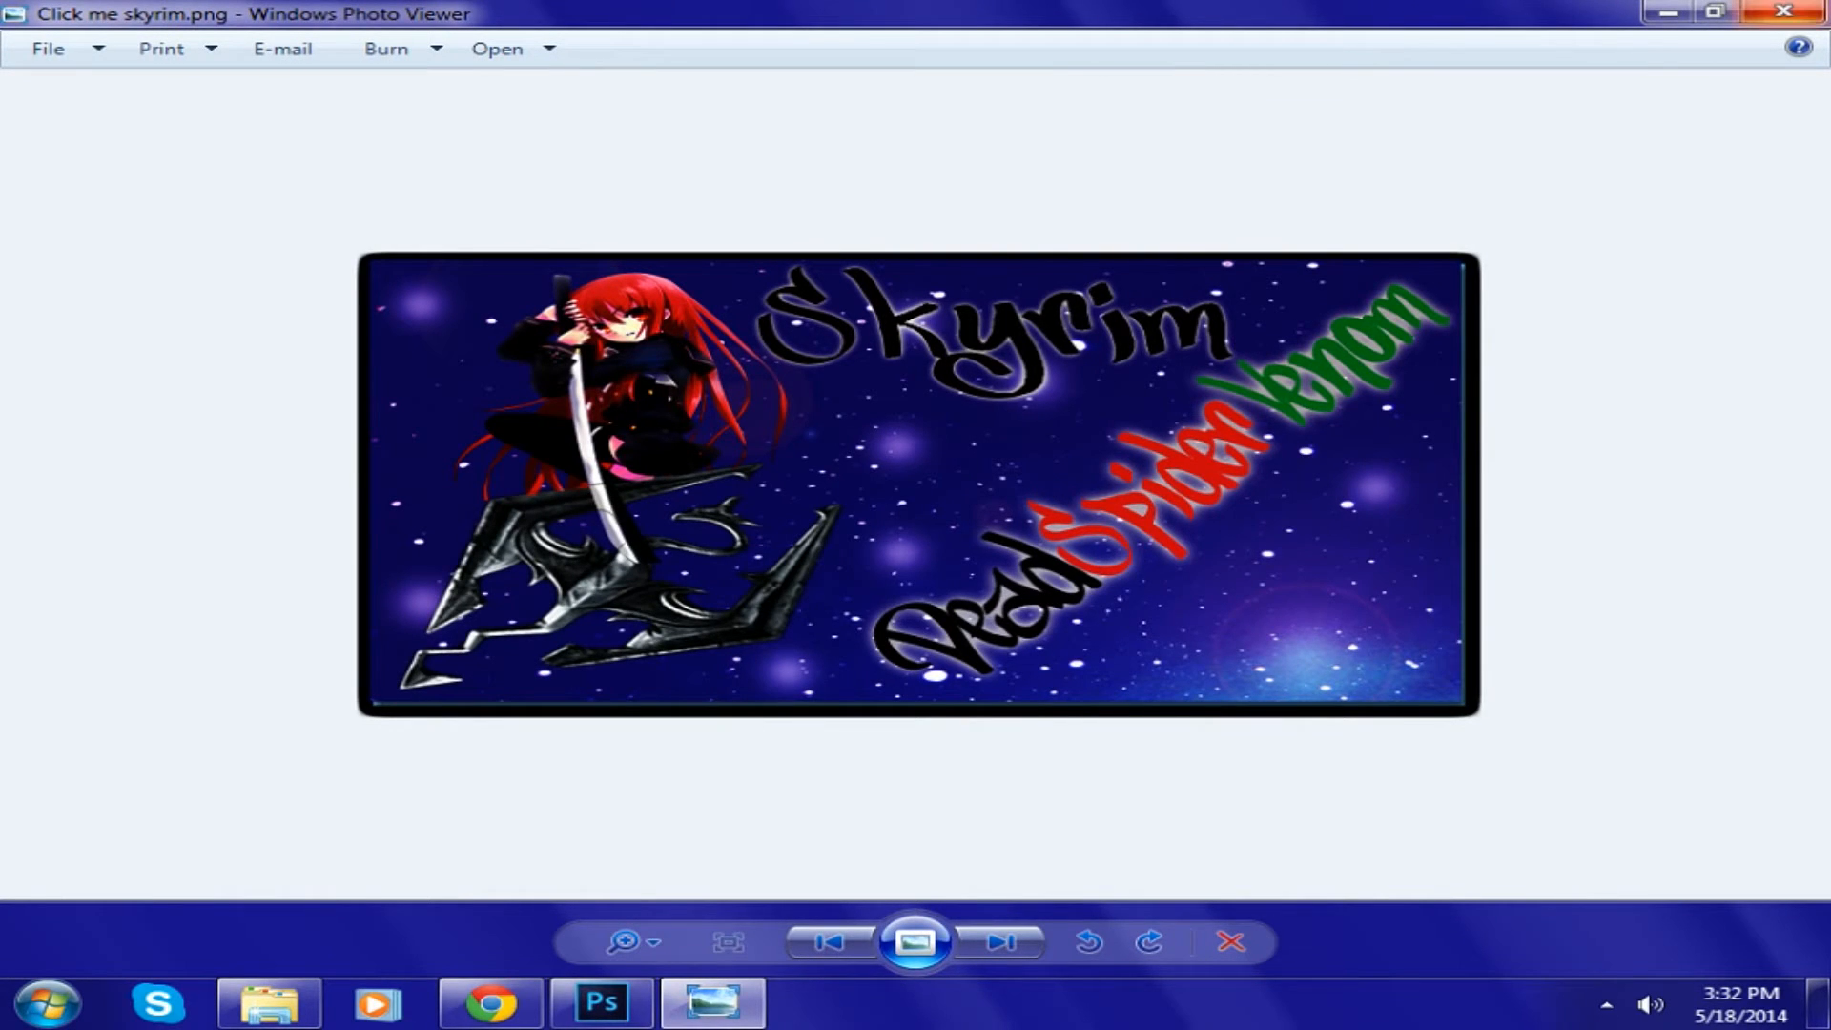
pyautogui.click(1784, 11)
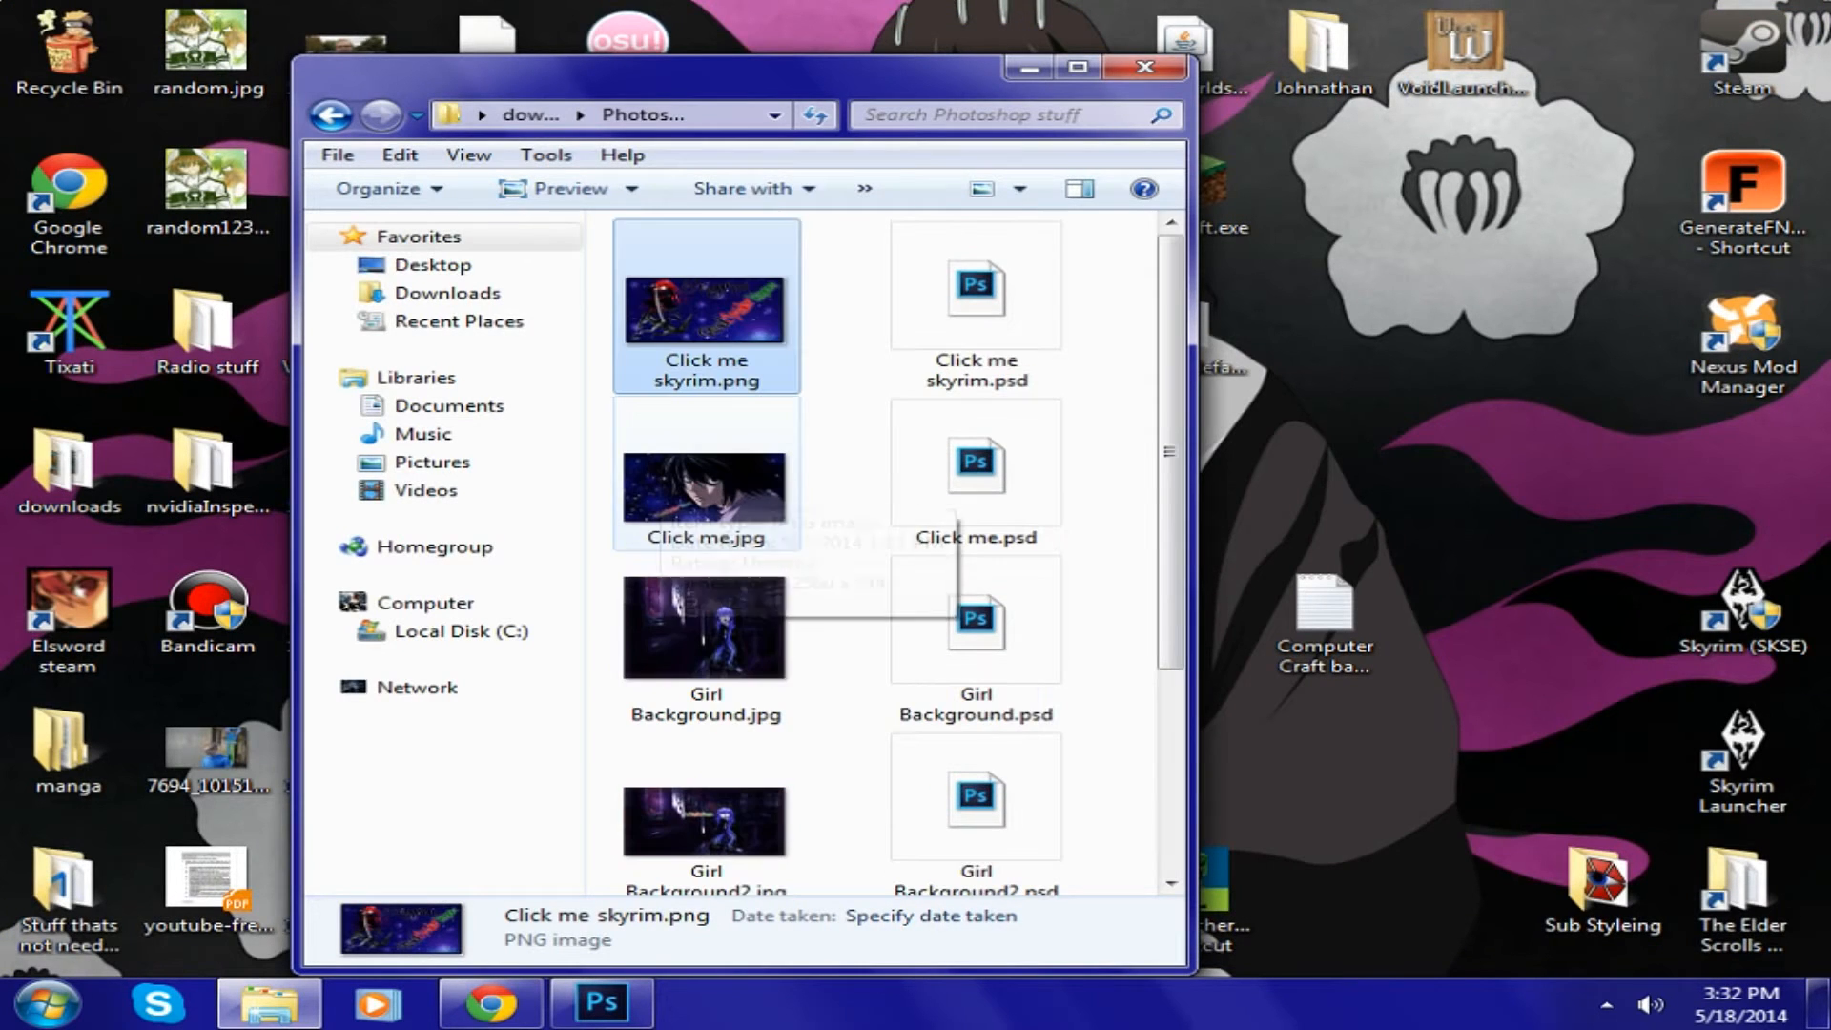
# - Check the size on disk of Click me skyrim.png in its file properties
pyautogui.rightClick(748, 314)
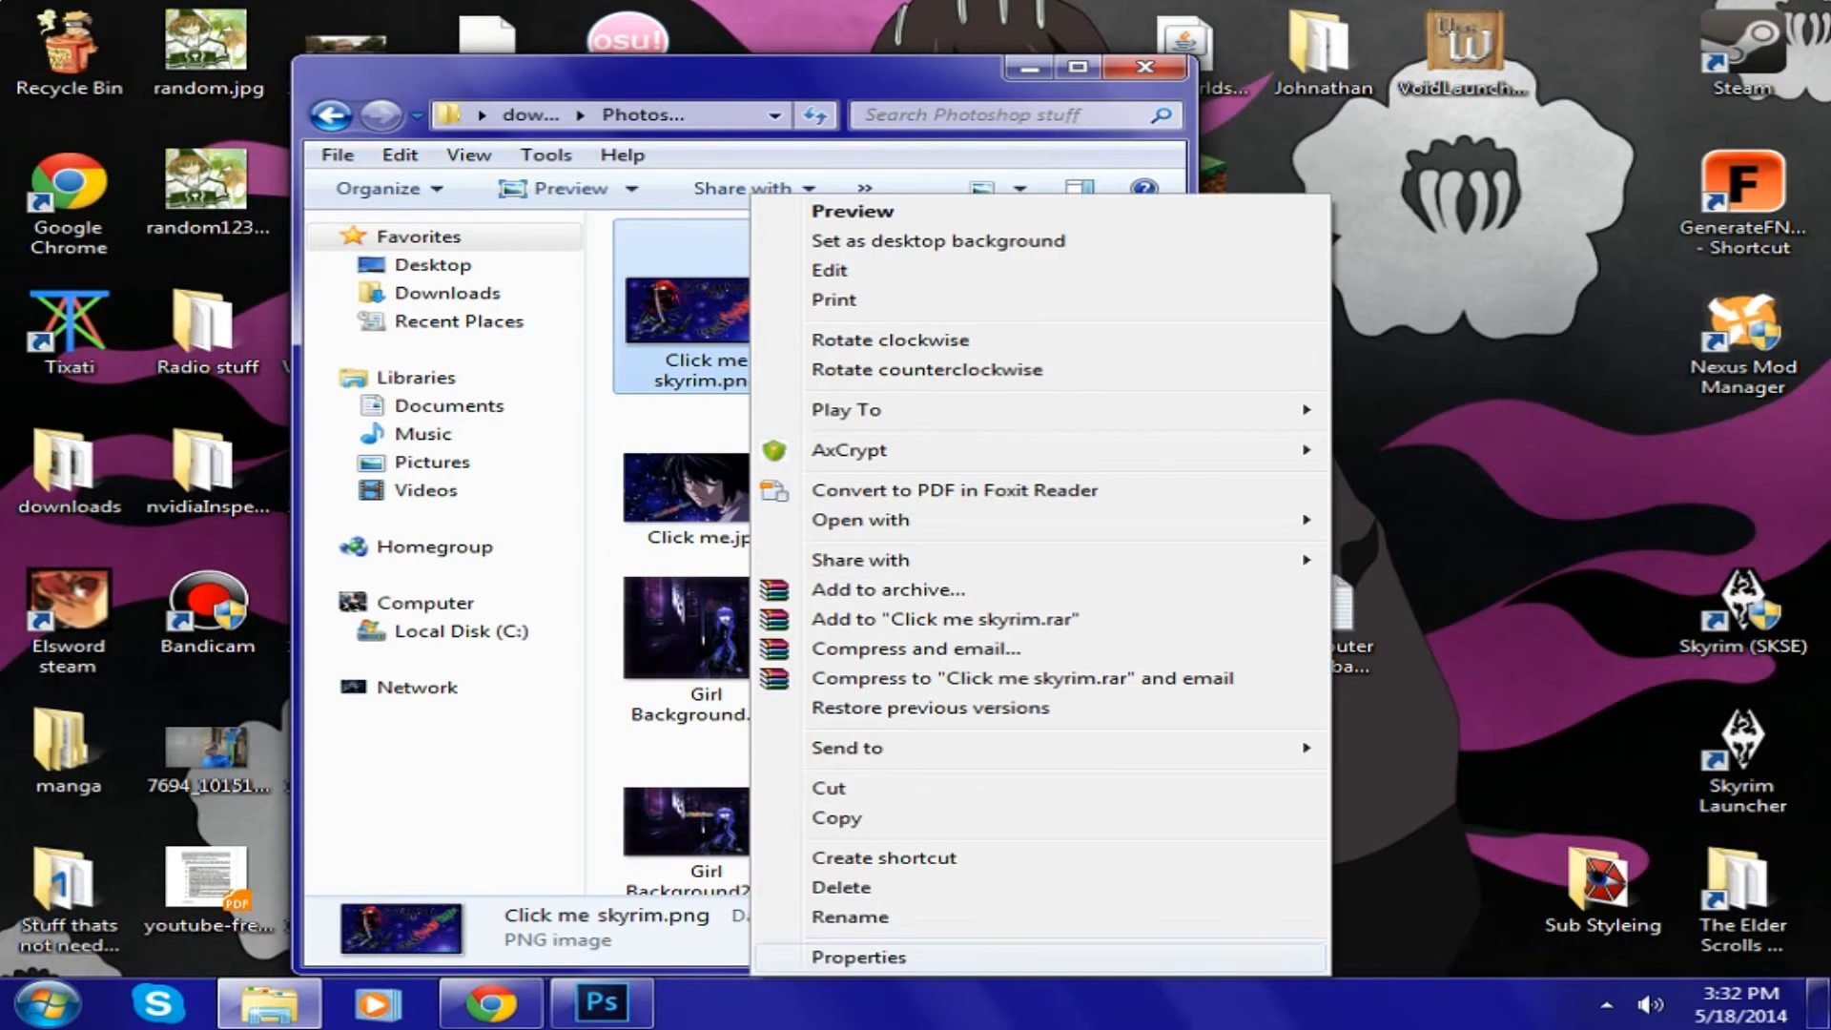
pyautogui.click(829, 956)
pyautogui.moveTo(1014, 613); pyautogui.dragTo(1095, 613)
pyautogui.click(1186, 935)
# - Reopen the file properties of random girl.png to compare its size with Click me skyrim.png
pyautogui.scroll(-4, 711, 658)
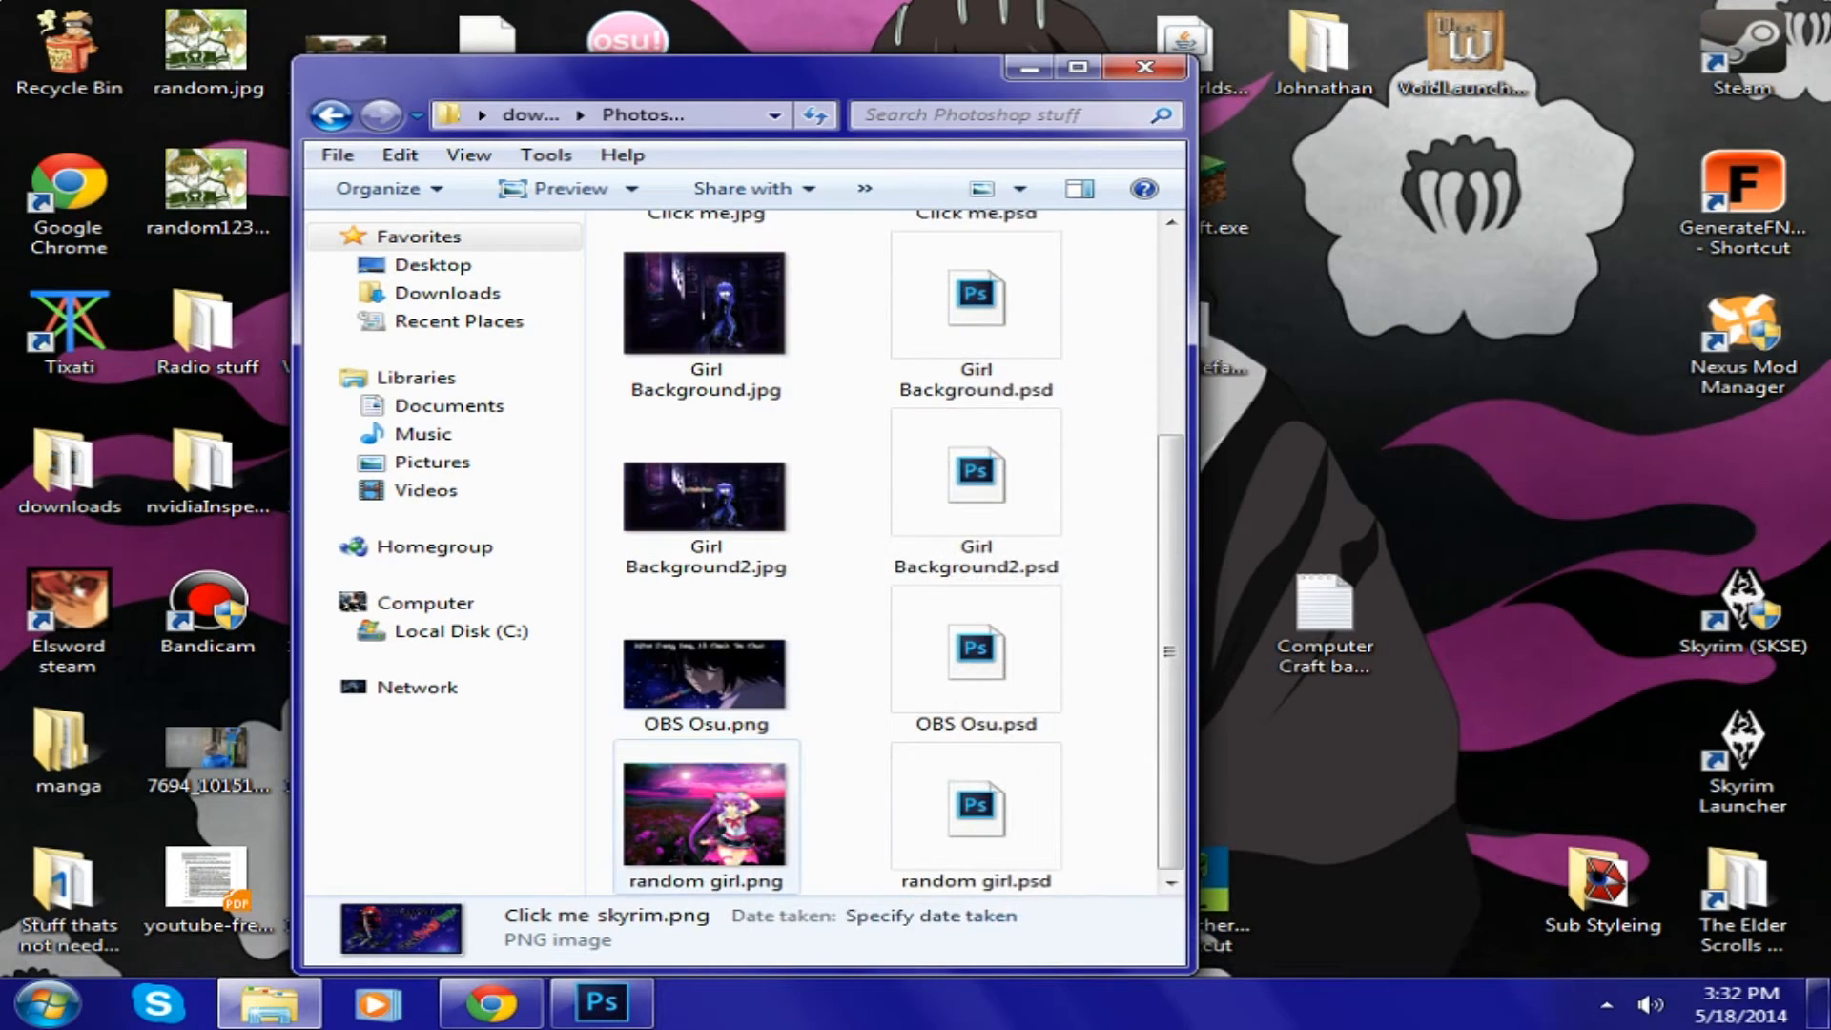
pyautogui.rightClick(762, 813)
pyautogui.click(870, 795)
pyautogui.rightClick(744, 844)
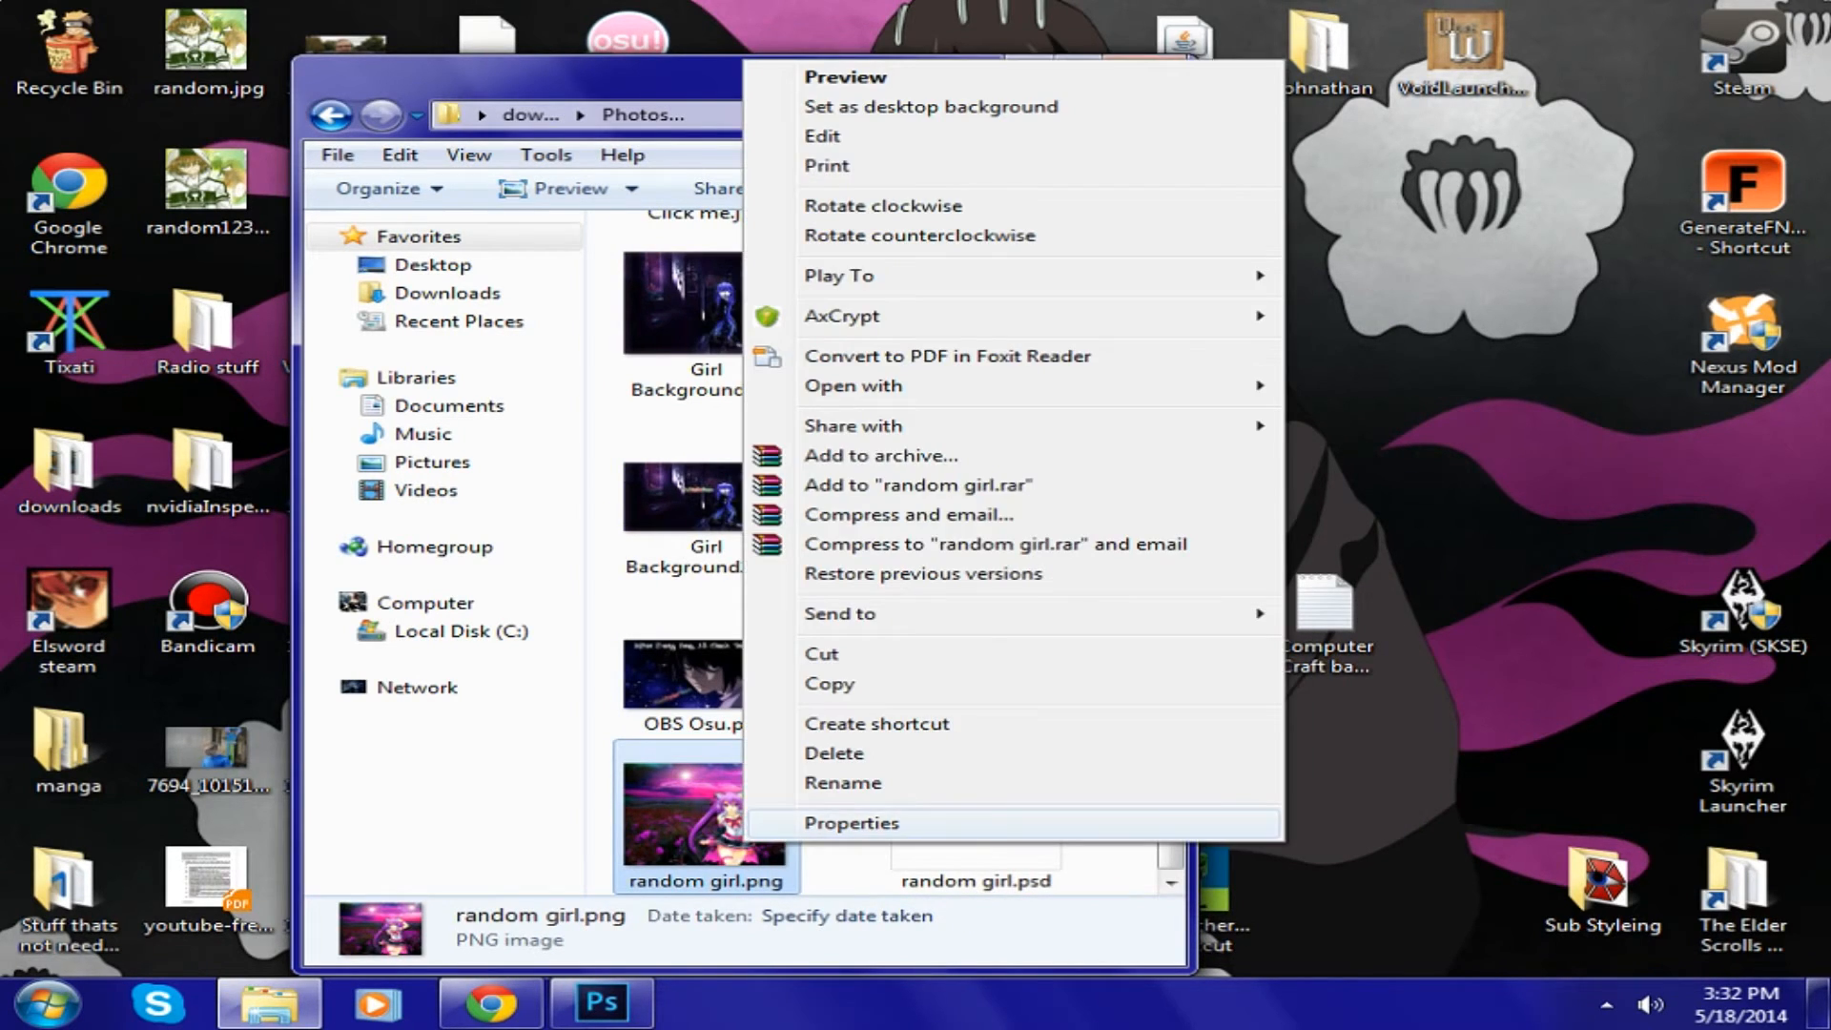
pyautogui.click(852, 822)
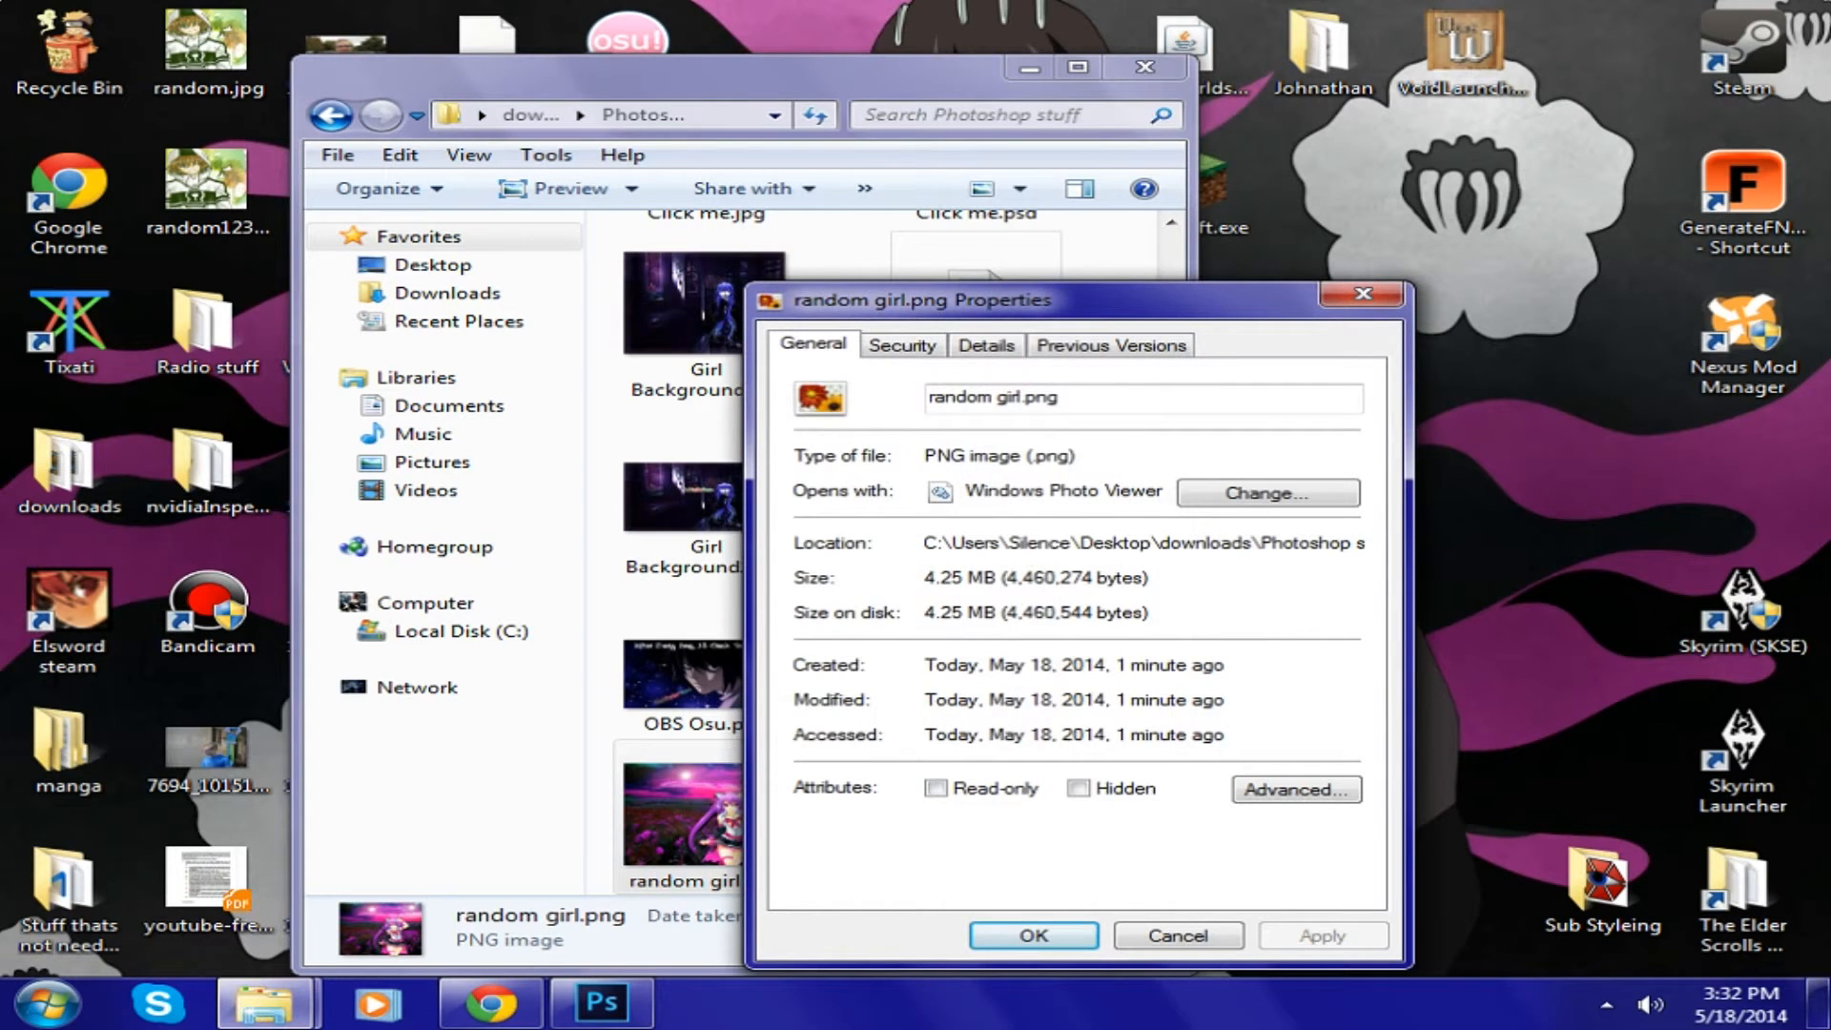
pyautogui.press('Return')
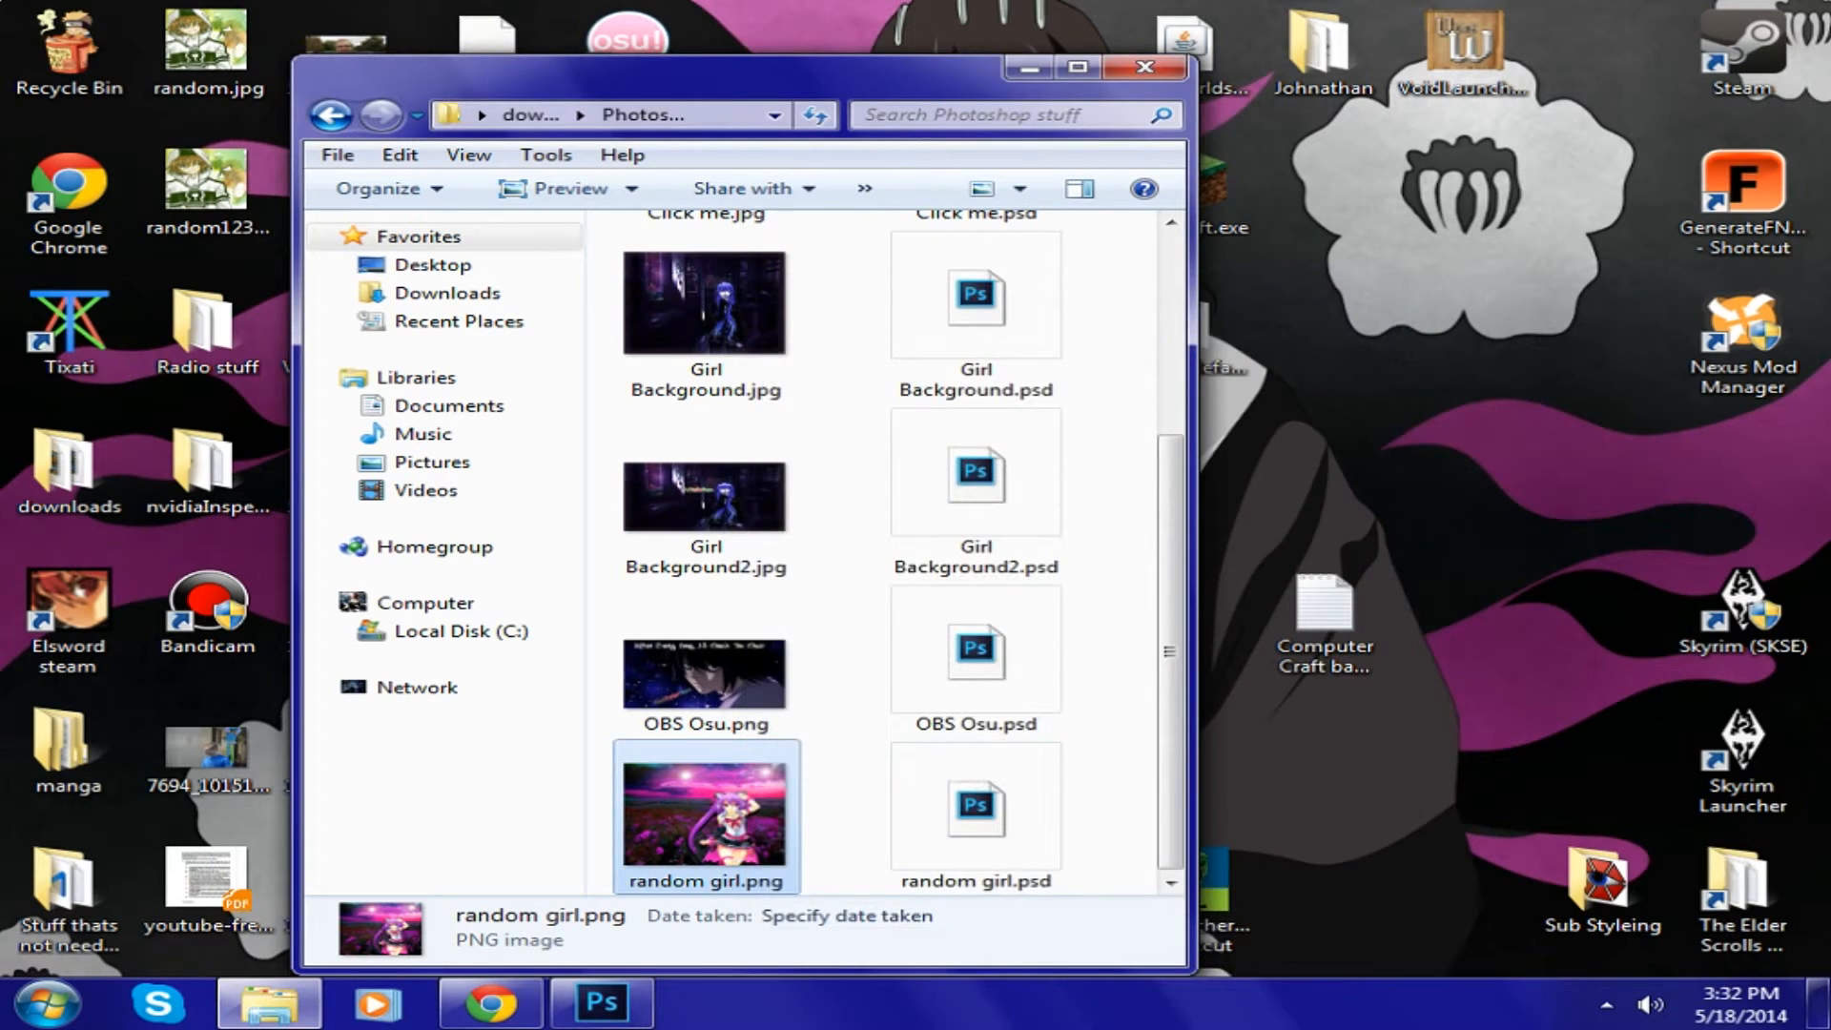
# - View Click me skyrim.png and random girl.png one after the other to compare the two PNG images
pyautogui.scroll(3, 761, 818)
pyautogui.doubleClick(711, 295)
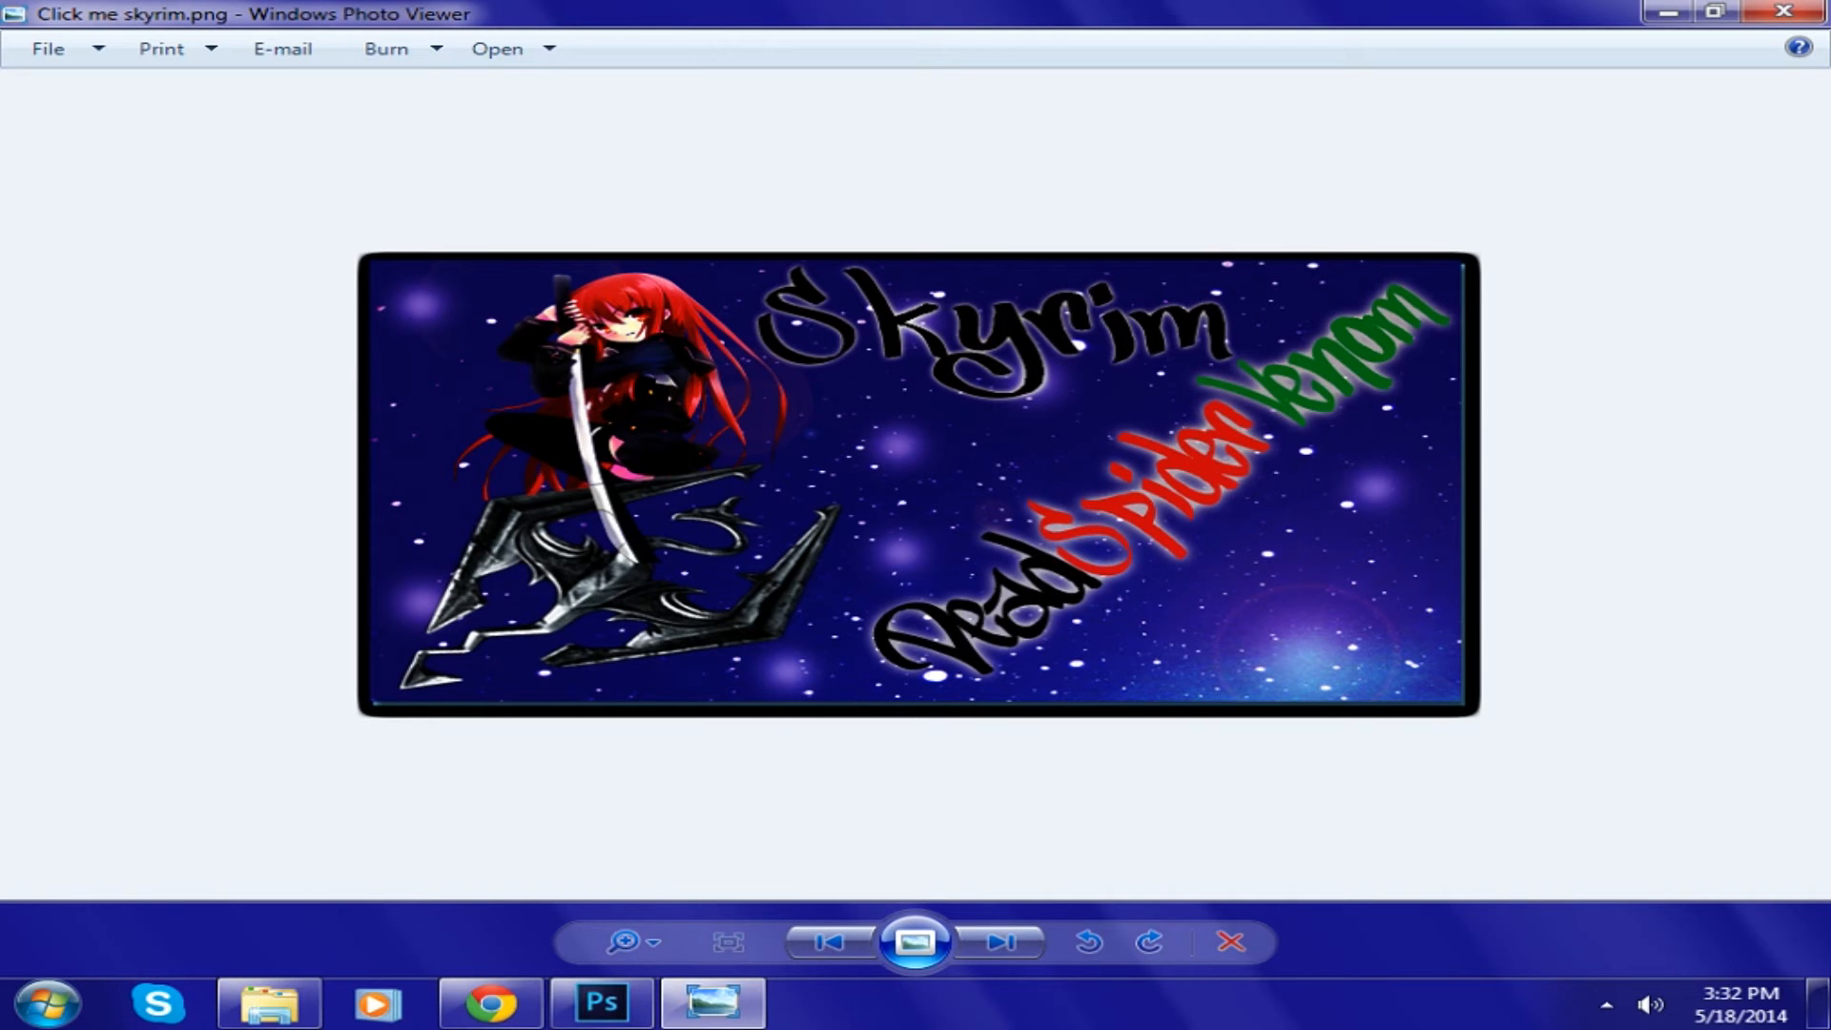
pyautogui.click(1784, 12)
pyautogui.scroll(-3, 710, 764)
pyautogui.doubleClick(708, 816)
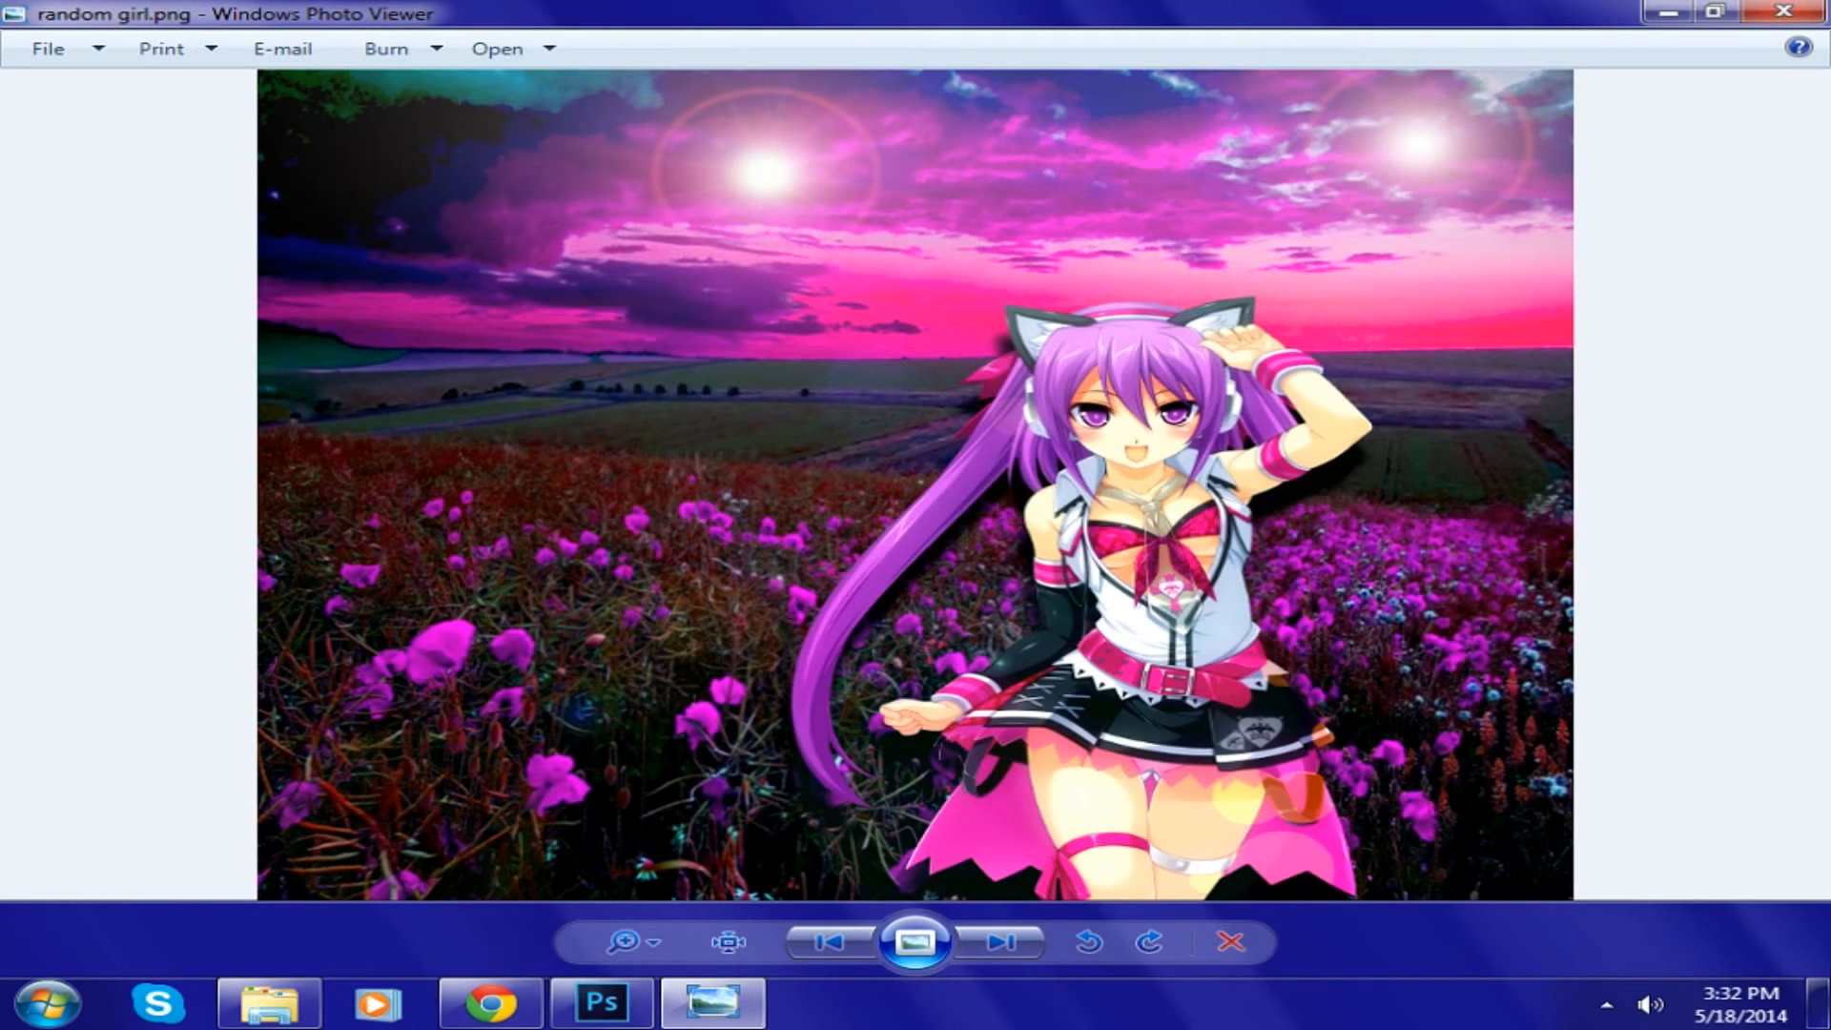
pyautogui.click(1784, 12)
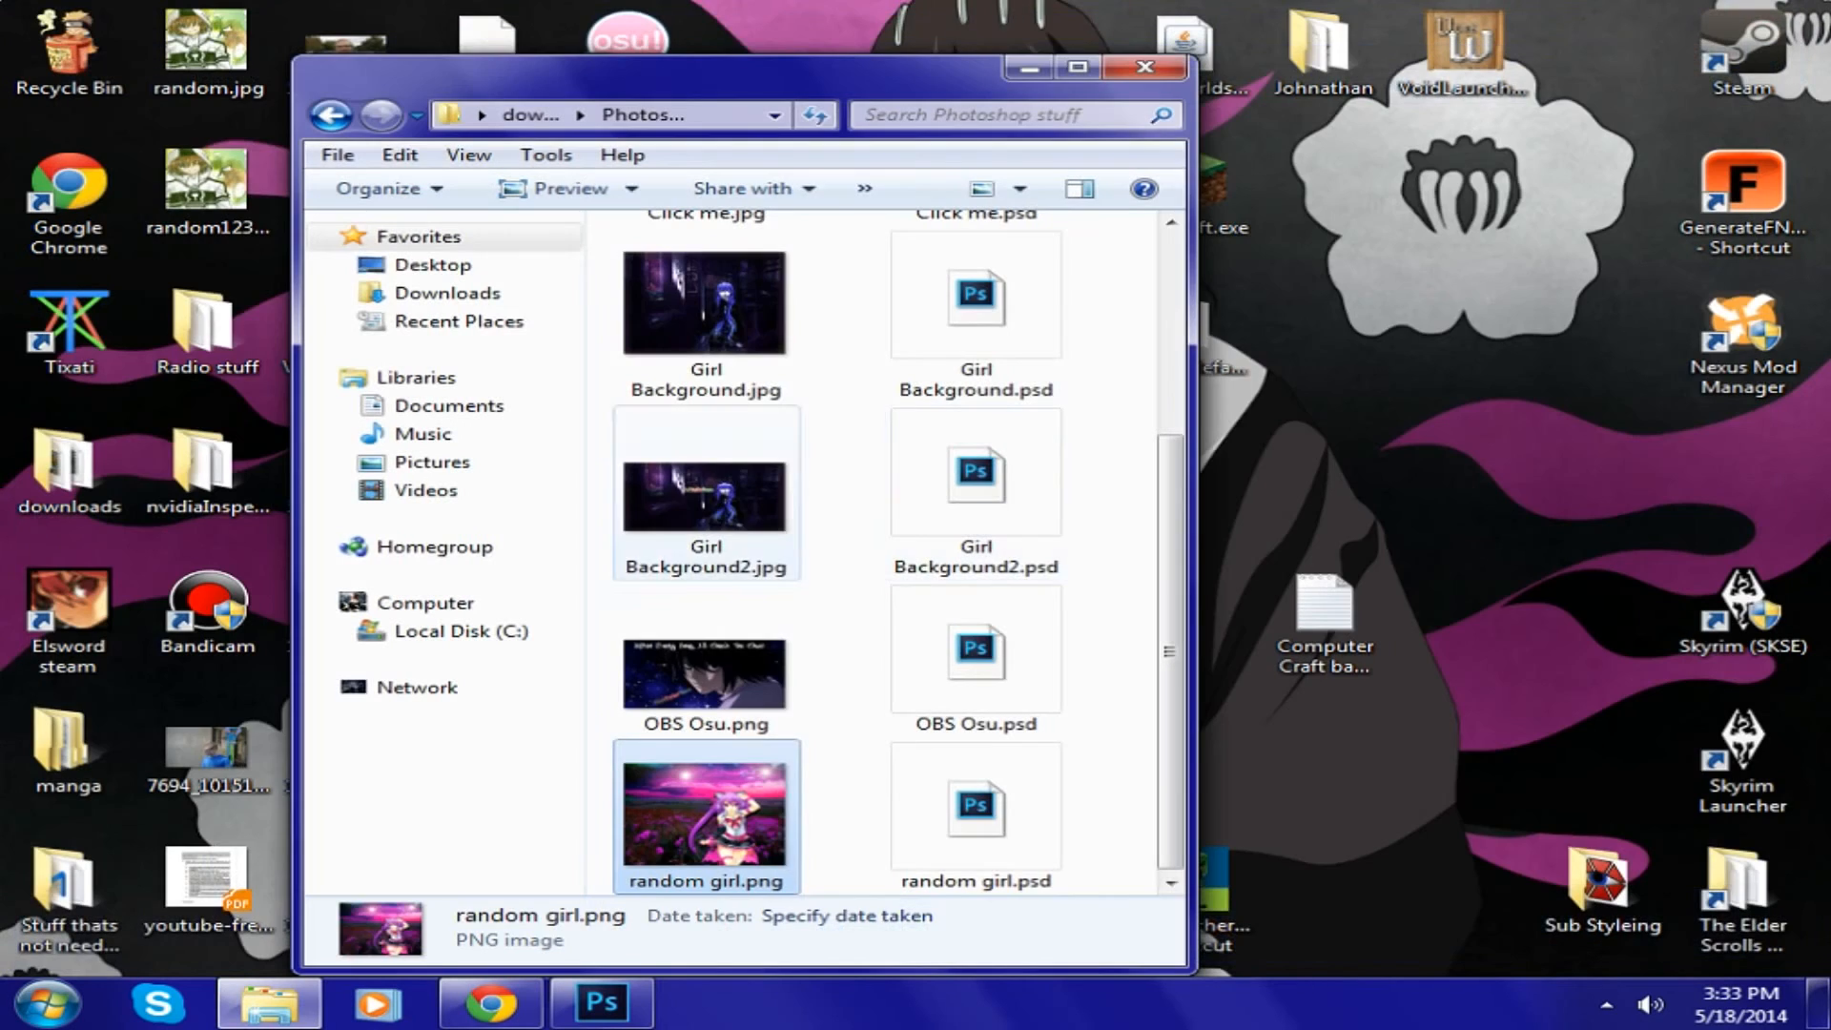
# - View Girl Background.jpg and random girl.png in turn to compare the JPEG image with the PNG image
pyautogui.click(707, 319)
pyautogui.doubleClick(707, 320)
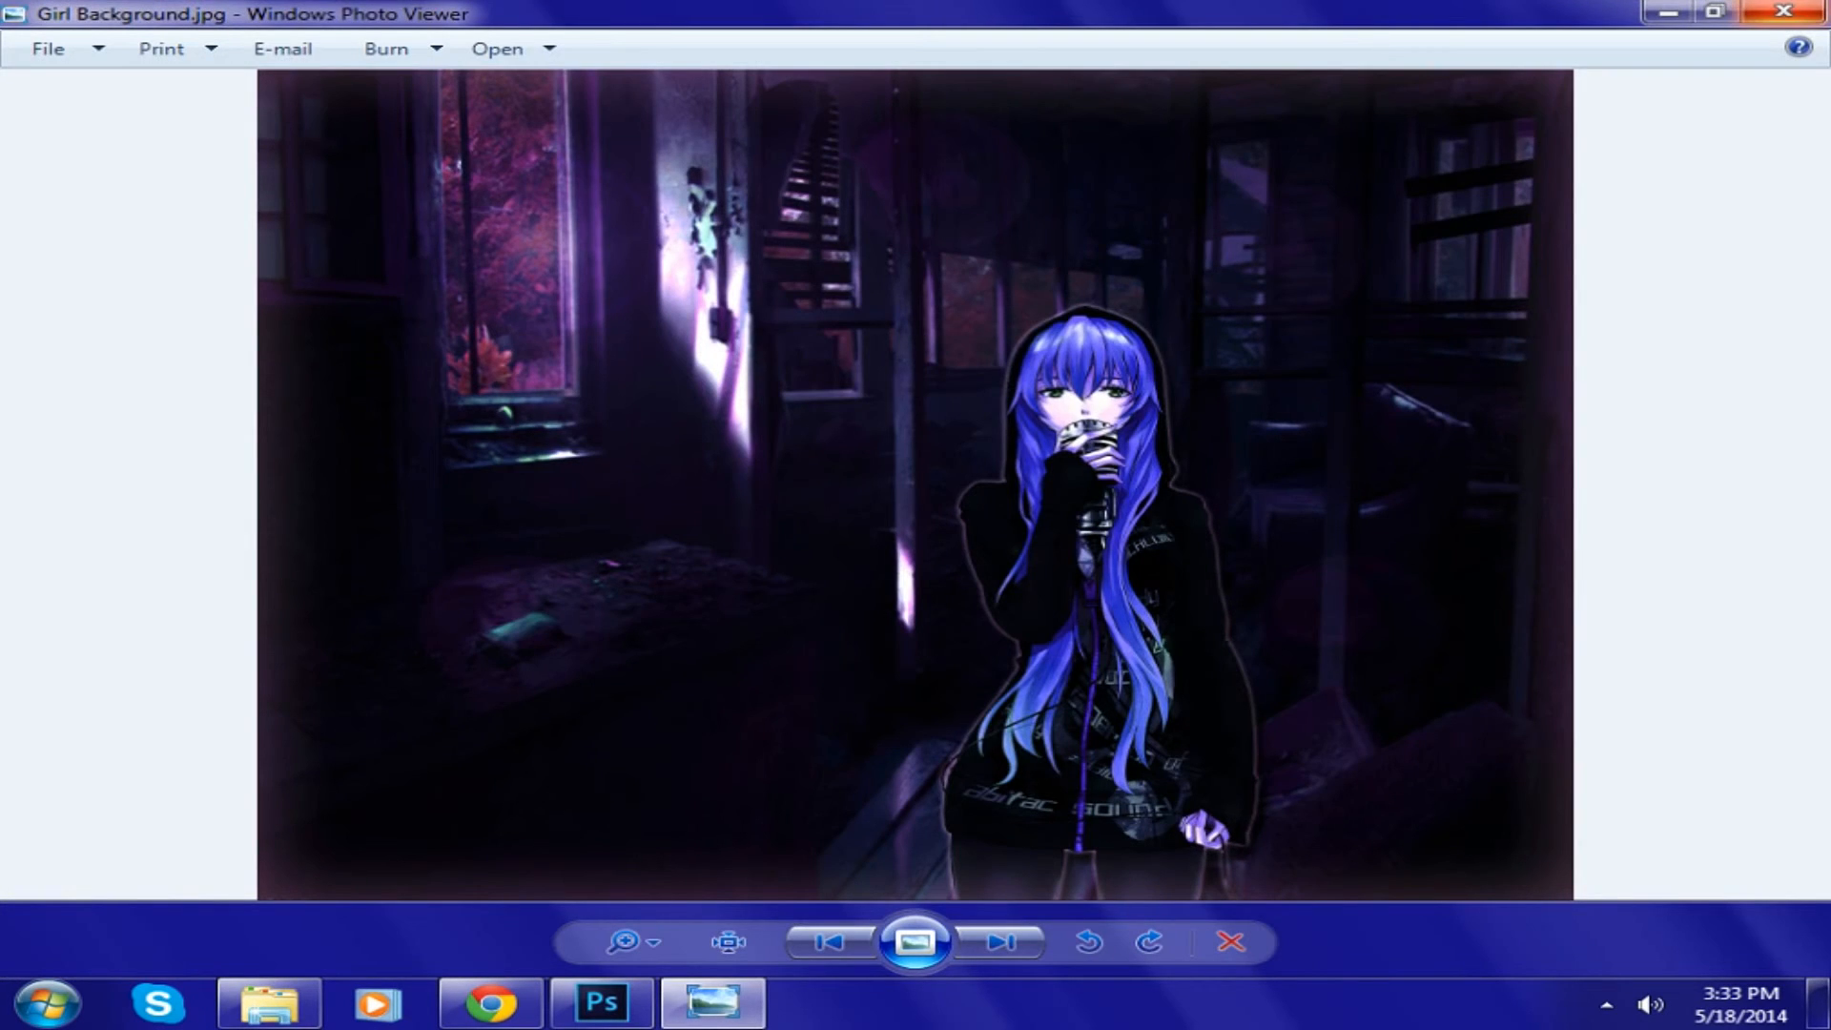
pyautogui.click(1783, 11)
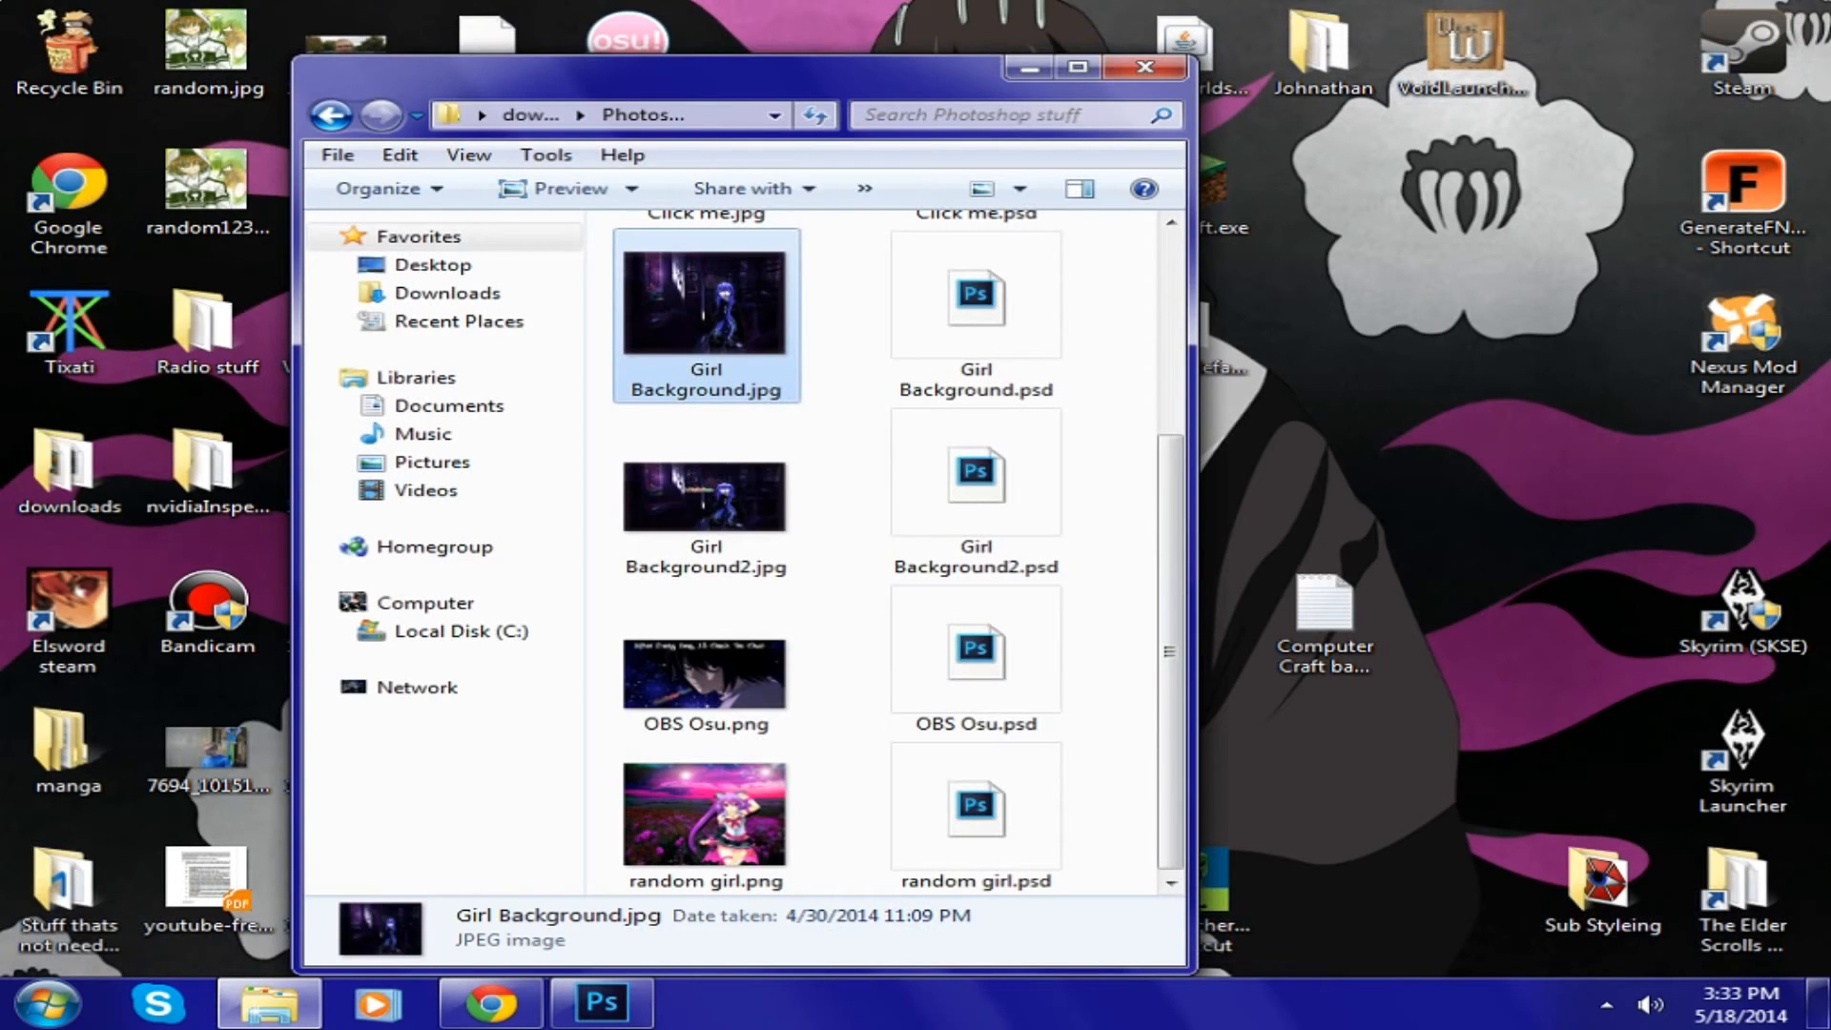
pyautogui.doubleClick(707, 319)
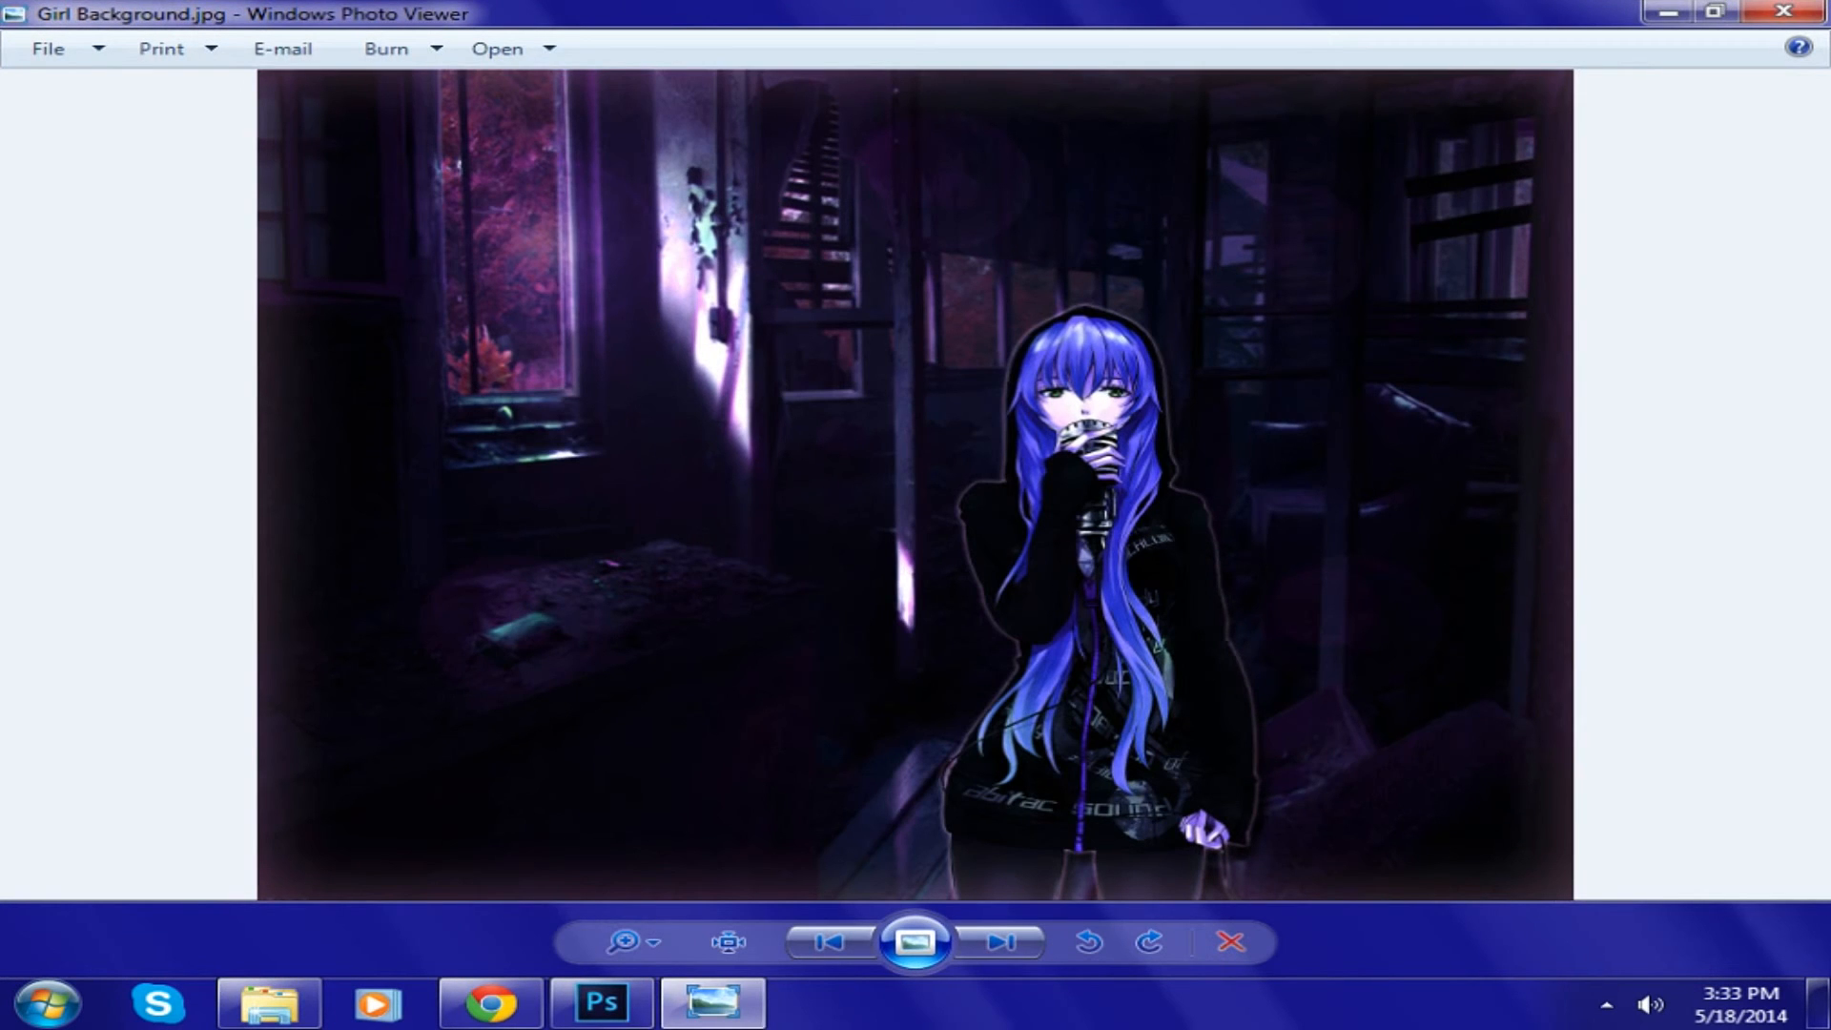
pyautogui.click(1784, 11)
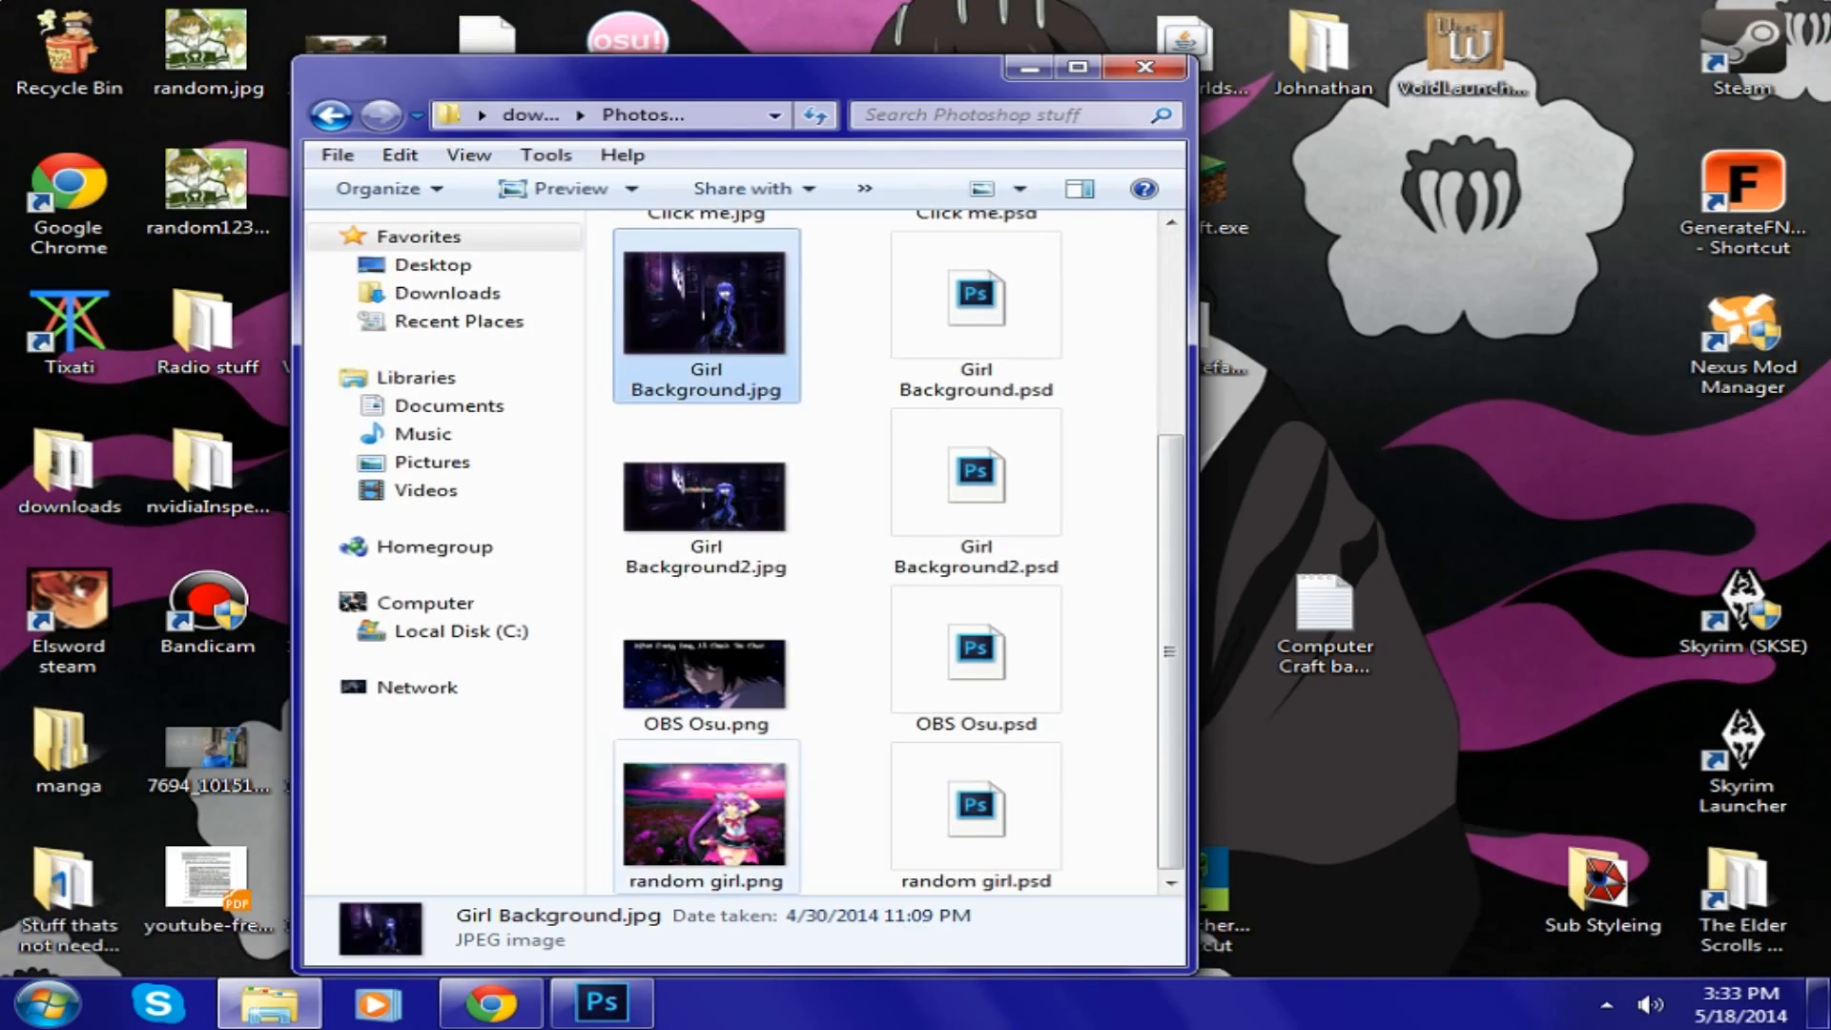
pyautogui.doubleClick(707, 756)
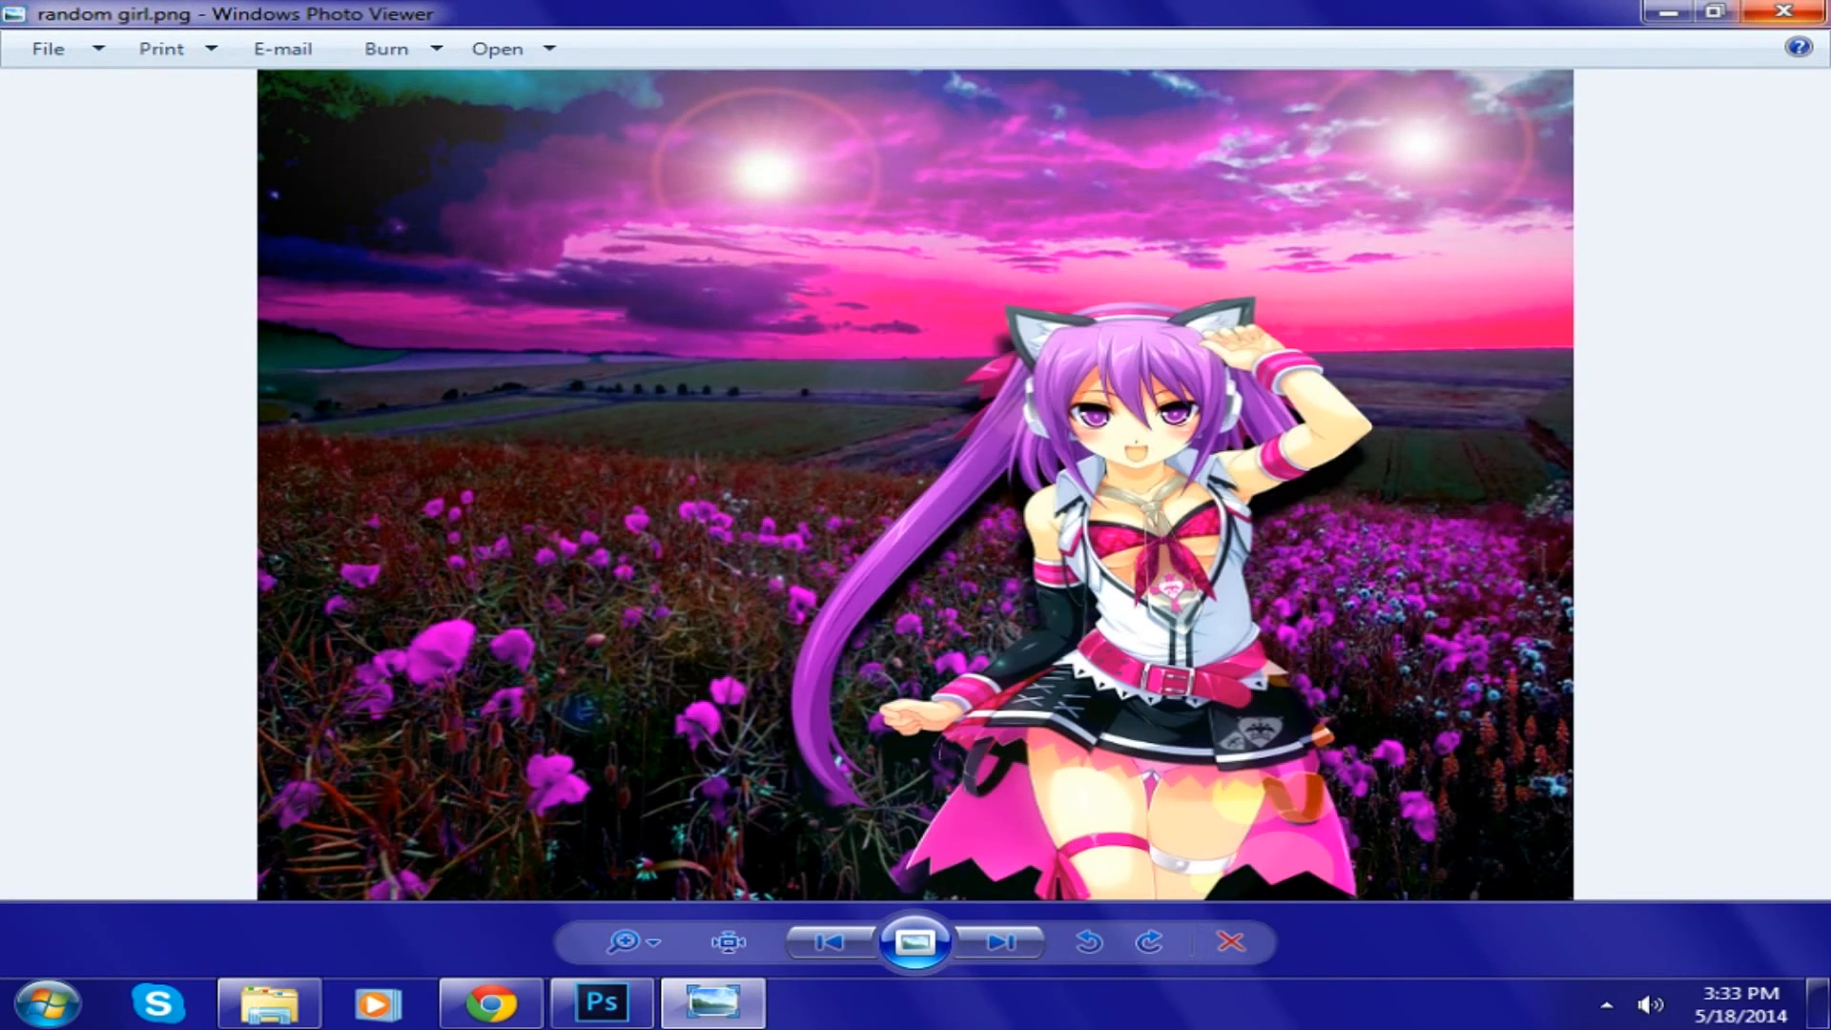
pyautogui.click(1784, 12)
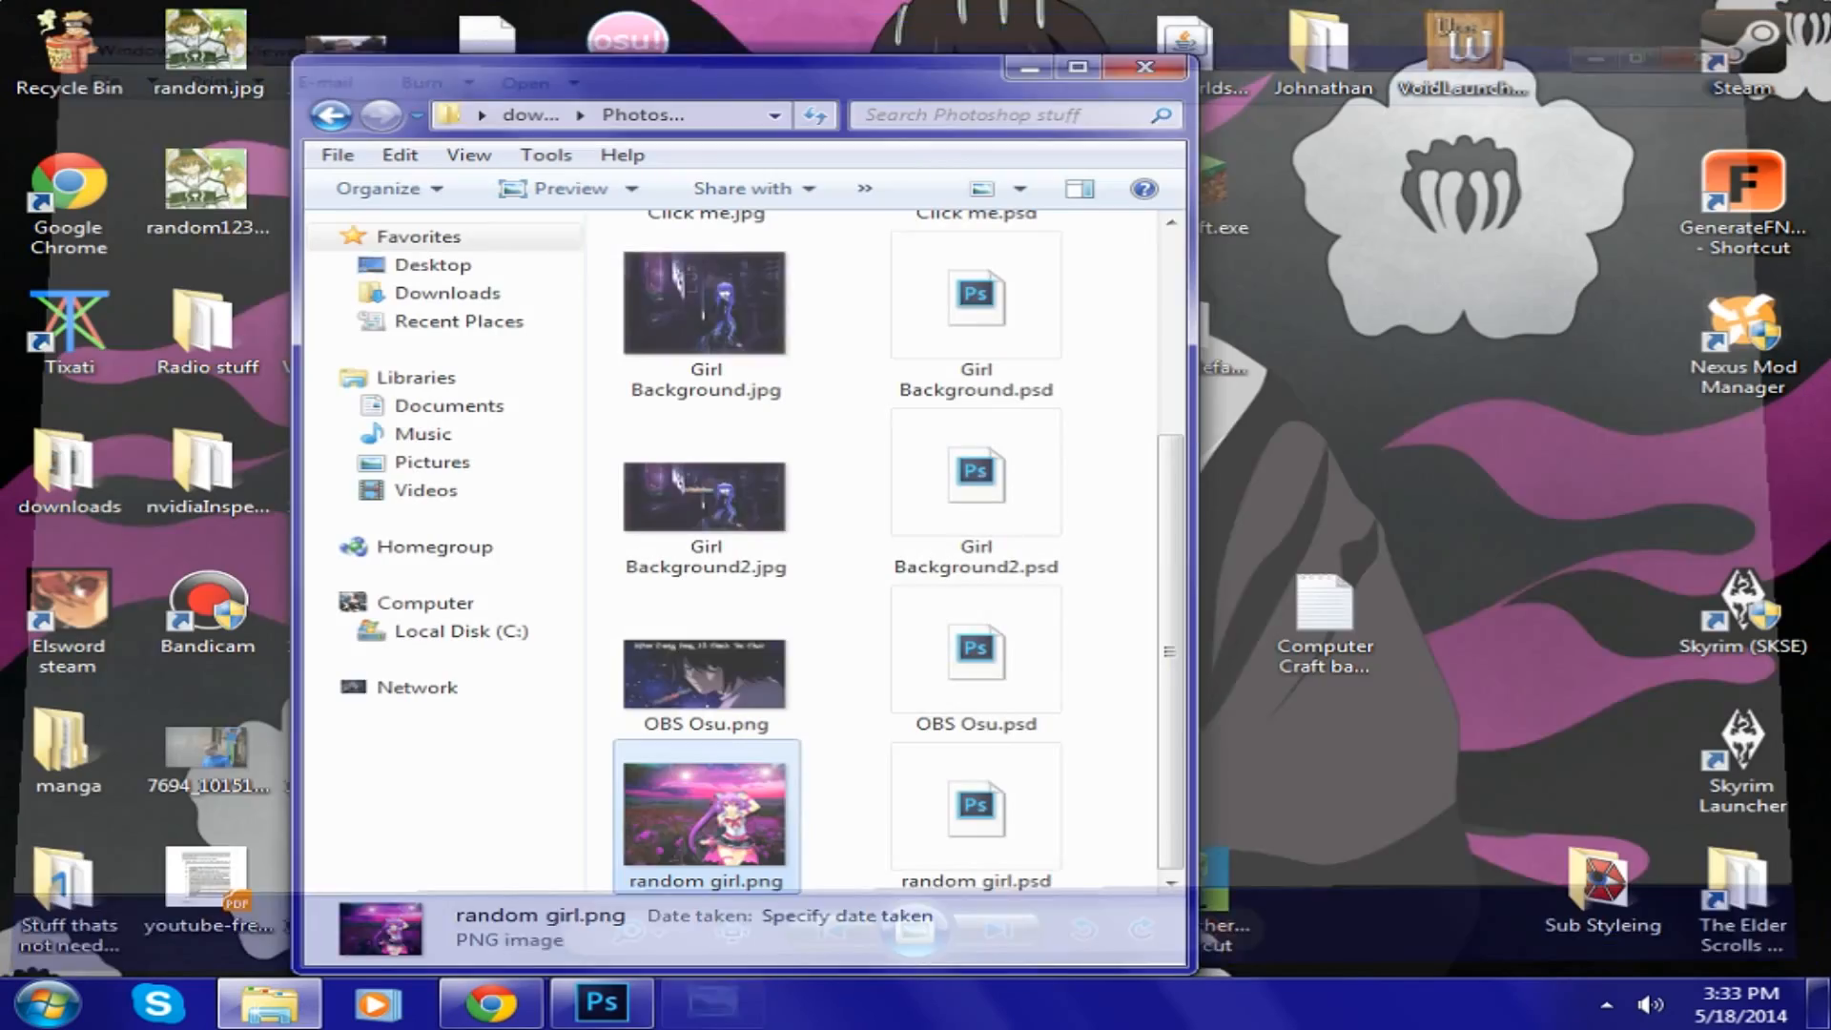
pyautogui.scroll(3, 877, 554)
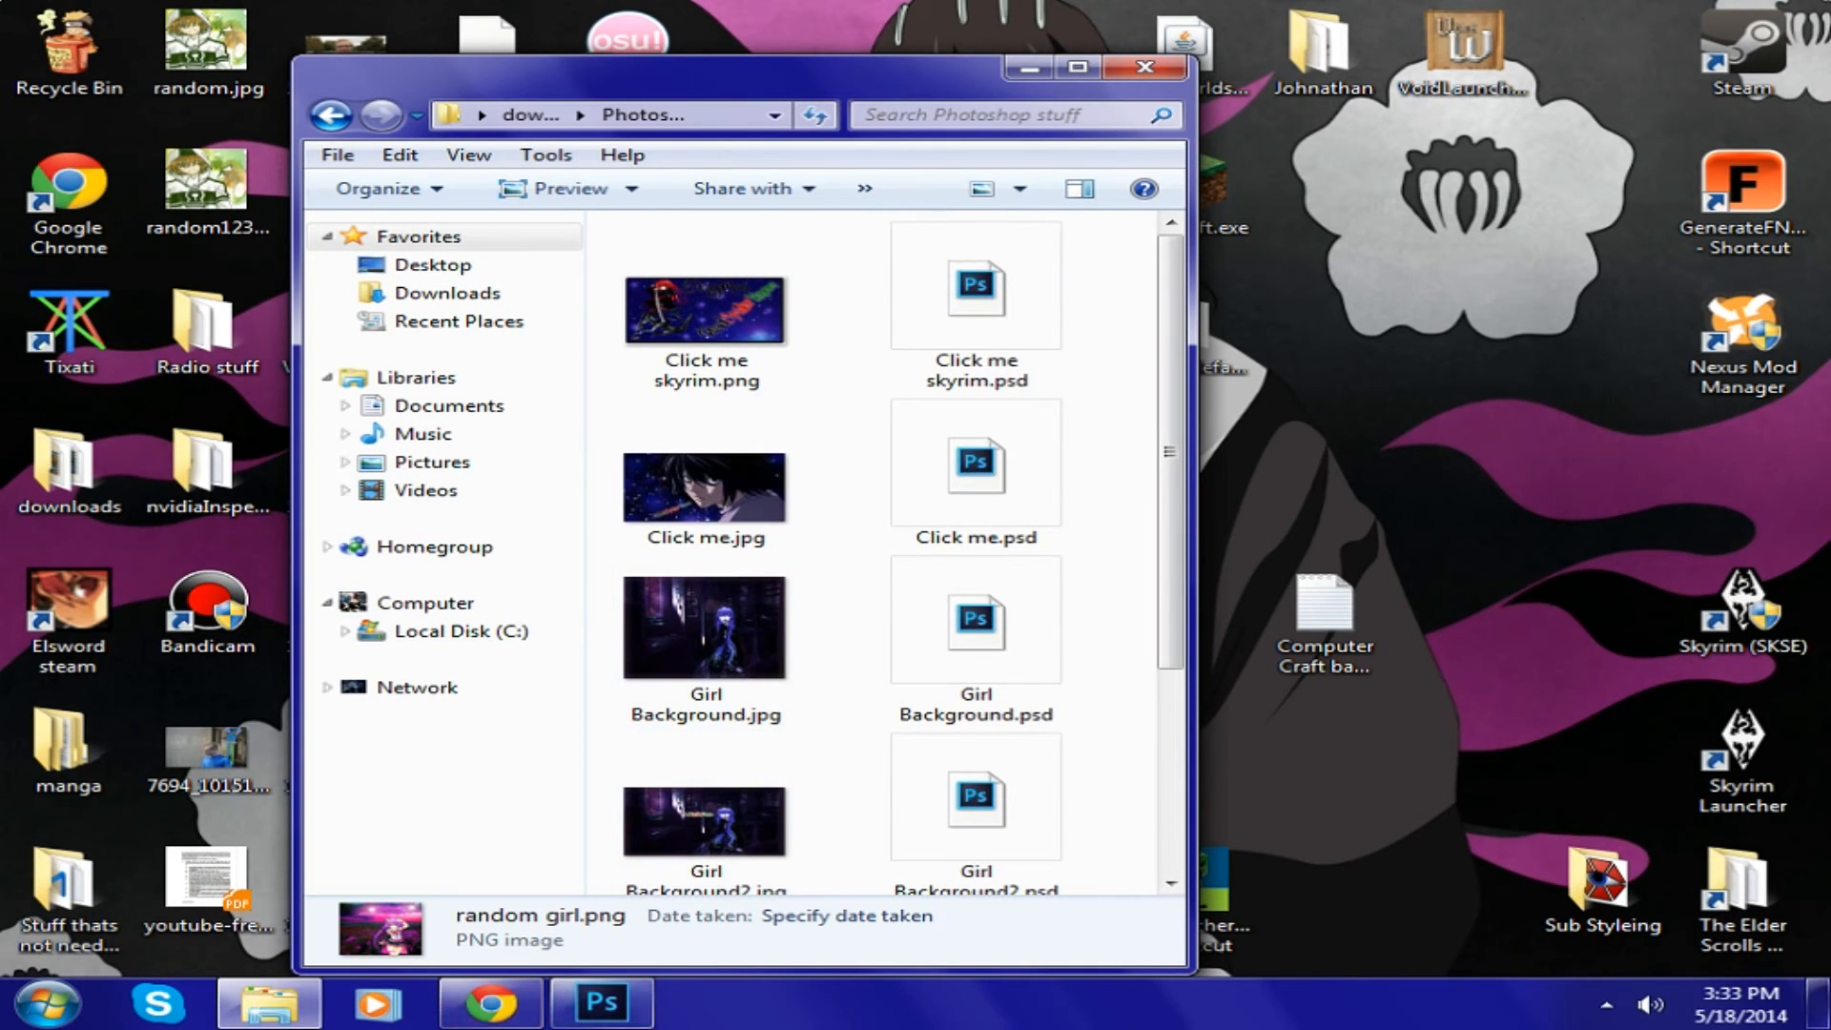
# - Switch back to Photoshop and open the Bandicam recorder window
pyautogui.click(602, 1002)
pyautogui.click(1606, 1004)
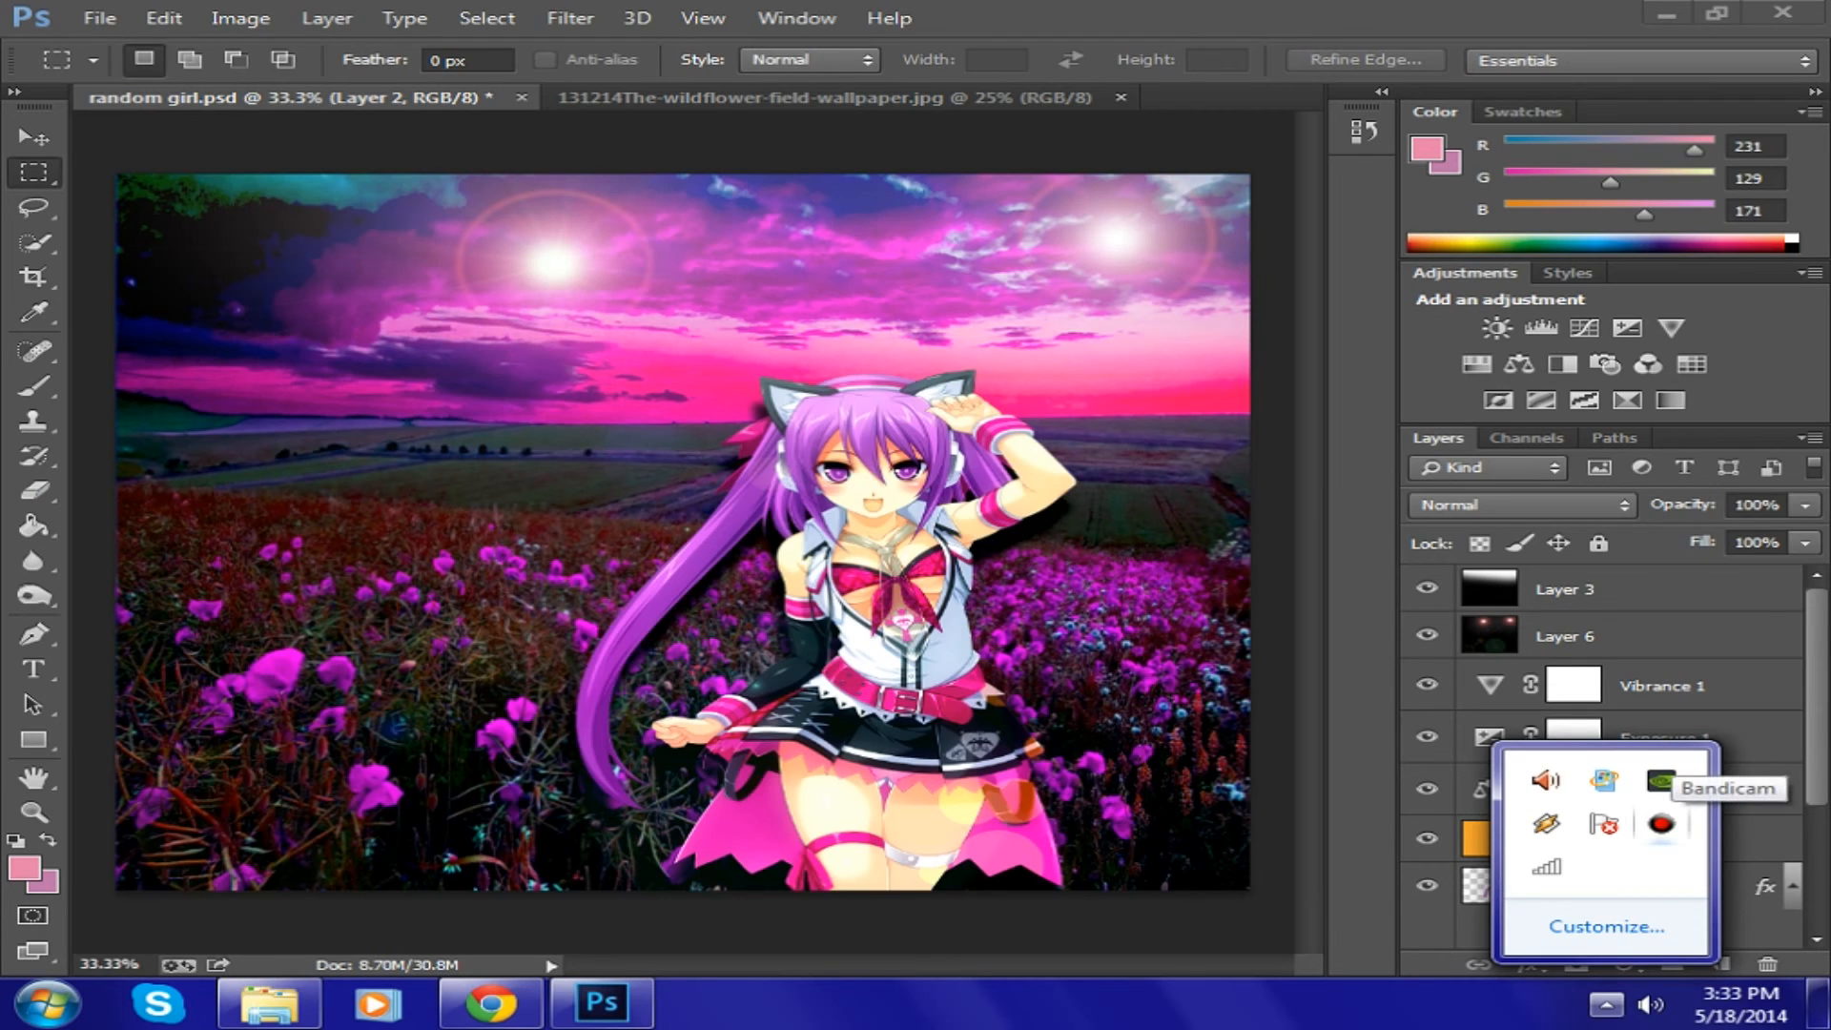
pyautogui.click(1660, 824)
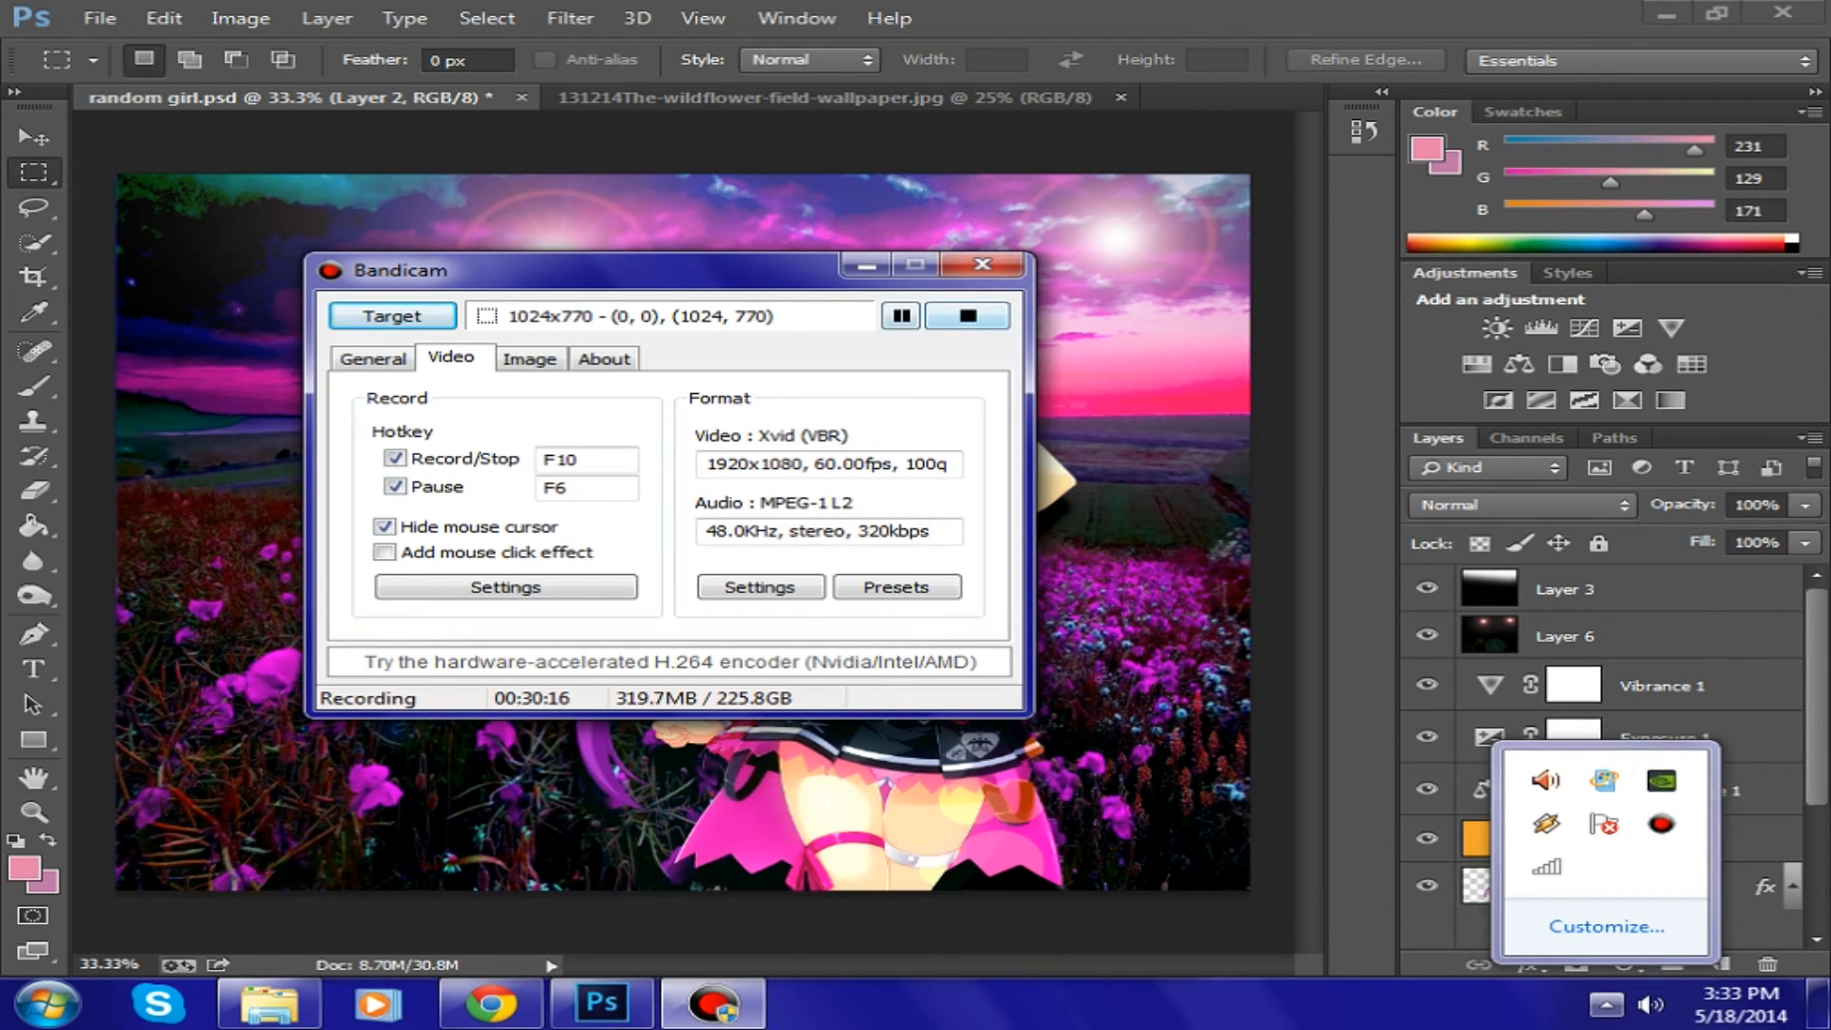